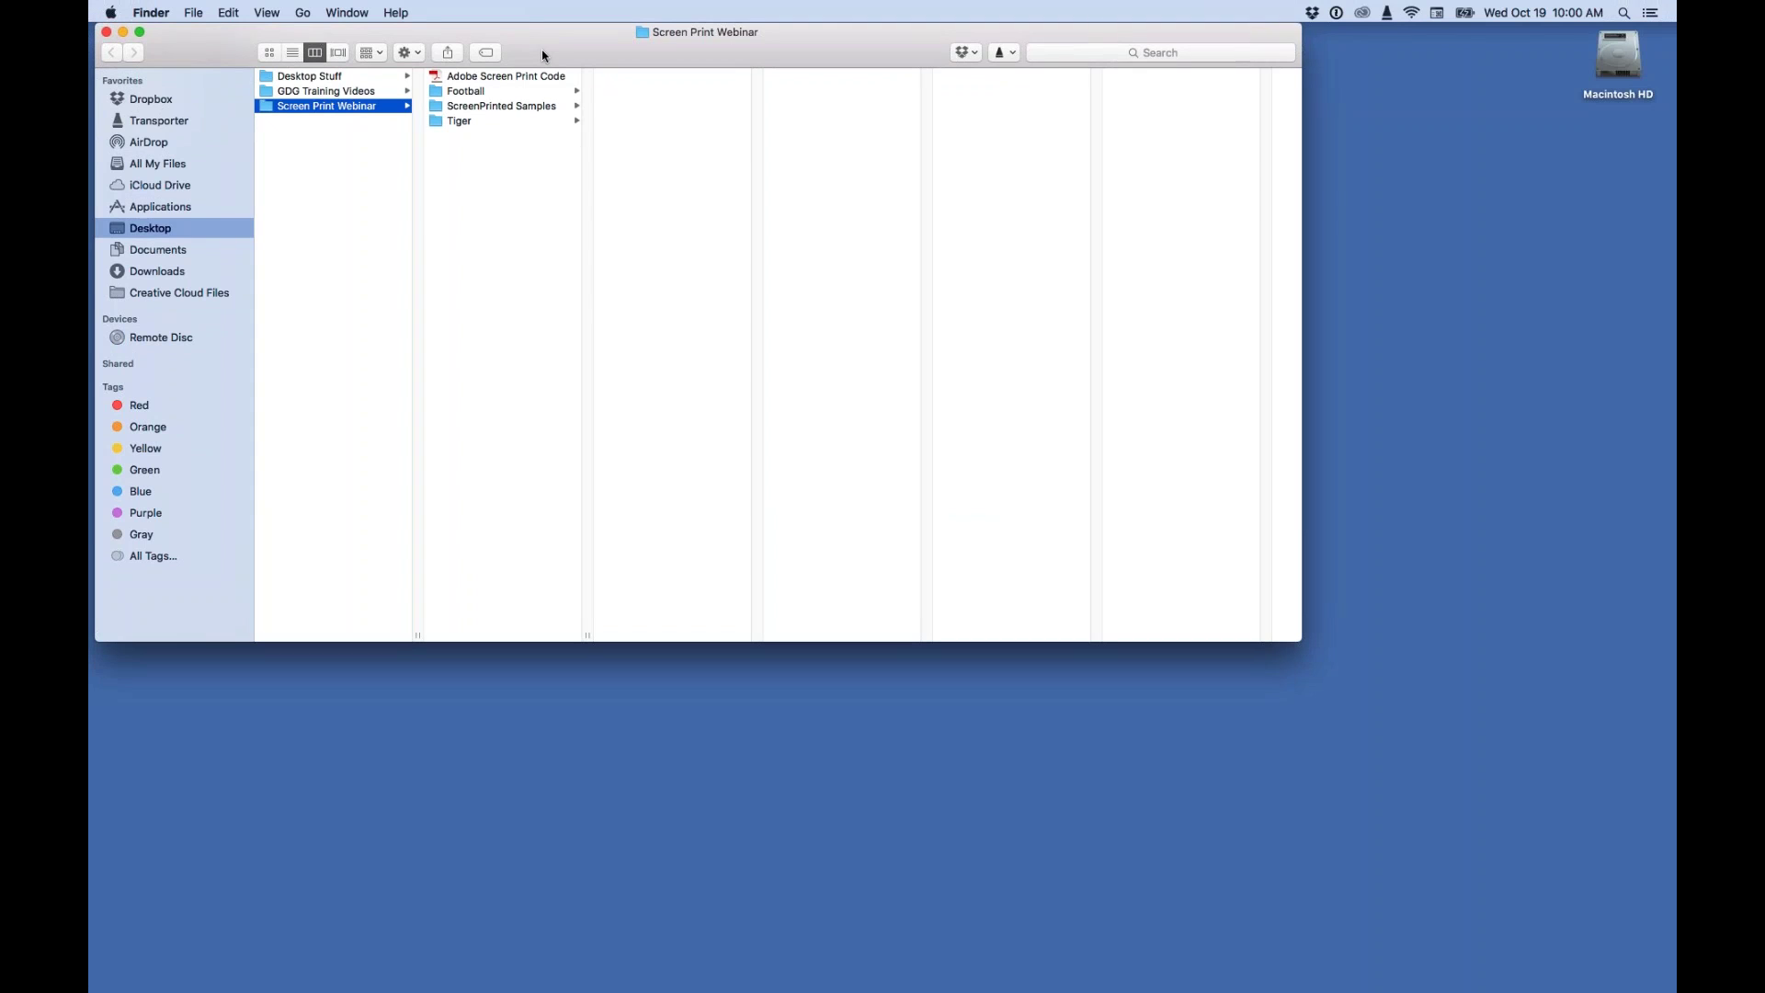
Preview the Adobe Screen Print Code PDF from the Screen Print Webinar folder, then close the preview.
{"action": "left_click", "coordinate": [440, 81]}
{"action": "key", "text": "space"}
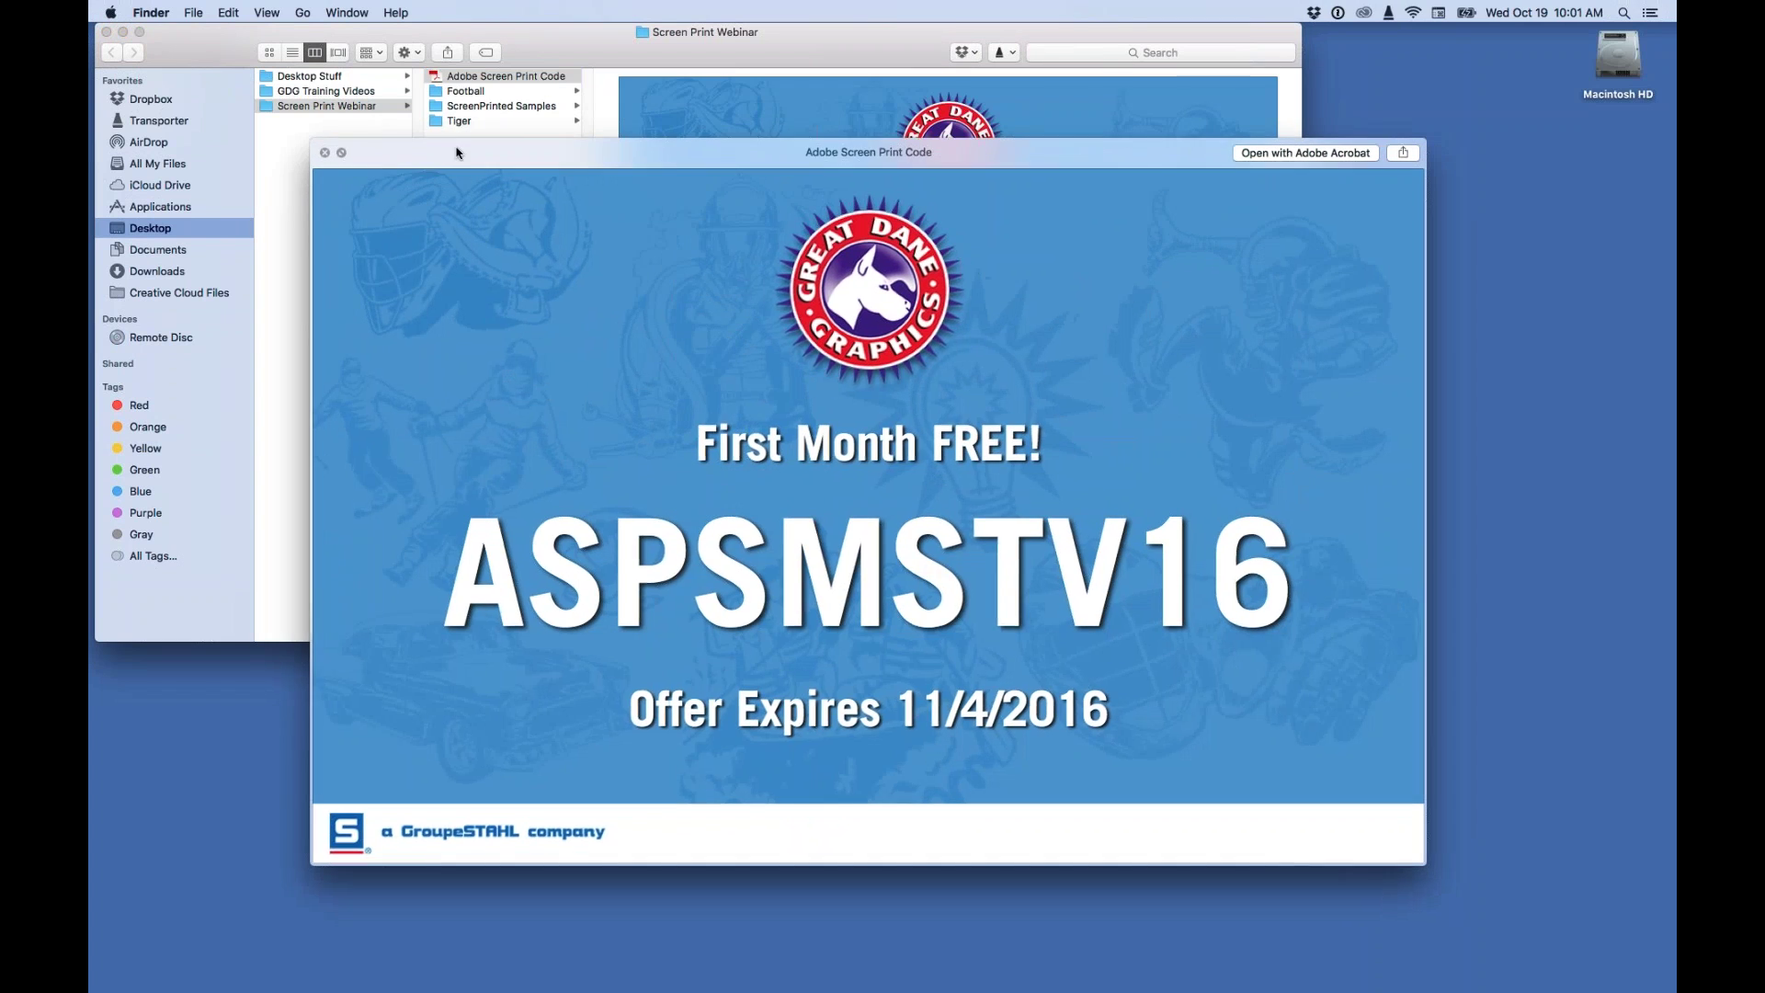
{"action": "left_click_drag", "start_coordinate": [457, 153], "coordinate": [372, 47]}
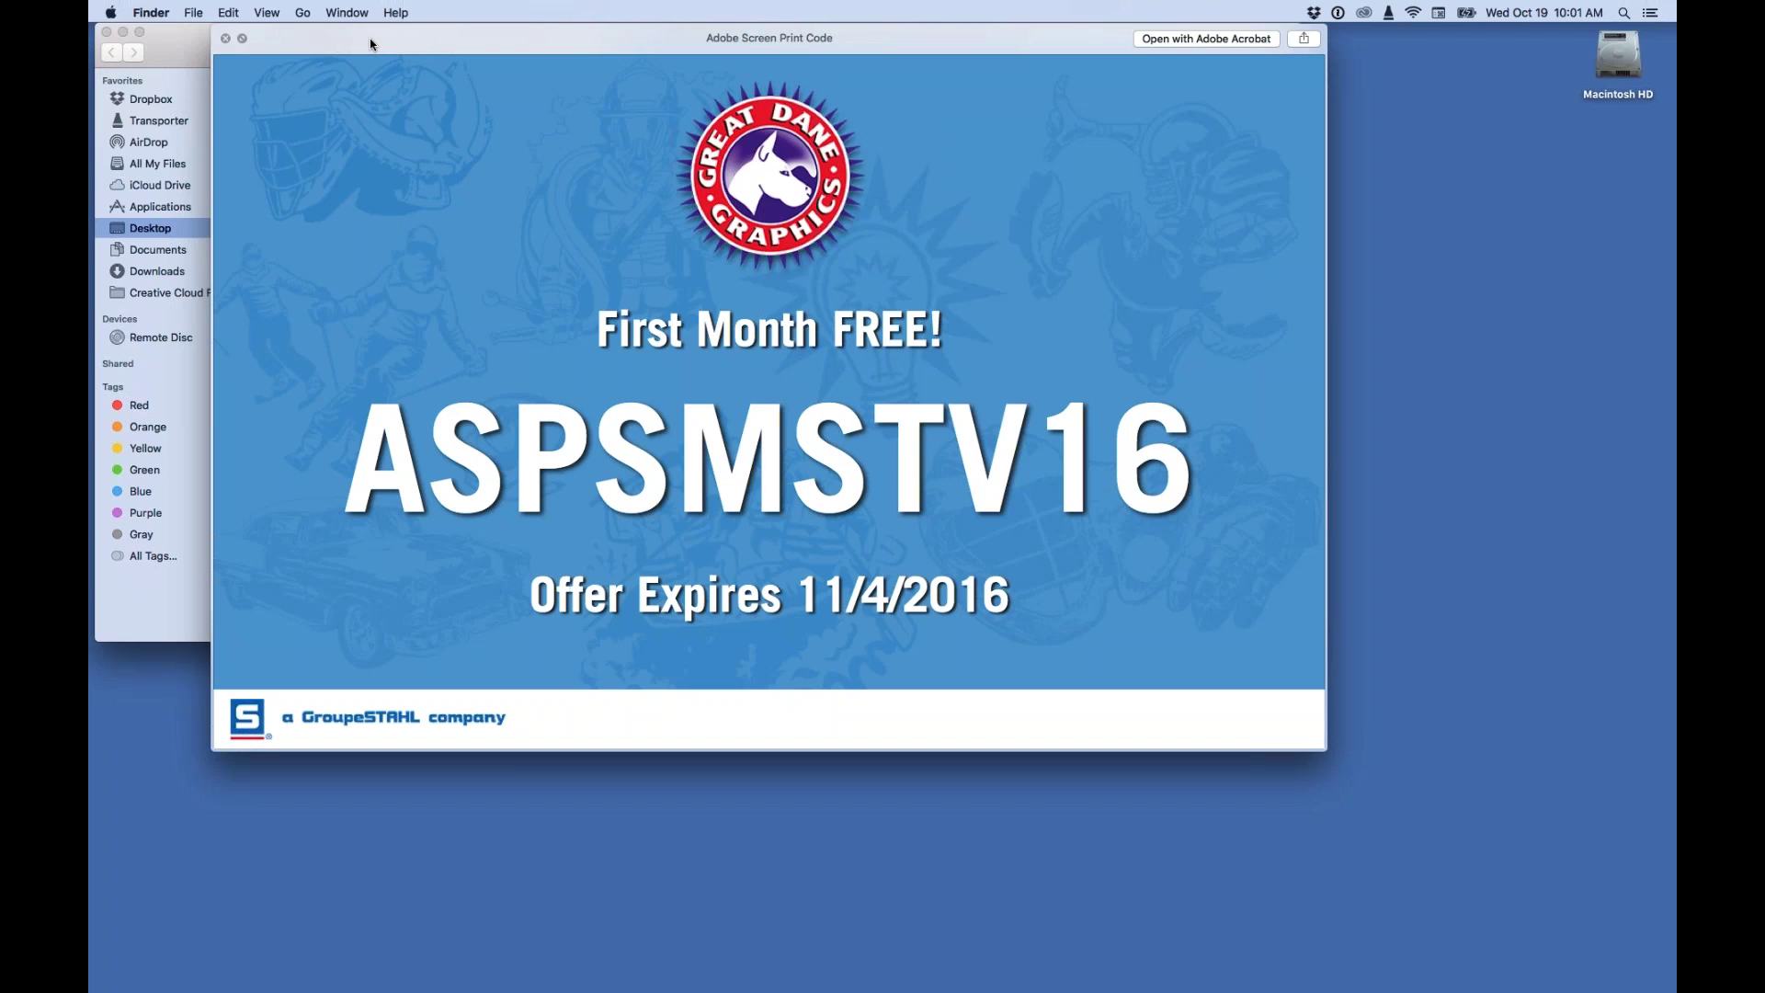
{"action": "key", "text": "space"}
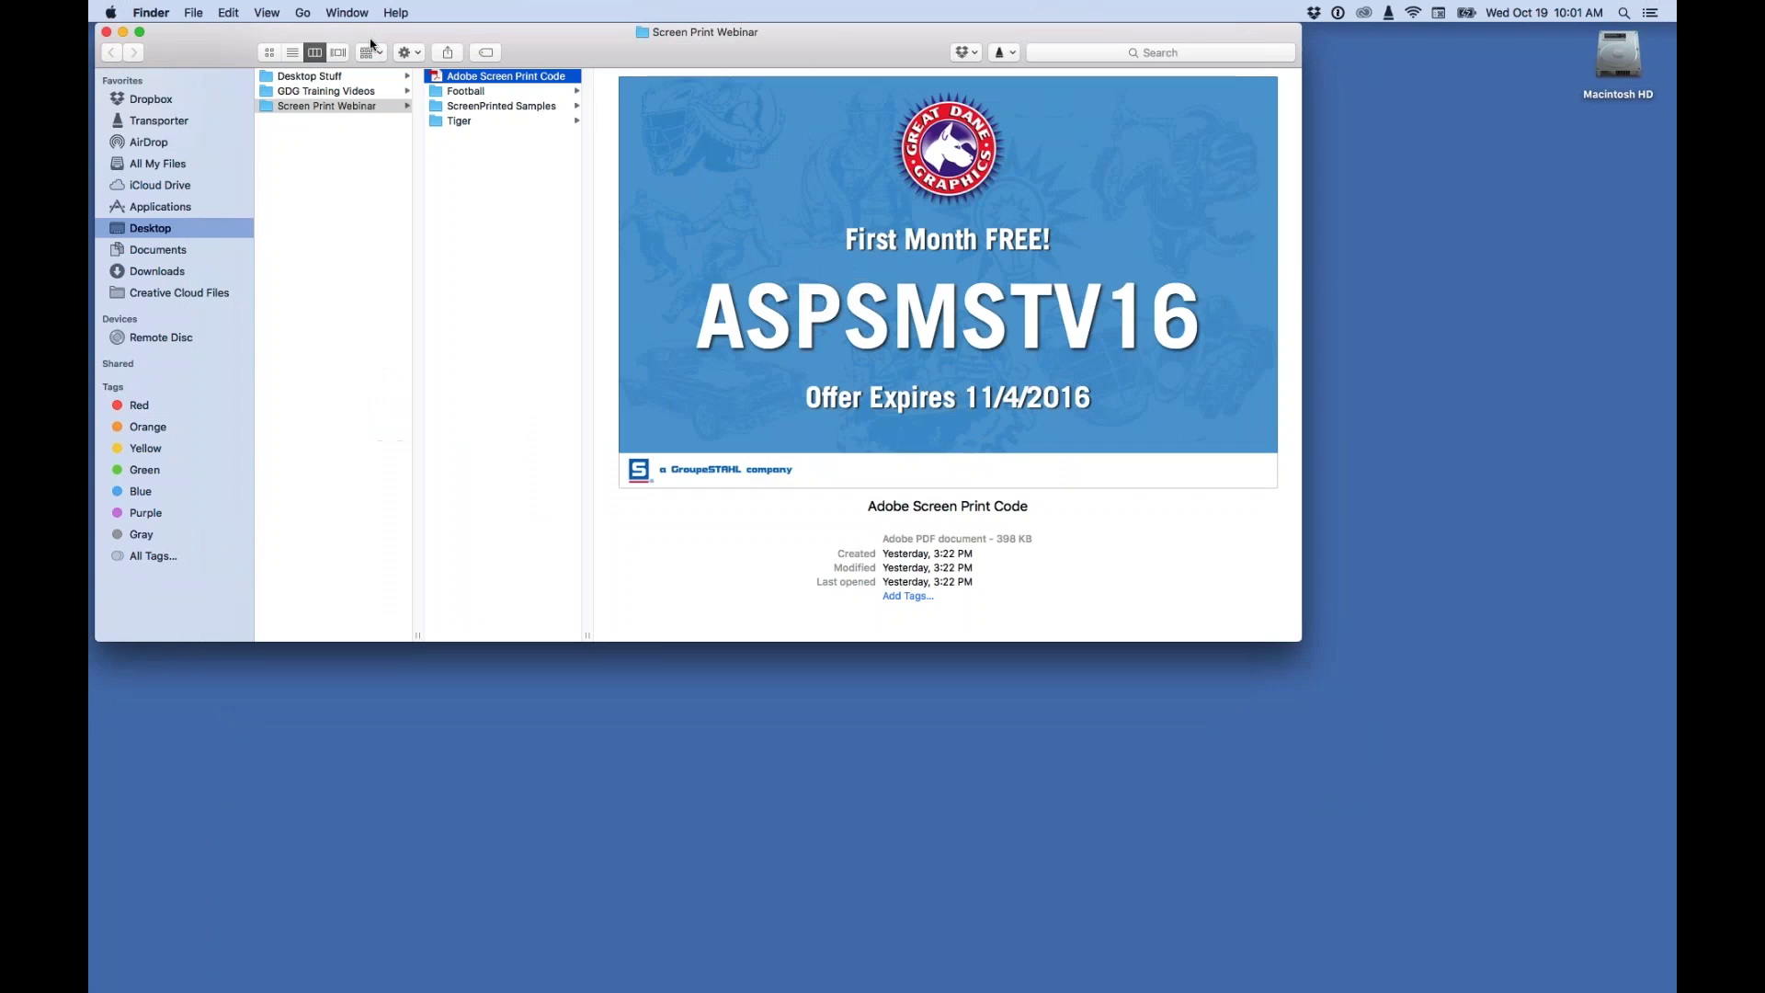
Switch to Firefox and open the Spirit Blast cheerleader stock art from the Great Dane Graphics home page.
{"action": "key", "text": "super+Tab"}
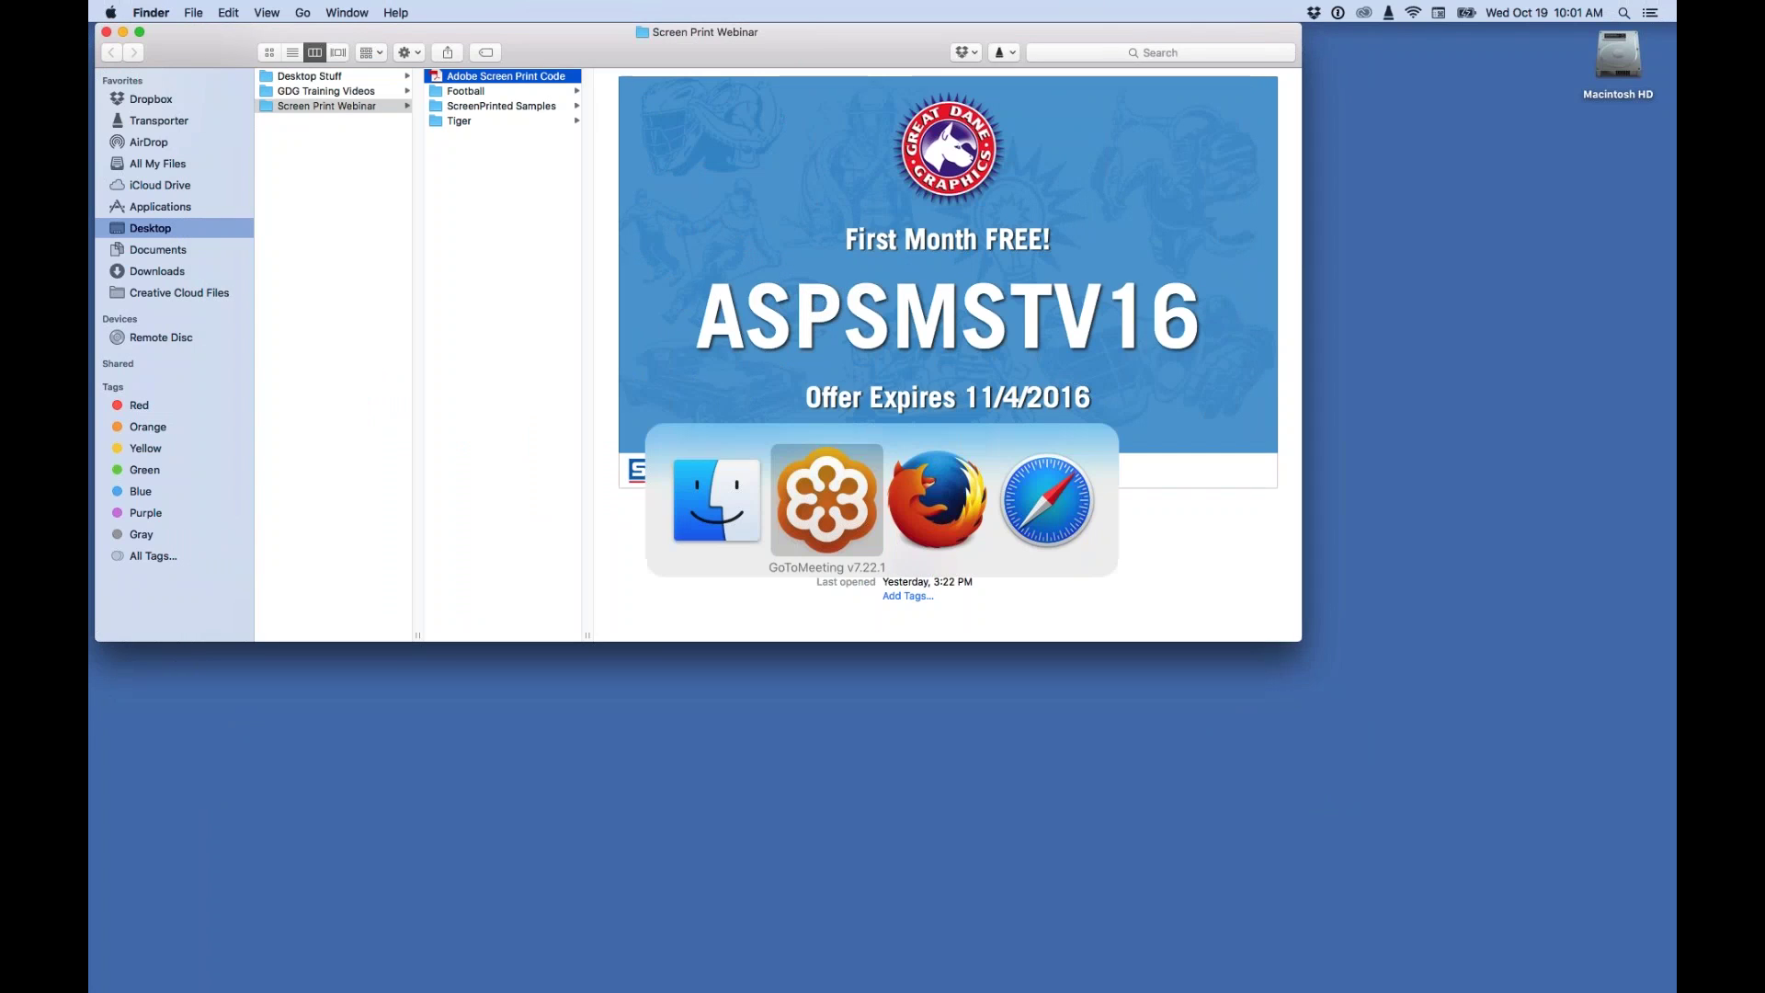
{"action": "key", "text": "super+Tab"}
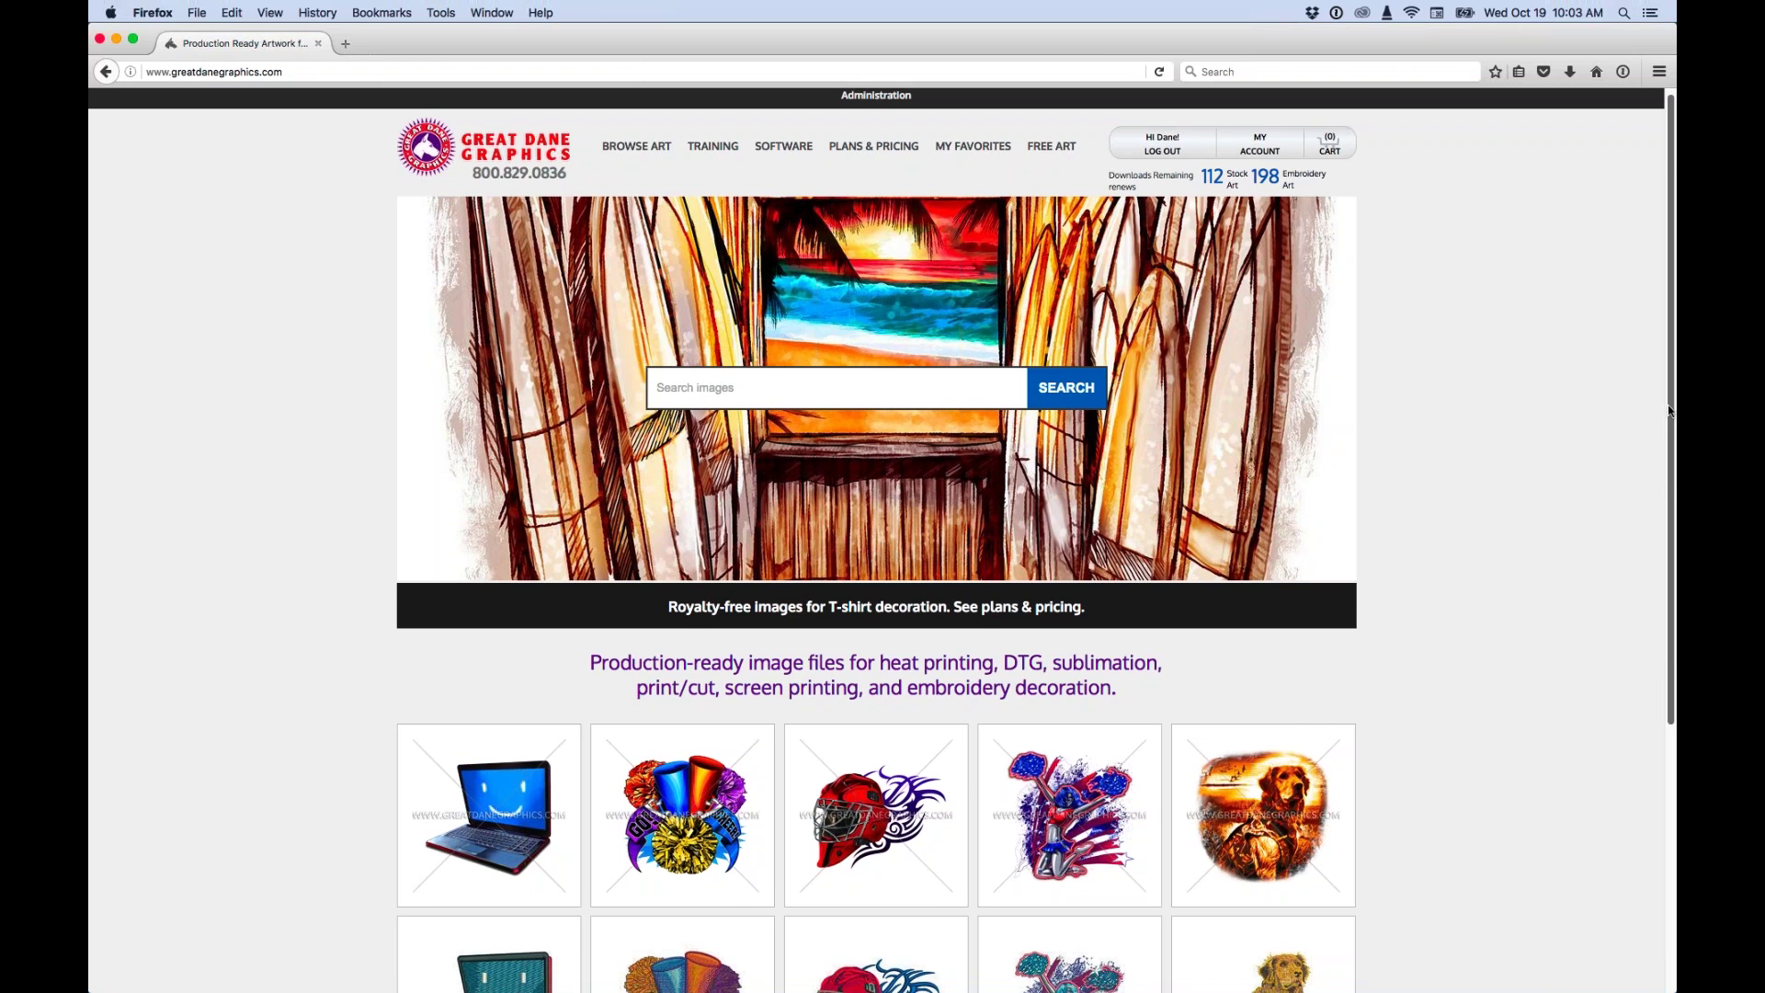
{"action": "left_click_drag", "start_coordinate": [1670, 397], "coordinate": [1670, 515]}
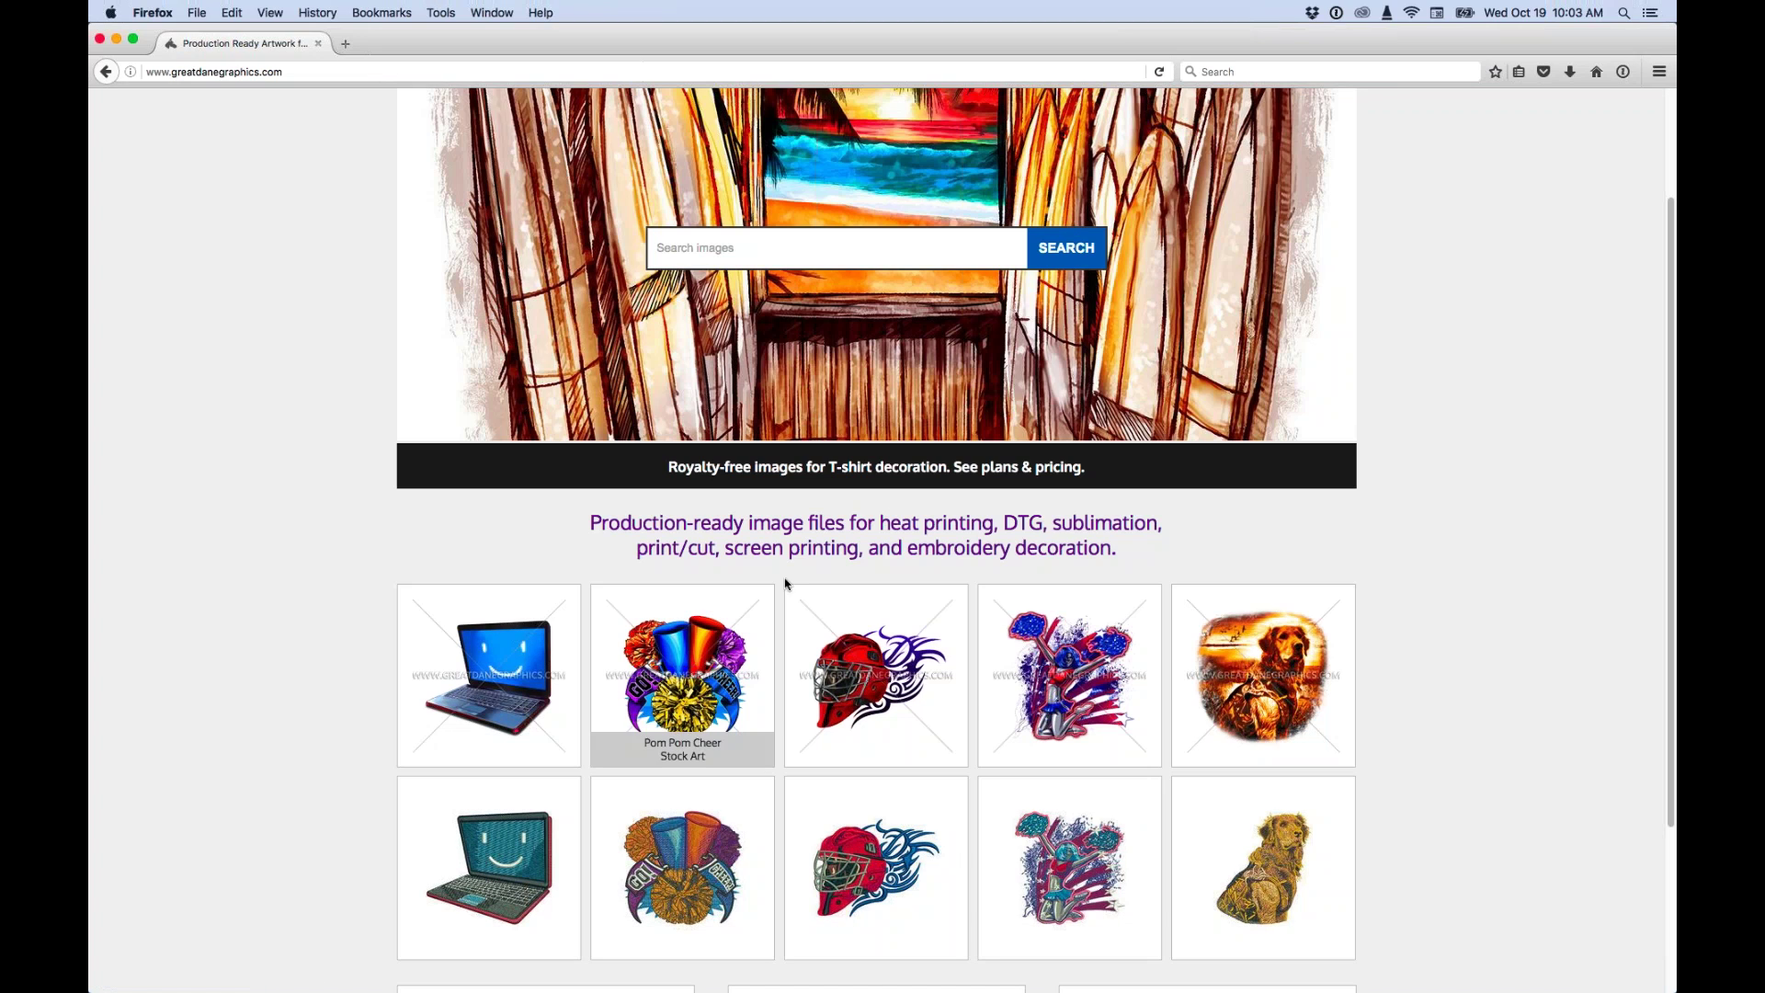
{"action": "left_click", "coordinate": [1073, 644]}
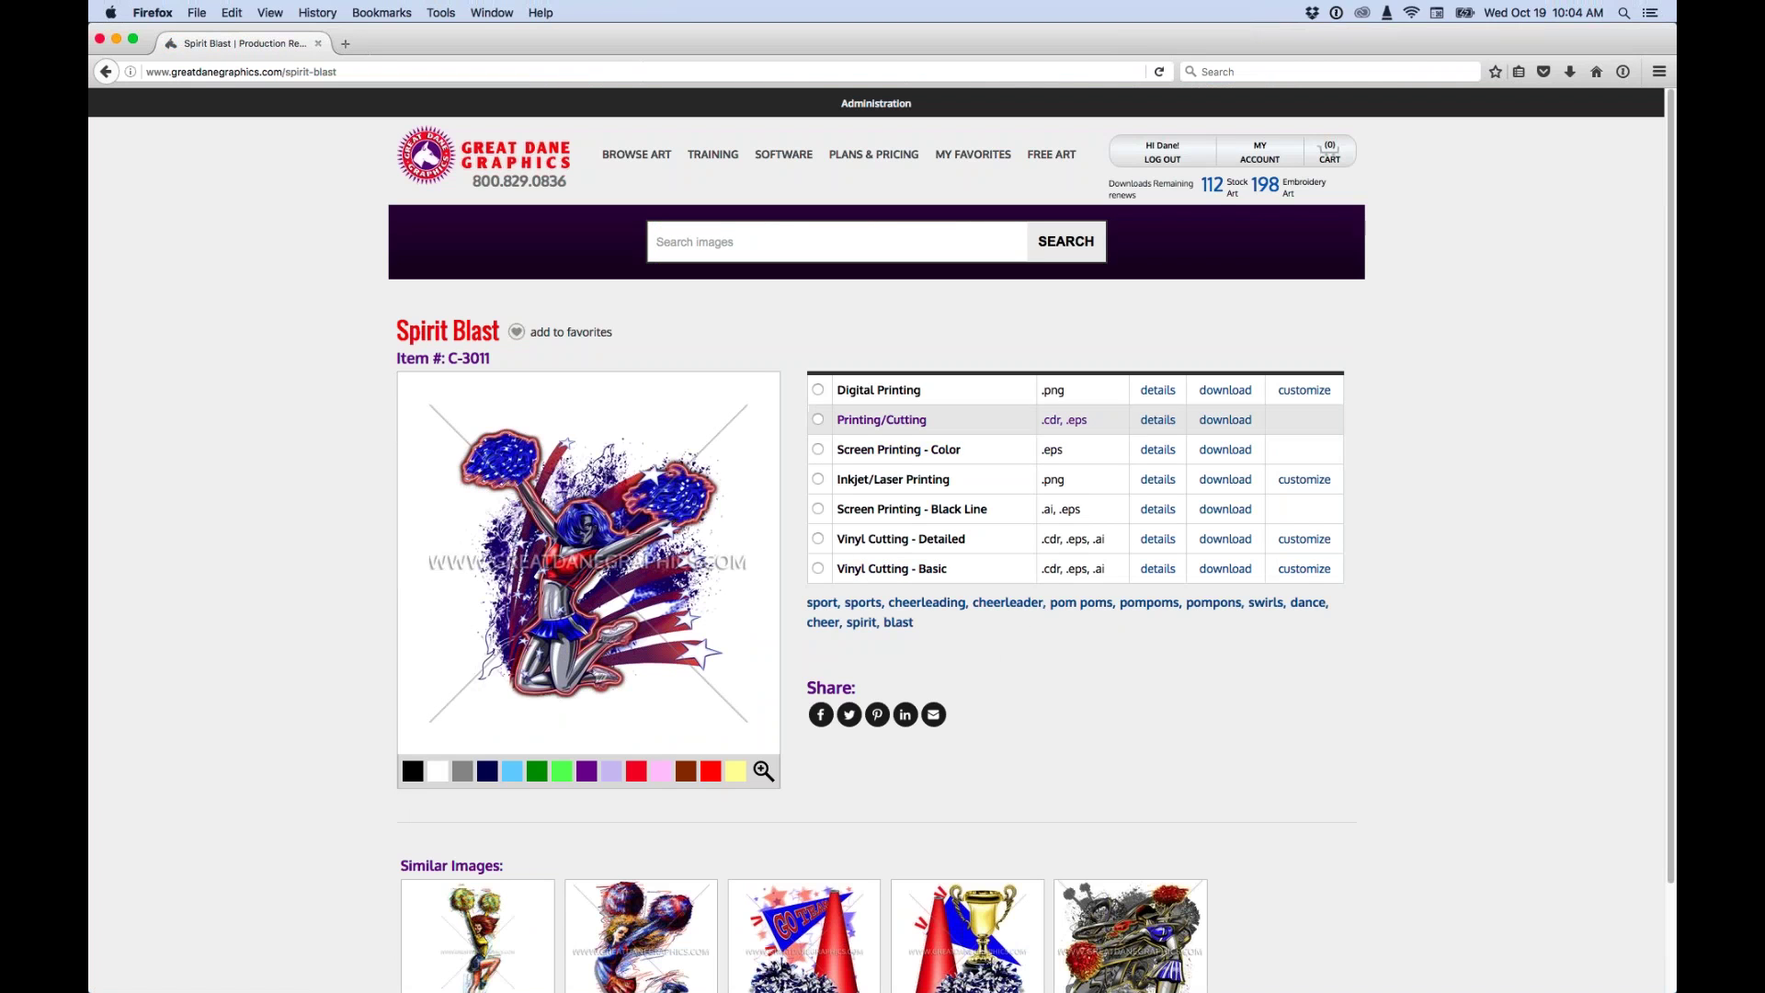
Preview Spirit Blast in the Digital Printing and Printing/Cutting formats, enlarging the Printing/Cutting image.
{"action": "left_click", "coordinate": [819, 390]}
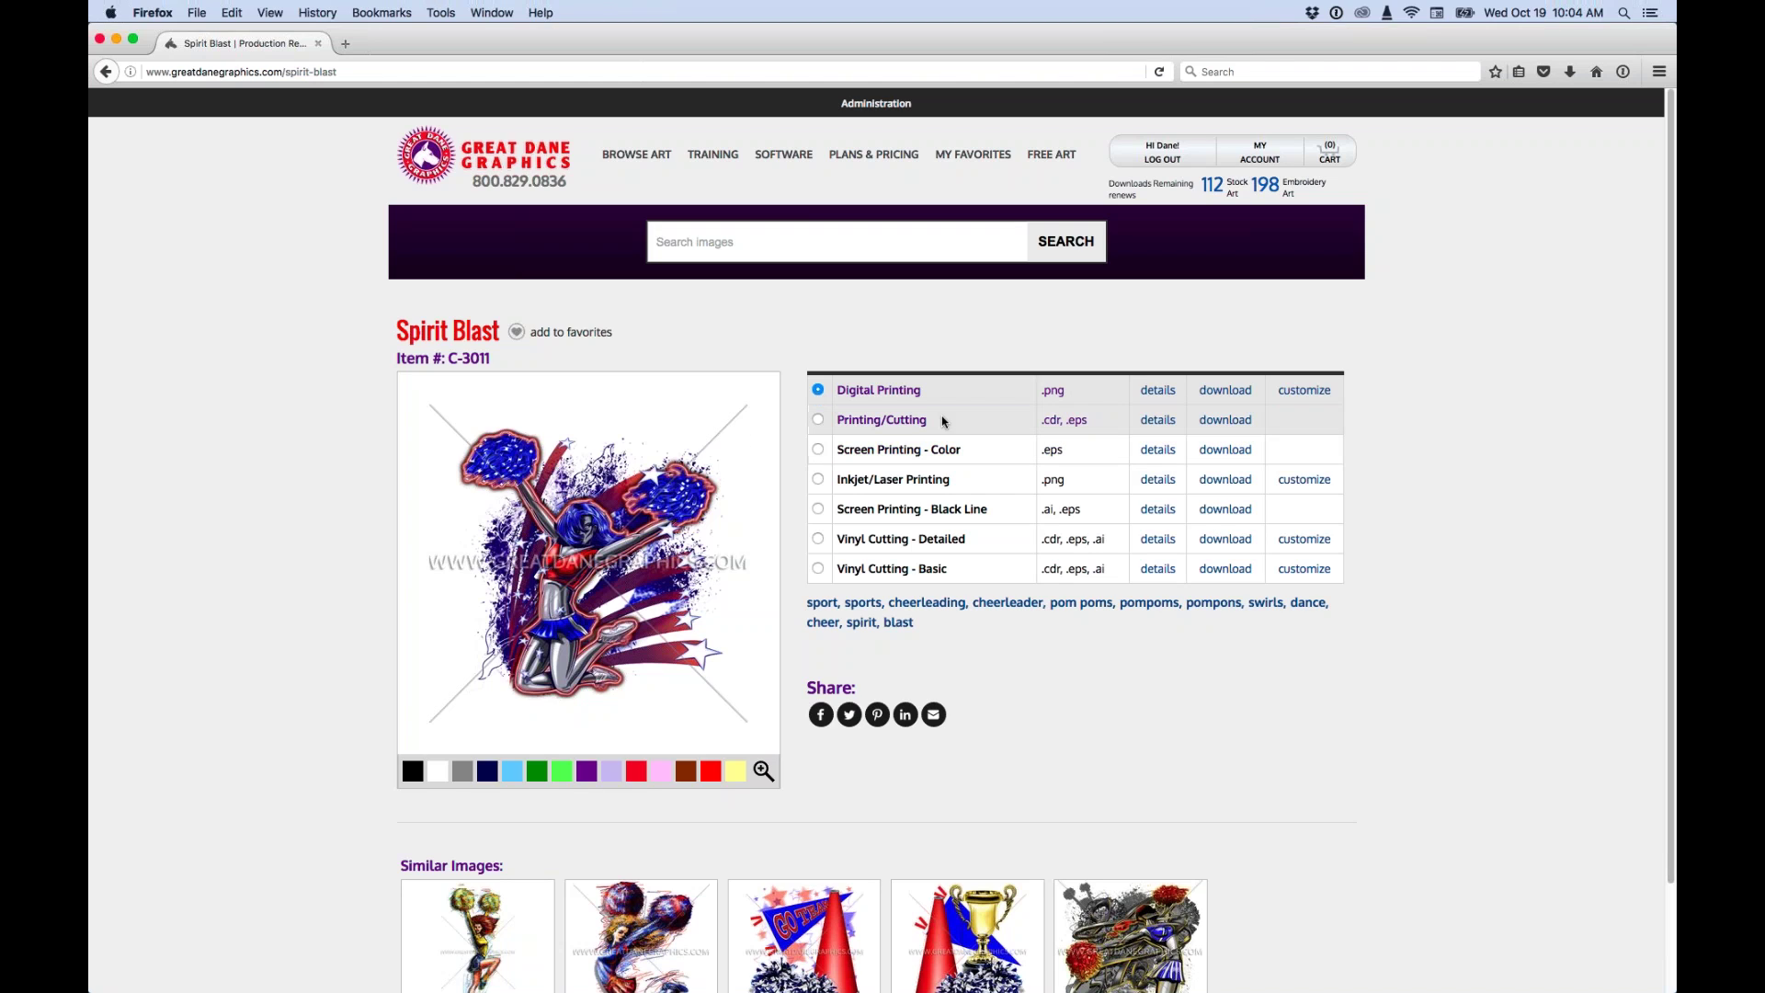
{"action": "left_click", "coordinate": [817, 420]}
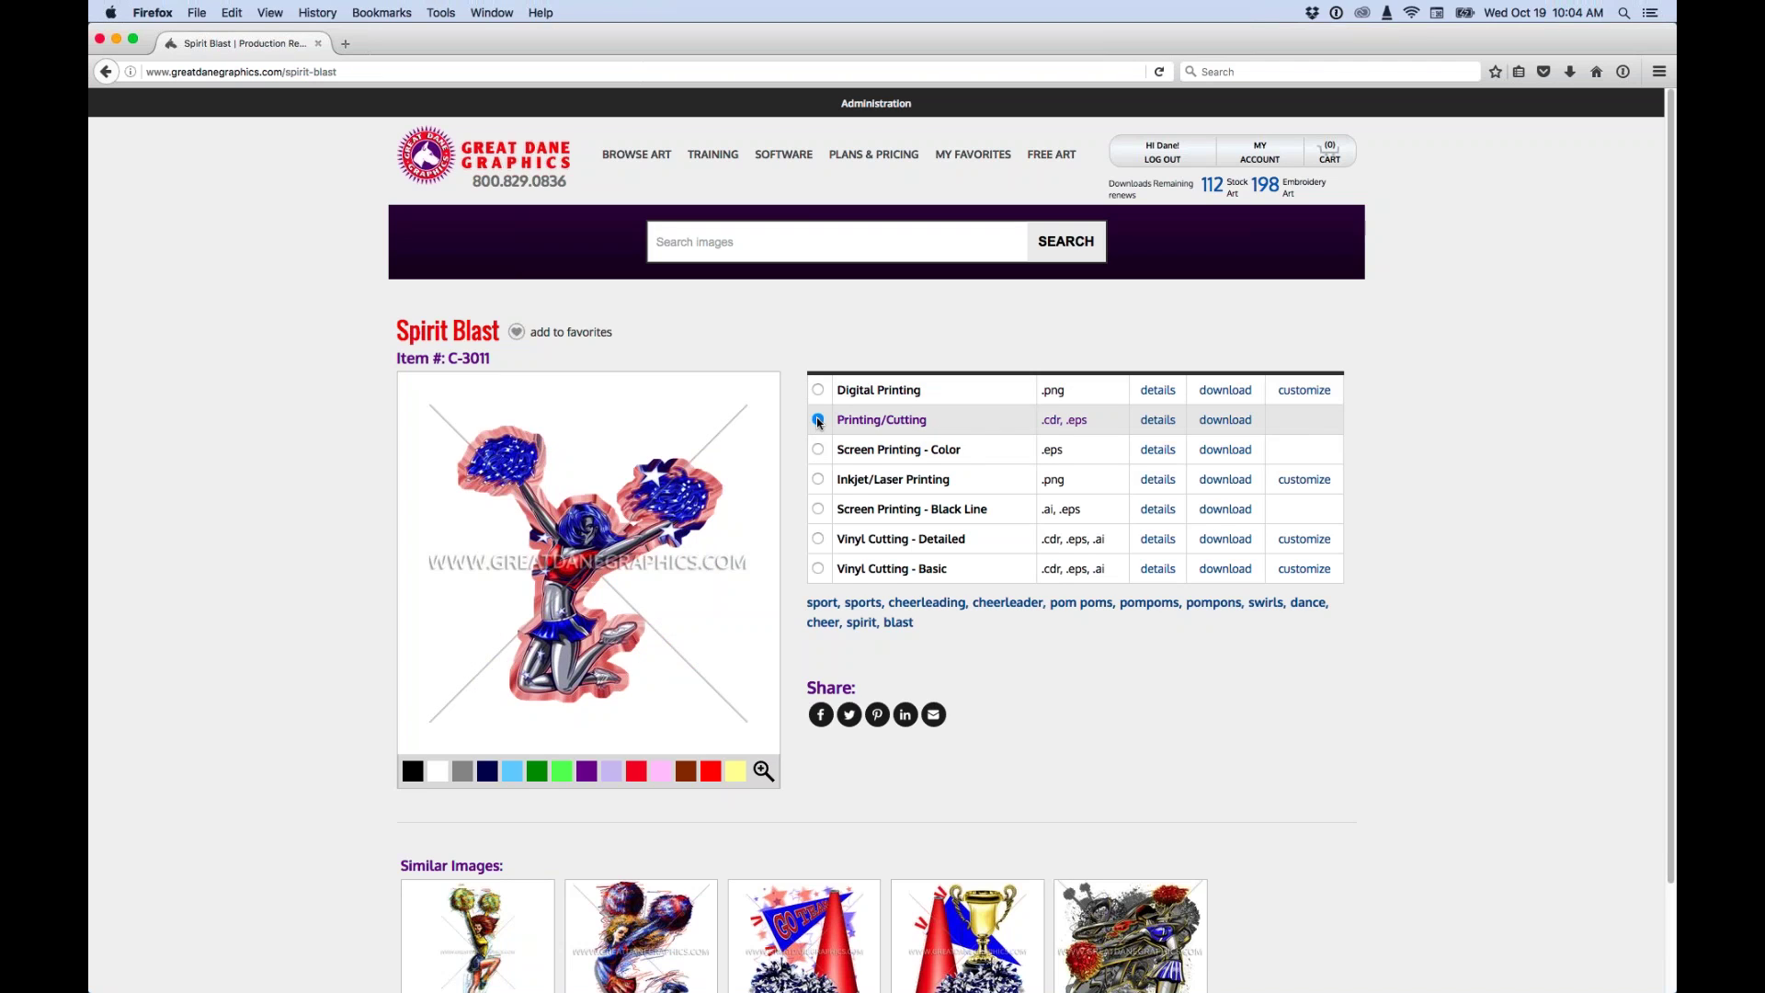
{"action": "left_click", "coordinate": [776, 515]}
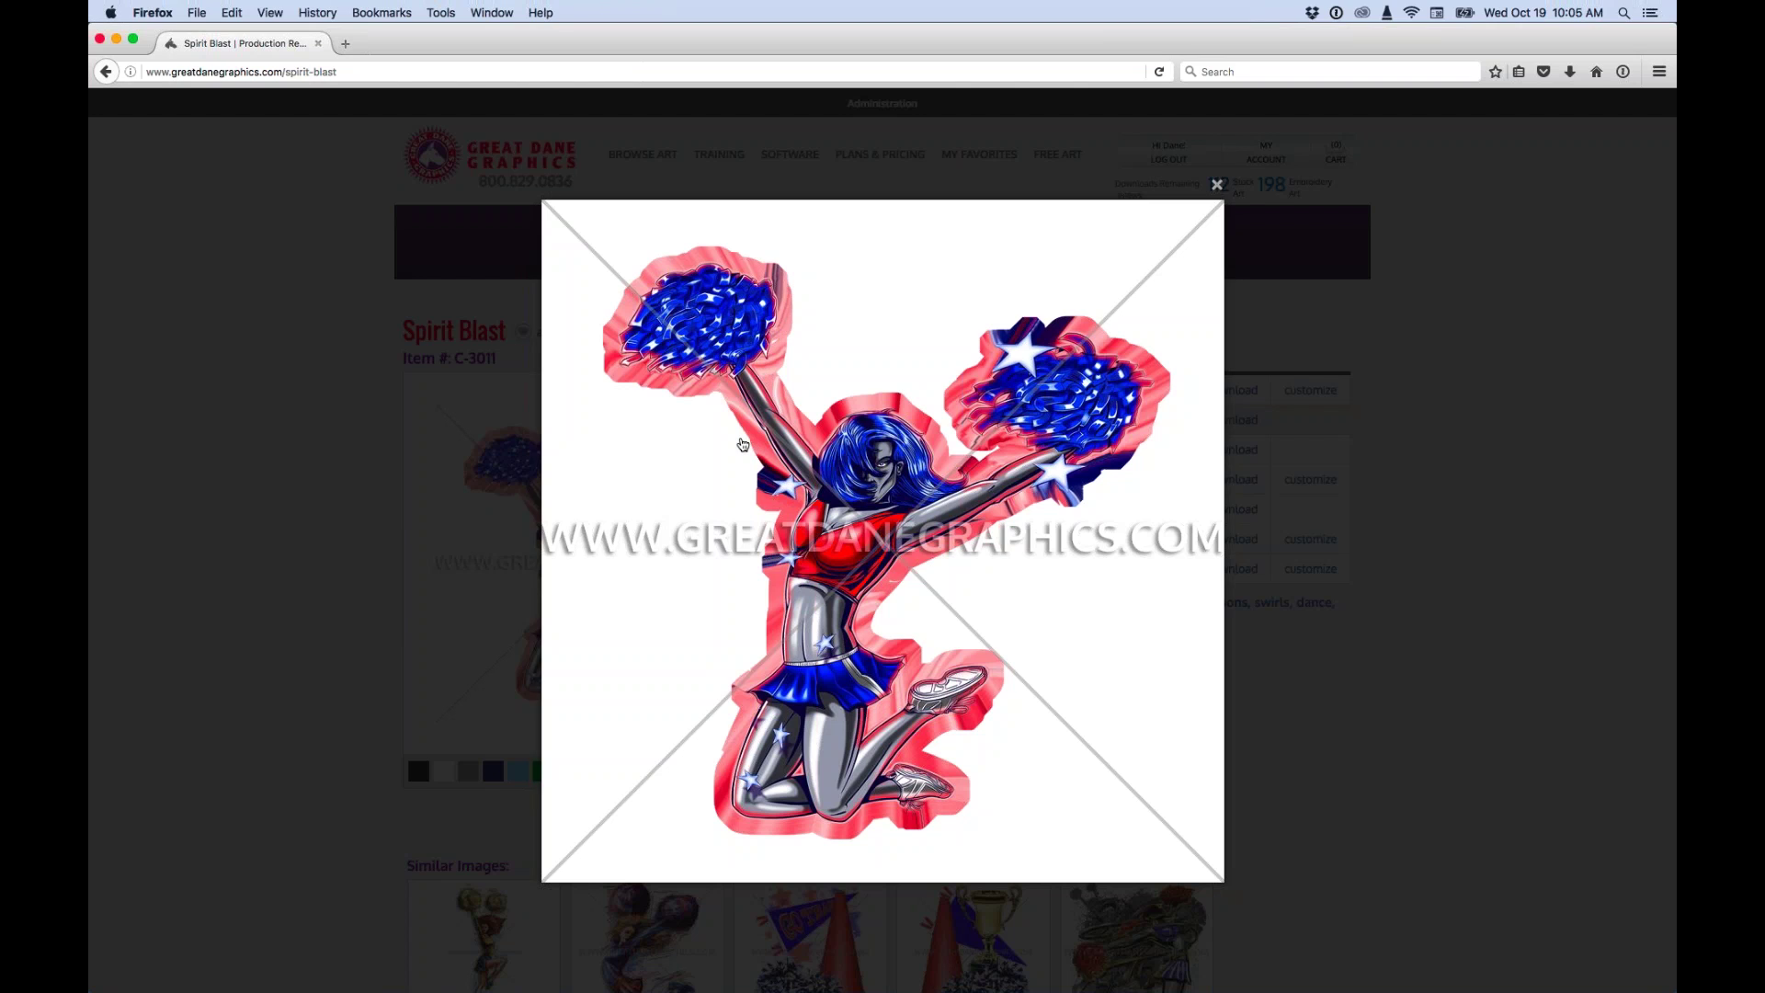
{"action": "left_click", "coordinate": [1217, 184]}
Compare Spirit Blast's Screen Printing - Color, Inkjet/Laser Printing, Screen Printing - Black Line, and detailed and basic Vinyl Cutting versions.
{"action": "left_click", "coordinate": [817, 449]}
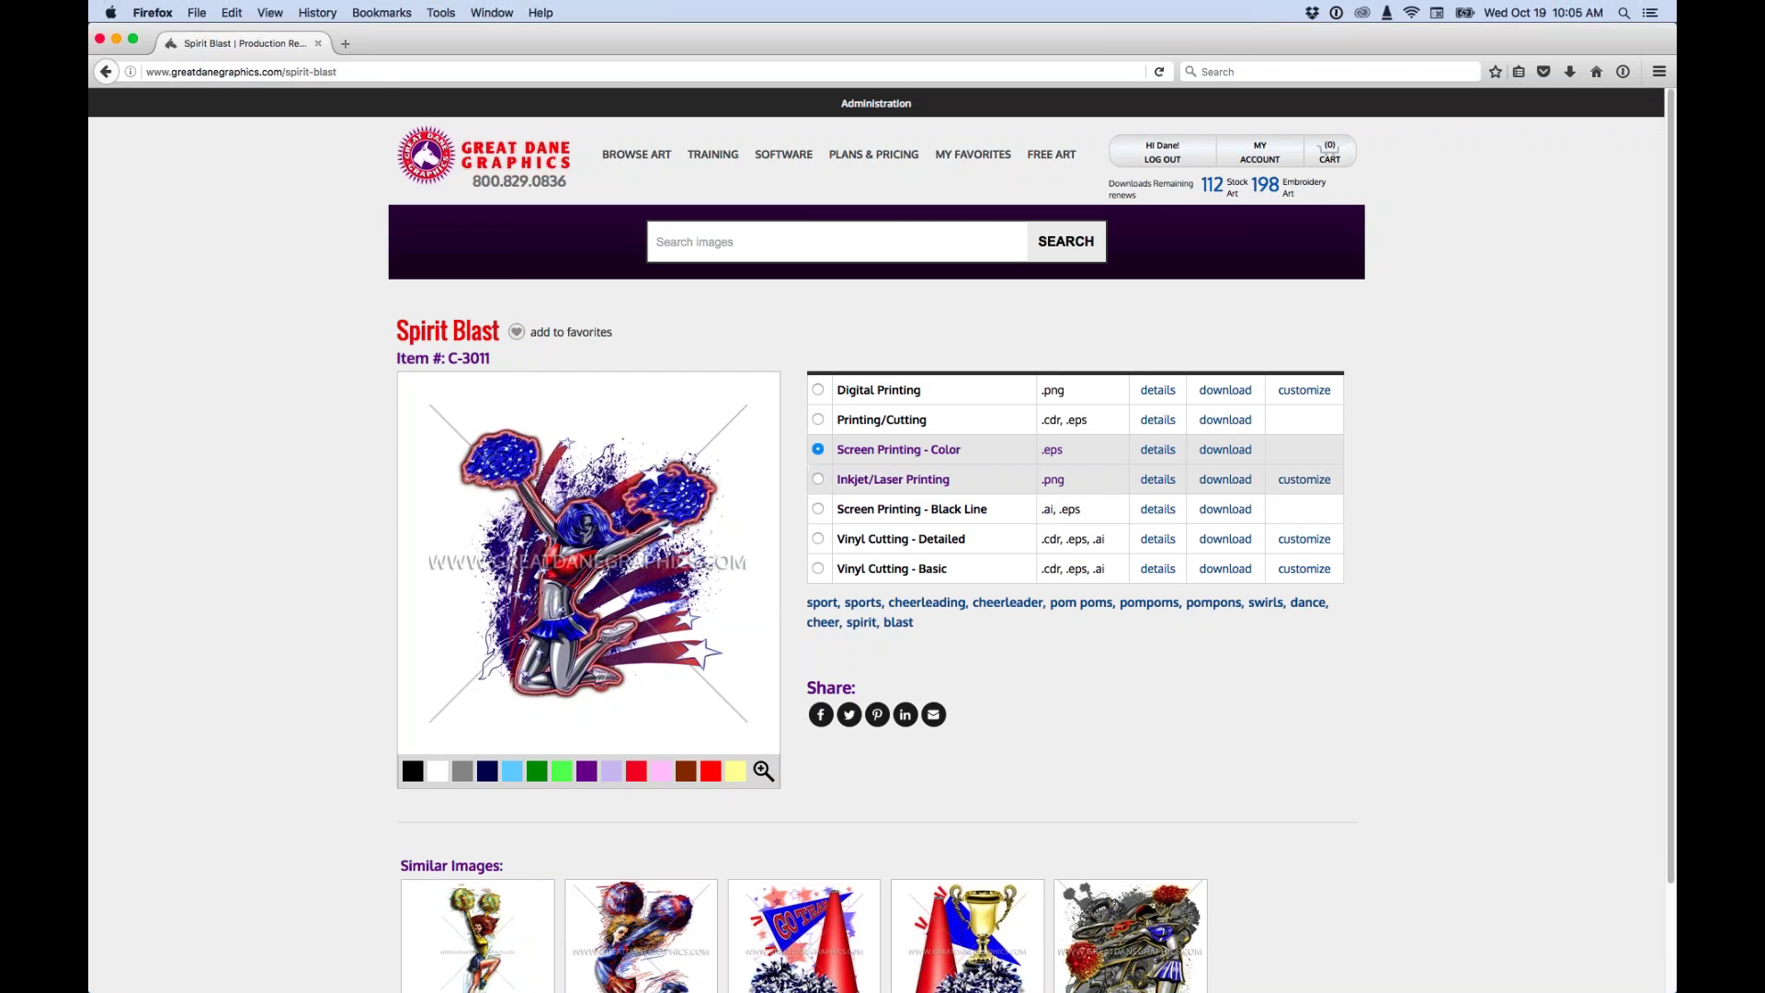
{"action": "left_click", "coordinate": [817, 480]}
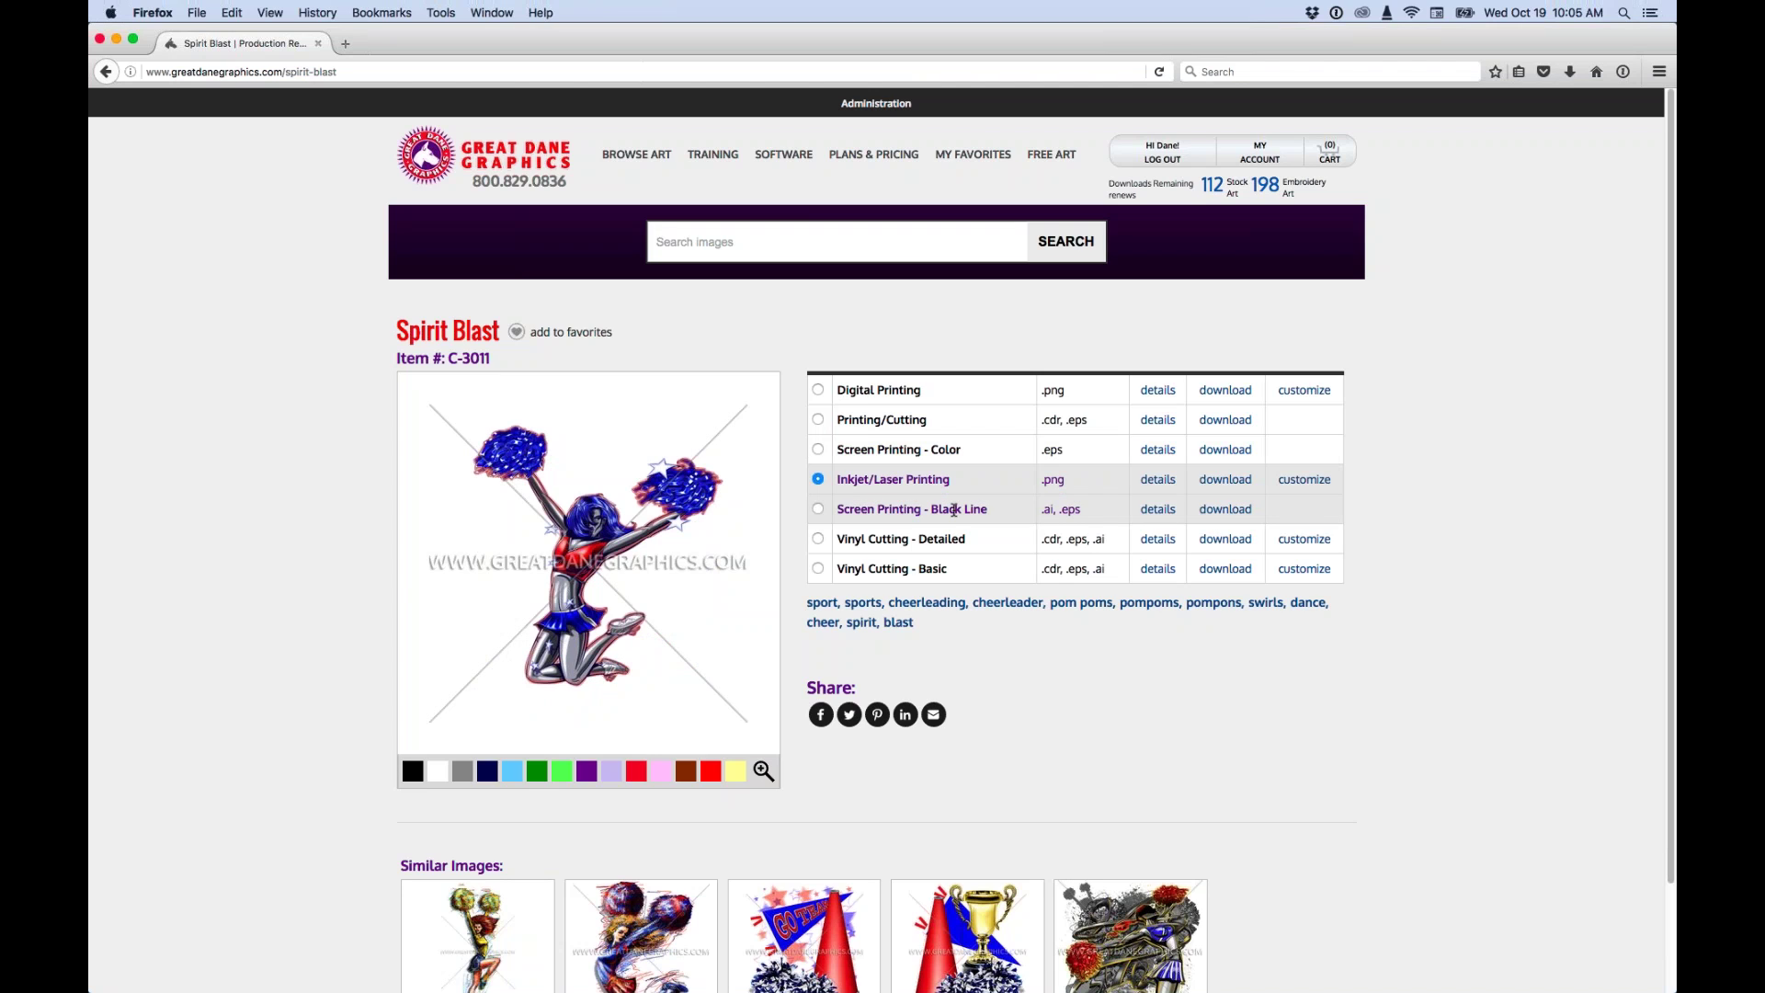
{"action": "left_click", "coordinate": [818, 510]}
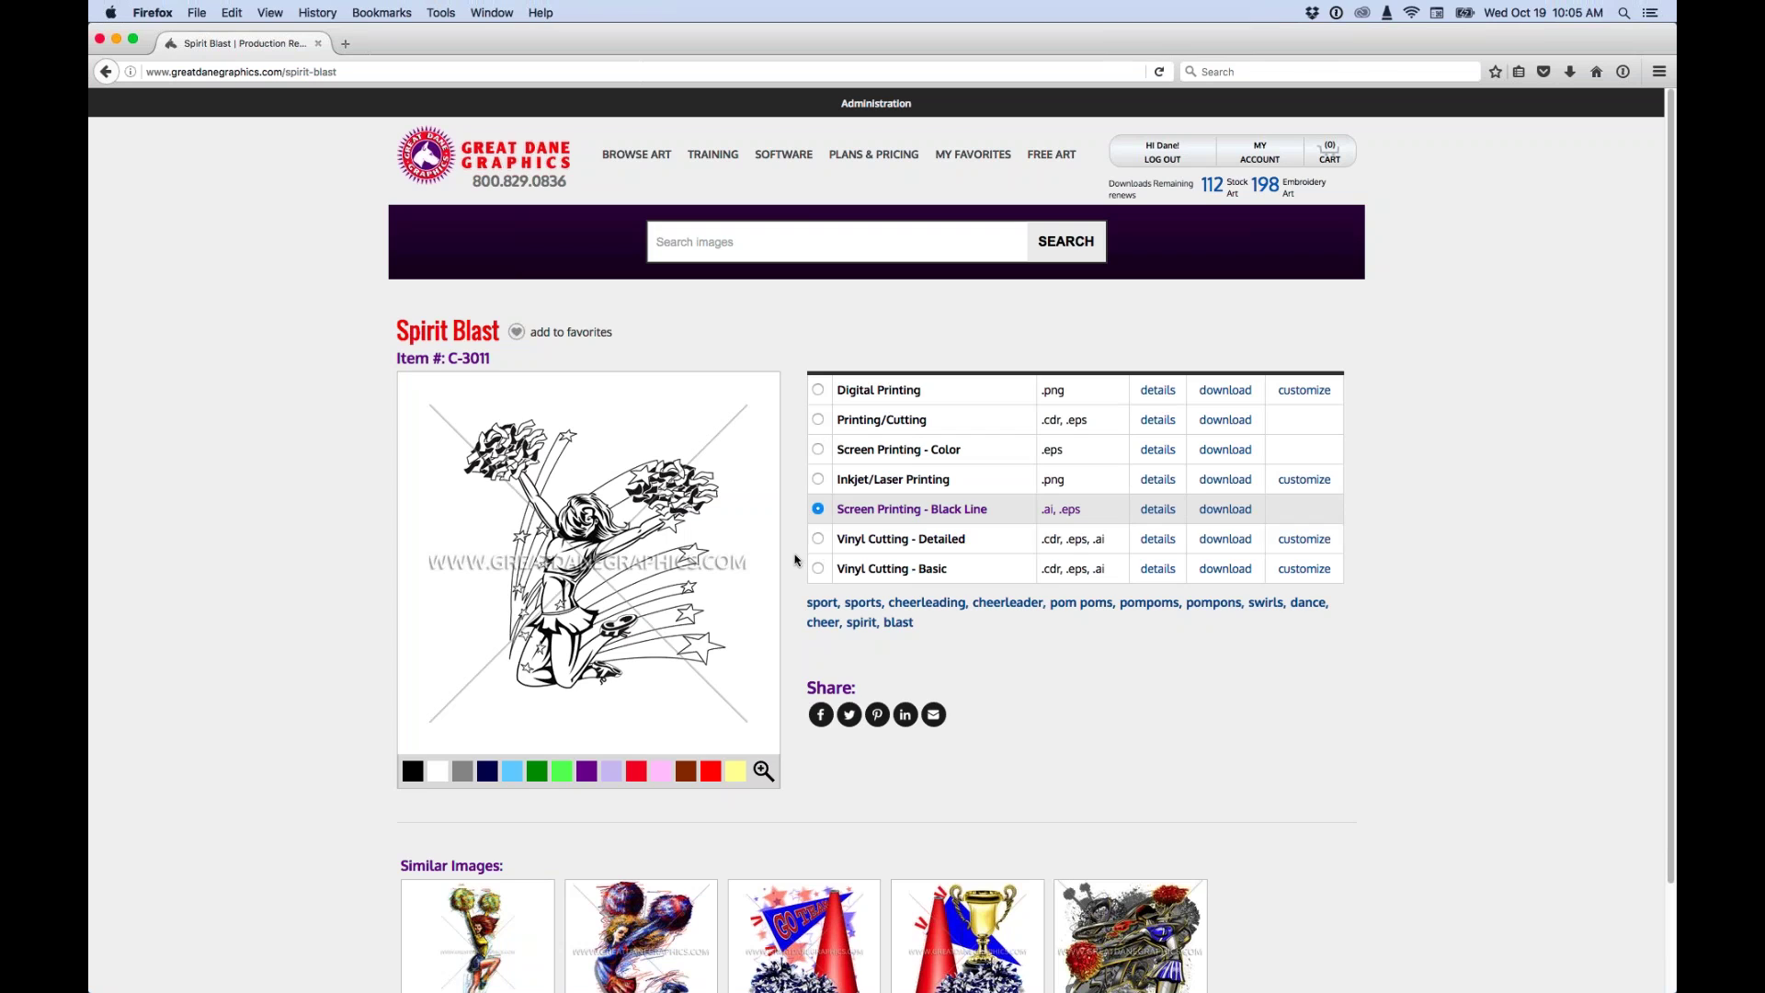
{"action": "left_click", "coordinate": [817, 539]}
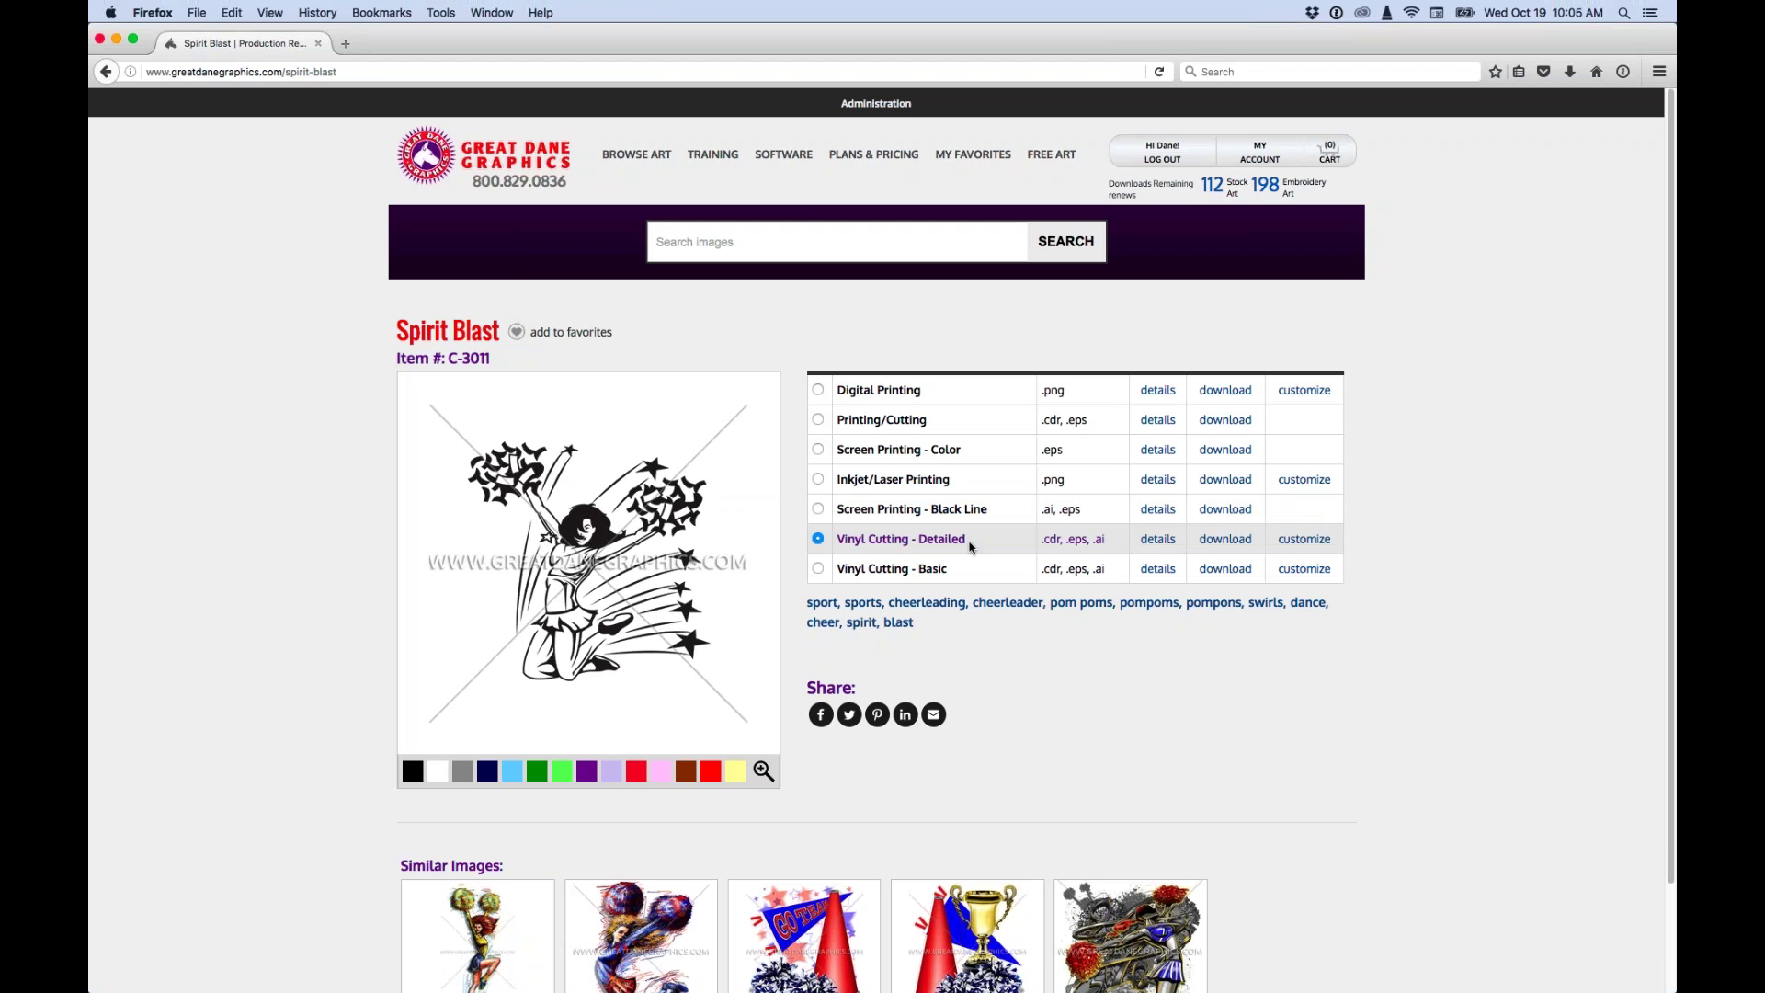
{"action": "left_click", "coordinate": [818, 569]}
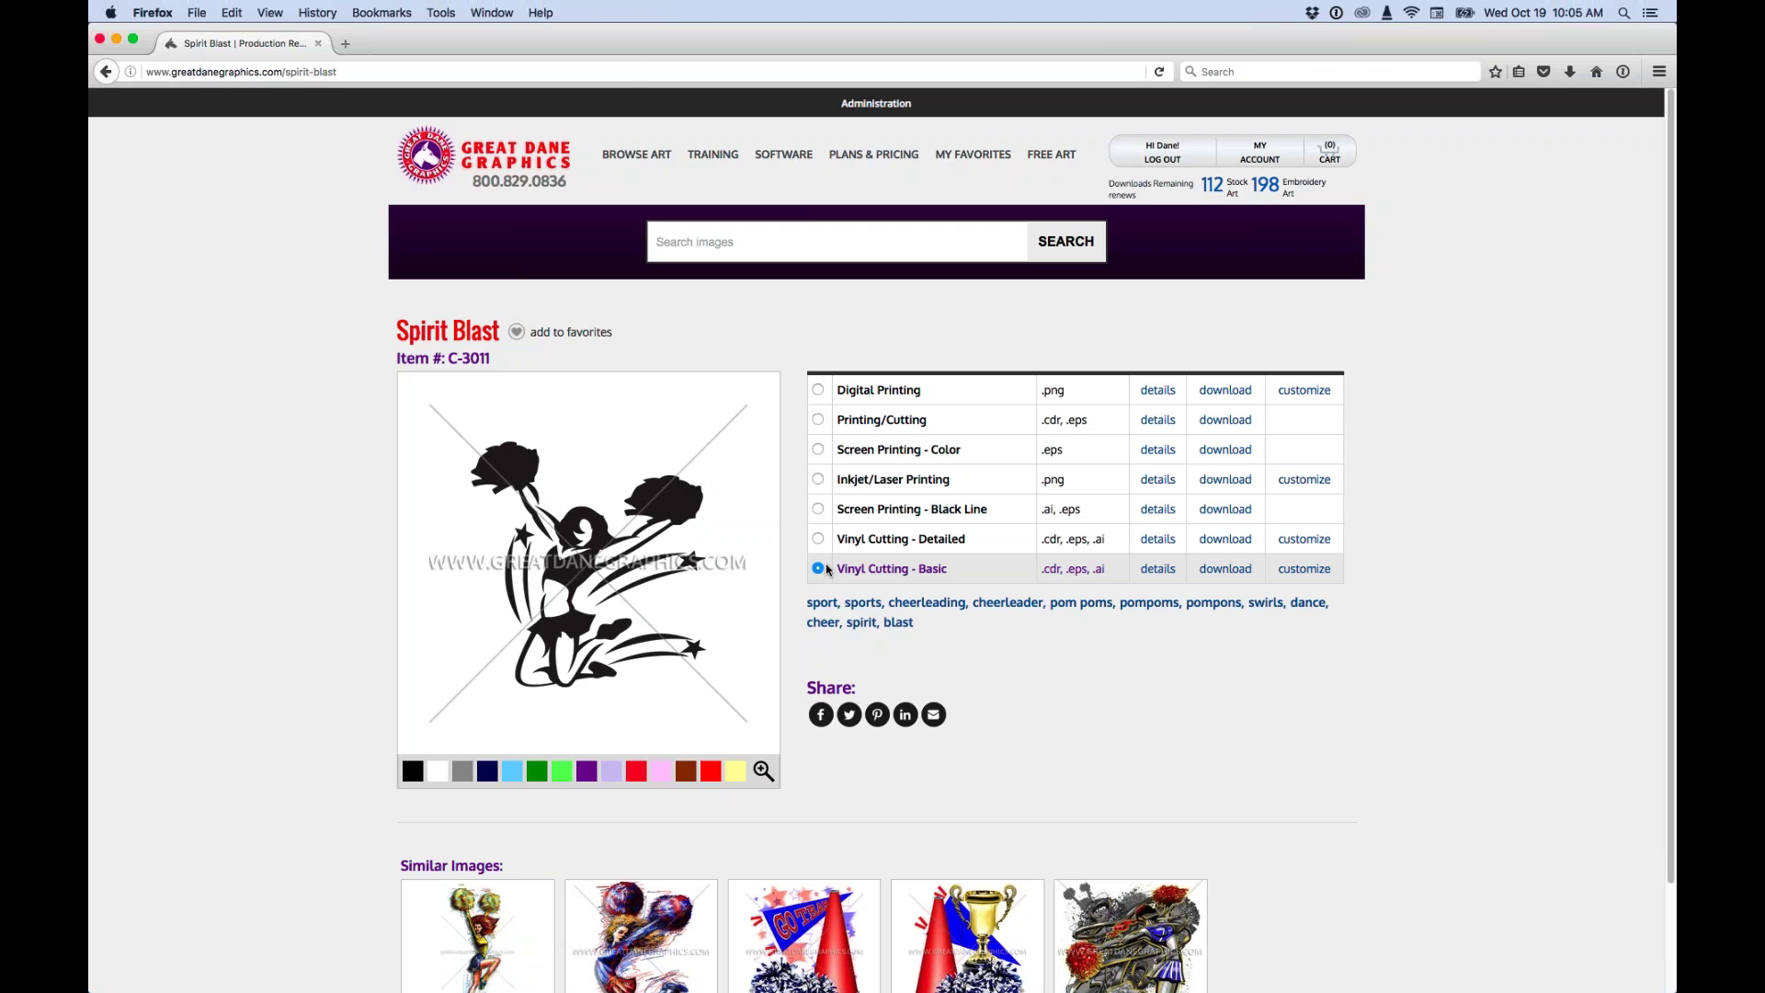
{"action": "left_click", "coordinate": [818, 539]}
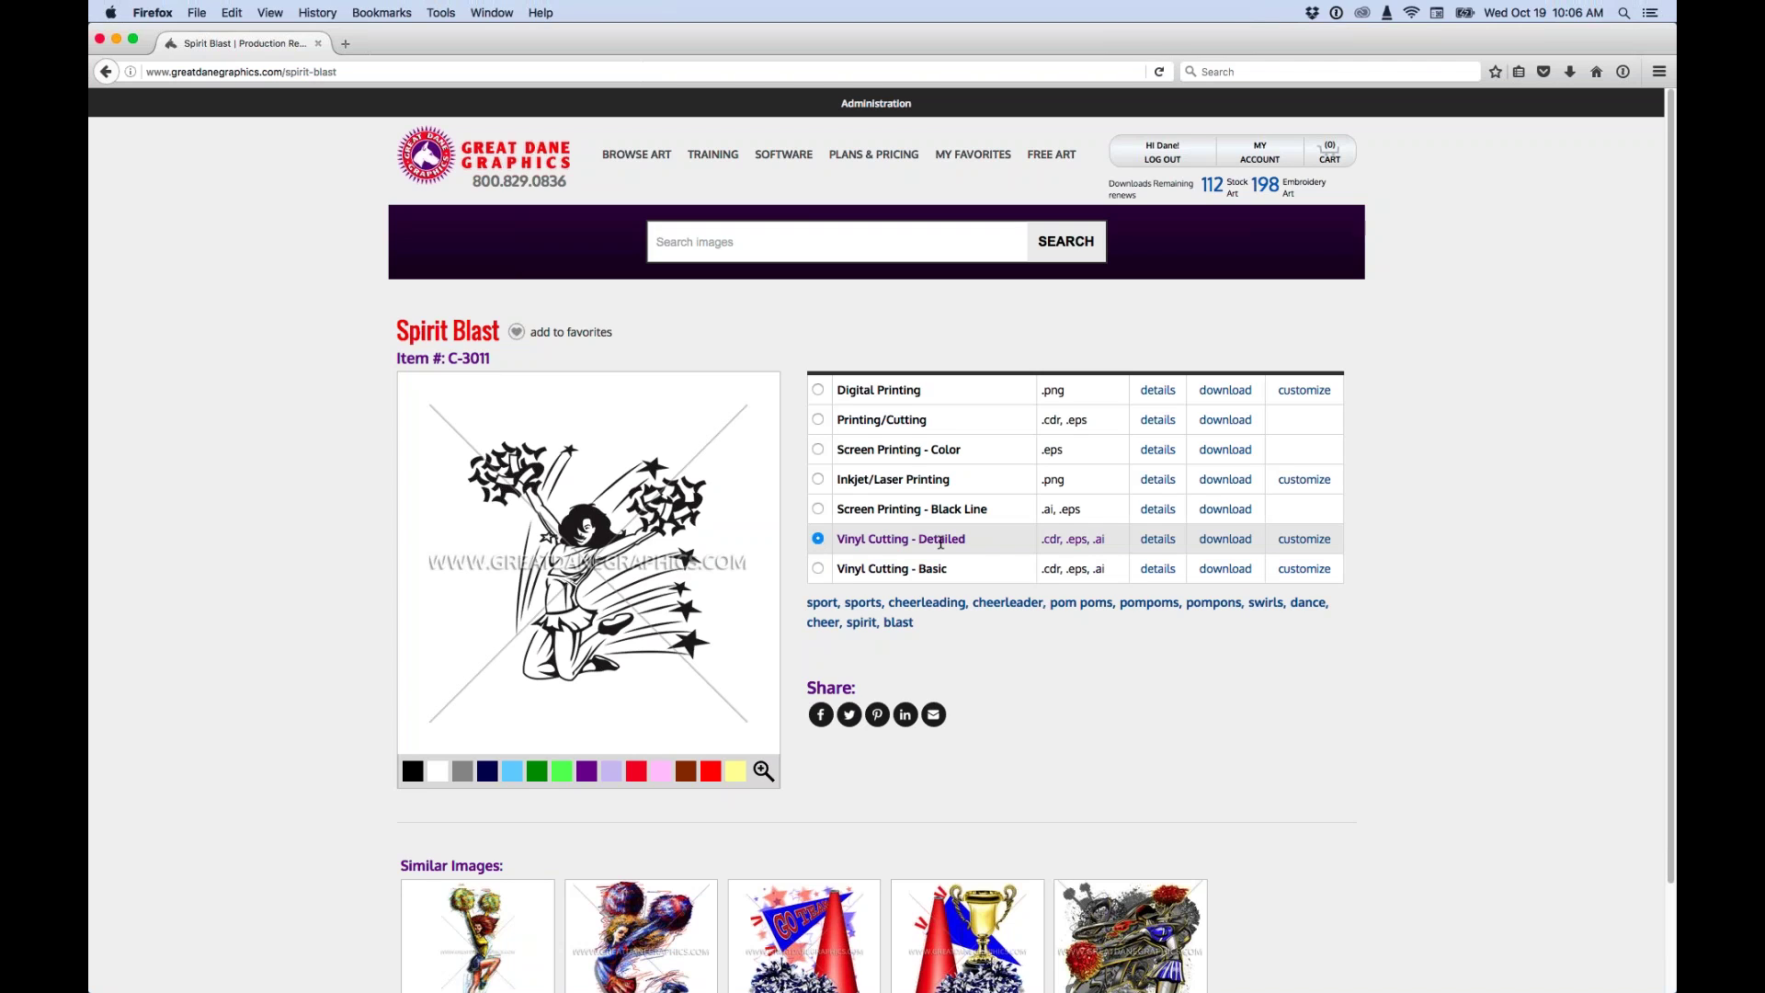
{"action": "left_click", "coordinate": [859, 573]}
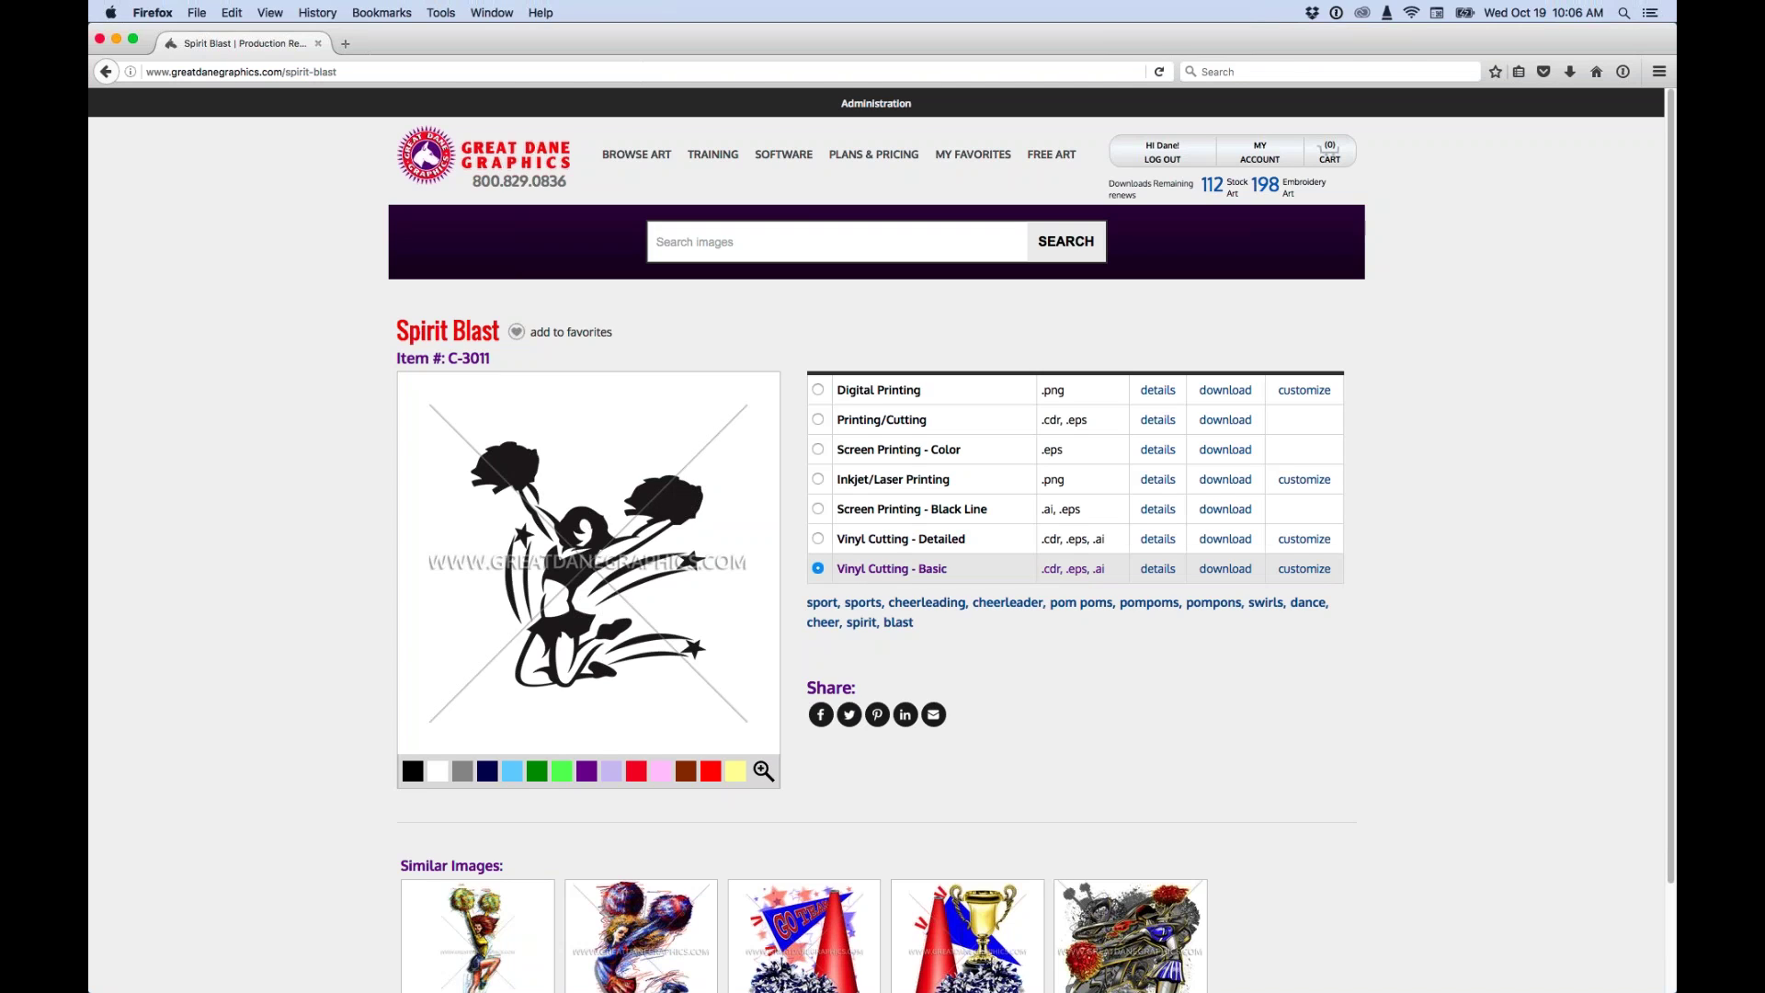
{"action": "left_click", "coordinate": [818, 509]}
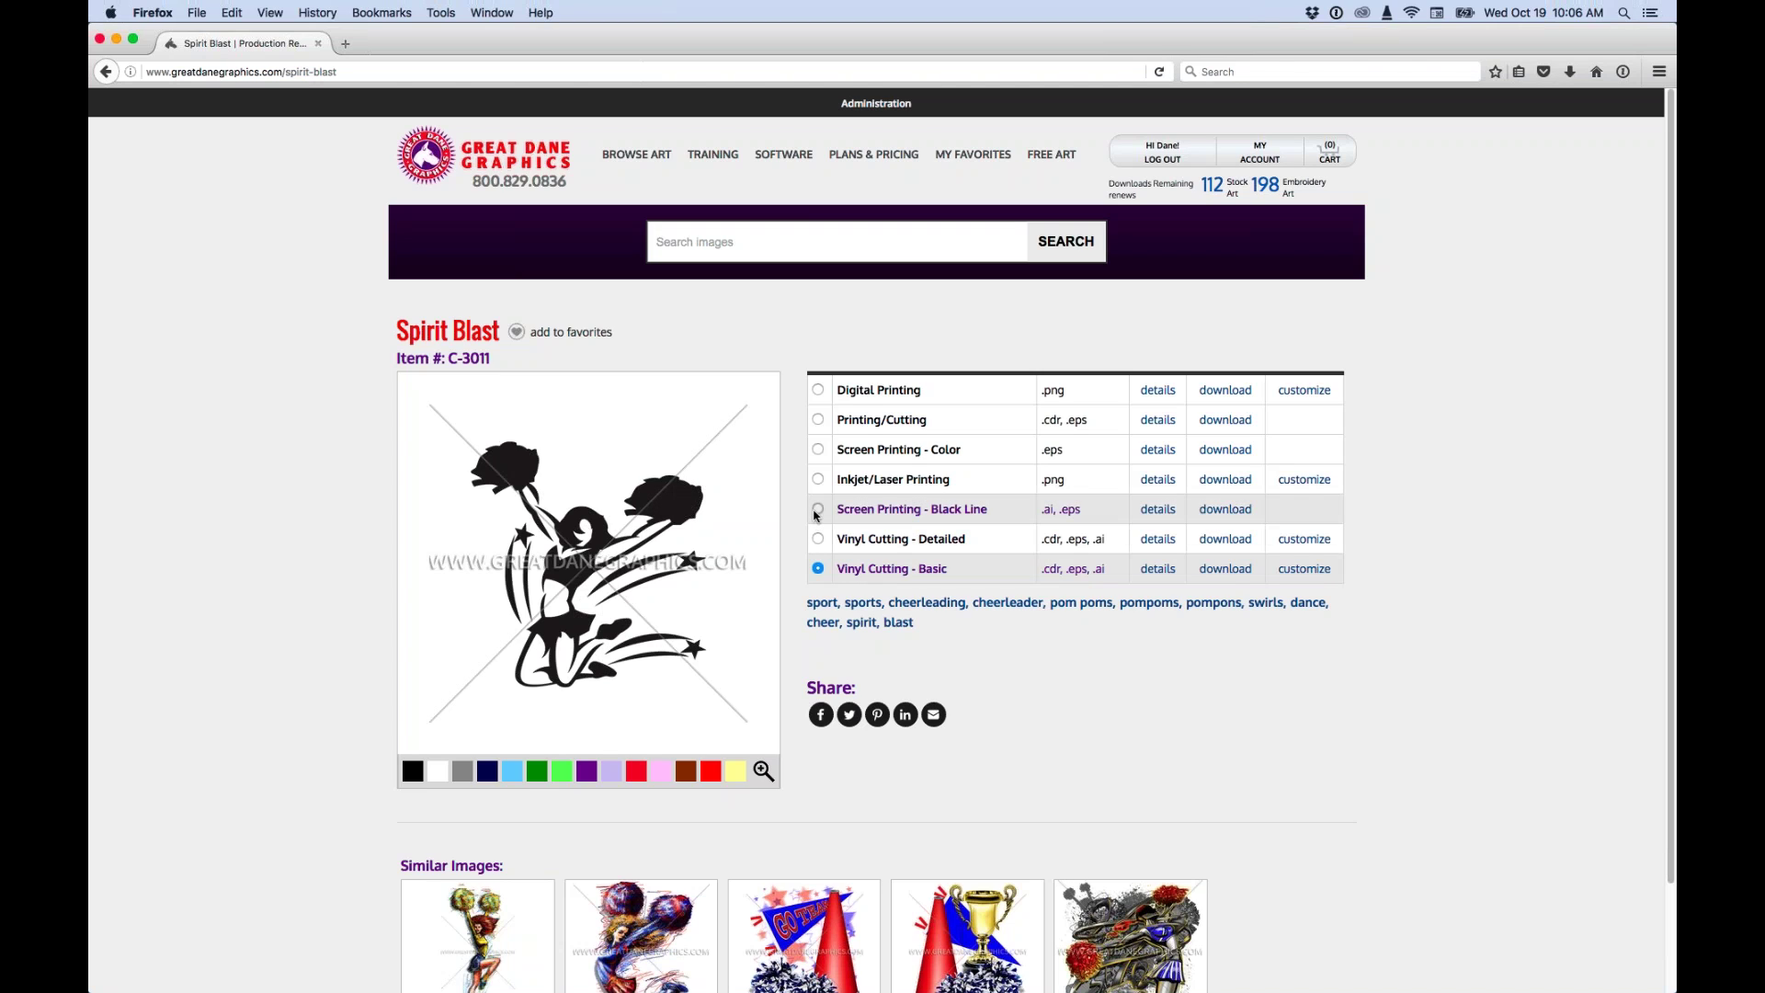
Search the image library for "fire football" and open the Fireball Football artwork with the red-orange flames.
{"action": "left_click", "coordinate": [837, 293]}
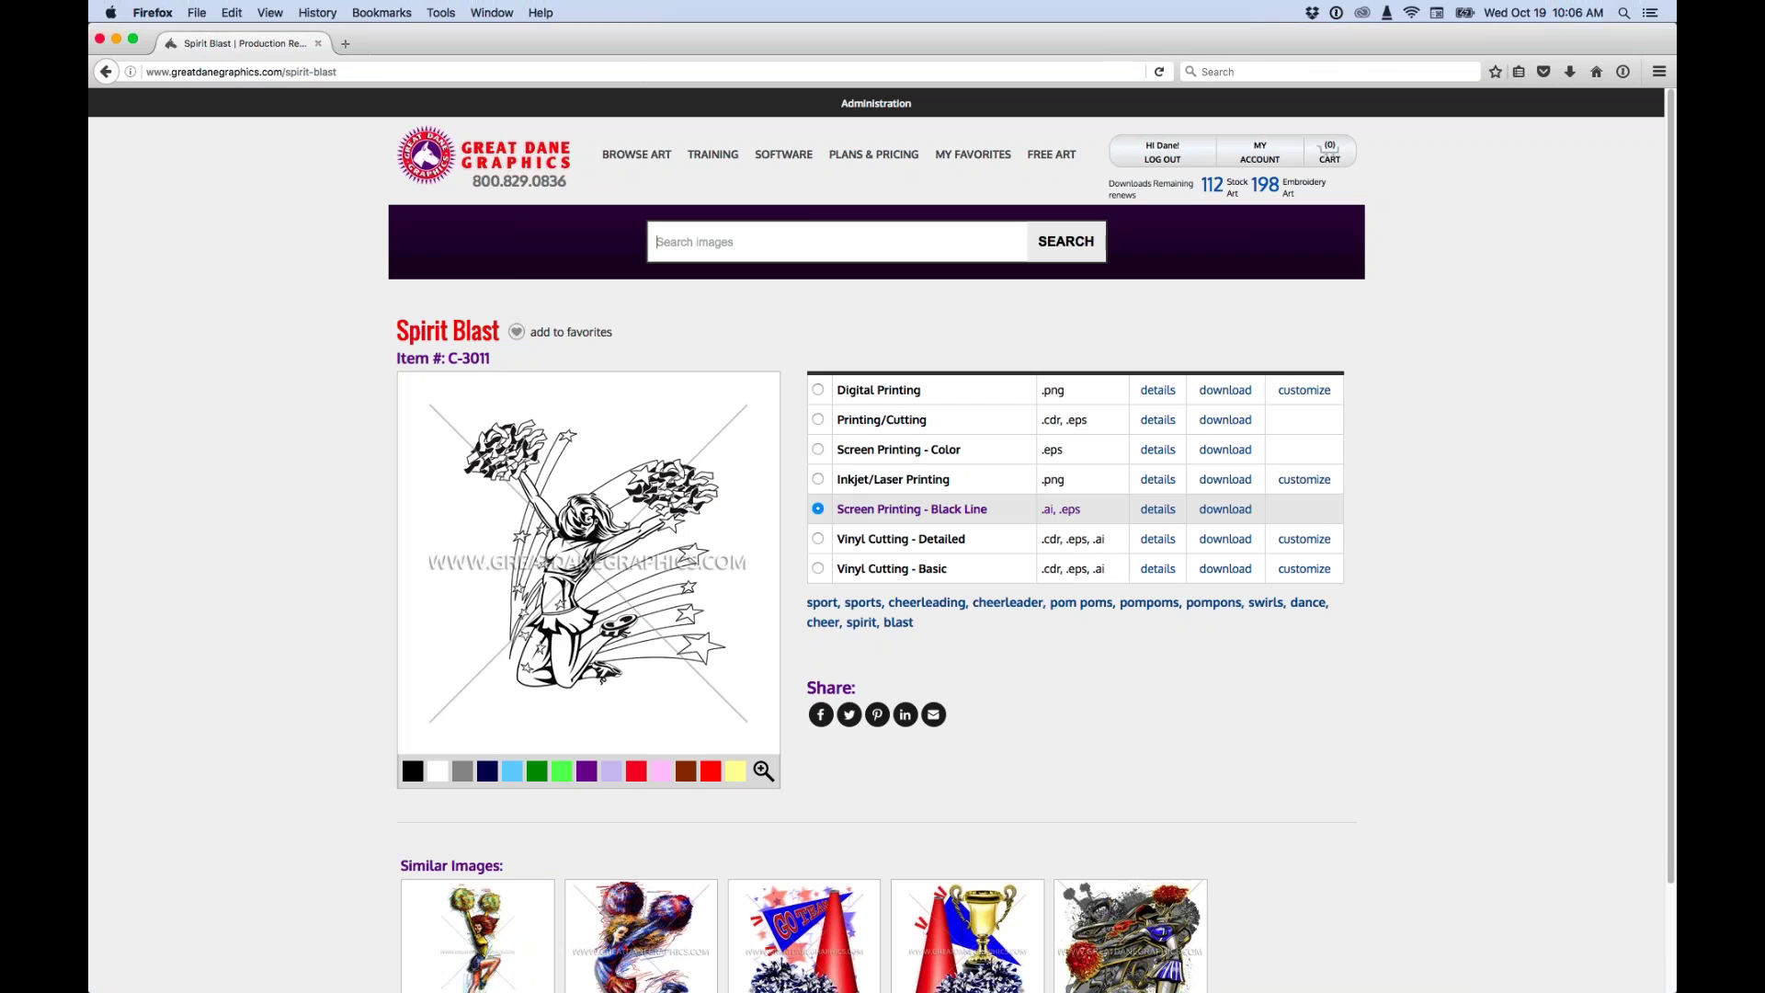
{"action": "type", "text": "fire football"}
{"action": "key", "text": "Return"}
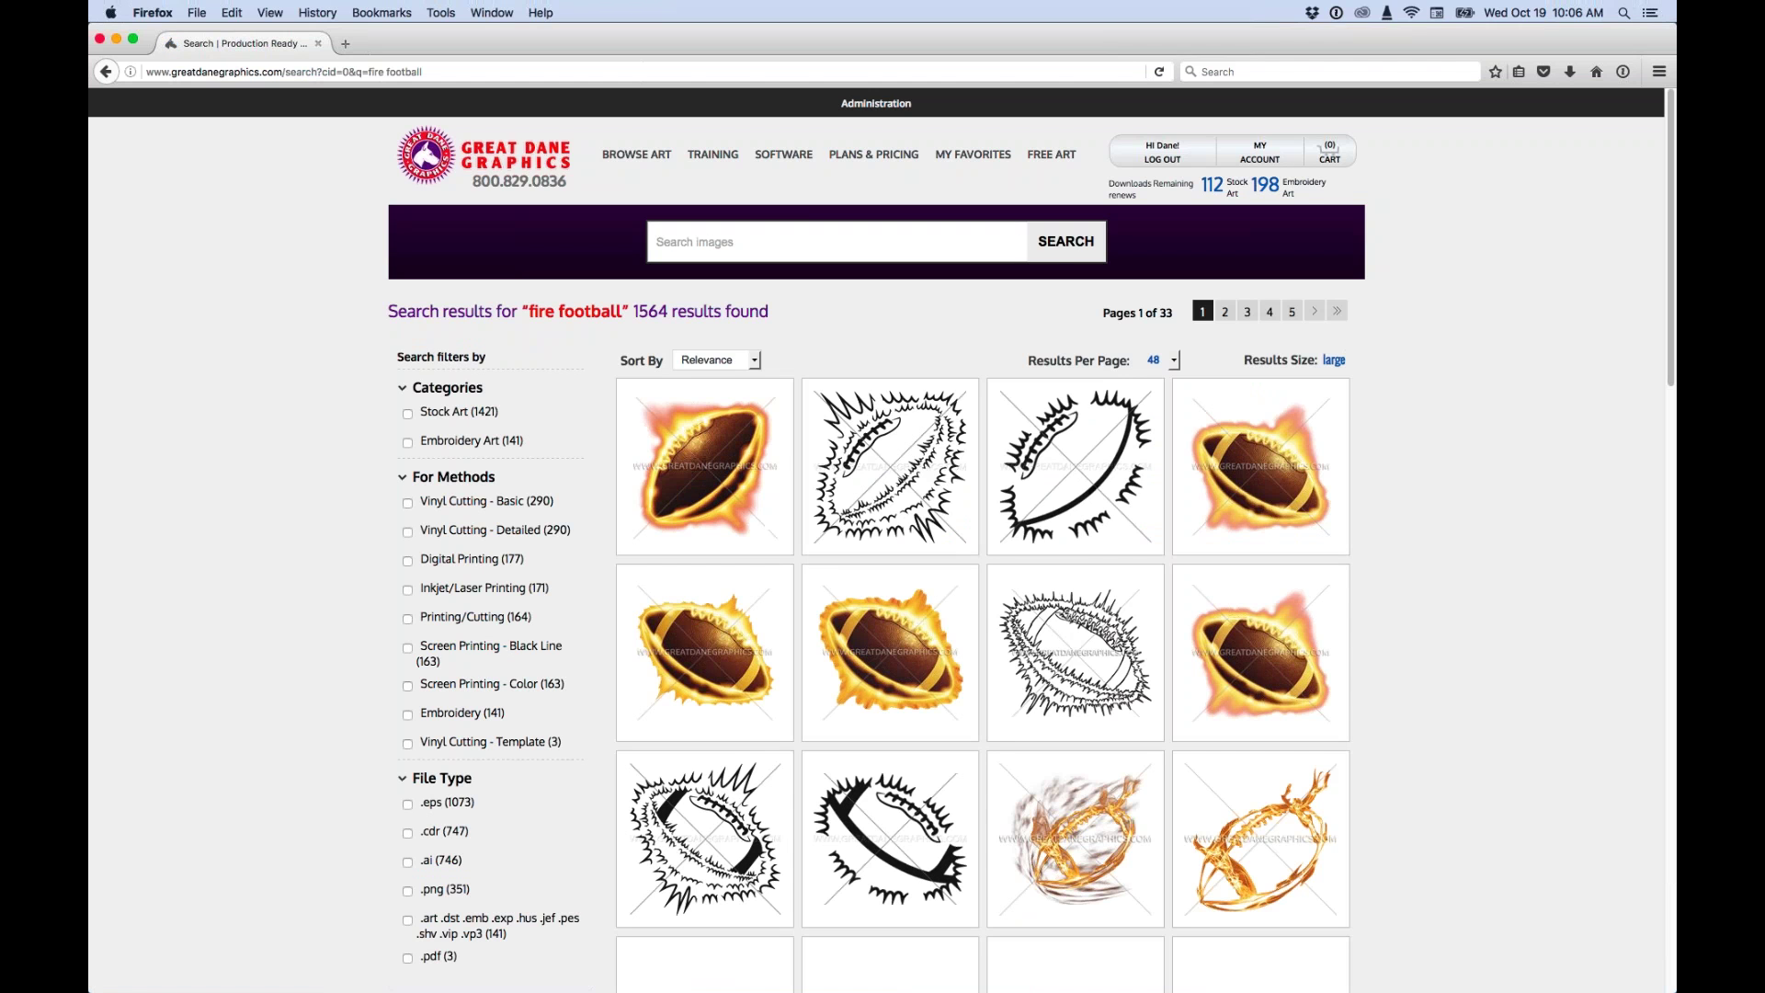
{"action": "left_click_drag", "start_coordinate": [1668, 314], "coordinate": [1659, 585]}
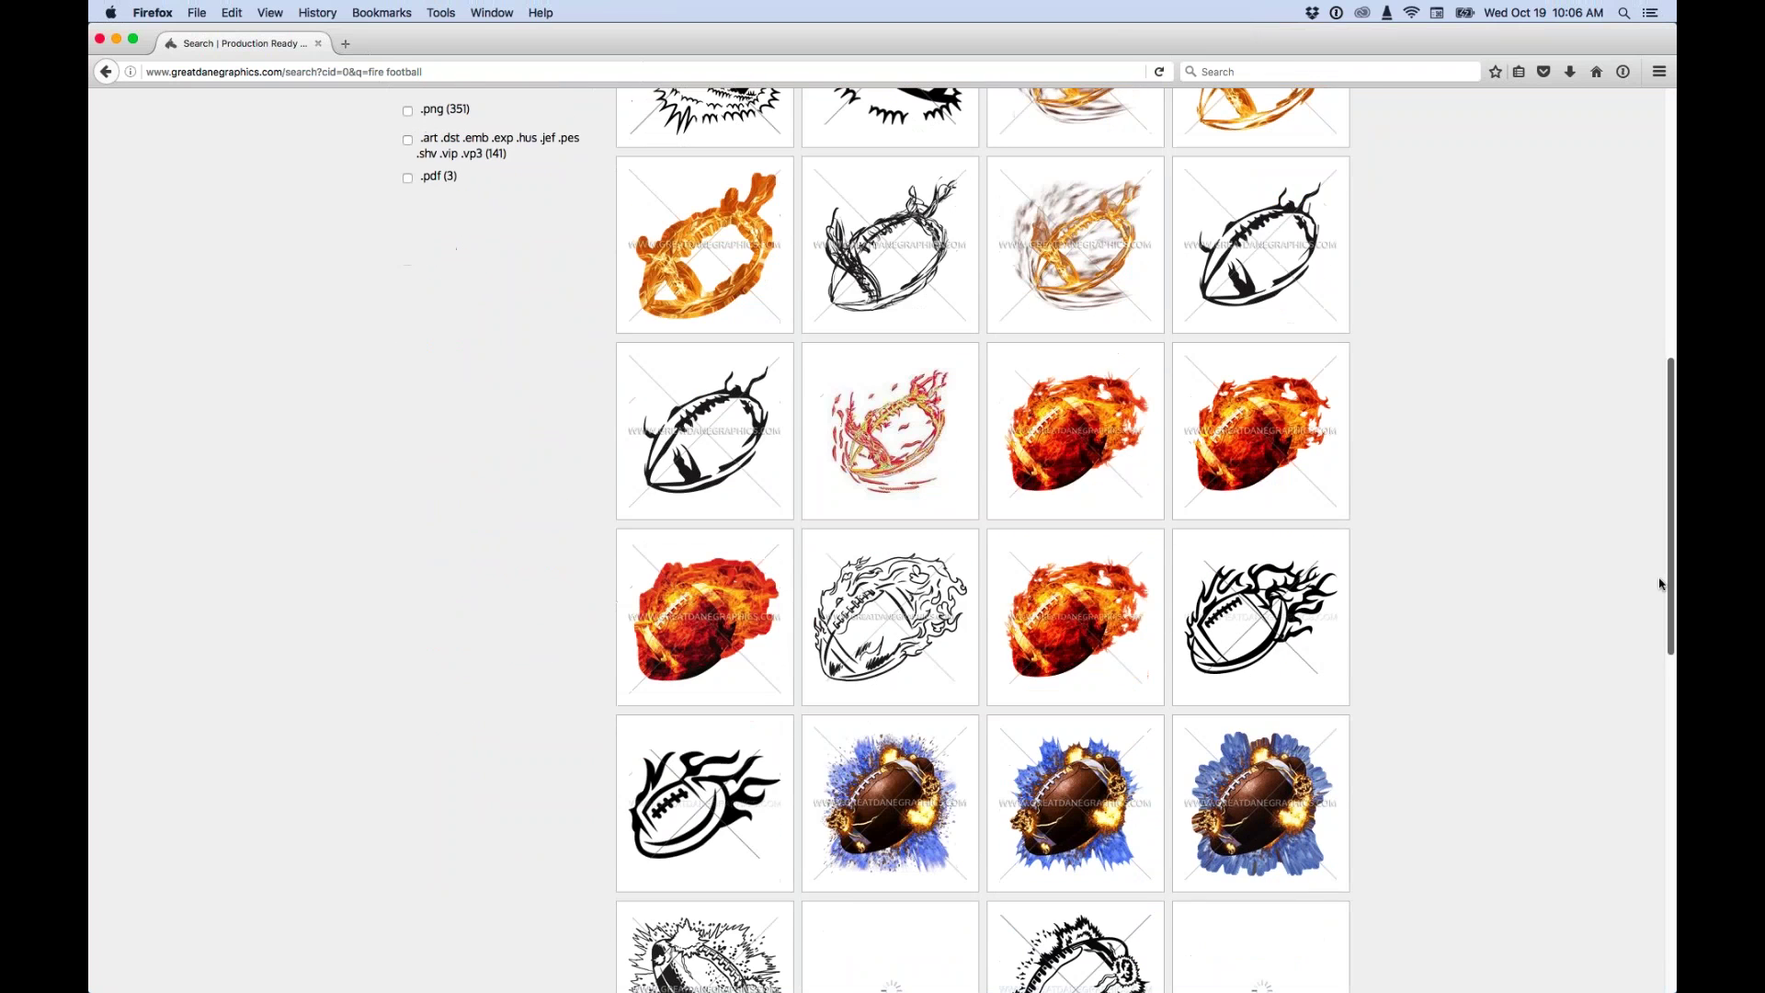
{"action": "left_click", "coordinate": [1061, 408]}
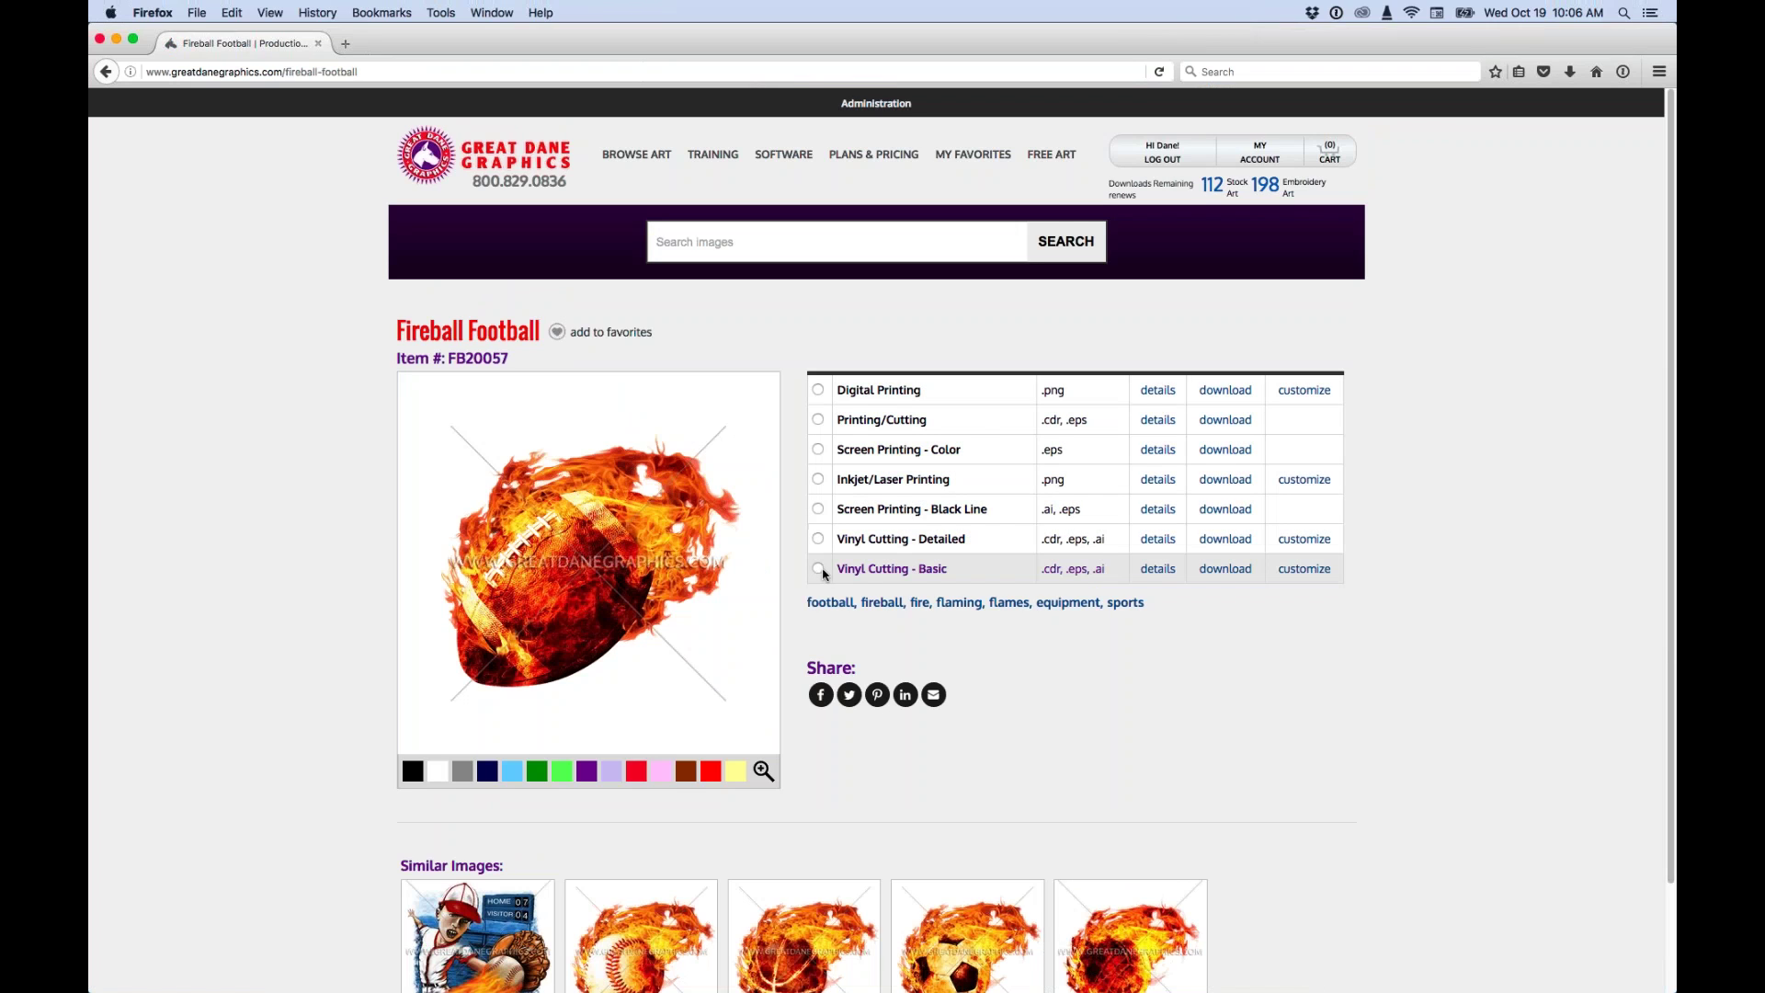
Download the Screen Printing - Black Line version of Fireball Football and save its ZIP file.
{"action": "left_click", "coordinate": [818, 511]}
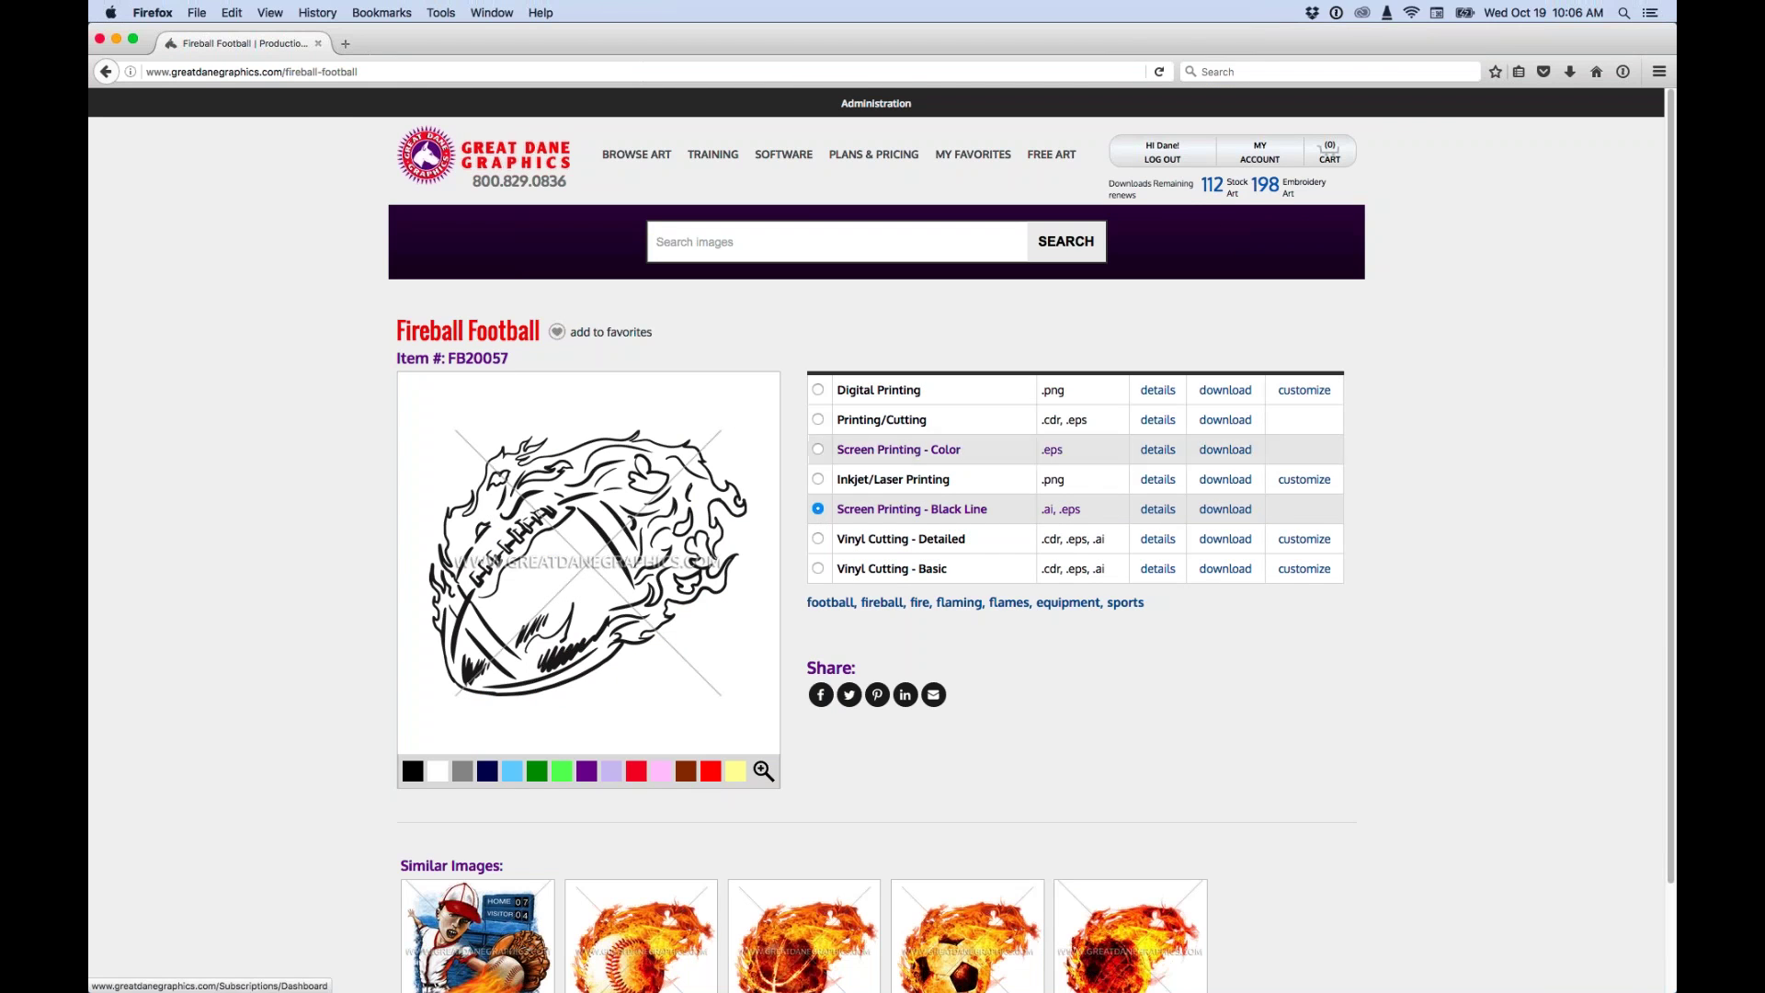
{"action": "left_click", "coordinate": [1238, 513]}
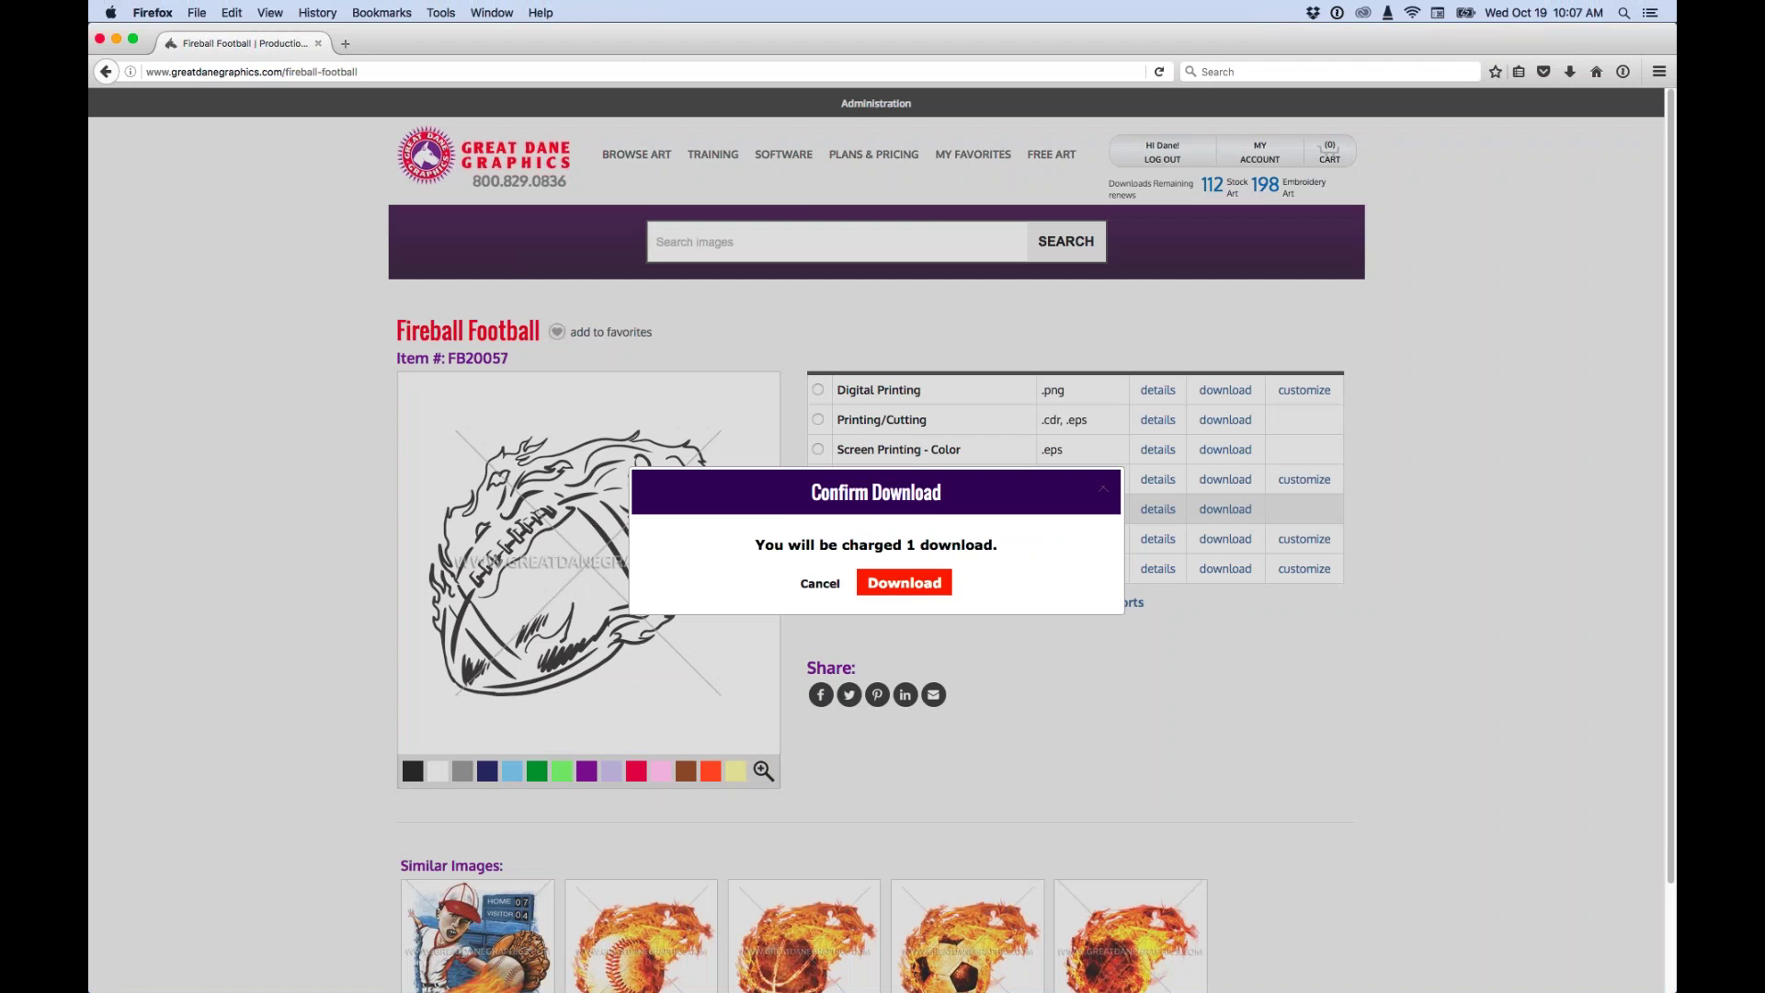
{"action": "left_click", "coordinate": [912, 585]}
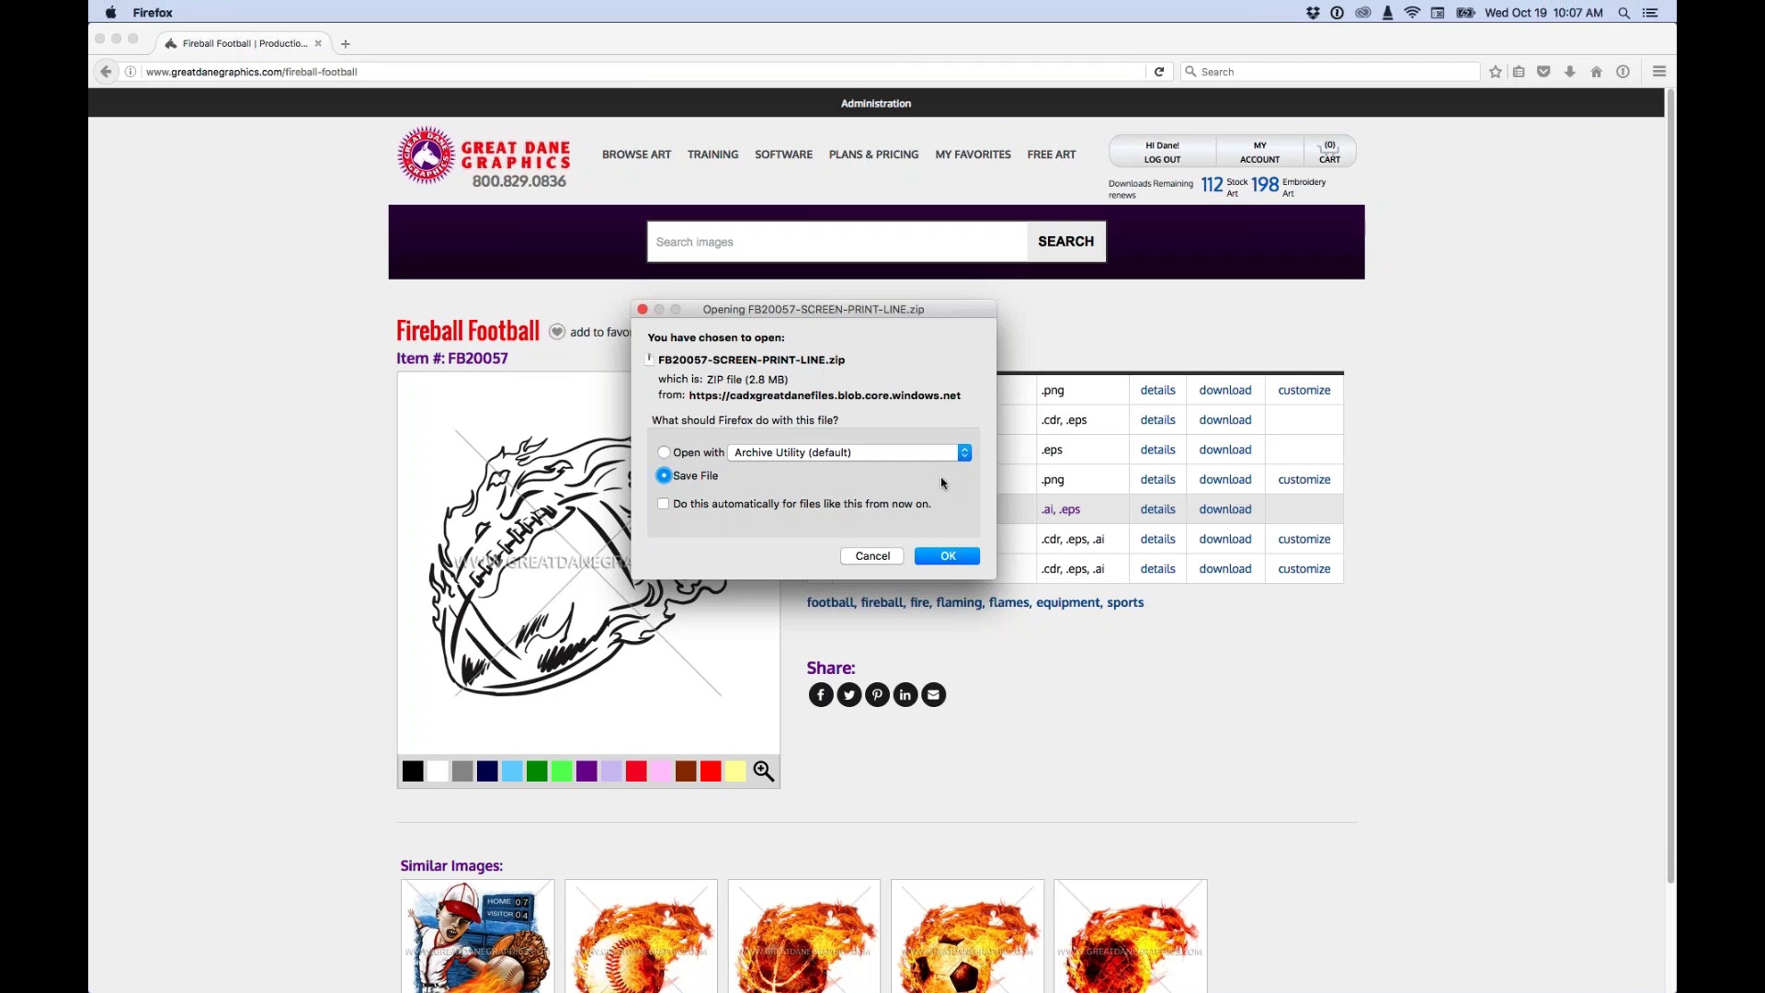
{"action": "left_click", "coordinate": [949, 556]}
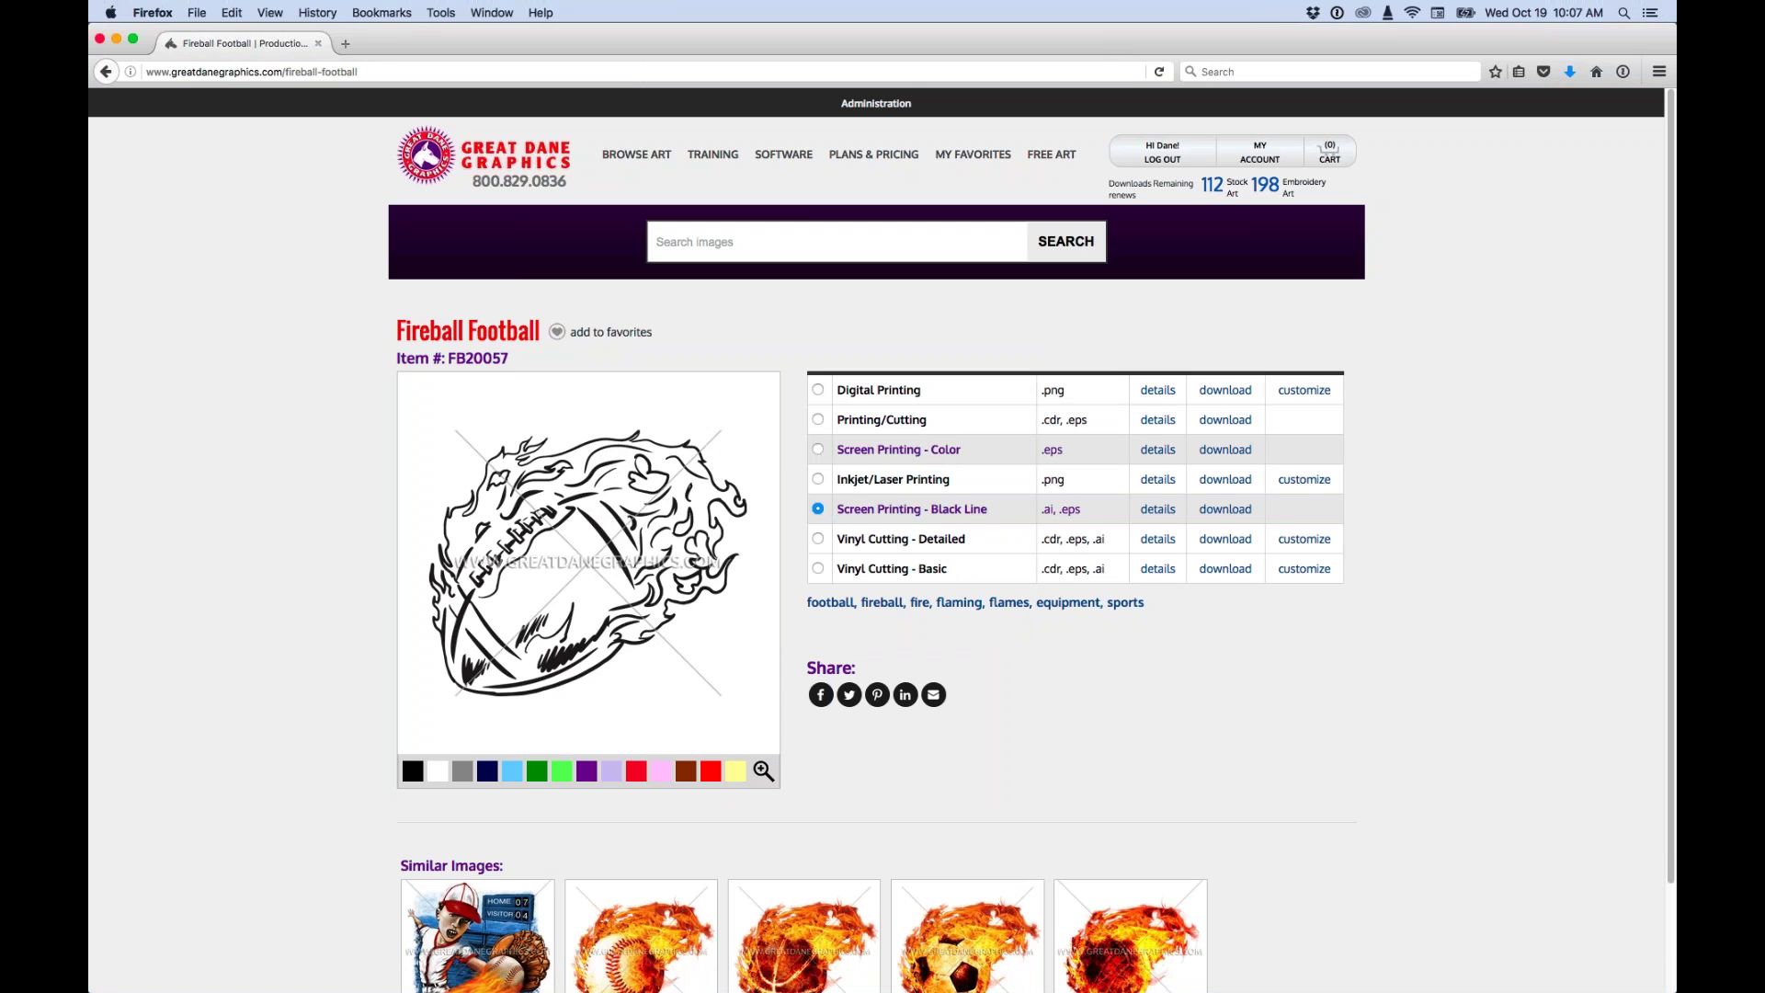
Select the Screen Printing - Color version of Fireball Football and review its file details.
{"action": "left_click", "coordinate": [818, 449]}
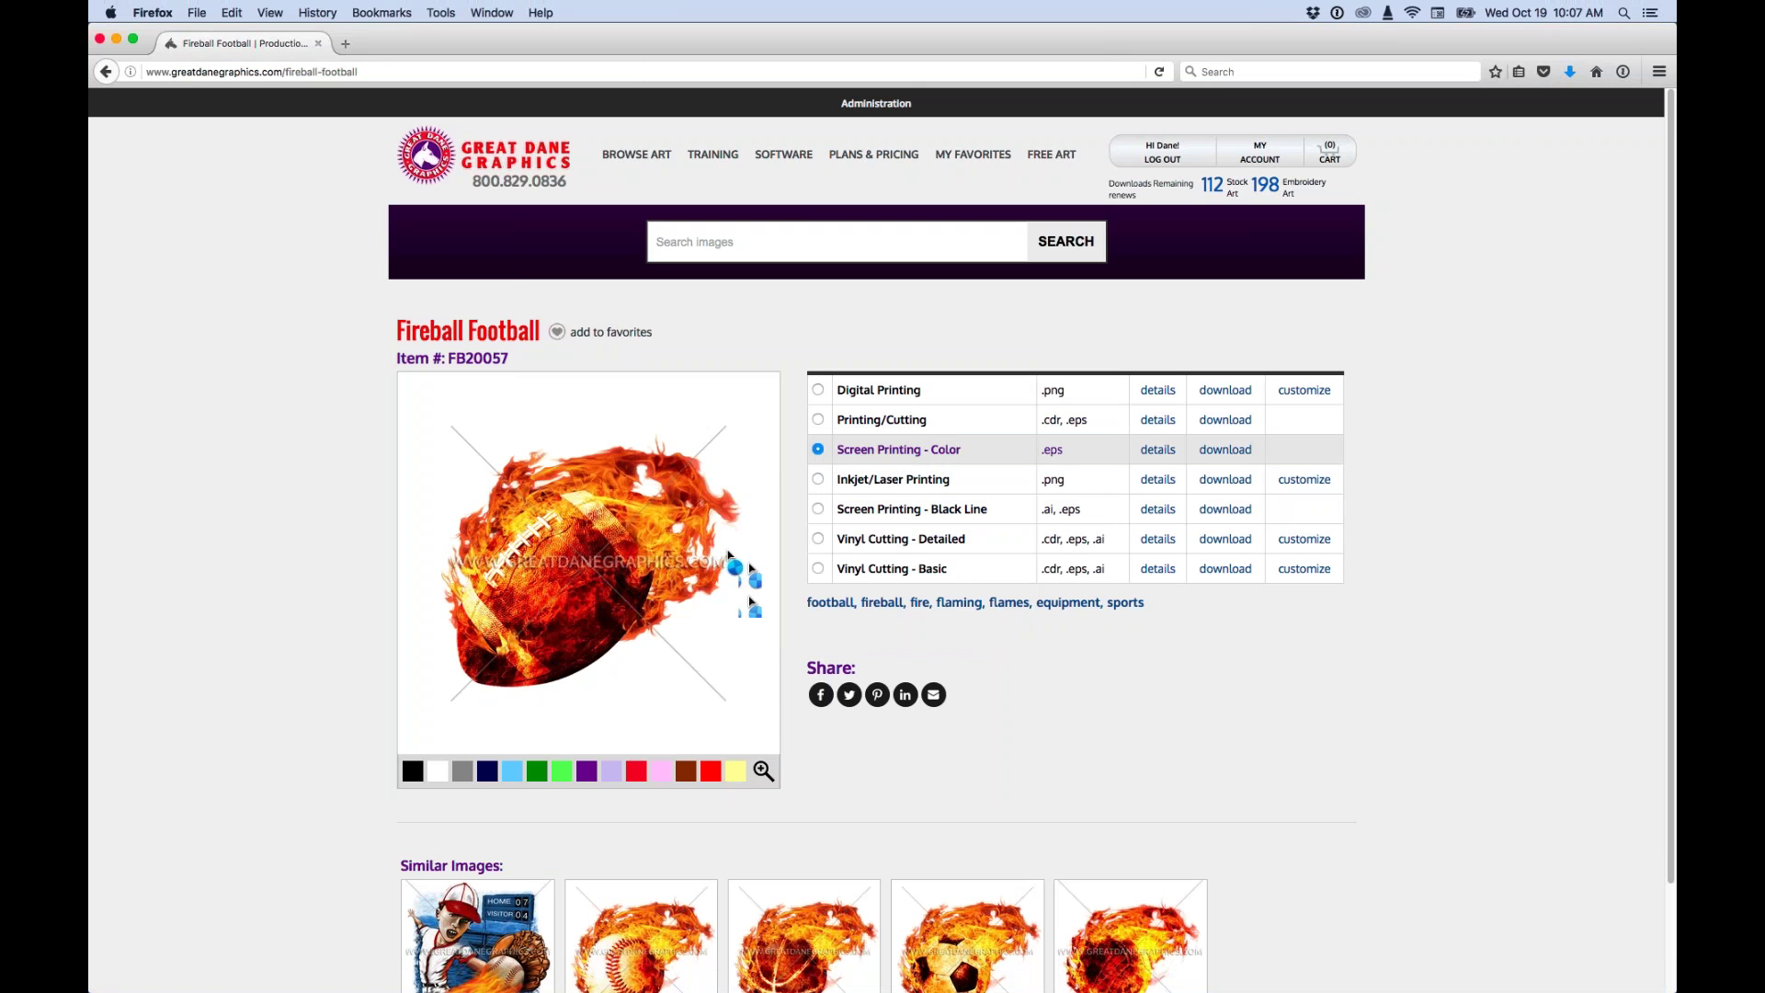
{"action": "left_click", "coordinate": [1164, 457]}
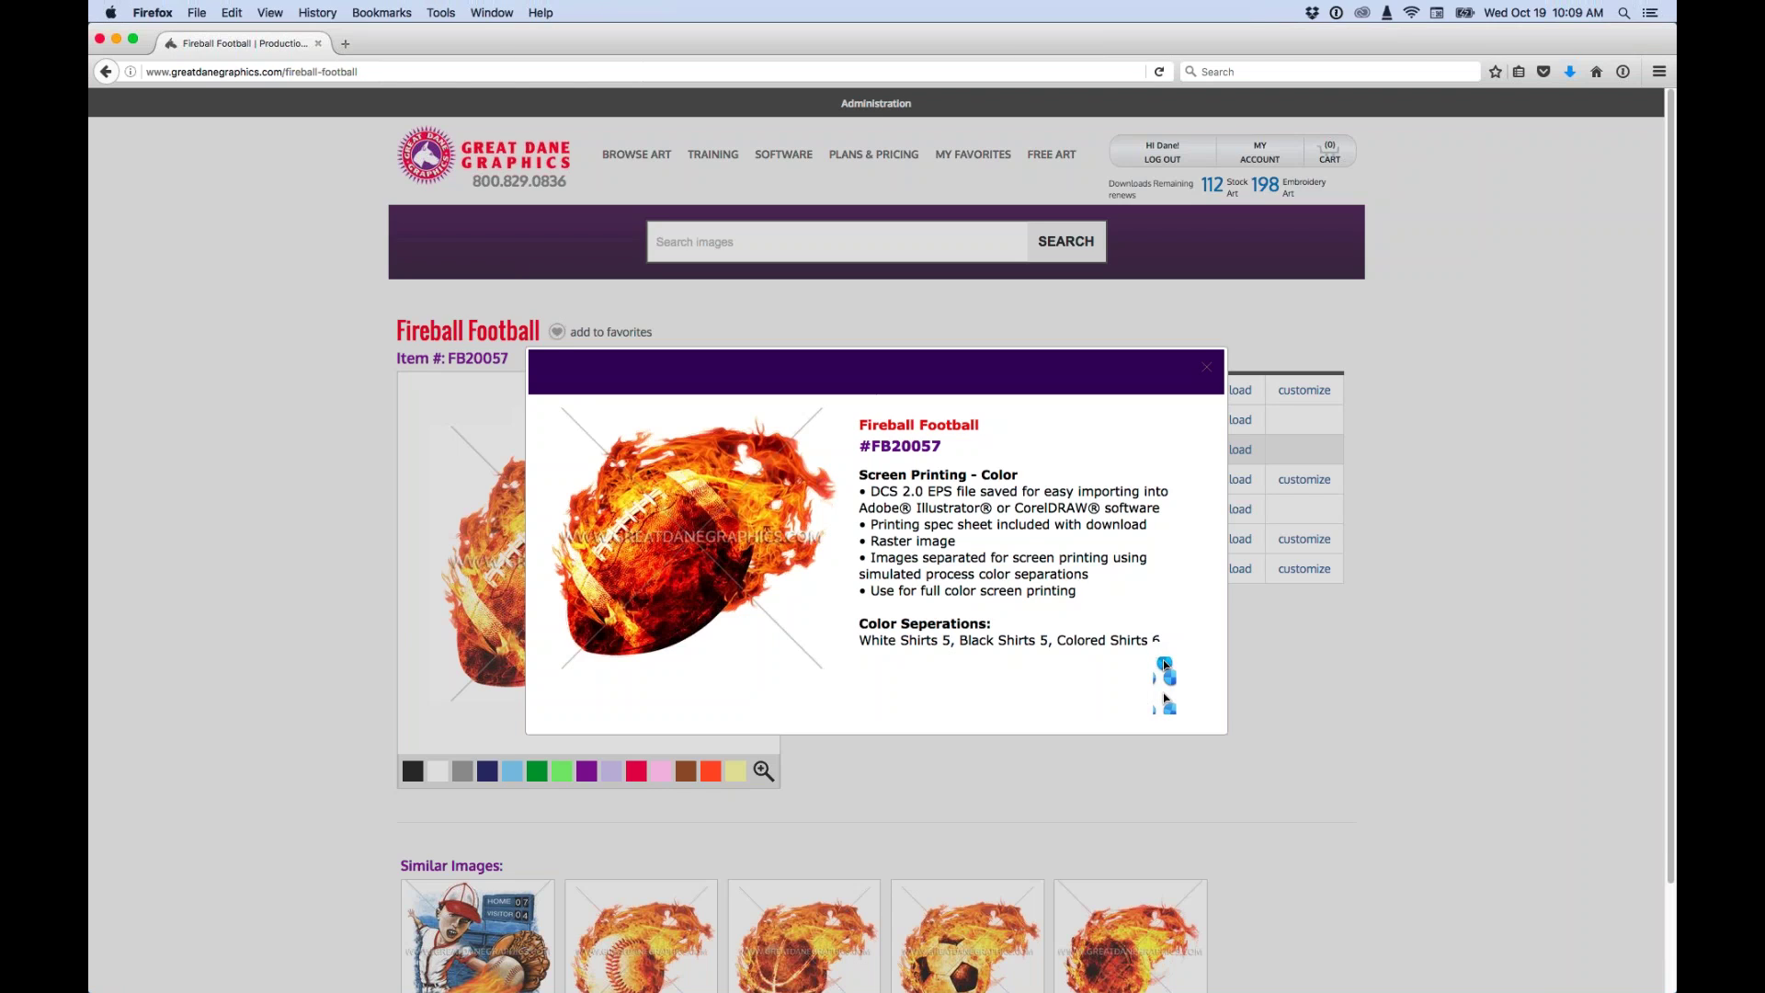
{"action": "left_click", "coordinate": [1207, 368]}
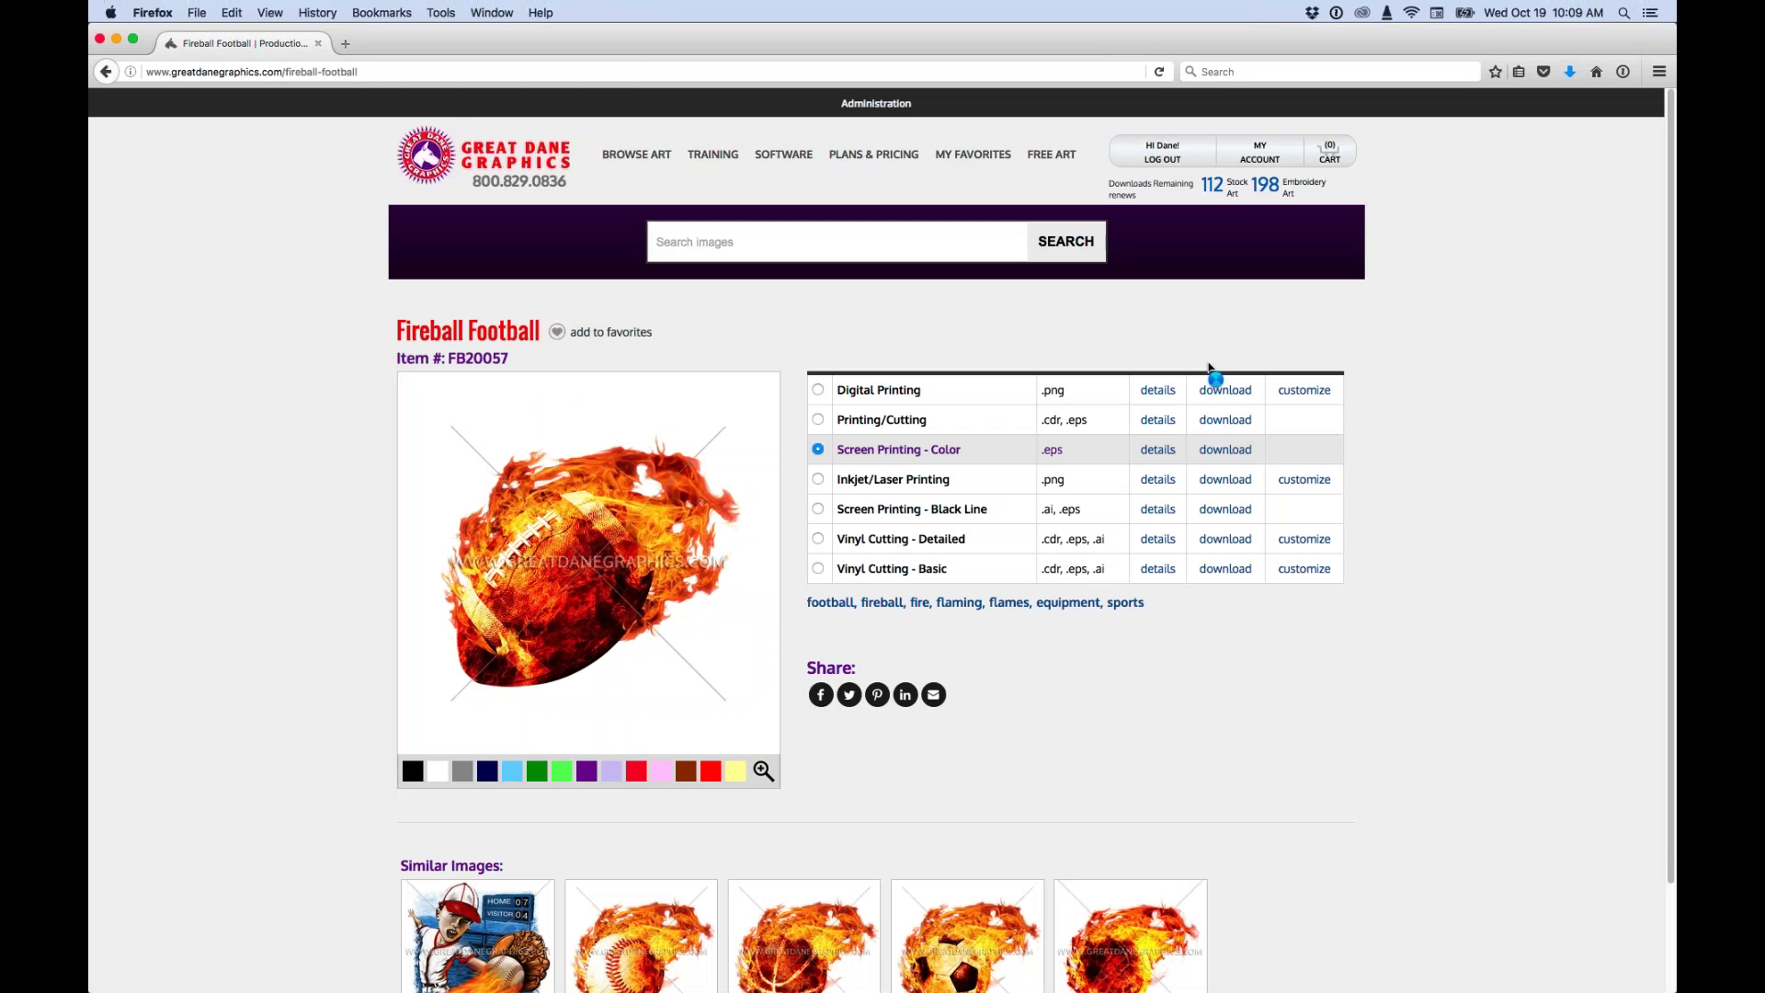
Download the Screen Printing - Color version of Fireball Football and save its ZIP file.
{"action": "left_click", "coordinate": [1226, 451]}
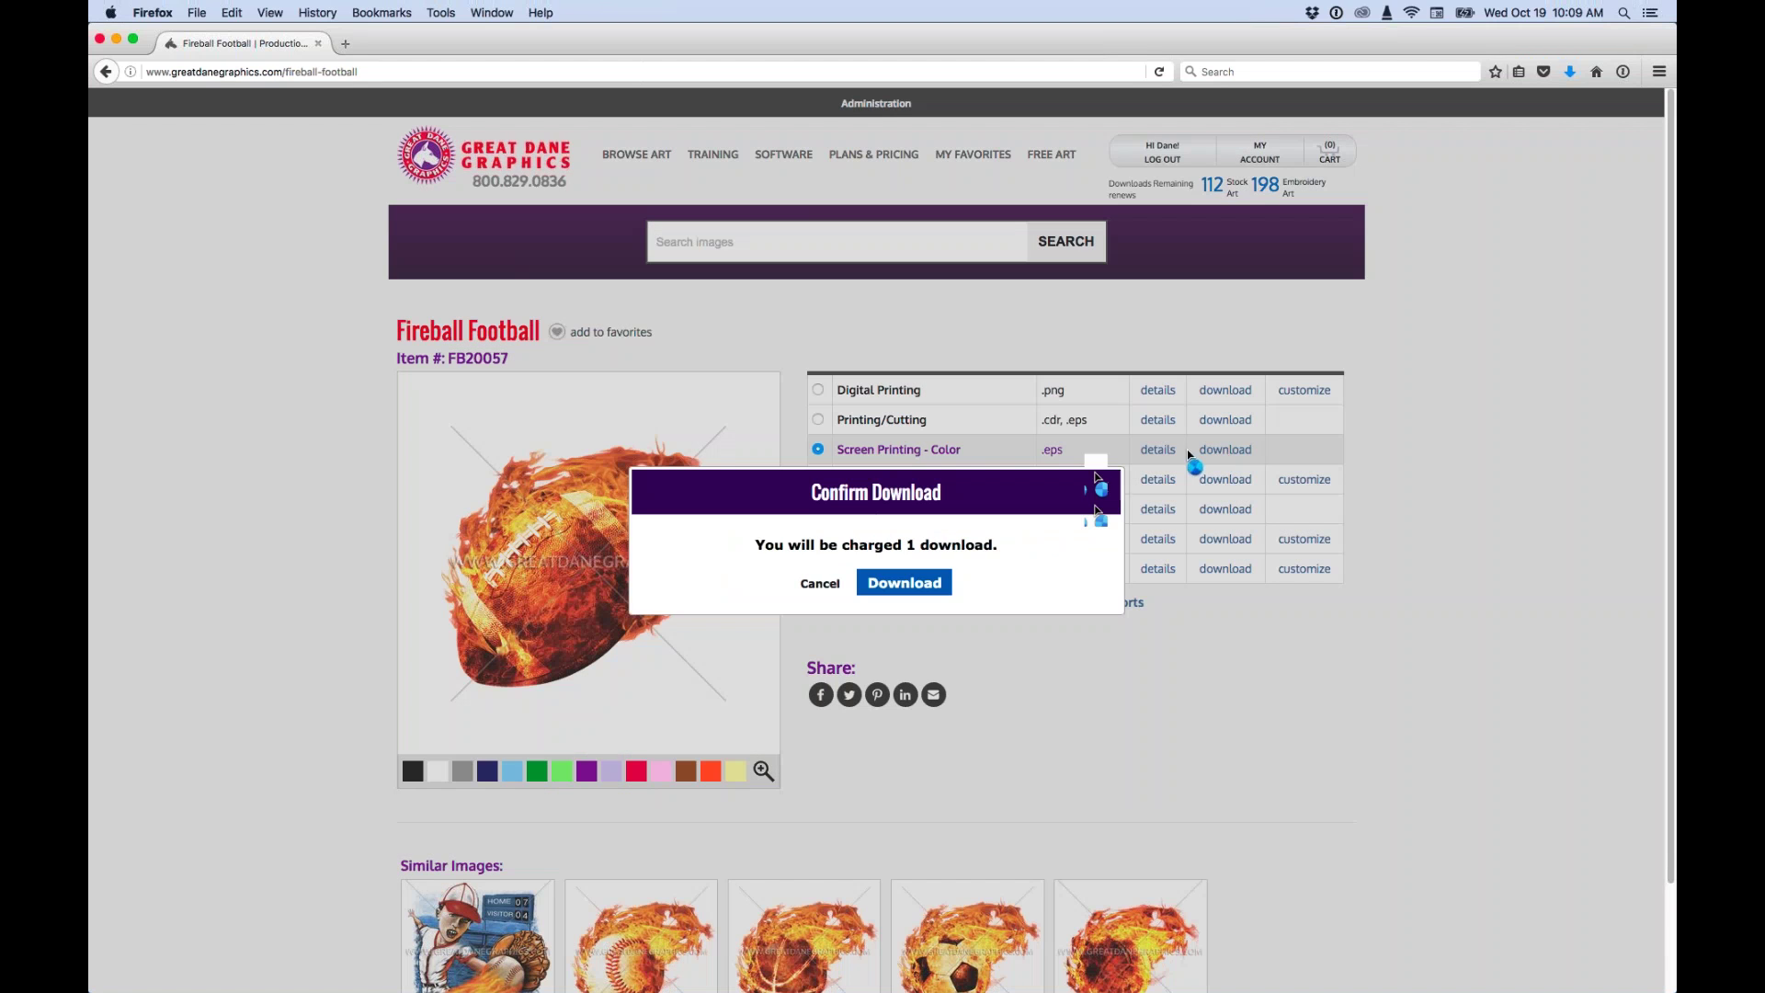
{"action": "left_click", "coordinate": [914, 583]}
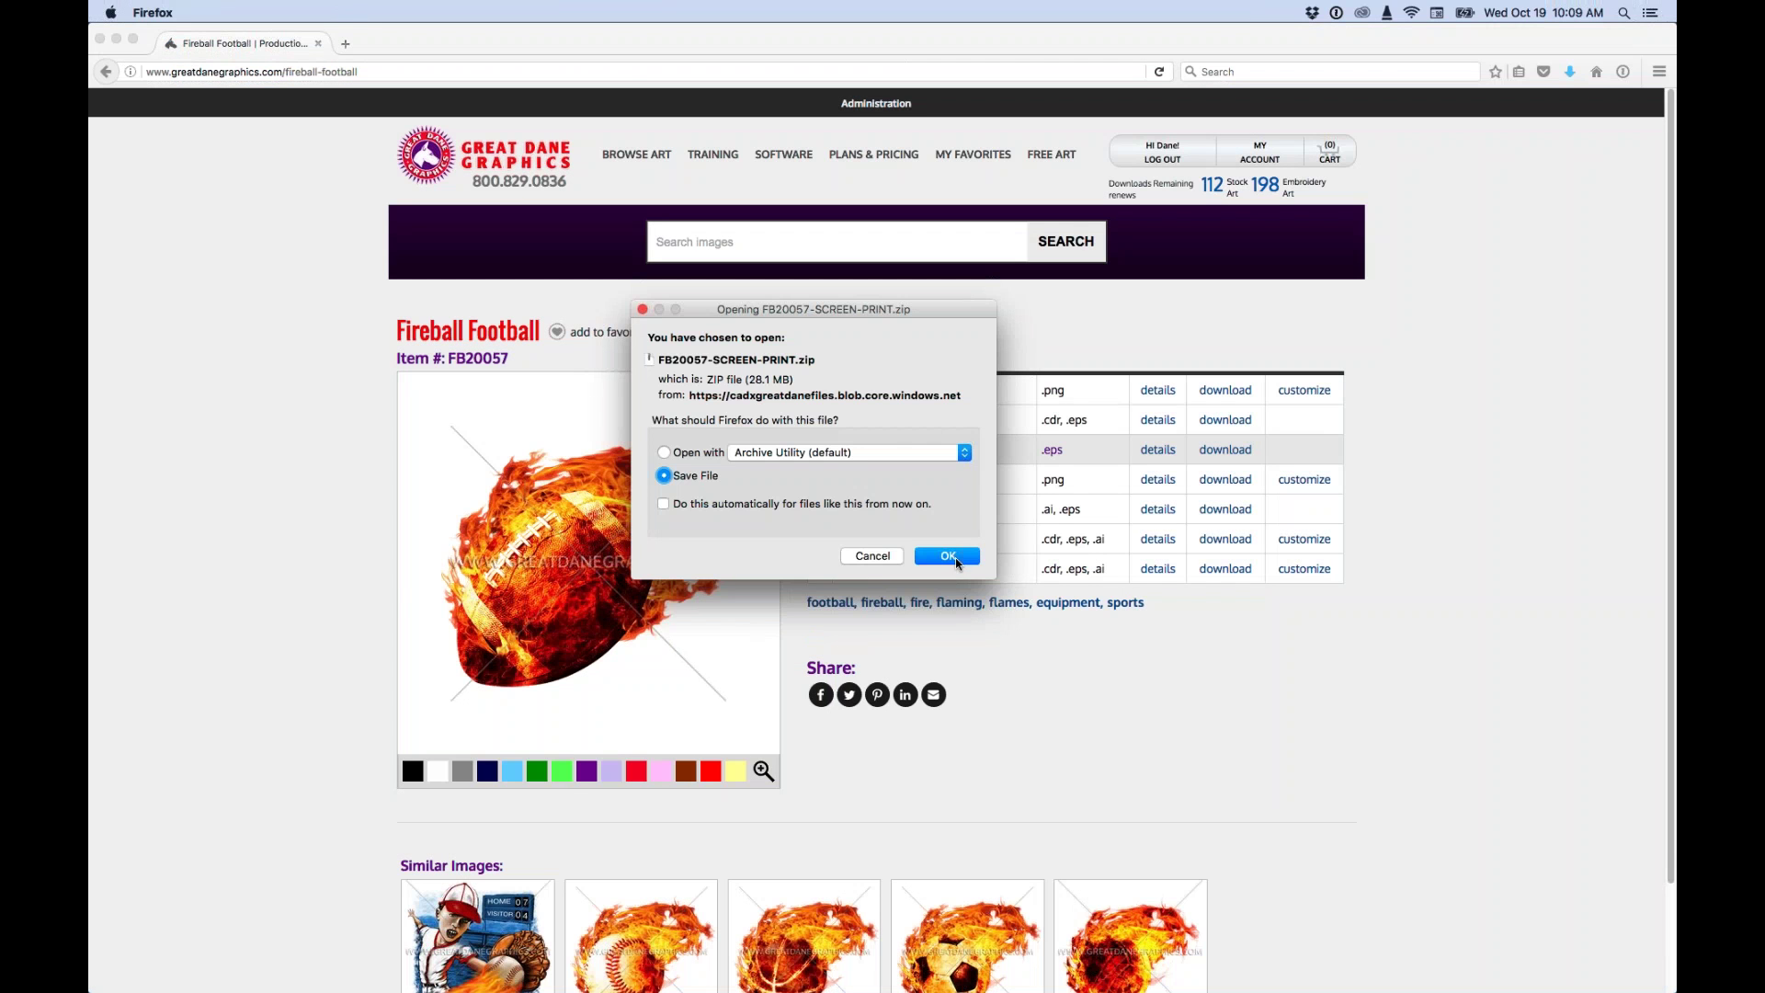
{"action": "left_click", "coordinate": [948, 557]}
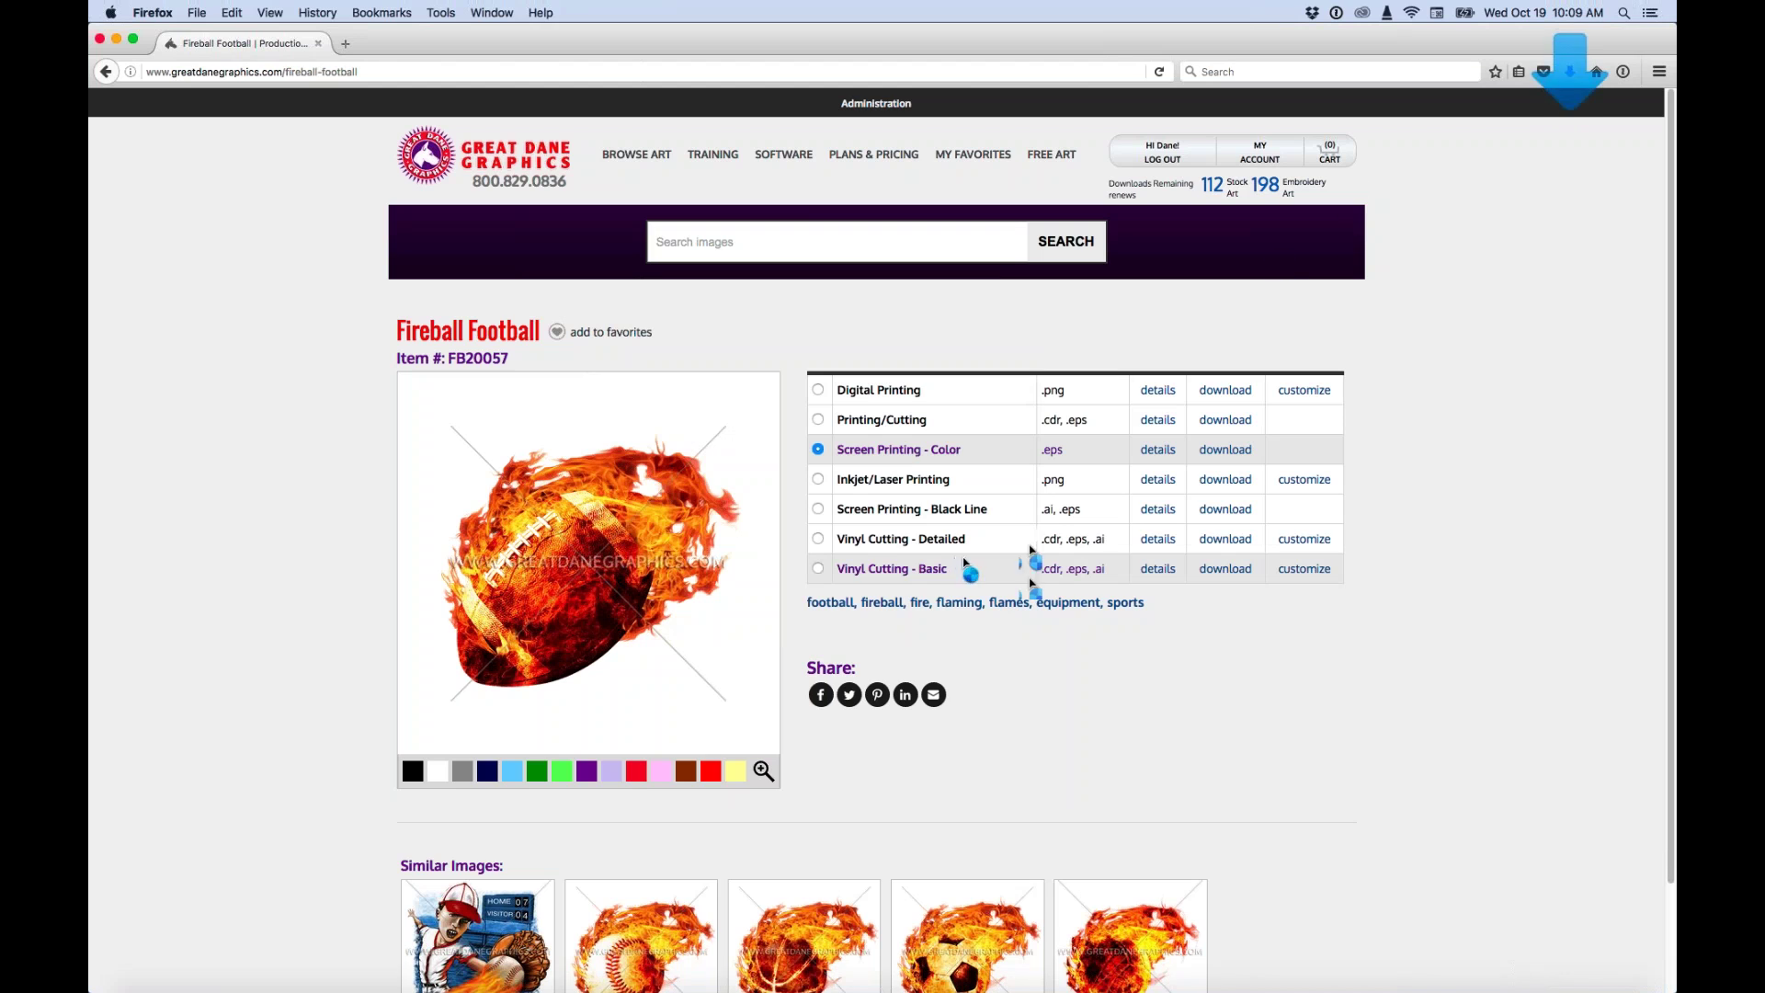
Hide Firefox and close the Screen Print Webinar folder window to clear the desktop.
{"action": "left_click", "coordinate": [152, 12]}
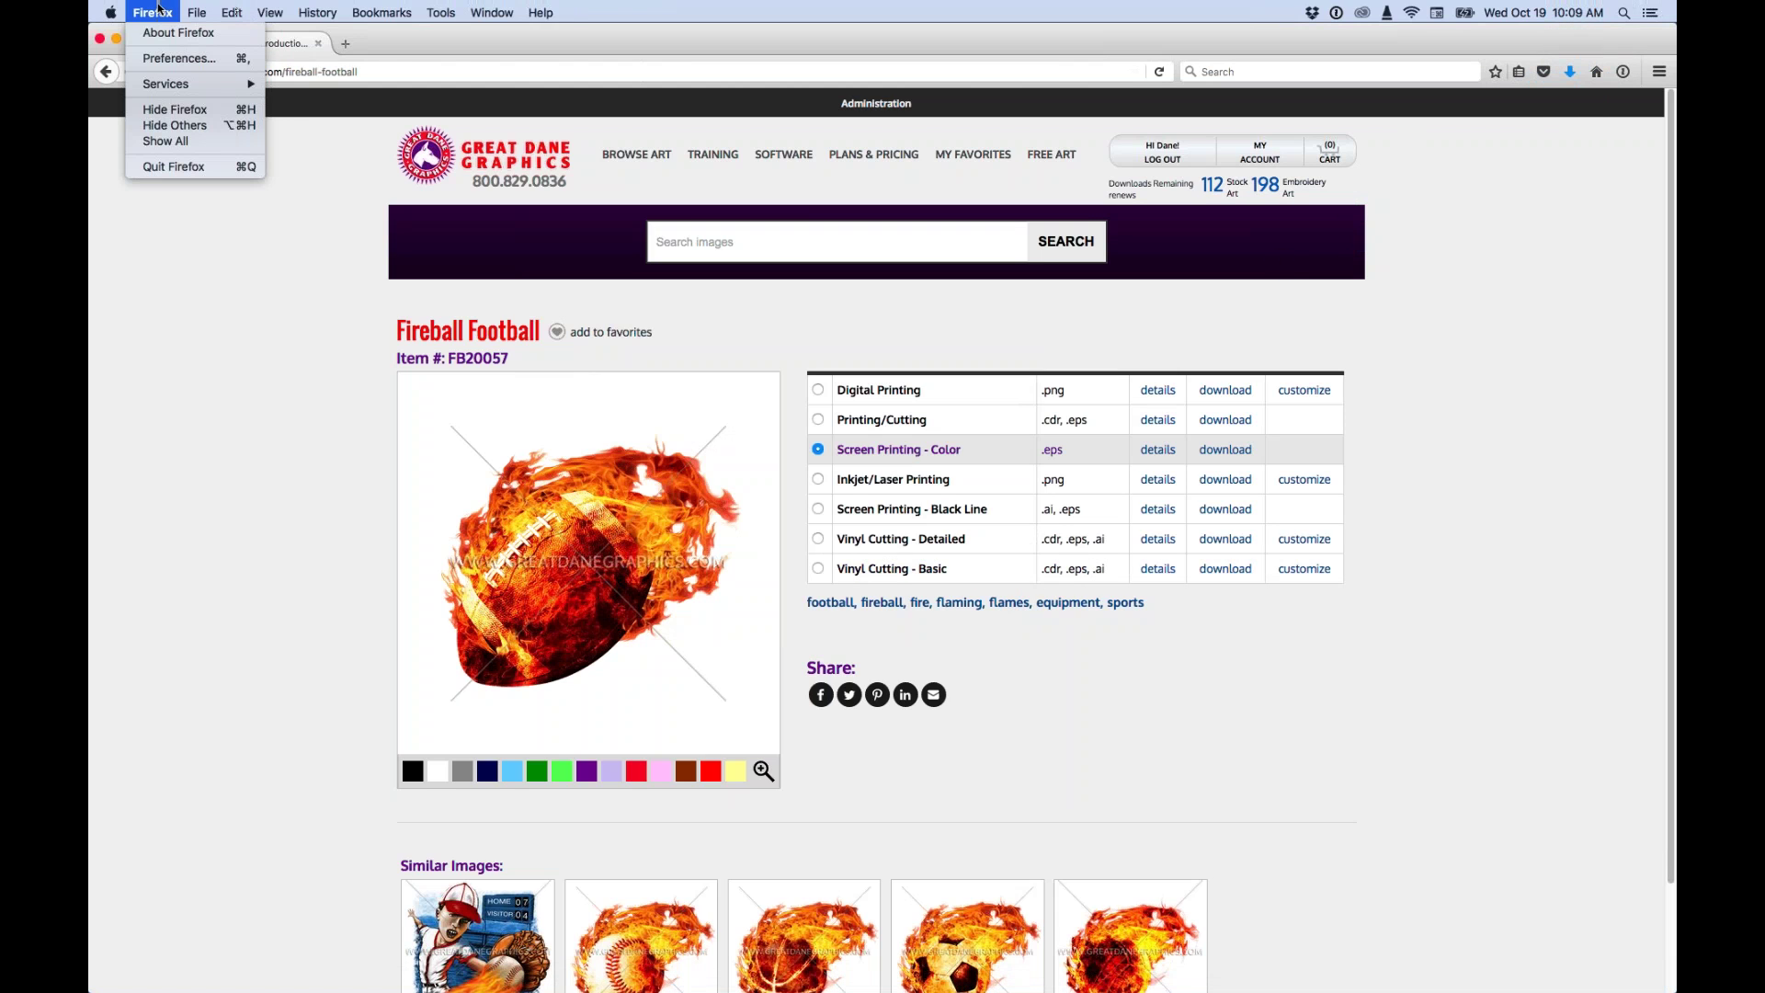
{"action": "left_click", "coordinate": [173, 110]}
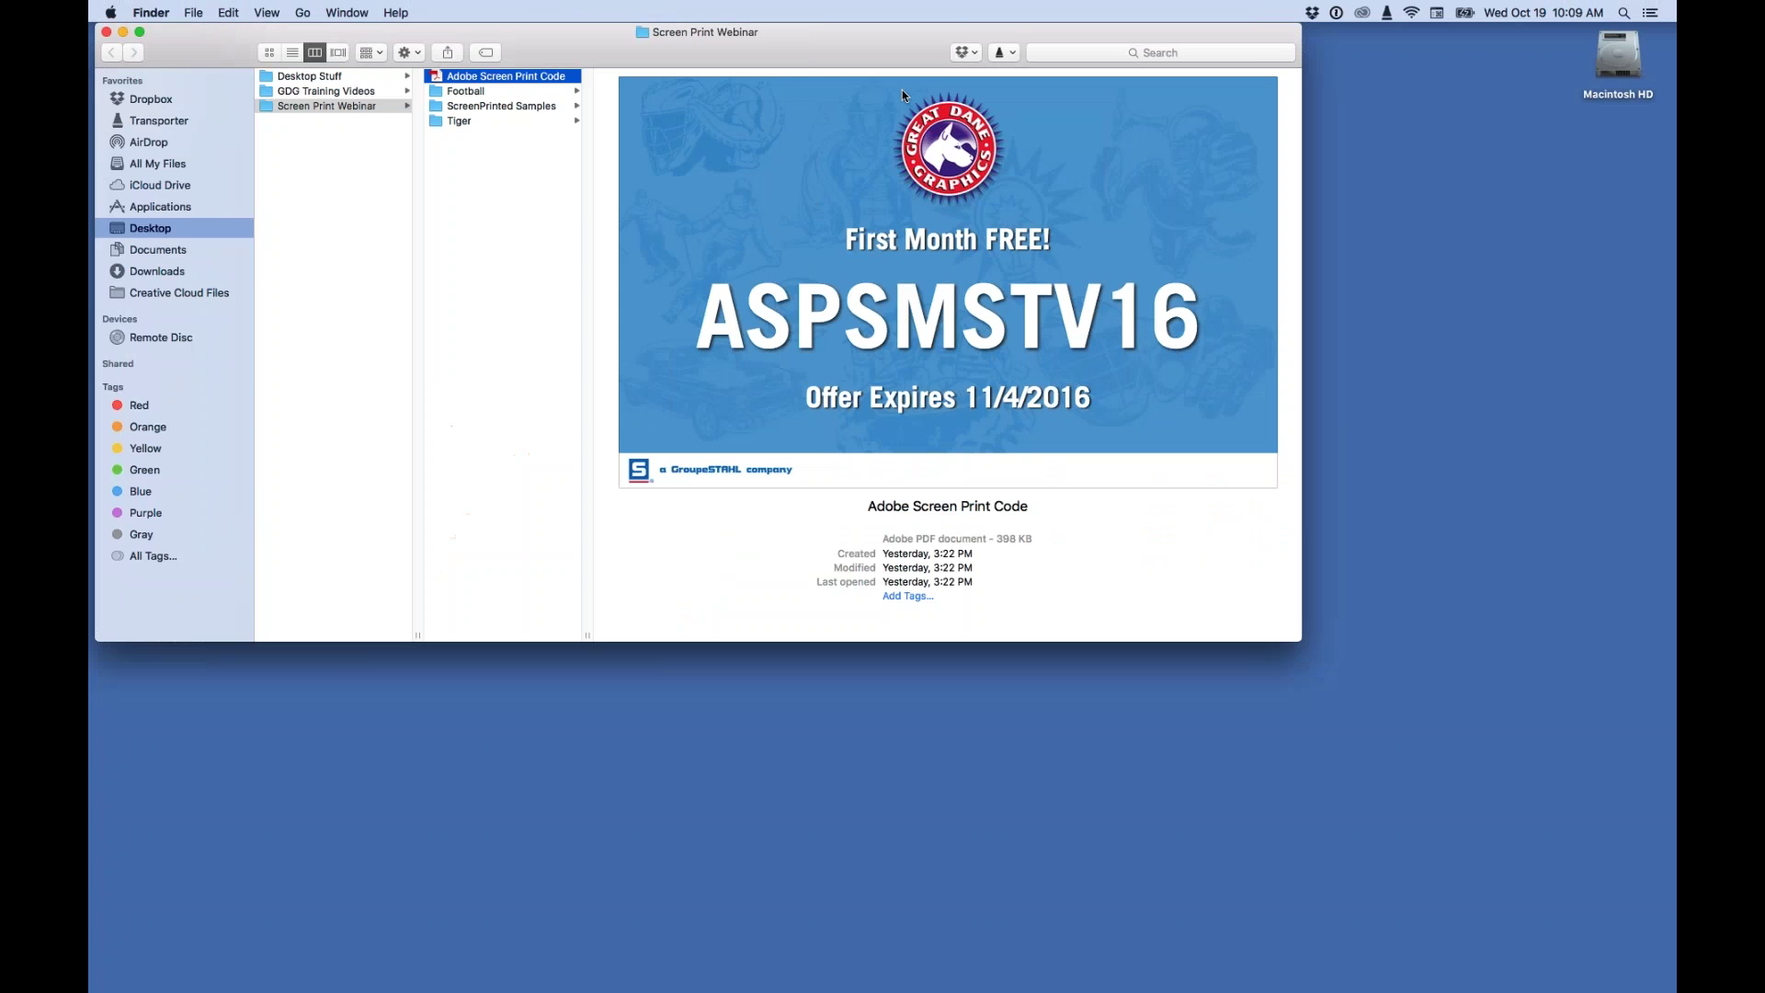
{"action": "left_click", "coordinate": [106, 31]}
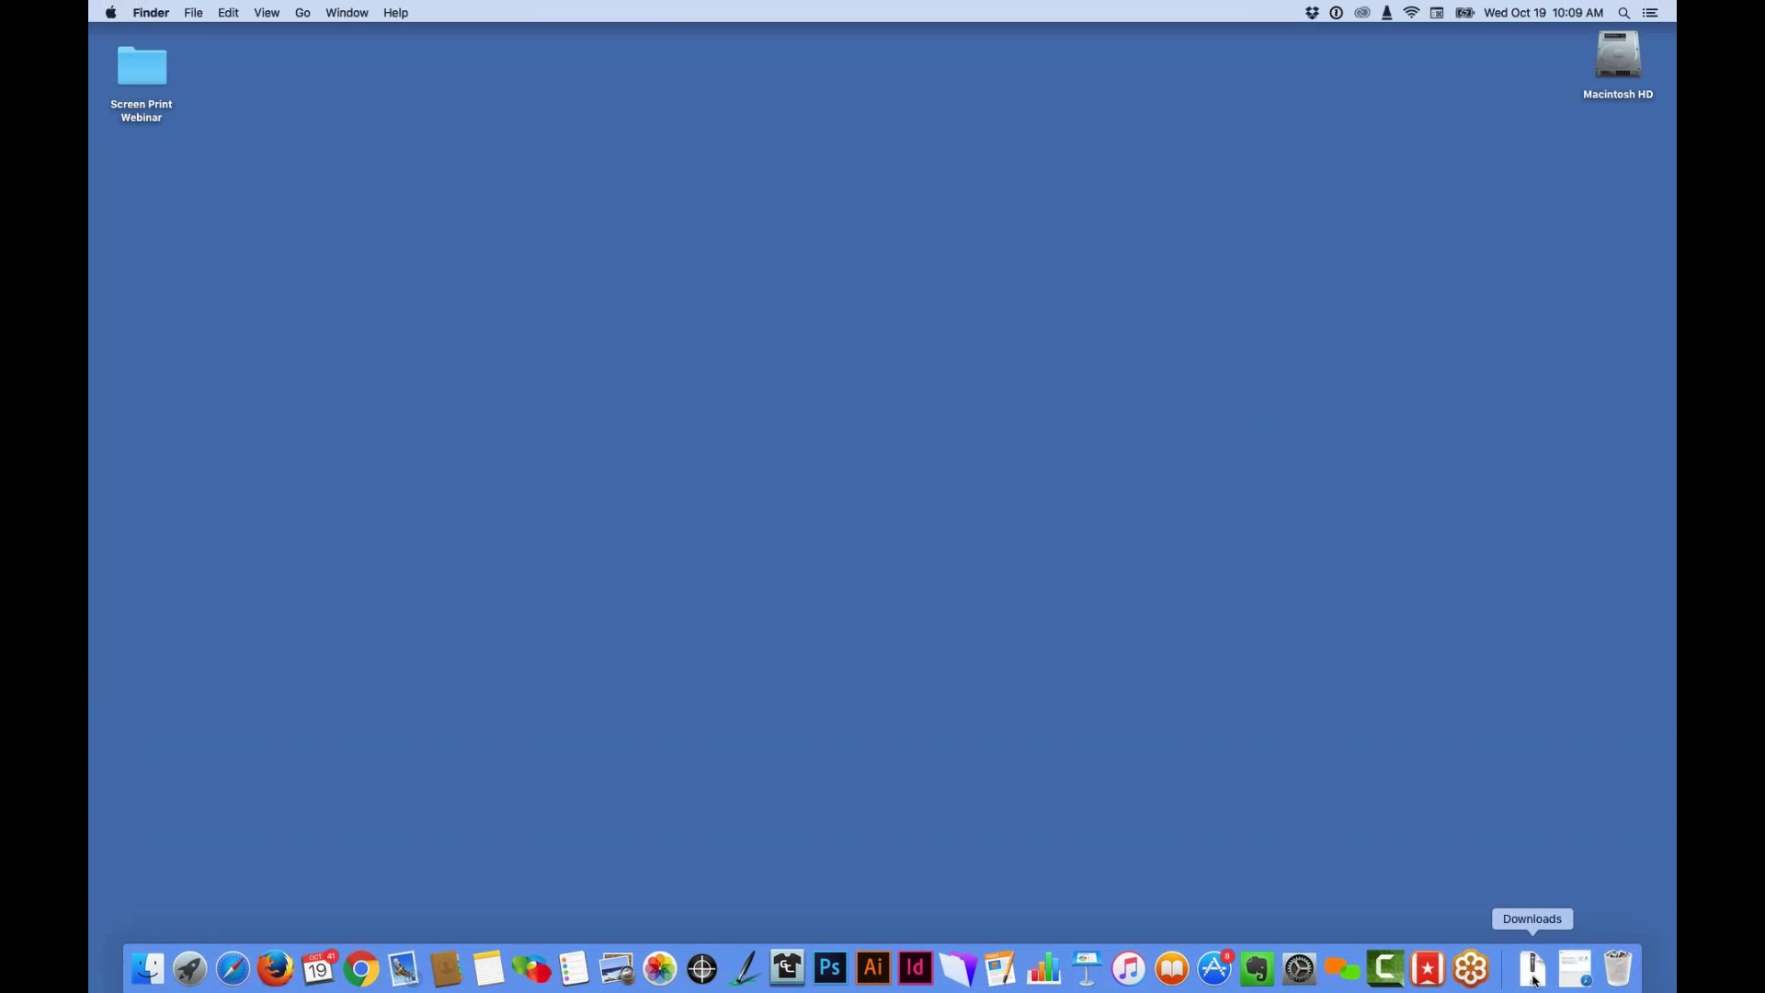
Move the black line and color FB20057 ZIP files from Downloads onto the desktop.
{"action": "left_click", "coordinate": [1534, 982]}
{"action": "left_click_drag", "start_coordinate": [1531, 869], "coordinate": [789, 460]}
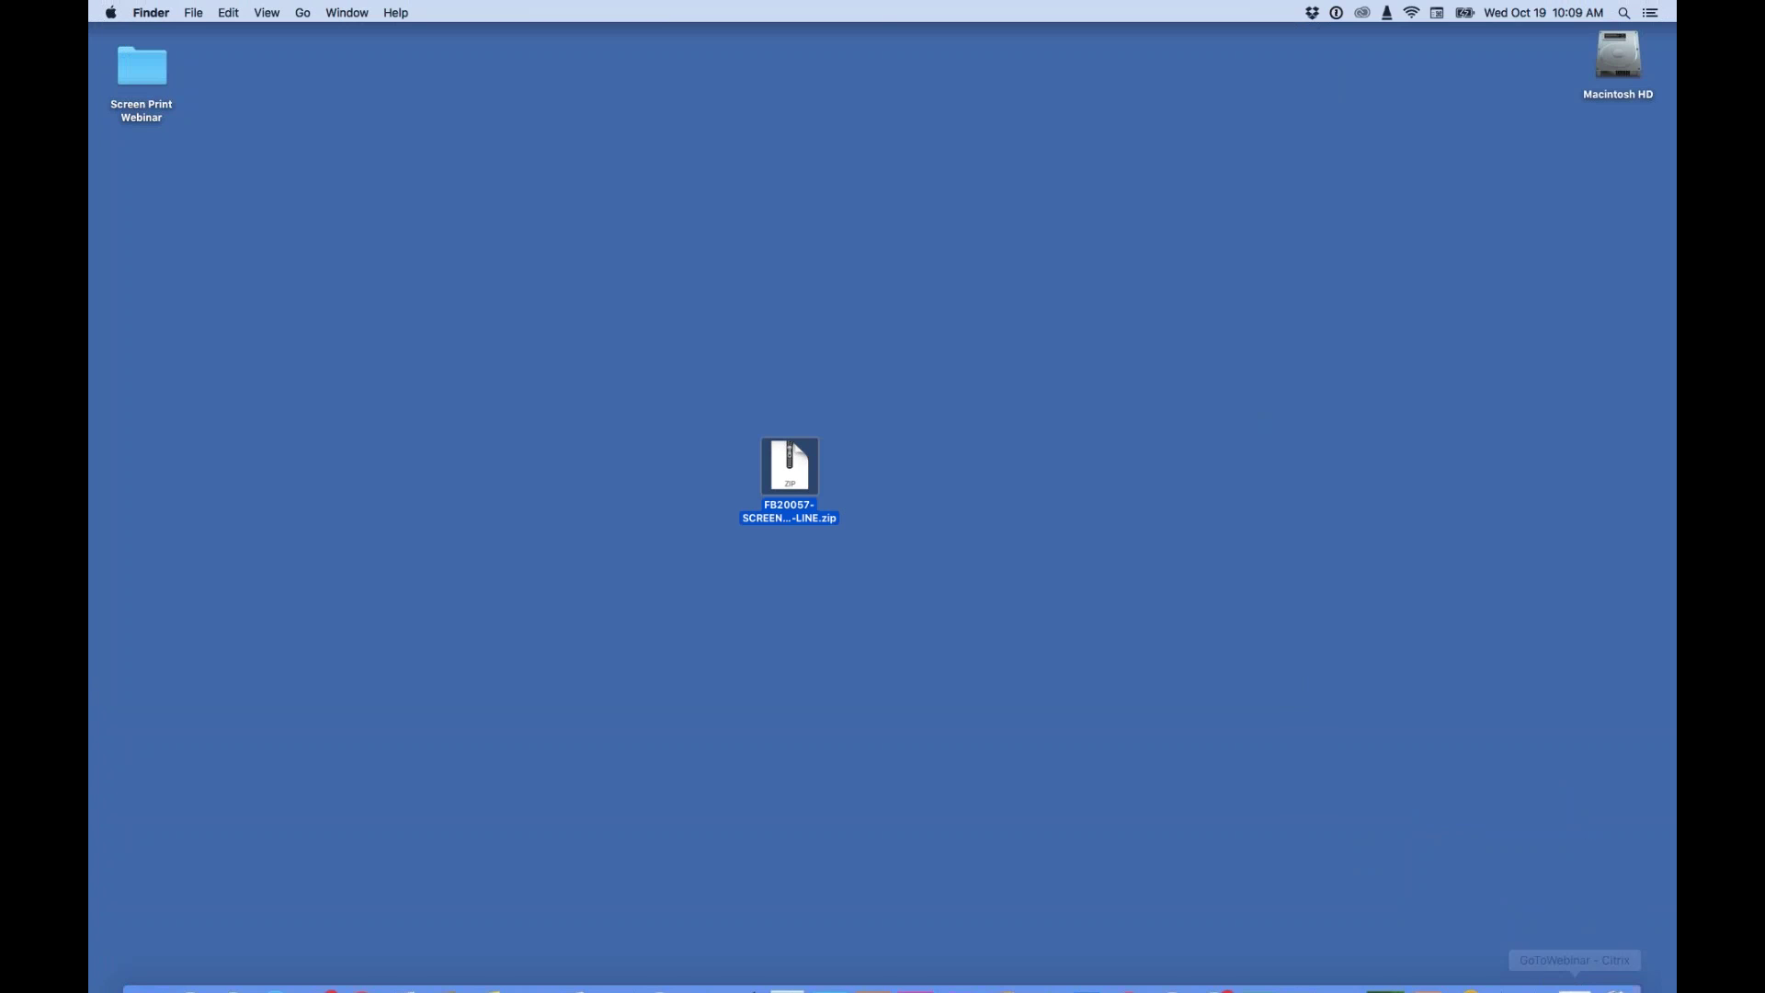
{"action": "left_click", "coordinate": [1534, 973]}
{"action": "left_click_drag", "start_coordinate": [1534, 906], "coordinate": [810, 577]}
{"action": "left_click", "coordinate": [935, 535]}
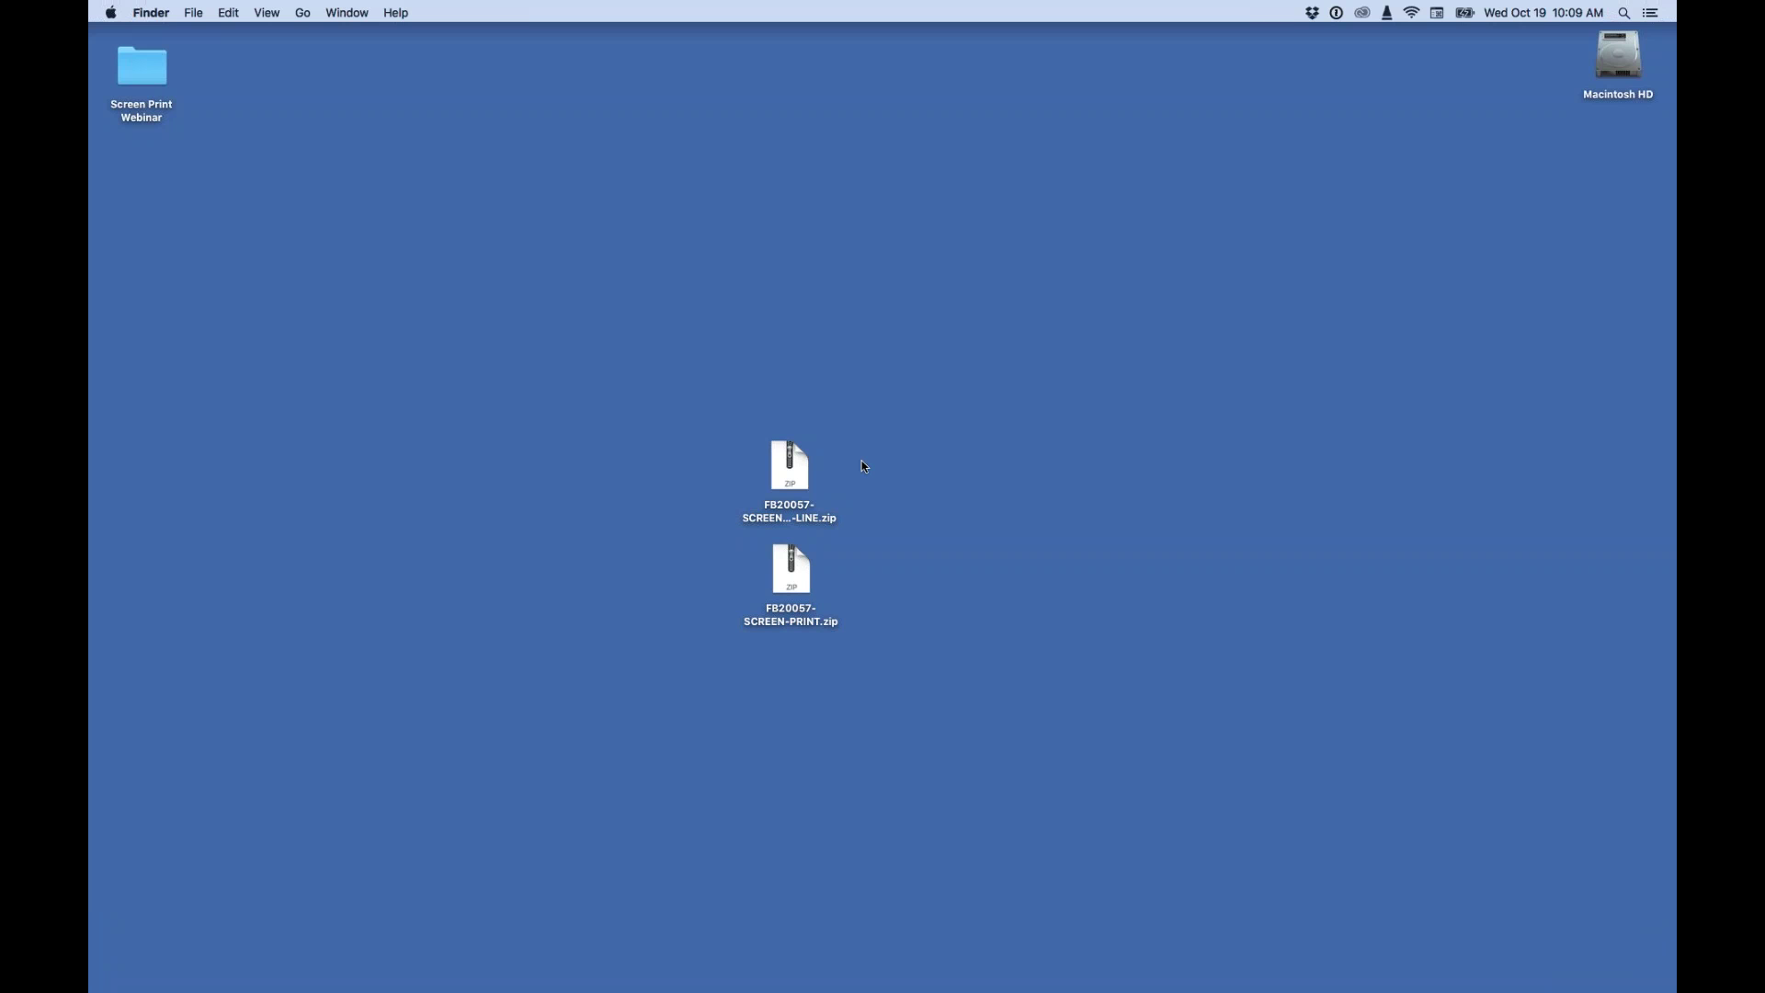
Extract both FB20057 ZIP archives on the desktop.
{"action": "left_click", "coordinate": [790, 460]}
{"action": "double_click", "coordinate": [790, 460]}
{"action": "double_click", "coordinate": [796, 565]}
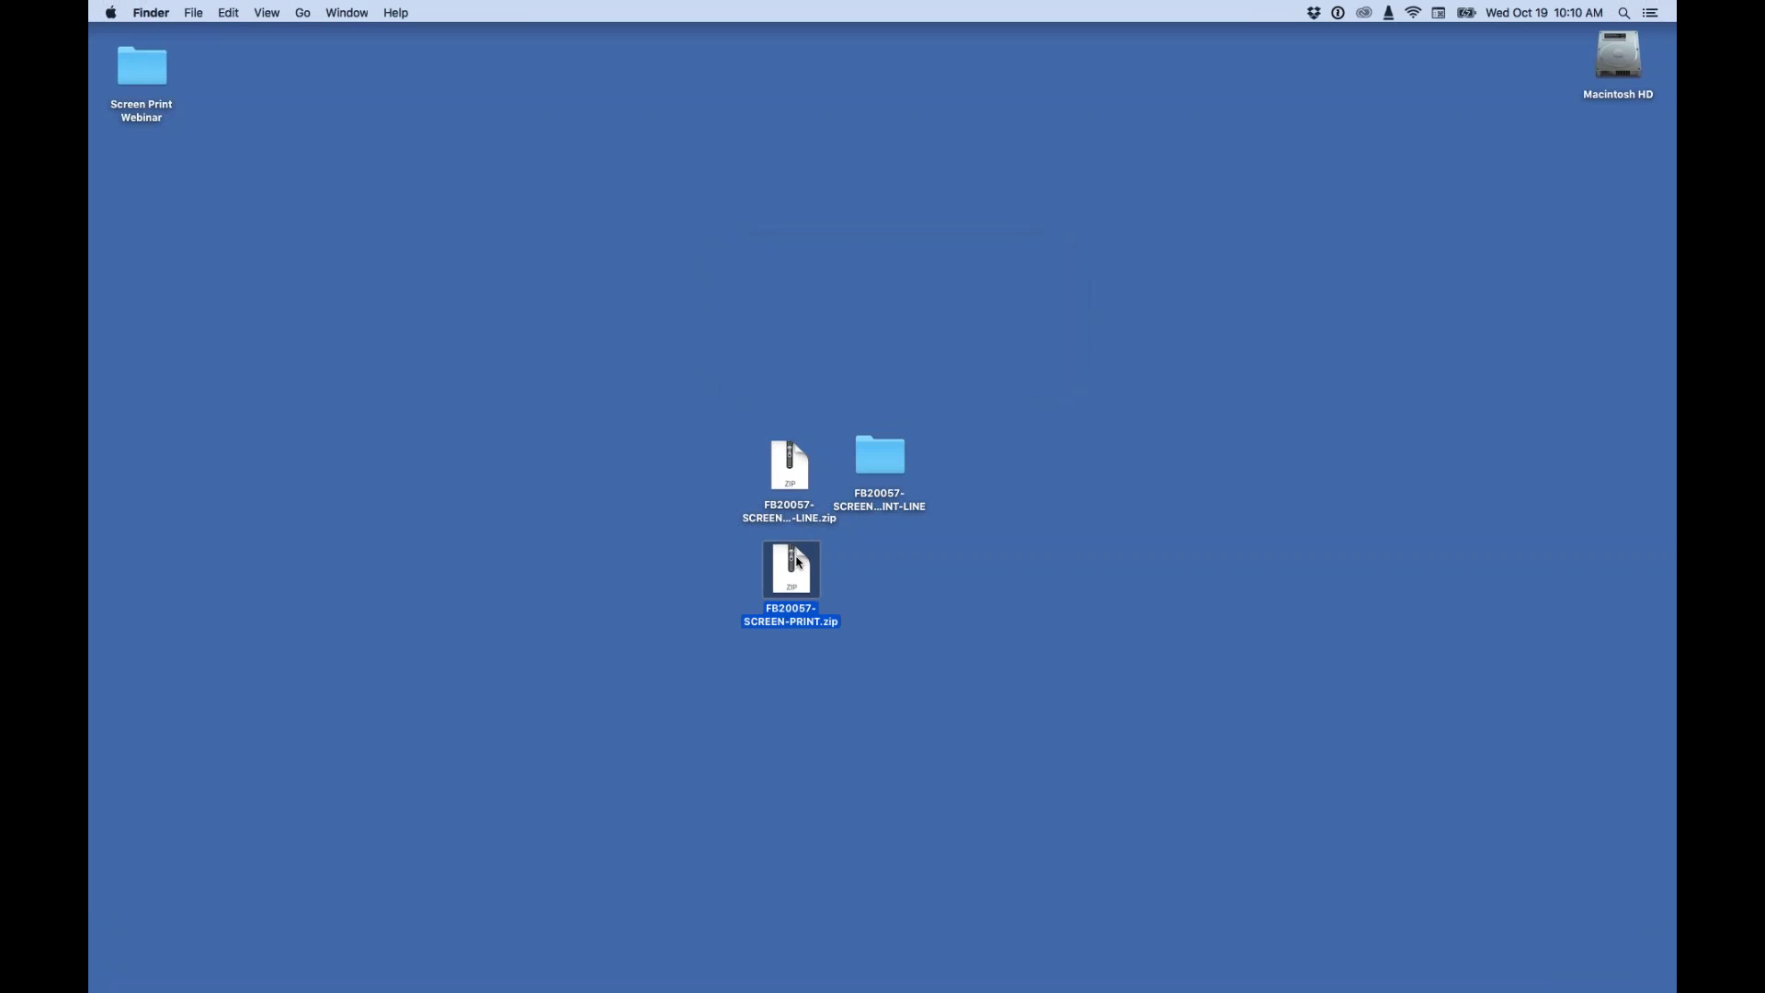
Move the two FB20057 ZIP archives to the Trash, keeping the extracted folders.
{"action": "left_click_drag", "start_coordinate": [742, 406], "coordinate": [788, 591]}
{"action": "right_click", "coordinate": [788, 591]}
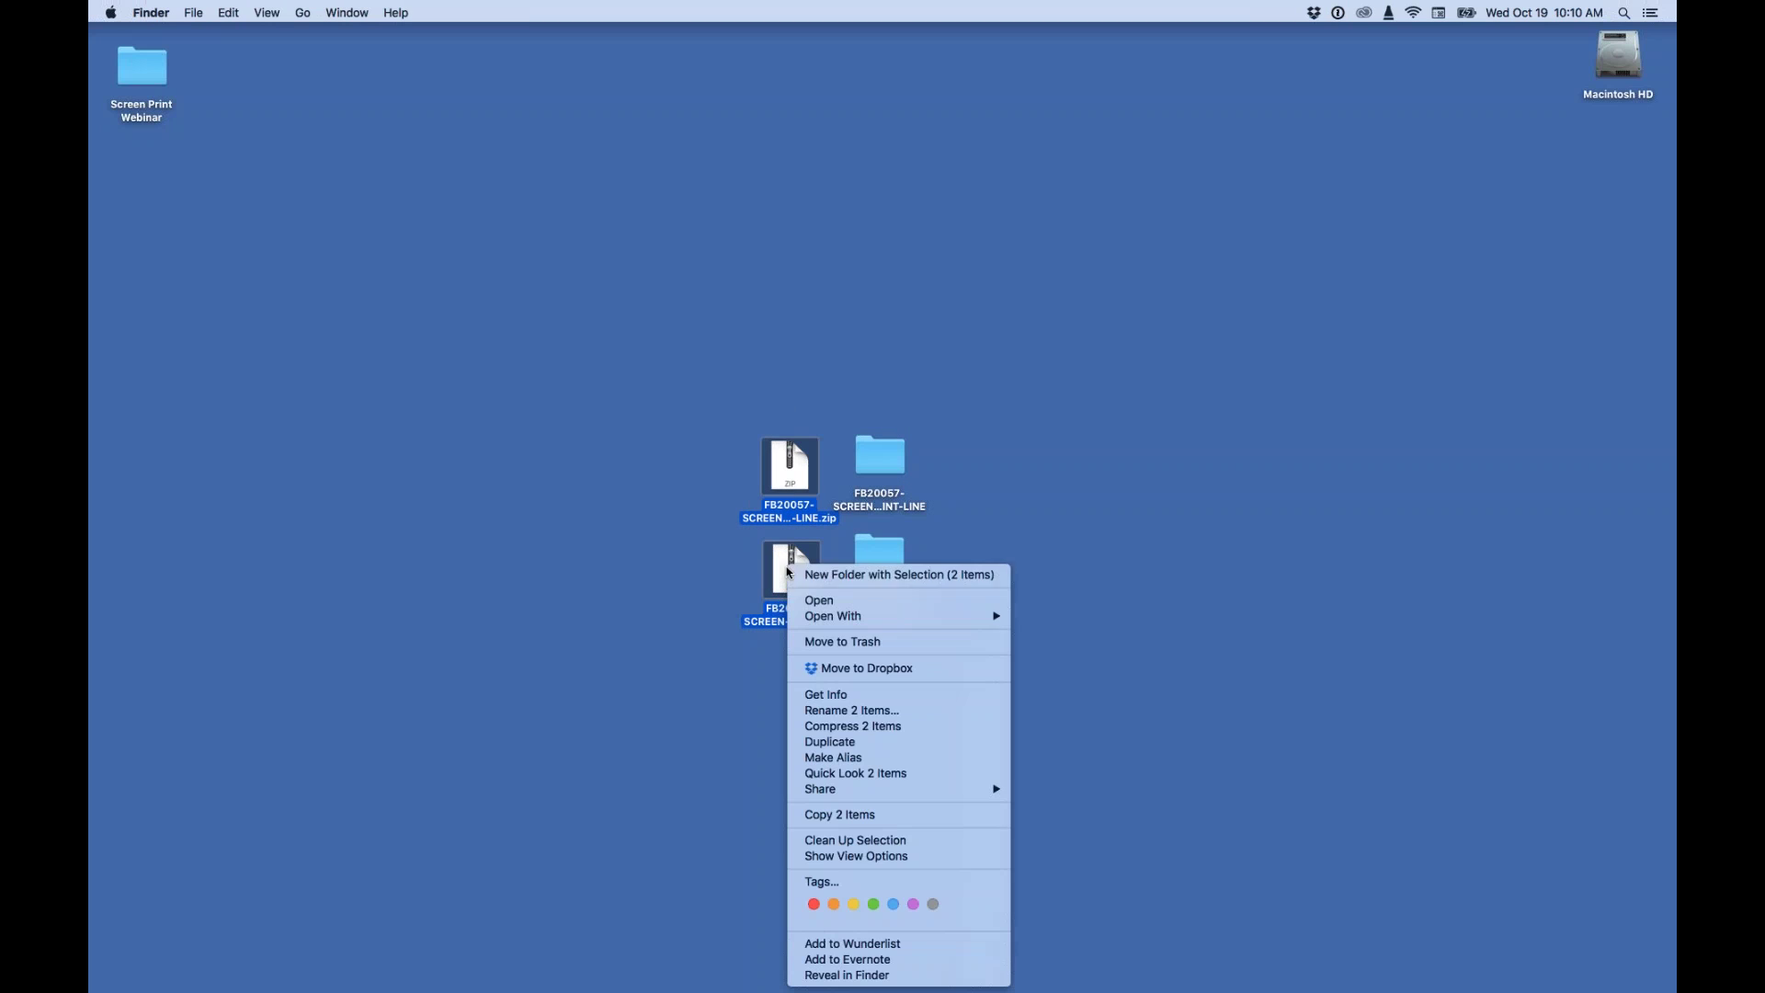
{"action": "left_click", "coordinate": [823, 643]}
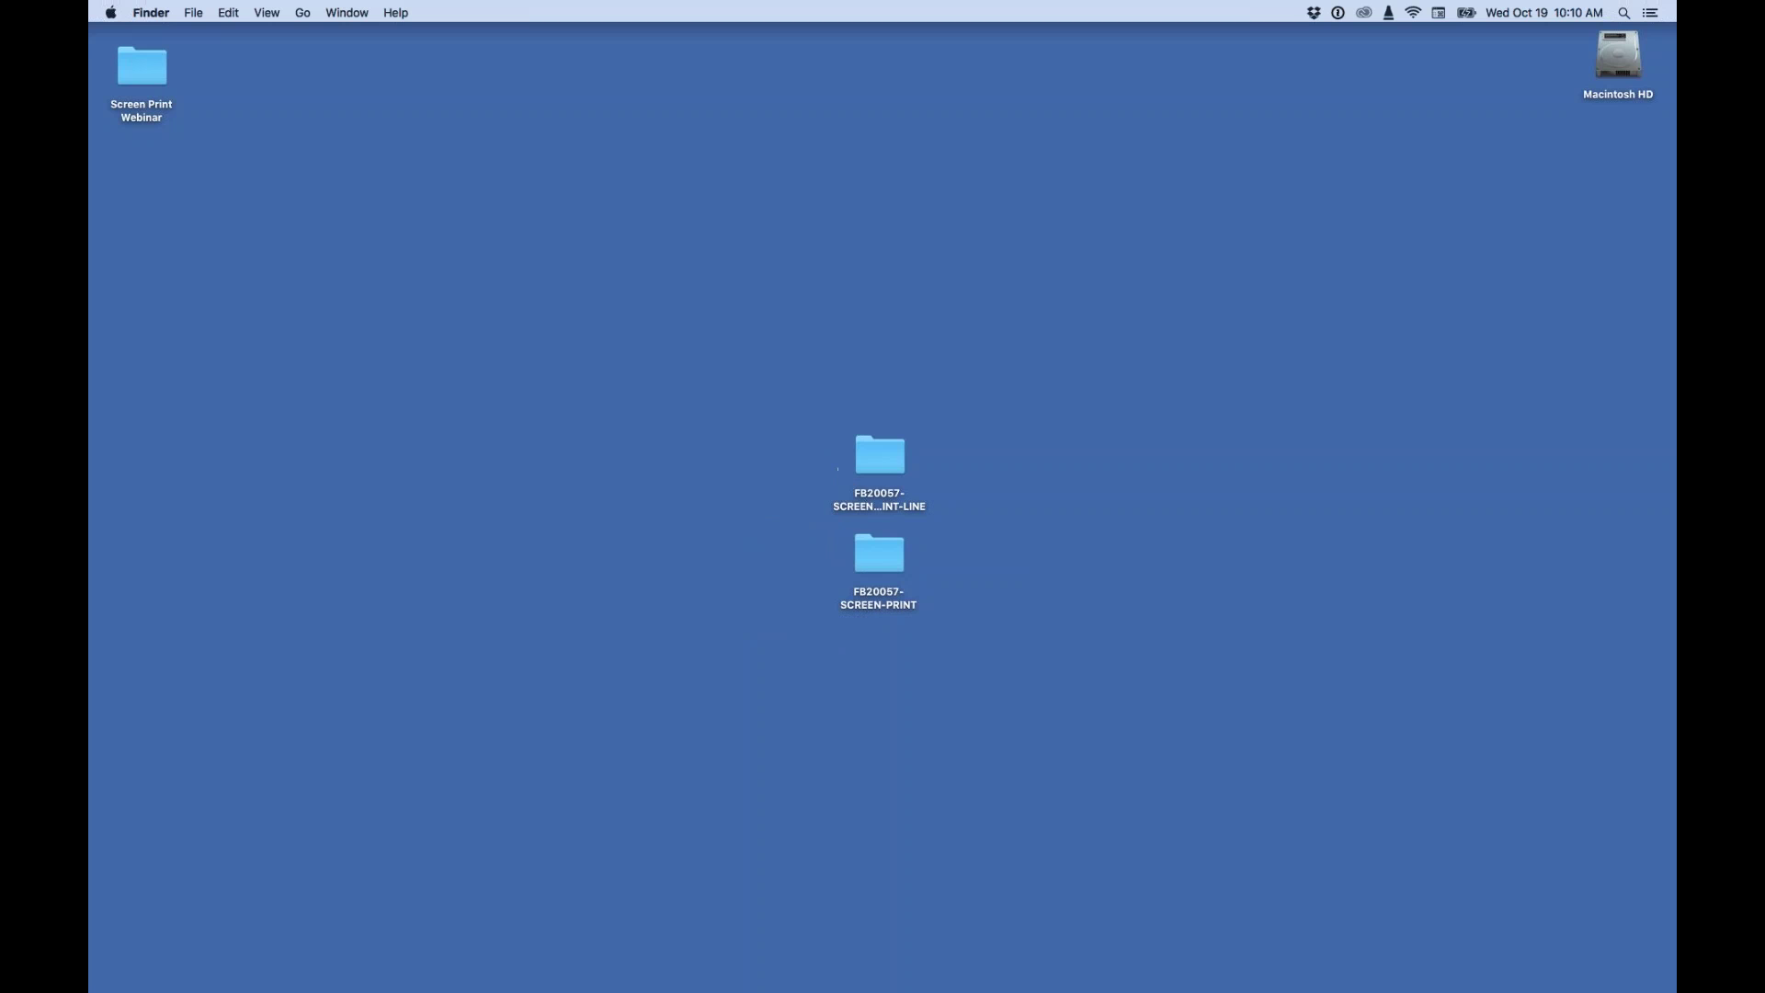
Examine the AI file in the extracted FB20057-SCREEN-PRINT-LINE folder and close the folder window.
{"action": "double_click", "coordinate": [886, 463]}
{"action": "left_click", "coordinate": [948, 234]}
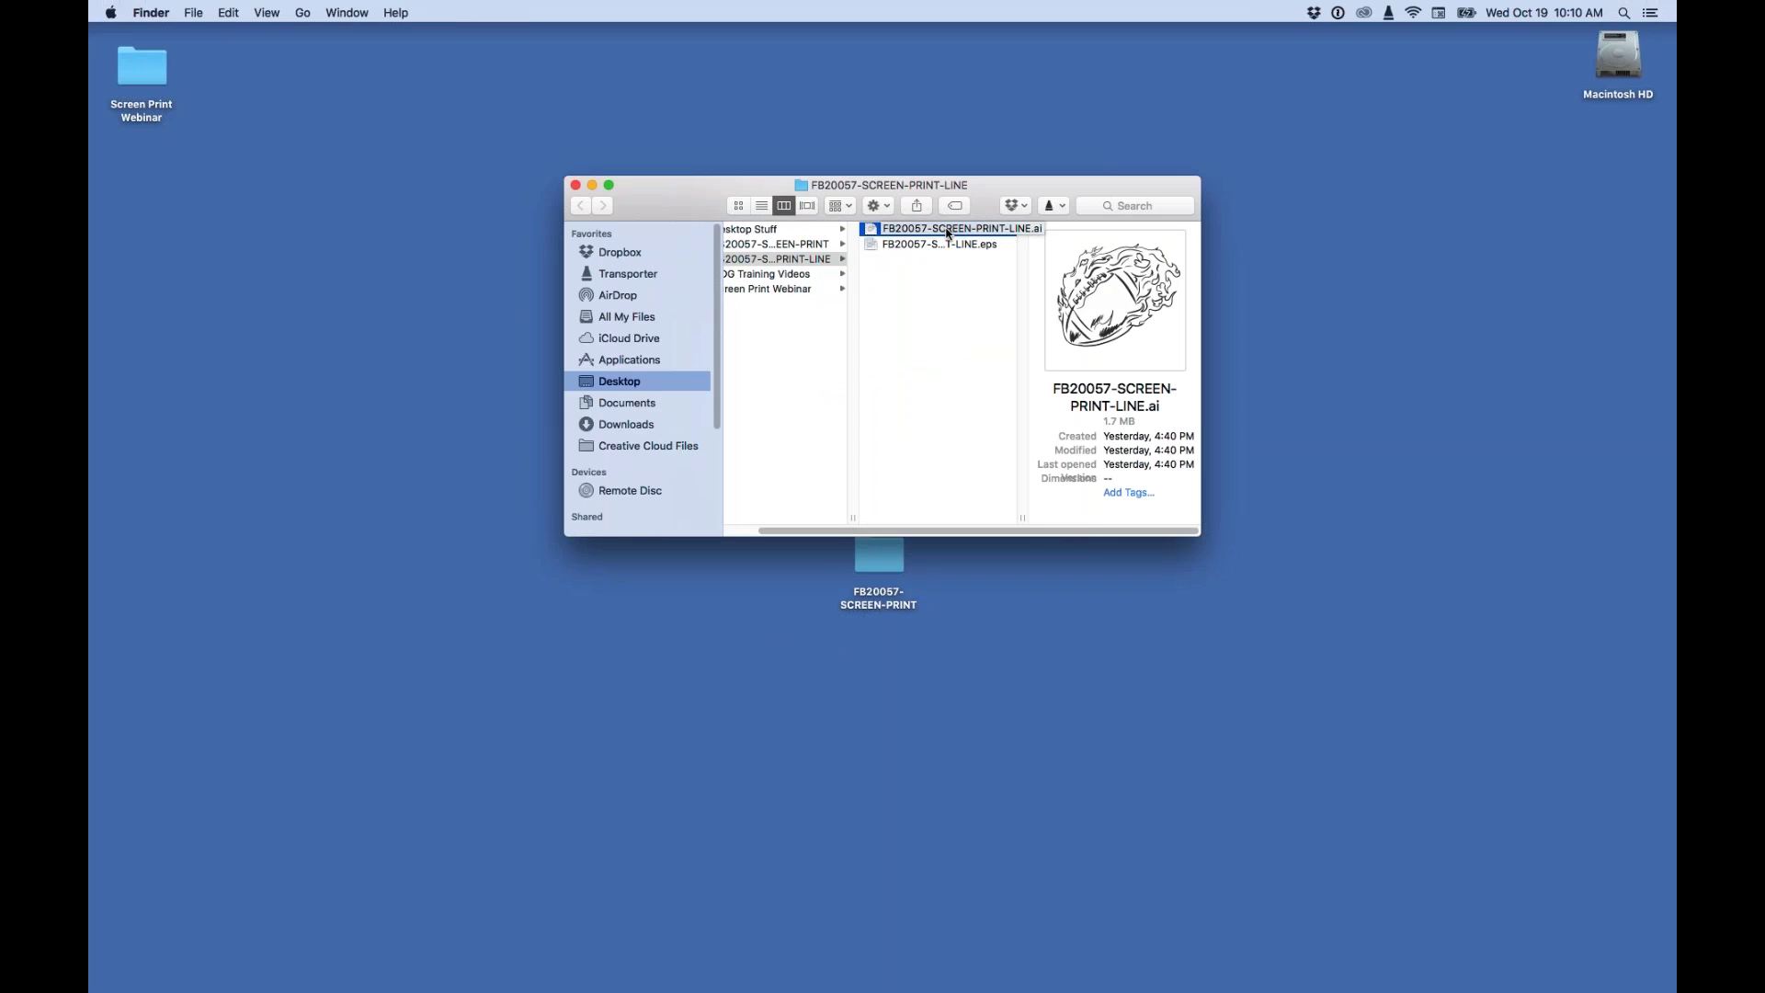
{"action": "left_click", "coordinate": [576, 184]}
Open the FB20057-SCREEN-PRINT folder and examine its EPS file and the PRT_SPEC.PDF printing spec sheet.
{"action": "left_click", "coordinate": [898, 557]}
{"action": "double_click", "coordinate": [899, 557]}
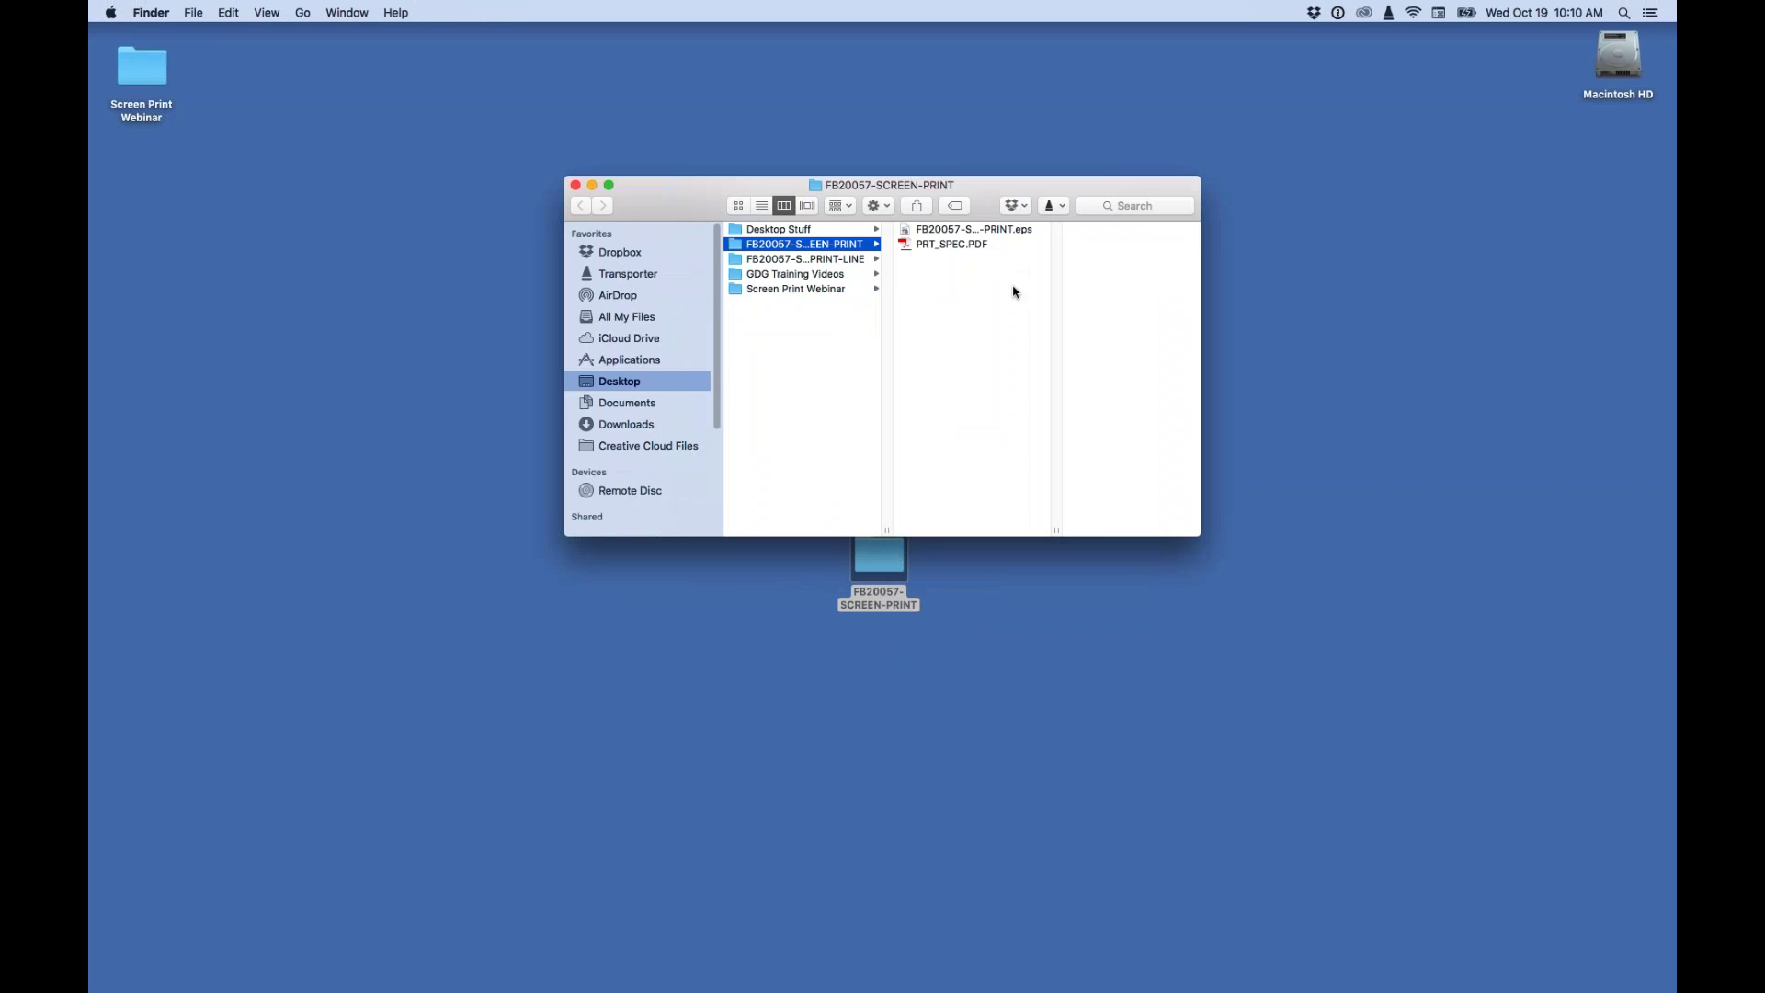
{"action": "left_click", "coordinate": [925, 231]}
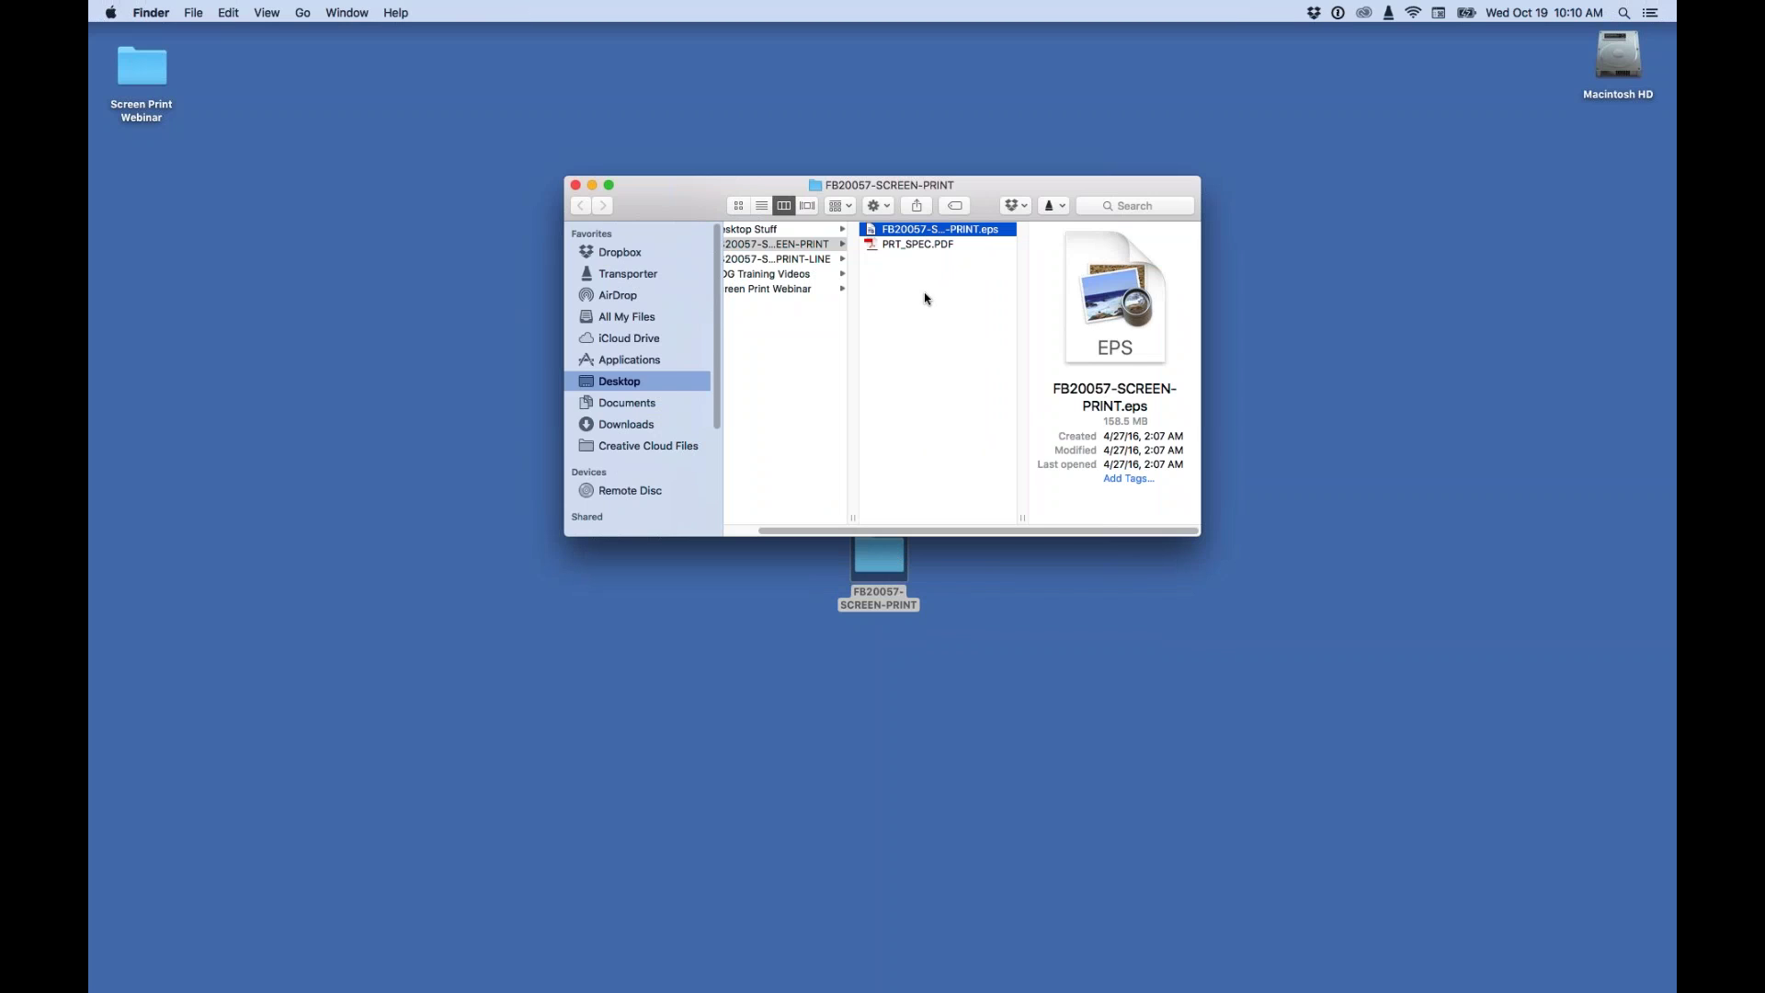
{"action": "left_click", "coordinate": [908, 246]}
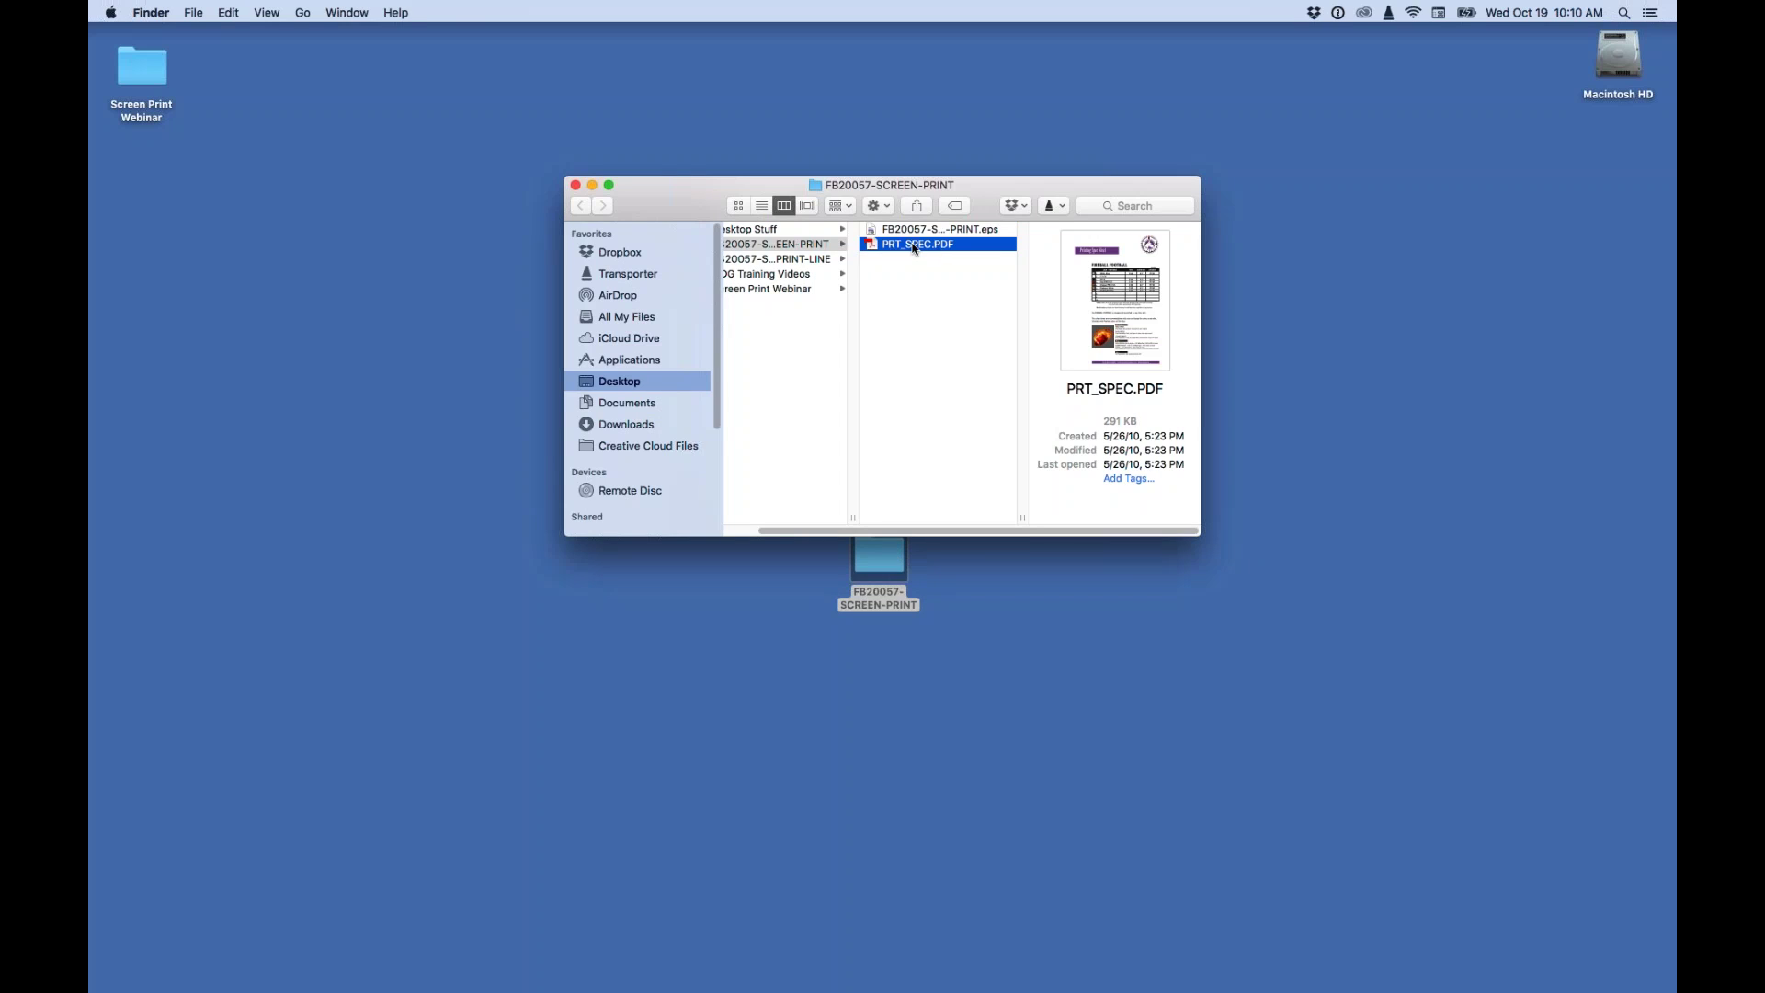
{"action": "key", "text": "space"}
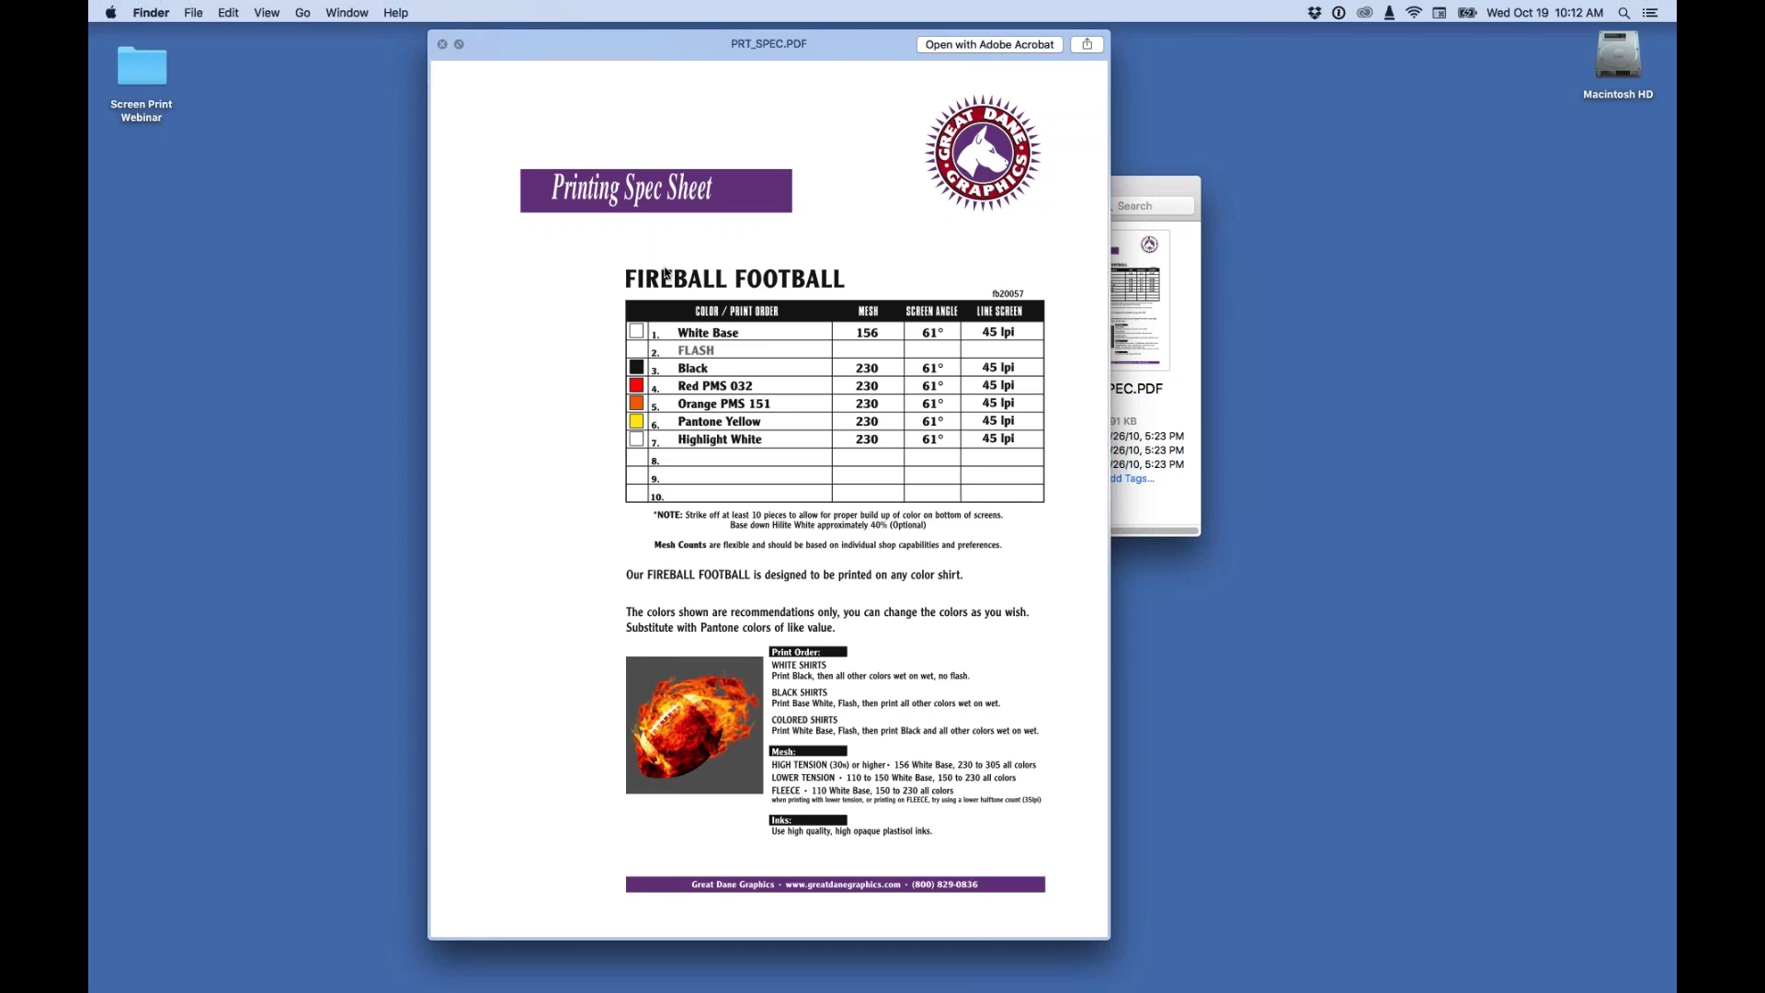
{"action": "key", "text": "space"}
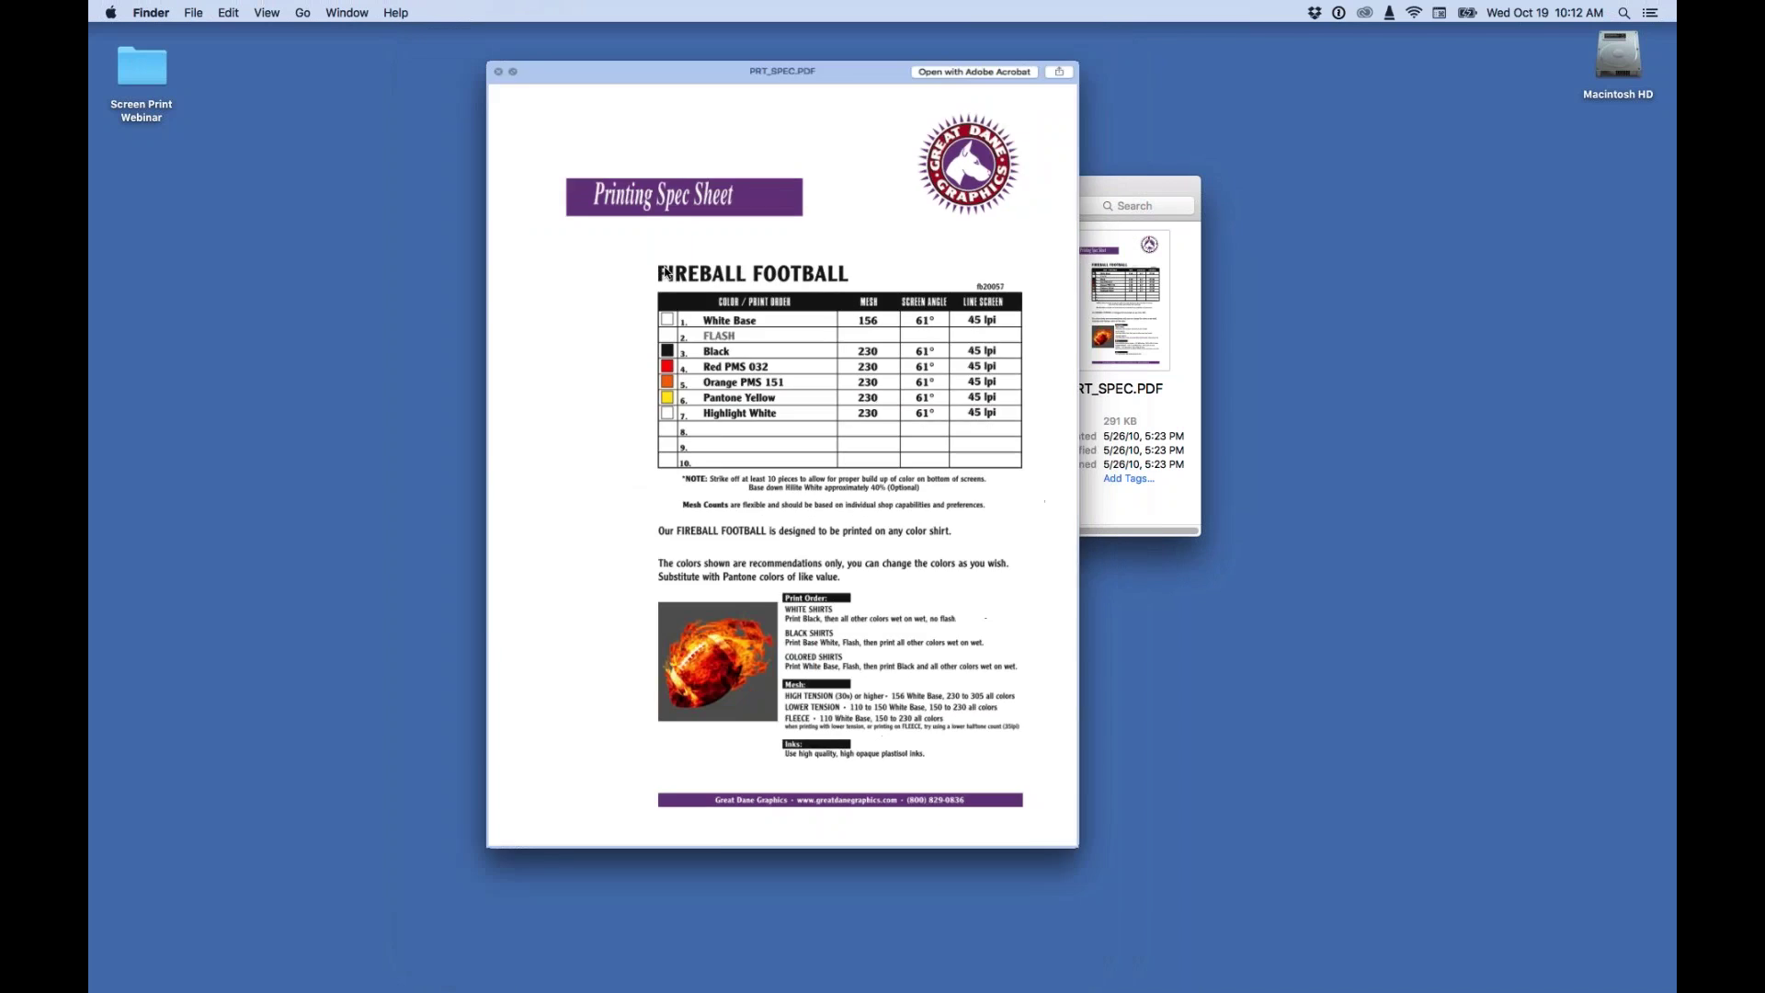
Open the ScreenPrinted Samples folder inside Screen Print Webinar and enlarge the folder window for viewing.
{"action": "left_click_drag", "start_coordinate": [978, 190], "coordinate": [692, 59]}
{"action": "left_click_drag", "start_coordinate": [913, 405], "coordinate": [1121, 588]}
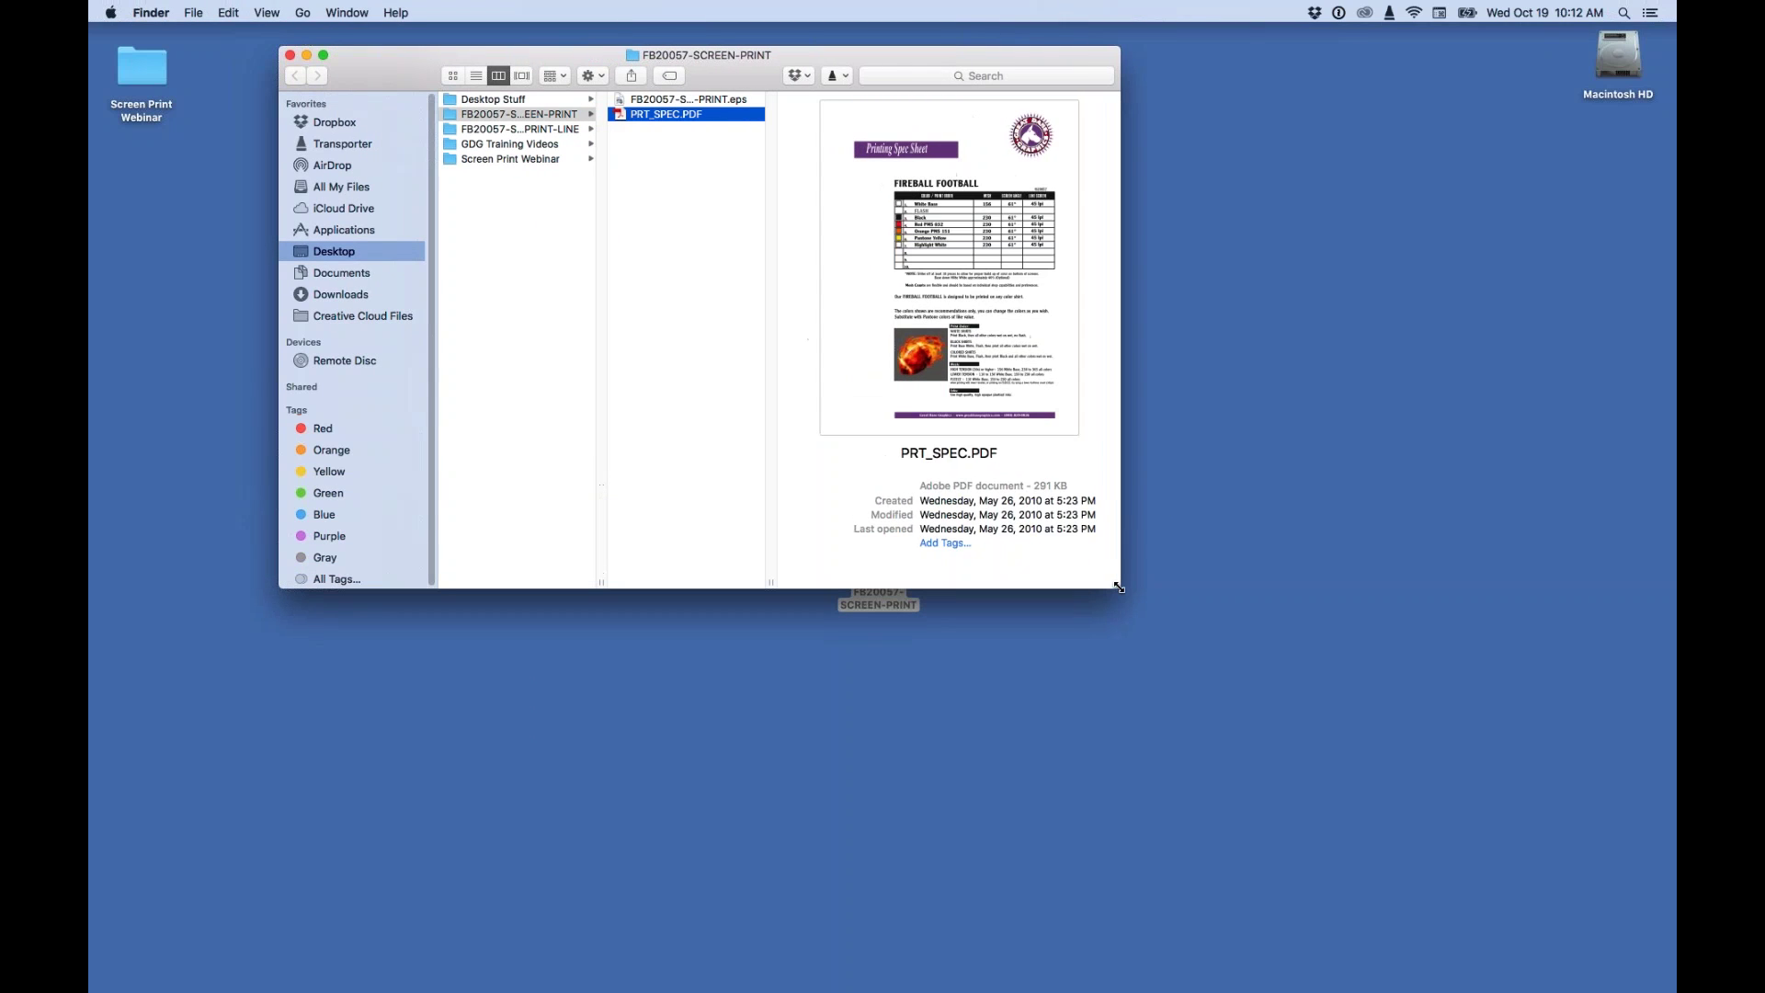
{"action": "left_click", "coordinate": [504, 161]}
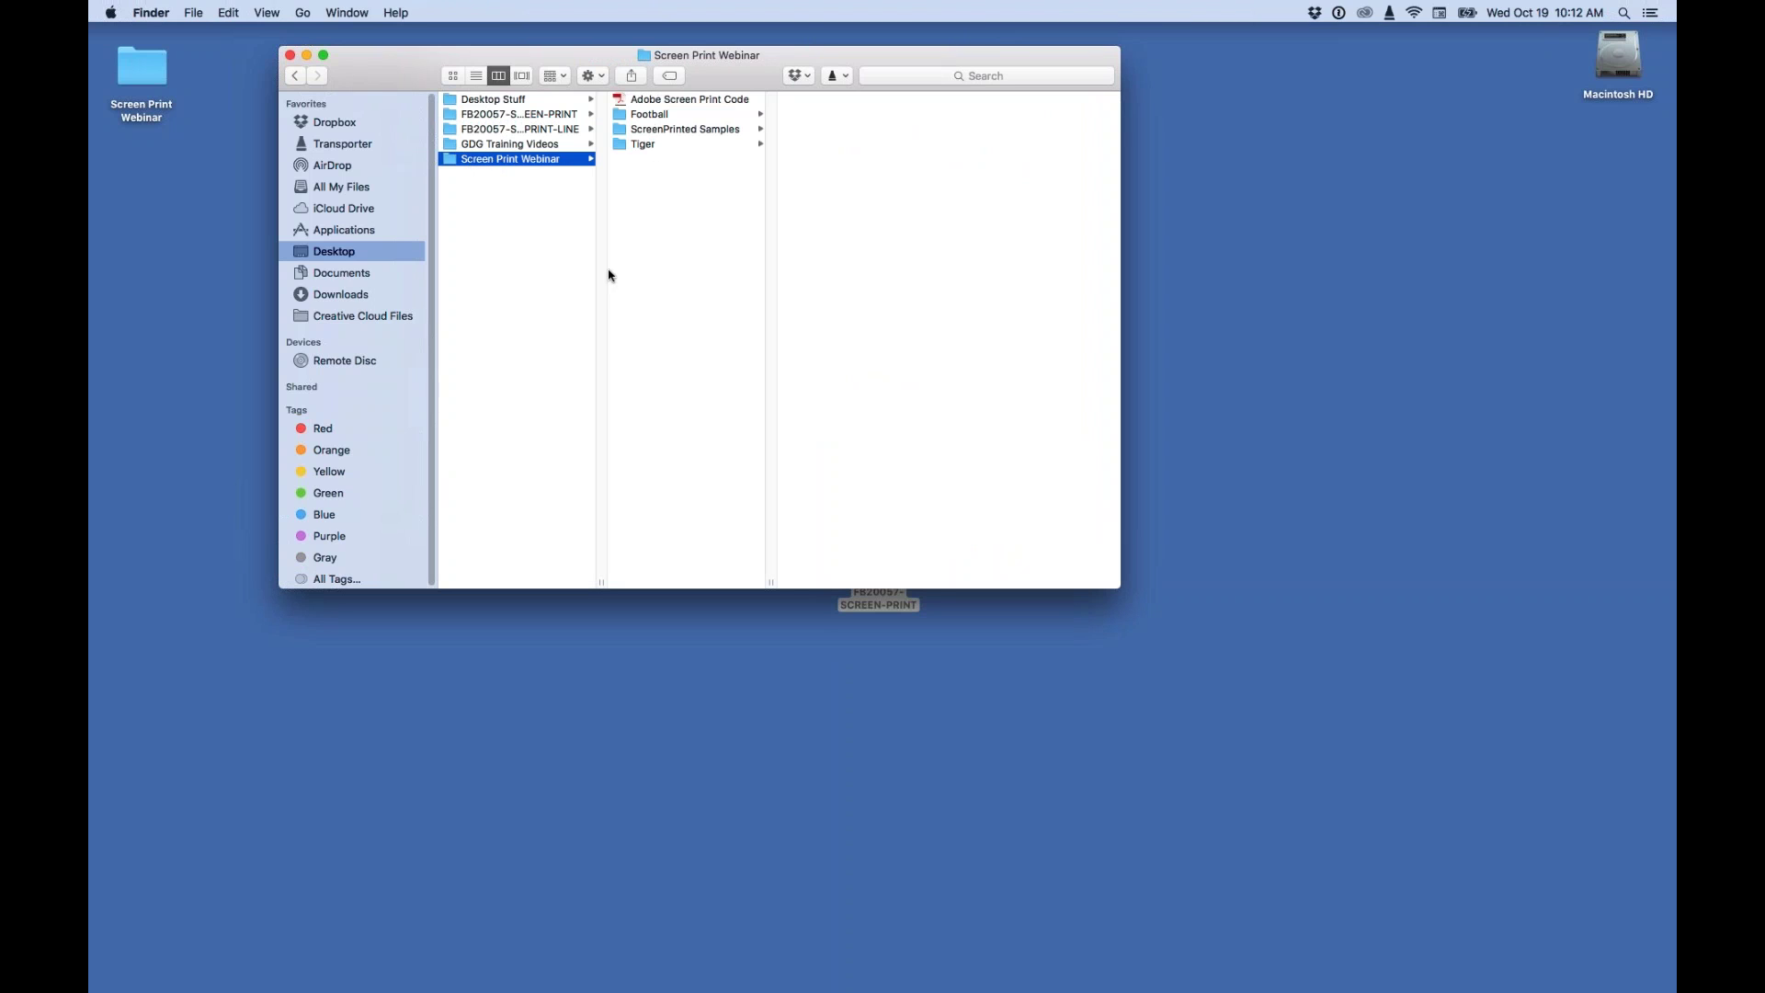
{"action": "left_click", "coordinate": [653, 134]}
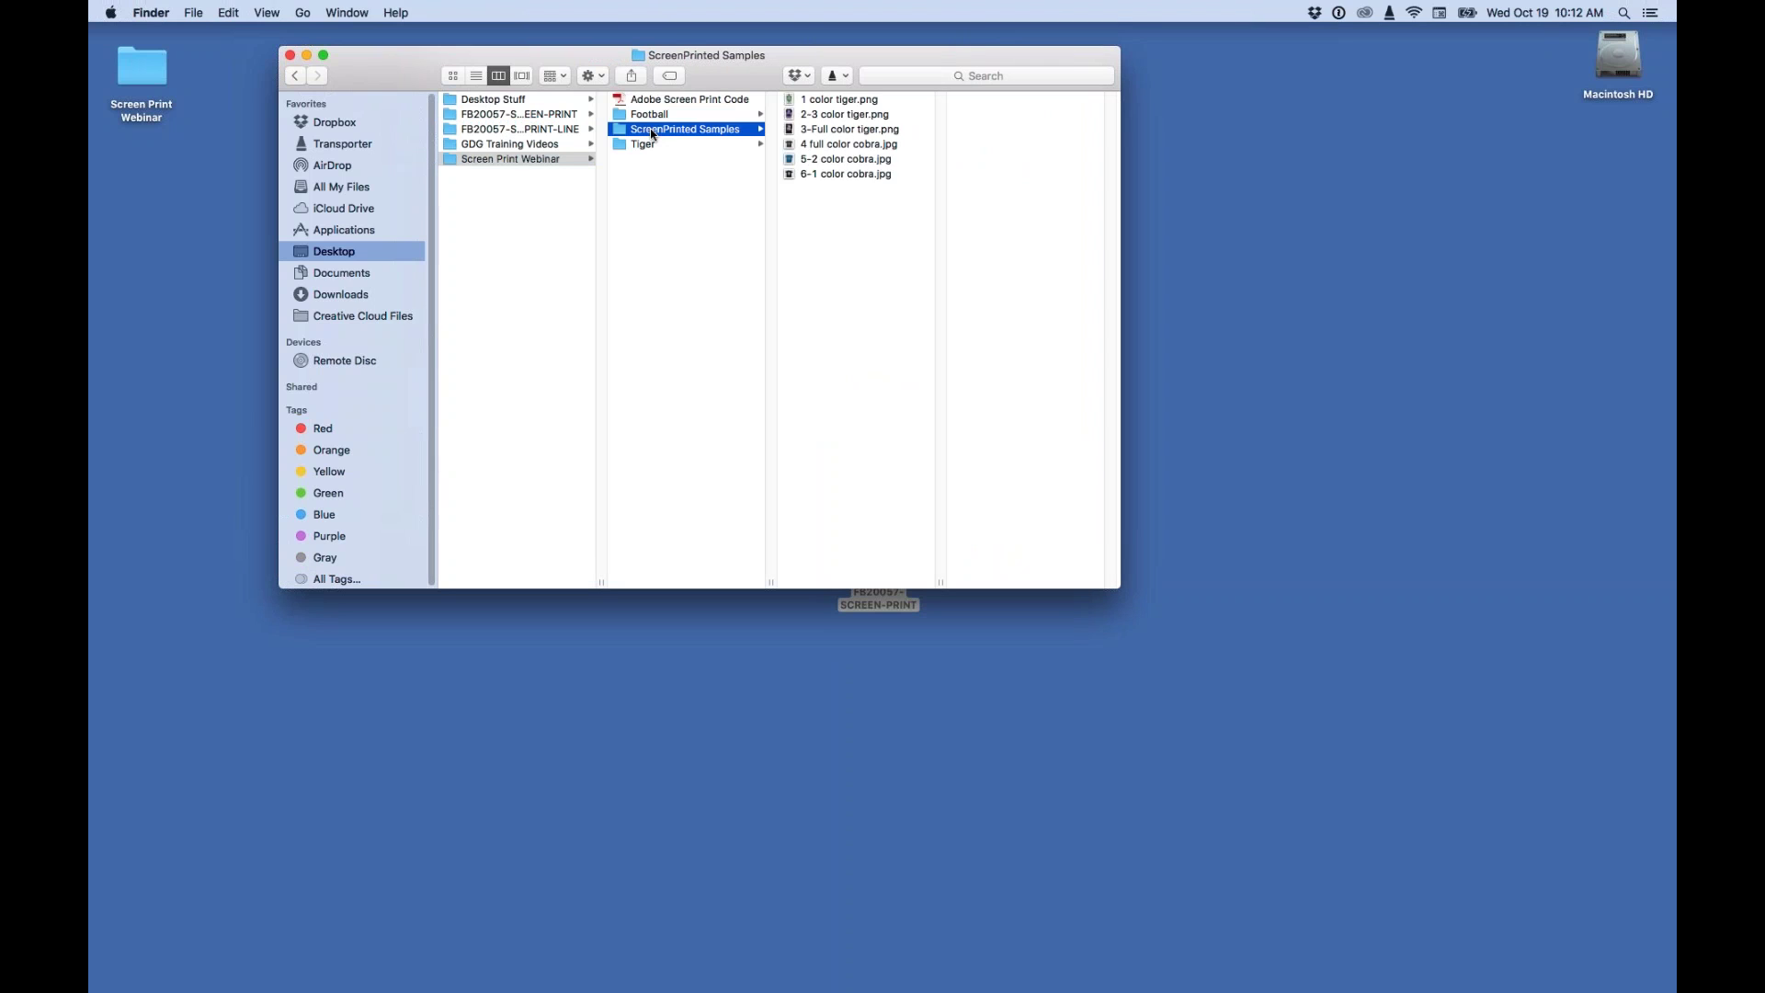
{"action": "left_click_drag", "start_coordinate": [741, 57], "coordinate": [695, 40]}
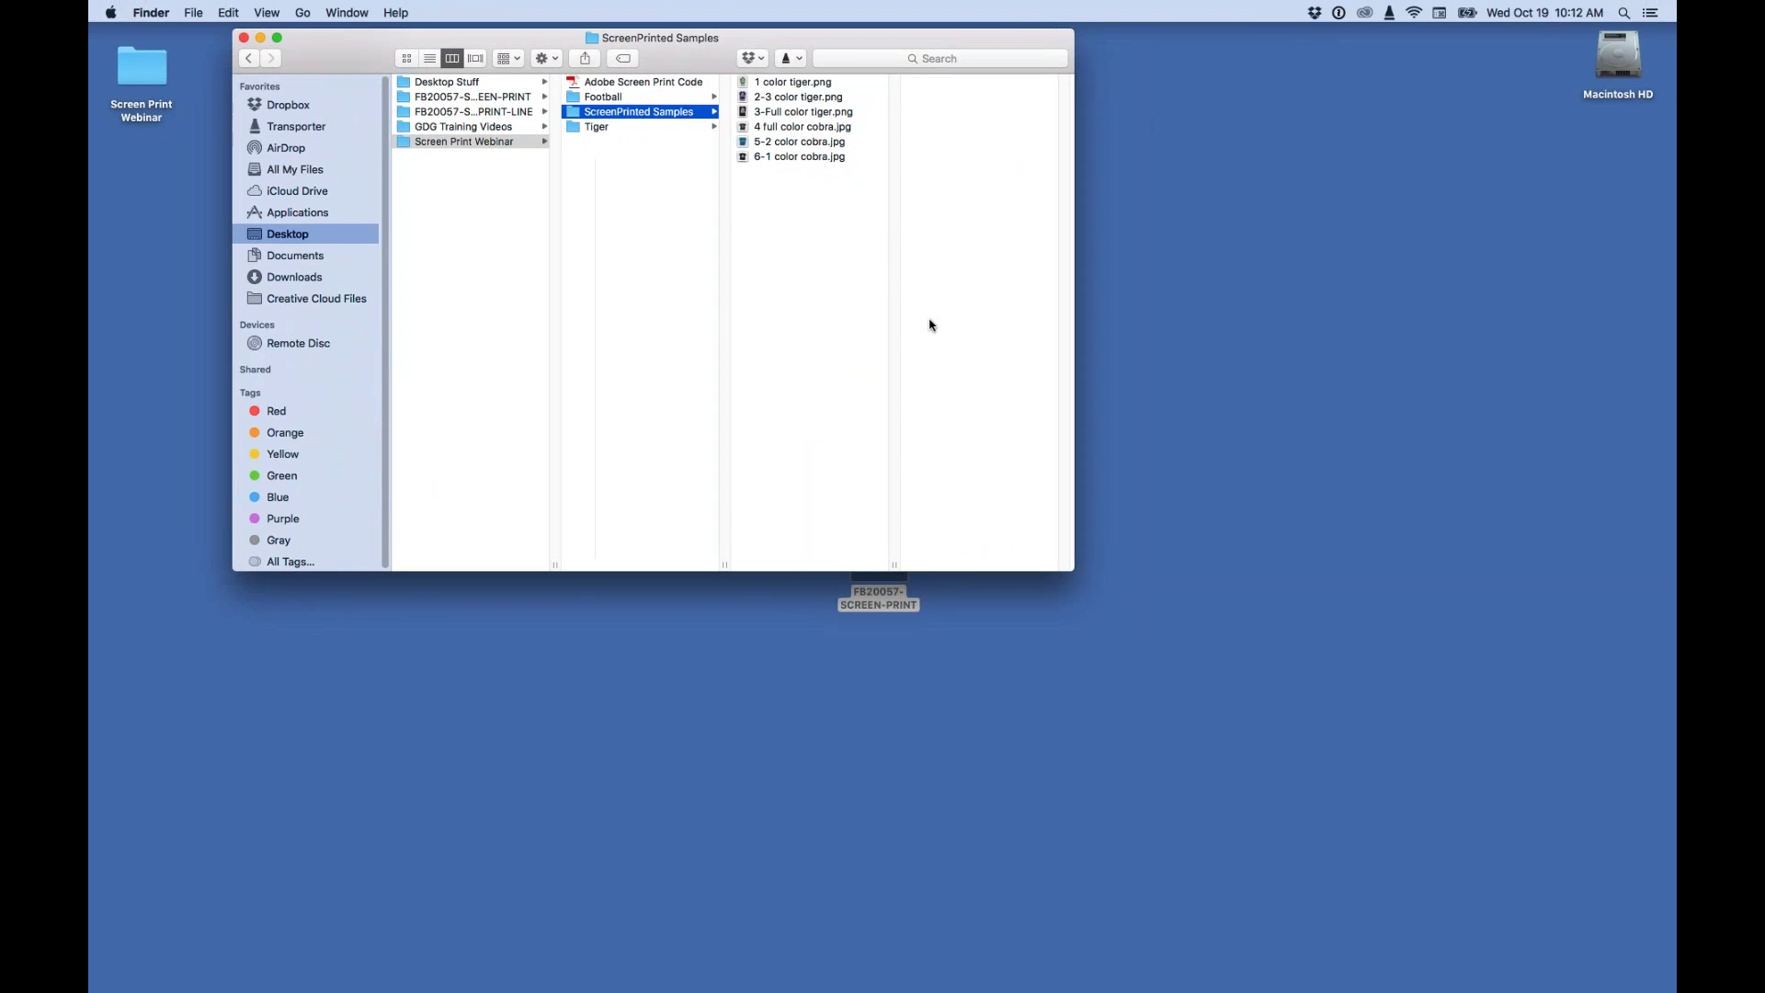
{"action": "left_click_drag", "start_coordinate": [1073, 570], "coordinate": [1126, 660]}
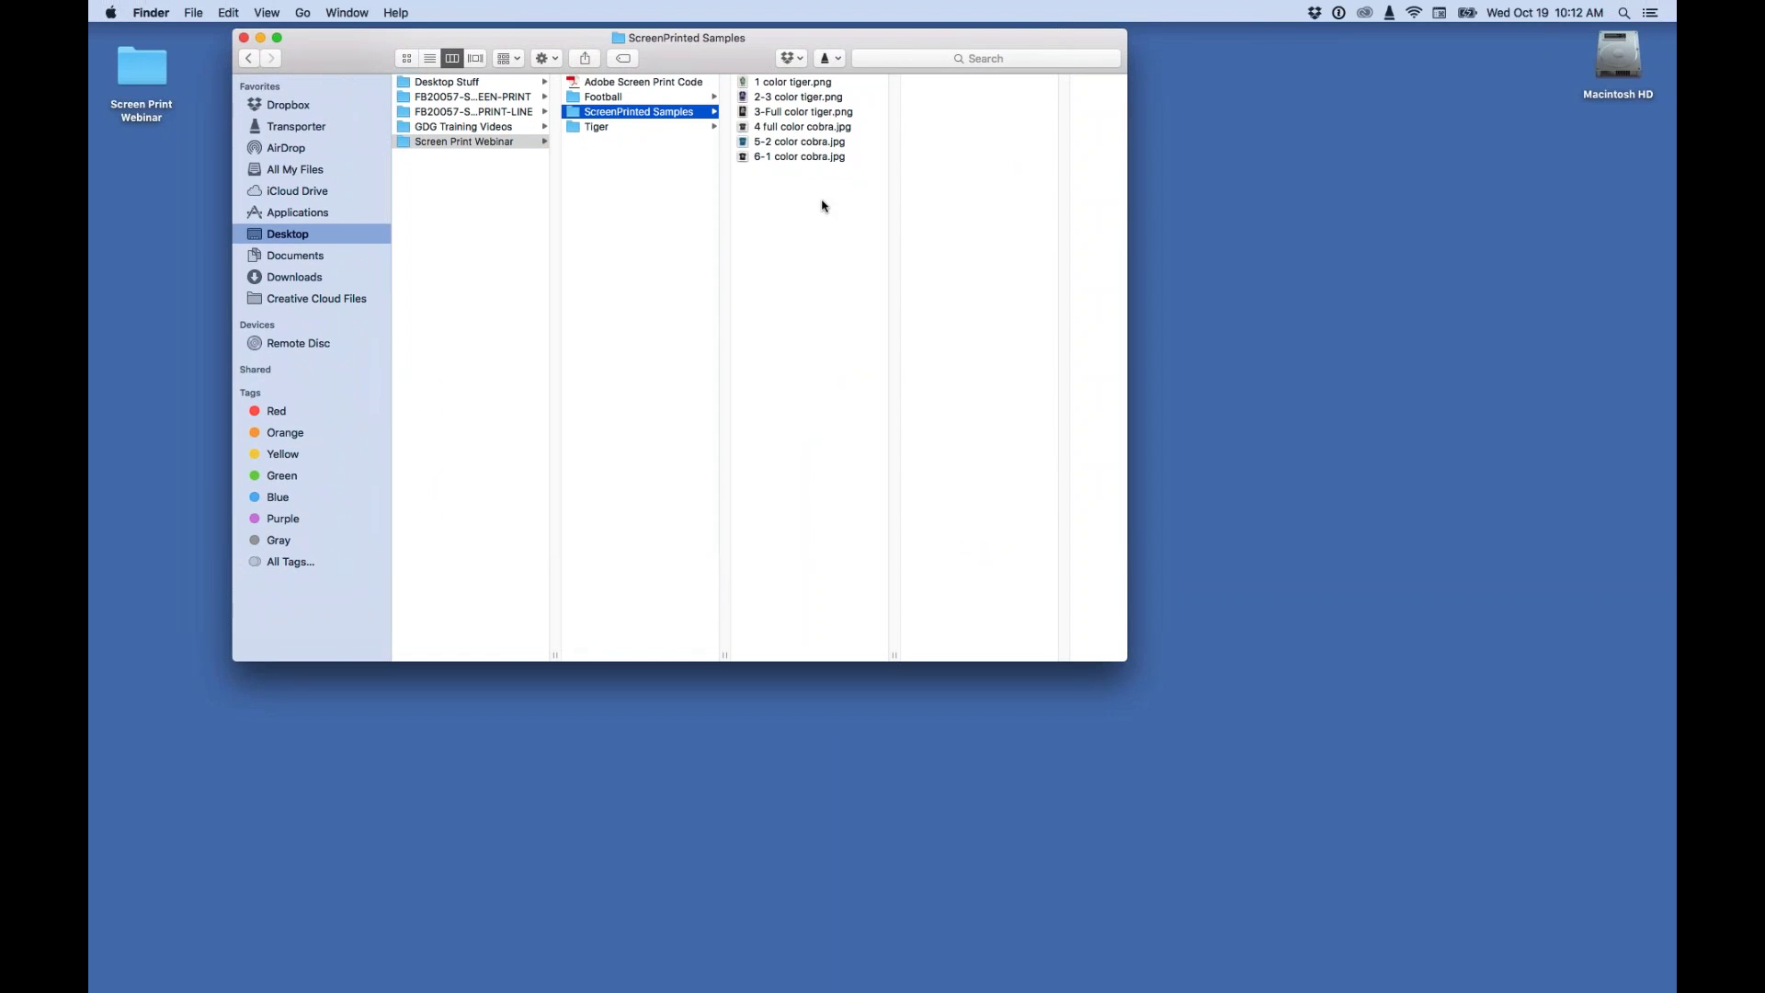
Look at the 1 color tiger.png sample and view 3-Full color tiger.png in a large preview.
{"action": "left_click", "coordinate": [764, 85]}
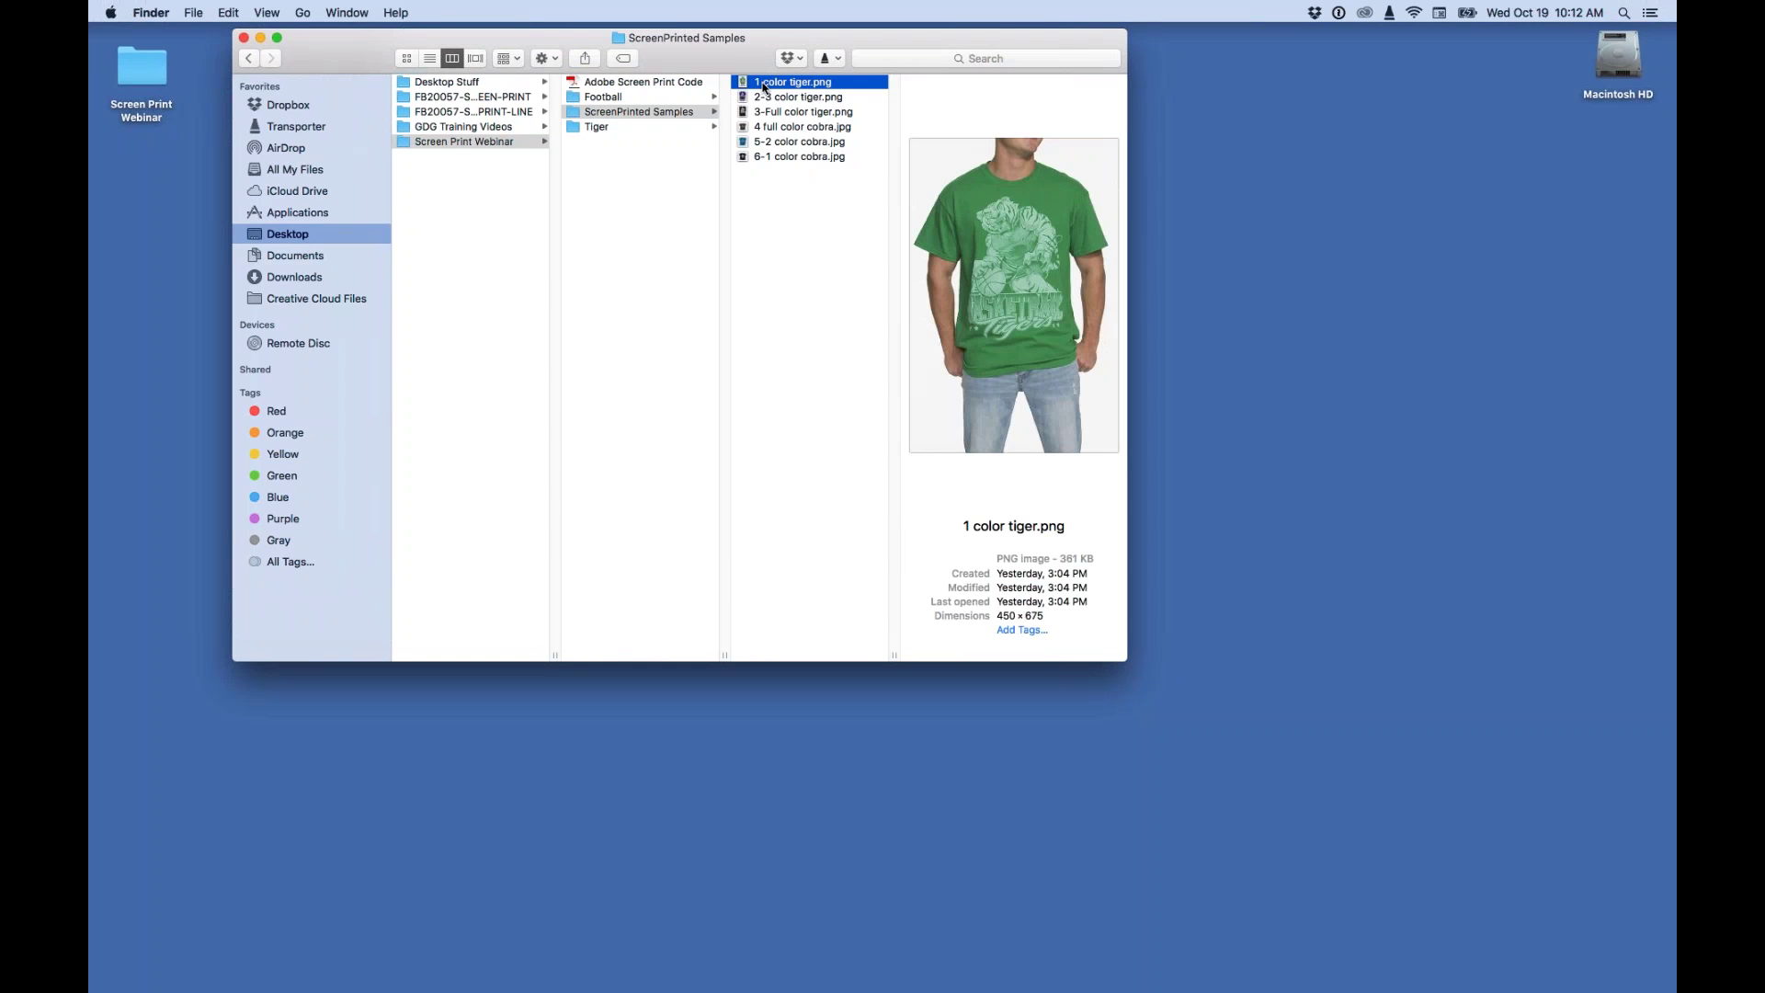
{"action": "left_click", "coordinate": [758, 113]}
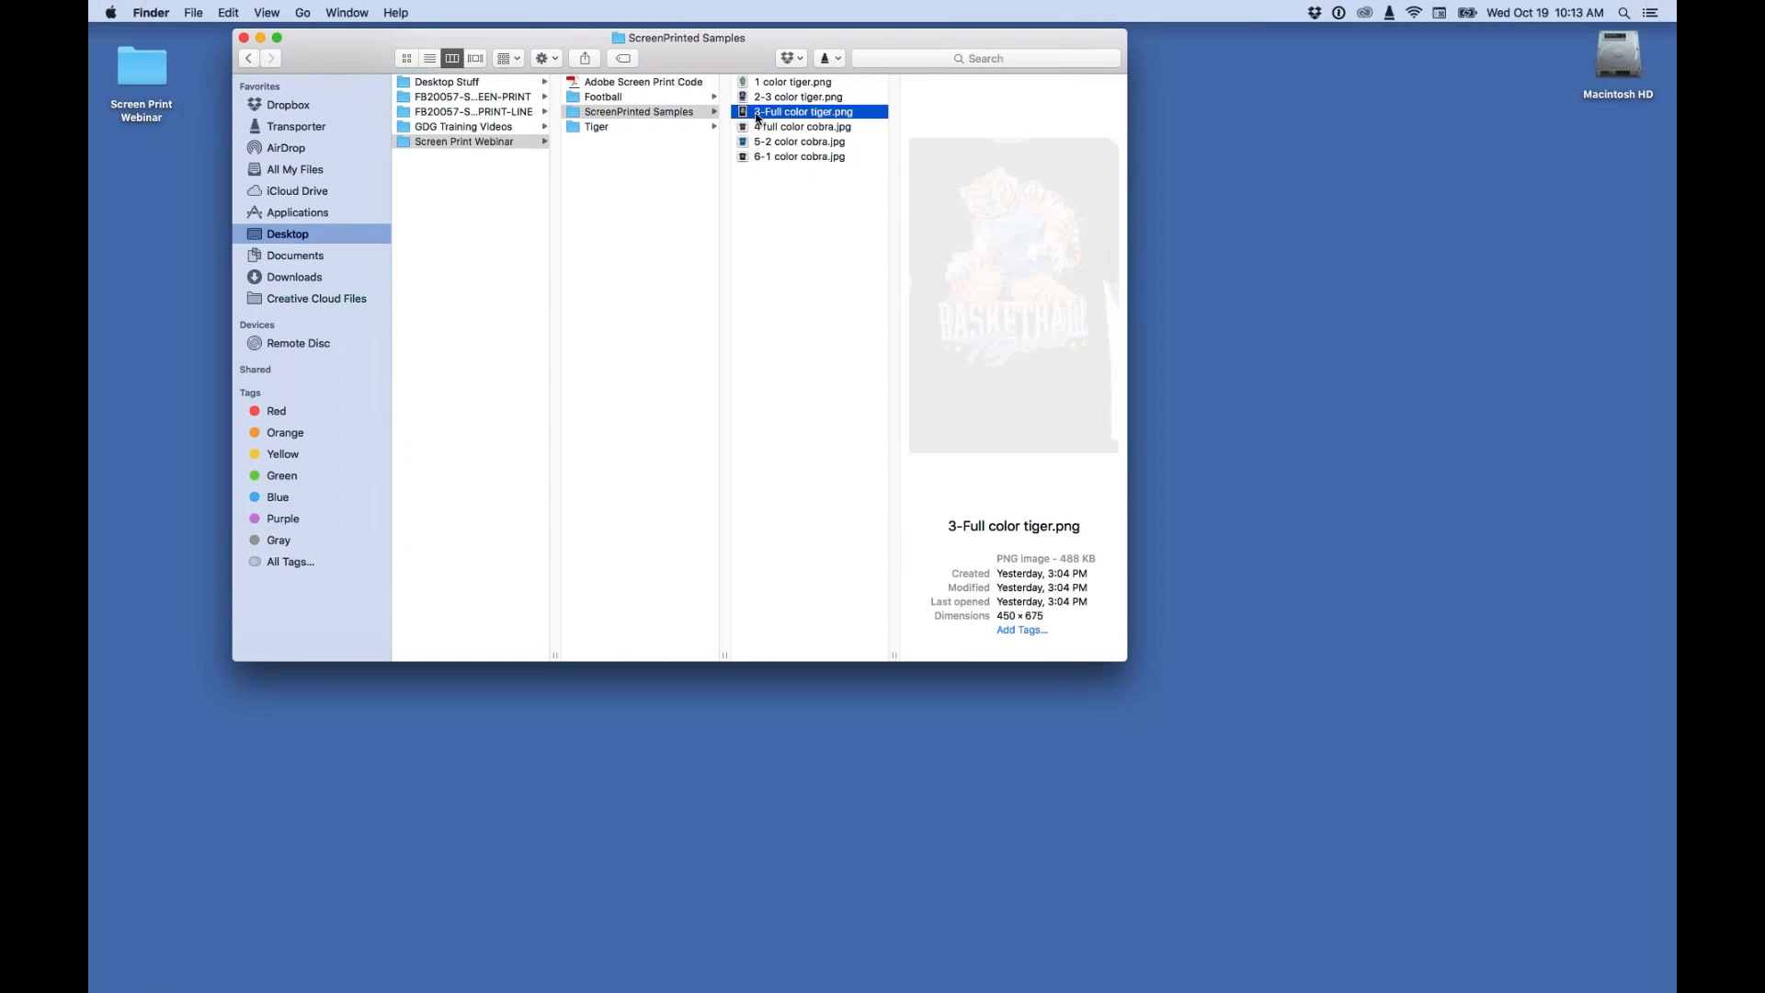
{"action": "key", "text": "space"}
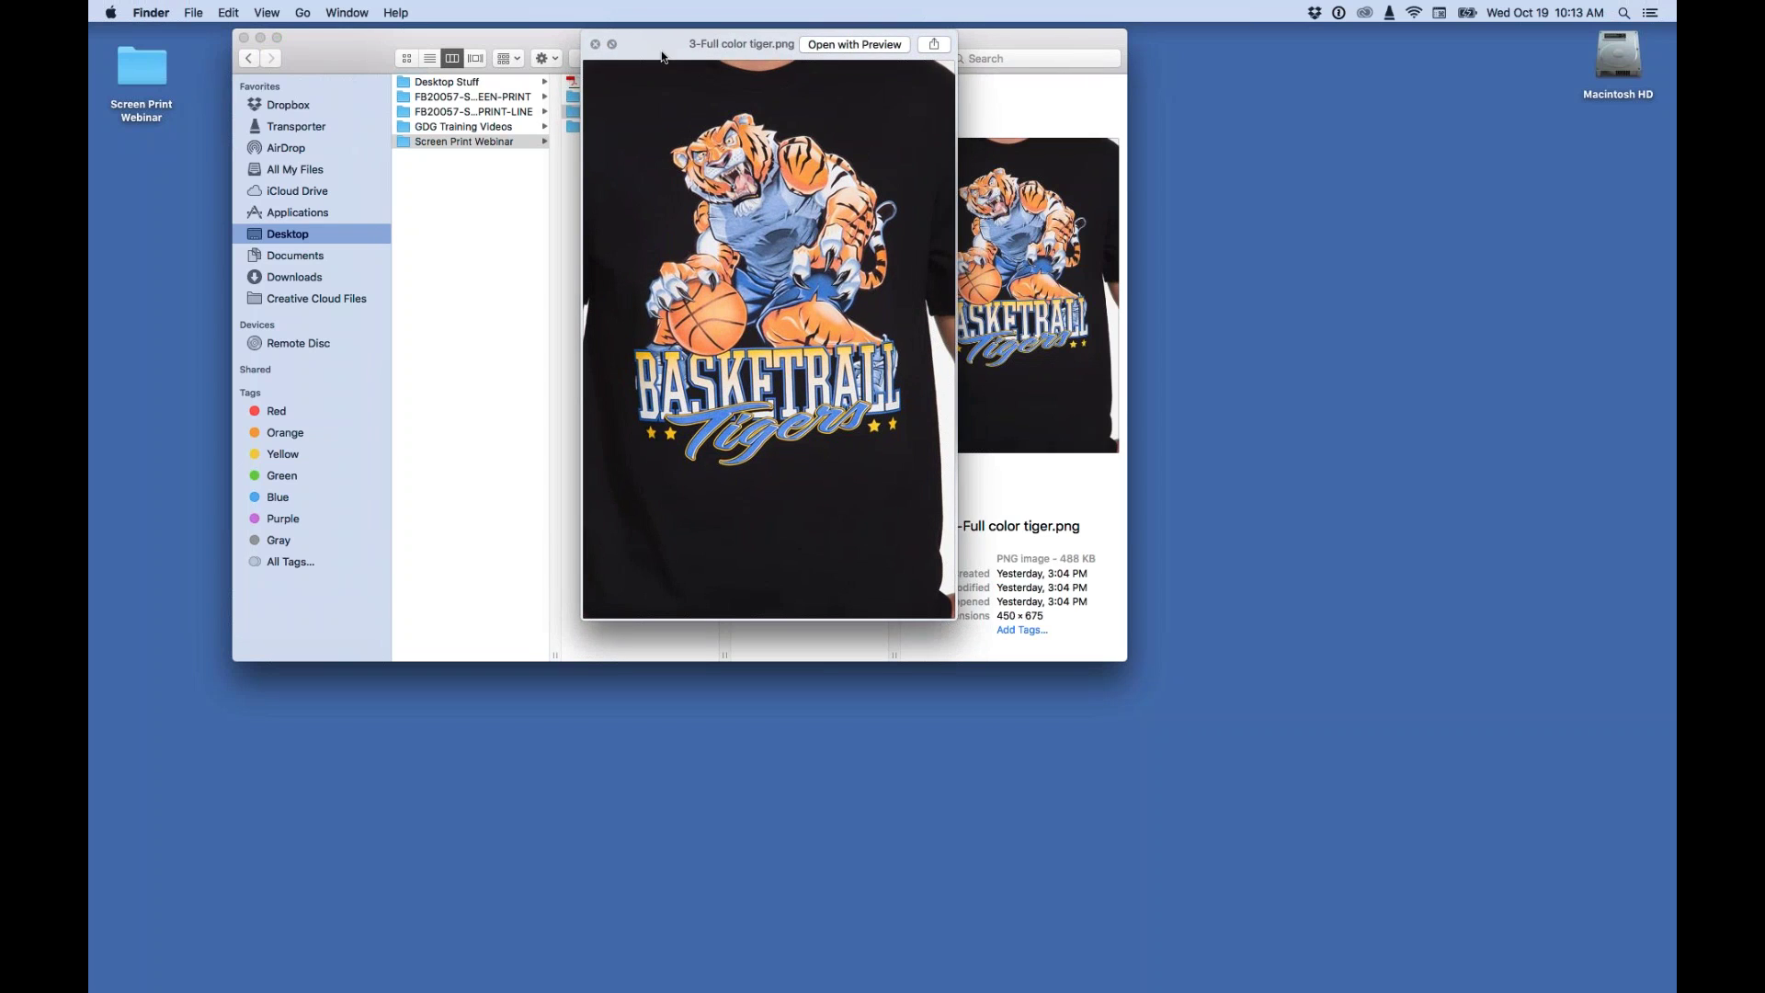
{"action": "left_click_drag", "start_coordinate": [662, 57], "coordinate": [675, 115]}
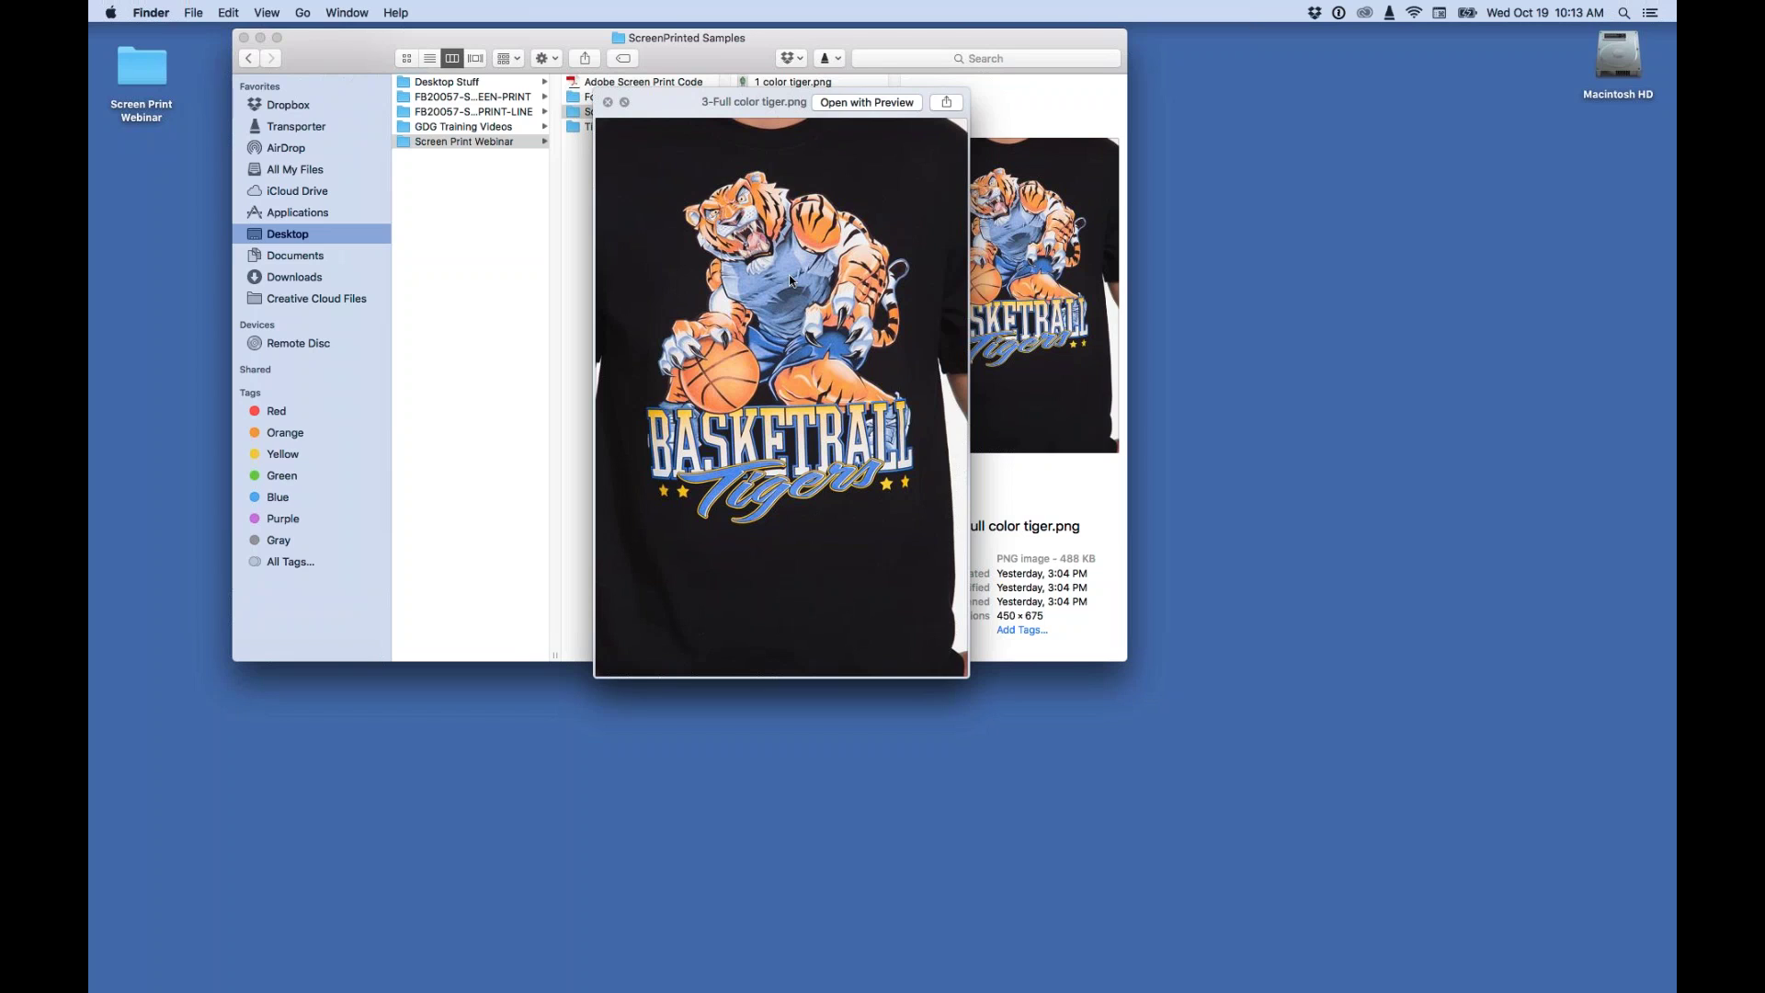
{"action": "key", "text": "space"}
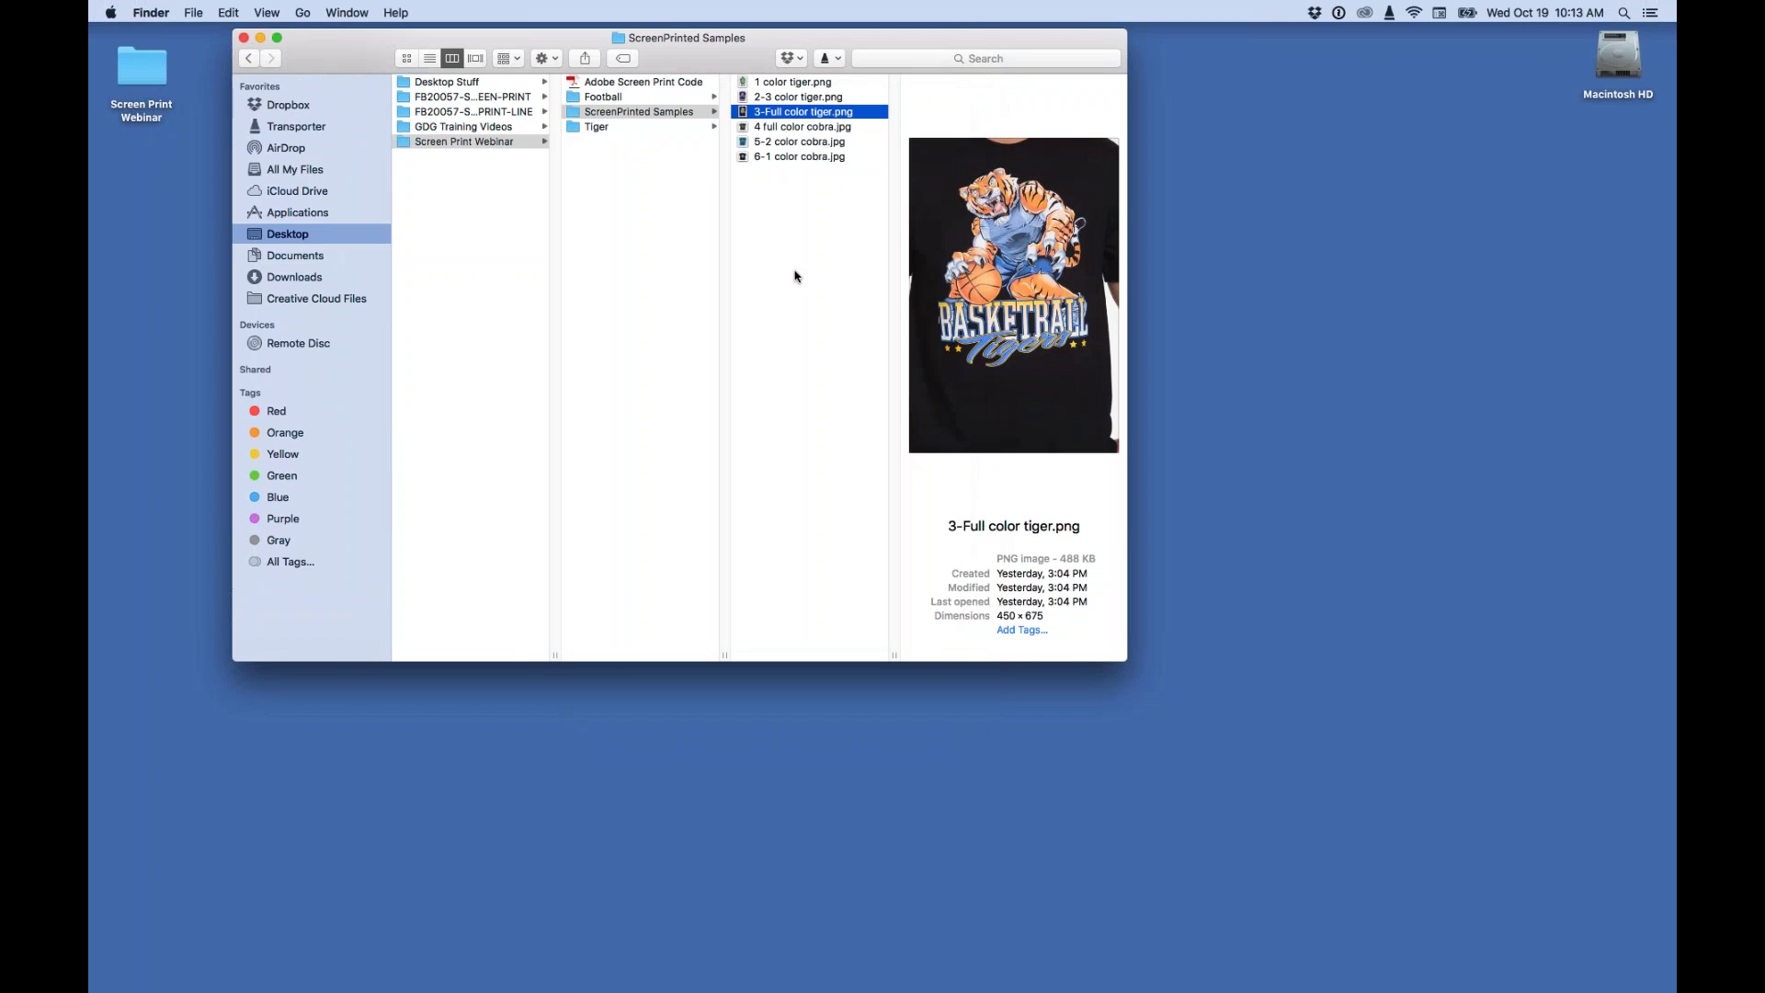
Compare large previews of 2-3 color tiger.png and 3-Full color tiger.png.
{"action": "left_click", "coordinate": [767, 99]}
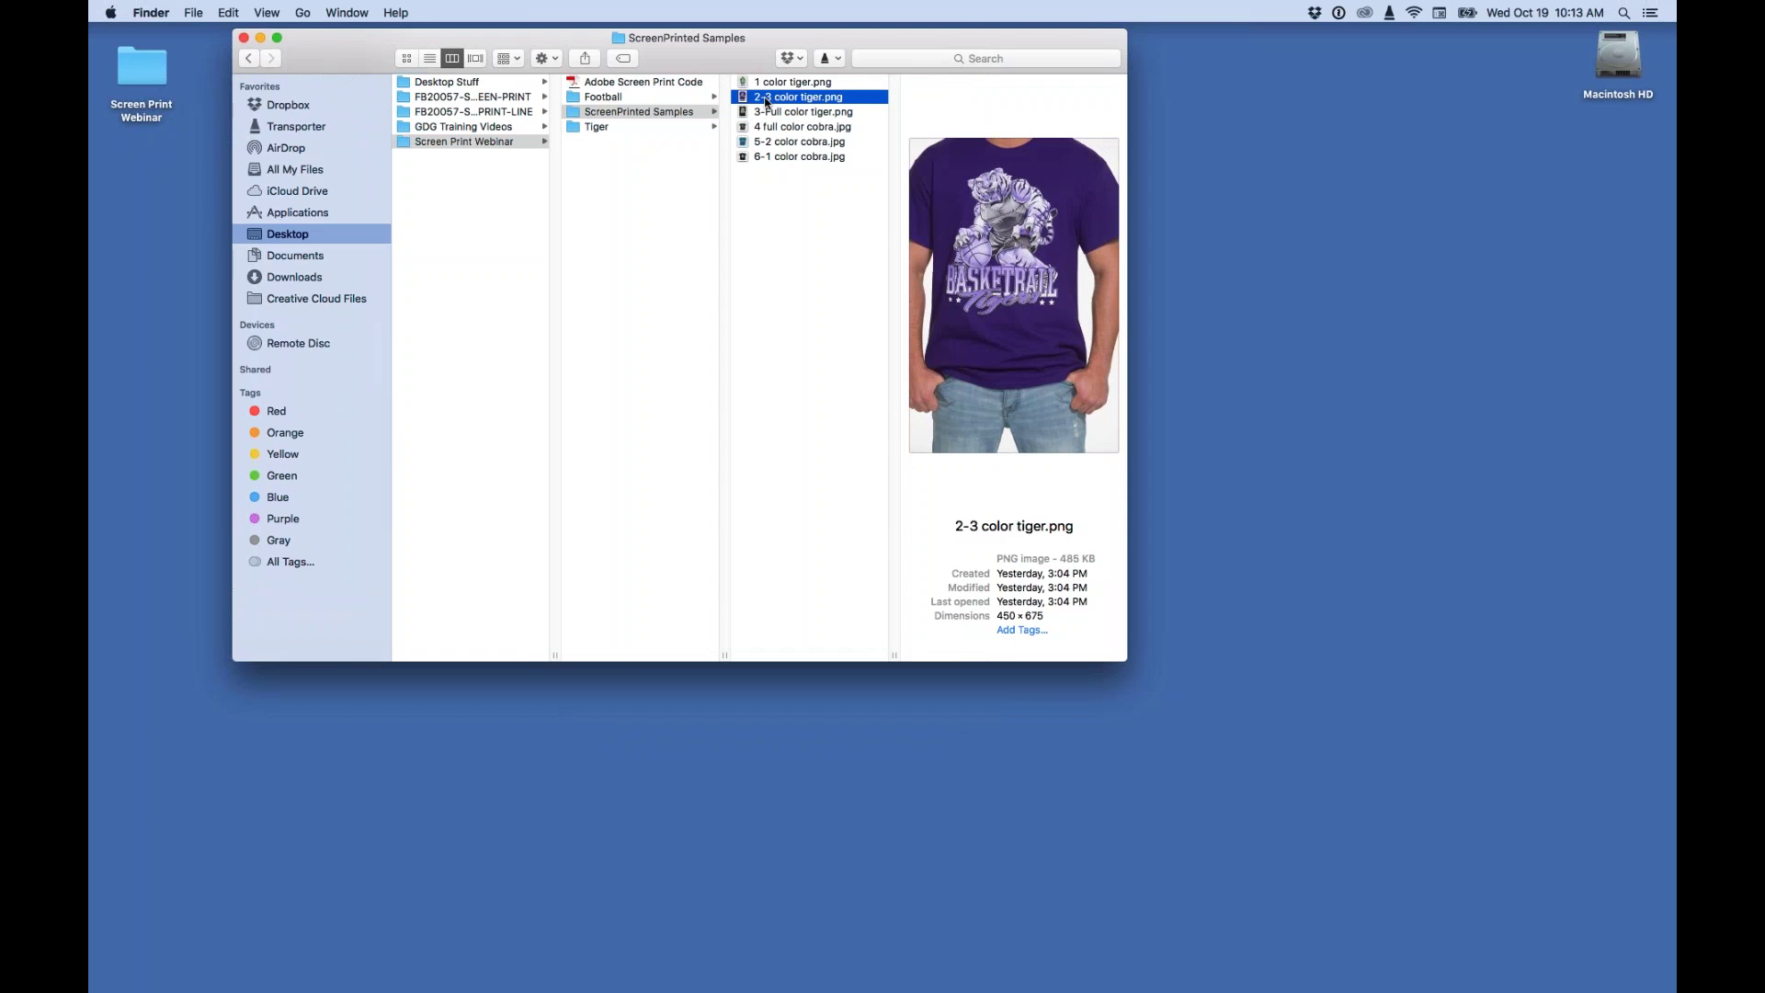
{"action": "key", "text": "space"}
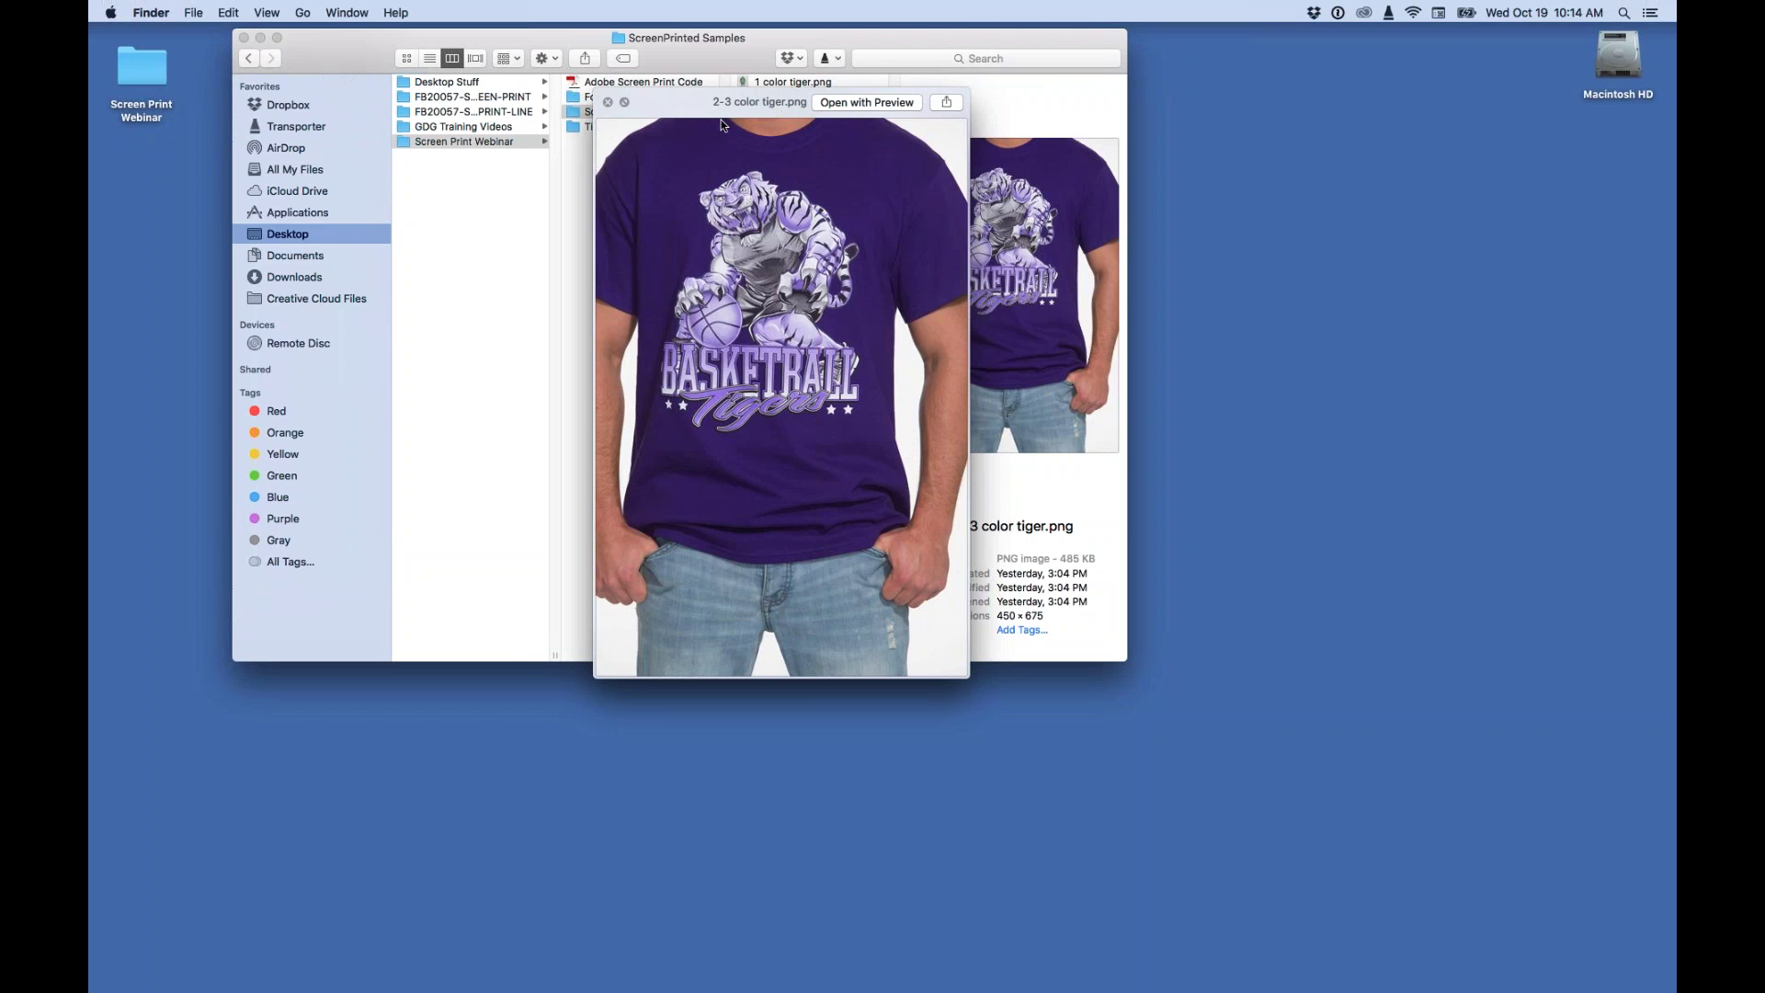
{"action": "key", "text": "space"}
{"action": "left_click", "coordinate": [763, 115]}
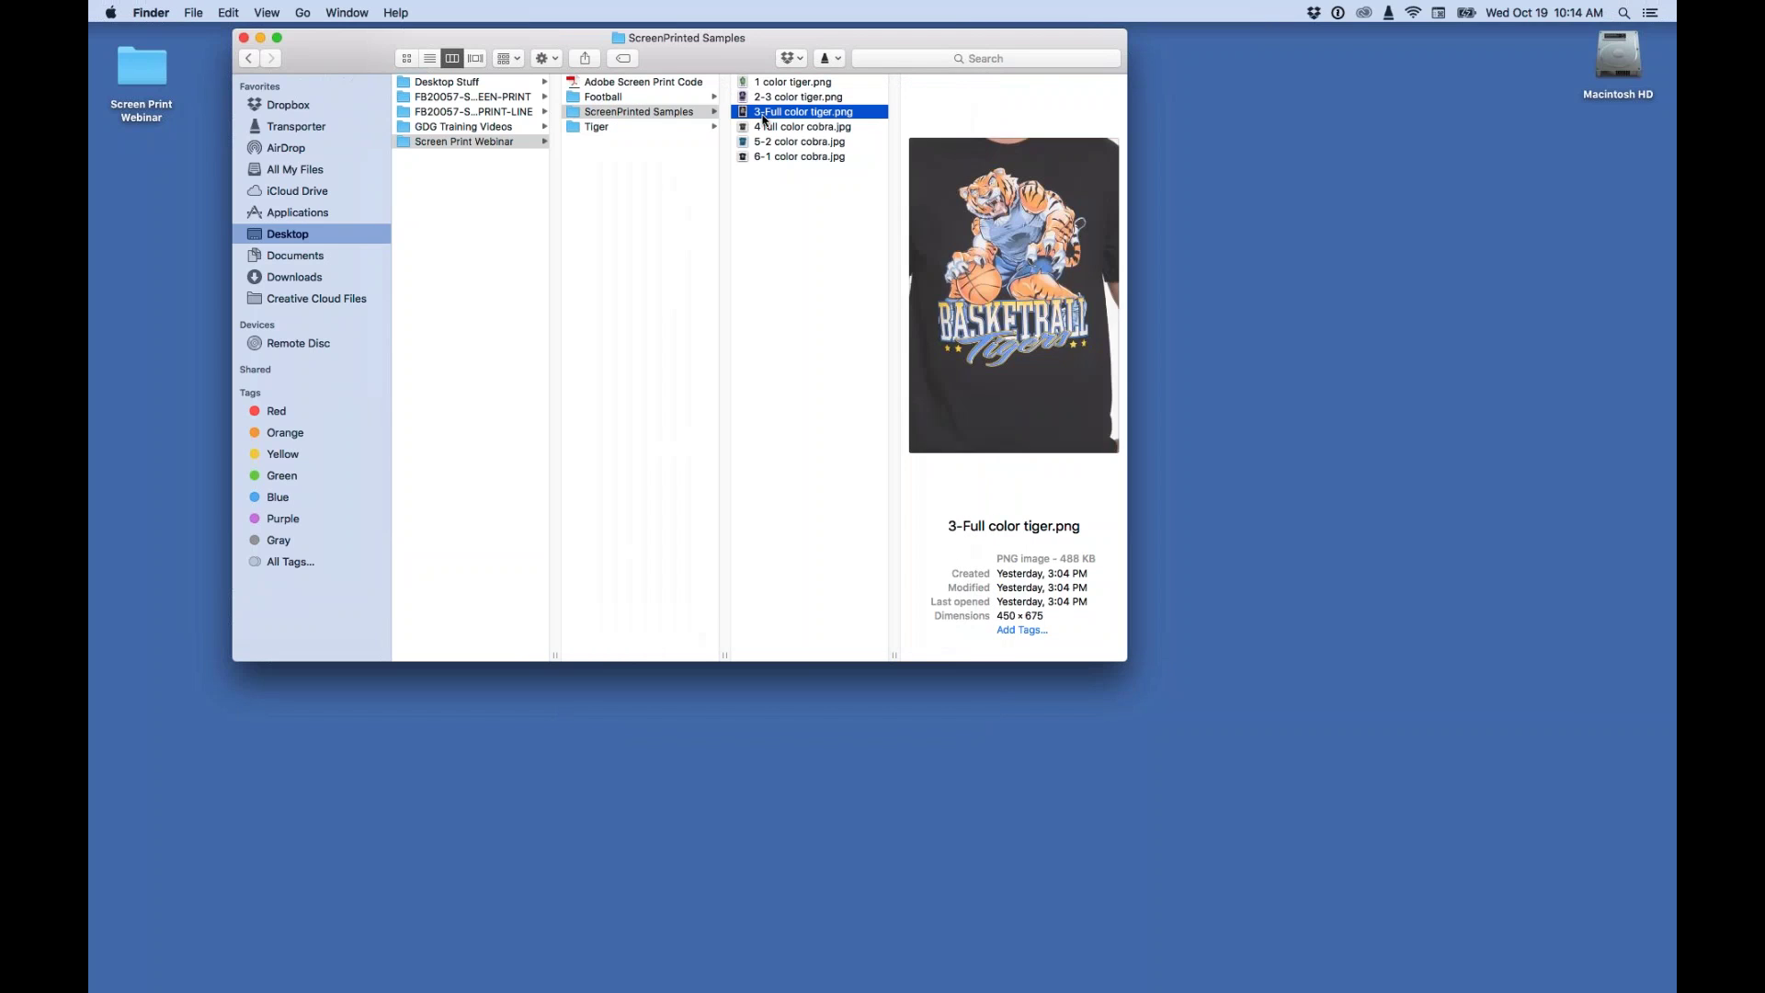
{"action": "key", "text": "space"}
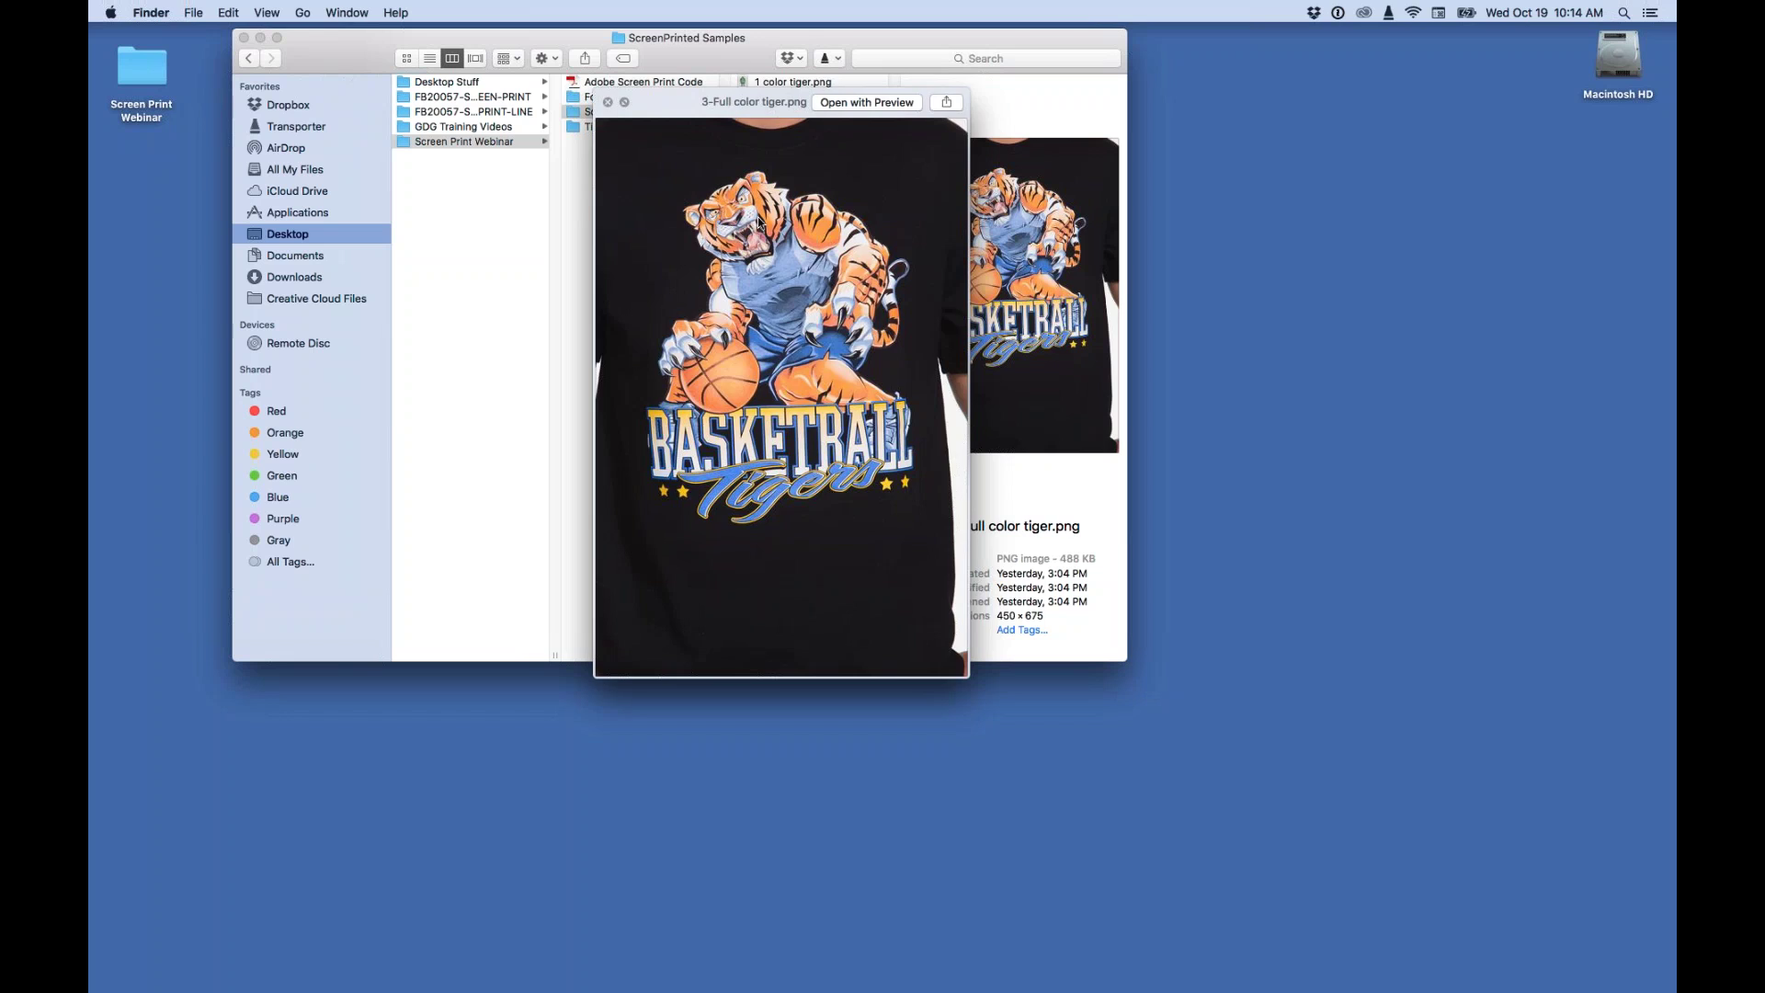
{"action": "key", "text": "space"}
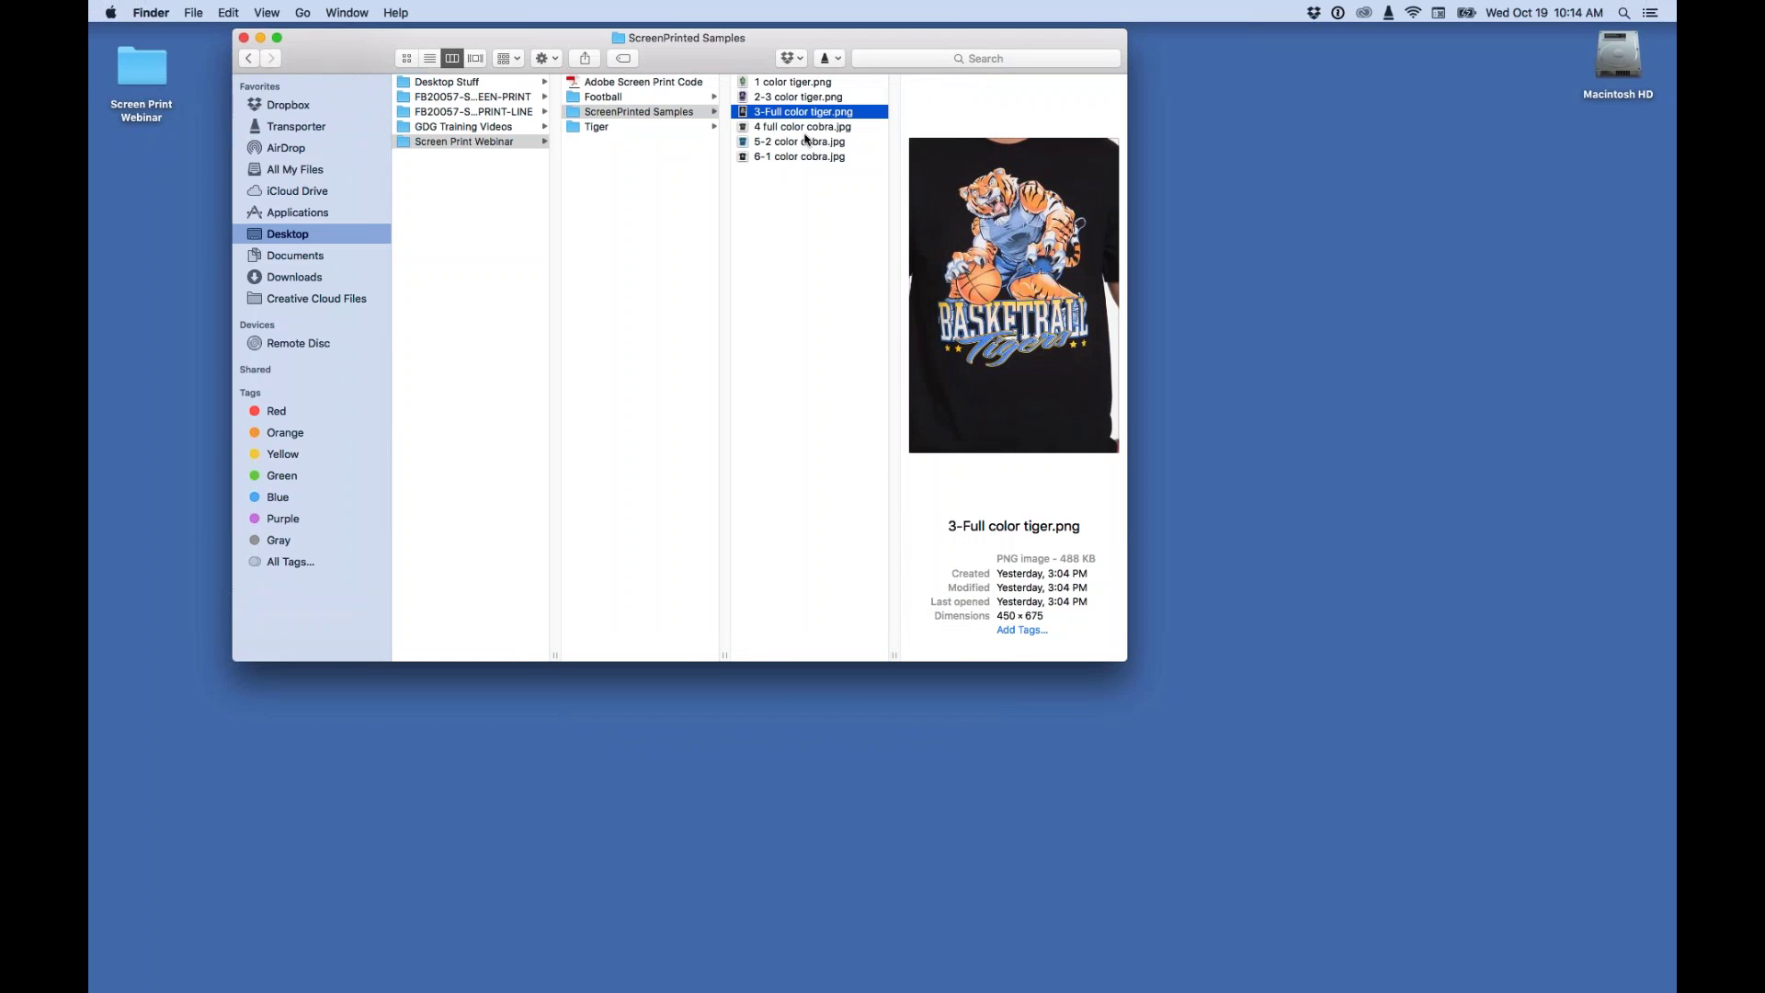
Review 2-3 color tiger.png again and examine a large preview of 1 color tiger.png.
{"action": "left_click", "coordinate": [779, 99]}
{"action": "key", "text": "space"}
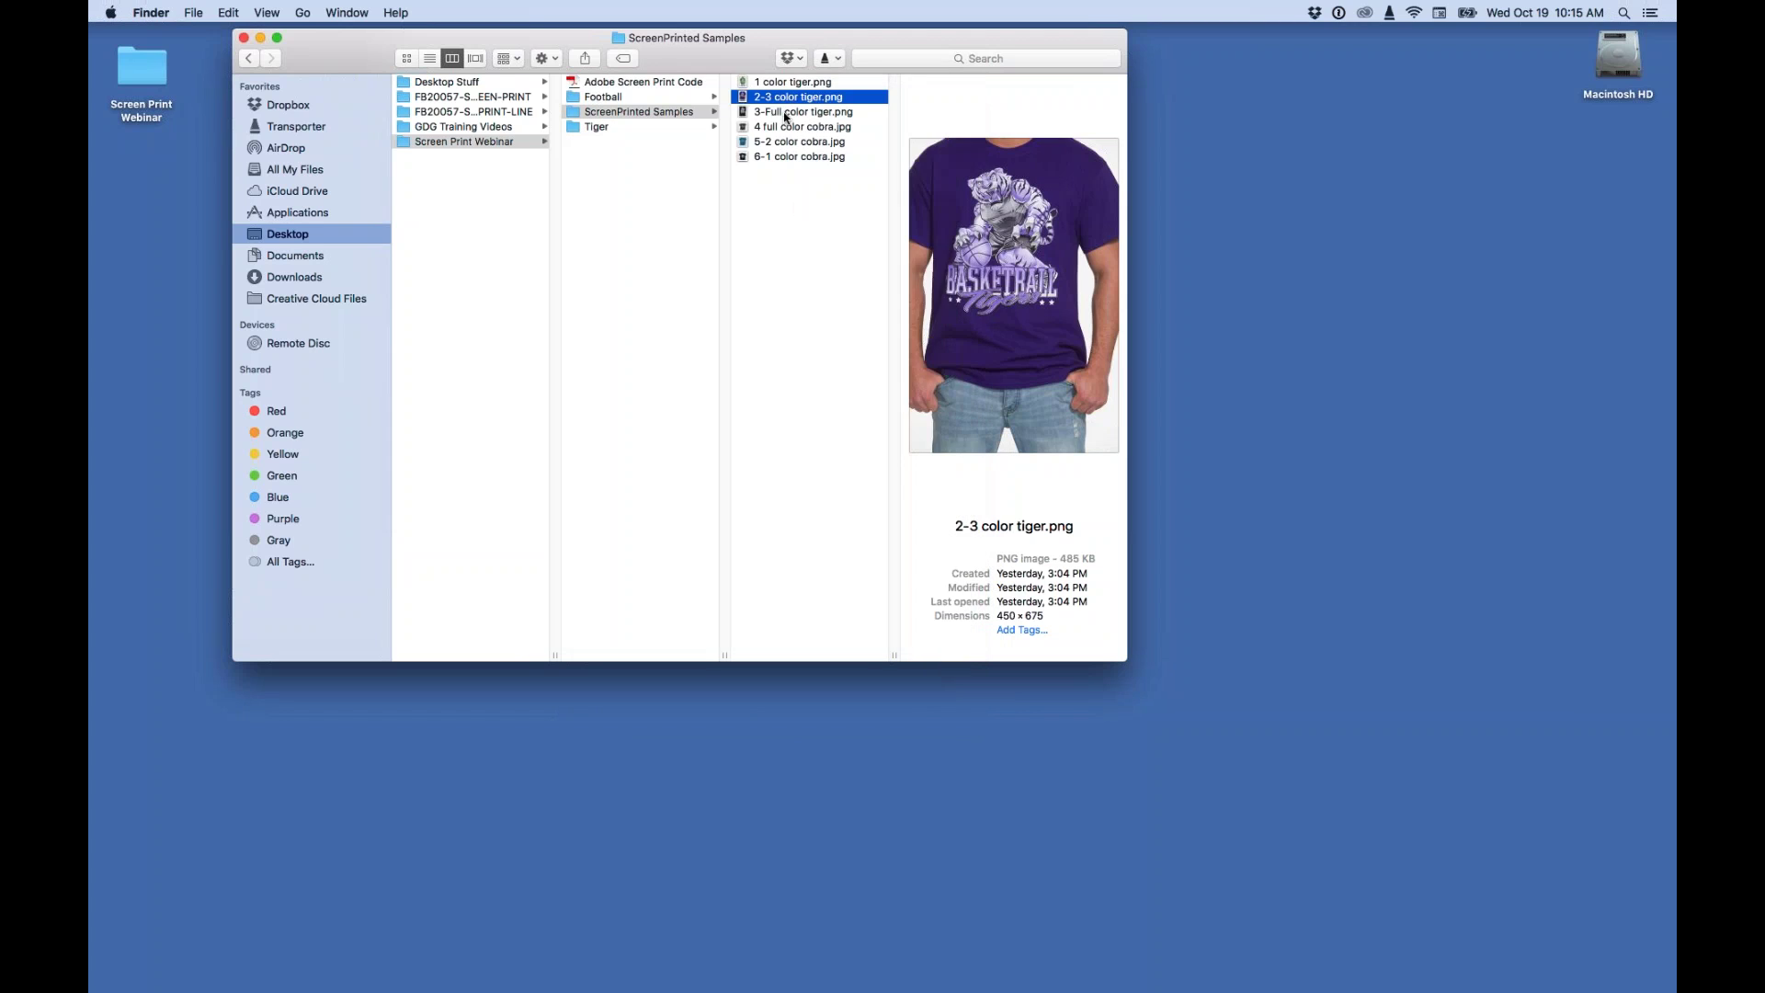
{"action": "left_click", "coordinate": [779, 82]}
{"action": "key", "text": "space"}
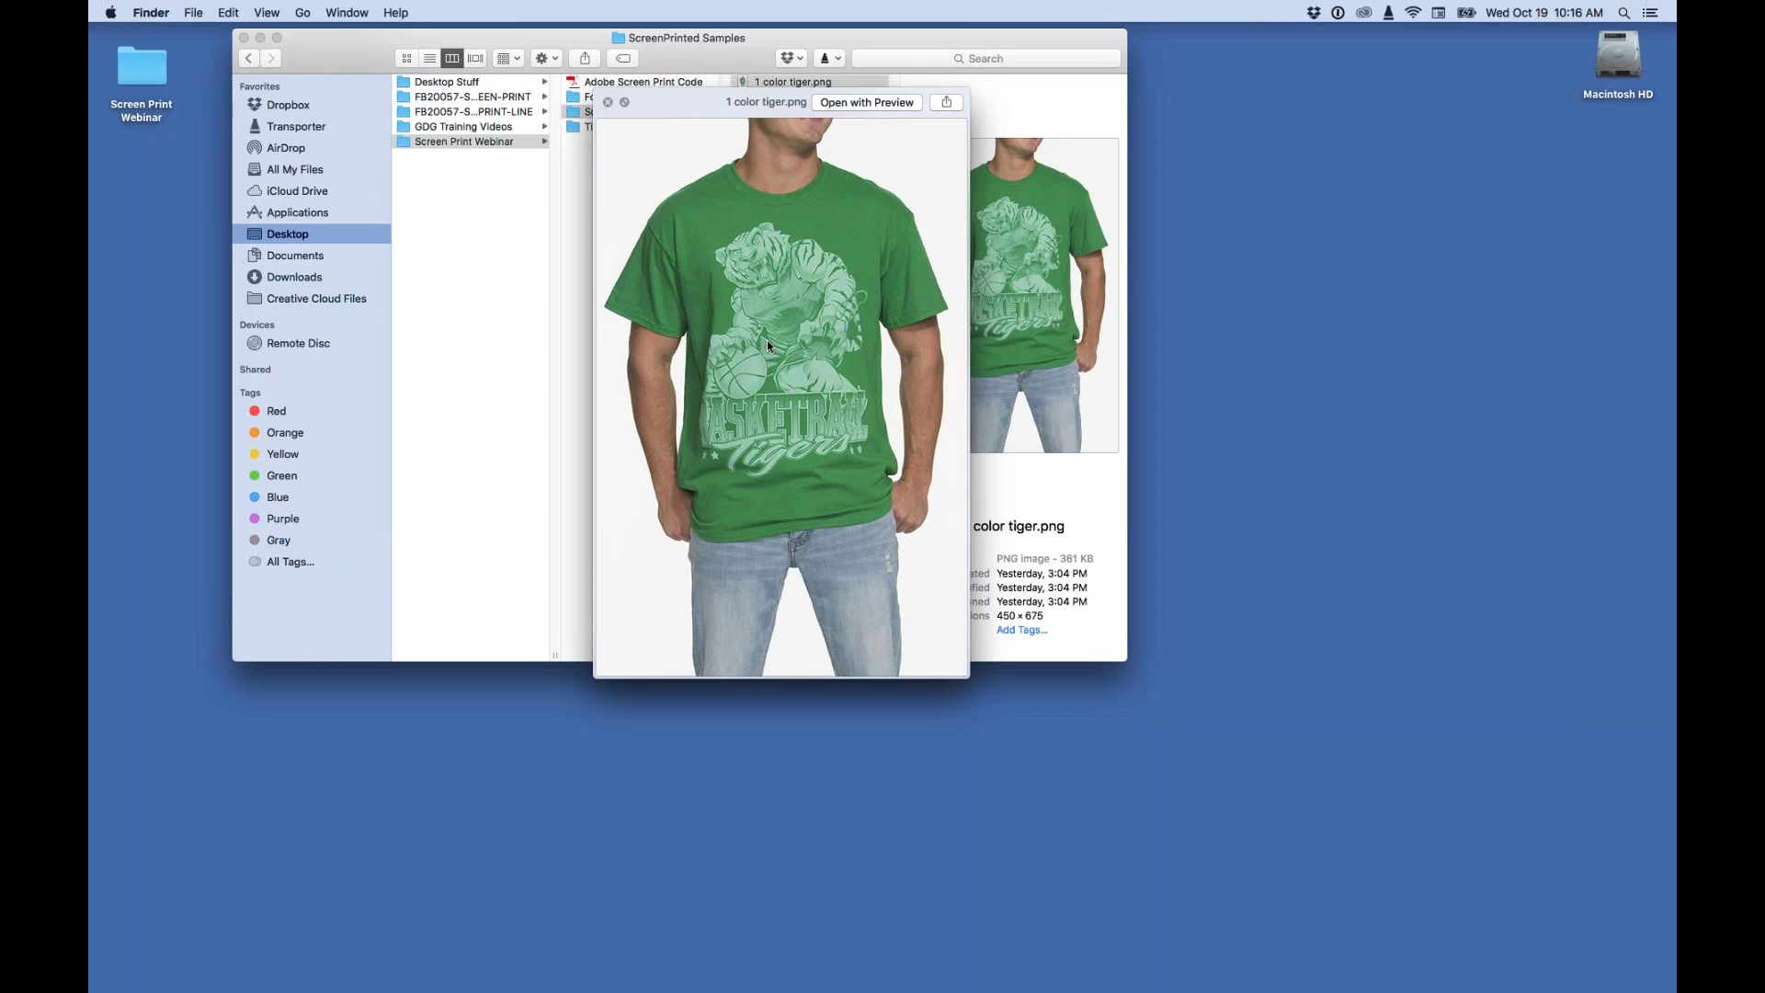
{"action": "key", "text": "space"}
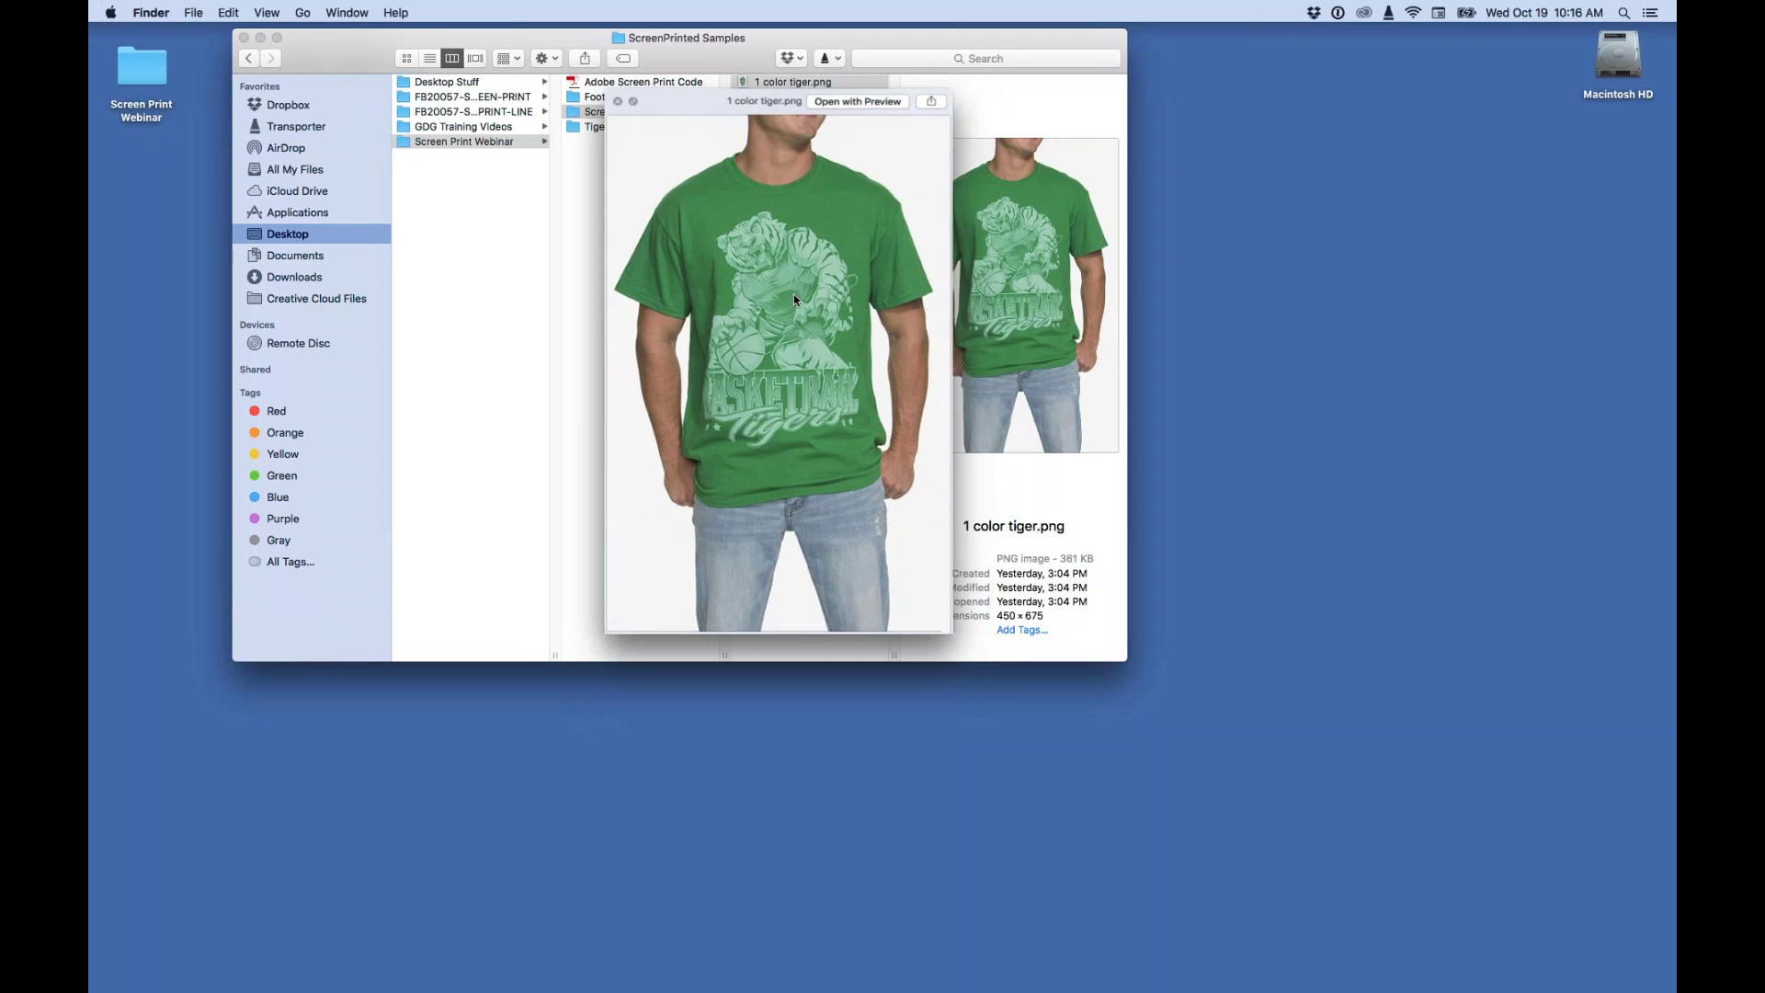
Examine large previews of the cobra shirt samples: 4 full color cobra.jpg, 5-2 color cobra.jpg and 6-1 color cobra.jpg.
{"action": "left_click", "coordinate": [766, 130]}
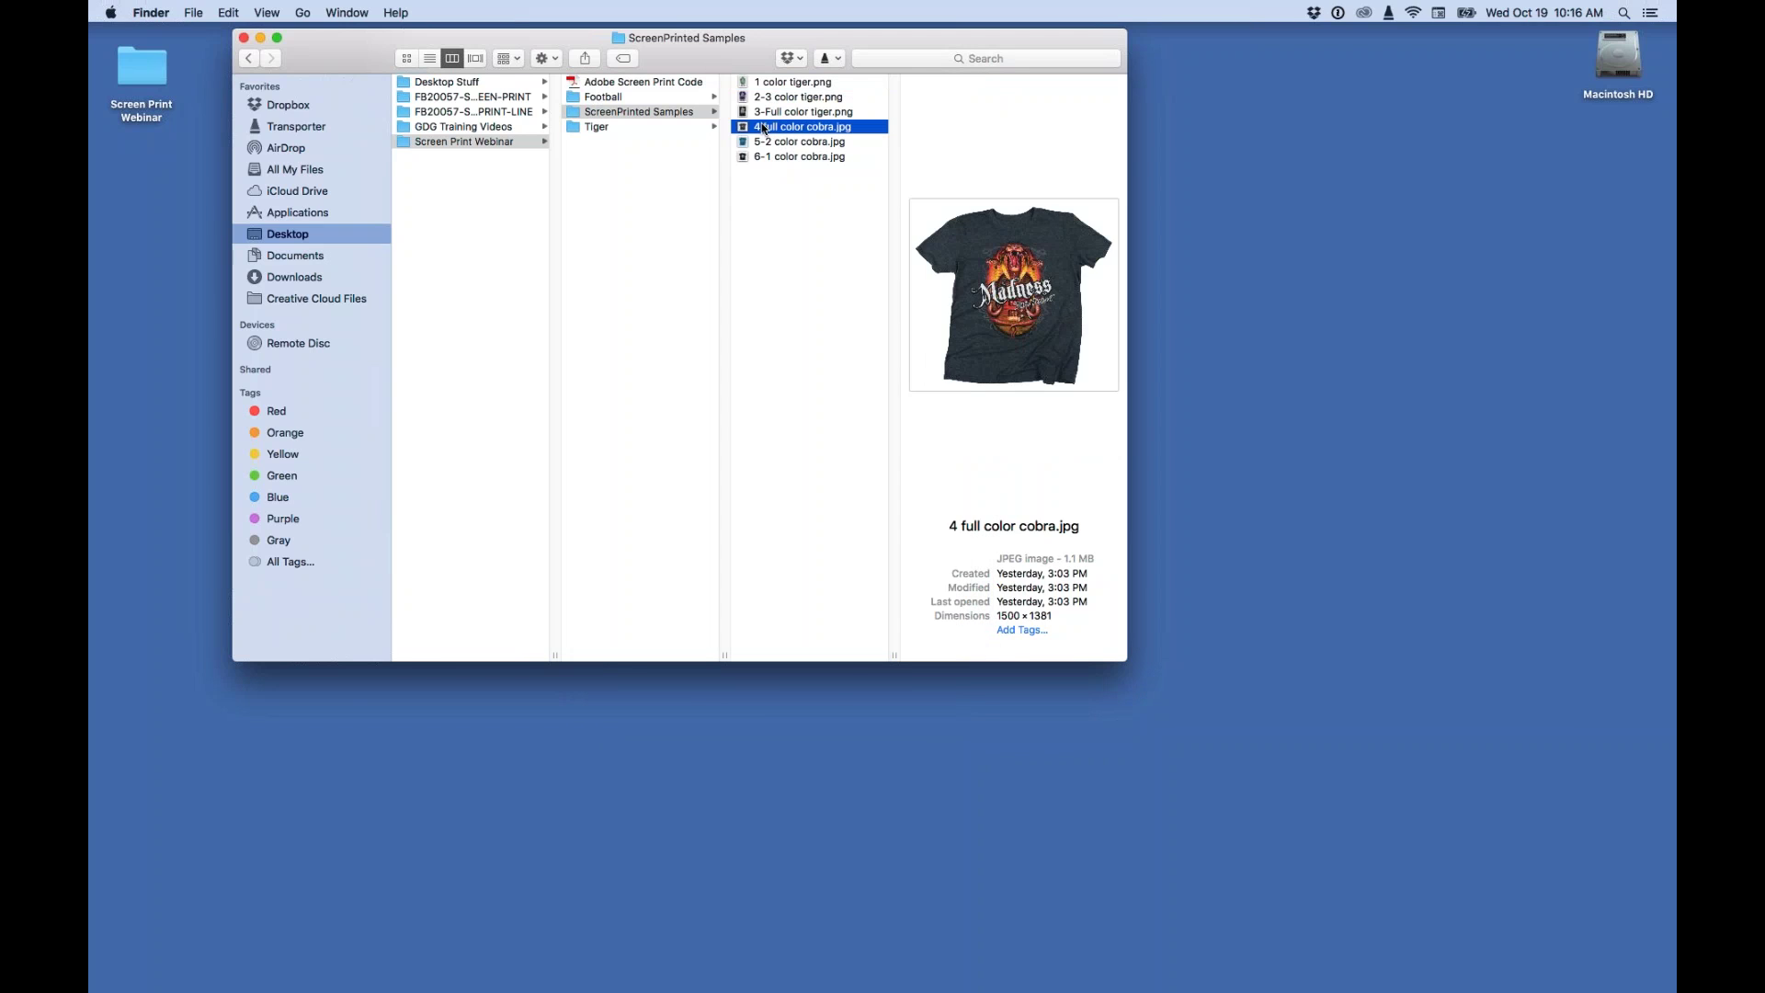
{"action": "key", "text": "space"}
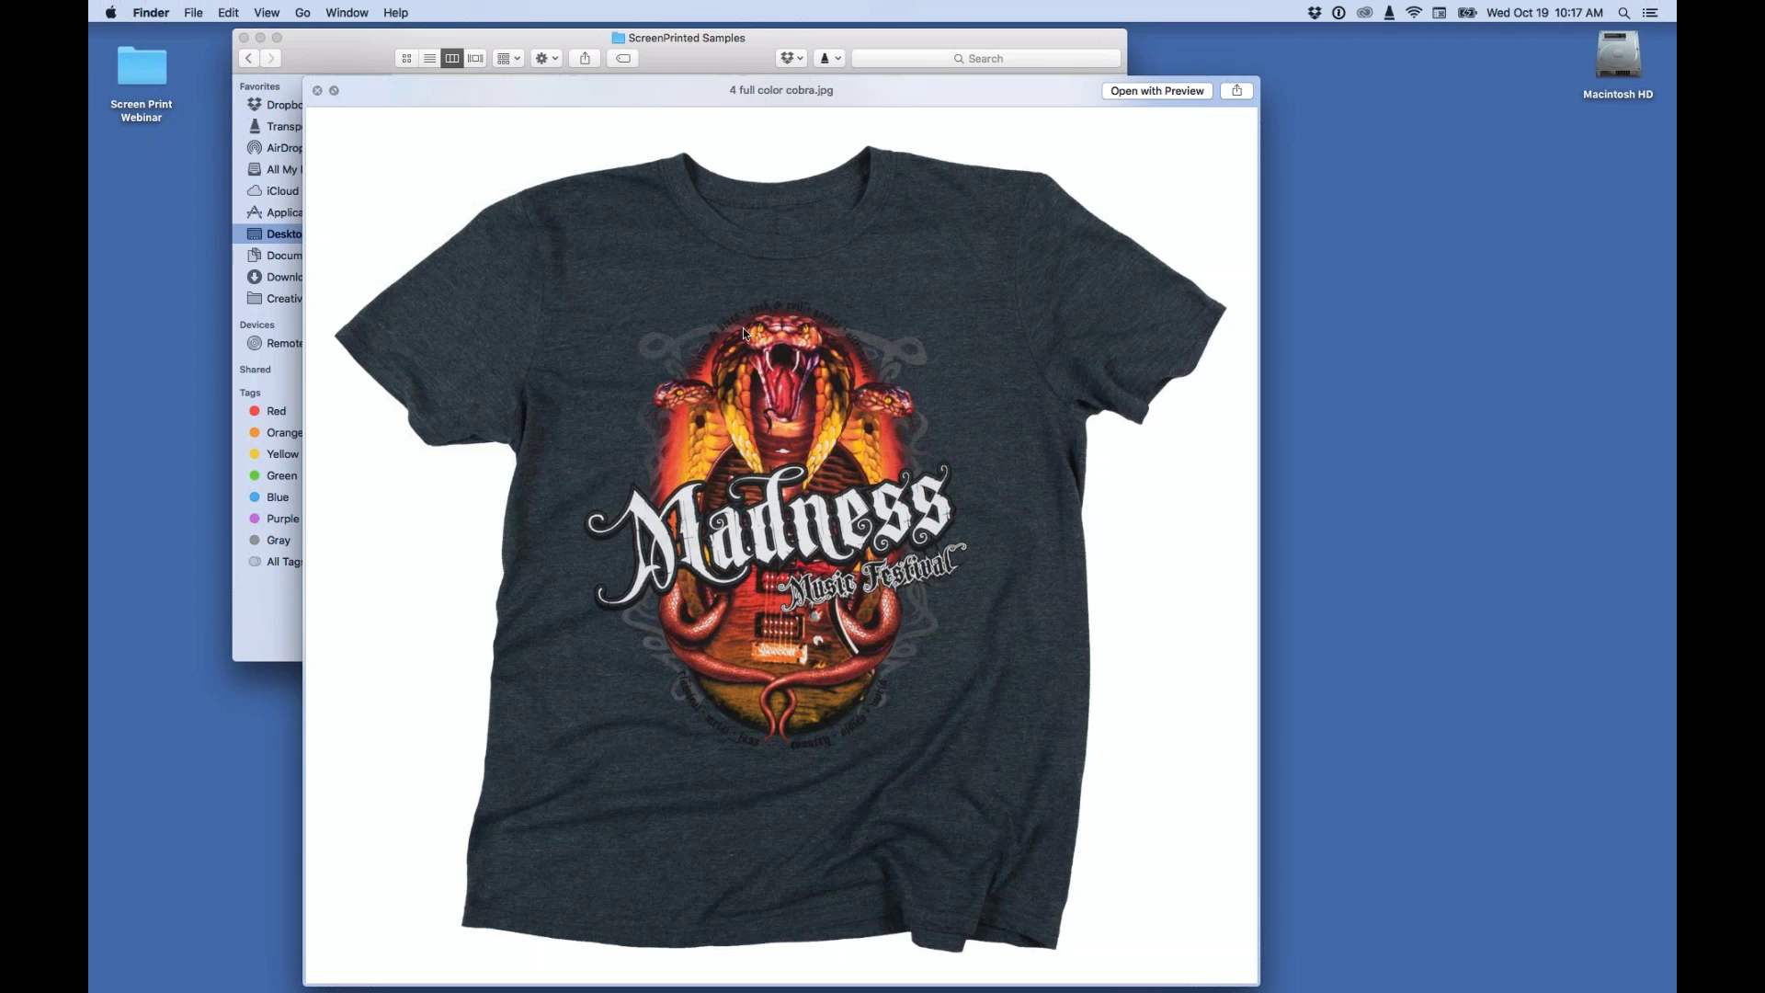
{"action": "key", "text": "space"}
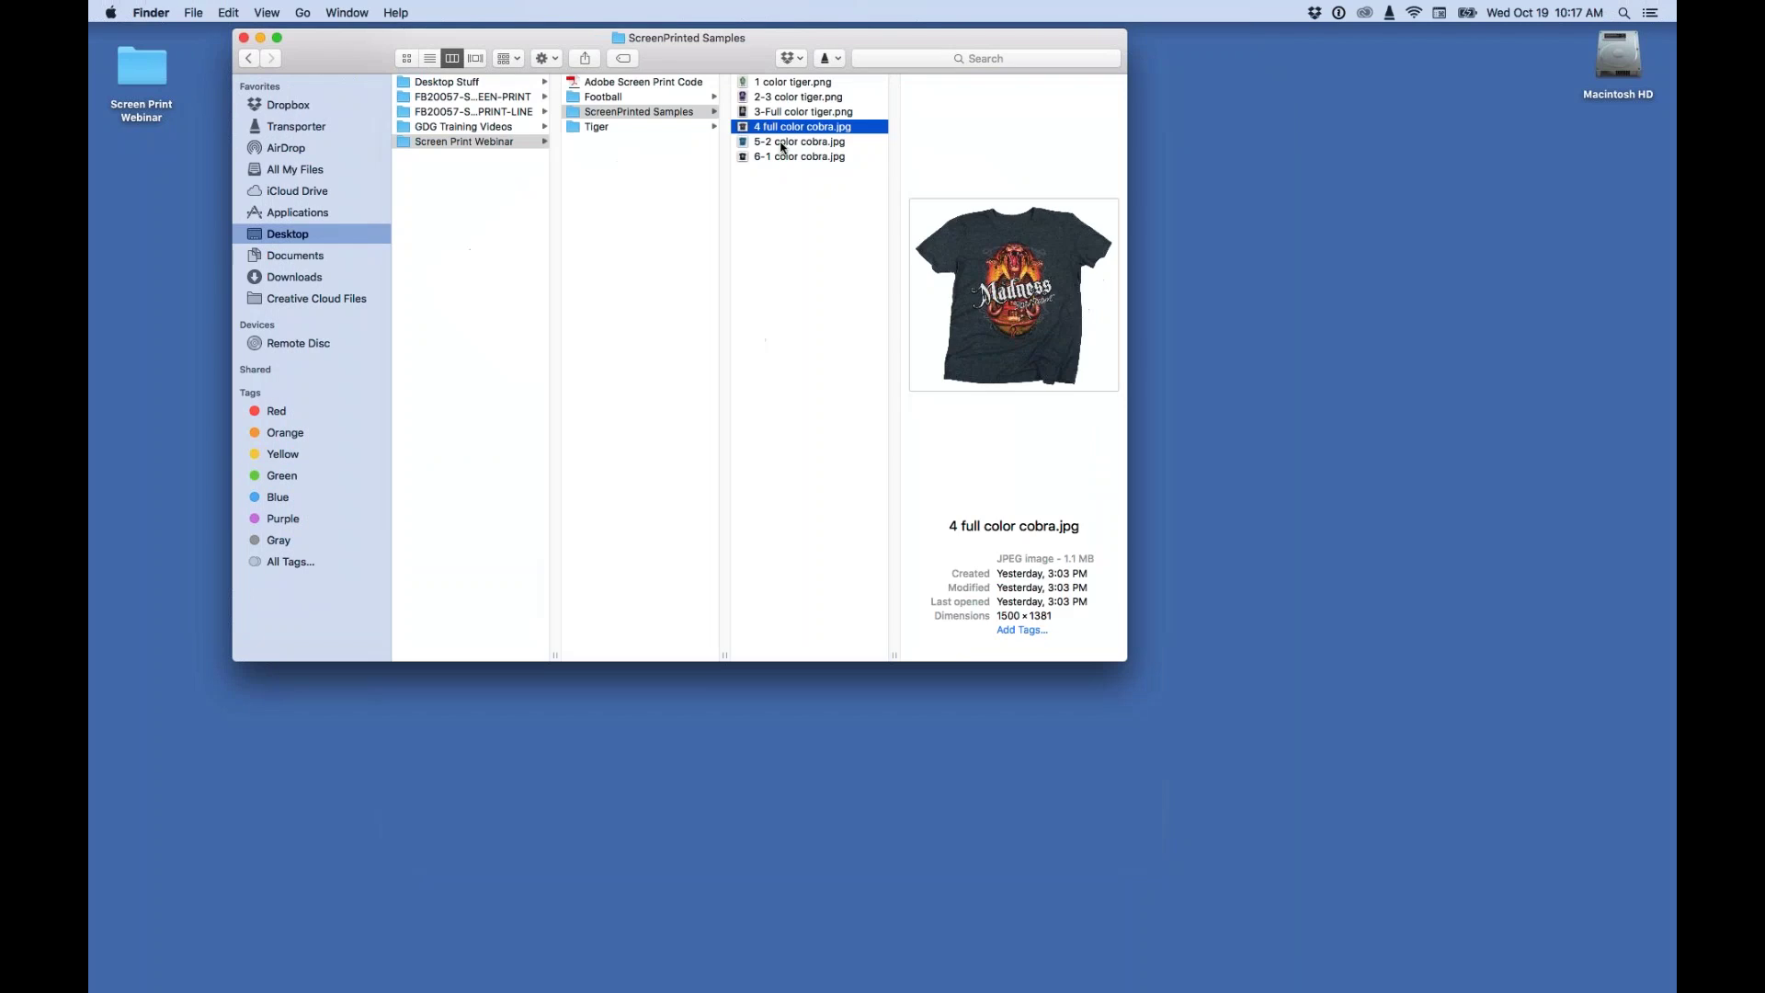
{"action": "left_click", "coordinate": [783, 143]}
{"action": "key", "text": "space"}
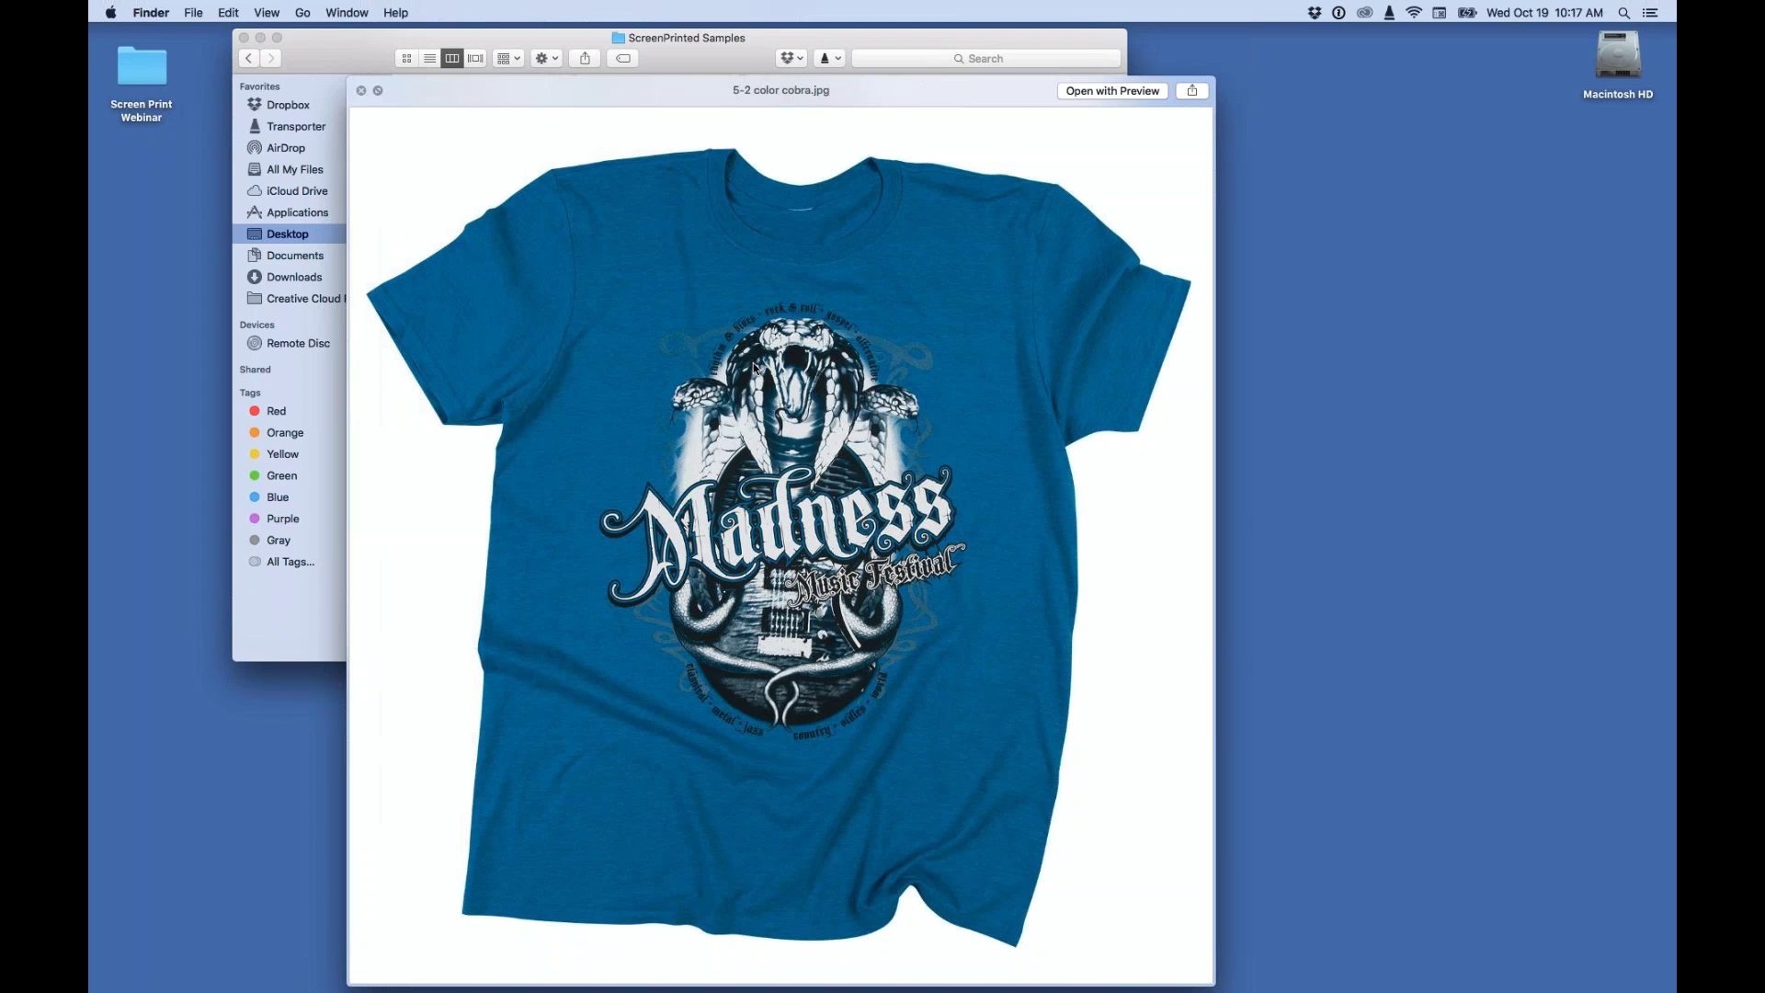
{"action": "key", "text": "space"}
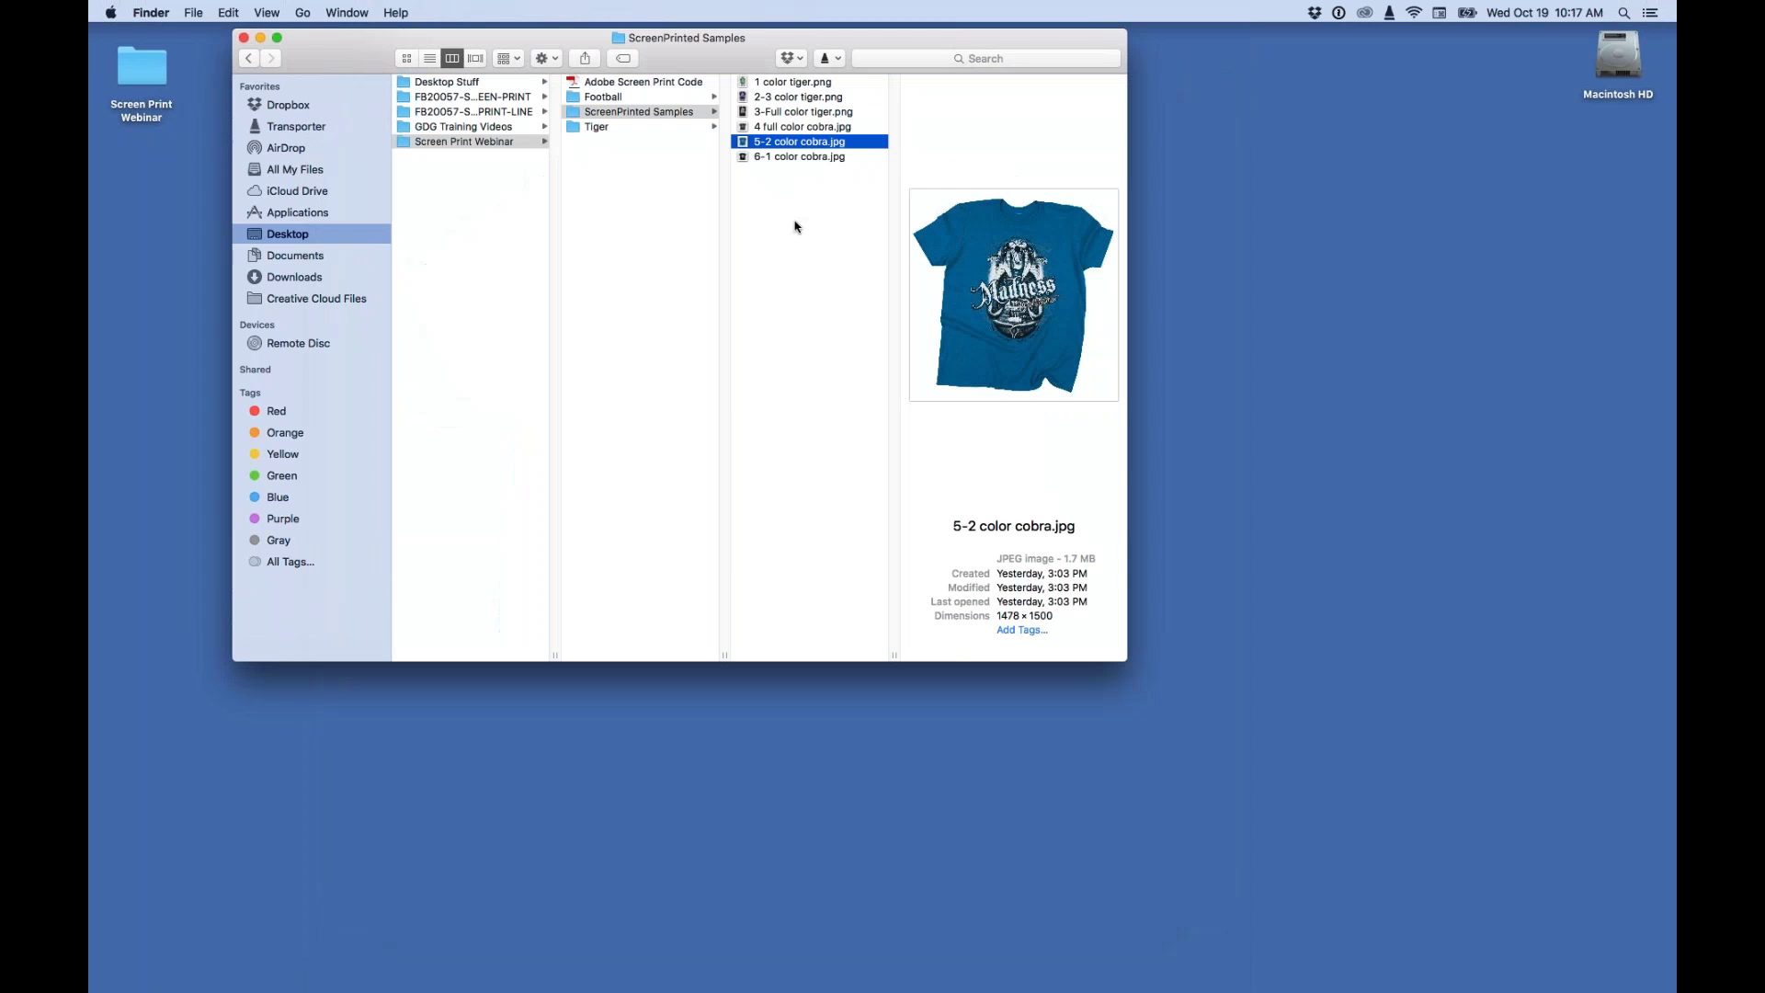
{"action": "left_click", "coordinate": [775, 158]}
{"action": "key", "text": "space"}
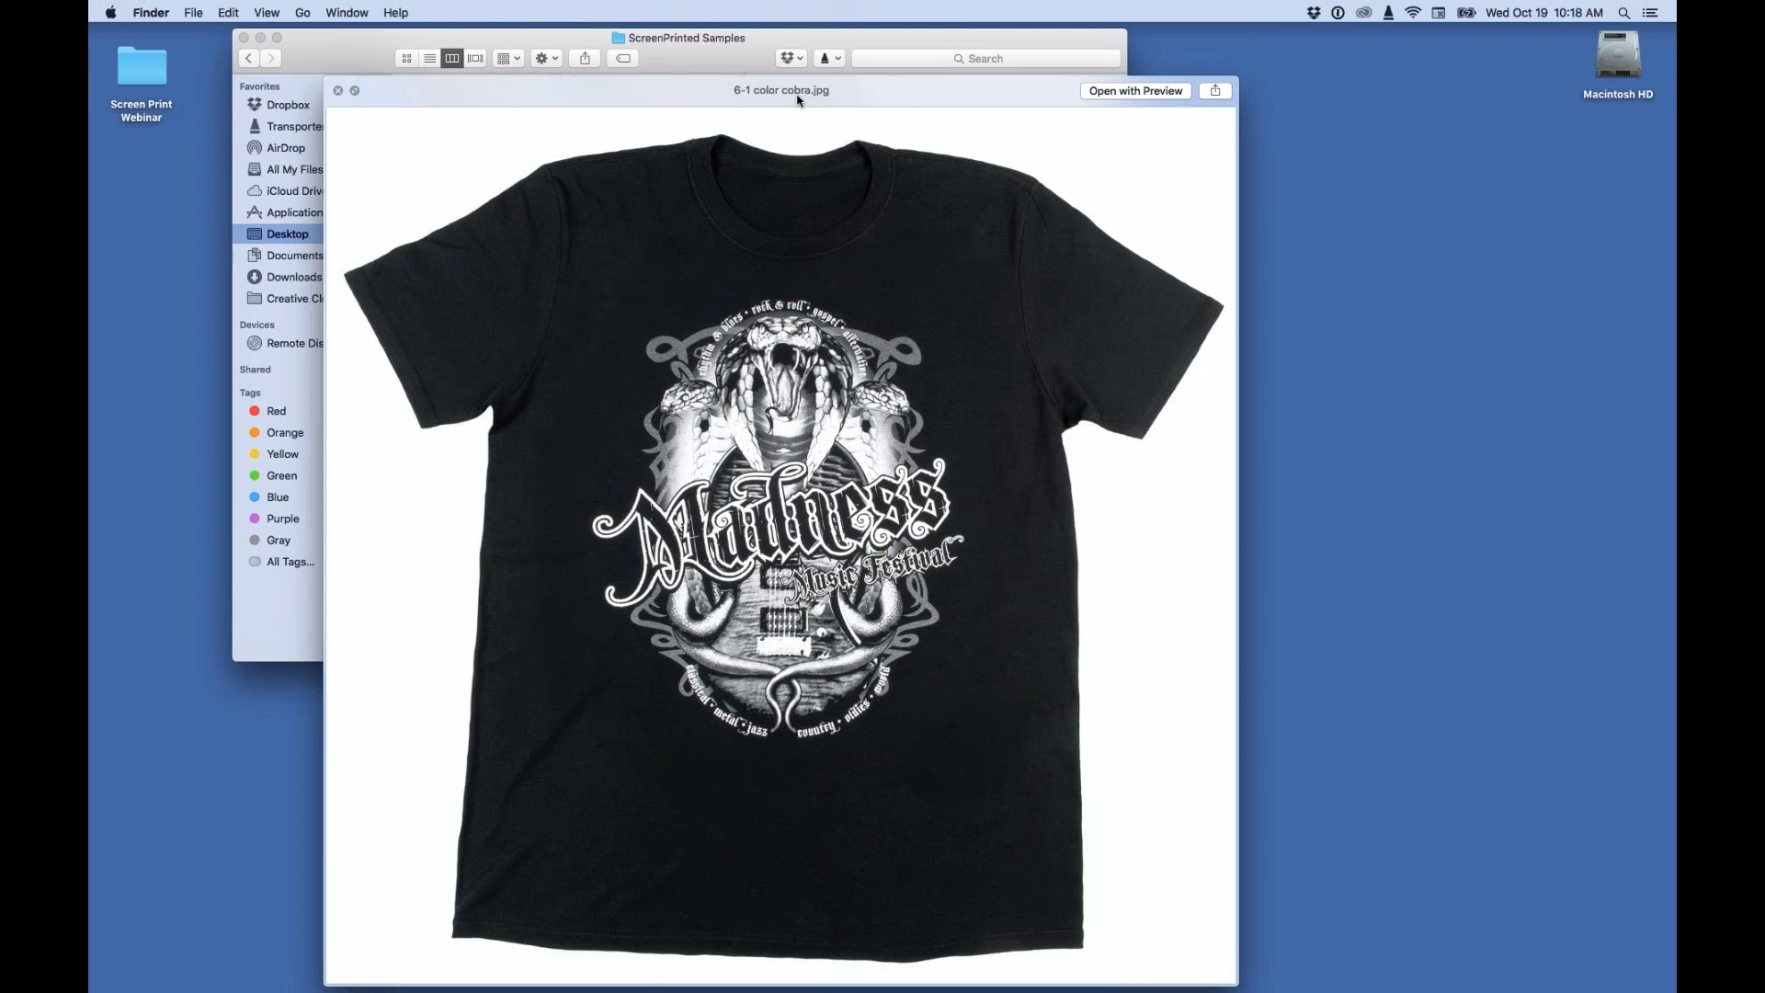
Close the shirt preview, switch to Illustrator, and create a new document from T-Shirt Template.ait, fitting its artboard to the window.
{"action": "key", "text": "space"}
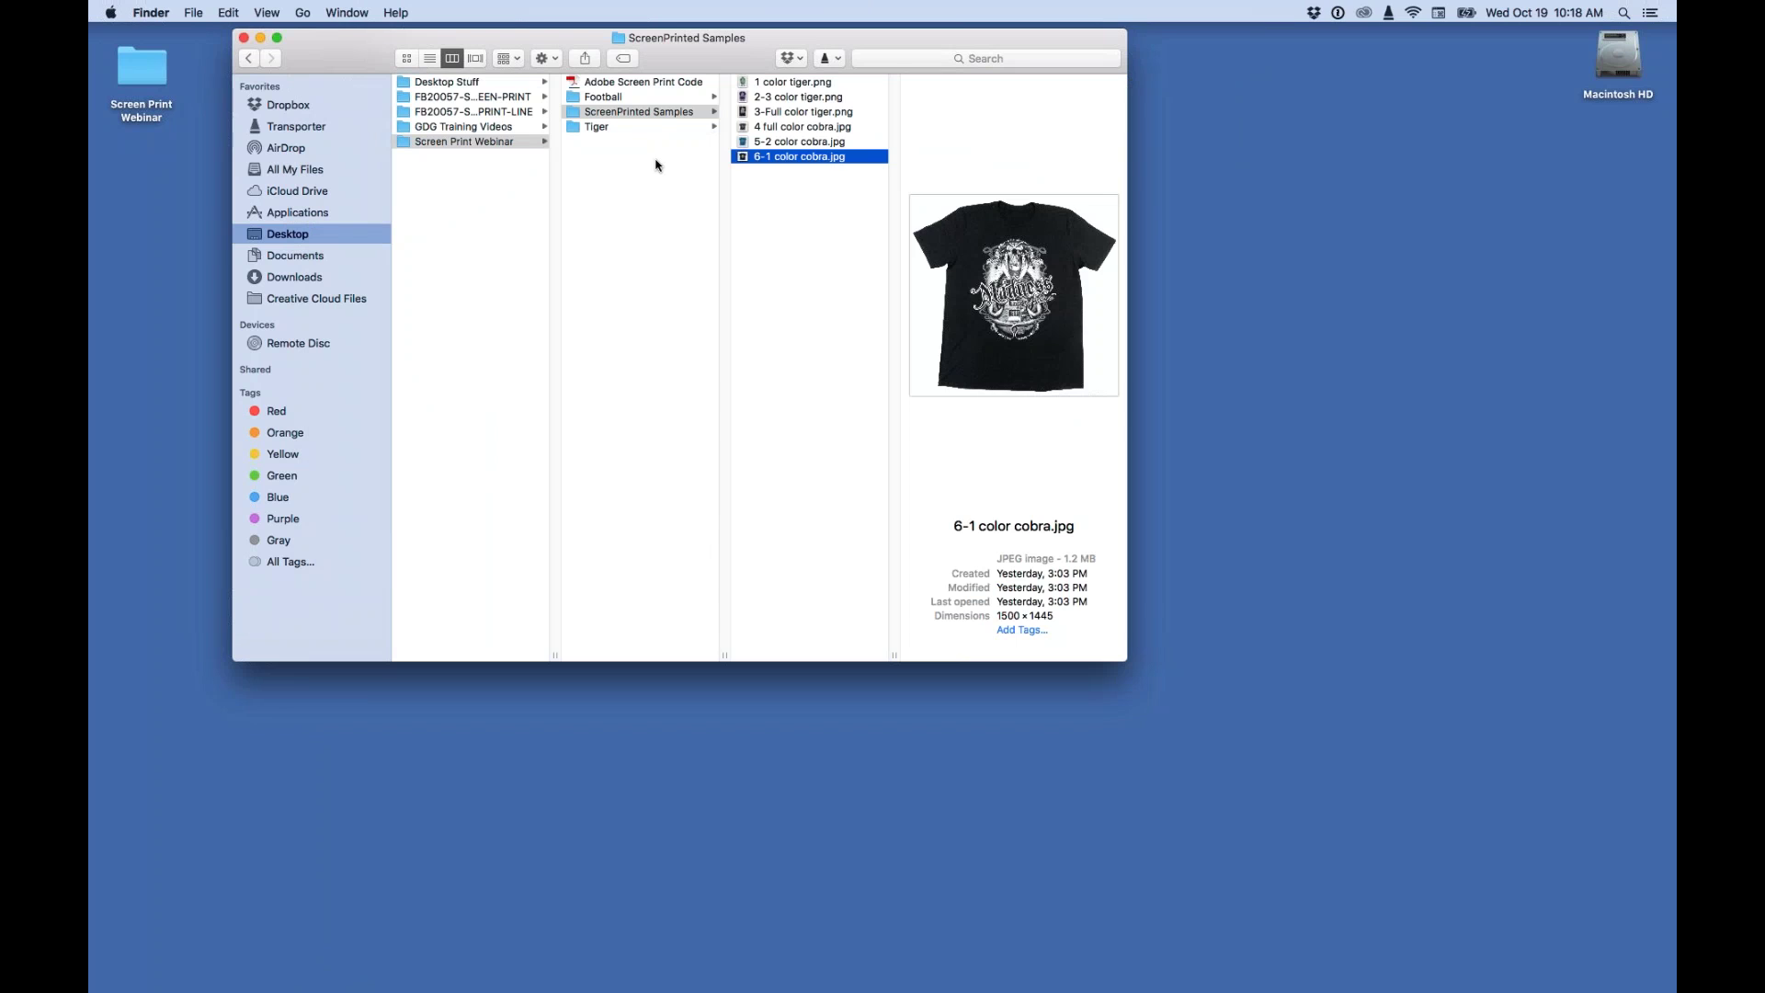
{"action": "mouse_move", "coordinate": [971, 974]}
{"action": "left_click", "coordinate": [874, 968]}
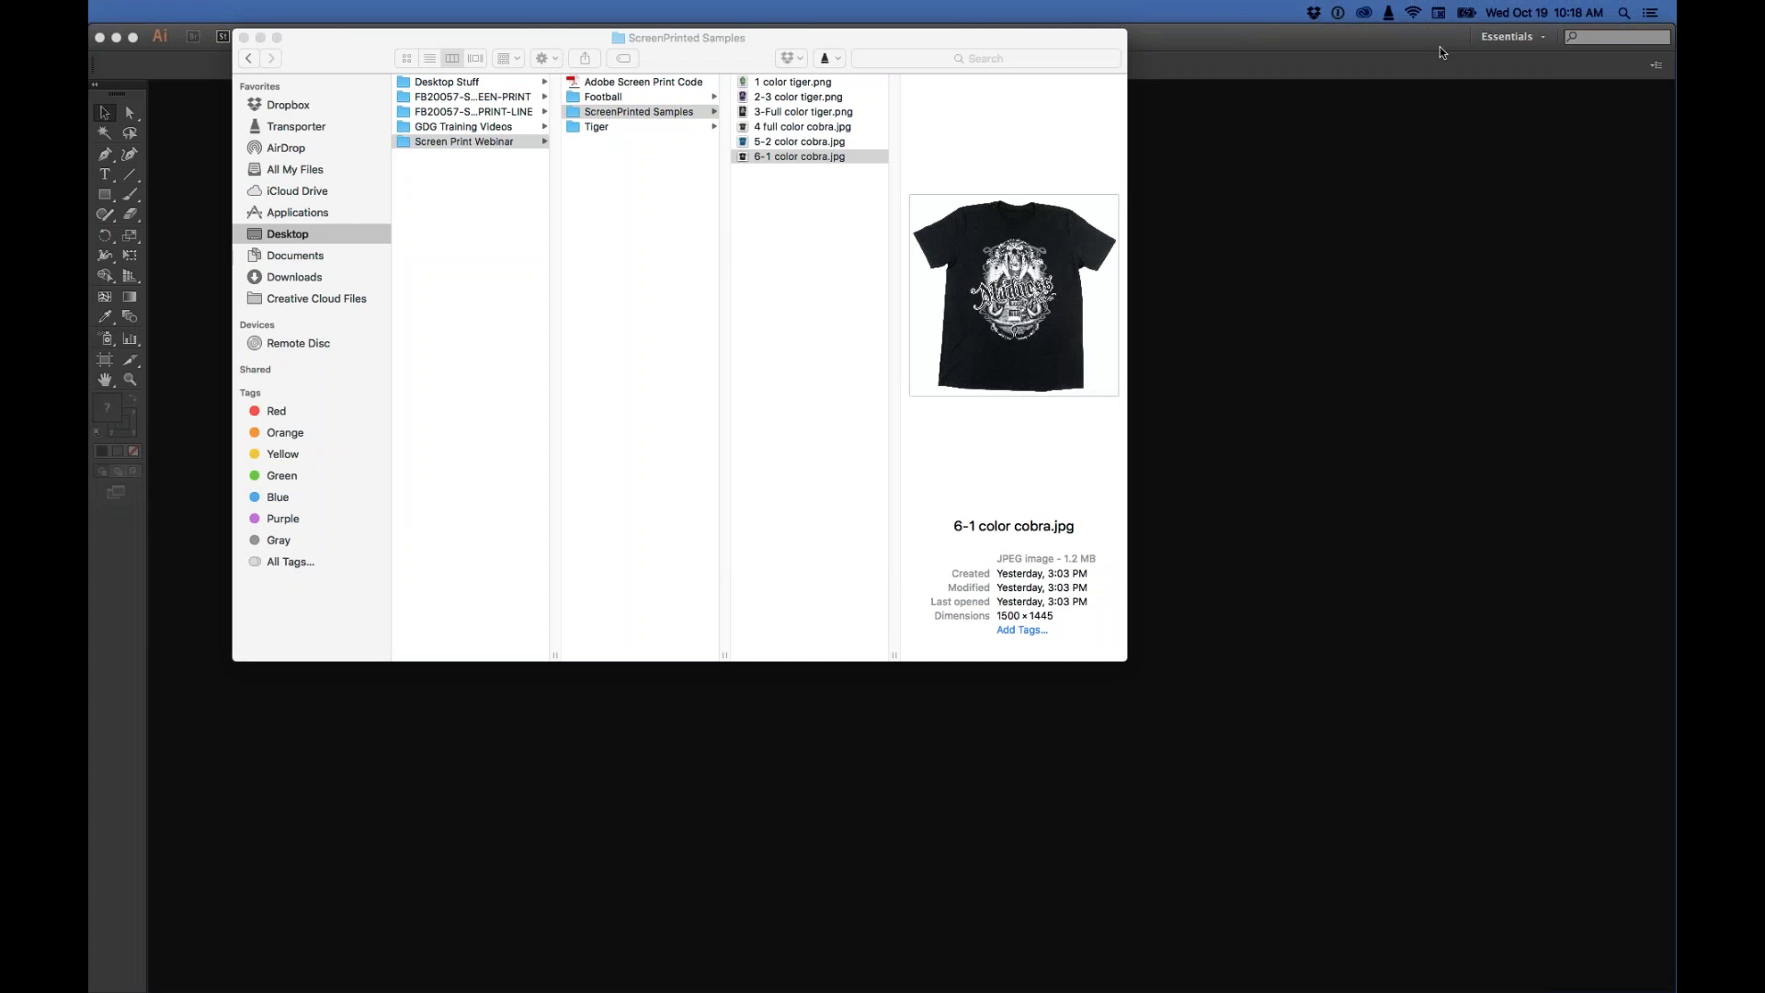
{"action": "left_click", "coordinate": [182, 103]}
{"action": "left_click", "coordinate": [235, 12]}
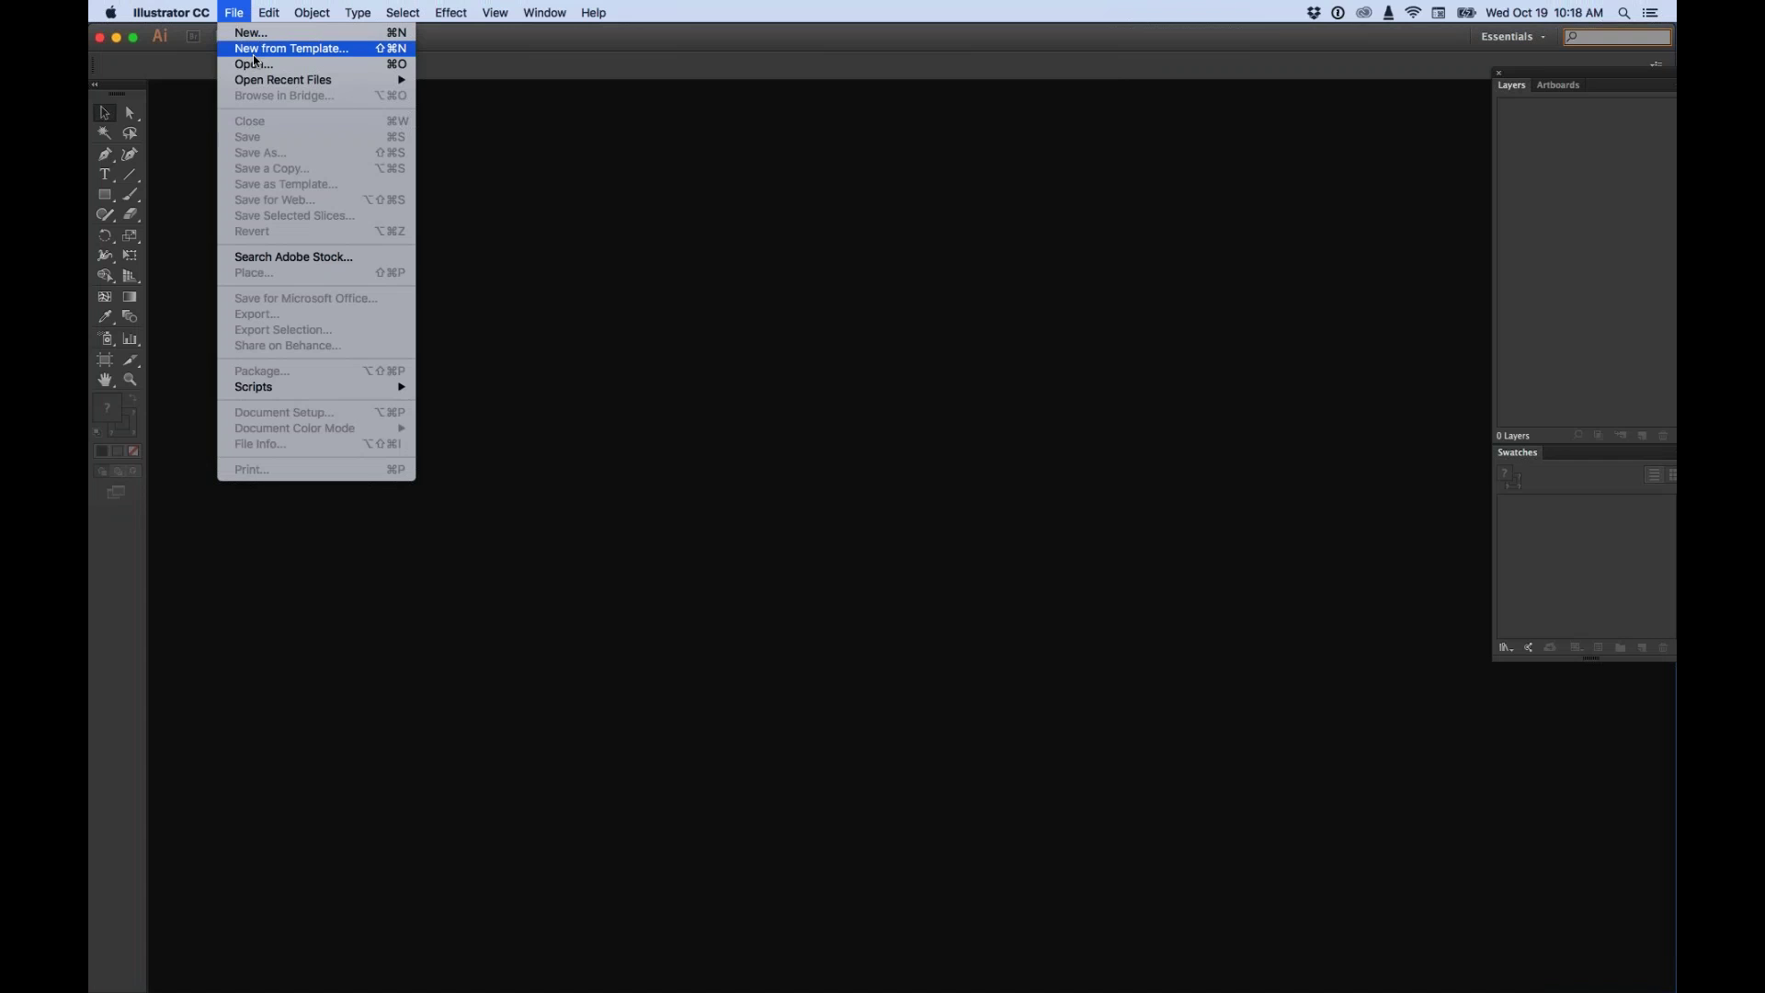
{"action": "left_click", "coordinate": [288, 51]}
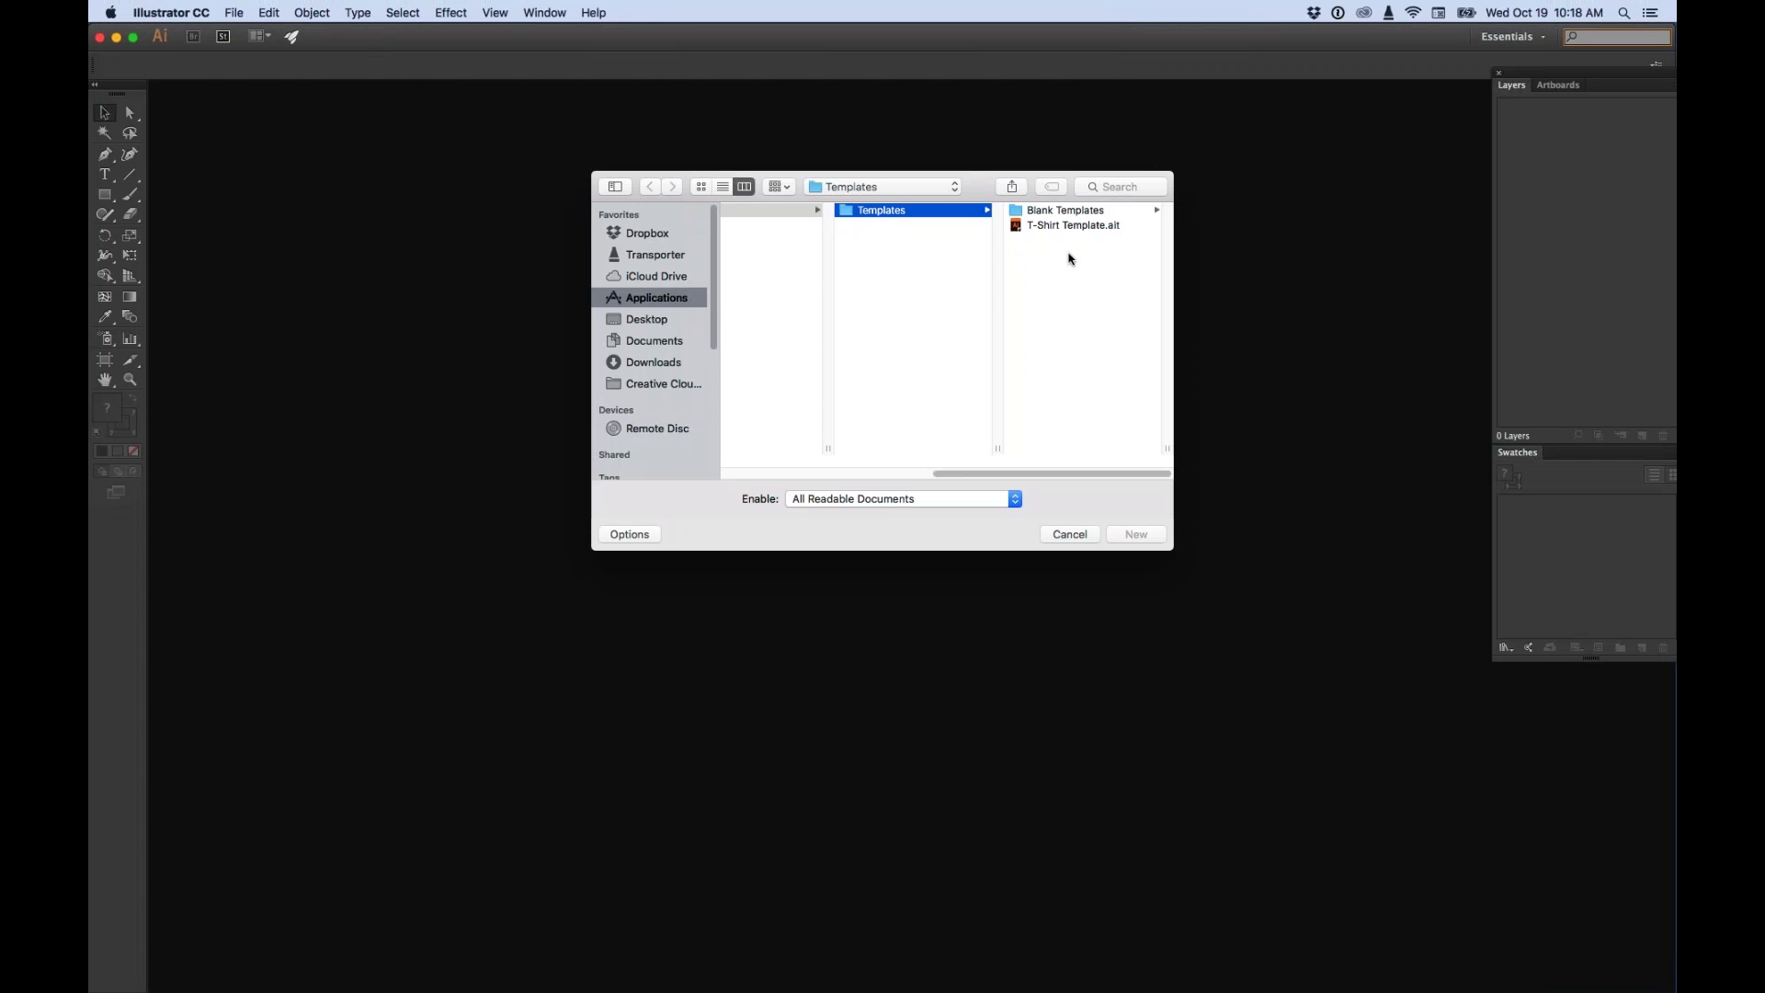
{"action": "left_click", "coordinate": [1044, 228]}
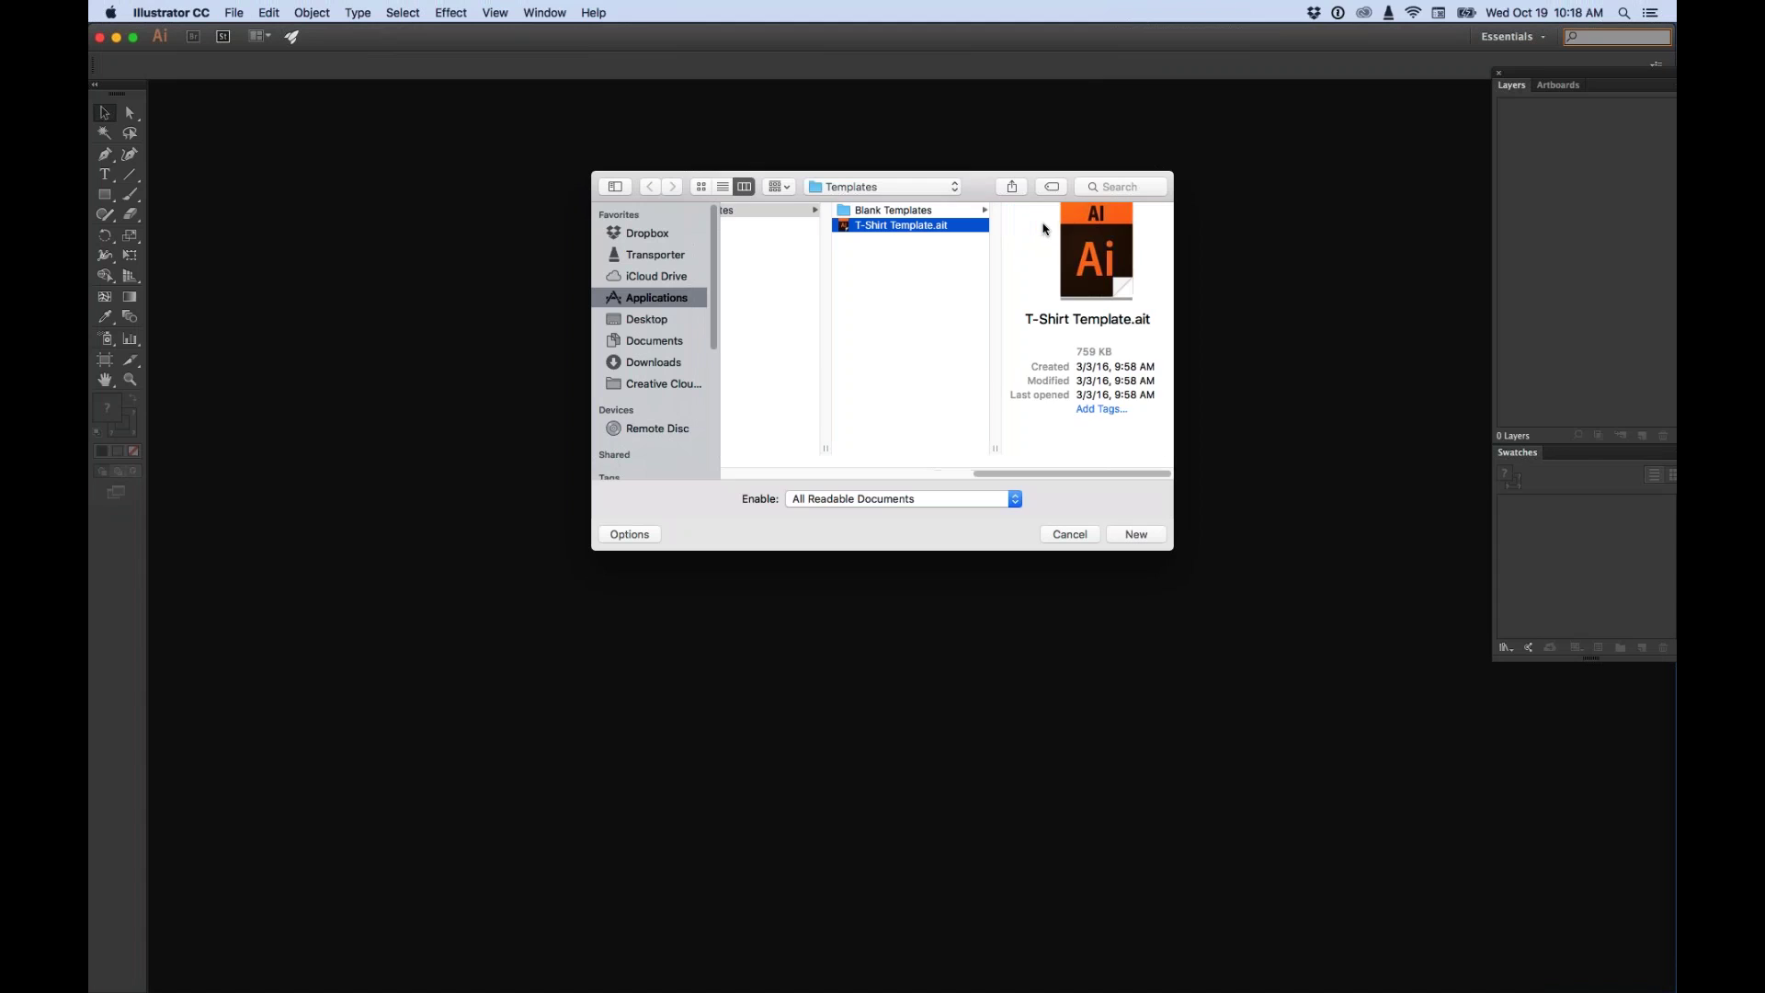
{"action": "key", "text": "Return"}
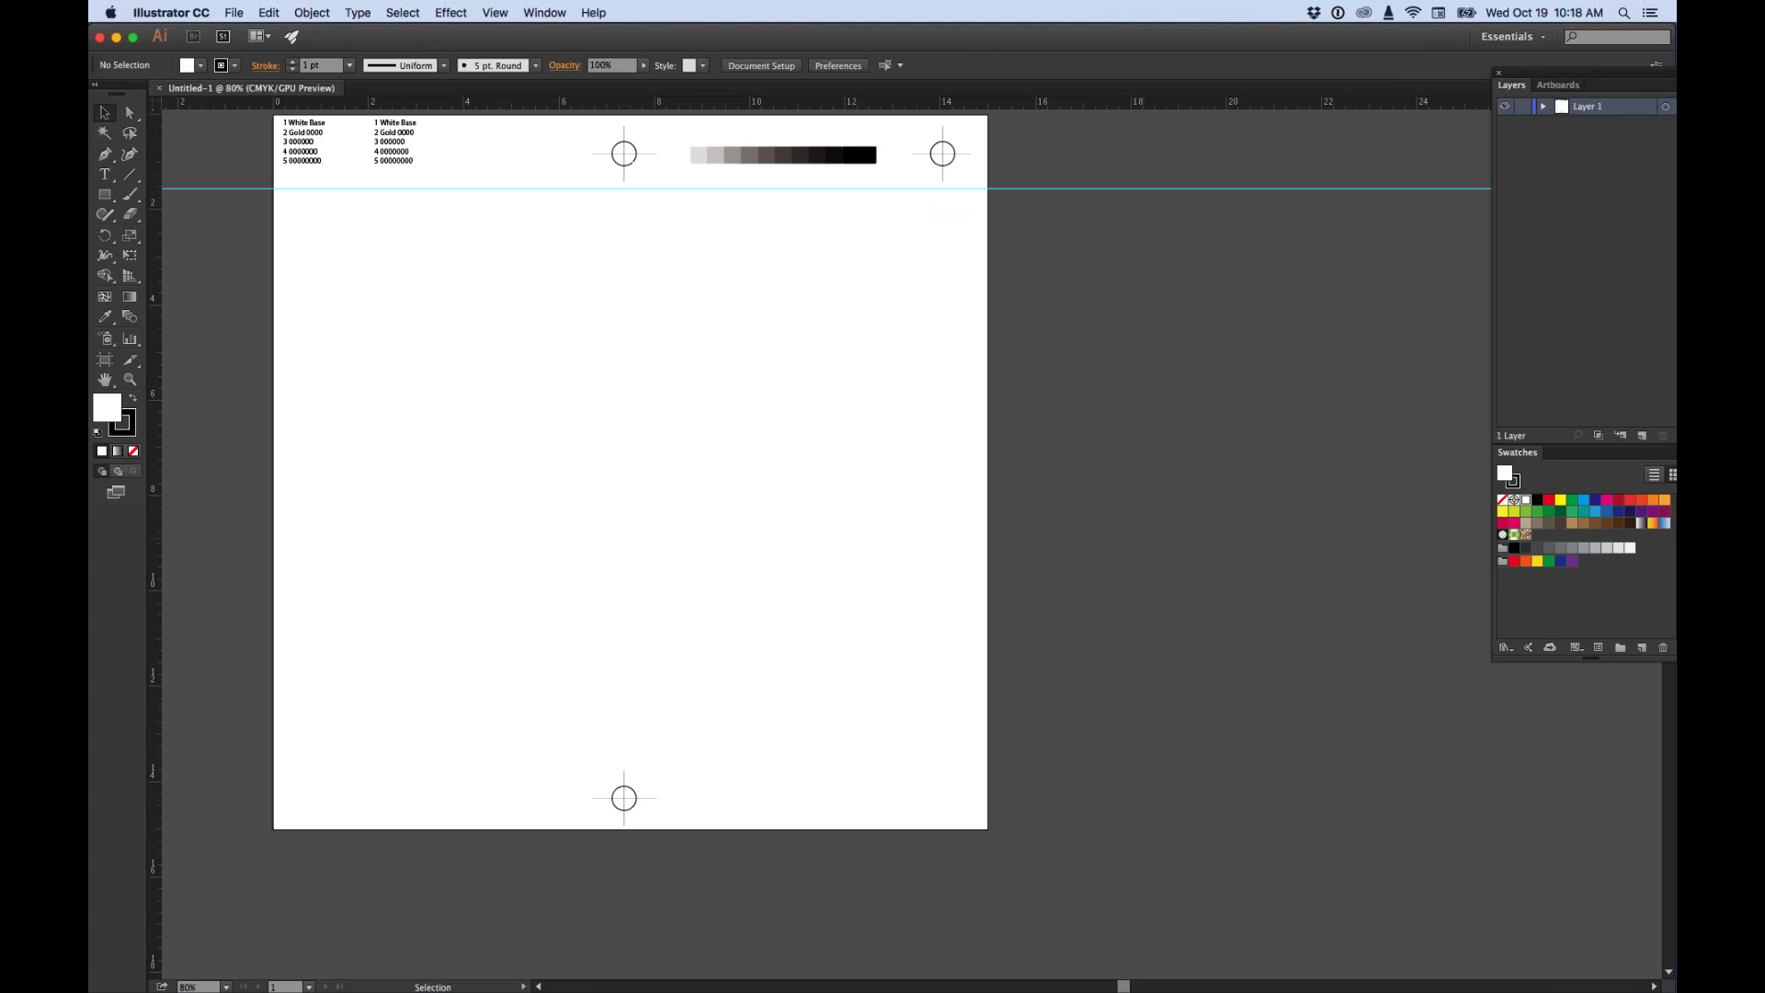
{"action": "key", "text": "super+0"}
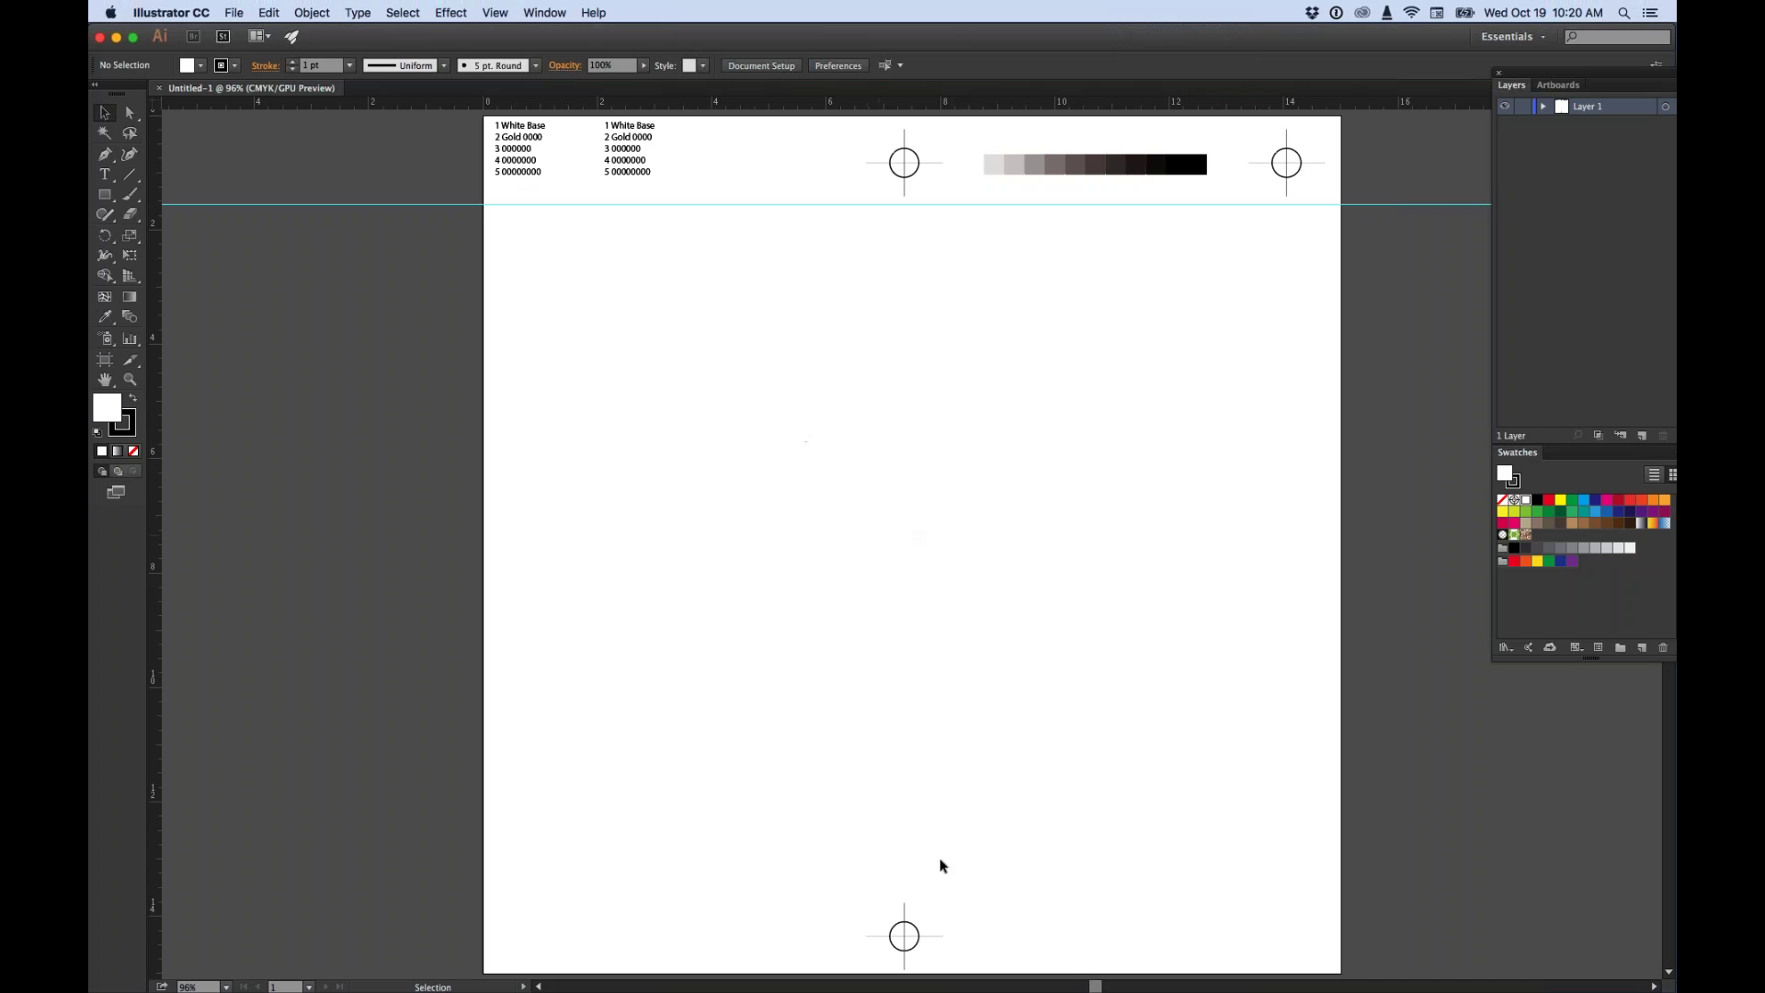
Isolate the bottom registration mark, try moving it straight up to the artboard's middle, and undo the move.
{"action": "double_click", "coordinate": [906, 934]}
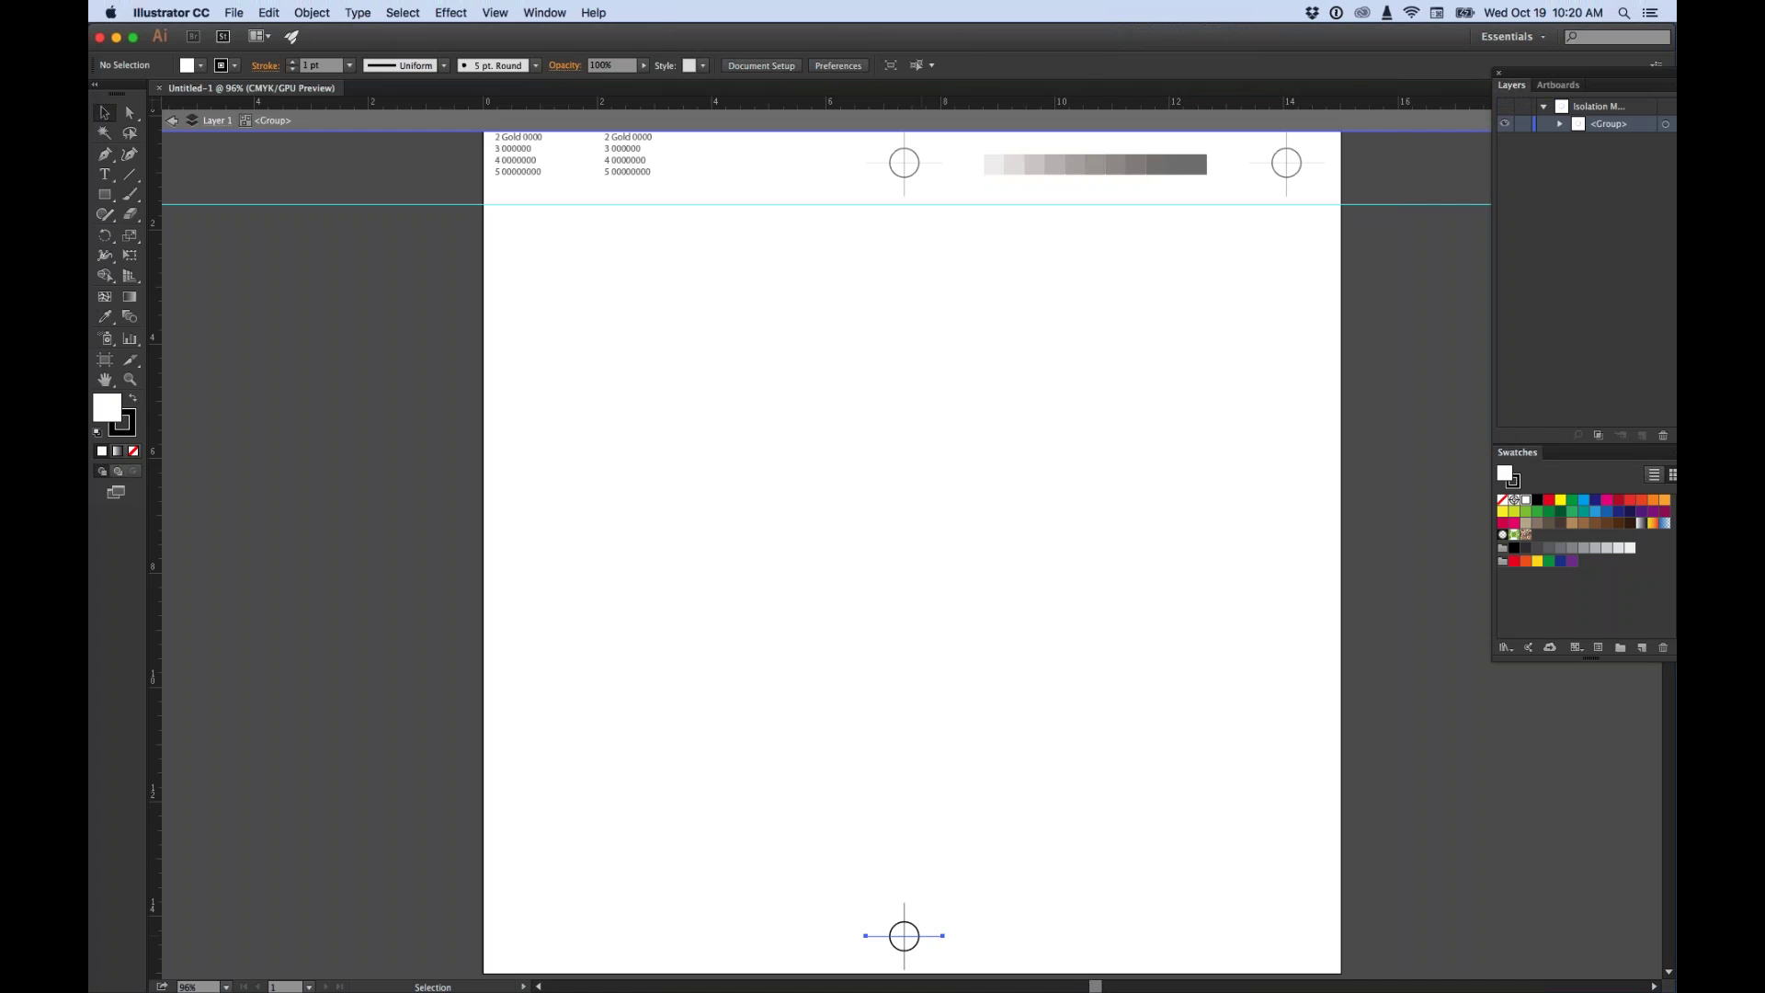
{"action": "left_click", "coordinate": [890, 936]}
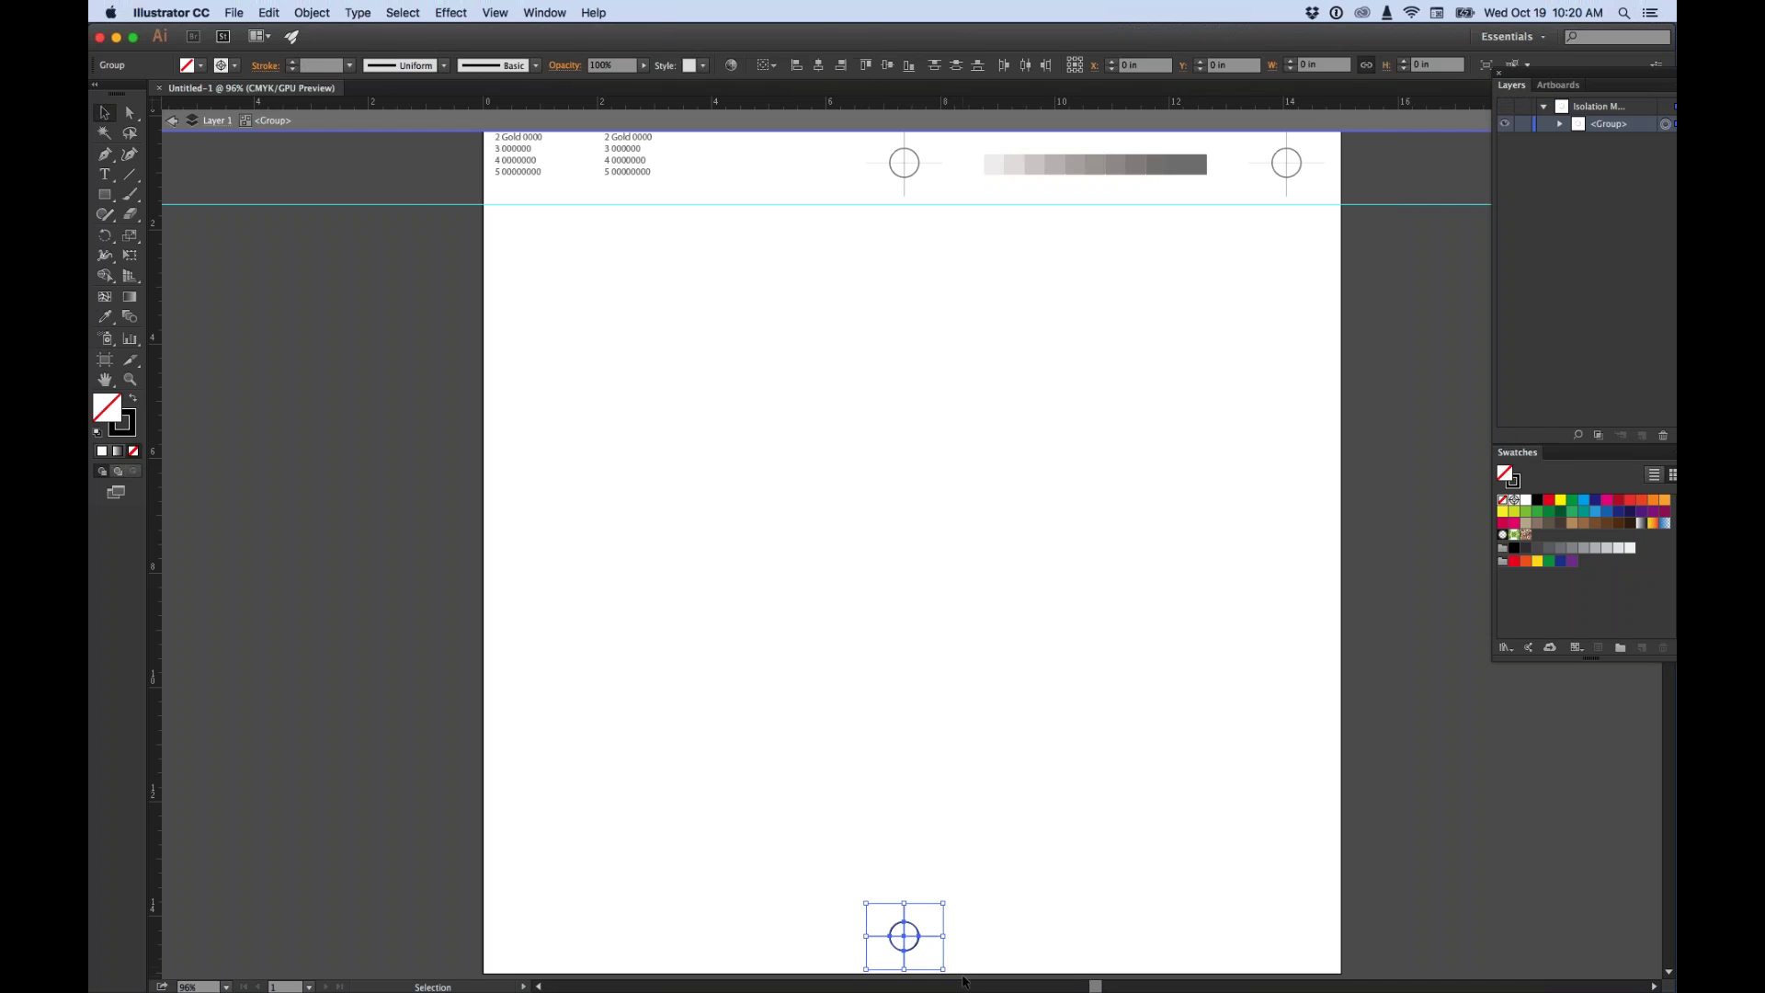
{"action": "left_click", "coordinate": [333, 12]}
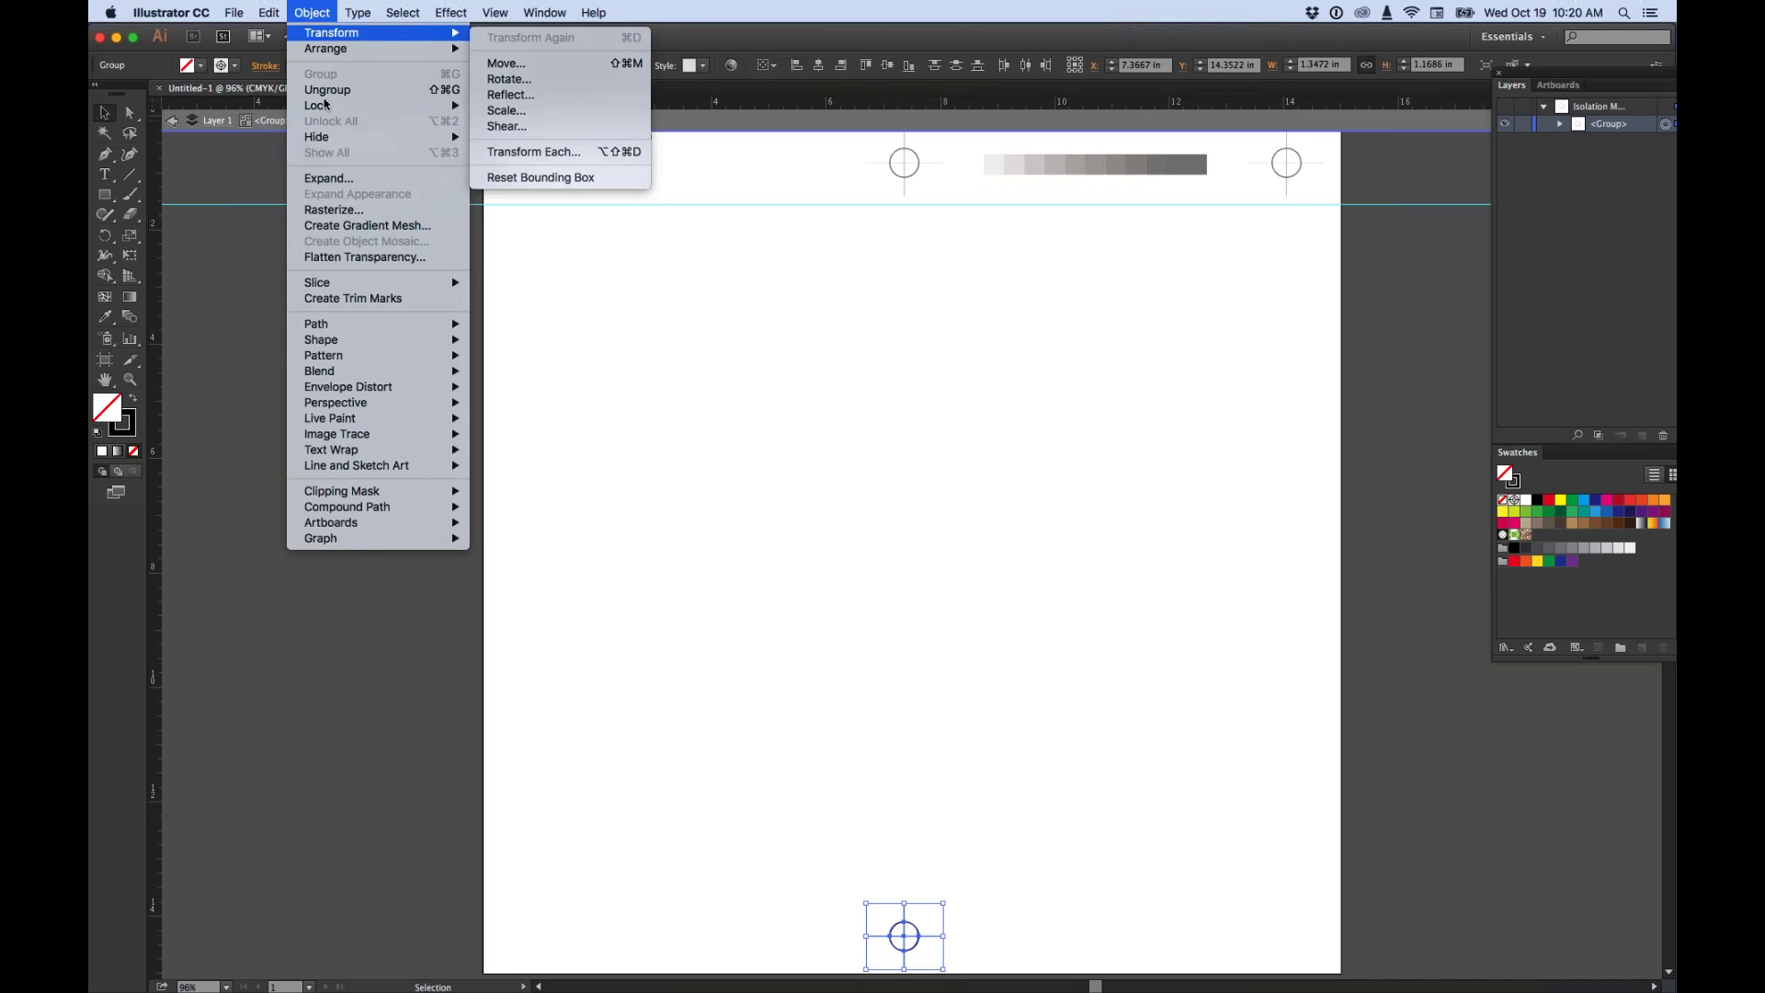
{"action": "left_click", "coordinate": [690, 404]}
{"action": "left_click_drag", "start_coordinate": [804, 859], "coordinate": [1028, 984]}
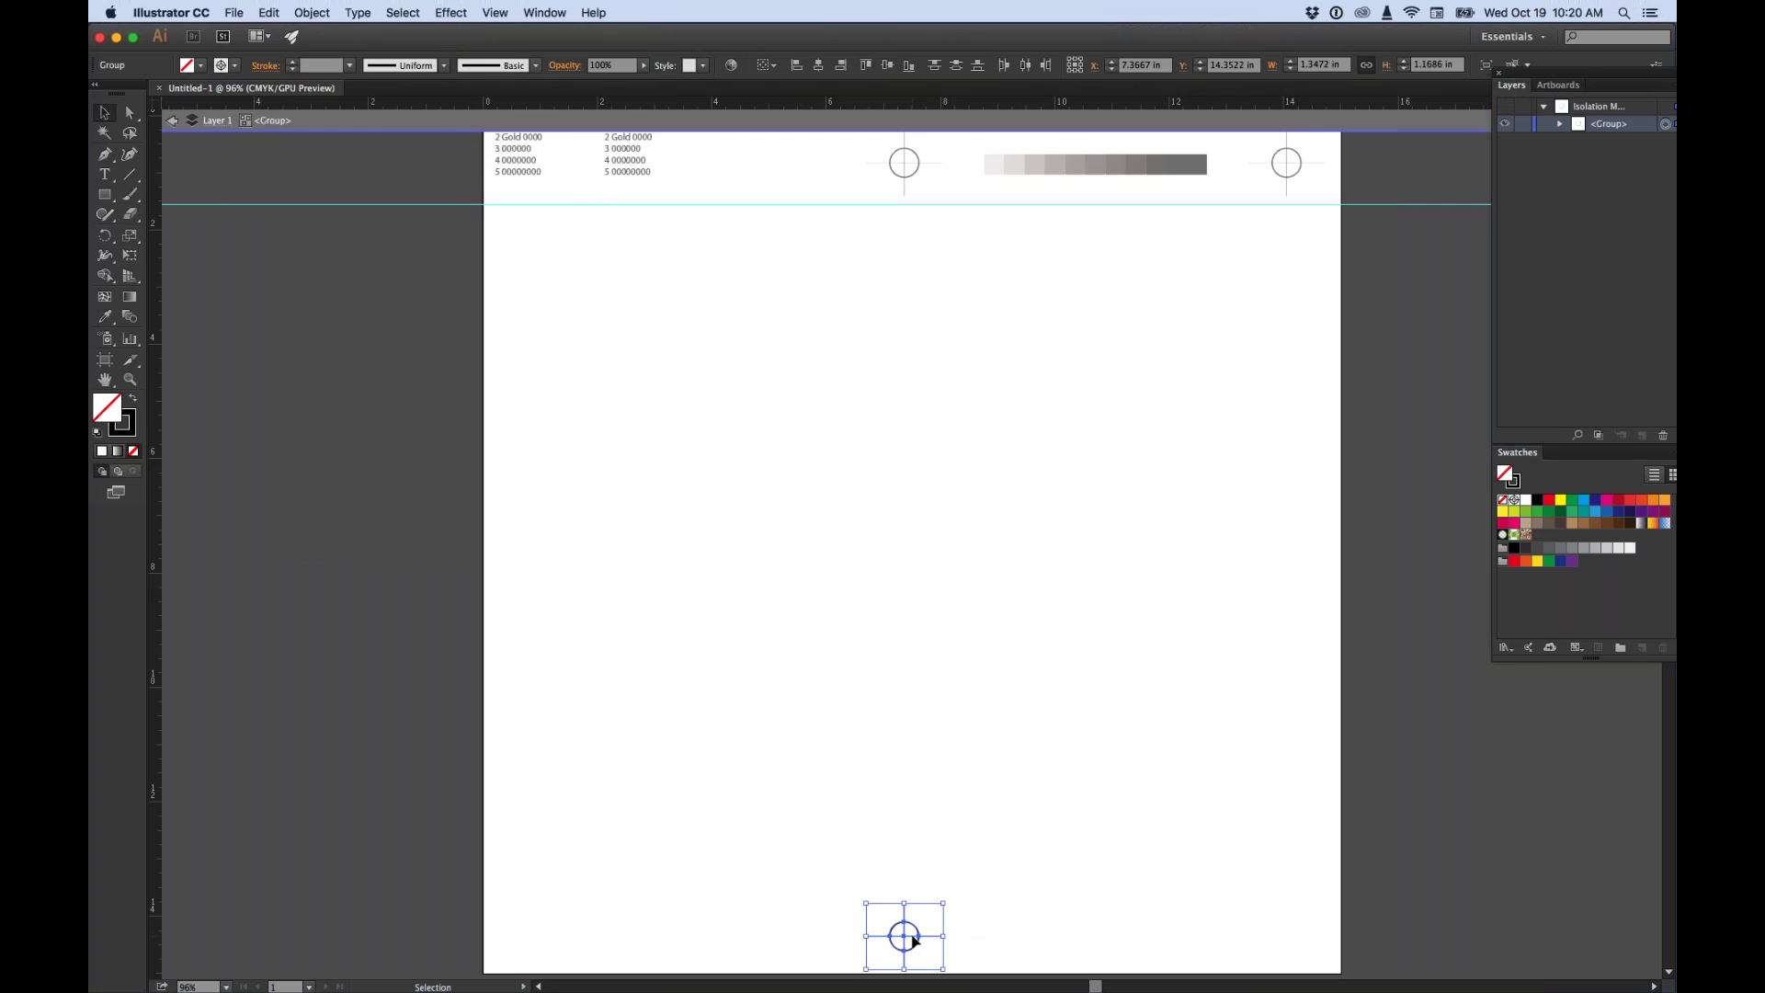
{"action": "left_click_drag", "start_coordinate": [915, 940], "coordinate": [913, 587]}
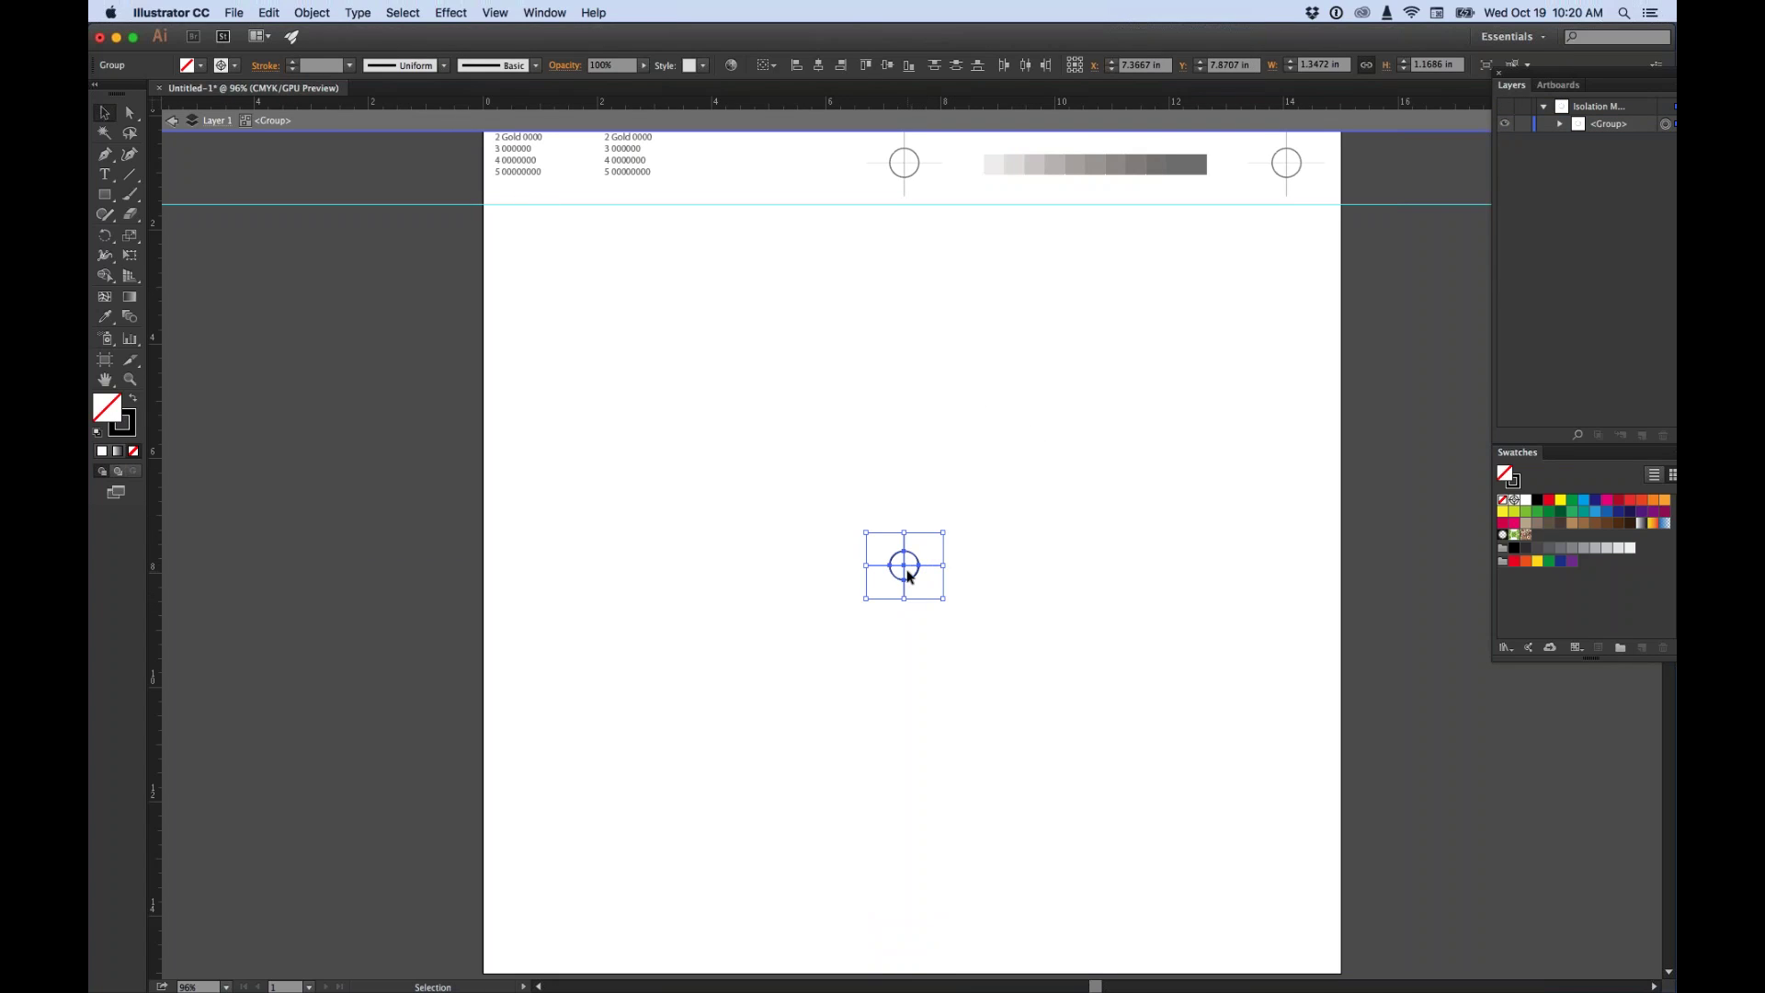
{"action": "key", "text": "super+z"}
{"action": "left_click", "coordinate": [990, 492]}
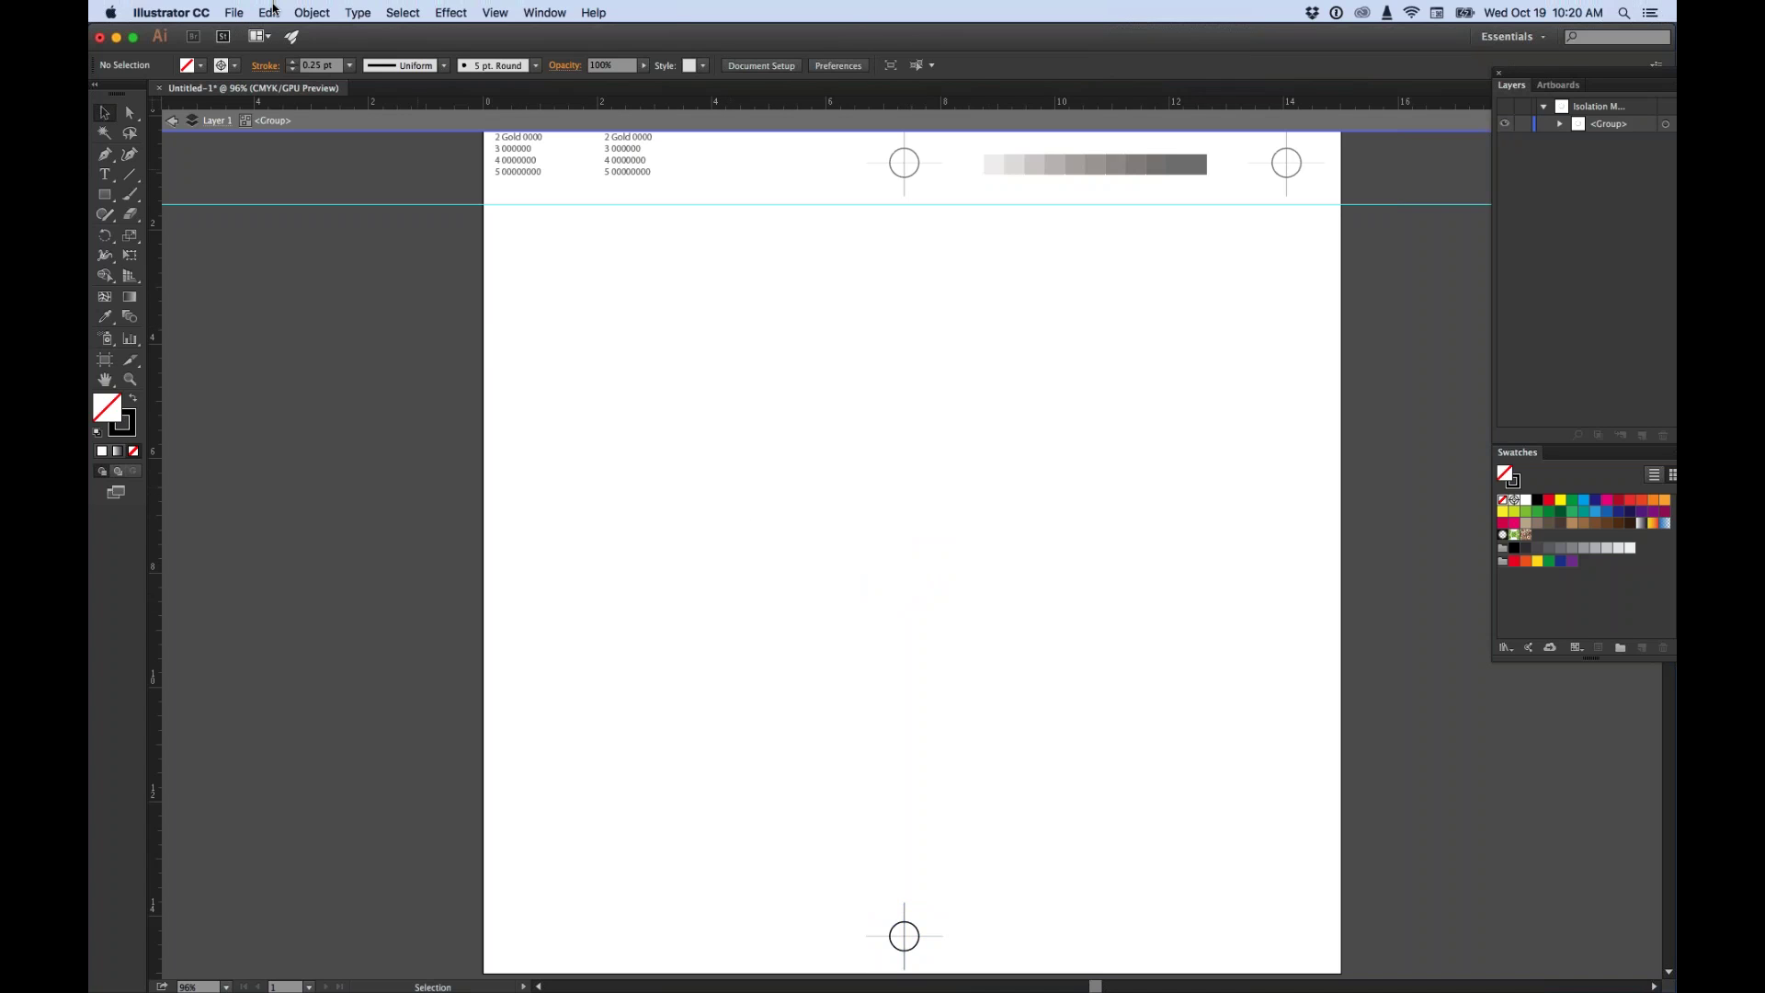
Open FB20057-SCREEN-PRINT-LINE.ai from the Football folder inside Screen Print Webinar on the Desktop.
{"action": "left_click", "coordinate": [236, 12]}
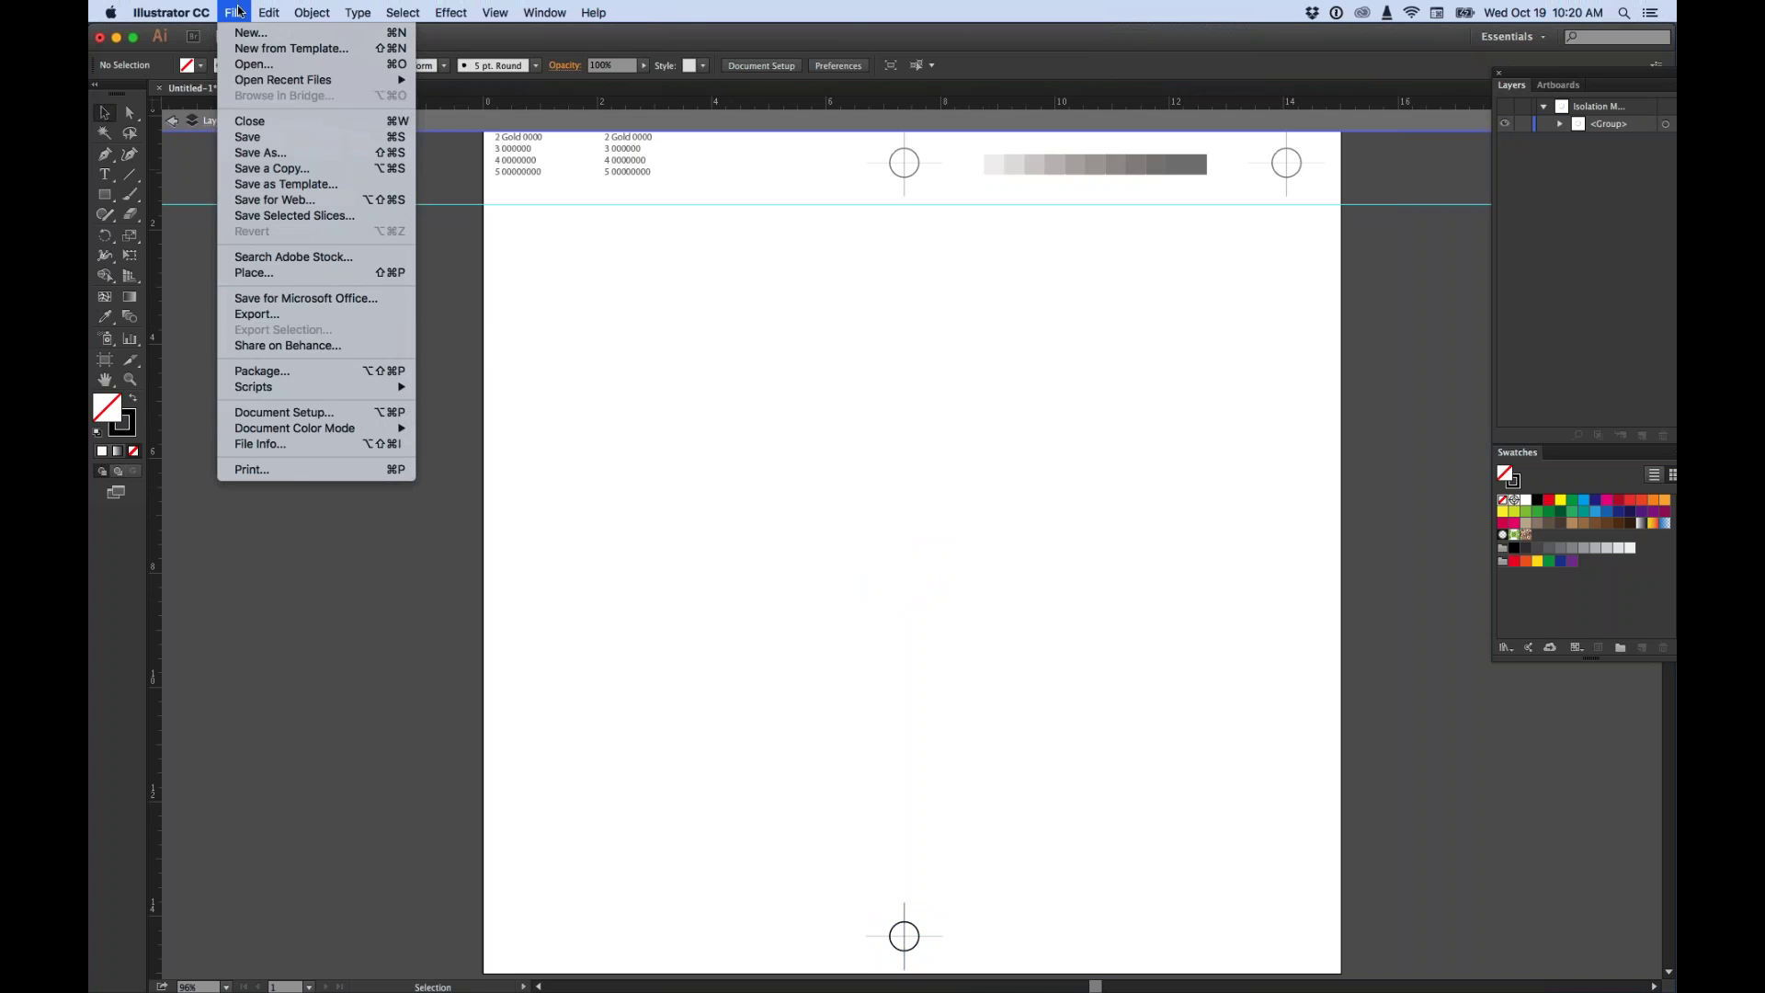
{"action": "left_click", "coordinate": [256, 63]}
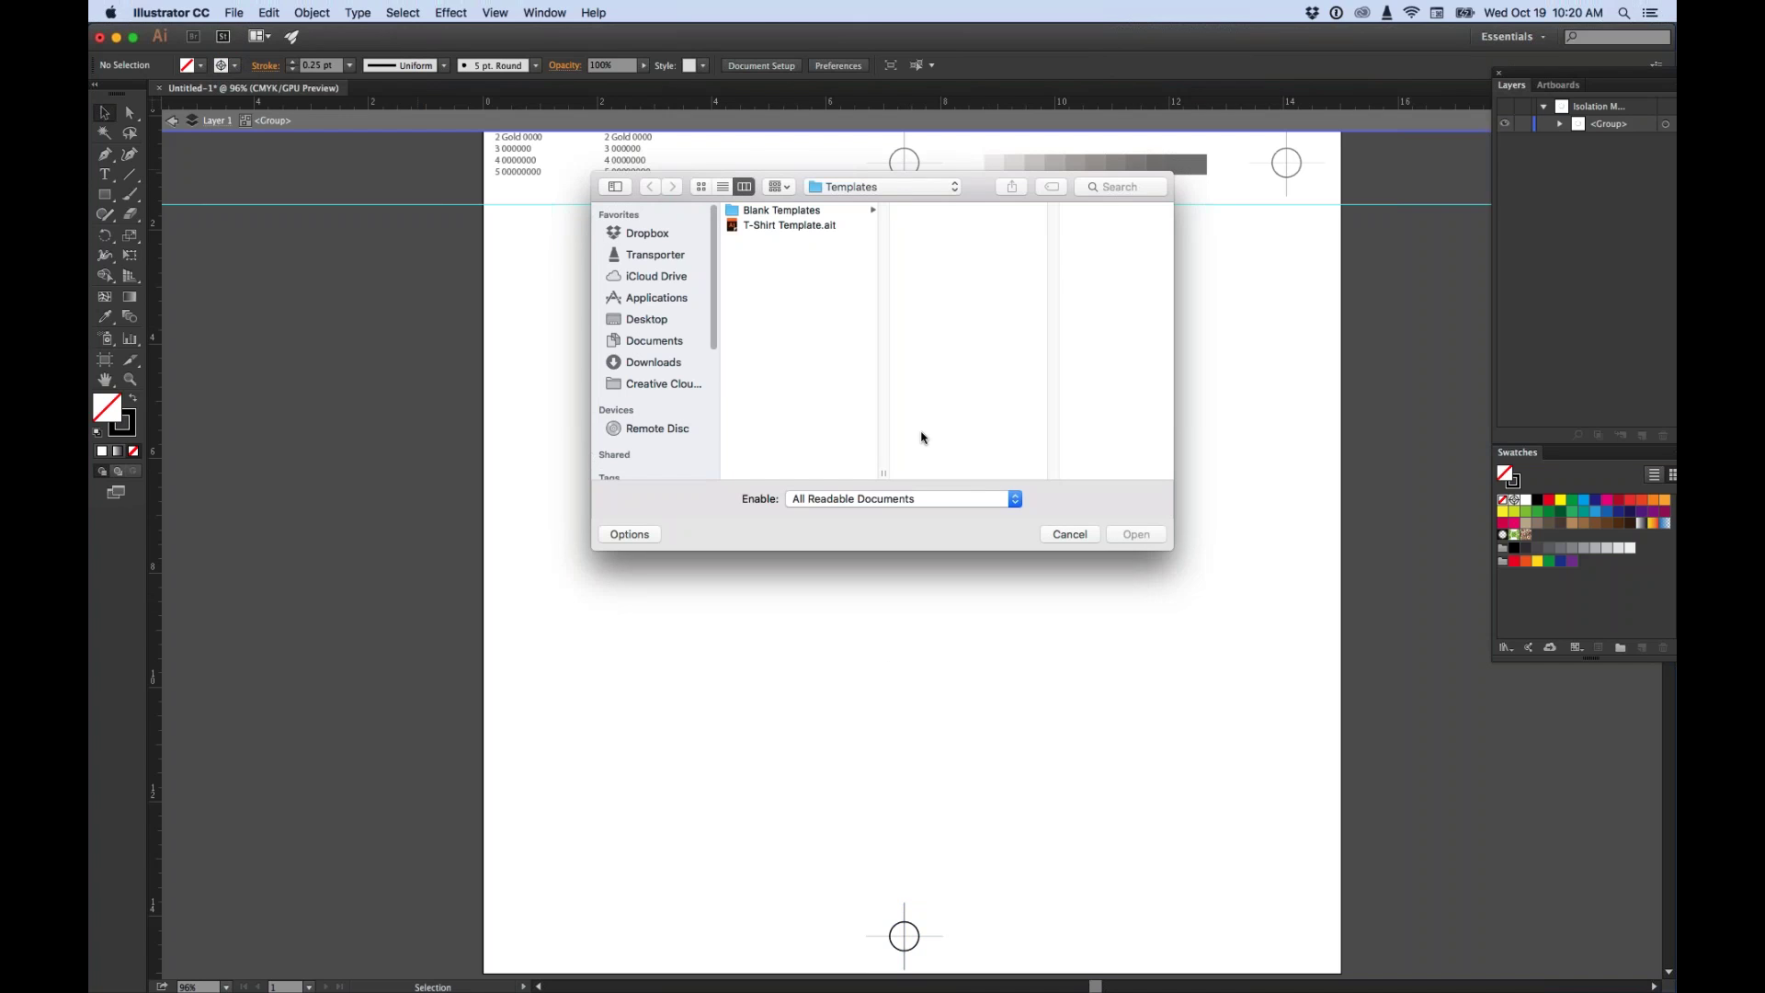
{"action": "left_click", "coordinate": [647, 319]}
{"action": "left_click", "coordinate": [789, 269]}
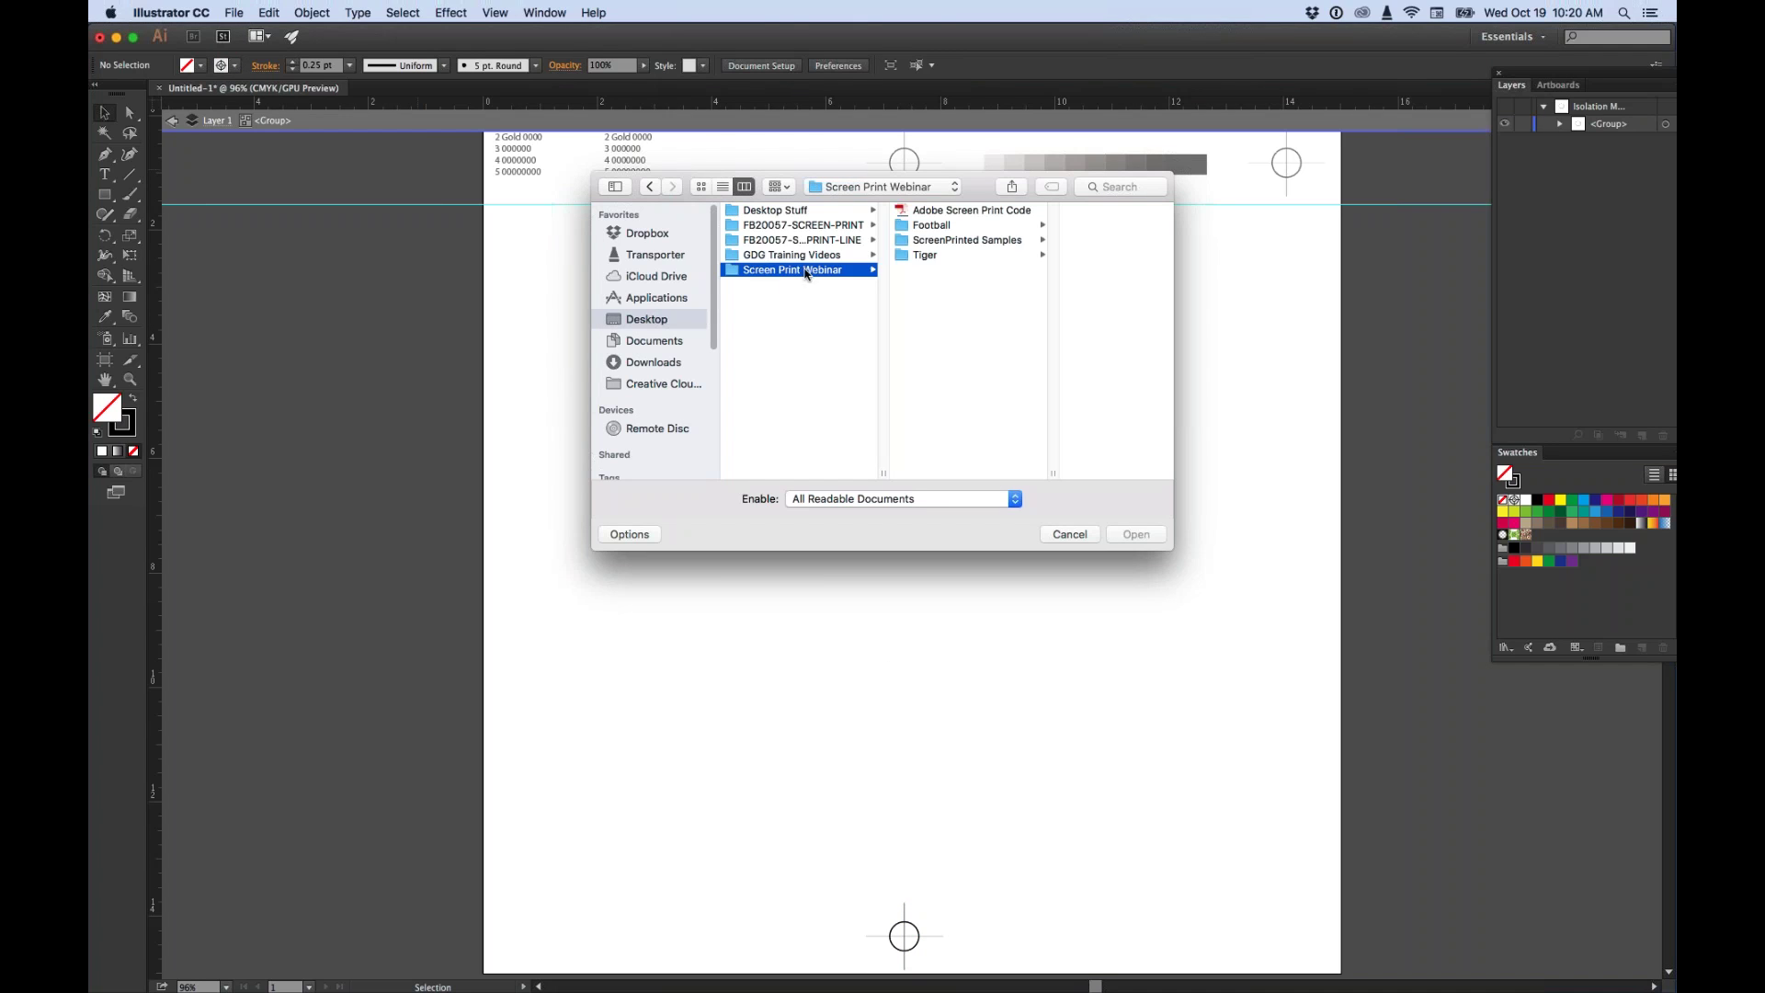
{"action": "left_click", "coordinate": [932, 229]}
{"action": "left_click", "coordinate": [1068, 226]}
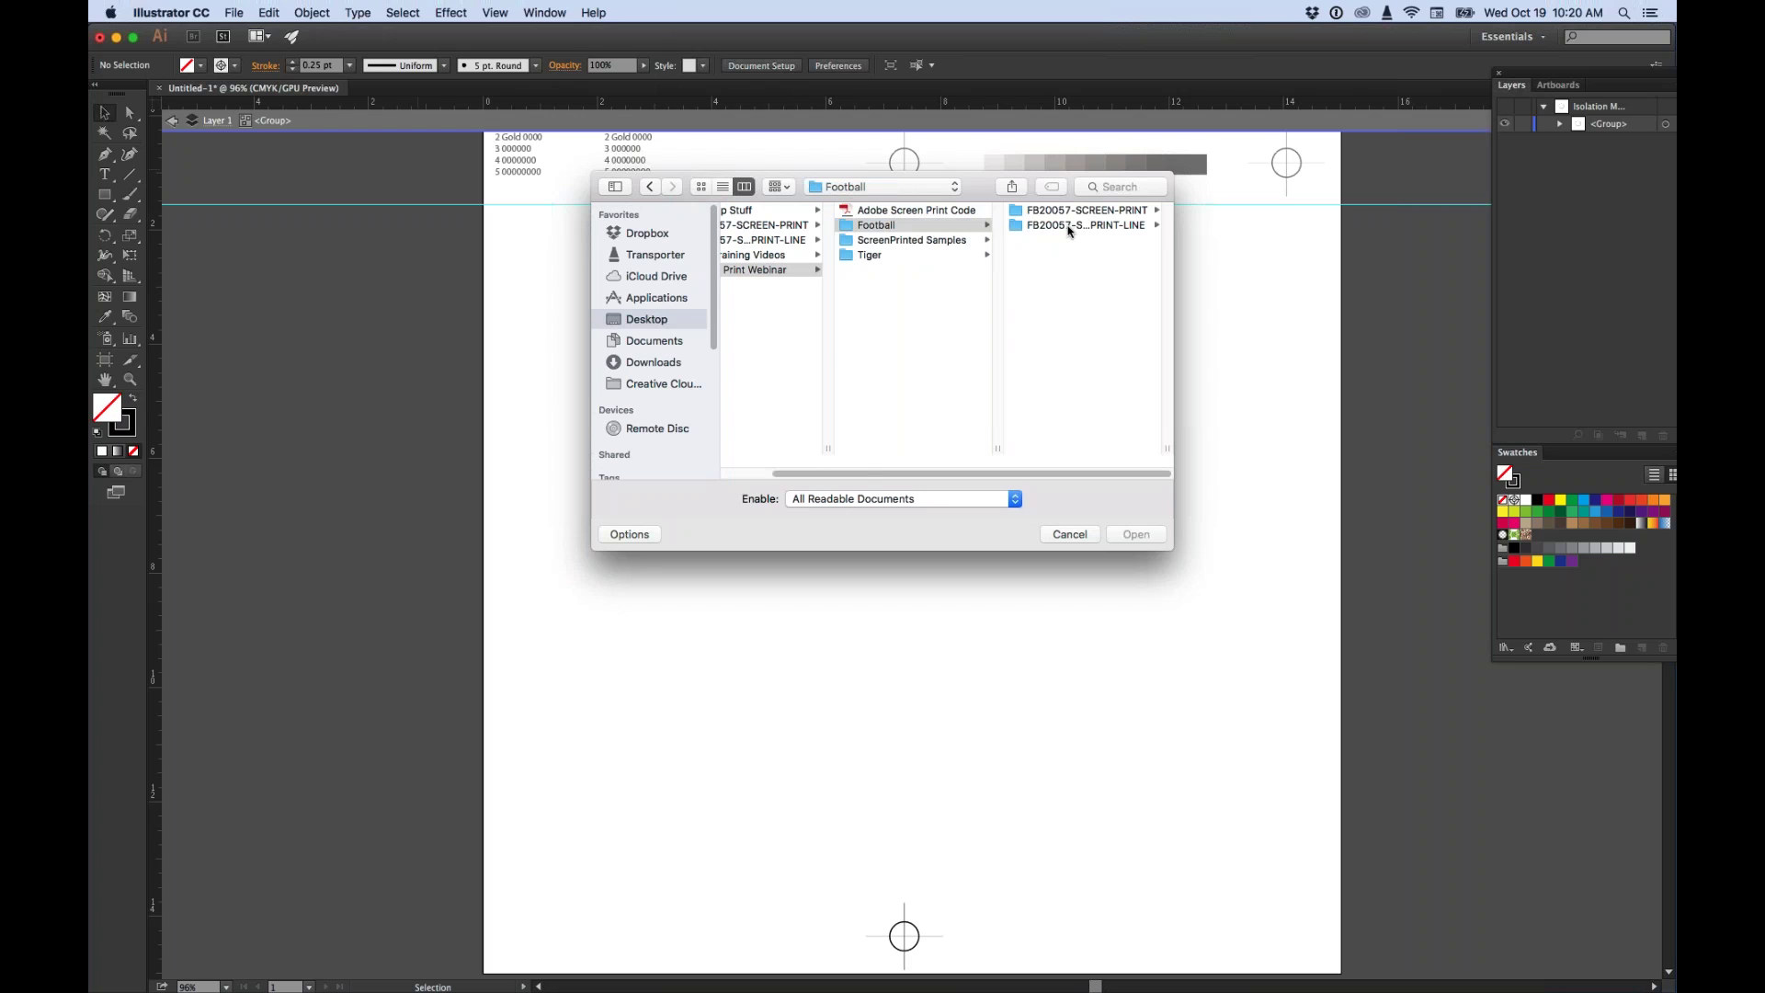
{"action": "left_click", "coordinate": [1071, 210]}
{"action": "left_click", "coordinate": [1151, 541]}
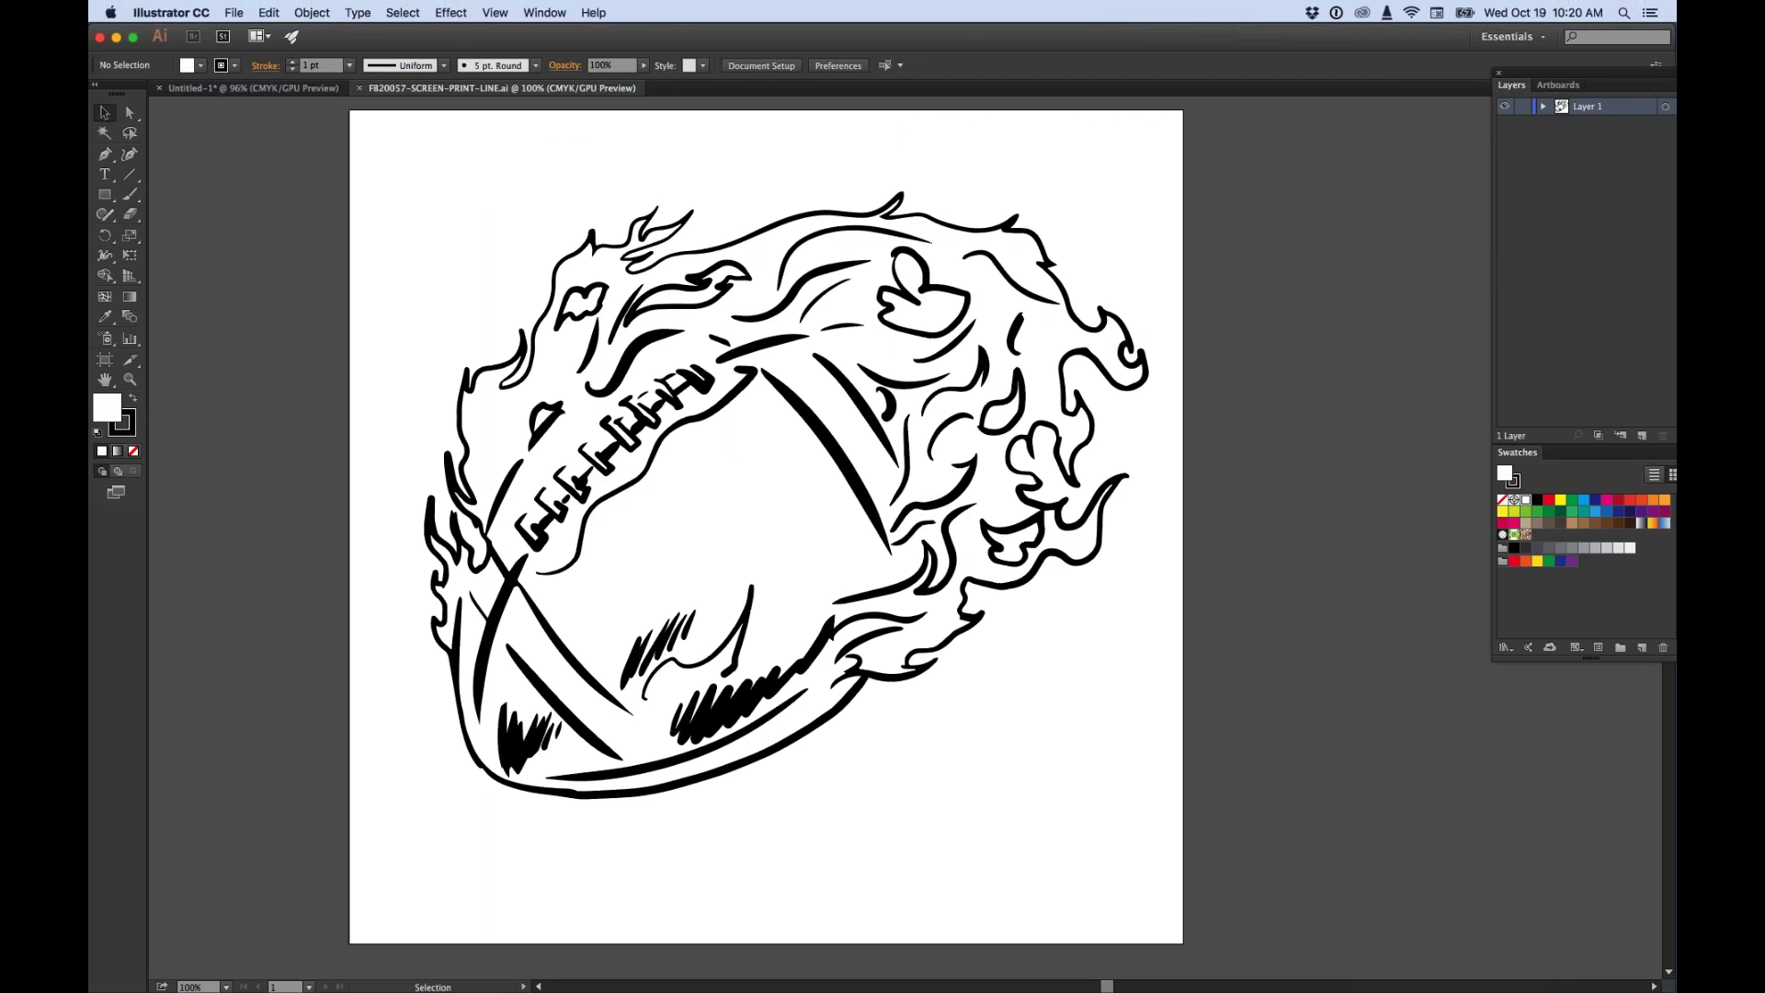
Inspect the football line art in Outline view and return to the normal preview.
{"action": "left_click", "coordinate": [495, 12]}
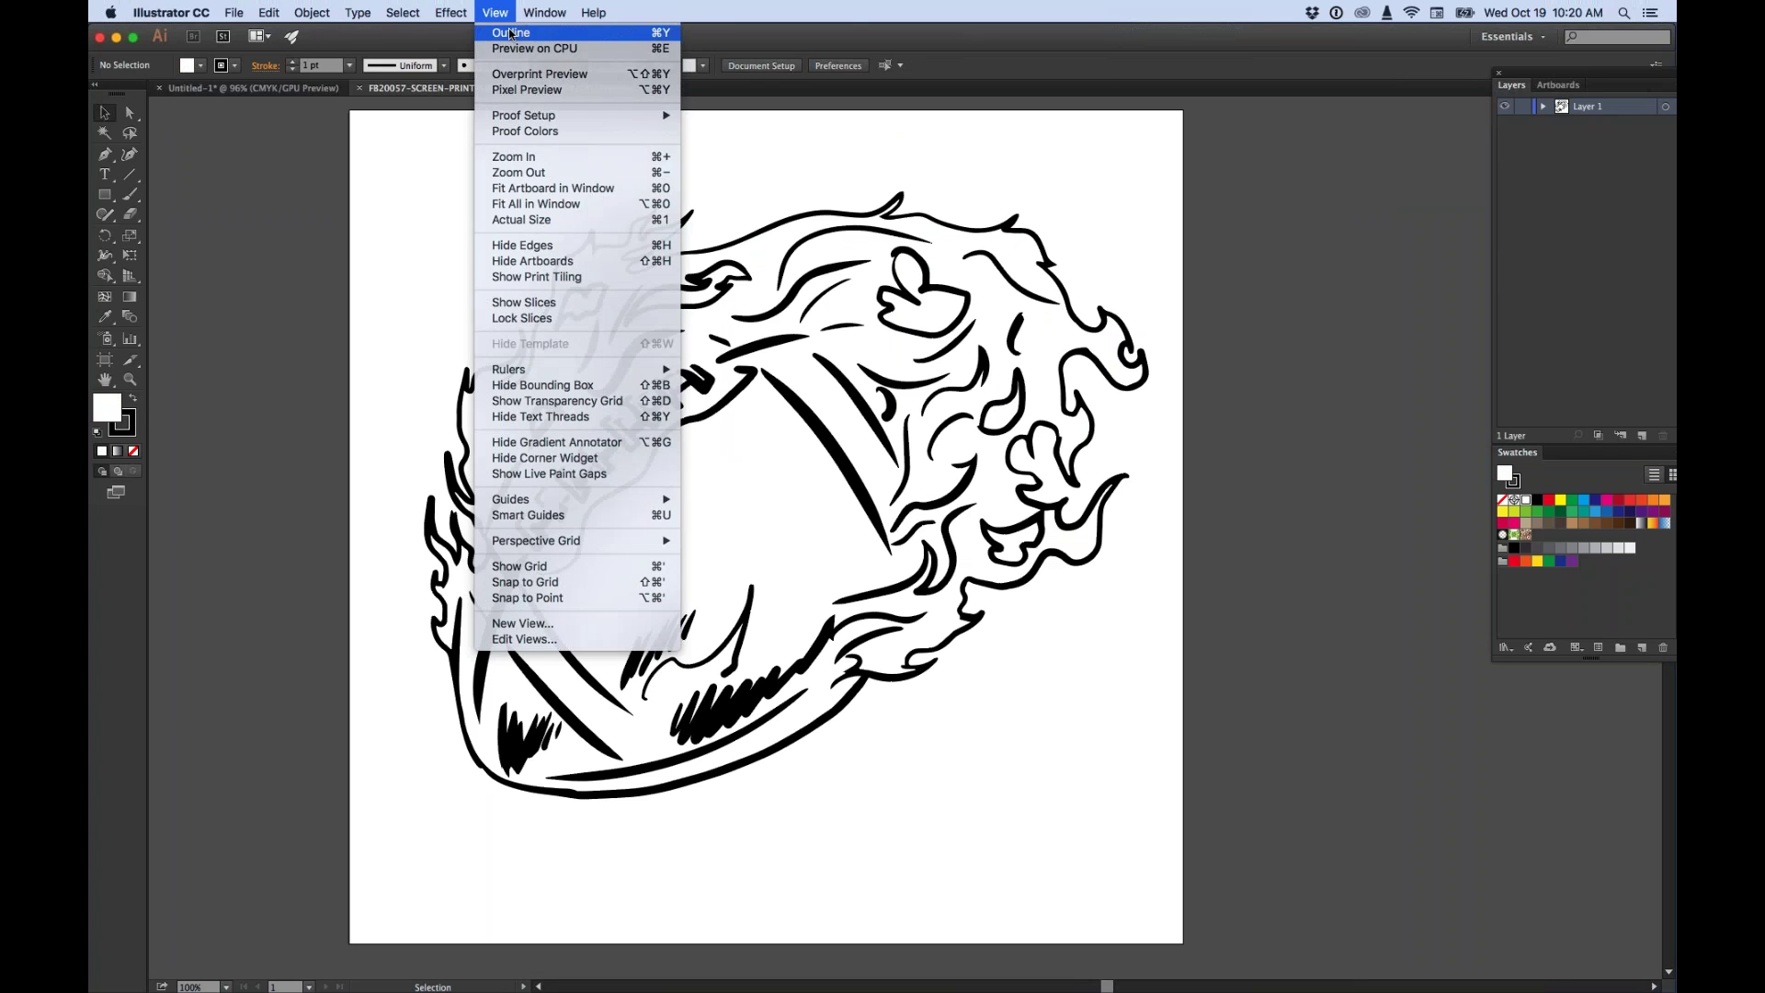
{"action": "left_click", "coordinate": [511, 34]}
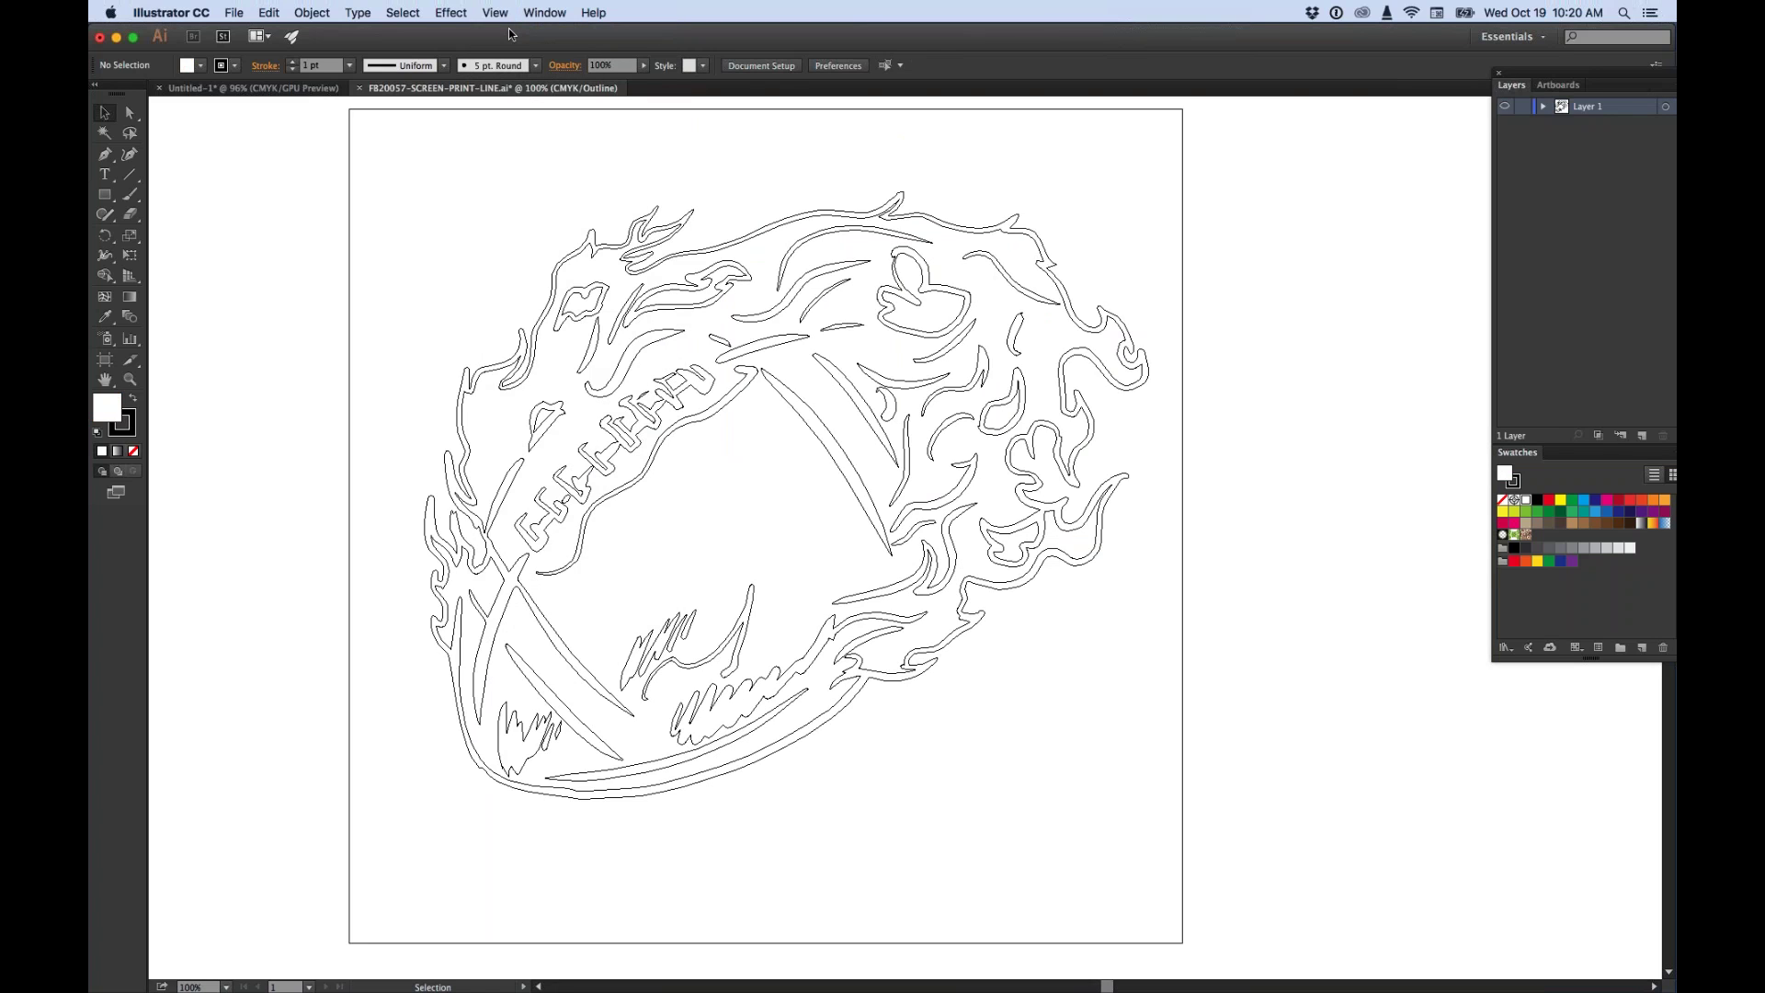
{"action": "key", "text": "super+y"}
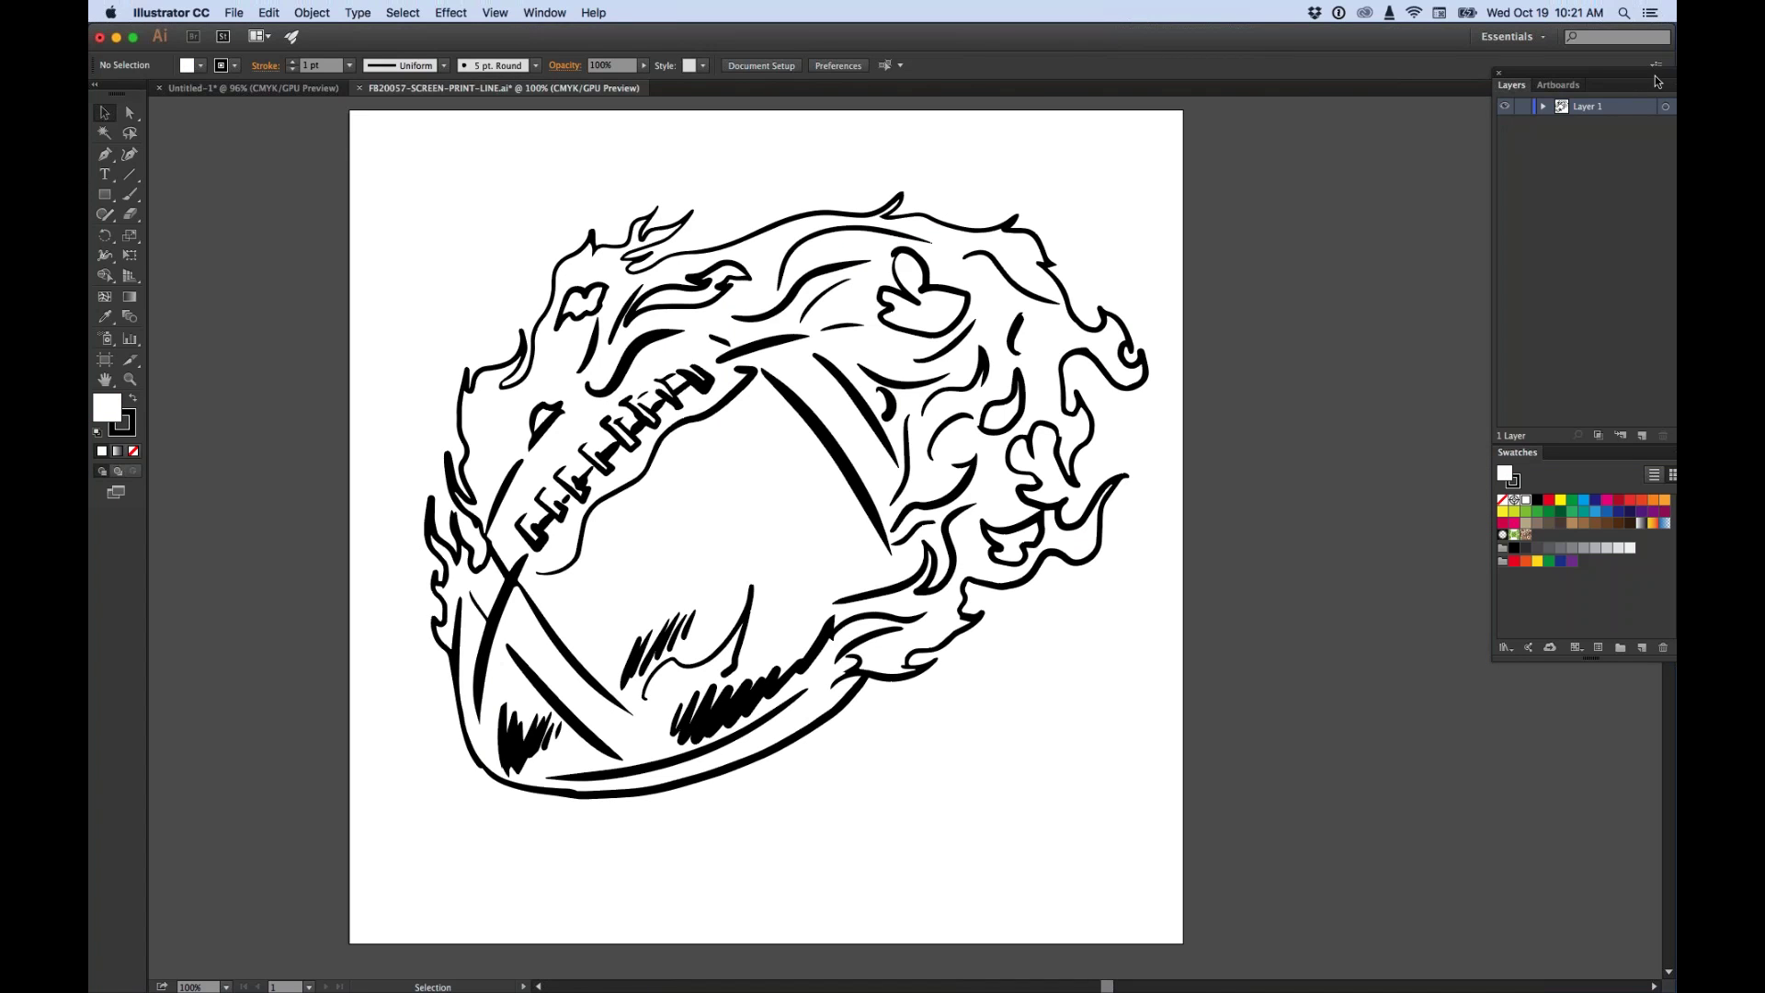
Bring the layer list fully into view and examine the paths in Layer 1's group by hiding and showing individual ones.
{"action": "left_click_drag", "start_coordinate": [1608, 72], "coordinate": [1559, 85]}
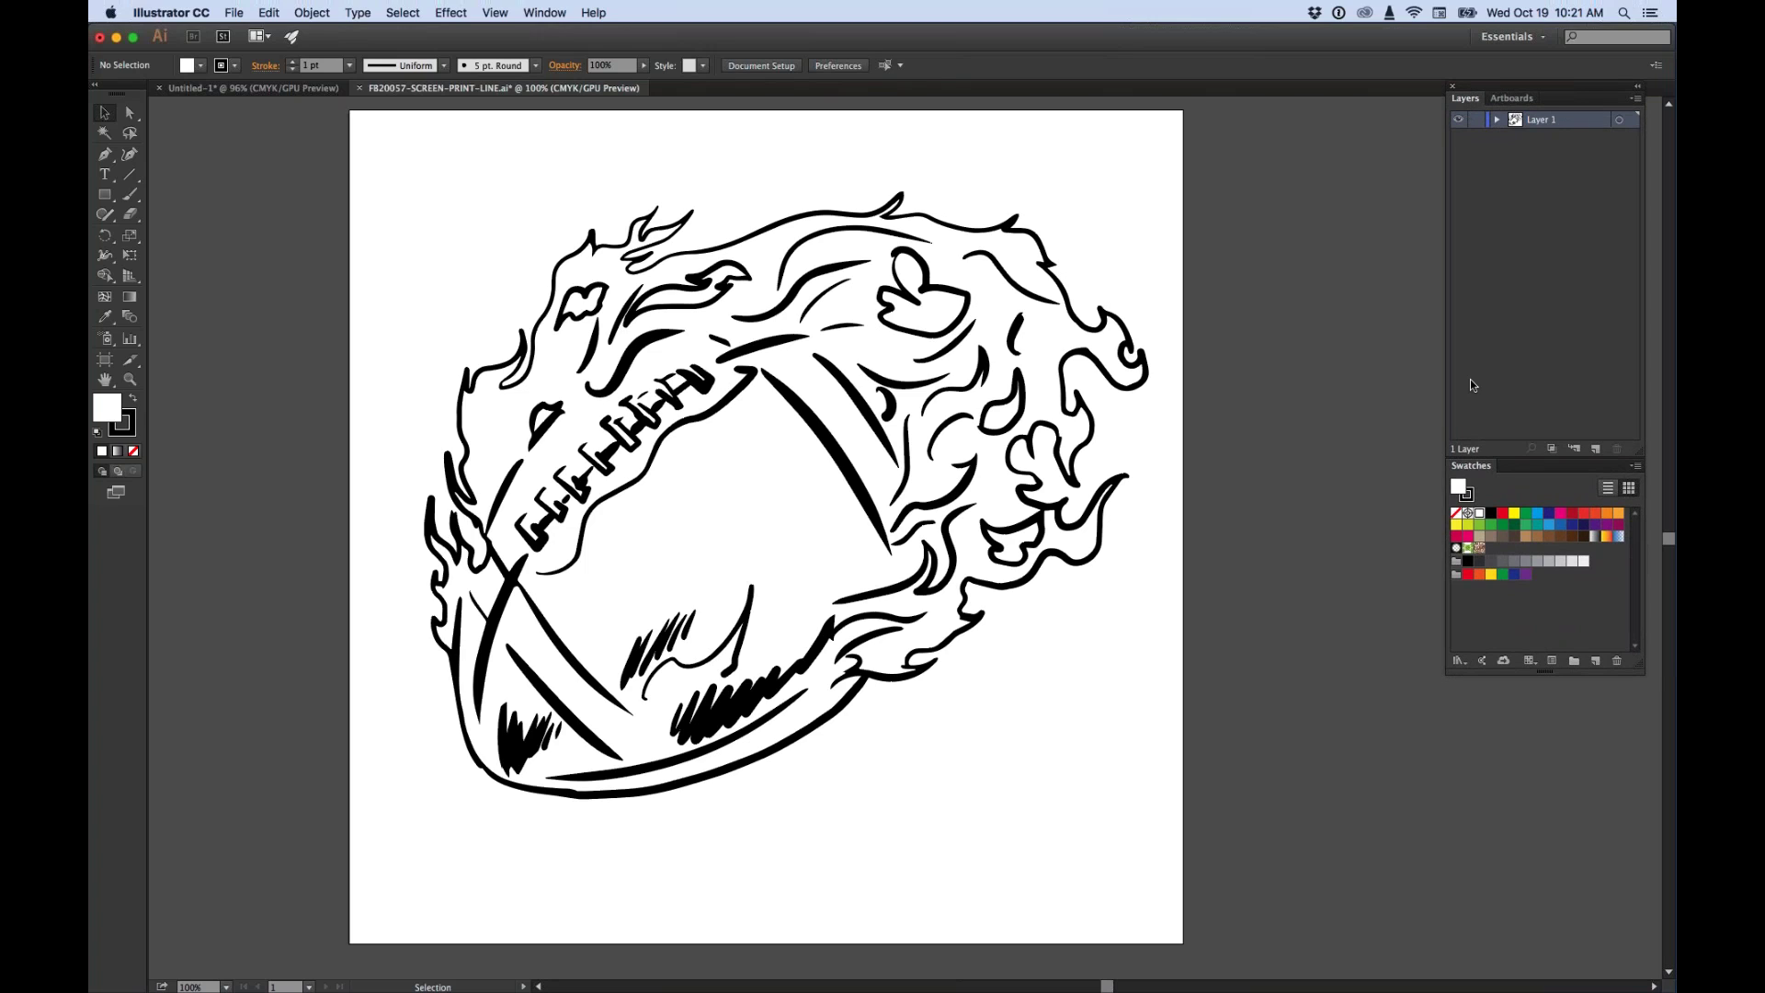
{"action": "left_click", "coordinate": [1496, 121]}
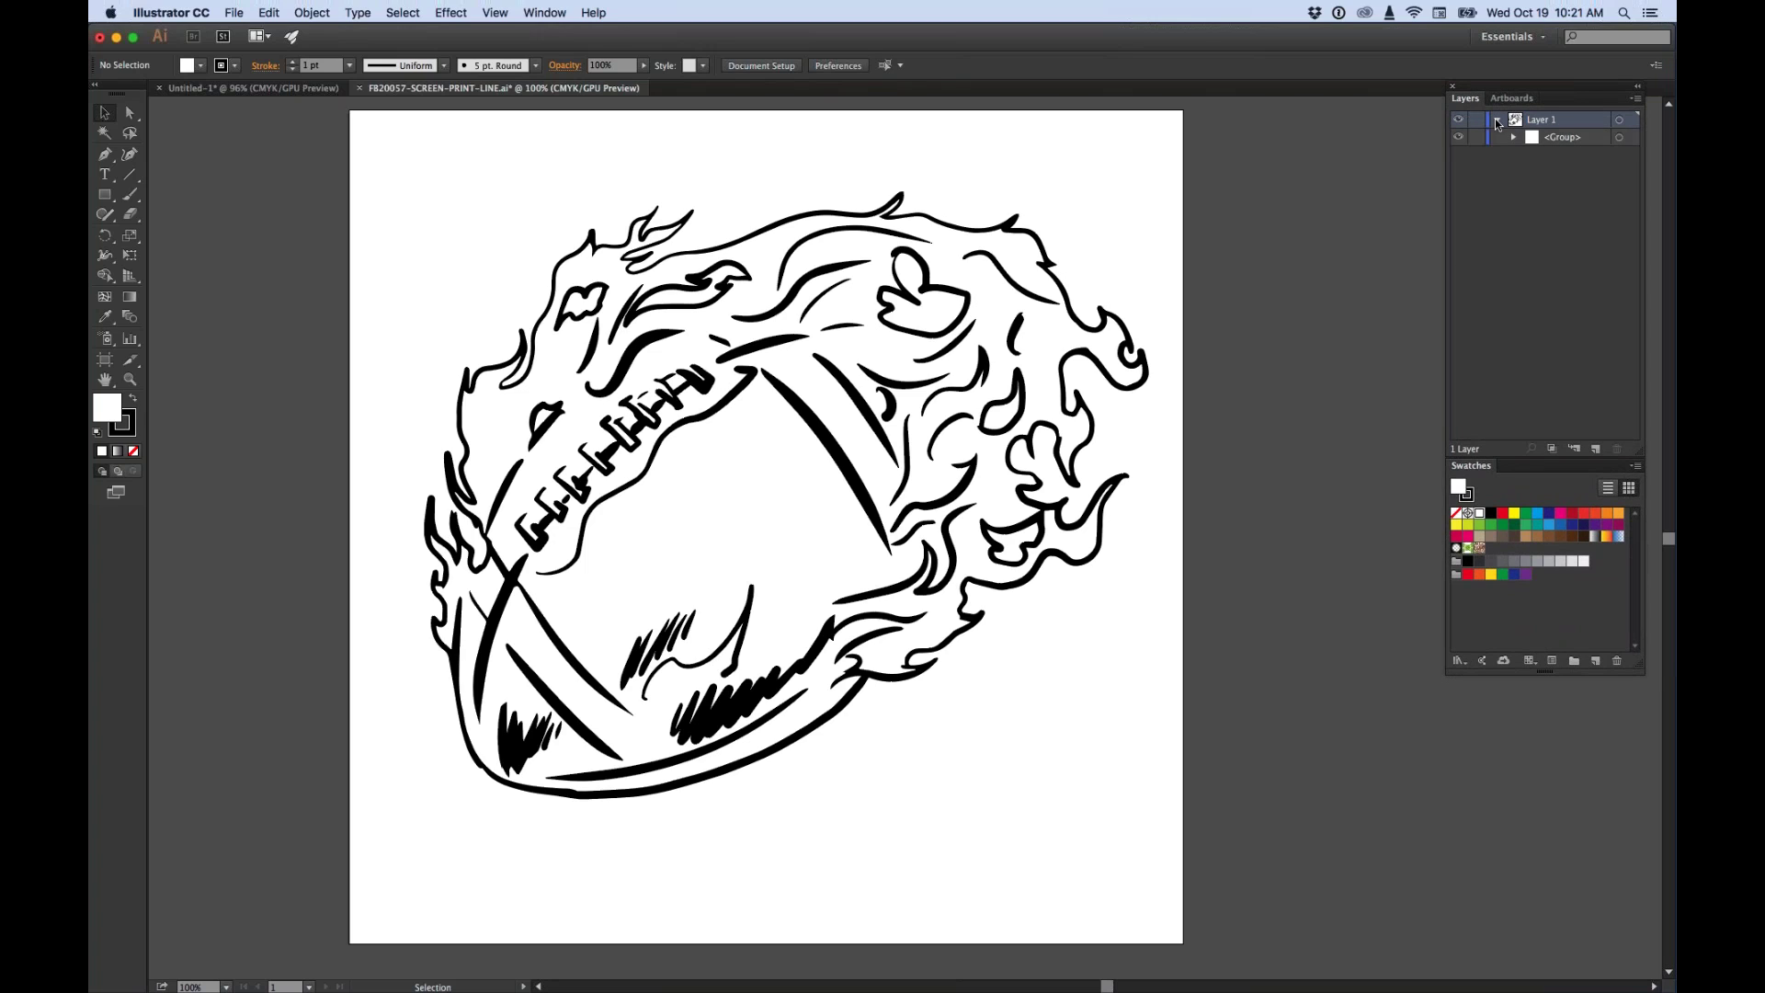
{"action": "left_click", "coordinate": [1514, 137]}
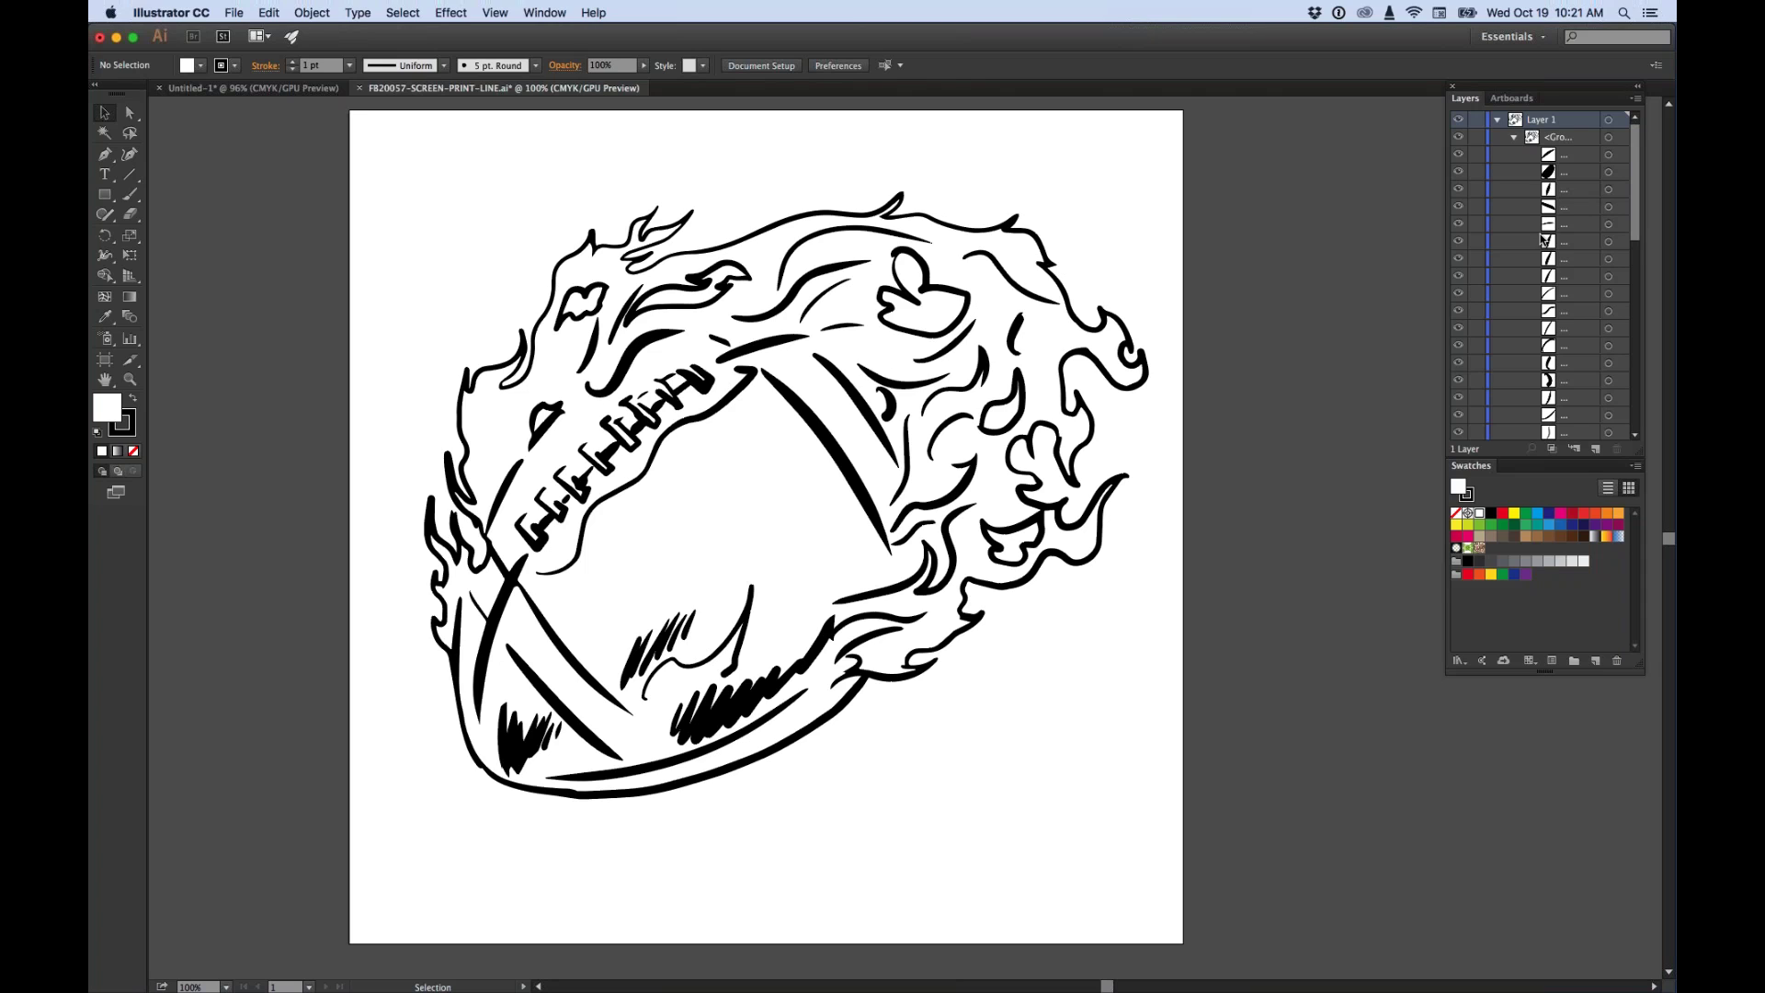
{"action": "left_click_drag", "start_coordinate": [1635, 230], "coordinate": [1629, 334]}
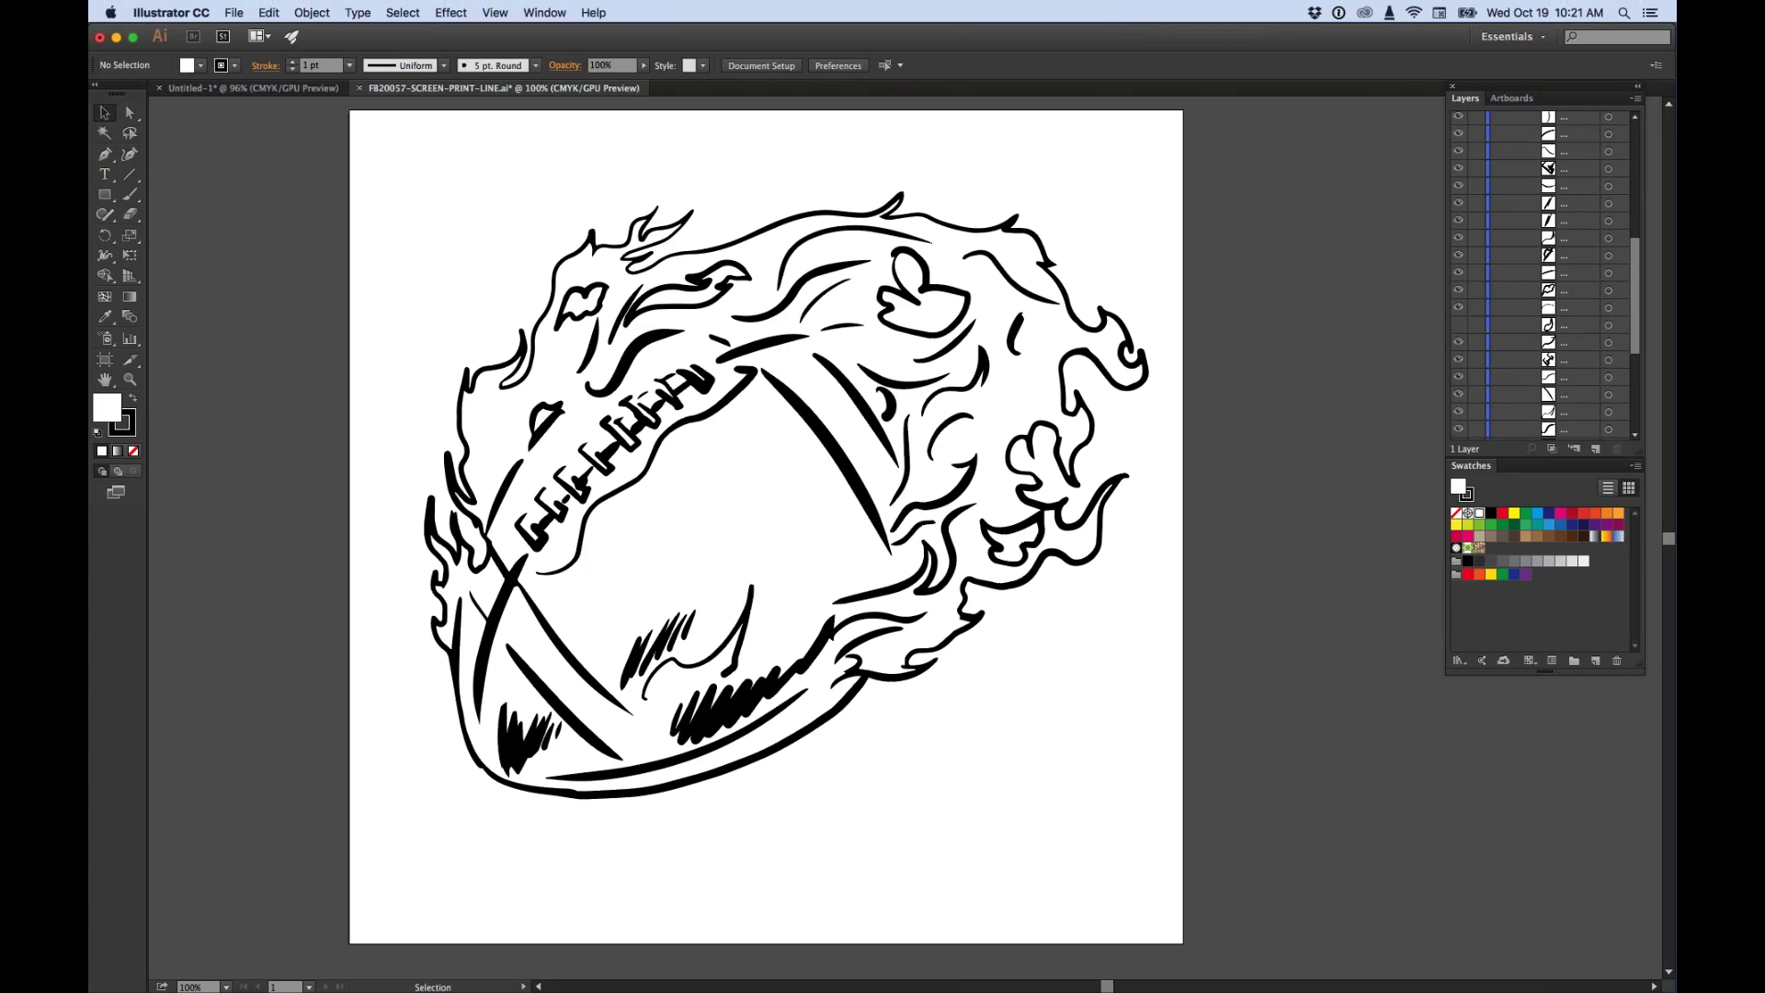
{"action": "left_click", "coordinate": [1459, 309]}
{"action": "left_click", "coordinate": [1459, 309]}
{"action": "left_click", "coordinate": [1459, 272]}
{"action": "left_click", "coordinate": [1459, 272]}
{"action": "left_click_drag", "start_coordinate": [1635, 266], "coordinate": [1635, 138]}
{"action": "left_click", "coordinate": [1513, 137]}
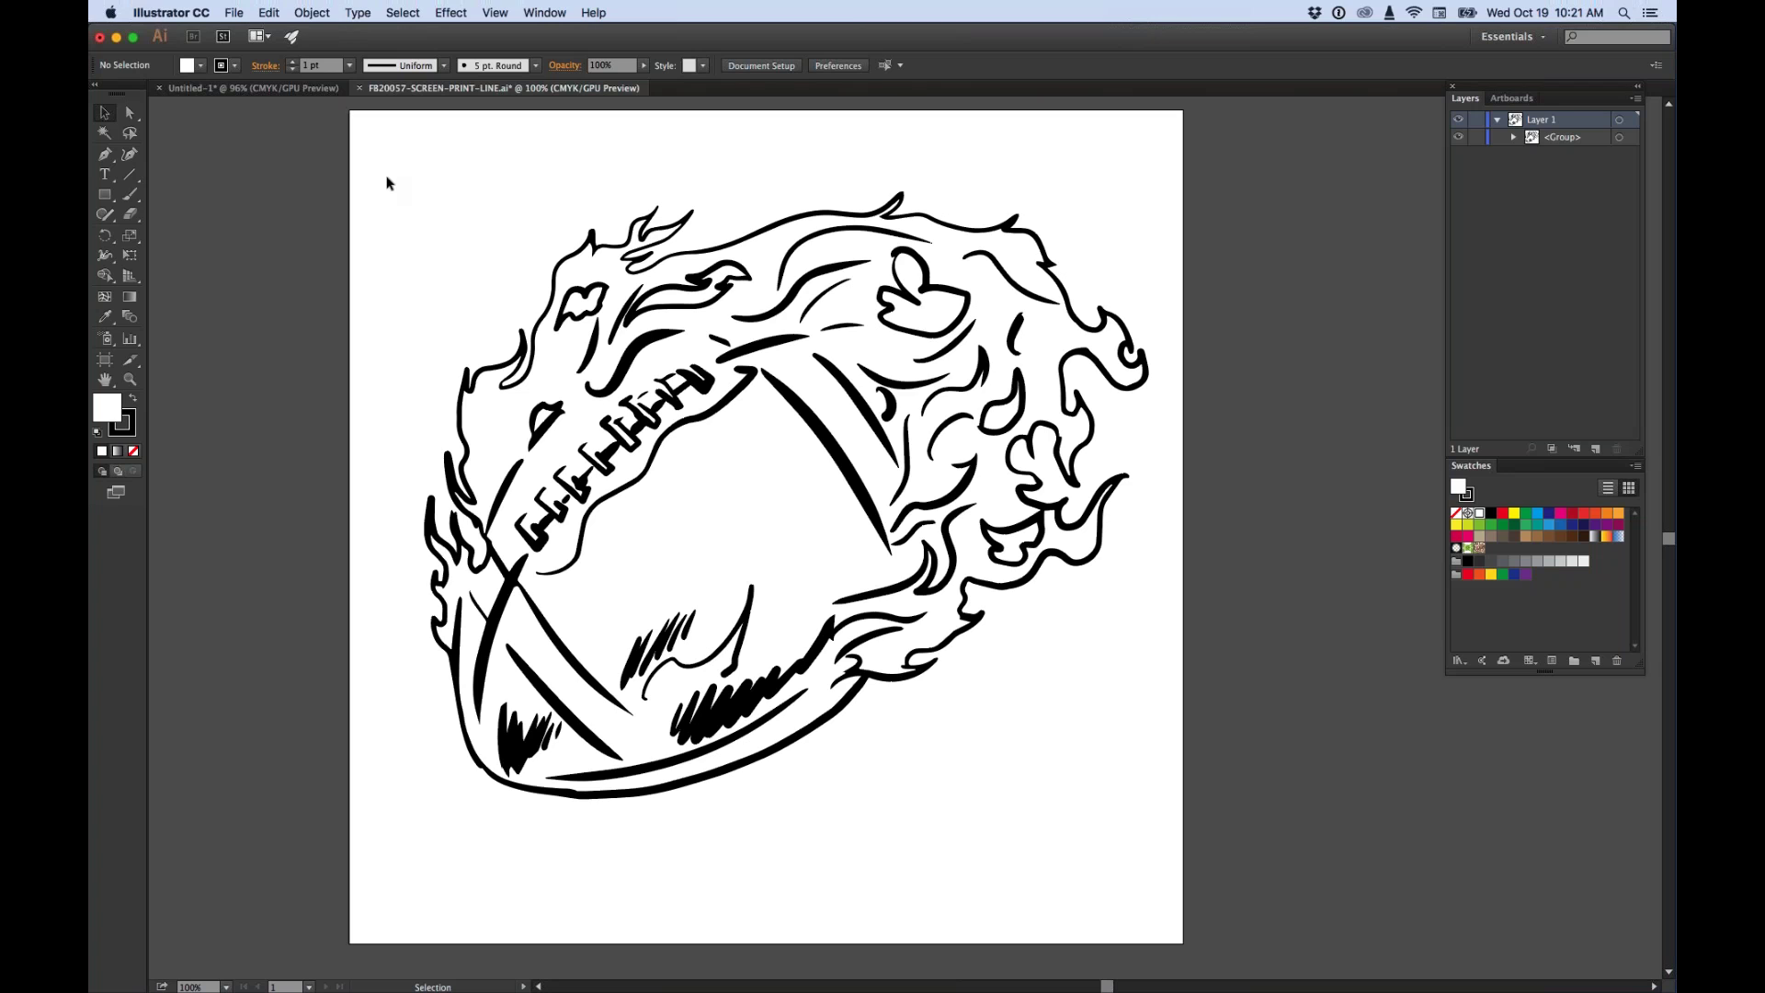
Try filling the entire football group with a green swatch, undo the fill and deselect the artwork.
{"action": "left_click", "coordinate": [935, 273]}
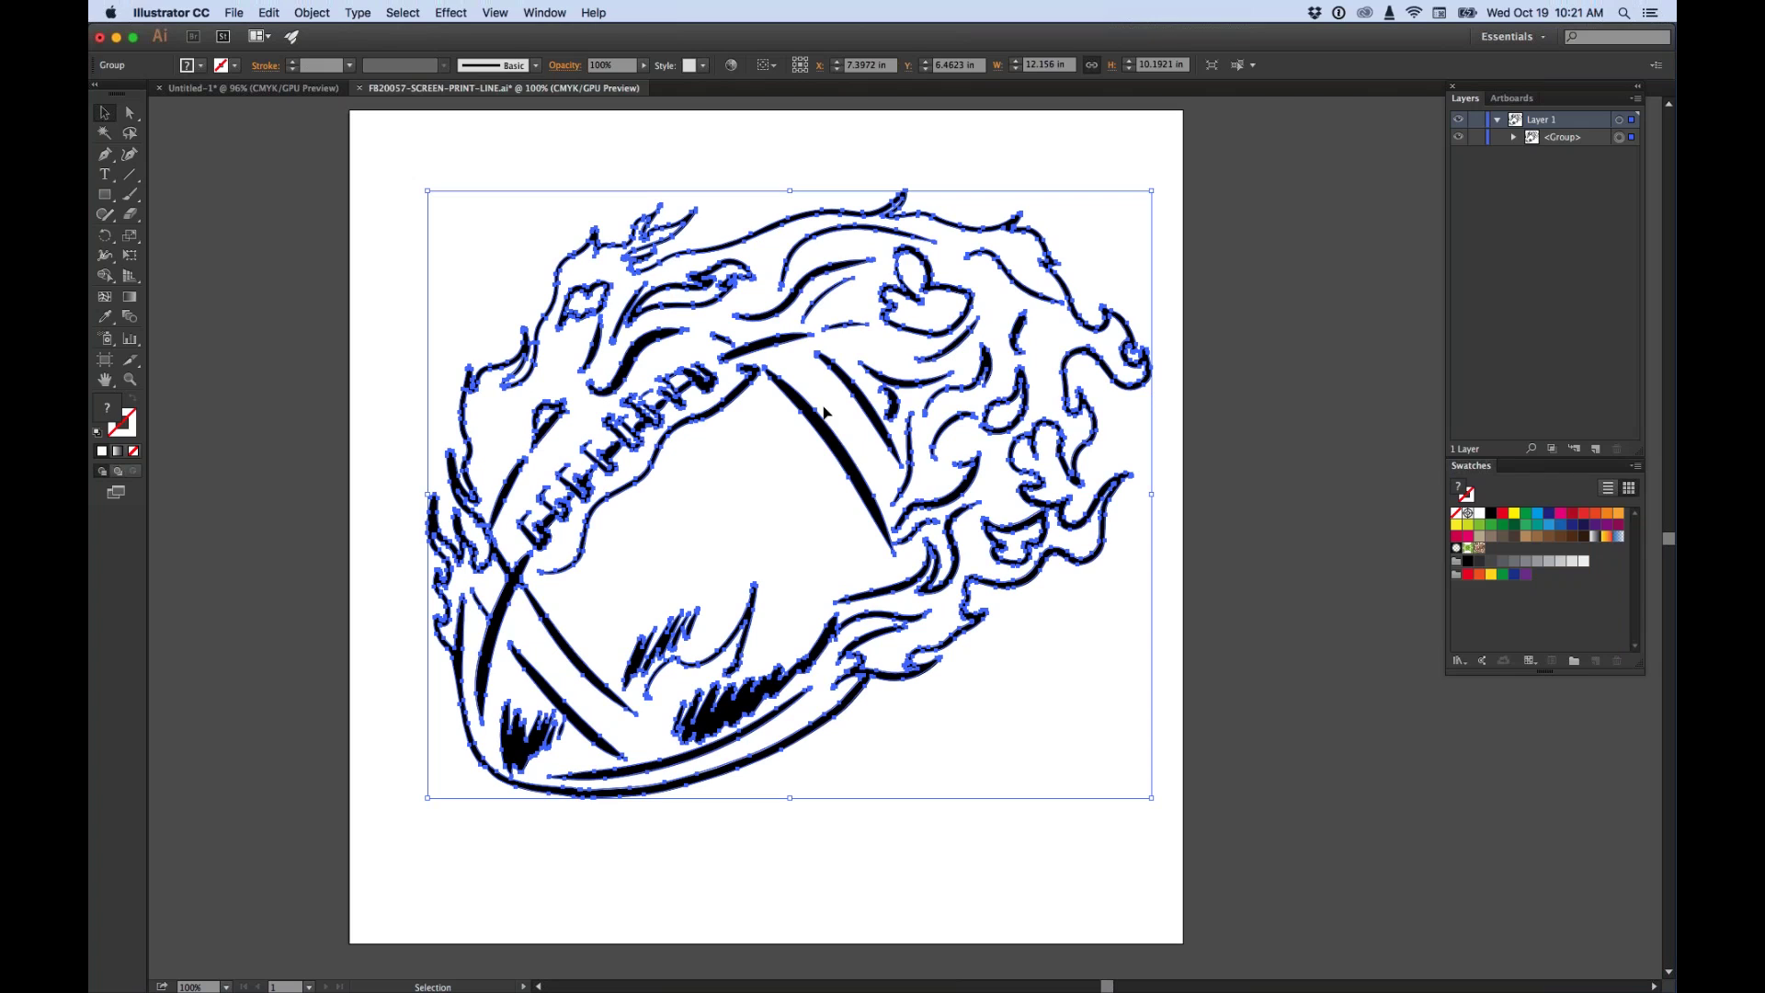
{"action": "left_click", "coordinate": [1504, 526]}
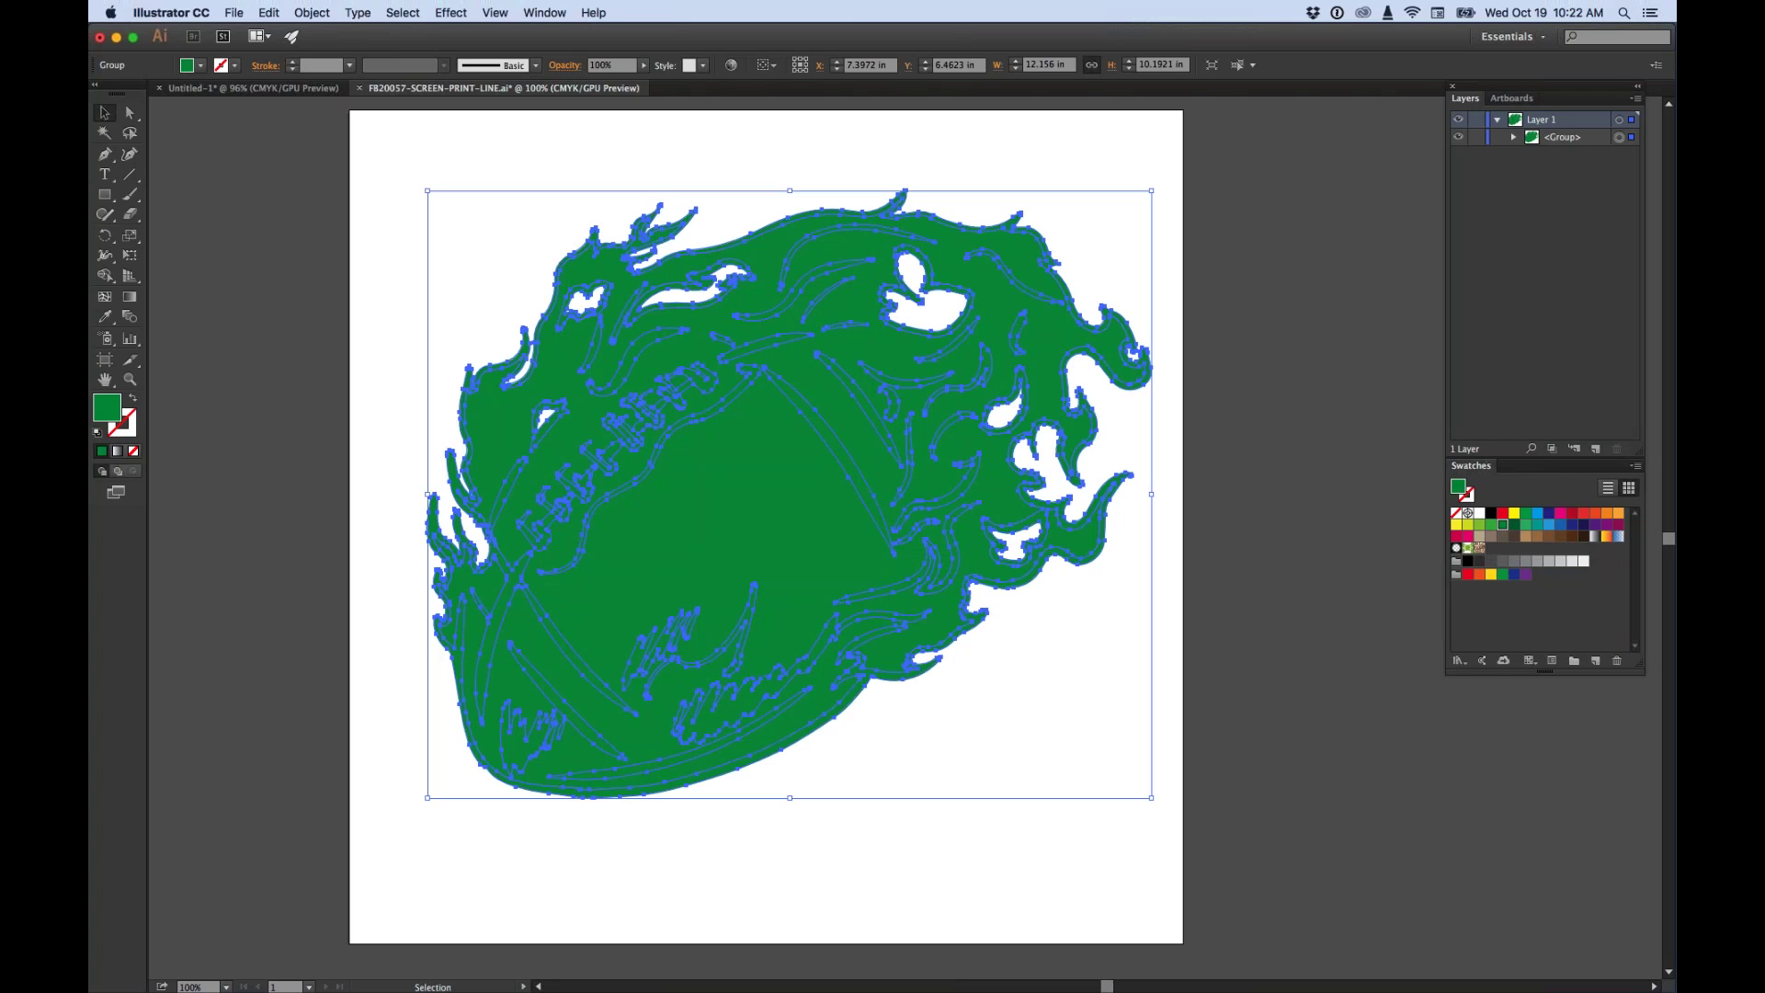
{"action": "key", "text": "super+z"}
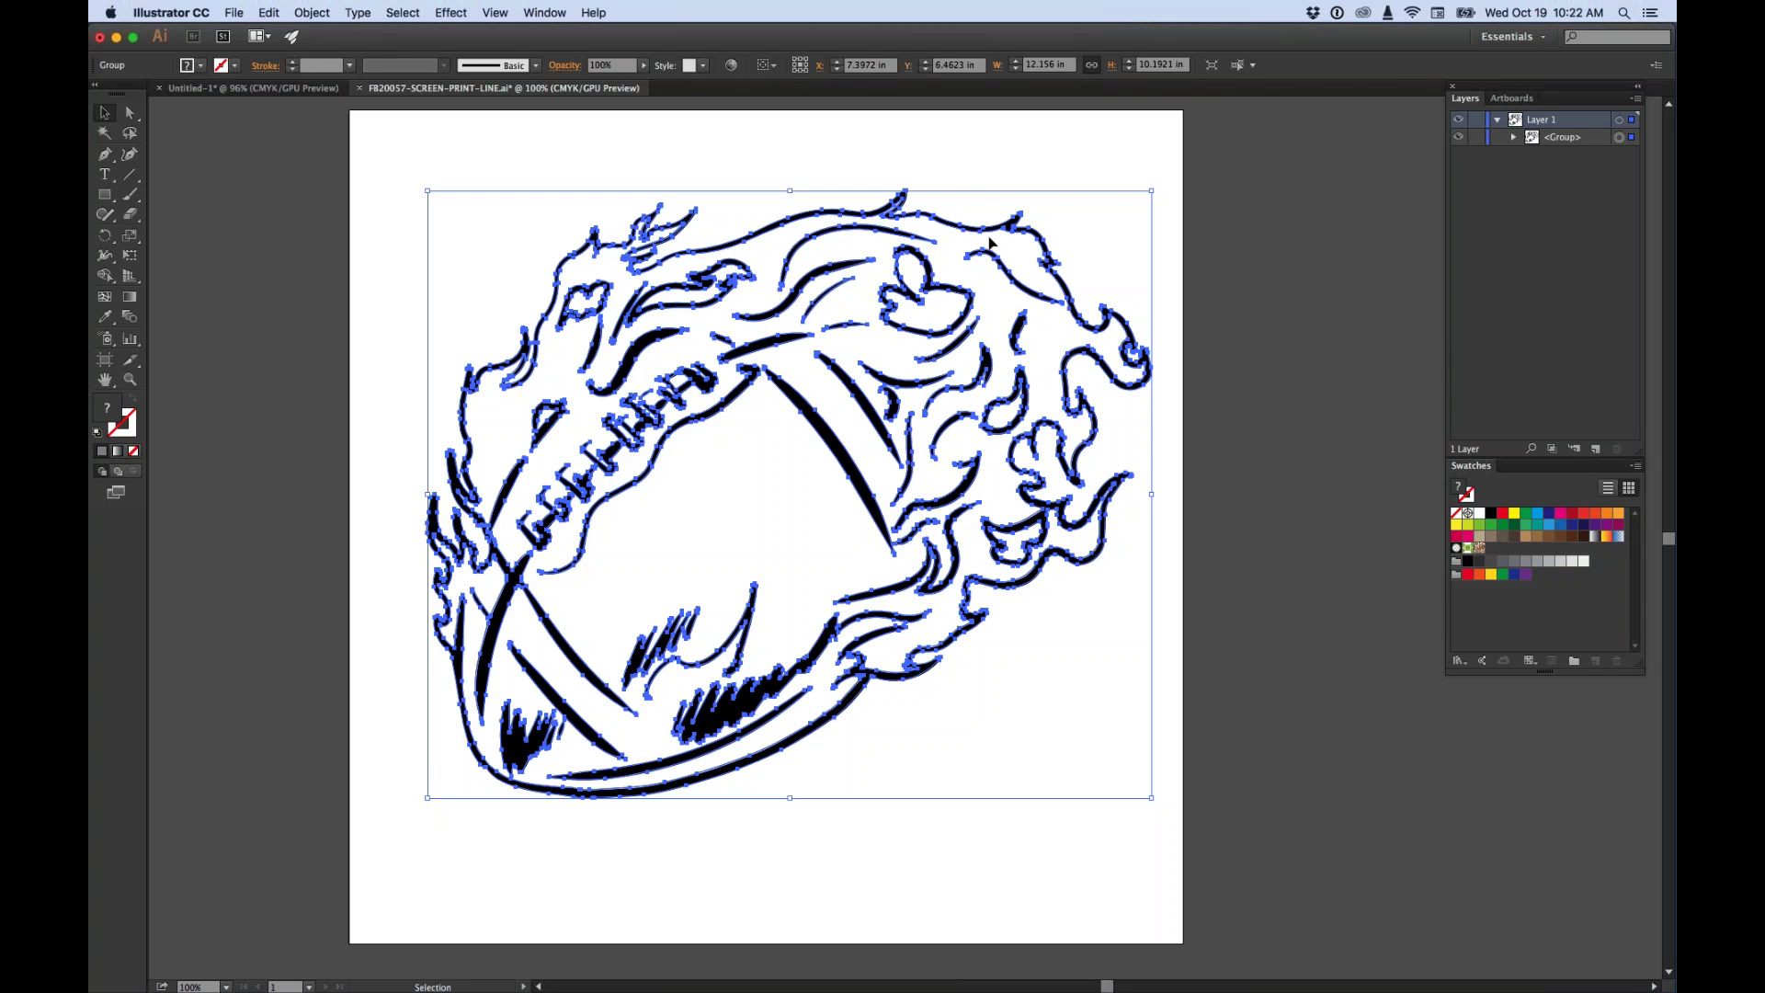
{"action": "left_click", "coordinate": [868, 174]}
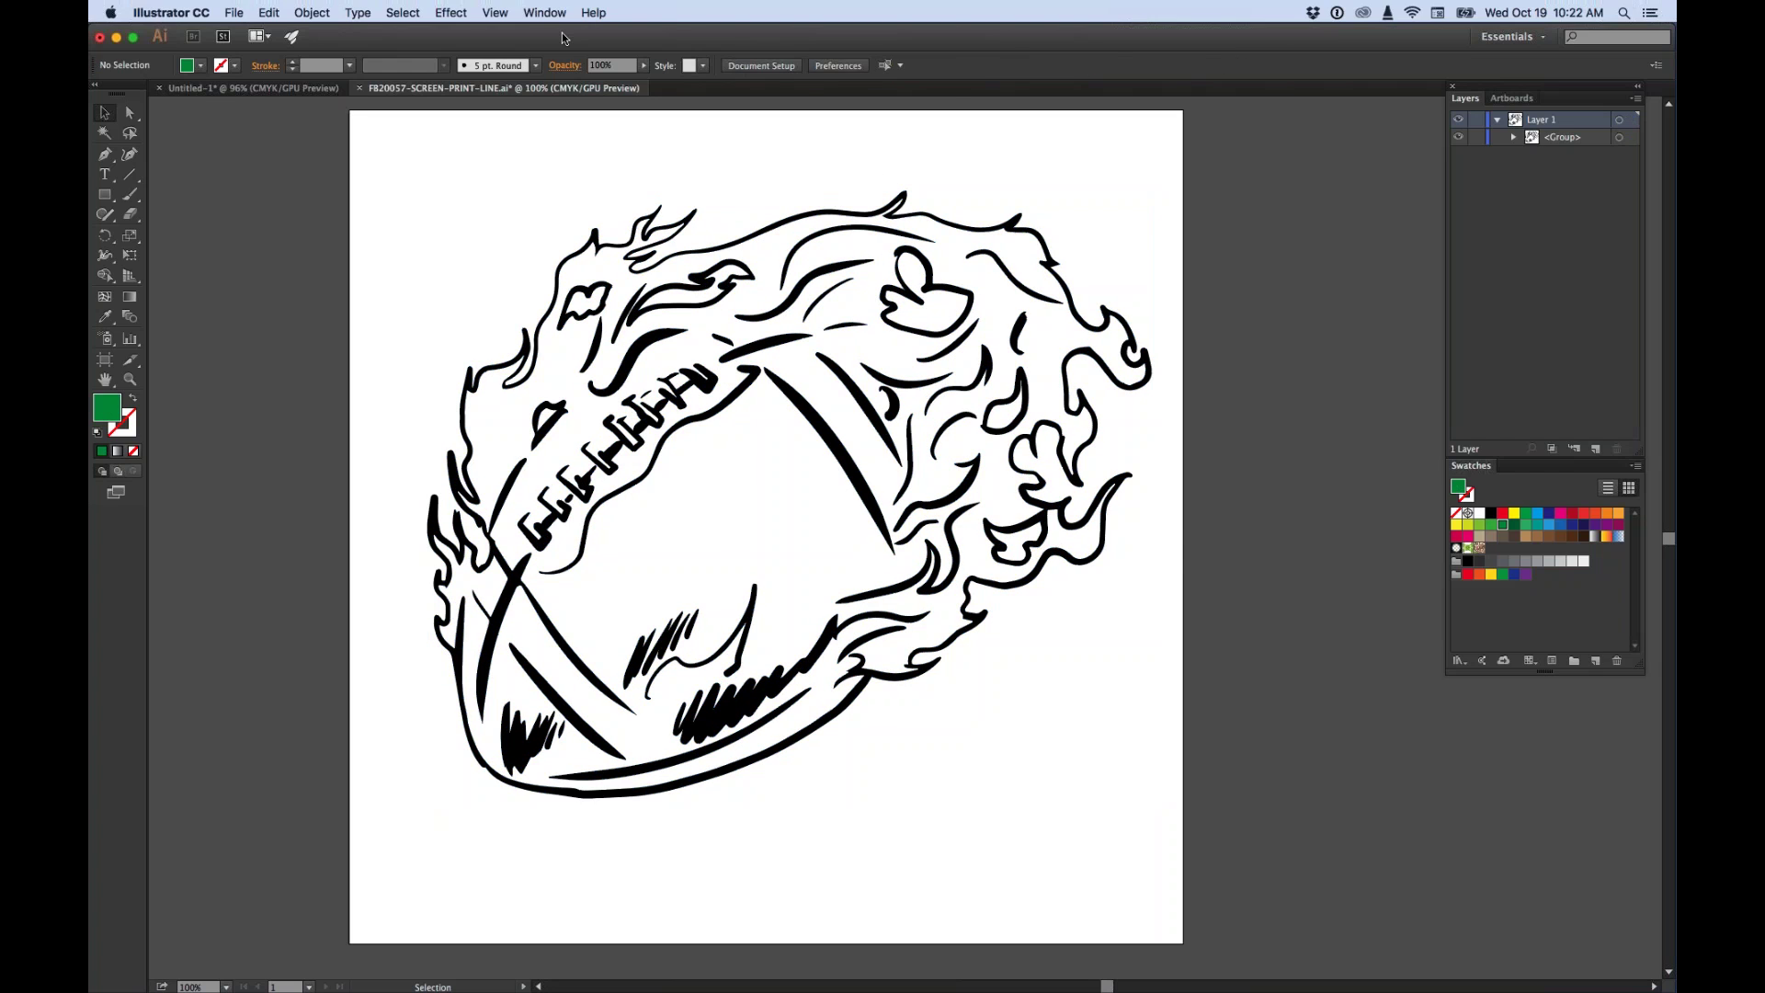
In Outline view, ungroup the football artwork and select the leaf-shaped compound path in the upper flames.
{"action": "key", "text": "super+y"}
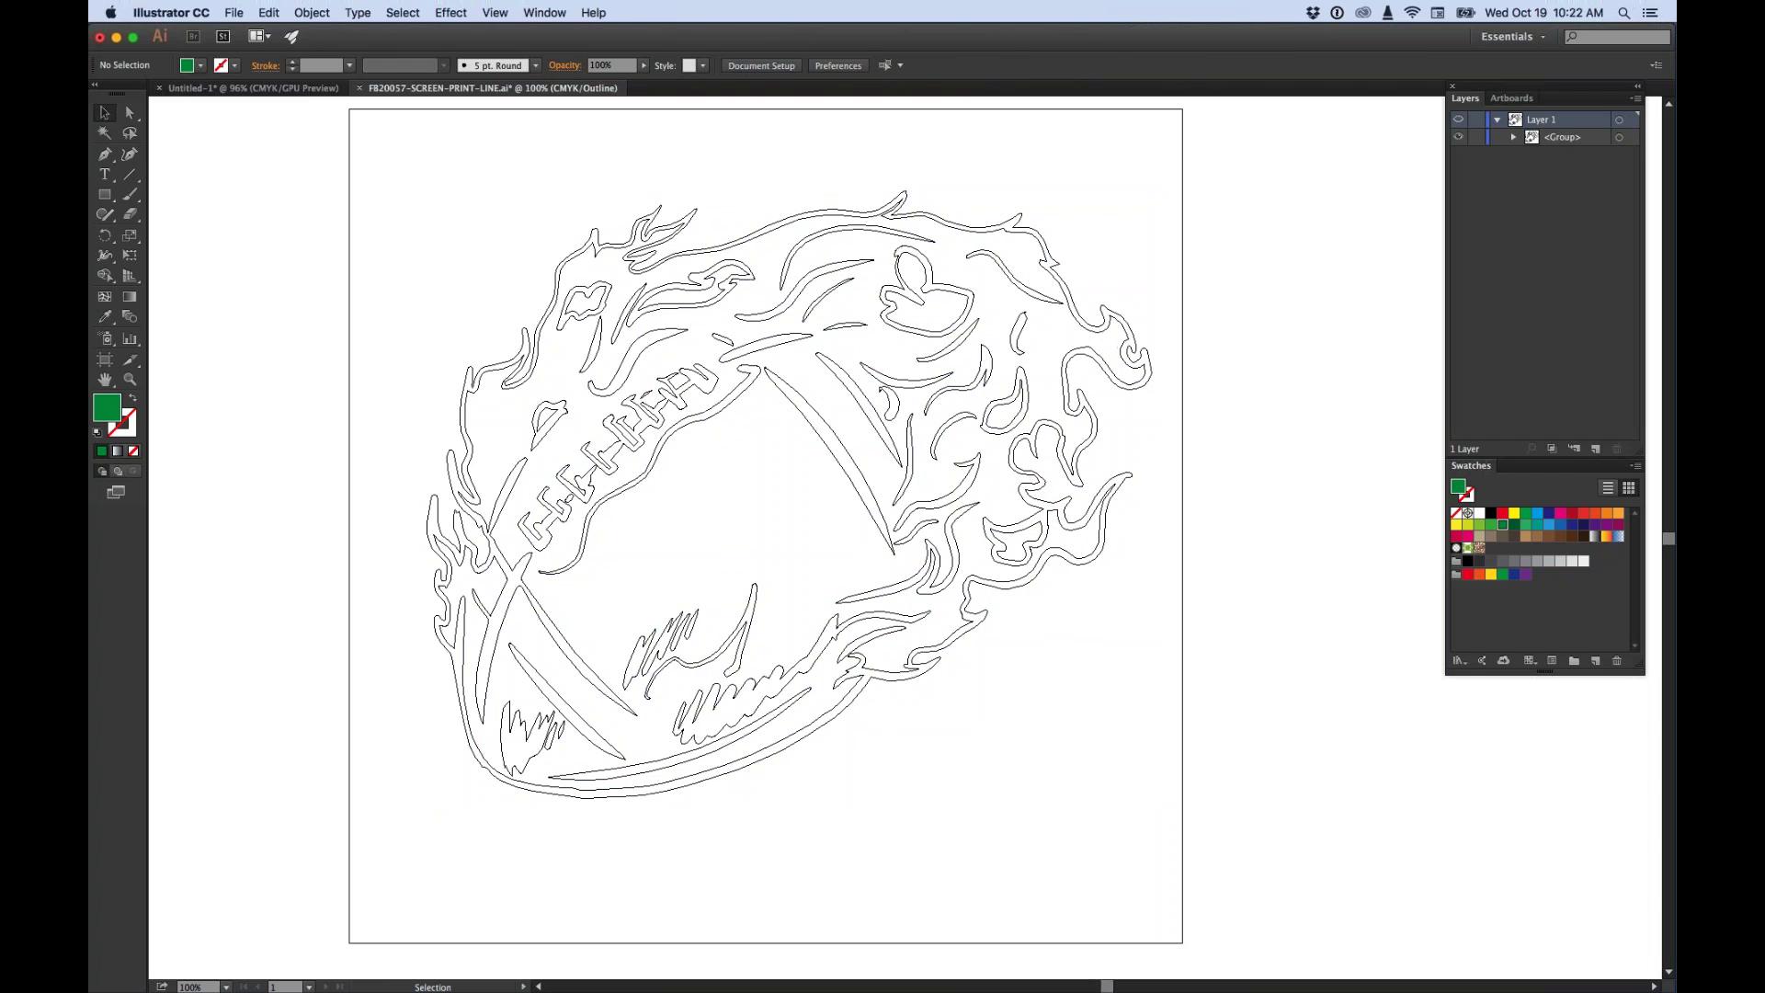
{"action": "left_click", "coordinate": [837, 259]}
{"action": "left_click", "coordinate": [309, 12]}
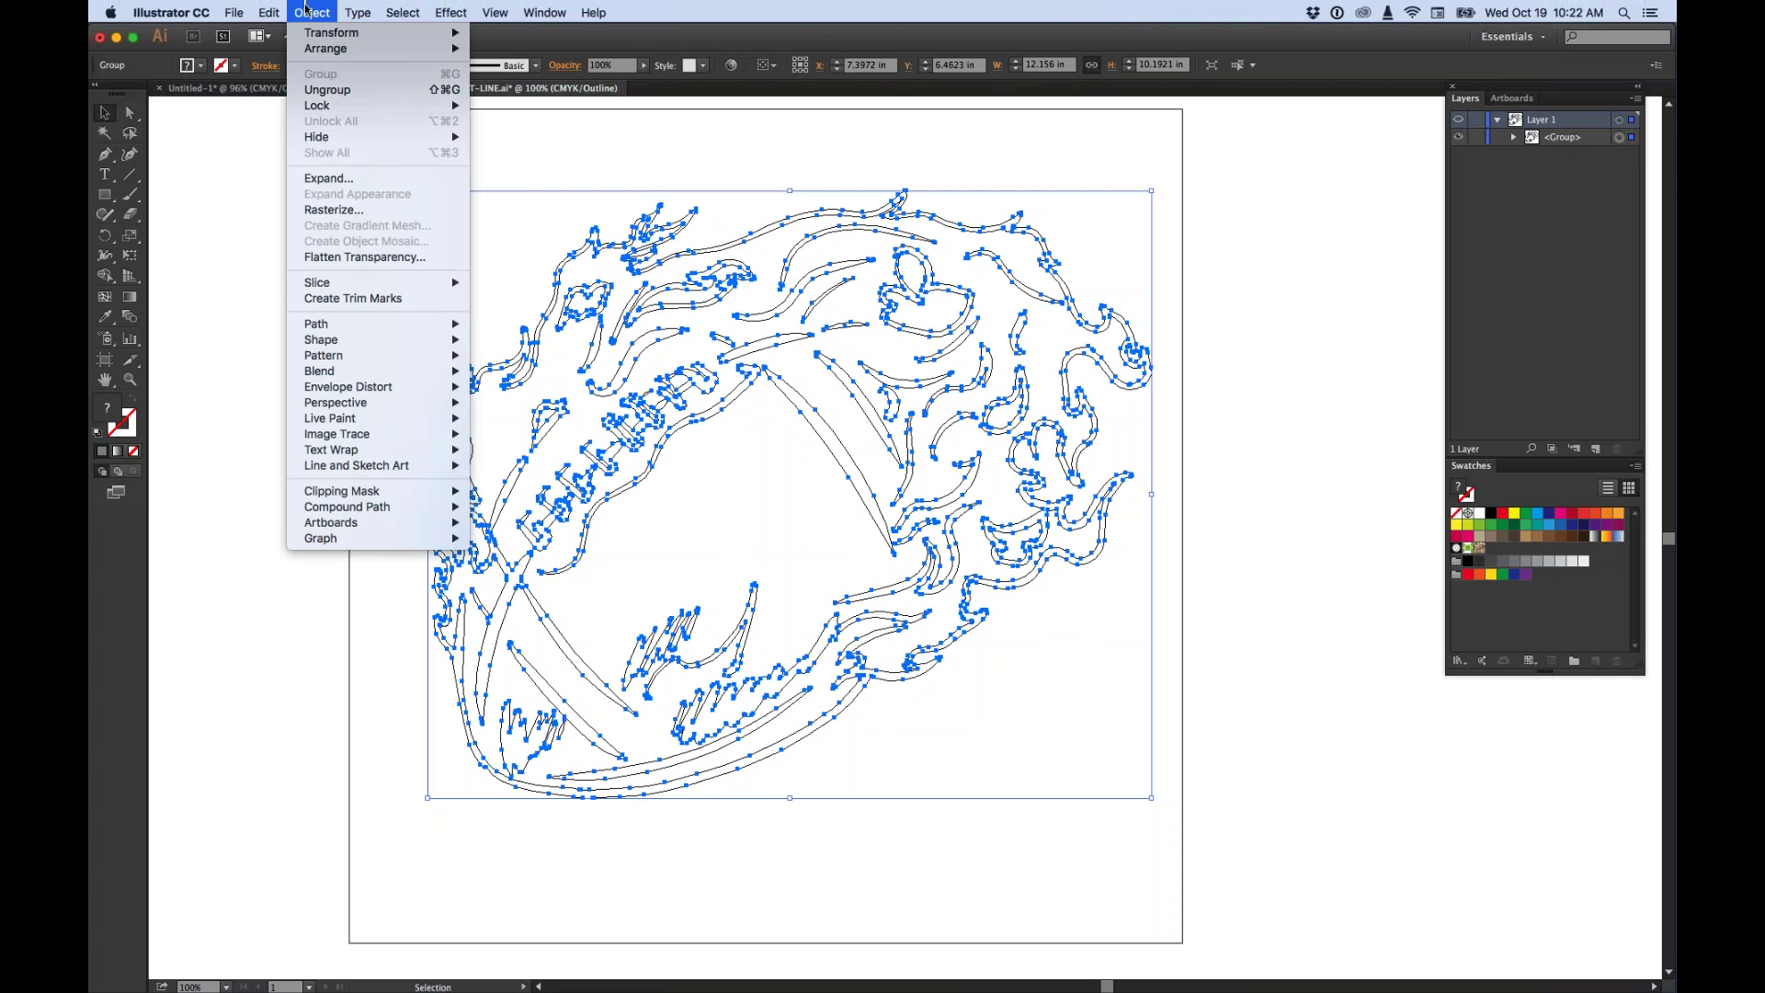
{"action": "left_click", "coordinate": [339, 93]}
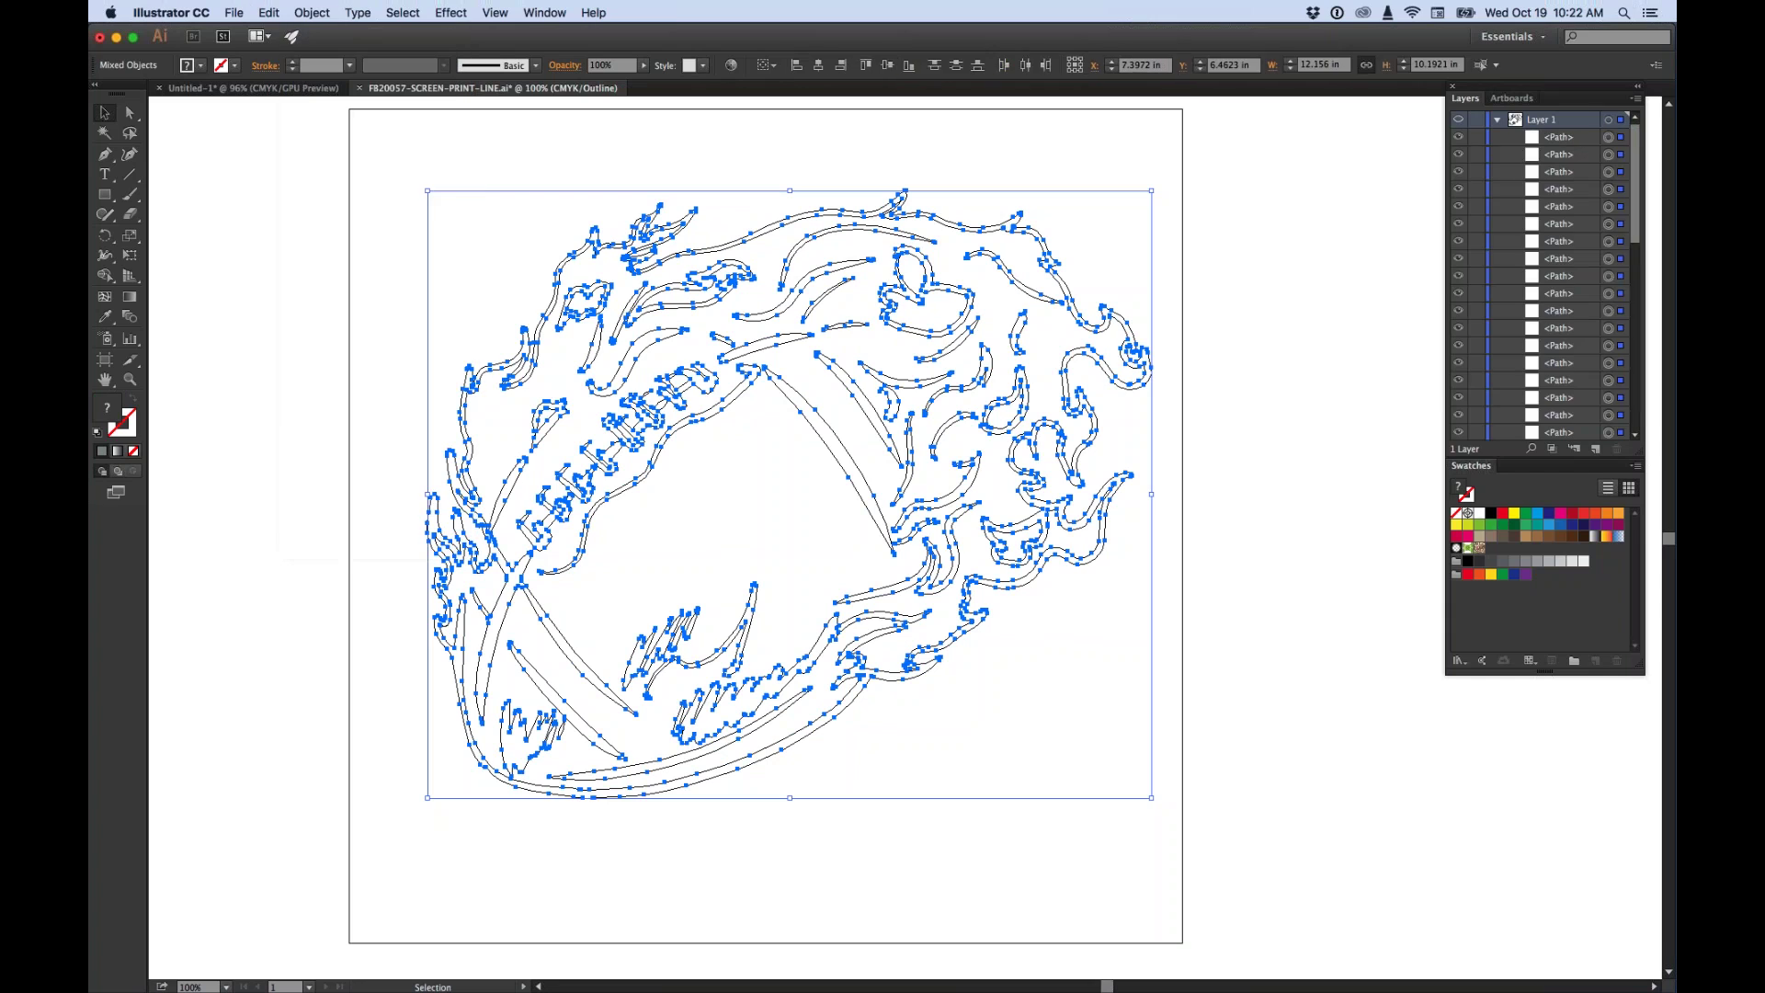
{"action": "left_click", "coordinate": [691, 140]}
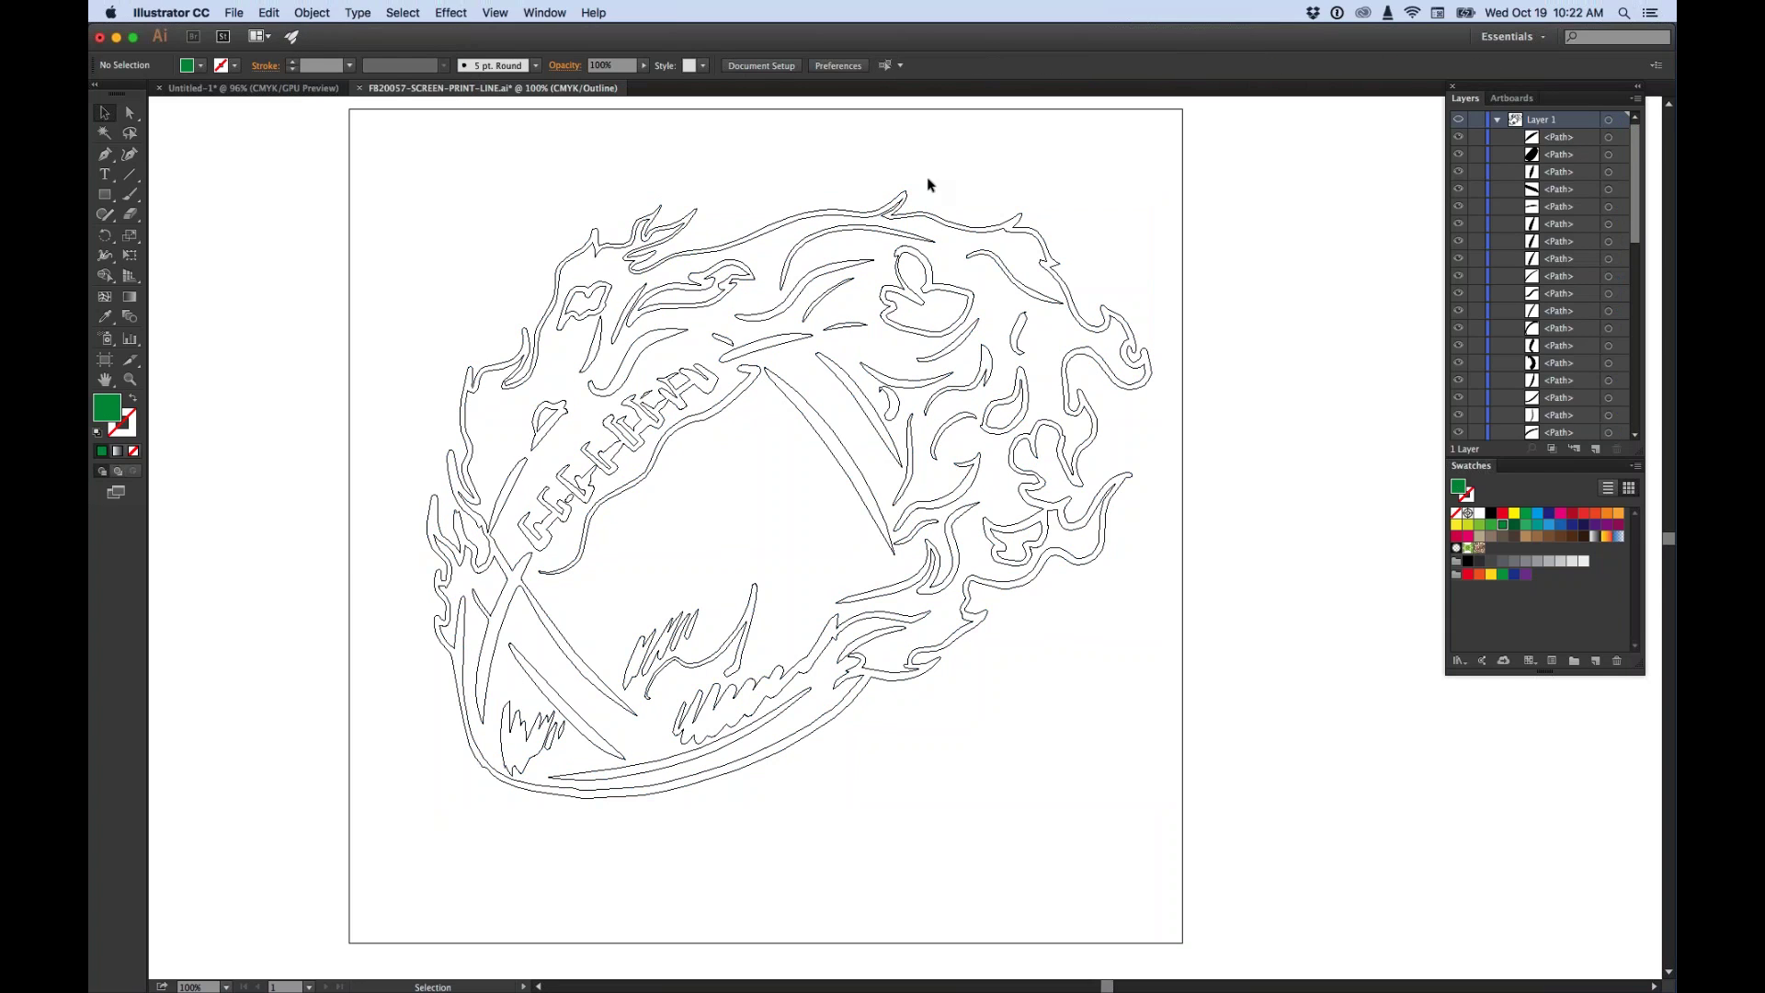
{"action": "left_click", "coordinate": [923, 268]}
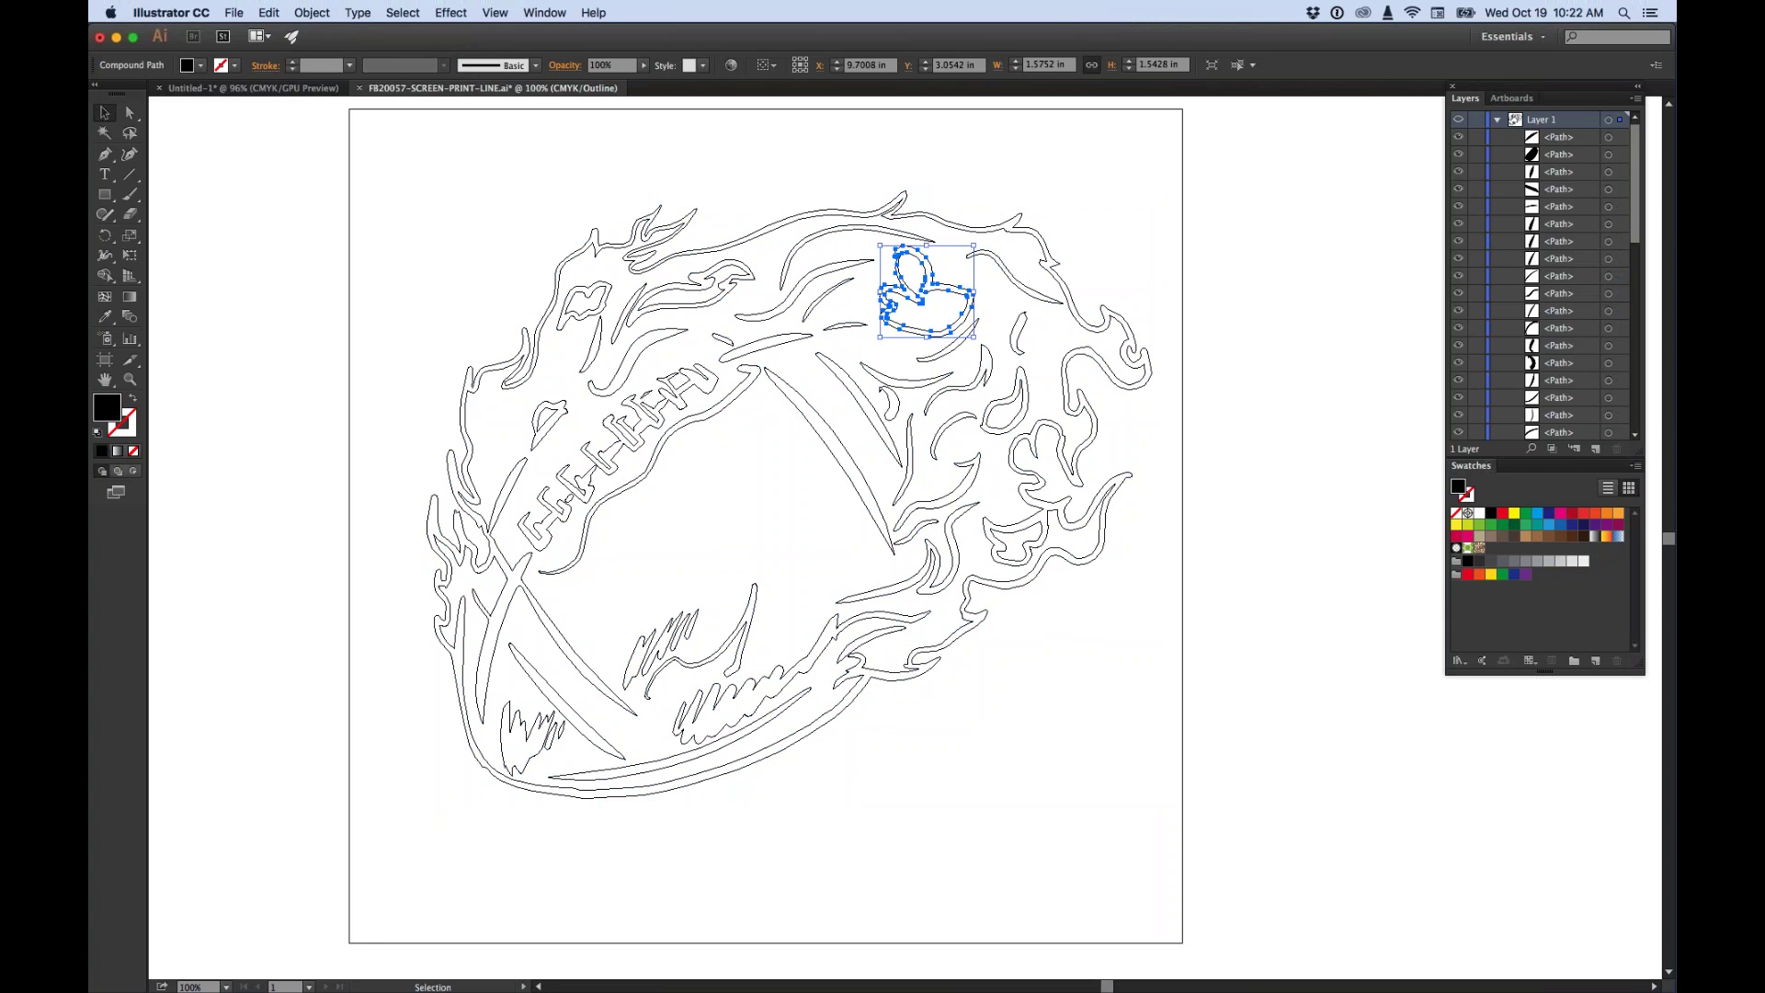
Check the long arc-shaped path in the upper flames, deselect it and return to the normal preview.
{"action": "left_click", "coordinate": [814, 275]}
{"action": "left_click_drag", "start_coordinate": [814, 276], "coordinate": [857, 246]}
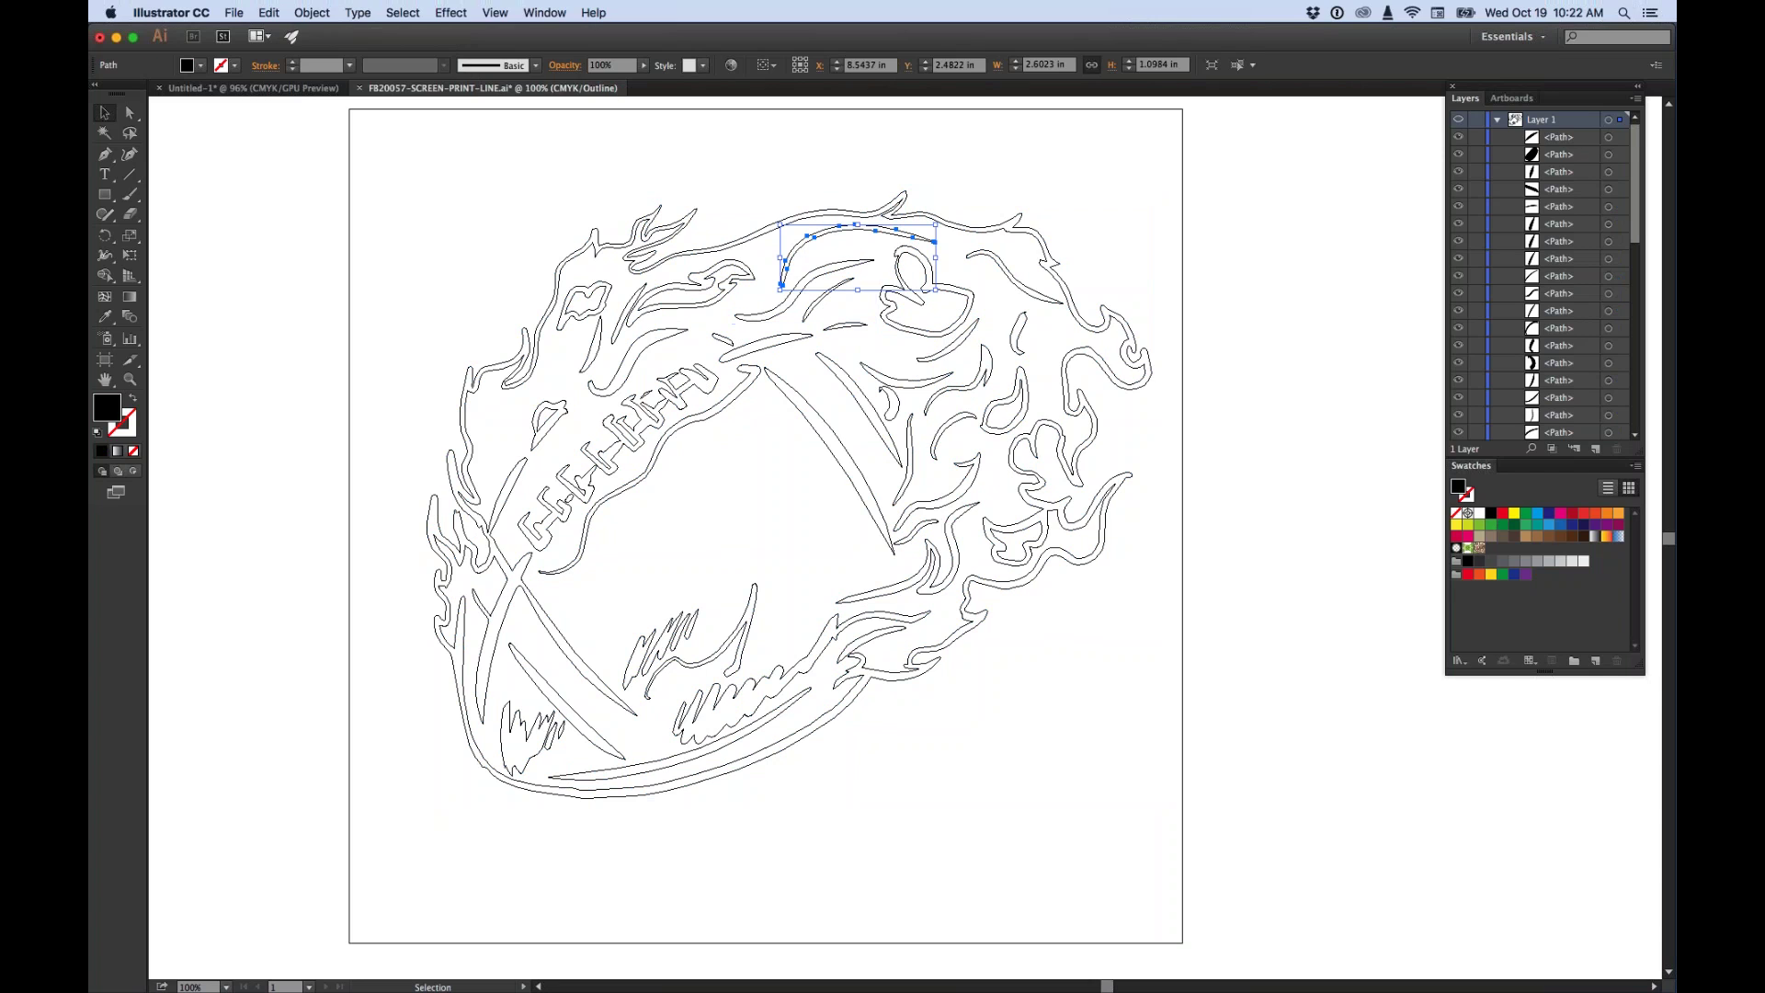
{"action": "key", "text": "super+shift+a"}
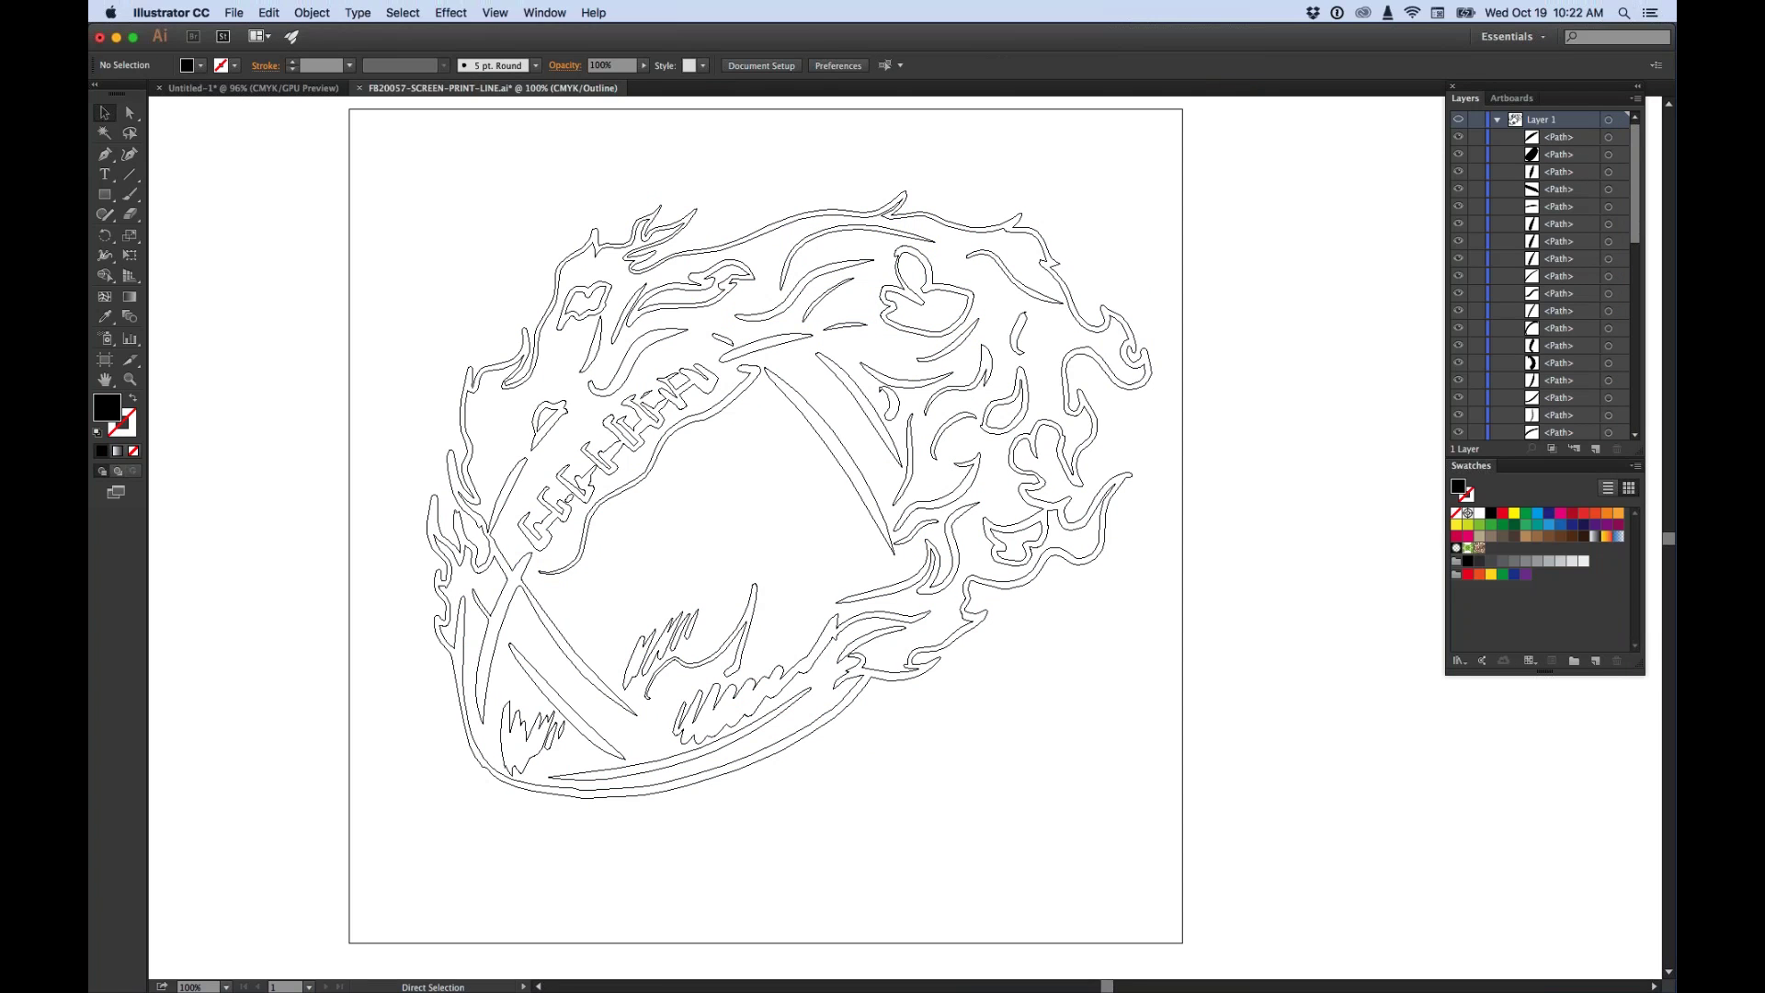
{"action": "key", "text": "super+y"}
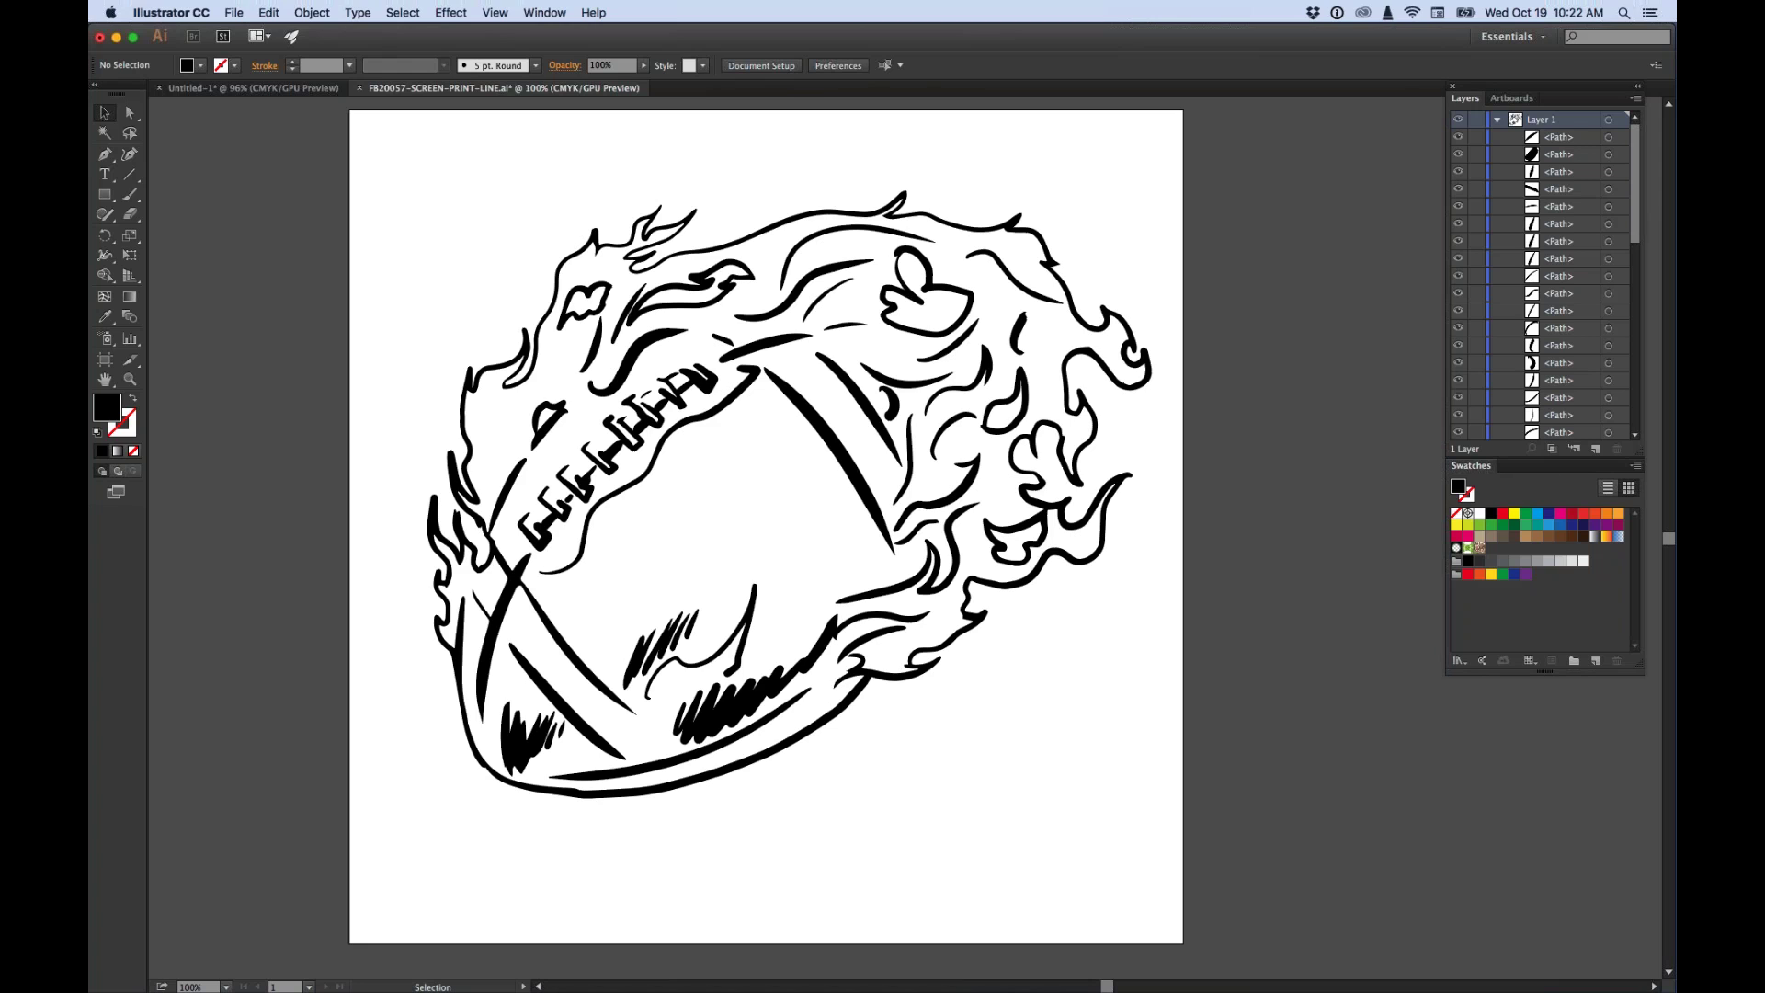
Try a magenta fill on the white compound path behind the line art, restore its white fill and deselect it.
{"action": "key", "text": "super+a"}
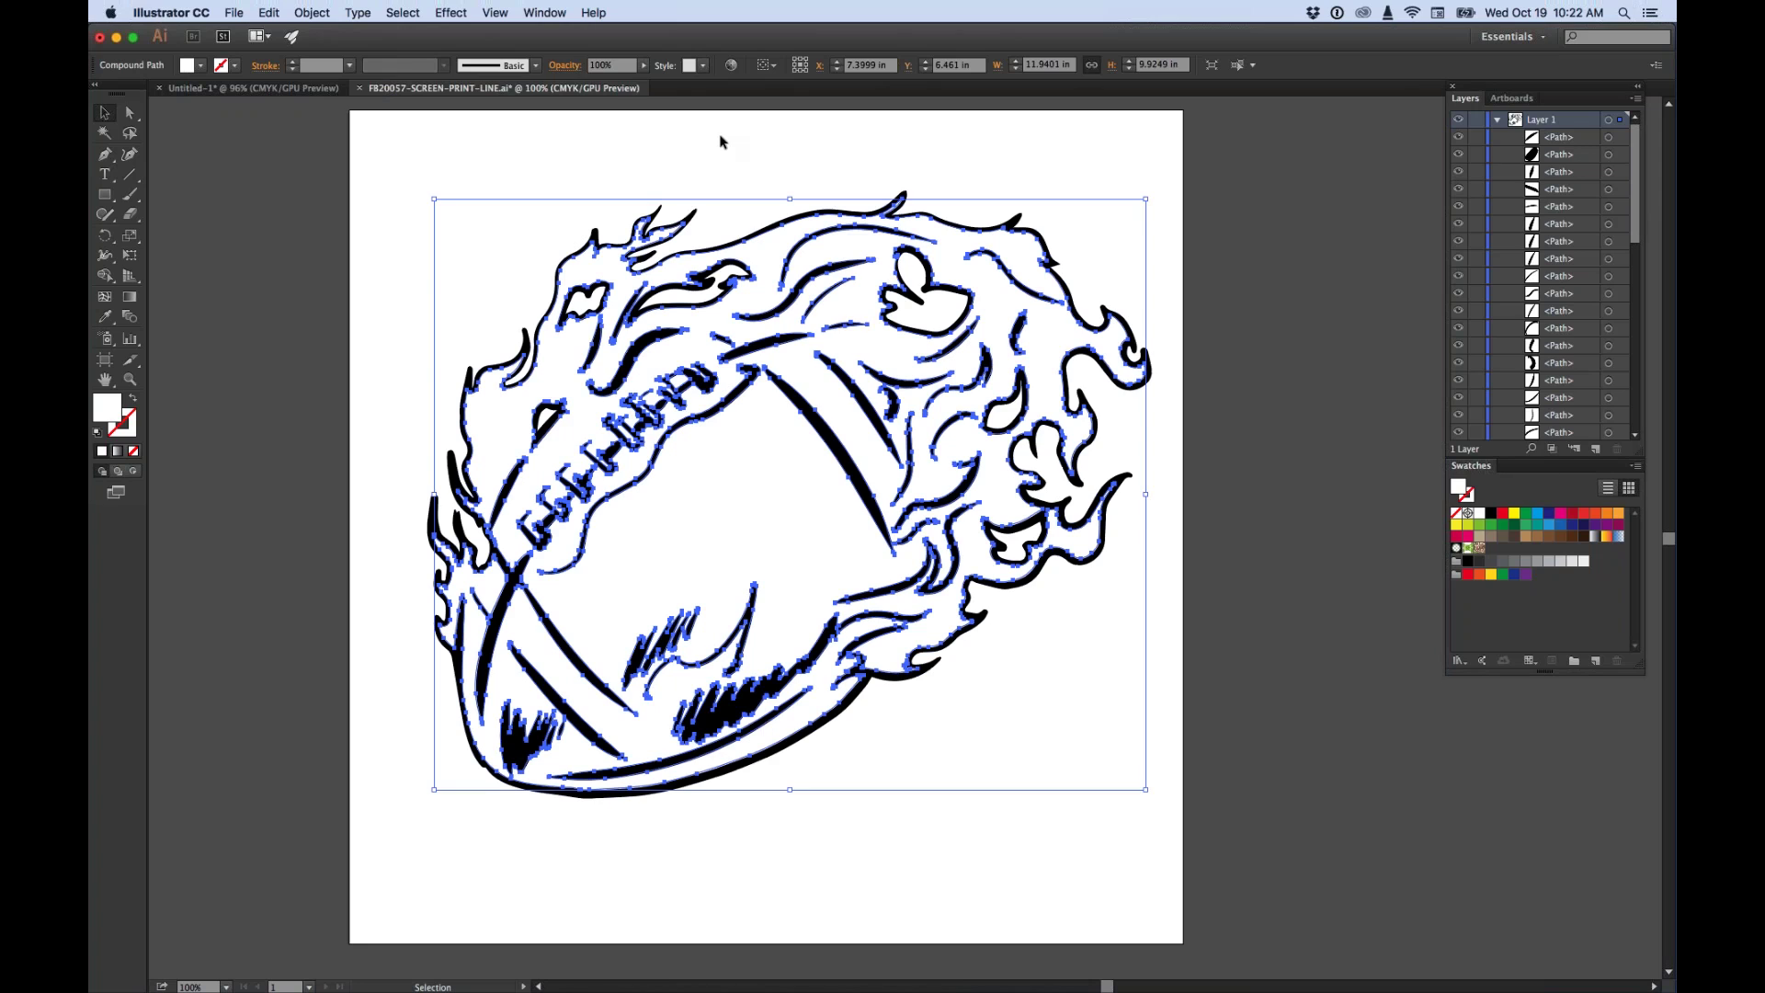
{"action": "left_click", "coordinate": [1560, 515]}
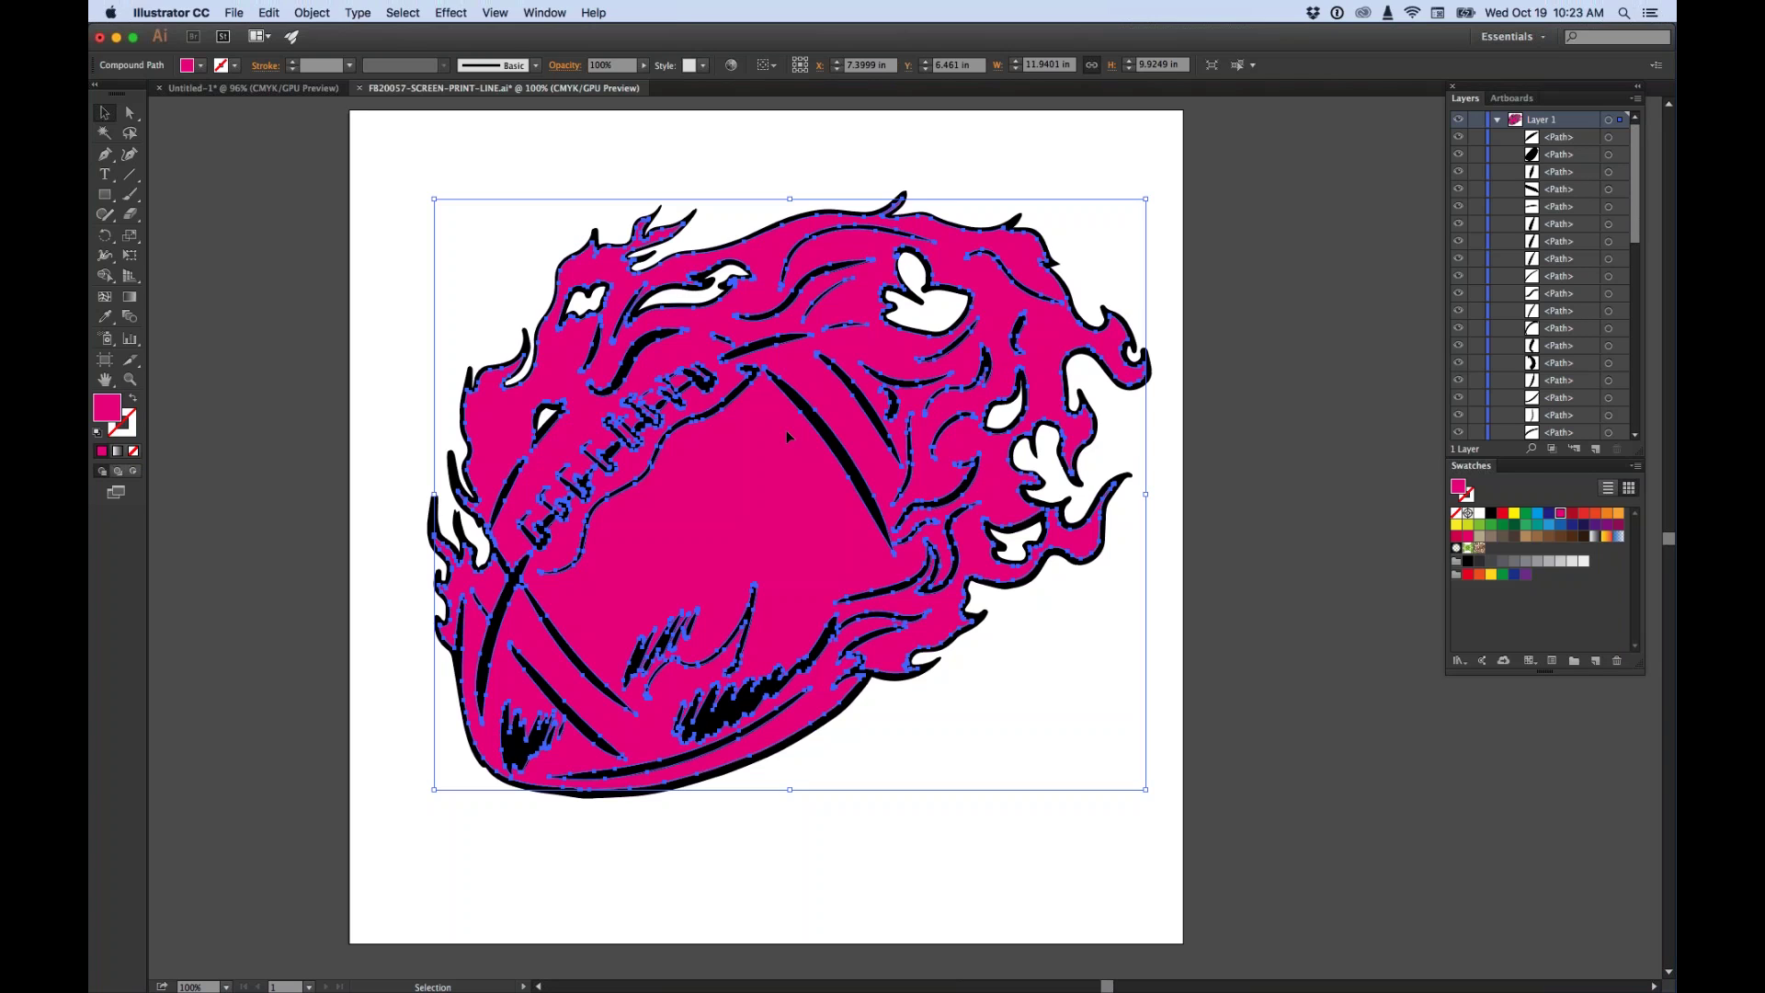
{"action": "left_click", "coordinate": [1480, 513]}
{"action": "left_click", "coordinate": [1173, 170]}
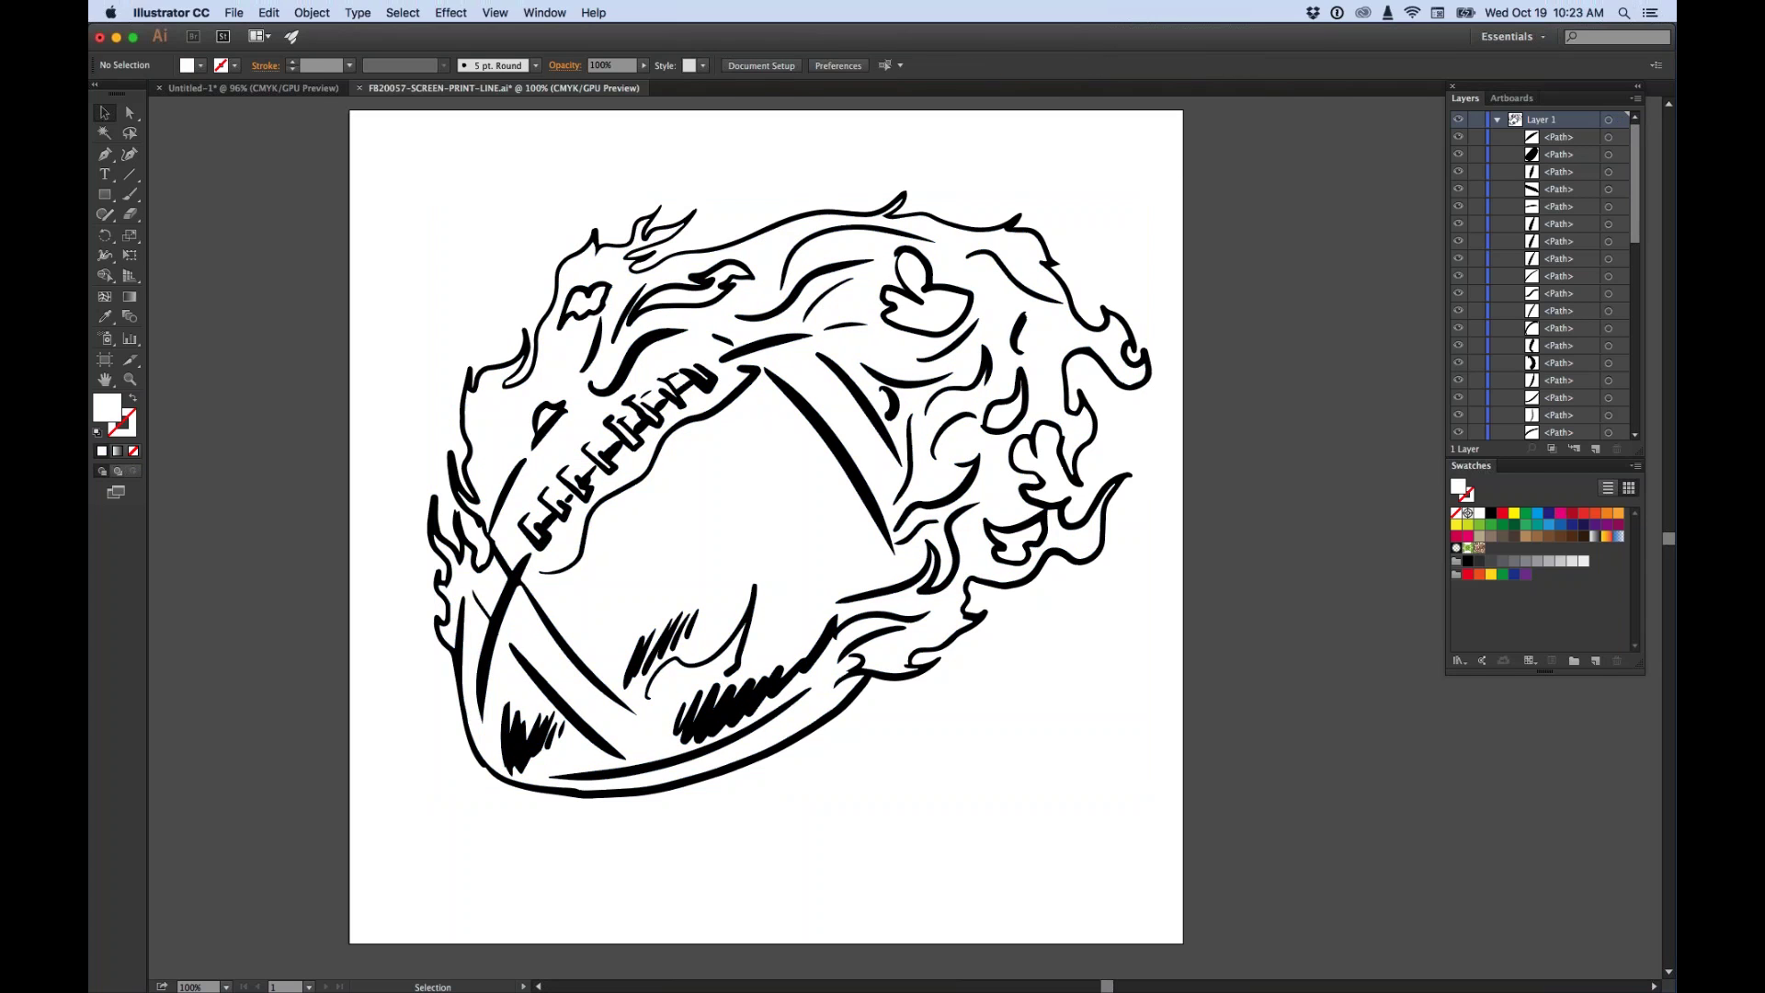
Select the black outer flame outline and extend the selection to all artwork with the same fill color.
{"action": "left_click", "coordinate": [1150, 367]}
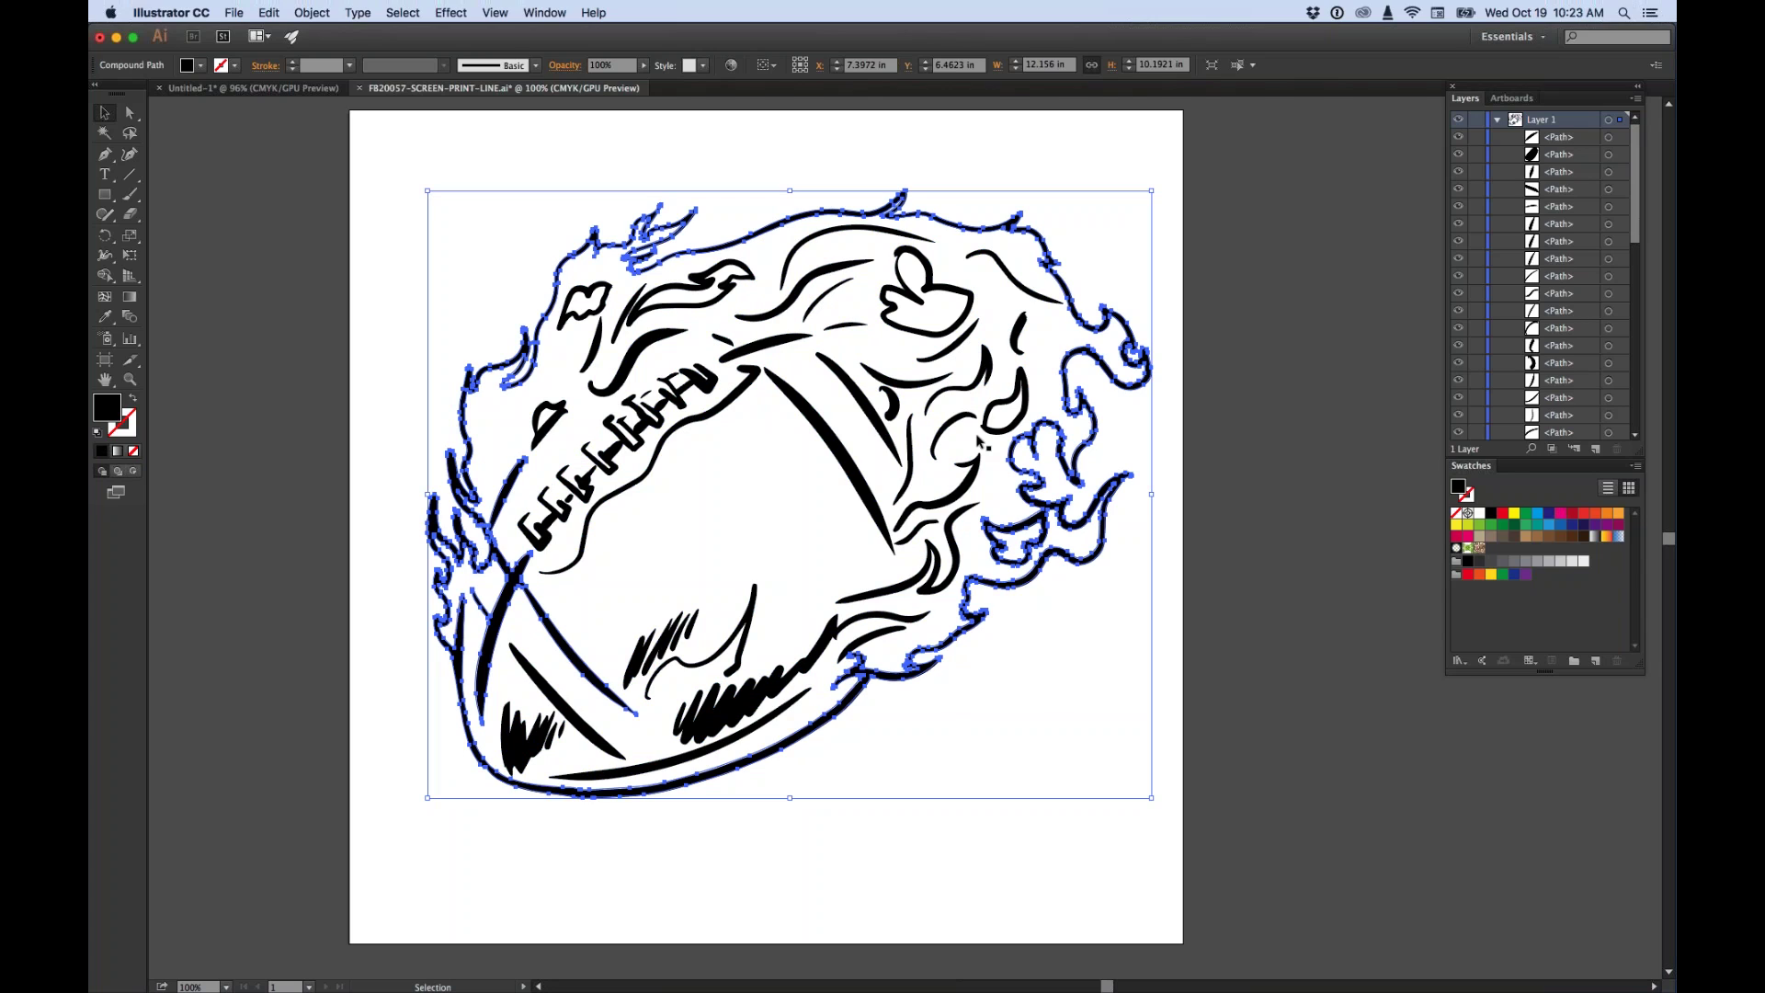
{"action": "left_click", "coordinate": [403, 12]}
{"action": "mouse_move", "coordinate": [427, 164]}
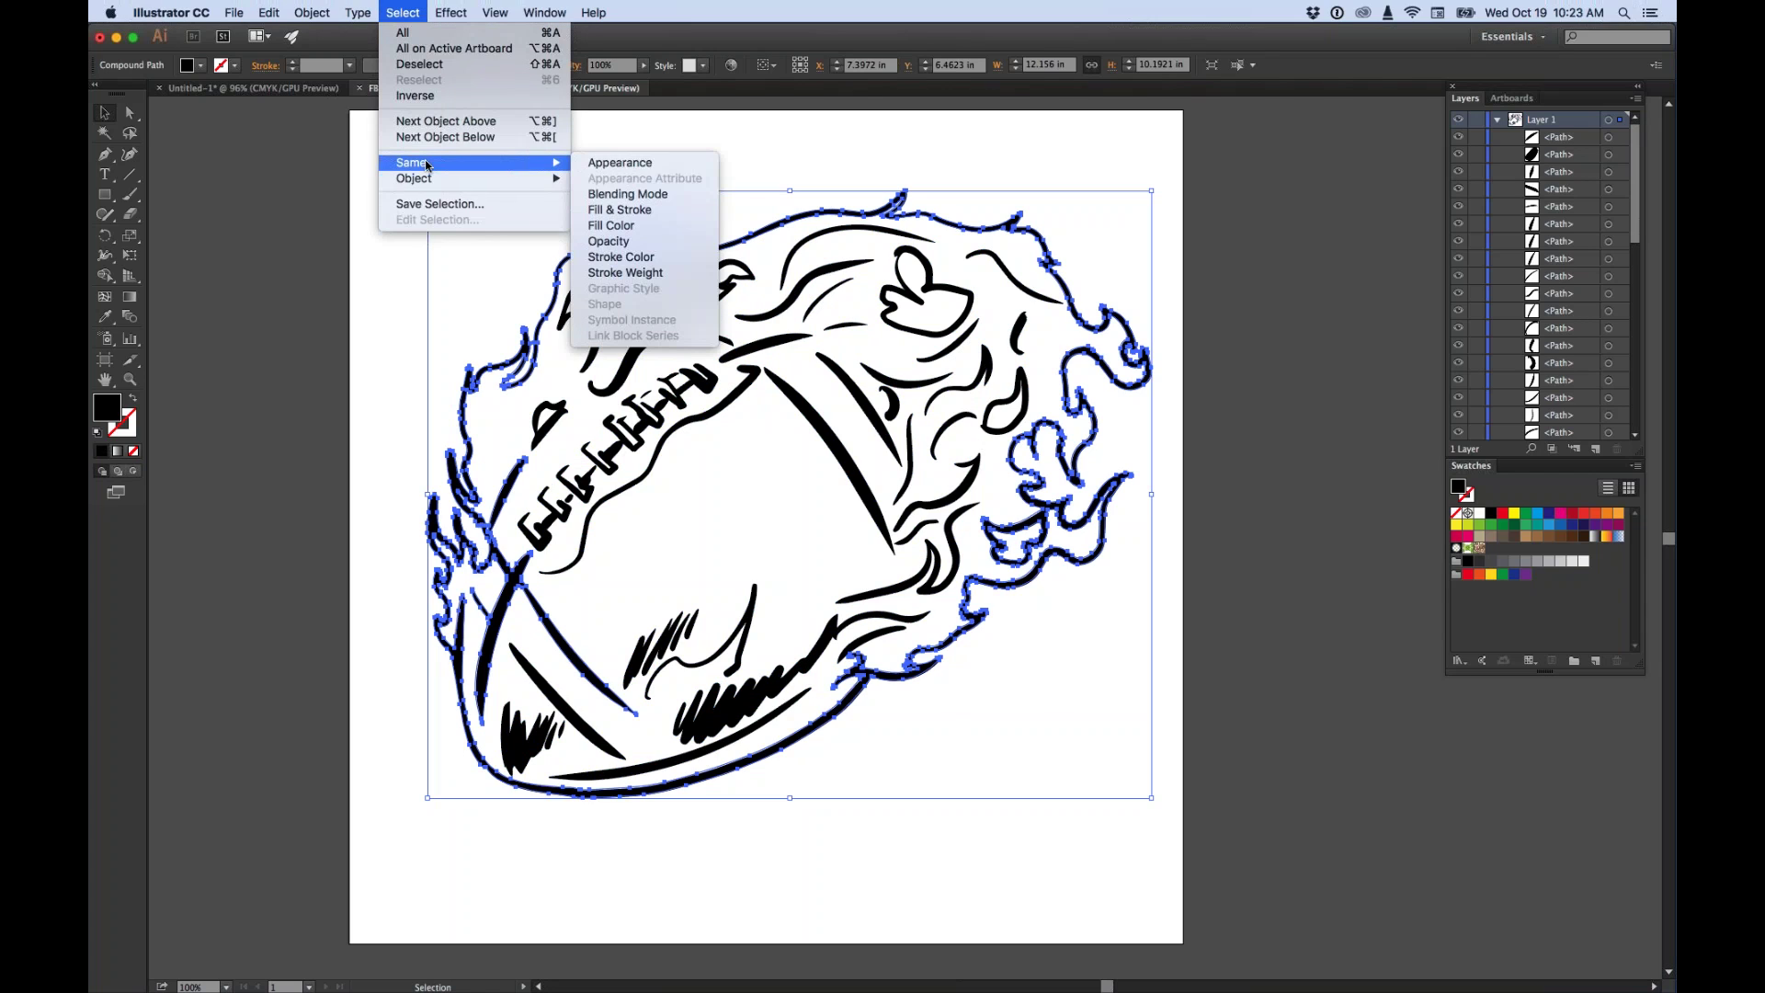
{"action": "left_click", "coordinate": [615, 226]}
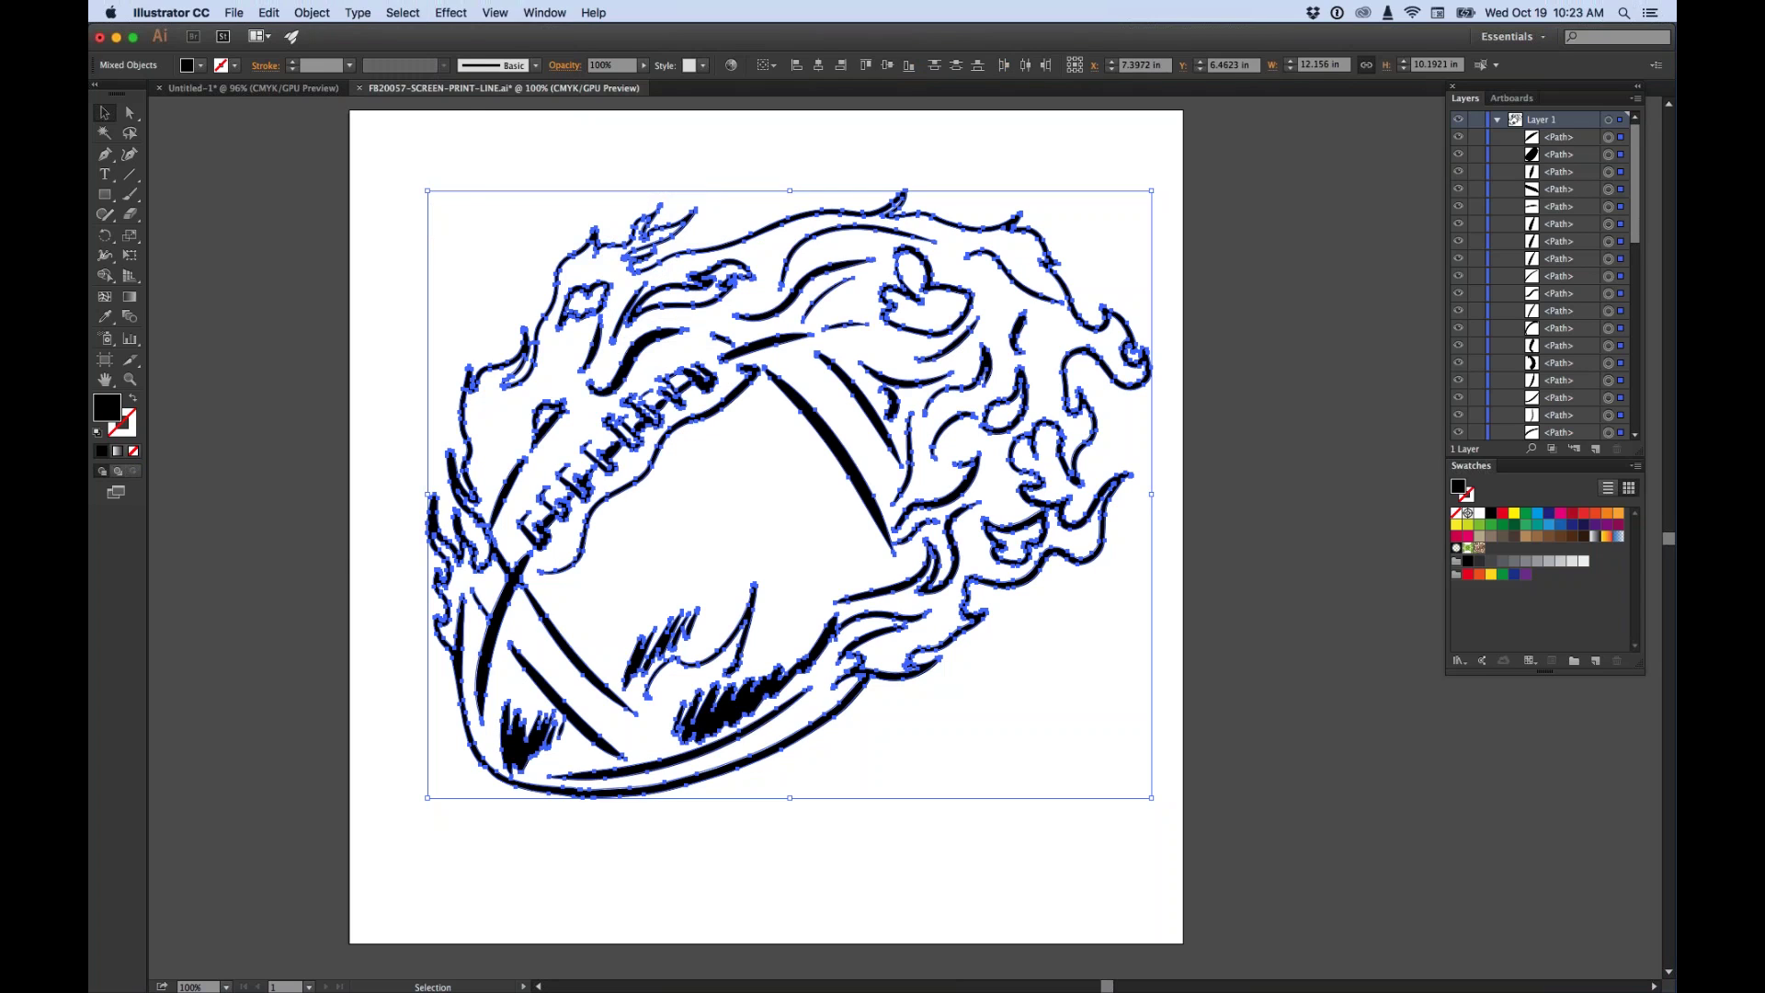
Try merging the selected black paths into a compound path and undo it.
{"action": "left_click", "coordinate": [312, 13]}
{"action": "mouse_move", "coordinate": [368, 510]}
{"action": "left_click", "coordinate": [492, 508]}
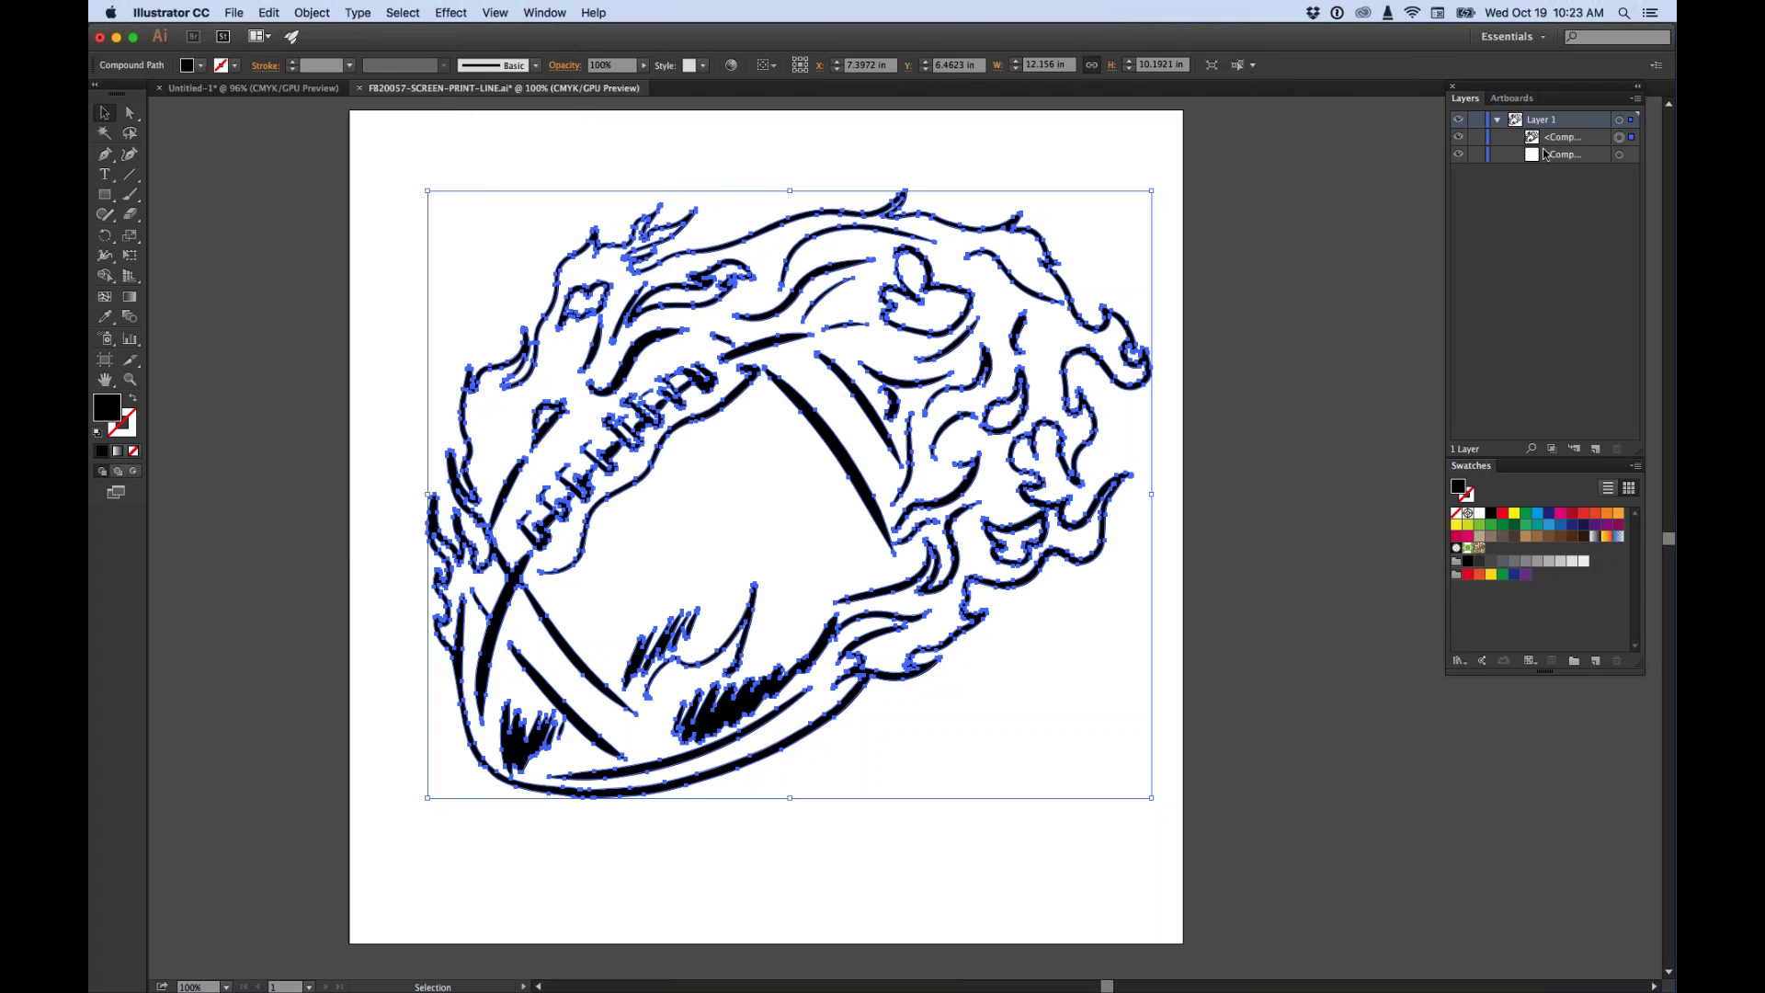
{"action": "key", "text": "super+z"}
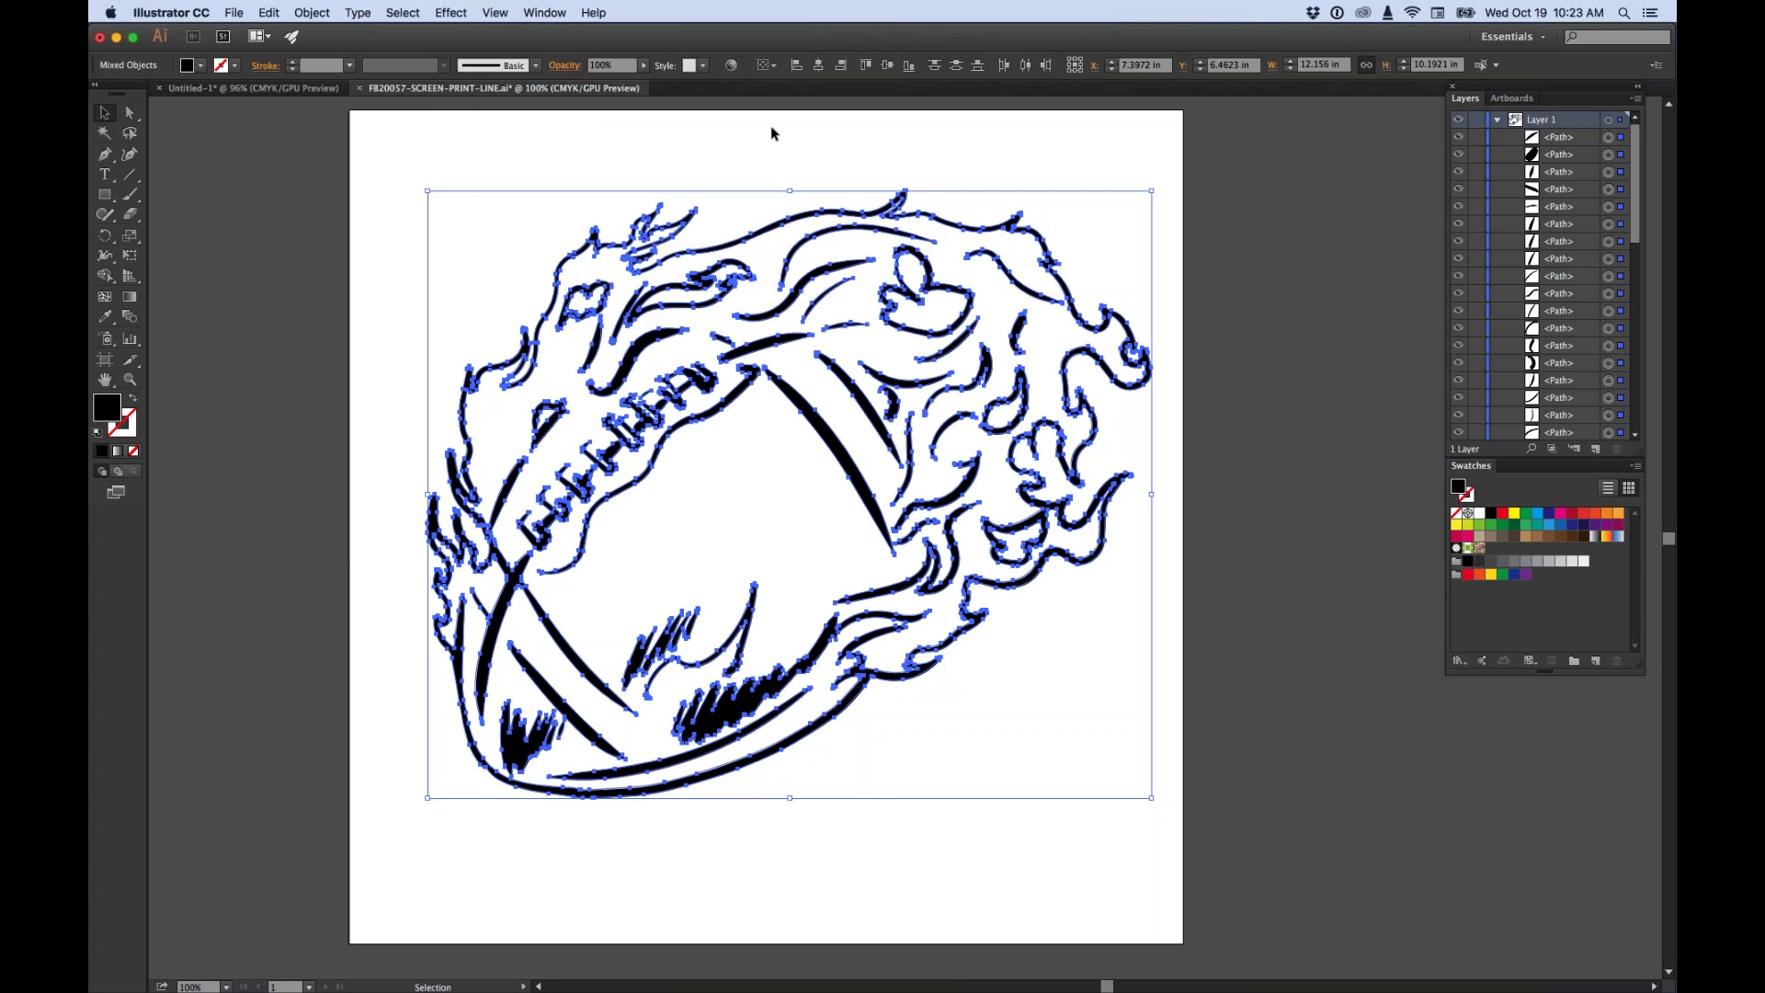
Make the selected black line art into a single compound path.
{"action": "left_click", "coordinate": [312, 12]}
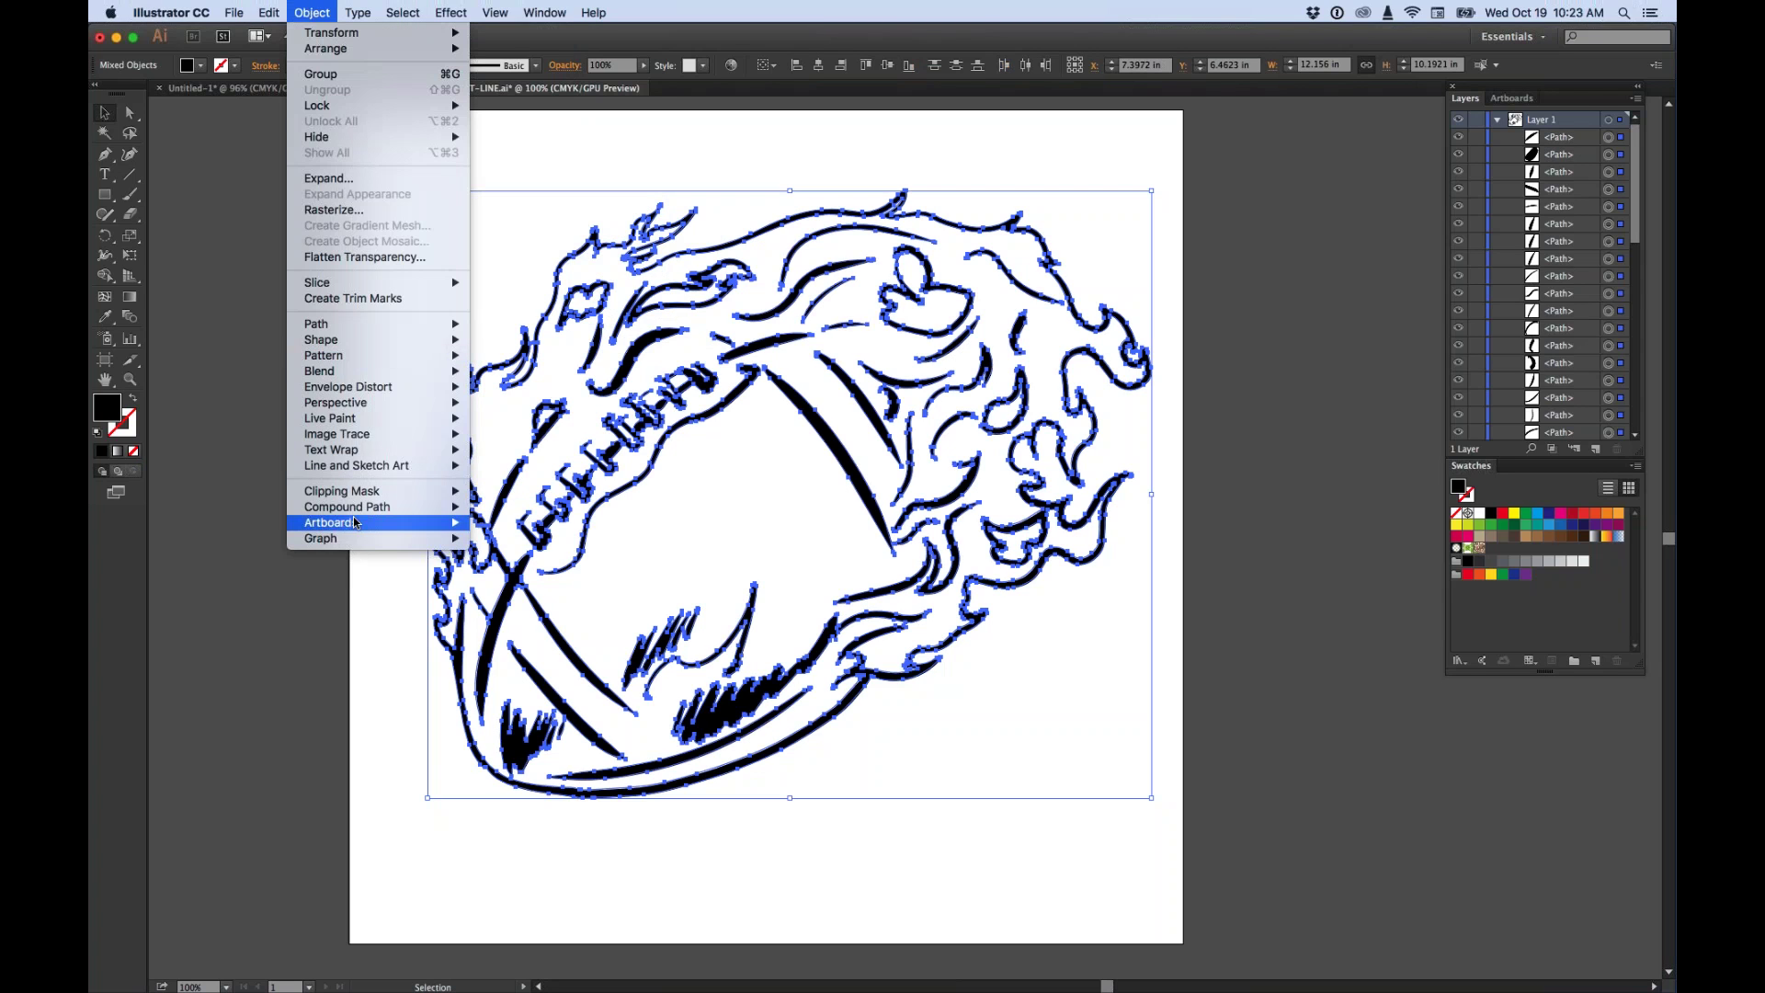
{"action": "mouse_move", "coordinate": [401, 509]}
{"action": "left_click", "coordinate": [503, 507]}
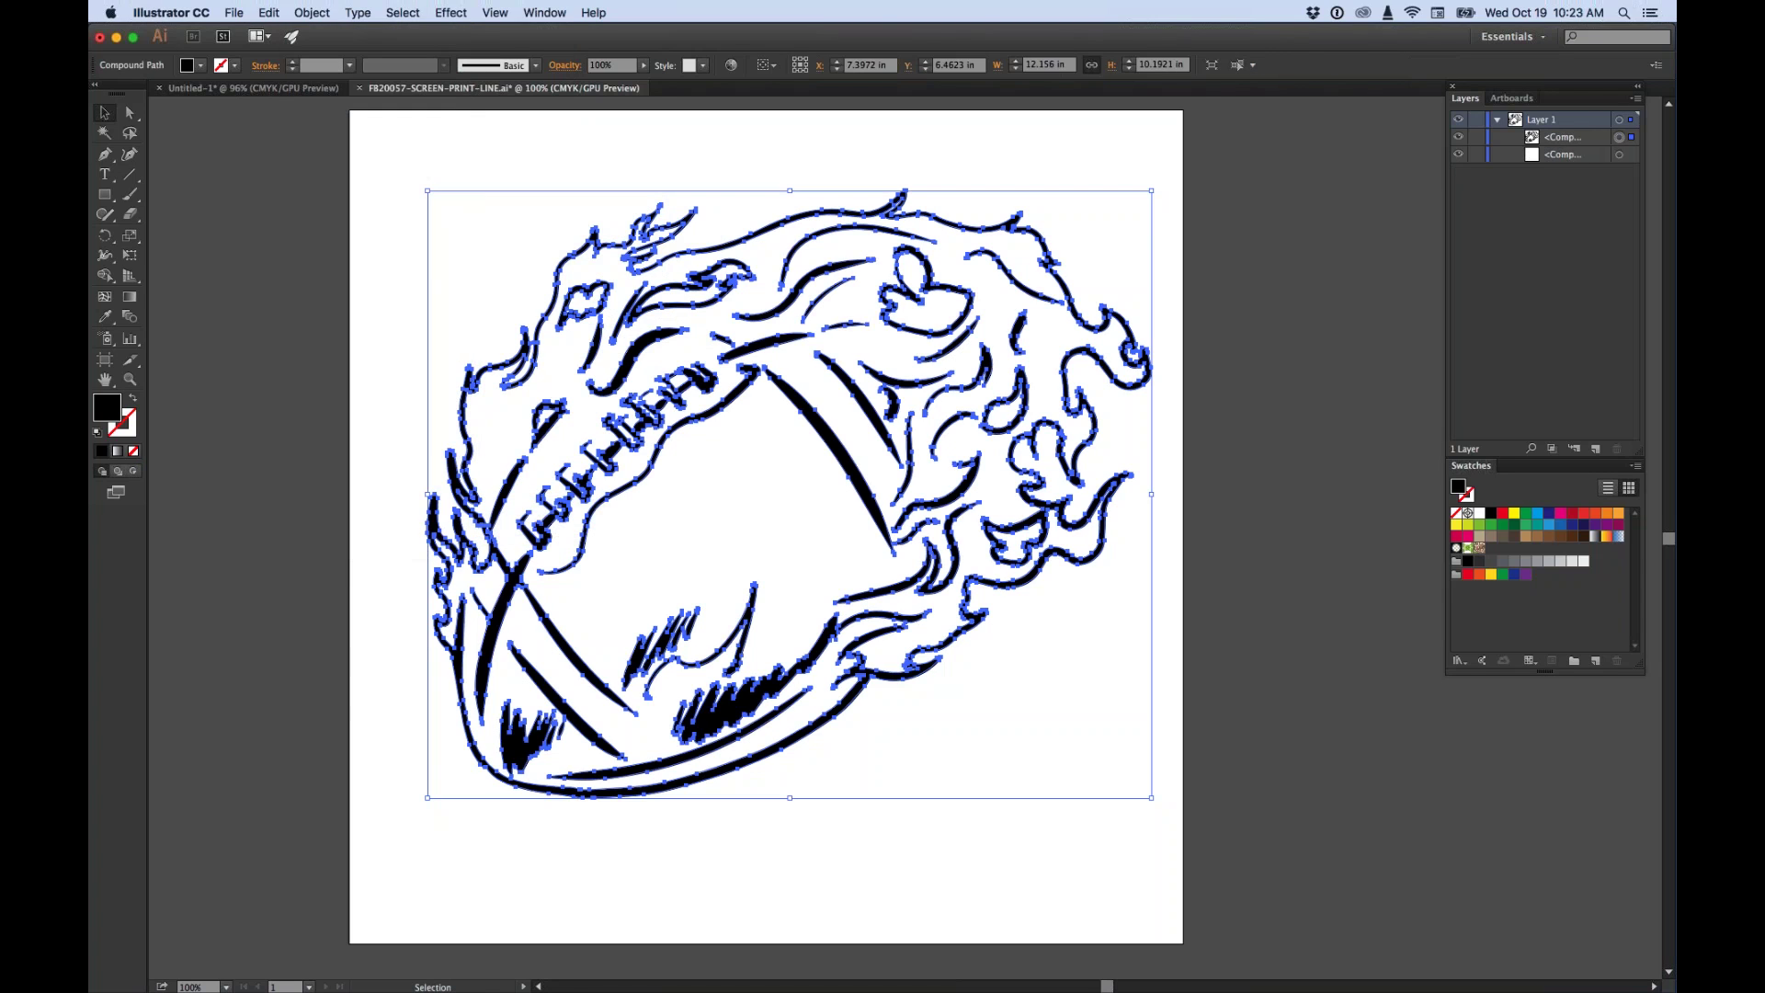
{"action": "left_click", "coordinate": [1006, 160]}
Select all artwork sharing the white background shape's fill color, make it a compound path and deselect.
{"action": "key", "text": "super+z"}
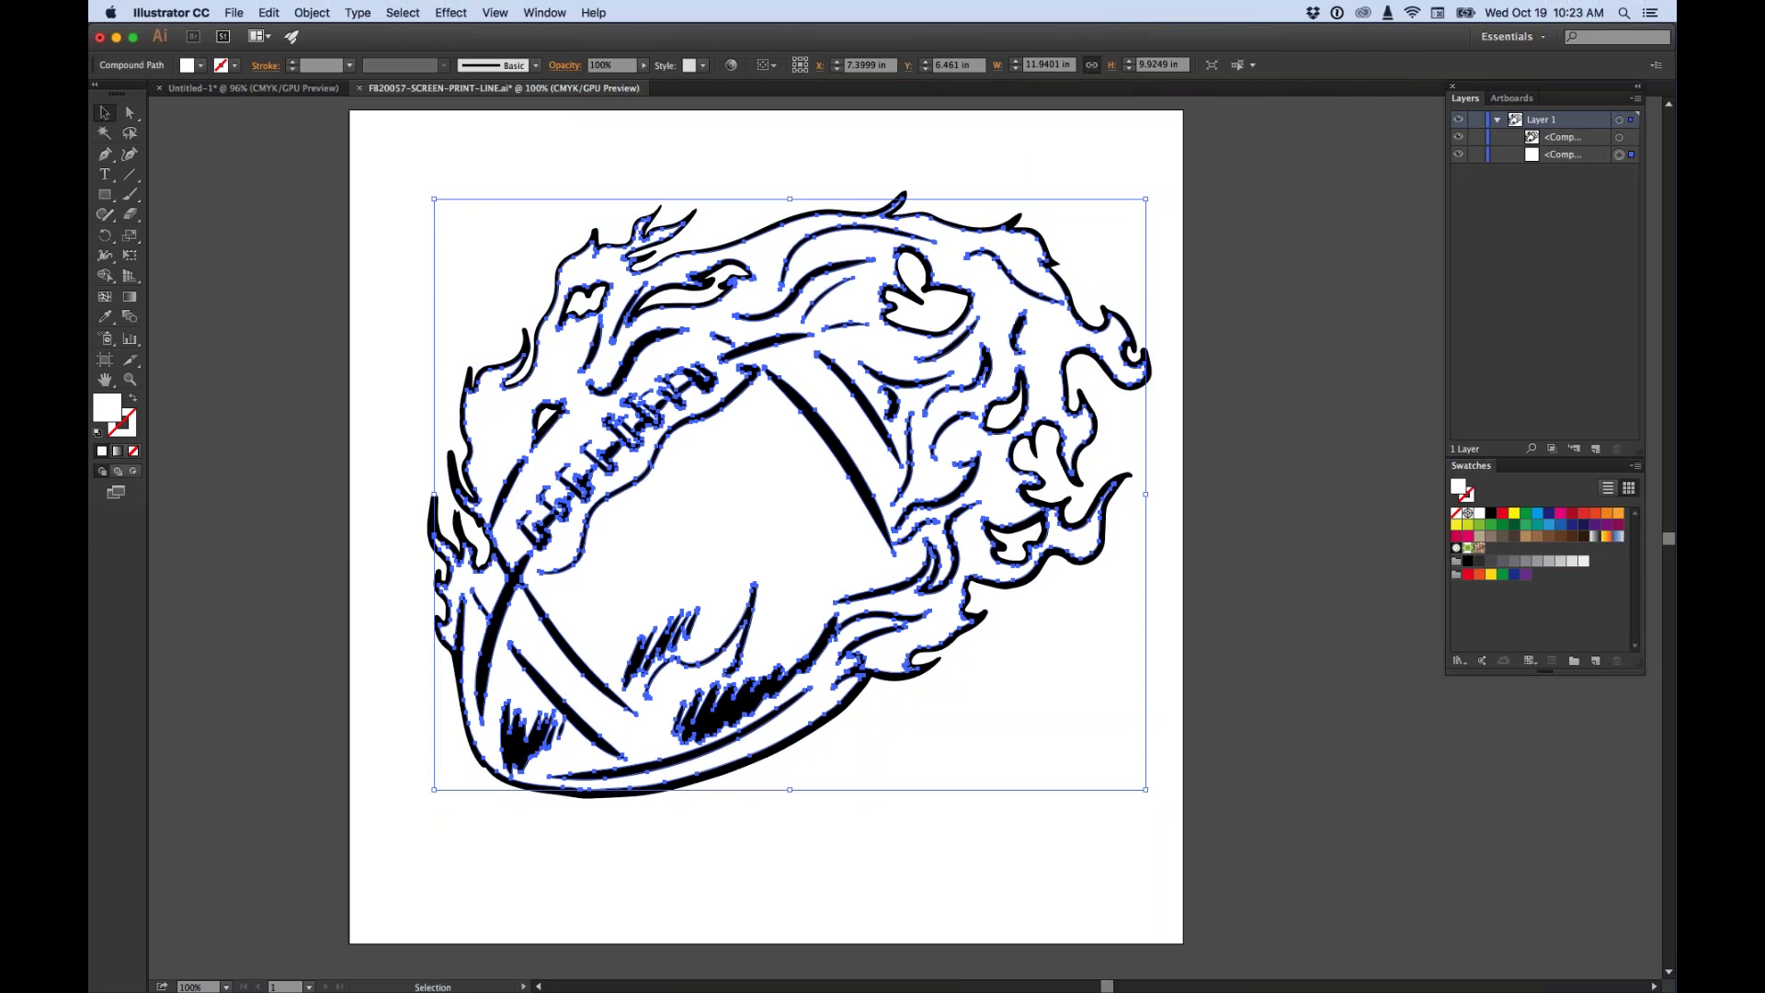
{"action": "left_click", "coordinate": [403, 12]}
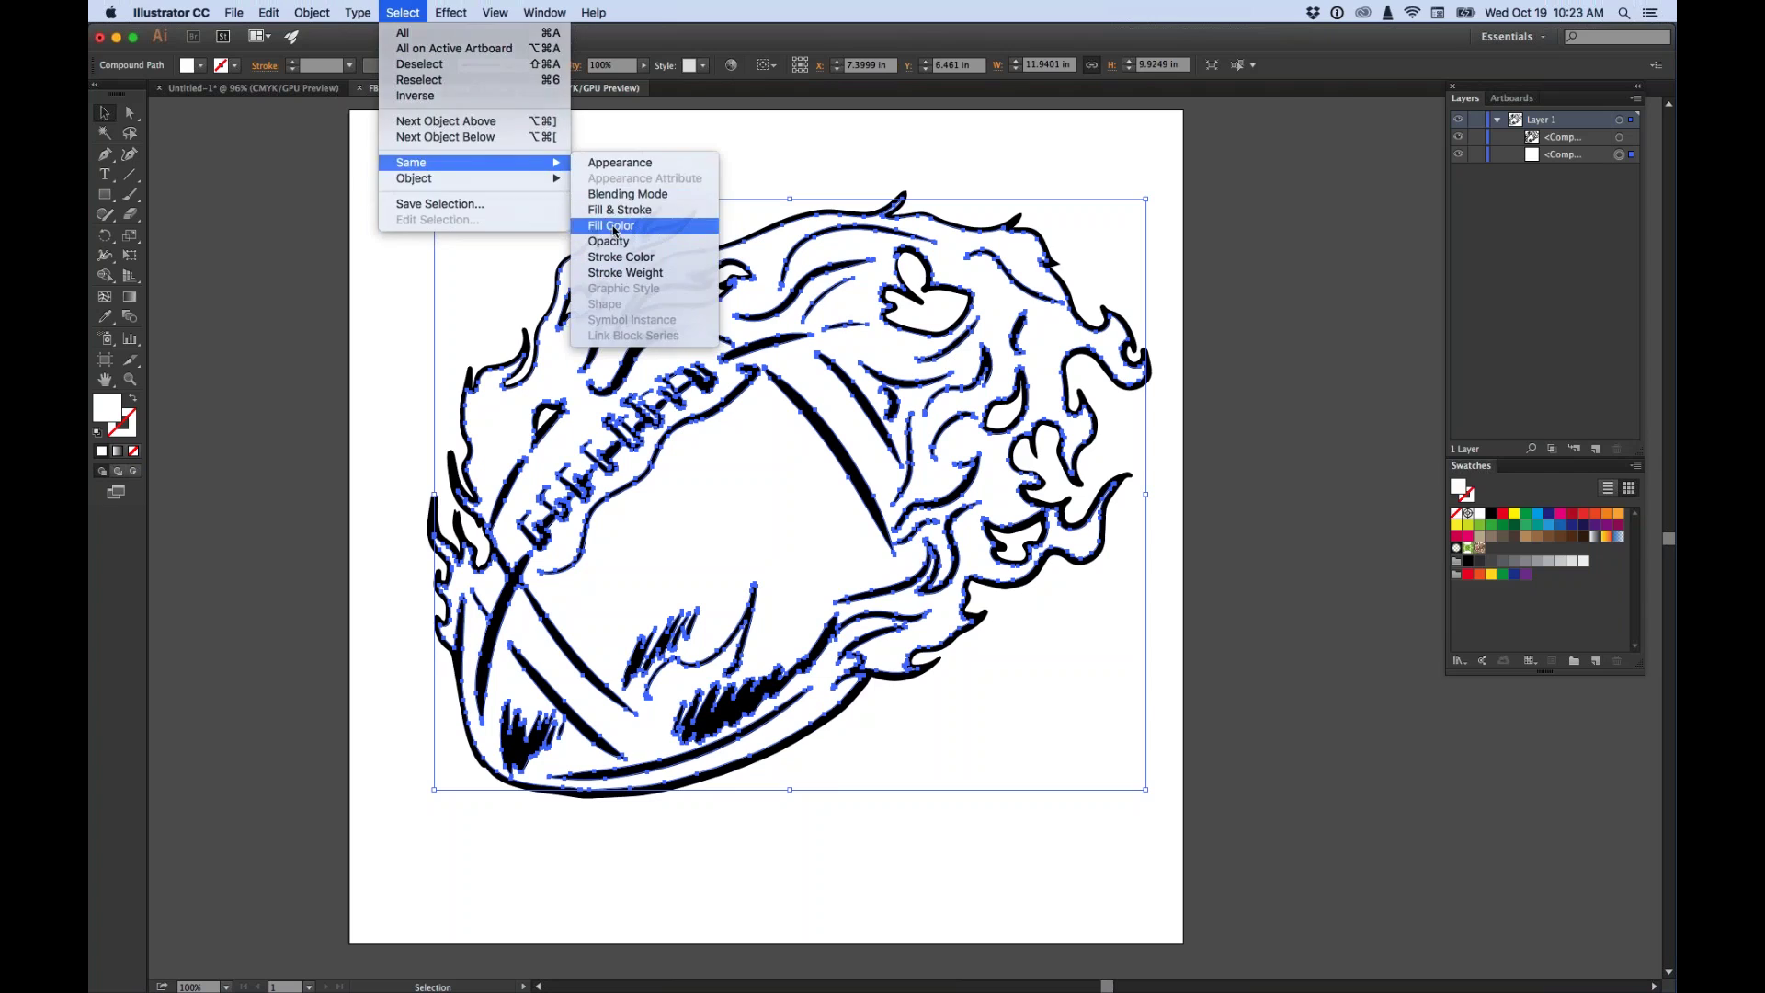
{"action": "left_click", "coordinate": [612, 225]}
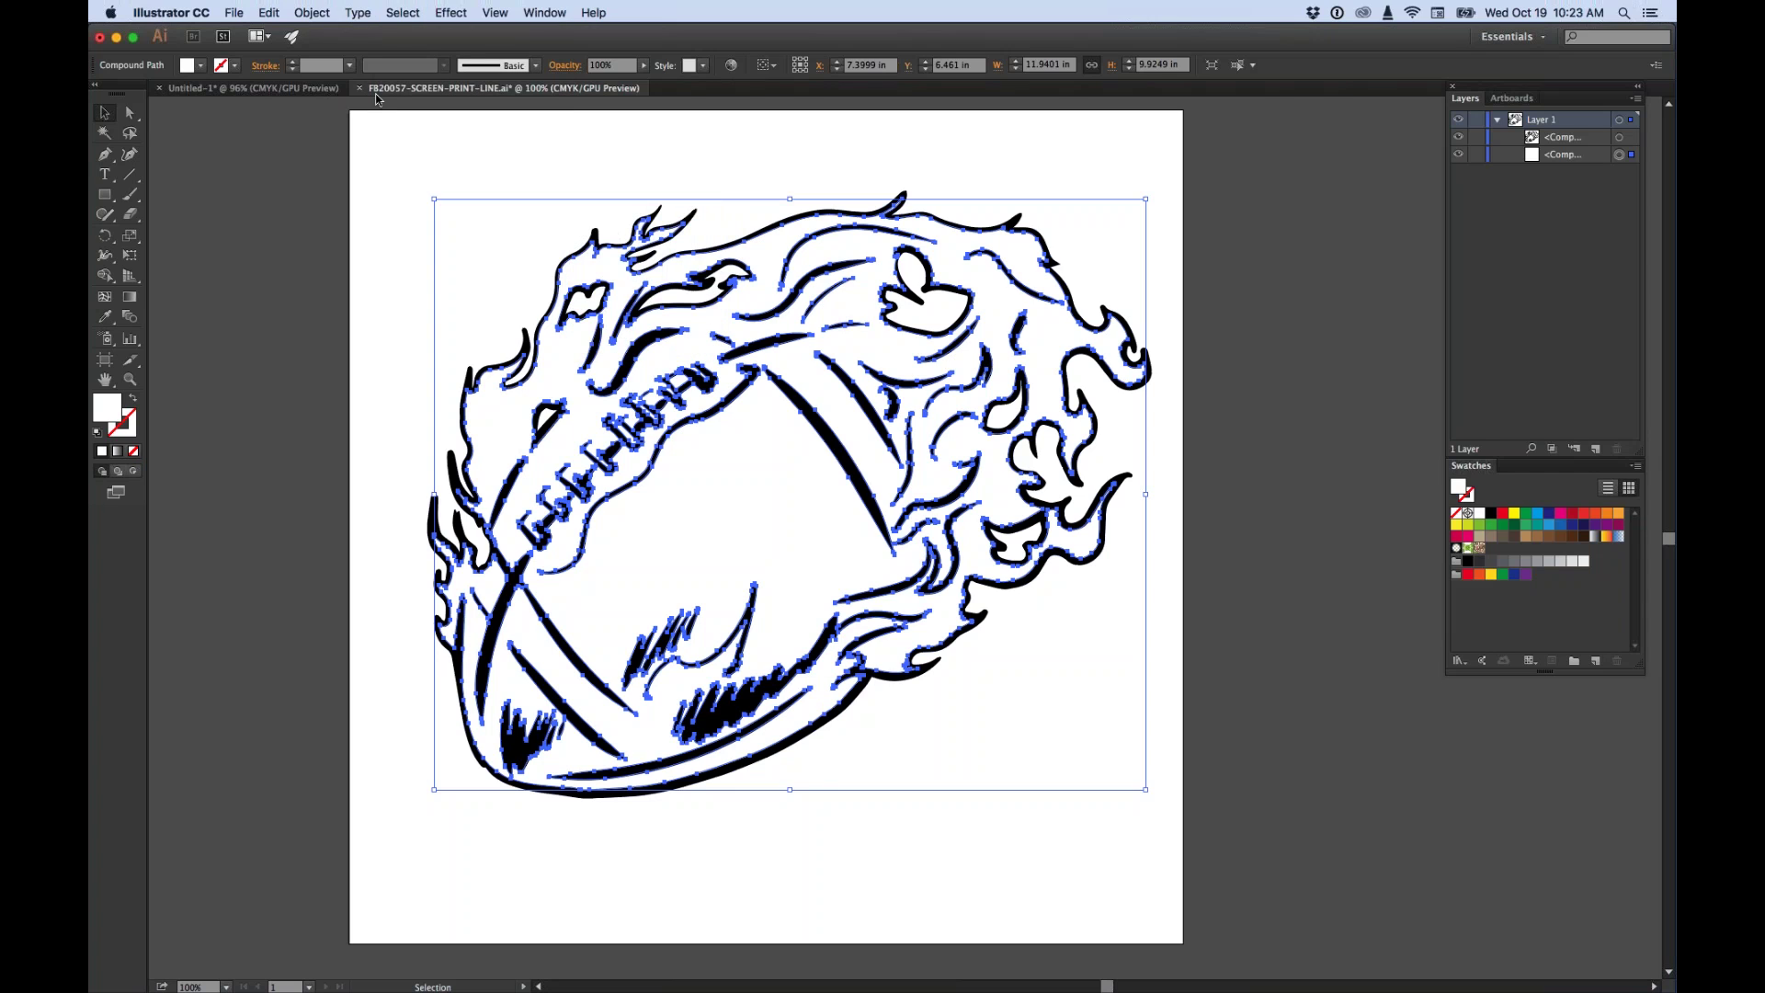
{"action": "left_click", "coordinate": [304, 12]}
{"action": "mouse_move", "coordinate": [382, 494]}
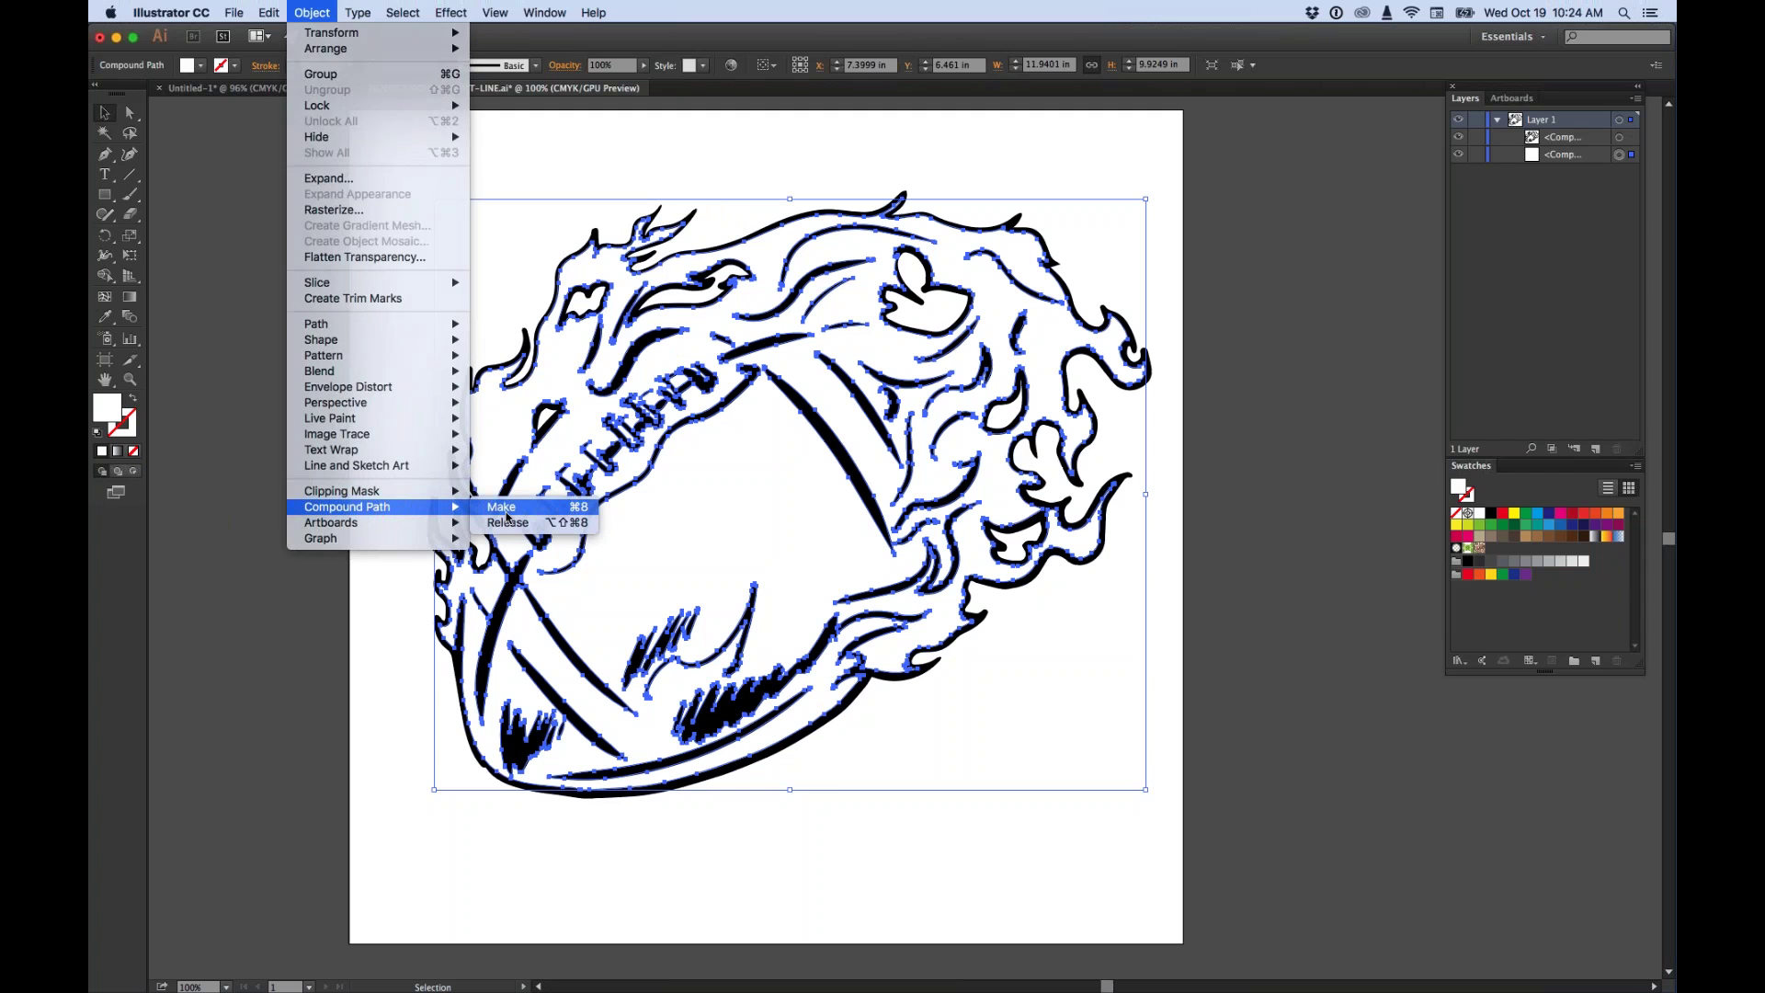
{"action": "left_click", "coordinate": [552, 506]}
{"action": "left_click", "coordinate": [1265, 177]}
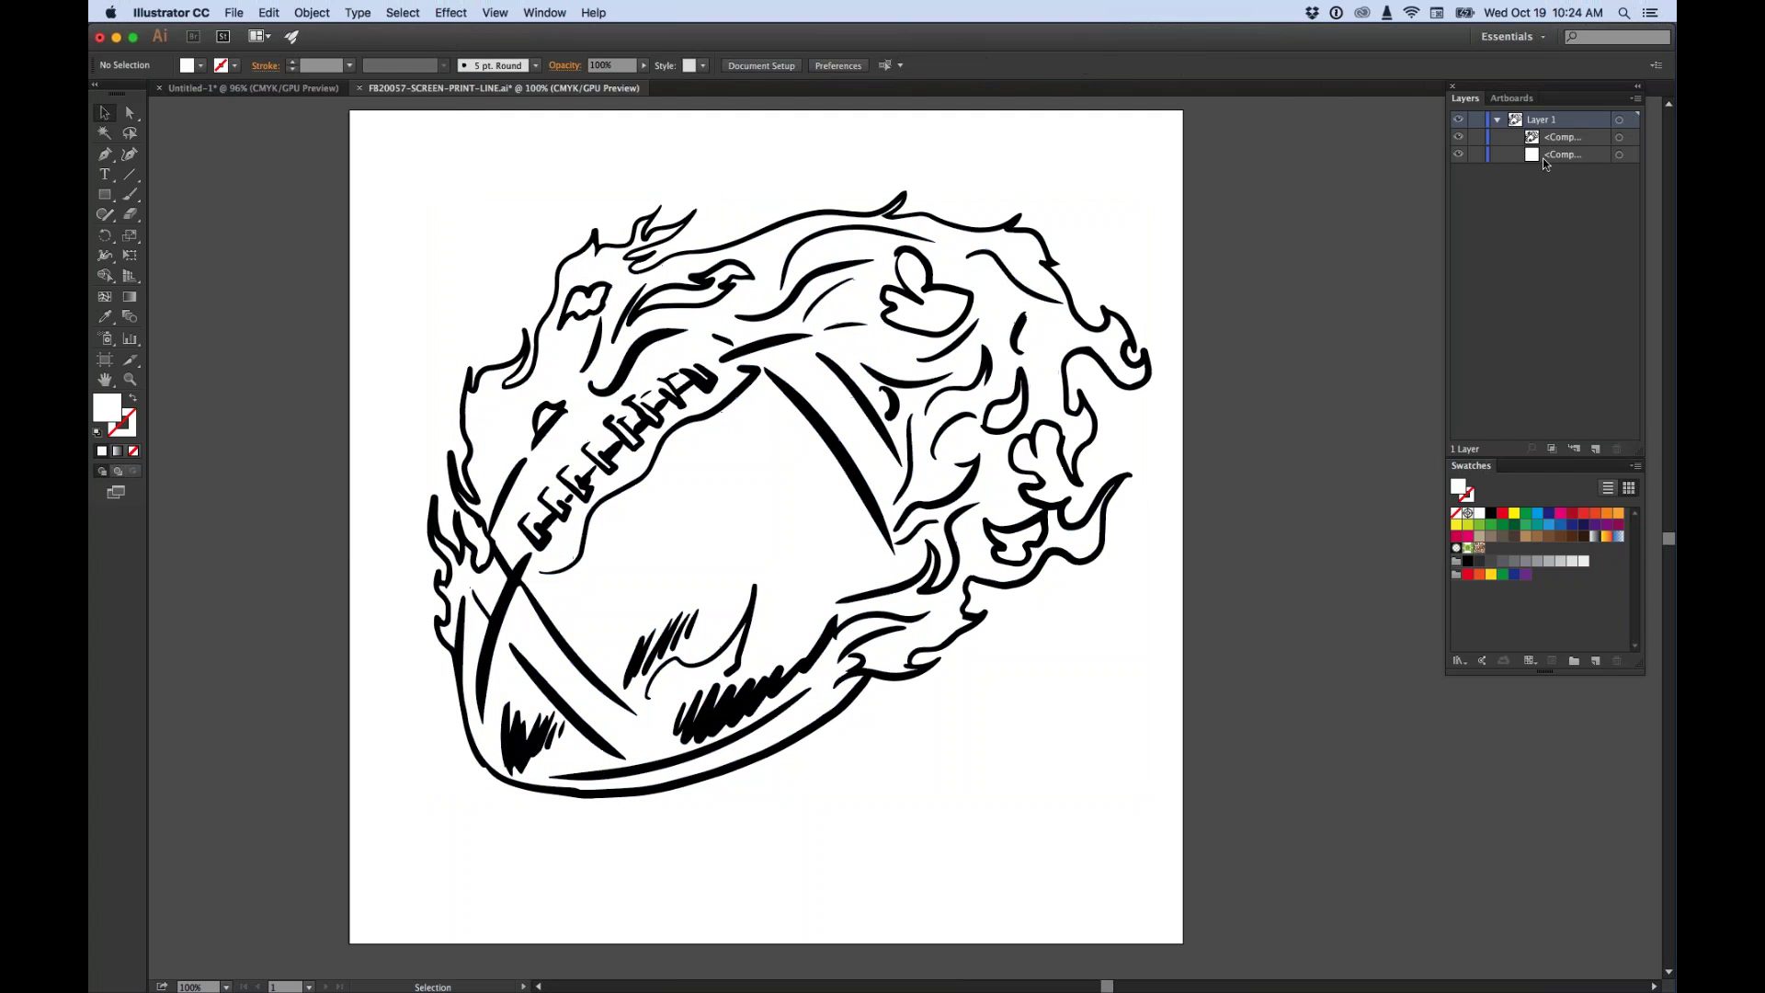
Toggle the upper compound path's visibility, then try a green fill on the white compound path and revert it.
{"action": "left_click", "coordinate": [1459, 137]}
{"action": "left_click", "coordinate": [1459, 137]}
{"action": "left_click", "coordinate": [1047, 230]}
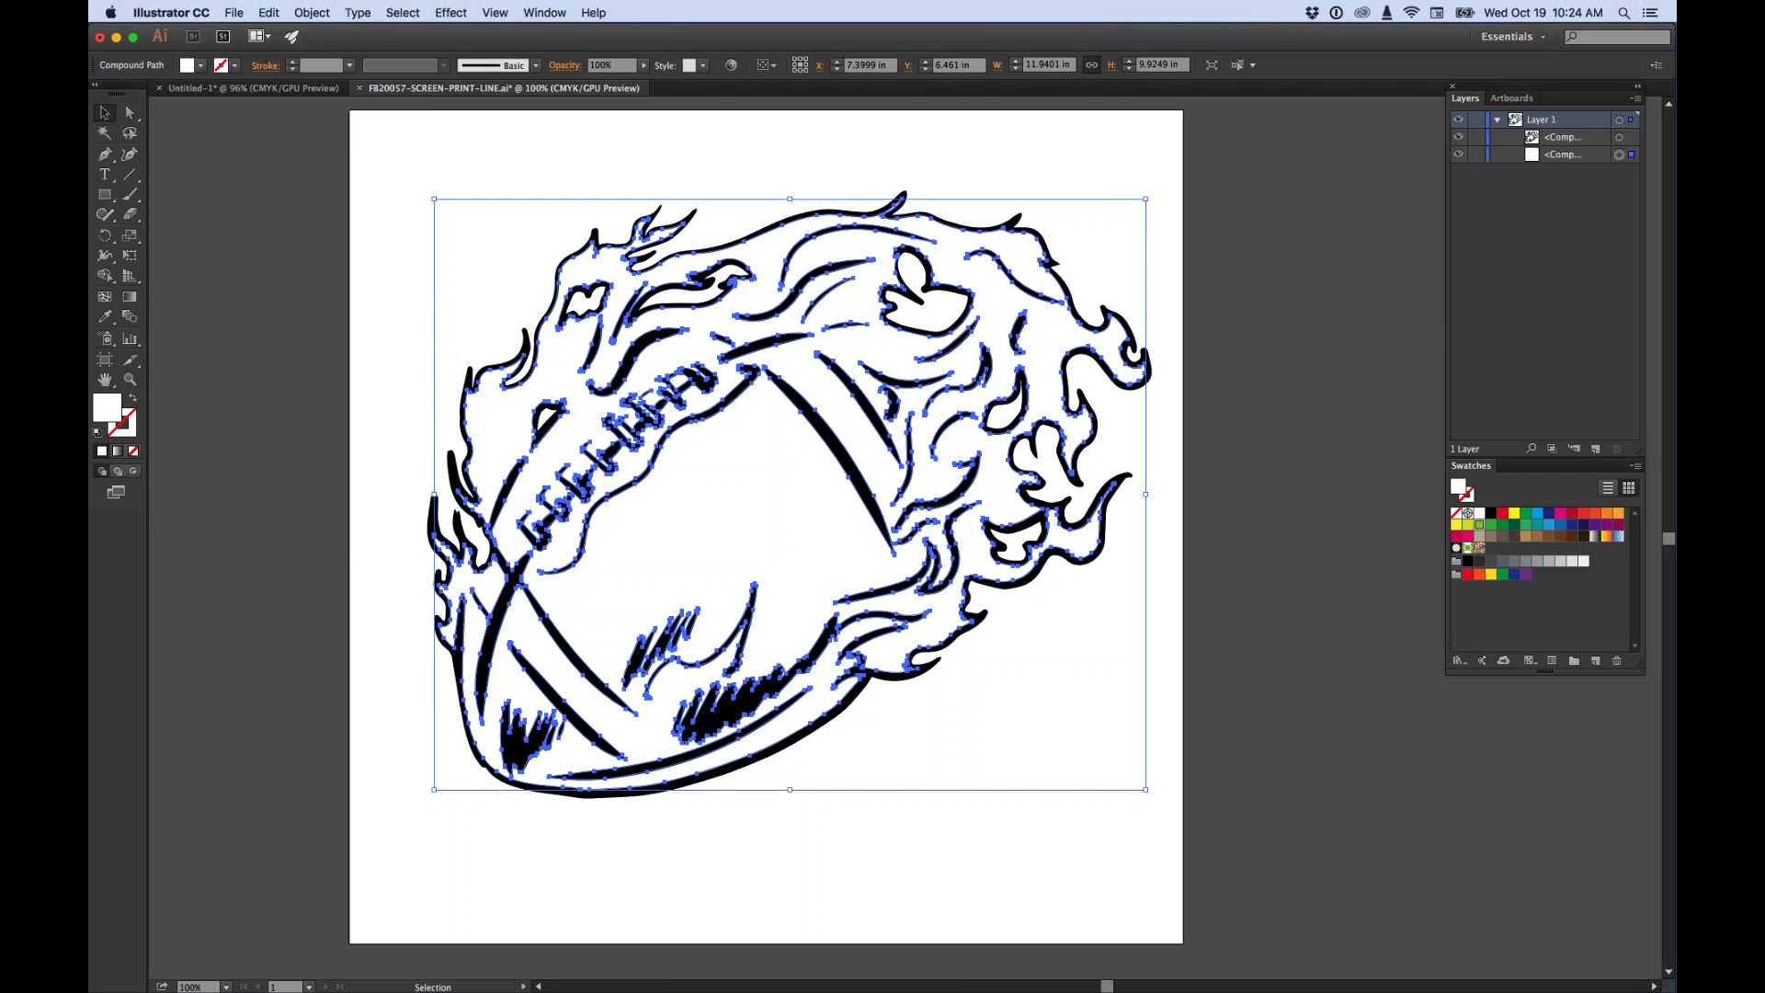
{"action": "left_click", "coordinate": [1479, 525]}
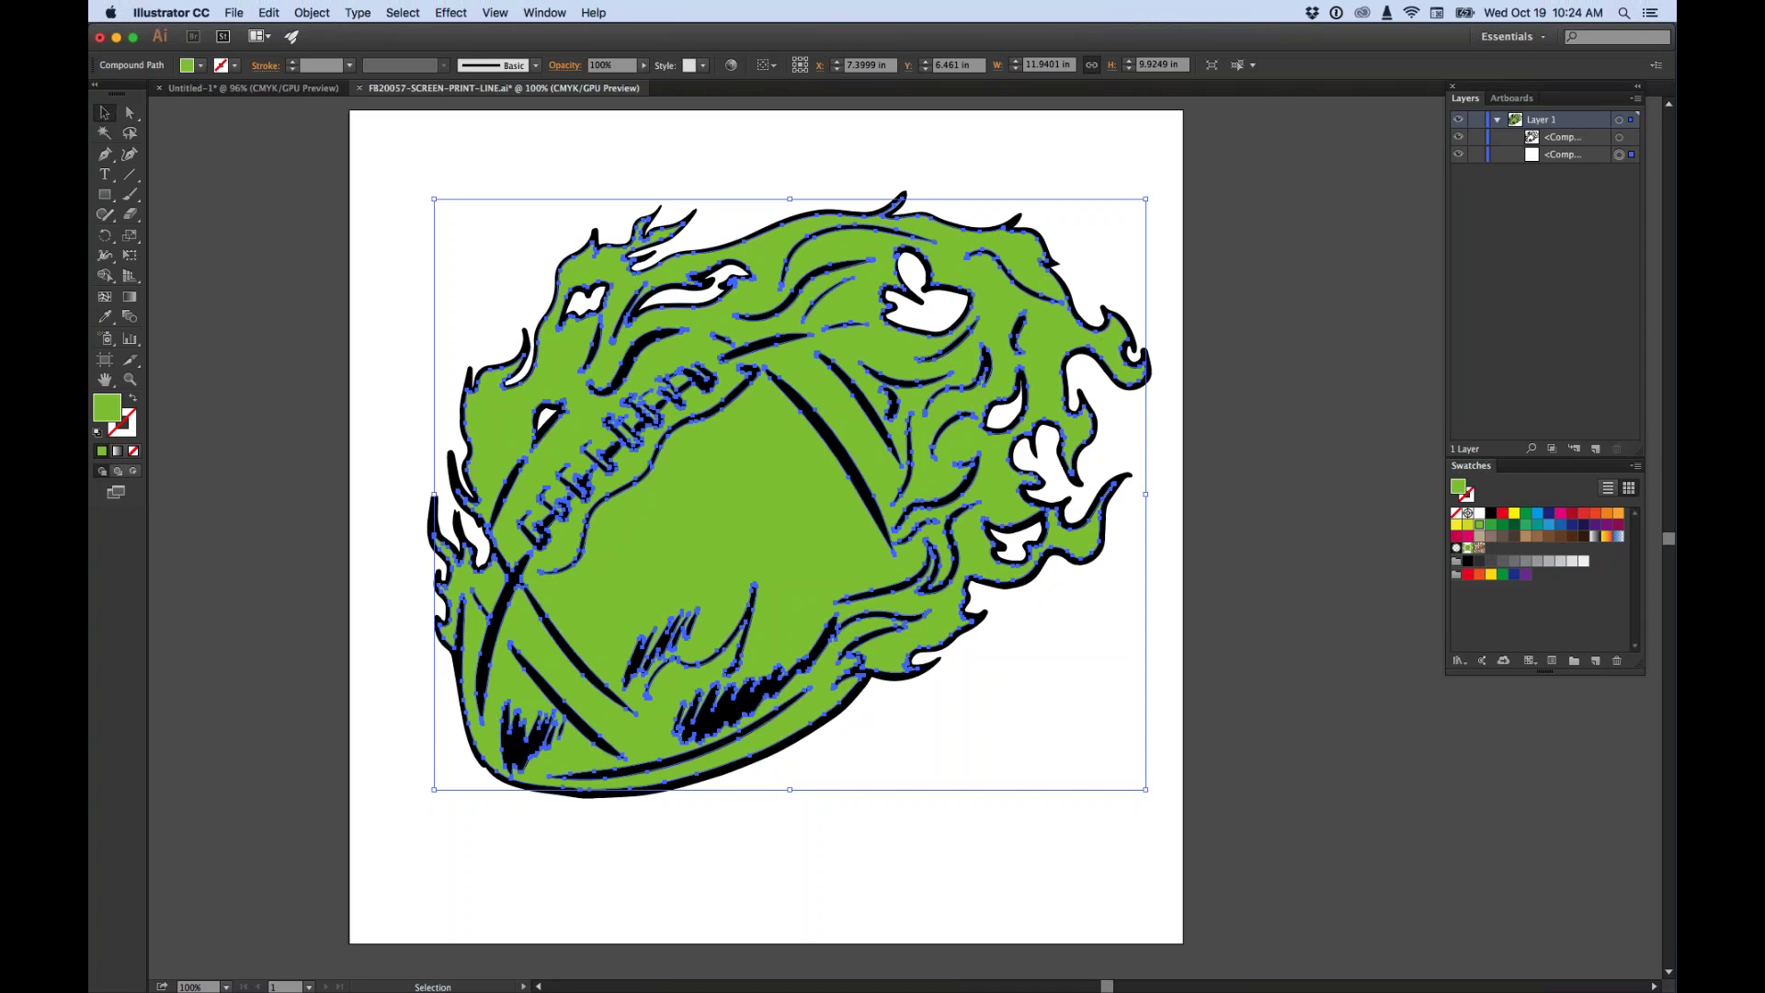
{"action": "key", "text": "a"}
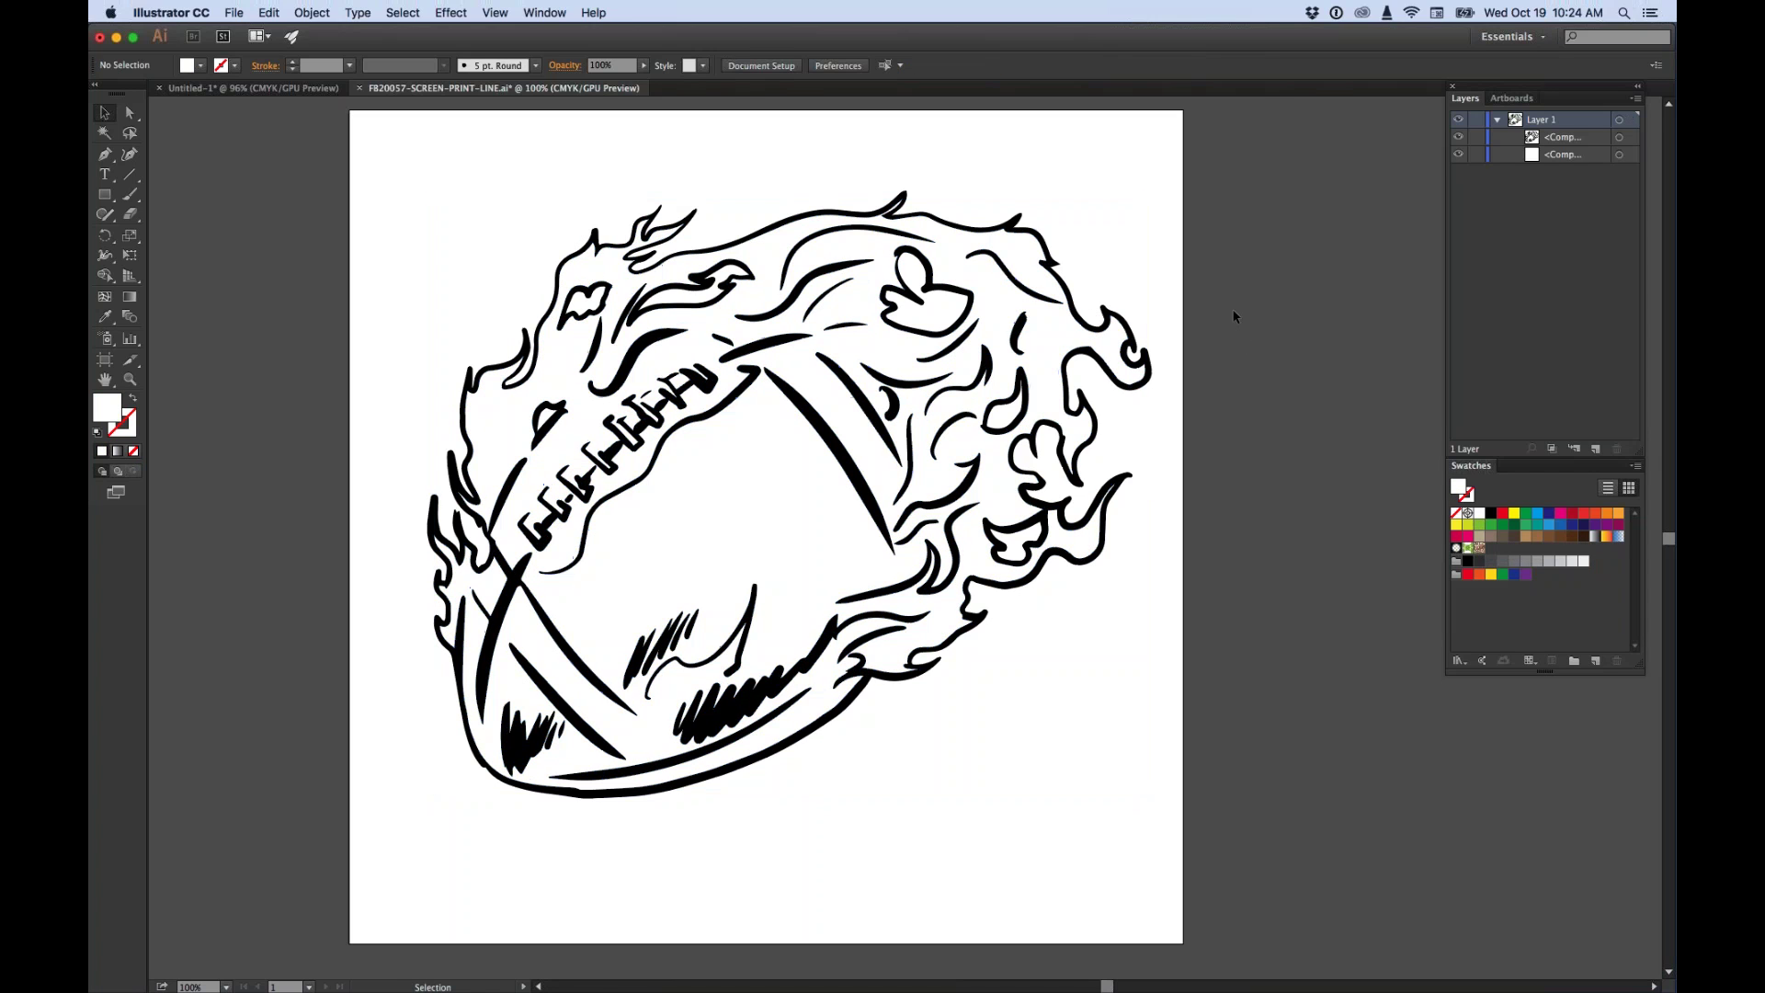
Try a blue fill on the black line art compound path, undo it and deselect.
{"action": "left_click", "coordinate": [1032, 223]}
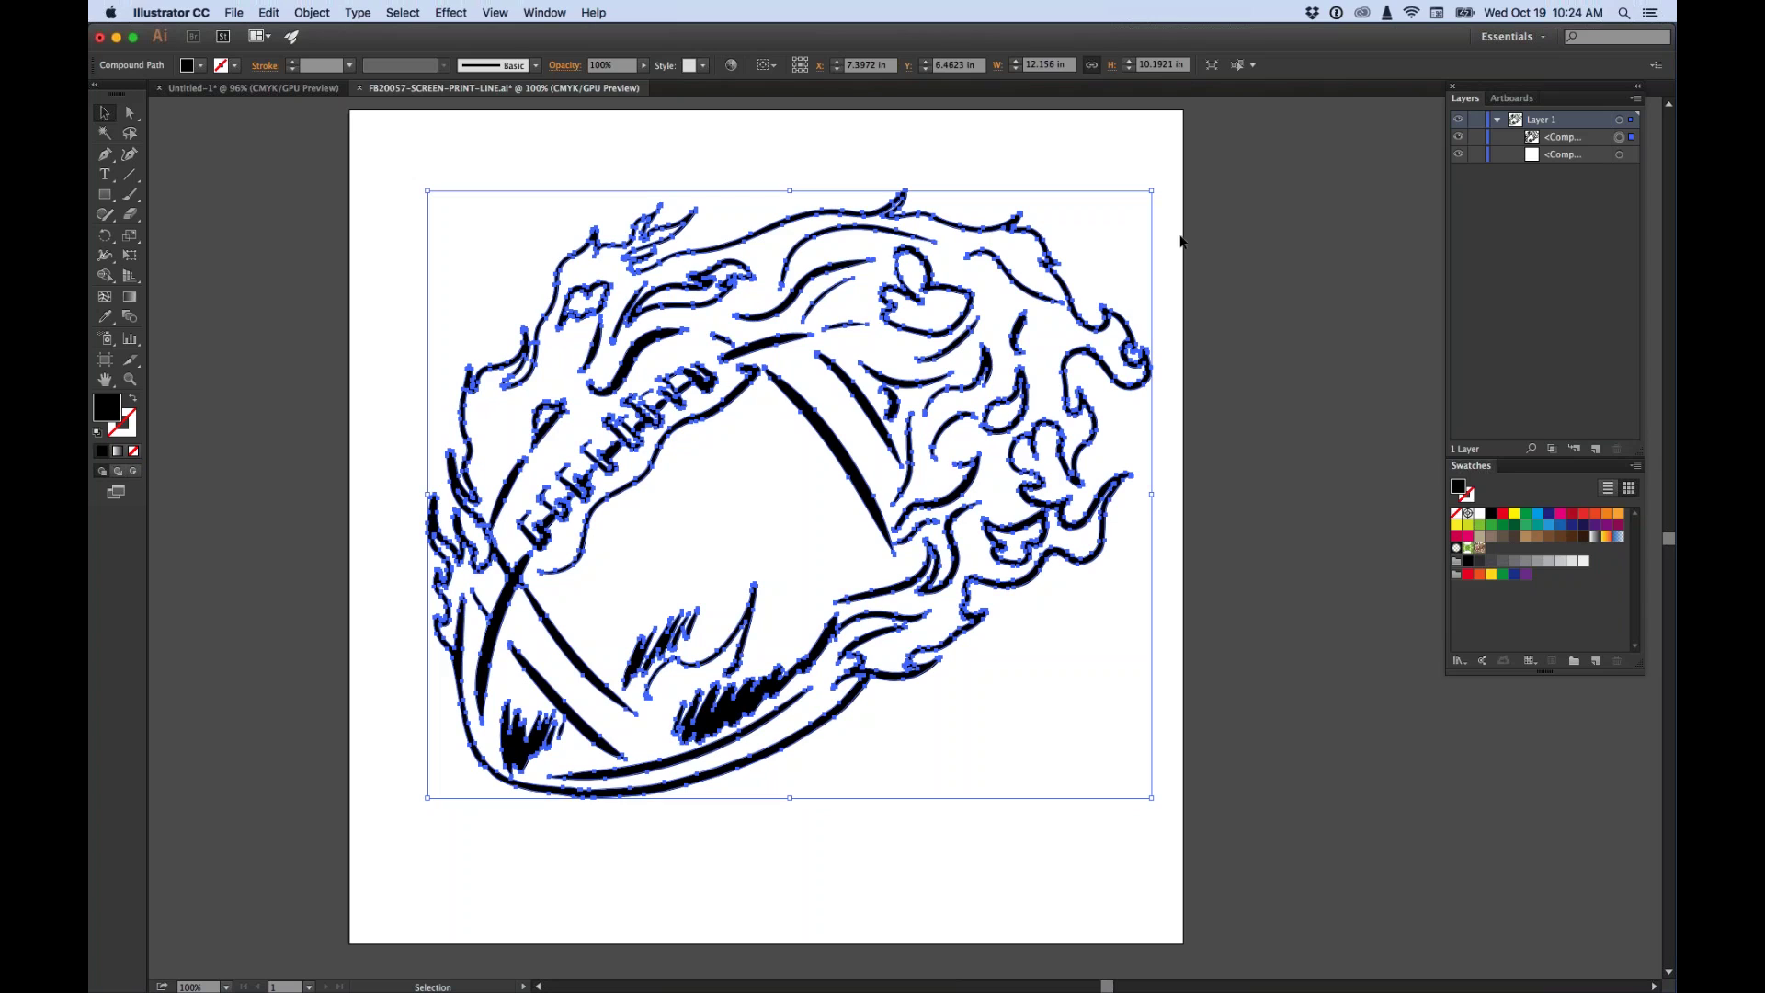
{"action": "left_click", "coordinate": [1538, 513]}
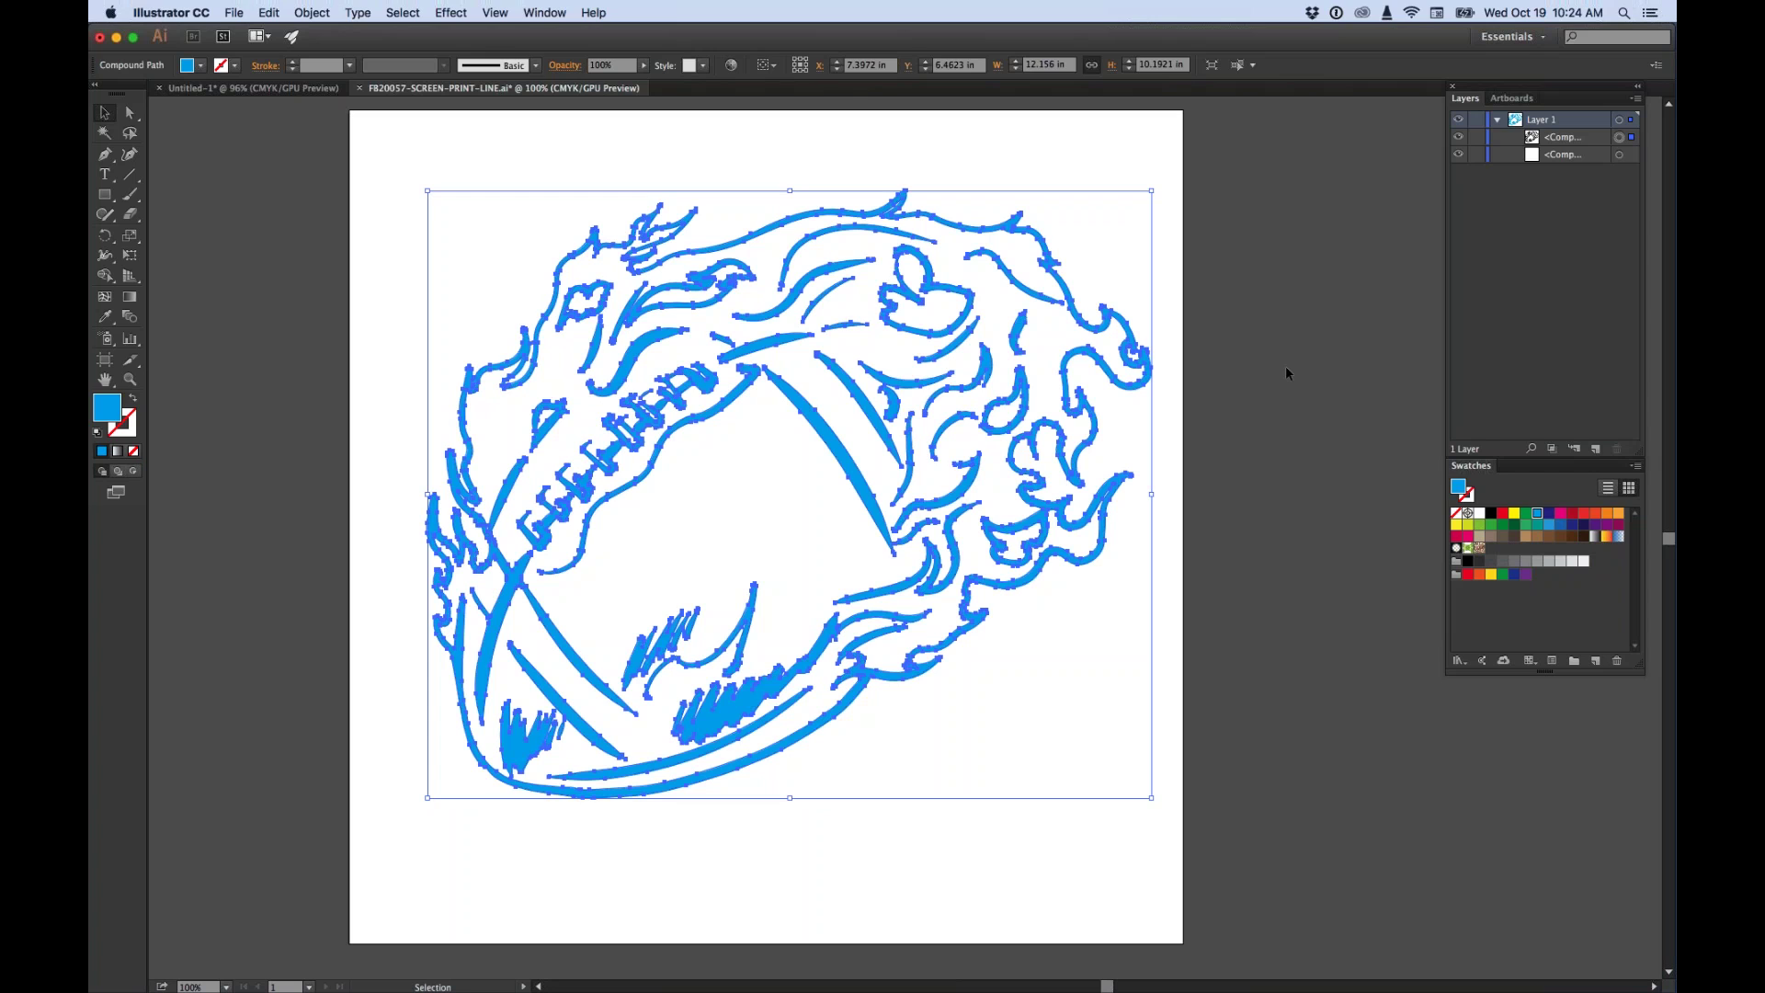
{"action": "key", "text": "super+z"}
{"action": "left_click", "coordinate": [1243, 268]}
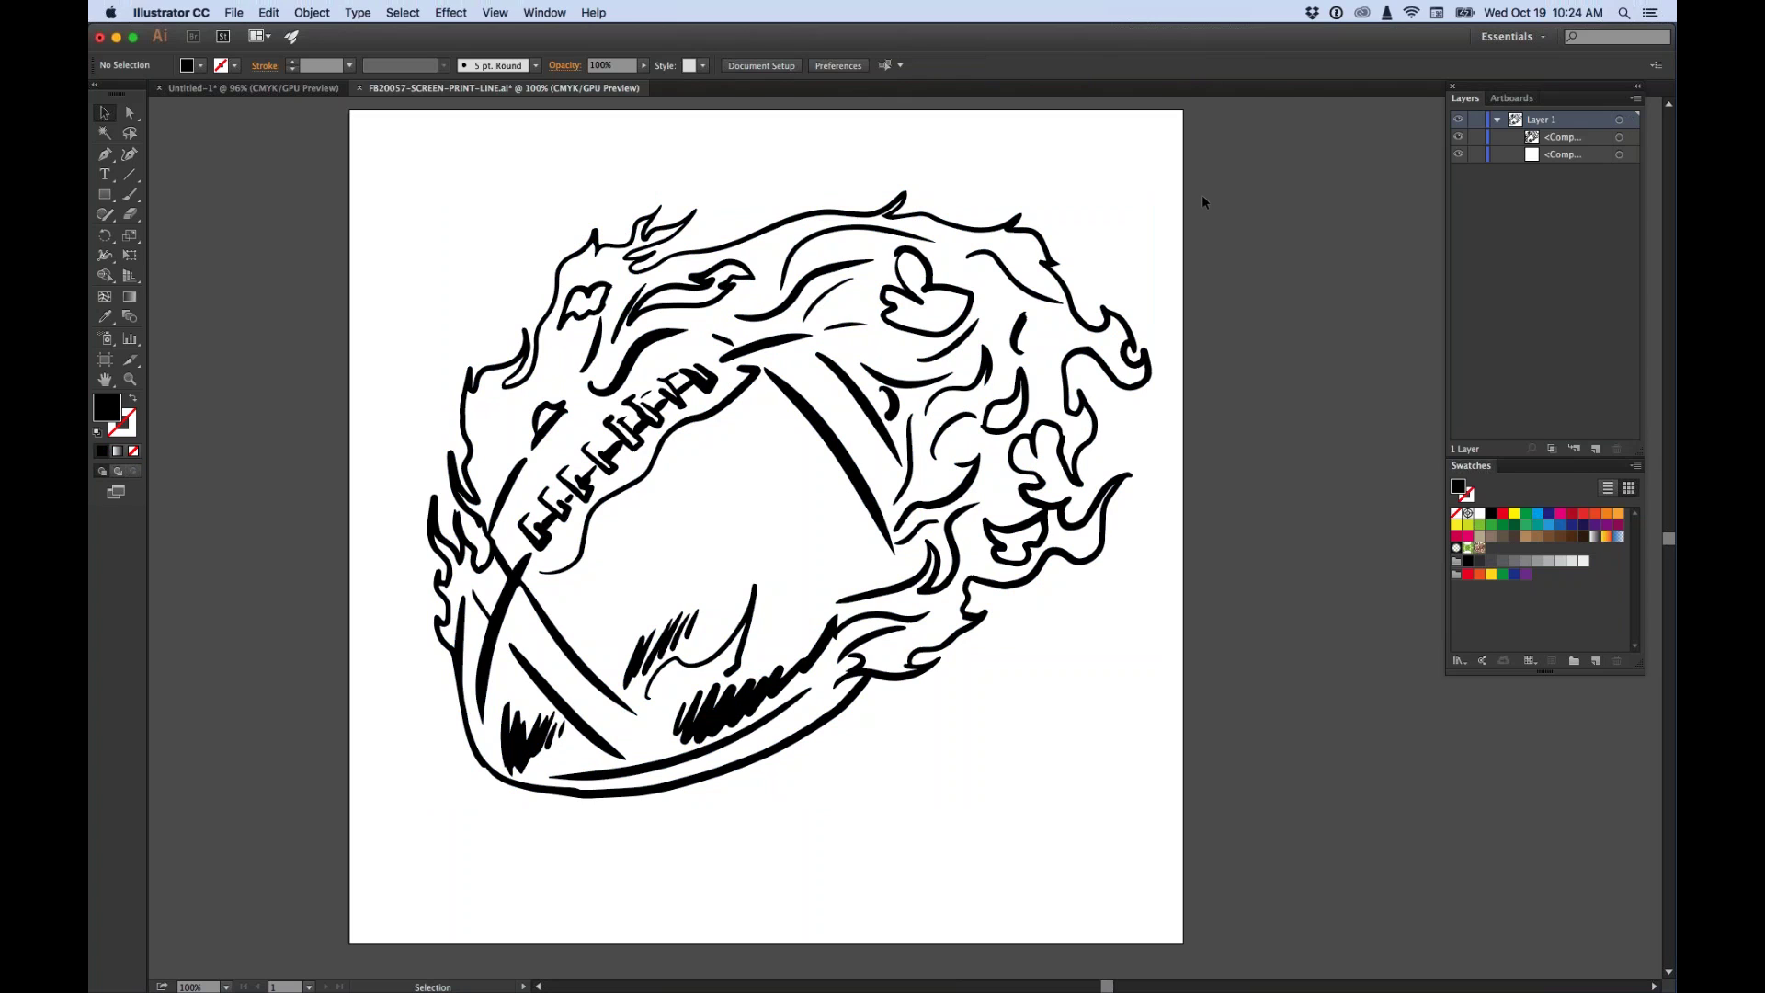
Apply a linear gradient fill to the black line art compound path, declining the incoming call.
{"action": "left_click", "coordinate": [1049, 262]}
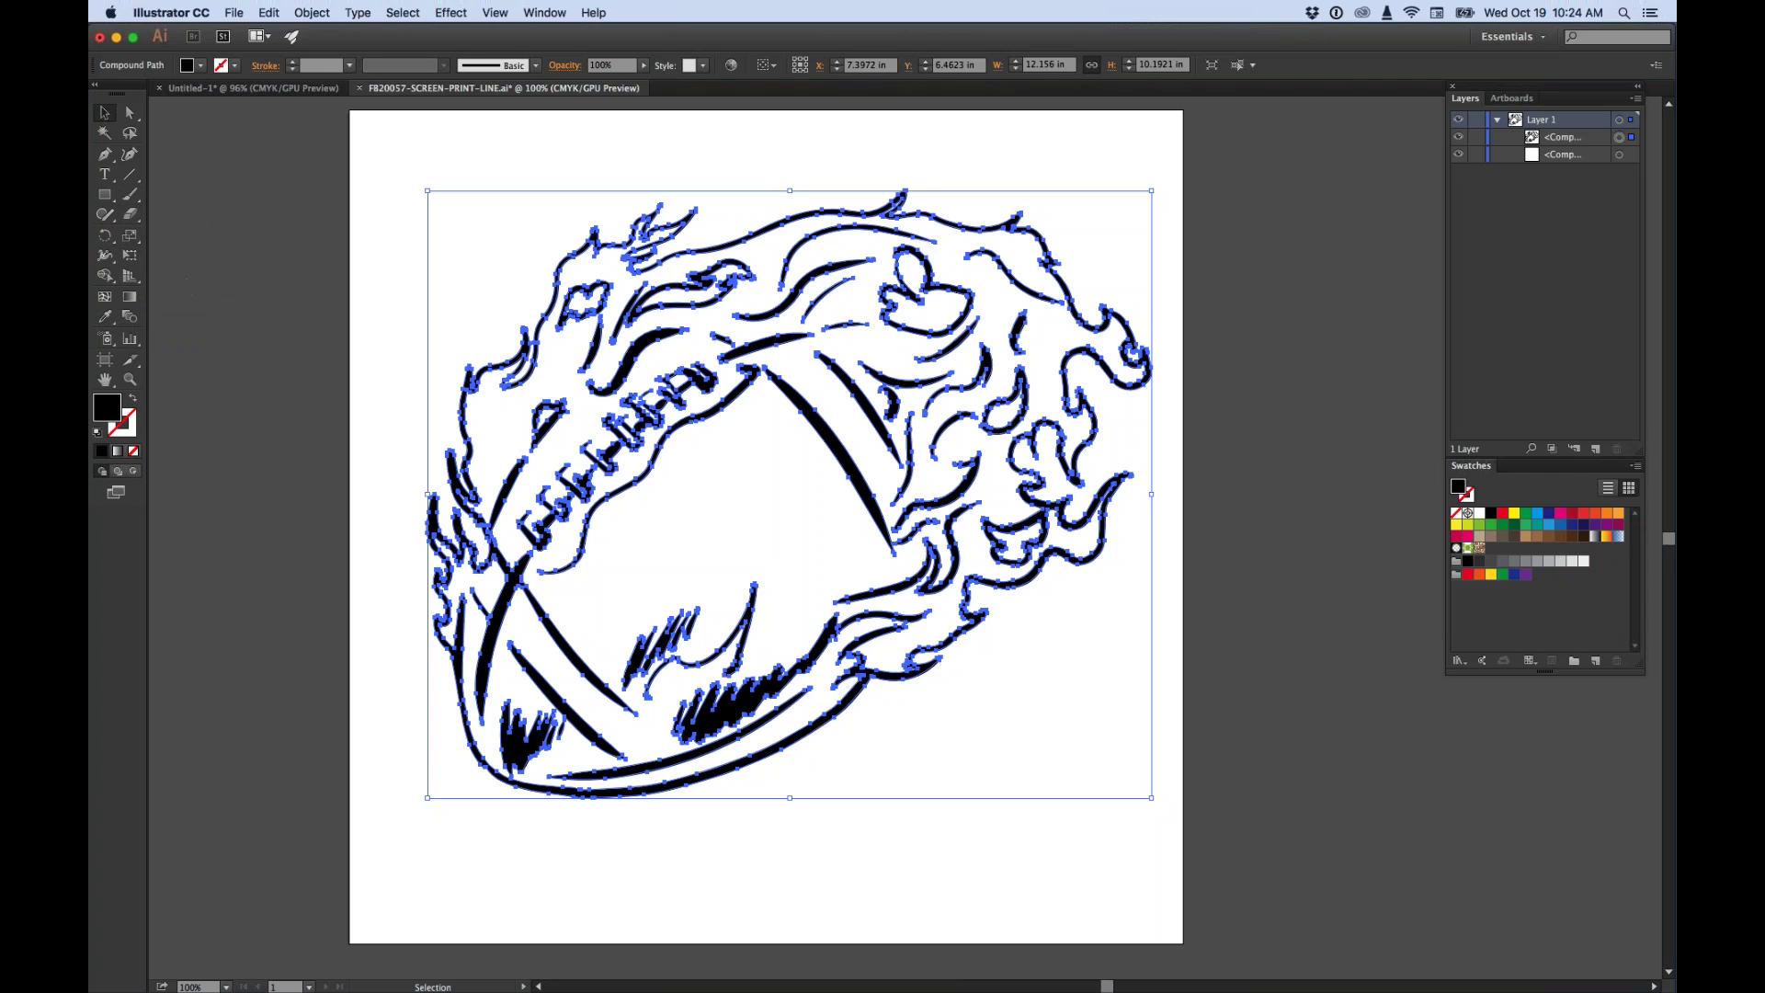
{"action": "double_click", "coordinate": [139, 304]}
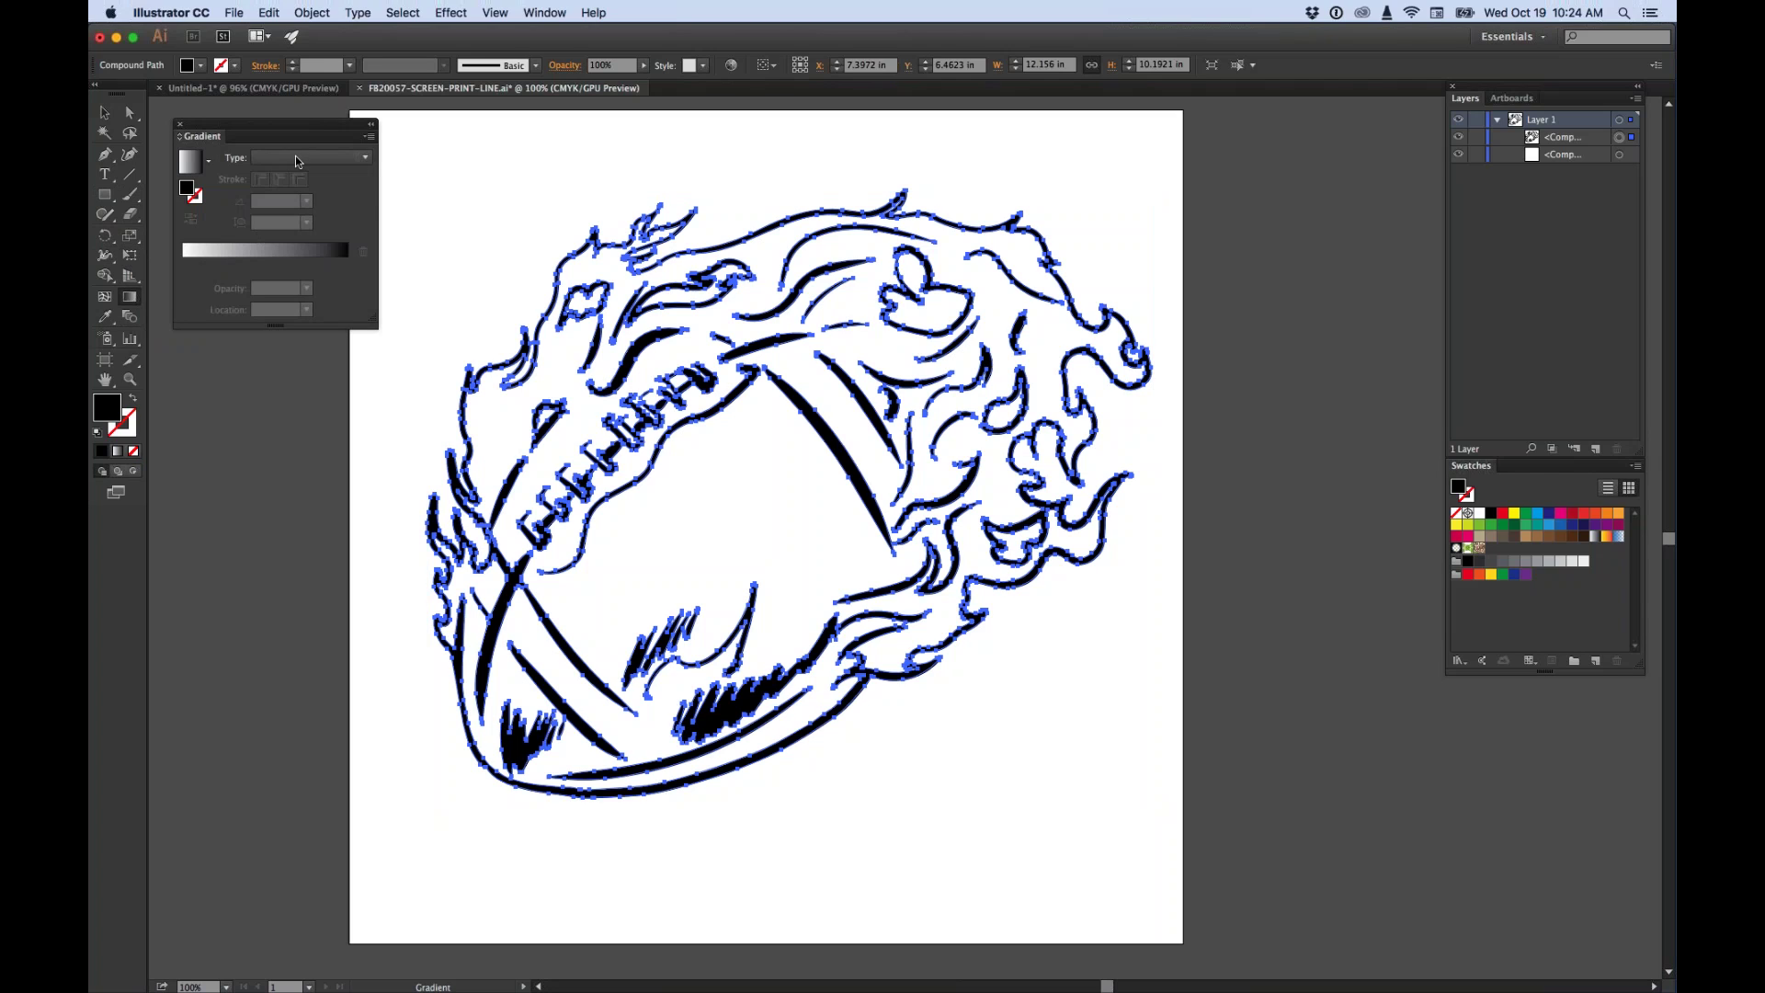
{"action": "left_click", "coordinate": [299, 159]}
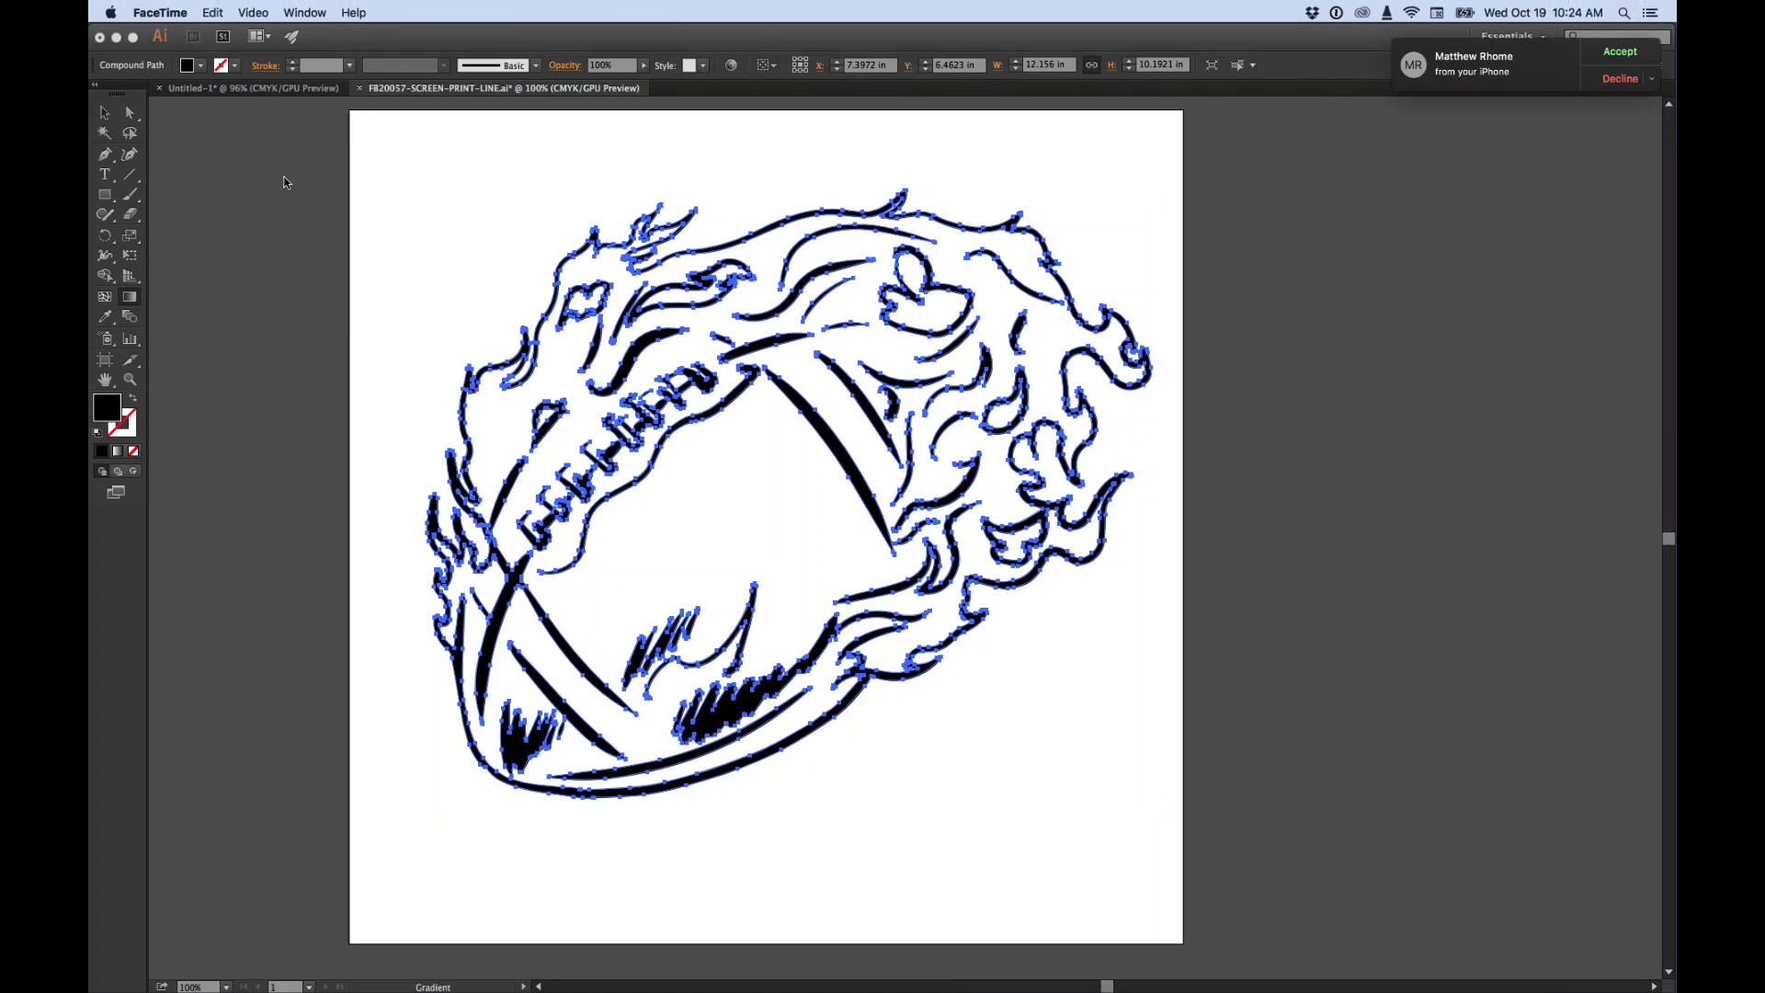
{"action": "left_click", "coordinate": [1631, 82]}
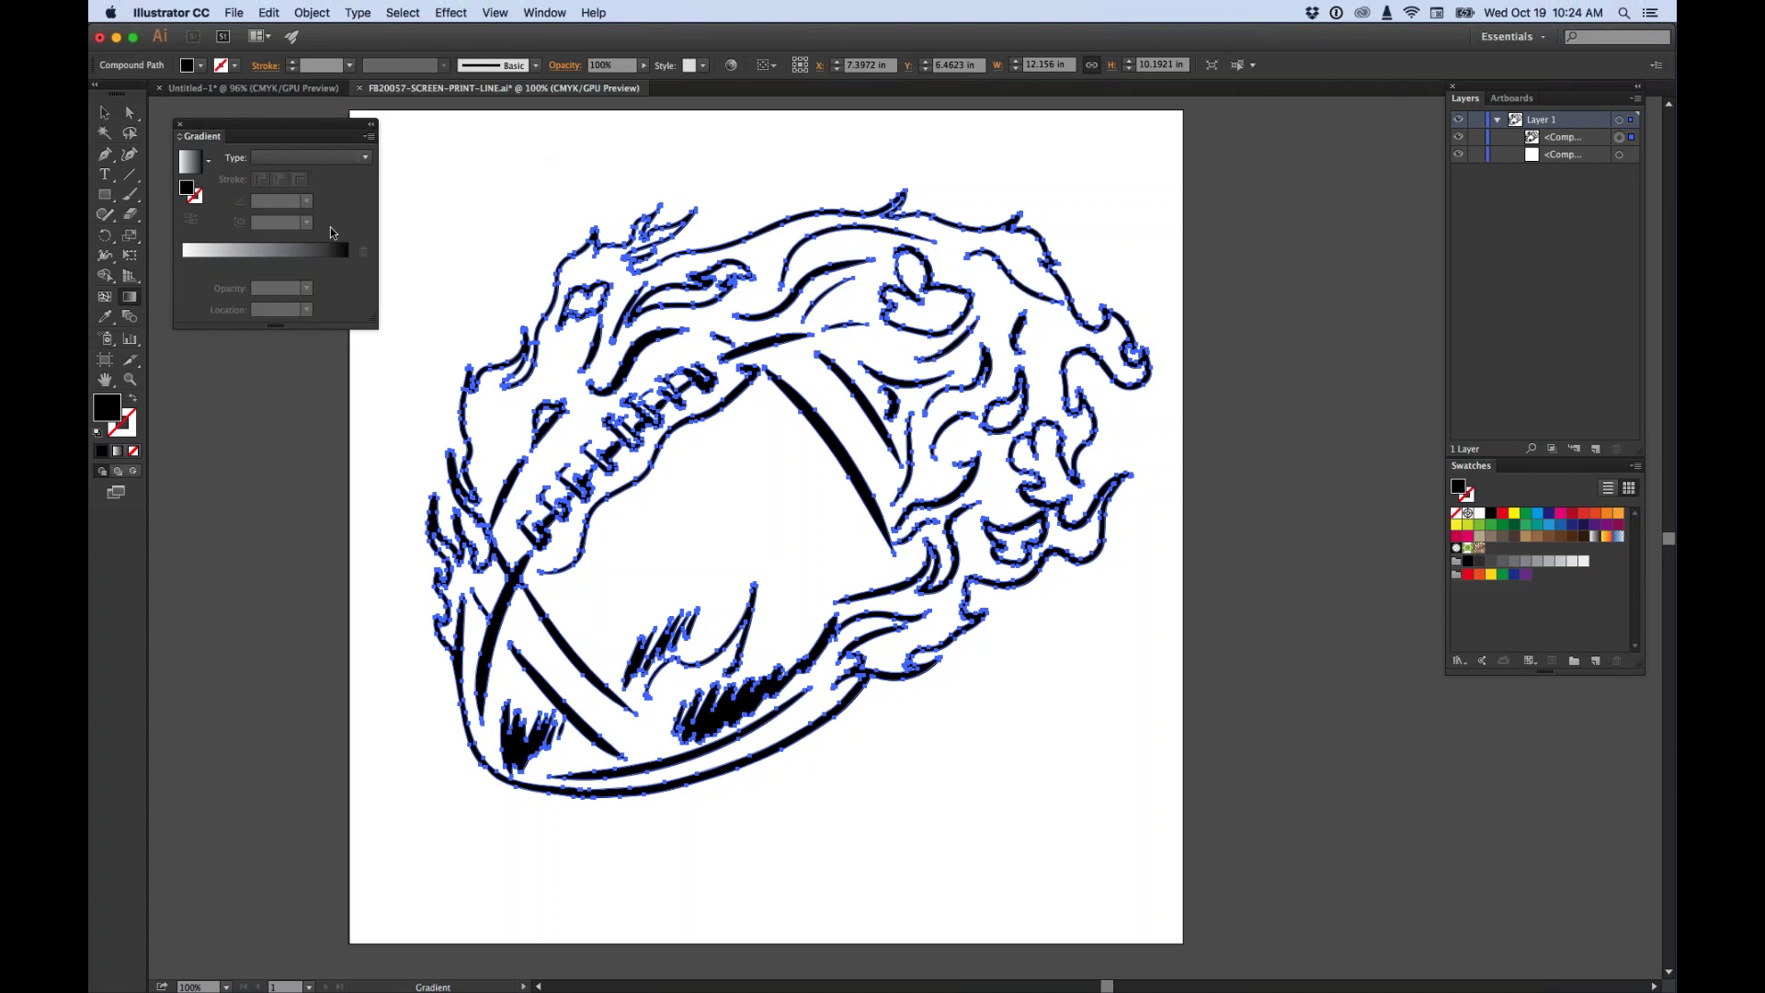
{"action": "left_click", "coordinate": [318, 157]}
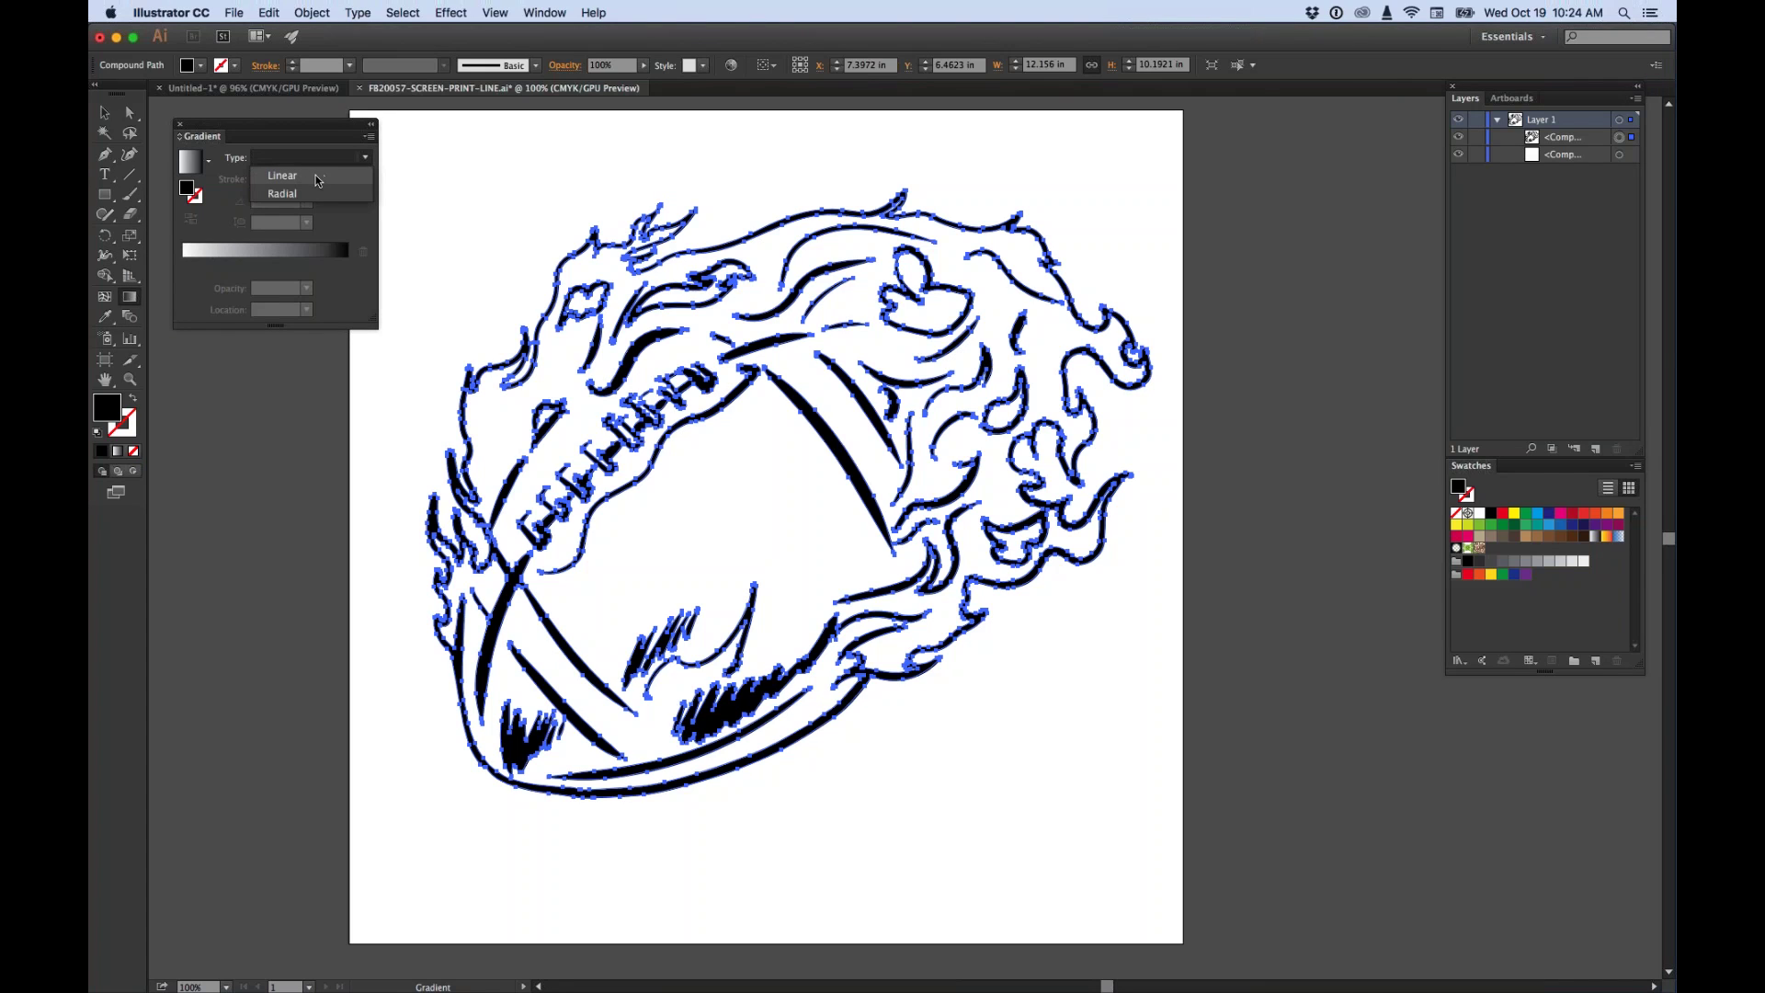
{"action": "left_click", "coordinate": [316, 175]}
Tilt the line art's gradient diagonally upward at about 27° and set its starting color stop to red.
{"action": "mouse_move", "coordinate": [990, 498]}
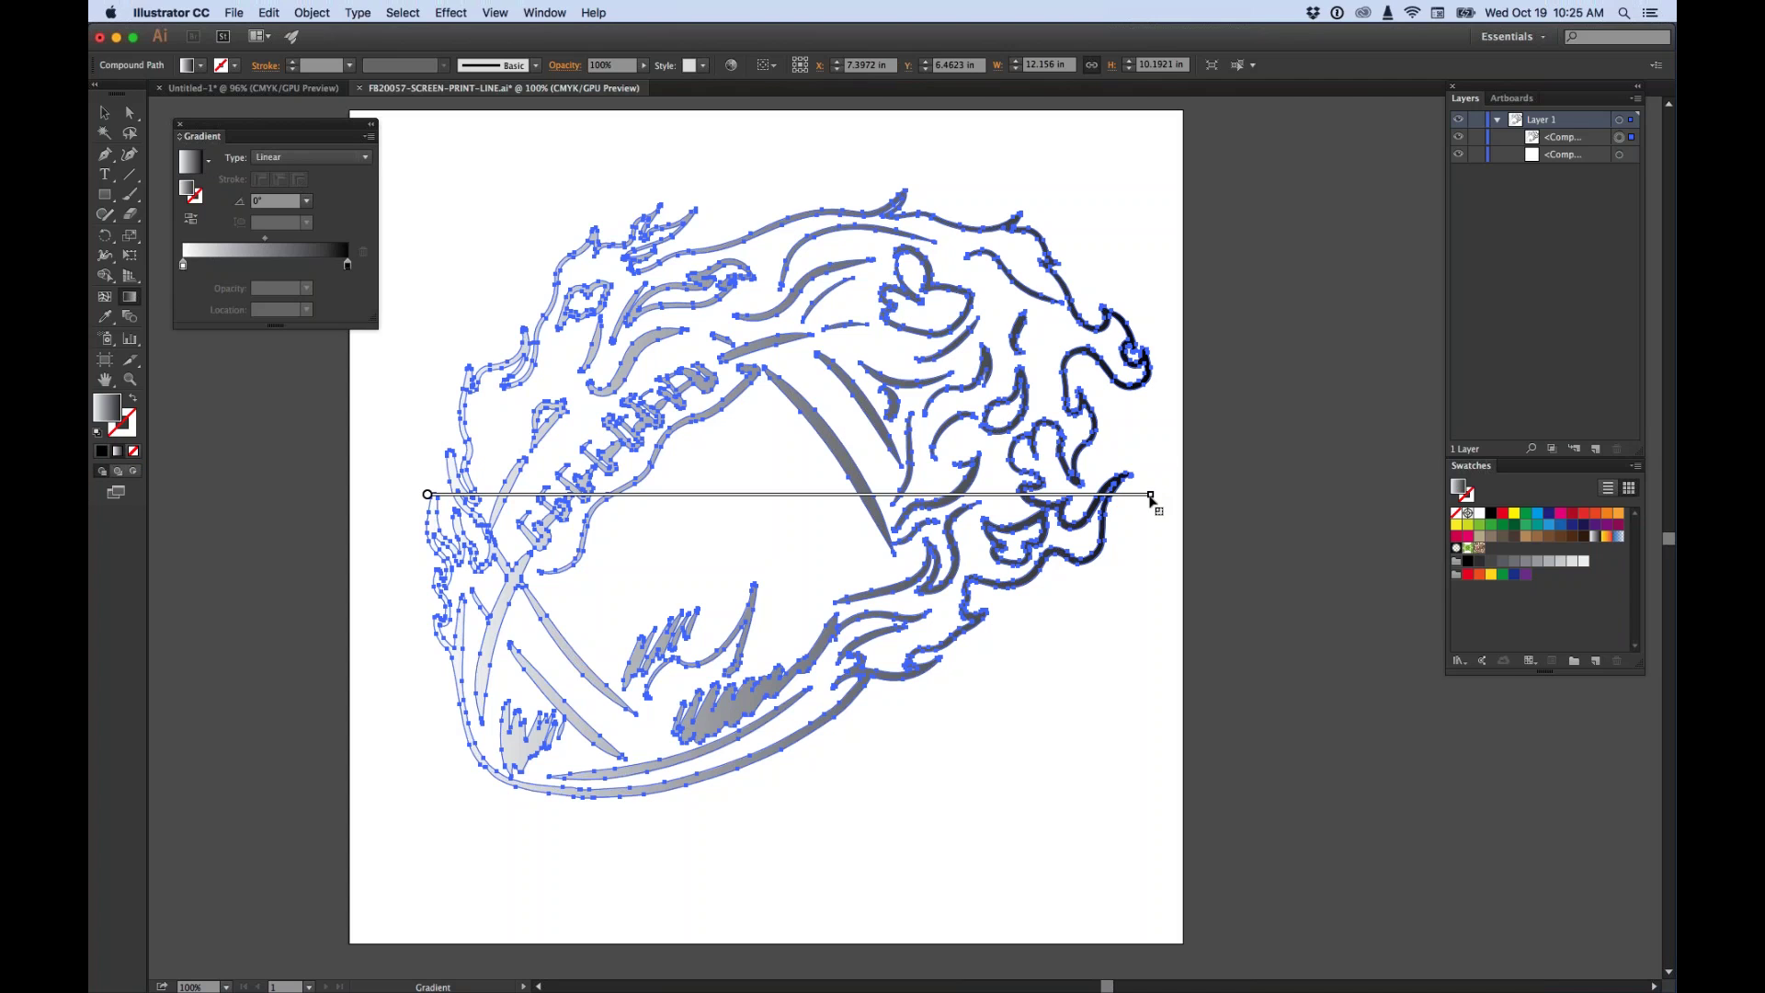
{"action": "mouse_move", "coordinate": [1152, 499]}
{"action": "left_mouse_down"}
{"action": "mouse_move", "coordinate": [1122, 368]}
{"action": "mouse_move", "coordinate": [1012, 202]}
{"action": "left_mouse_up"}
{"action": "double_click", "coordinate": [347, 265]}
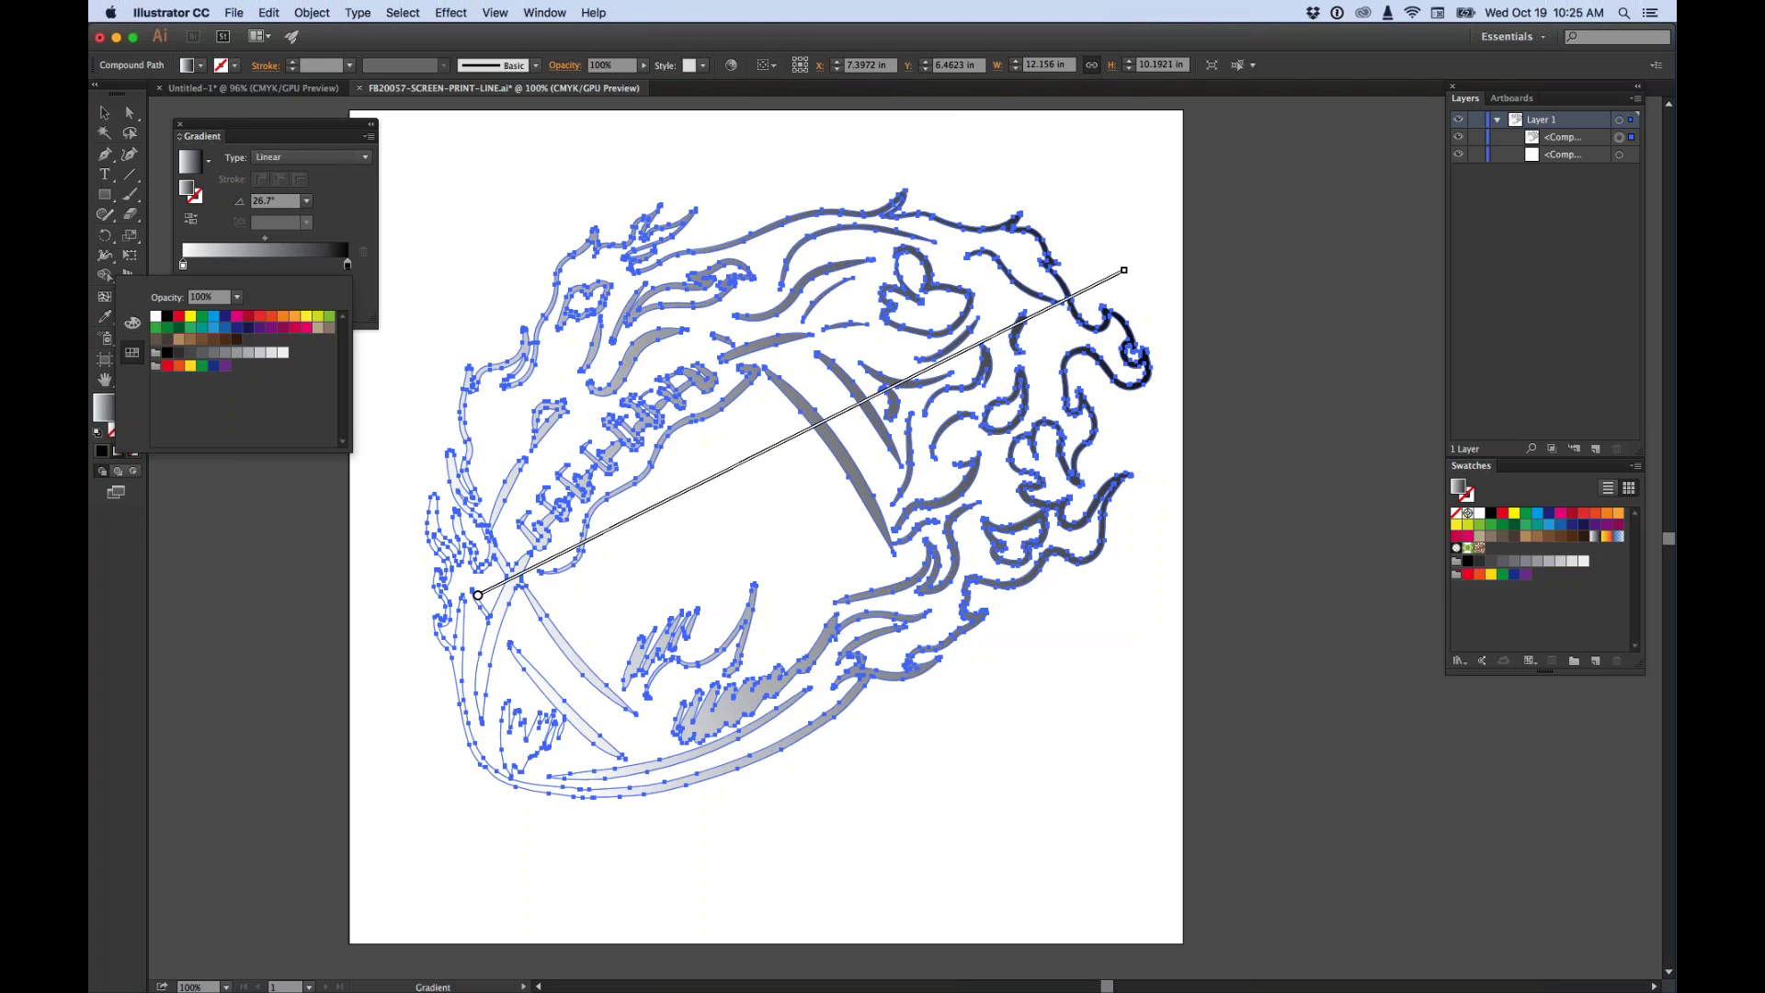
{"action": "left_click", "coordinate": [179, 316]}
{"action": "left_click", "coordinate": [347, 265]}
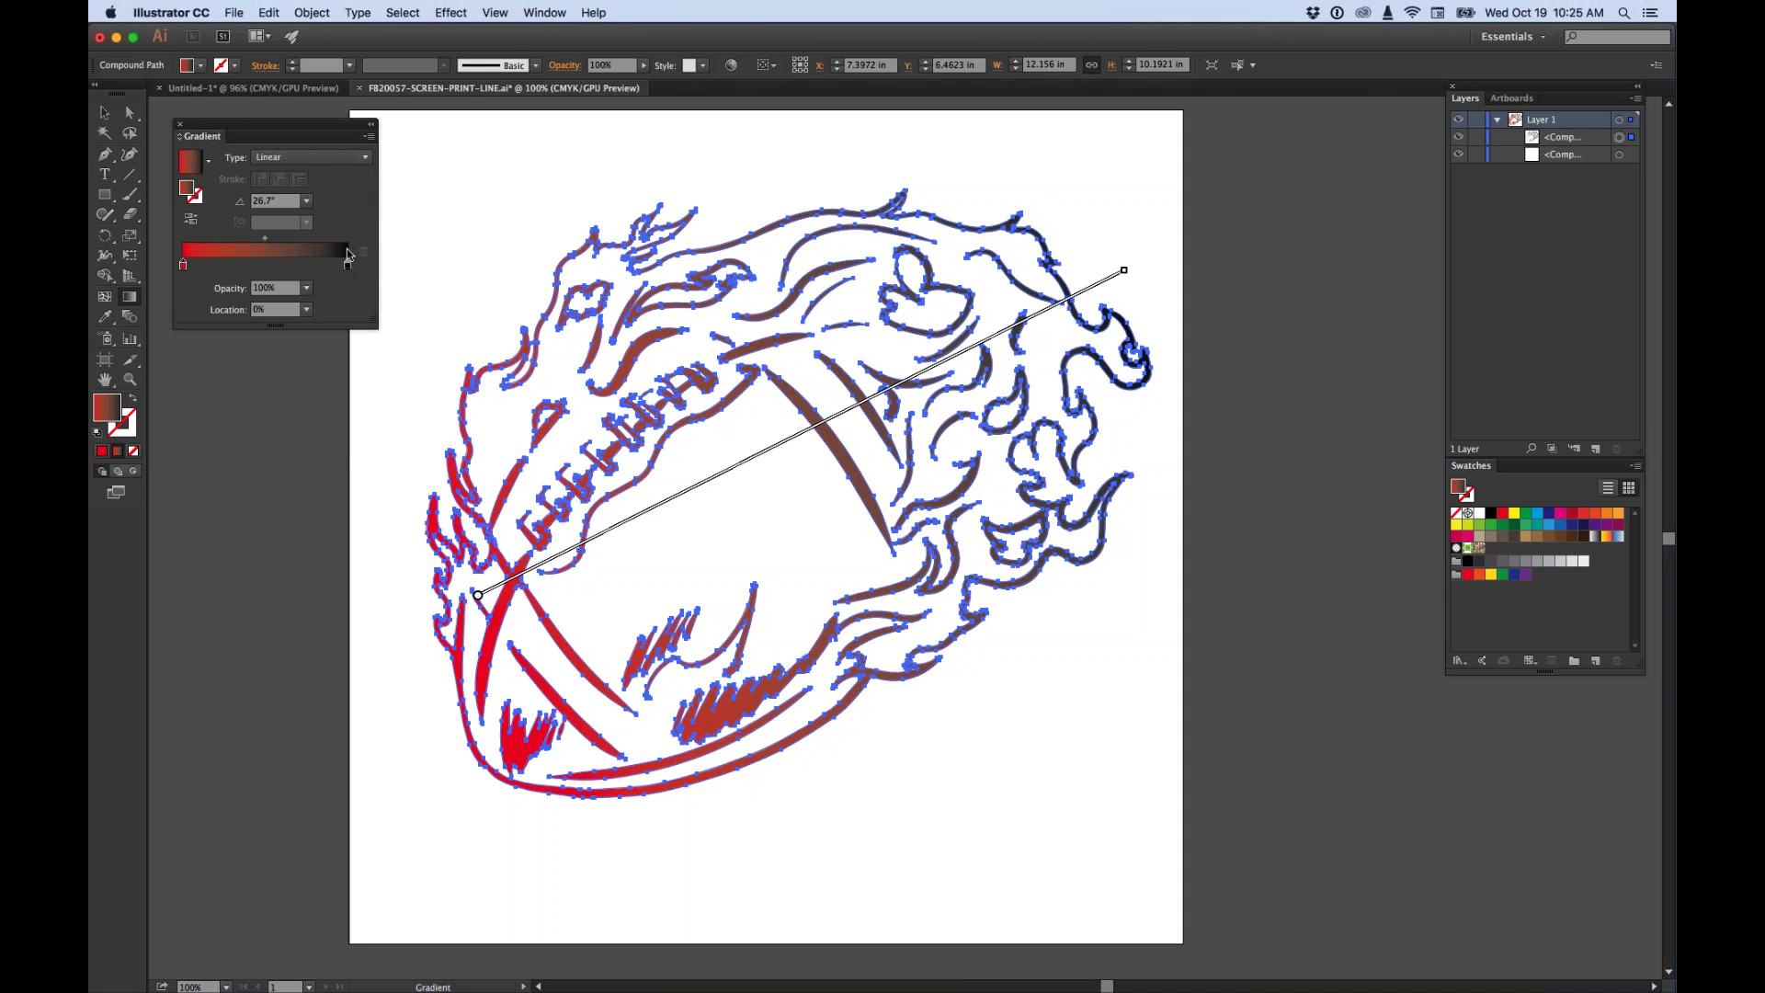
Set the gradient's end color stop to the yellow swatch C=5 M=0 Y=90 K=0 and deselect the artwork.
{"action": "double_click", "coordinate": [347, 265]}
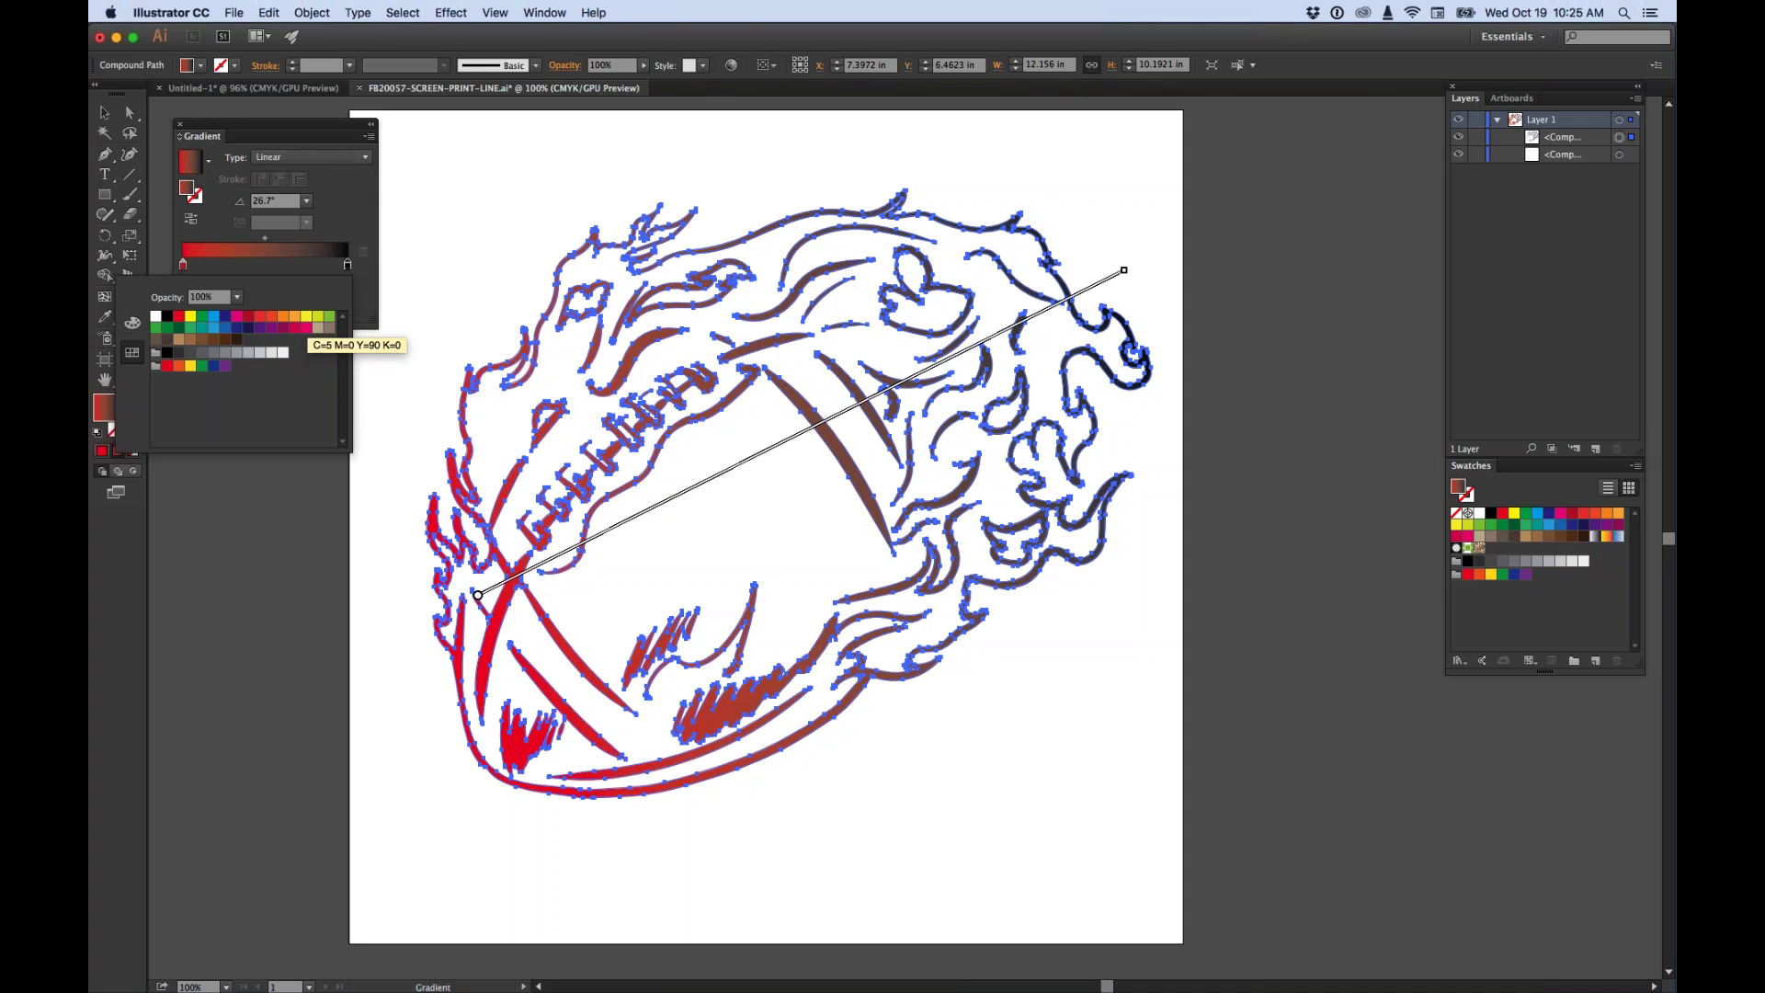
{"action": "left_click", "coordinate": [306, 319]}
{"action": "left_click", "coordinate": [352, 212]}
{"action": "key", "text": "v"}
{"action": "left_click", "coordinate": [223, 448]}
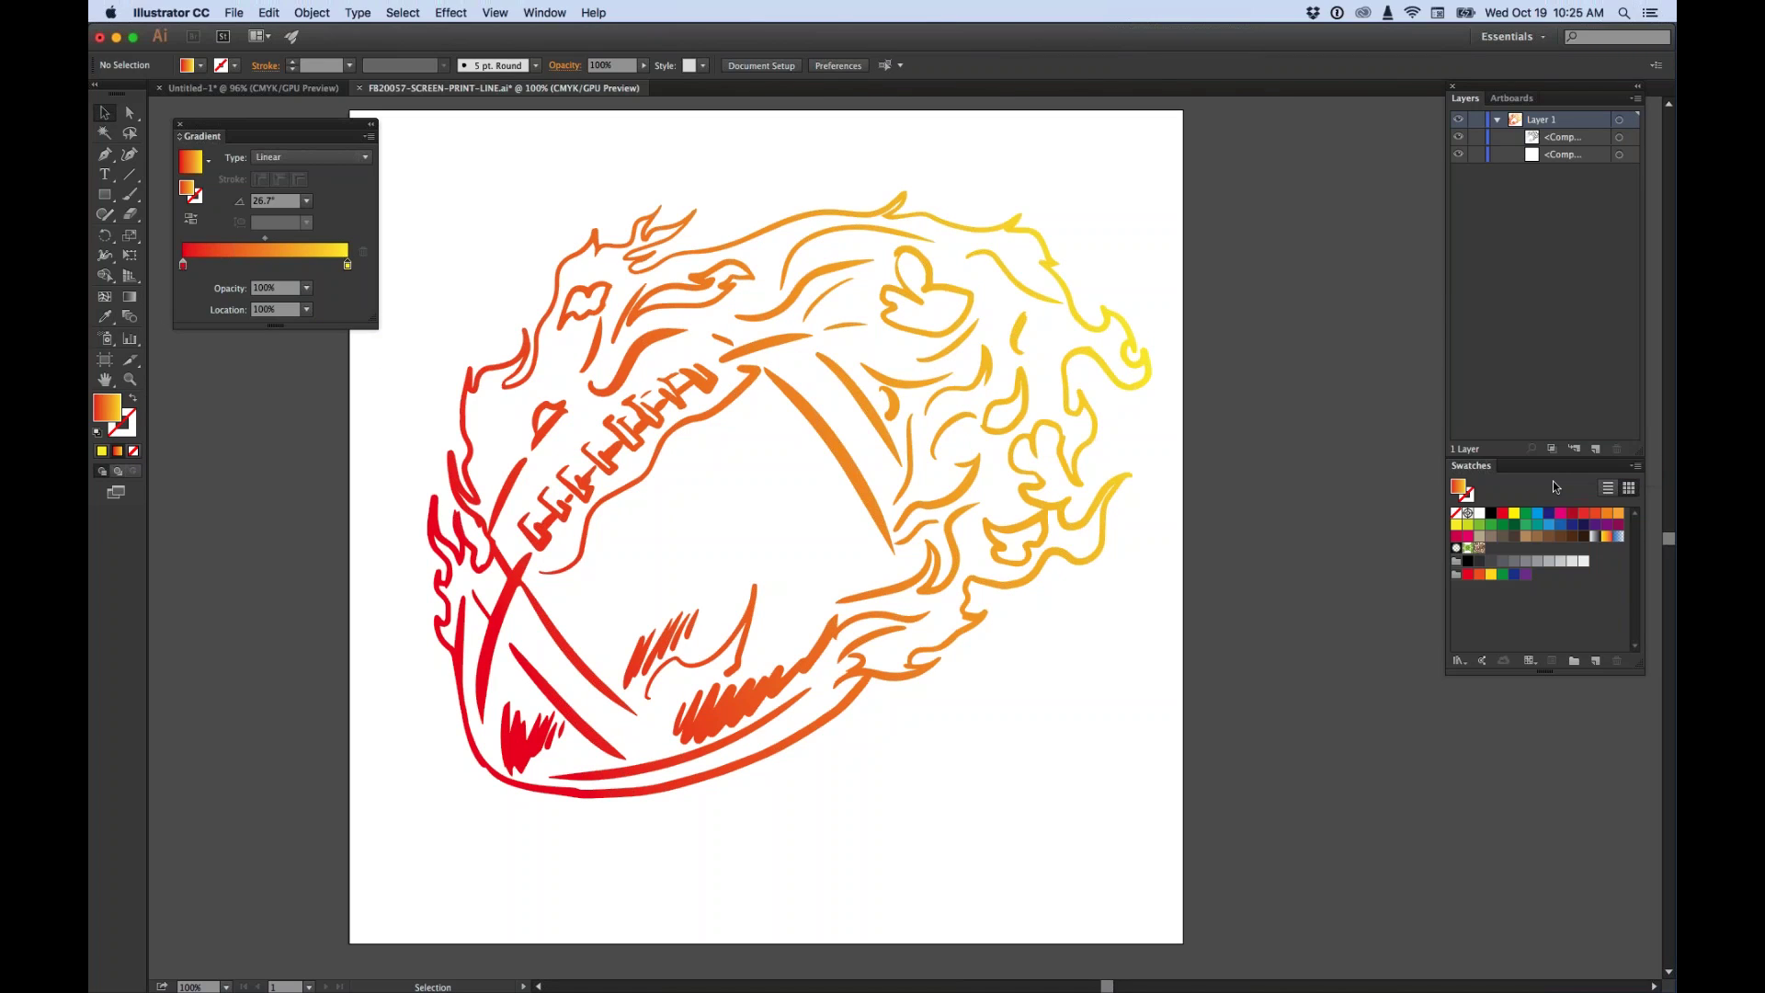
Open the print settings, choose AccuRIP to Epson 4900 as the printer and set the media size to Custom.
{"action": "left_click", "coordinate": [233, 12]}
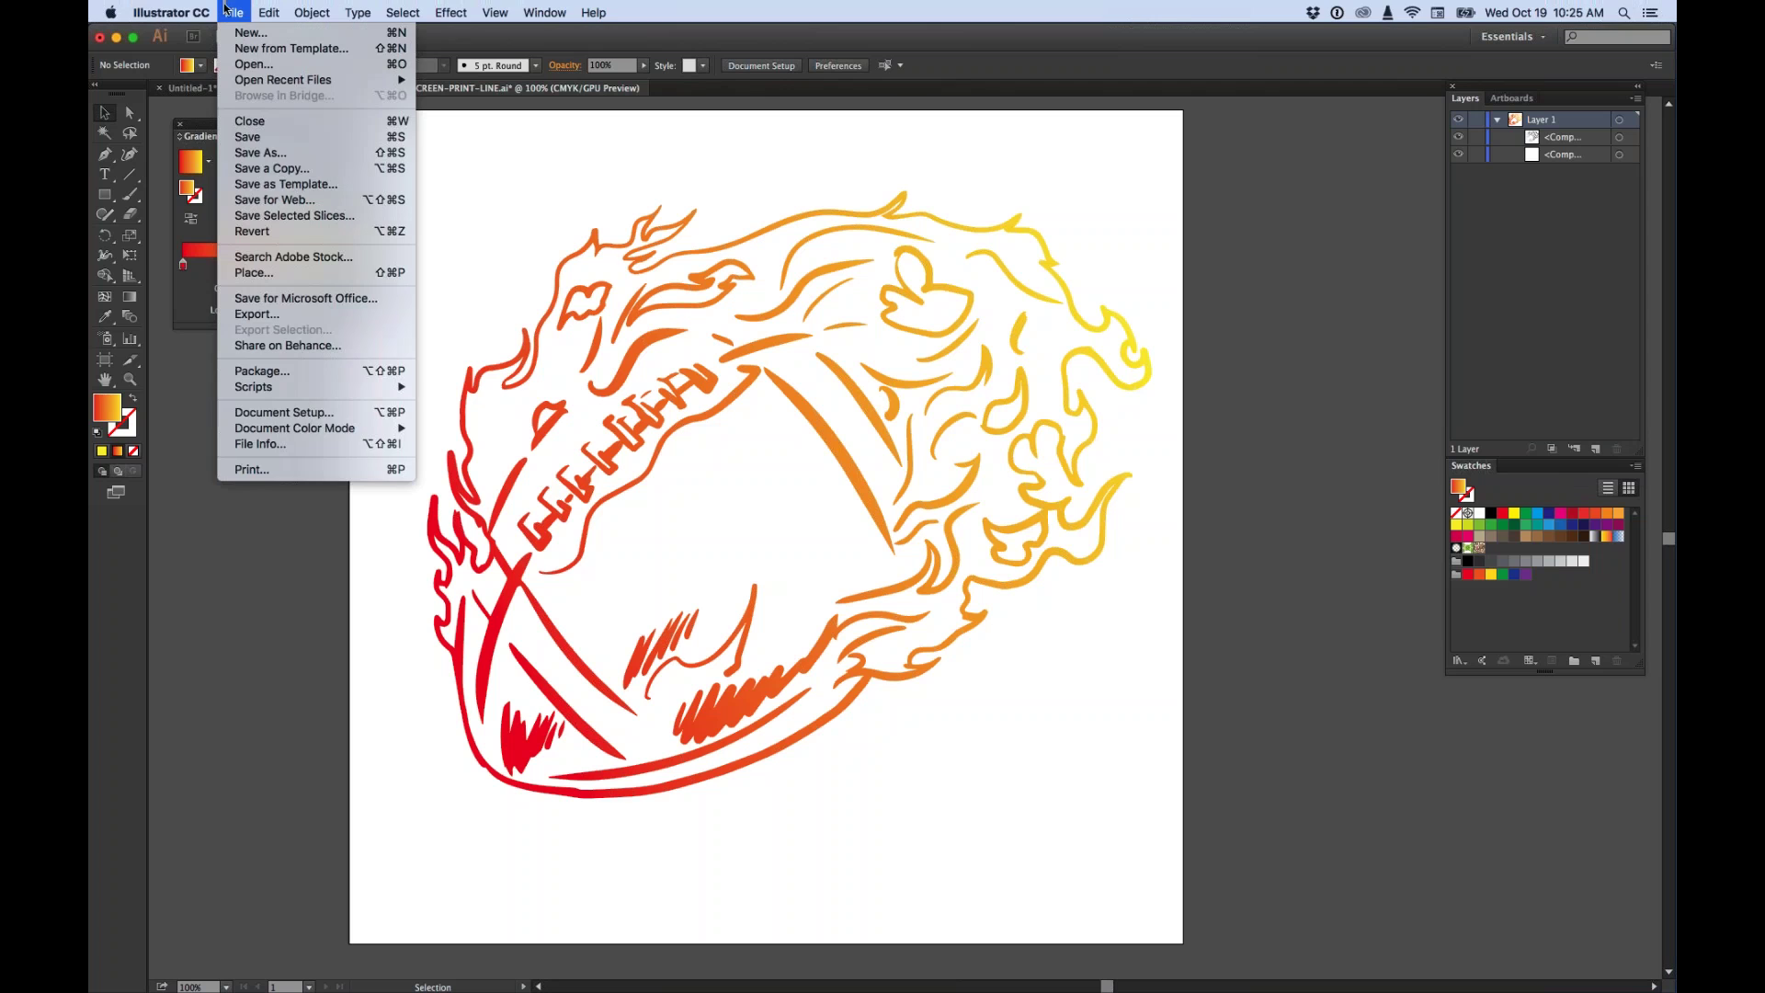
{"action": "left_click", "coordinate": [254, 473]}
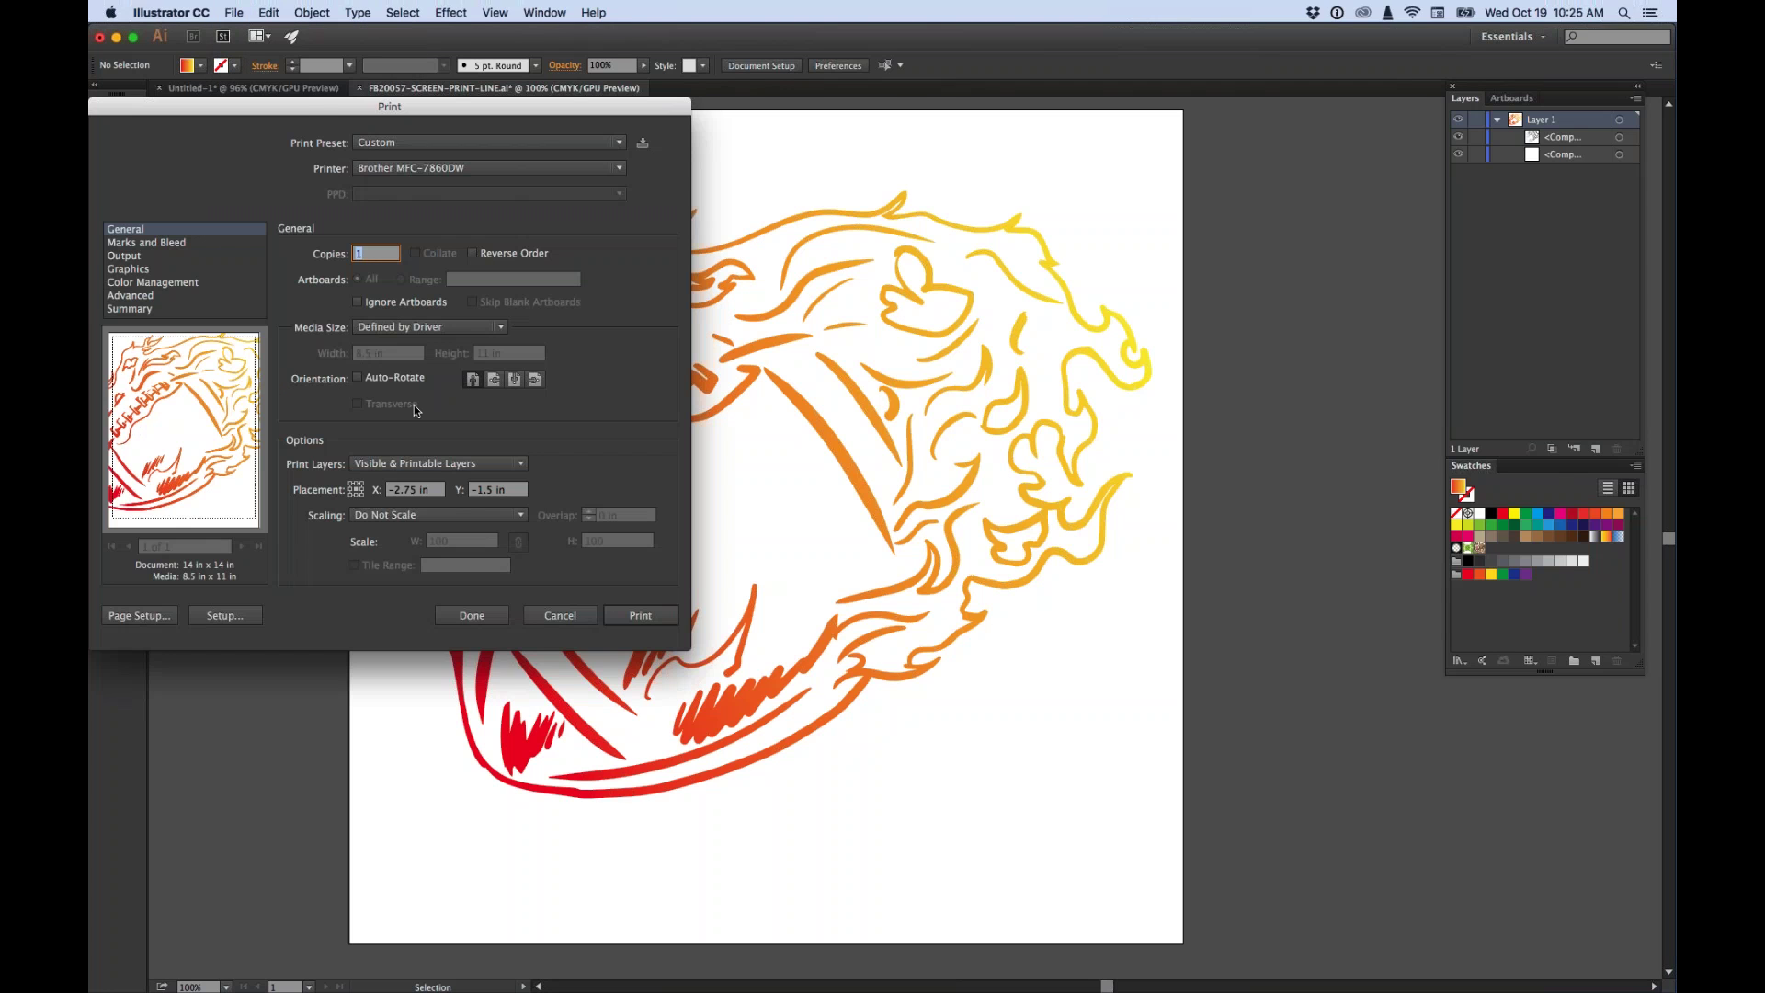
{"action": "left_click_drag", "start_coordinate": [360, 104], "coordinate": [731, 136]}
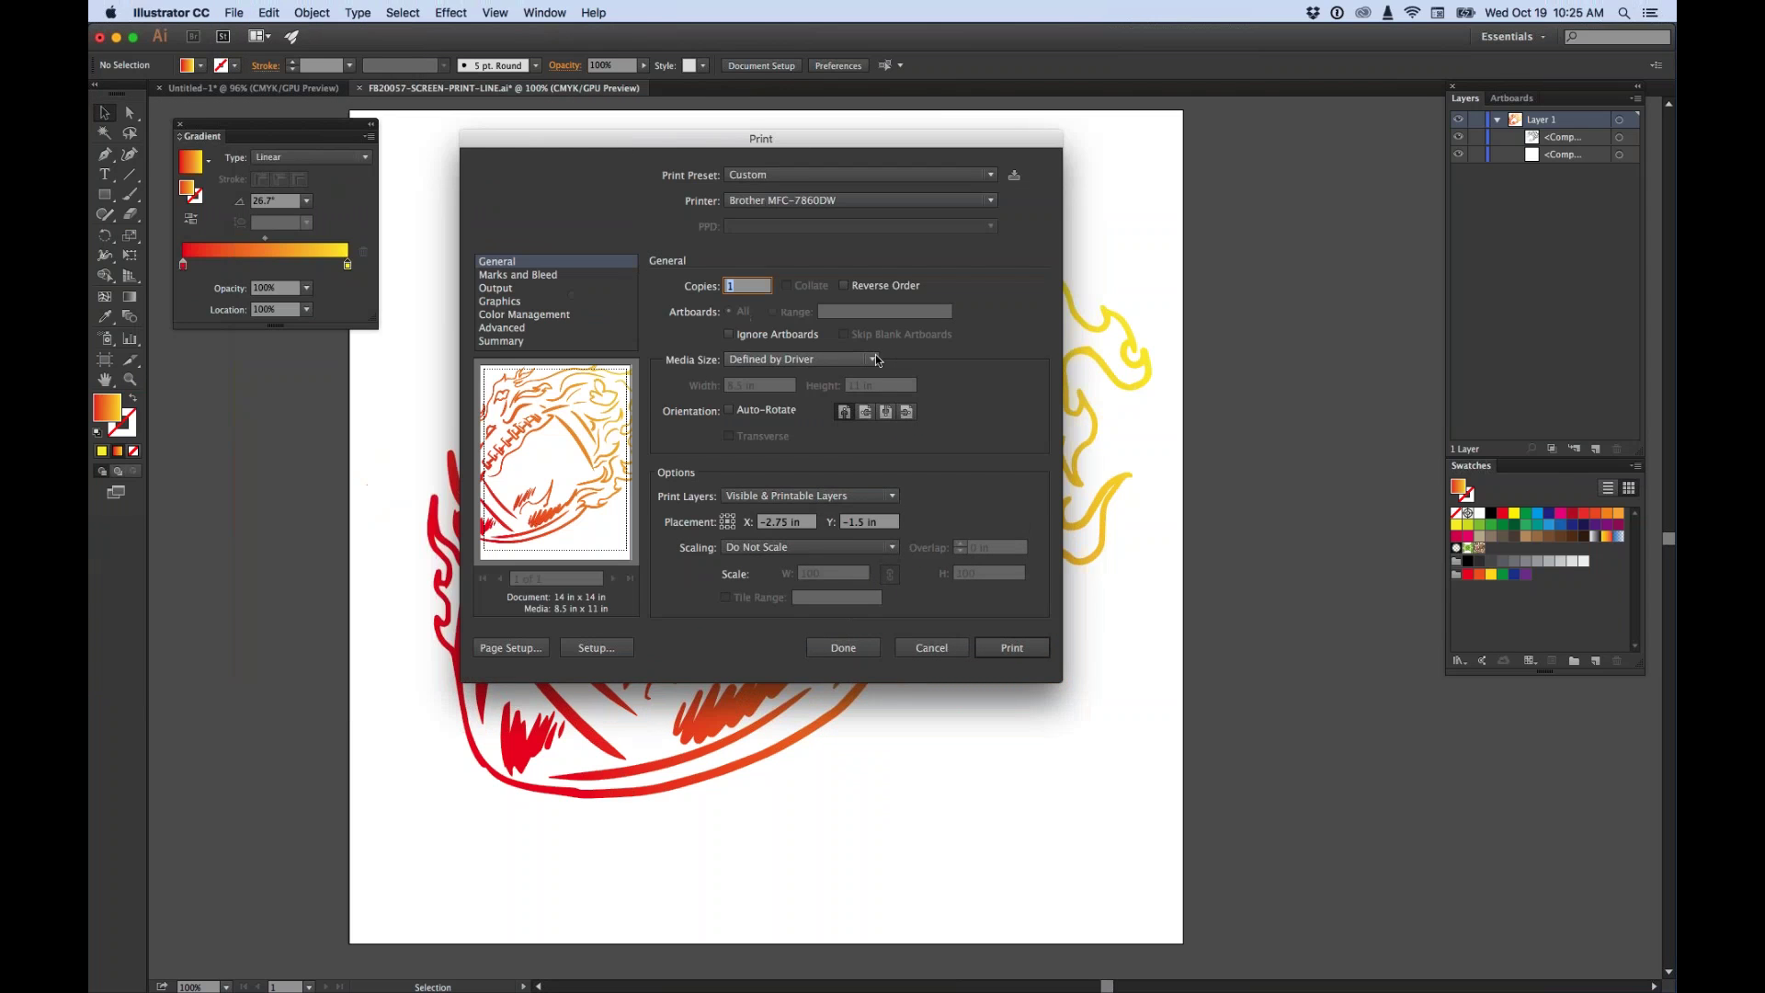
{"action": "left_click", "coordinate": [838, 200]}
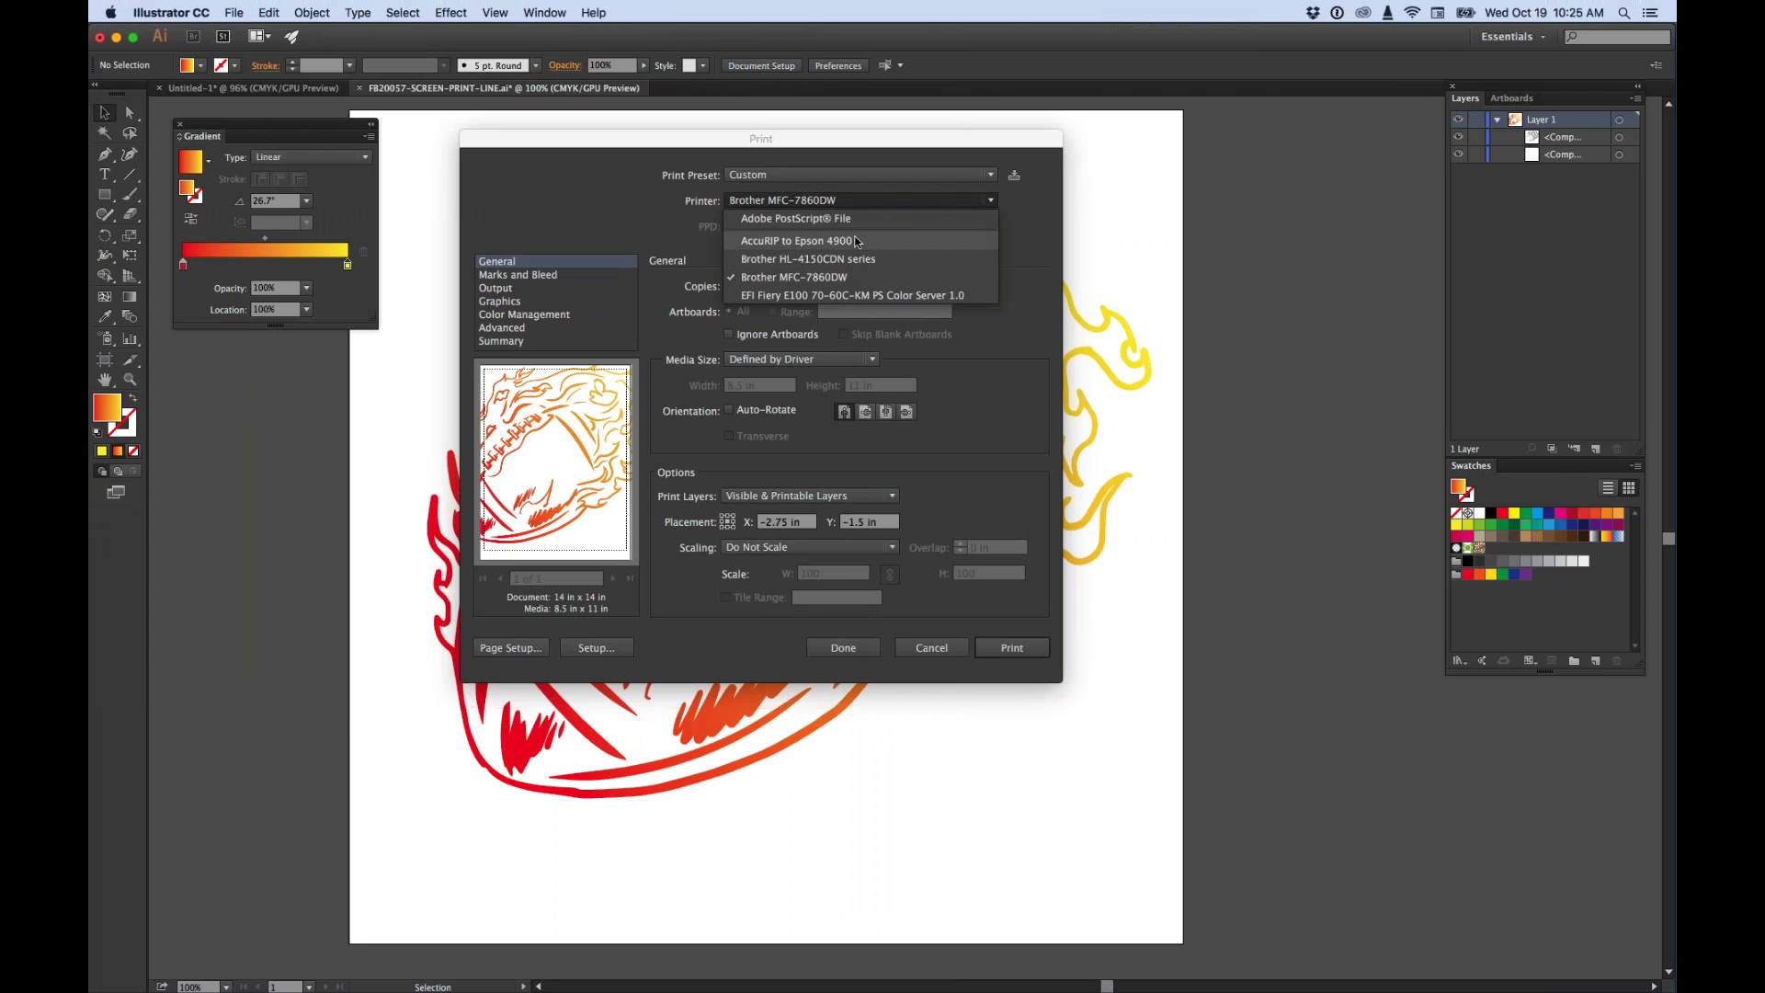
{"action": "left_click", "coordinate": [855, 241]}
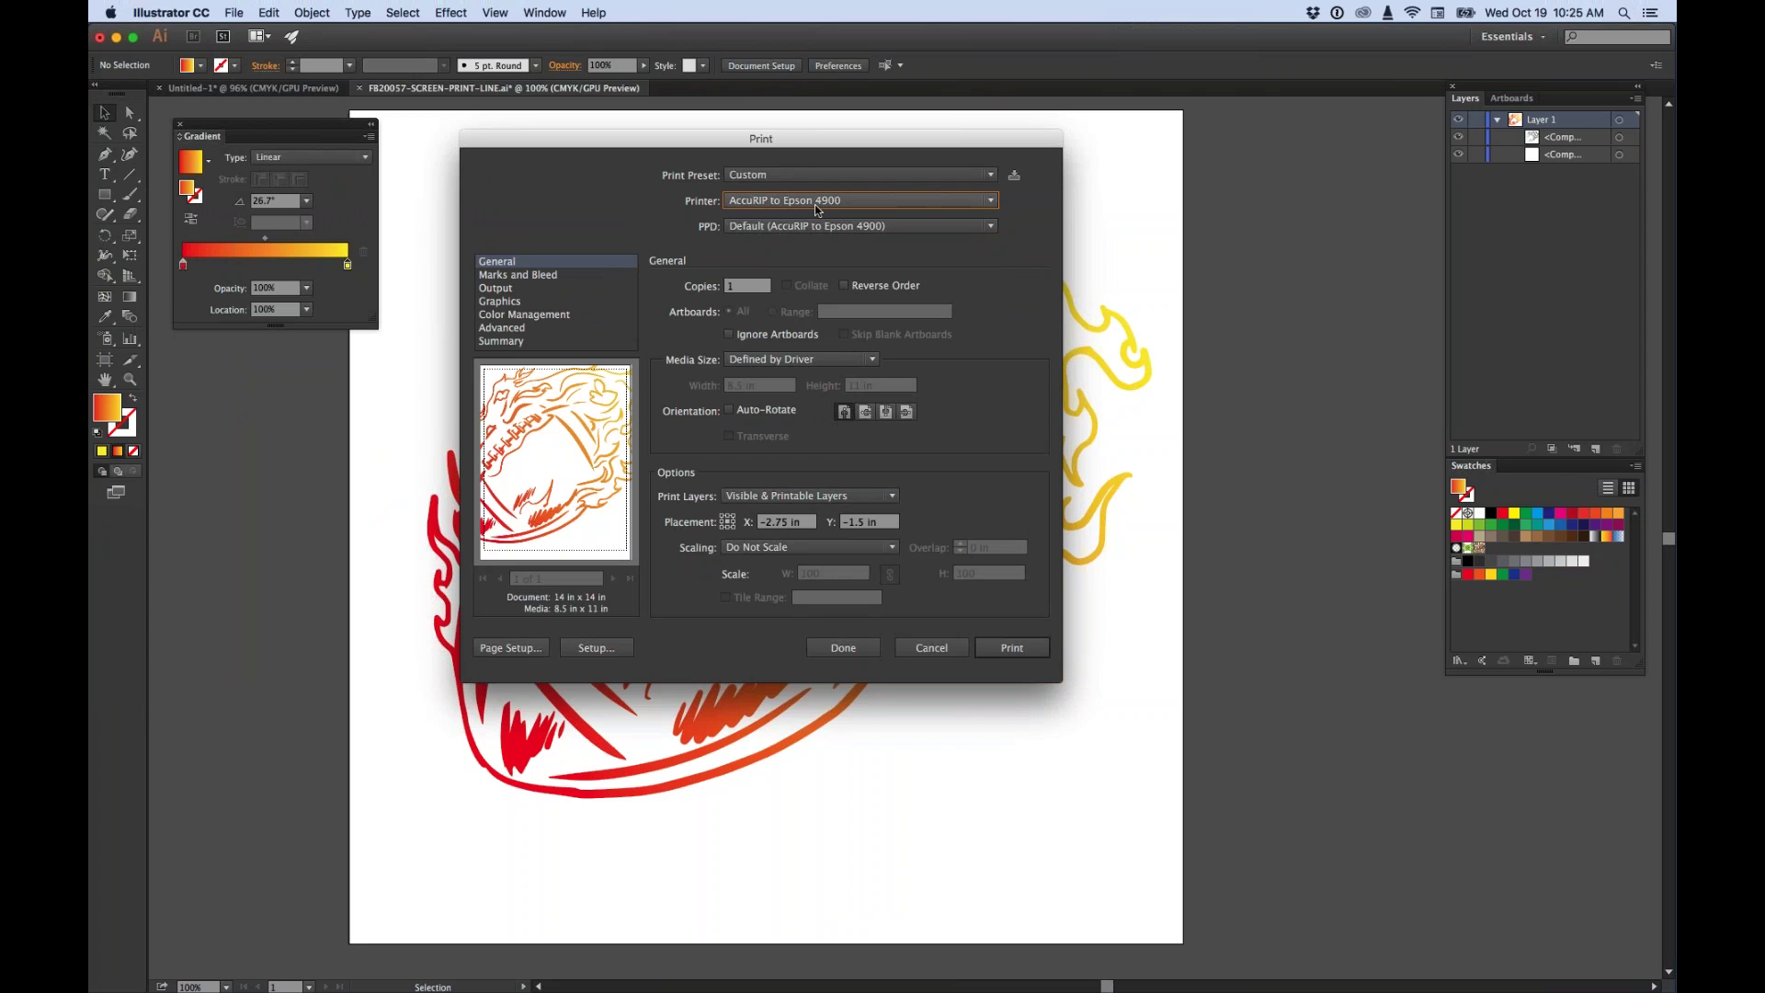
{"action": "left_click", "coordinate": [858, 360]}
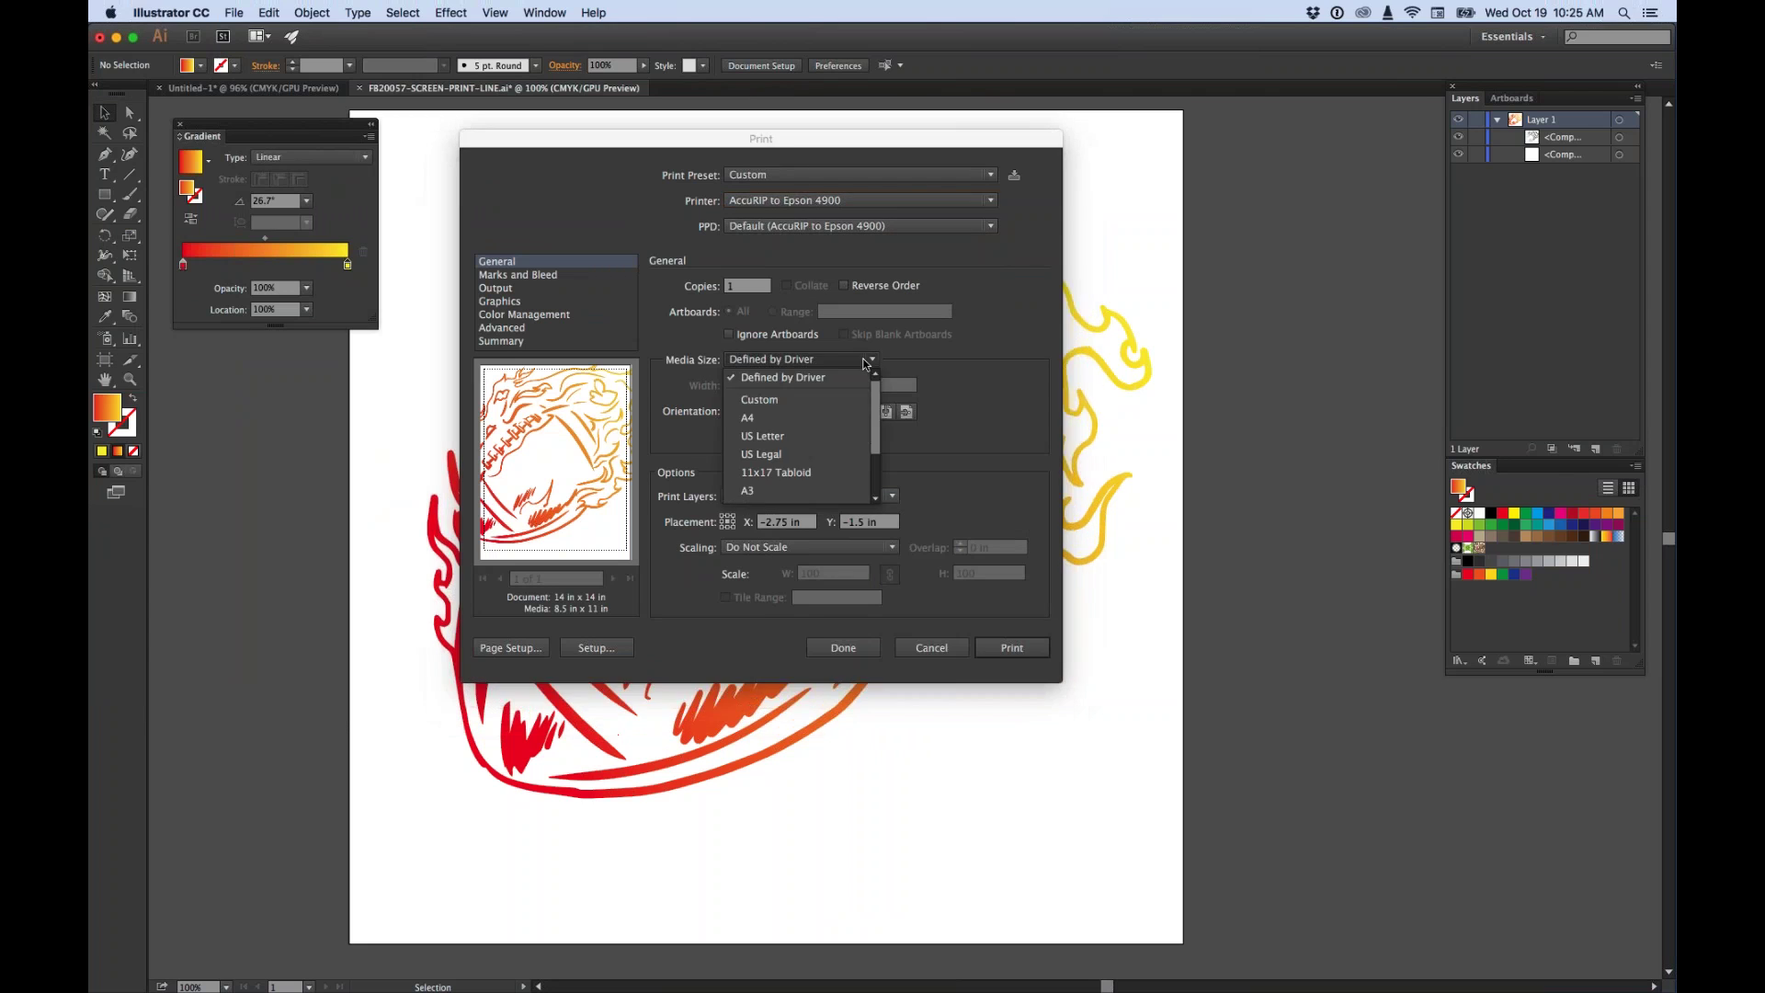
{"action": "left_click", "coordinate": [769, 397]}
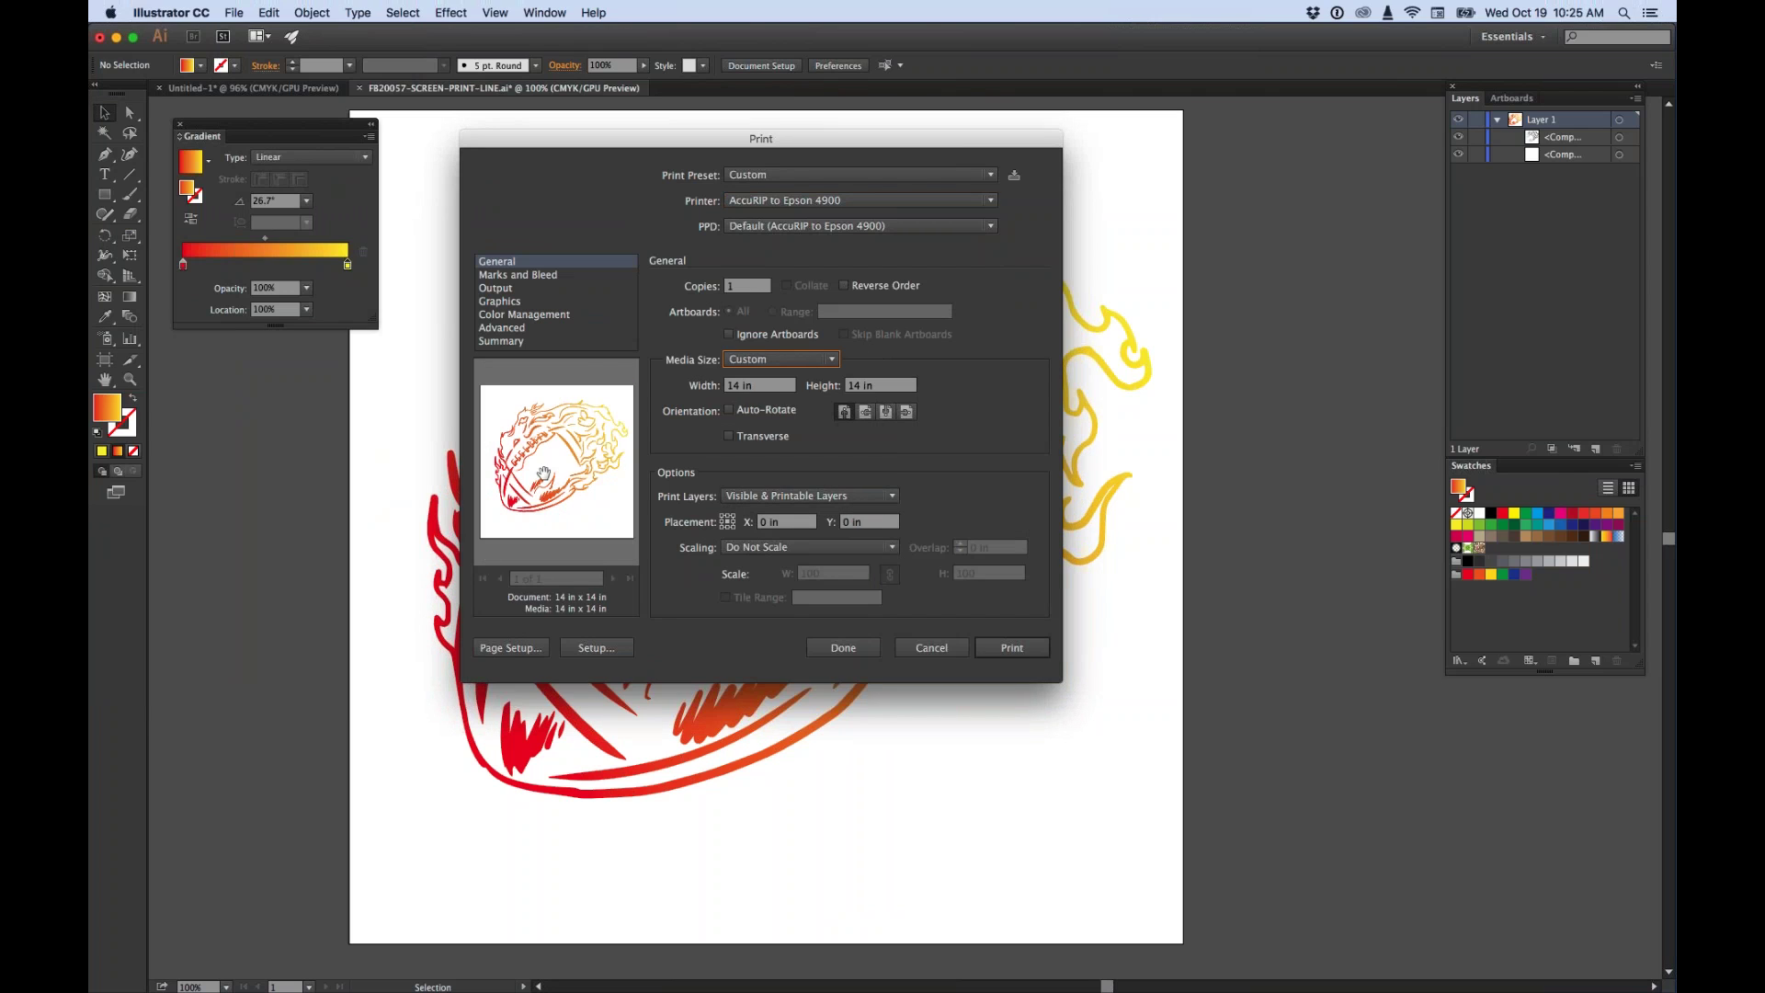
Try the Separations (Host-Based) output mode, toggle the Process Black ink on and off, and cancel printing.
{"action": "left_click", "coordinate": [504, 289]}
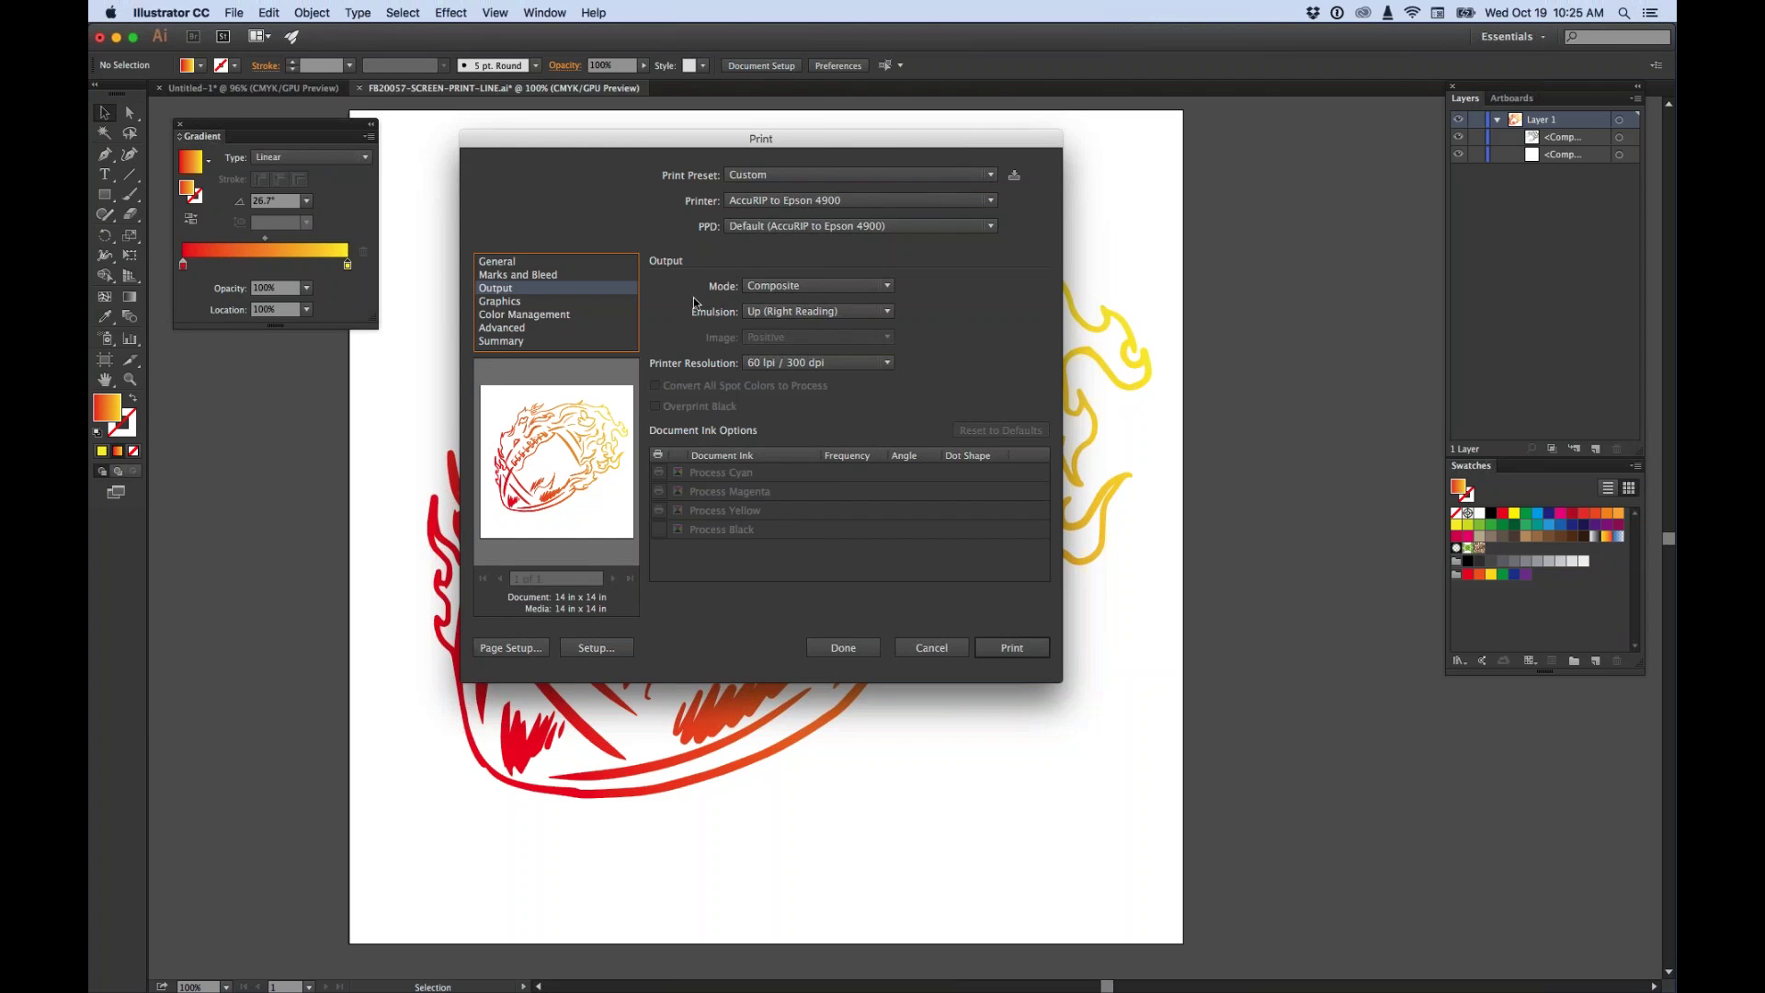
{"action": "left_click", "coordinate": [790, 287]}
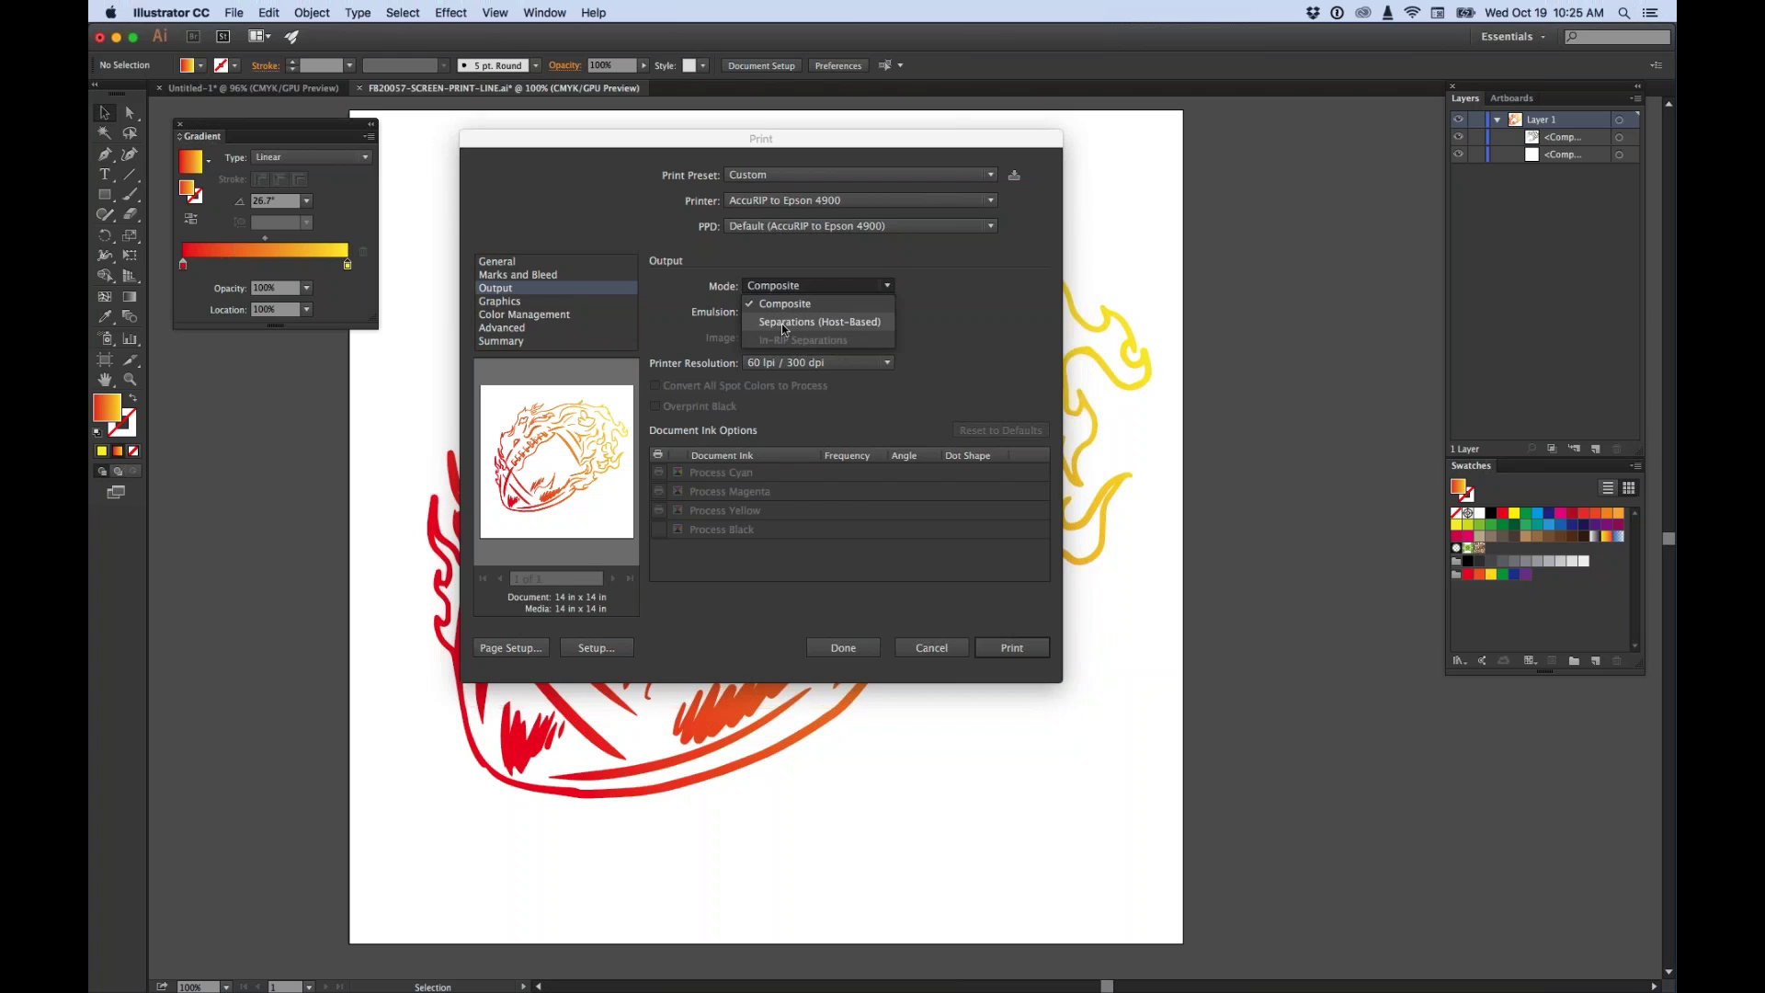
{"action": "left_click", "coordinate": [782, 325]}
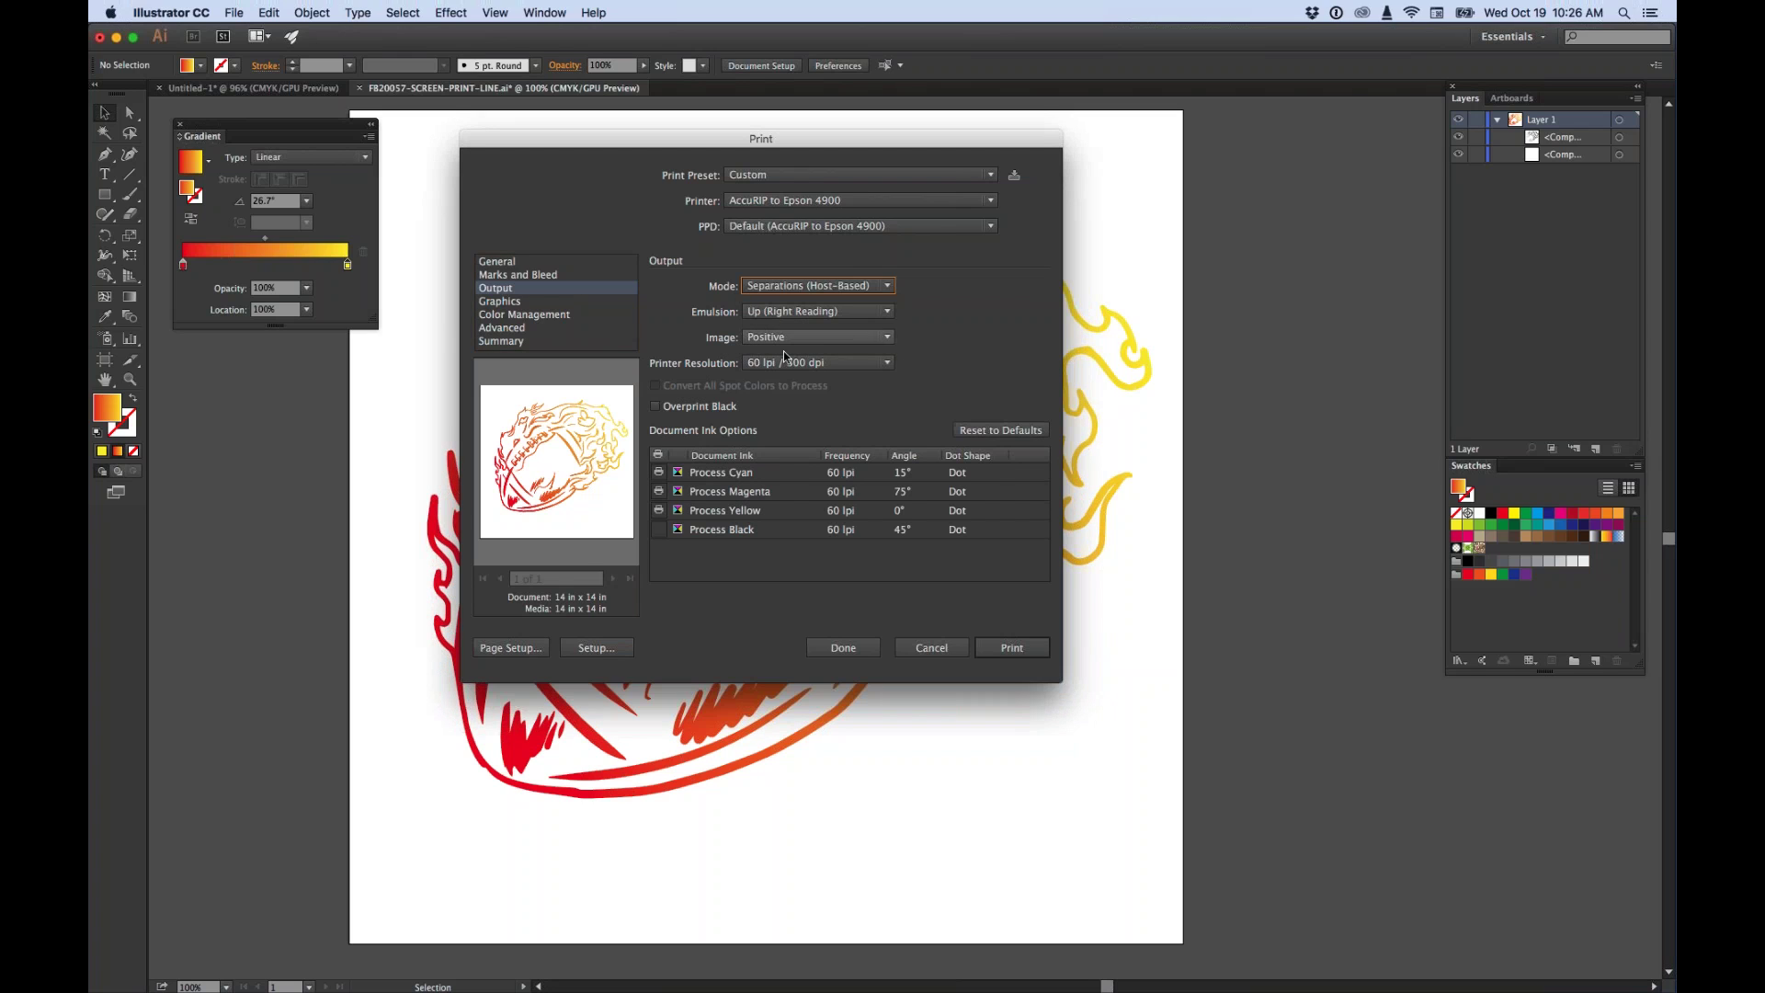
{"action": "left_click", "coordinate": [658, 530]}
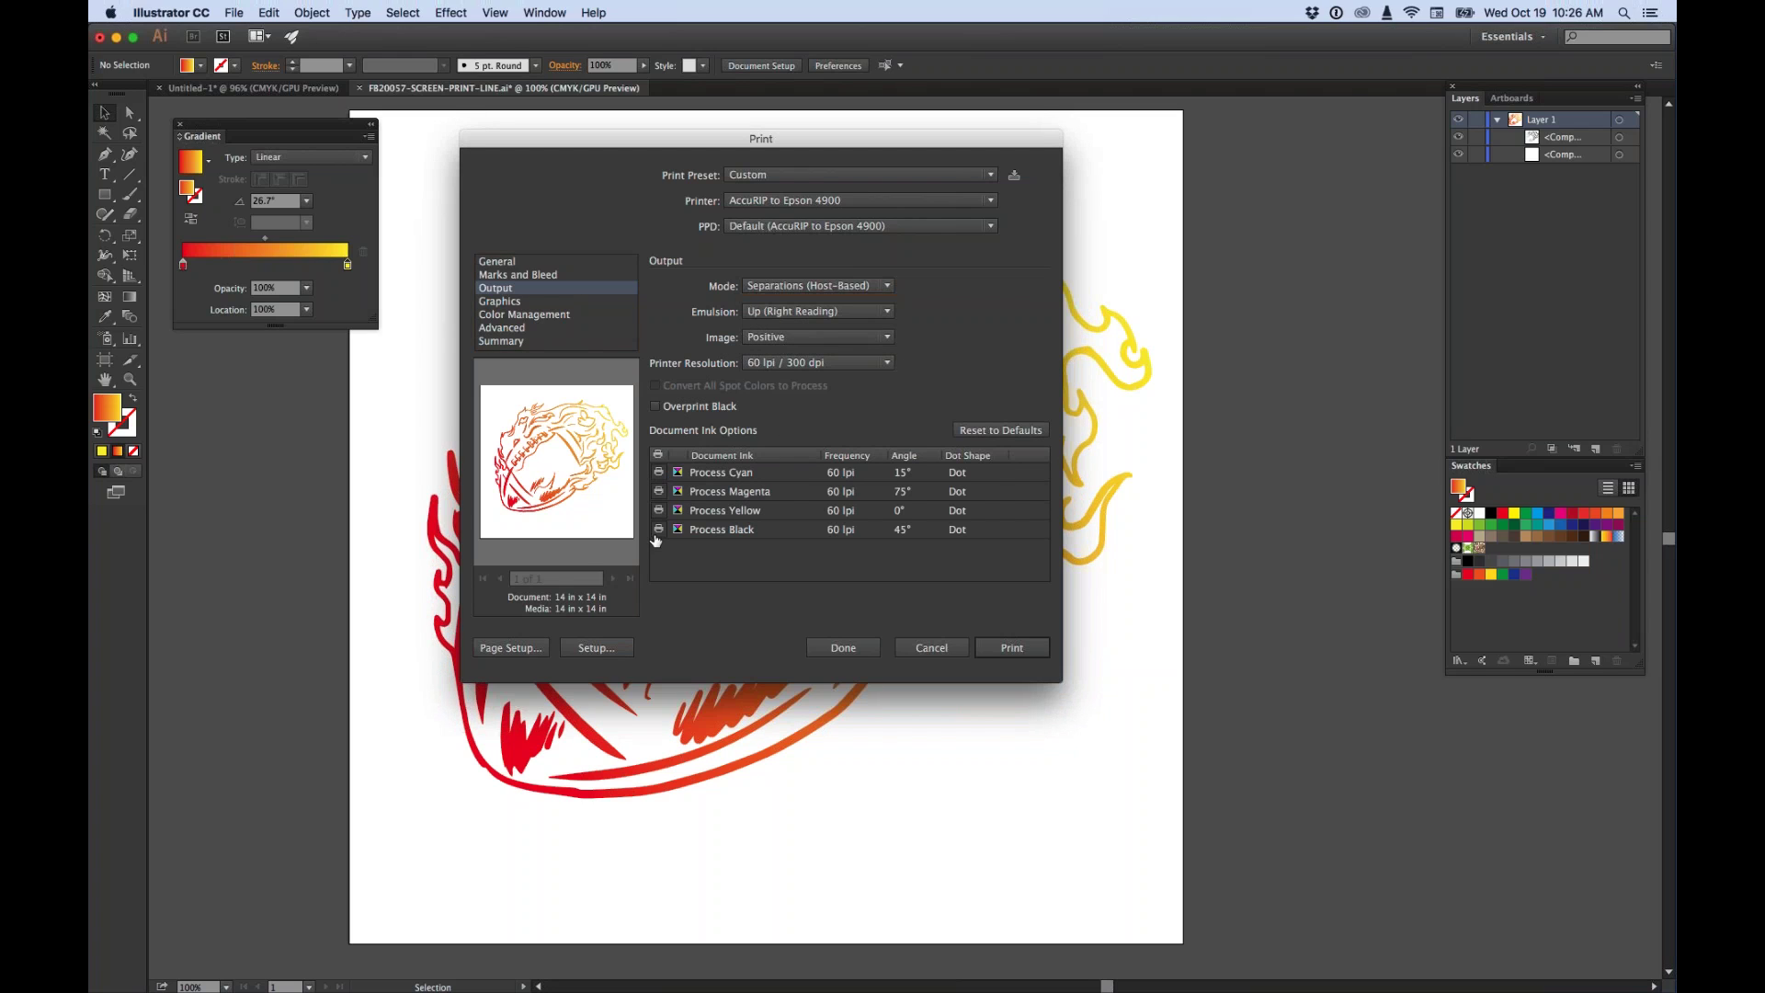
{"action": "left_click", "coordinate": [658, 533]}
{"action": "left_click", "coordinate": [930, 648]}
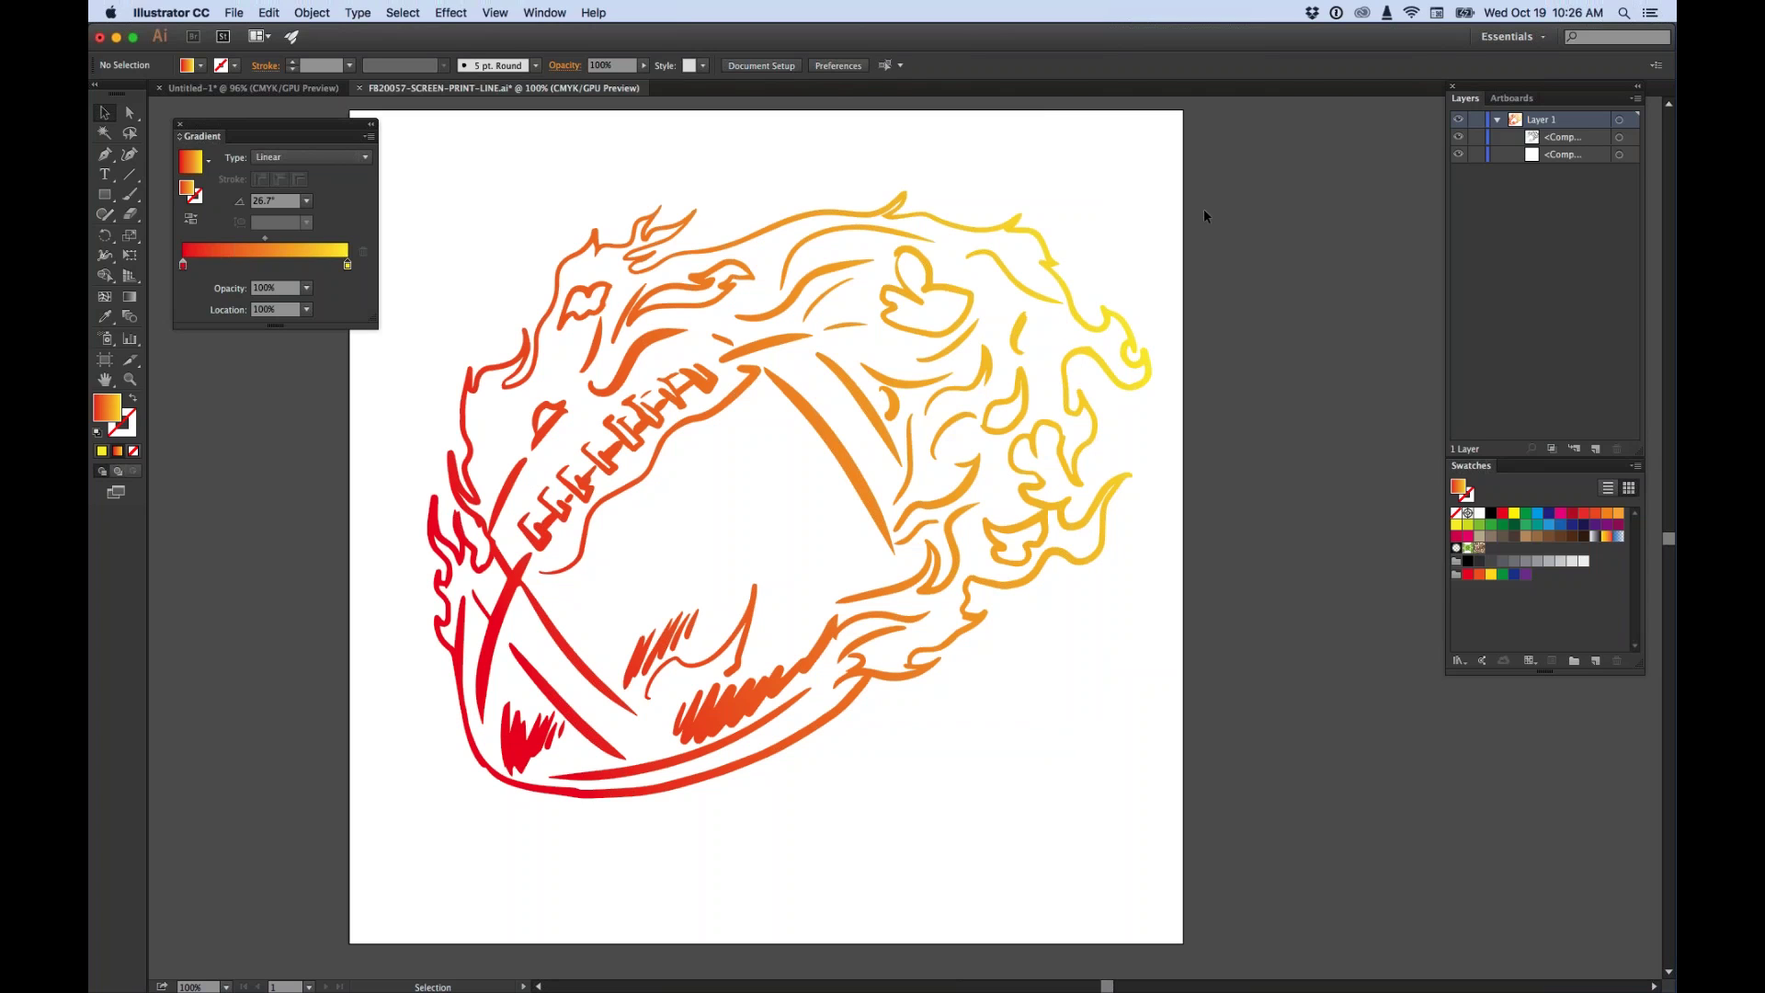
Convert the CMYK Red swatch to a spot color named Red Color.
{"action": "double_click", "coordinate": [183, 265]}
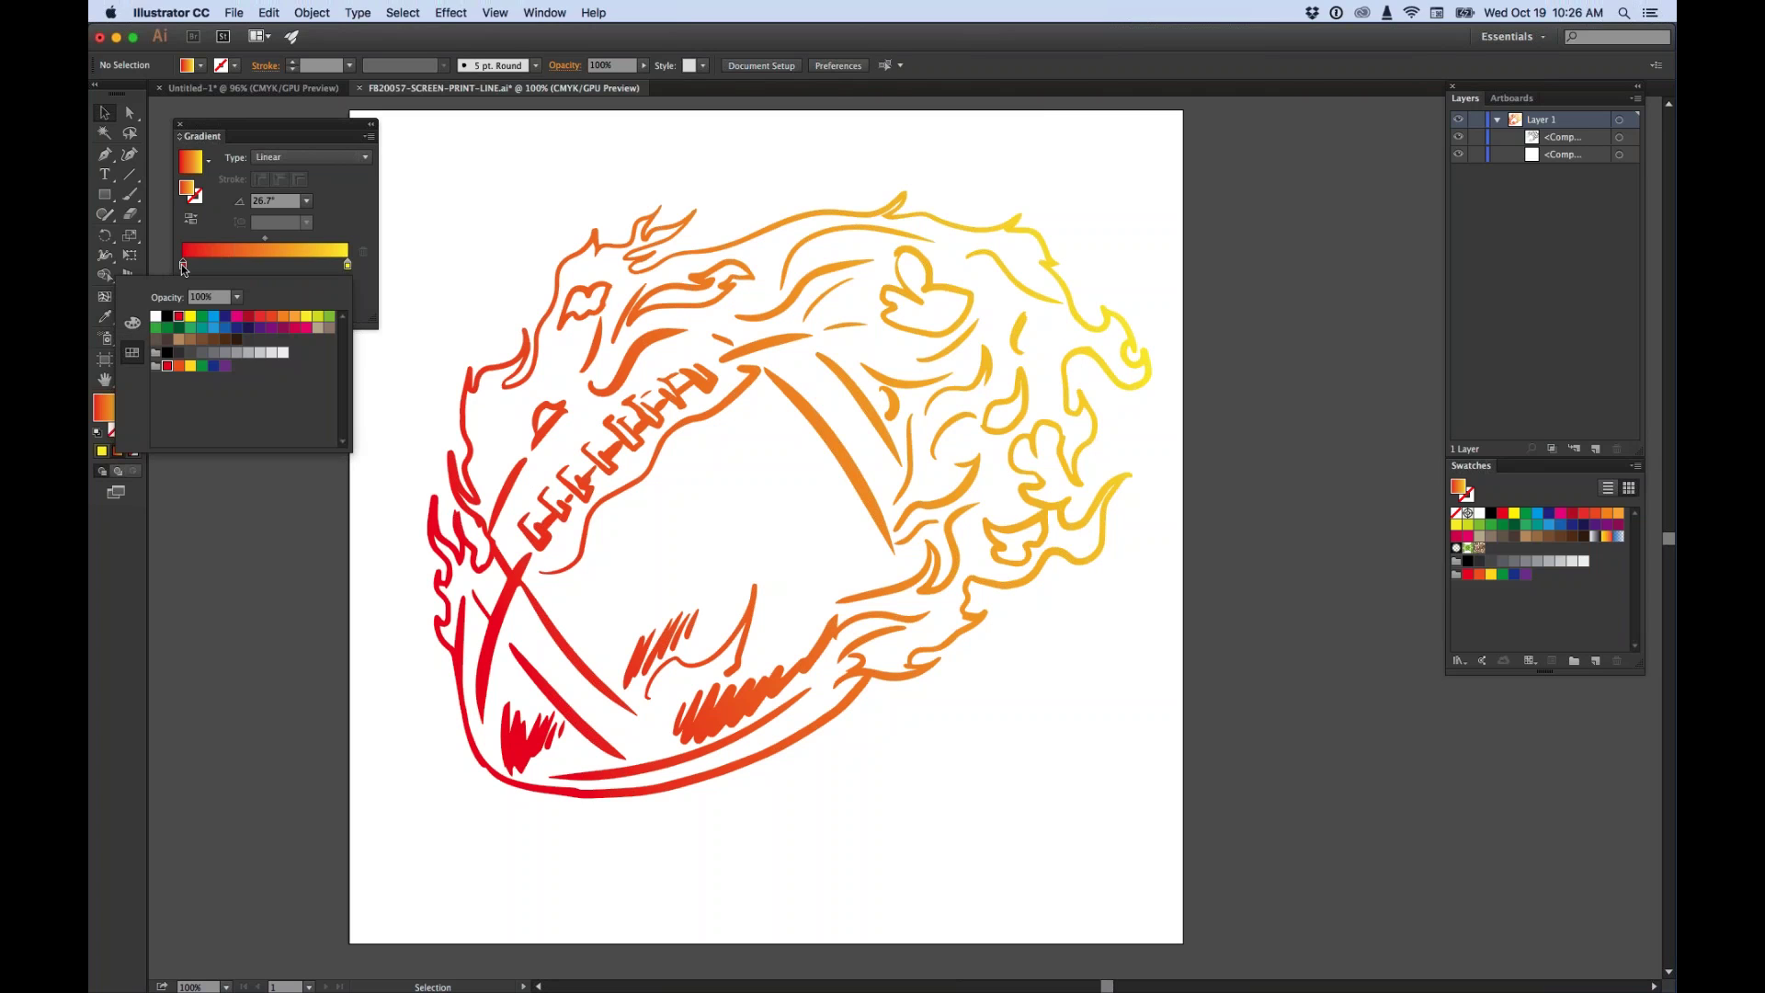
{"action": "left_click", "coordinate": [180, 318]}
{"action": "double_click", "coordinate": [1502, 515]}
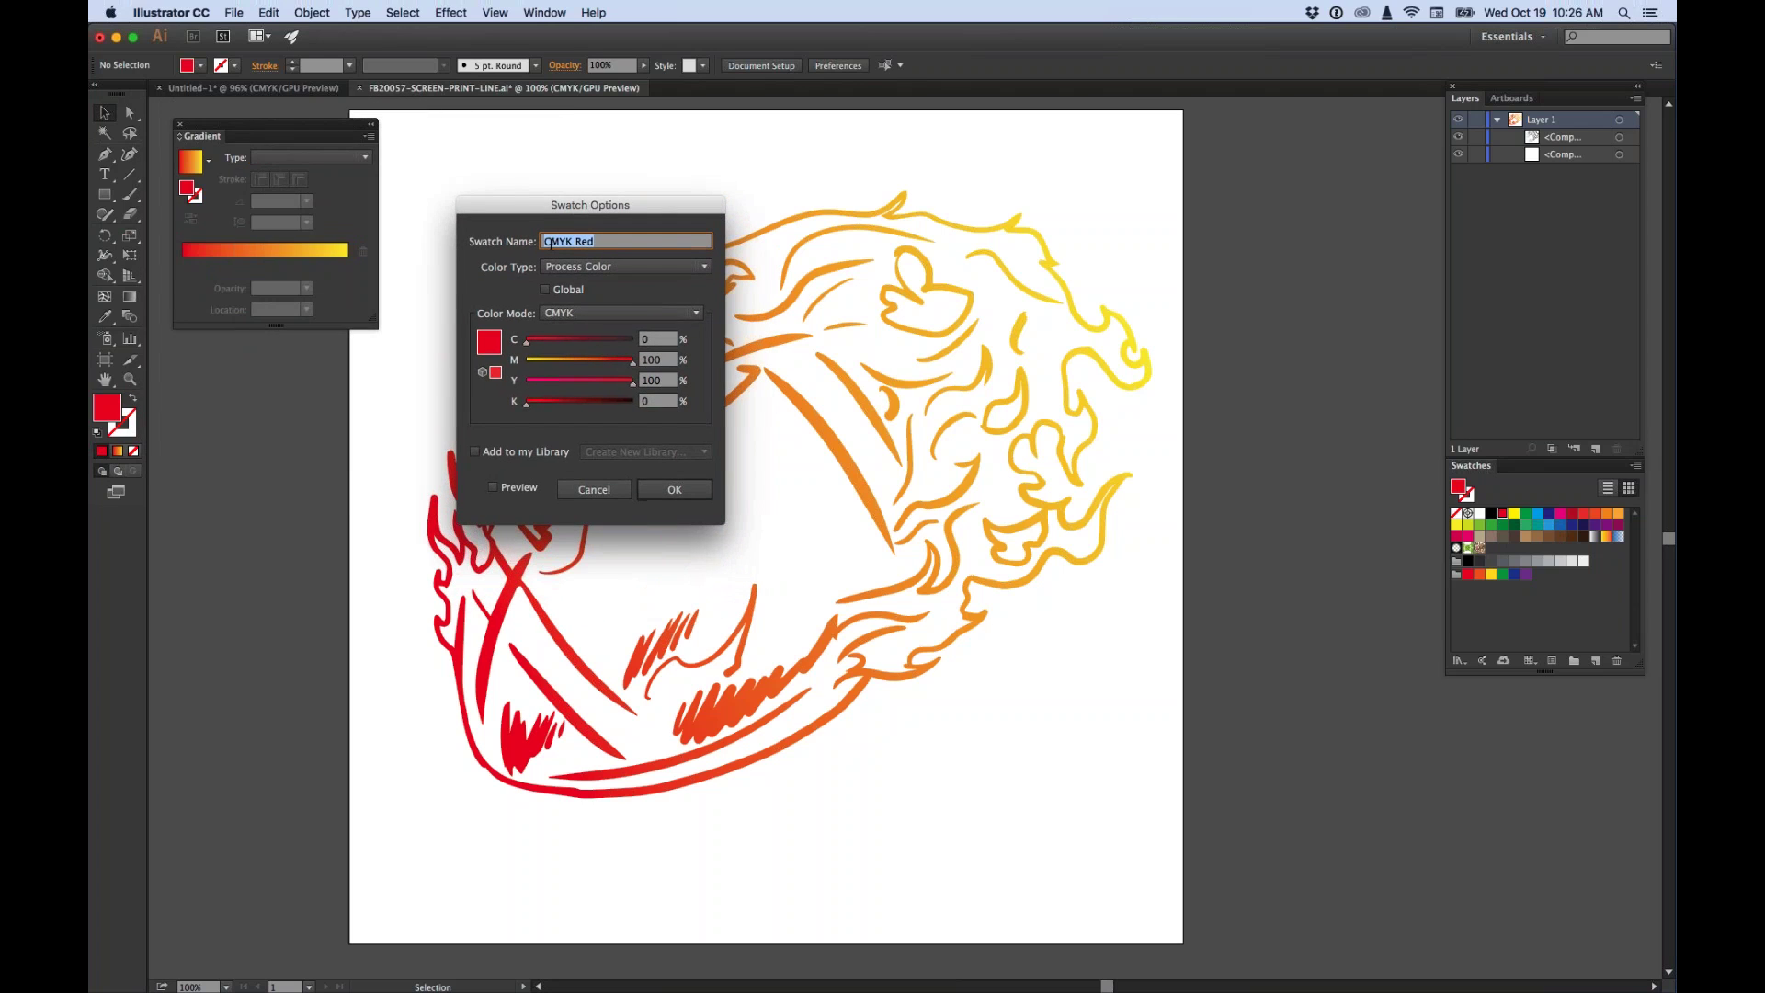
{"action": "type", "text": "Red Color"}
{"action": "left_click", "coordinate": [611, 267]}
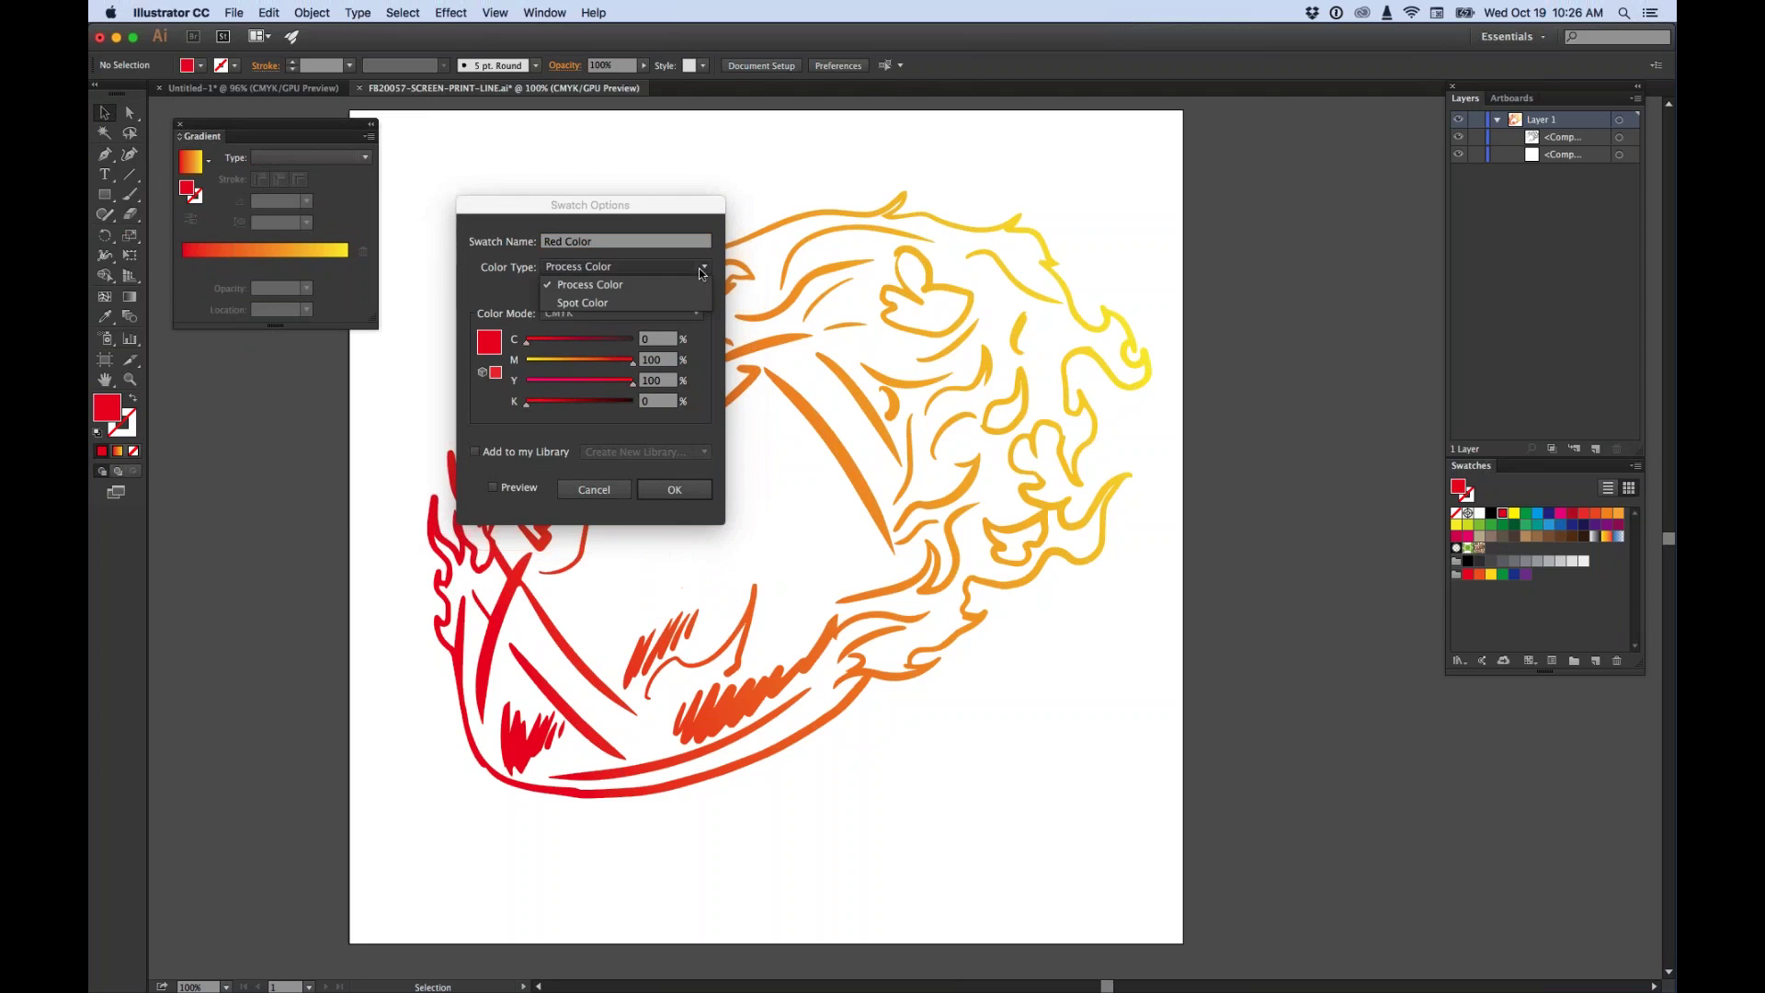
{"action": "left_click", "coordinate": [593, 303]}
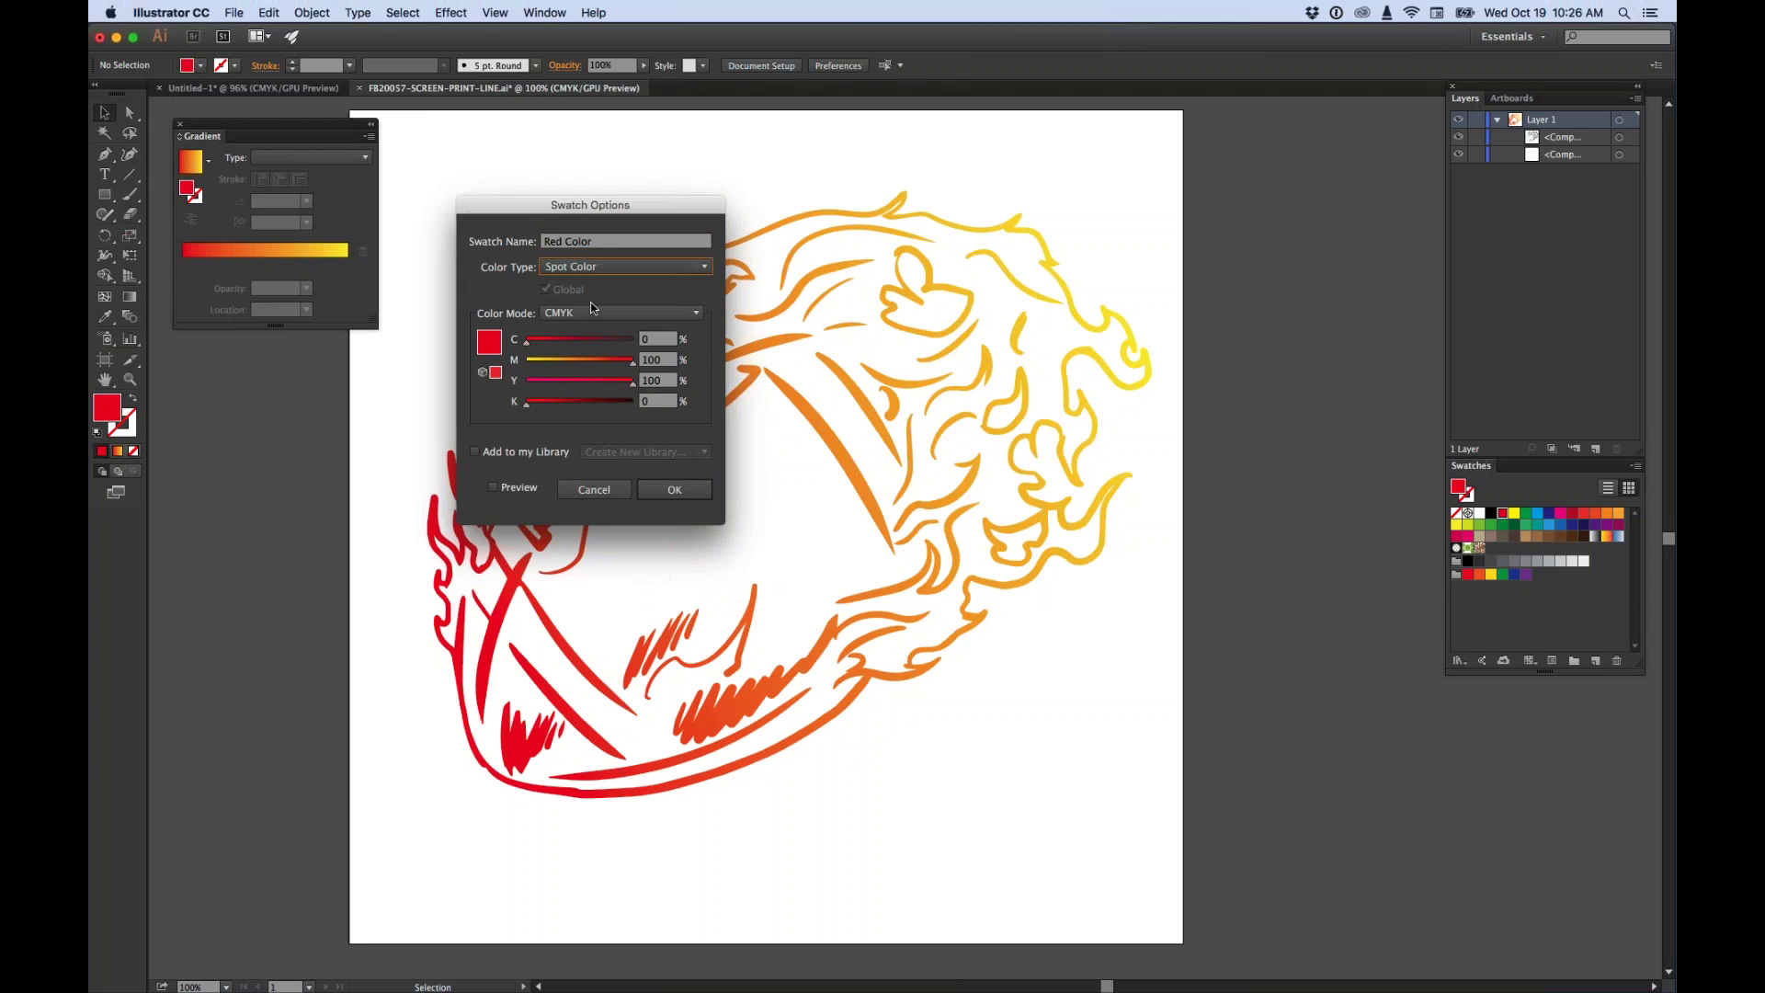
{"action": "left_click", "coordinate": [680, 492]}
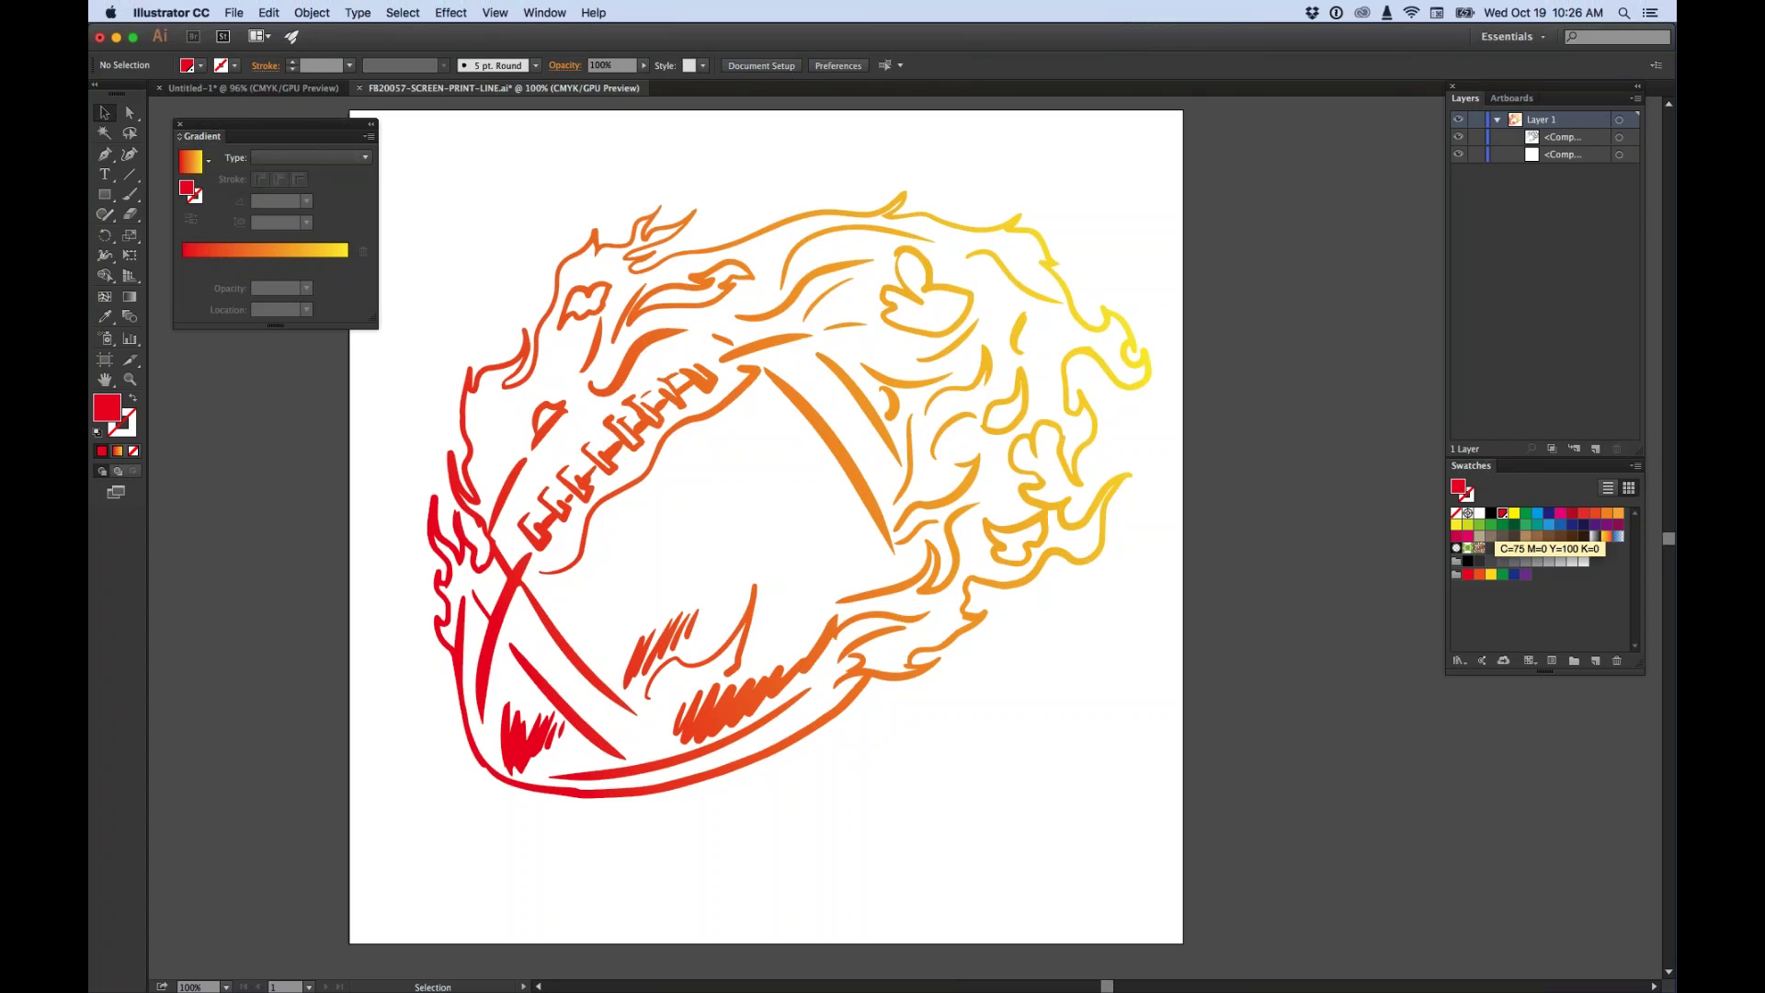
{"action": "left_click", "coordinate": [1516, 609]}
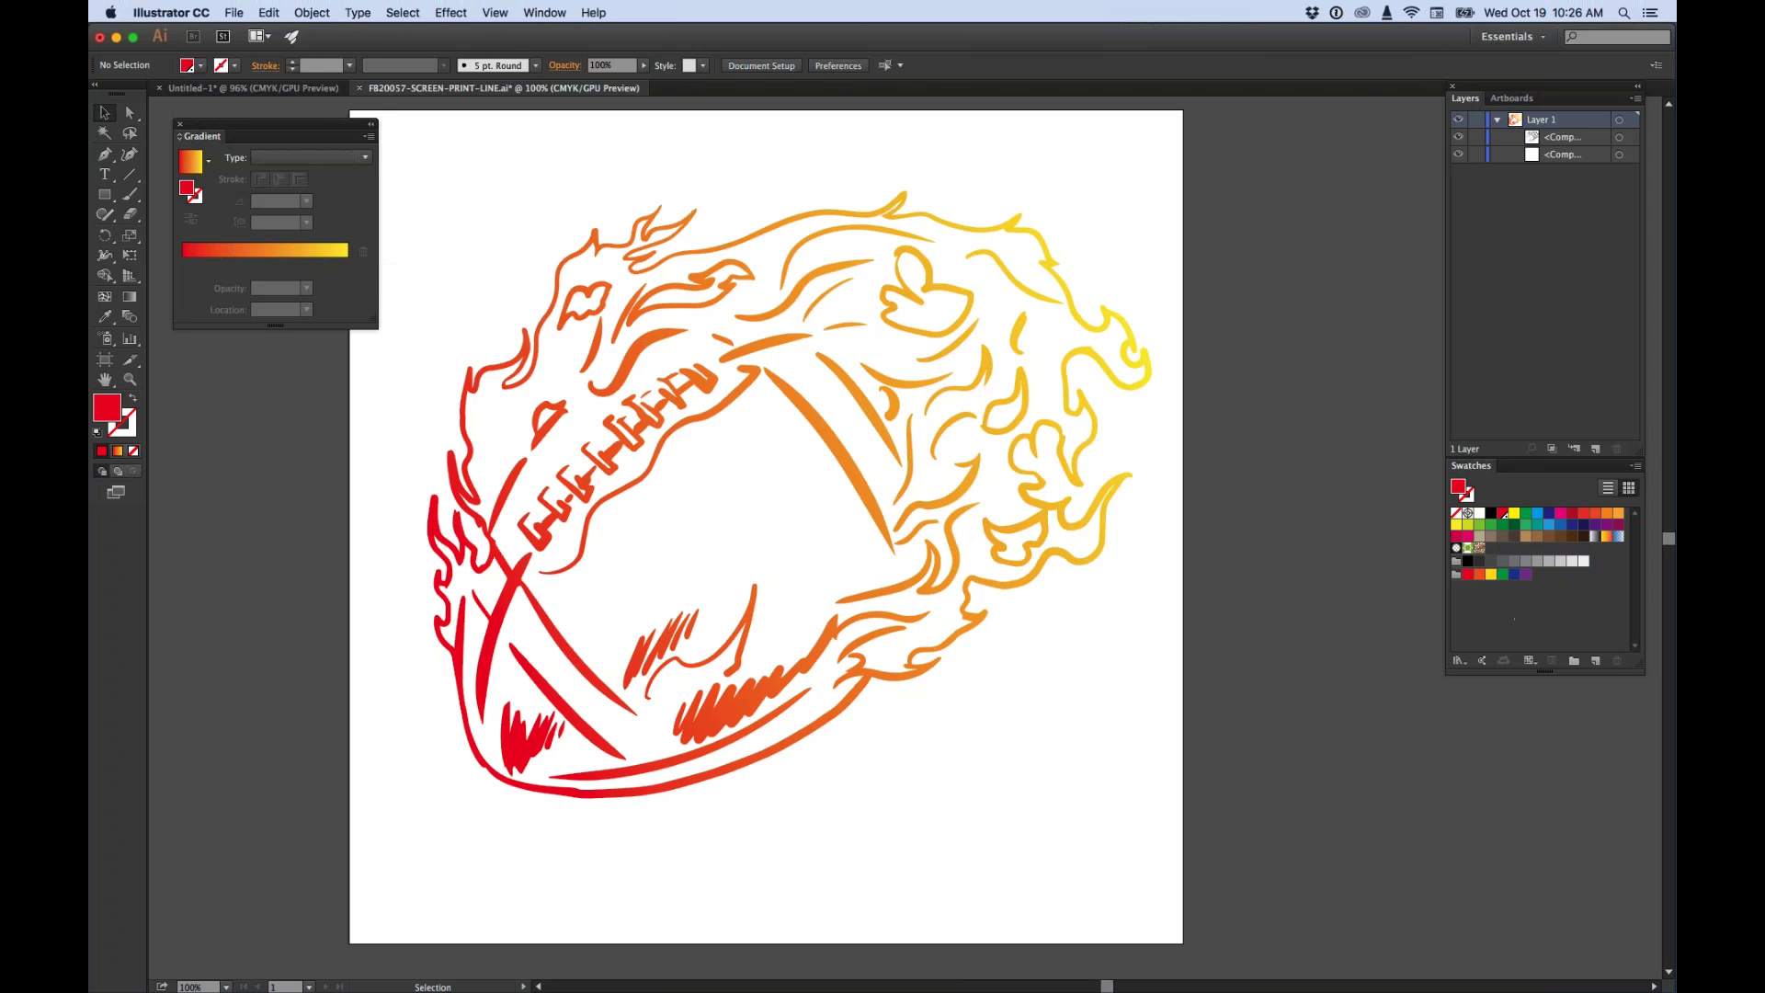
Convert the yellow swatch C=0 M=10 Y=95 K=0 to a spot color named Gold and deselect the artwork.
{"action": "key", "text": "super+a"}
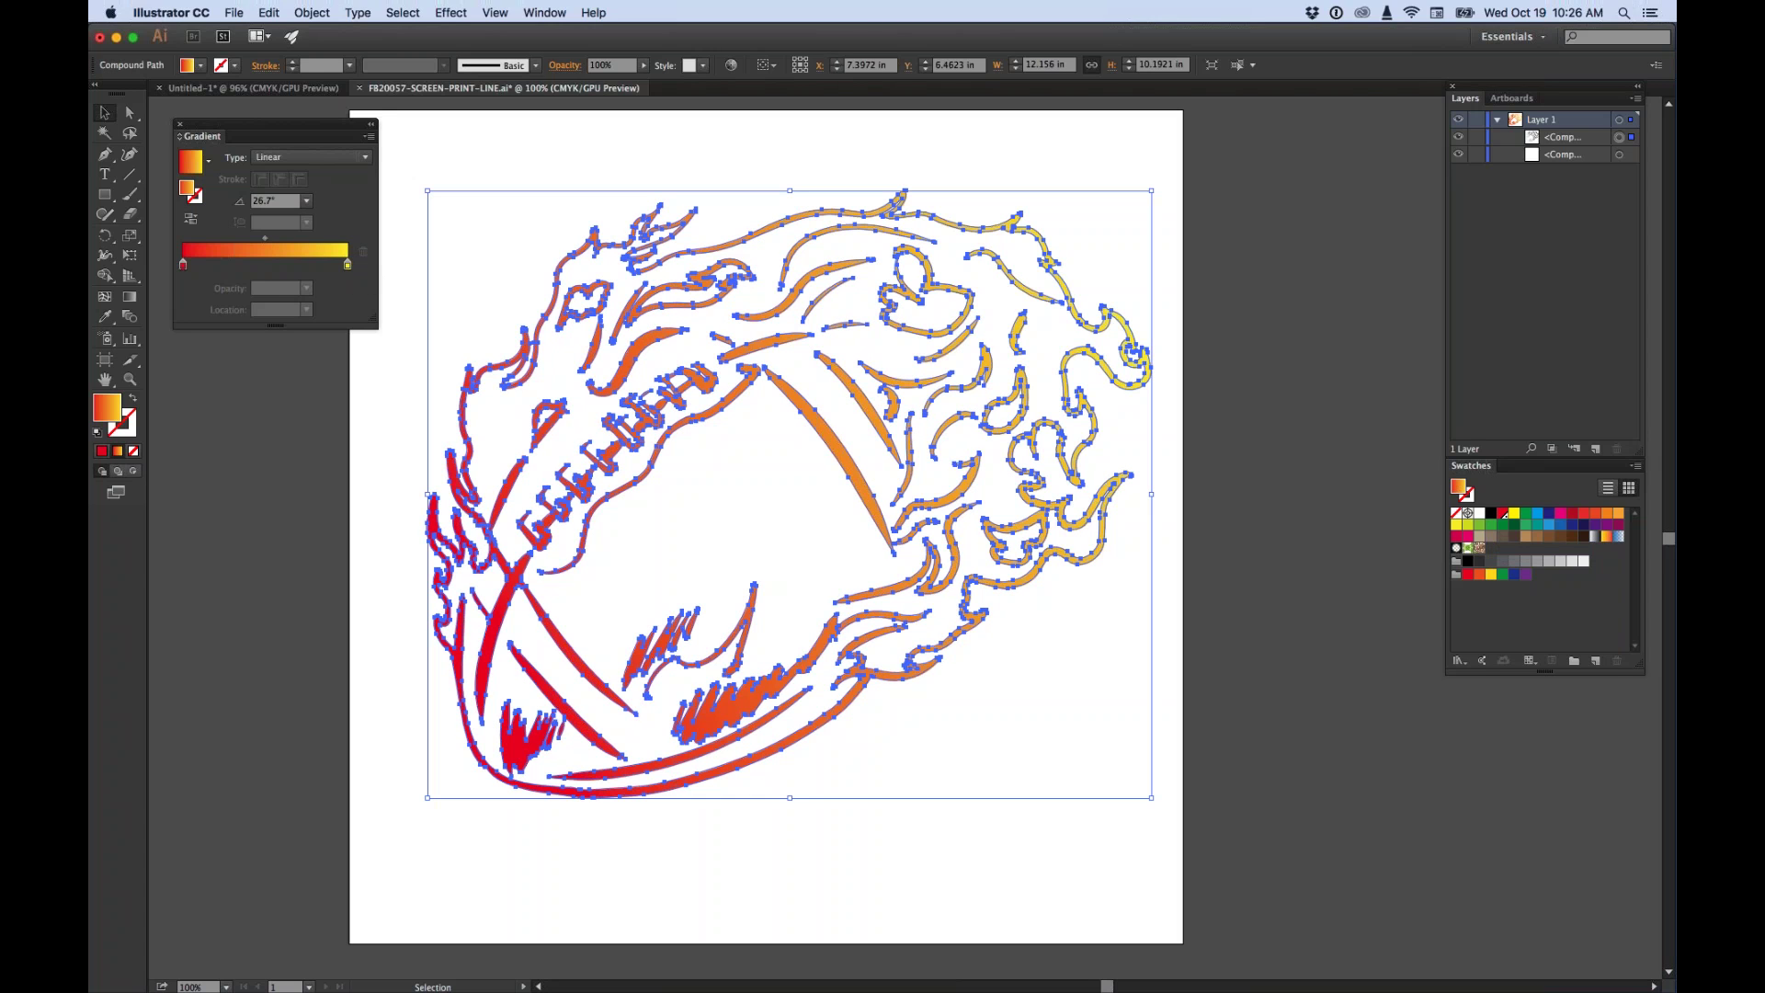
{"action": "left_click", "coordinate": [348, 266]}
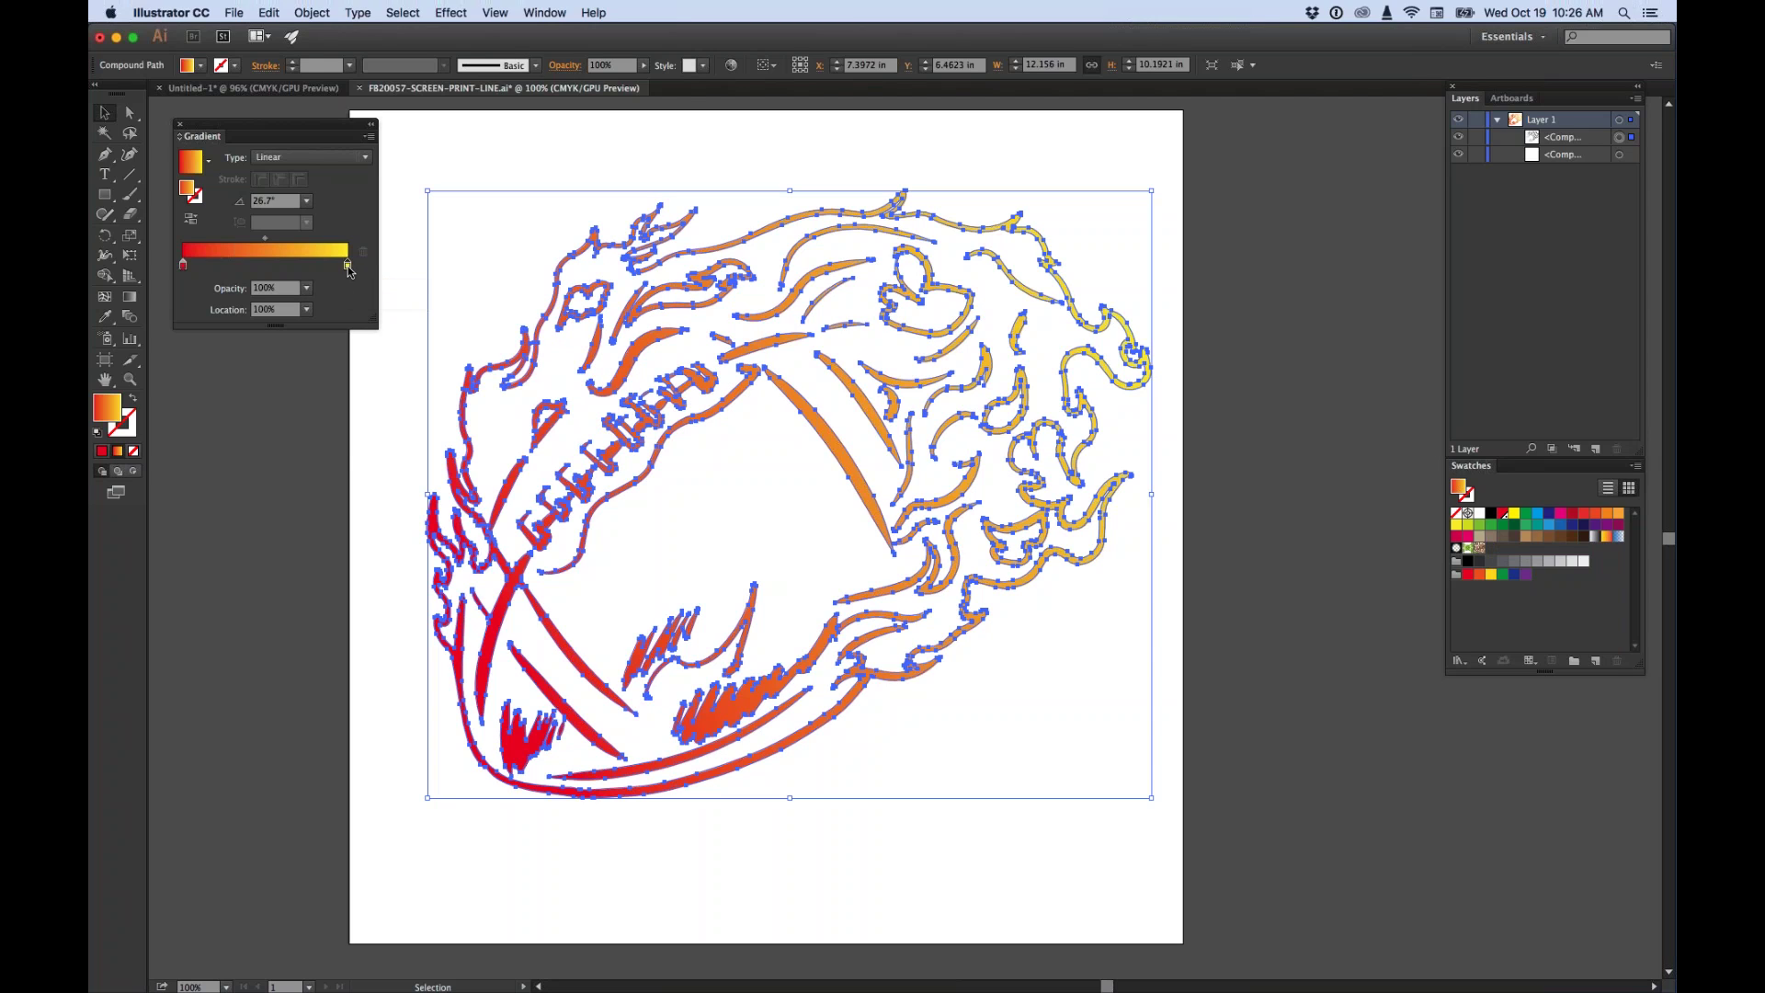
{"action": "double_click", "coordinate": [349, 267]}
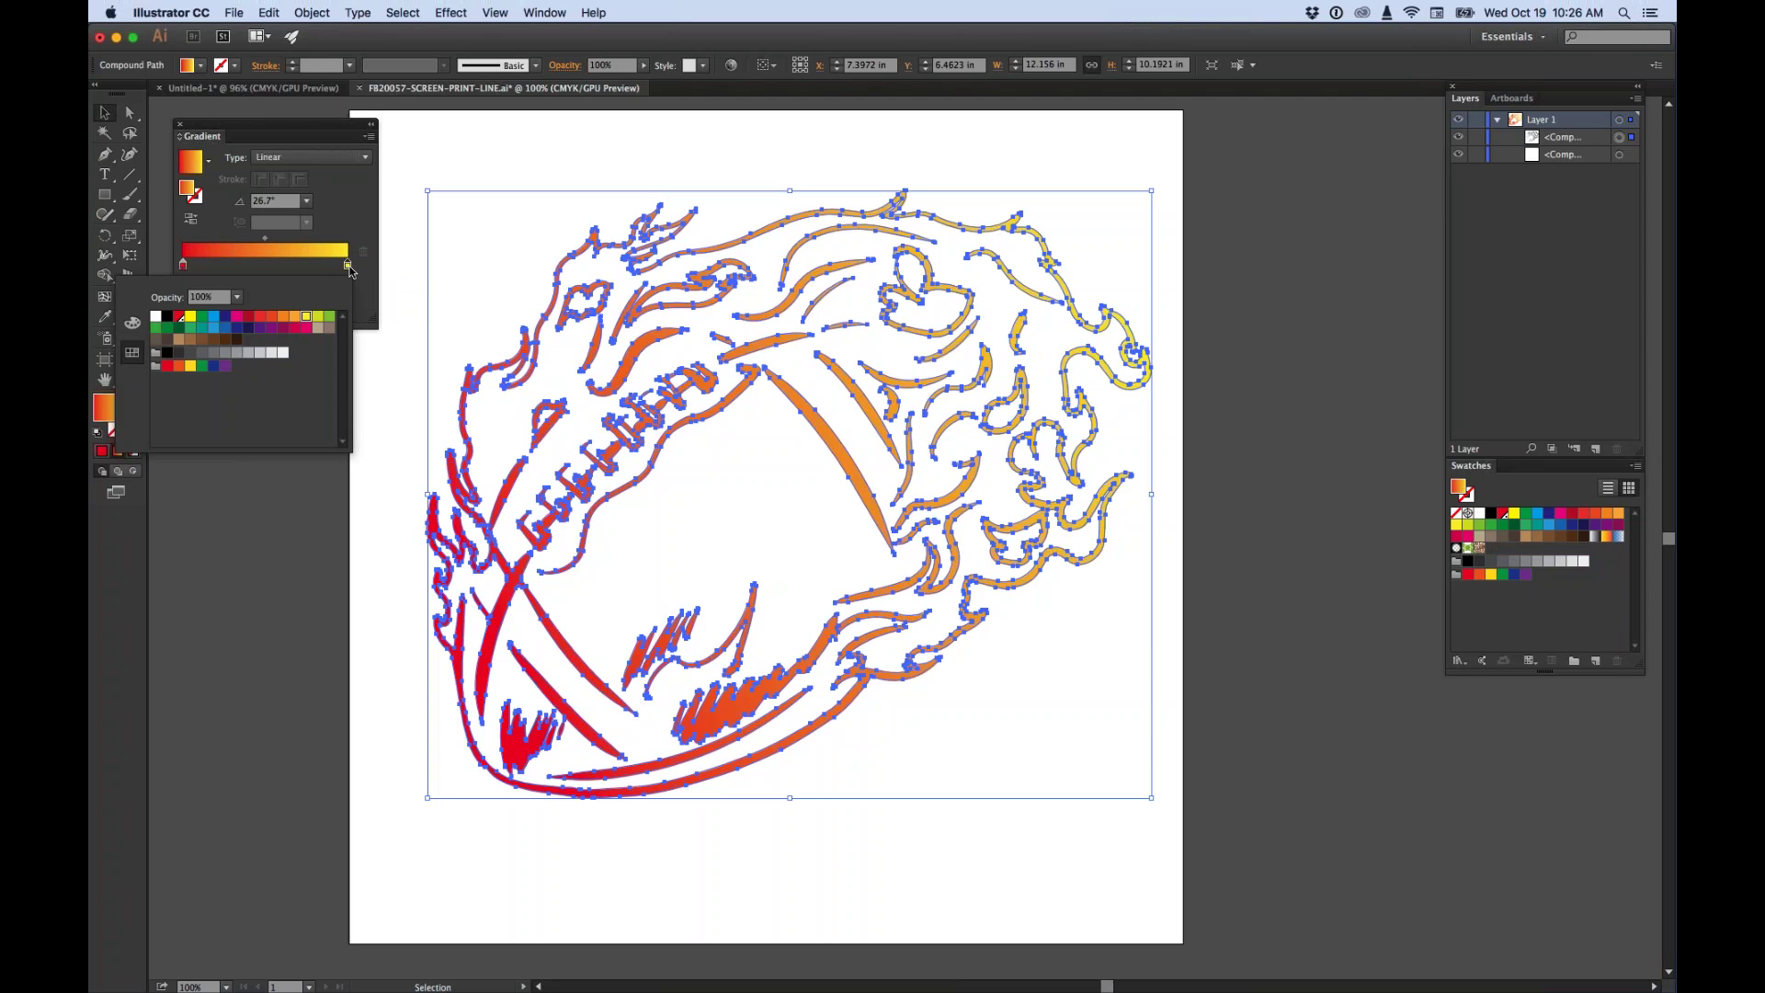
{"action": "key", "text": "Escape"}
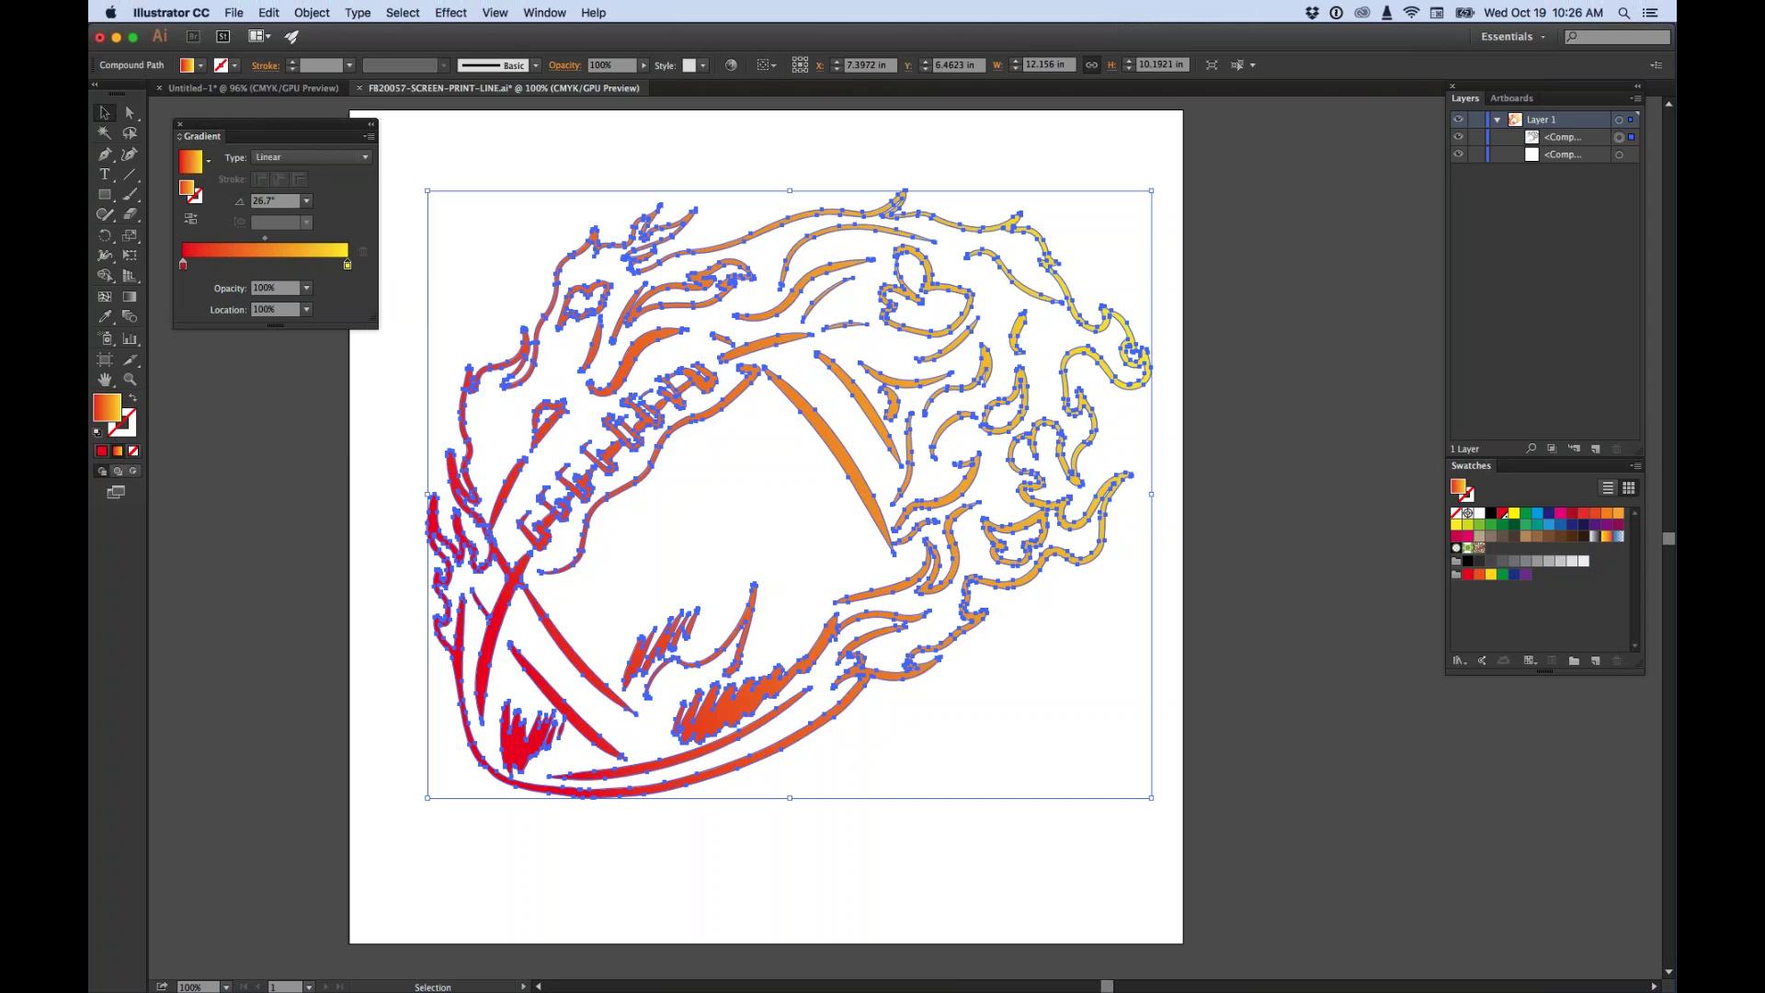
{"action": "double_click", "coordinate": [1491, 574]}
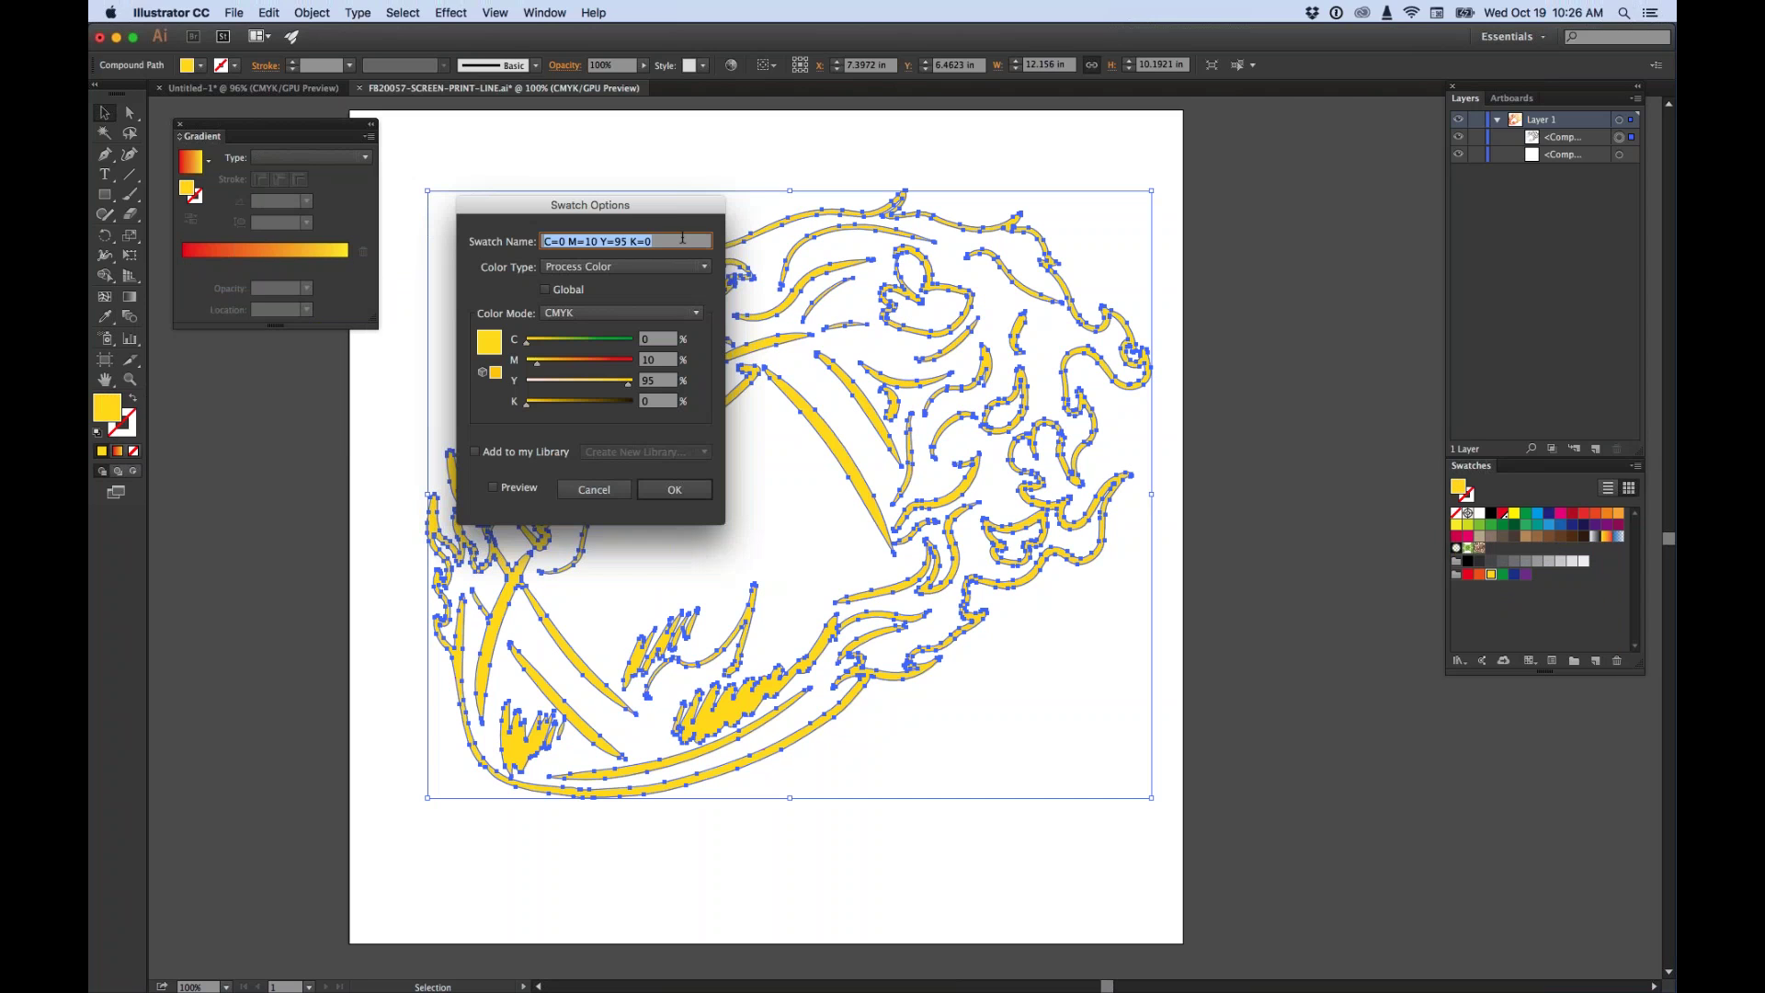
{"action": "type", "text": "Gold"}
{"action": "left_click", "coordinate": [625, 267]}
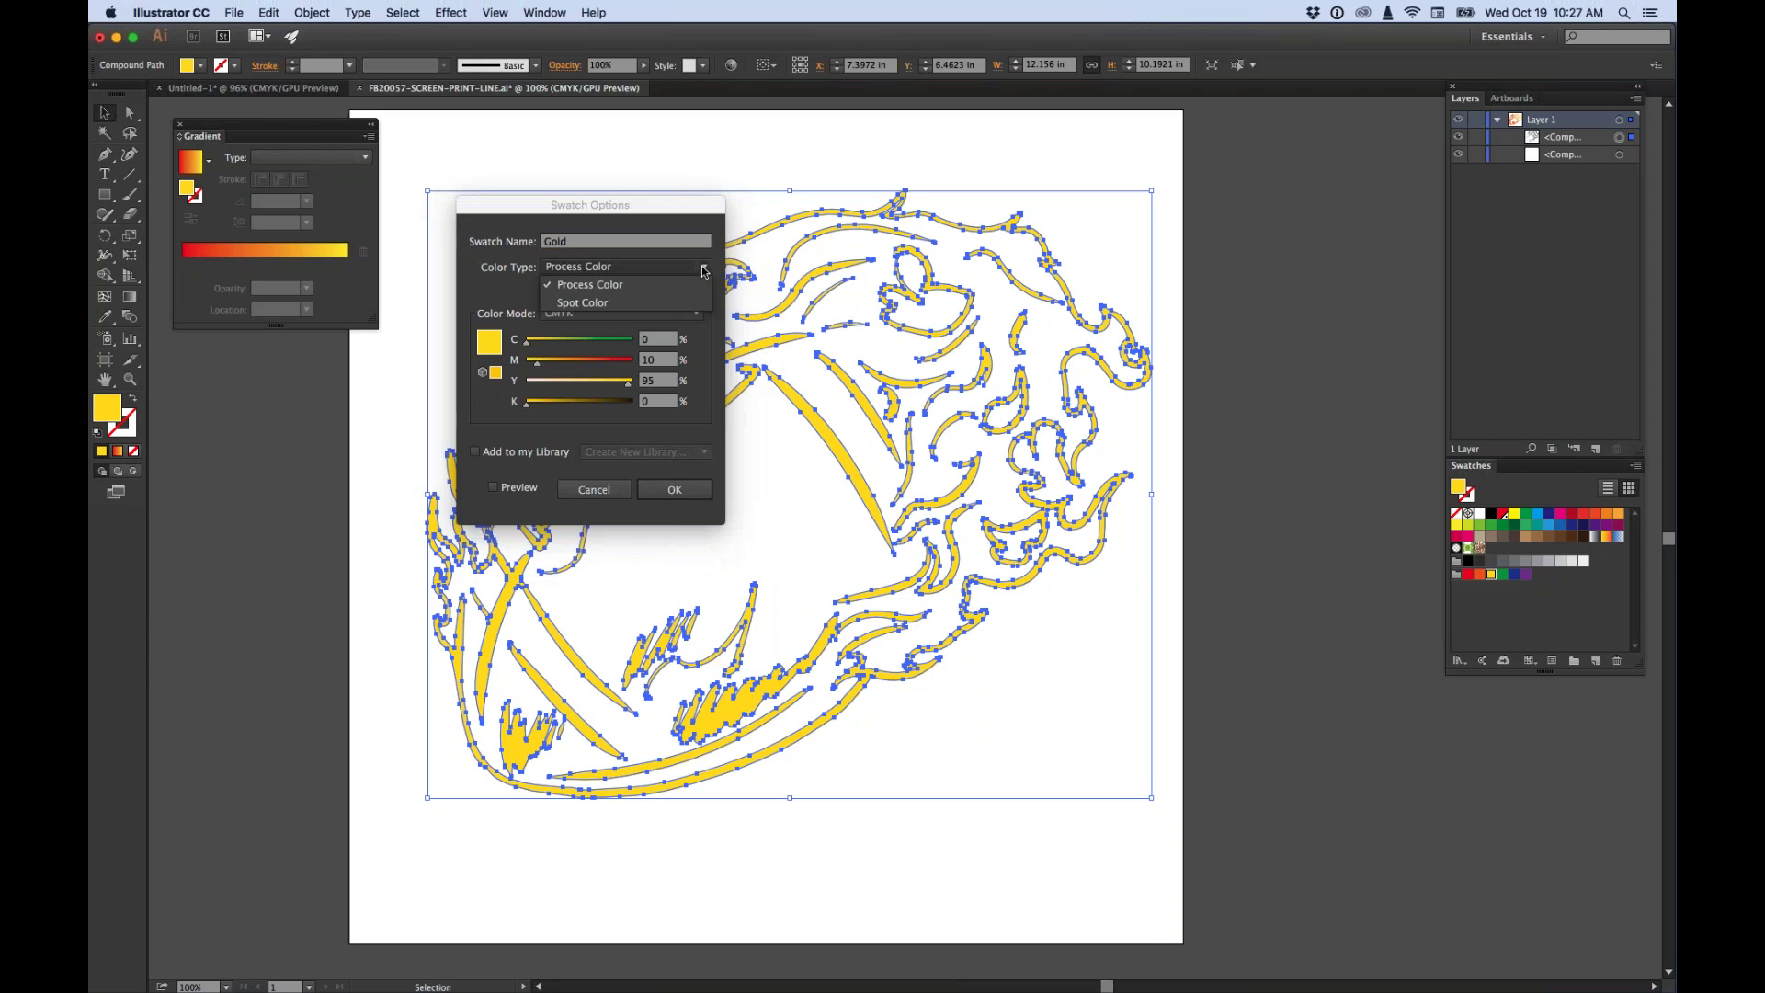
{"action": "left_click", "coordinate": [583, 303]}
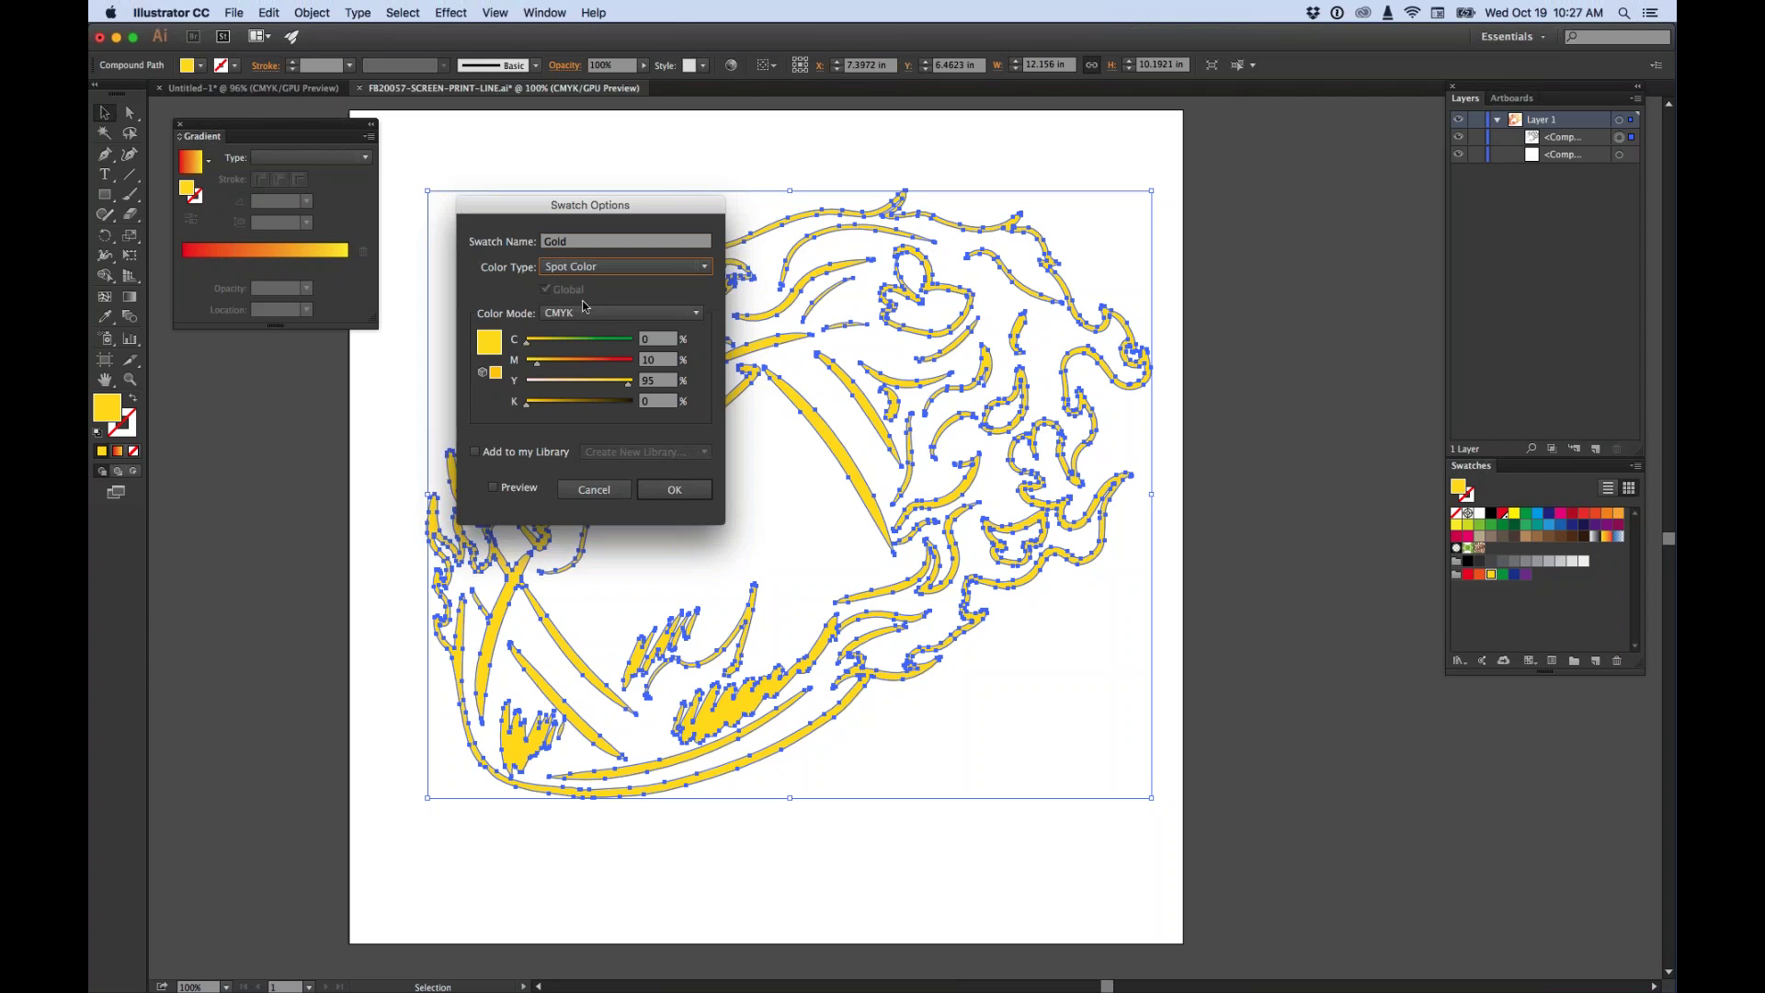
{"action": "left_click", "coordinate": [668, 489]}
{"action": "left_click", "coordinate": [1417, 625]}
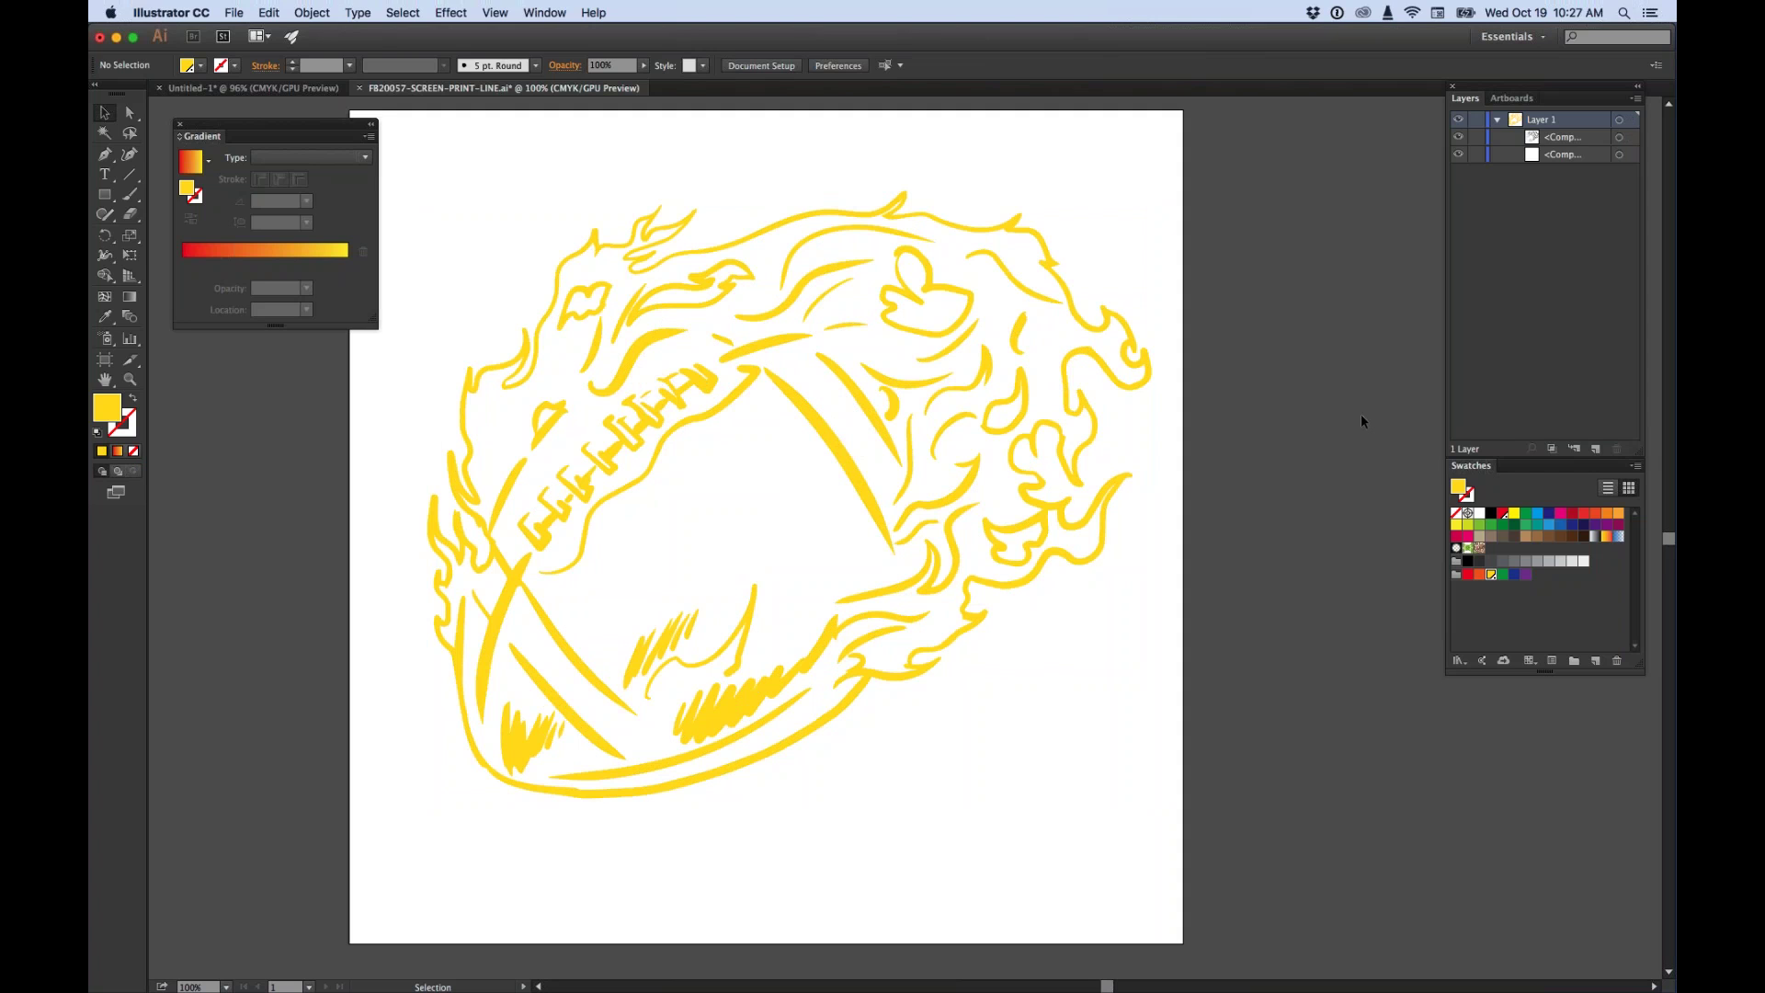
Reapply a linear gradient to the line art and set its starting color stop to the Red Color spot swatch.
{"action": "key", "text": "super+a"}
{"action": "left_click", "coordinate": [311, 157]}
{"action": "left_click", "coordinate": [286, 175]}
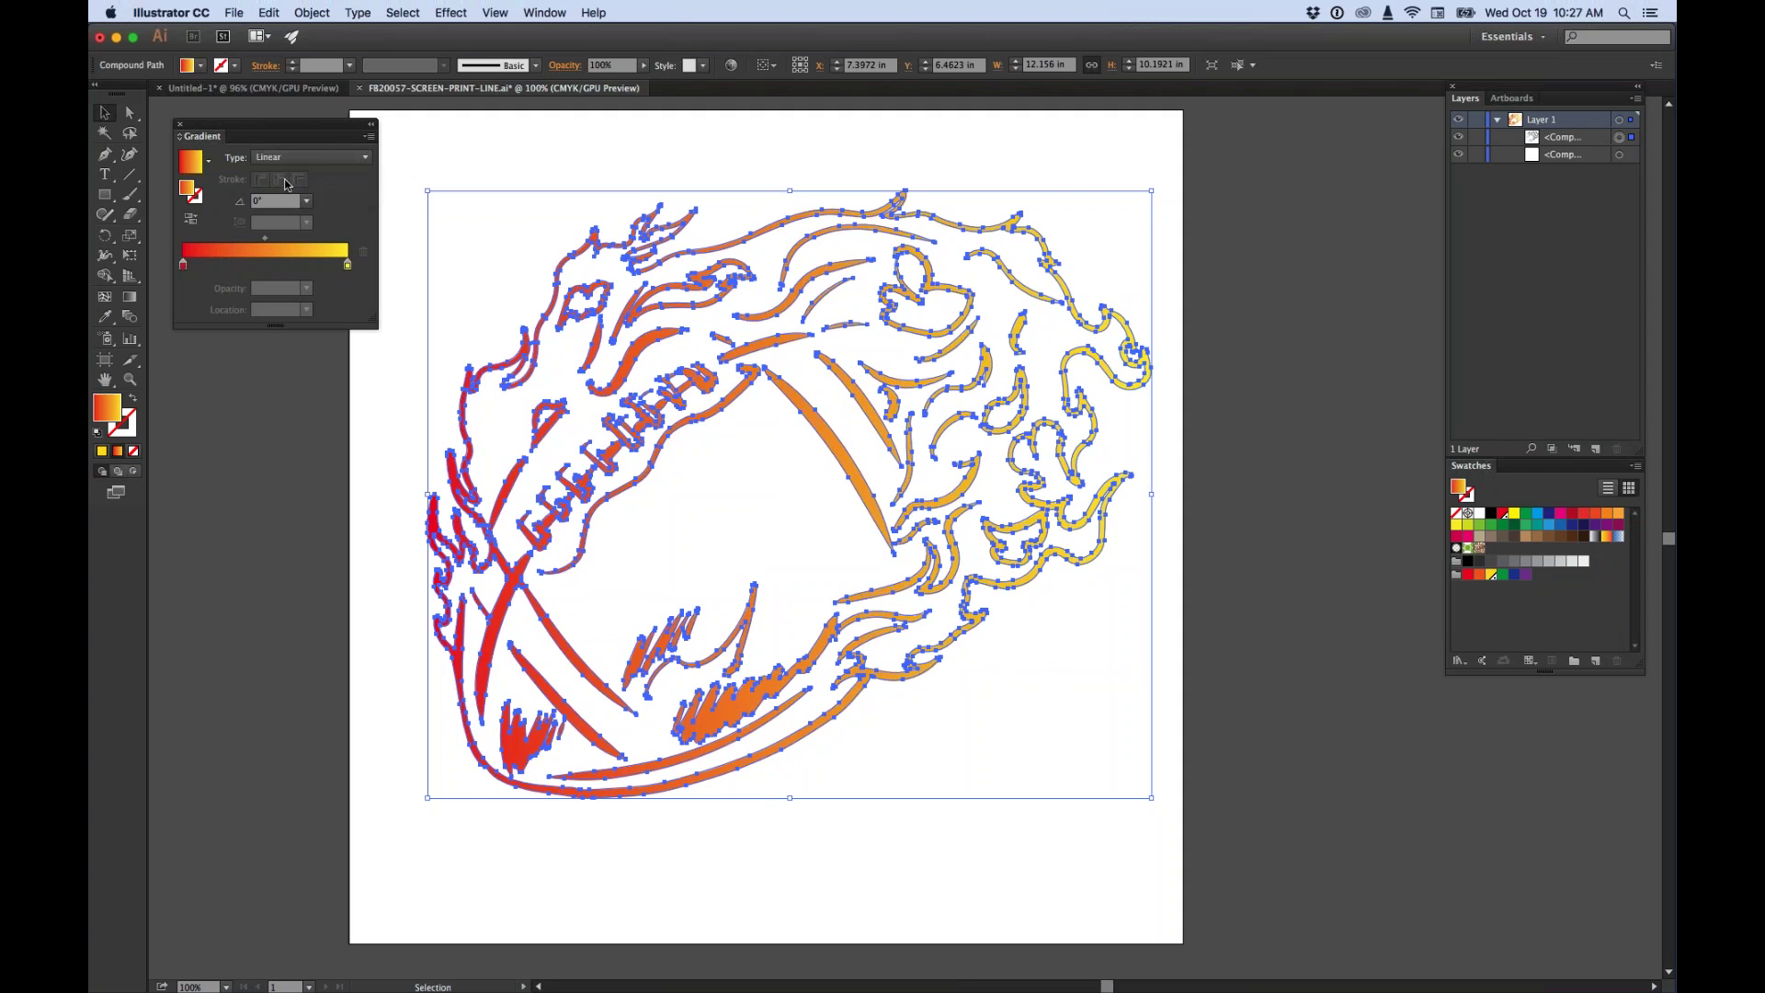
{"action": "double_click", "coordinate": [183, 265]}
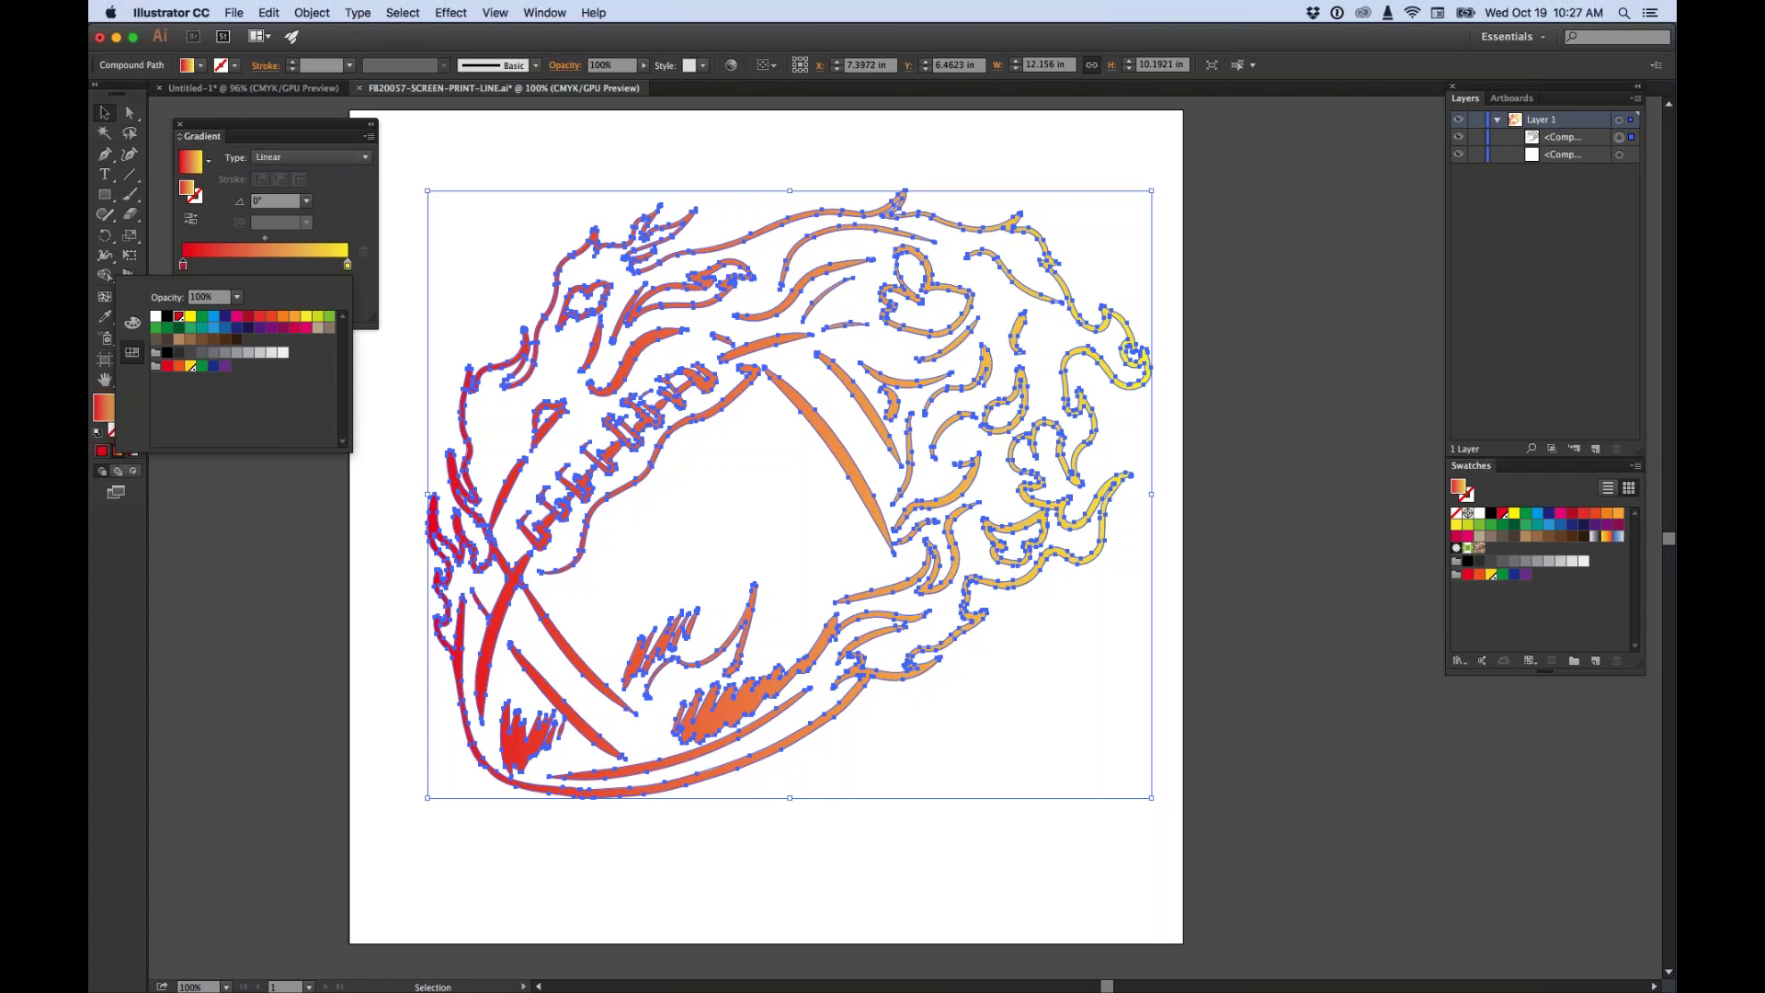
{"action": "left_click", "coordinate": [357, 214]}
Set the gradient's end color stop to the Gold spot swatch and deselect the artwork.
{"action": "double_click", "coordinate": [348, 266]}
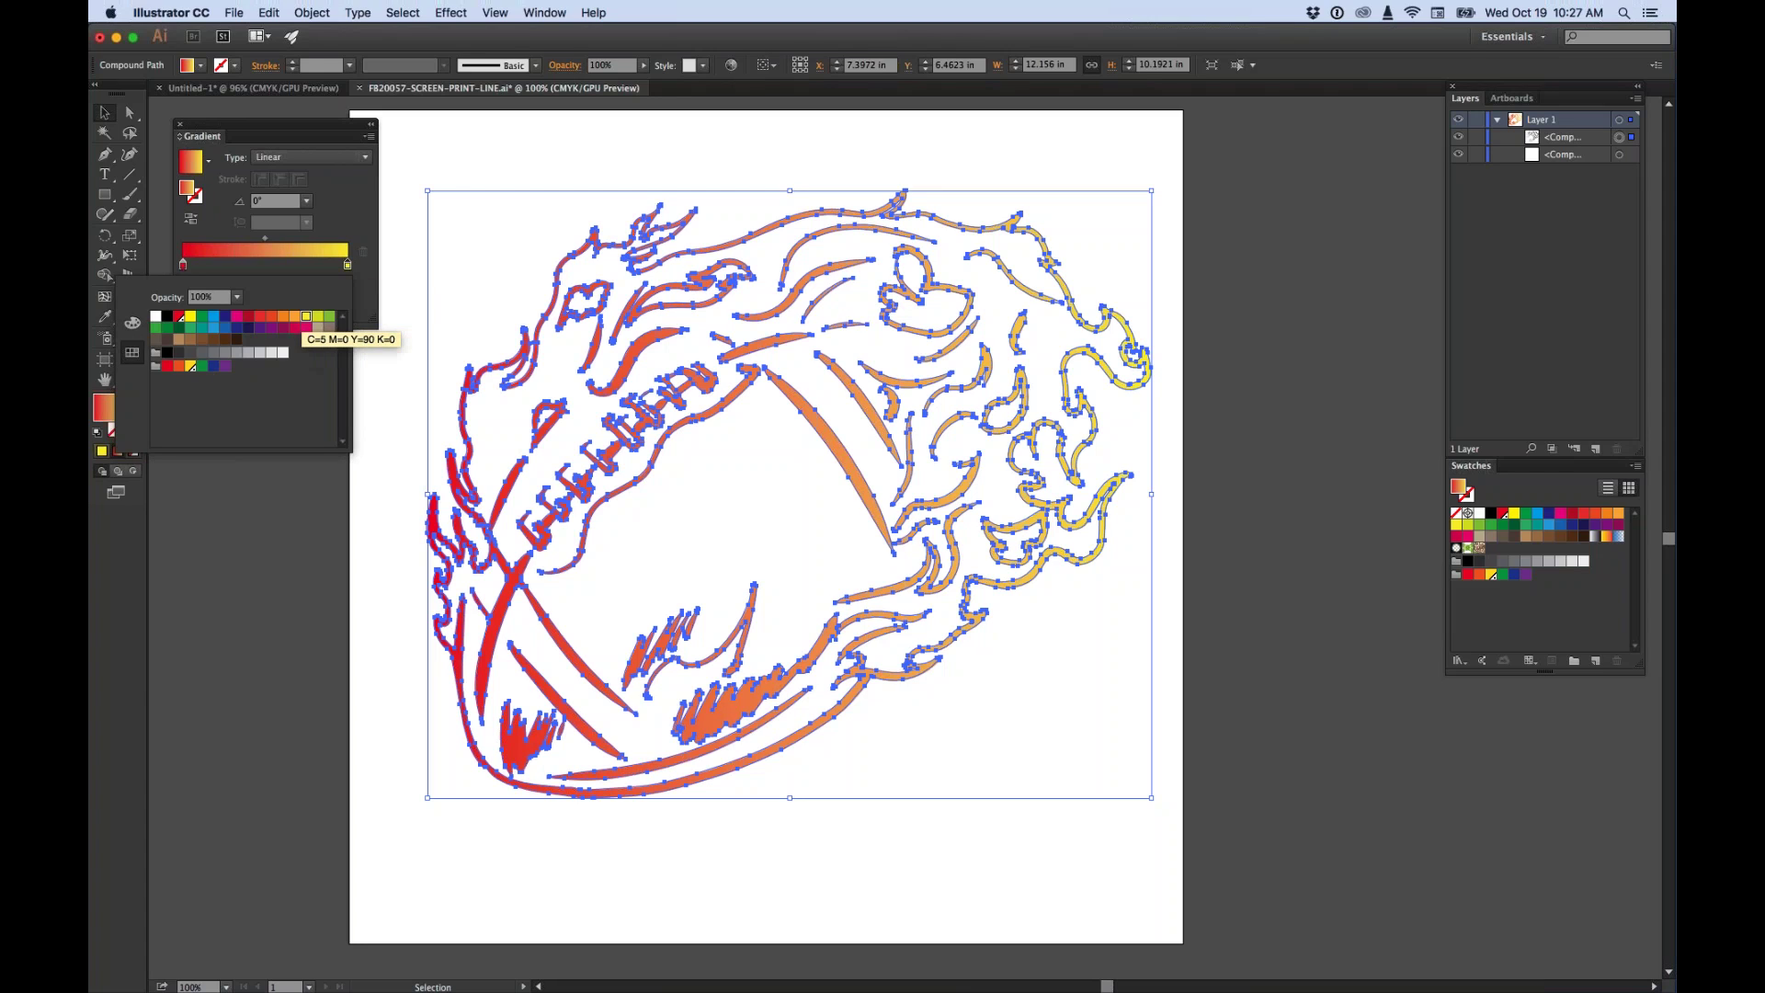
{"action": "left_click", "coordinate": [191, 366]}
{"action": "left_click", "coordinate": [365, 213]}
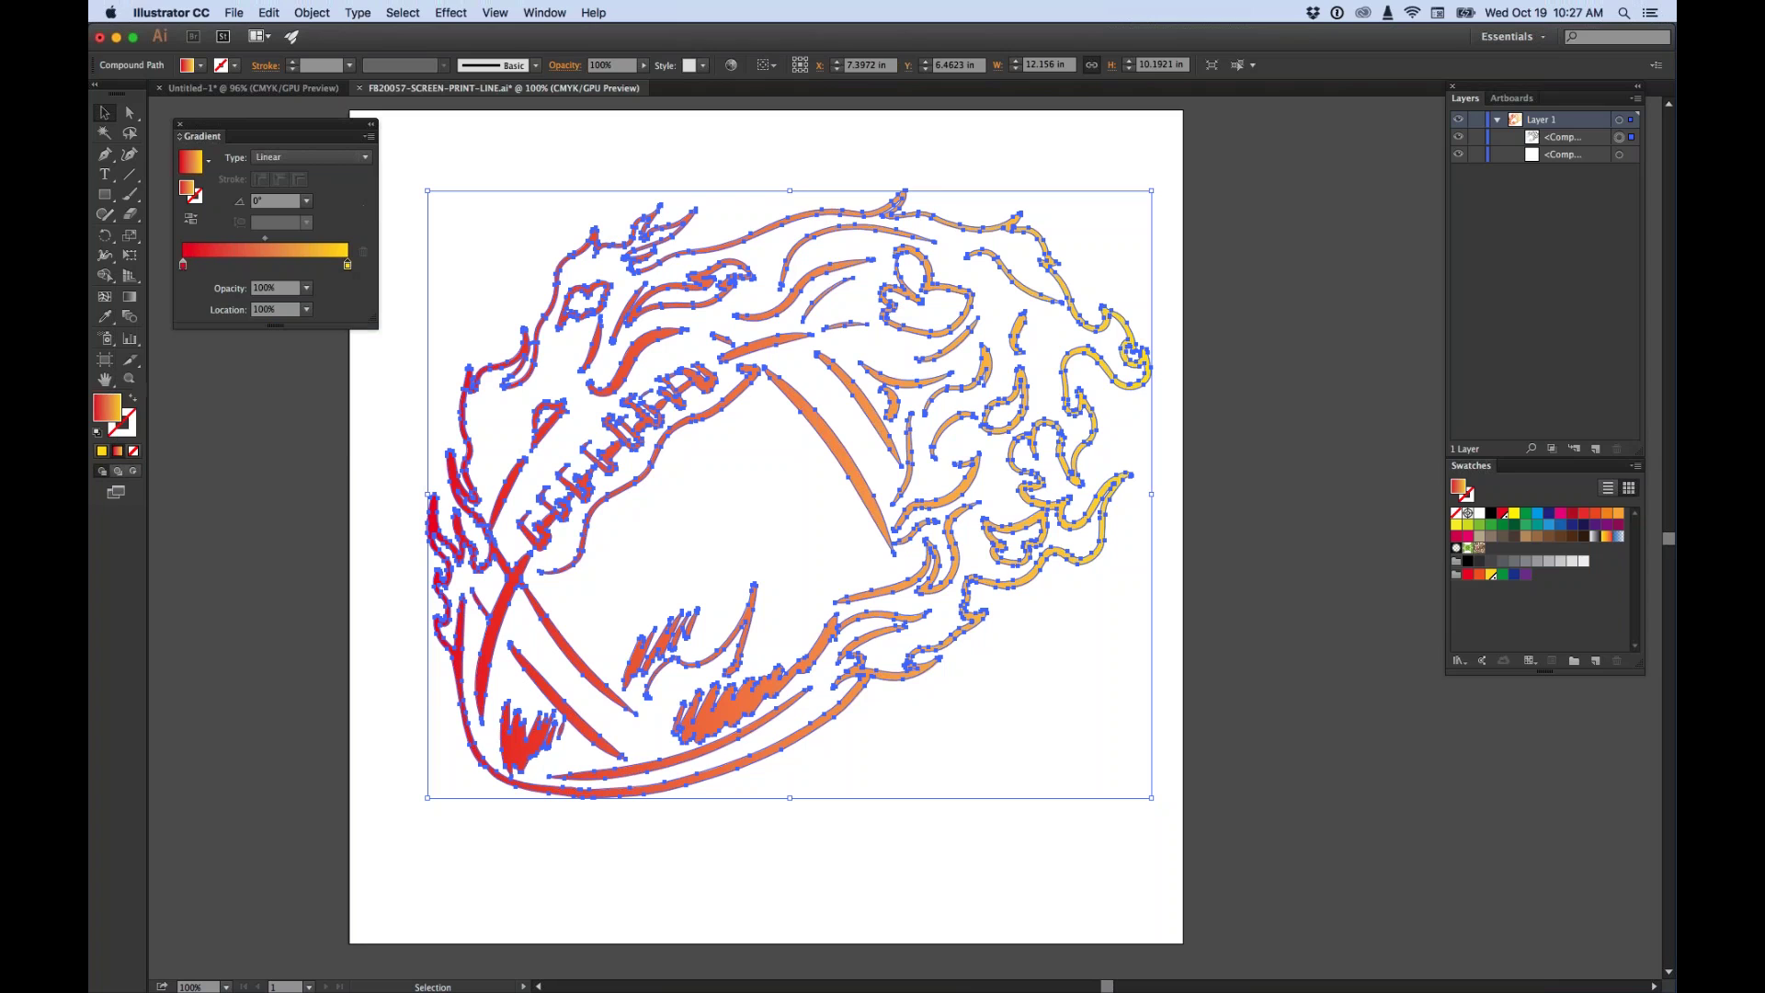
{"action": "left_click", "coordinate": [534, 145]}
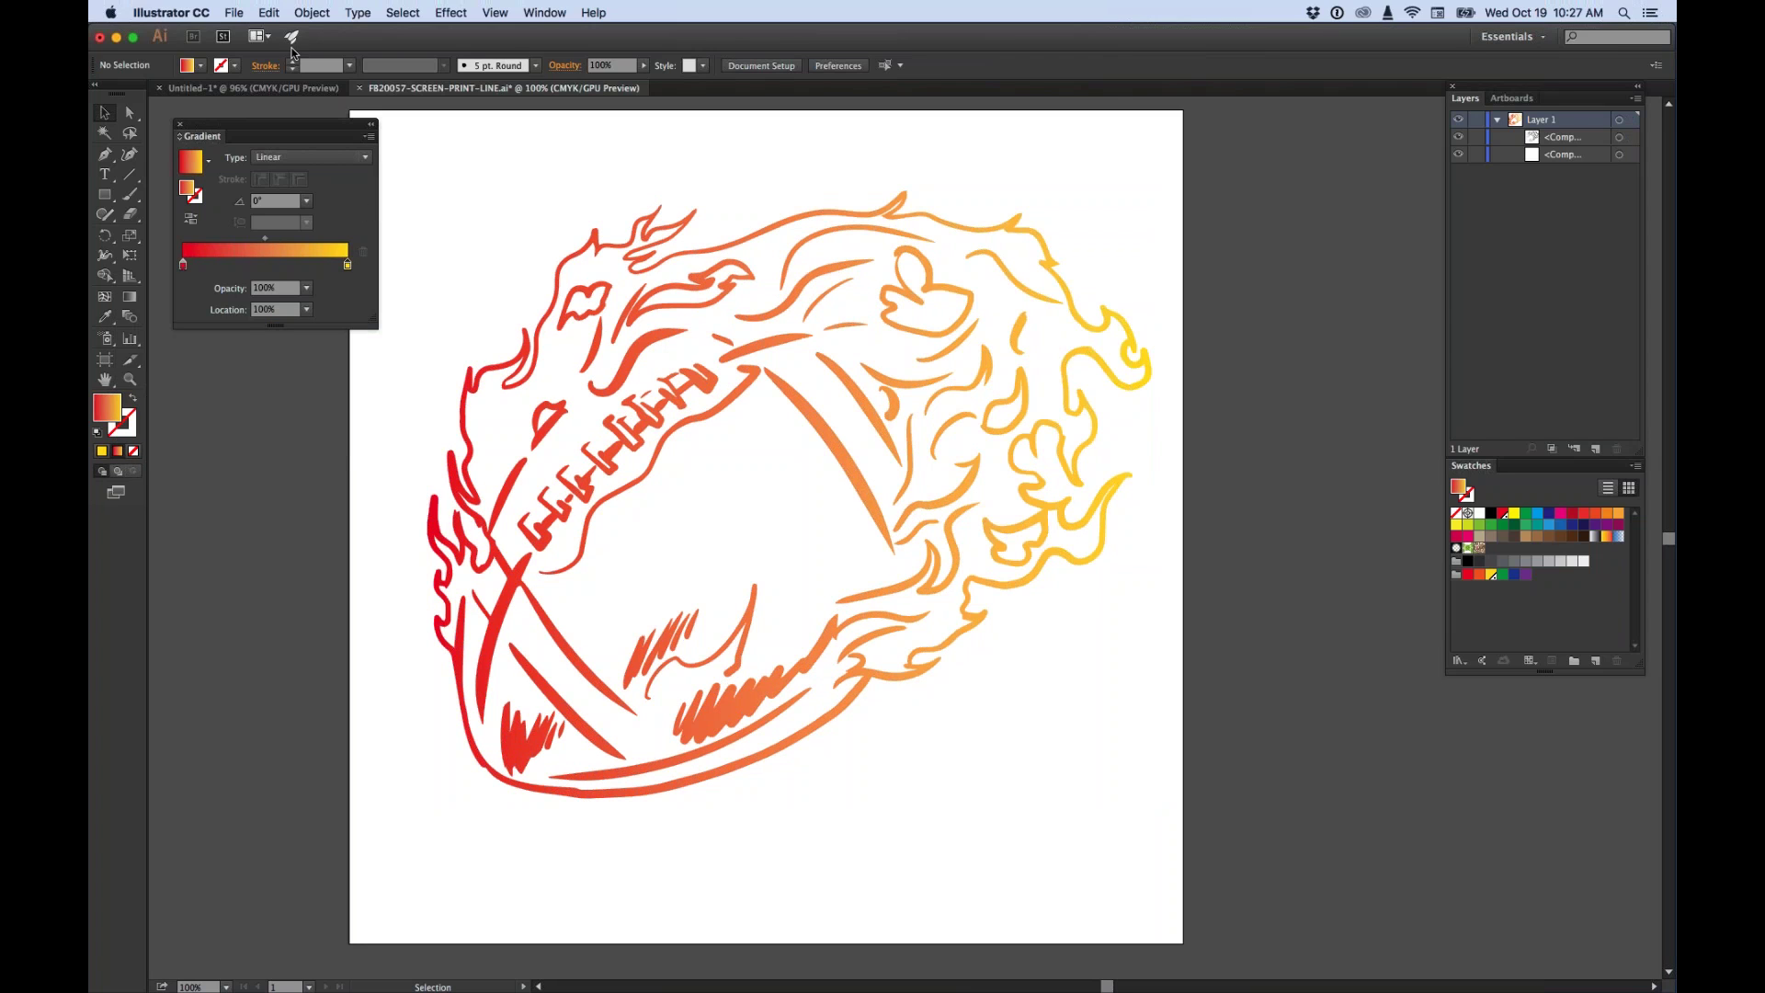
Set up a print job for the line art with the media size set to Custom.
{"action": "left_click", "coordinate": [234, 14]}
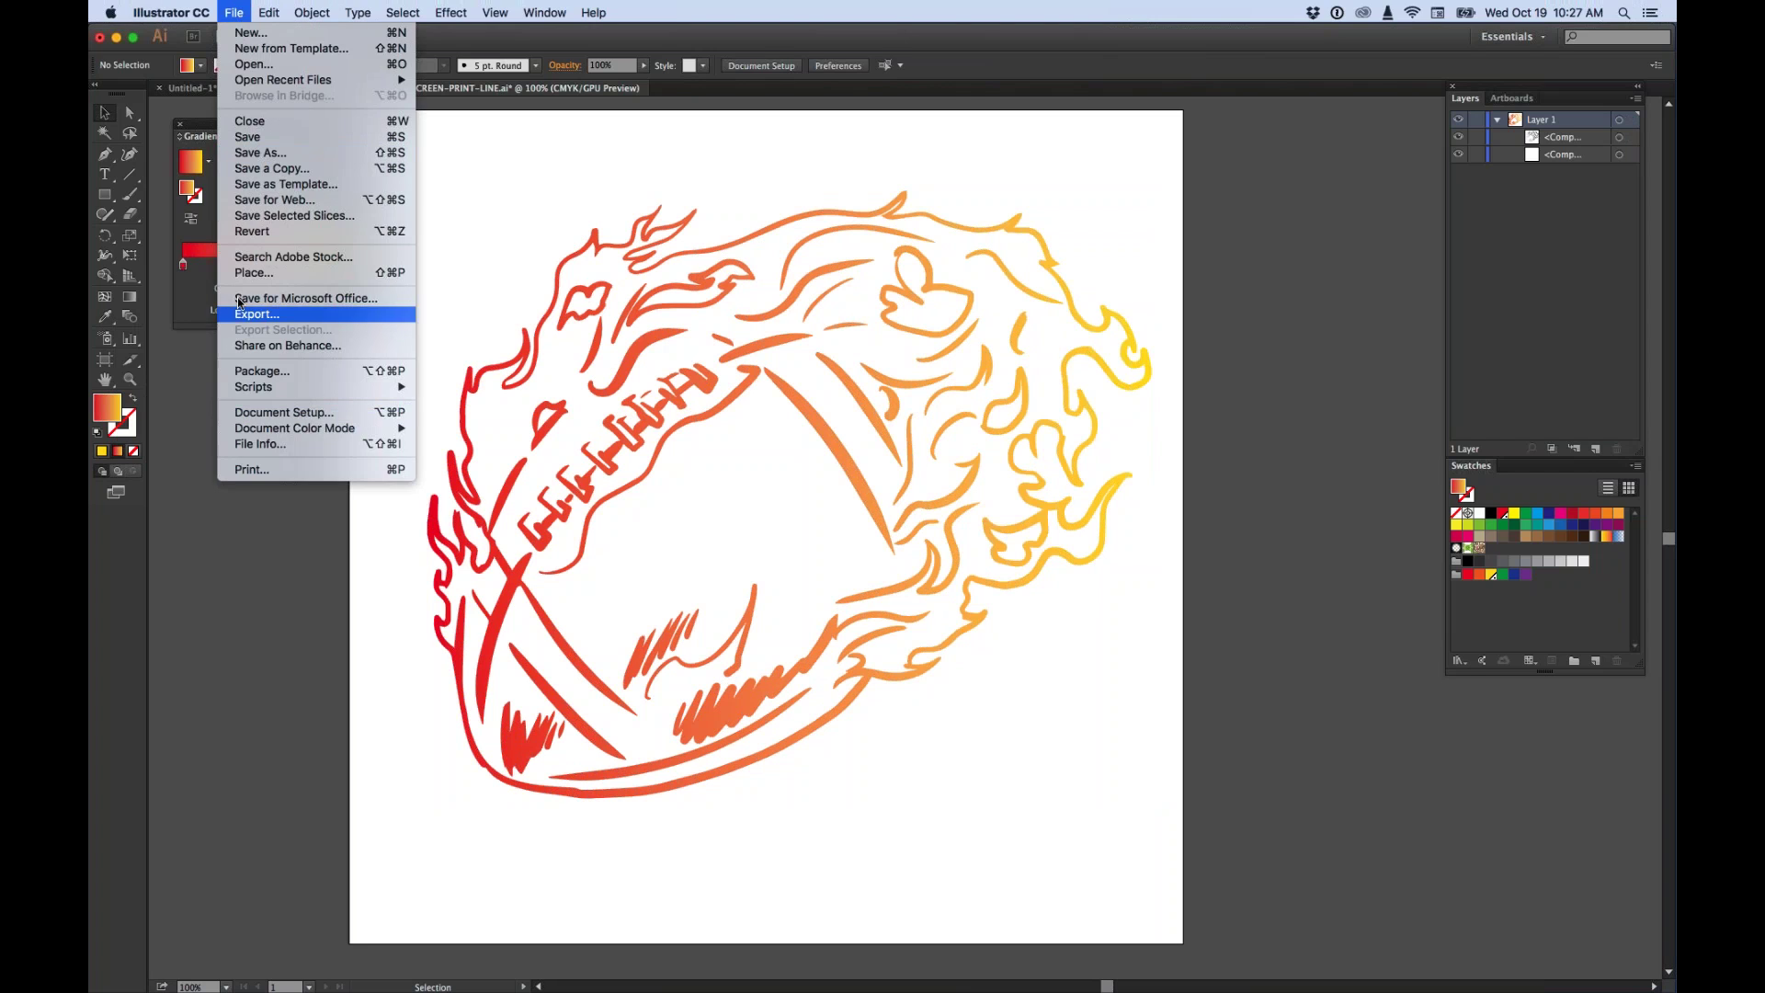
{"action": "left_click", "coordinate": [251, 470]}
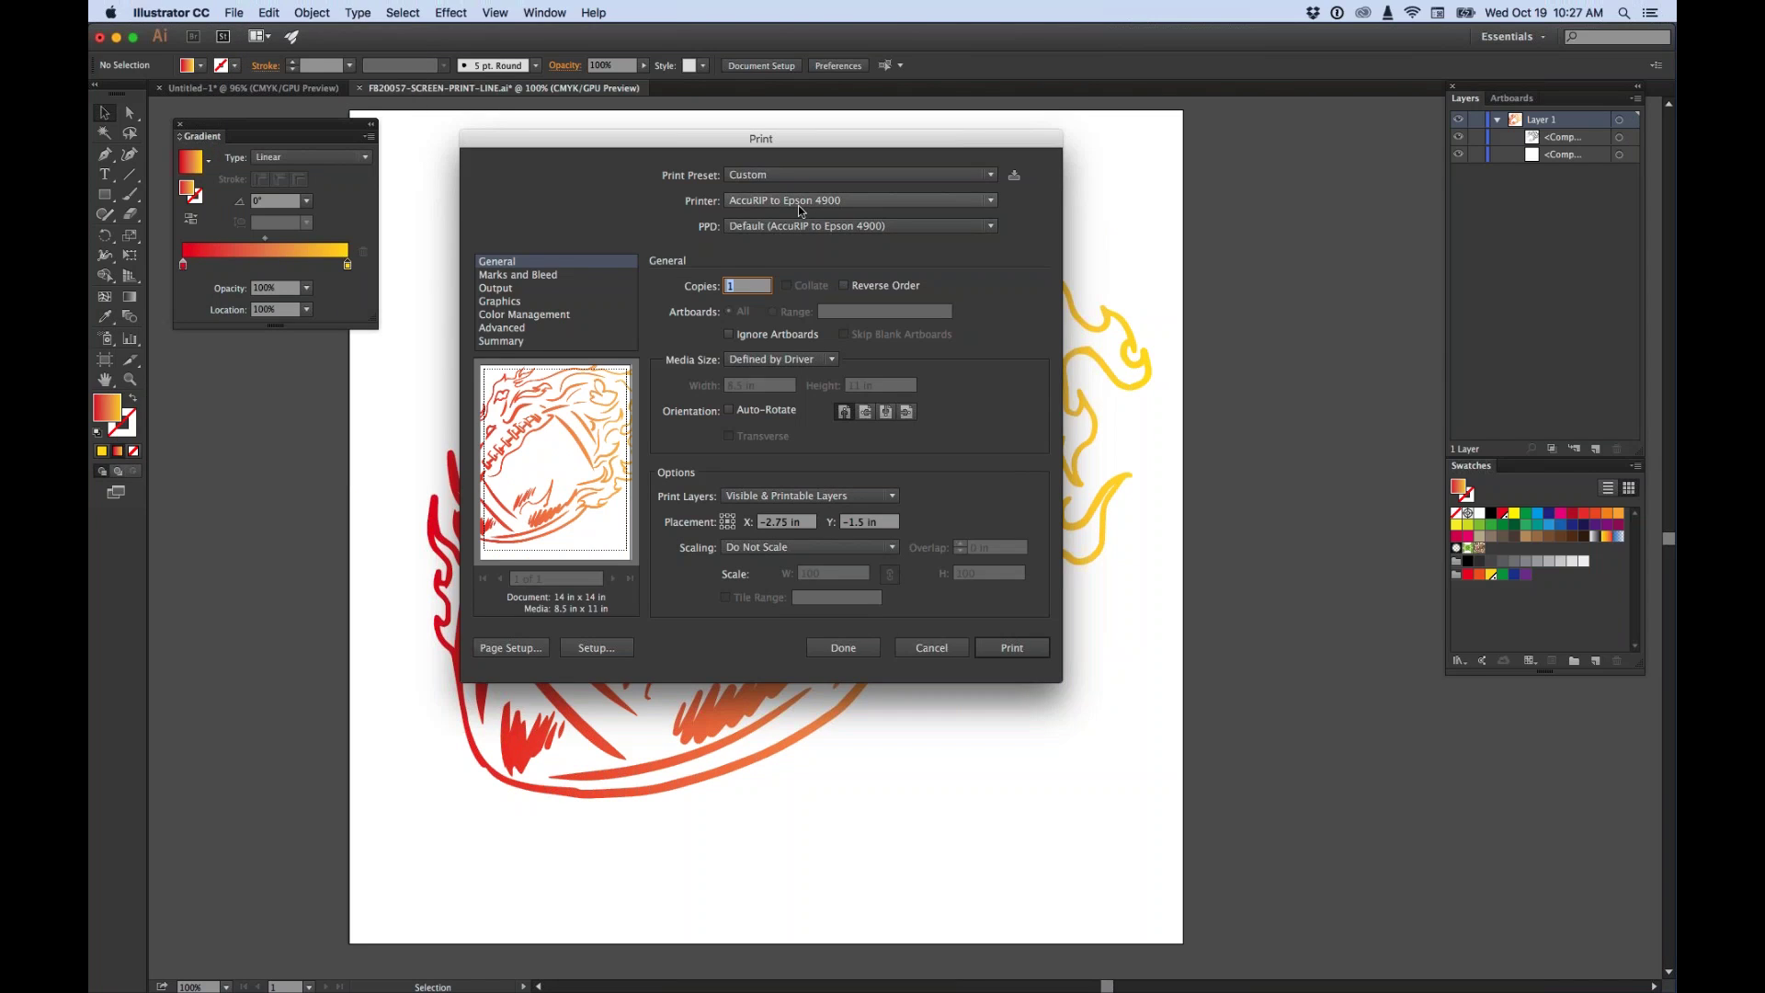
{"action": "left_click", "coordinate": [826, 359]}
{"action": "left_click", "coordinate": [767, 395]}
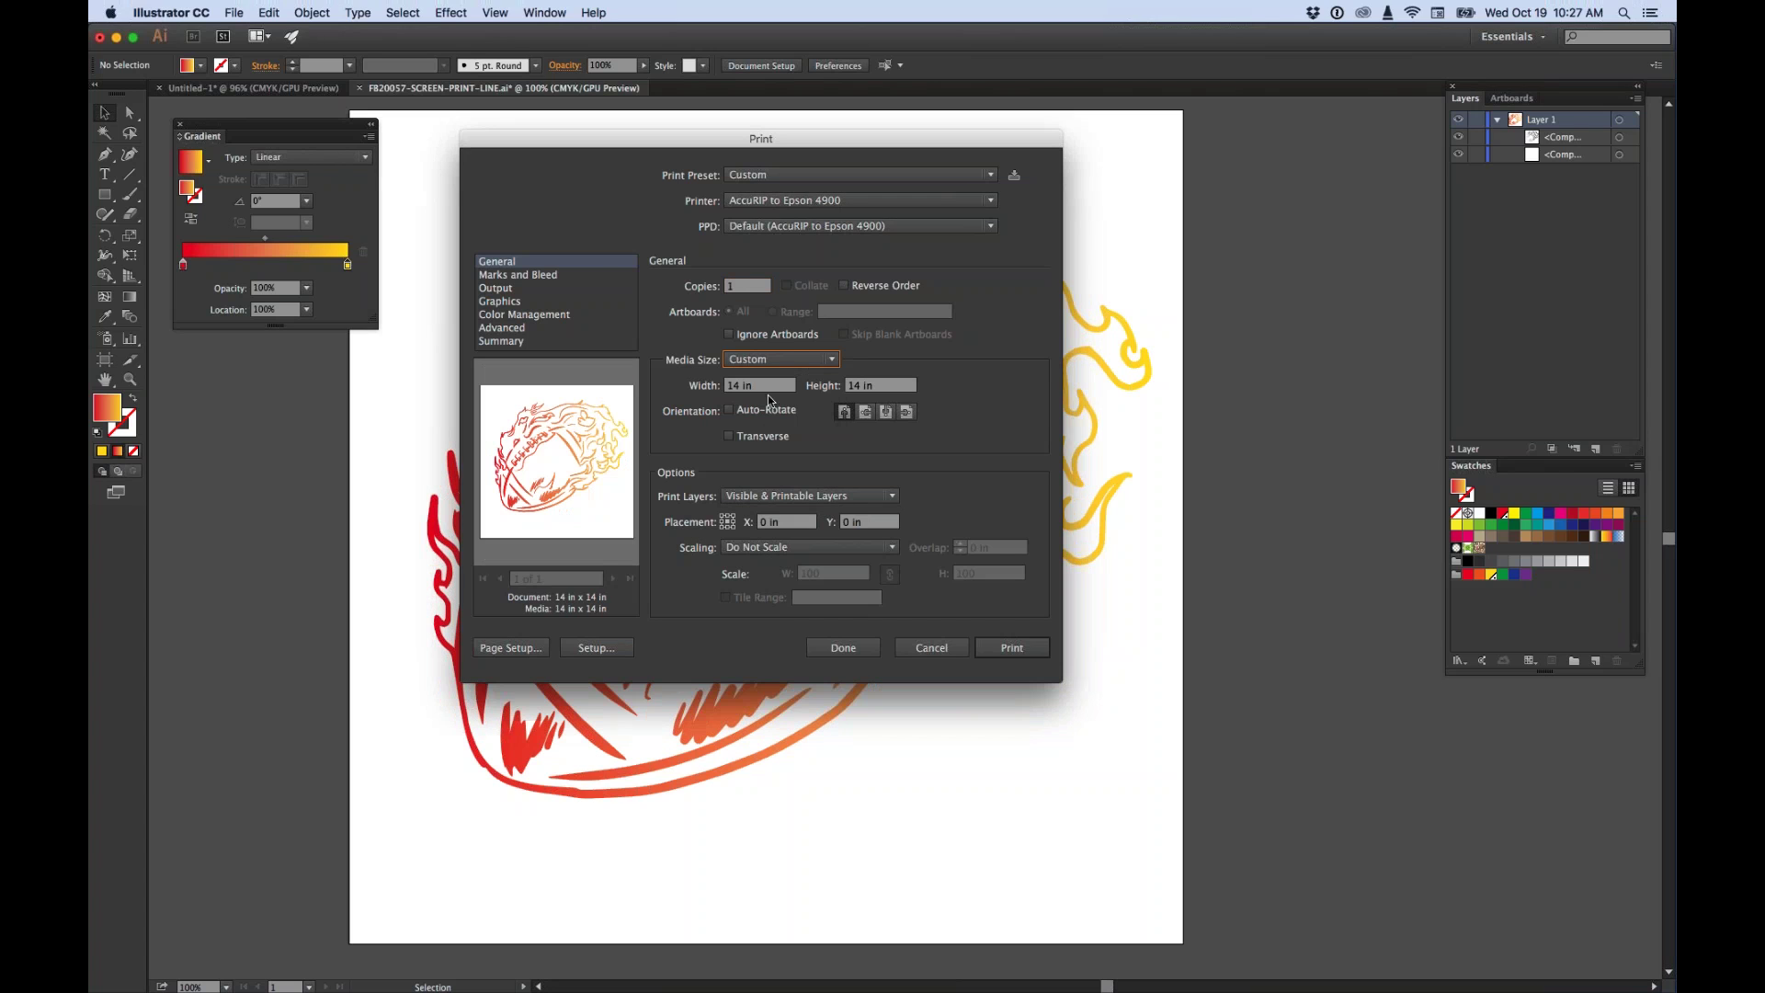
Set the print output mode to Separations (Host-Based), check the Gold and Red Color inks, and cancel printing.
{"action": "left_click", "coordinate": [502, 289]}
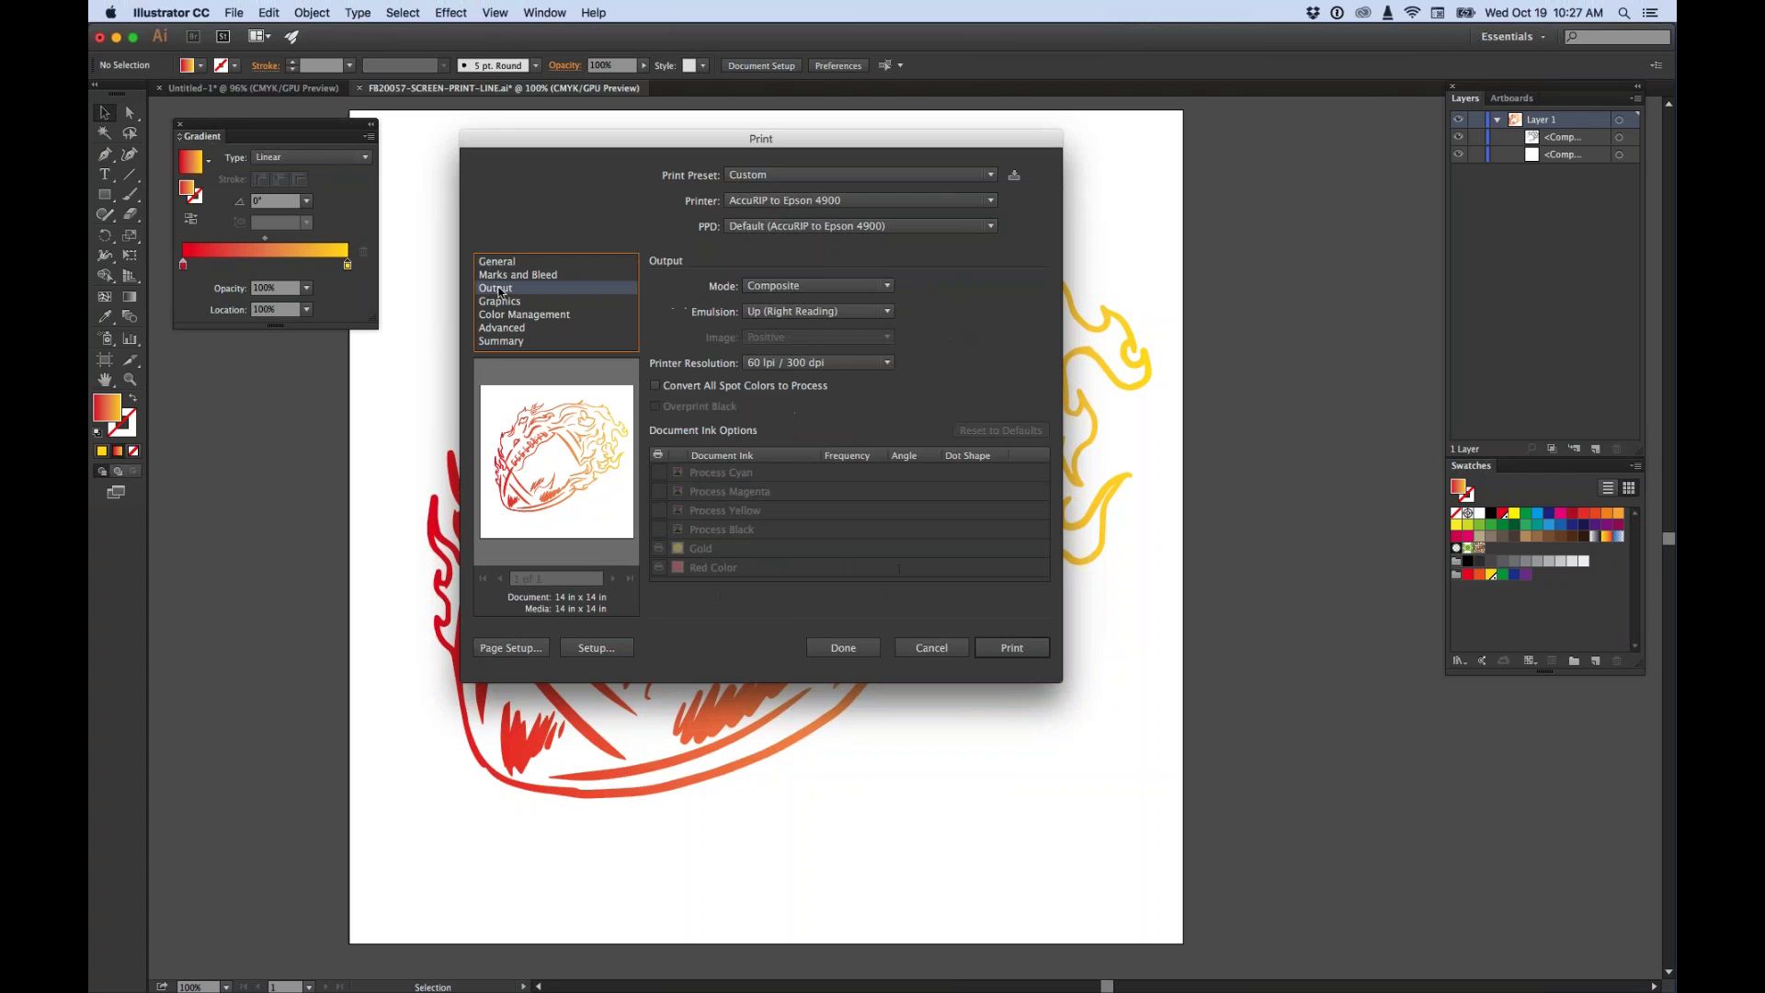
{"action": "left_click", "coordinate": [786, 286]}
{"action": "left_click", "coordinate": [781, 320]}
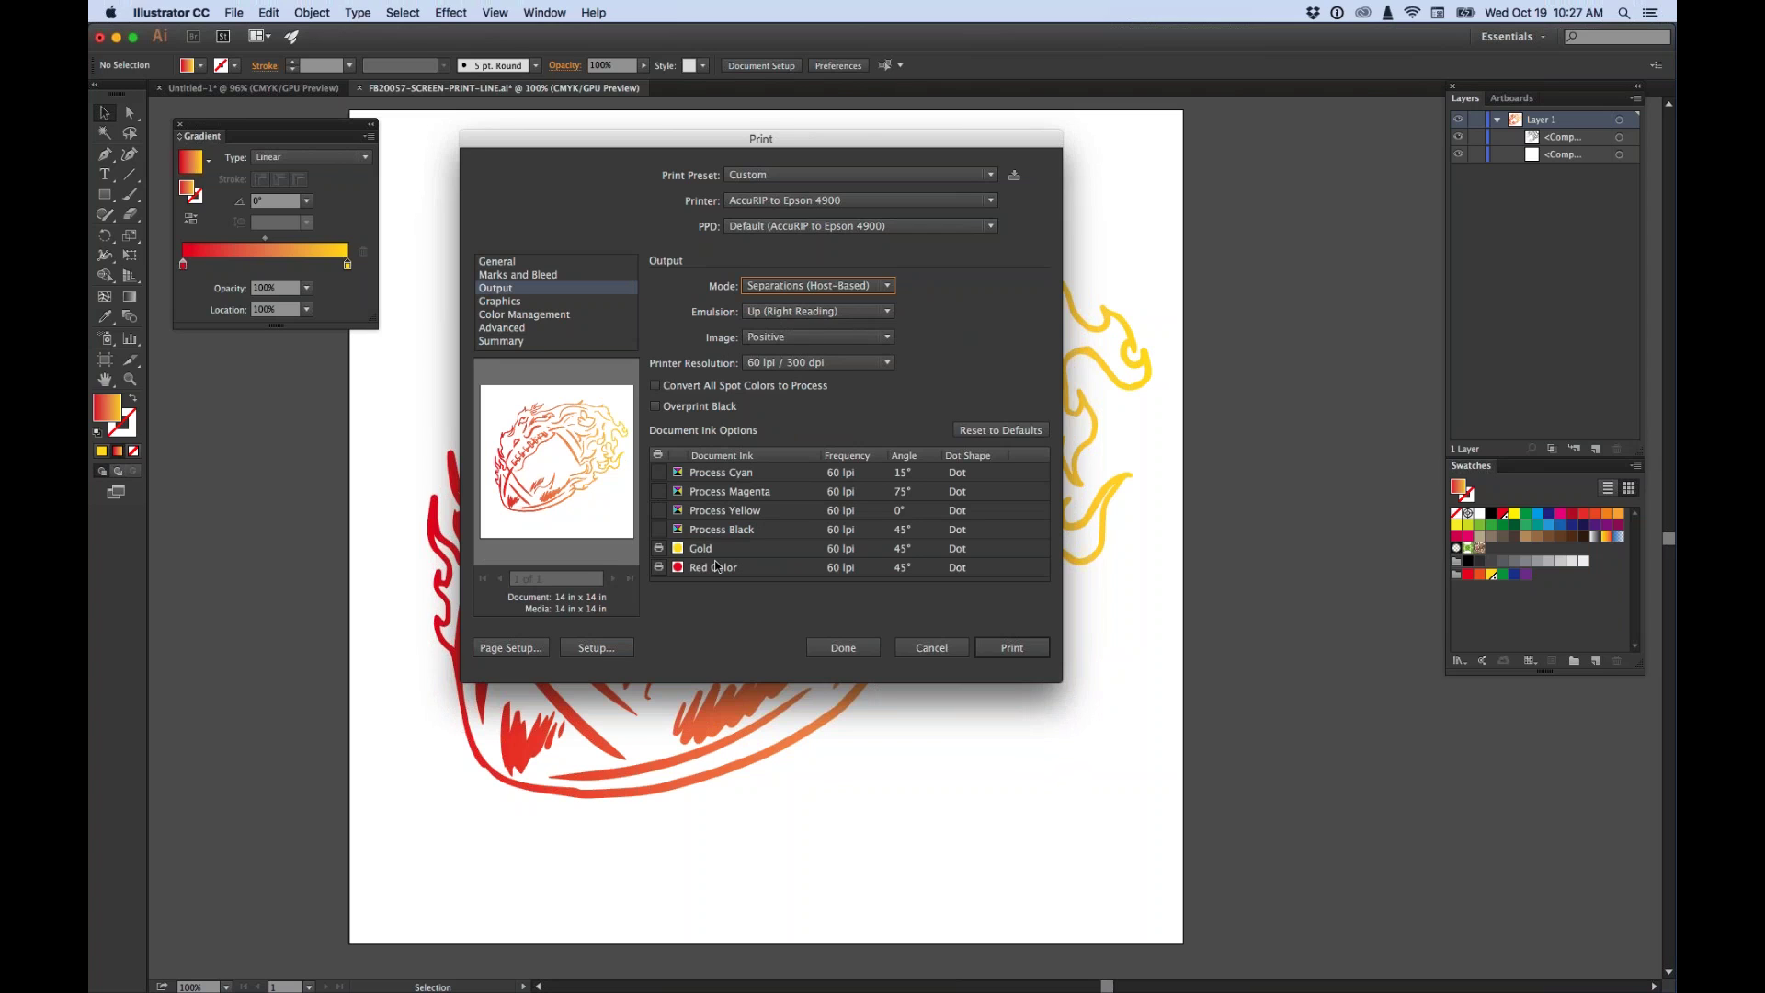
{"action": "left_click", "coordinate": [931, 647]}
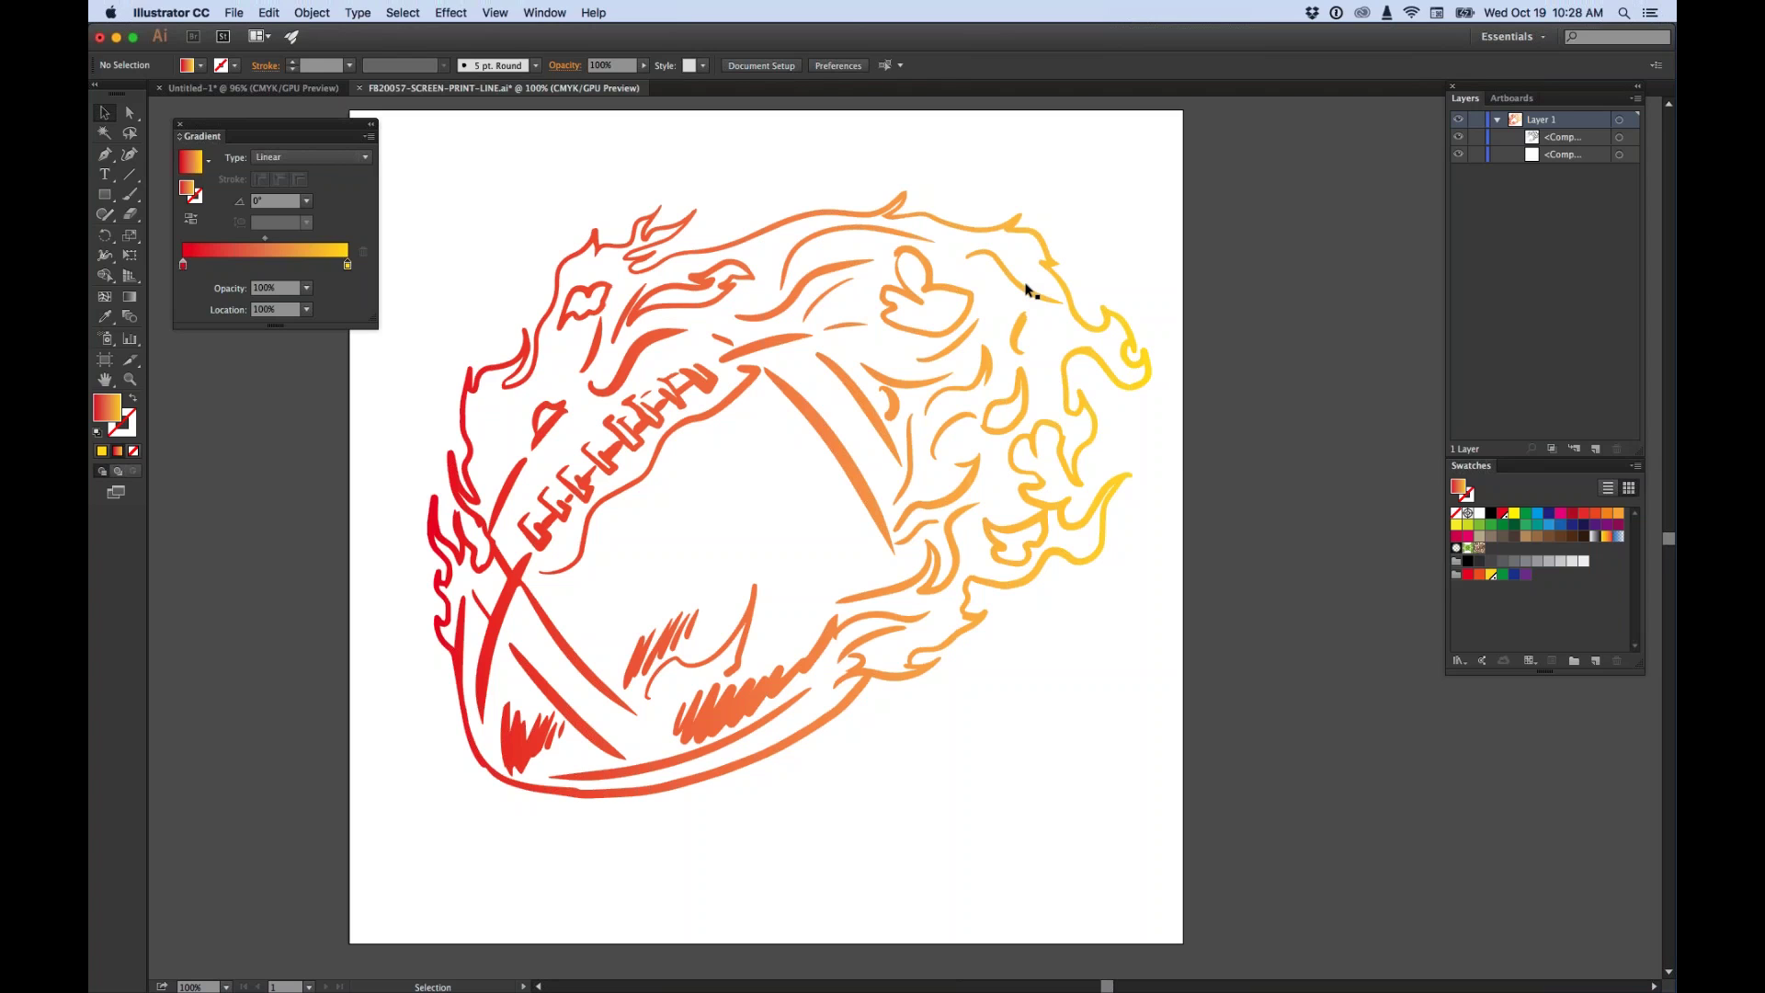
Start a print setup for the line art again and set its output mode to Separations (Host-Based).
{"action": "left_click", "coordinate": [234, 12]}
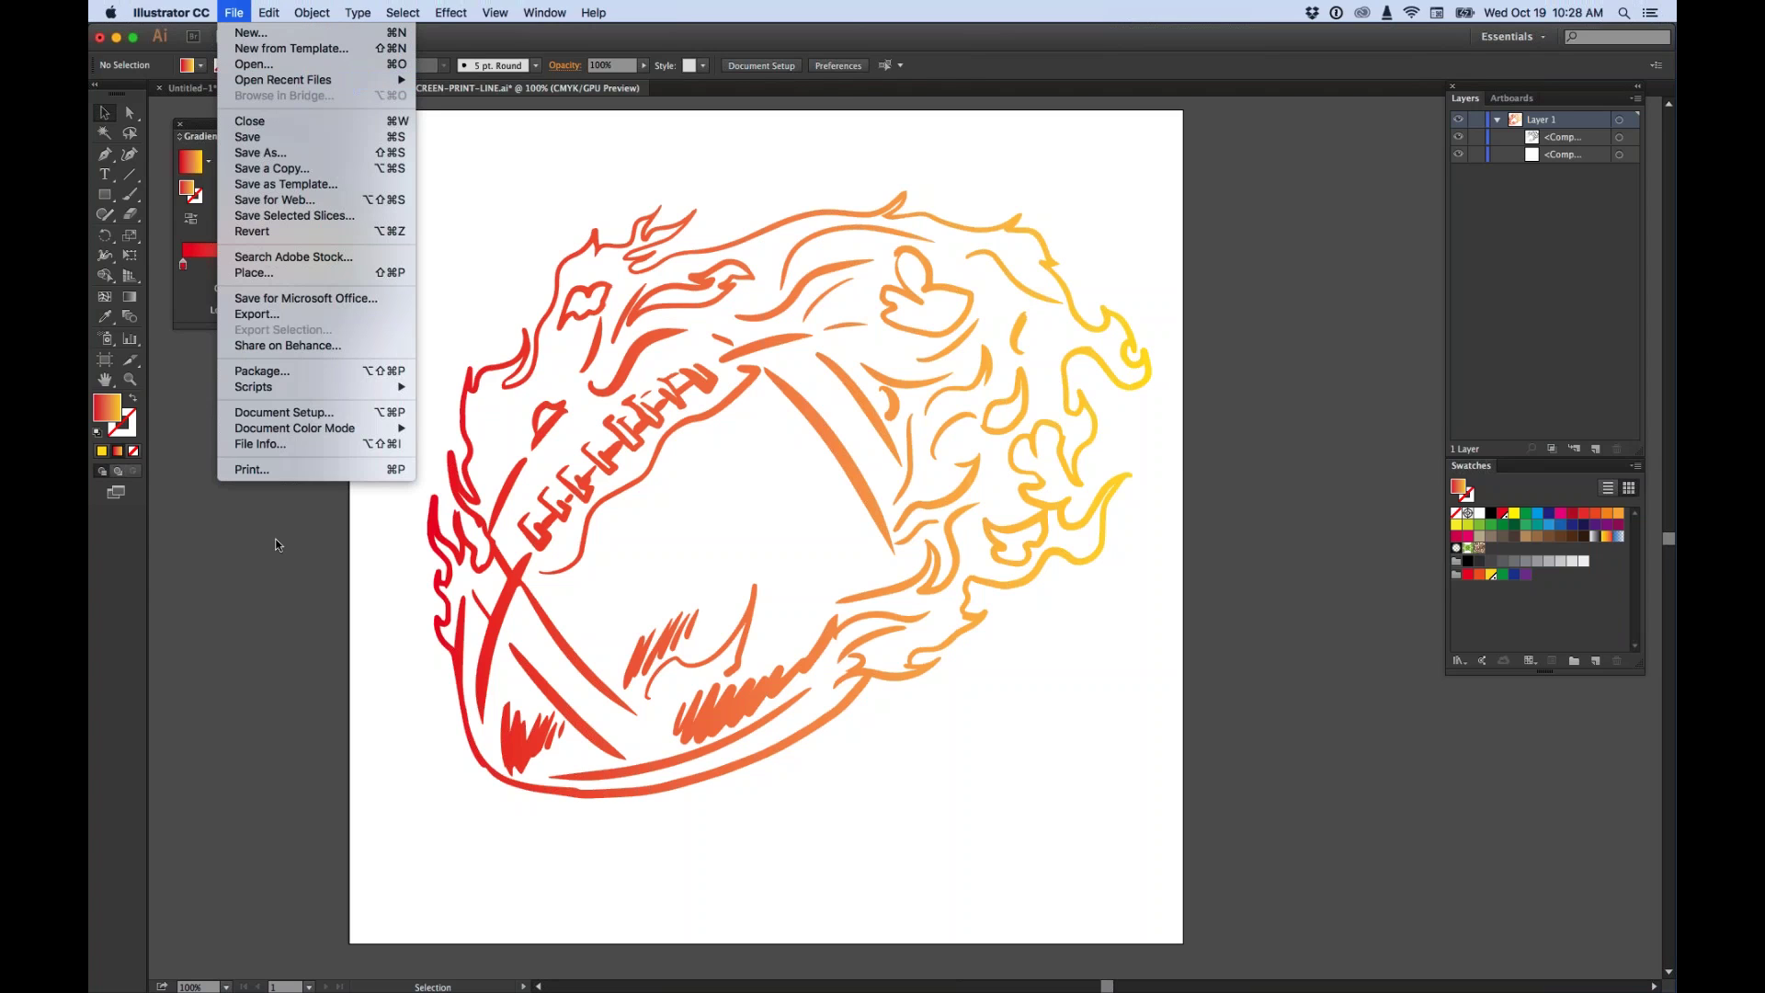
{"action": "left_click", "coordinate": [252, 470]}
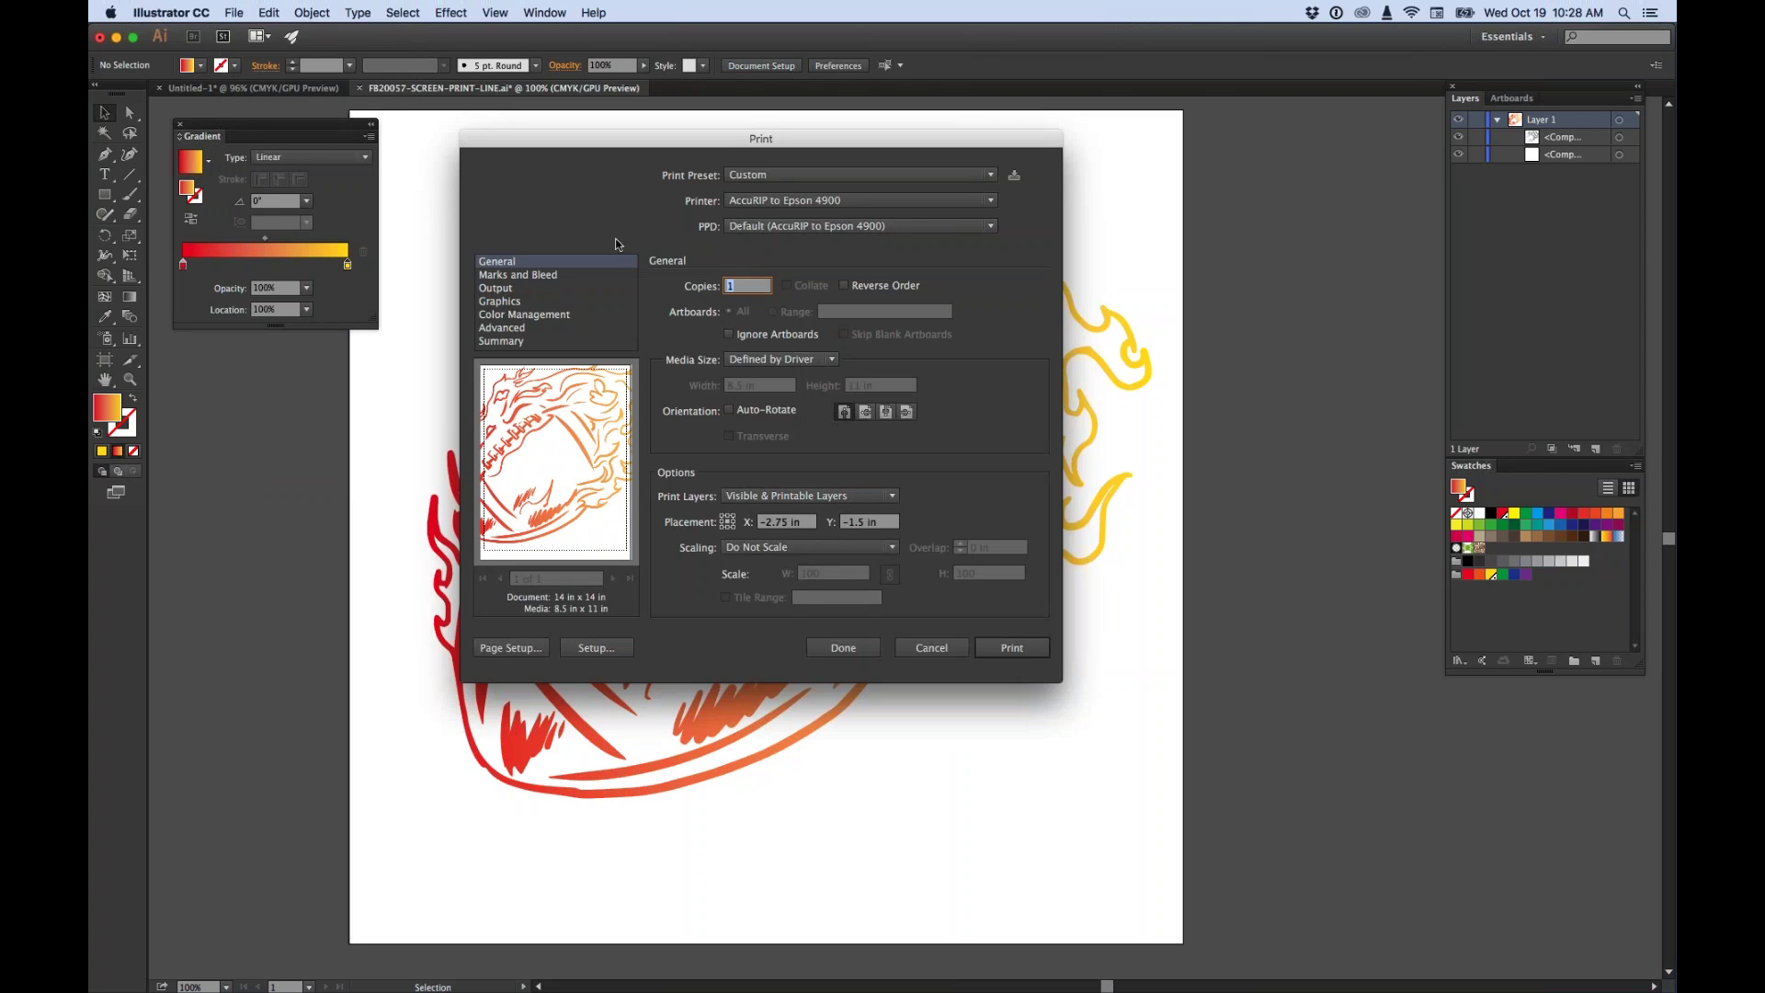
{"action": "left_click", "coordinate": [506, 290]}
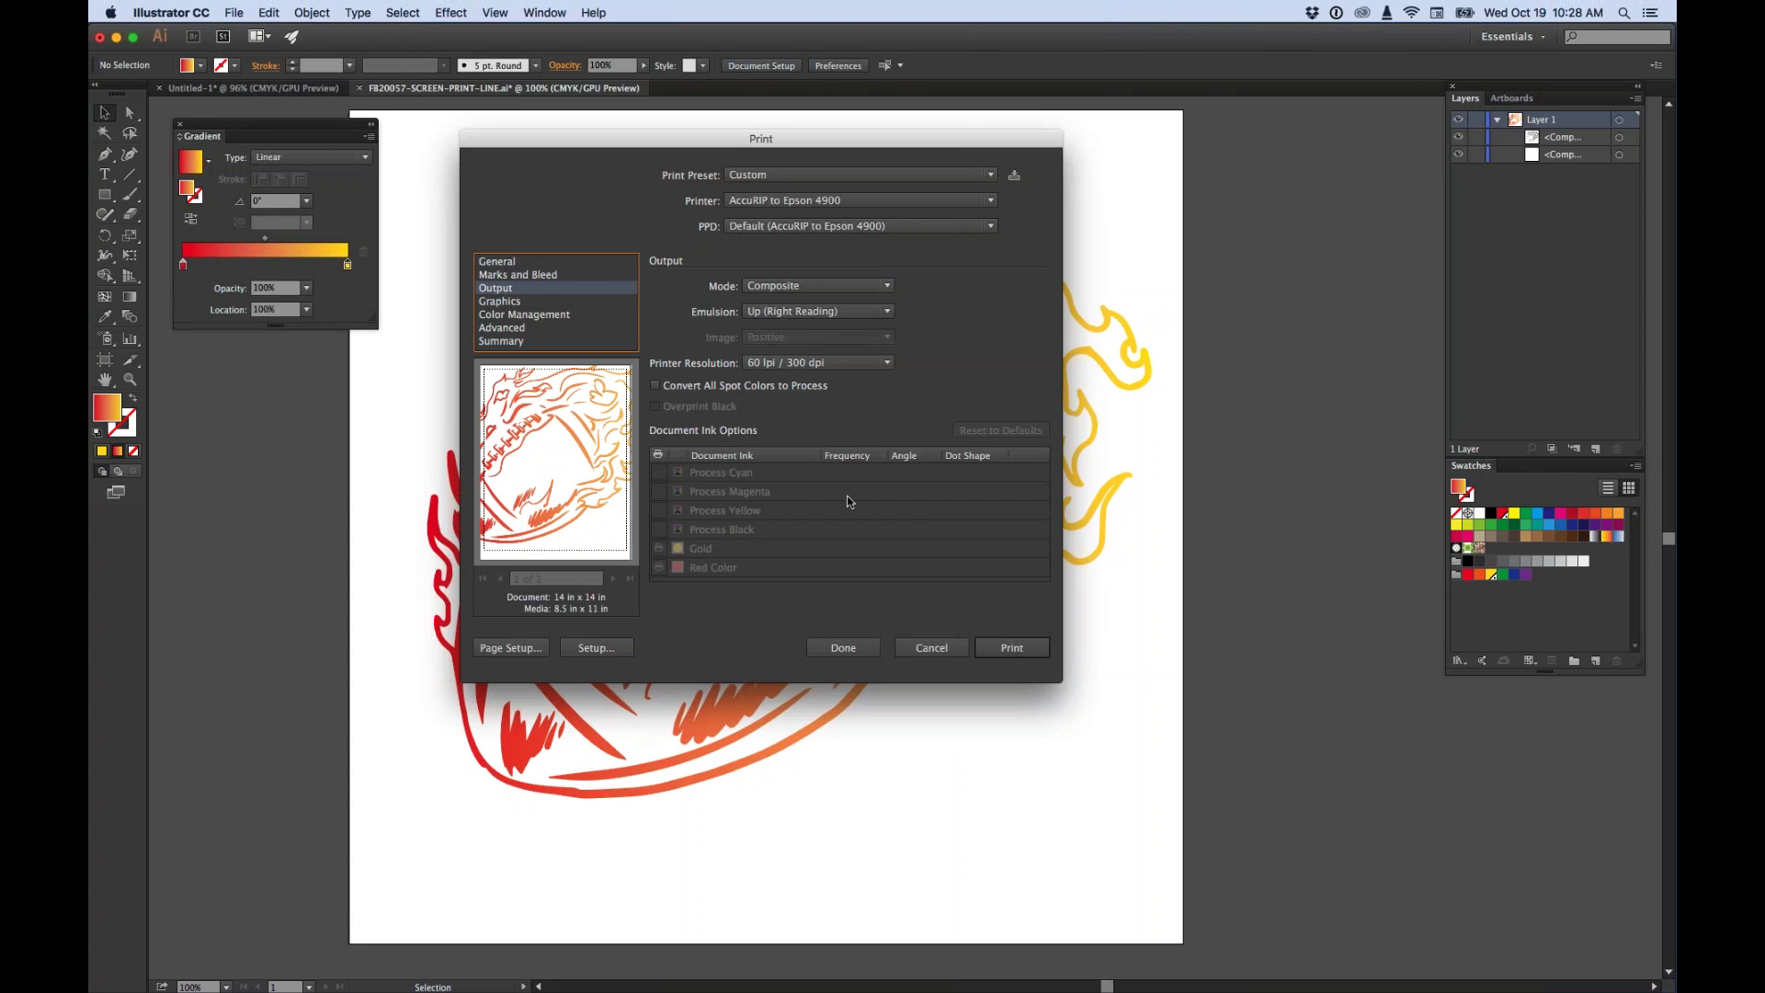
{"action": "left_click", "coordinate": [841, 456]}
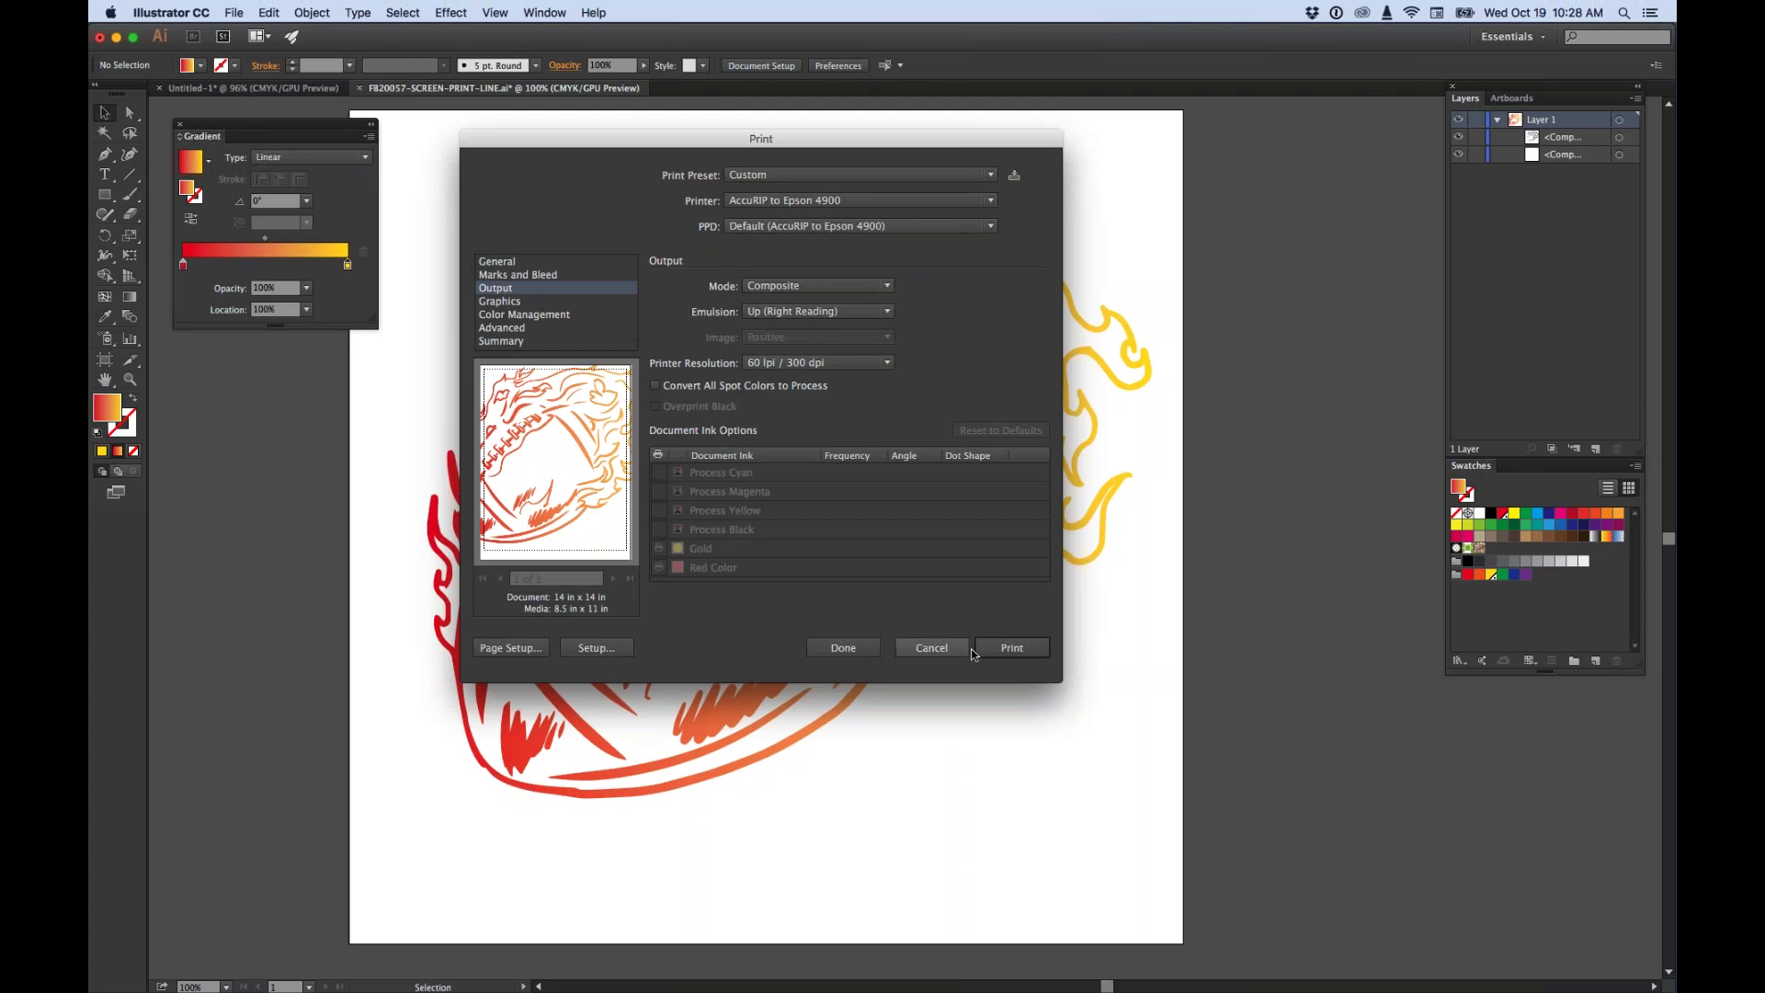
{"action": "left_click", "coordinate": [796, 286]}
{"action": "left_click", "coordinate": [796, 322]}
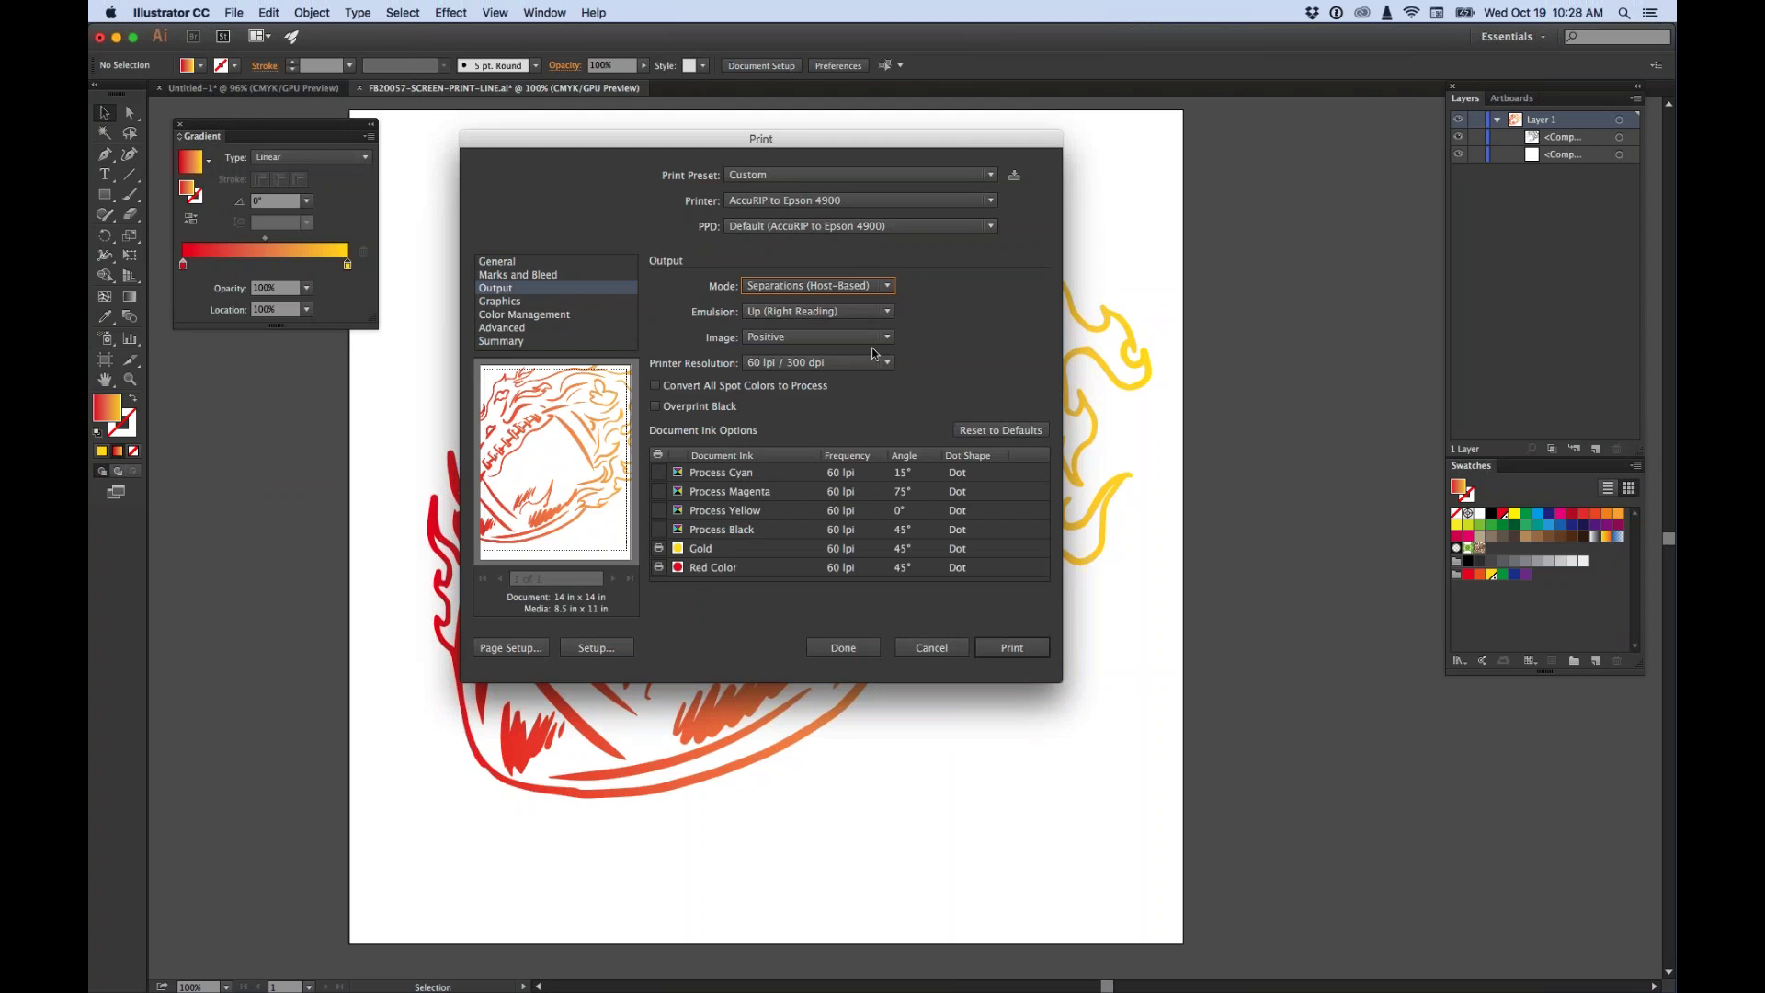
Set the Process Cyan ink to 45 lpi at a 61° angle, change its dot shape, and cancel printing.
{"action": "type", "text": "45"}
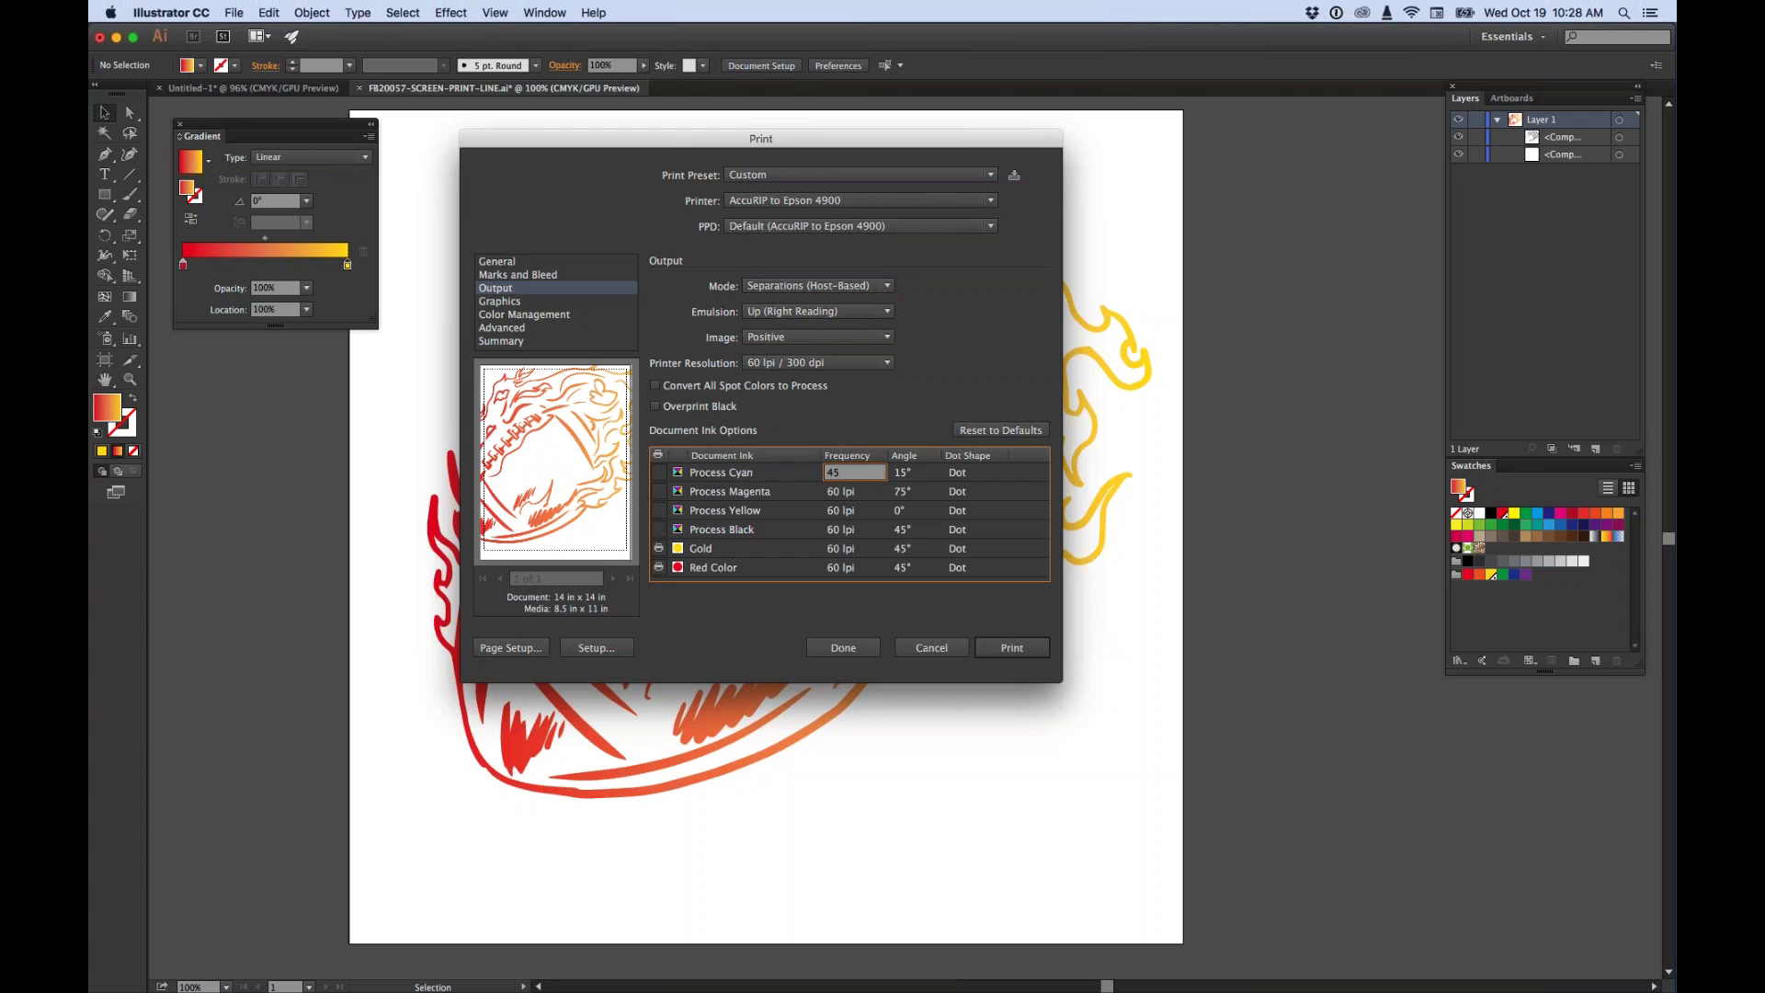
{"action": "key", "text": "Tab"}
{"action": "type", "text": "61"}
{"action": "key", "text": "Tab"}
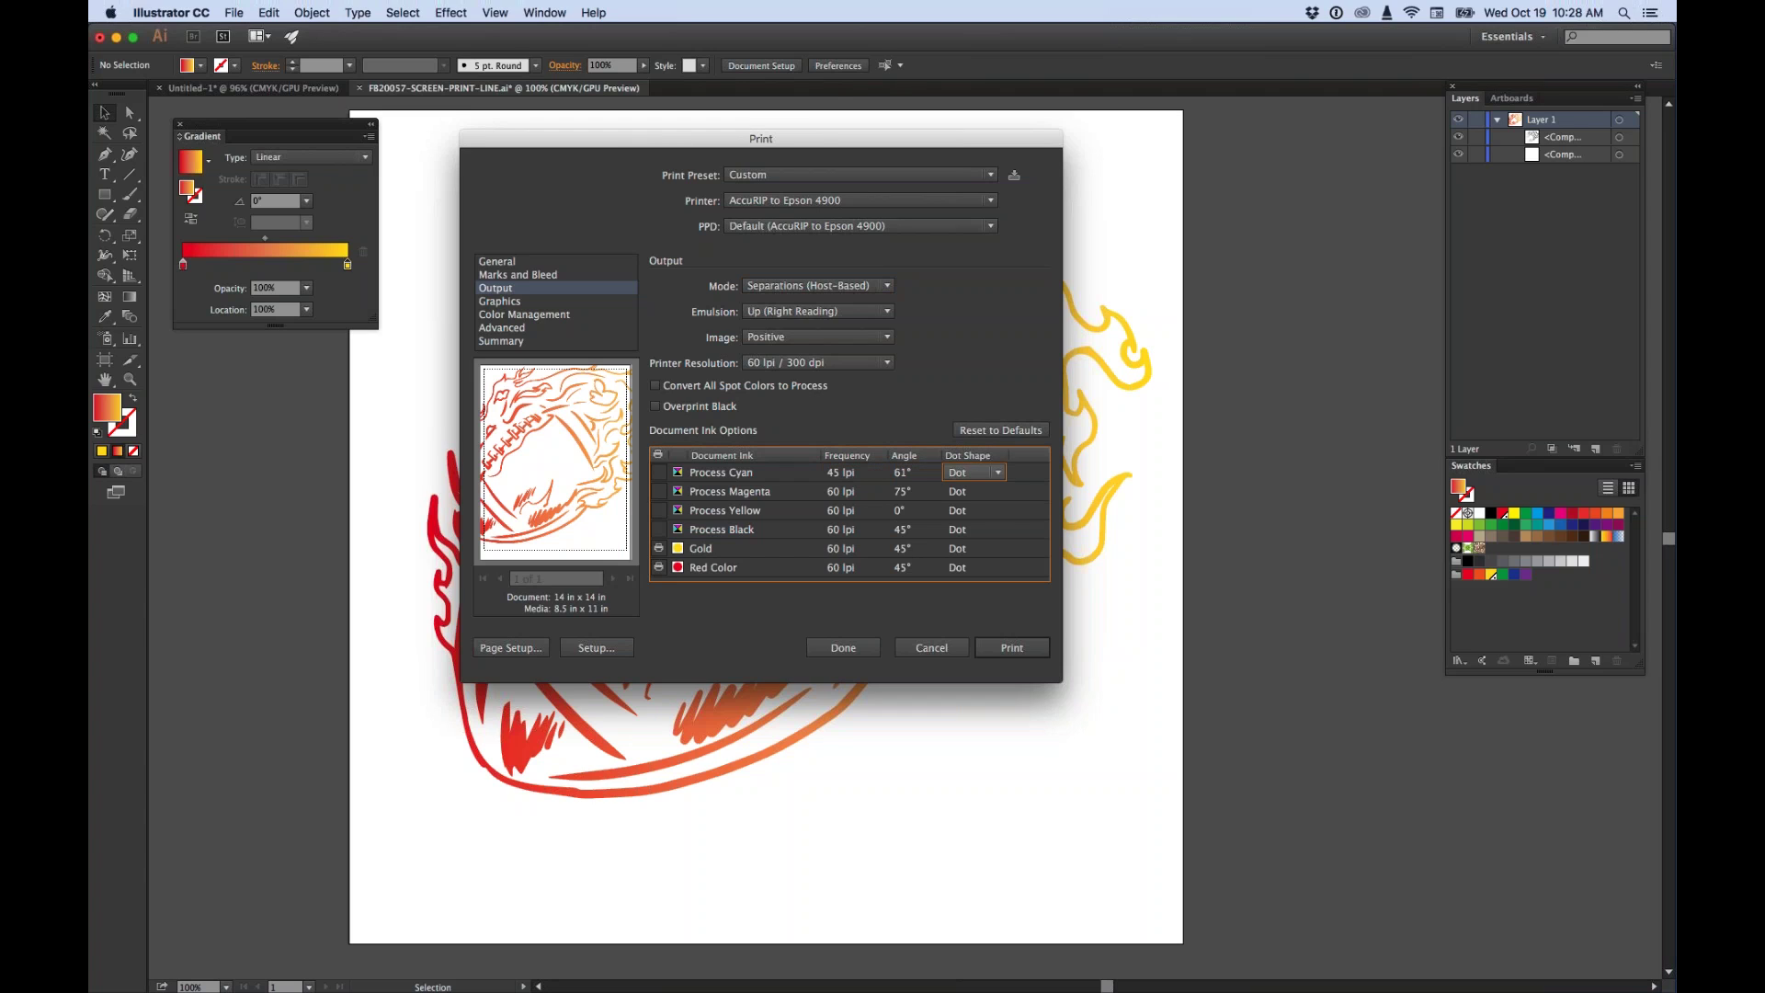
{"action": "left_click", "coordinate": [998, 473]}
{"action": "left_click", "coordinate": [986, 509]}
{"action": "left_click", "coordinate": [931, 648]}
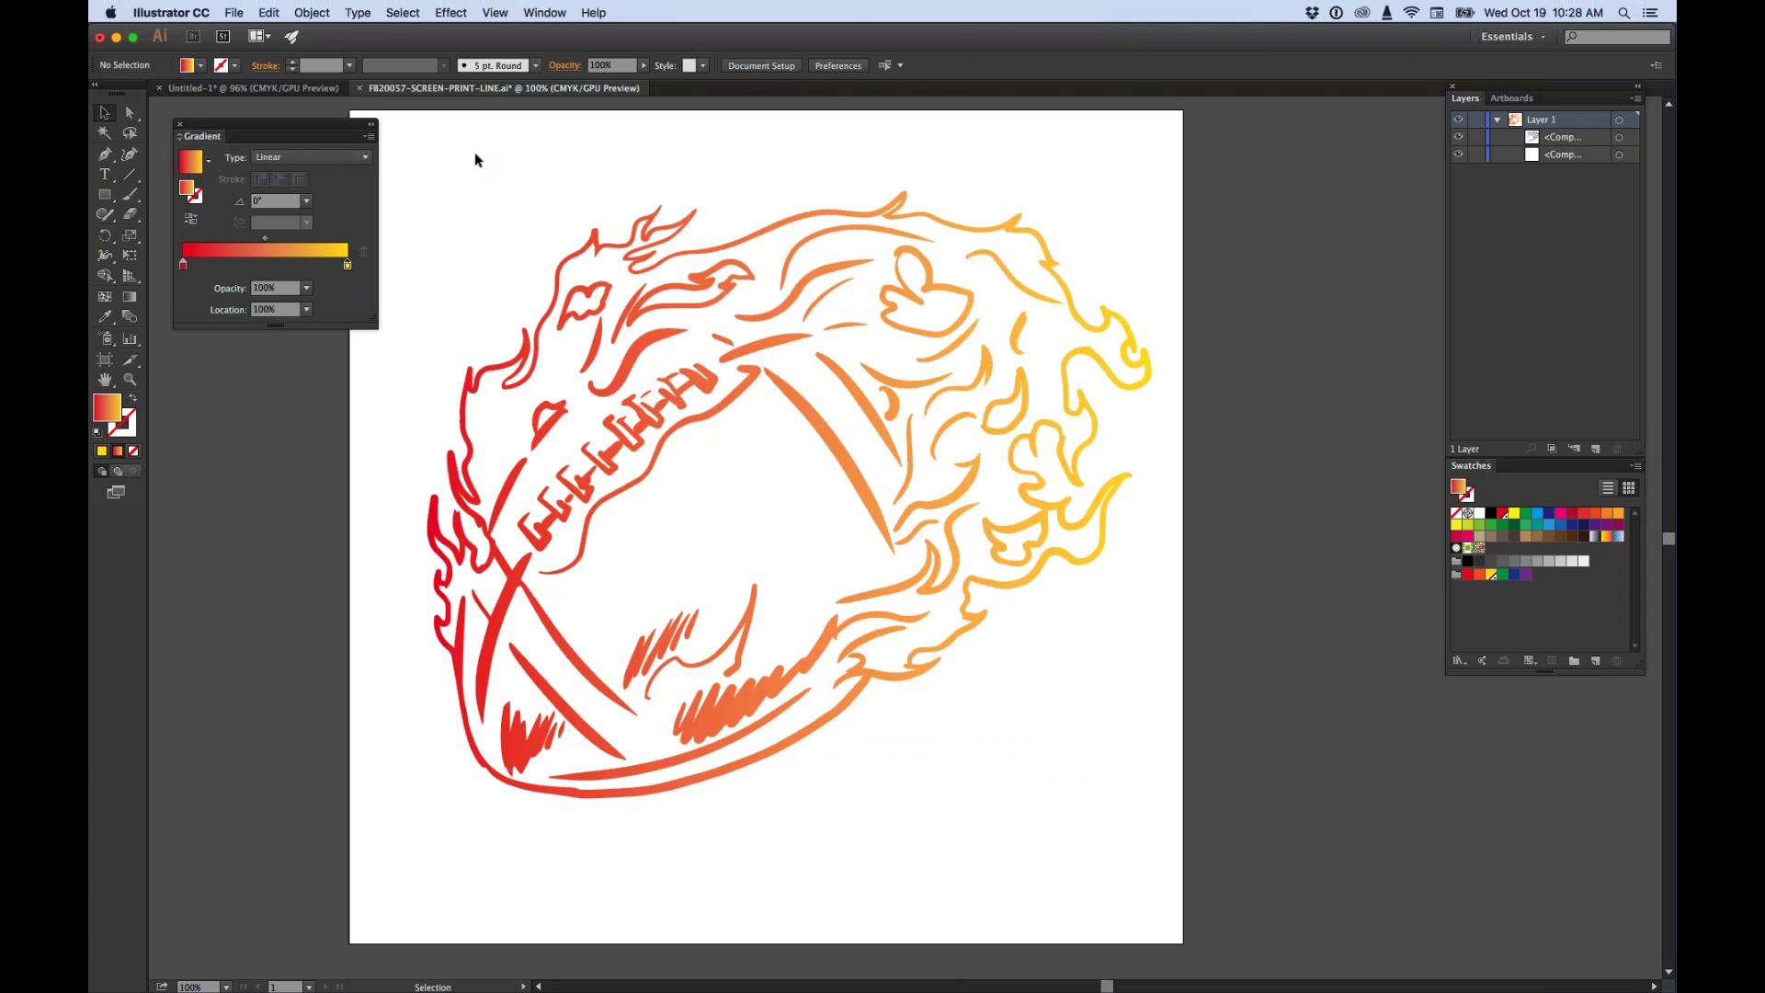
Close the Gradient panel and close FB20057-SCREEN-PRINT-LINE.ai without saving the changes.
{"action": "left_click_drag", "start_coordinate": [284, 120], "coordinate": [273, 117]}
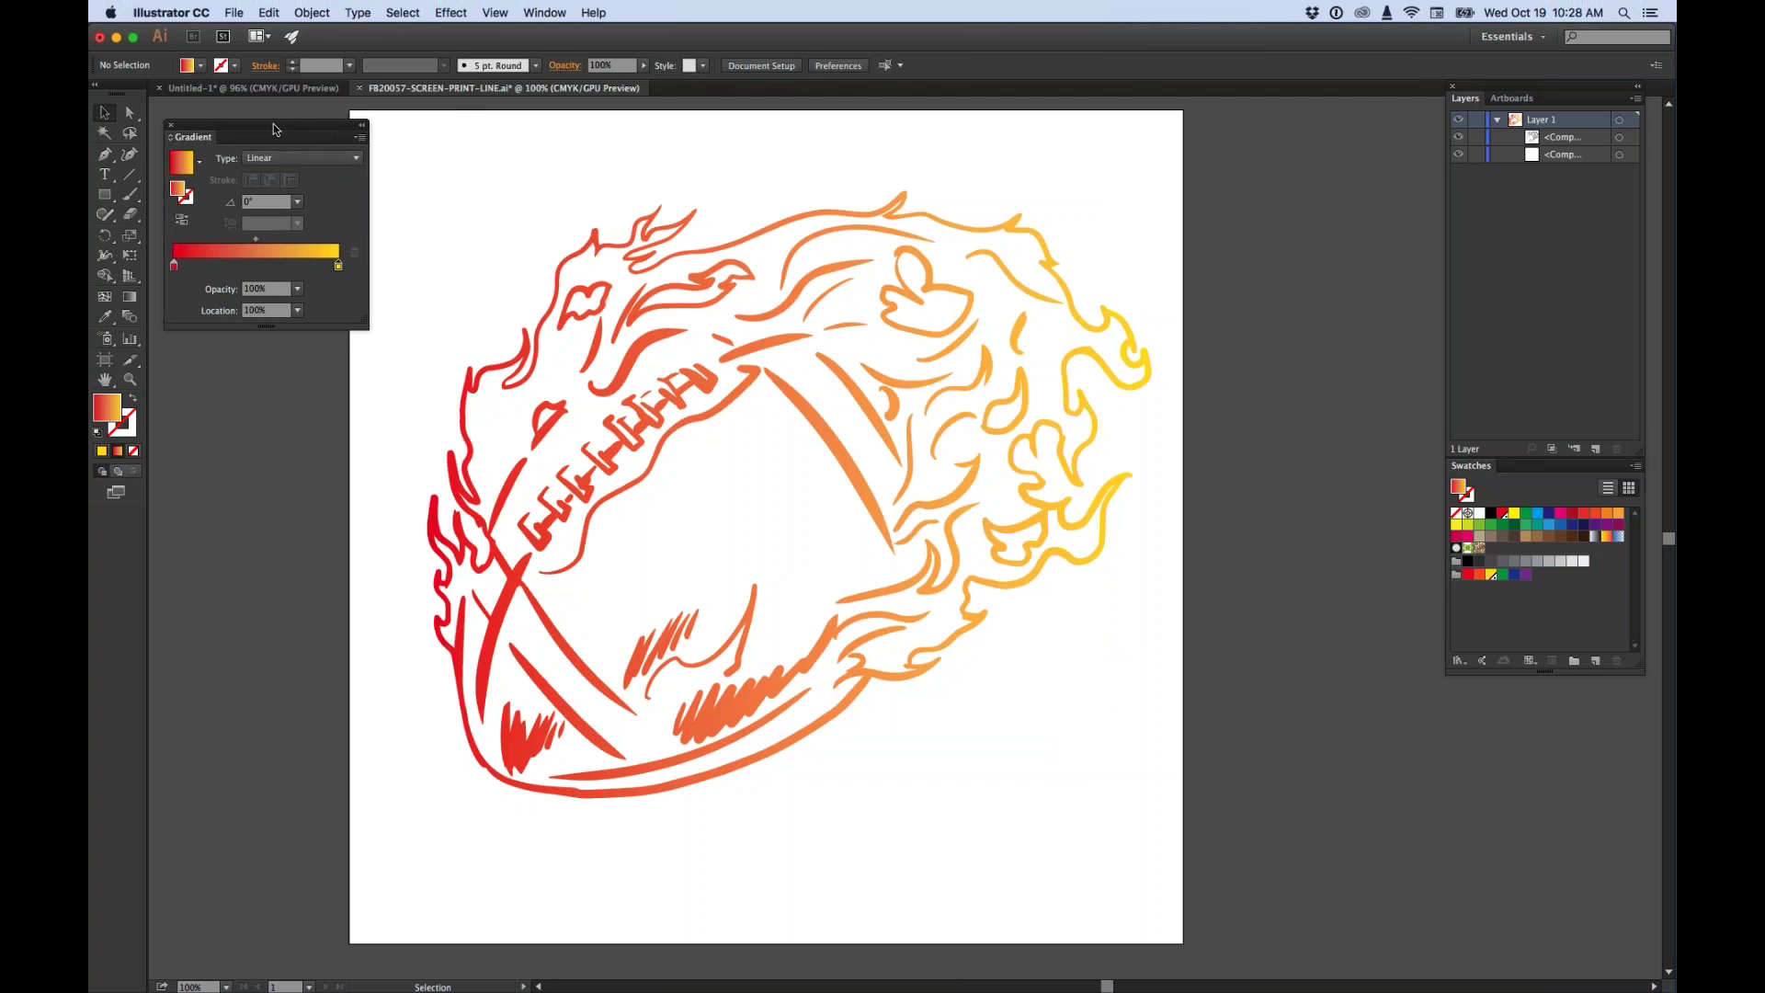
{"action": "left_click", "coordinate": [169, 124]}
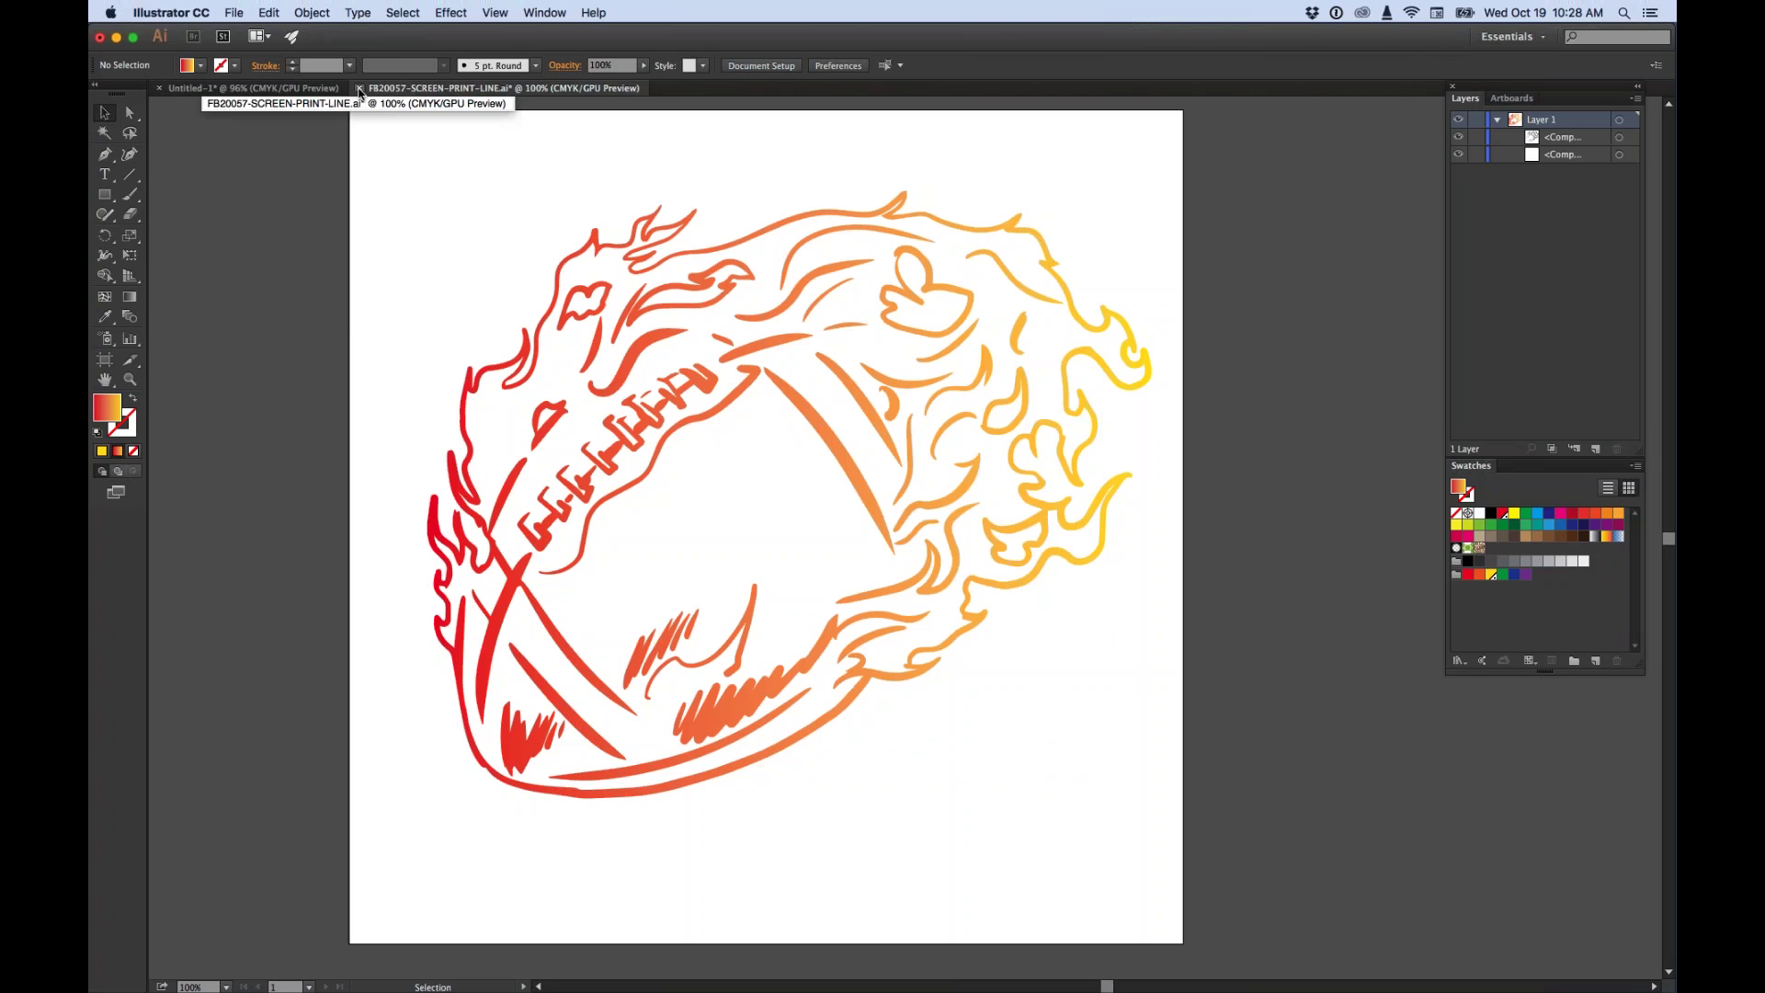
{"action": "left_click", "coordinate": [358, 89]}
{"action": "left_click", "coordinate": [905, 555]}
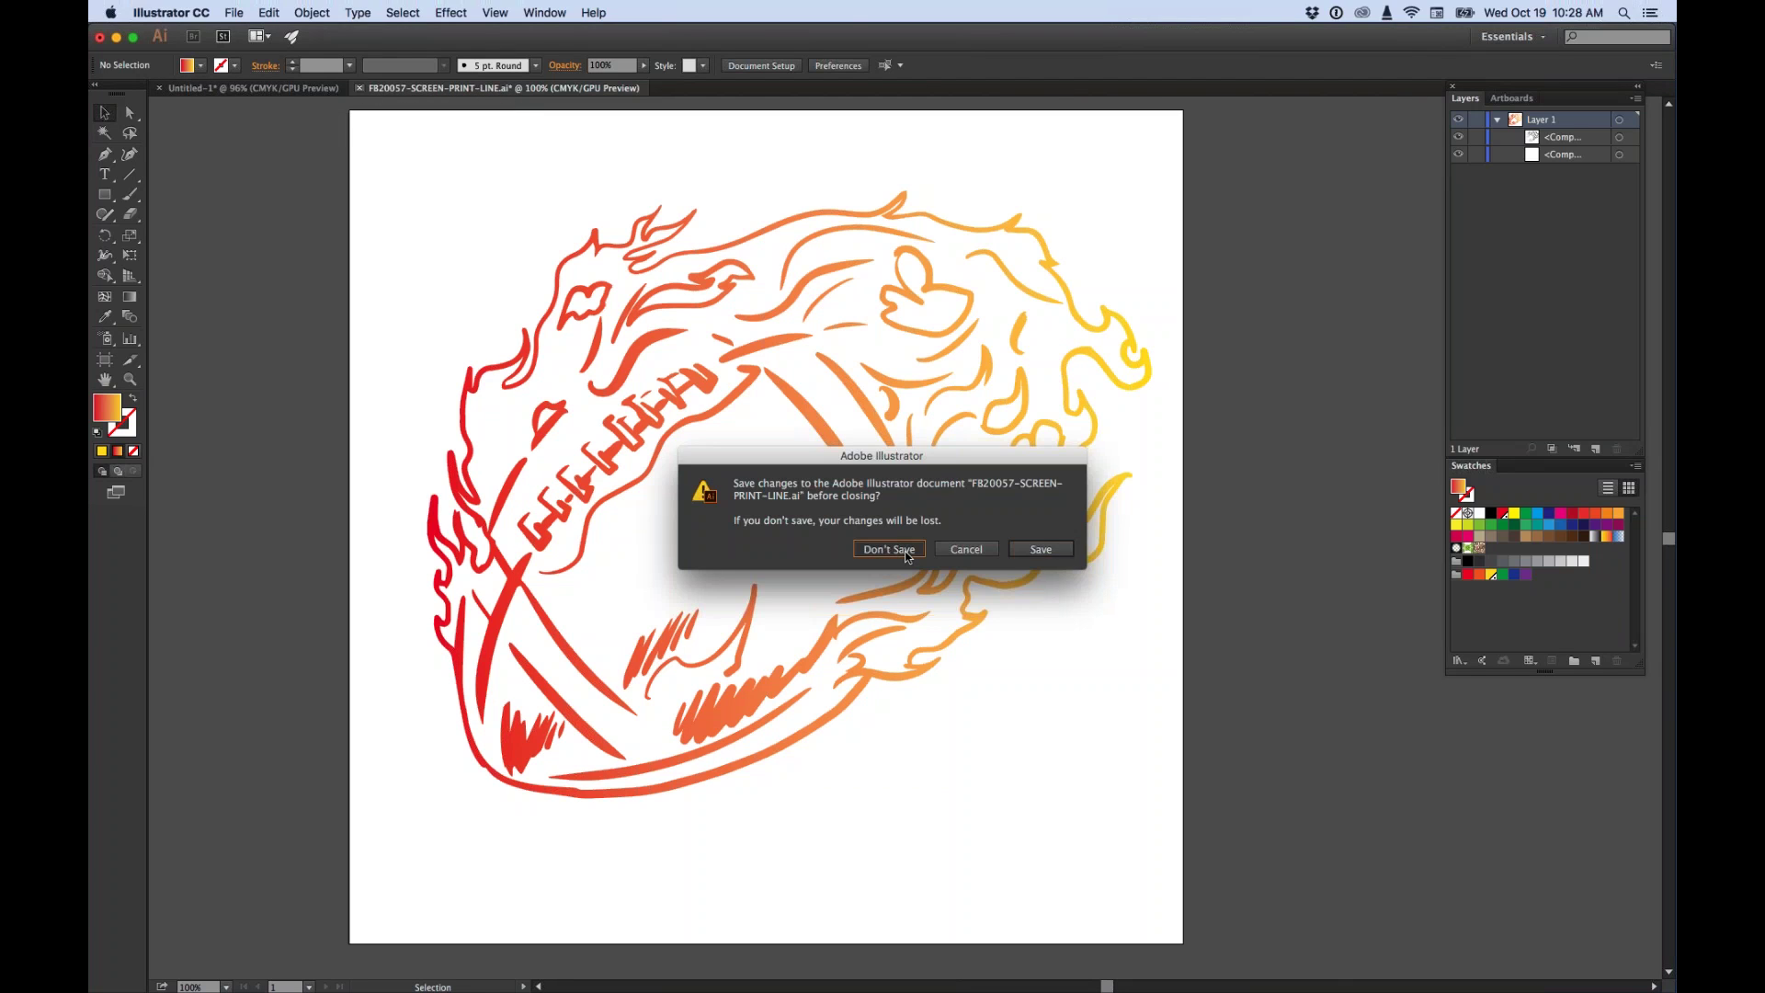
Hide Illustrator and open FB20057-SCREEN-PRINT.eps from the Football project's FB20057-SCREEN-PRINT folder in Photoshop.
{"action": "left_click", "coordinate": [171, 12]}
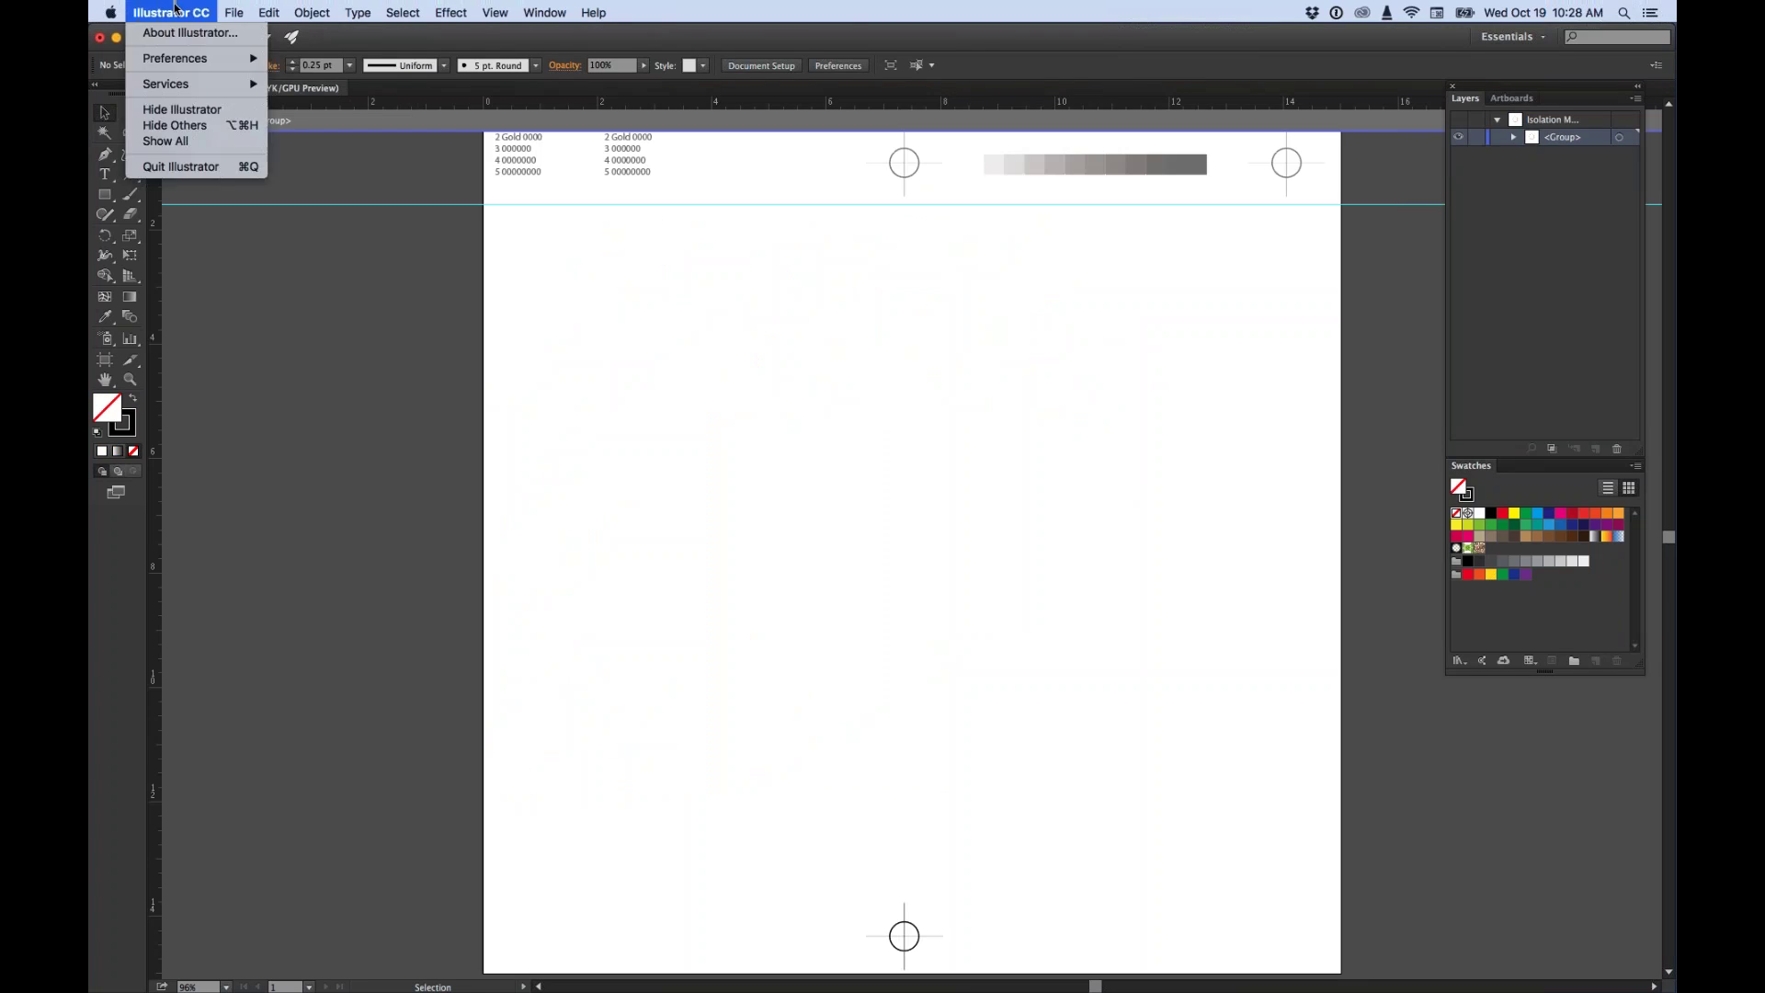
{"action": "left_click", "coordinate": [191, 111]}
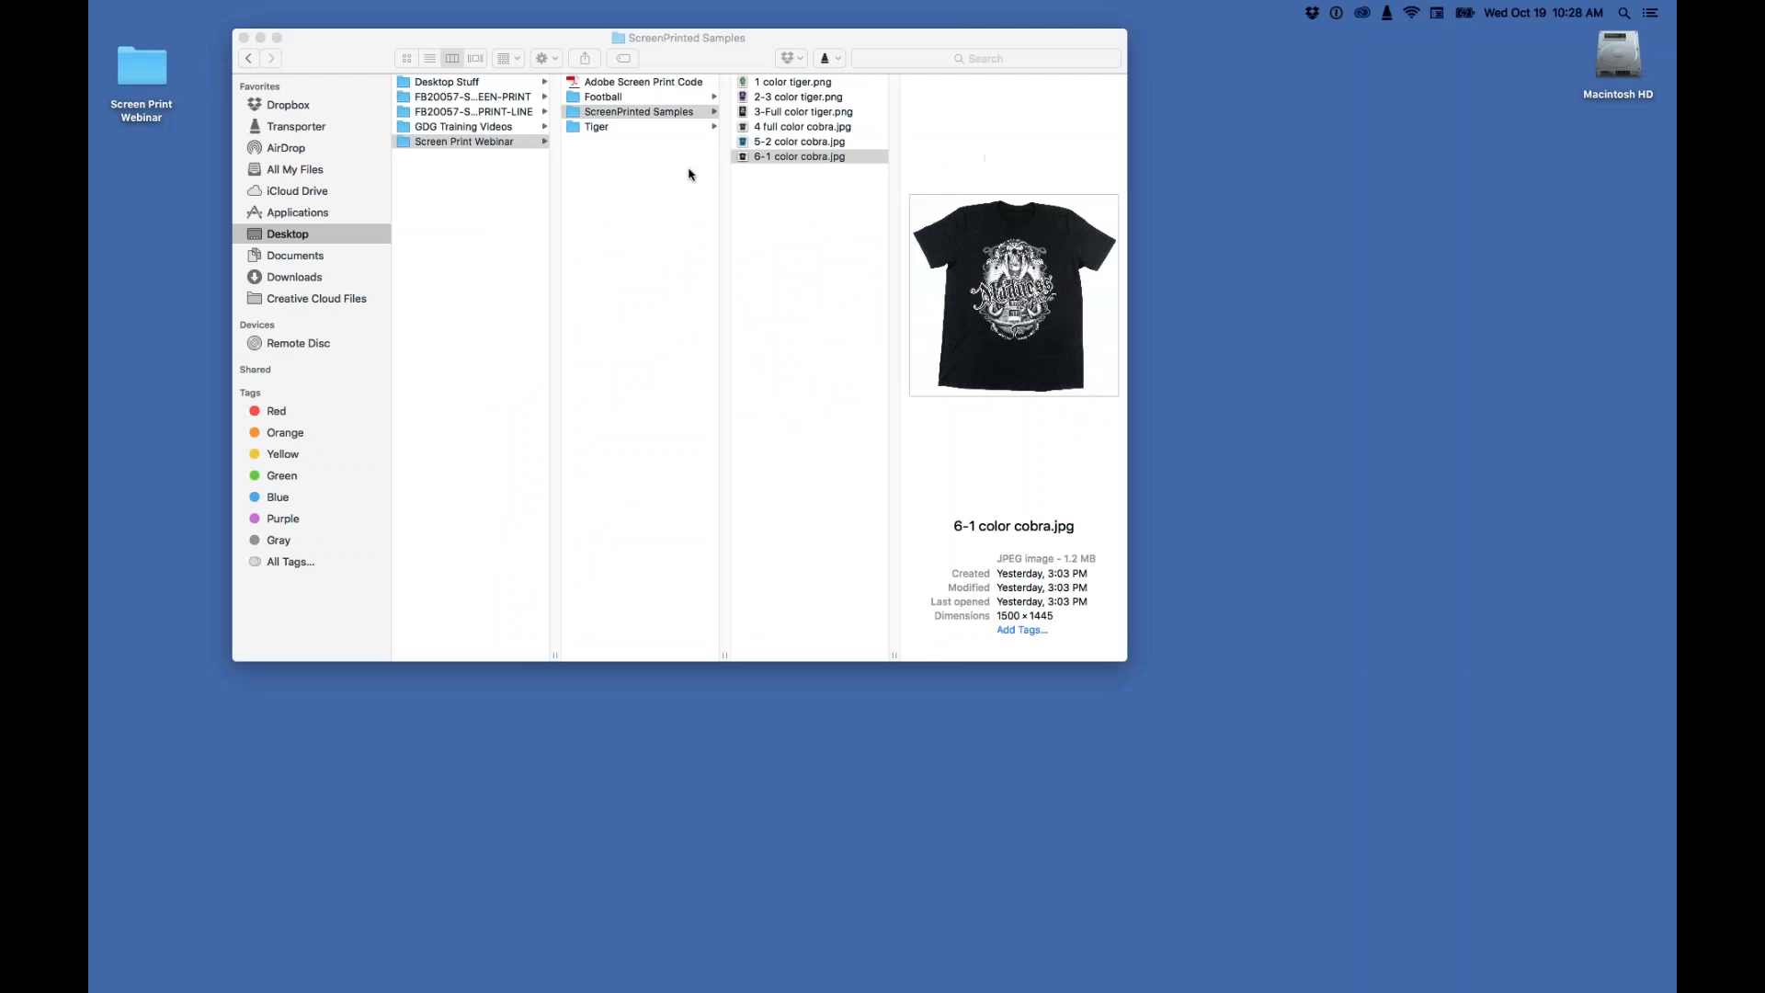
{"action": "left_click", "coordinate": [599, 117]}
{"action": "left_click", "coordinate": [606, 97]}
{"action": "left_click", "coordinate": [831, 84]}
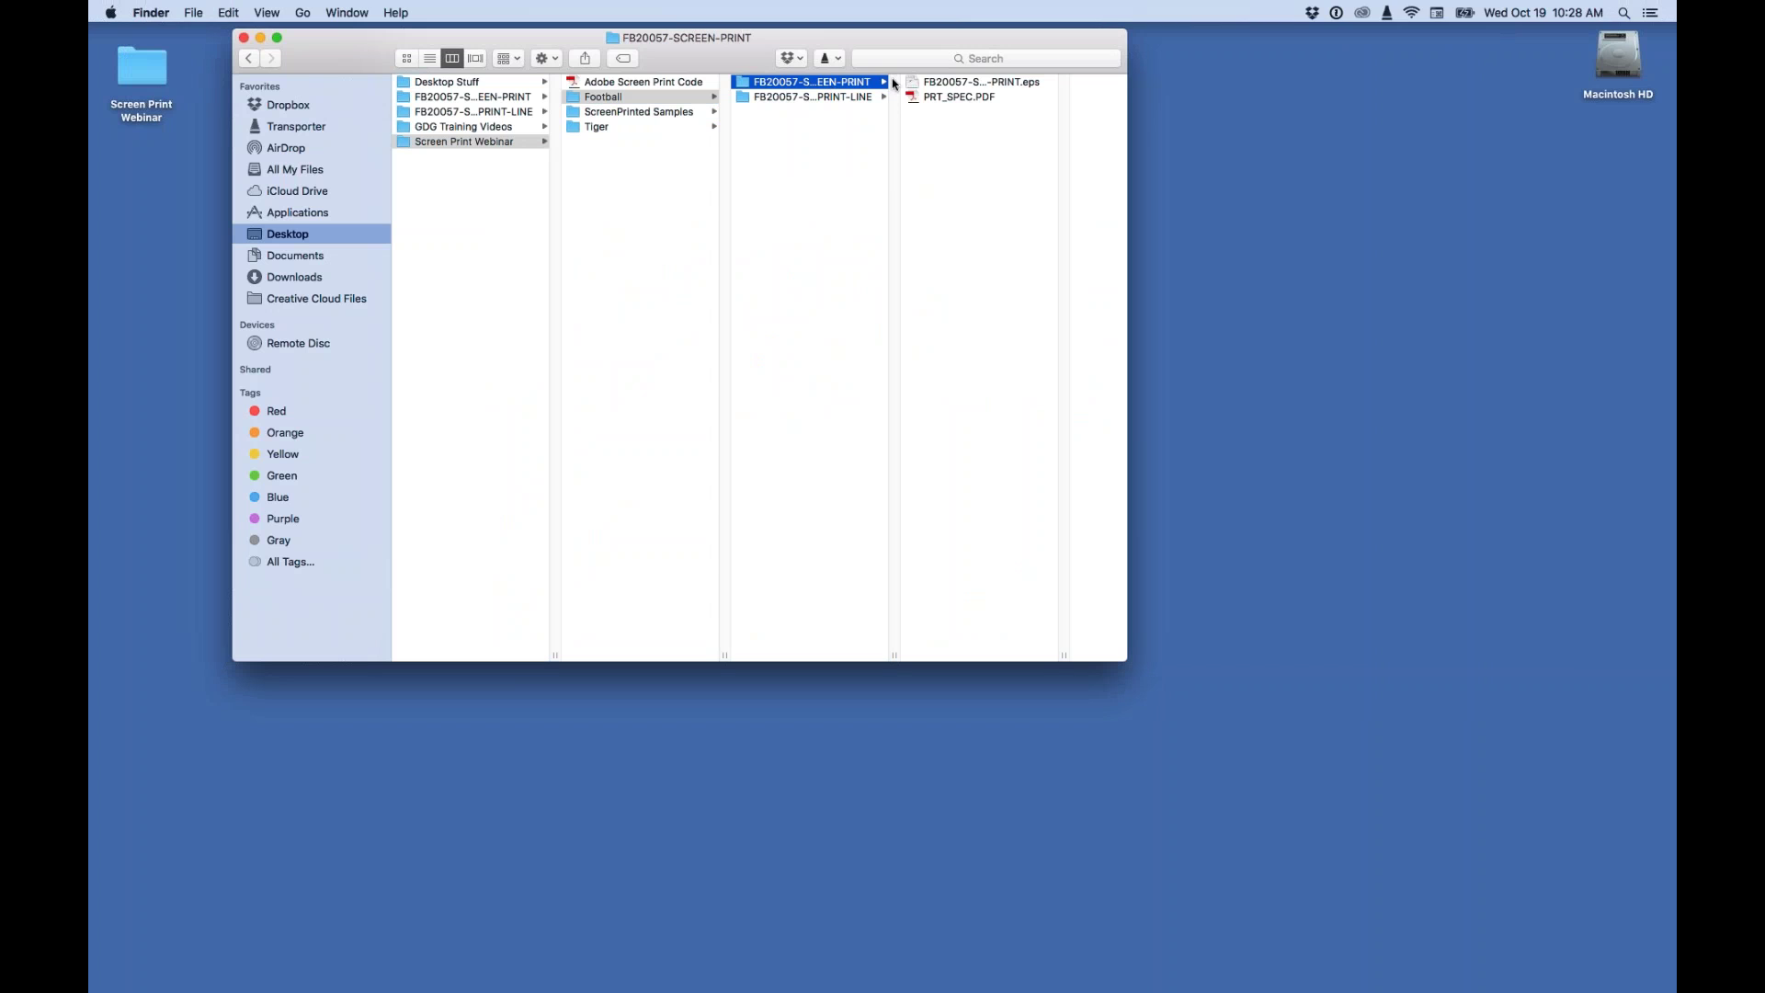
{"action": "left_click_drag", "start_coordinate": [912, 83], "coordinate": [824, 966]}
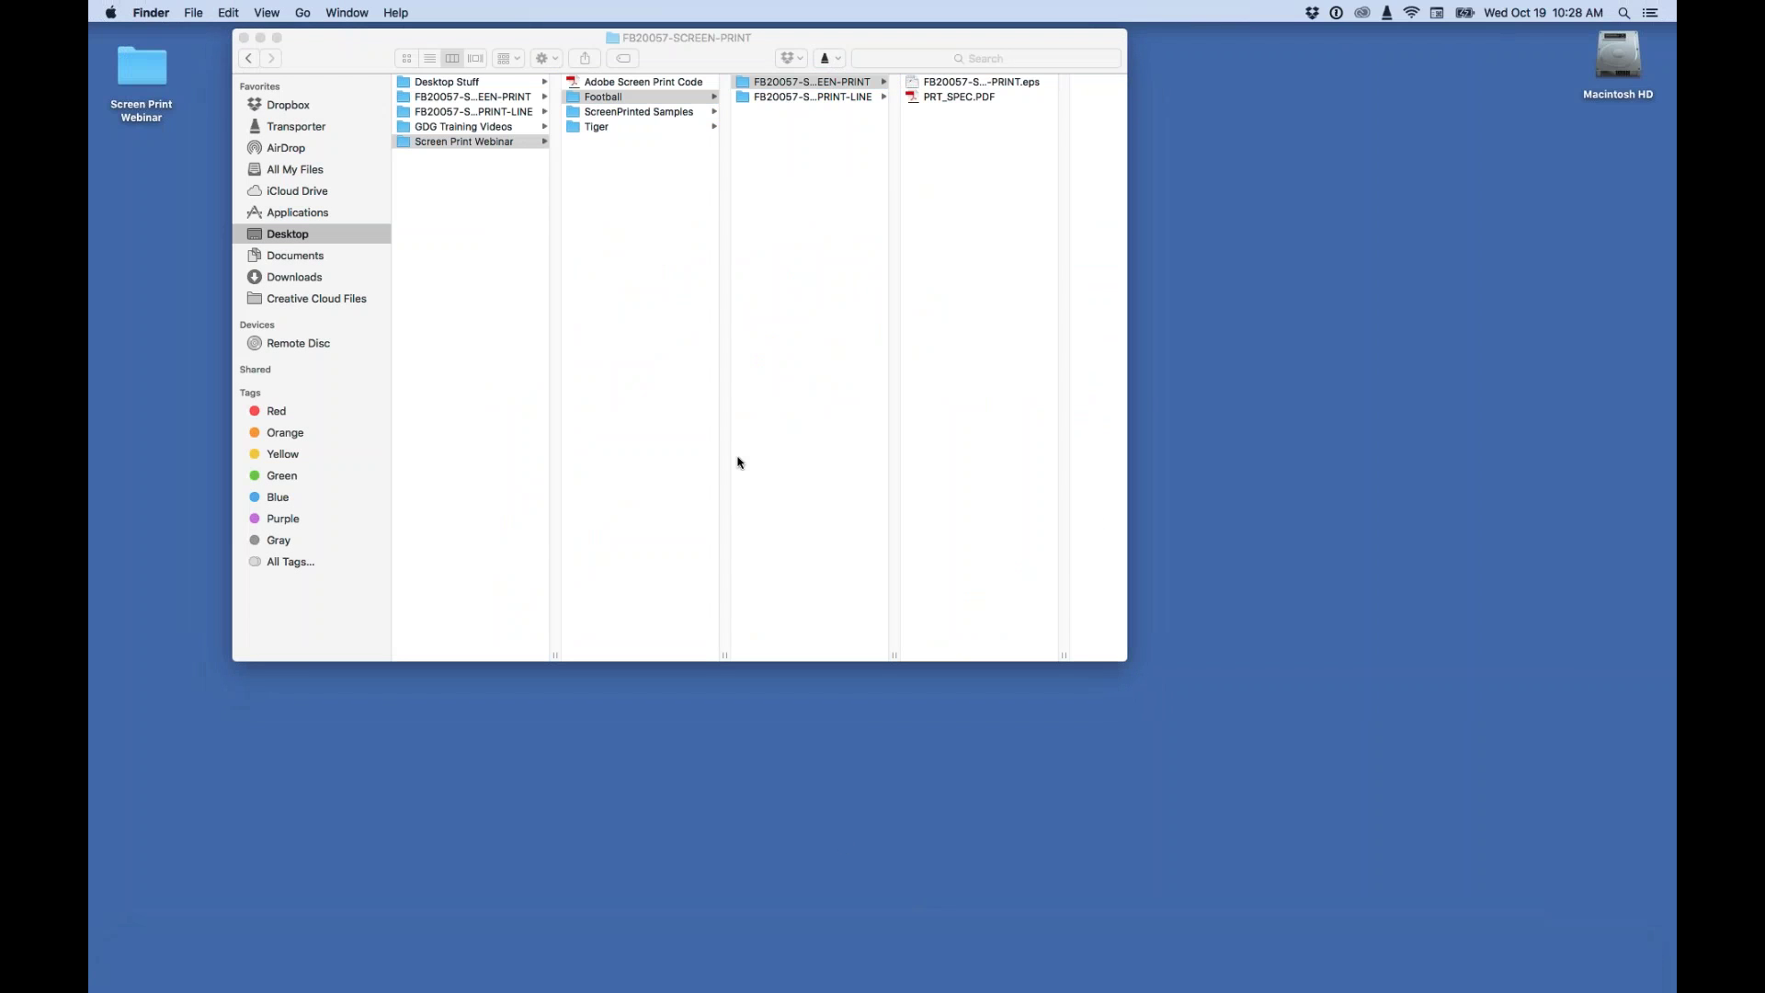
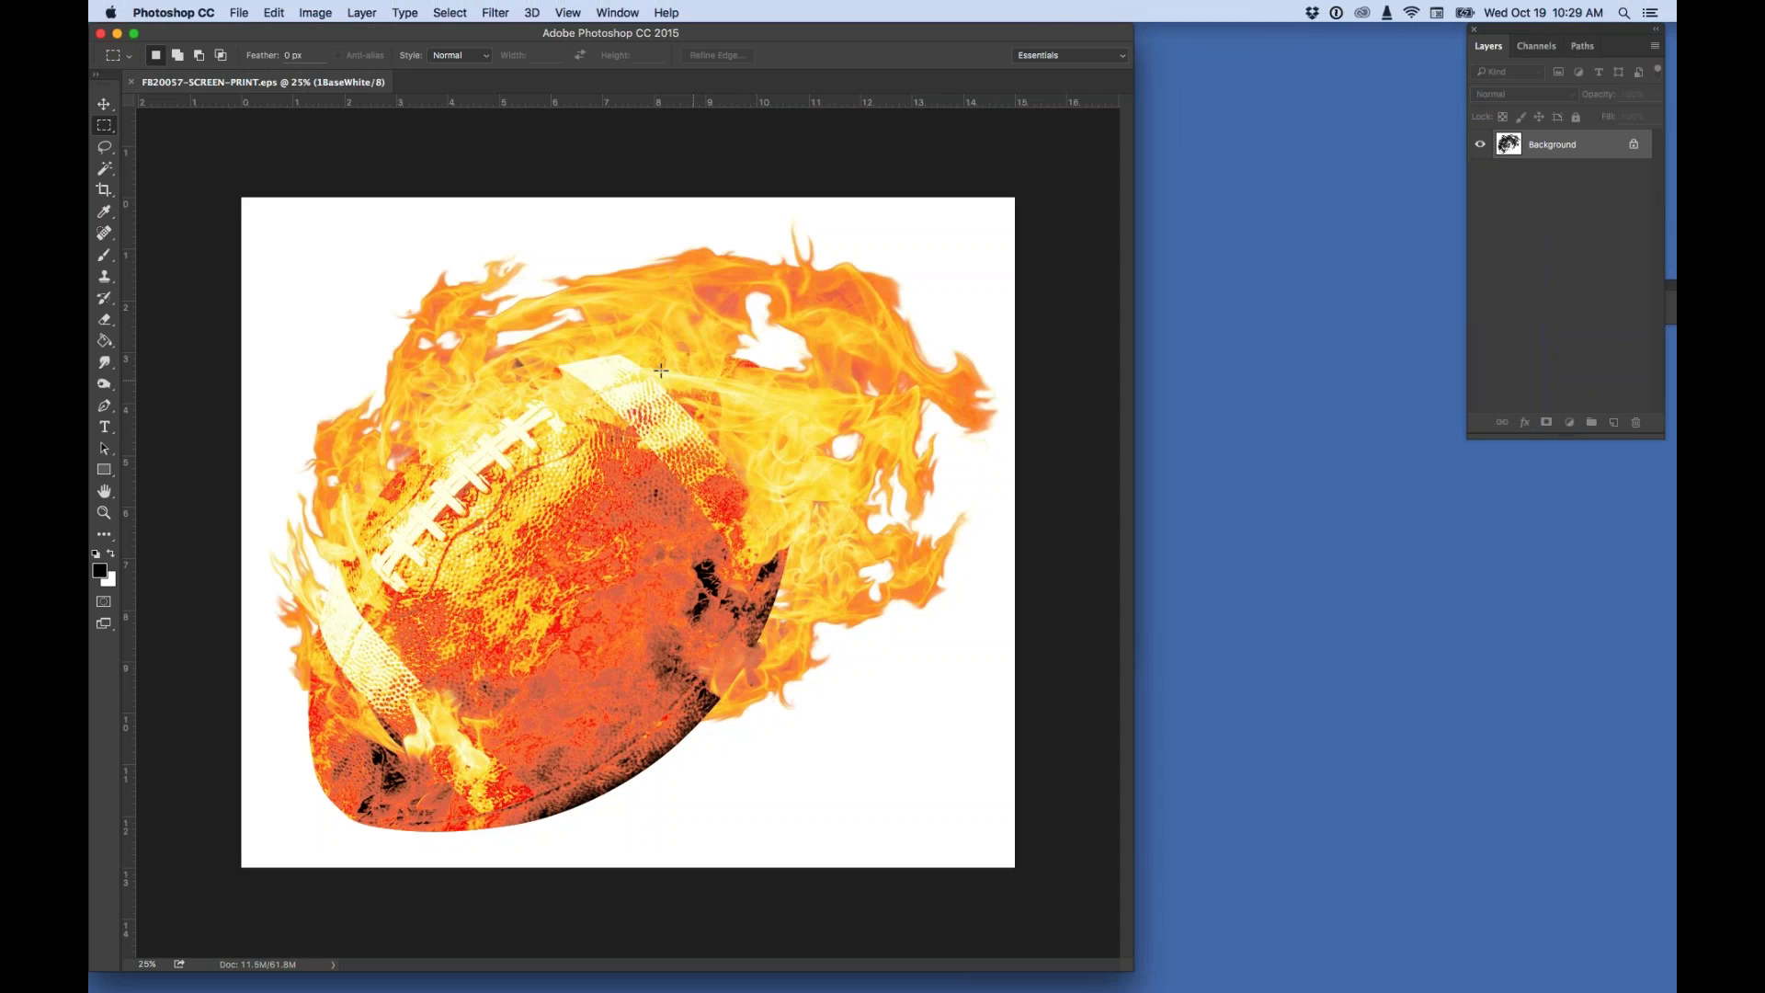
Bring up the document's channels and hide all of them except 1BaseWhite.
{"action": "left_click", "coordinate": [1531, 48]}
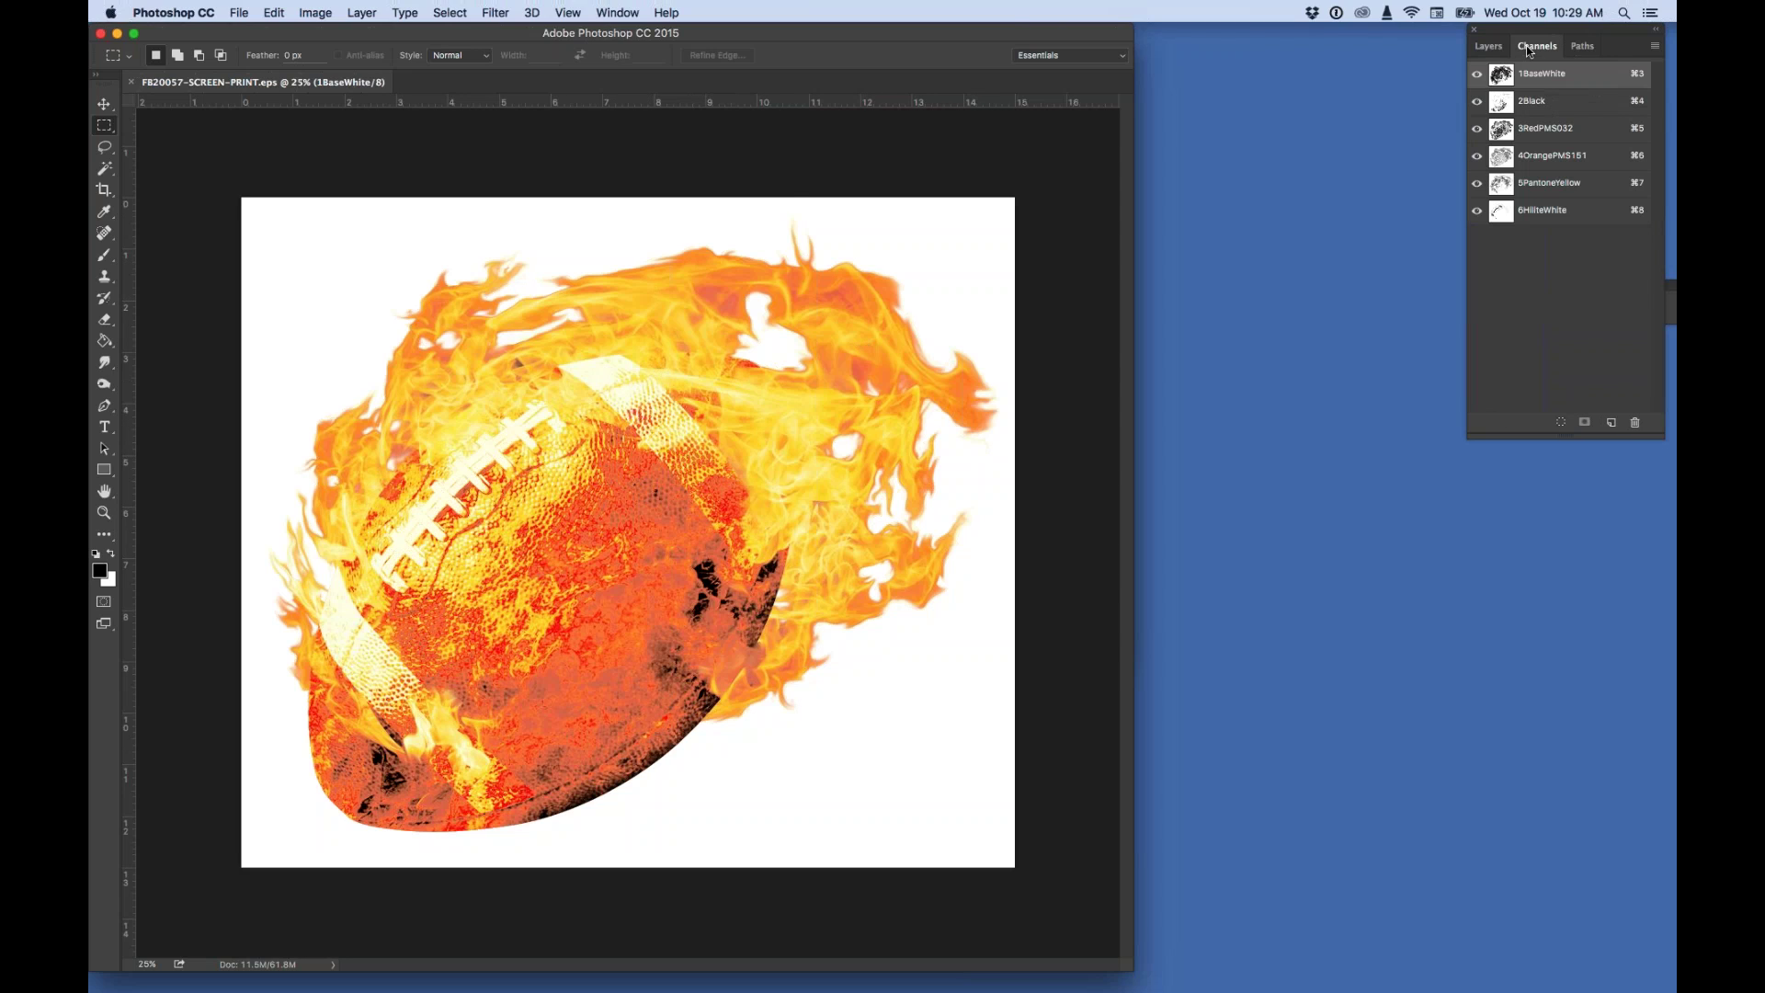
{"action": "left_click", "coordinate": [622, 13]}
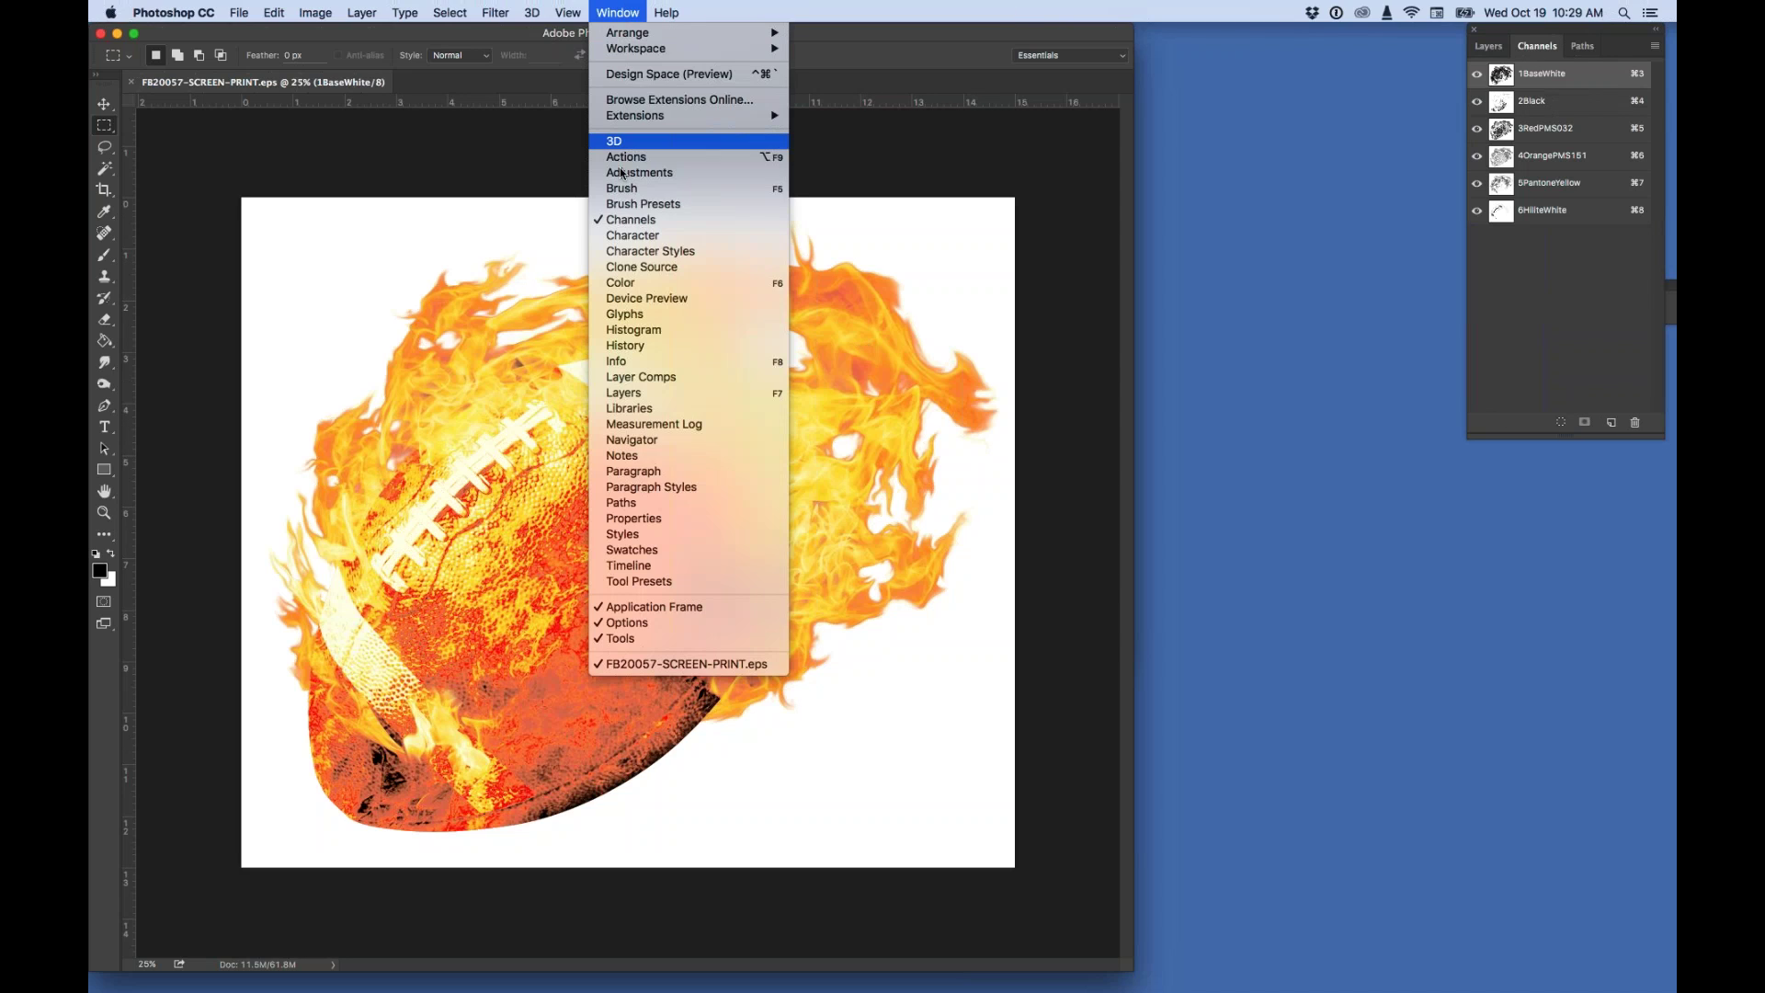
{"action": "left_click", "coordinate": [1553, 197]}
{"action": "left_click_drag", "start_coordinate": [1478, 101], "coordinate": [1478, 215]}
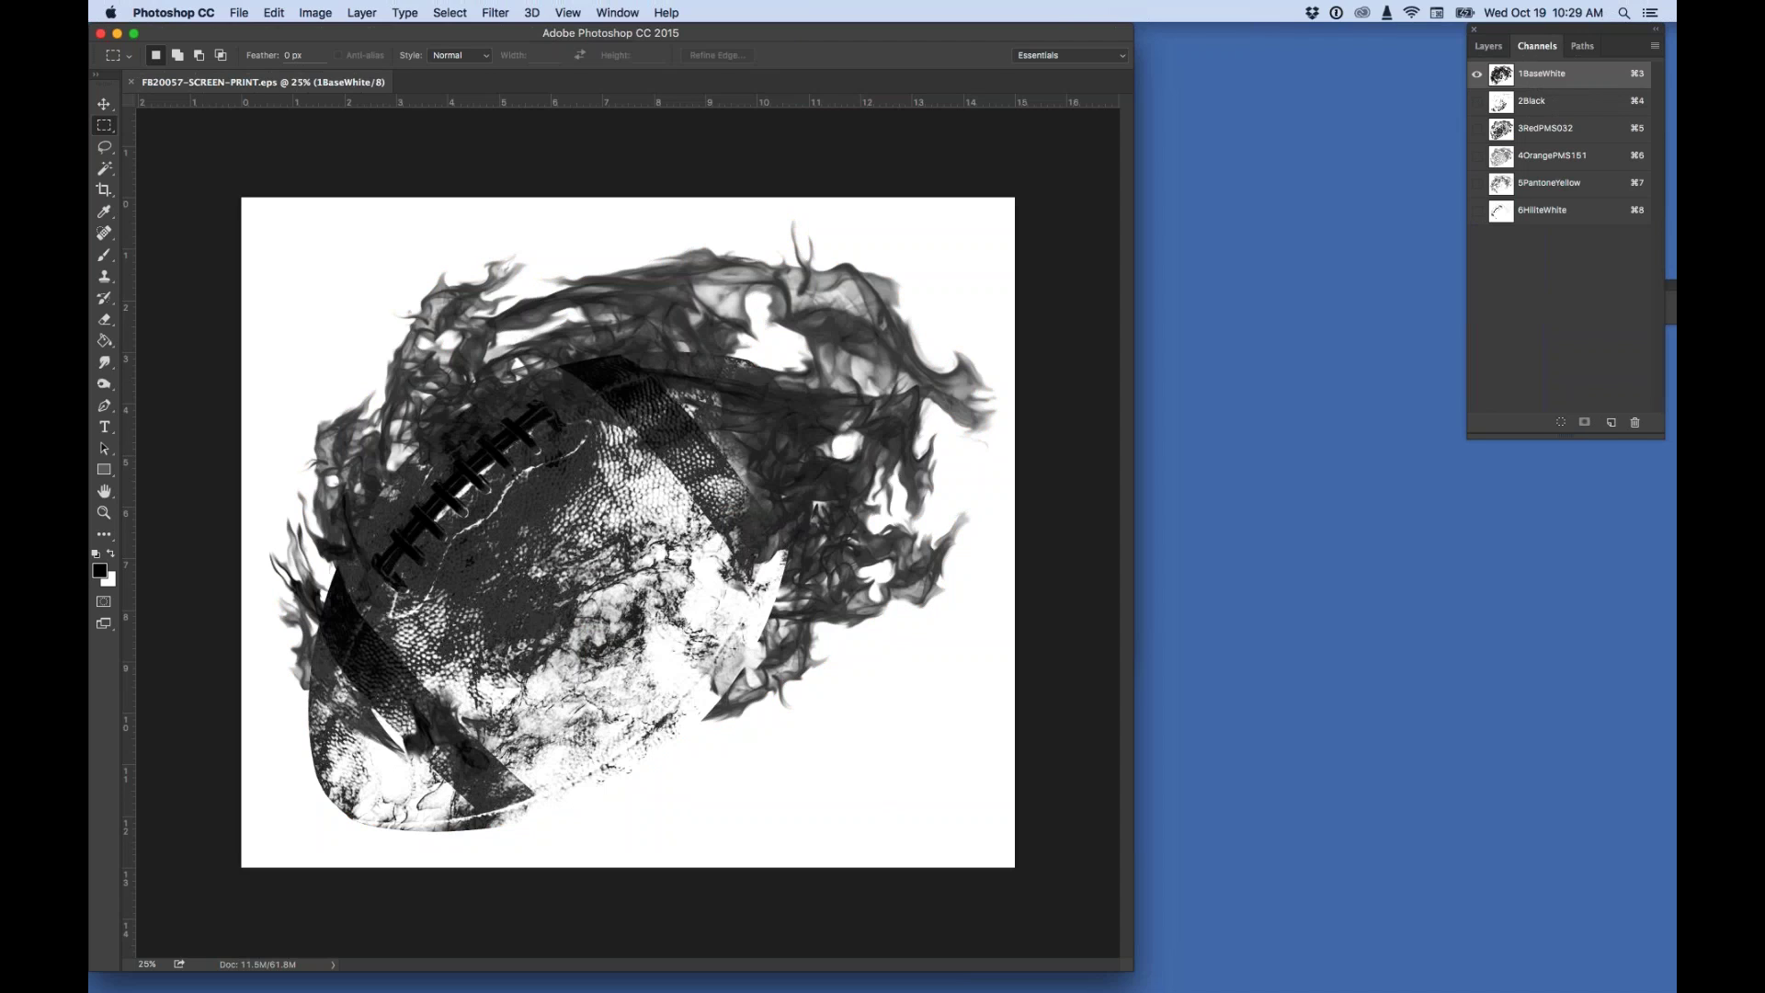
Examine each ink channel on its own, from 2Black up to 6HiliteWhite and back down to 1BaseWhite.
{"action": "left_click", "coordinate": [1500, 103]}
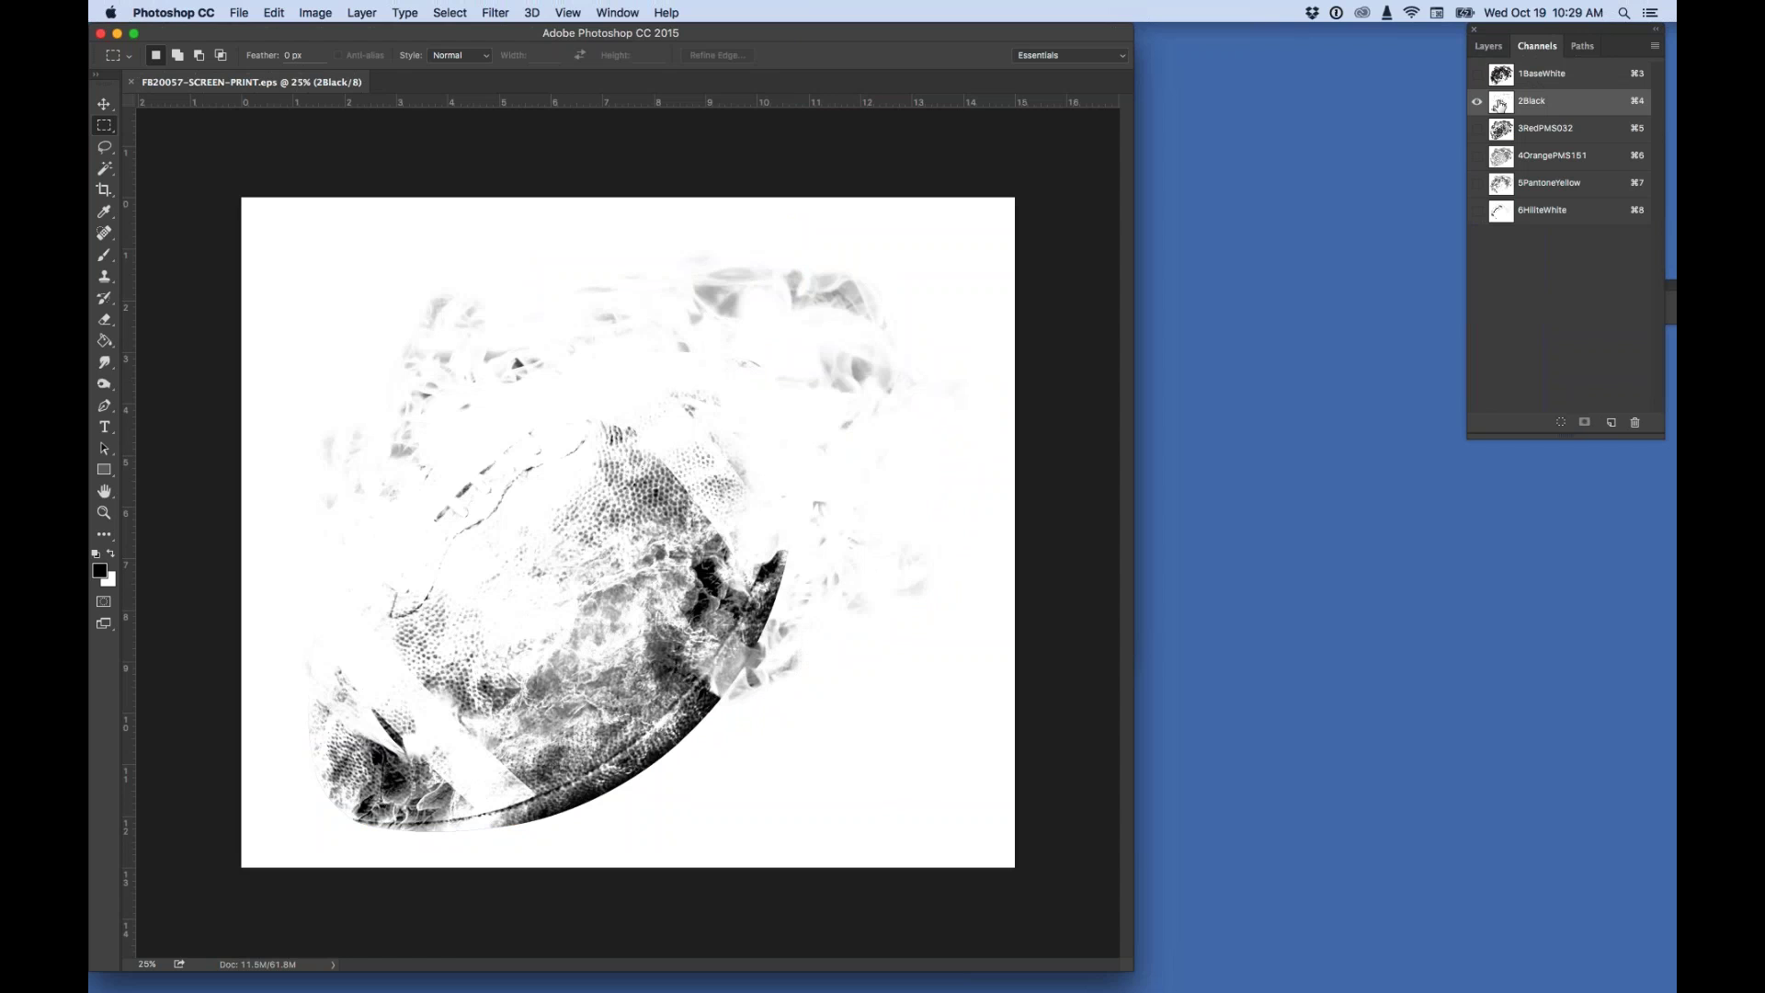
{"action": "left_click", "coordinate": [1500, 129]}
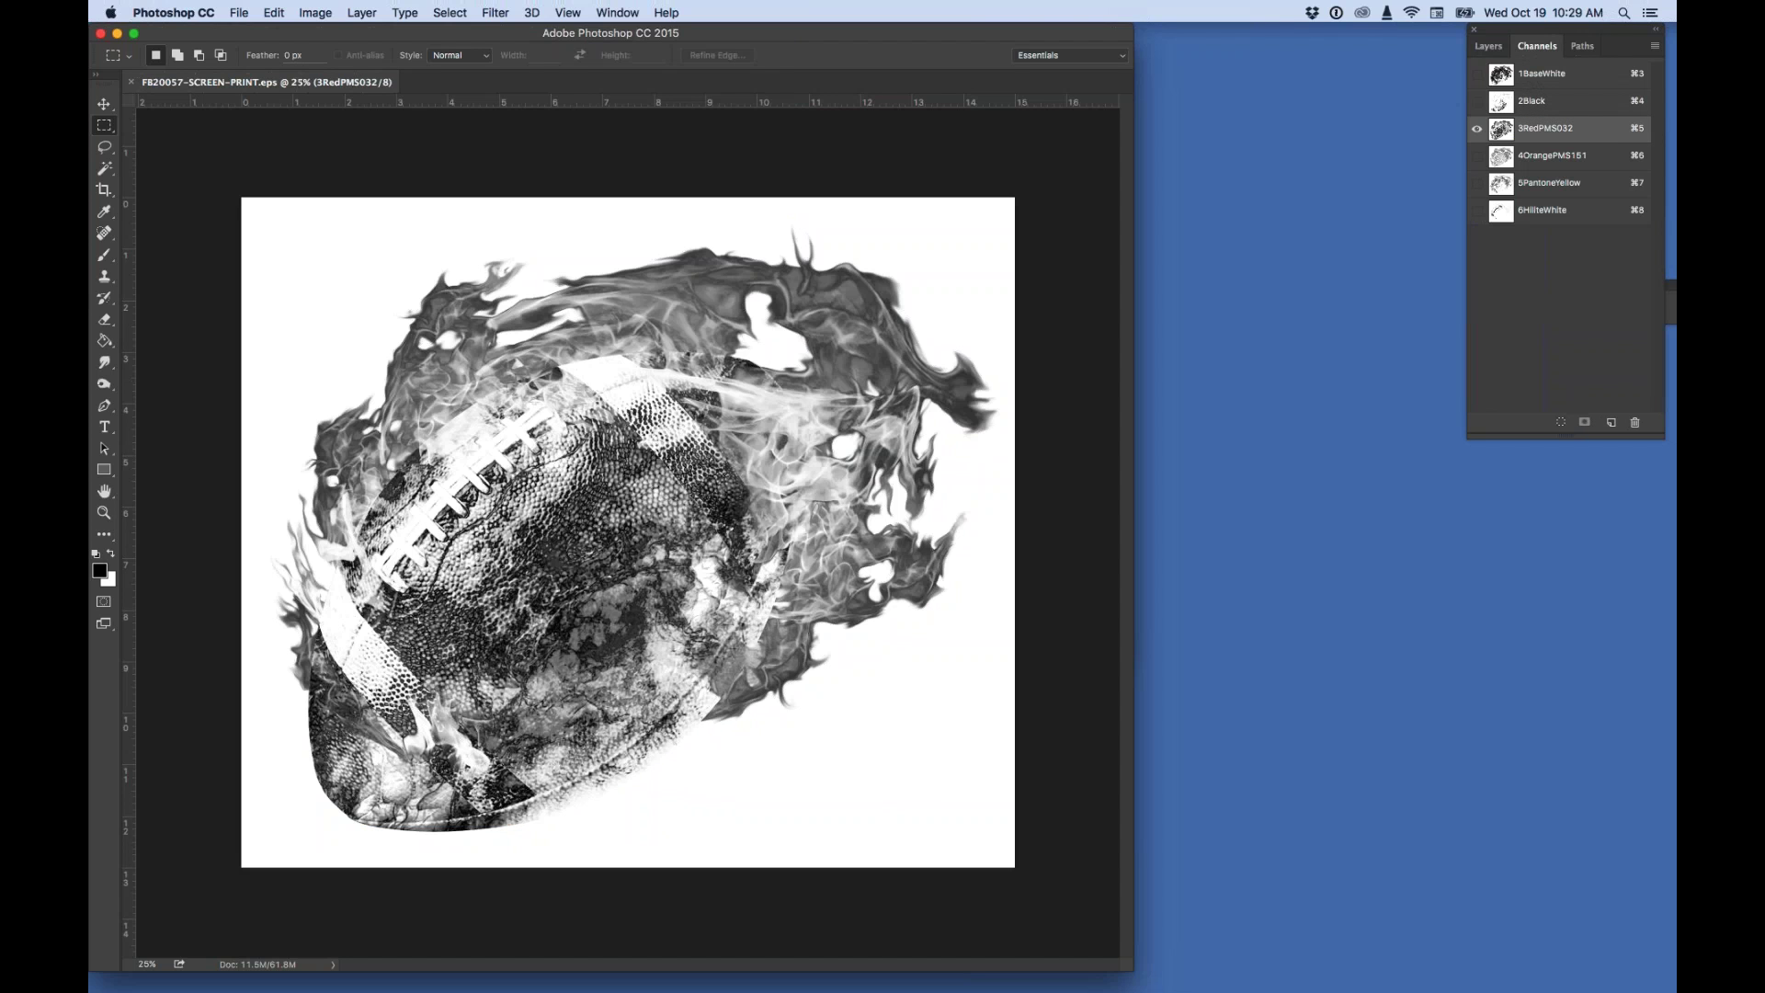
{"action": "left_click", "coordinate": [1501, 157]}
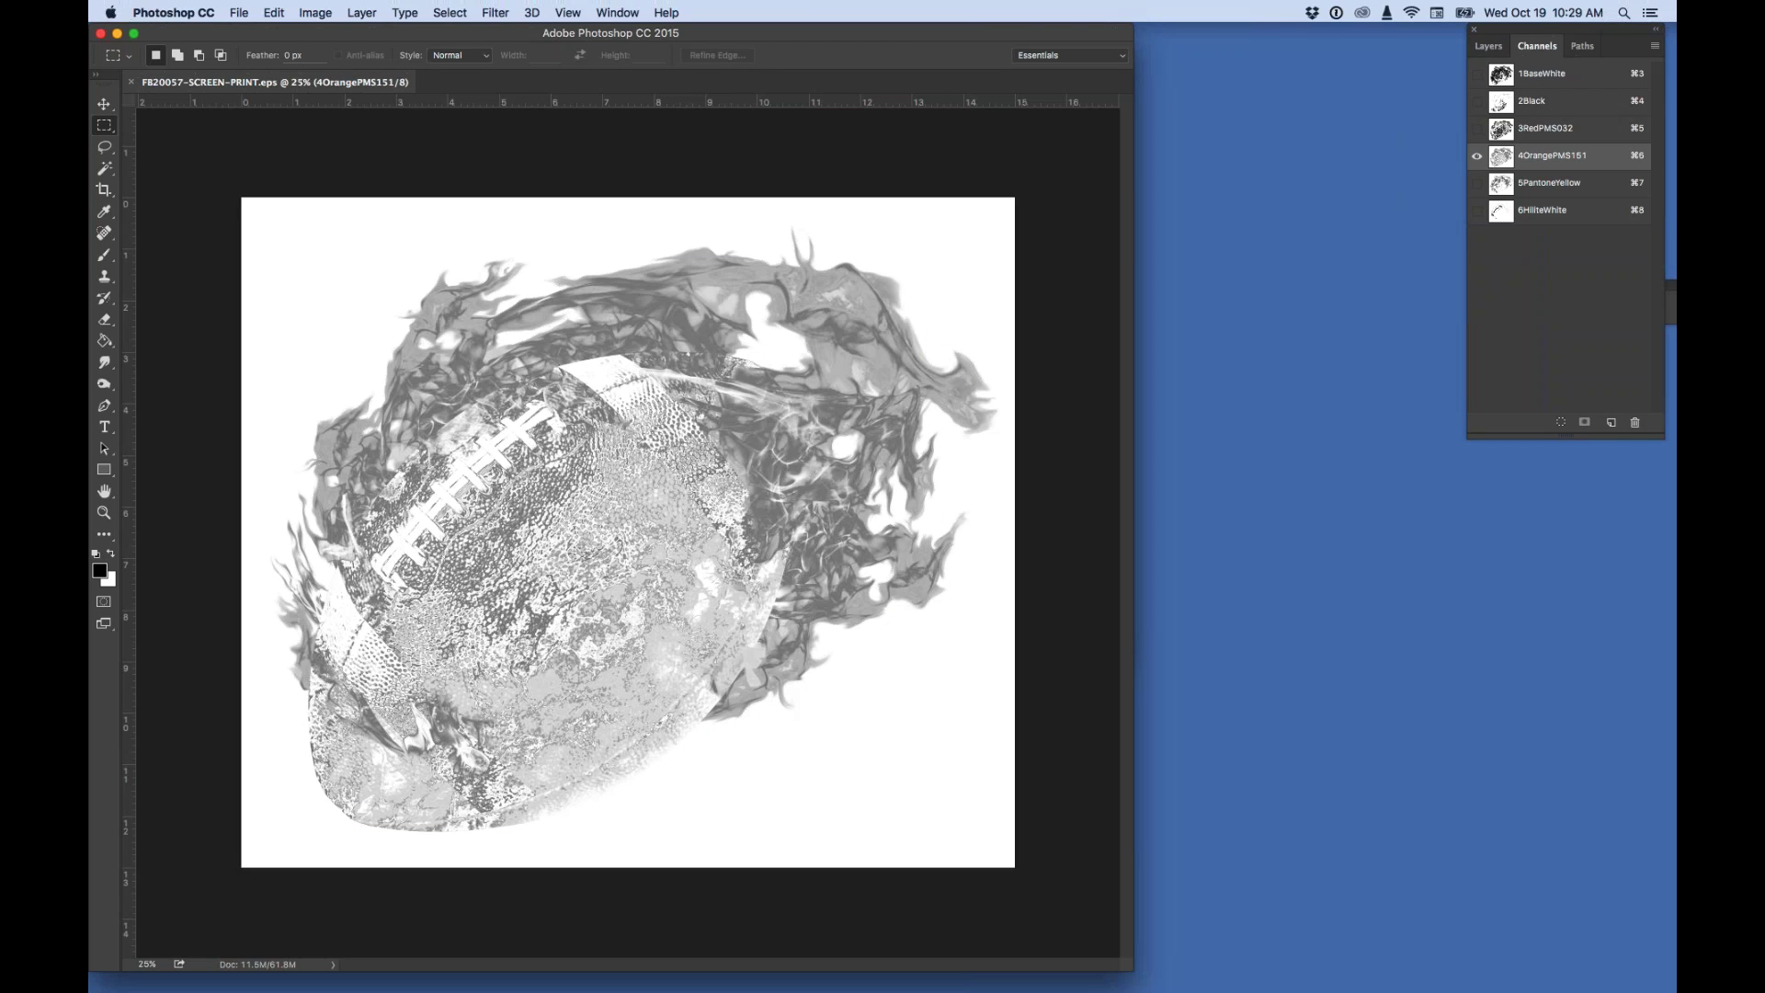
{"action": "key", "text": "super+7"}
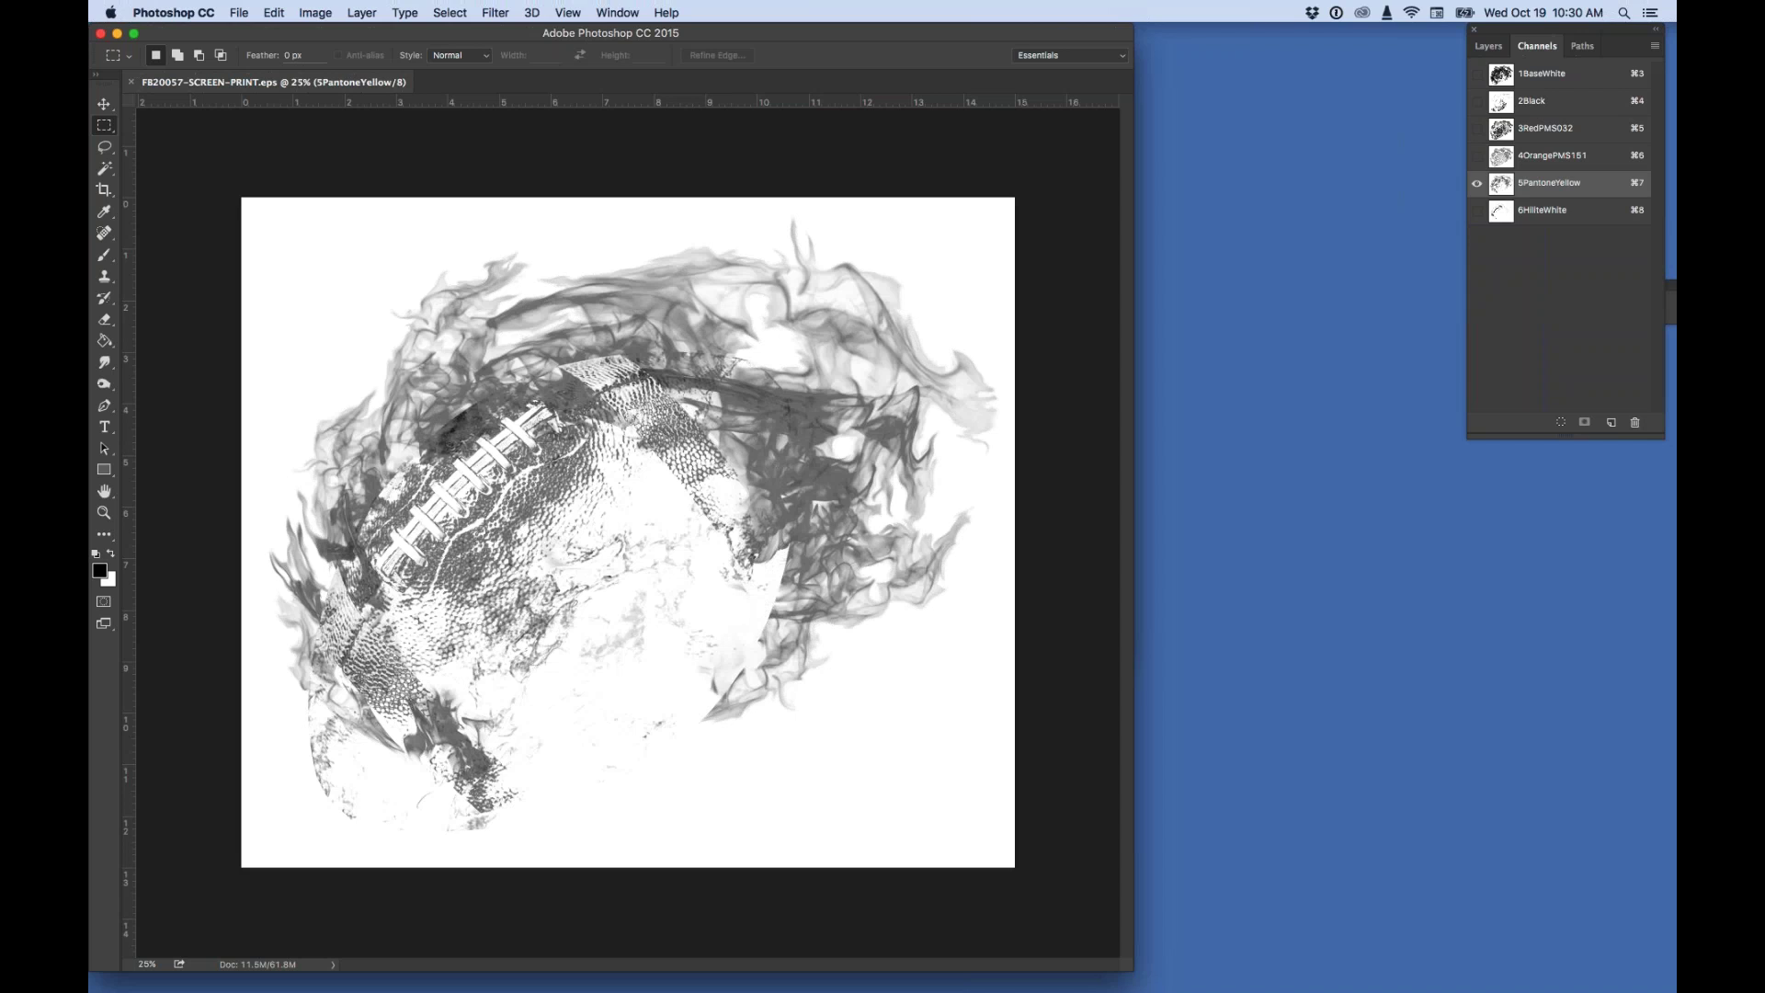
{"action": "key", "text": "super+8"}
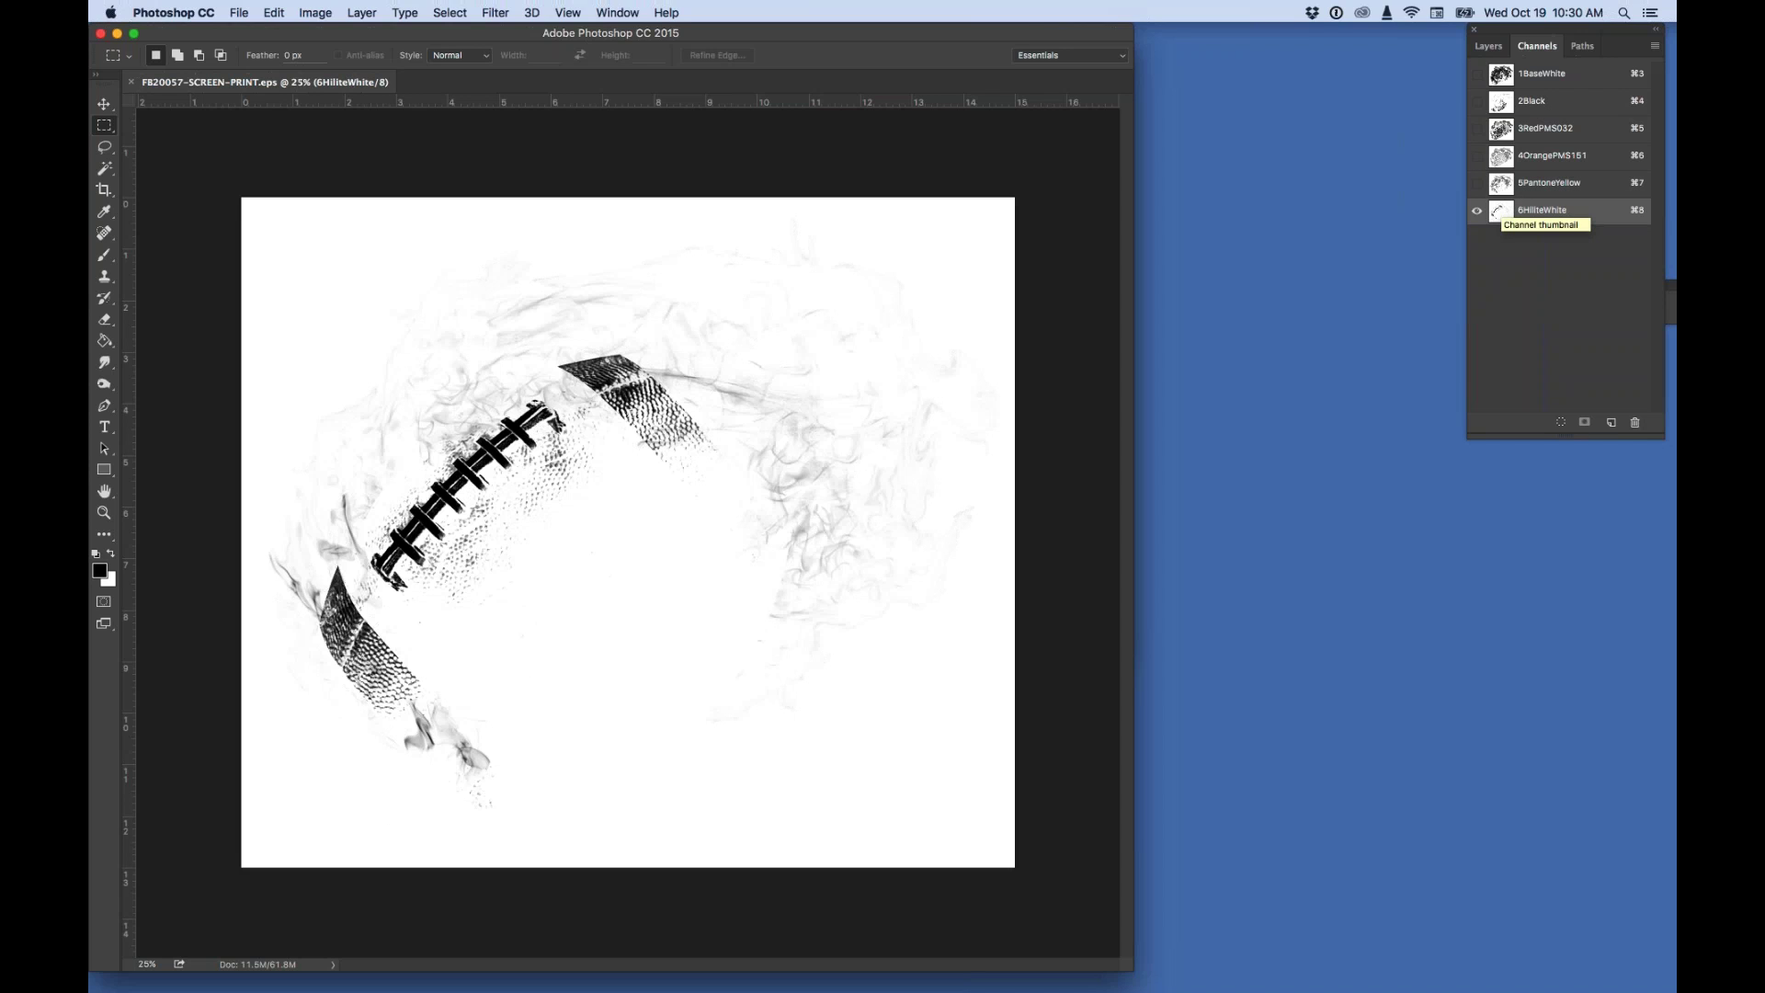
{"action": "key", "text": "super+7"}
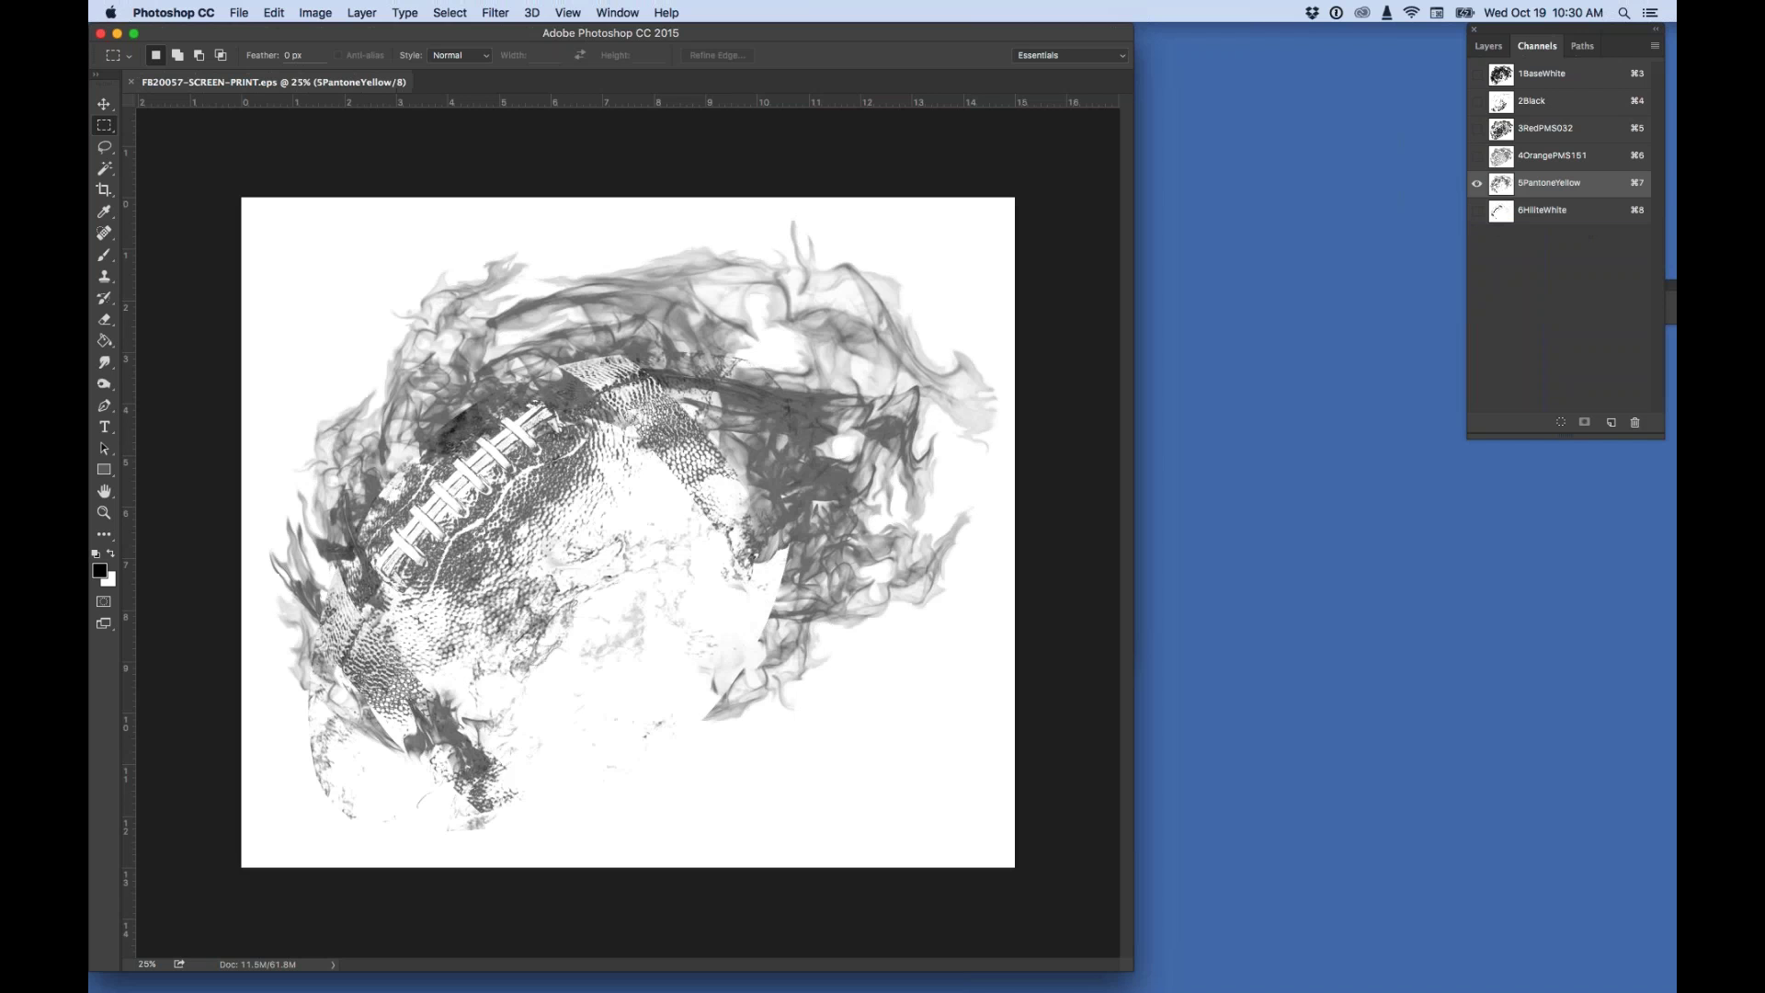
{"action": "key", "text": "super+6"}
{"action": "key", "text": "super+5"}
{"action": "key", "text": "super+4"}
{"action": "key", "text": "super+3"}
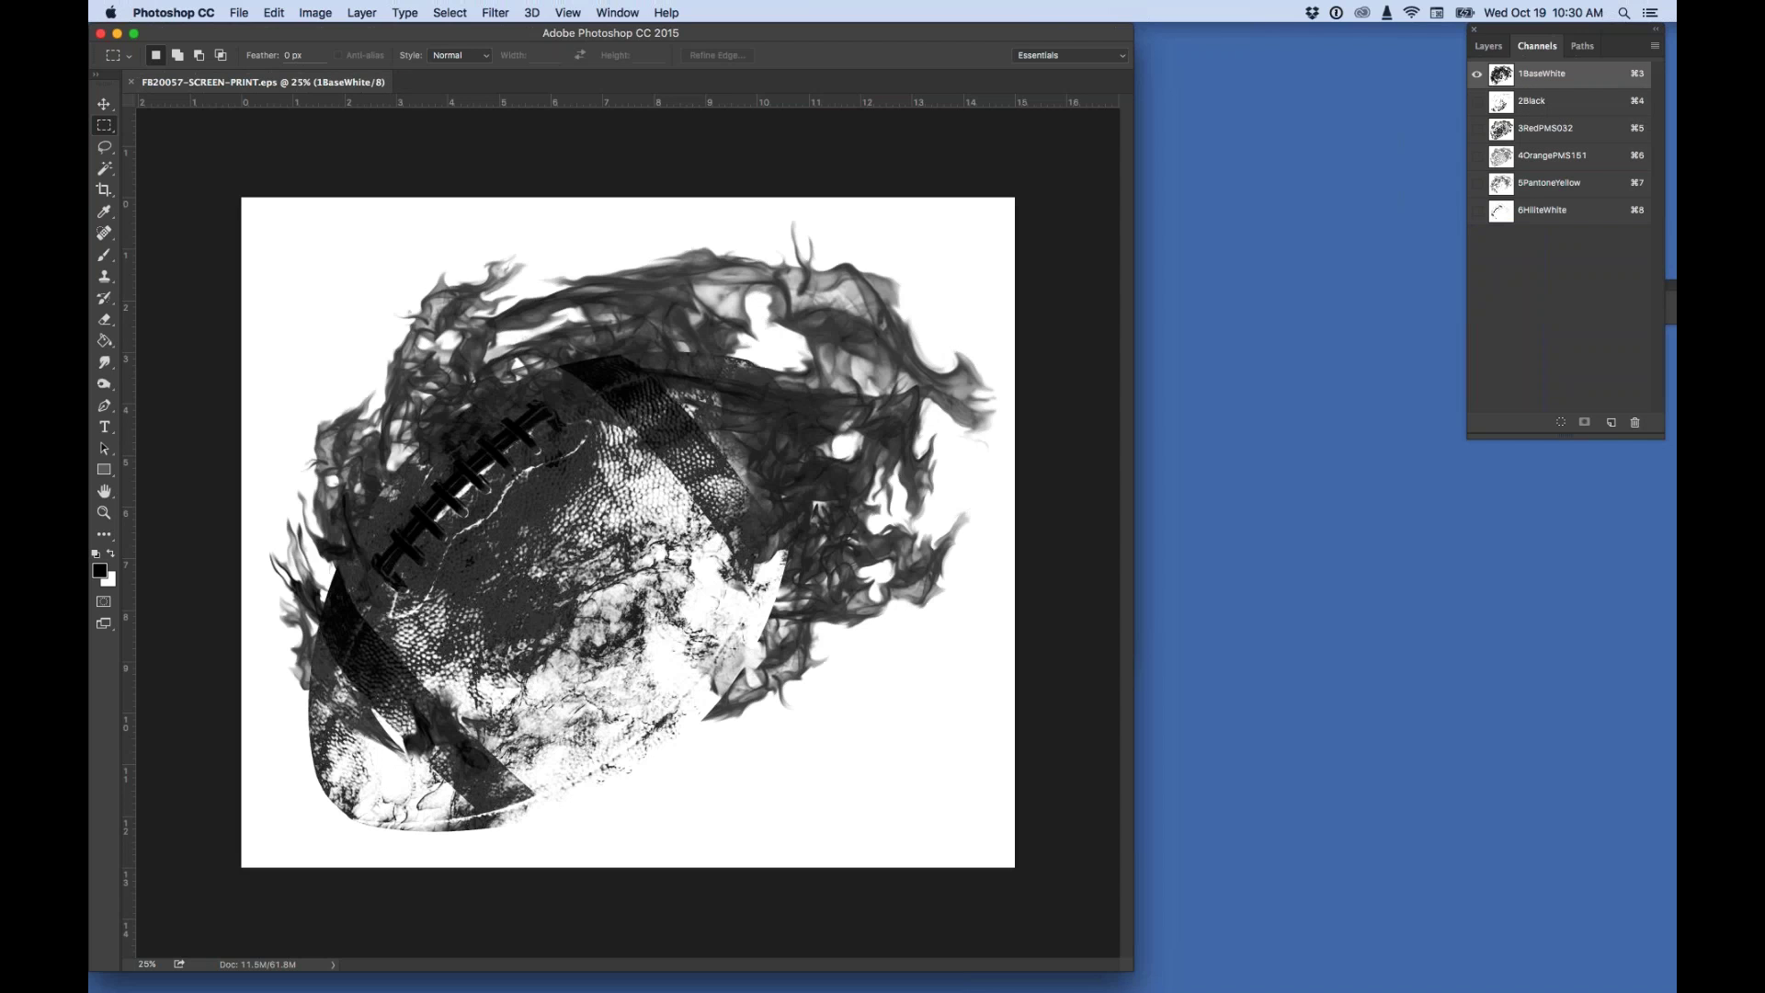
Make all six channels visible together and hide Photoshop to return to the Football files in Finder.
{"action": "left_click_drag", "start_coordinate": [1477, 100], "coordinate": [1473, 230]}
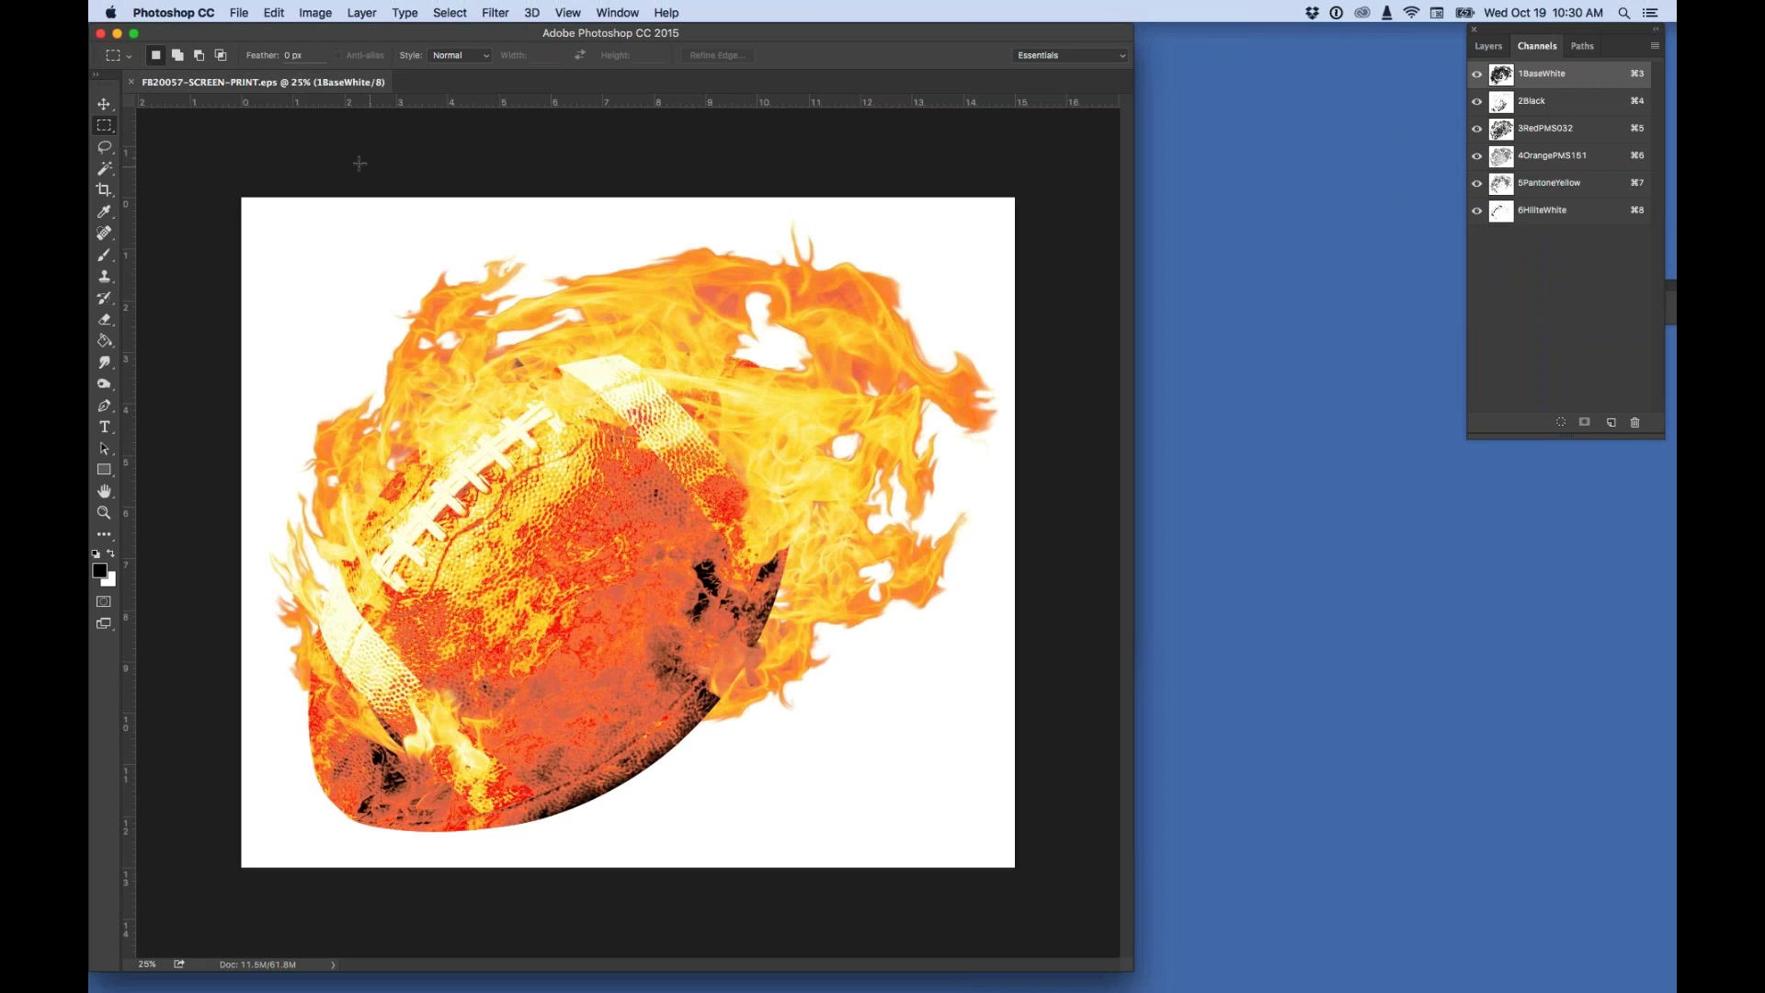
{"action": "left_click", "coordinate": [173, 12]}
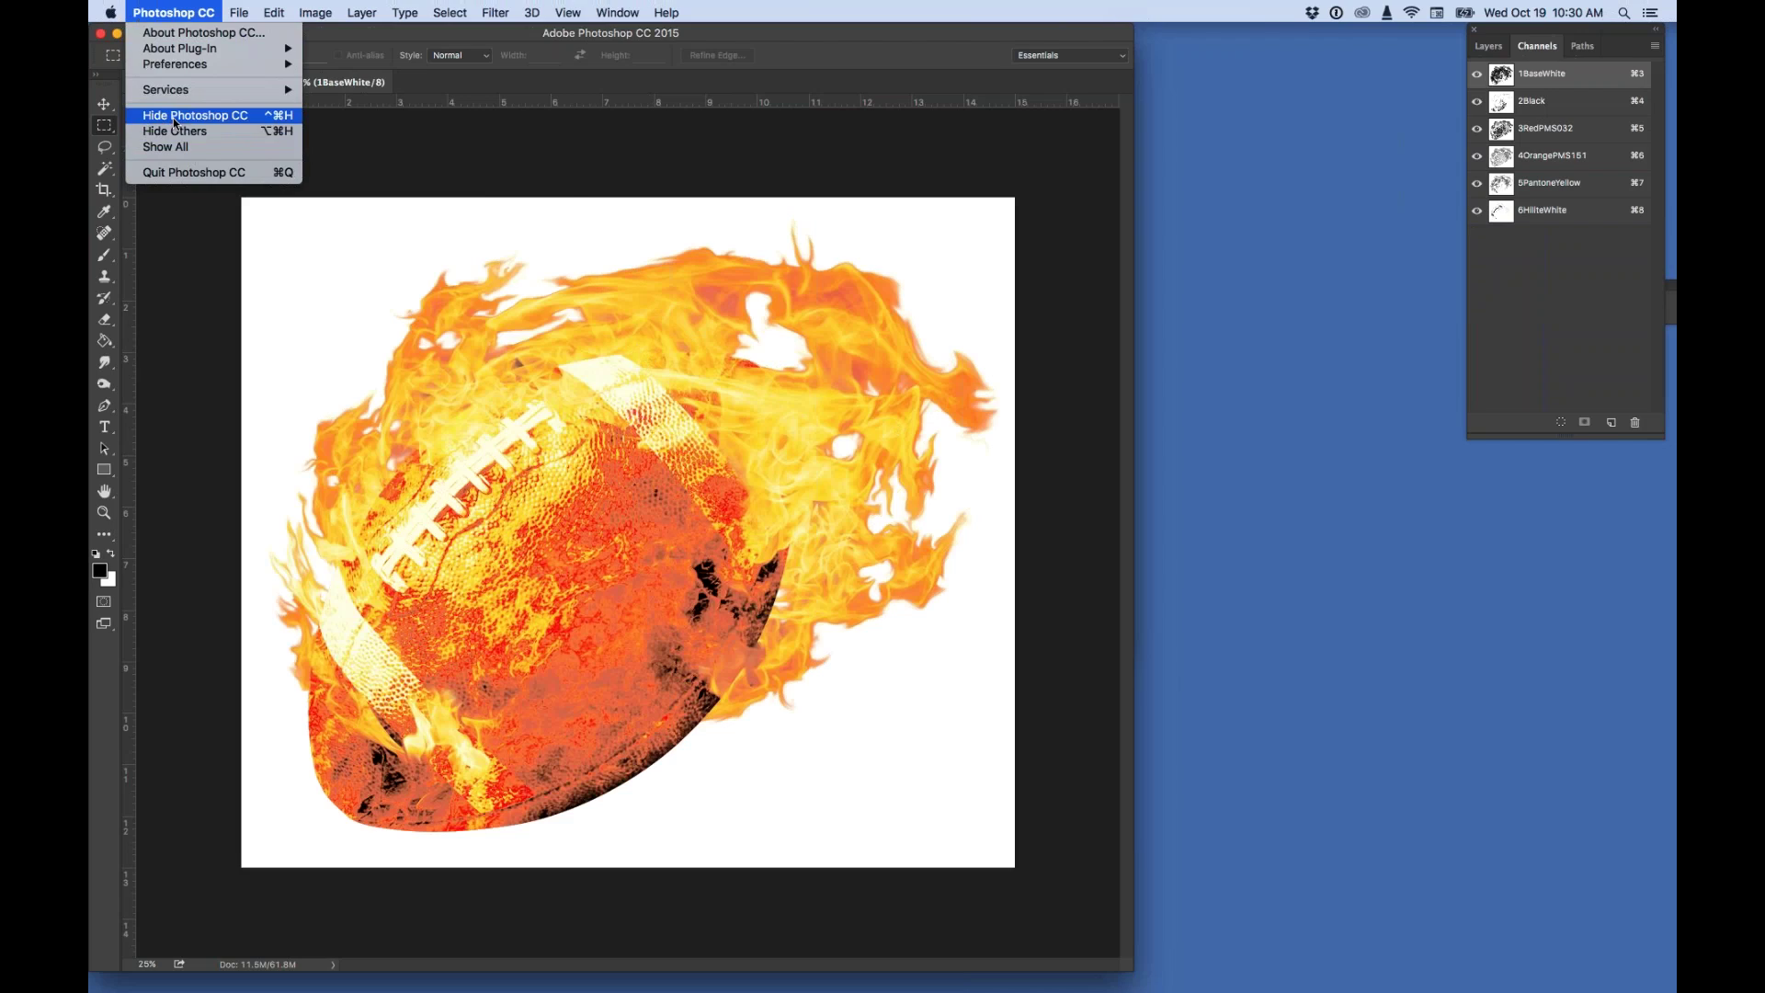
{"action": "left_click", "coordinate": [176, 123]}
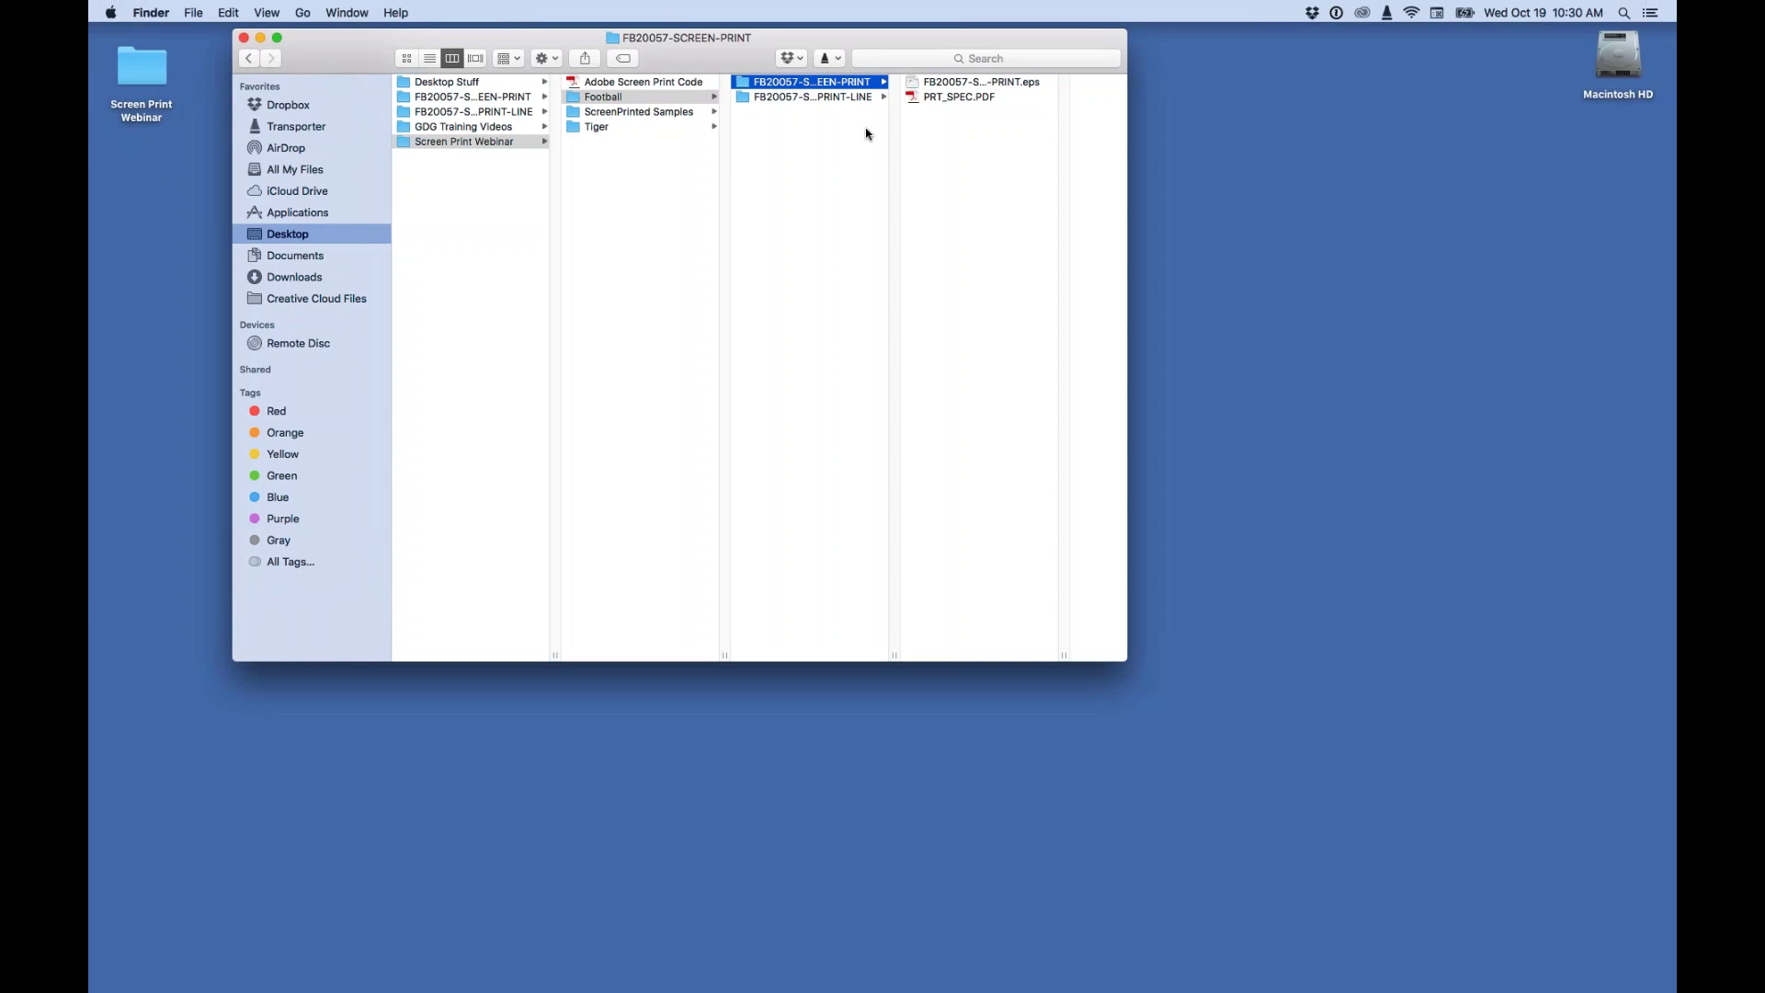
Switch to Illustrator and load FB20057-SCREEN-PRINT.eps from the Football project's FB20057-SCREEN-PRINT folder for placement as a linked file.
{"action": "left_click_drag", "start_coordinate": [766, 44], "coordinate": [636, 38]}
{"action": "mouse_move", "coordinate": [883, 988]}
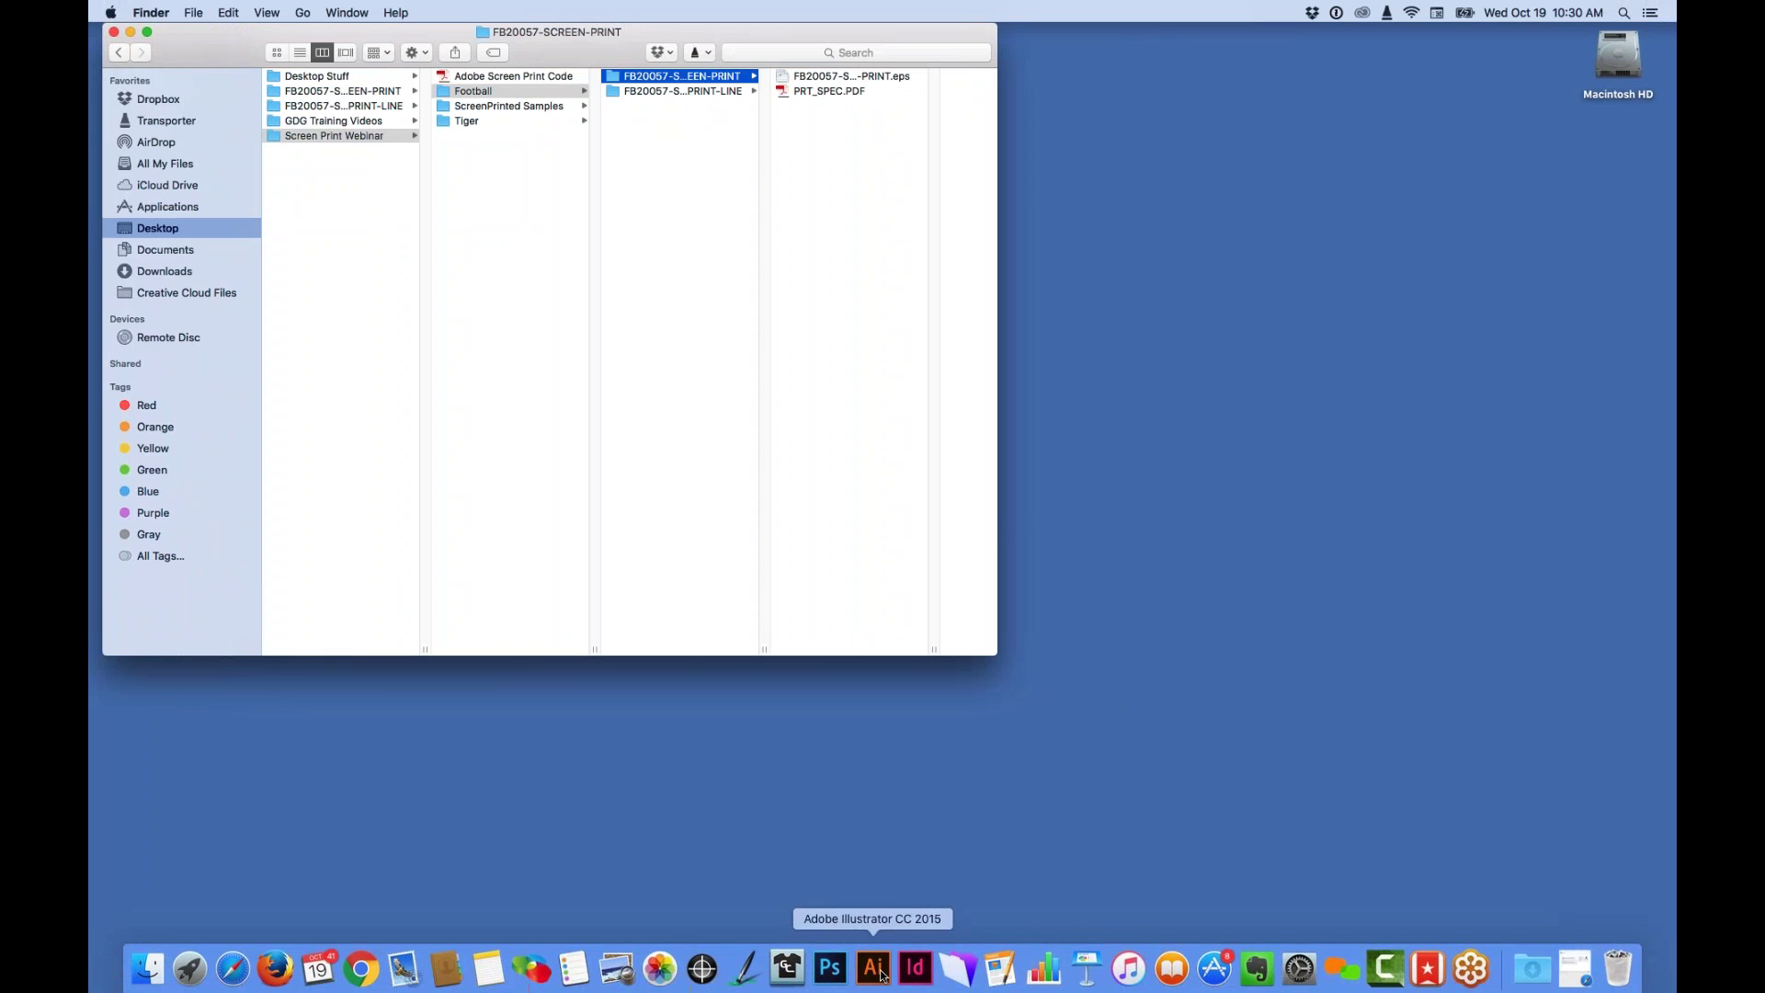
{"action": "left_click", "coordinate": [877, 969]}
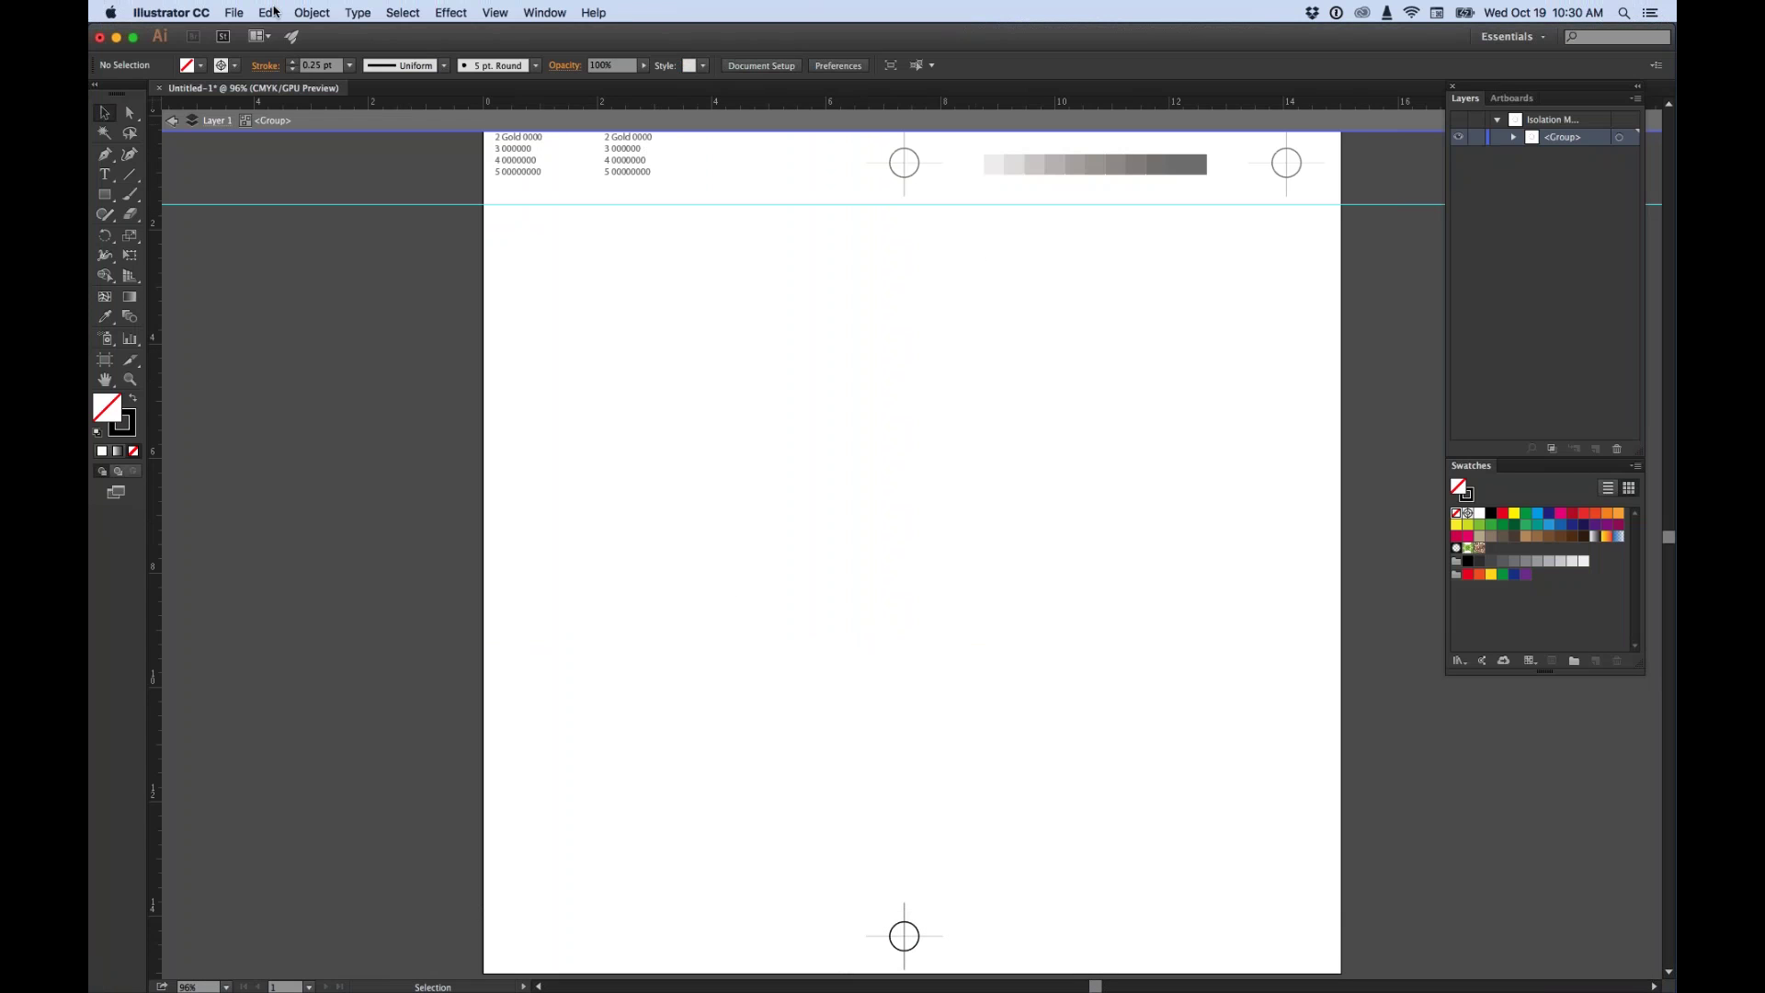
{"action": "left_click", "coordinate": [230, 12]}
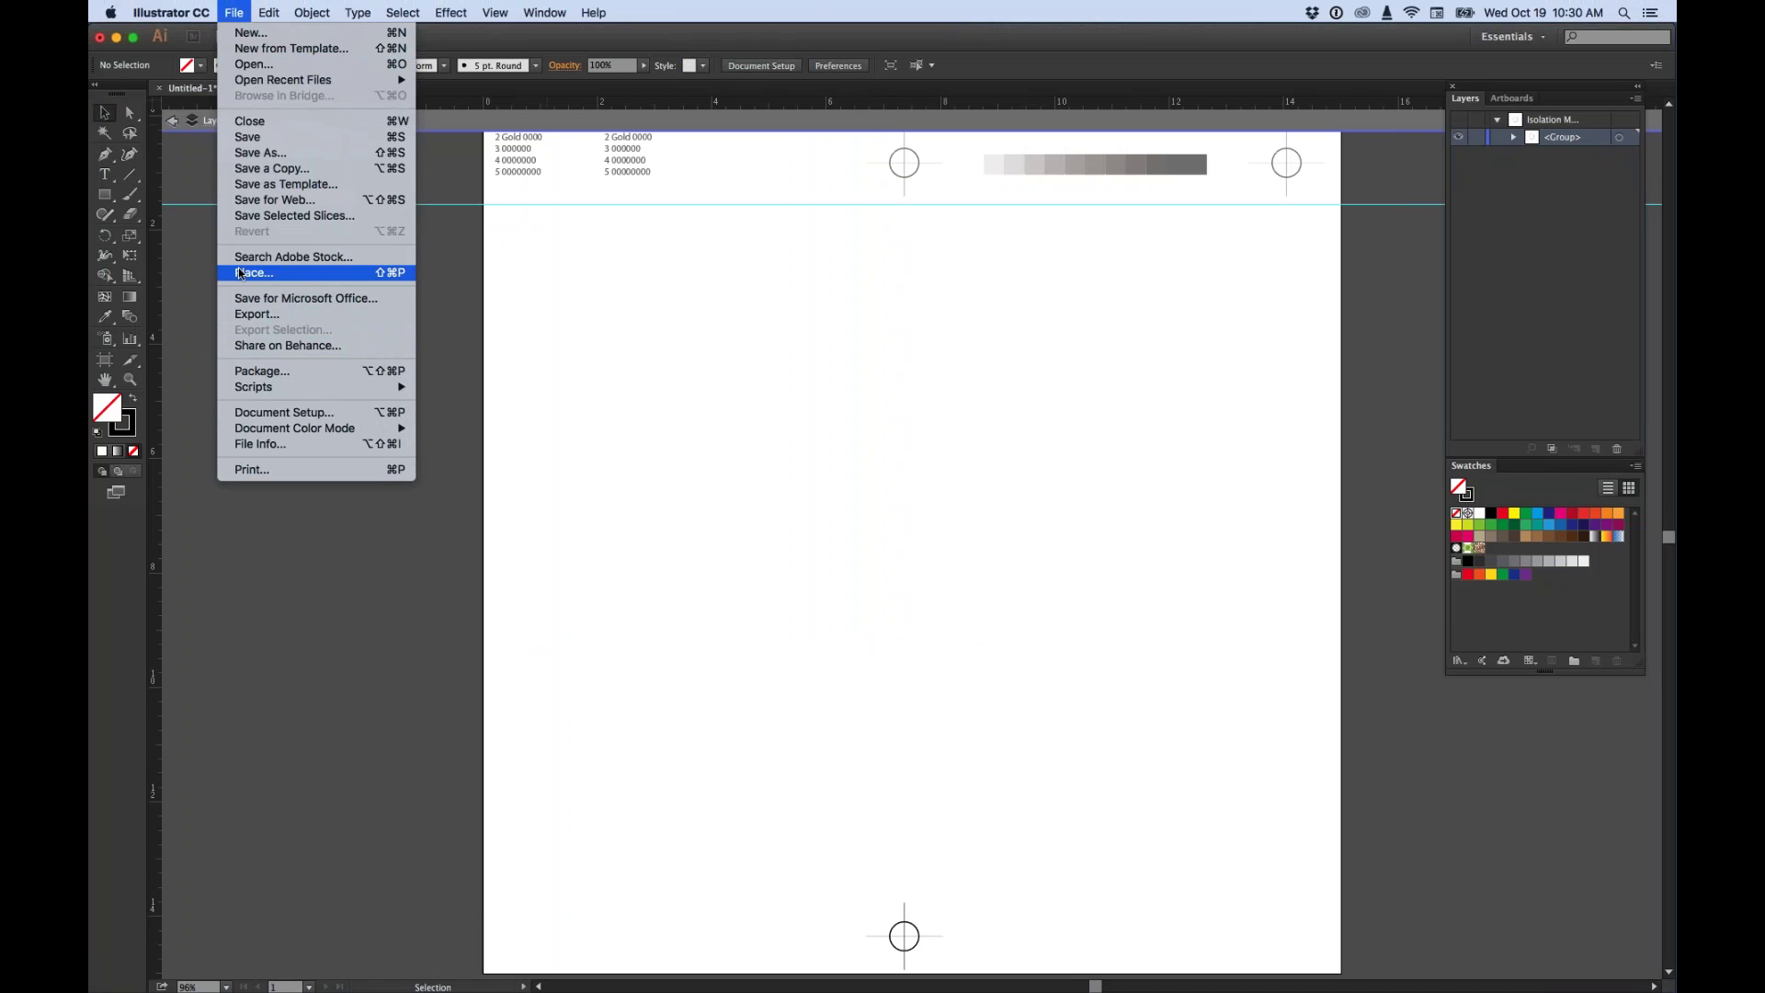
{"action": "left_click", "coordinate": [245, 273]}
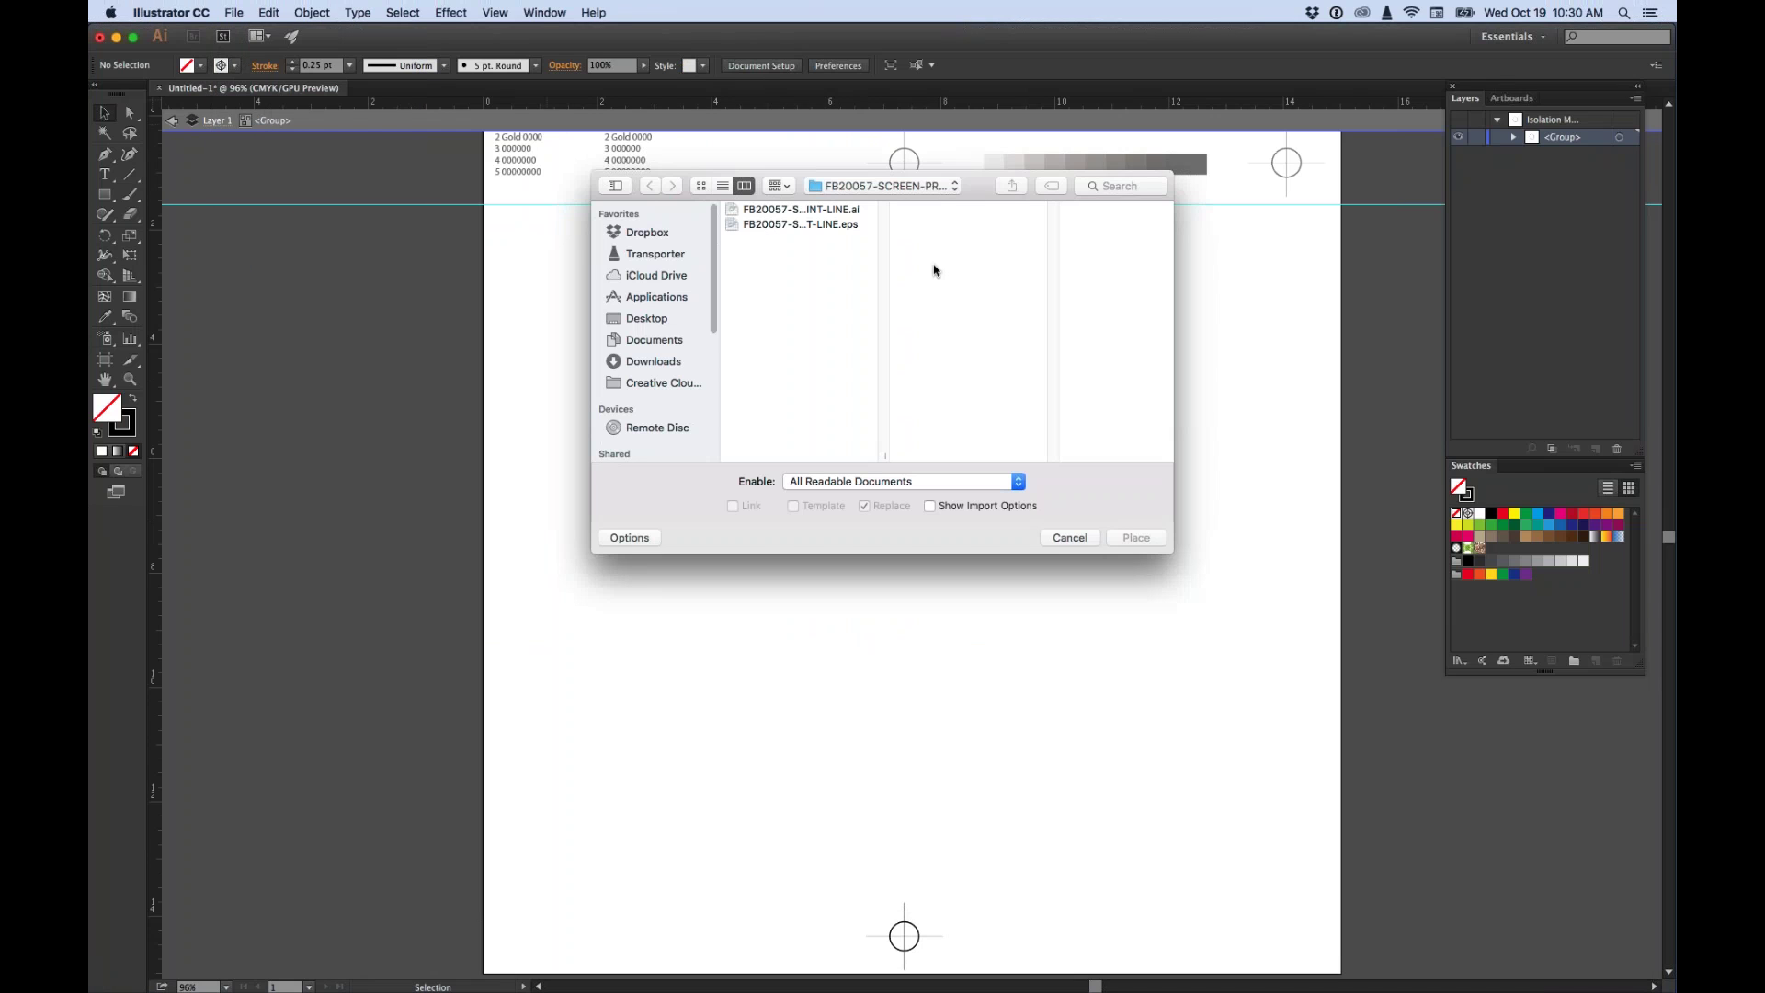
{"action": "left_click", "coordinate": [883, 186]}
{"action": "left_click", "coordinate": [892, 203]}
{"action": "left_click", "coordinate": [1058, 211]}
{"action": "left_click", "coordinate": [1048, 209]}
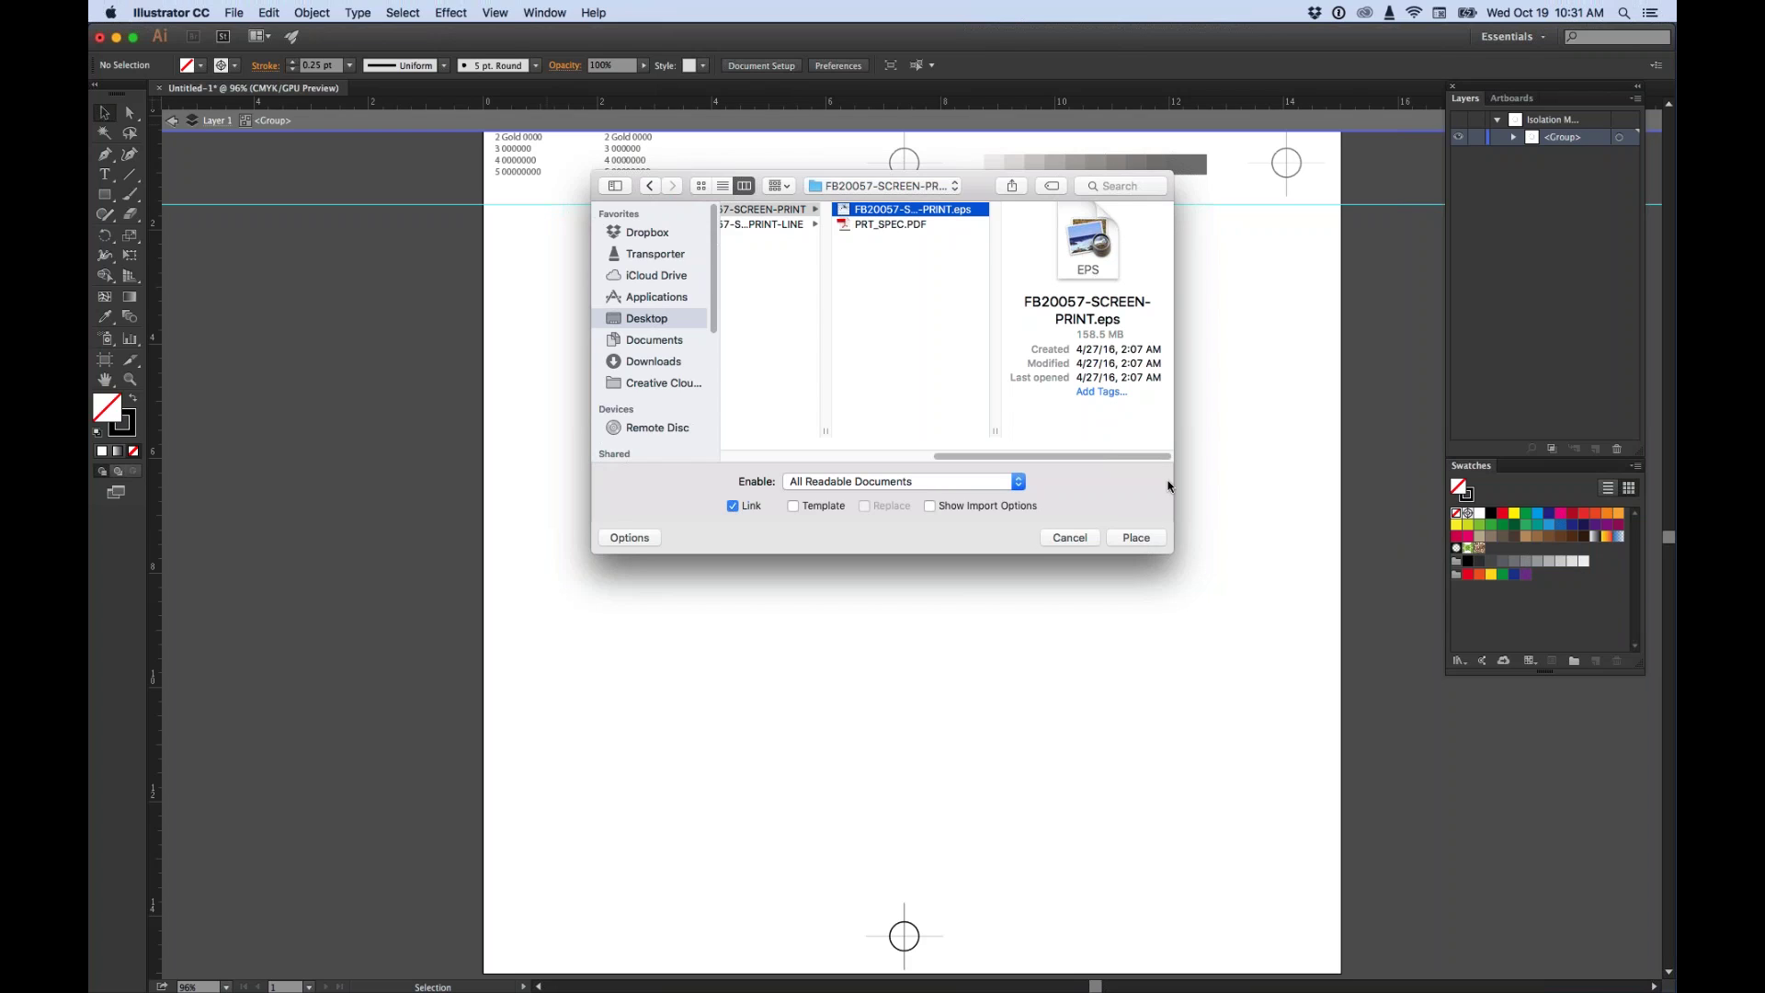
{"action": "left_click", "coordinate": [1134, 537]}
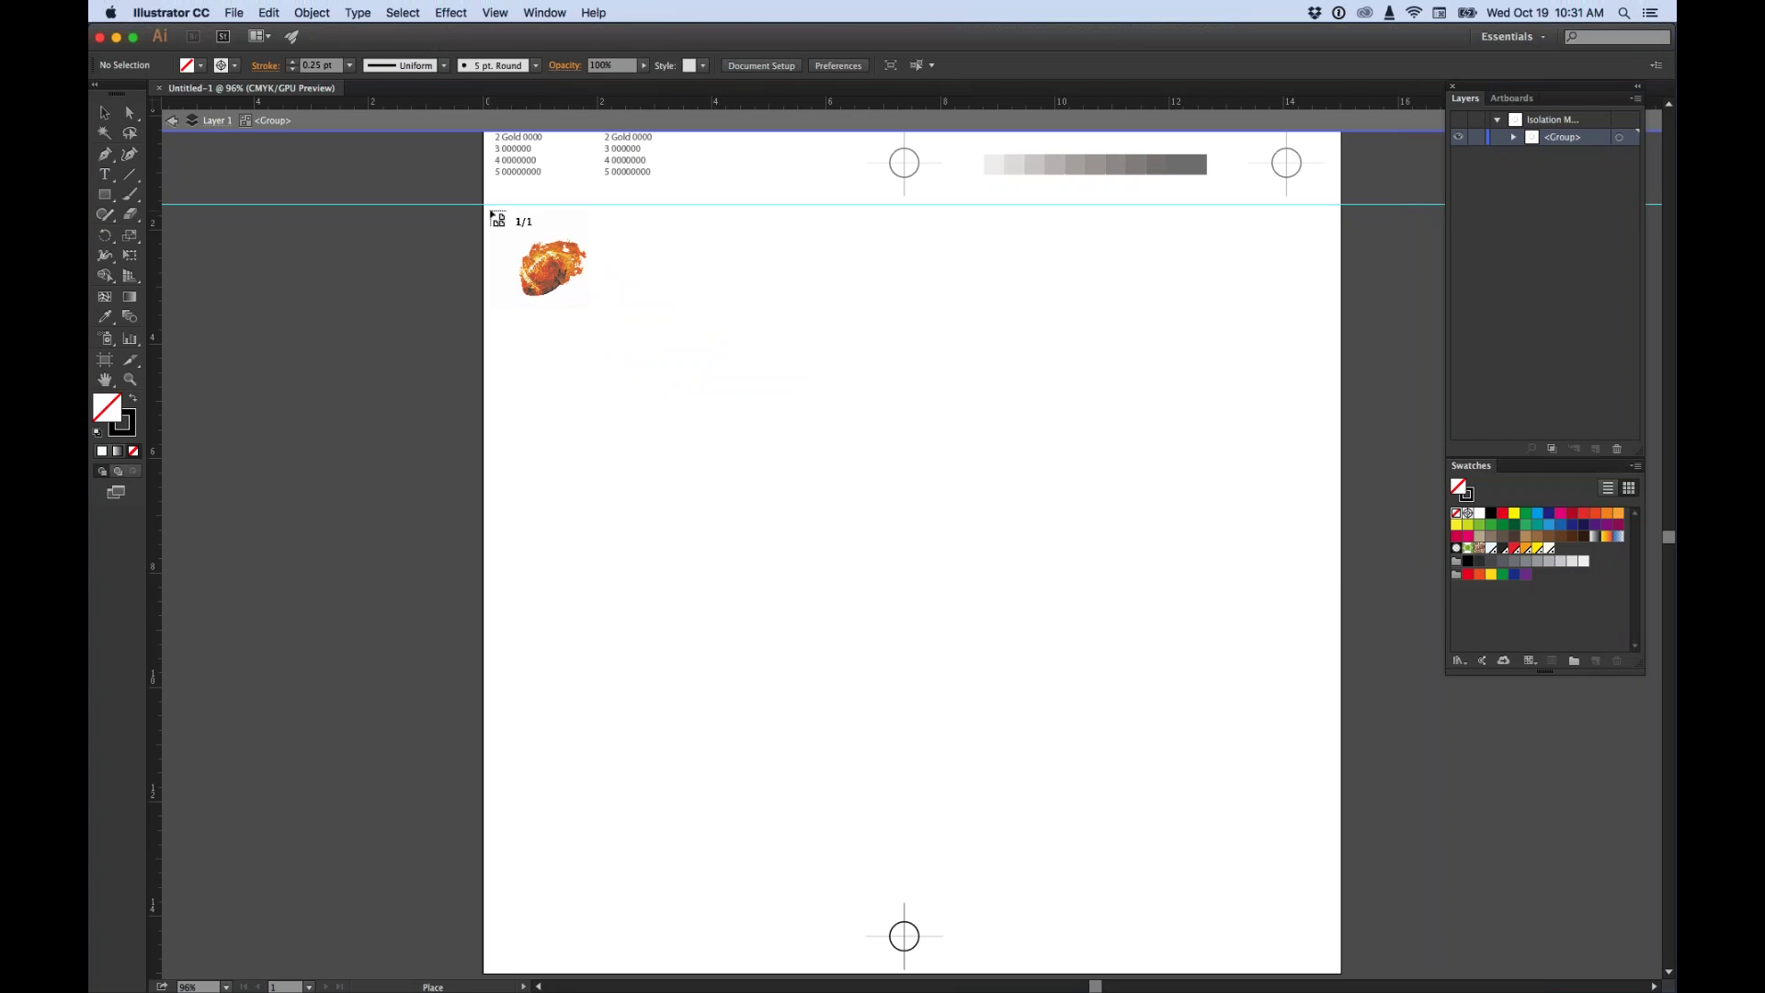
Place the football art at full size, align its top edge with the horizontal guide and its sides with the artboard, and deselect it.
{"action": "left_click", "coordinate": [490, 212]}
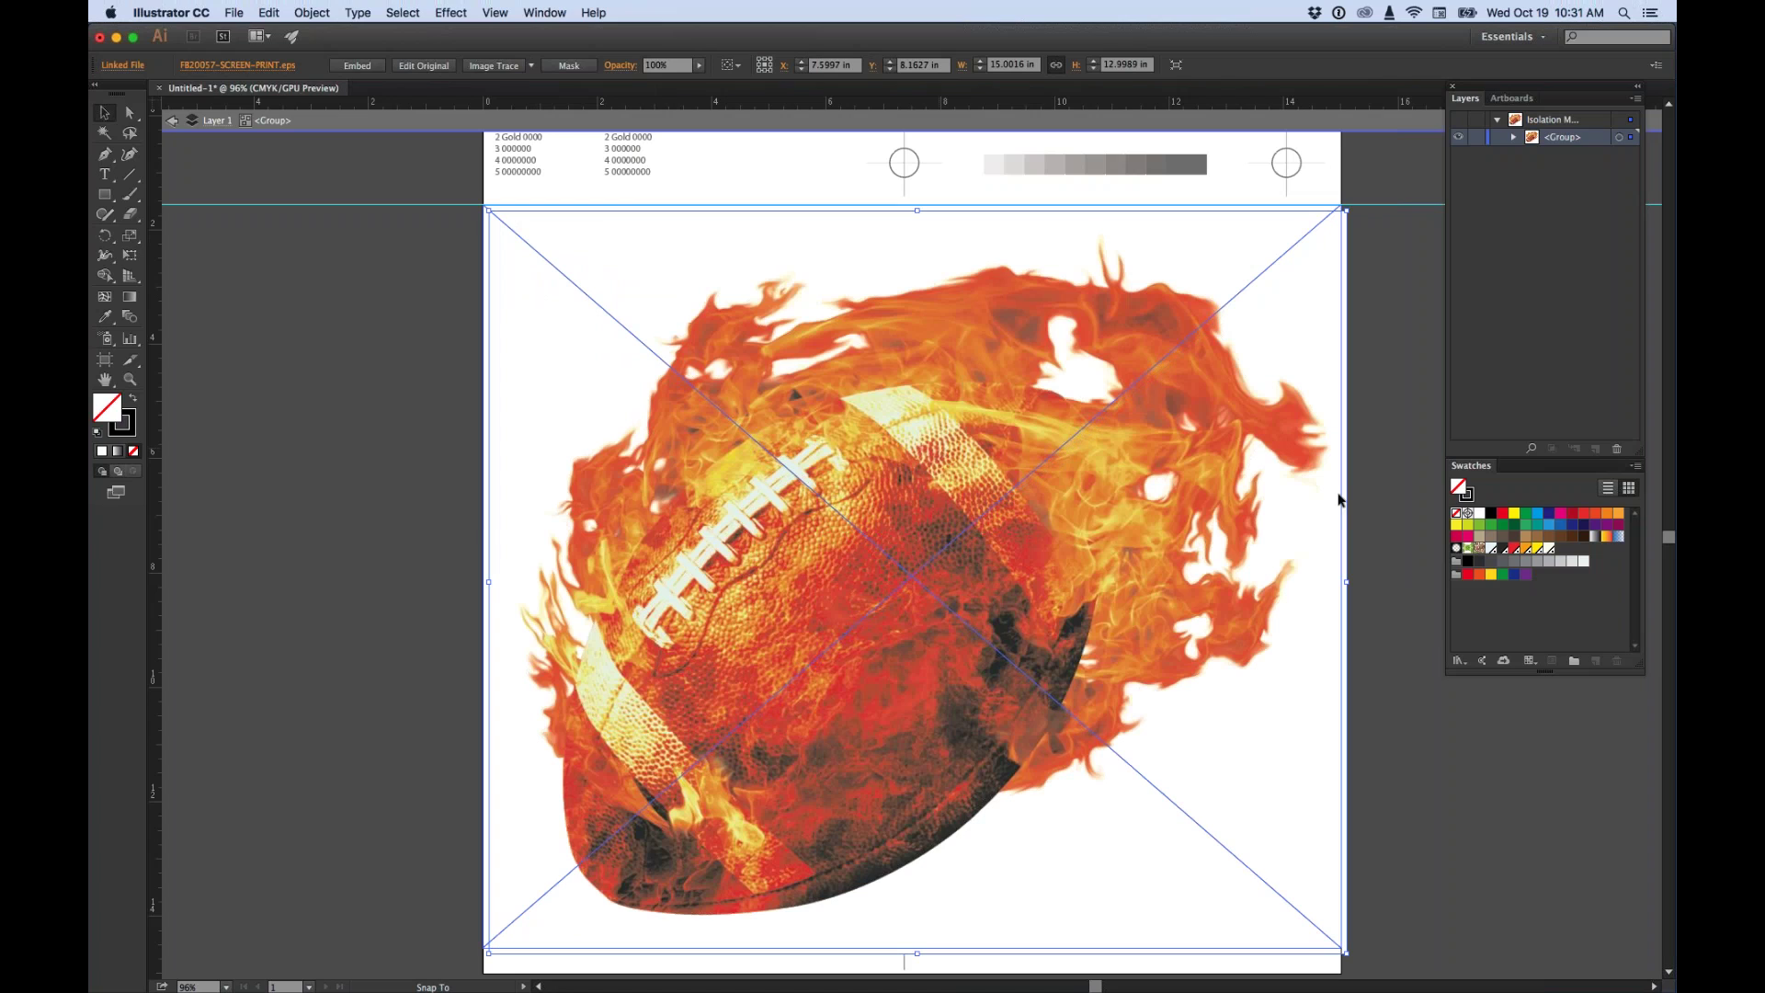
{"action": "left_click_drag", "start_coordinate": [1340, 499], "coordinate": [1335, 494]}
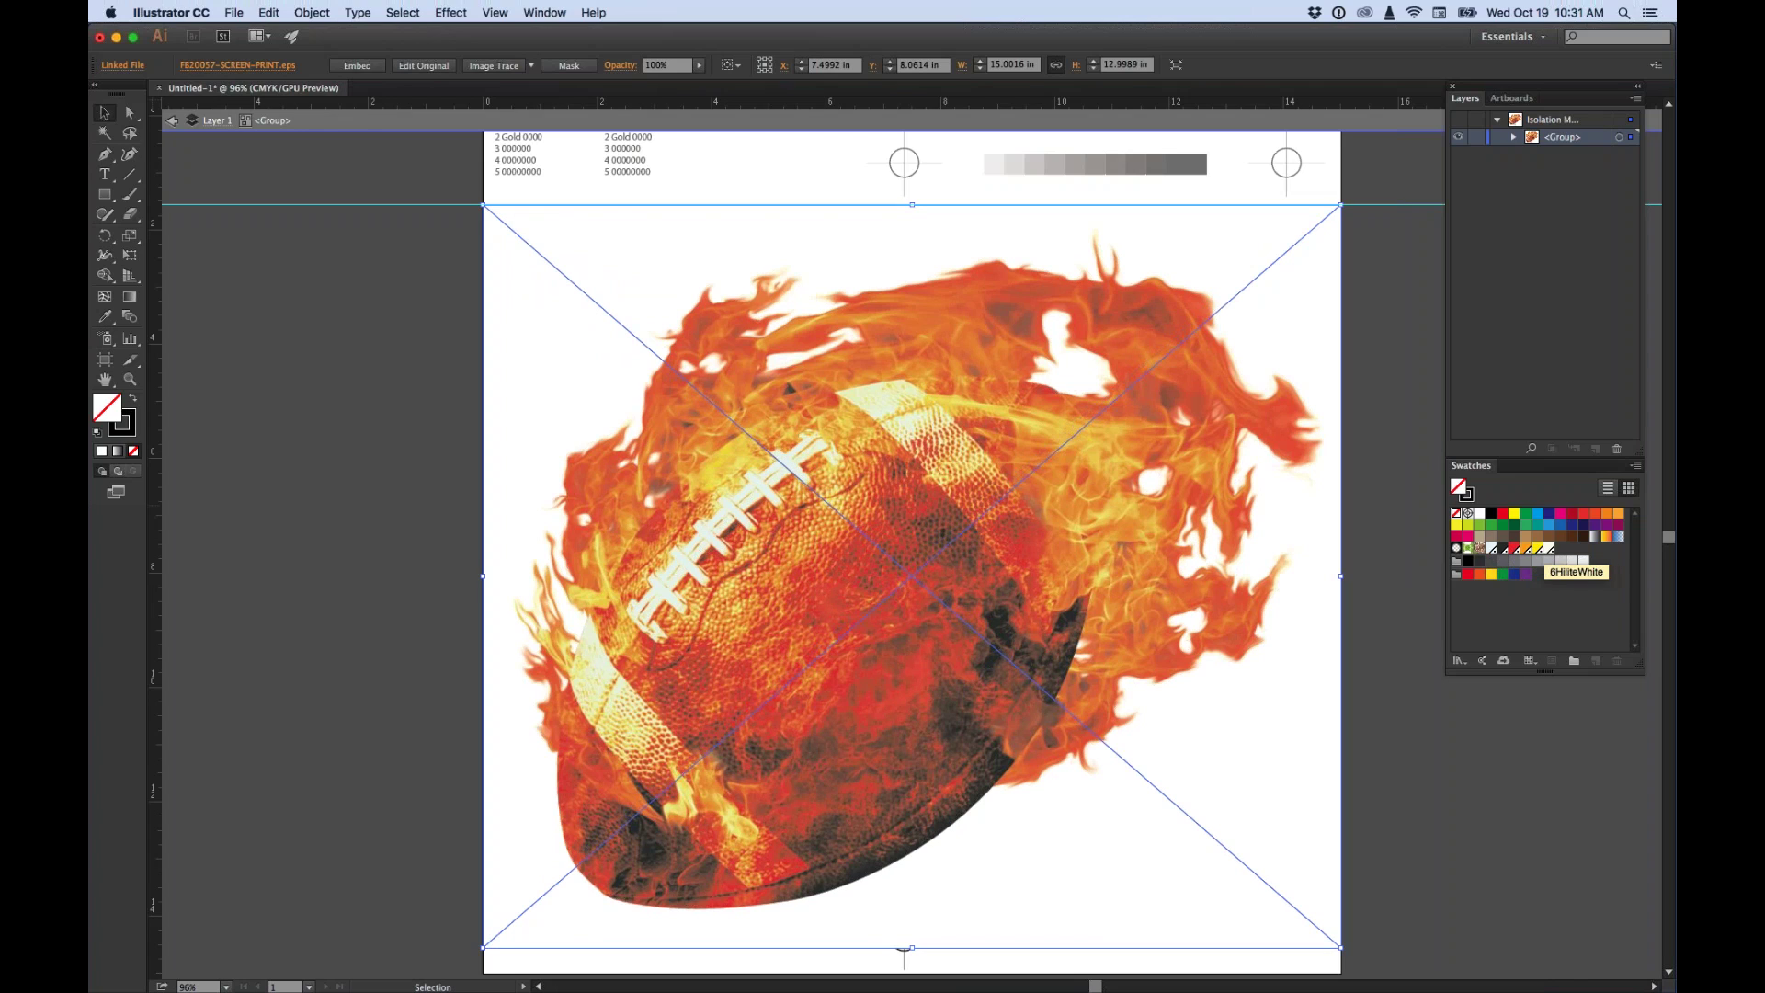
{"action": "left_click", "coordinate": [401, 295]}
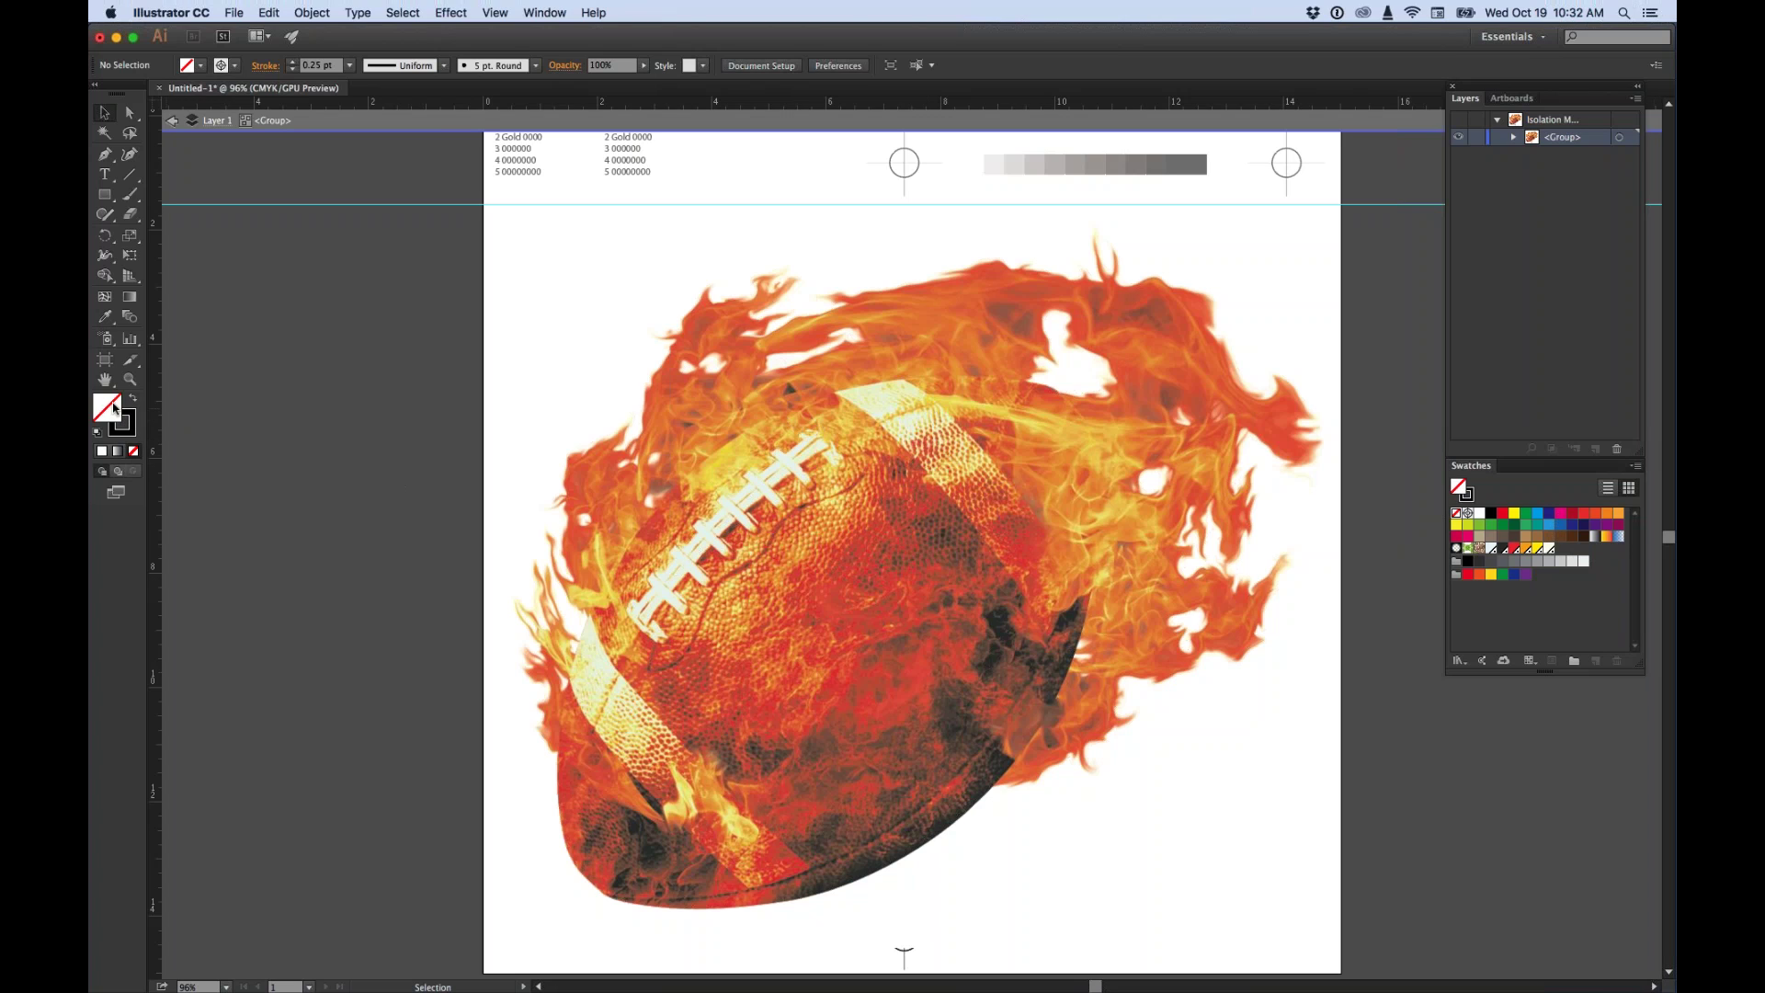
Set the fill to blue 0574E2 and add that color to the document's swatches.
{"action": "double_click", "coordinate": [107, 407]}
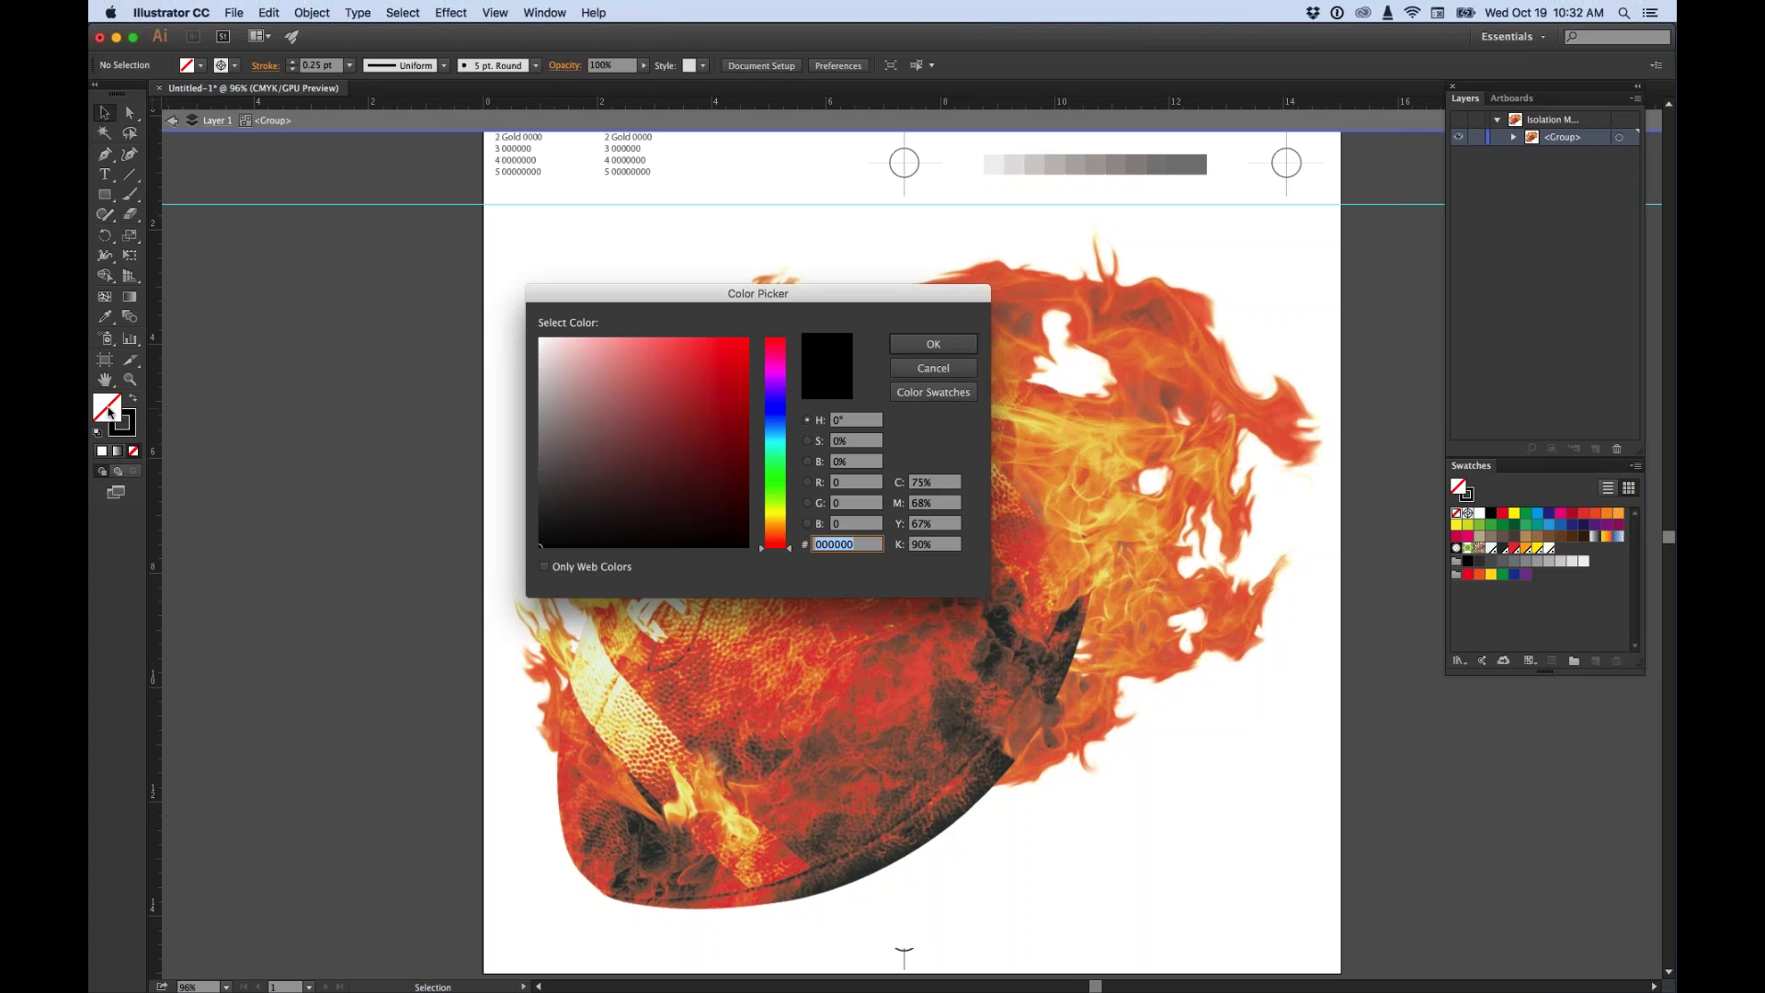
{"action": "left_click", "coordinate": [776, 425]}
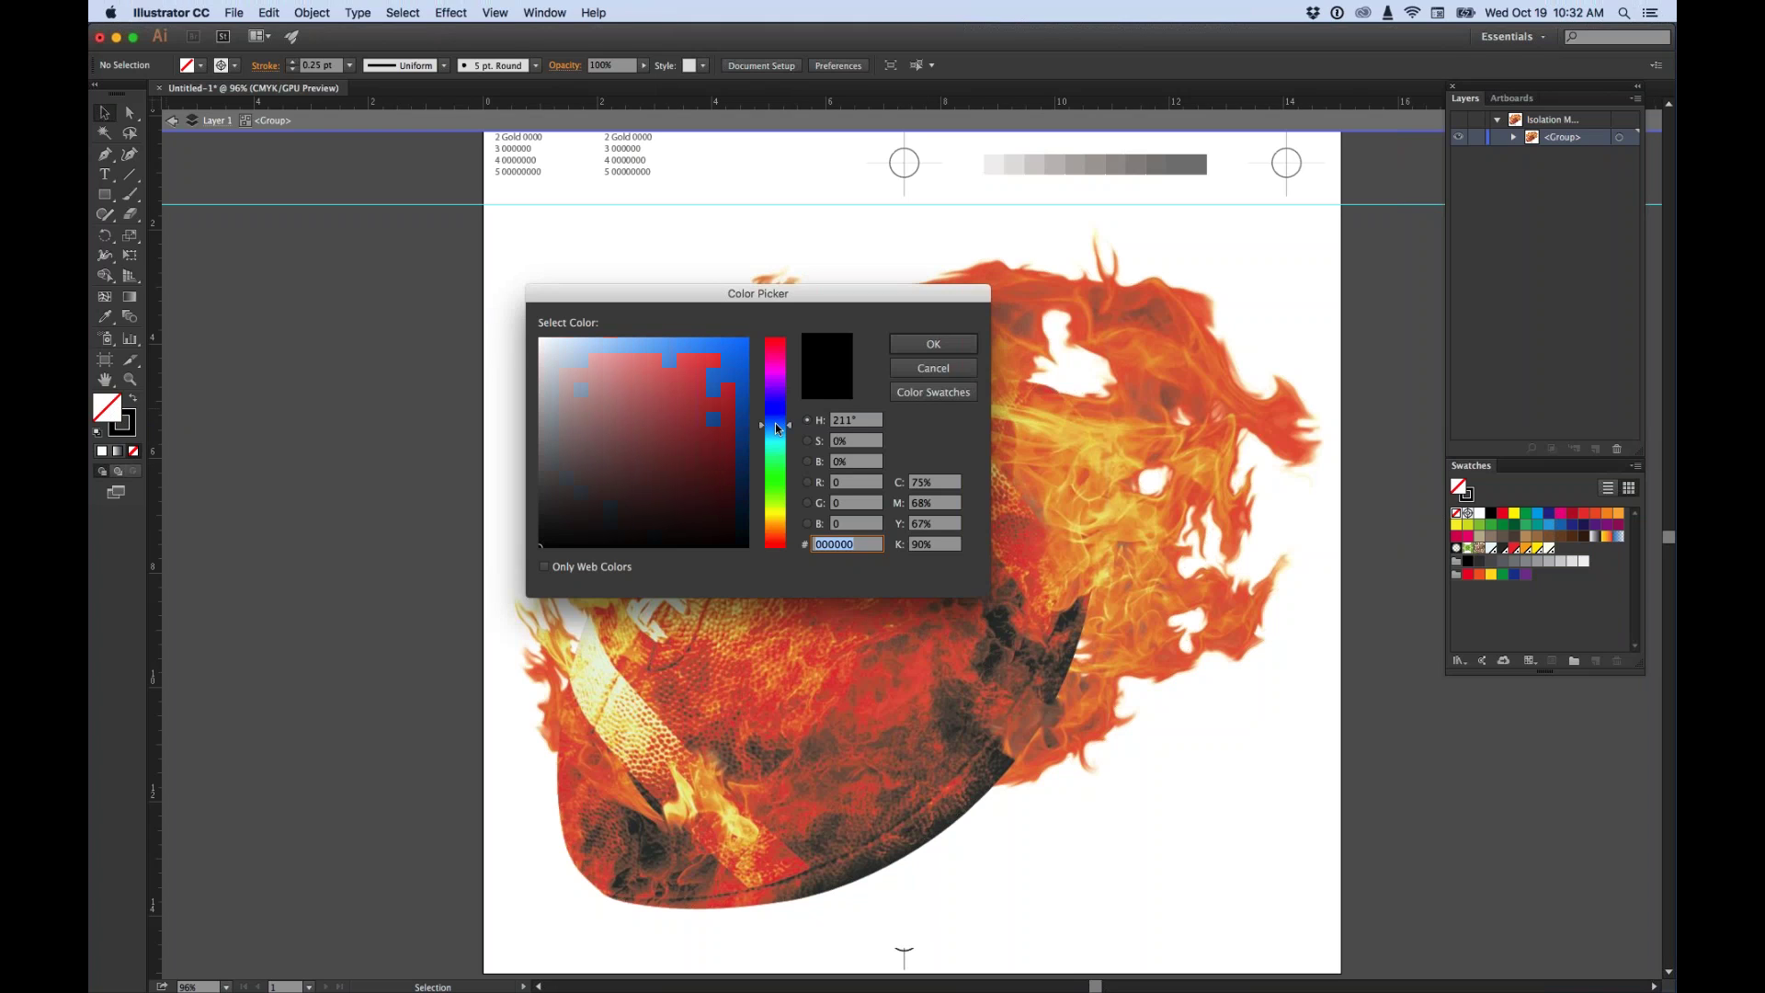
{"action": "left_click", "coordinate": [745, 361]}
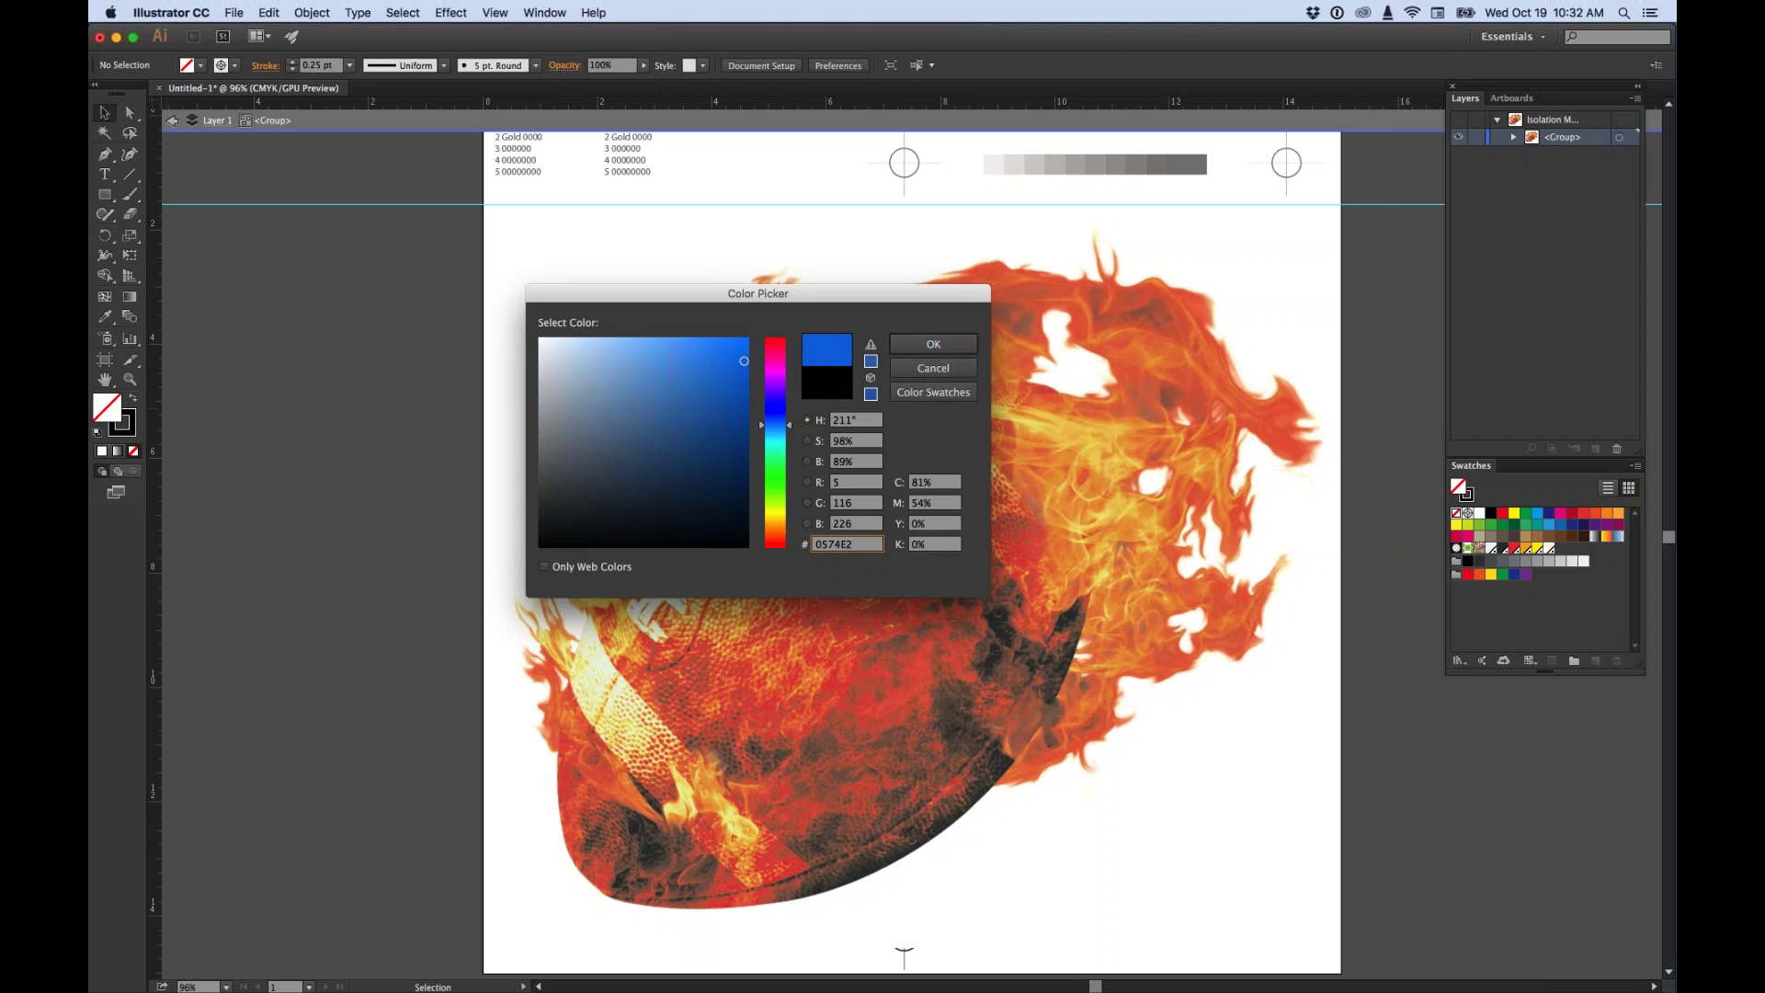
{"action": "left_click", "coordinate": [931, 347]}
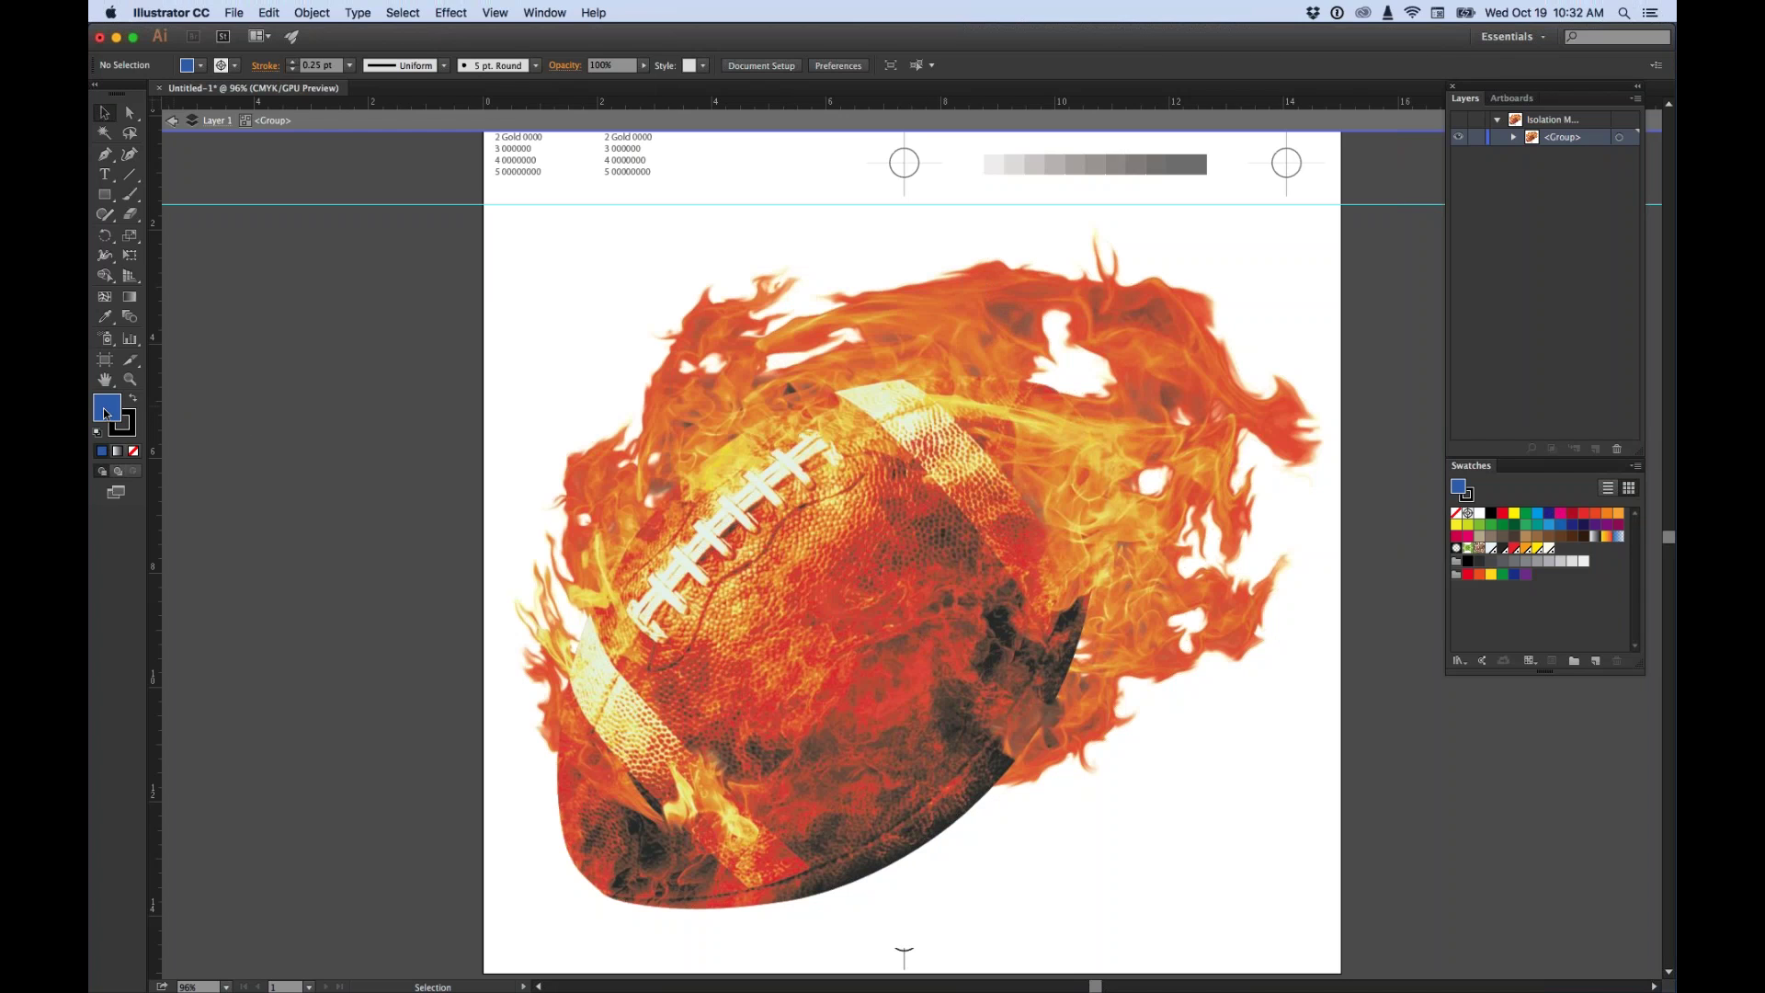
{"action": "left_click_drag", "start_coordinate": [1355, 619], "coordinate": [1482, 632]}
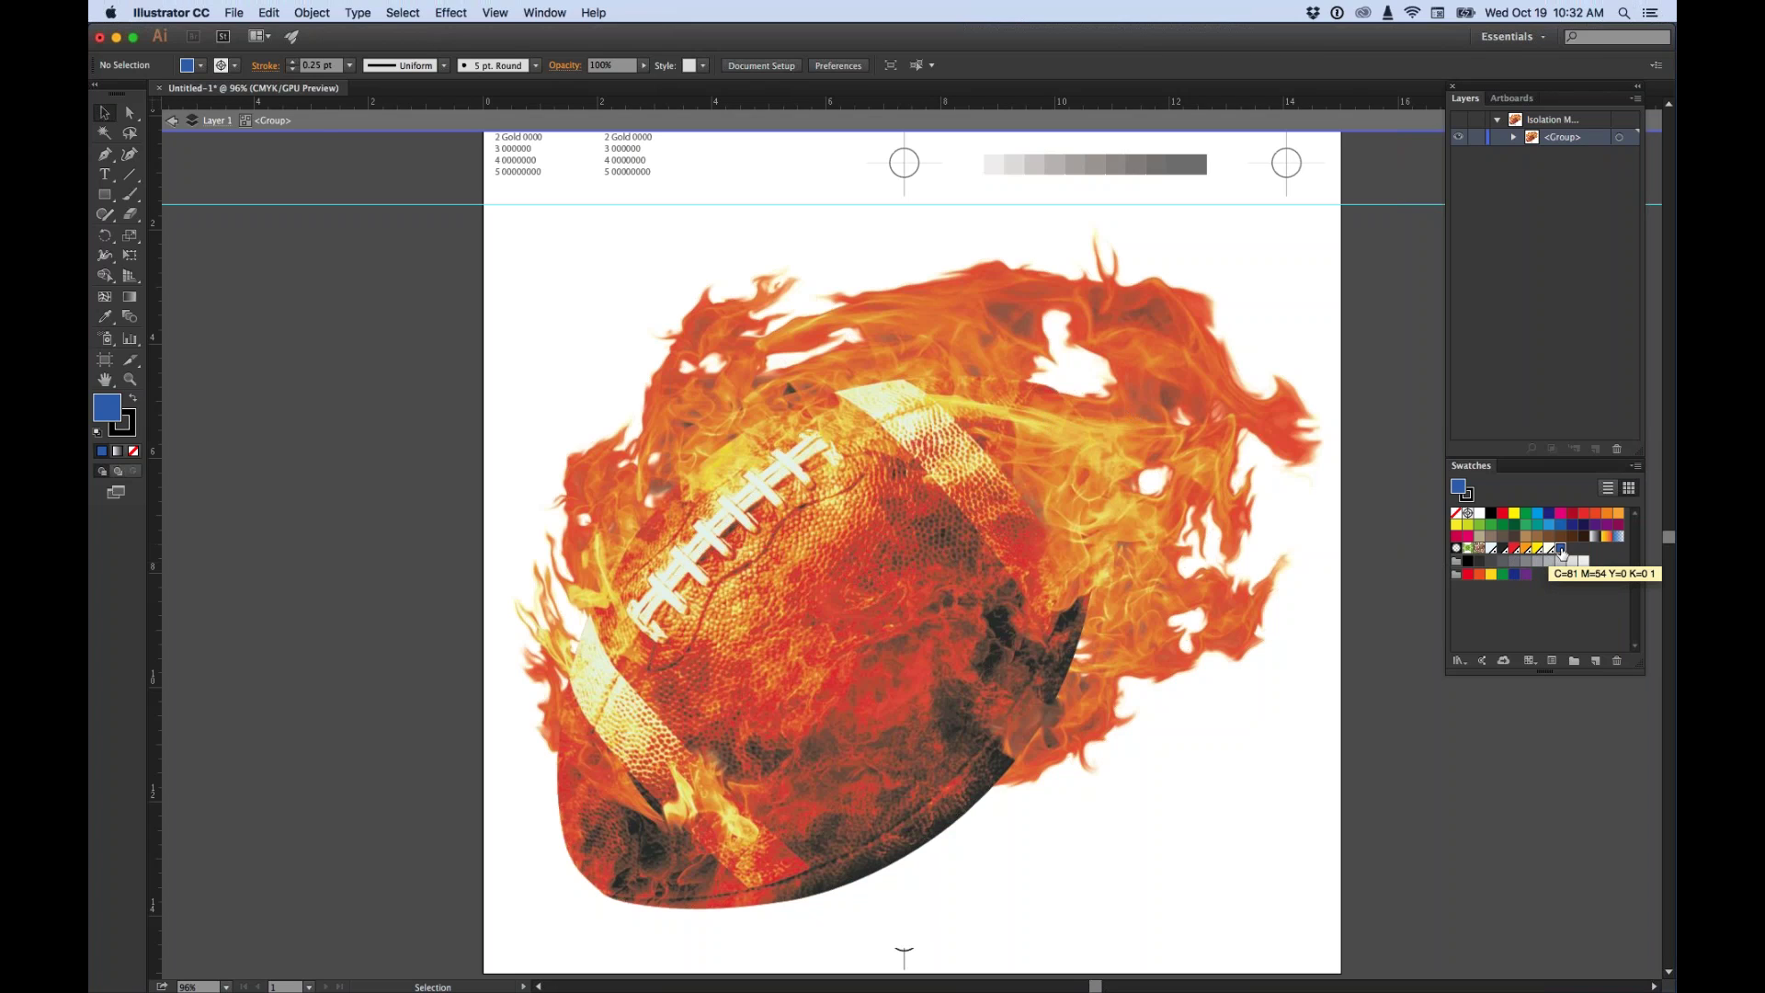
Rename the new blue swatch to Blue and change its color type to Spot Color.
{"action": "double_click", "coordinate": [1562, 550]}
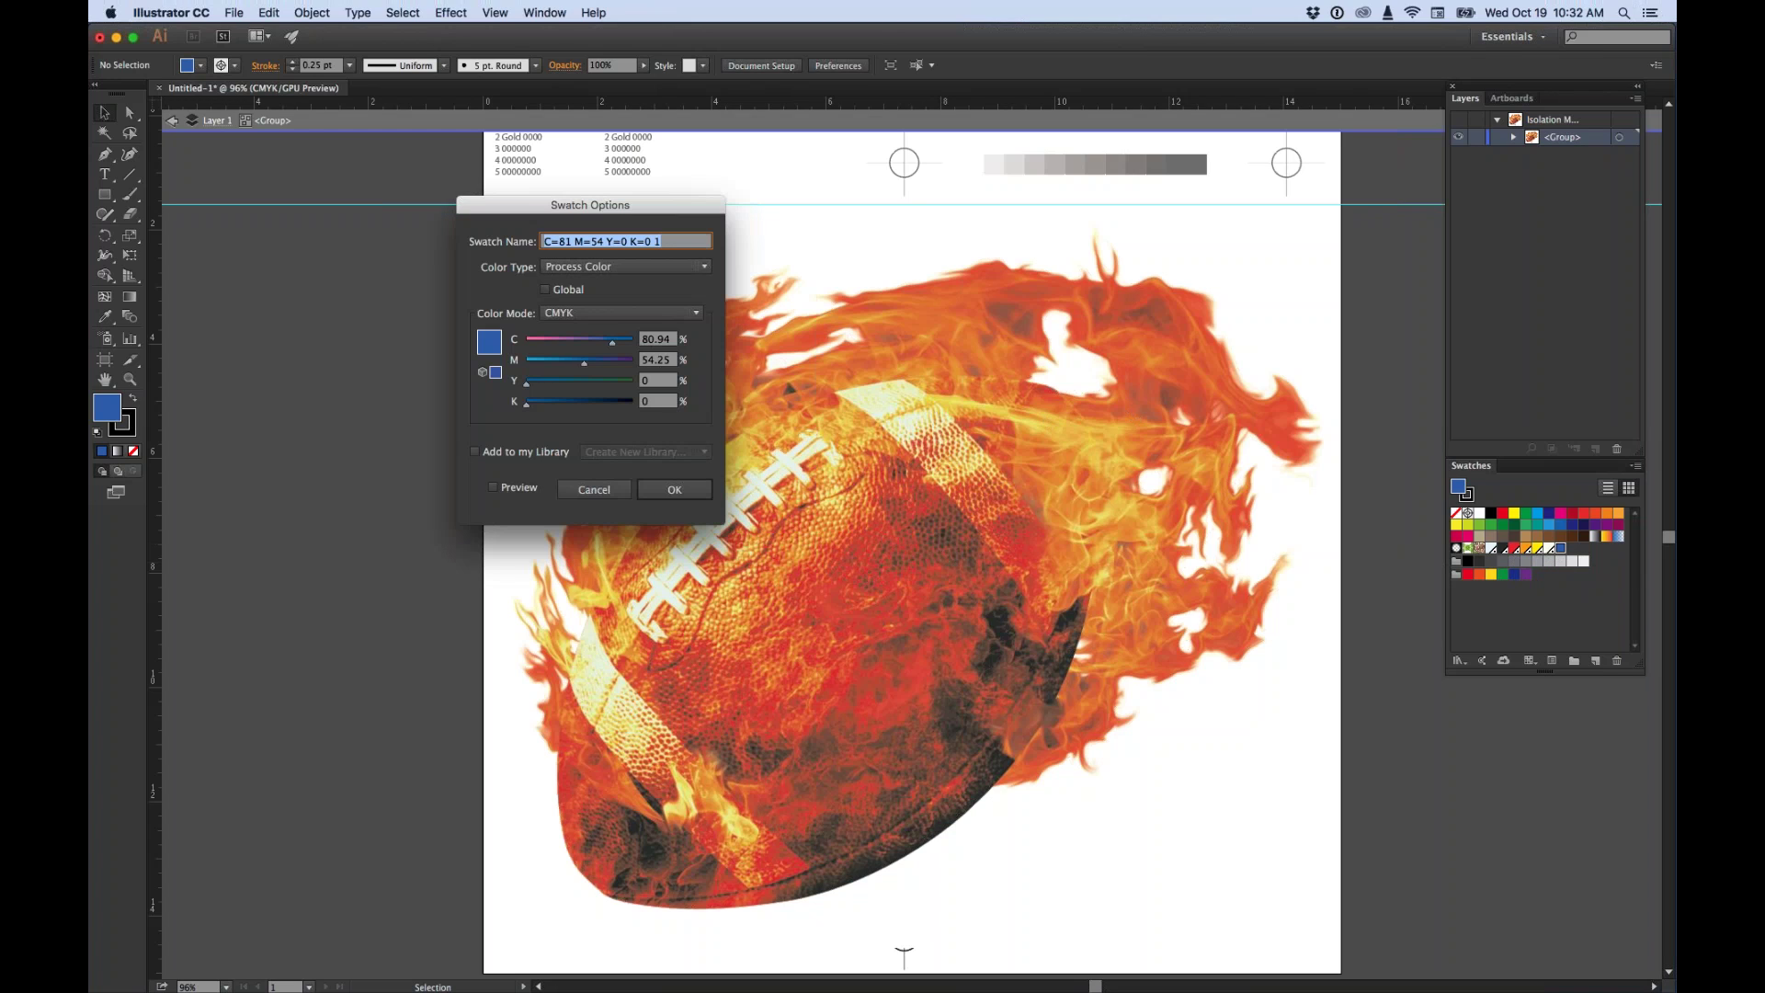
{"action": "type", "text": "Blue"}
{"action": "left_click", "coordinate": [703, 267]}
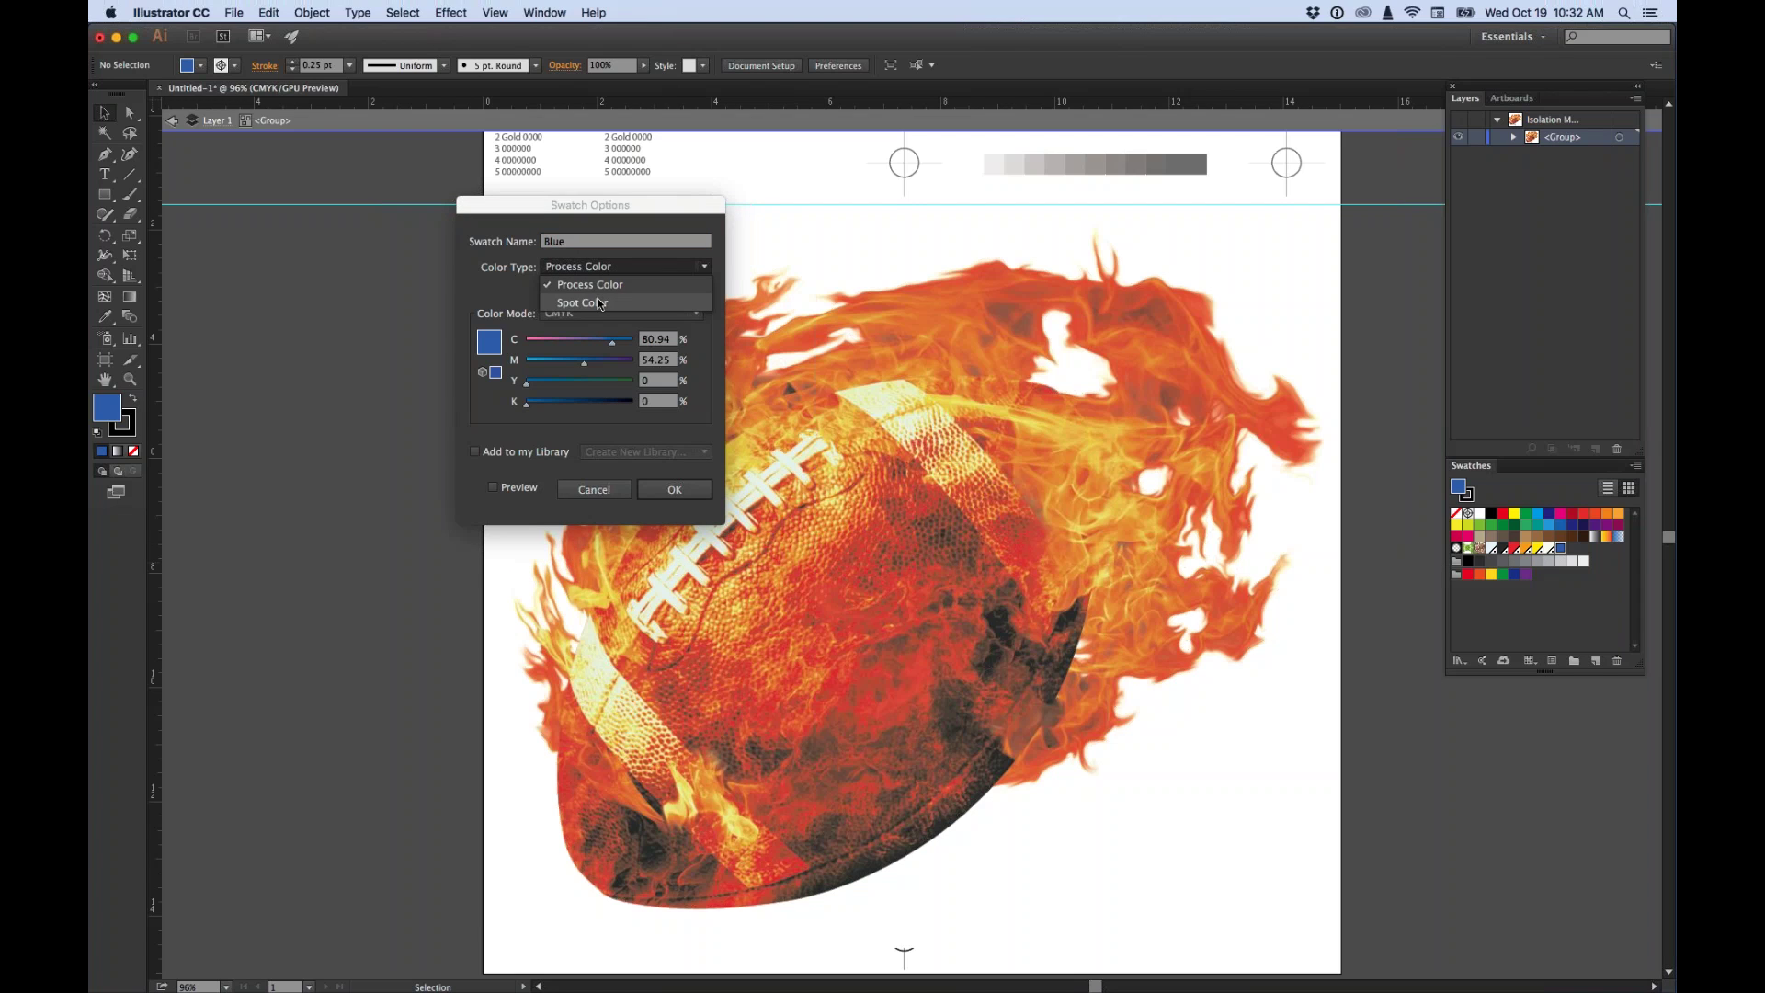
{"action": "left_click", "coordinate": [600, 303]}
{"action": "left_click", "coordinate": [674, 489]}
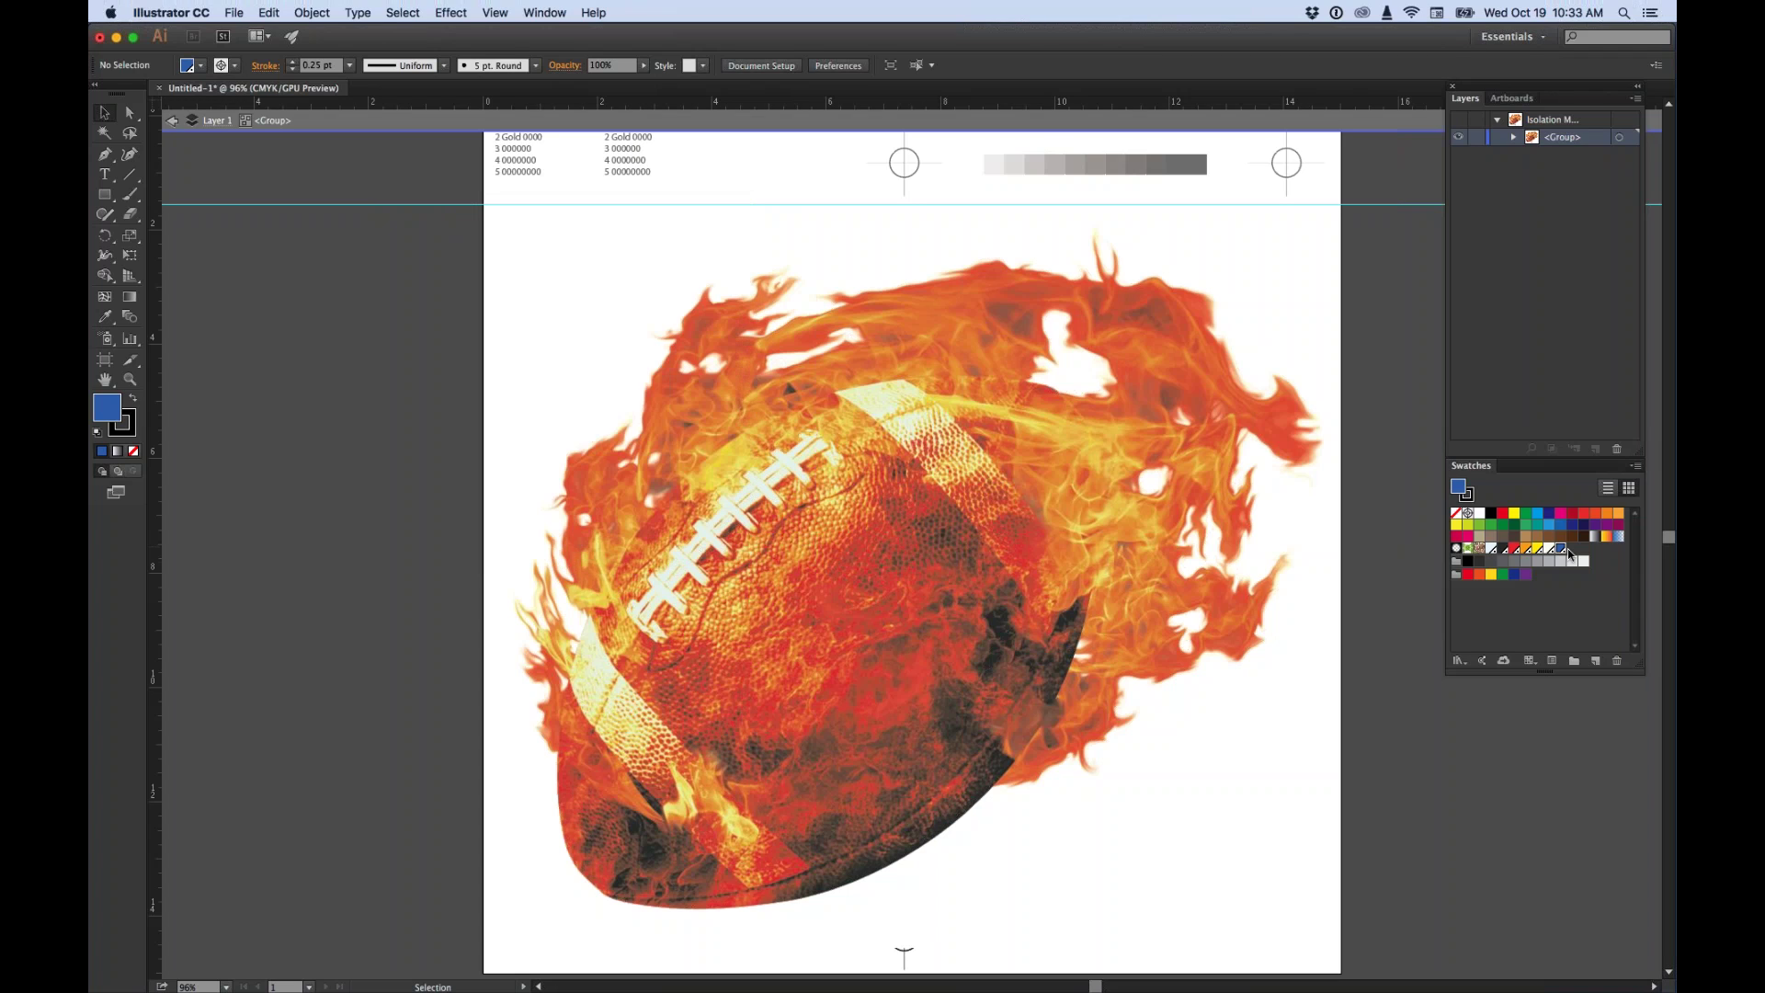
{"action": "left_click", "coordinate": [1554, 598]}
Scale the placed football art to about 8.37 by 7.26 in and move it up against the horizontal guide, centered across the artboard.
{"action": "left_click", "coordinate": [1023, 586]}
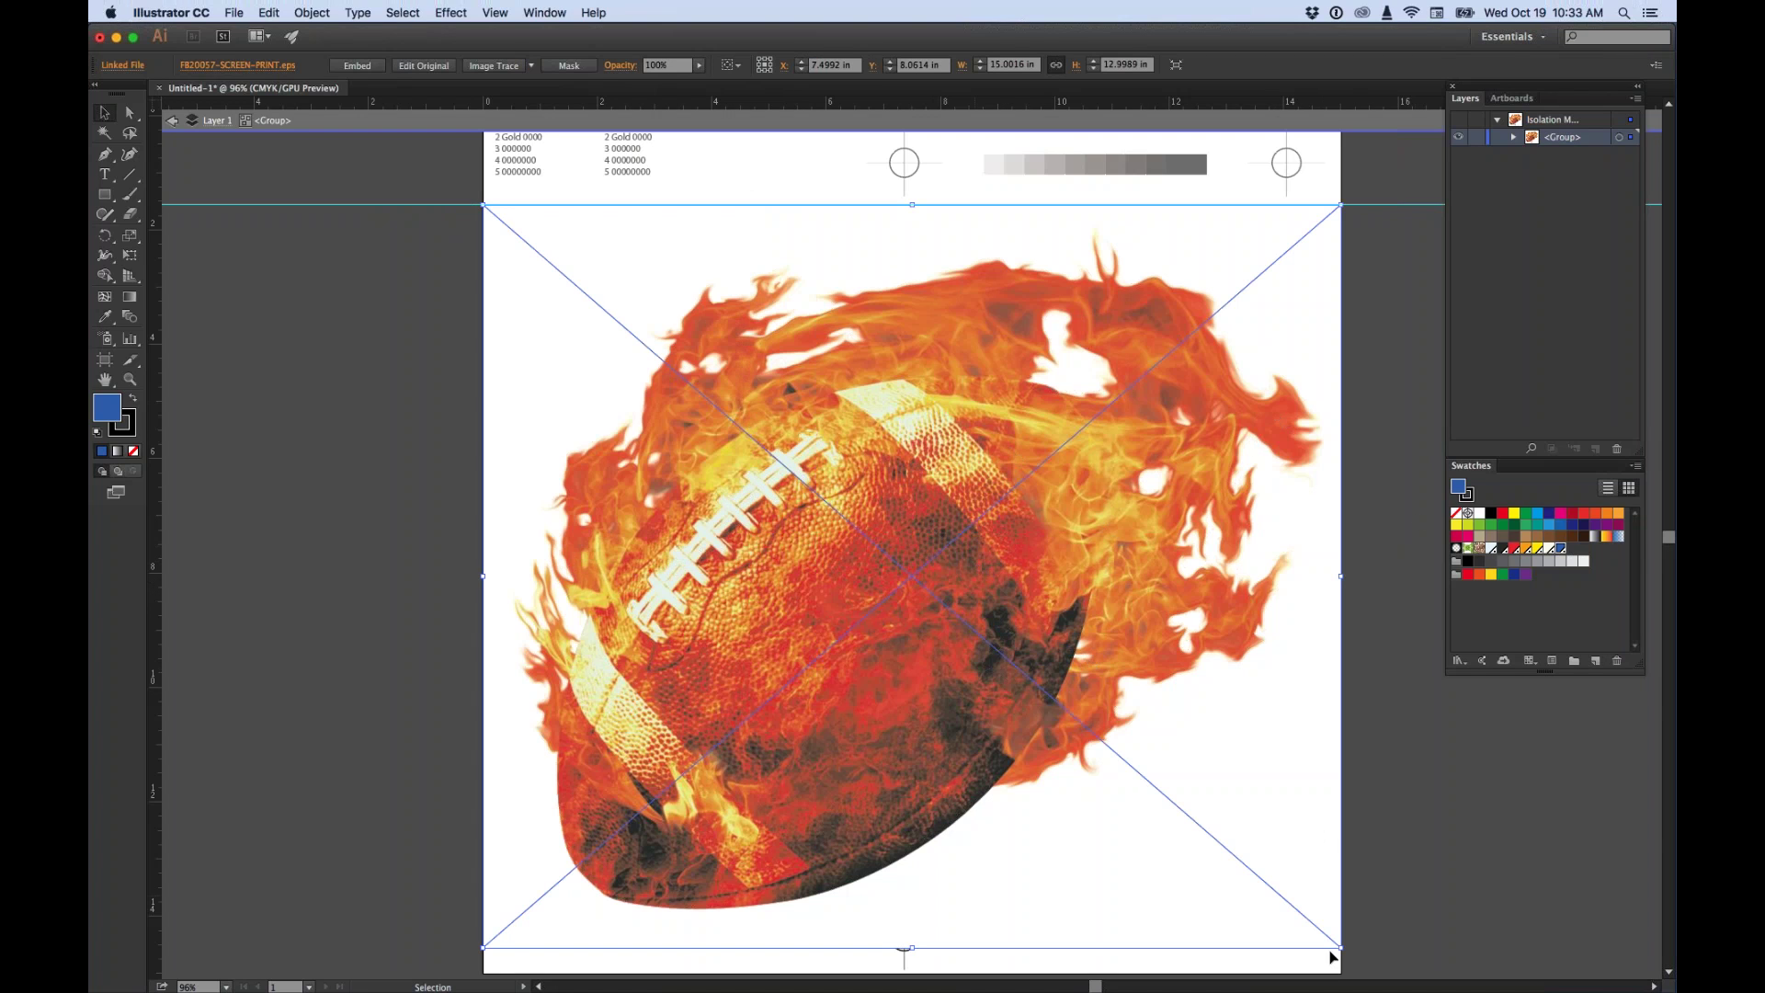
{"action": "left_click_drag", "start_coordinate": [1342, 948], "coordinate": [1193, 787]}
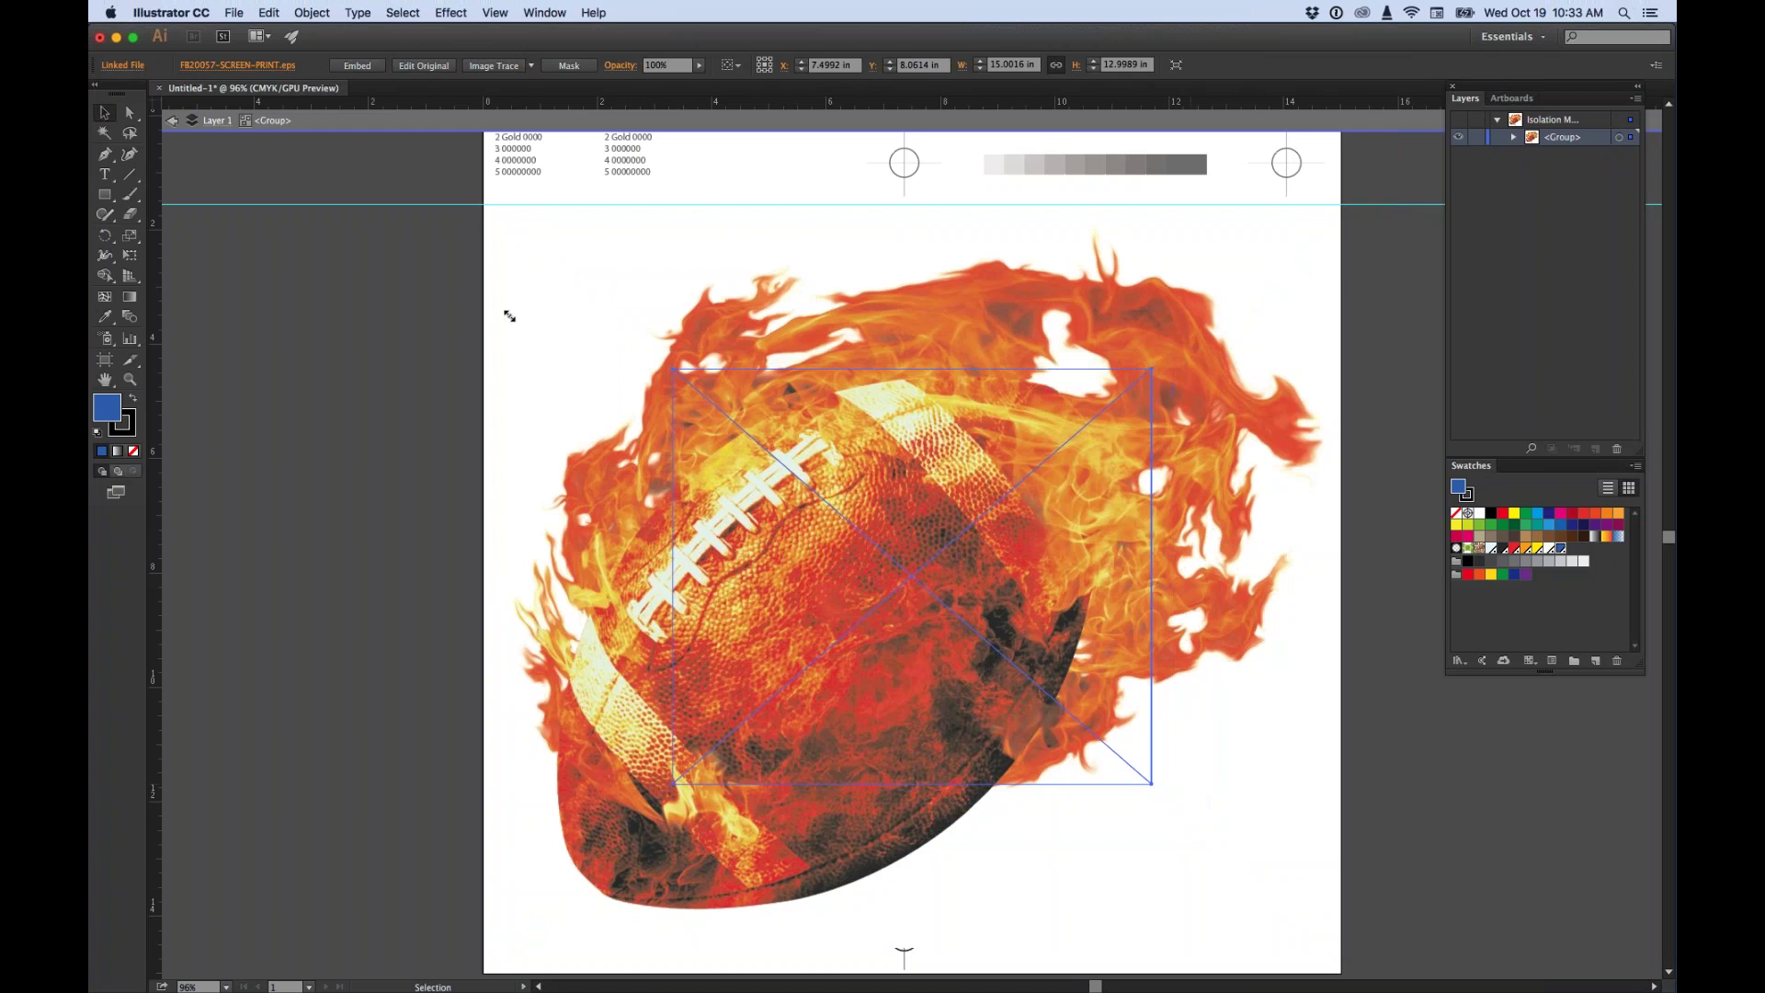
{"action": "left_click_drag", "start_coordinate": [913, 607], "coordinate": [614, 197]}
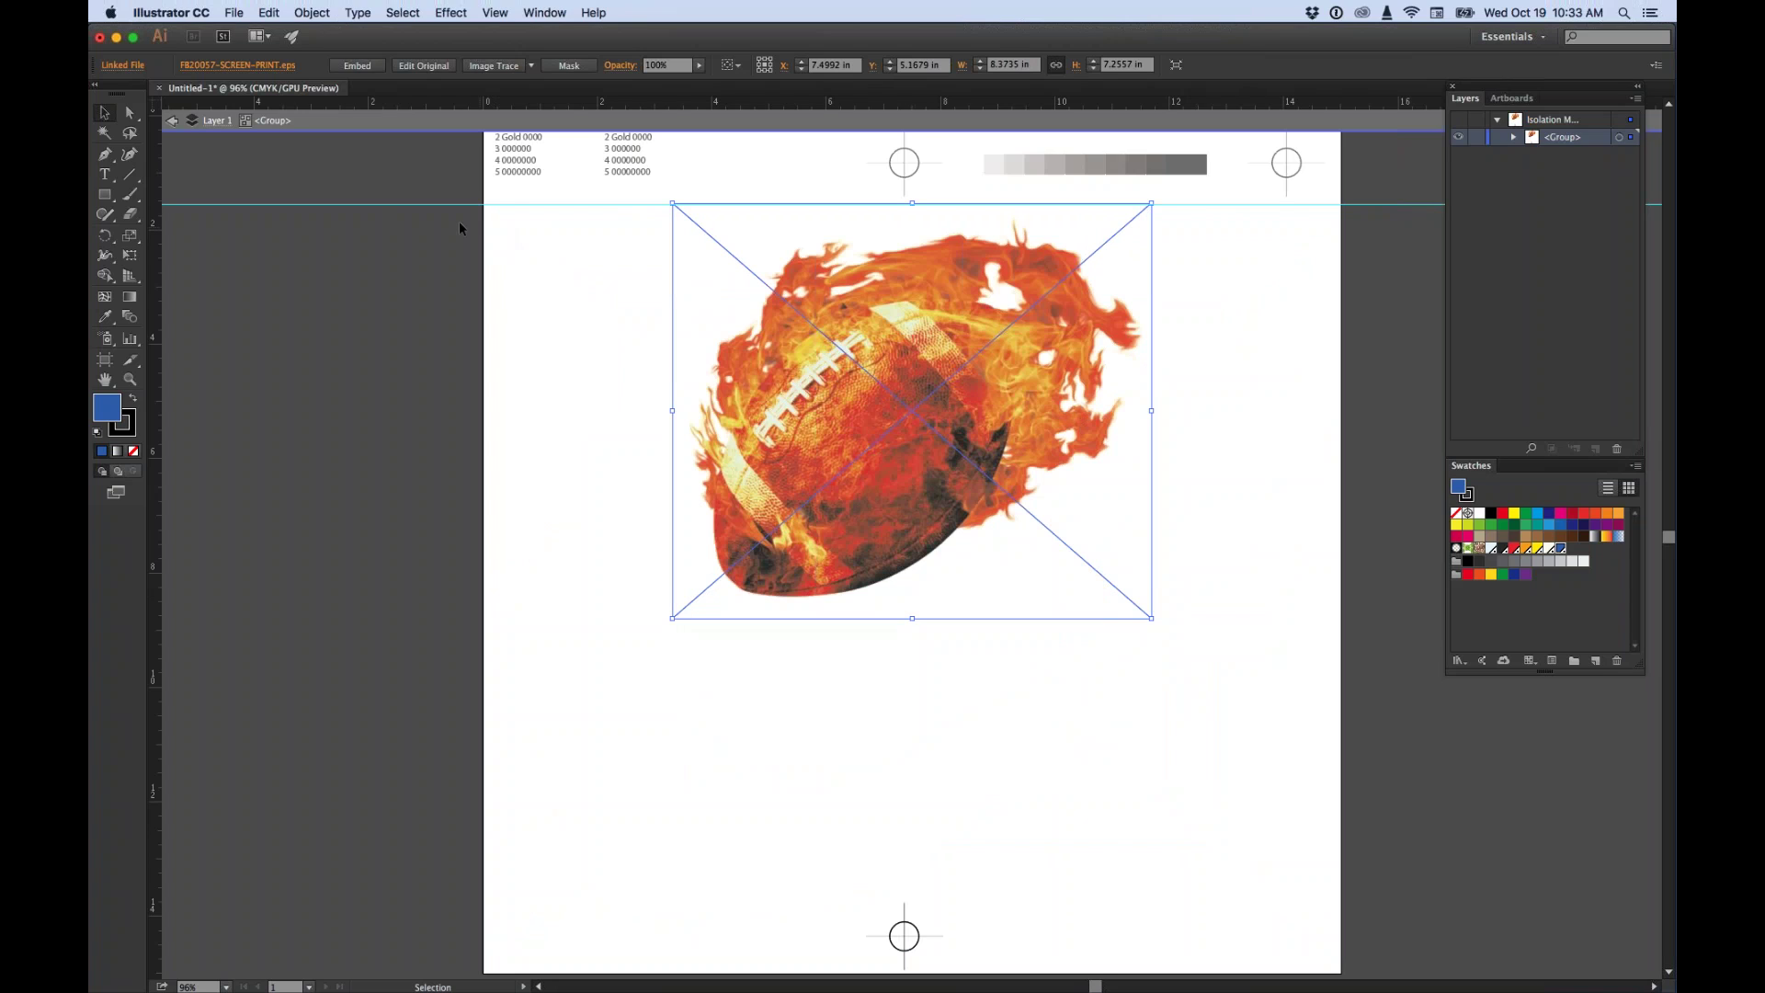
Move the football image lower on the artboard and return it to just below the horizontal guide.
{"action": "left_click", "coordinate": [600, 270]}
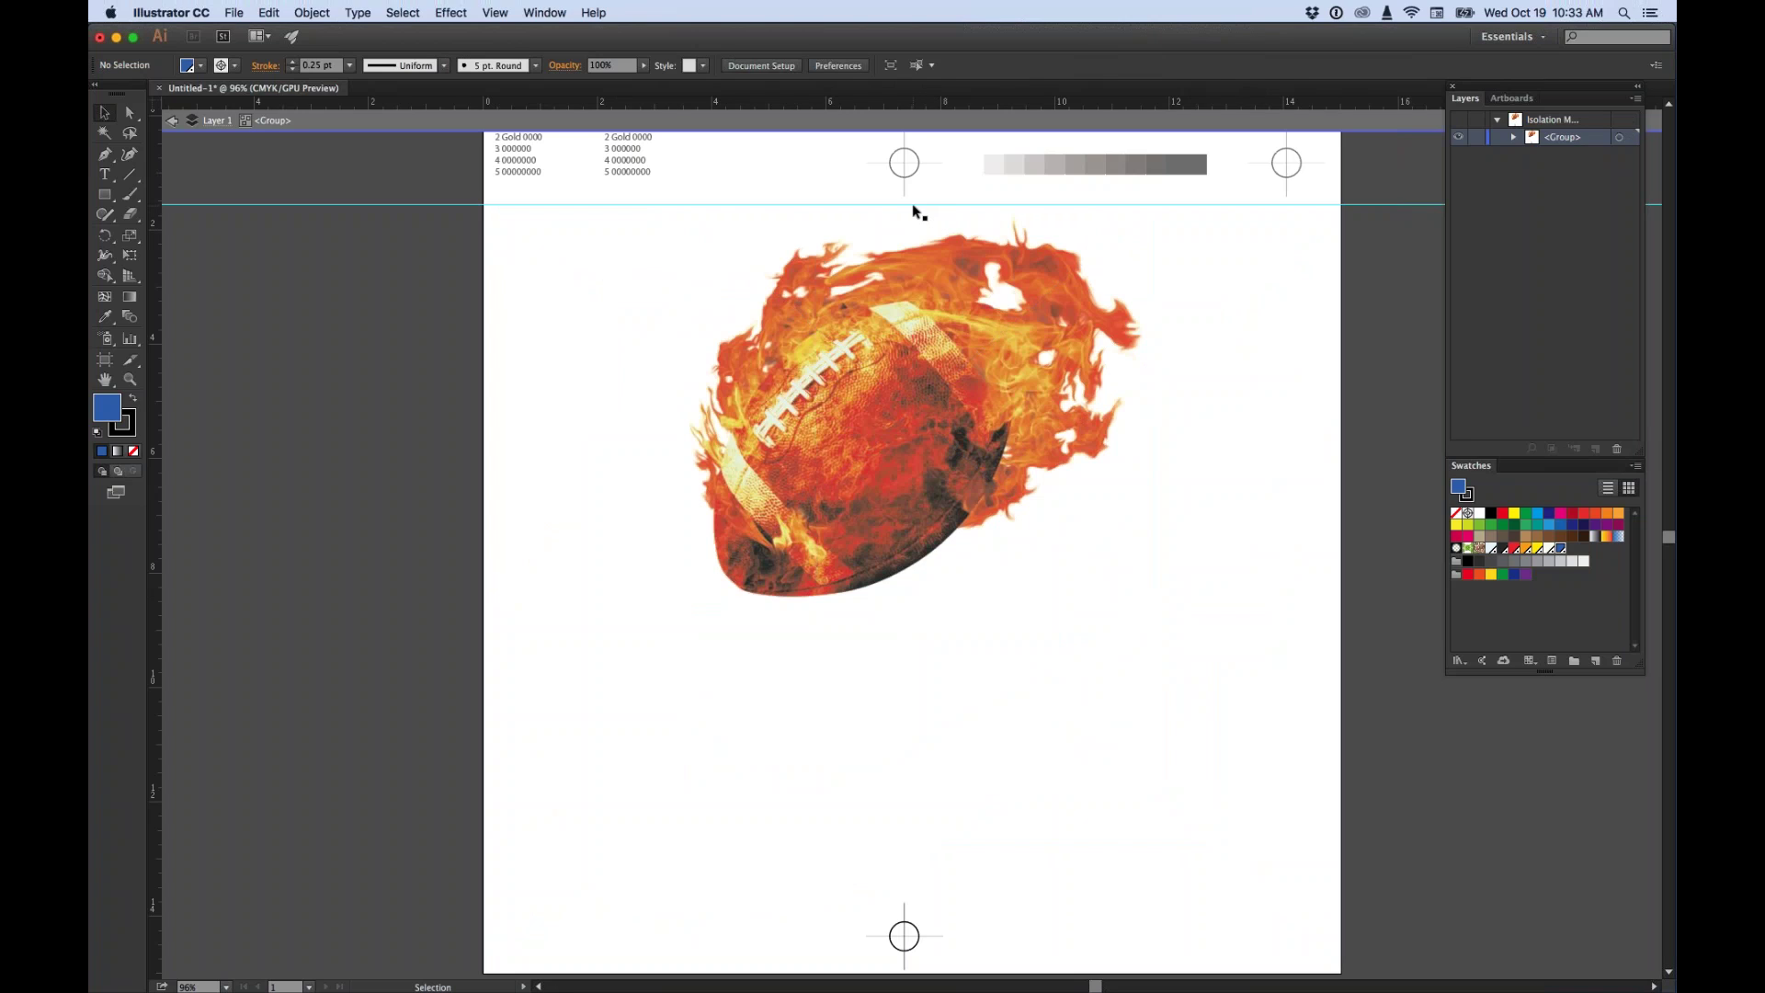
{"action": "left_click_drag", "start_coordinate": [847, 217], "coordinate": [842, 285]}
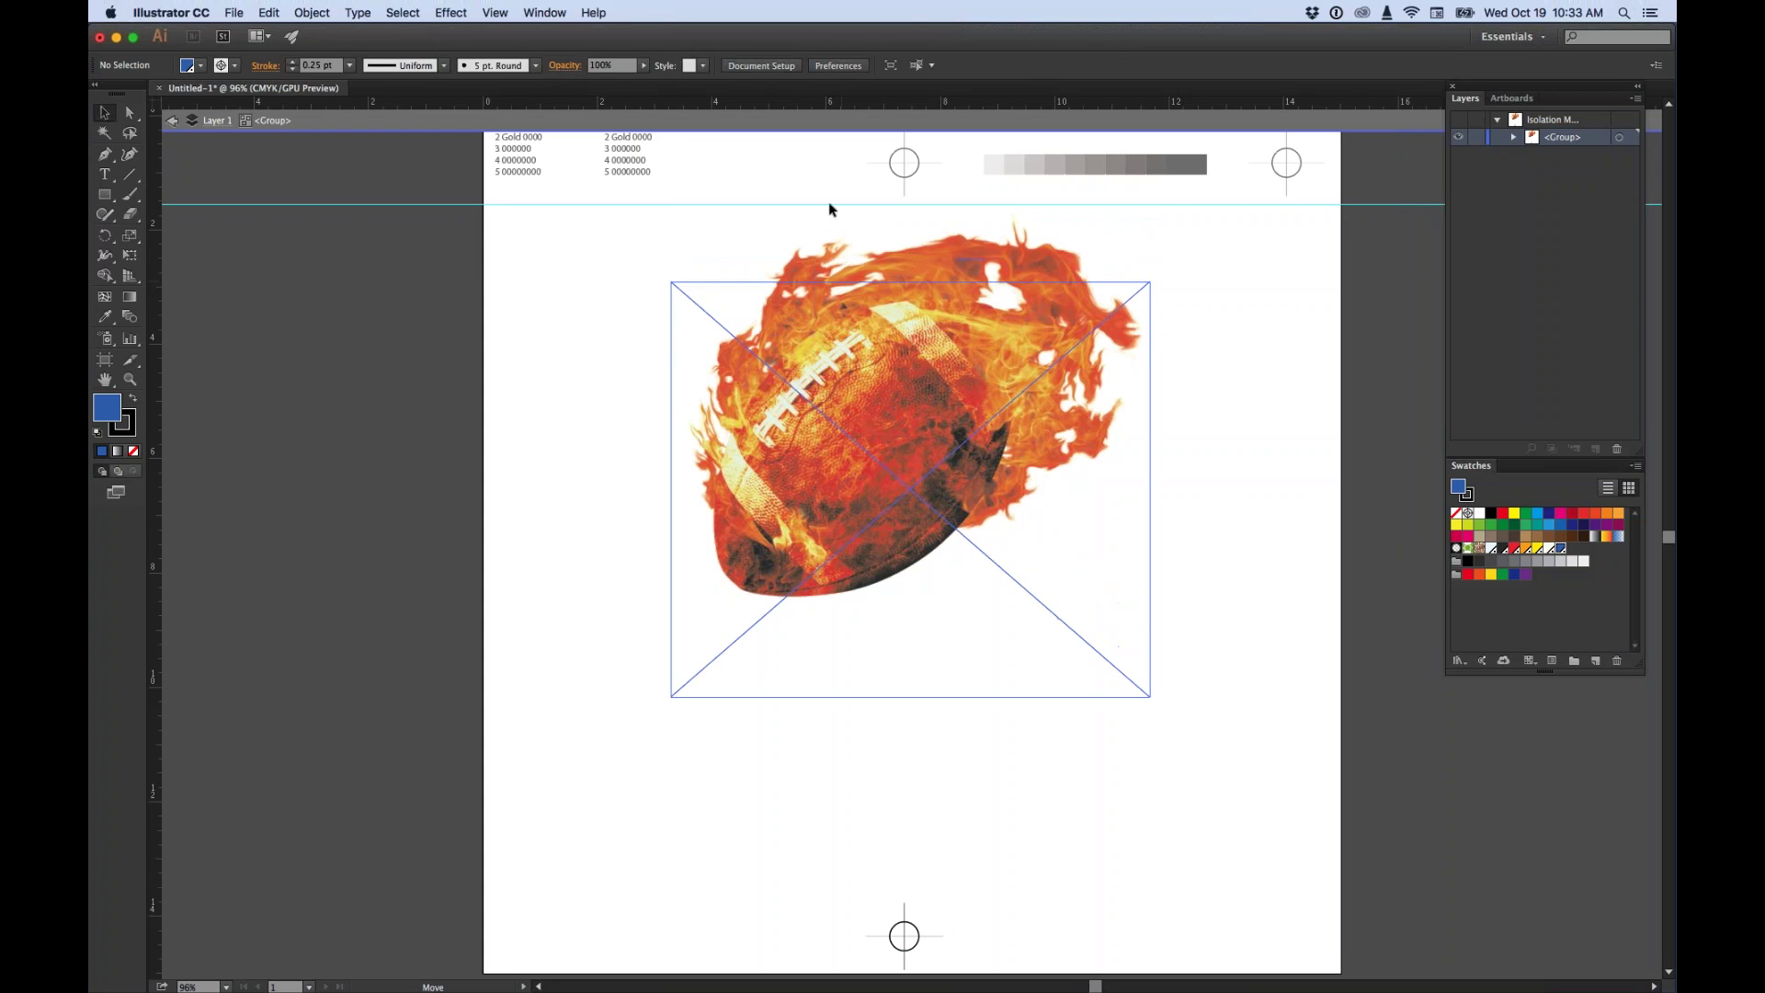
{"action": "left_click", "coordinate": [607, 209]}
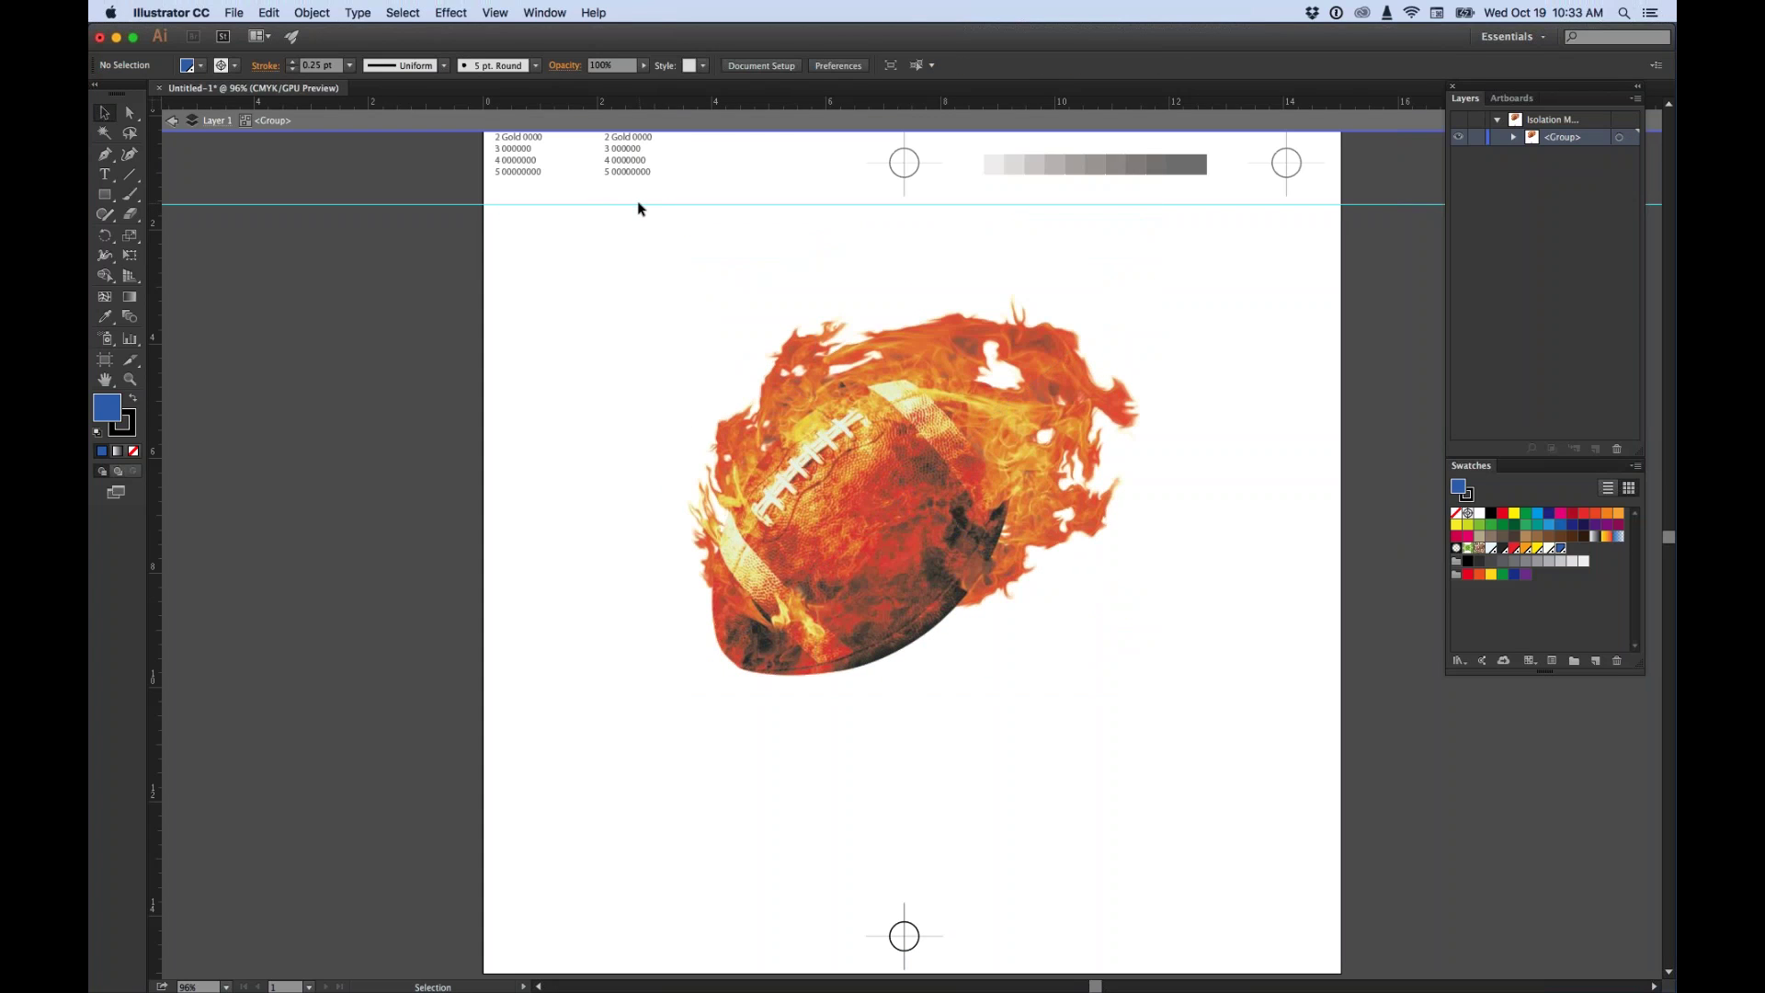
{"action": "left_click_drag", "start_coordinate": [905, 365], "coordinate": [910, 289]}
{"action": "left_click", "coordinate": [1233, 308]}
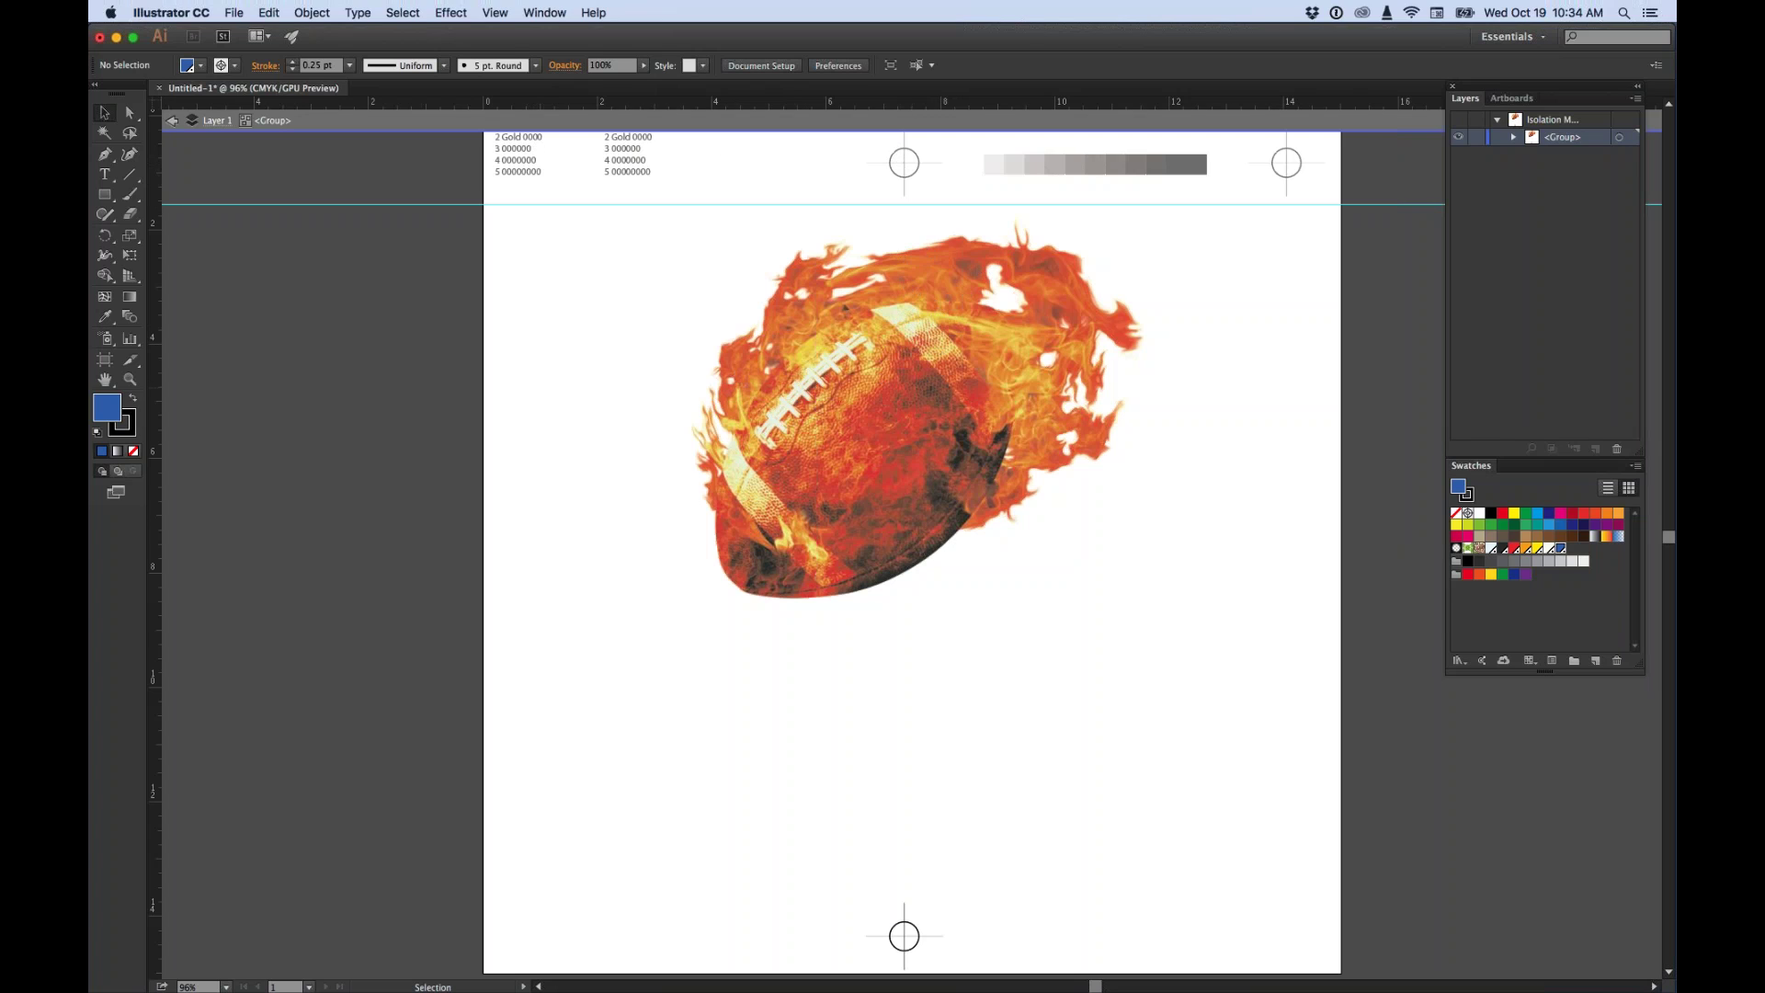
Add the two-line text JACKSON HIGH below the football and scale it up to about 129.51 pt.
{"action": "key", "text": "t"}
{"action": "left_click", "coordinate": [1110, 782]}
{"action": "type", "text": "JACKSON"}
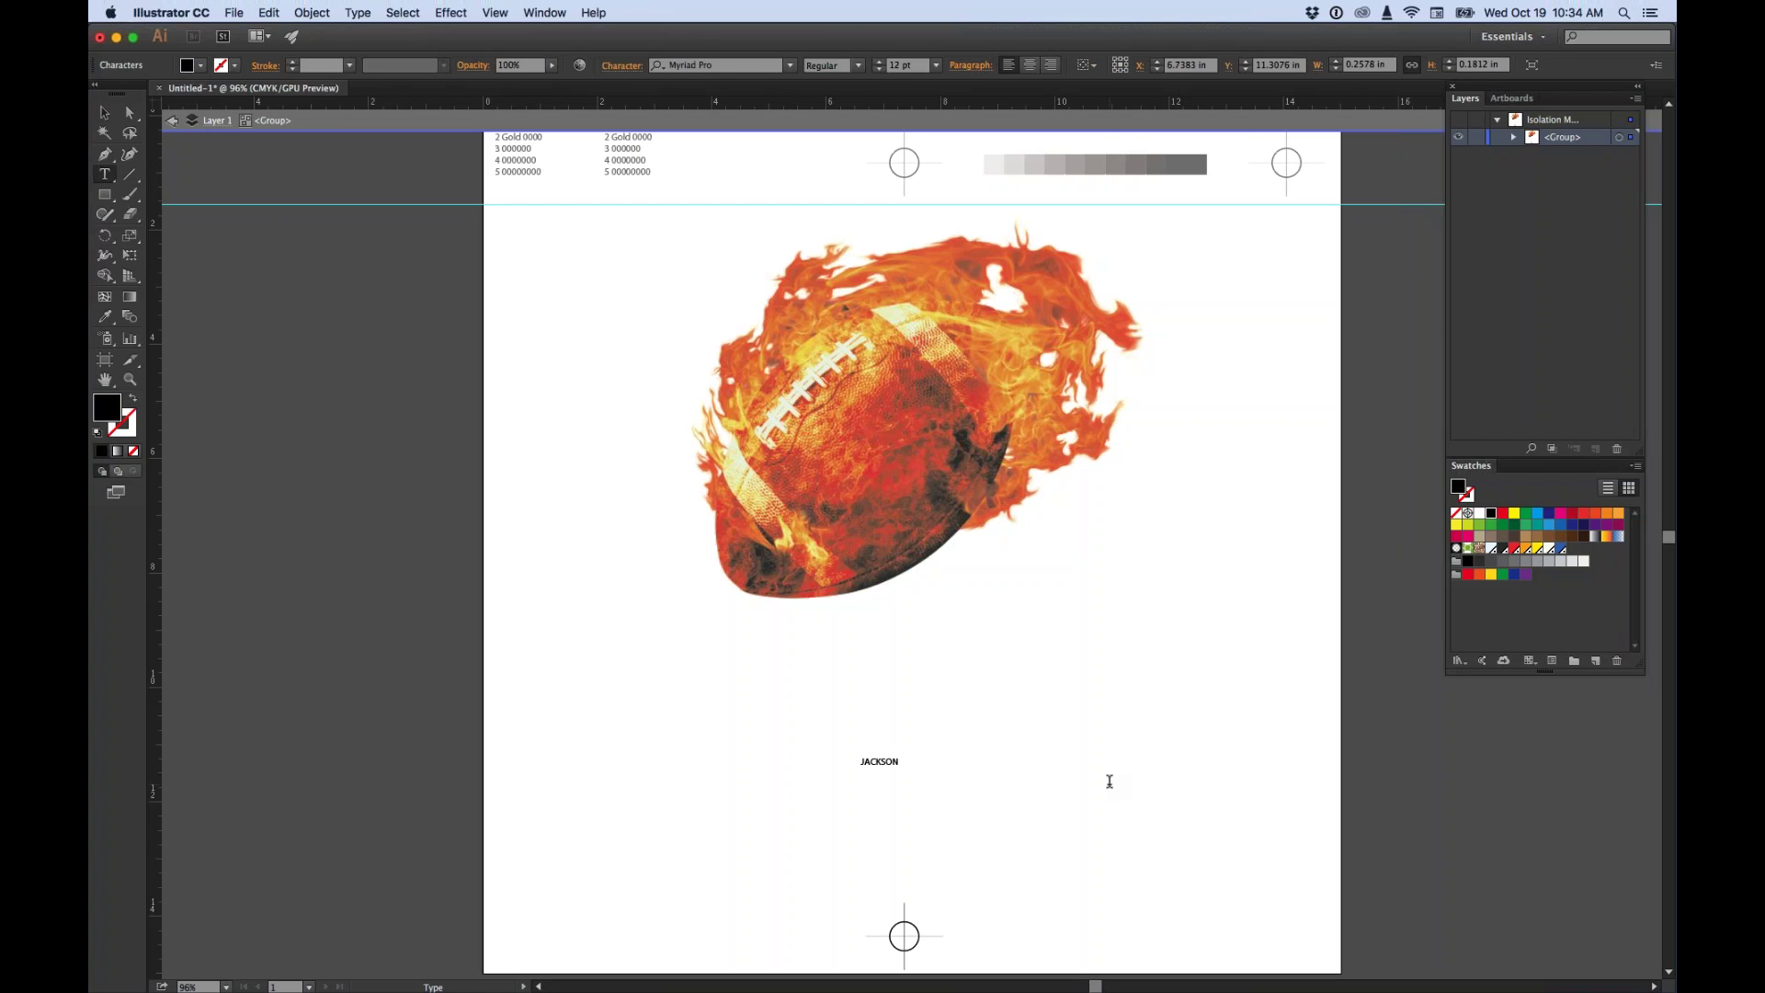
{"action": "key", "text": "Escape"}
{"action": "left_click_drag", "start_coordinate": [897, 775], "coordinate": [1121, 897]}
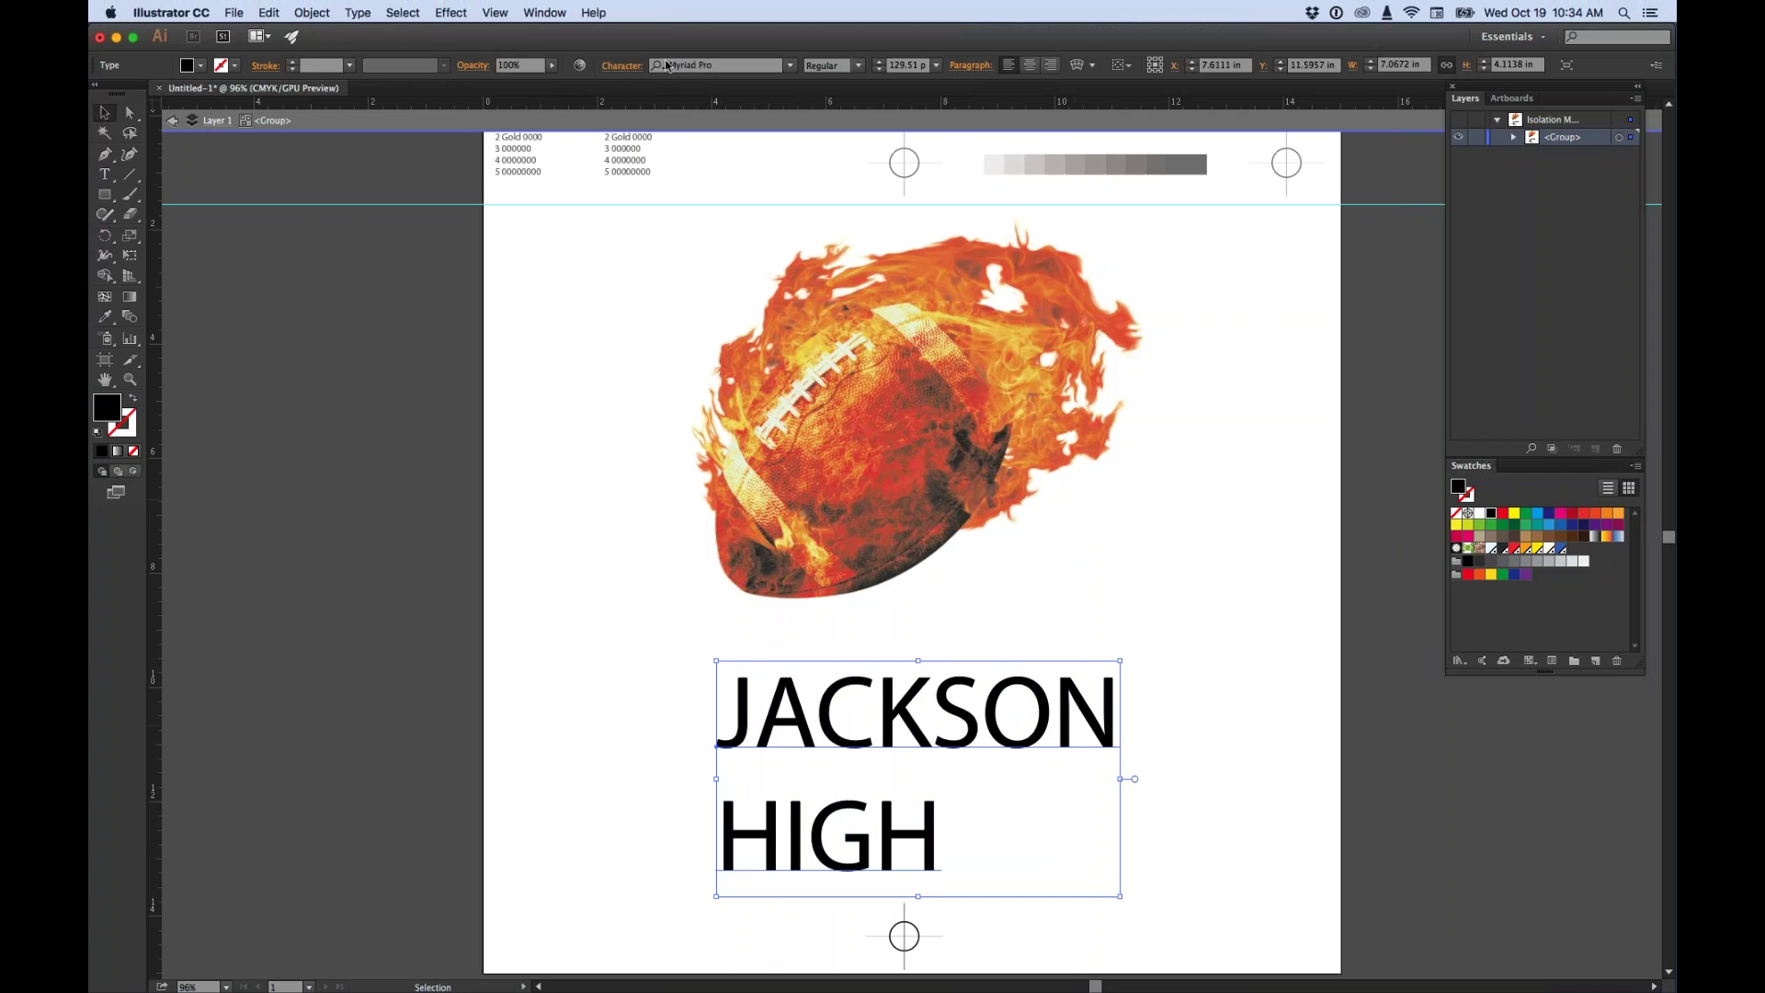
Set the JACKSON HIGH text in AcmeFont and position it just below the football.
{"action": "left_click", "coordinate": [790, 66]}
{"action": "scroll", "coordinate": [922, 168], "scroll_direction": "up", "scroll_amount": 10}
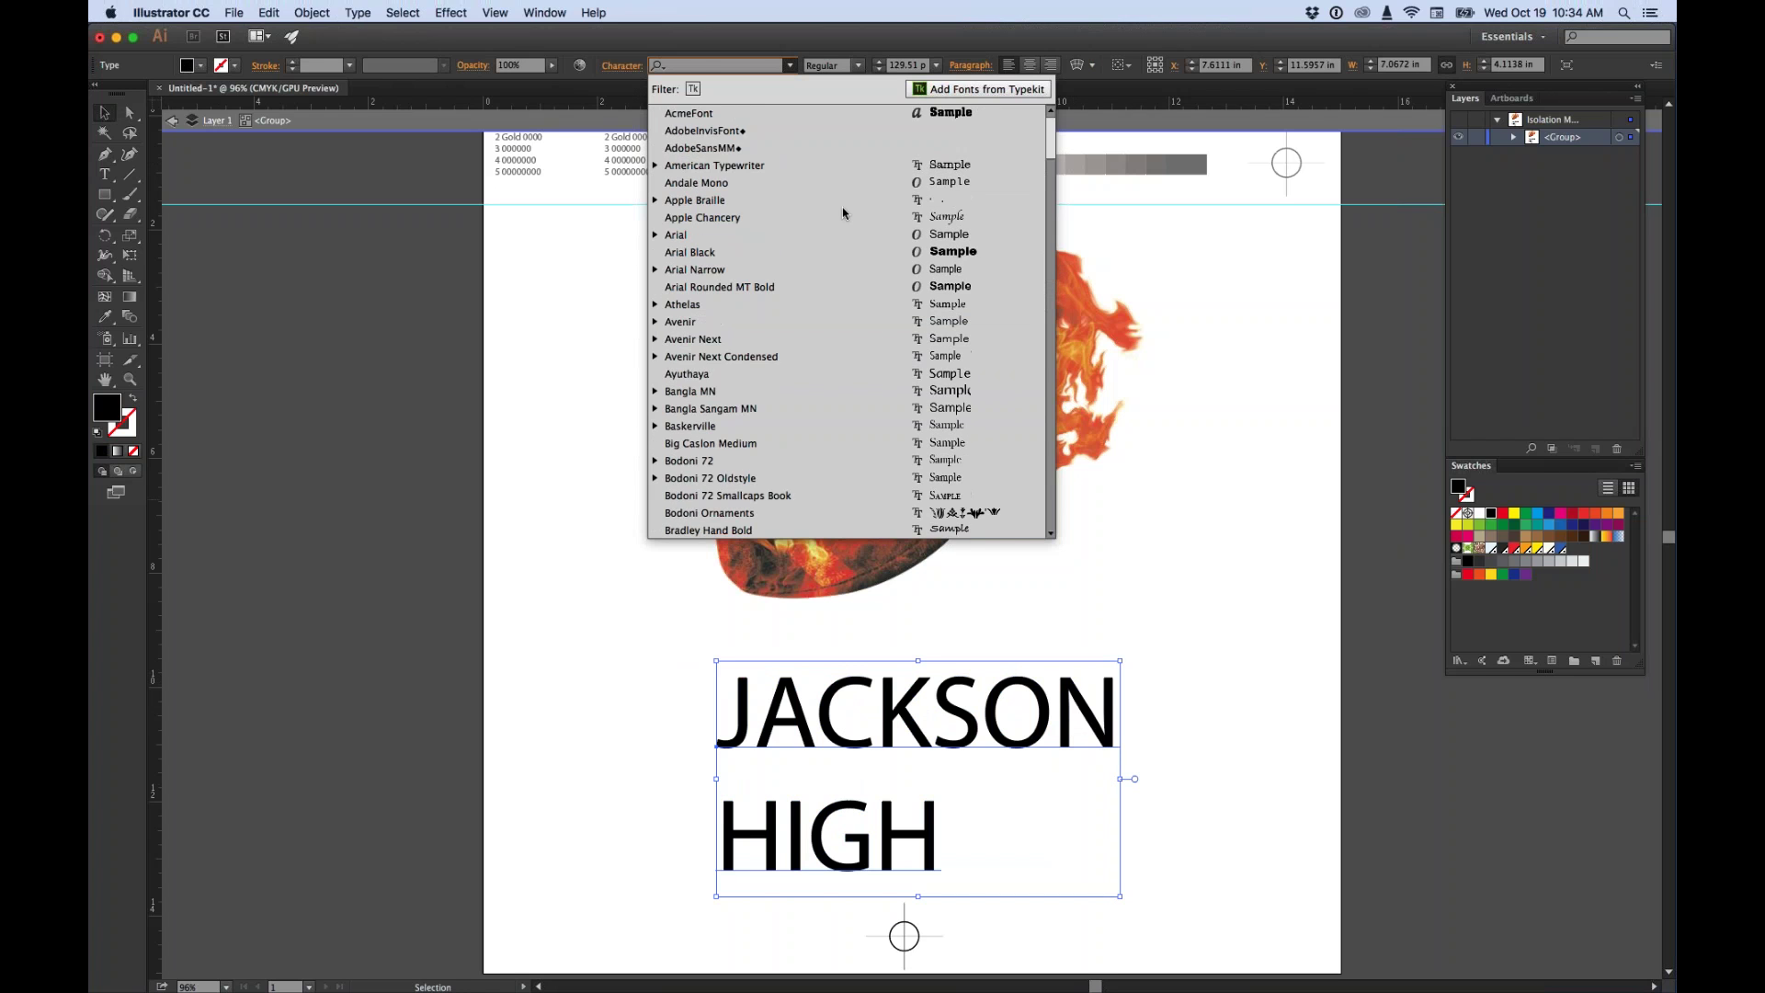
{"action": "left_click", "coordinate": [699, 113]}
{"action": "left_click_drag", "start_coordinate": [1057, 717], "coordinate": [1050, 684]}
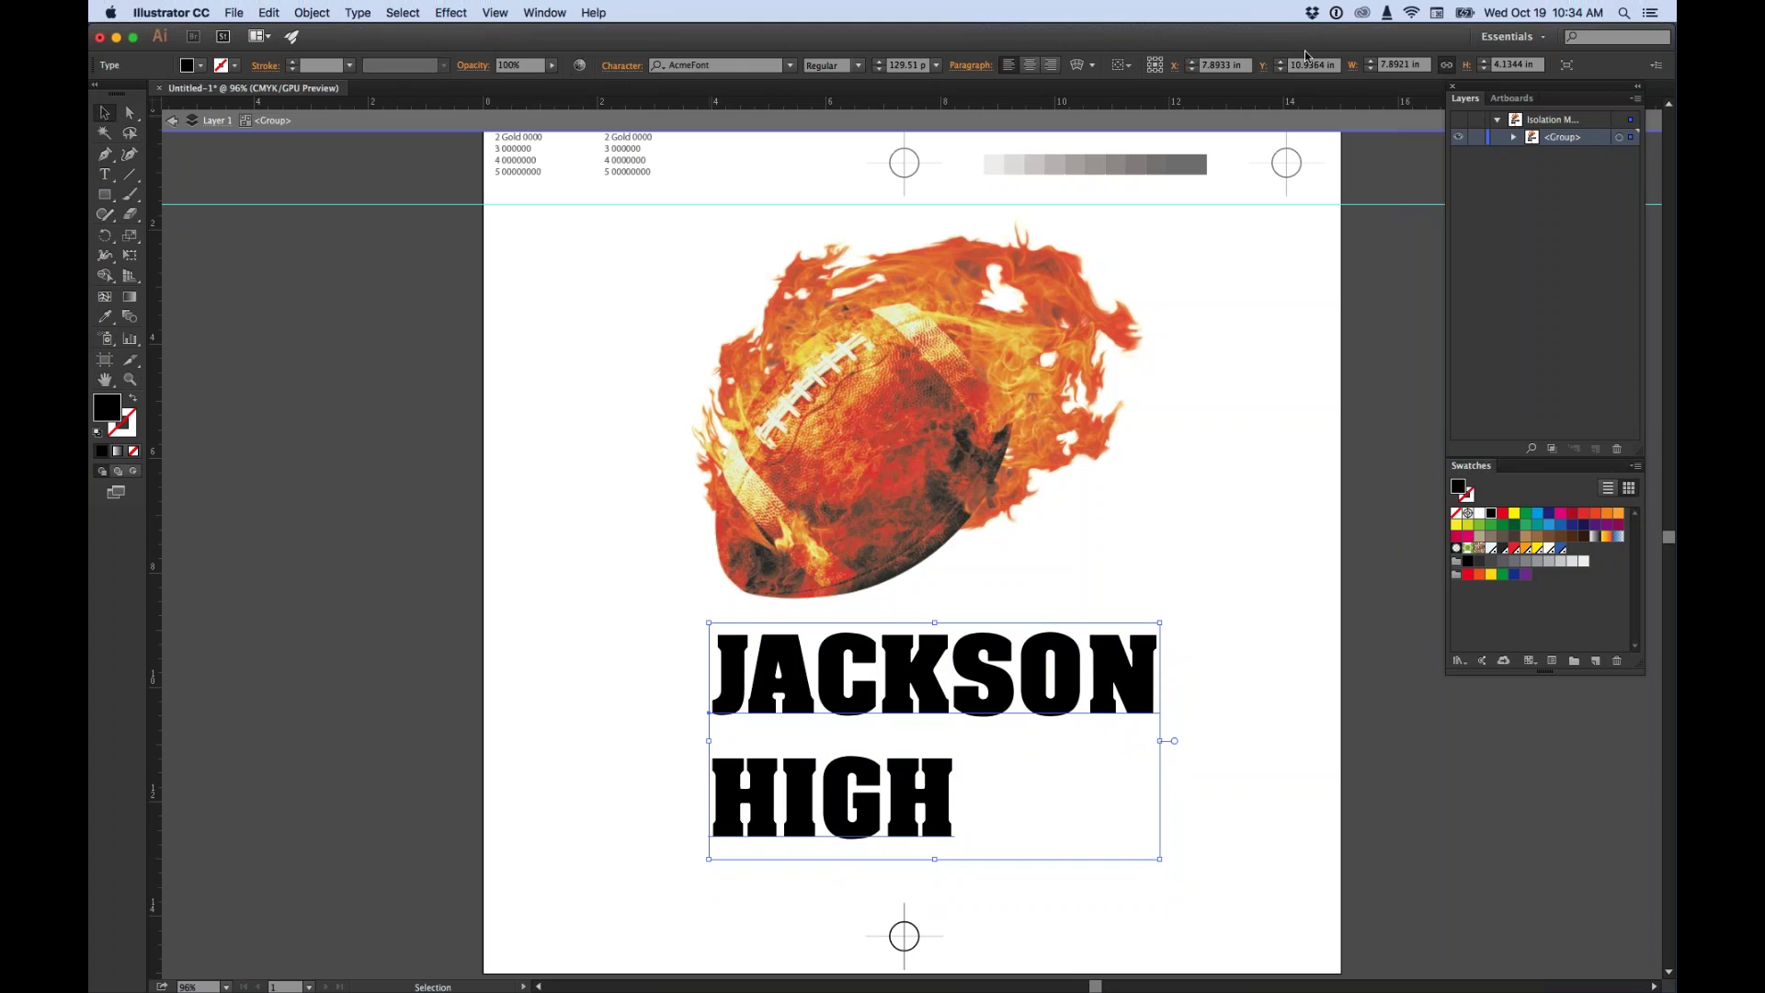
{"action": "left_click_drag", "start_coordinate": [982, 687], "coordinate": [982, 697]}
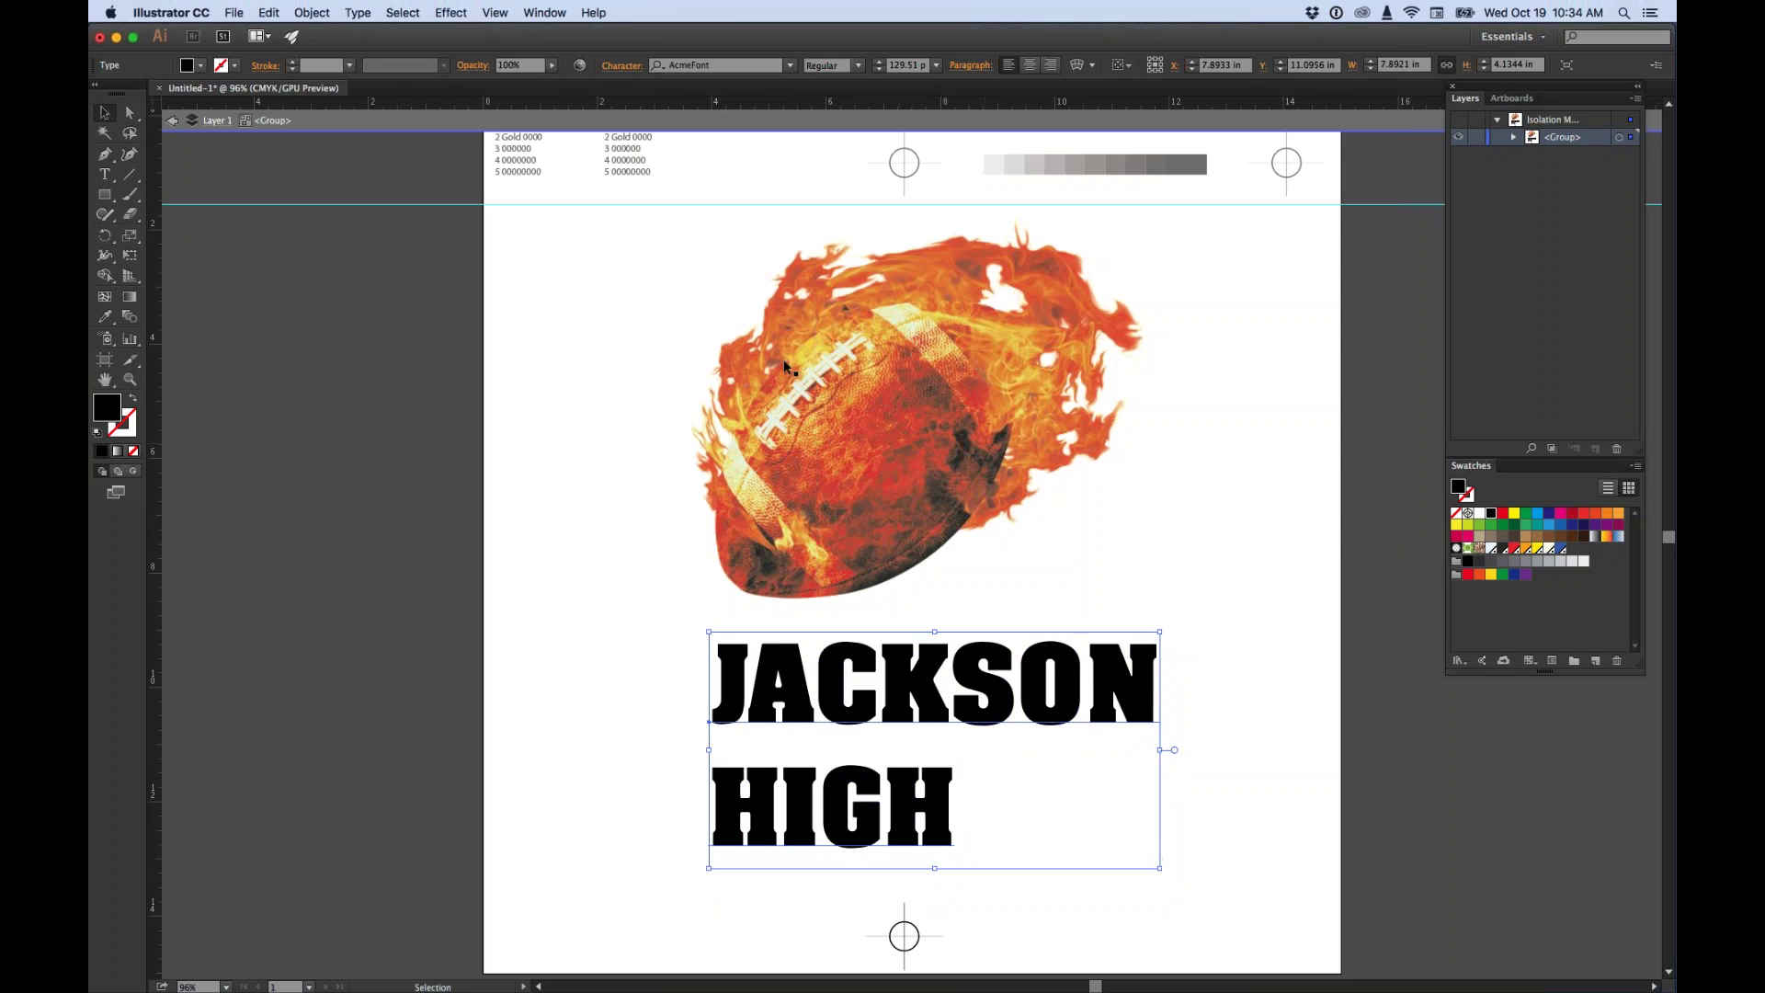
Right-align the JACKSON HIGH text and move it back underneath the football.
{"action": "left_click", "coordinate": [1055, 67]}
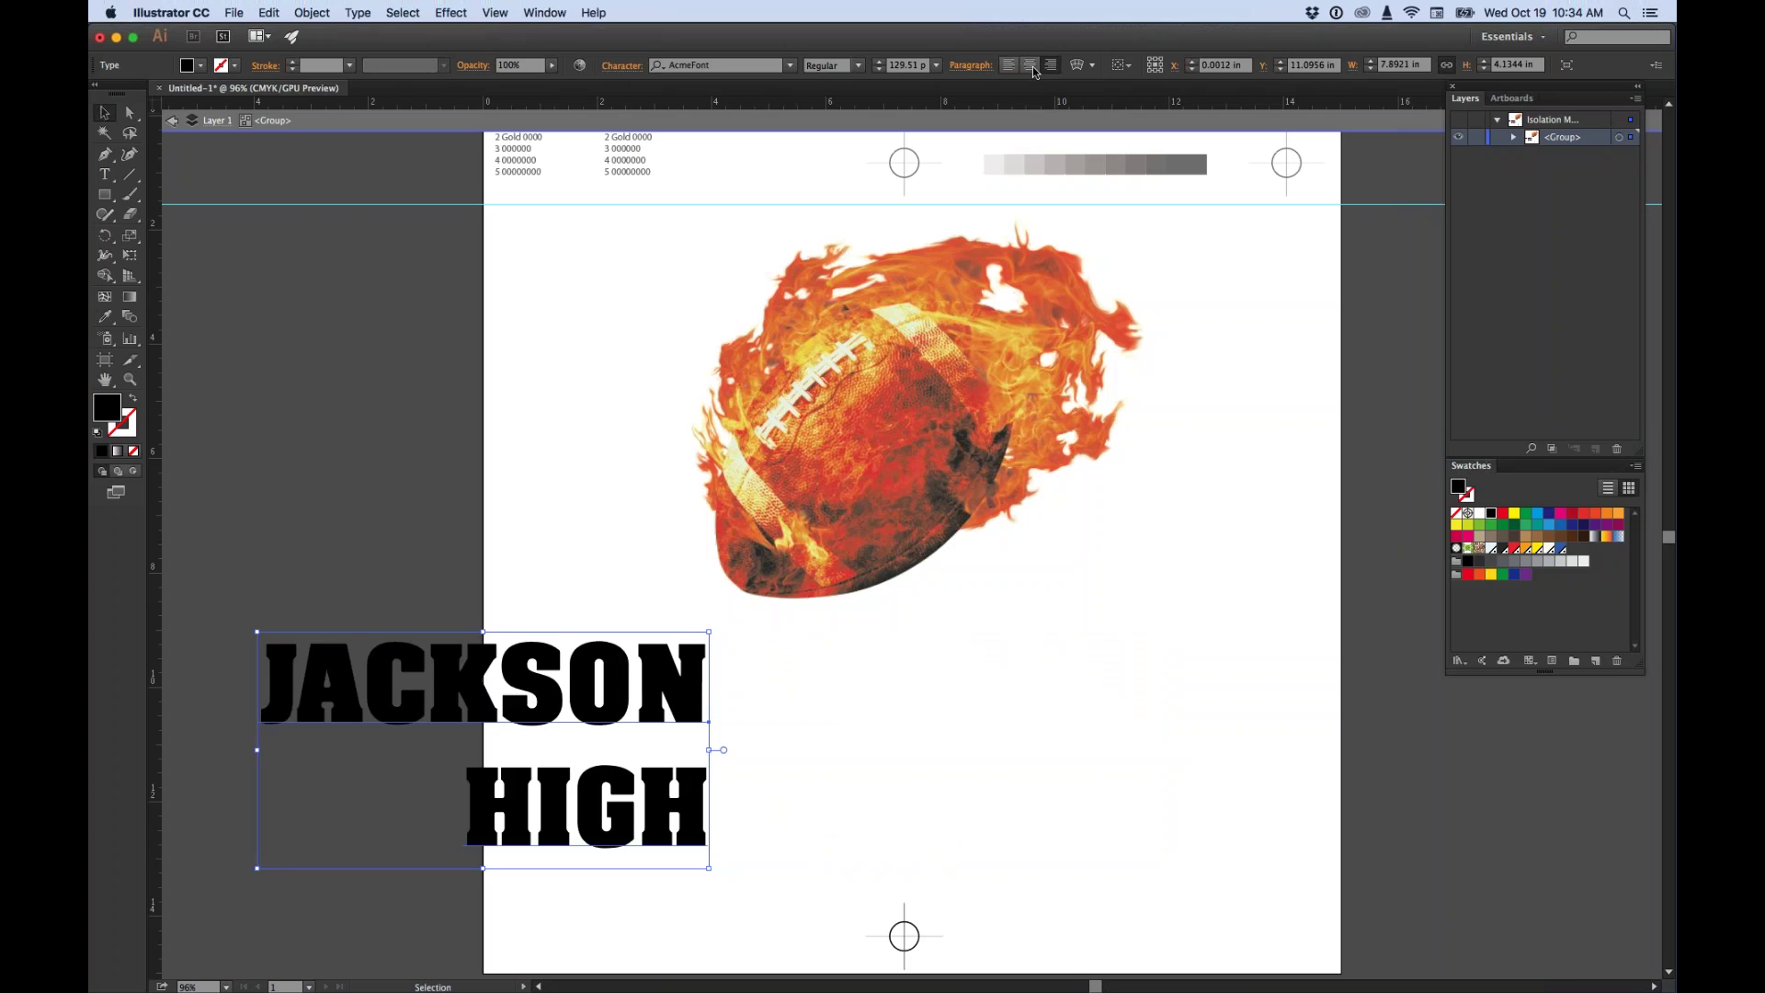
{"action": "left_click", "coordinate": [1031, 66]}
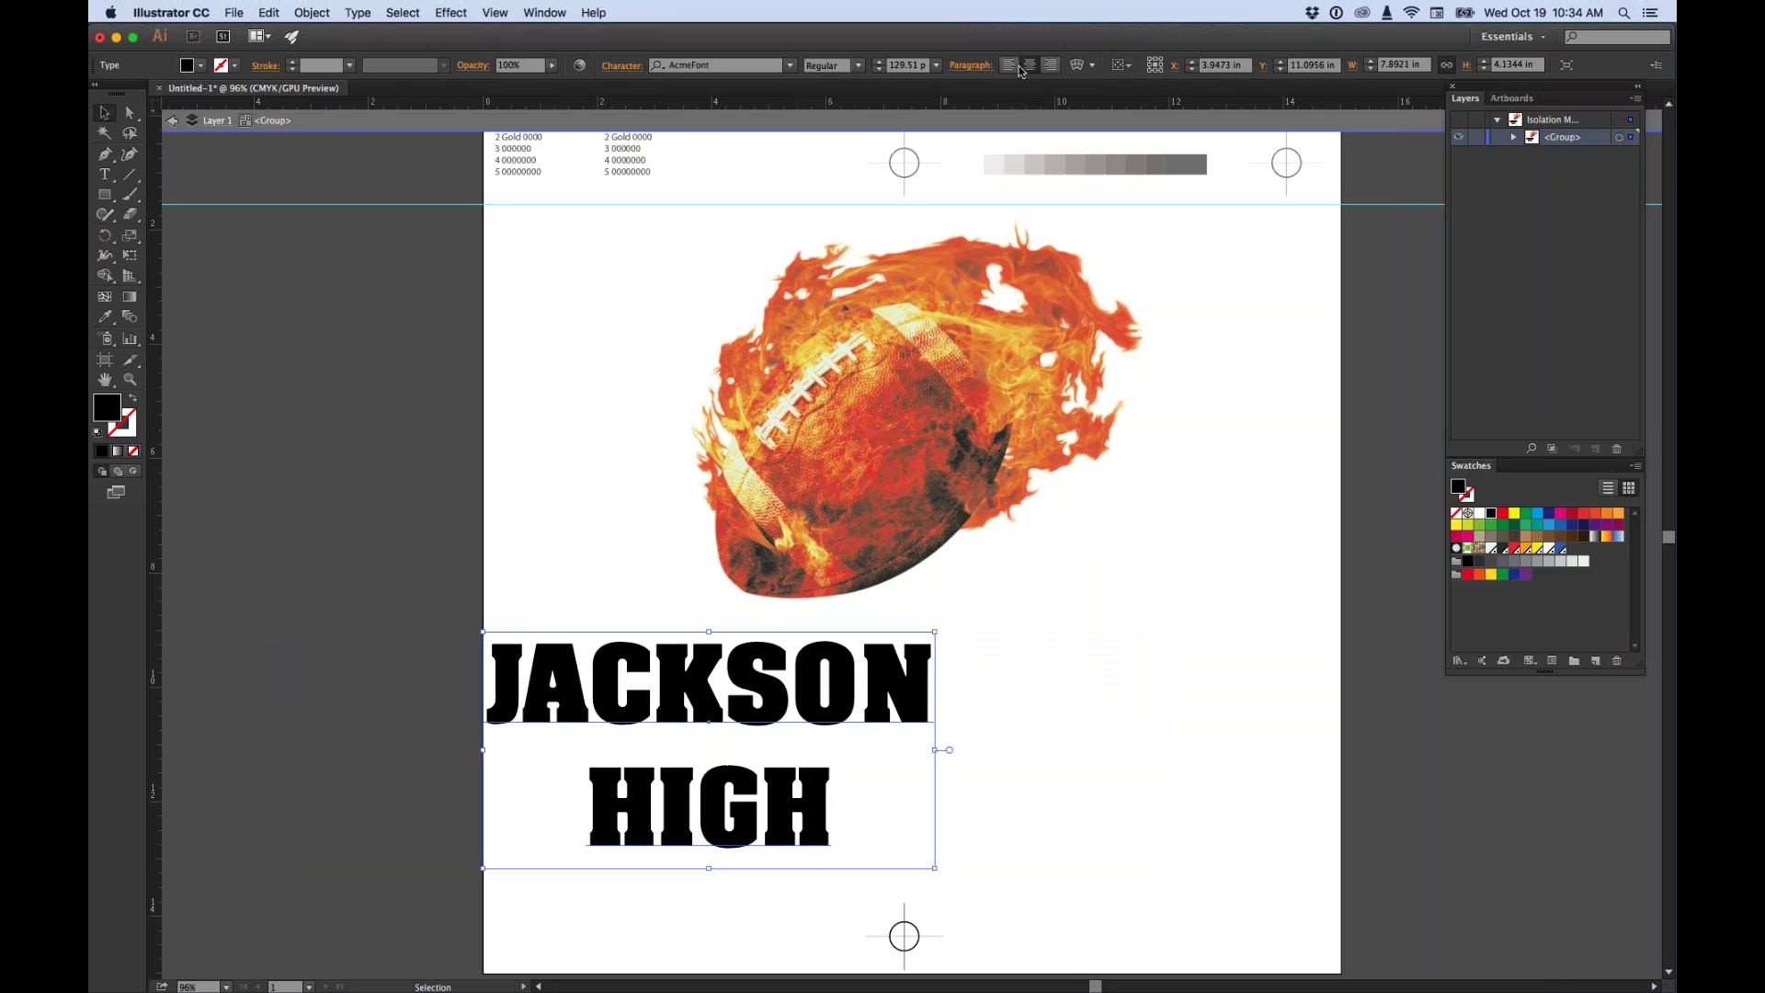
{"action": "left_click", "coordinate": [1010, 67]}
{"action": "left_click", "coordinate": [1055, 67]}
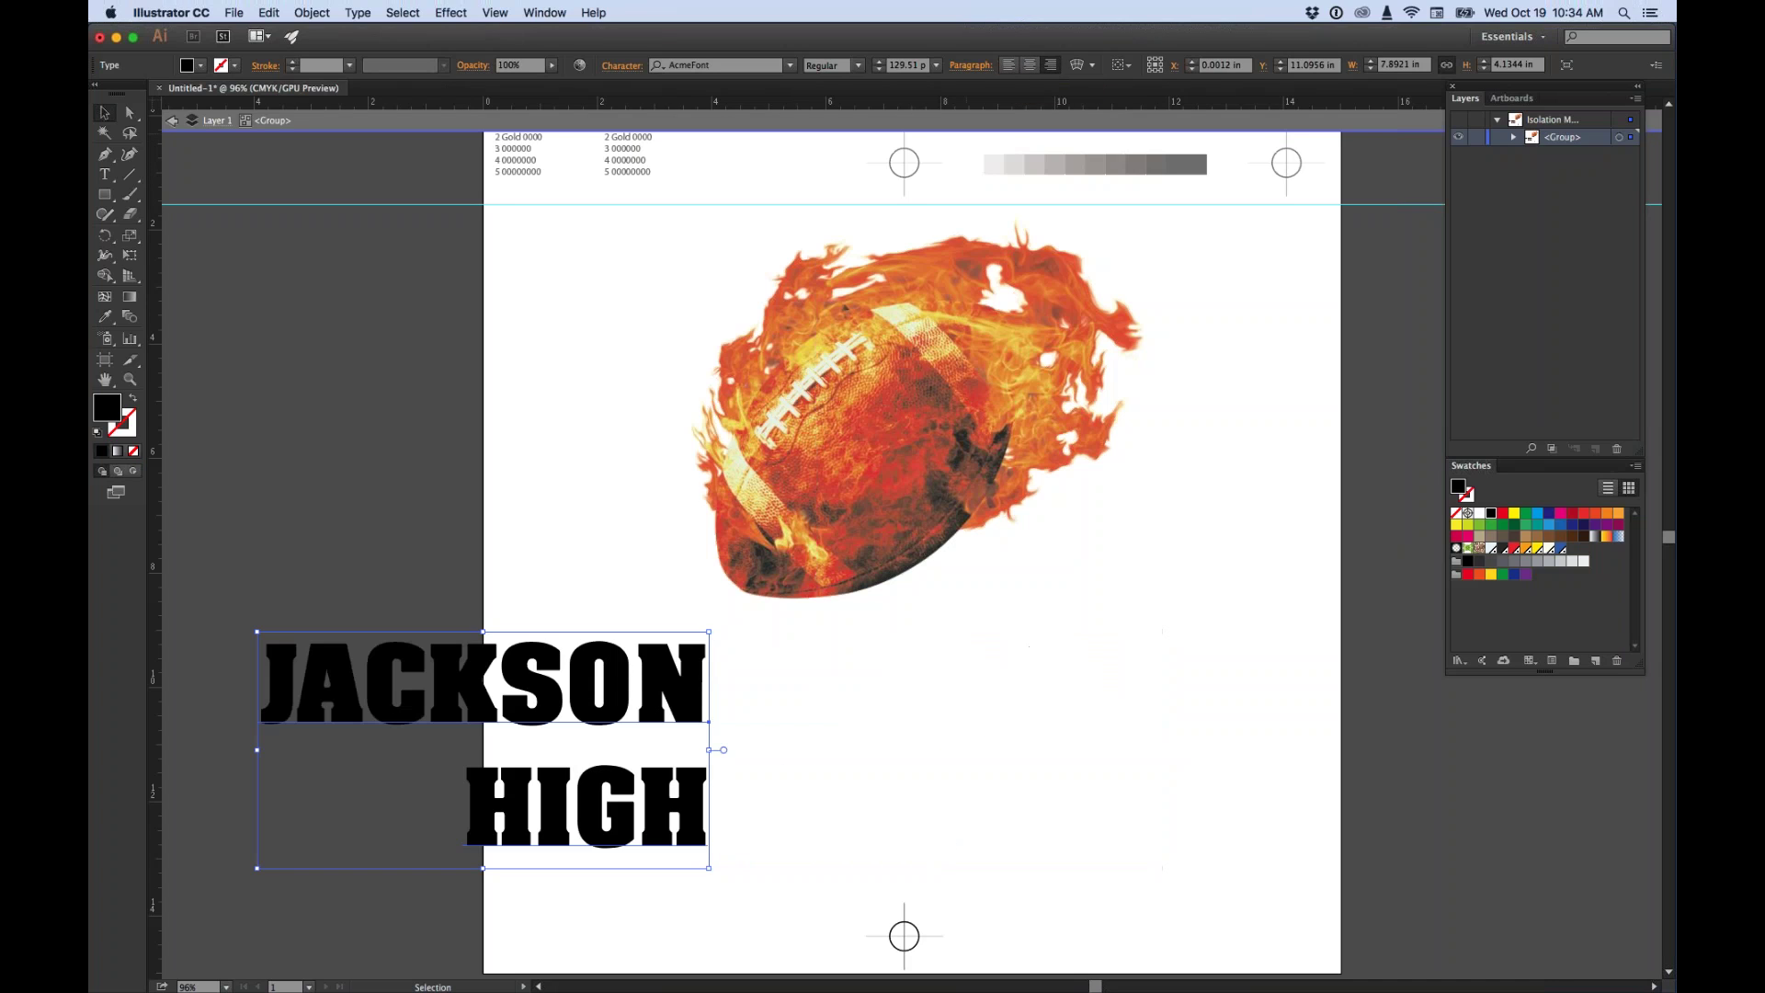
{"action": "left_click_drag", "start_coordinate": [671, 691], "coordinate": [1102, 689]}
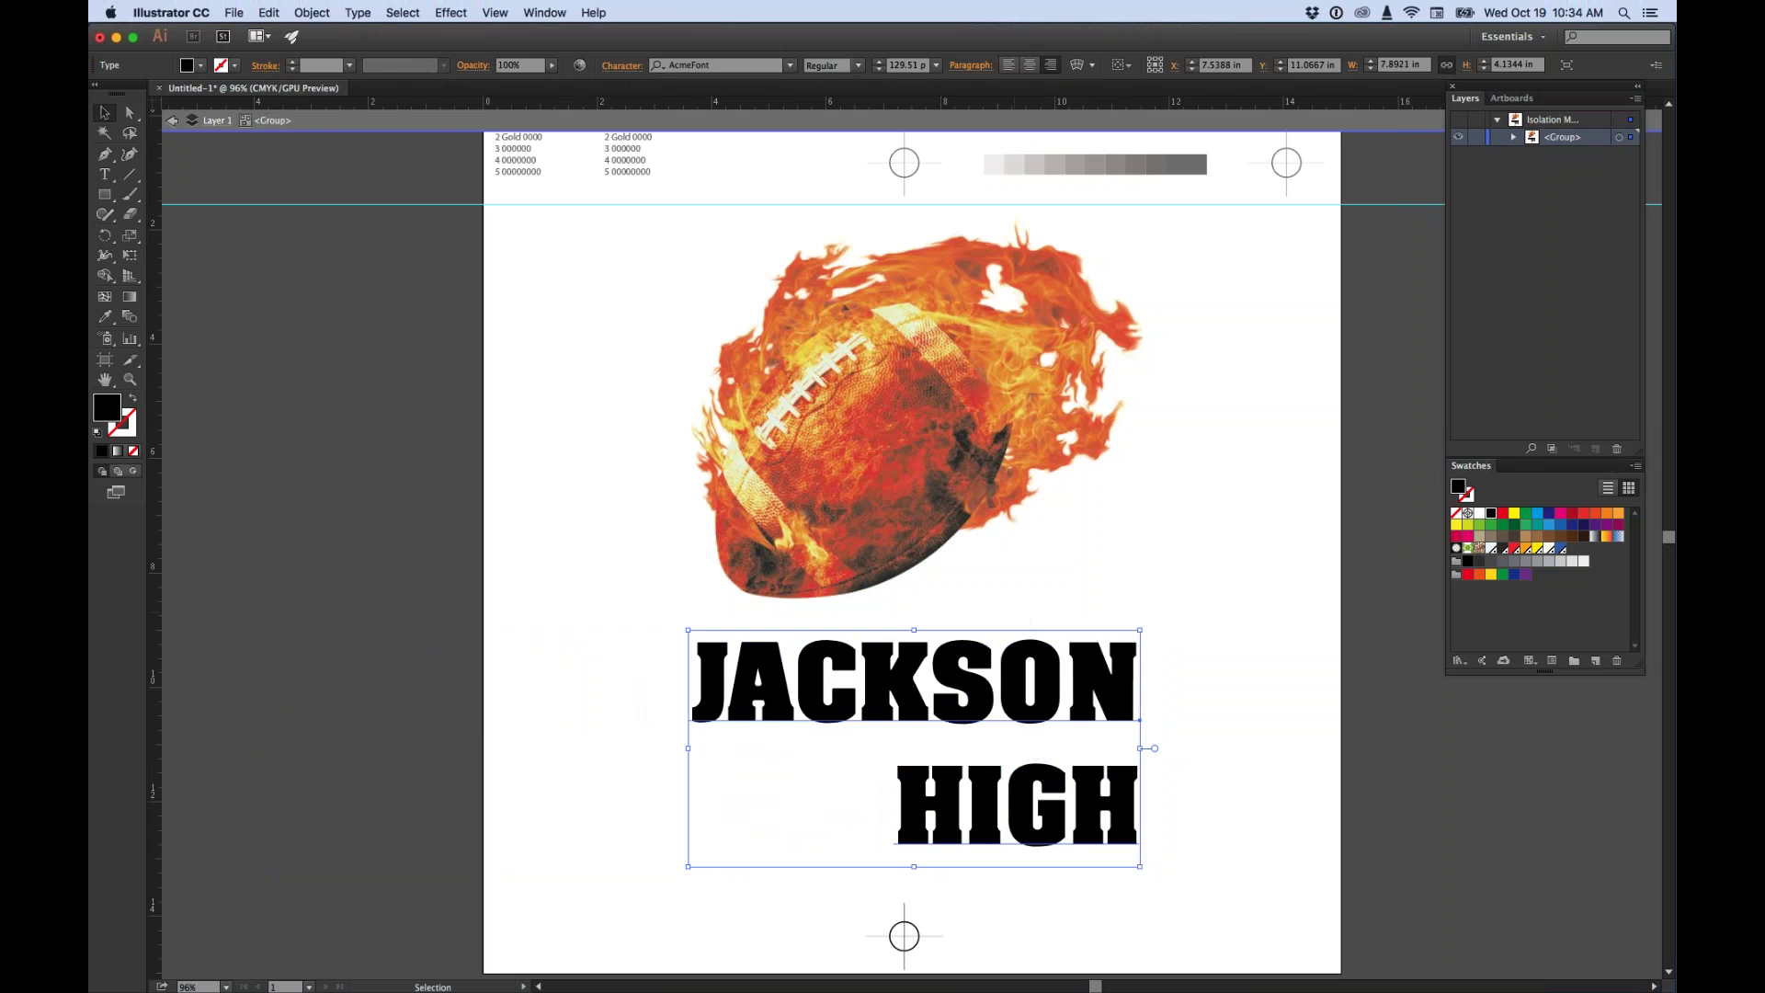
Tighten the kerning between the O and N of JACKSON to -33.
{"action": "left_click", "coordinate": [106, 176]}
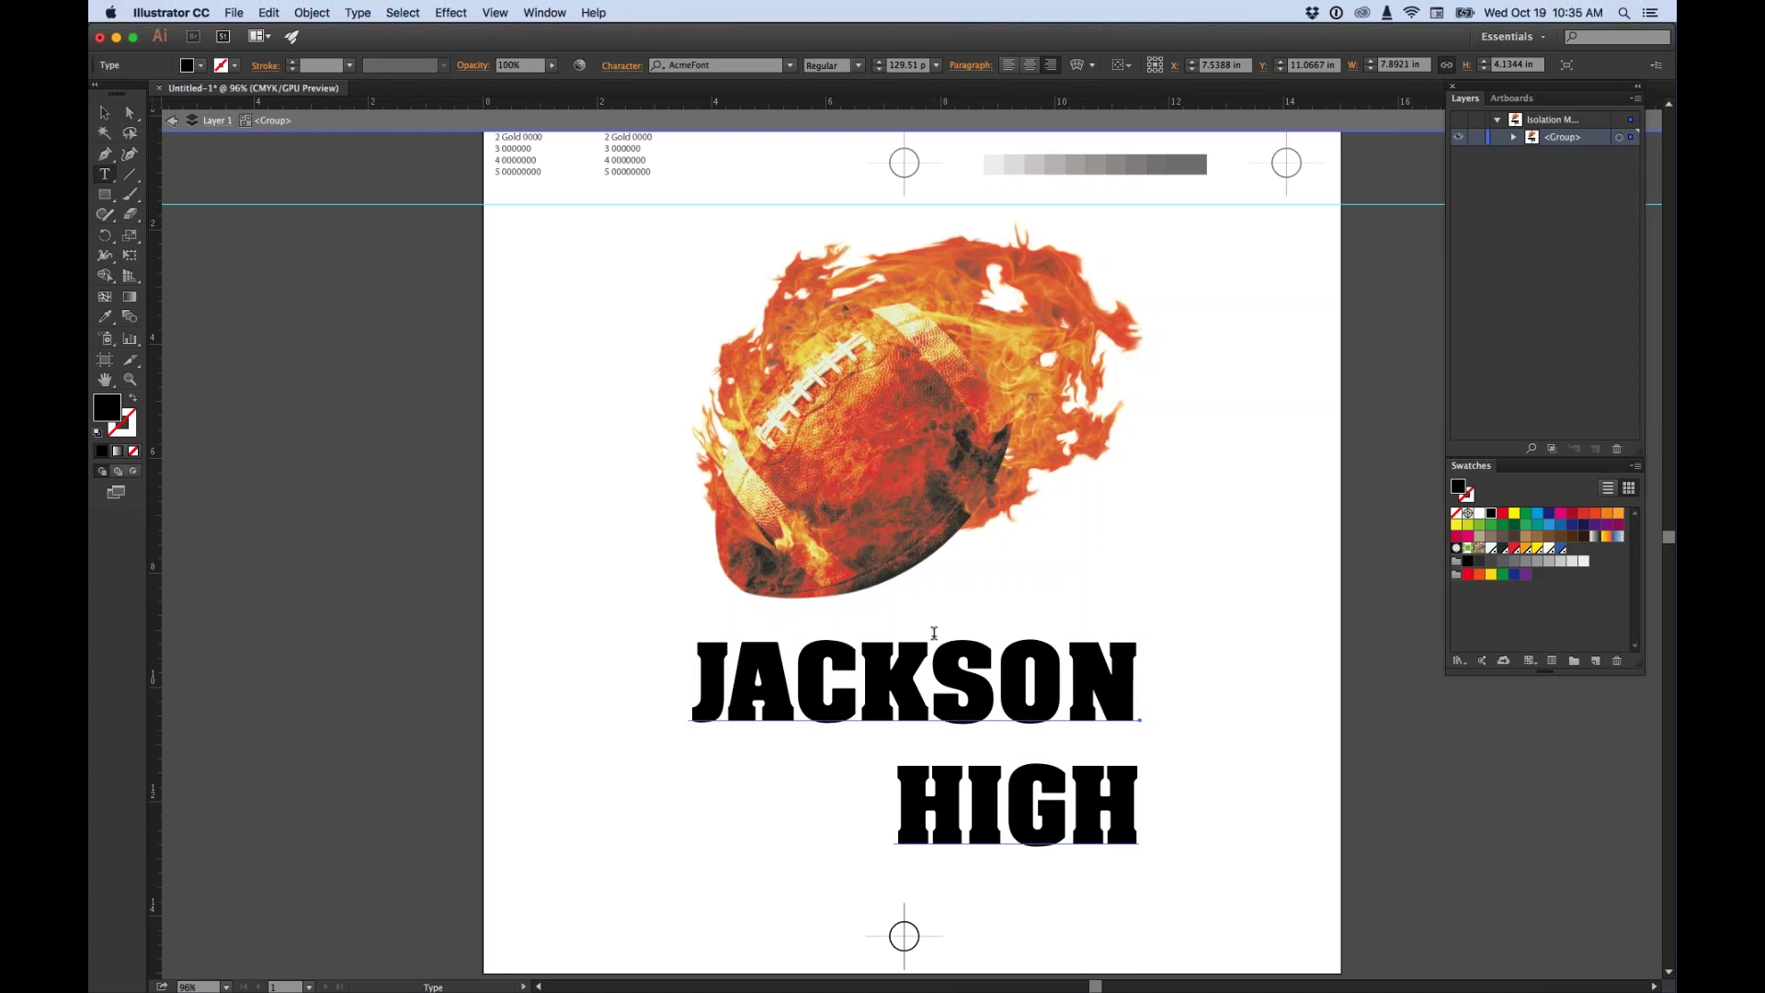
{"action": "left_click", "coordinate": [1064, 696]}
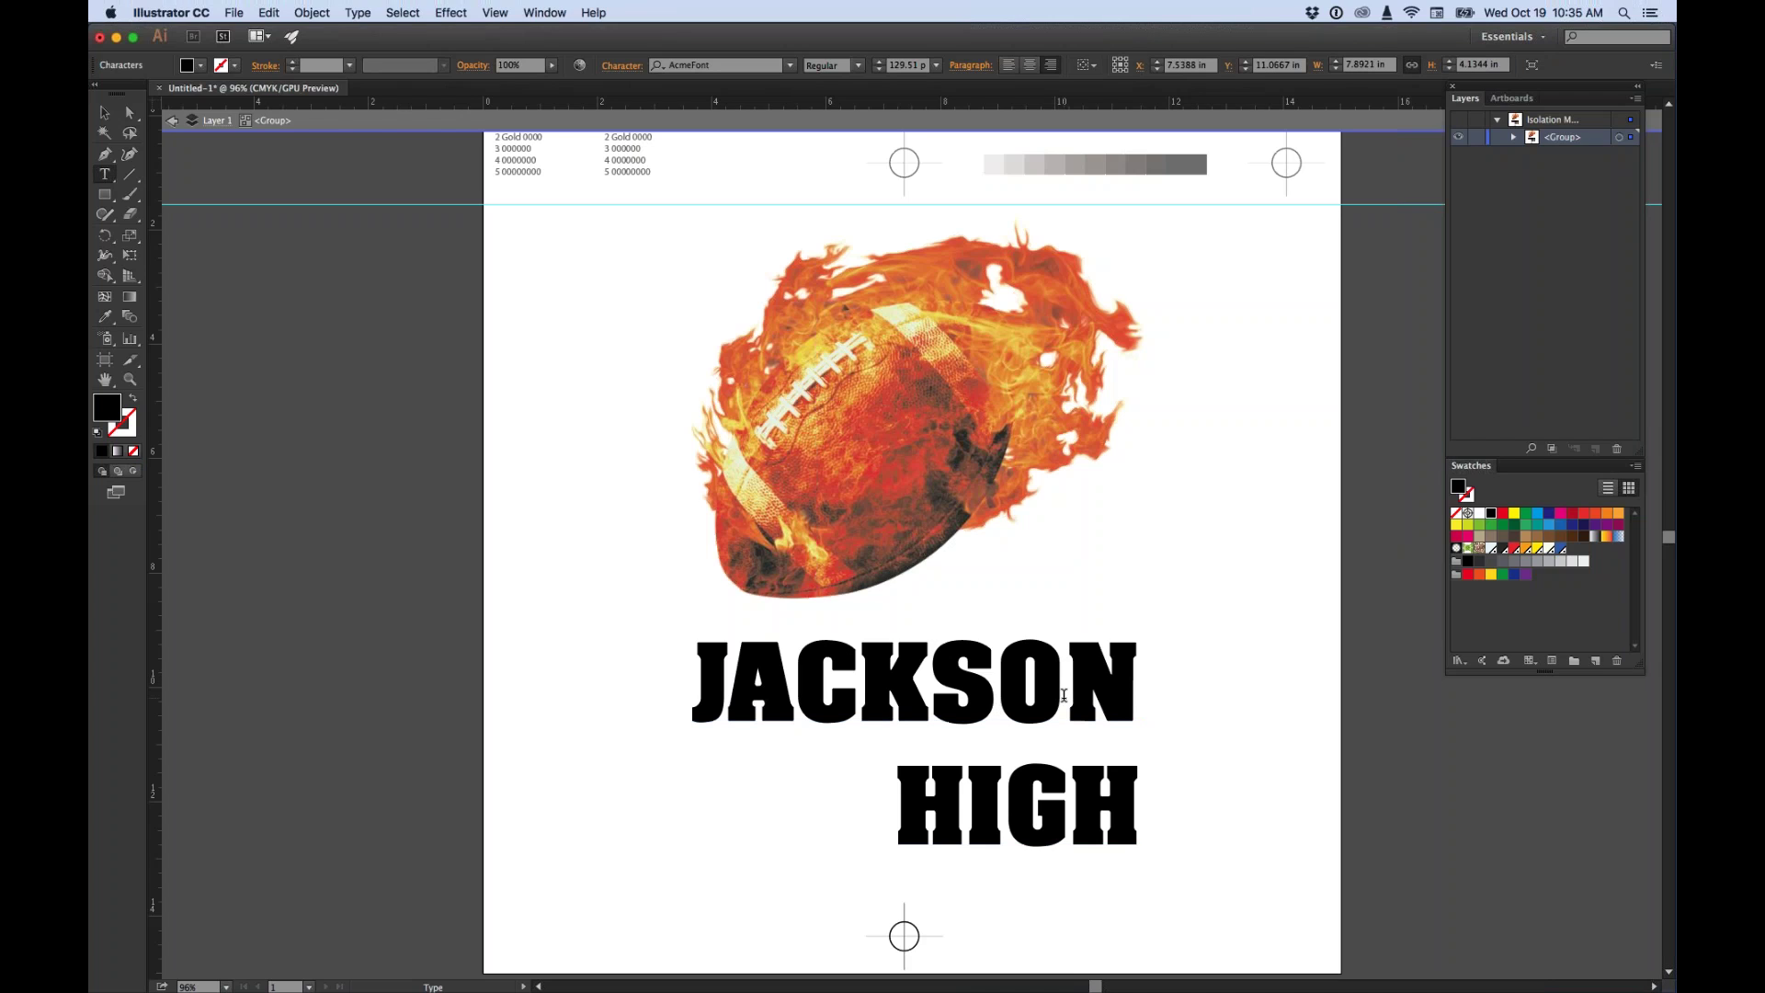
{"action": "left_click", "coordinate": [632, 68]}
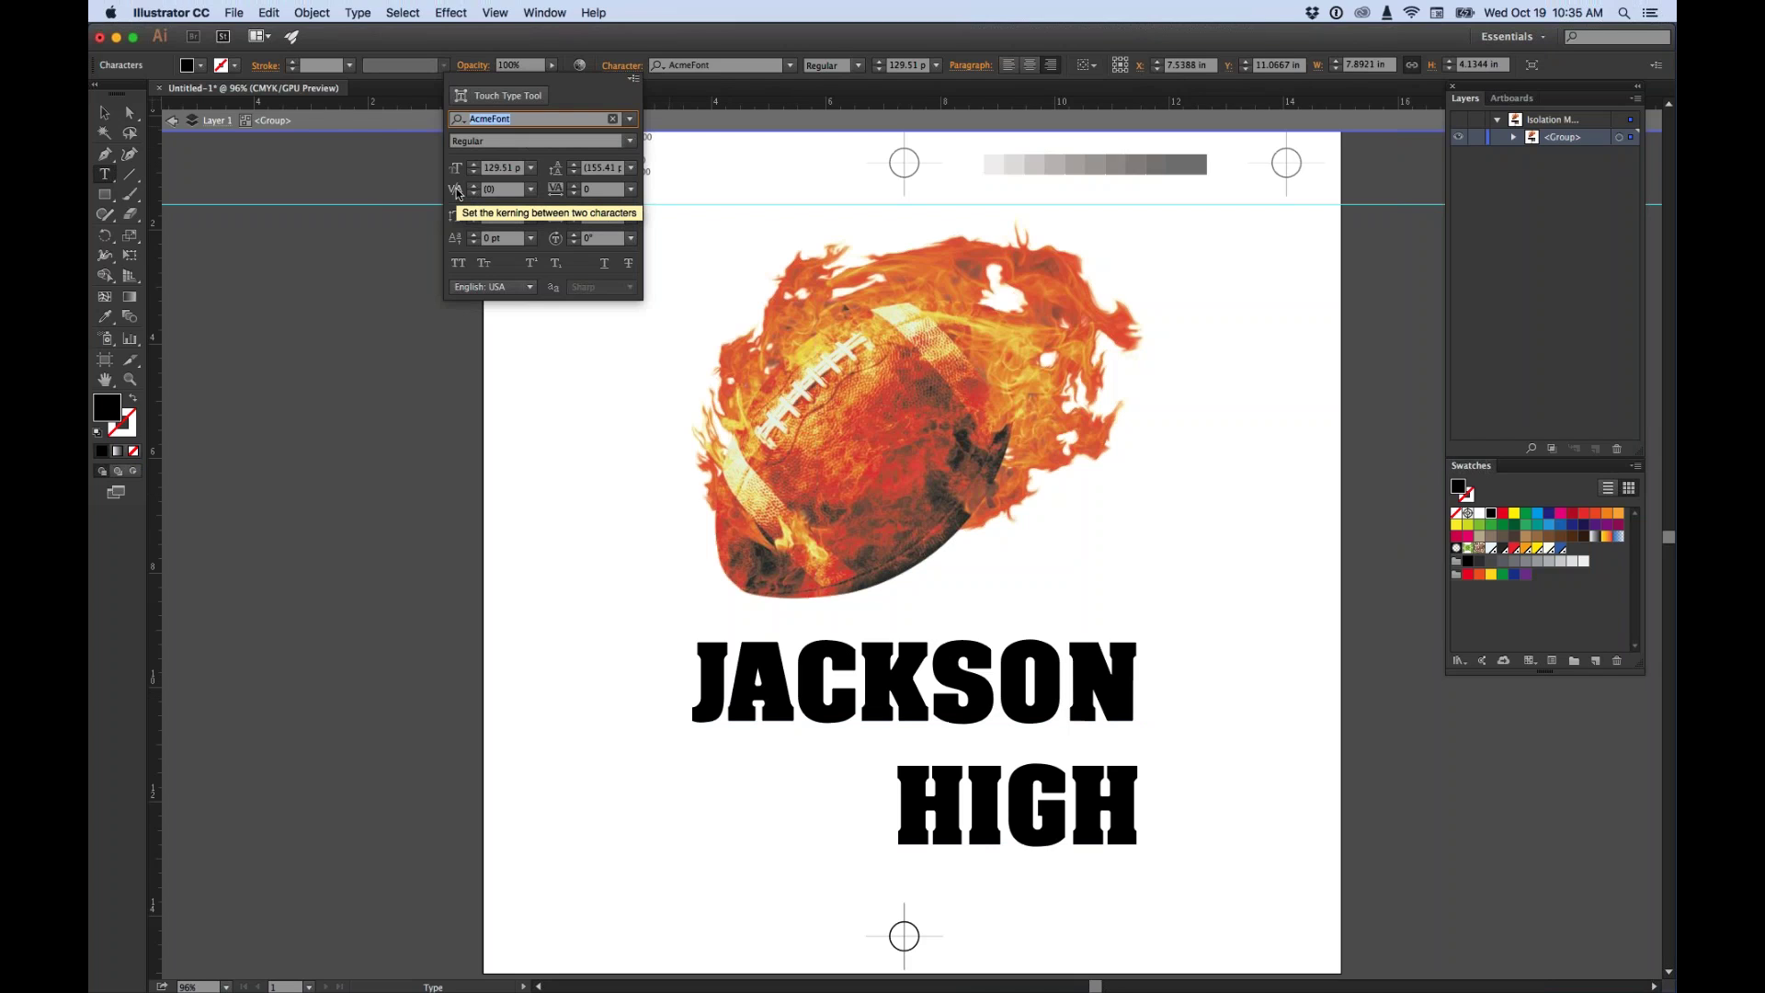
{"action": "left_click", "coordinate": [473, 196]}
{"action": "left_click", "coordinate": [473, 196]}
{"action": "left_click", "coordinate": [472, 196]}
{"action": "left_click", "coordinate": [473, 196]}
{"action": "left_click", "coordinate": [473, 196]}
{"action": "left_click", "coordinate": [473, 196]}
{"action": "left_click", "coordinate": [472, 196]}
{"action": "left_click", "coordinate": [473, 196]}
{"action": "left_click", "coordinate": [472, 196]}
{"action": "left_click", "coordinate": [472, 196]}
{"action": "left_click", "coordinate": [473, 196]}
{"action": "left_click", "coordinate": [473, 195]}
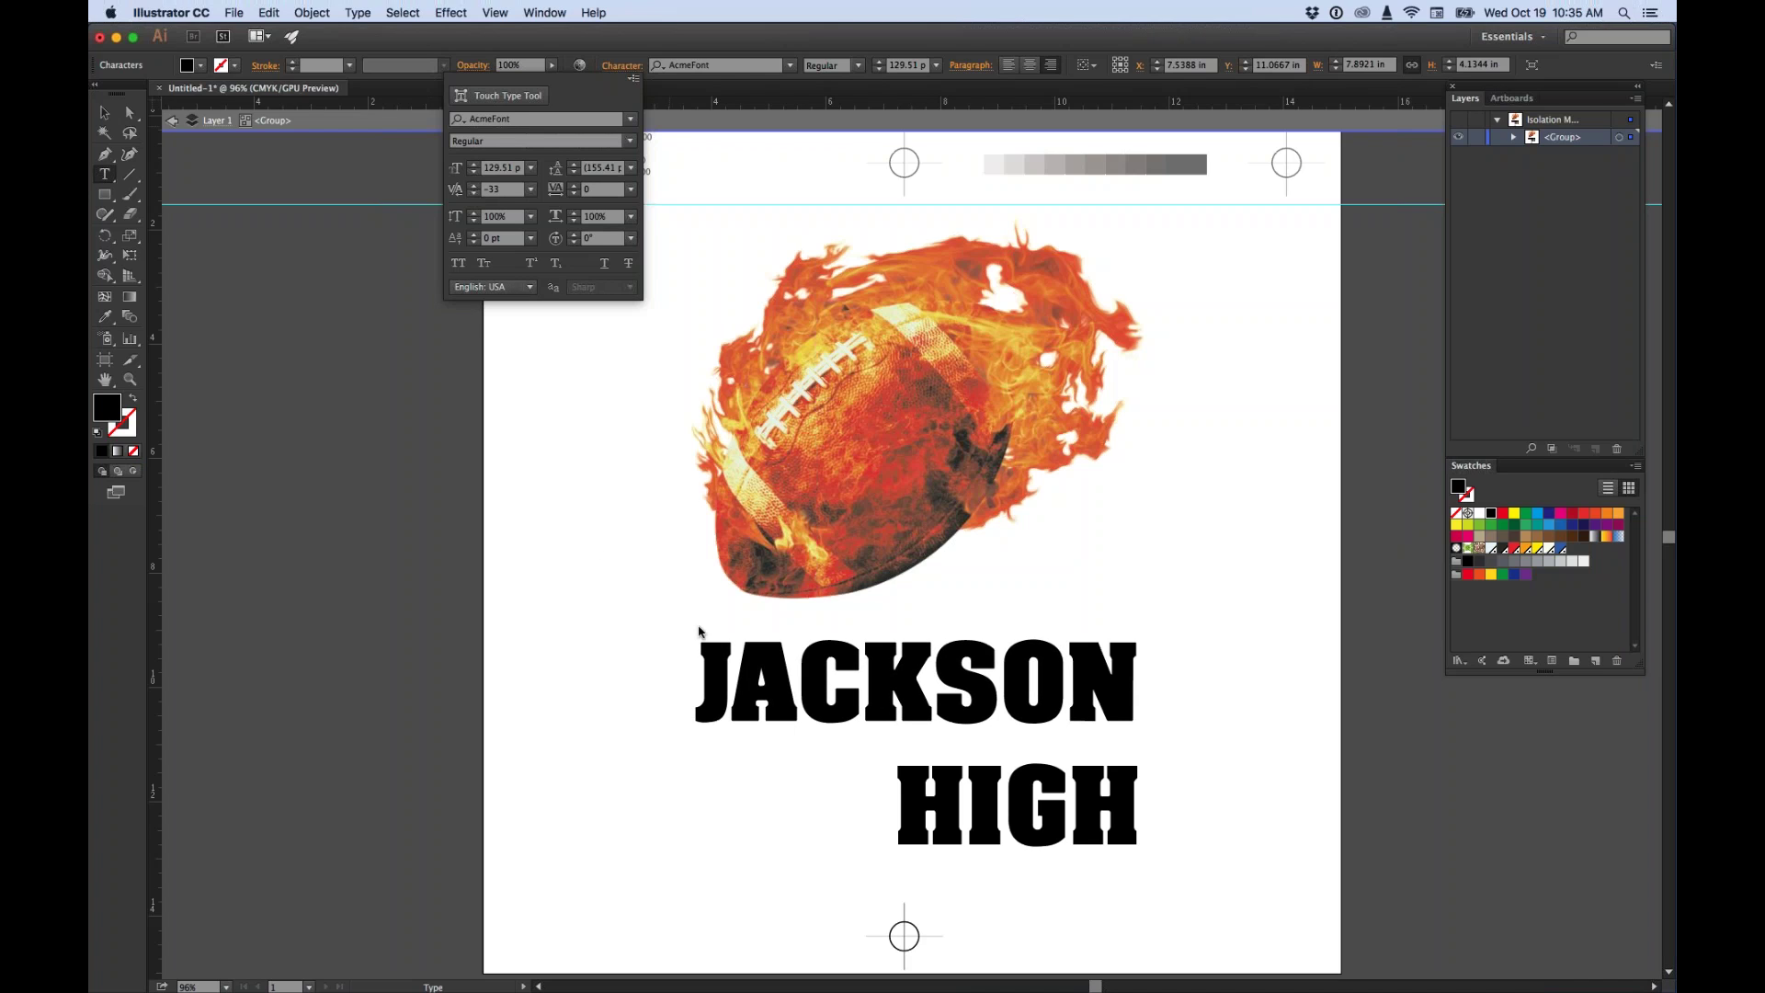
Set the kerning between the J and A of JACKSON to -41.
{"action": "left_click", "coordinate": [736, 696]}
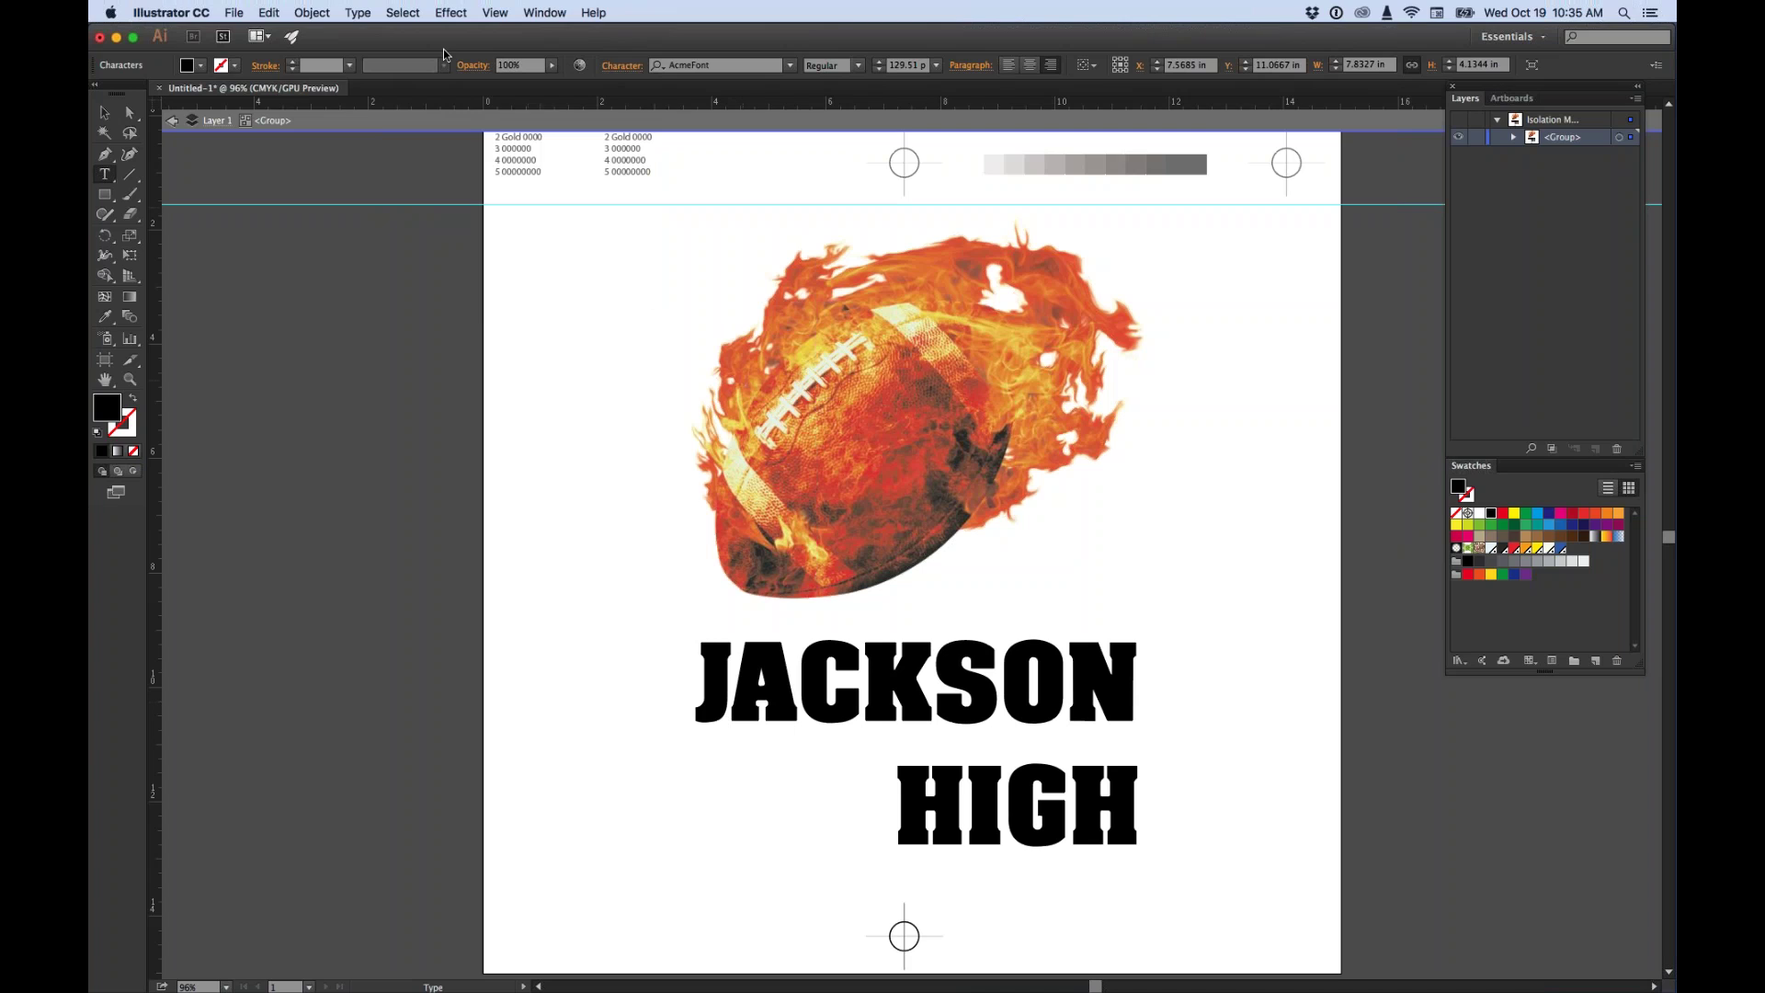
{"action": "left_click", "coordinate": [621, 65]}
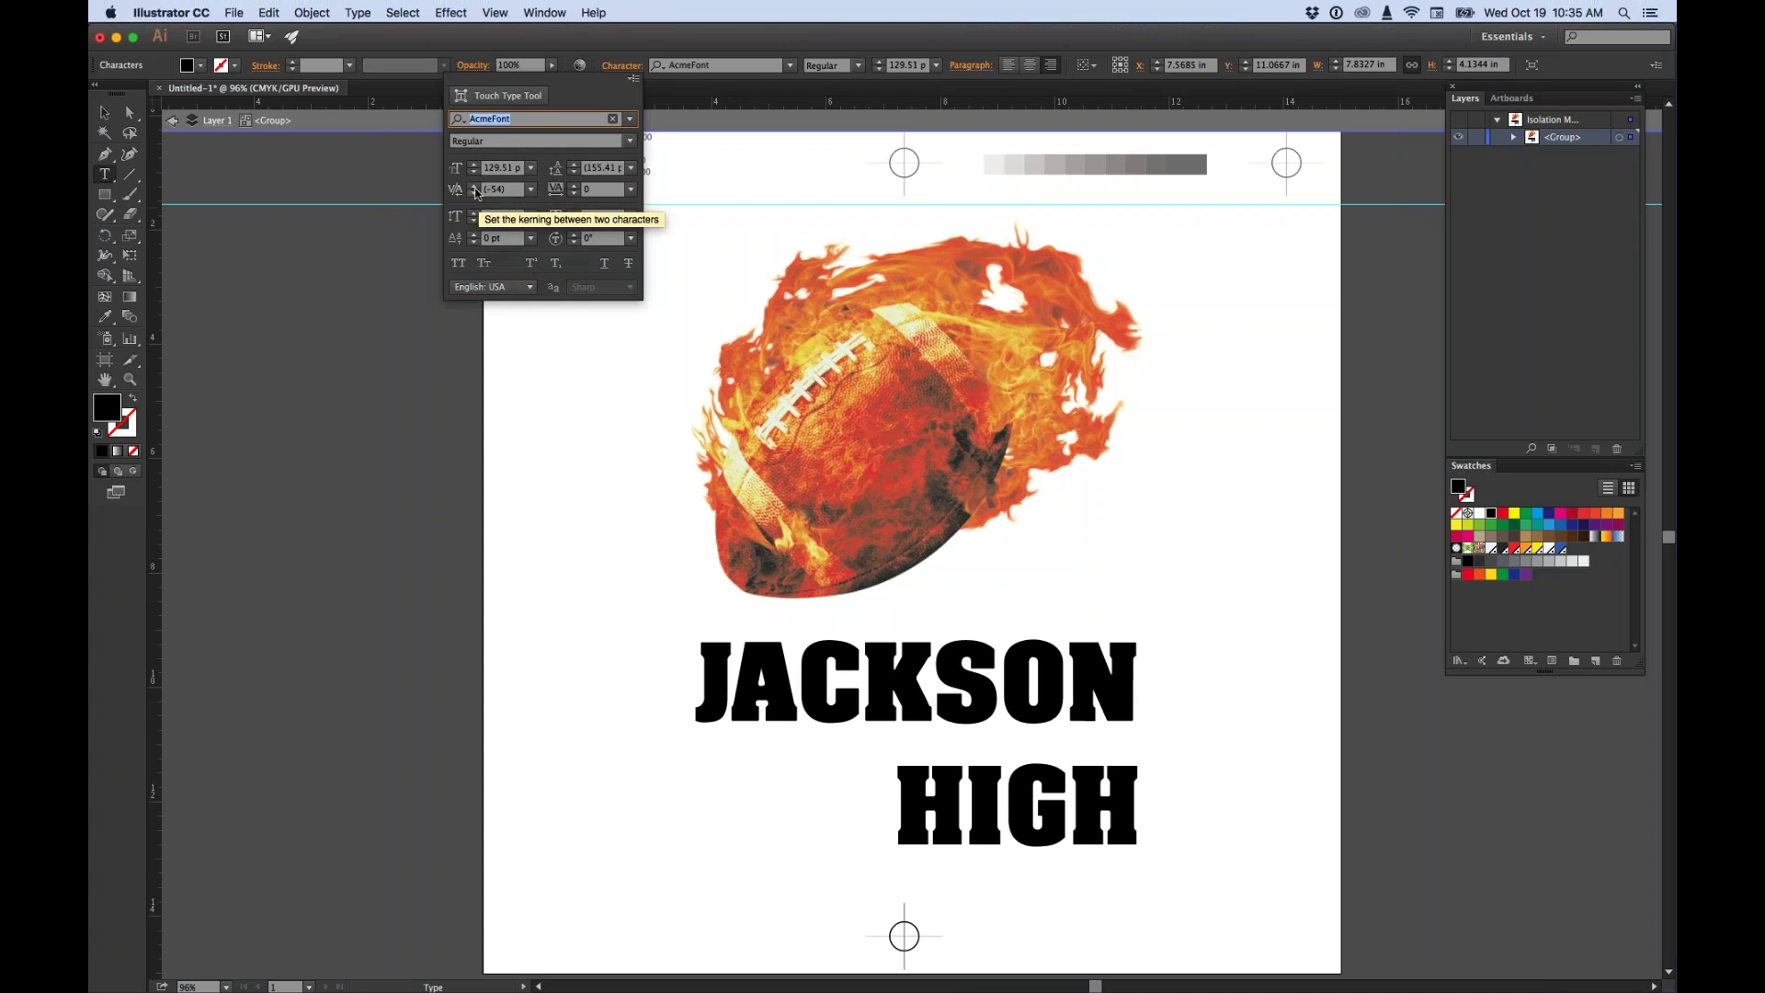
{"action": "left_click", "coordinate": [475, 187]}
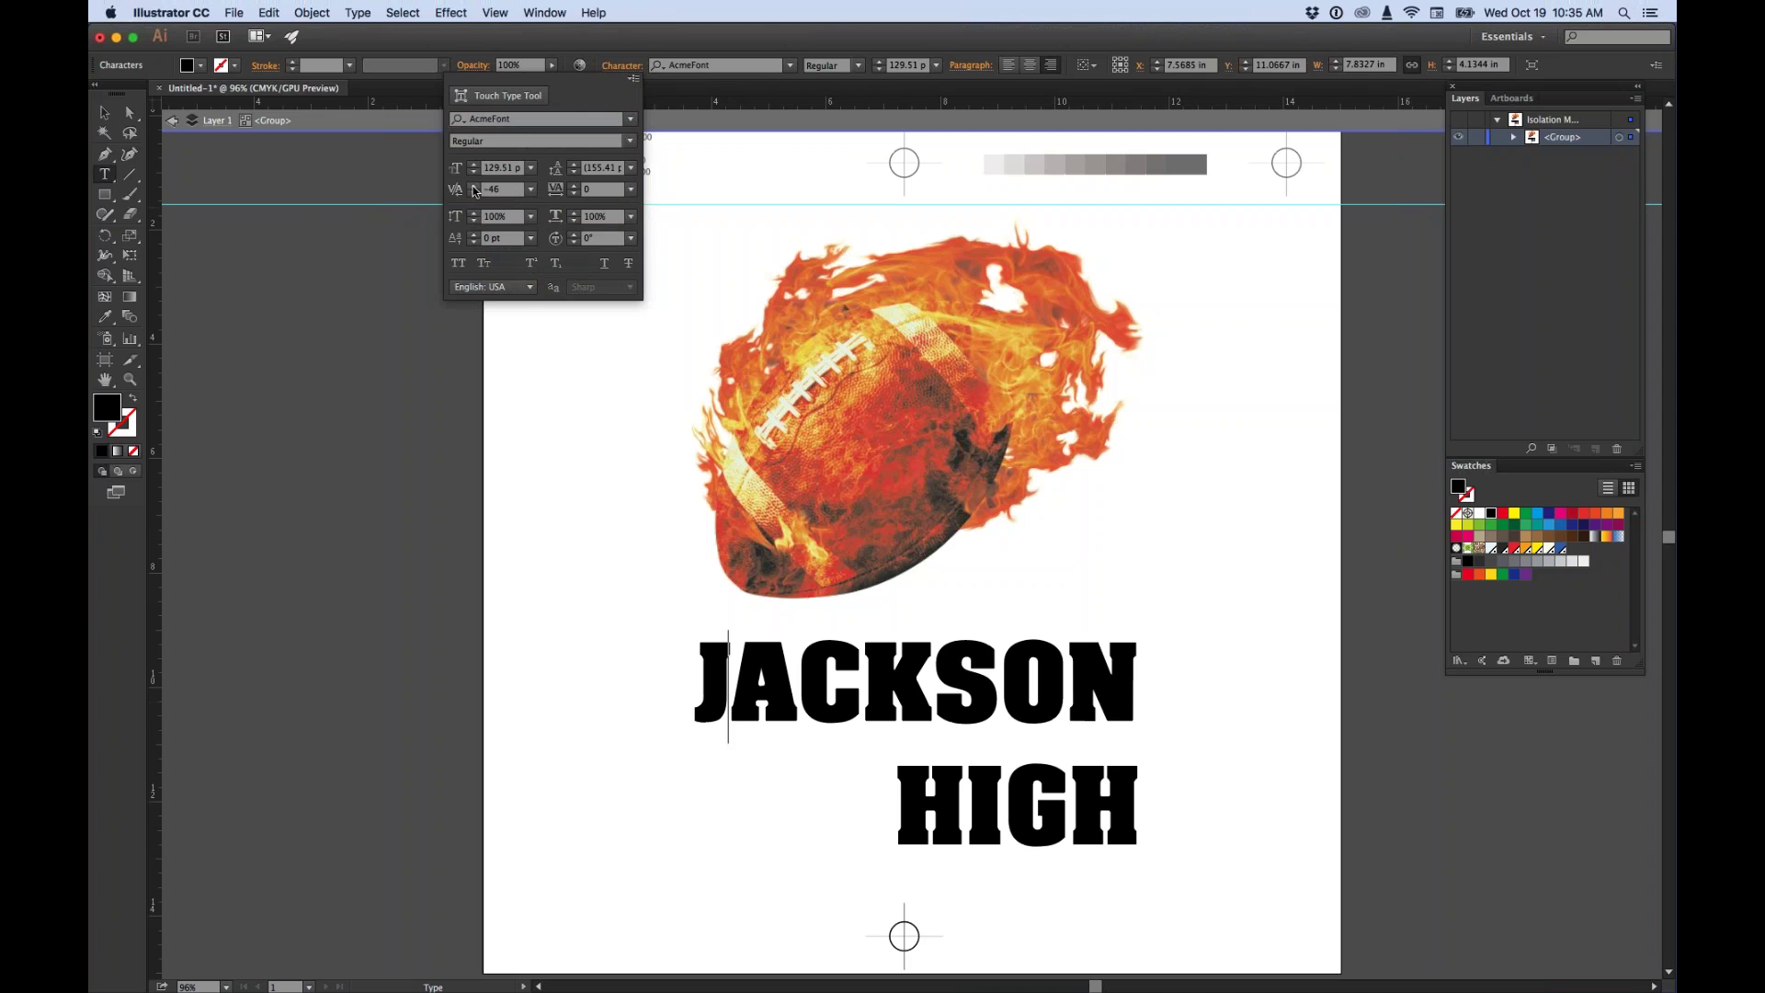
{"action": "left_click", "coordinate": [474, 185]}
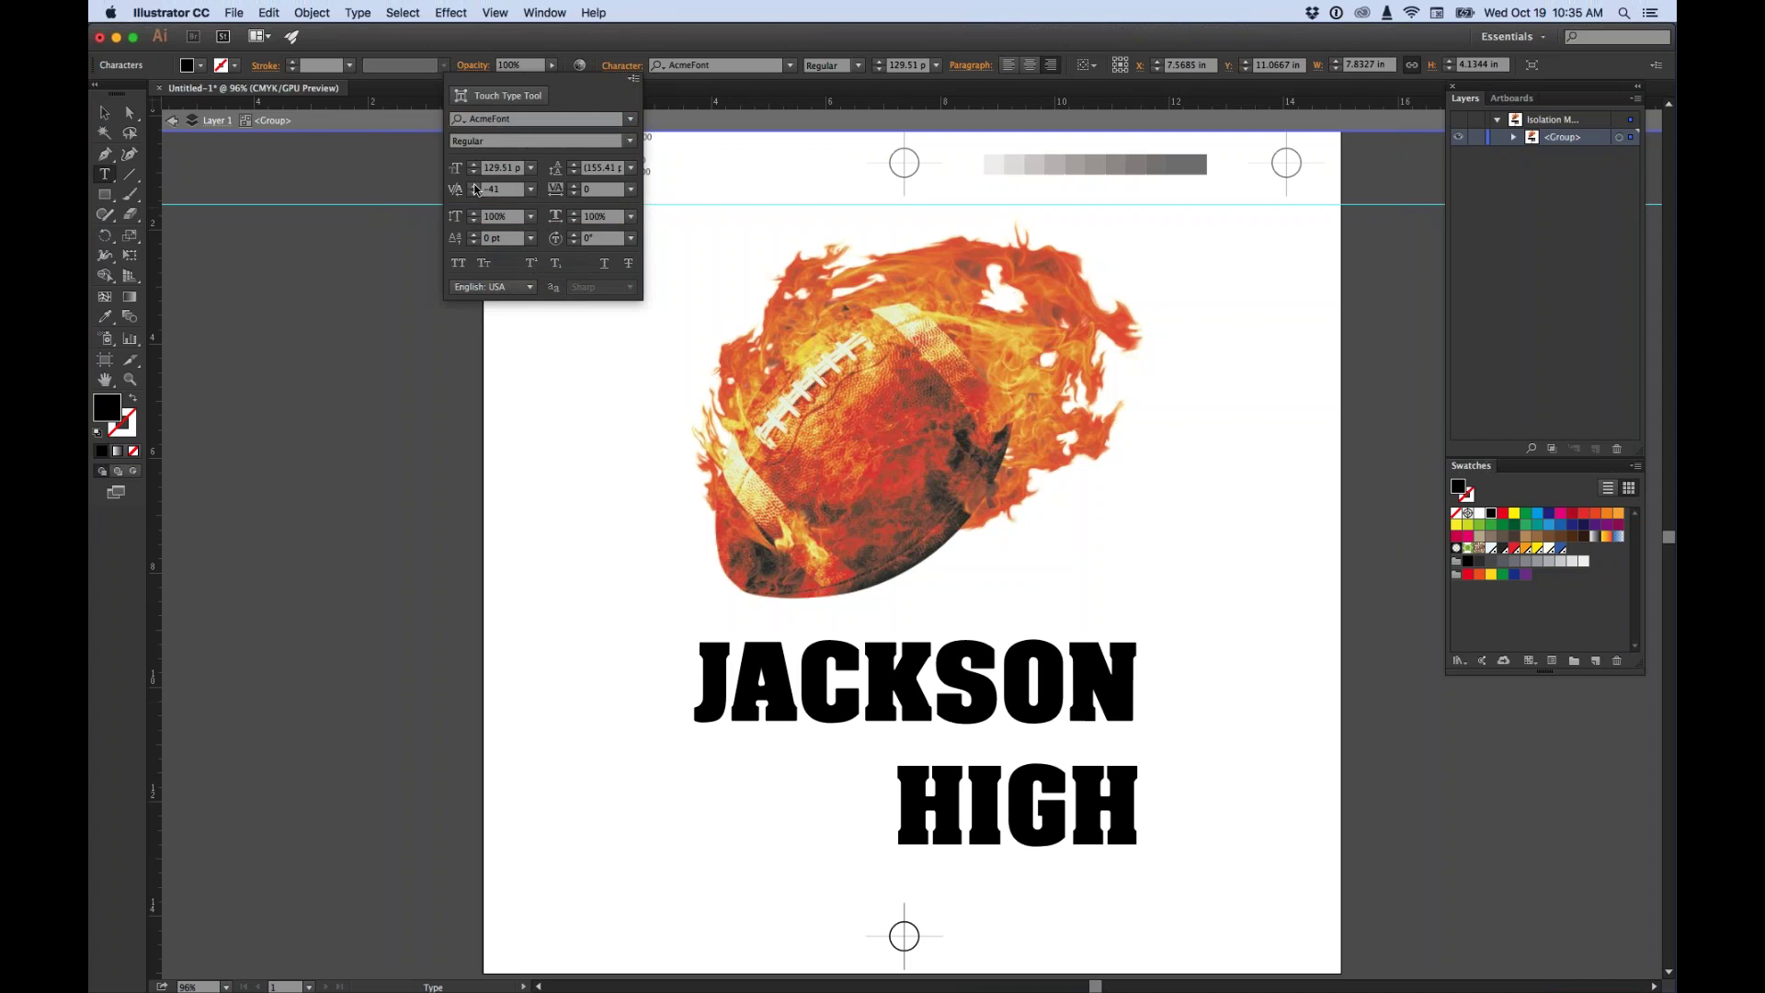
Set the leading of the whole JACKSON HIGH text object to 152 pt.
{"action": "left_click", "coordinate": [573, 166]}
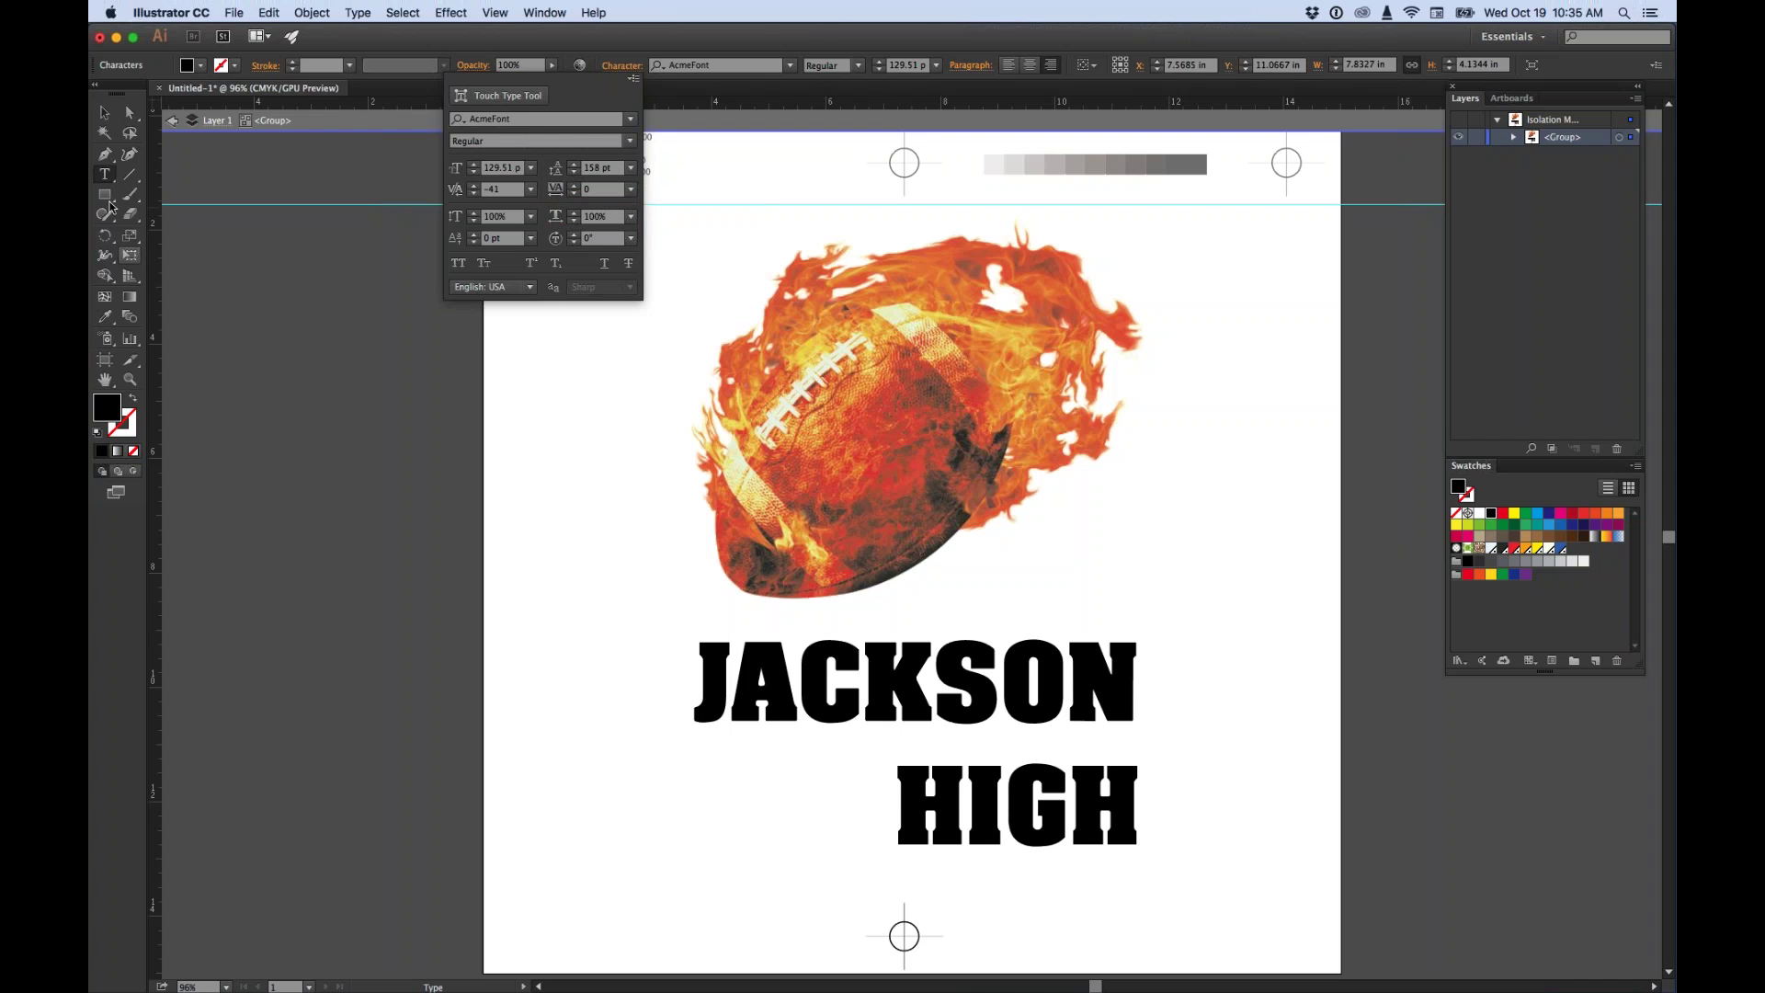
{"action": "left_click", "coordinate": [1004, 695]}
{"action": "key", "text": "Escape"}
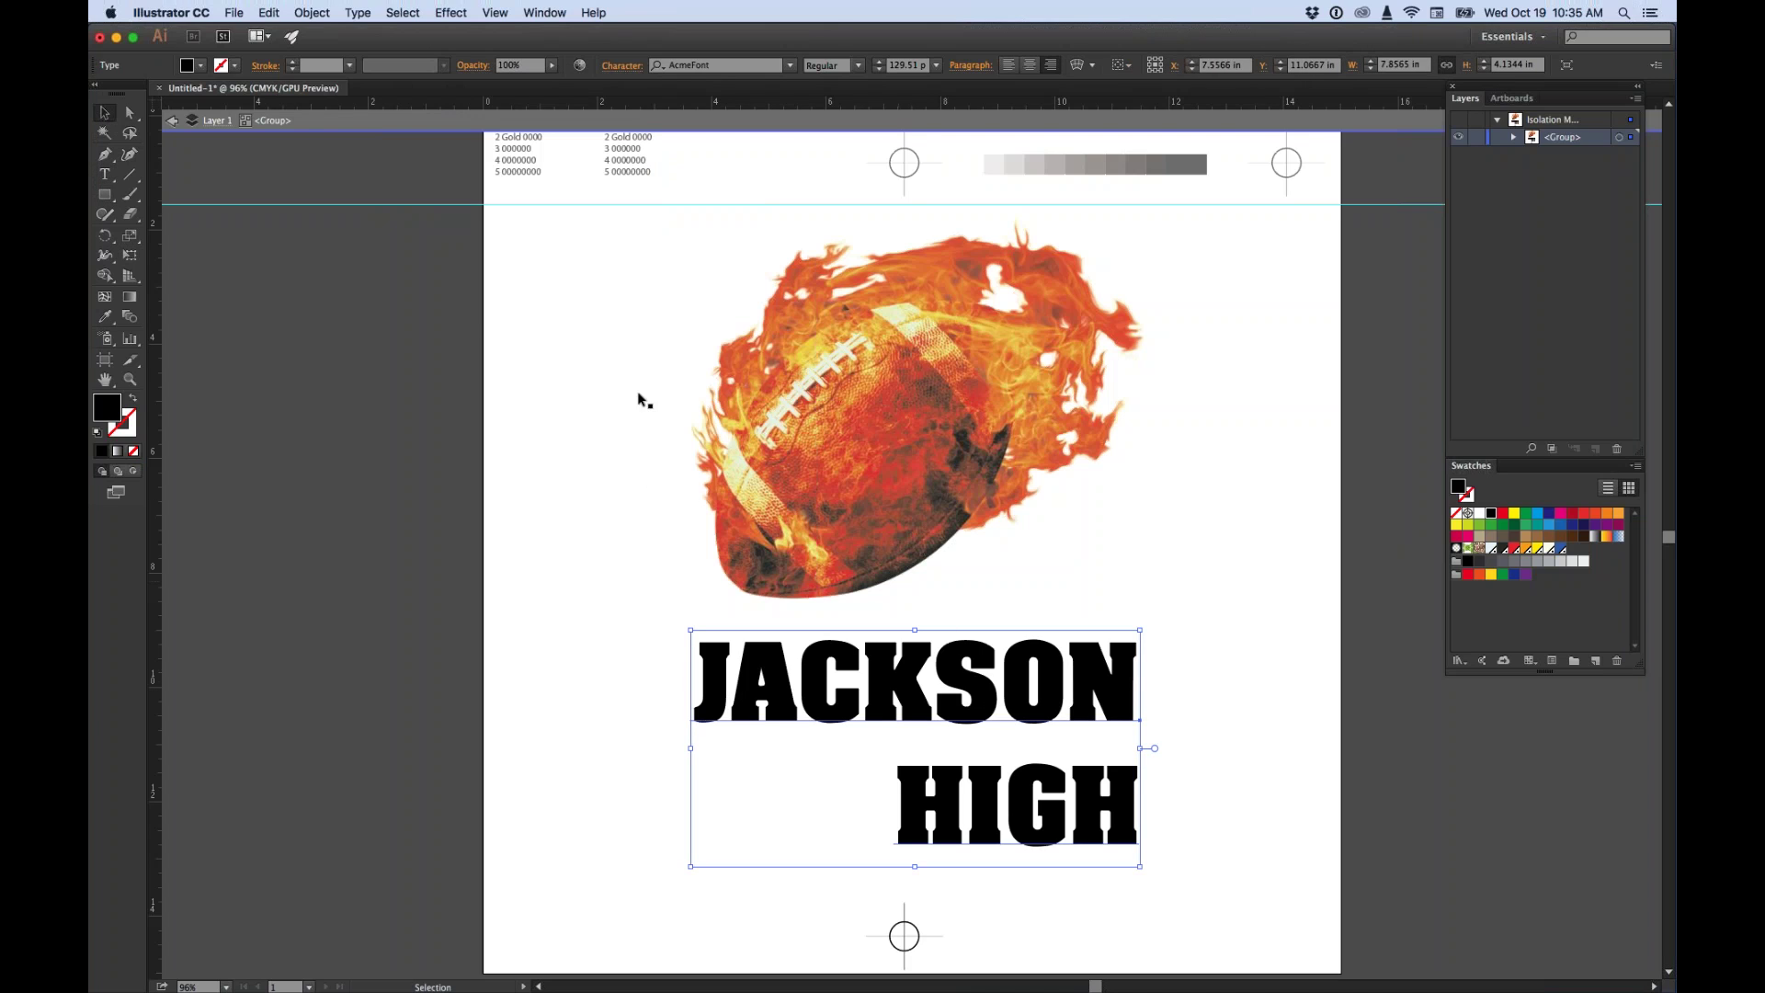
{"action": "left_click", "coordinate": [623, 66]}
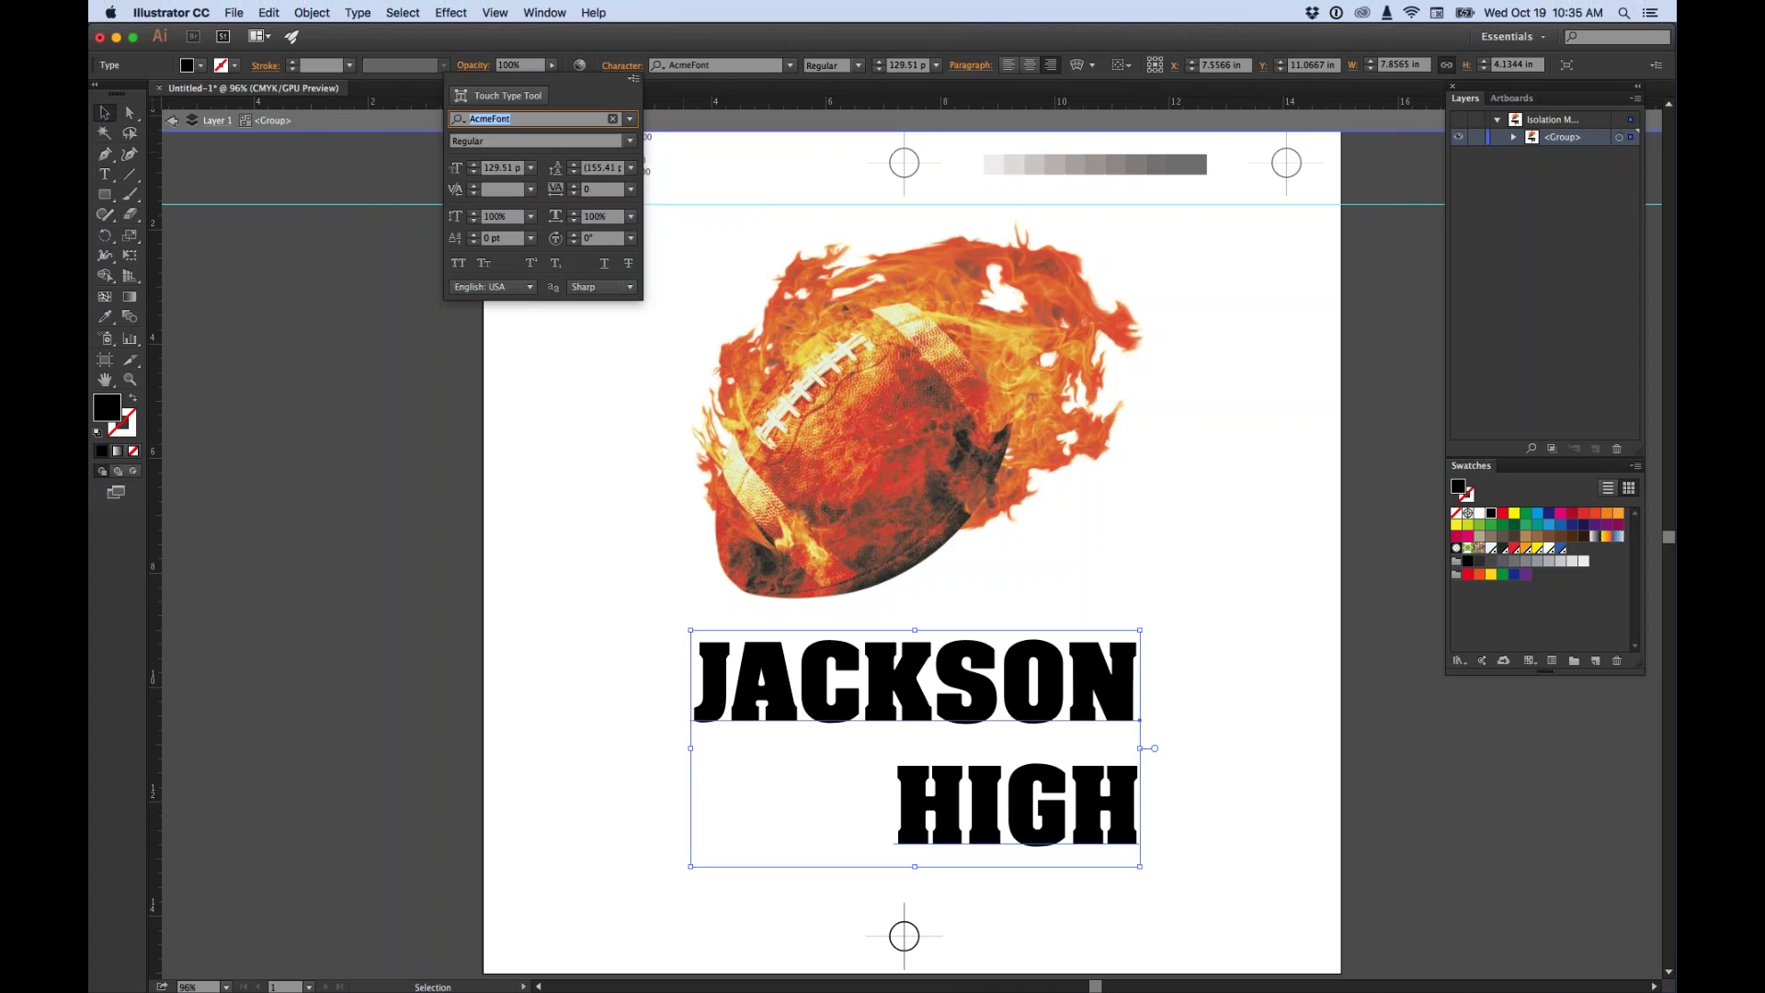
{"action": "left_click", "coordinate": [577, 168]}
{"action": "left_click", "coordinate": [577, 168]}
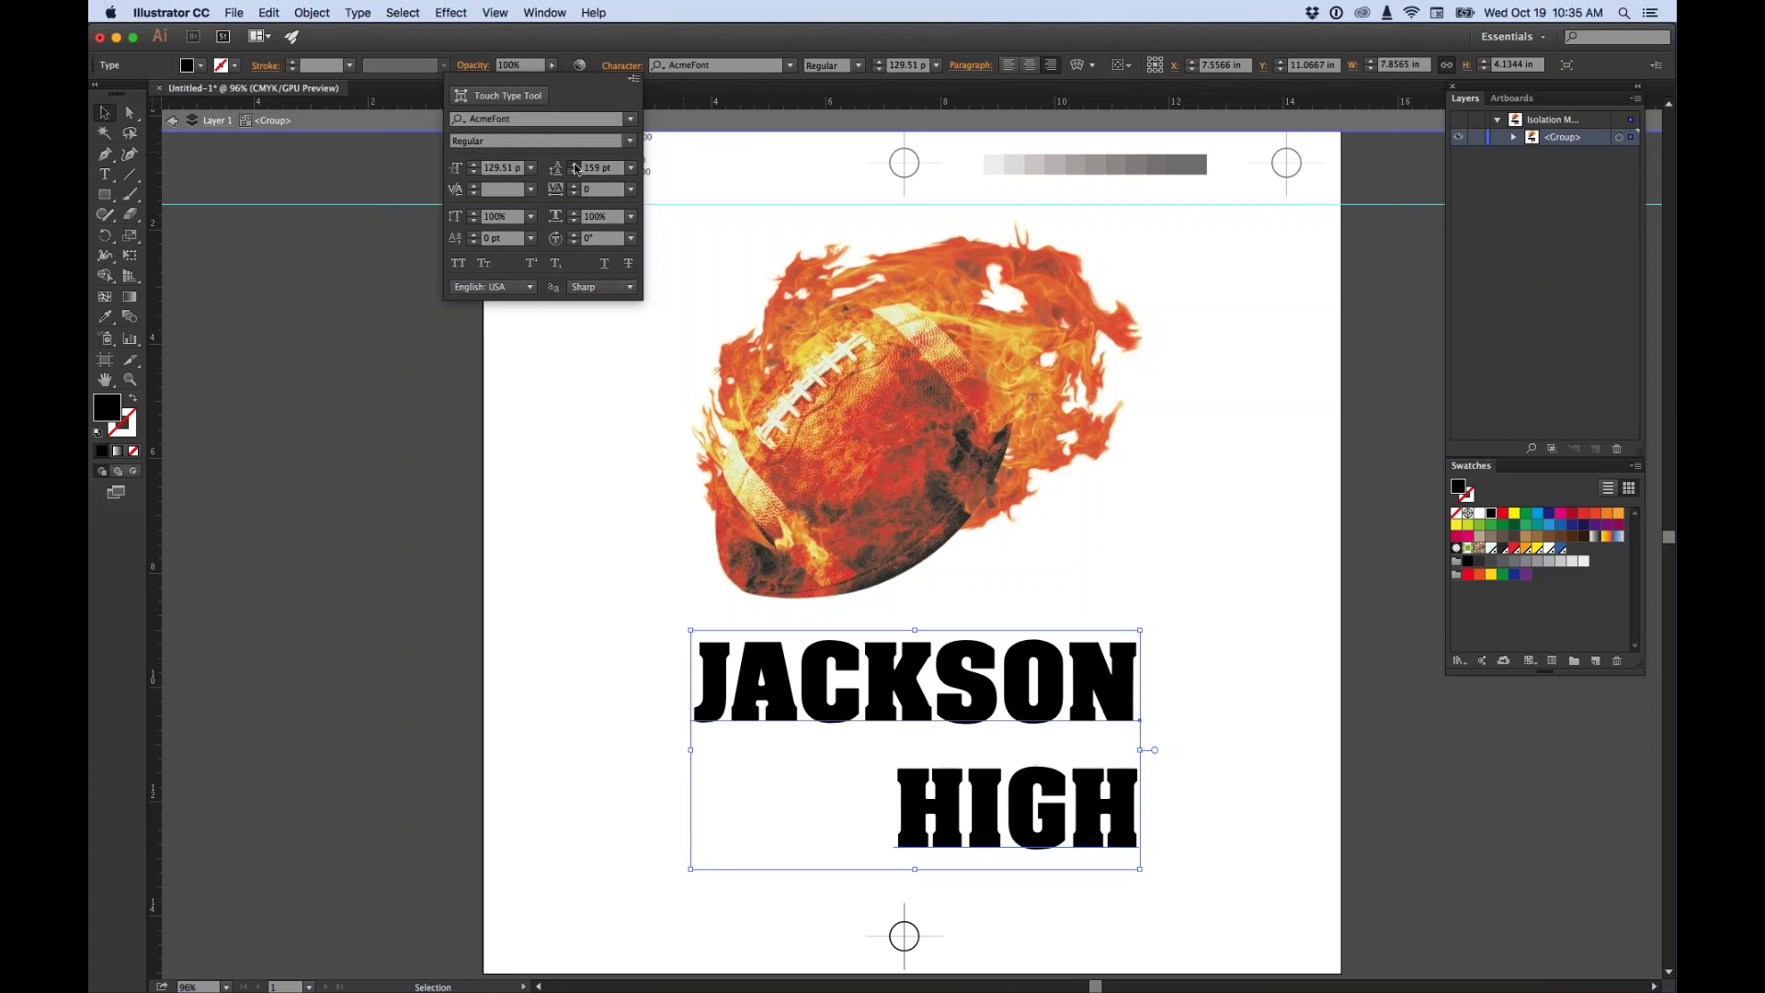
{"action": "left_click", "coordinate": [576, 168]}
{"action": "left_click", "coordinate": [576, 168]}
{"action": "left_click", "coordinate": [577, 172]}
{"action": "left_click", "coordinate": [576, 173]}
{"action": "left_click", "coordinate": [576, 173]}
{"action": "left_click", "coordinate": [576, 173]}
{"action": "left_click", "coordinate": [576, 173]}
{"action": "left_click", "coordinate": [577, 173]}
{"action": "left_click", "coordinate": [576, 173]}
{"action": "left_click", "coordinate": [576, 172]}
{"action": "left_click", "coordinate": [577, 173]}
{"action": "left_click", "coordinate": [577, 173]}
{"action": "left_click", "coordinate": [576, 173]}
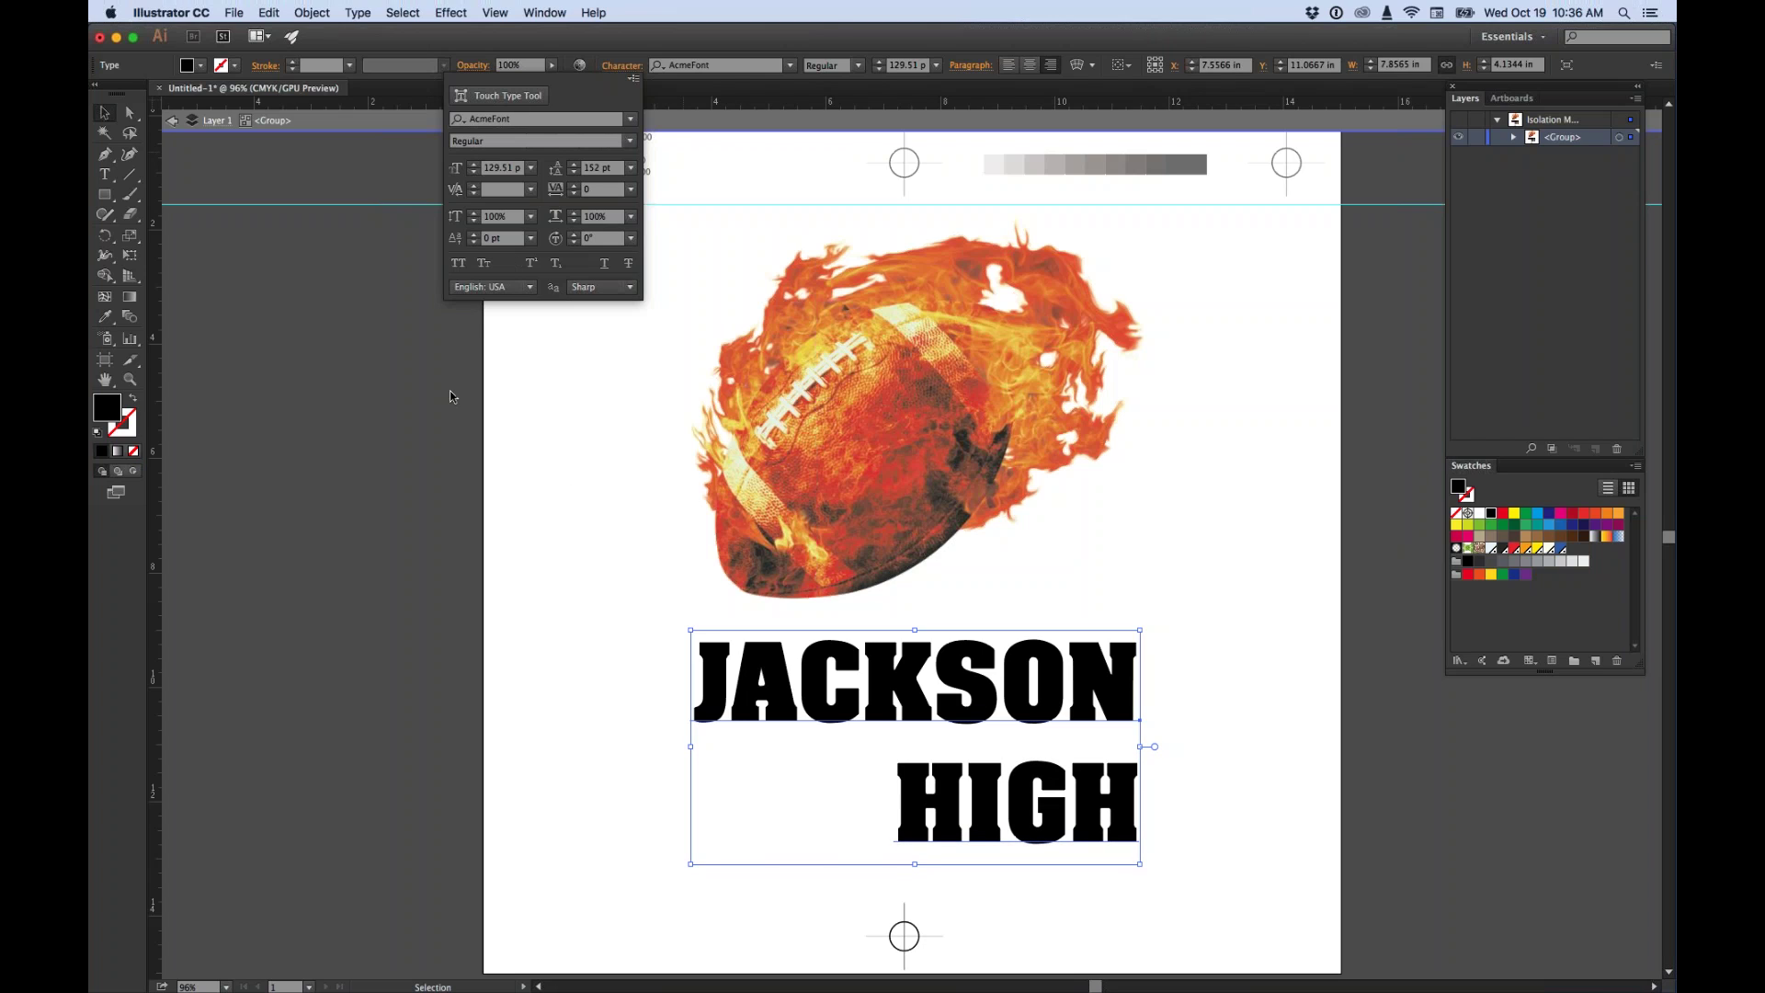
{"action": "key", "text": "Escape"}
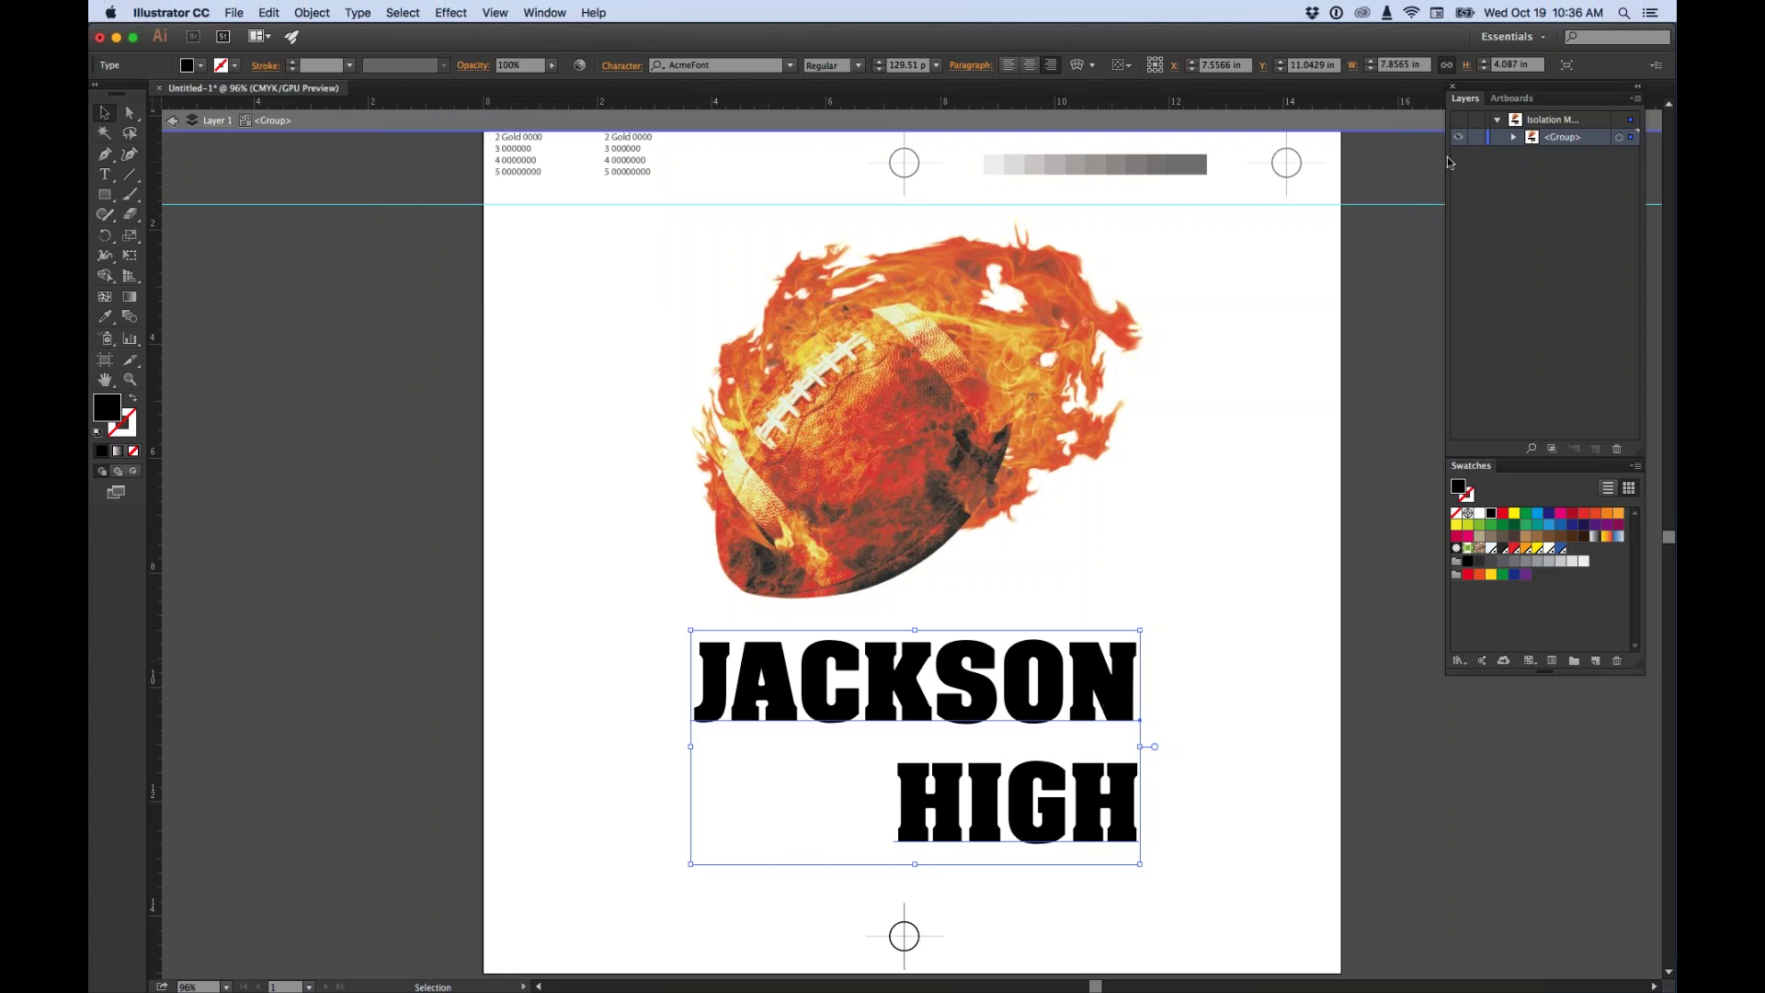
Expand the isolated group's layer listing and convert the JACKSON HIGH text to outlines.
{"action": "left_click", "coordinate": [1513, 137]}
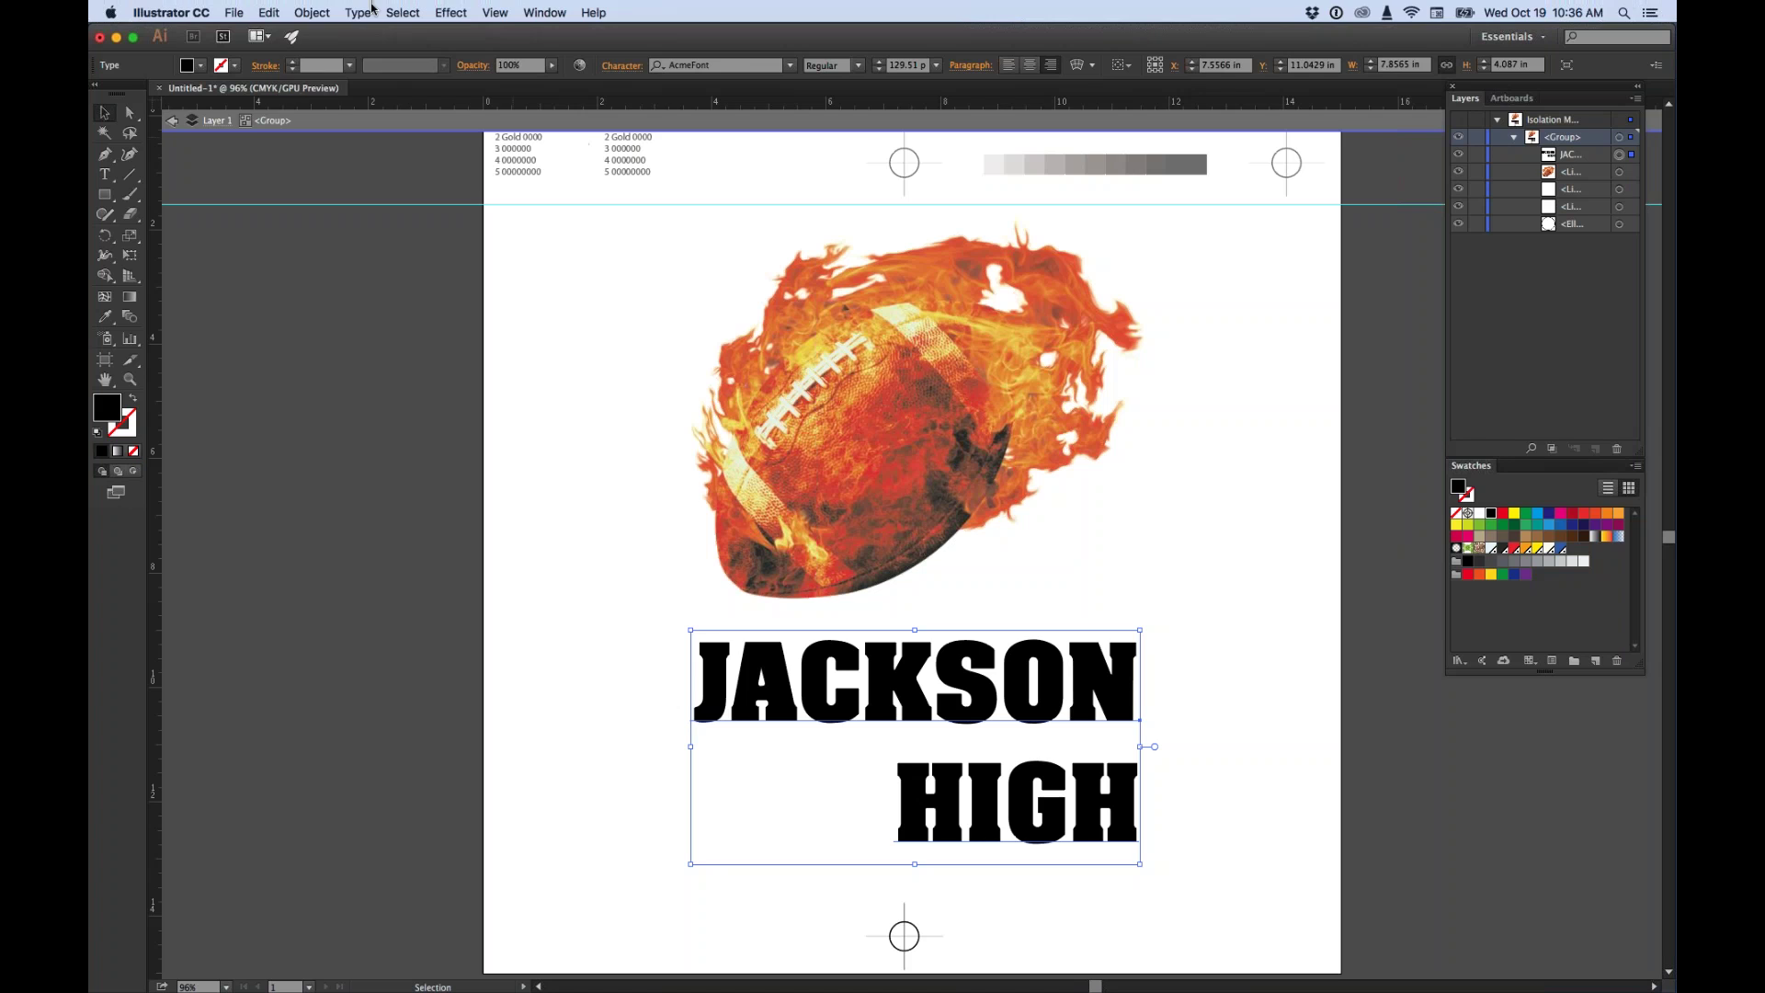
{"action": "left_click", "coordinate": [323, 11]}
{"action": "mouse_move", "coordinate": [358, 12]}
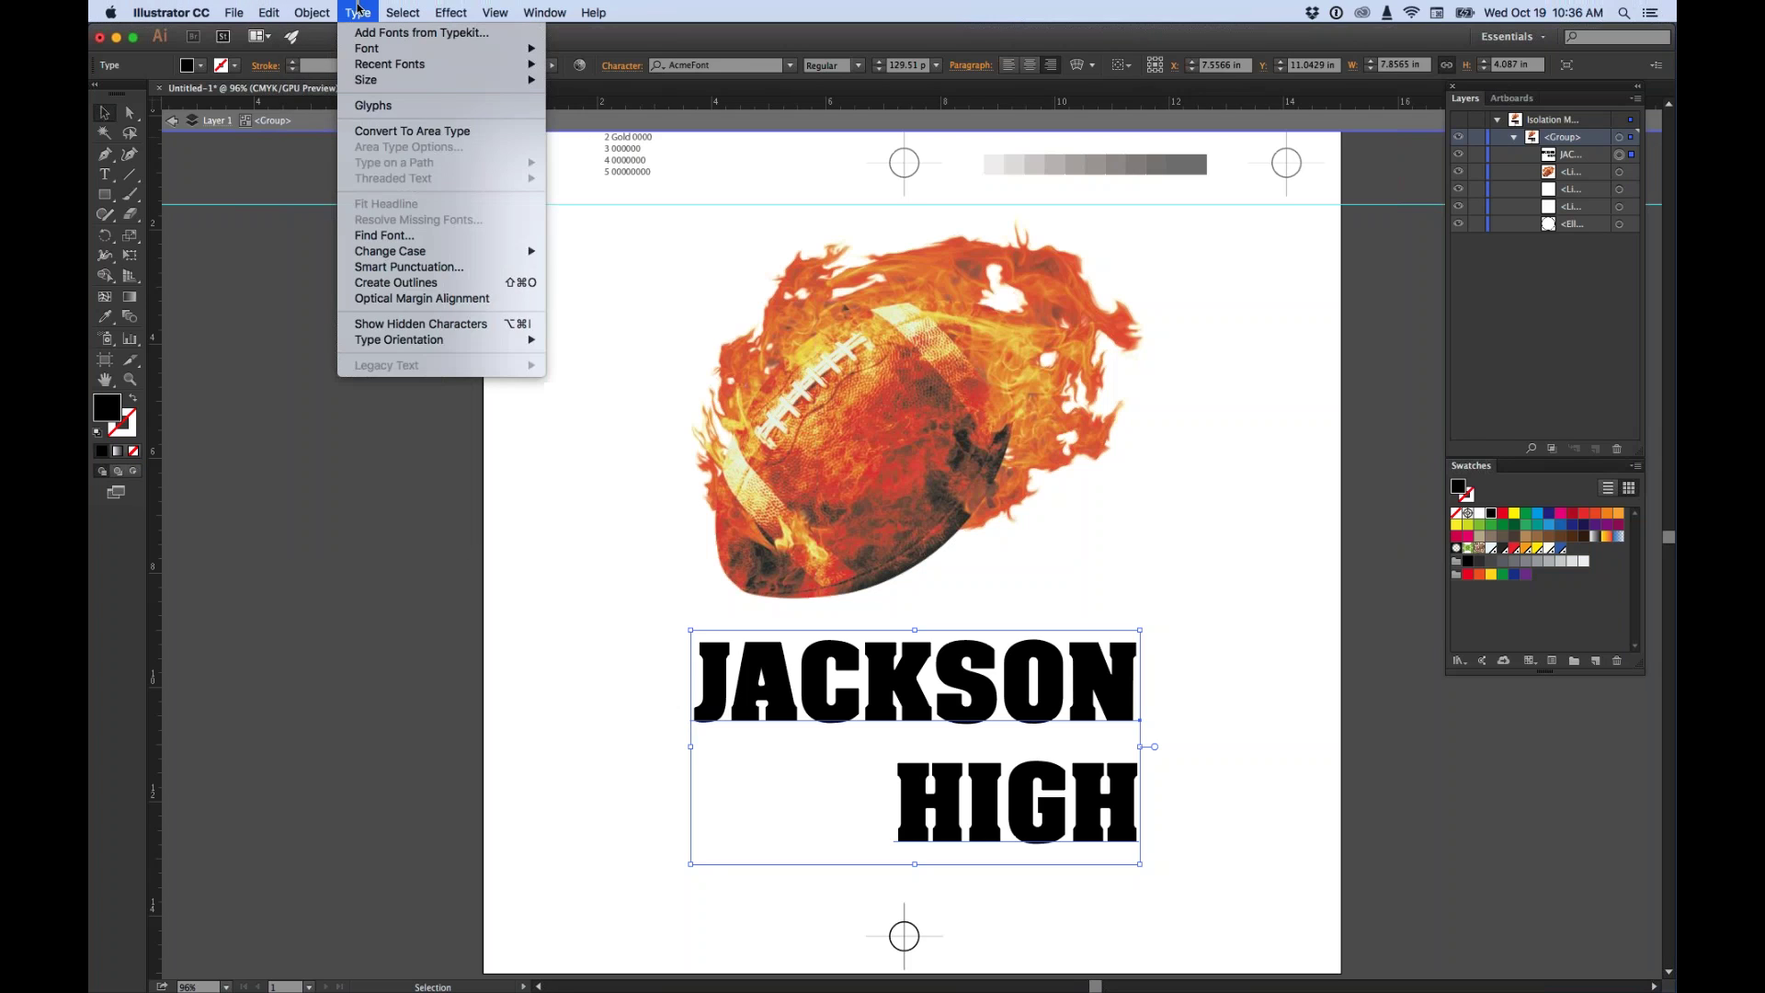
{"action": "left_click", "coordinate": [384, 284]}
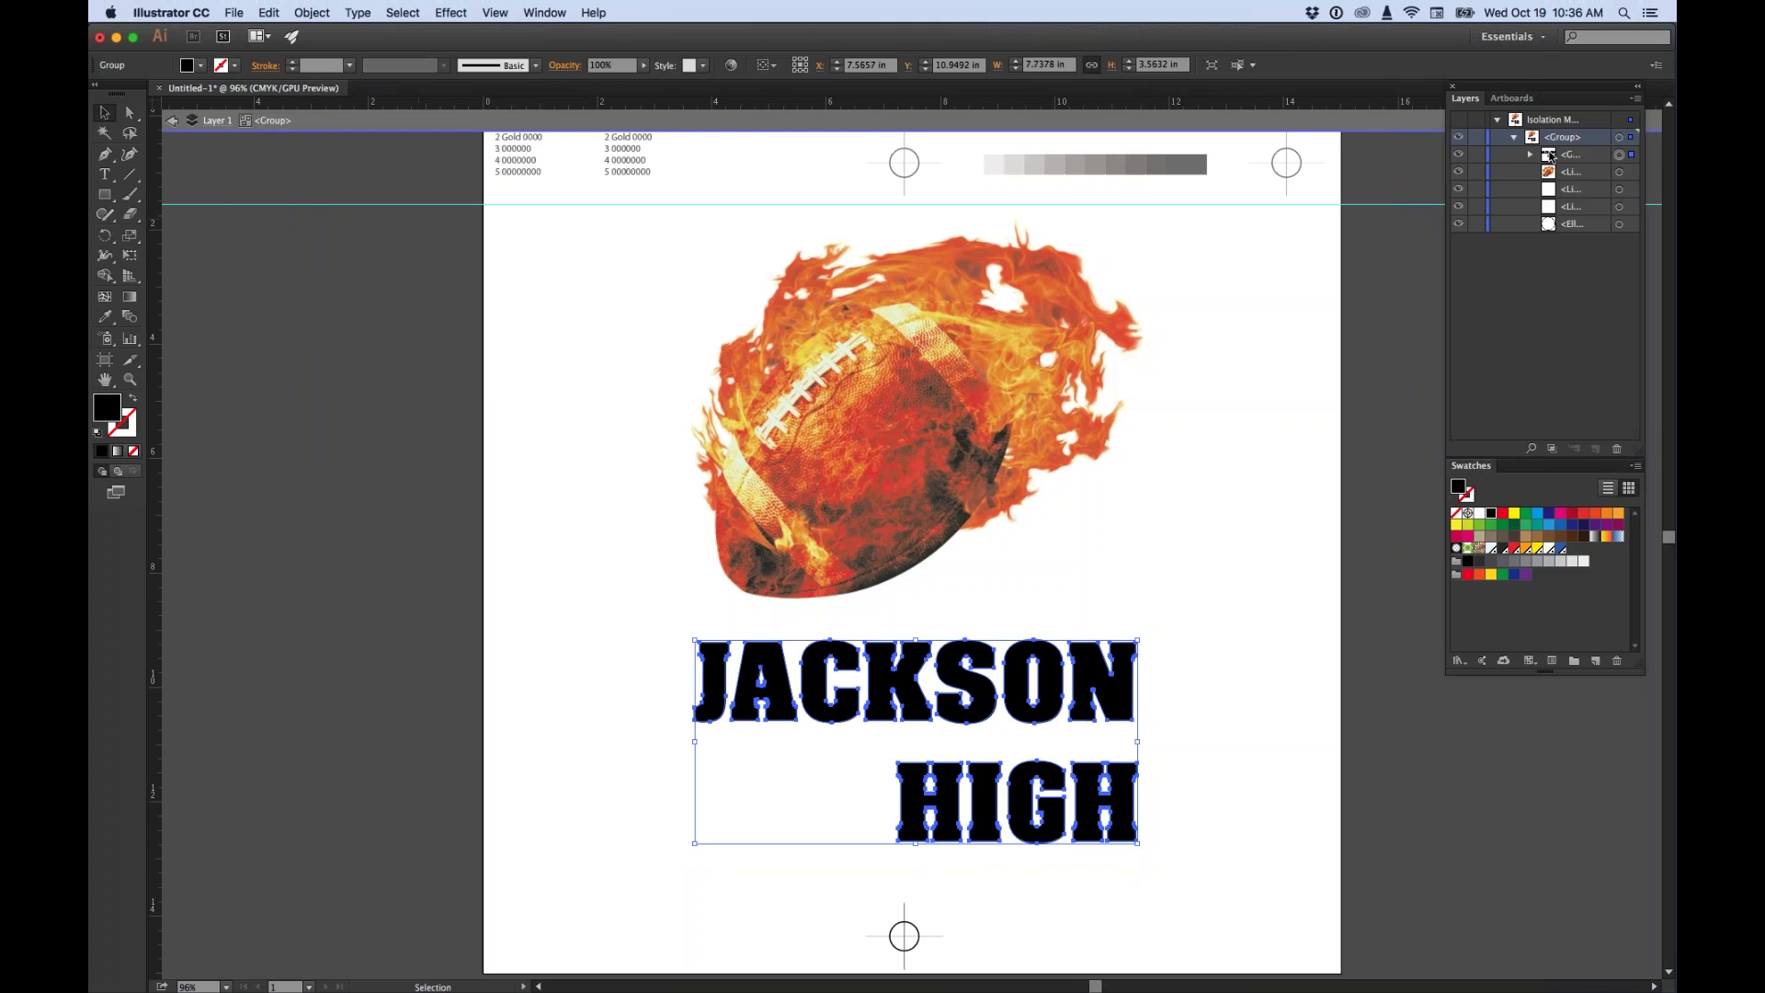
Expand the outlined text group's listing, combine its letters into one compound path, and deselect everything.
{"action": "left_click", "coordinate": [1529, 156]}
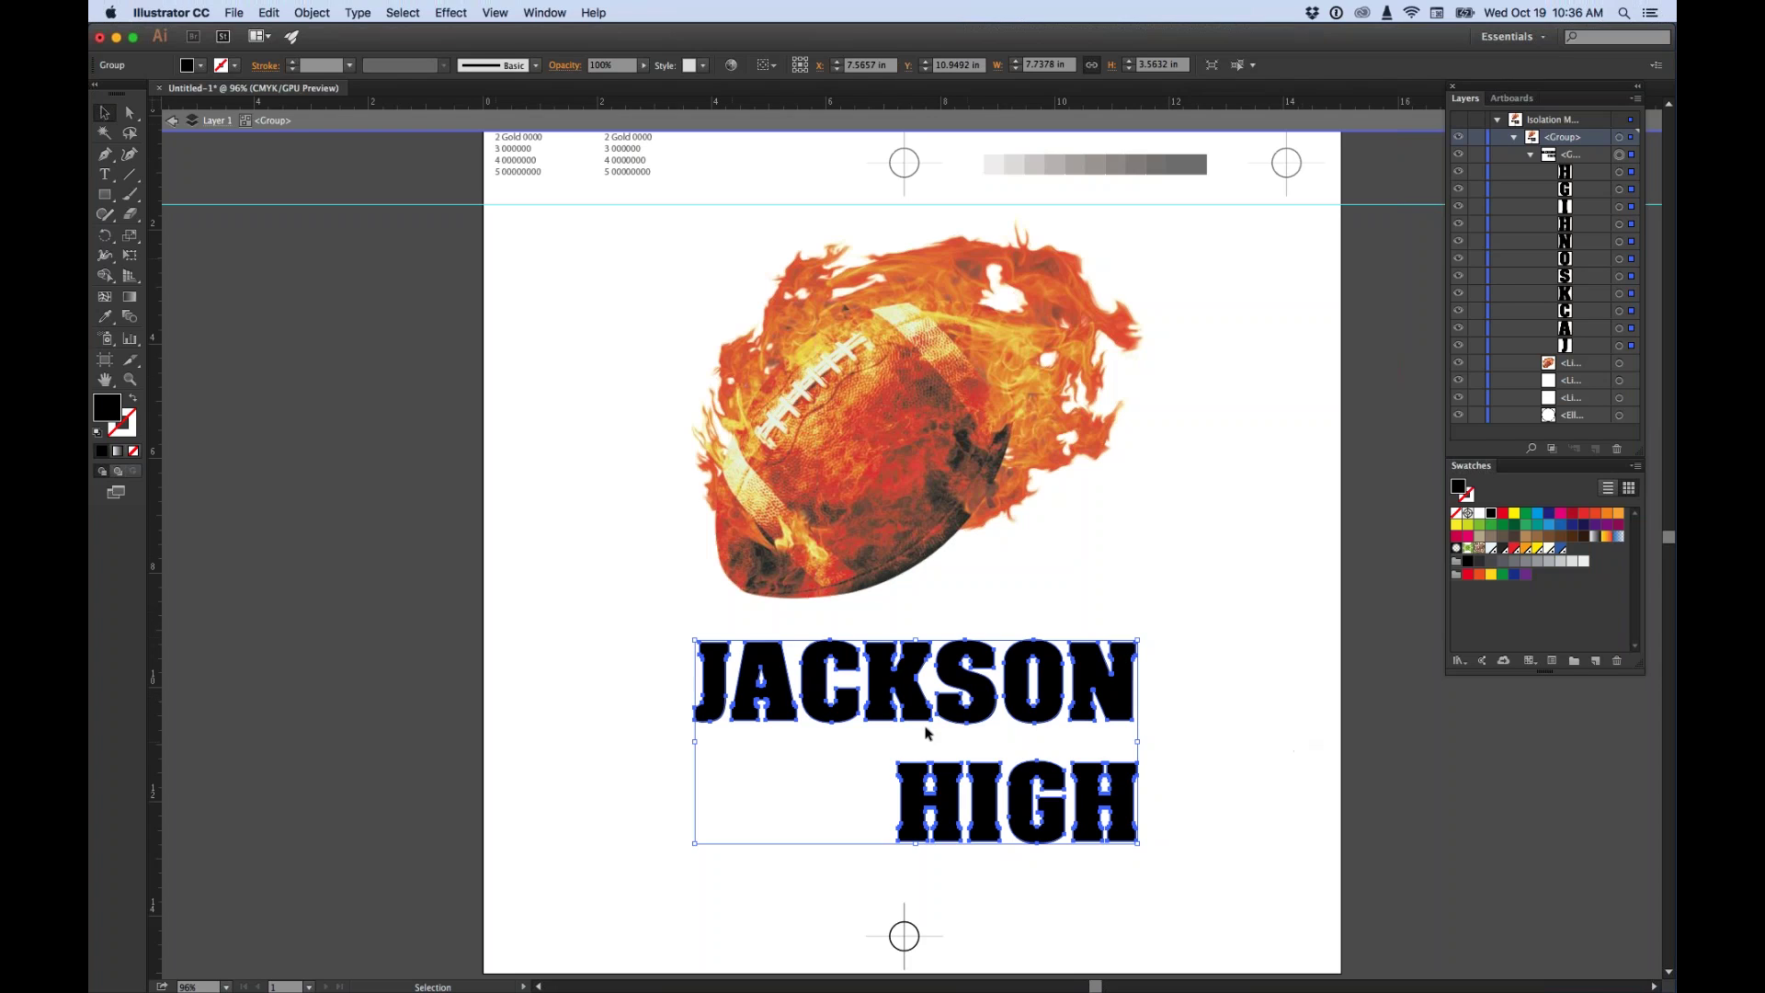
{"action": "left_click", "coordinate": [312, 12]}
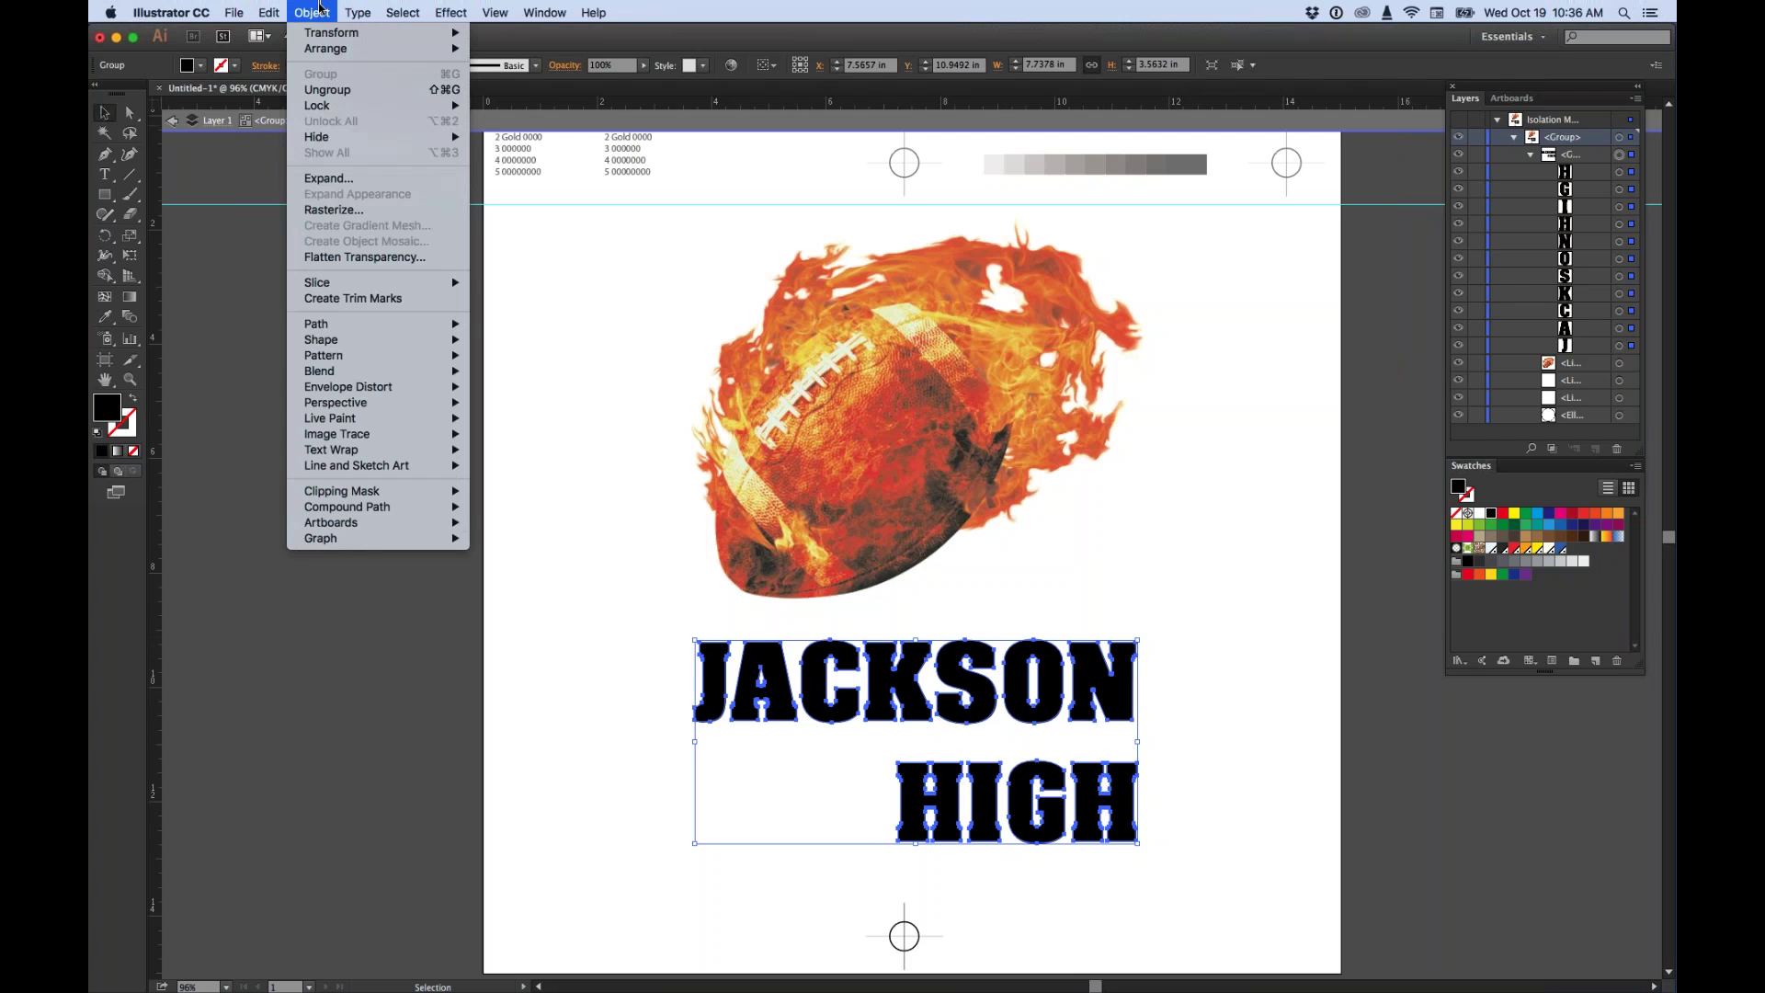
{"action": "mouse_move", "coordinate": [359, 512]}
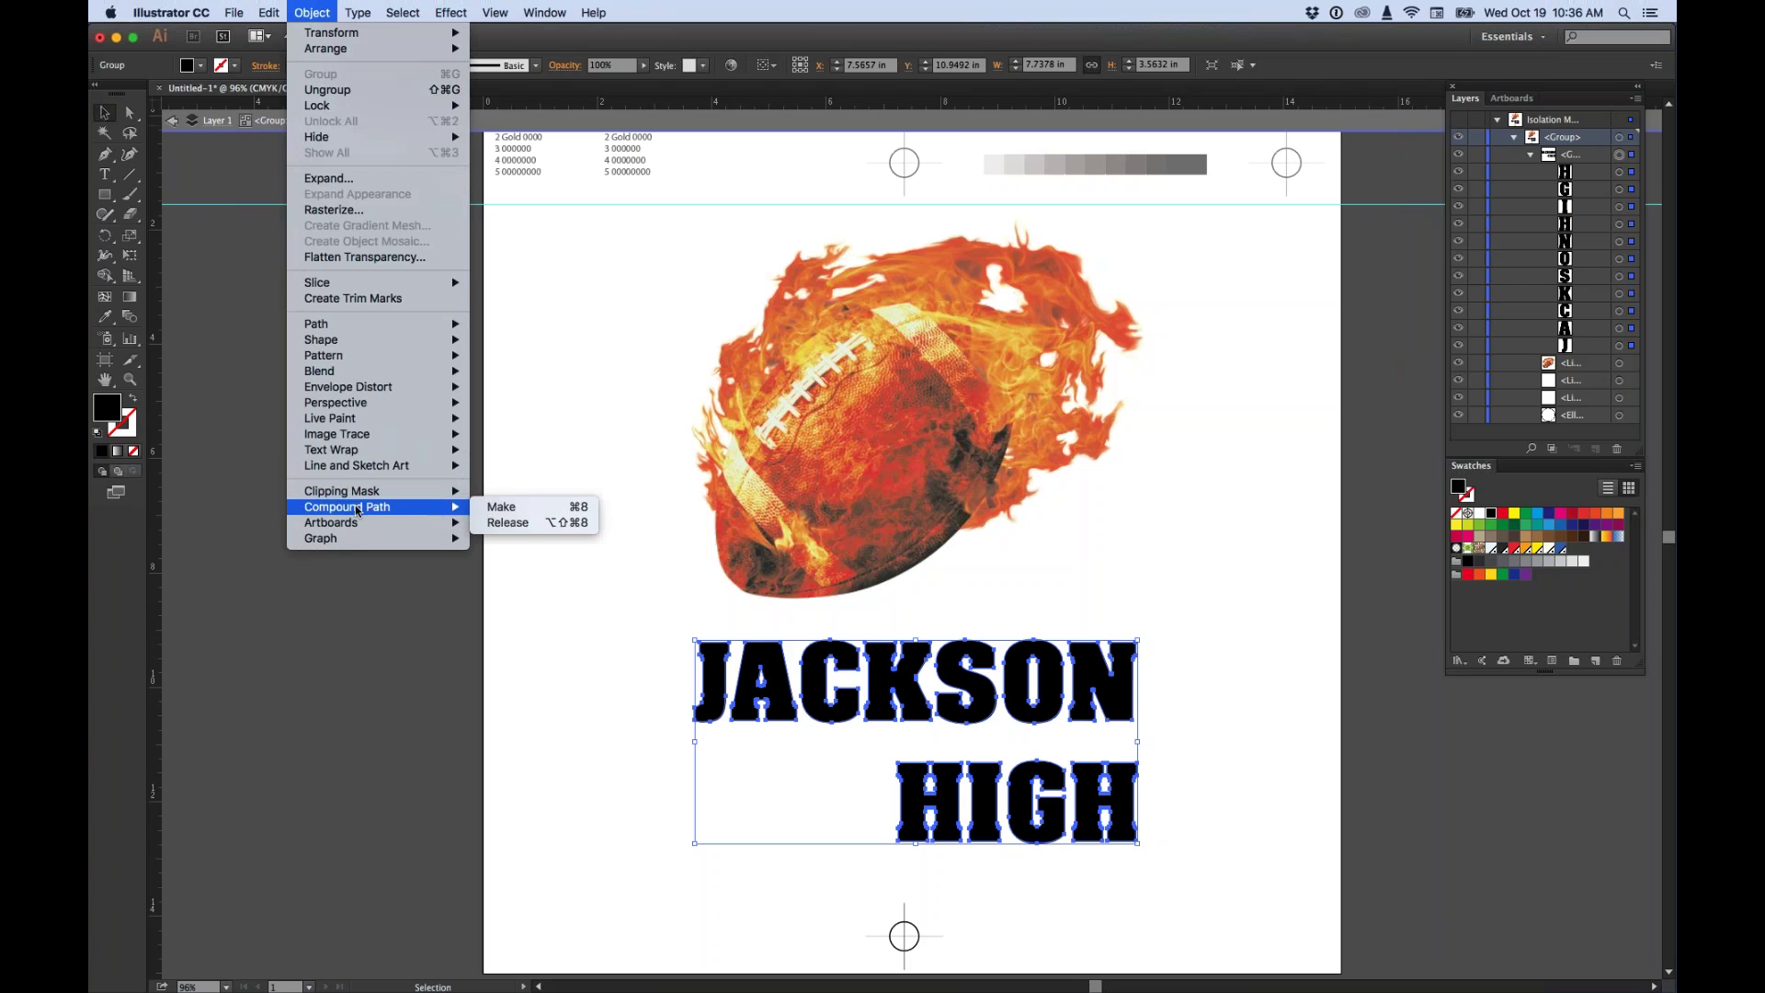
{"action": "left_click", "coordinate": [528, 512]}
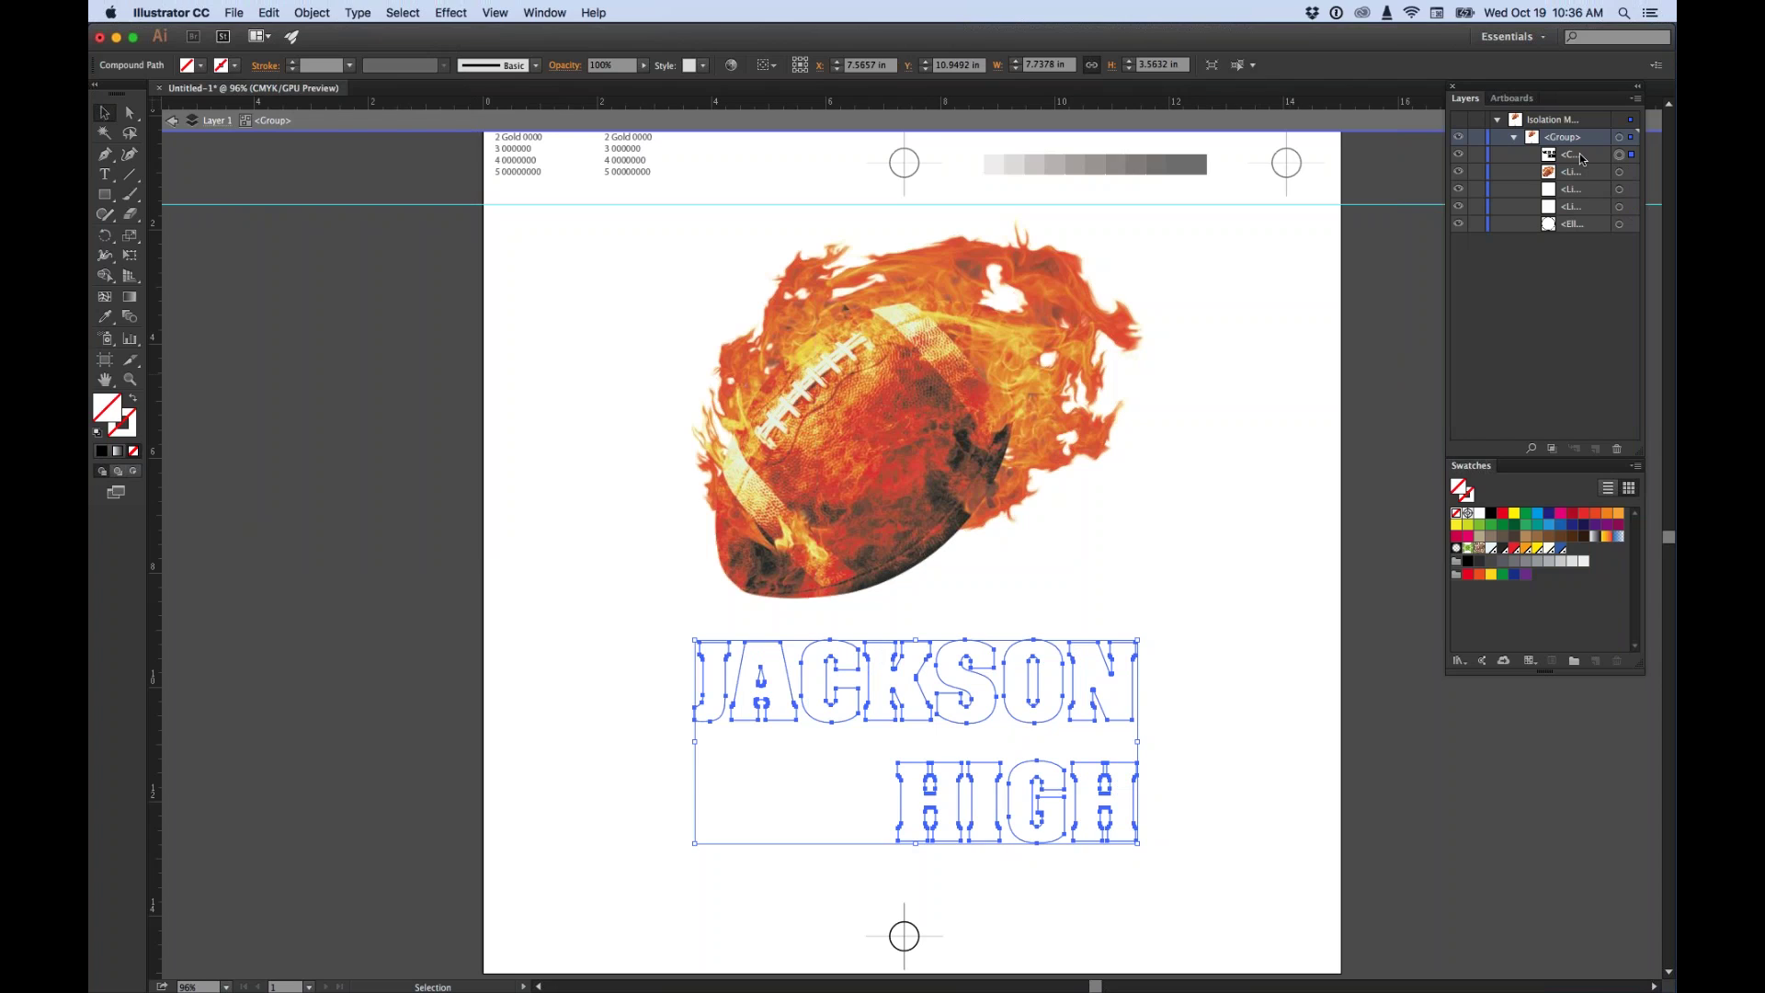
{"action": "key", "text": "shift+super+a"}
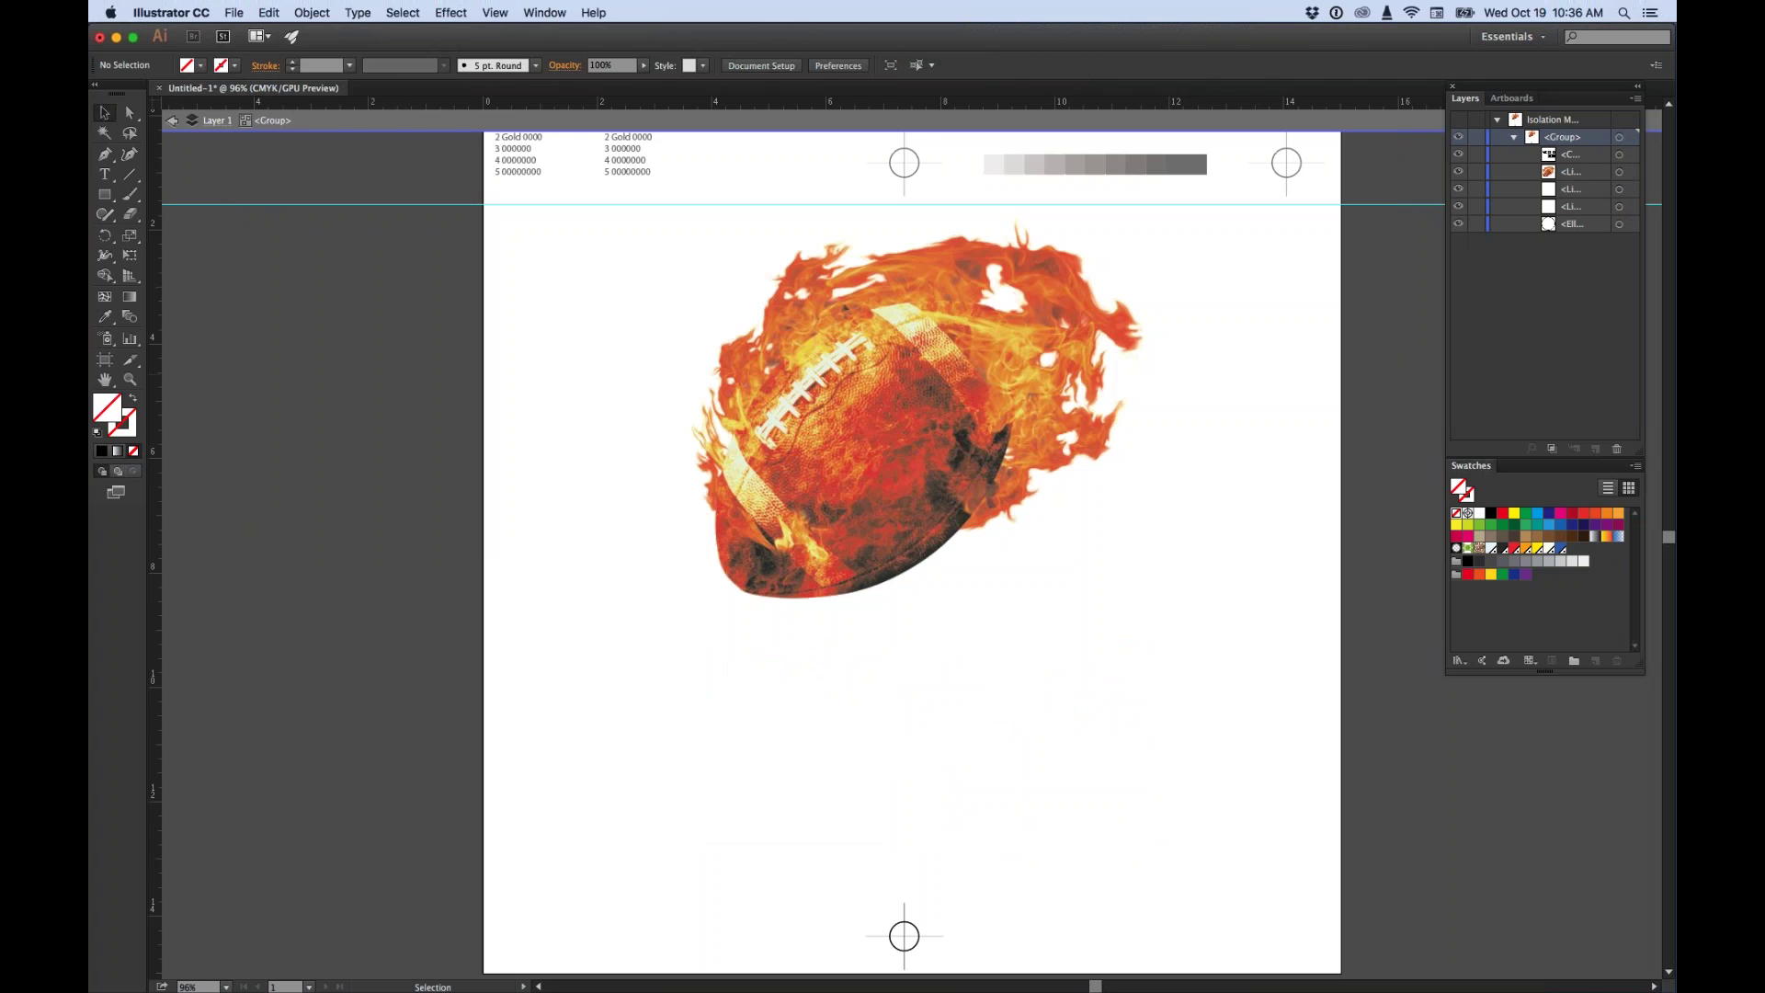
Show the artwork in outline mode at 150% with the JACKSON HIGH lettering in view and nothing selected.
{"action": "left_click", "coordinate": [1118, 695]}
{"action": "key", "text": "z"}
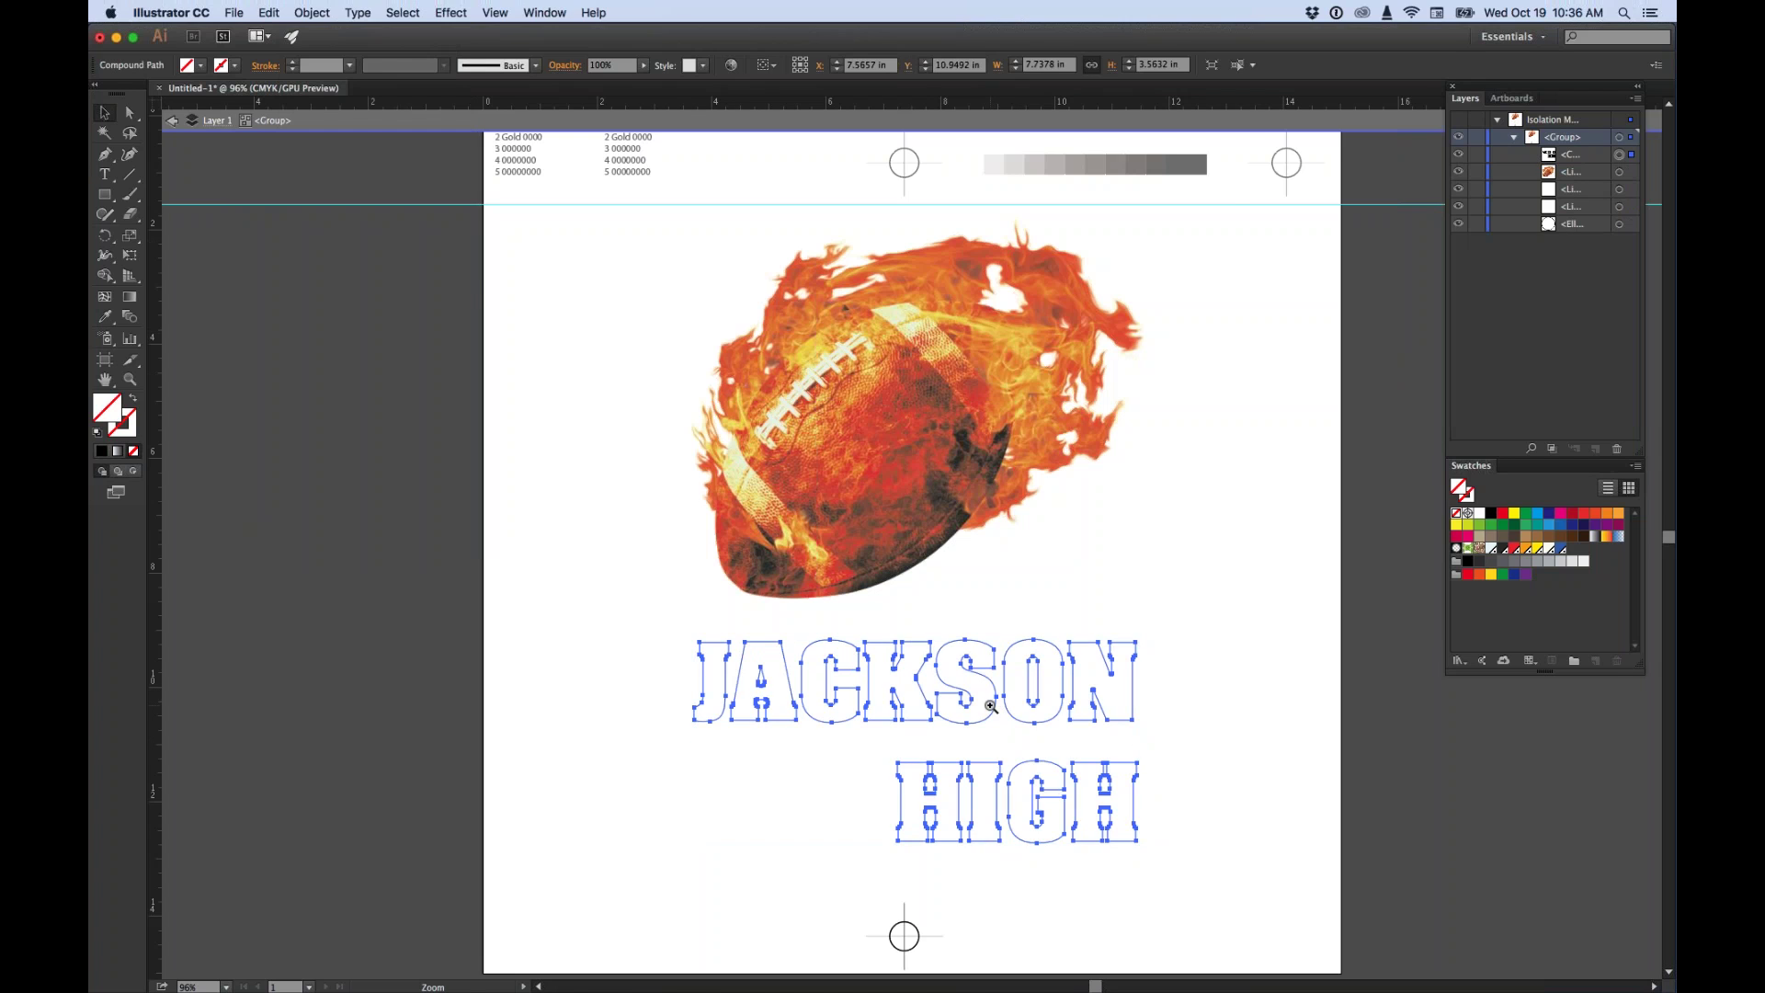
{"action": "key", "text": "super+1"}
{"action": "key", "text": "super+y"}
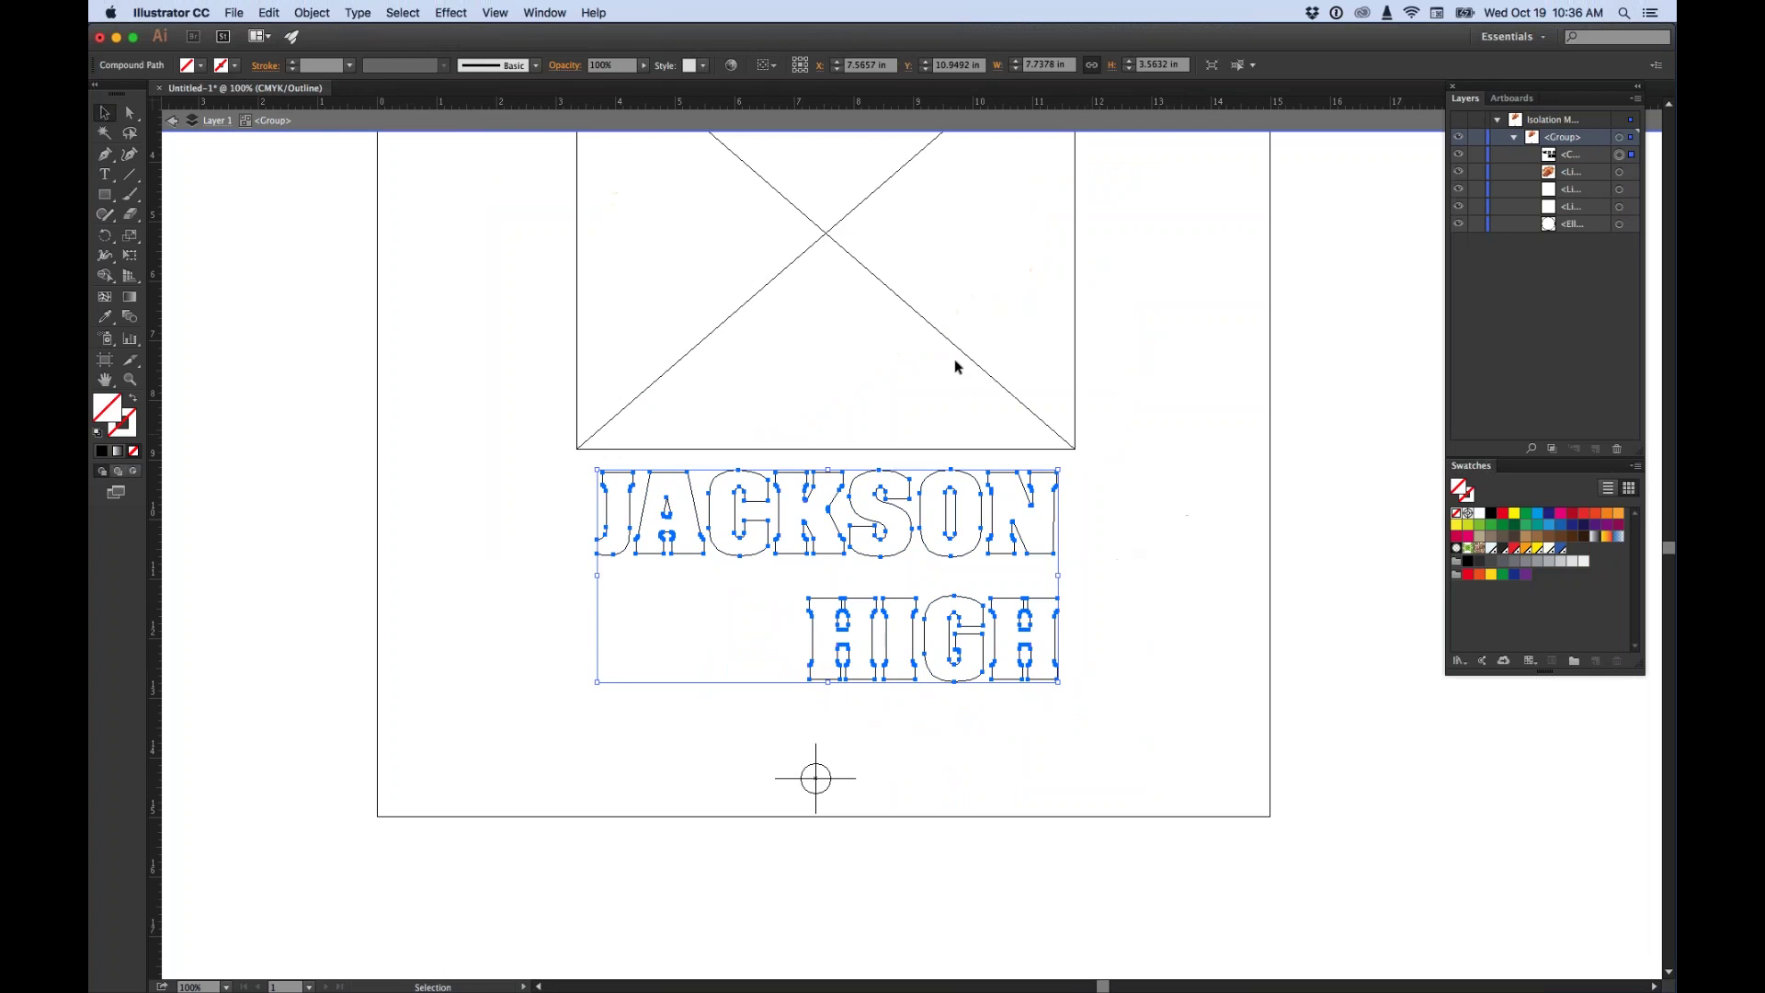
{"action": "key", "text": "super+equal"}
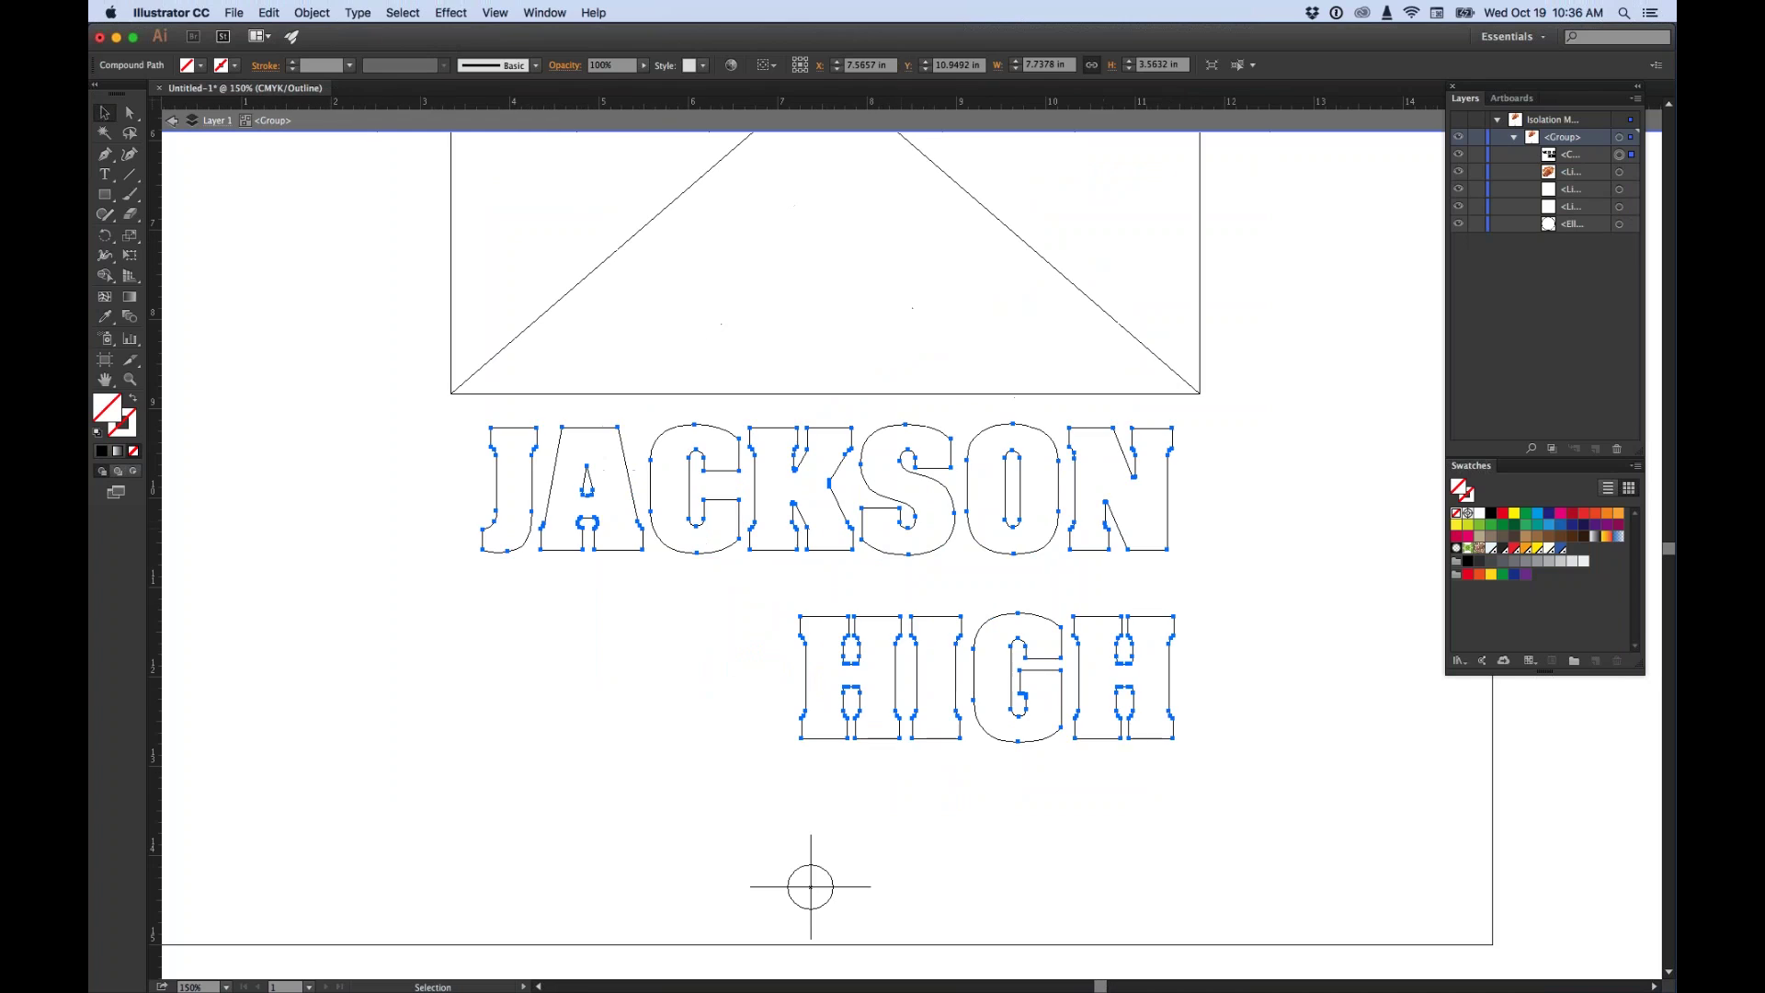
{"action": "left_click", "coordinate": [1300, 543]}
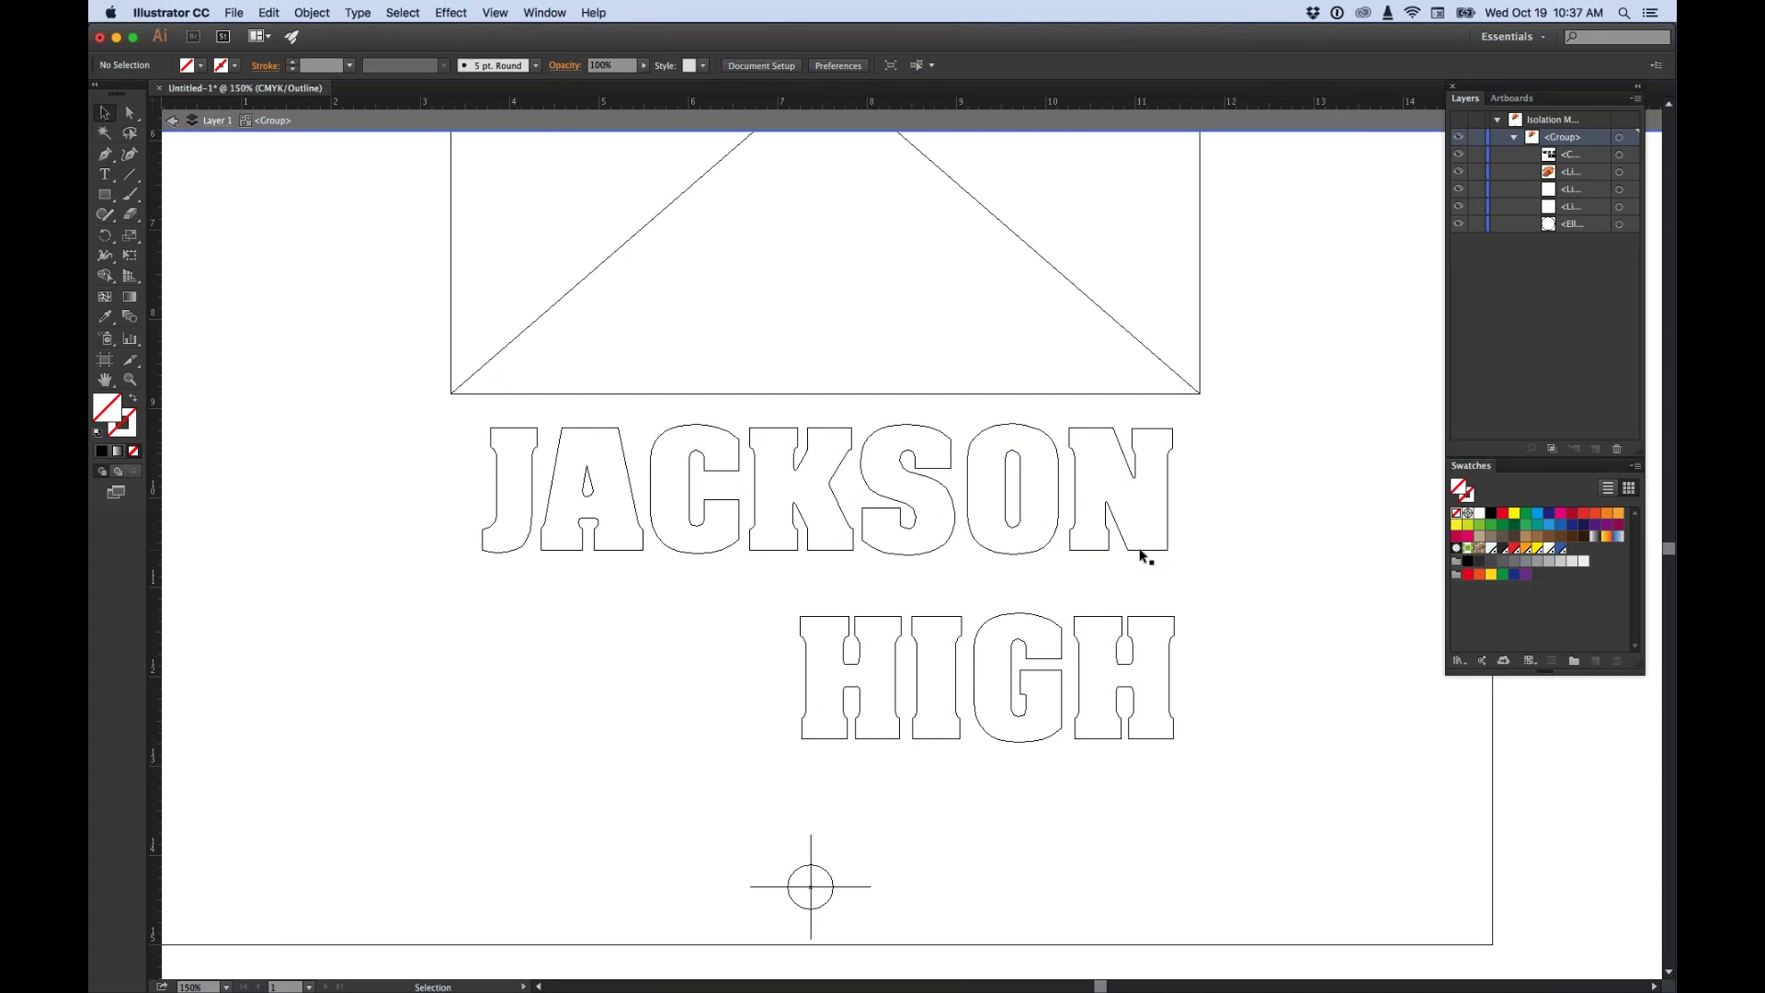
Offset the JACKSON HIGH compound path outward by .05 in with miter joins, and deselect the result.
{"action": "left_click", "coordinate": [1140, 555]}
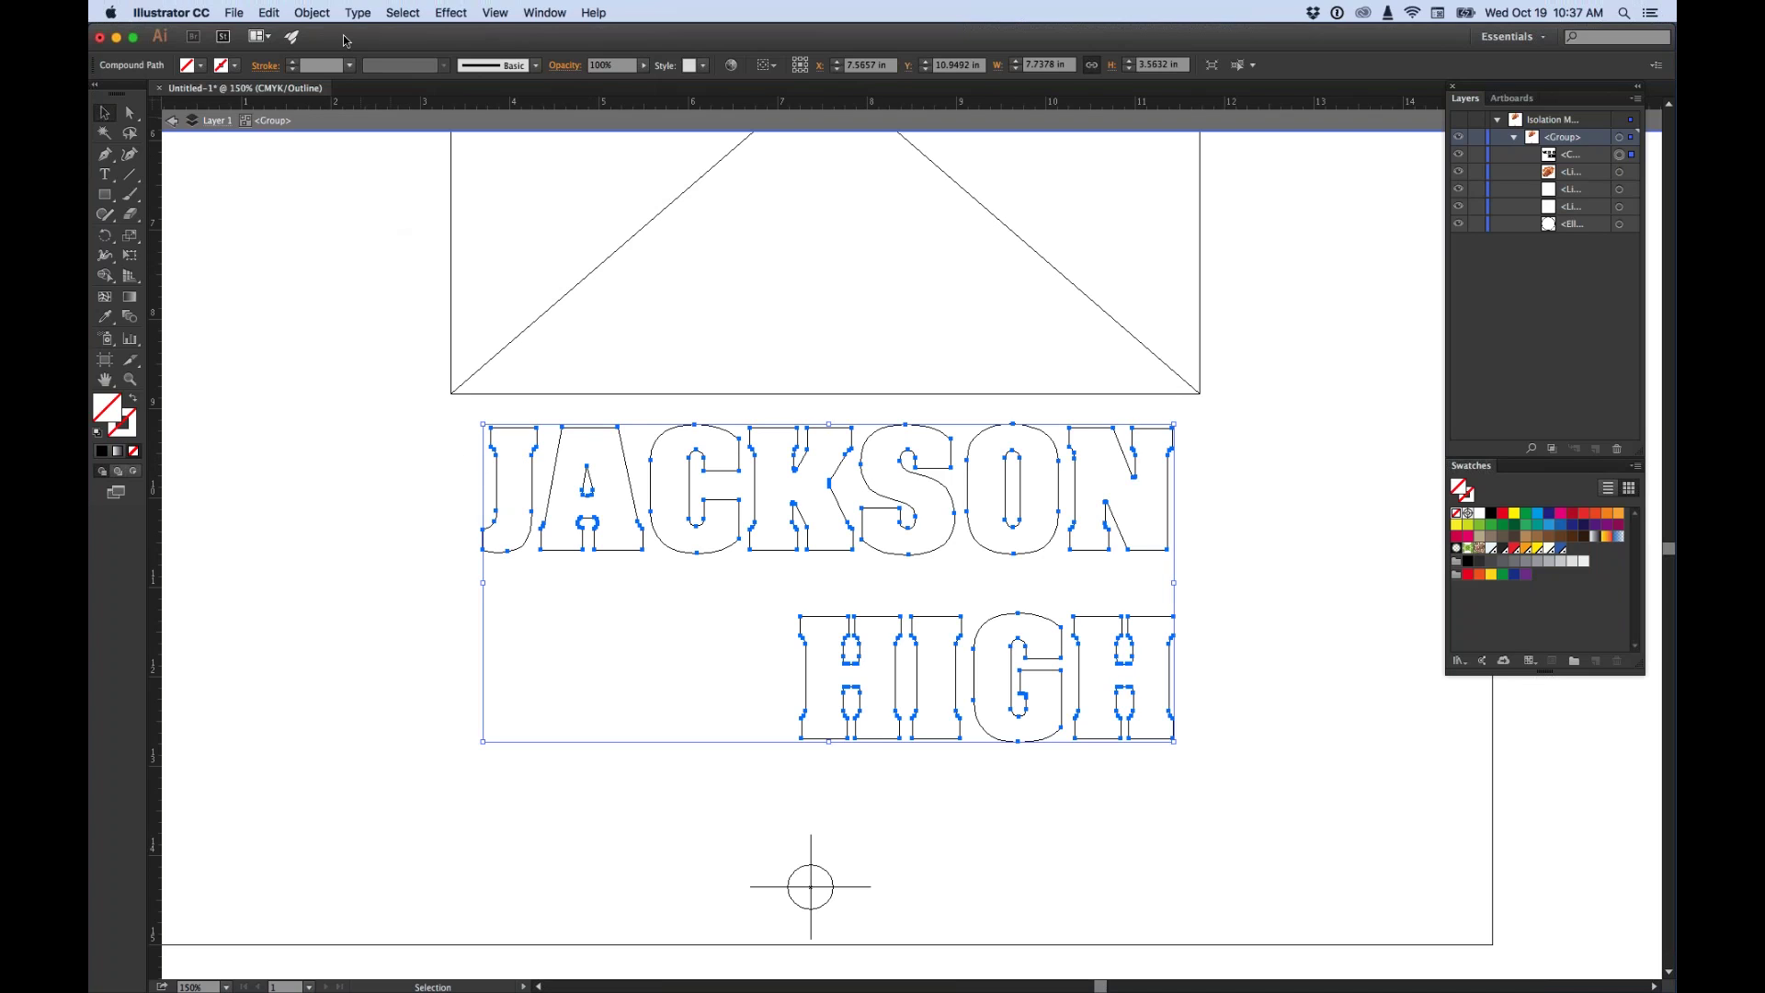
{"action": "left_click", "coordinate": [312, 13]}
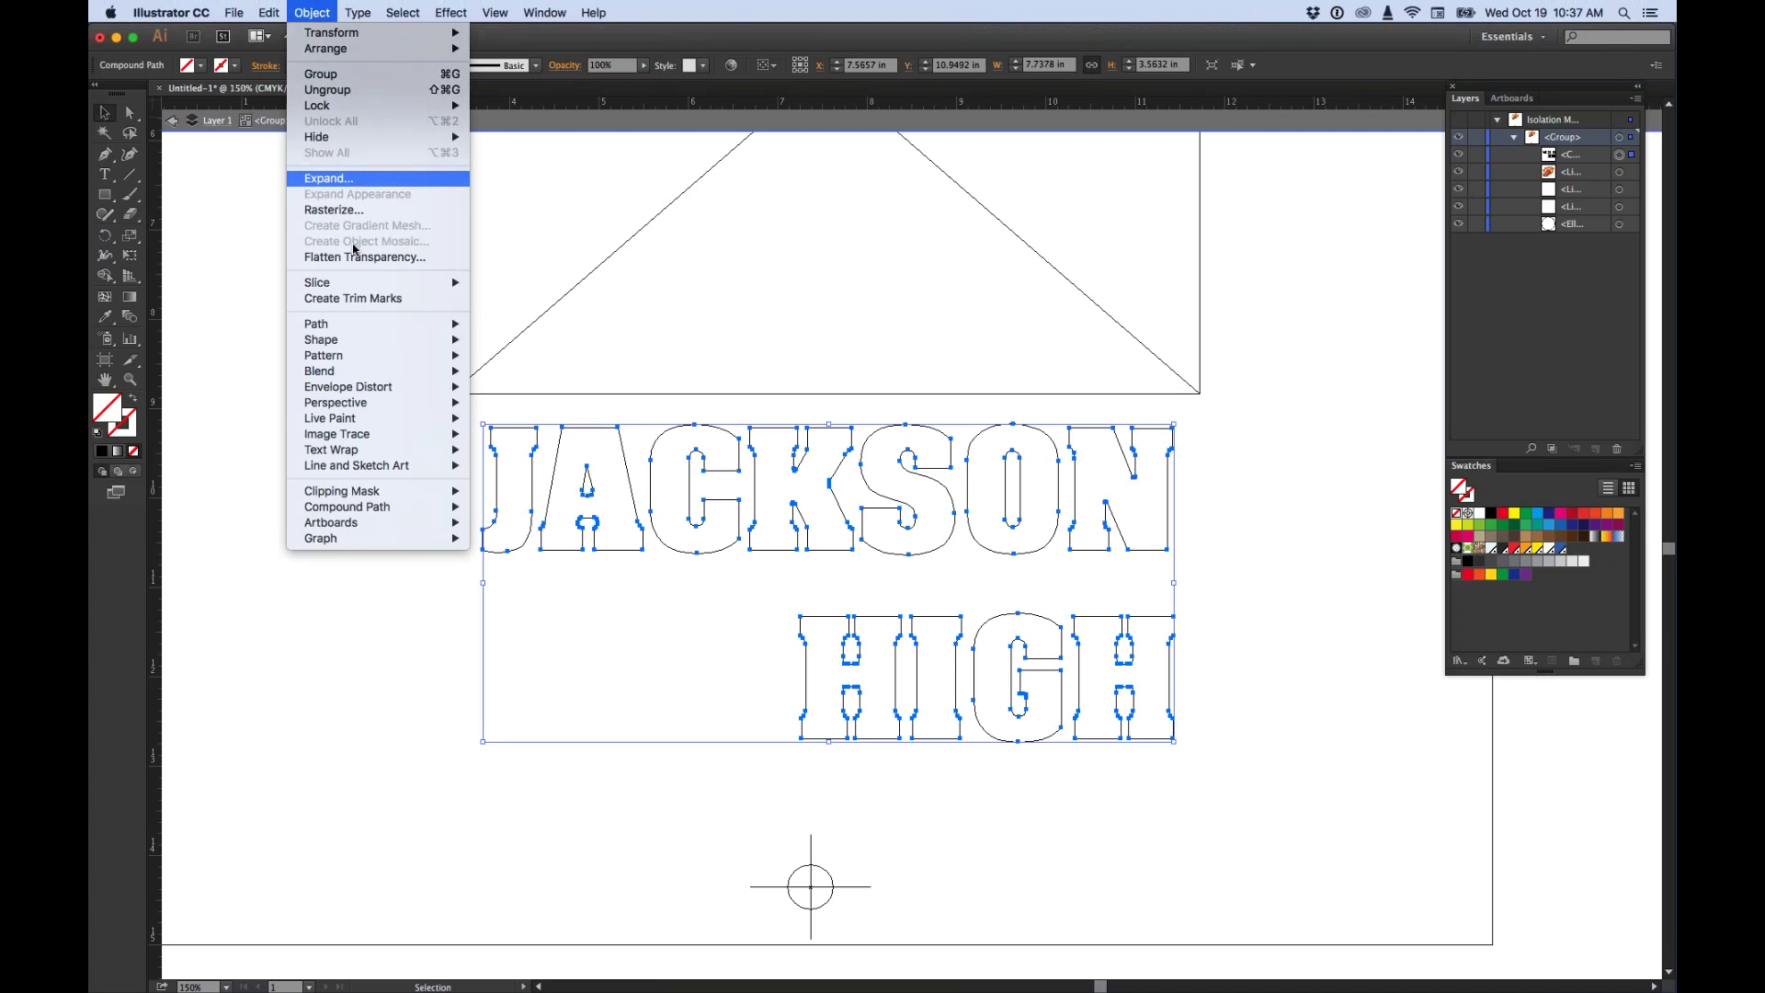
{"action": "mouse_move", "coordinate": [331, 326]}
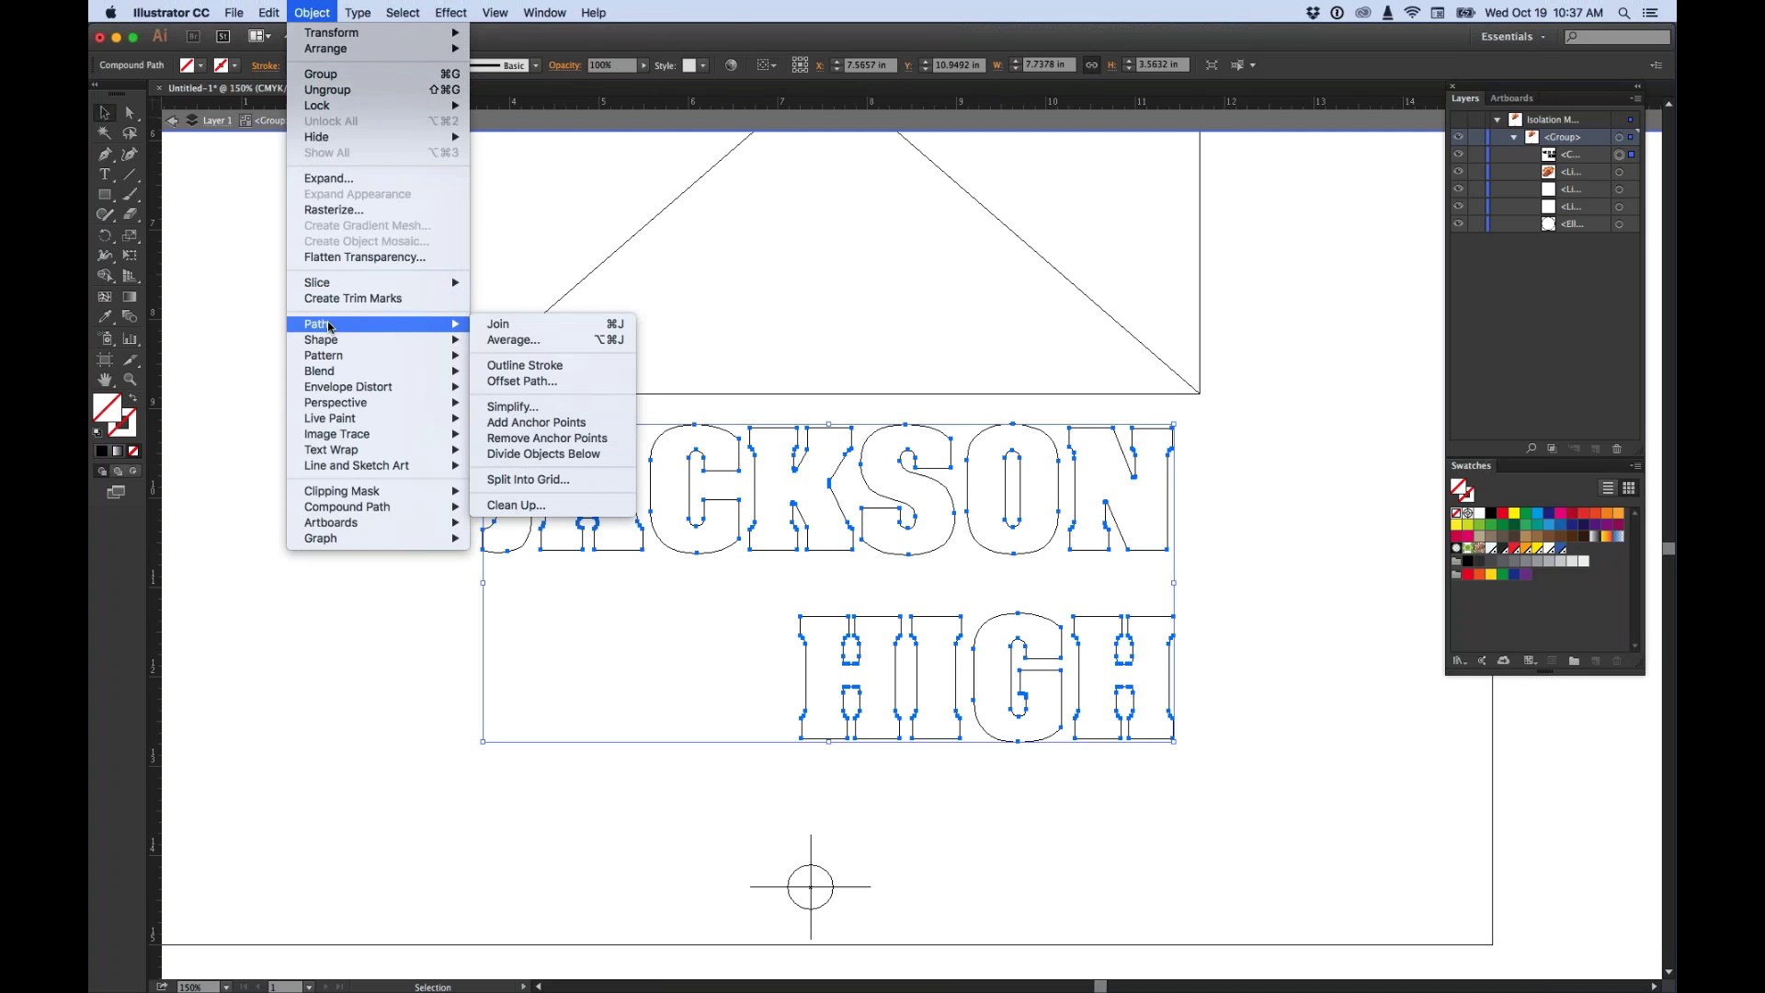
{"action": "left_click", "coordinate": [542, 382]}
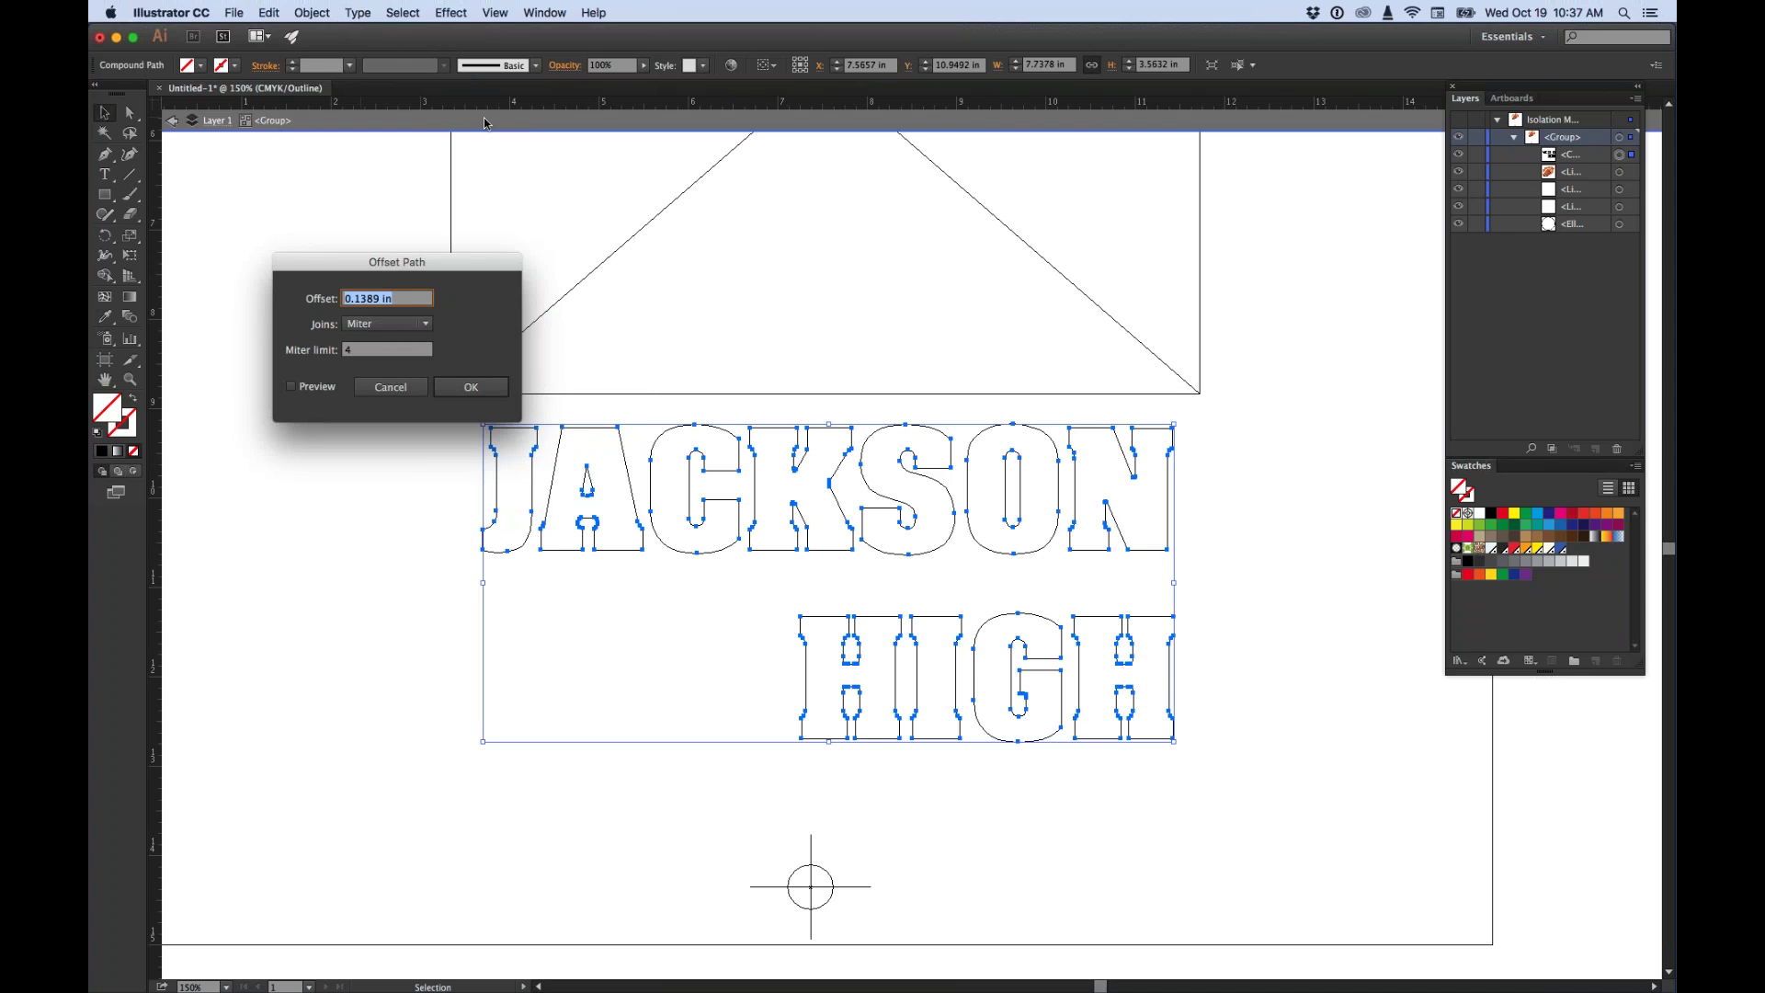
{"action": "type", "text": ".05"}
{"action": "key", "text": "Return"}
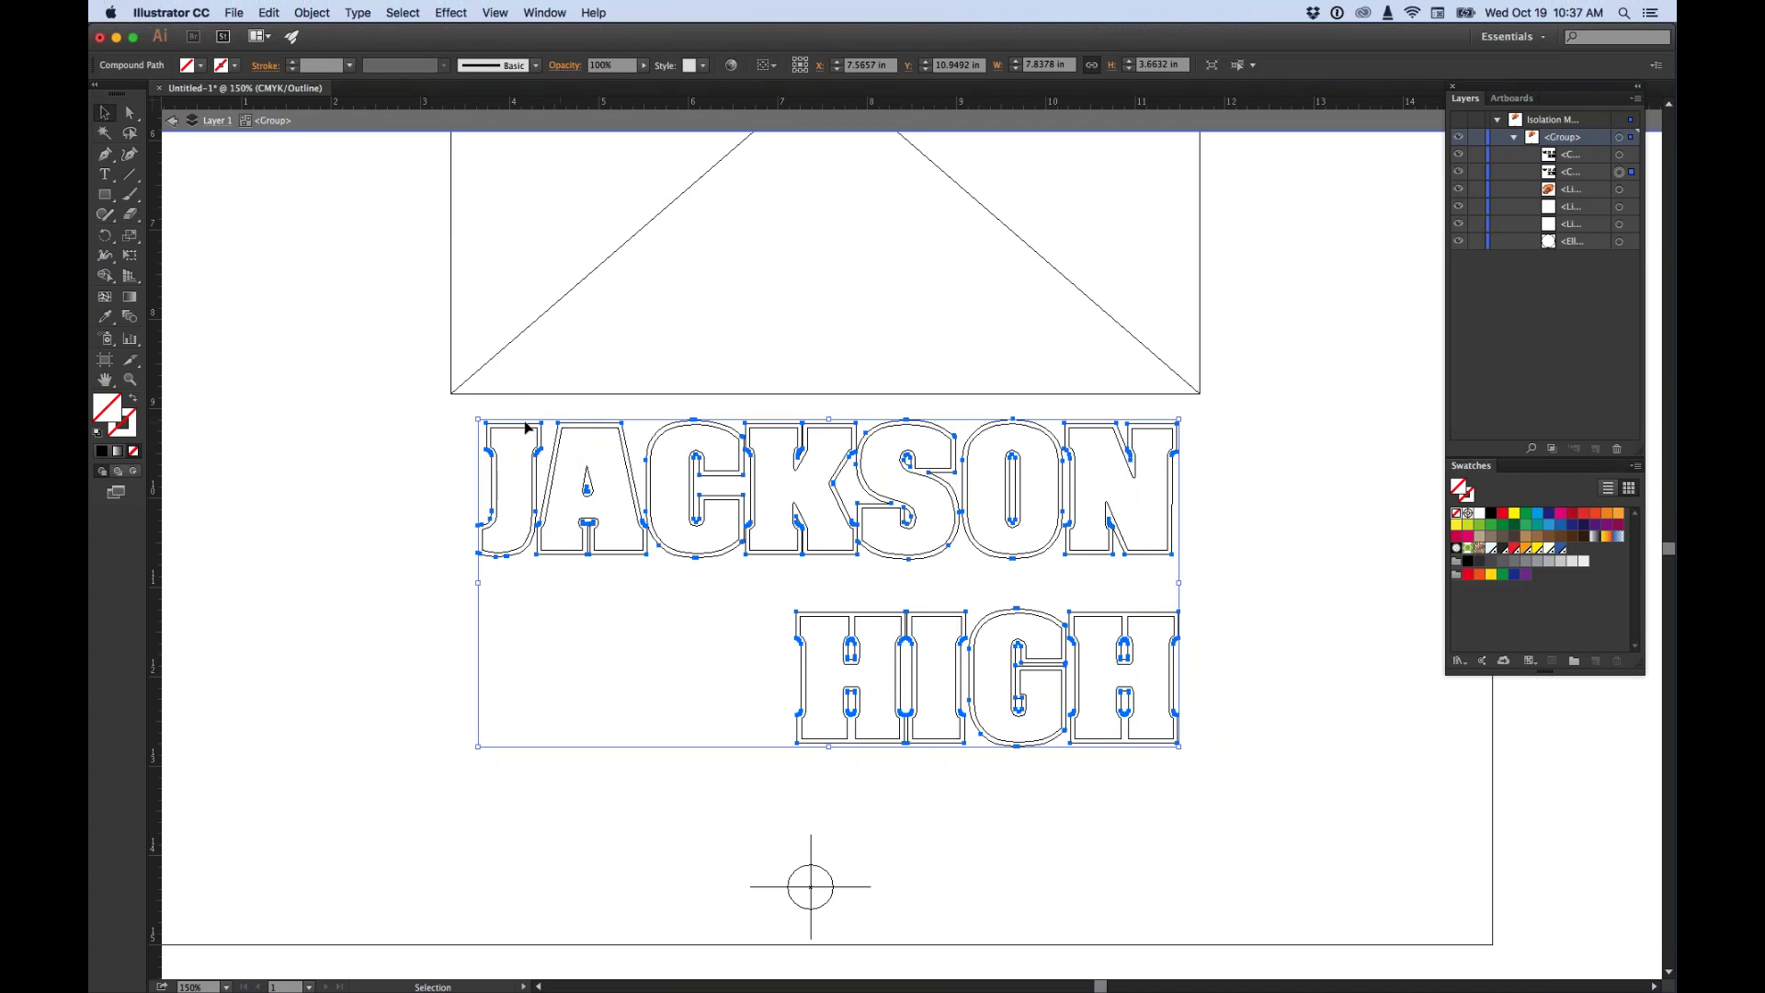
{"action": "left_click", "coordinate": [427, 424]}
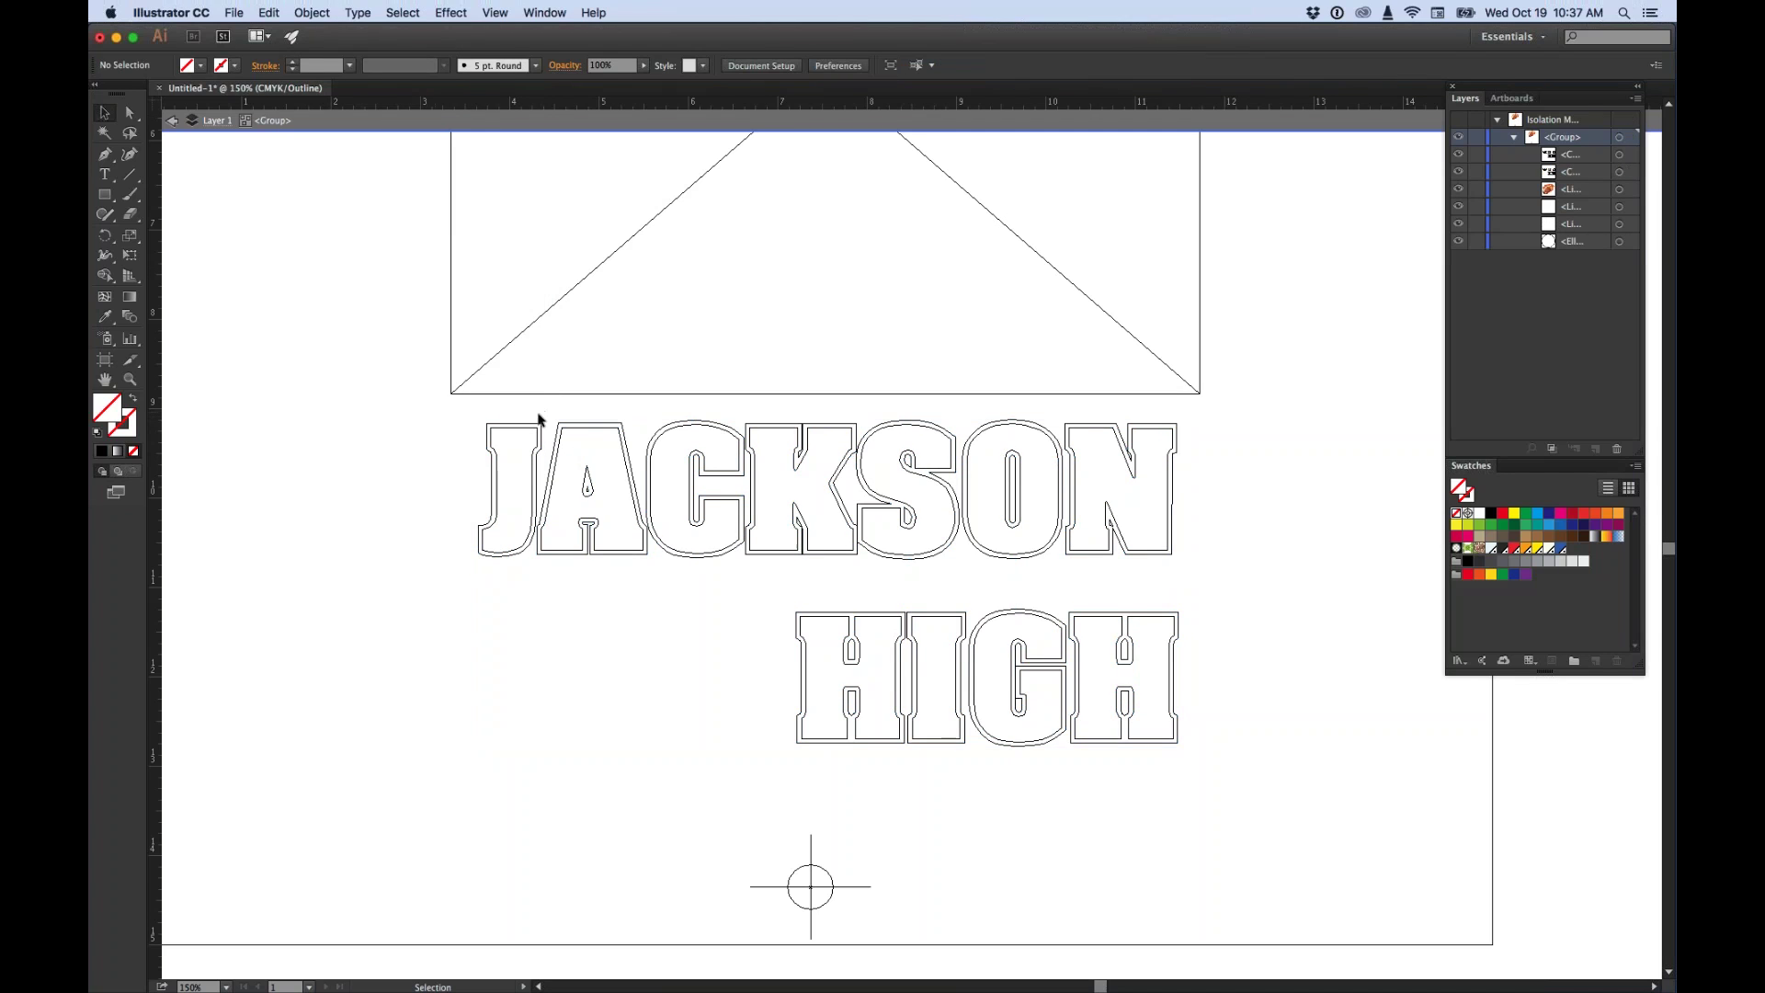
Offset the outer outline of the JACKSON HIGH lettering by another .1 in with miter joins, and deselect it.
{"action": "left_click", "coordinate": [480, 522]}
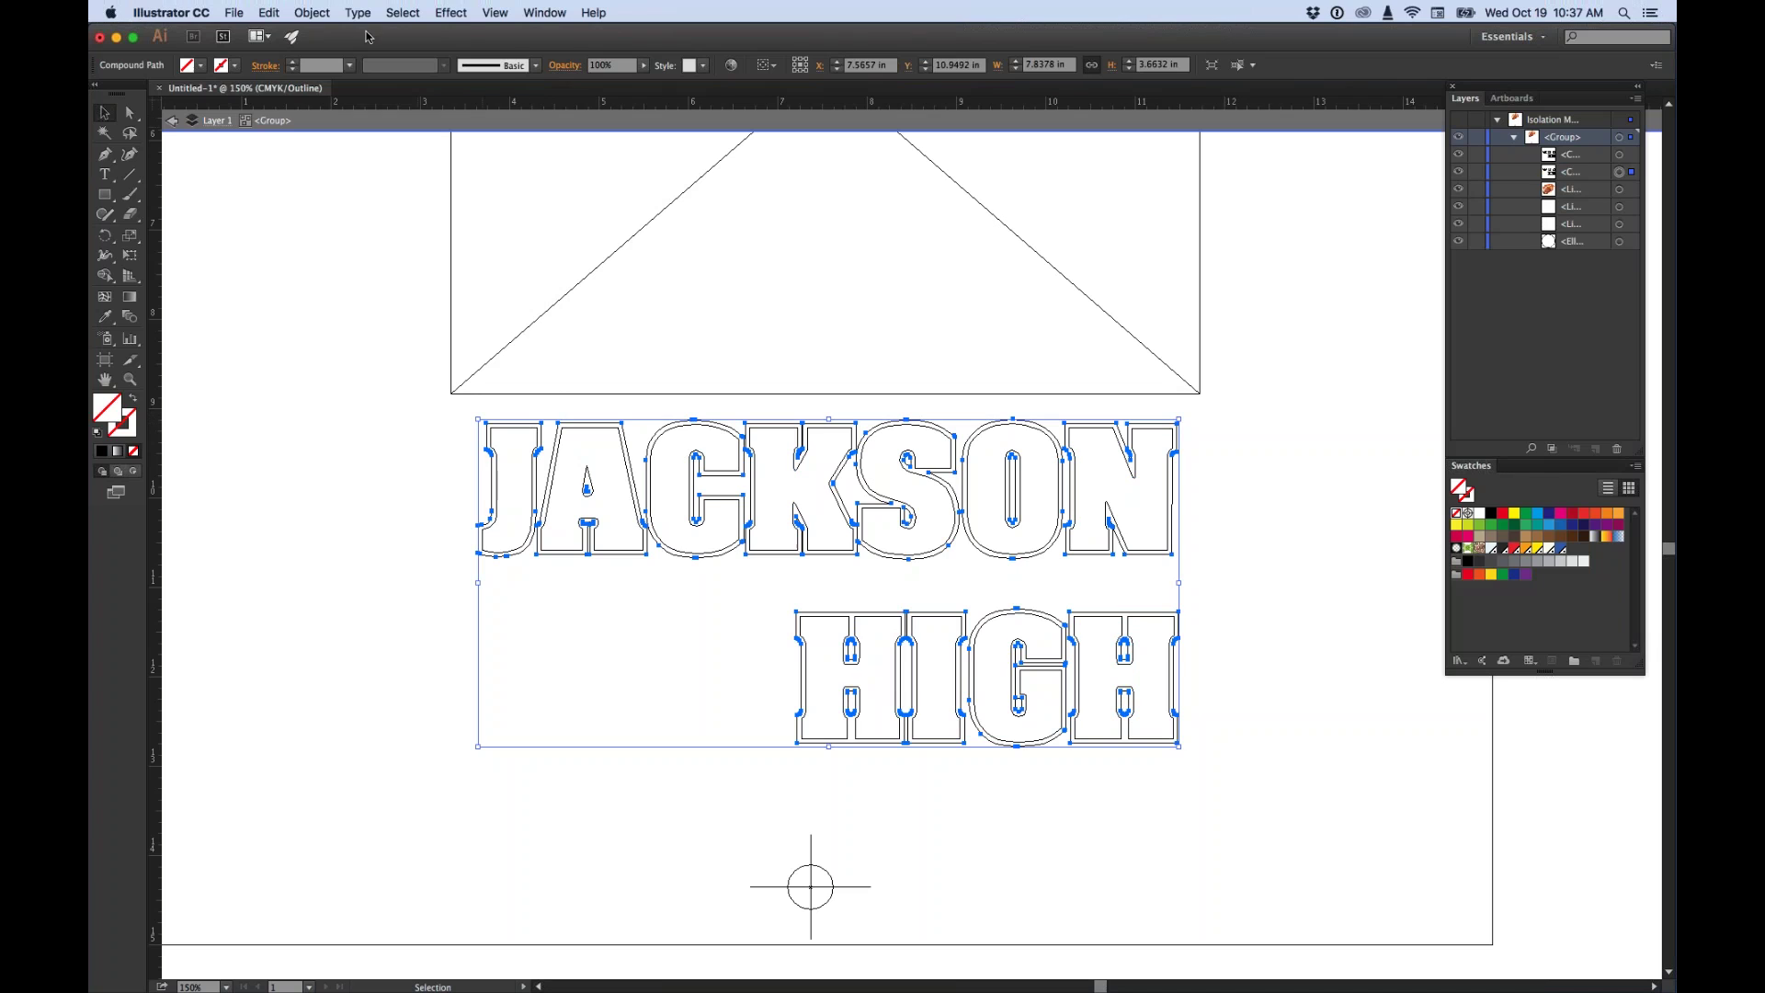
{"action": "left_click", "coordinate": [313, 12]}
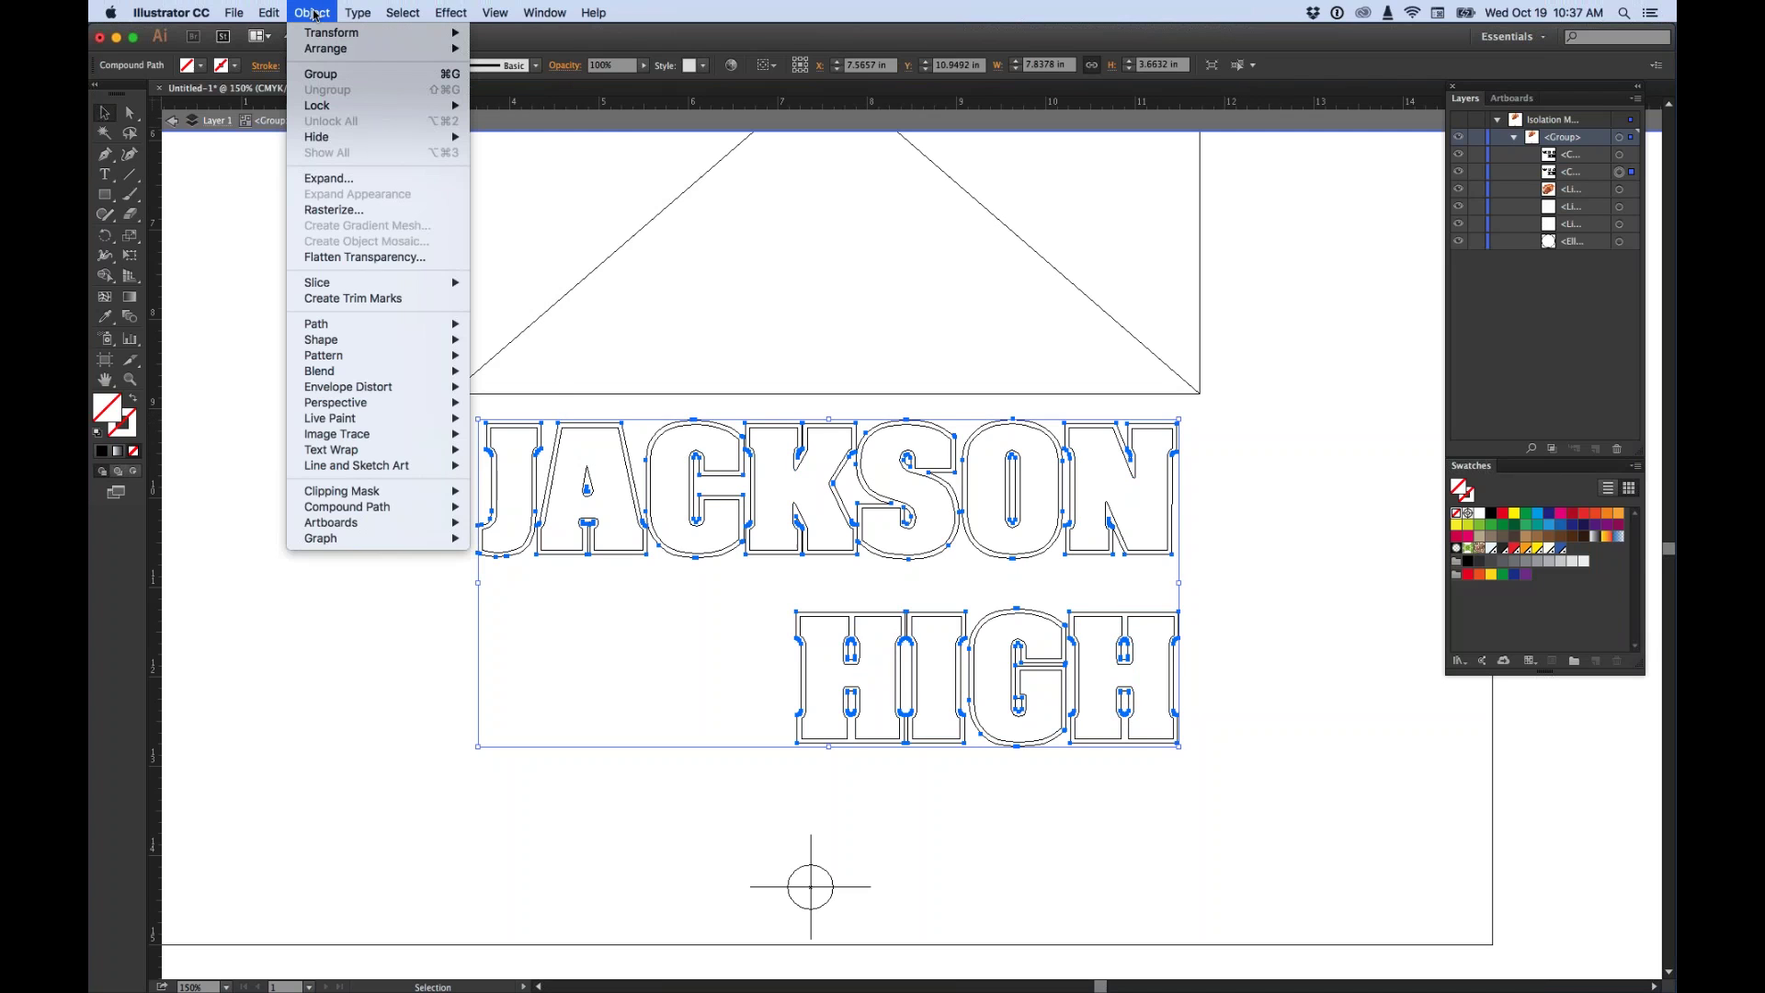
{"action": "mouse_move", "coordinate": [327, 327]}
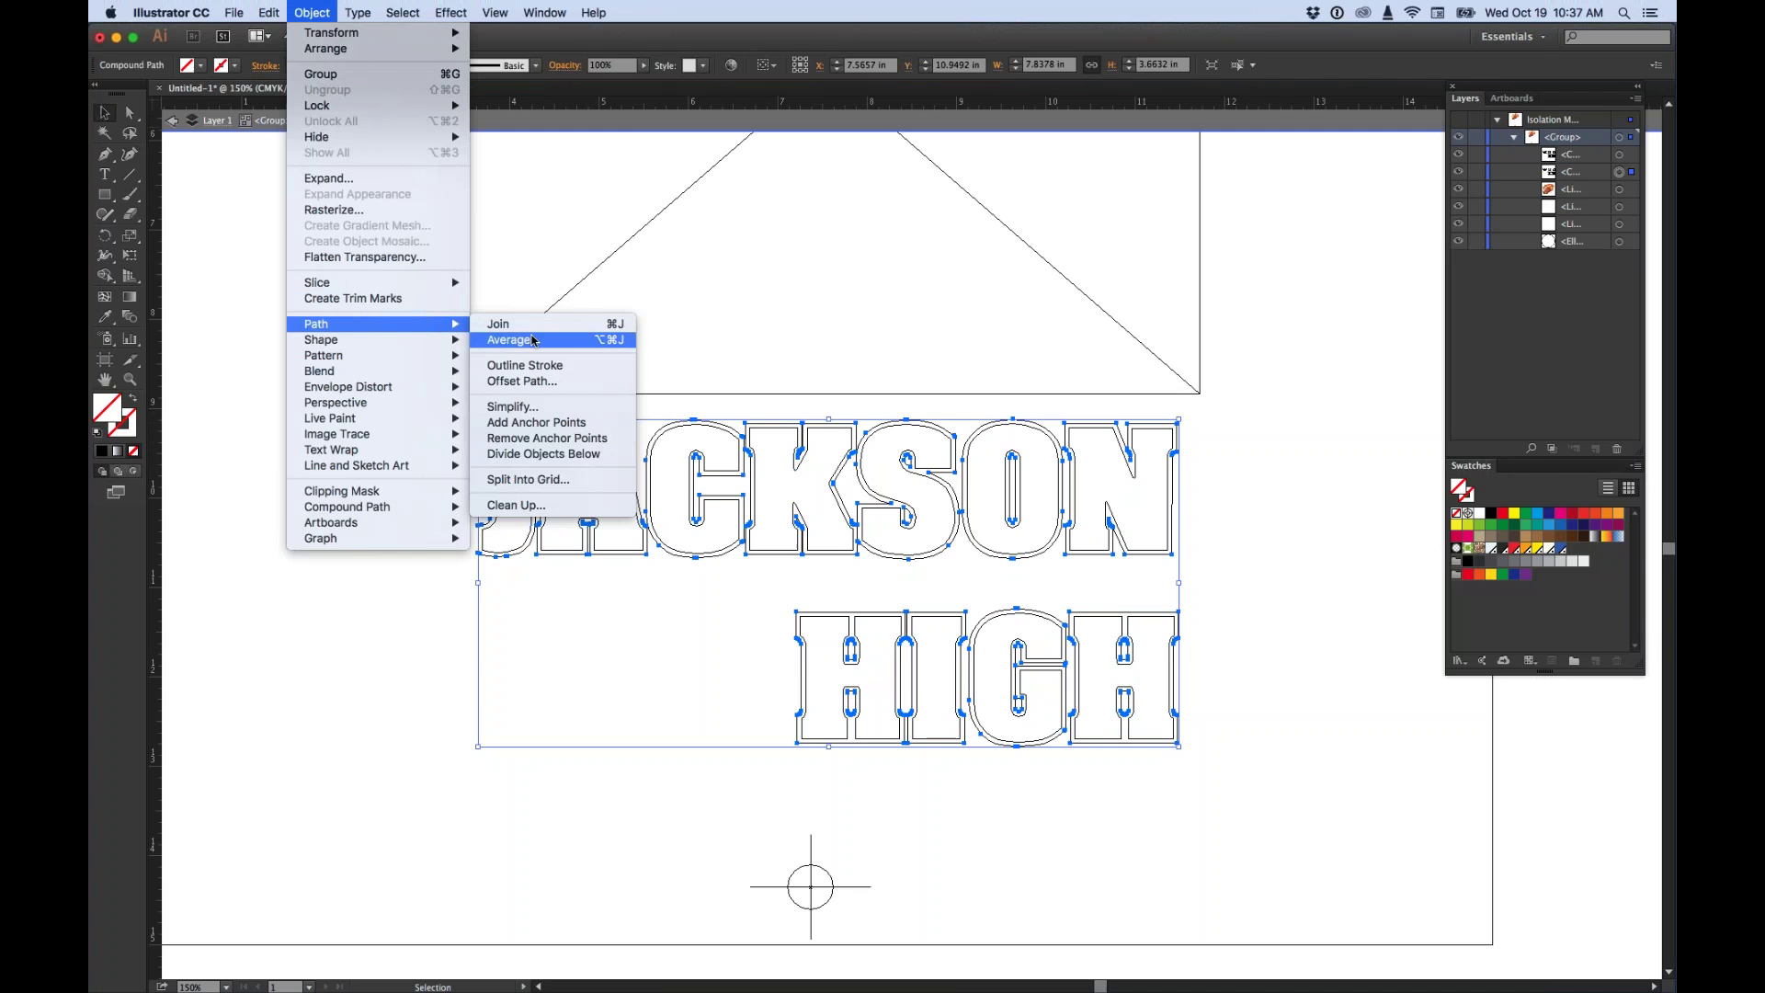
{"action": "left_click", "coordinate": [535, 383]}
{"action": "key", "text": "BackSpace"}
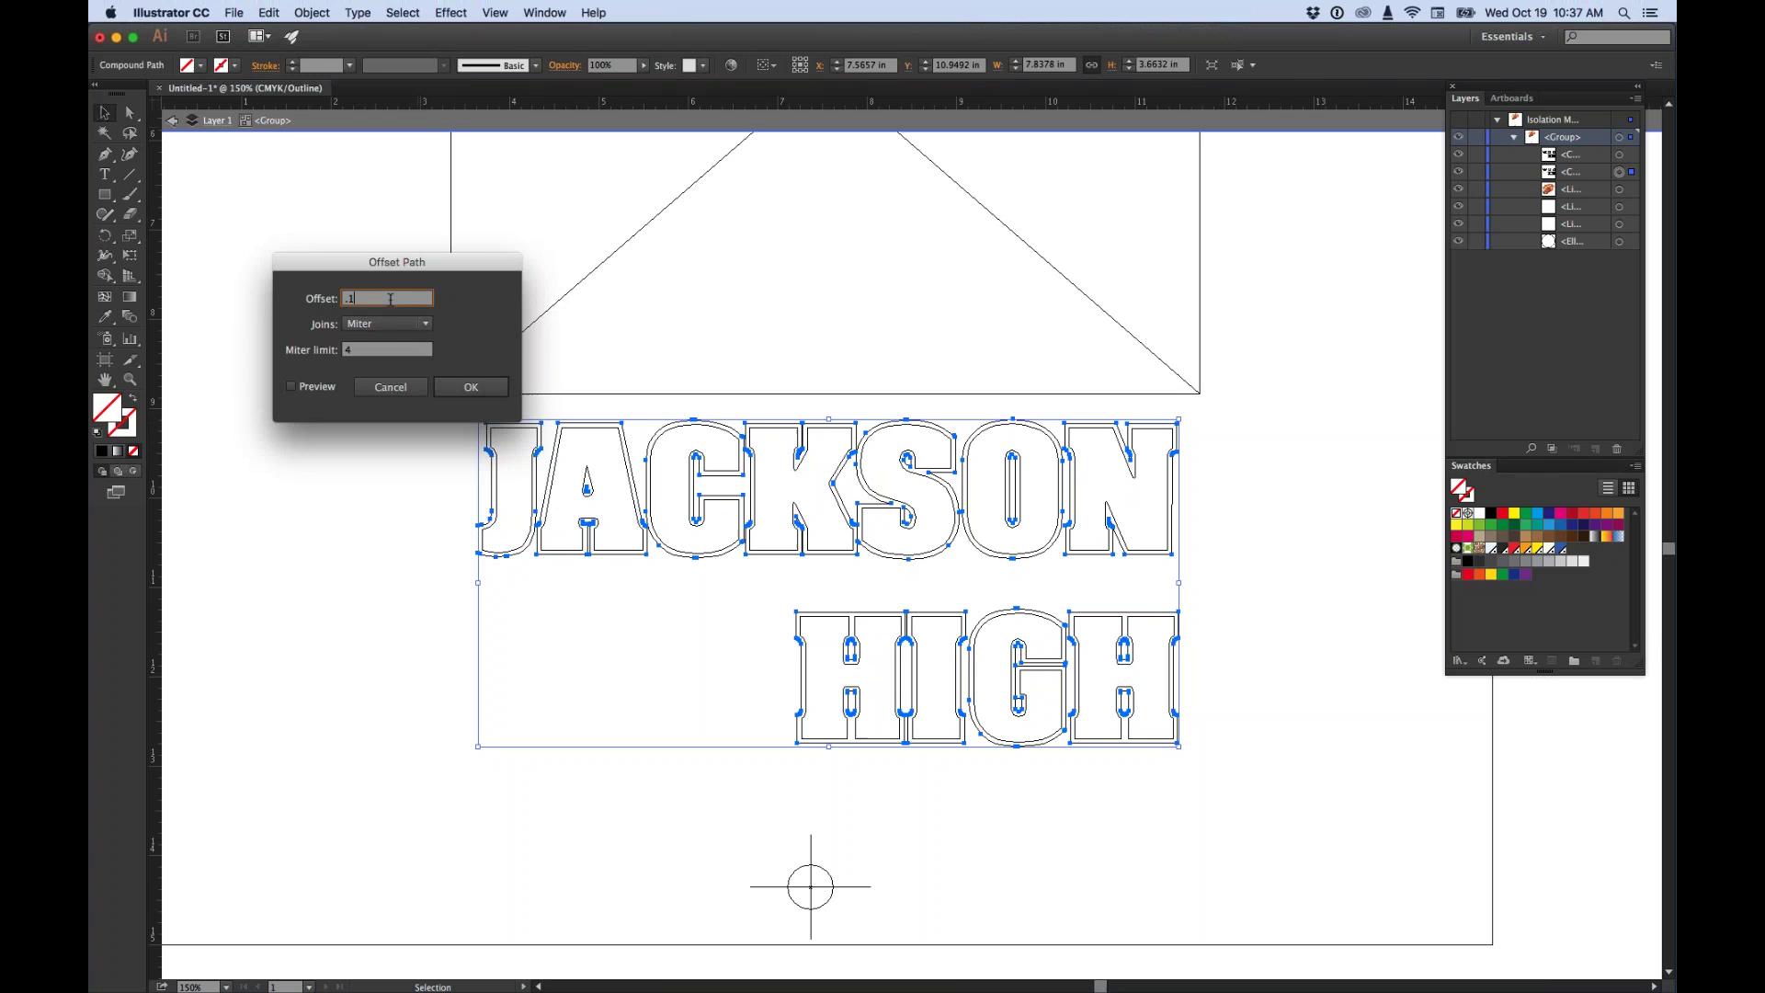
{"action": "key", "text": "Return"}
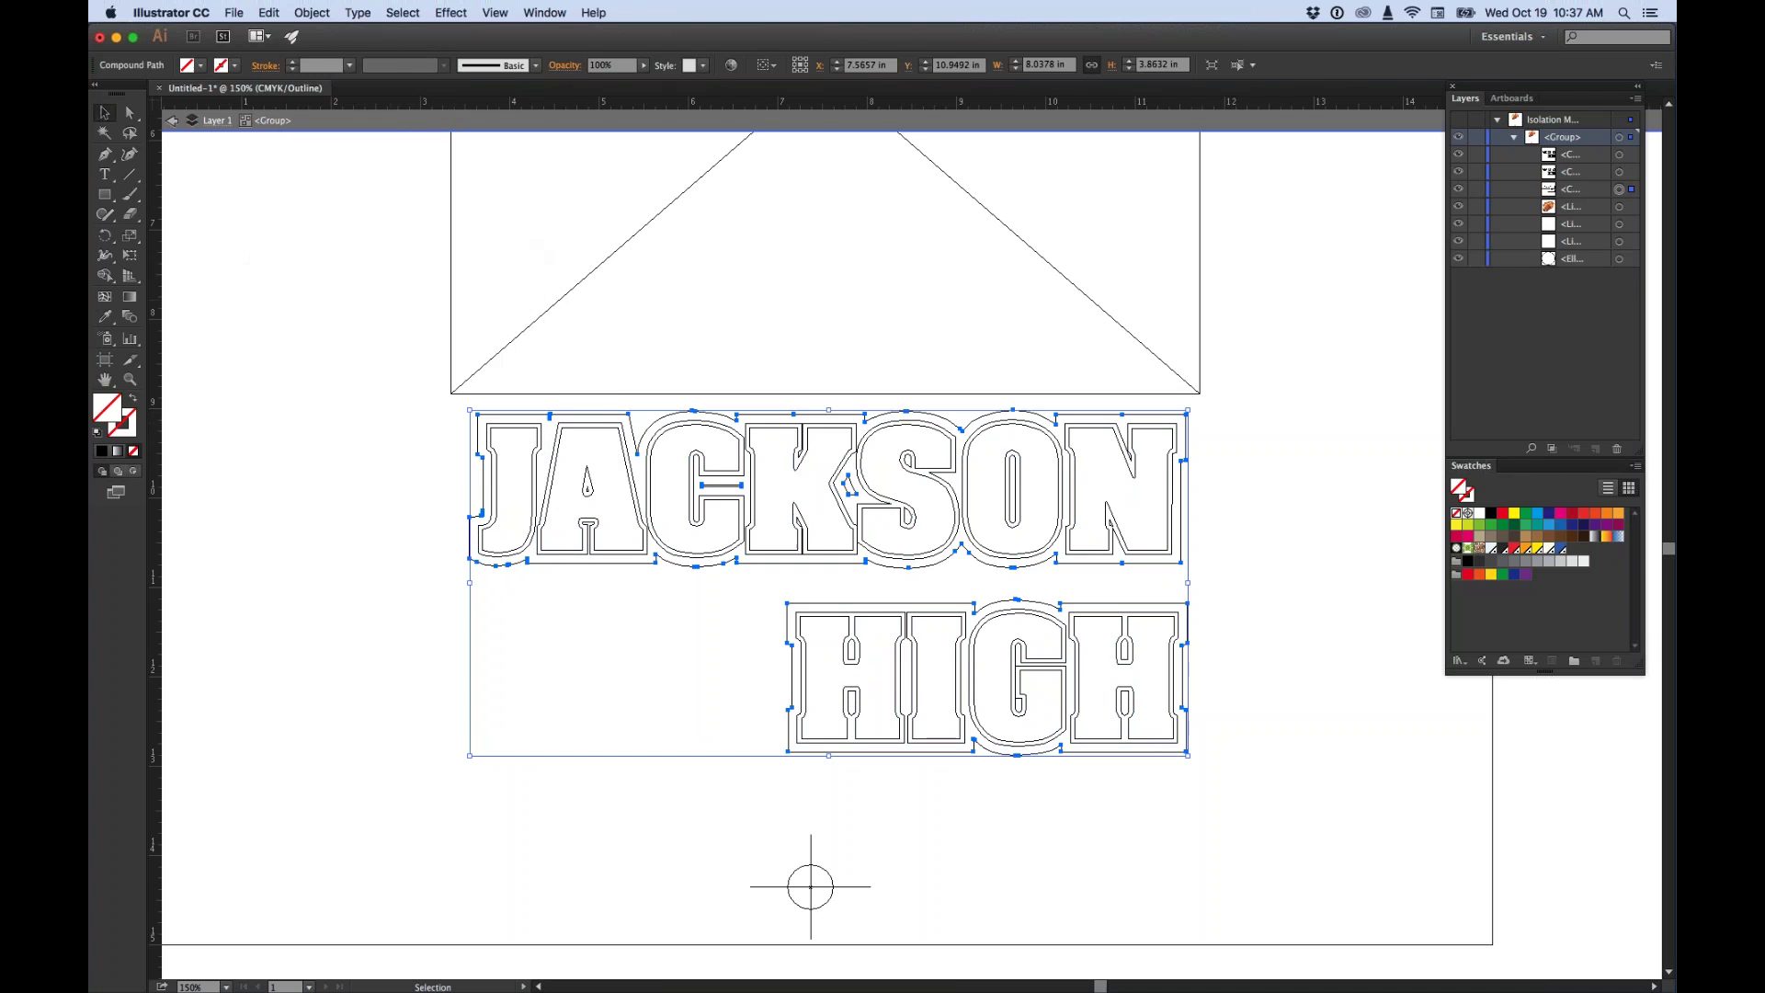
{"action": "left_click", "coordinate": [393, 440]}
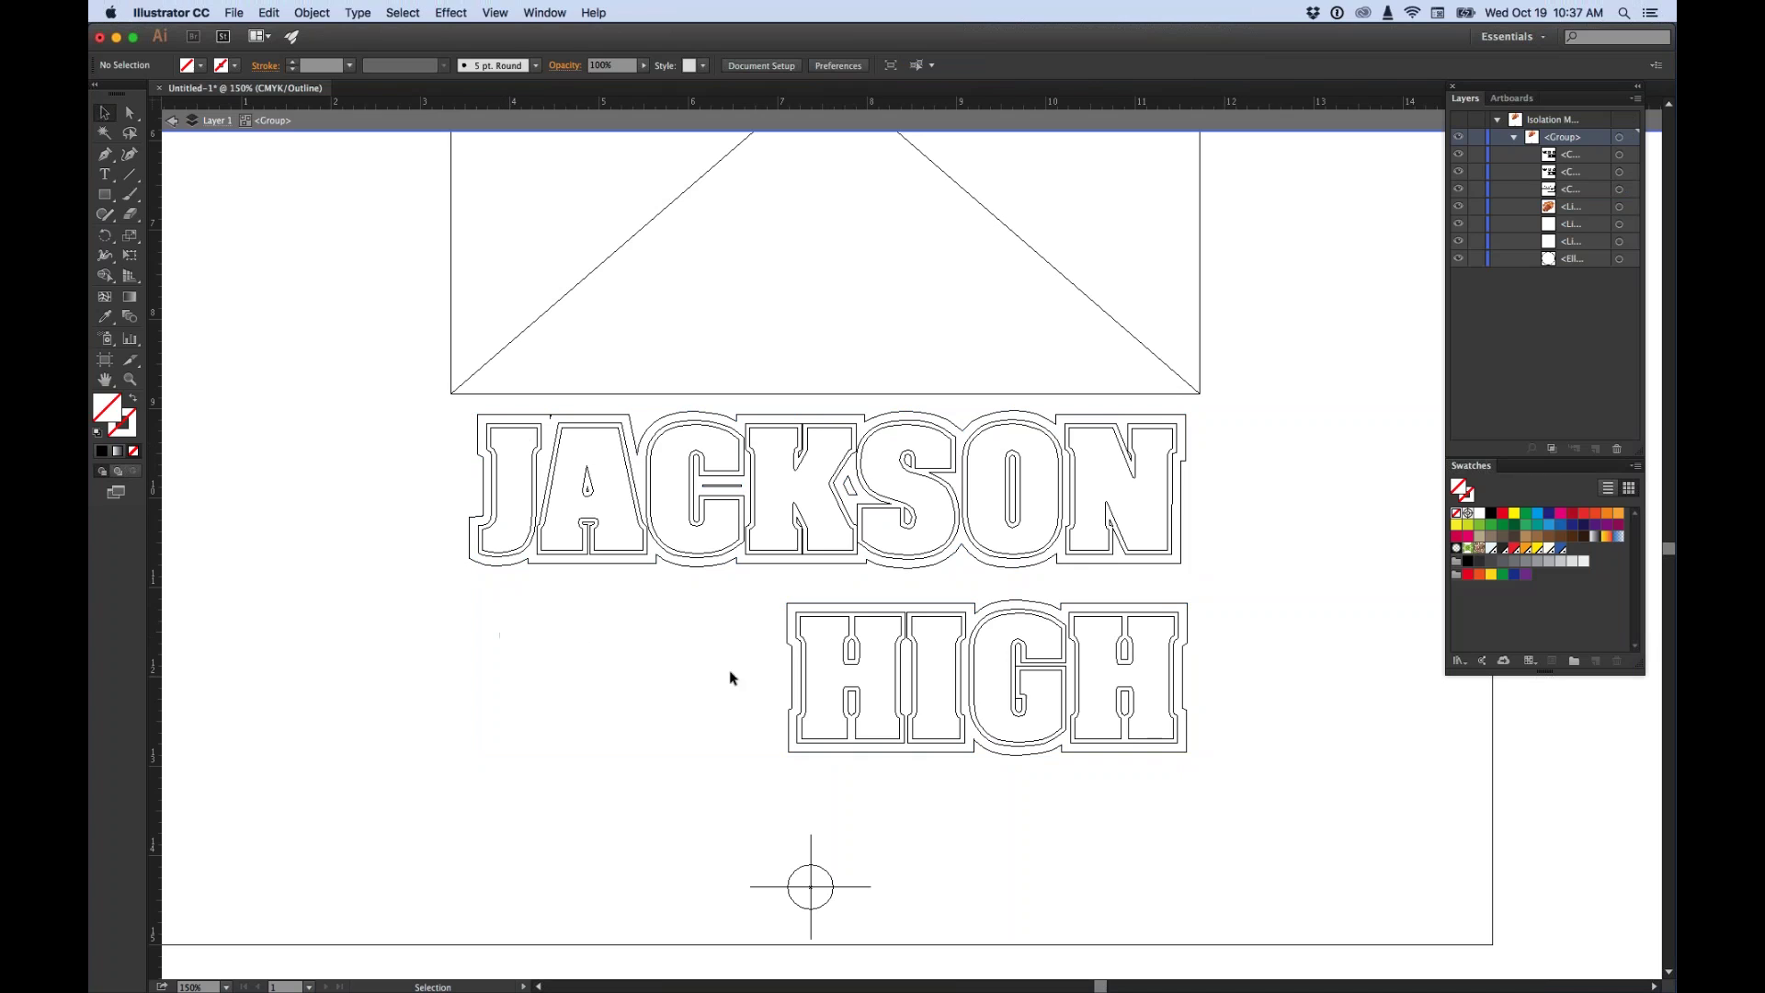
Delete the thin leftover sliver inside the opening of the C from the outermost outline.
{"action": "left_click", "coordinate": [730, 487]}
{"action": "left_click", "coordinate": [128, 113]}
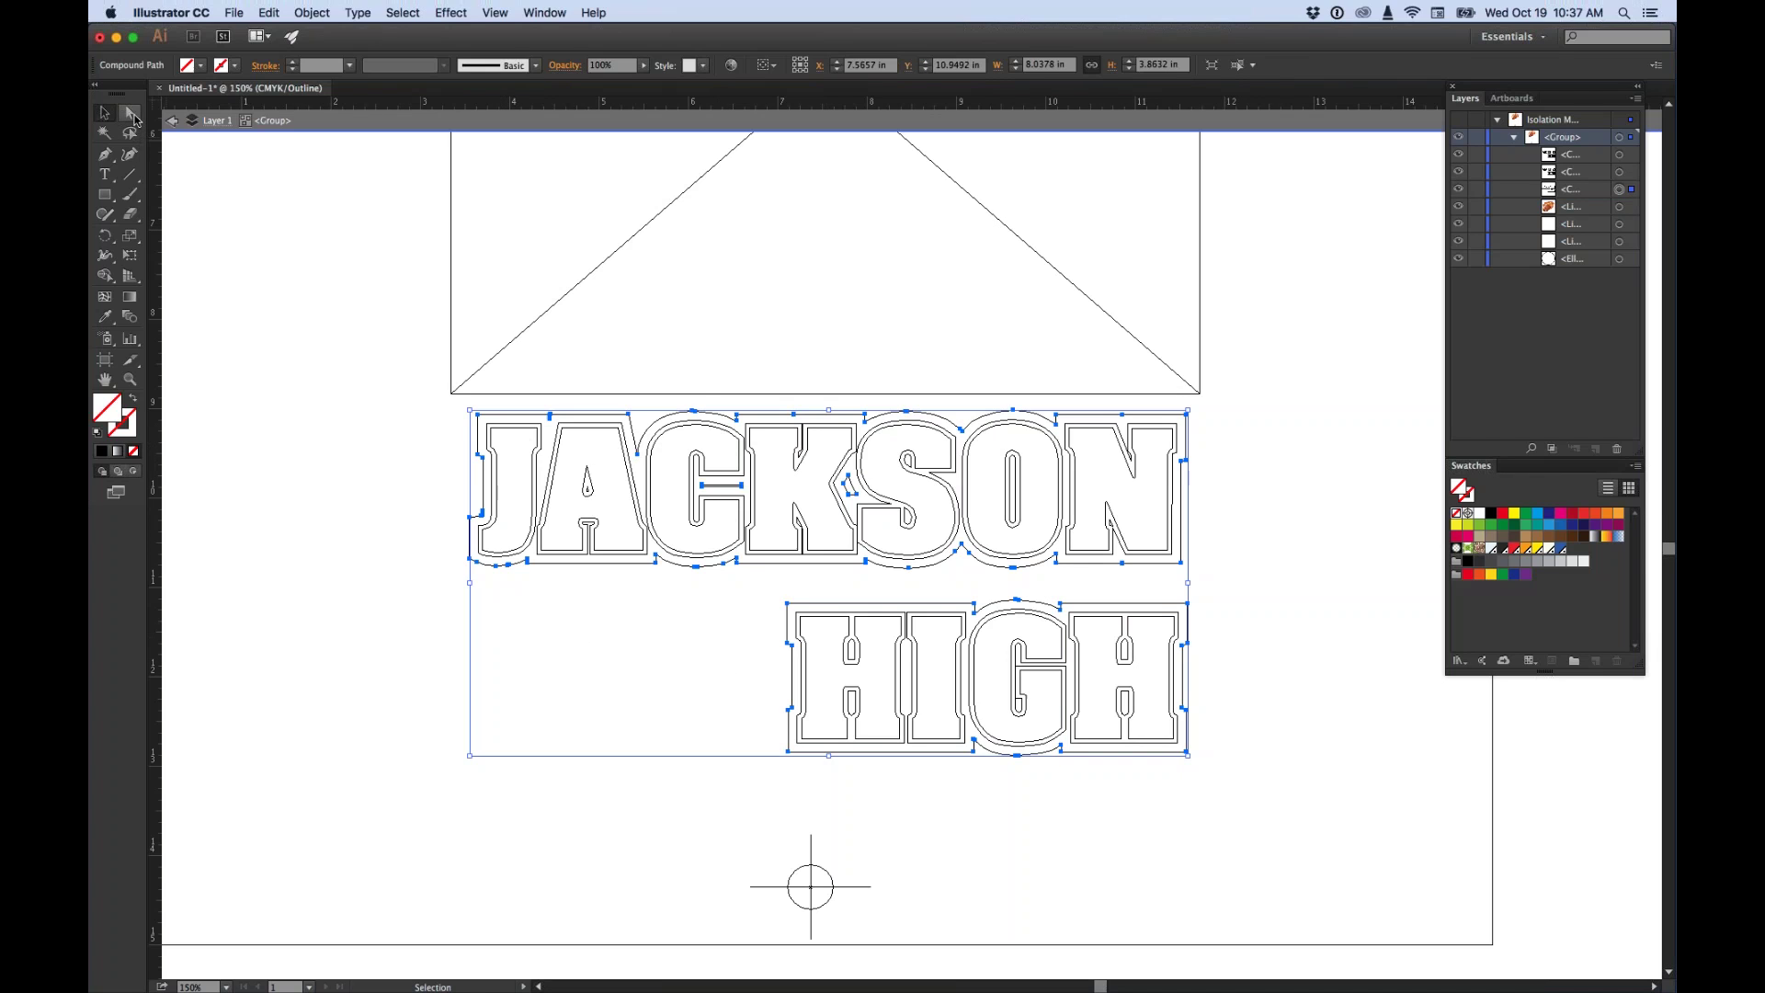
{"action": "left_click", "coordinate": [300, 249]}
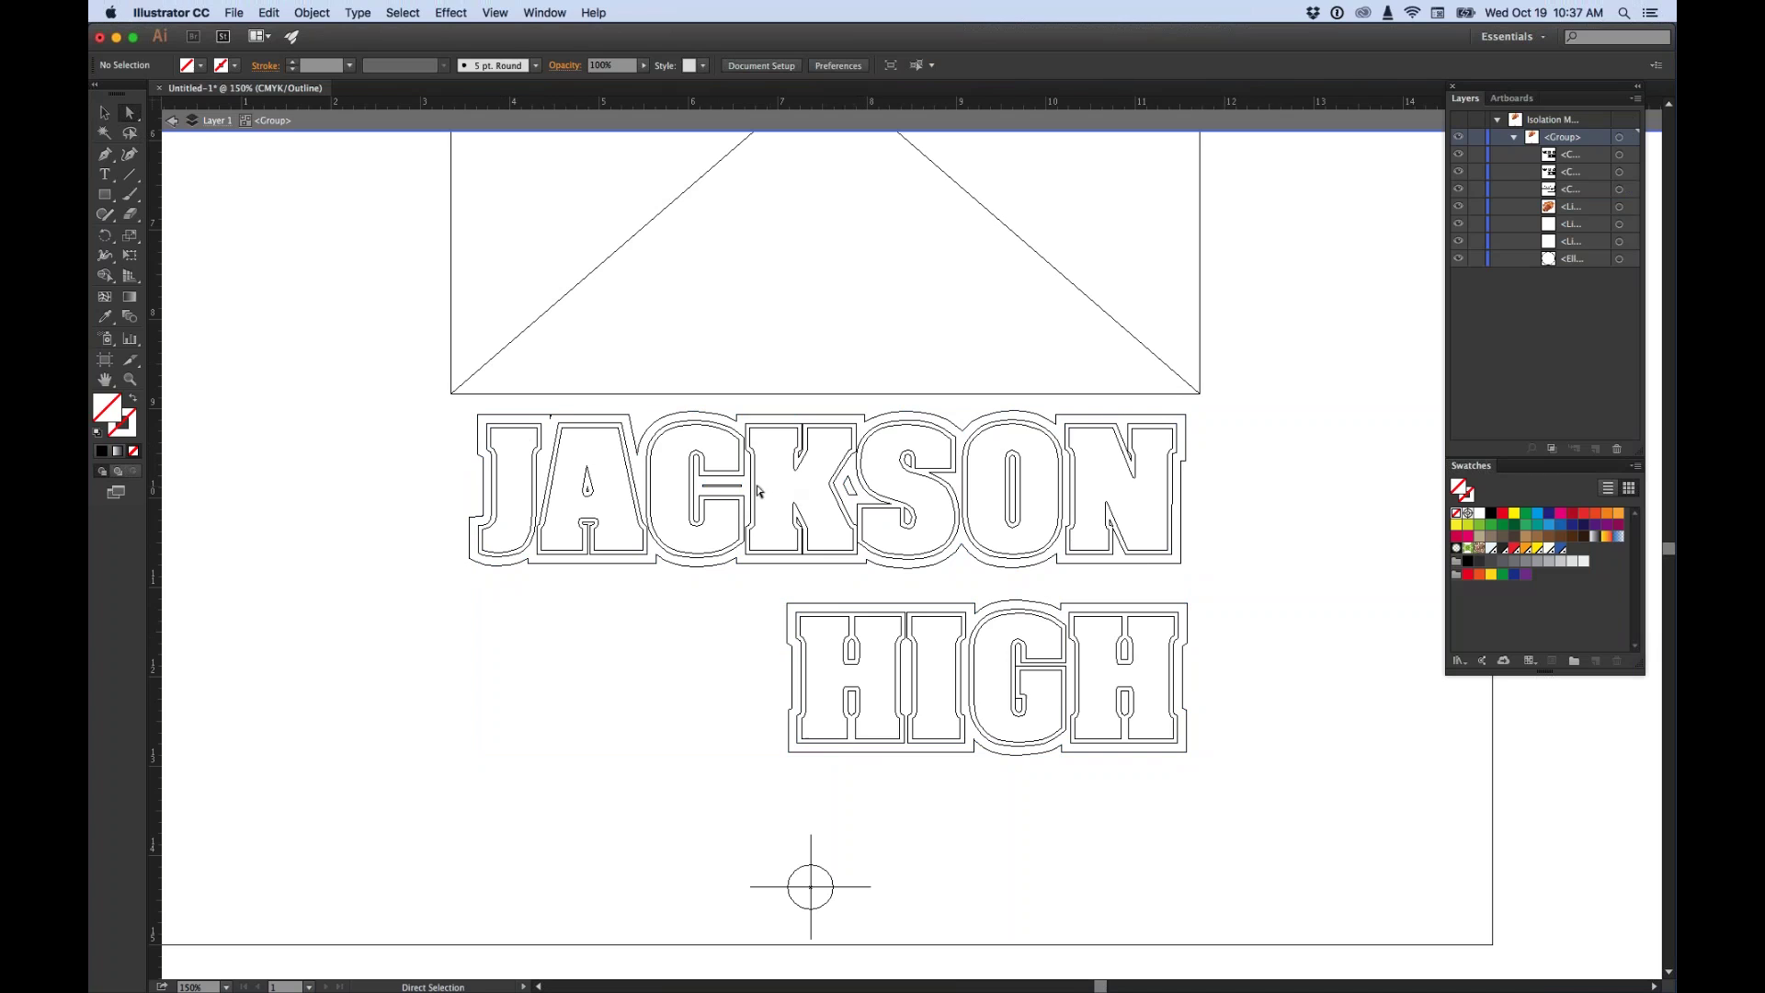
{"action": "left_click", "coordinate": [731, 486]}
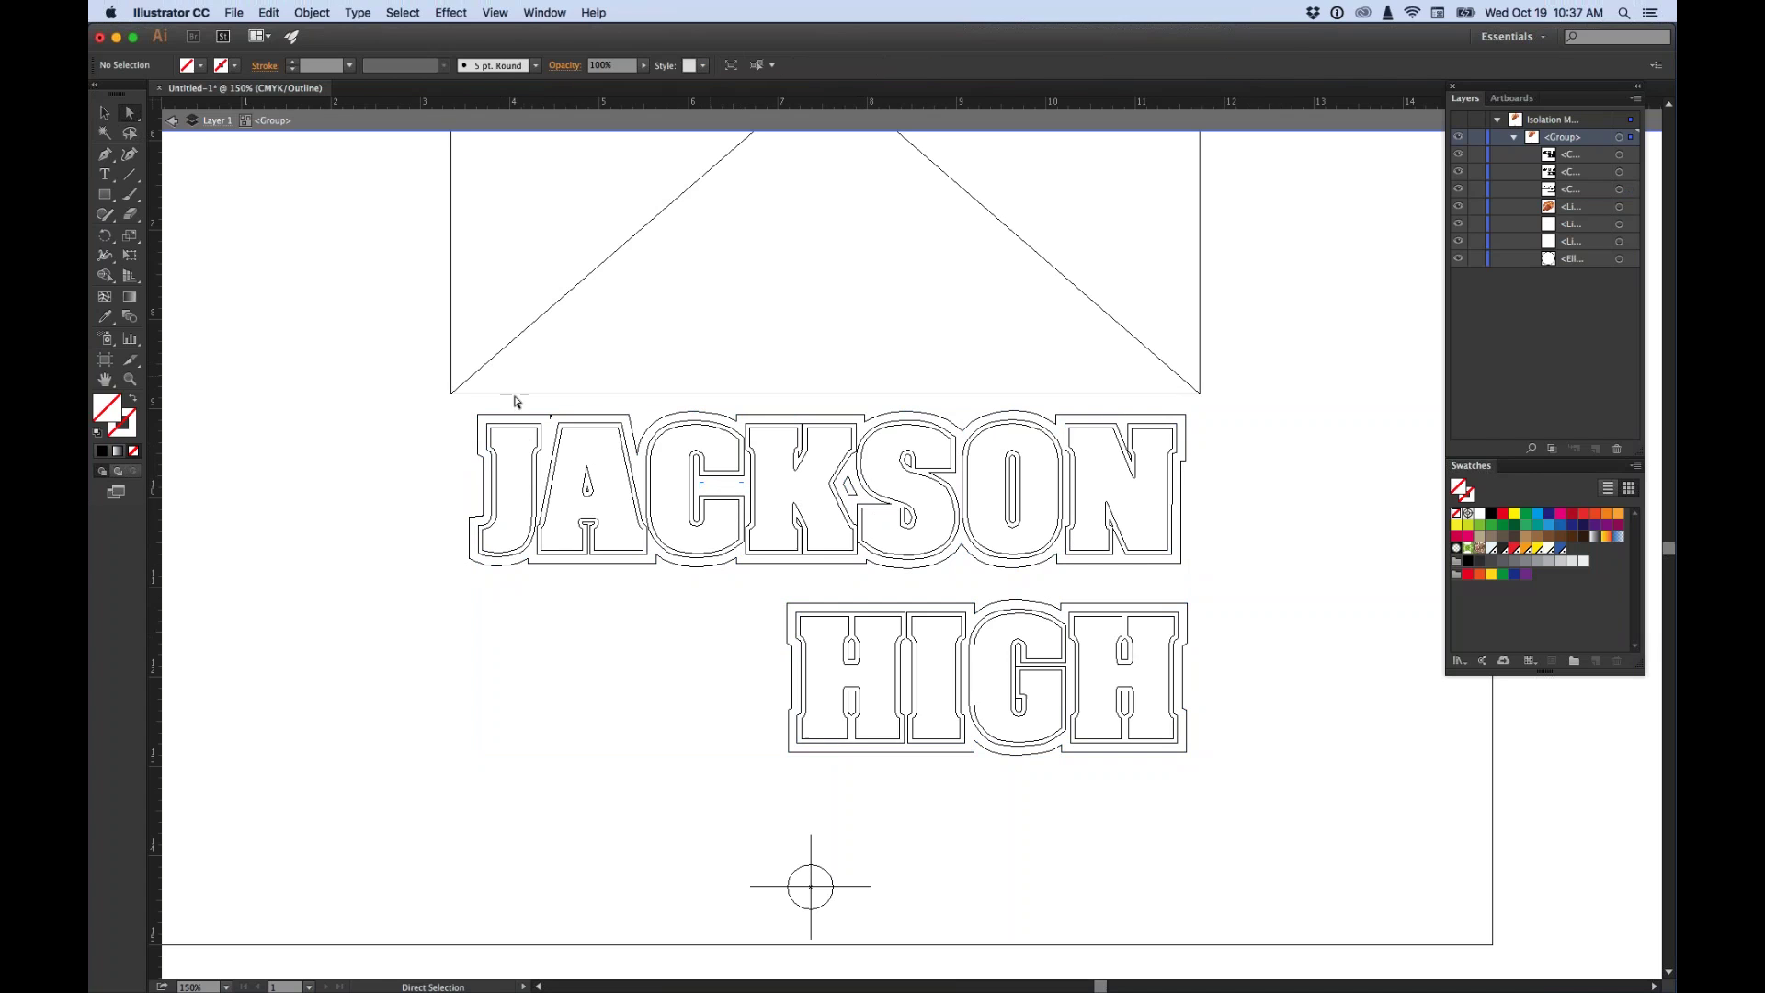
{"action": "left_click", "coordinate": [309, 380]}
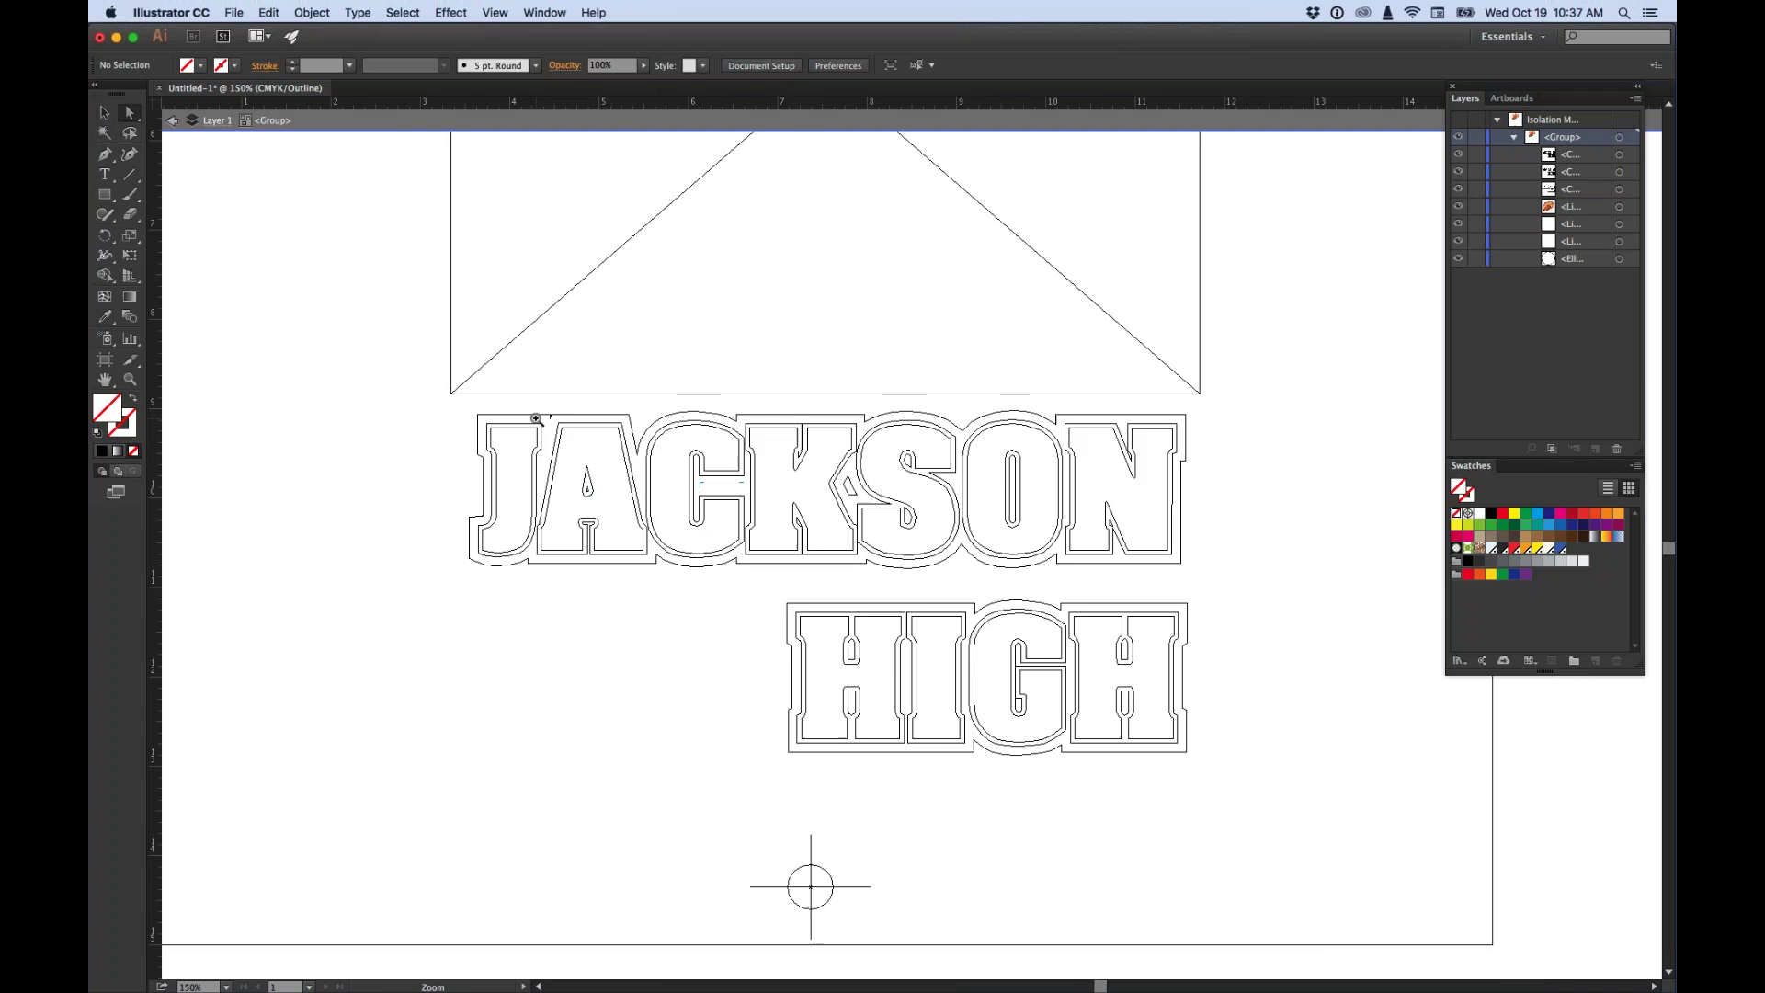
Remove the stray anchor point forming the small notch between J and A in the outermost outline, and deselect the path.
{"action": "left_click", "coordinate": [538, 425]}
{"action": "left_click", "coordinate": [962, 550]}
{"action": "left_click", "coordinate": [910, 538]}
{"action": "left_click", "coordinate": [947, 556]}
{"action": "key", "text": "space"}
{"action": "left_click_drag", "start_coordinate": [944, 557], "coordinate": [735, 296]}
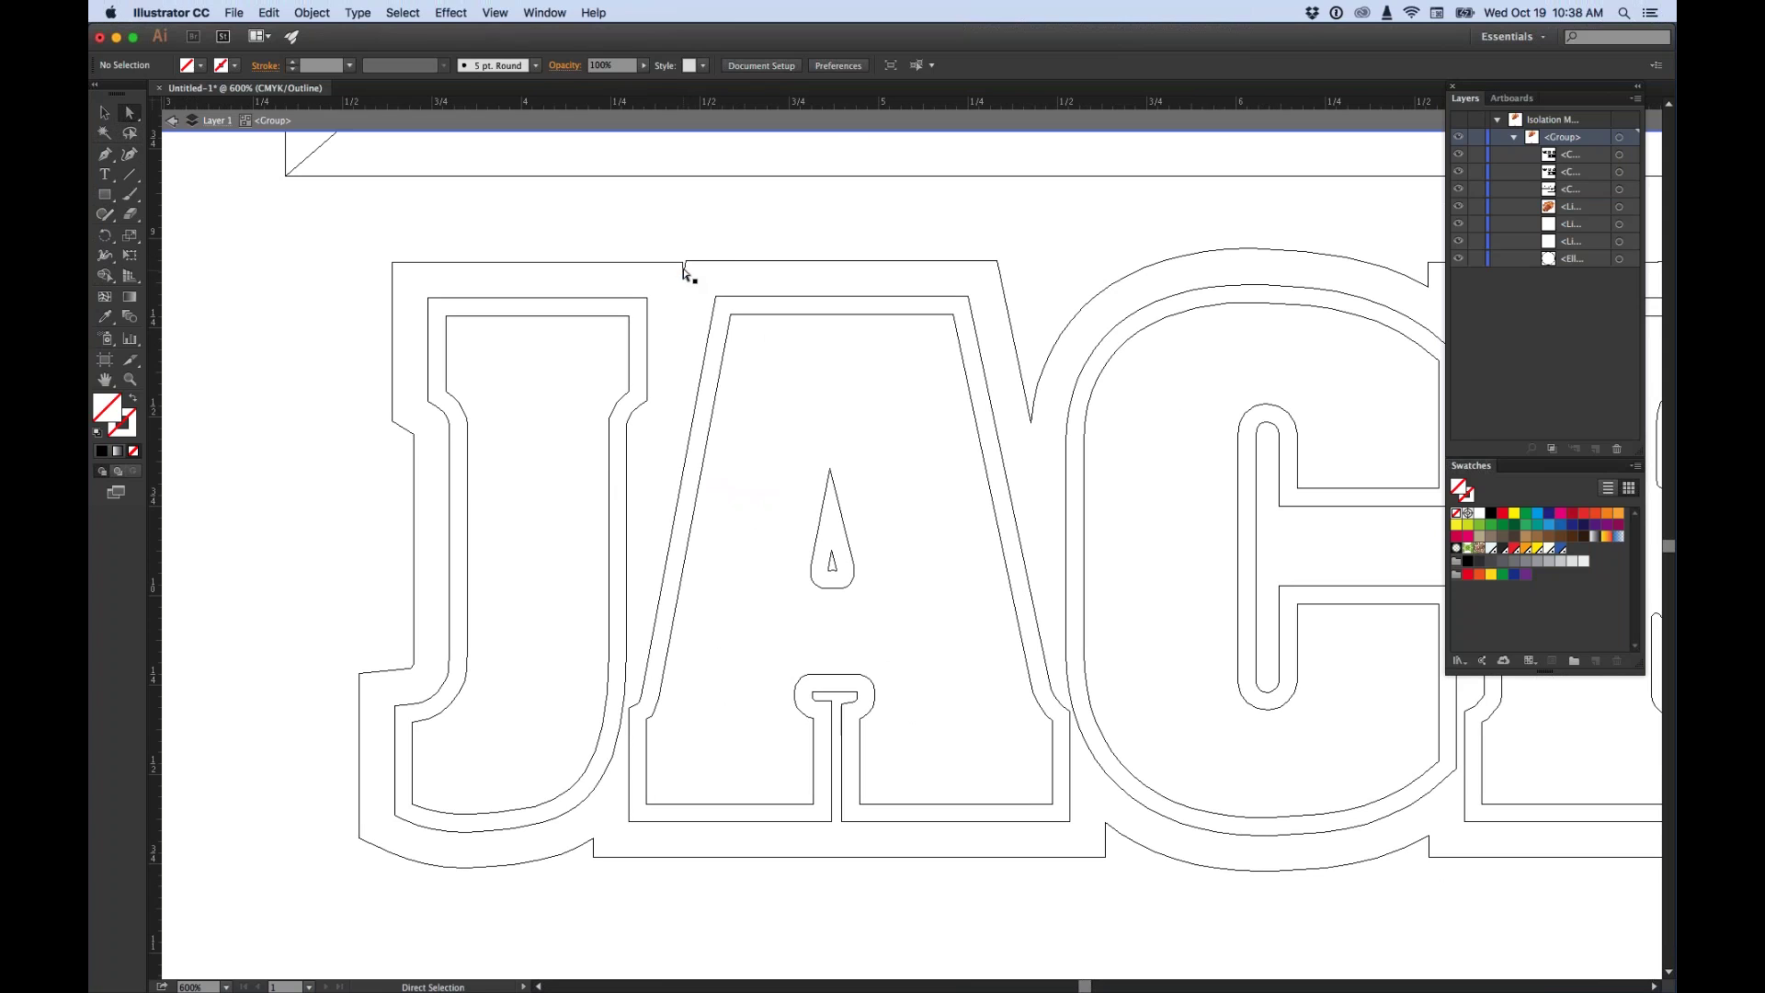
{"action": "left_click", "coordinate": [683, 269]}
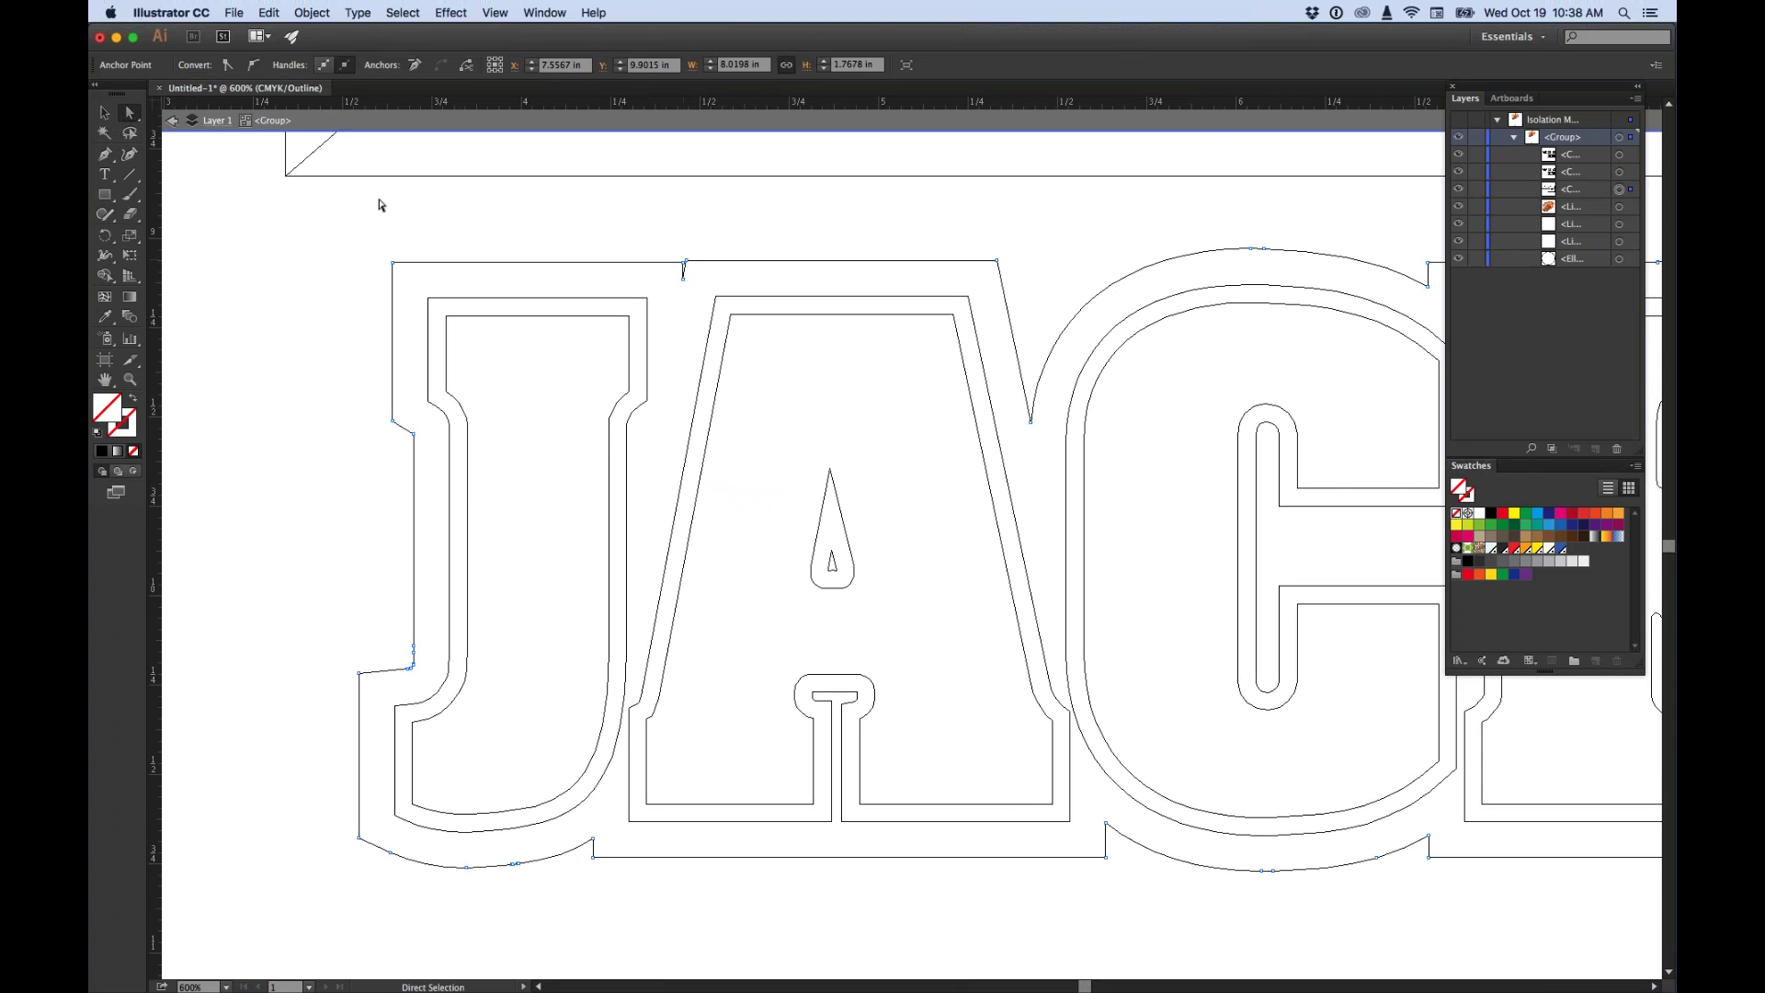
{"action": "left_click", "coordinate": [104, 154]}
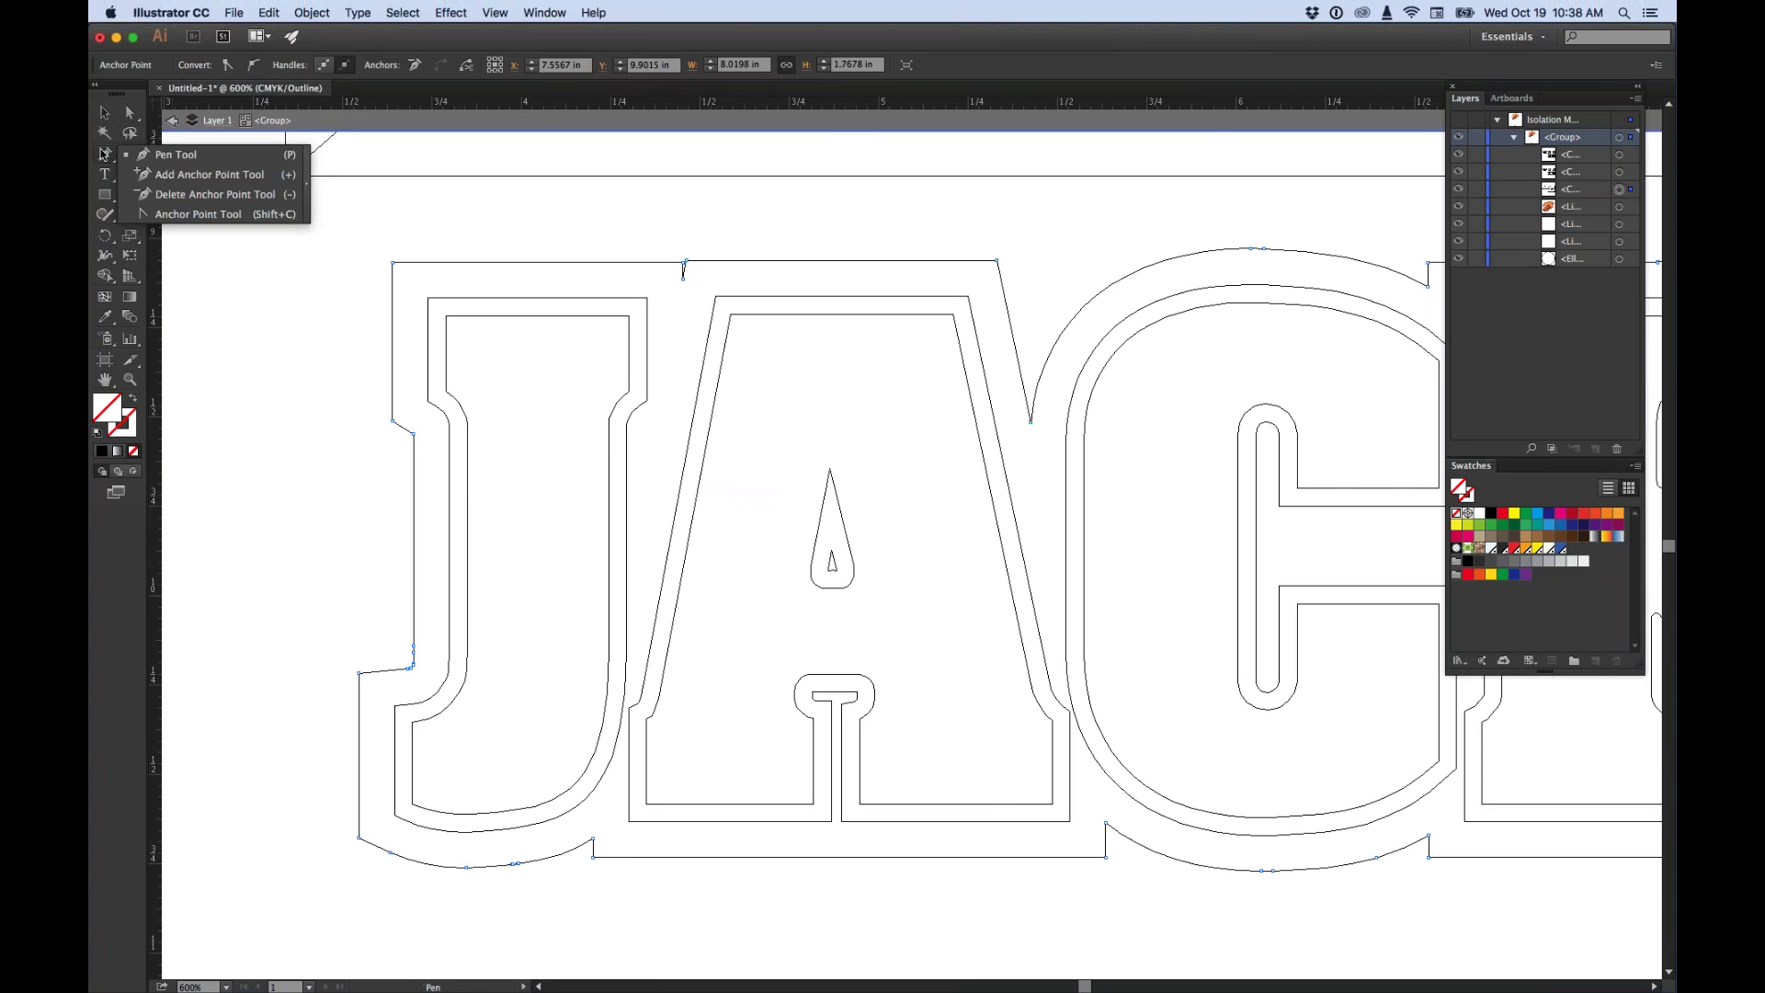
{"action": "left_click", "coordinate": [154, 194]}
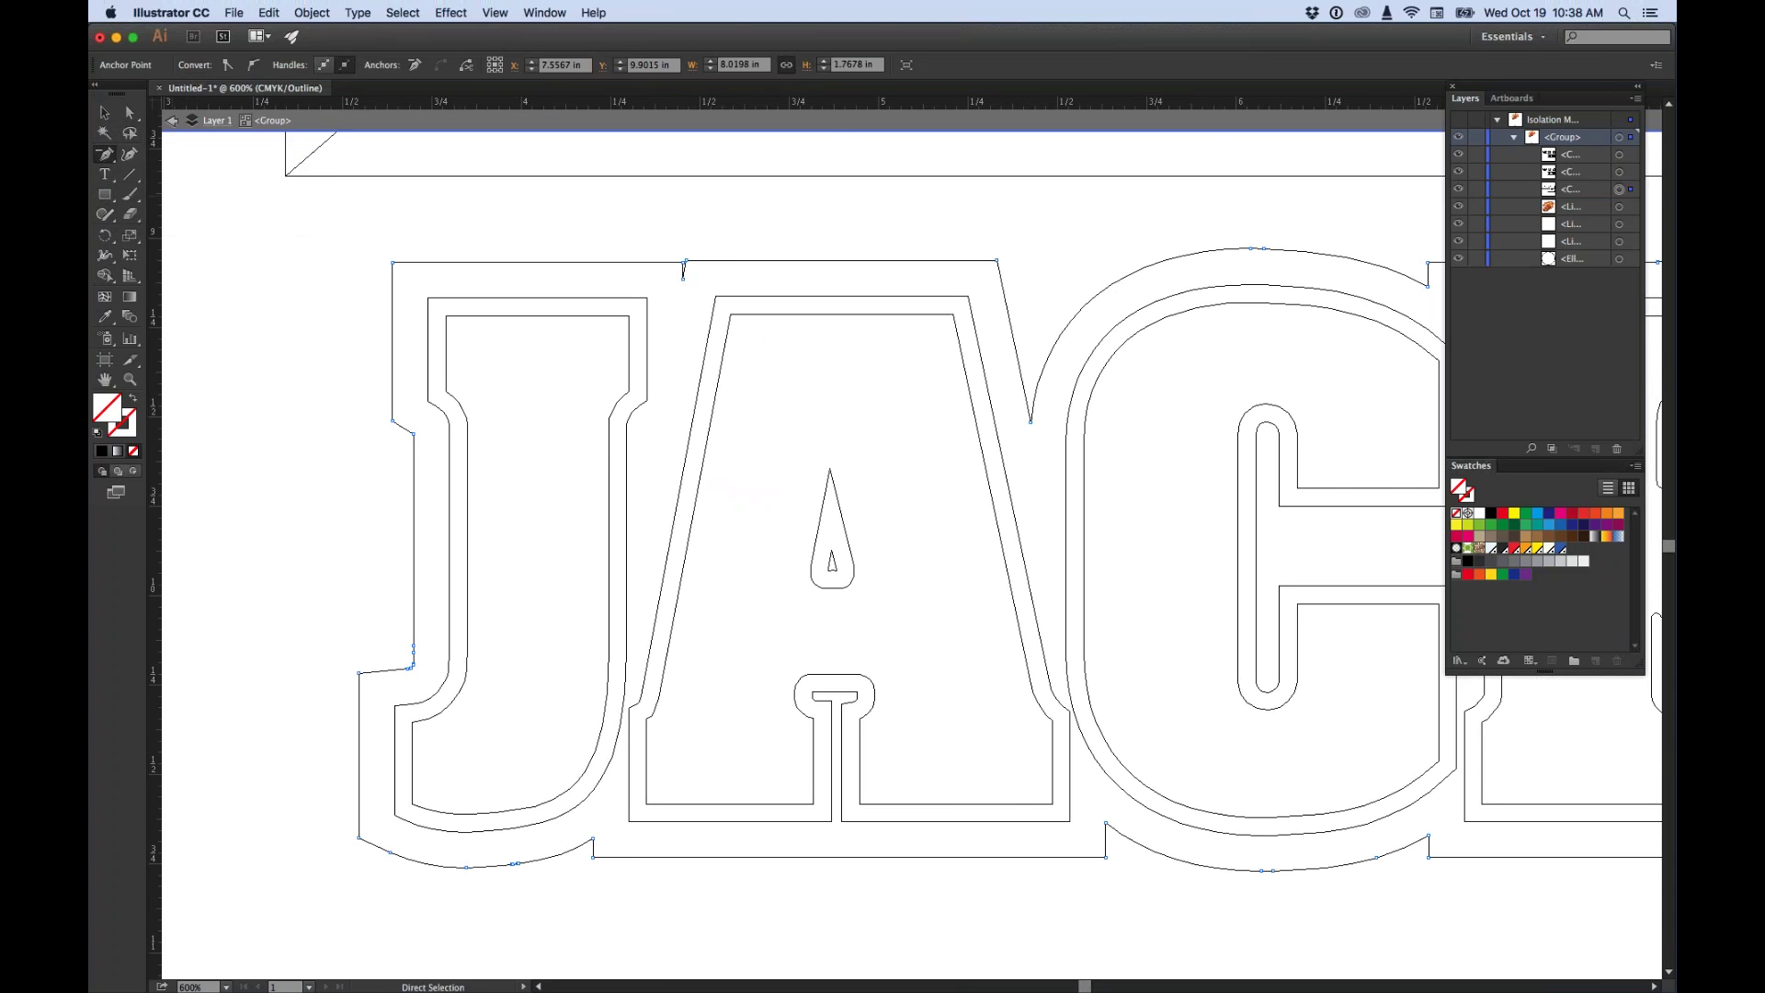
{"action": "left_click", "coordinate": [684, 278]}
{"action": "key", "text": "v"}
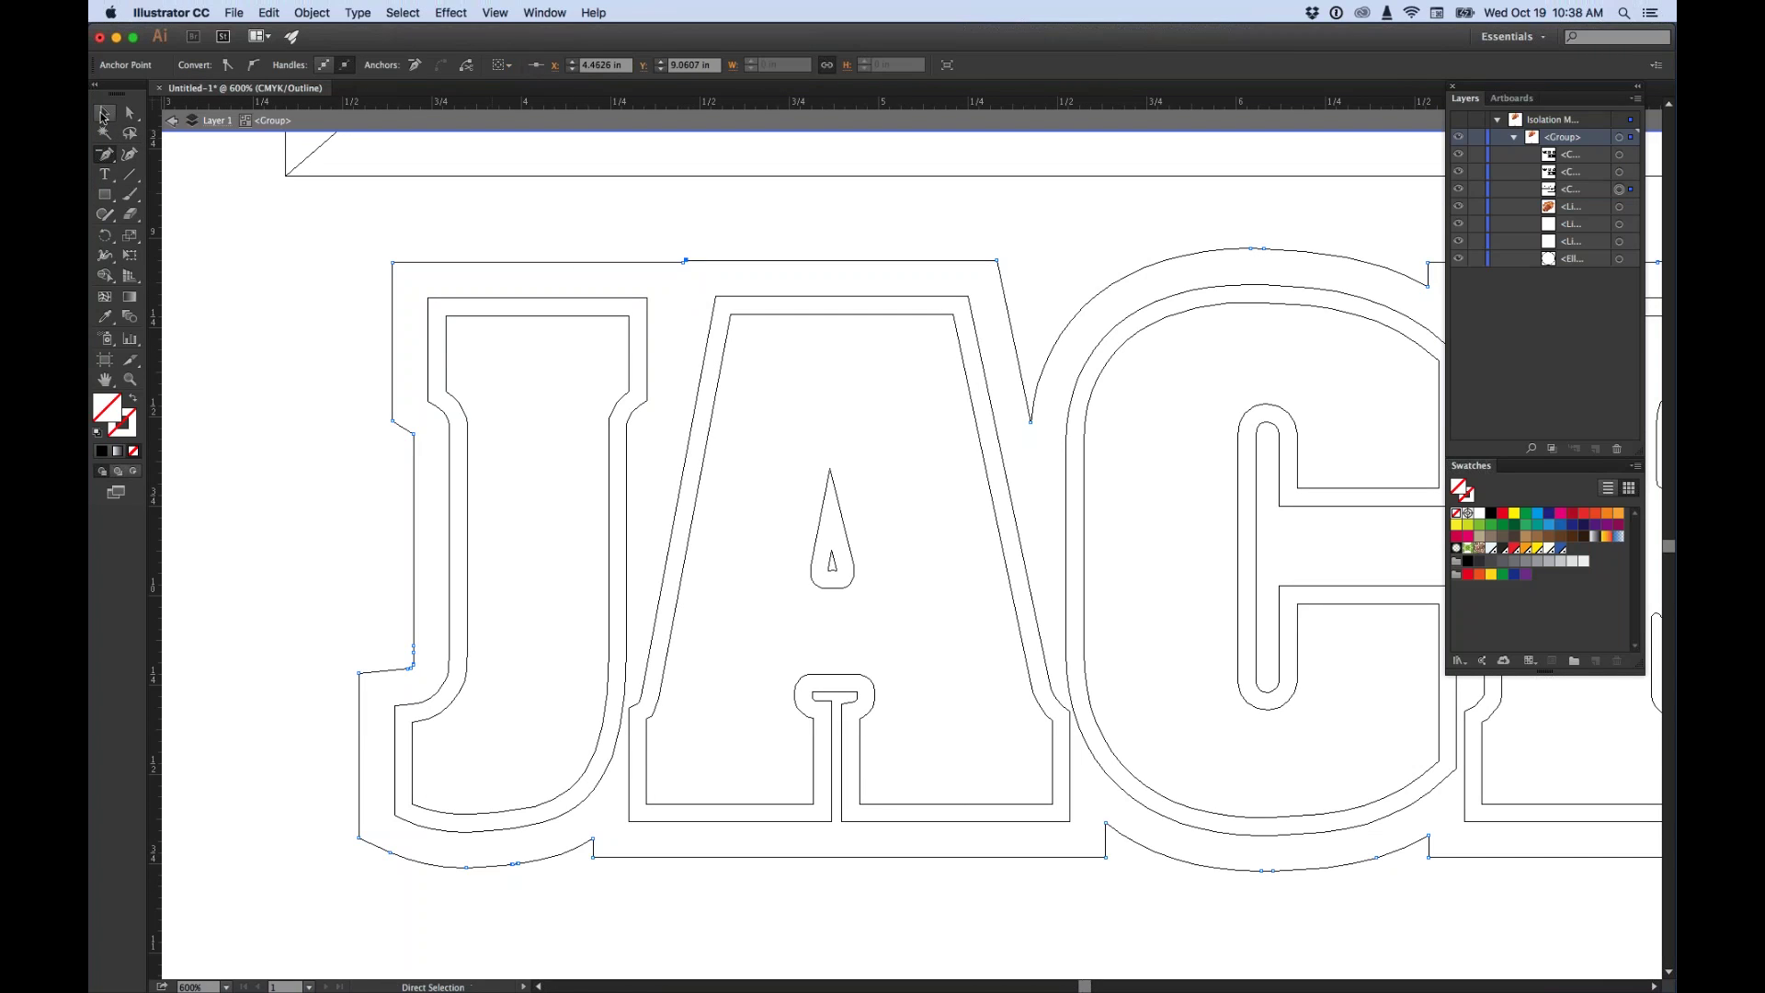
{"action": "left_click", "coordinate": [323, 254]}
Examine the whole outlined lettering at 200%, check it in colour preview, and return to outline mode.
{"action": "key", "text": "z"}
{"action": "left_click", "coordinate": [1104, 556], "text": "alt"}
{"action": "left_click", "coordinate": [1103, 552], "text": "alt"}
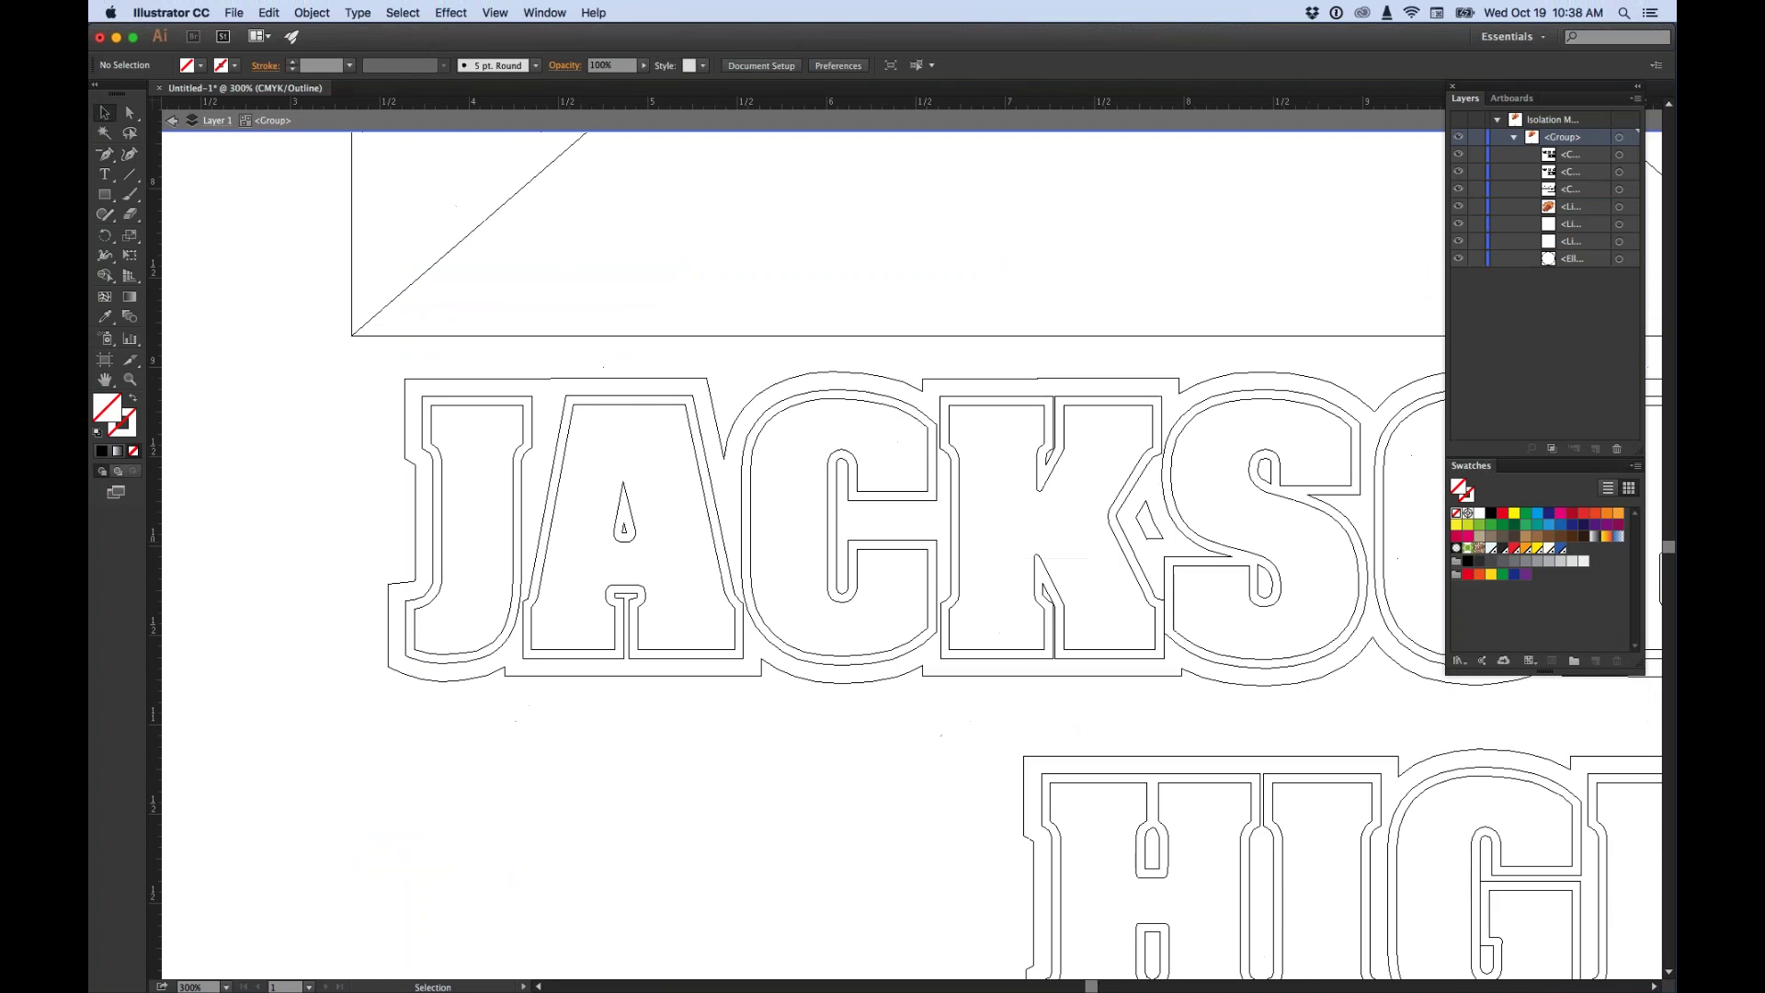
{"action": "key", "text": "super+minus"}
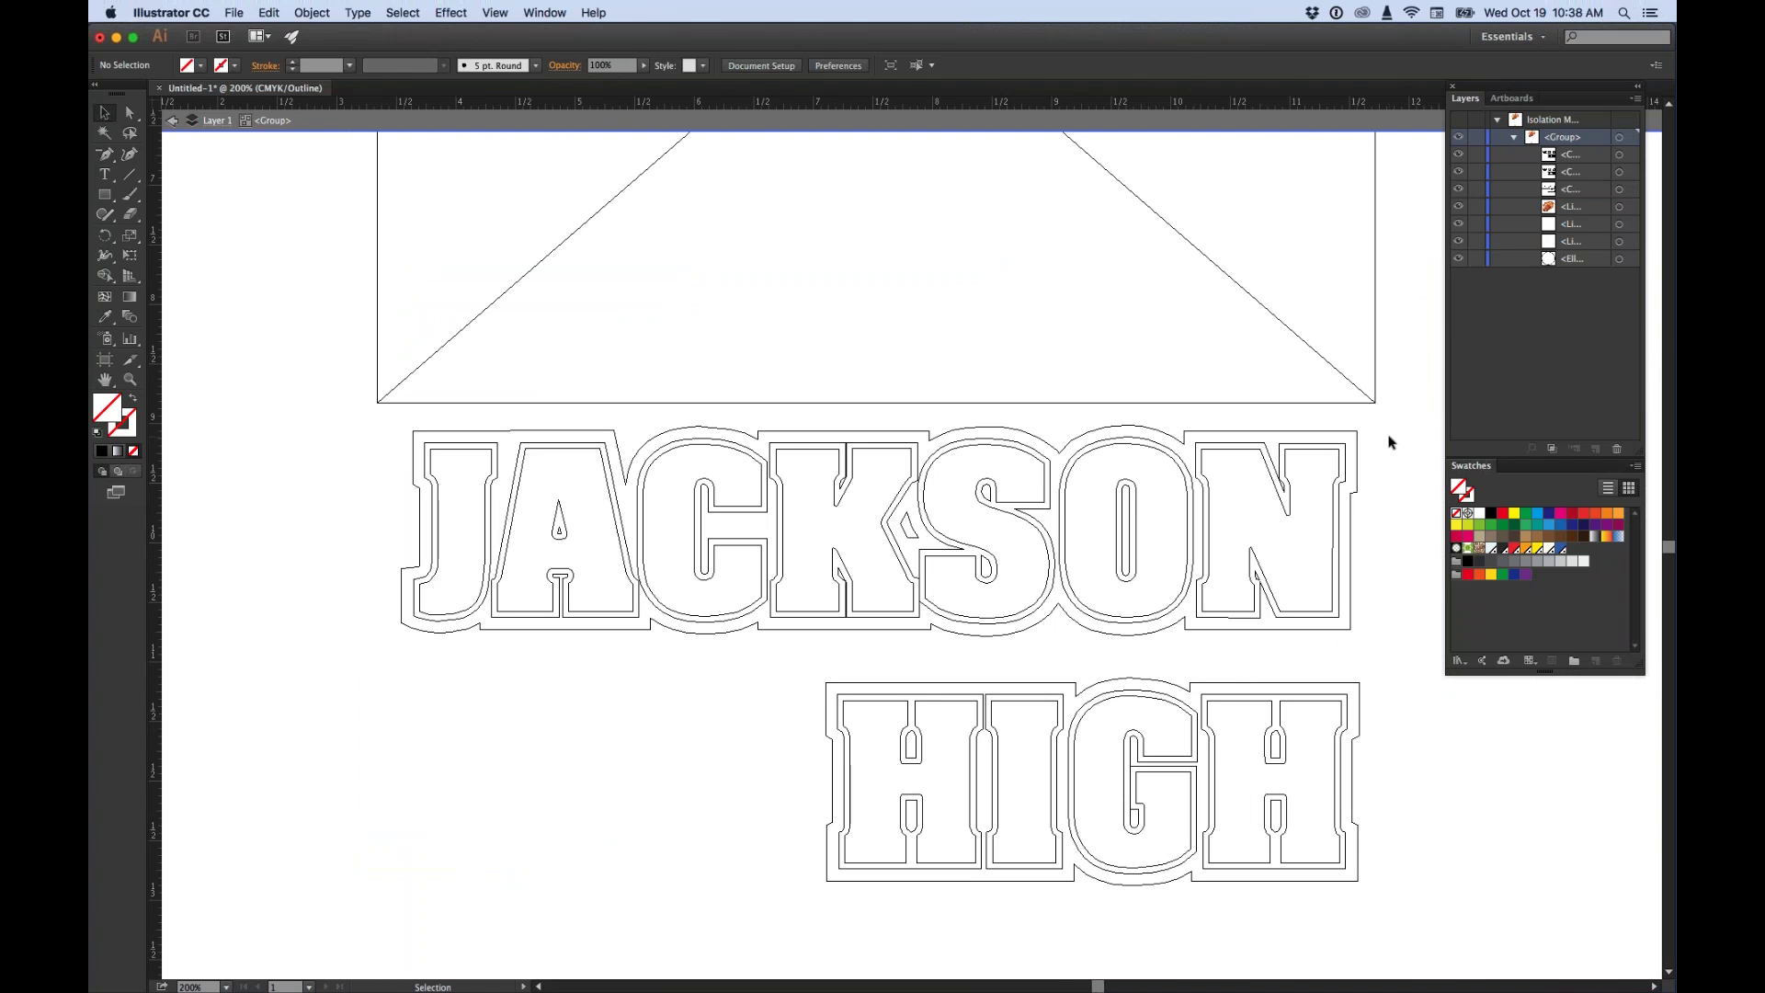
{"action": "key", "text": "space"}
{"action": "left_click_drag", "start_coordinate": [1194, 351], "coordinate": [1085, 325]}
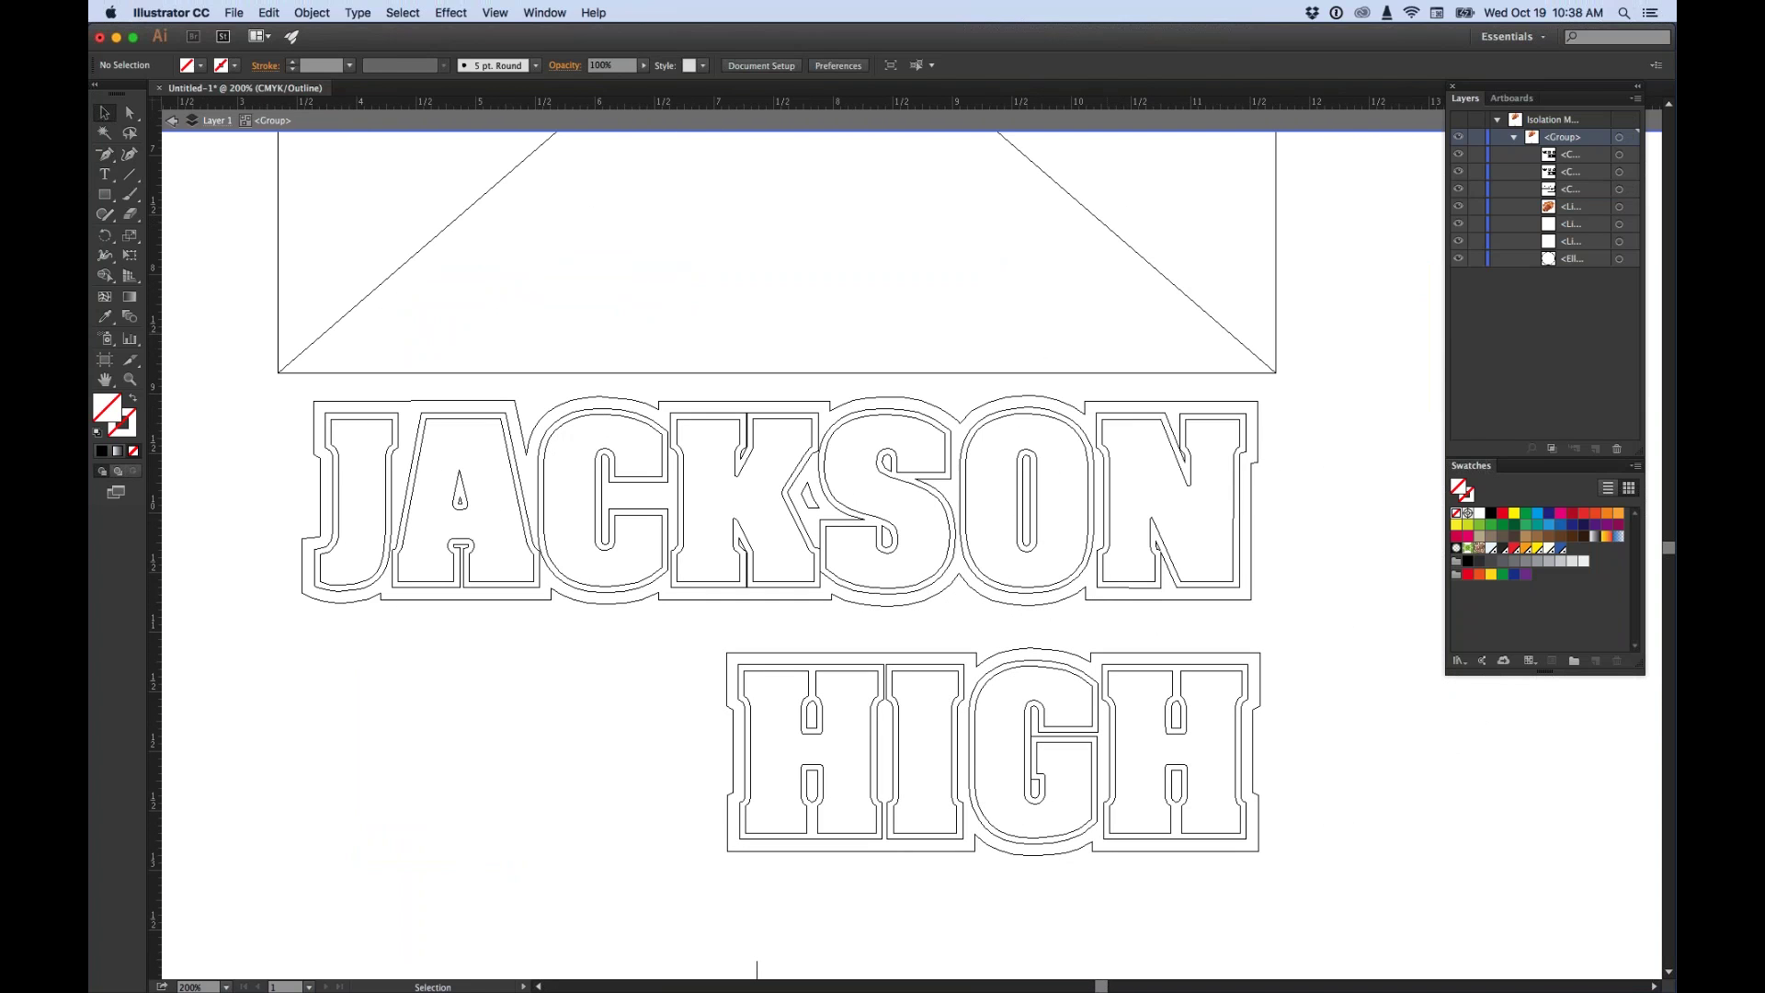
{"action": "key", "text": "a"}
{"action": "key", "text": "super+y"}
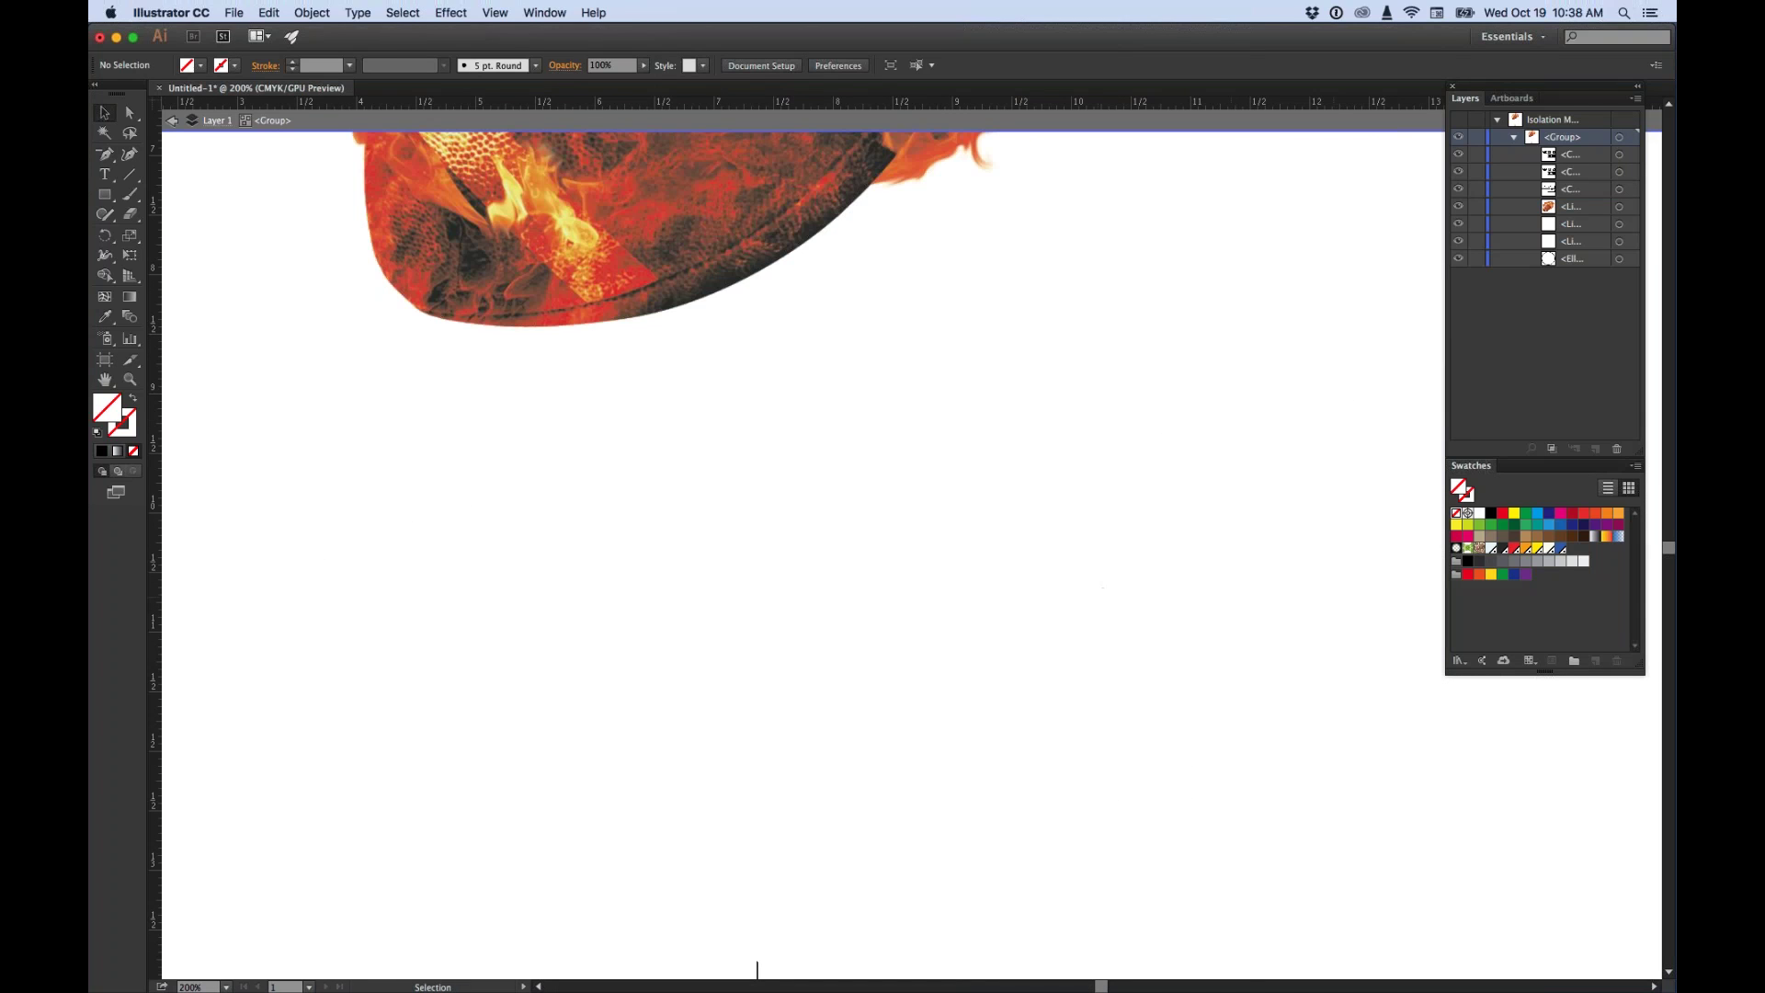
{"action": "key", "text": "super+y"}
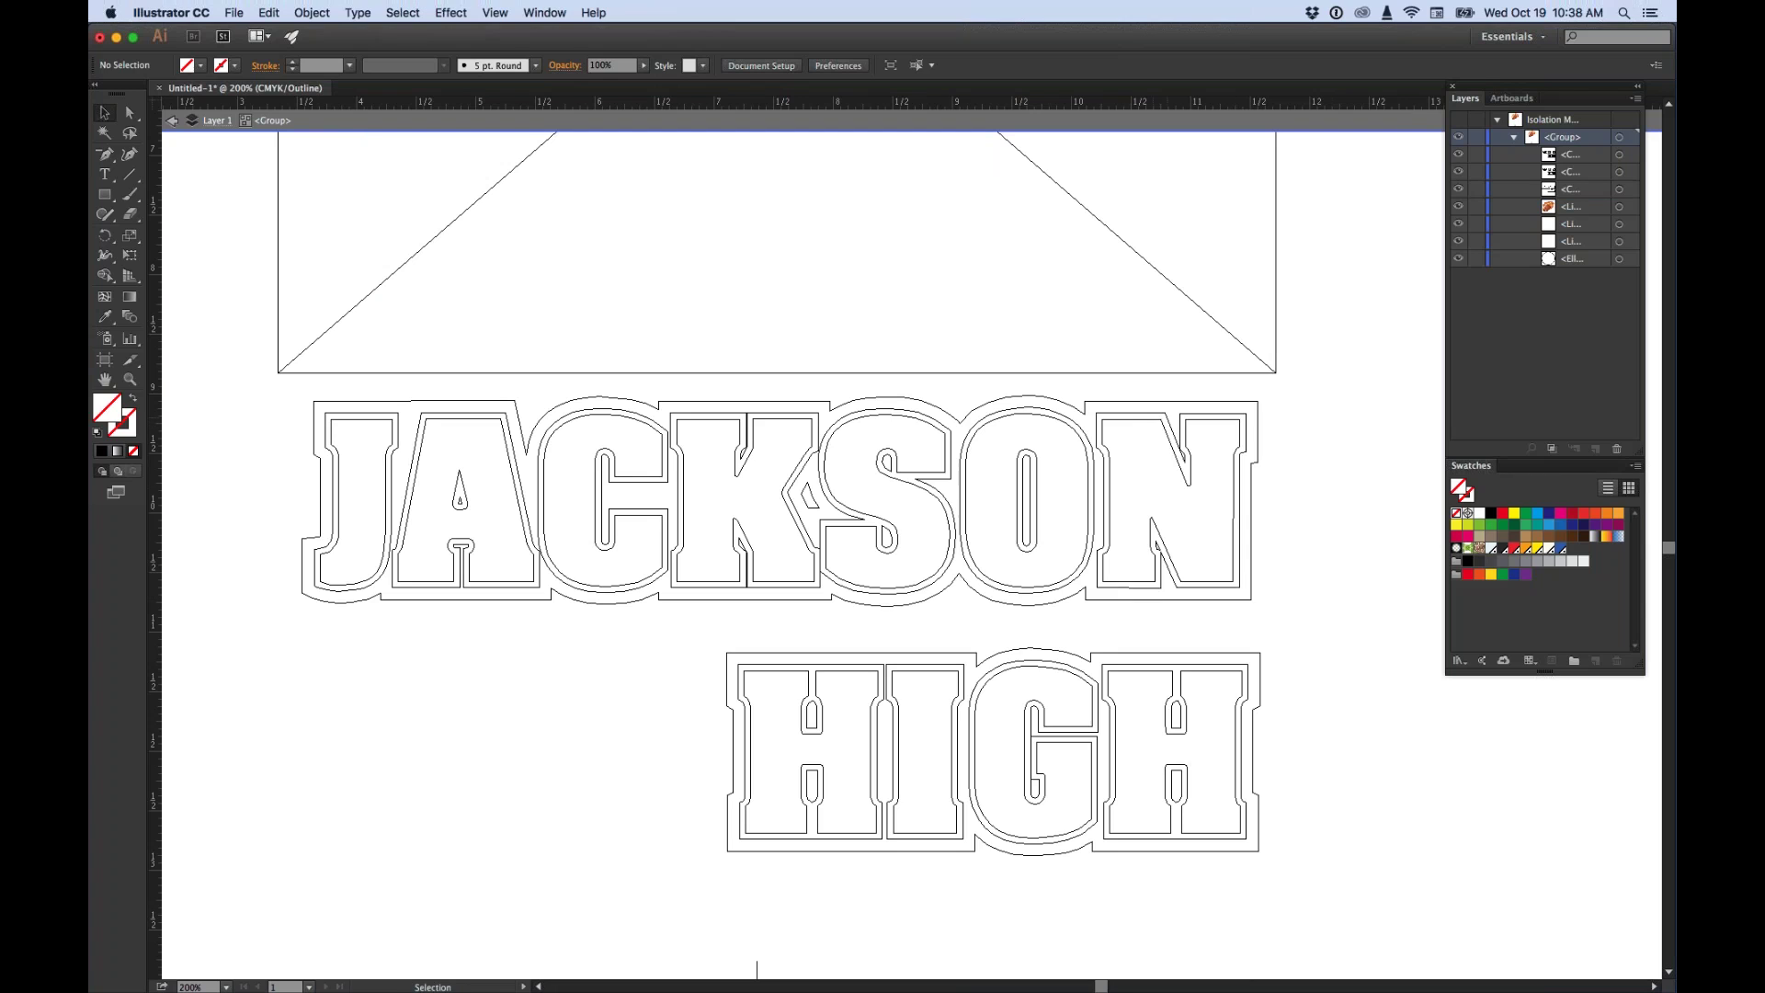
Fill the innermost JACKSON HIGH compound path with the red swatch, check it in colour preview, and return to outline mode.
{"action": "left_click", "coordinate": [1054, 409]}
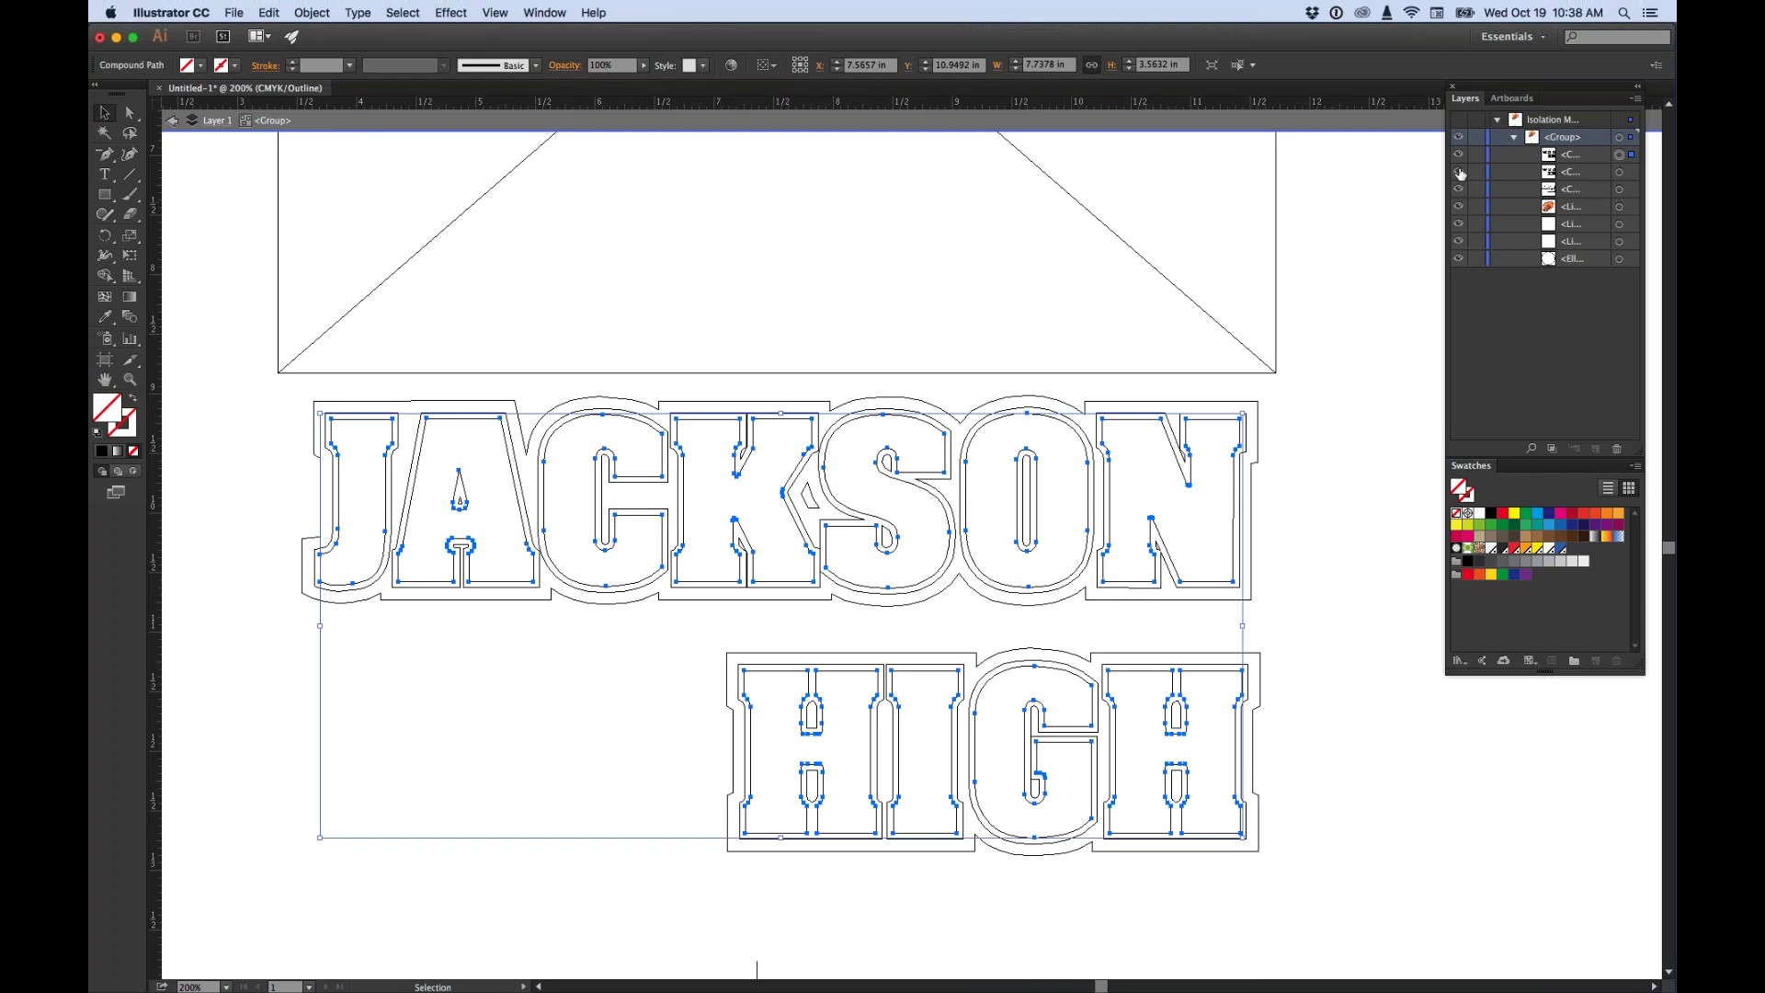
{"action": "left_click", "coordinate": [210, 69]}
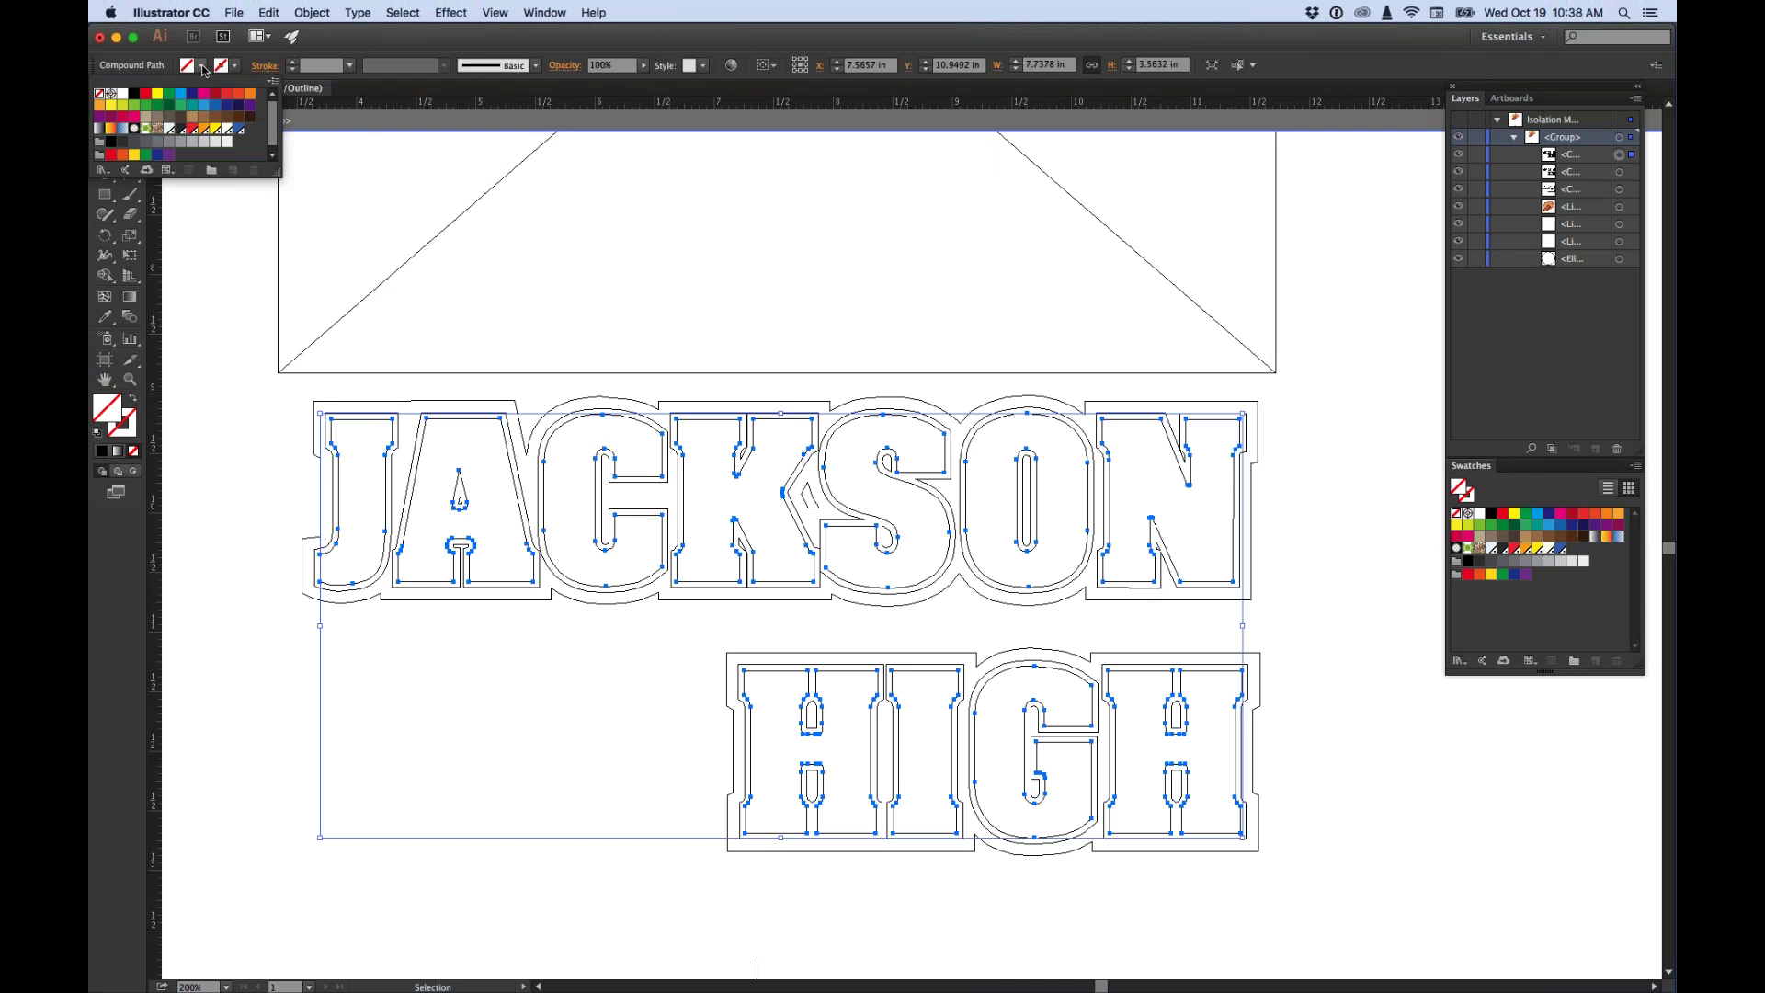
{"action": "left_click", "coordinate": [191, 132]}
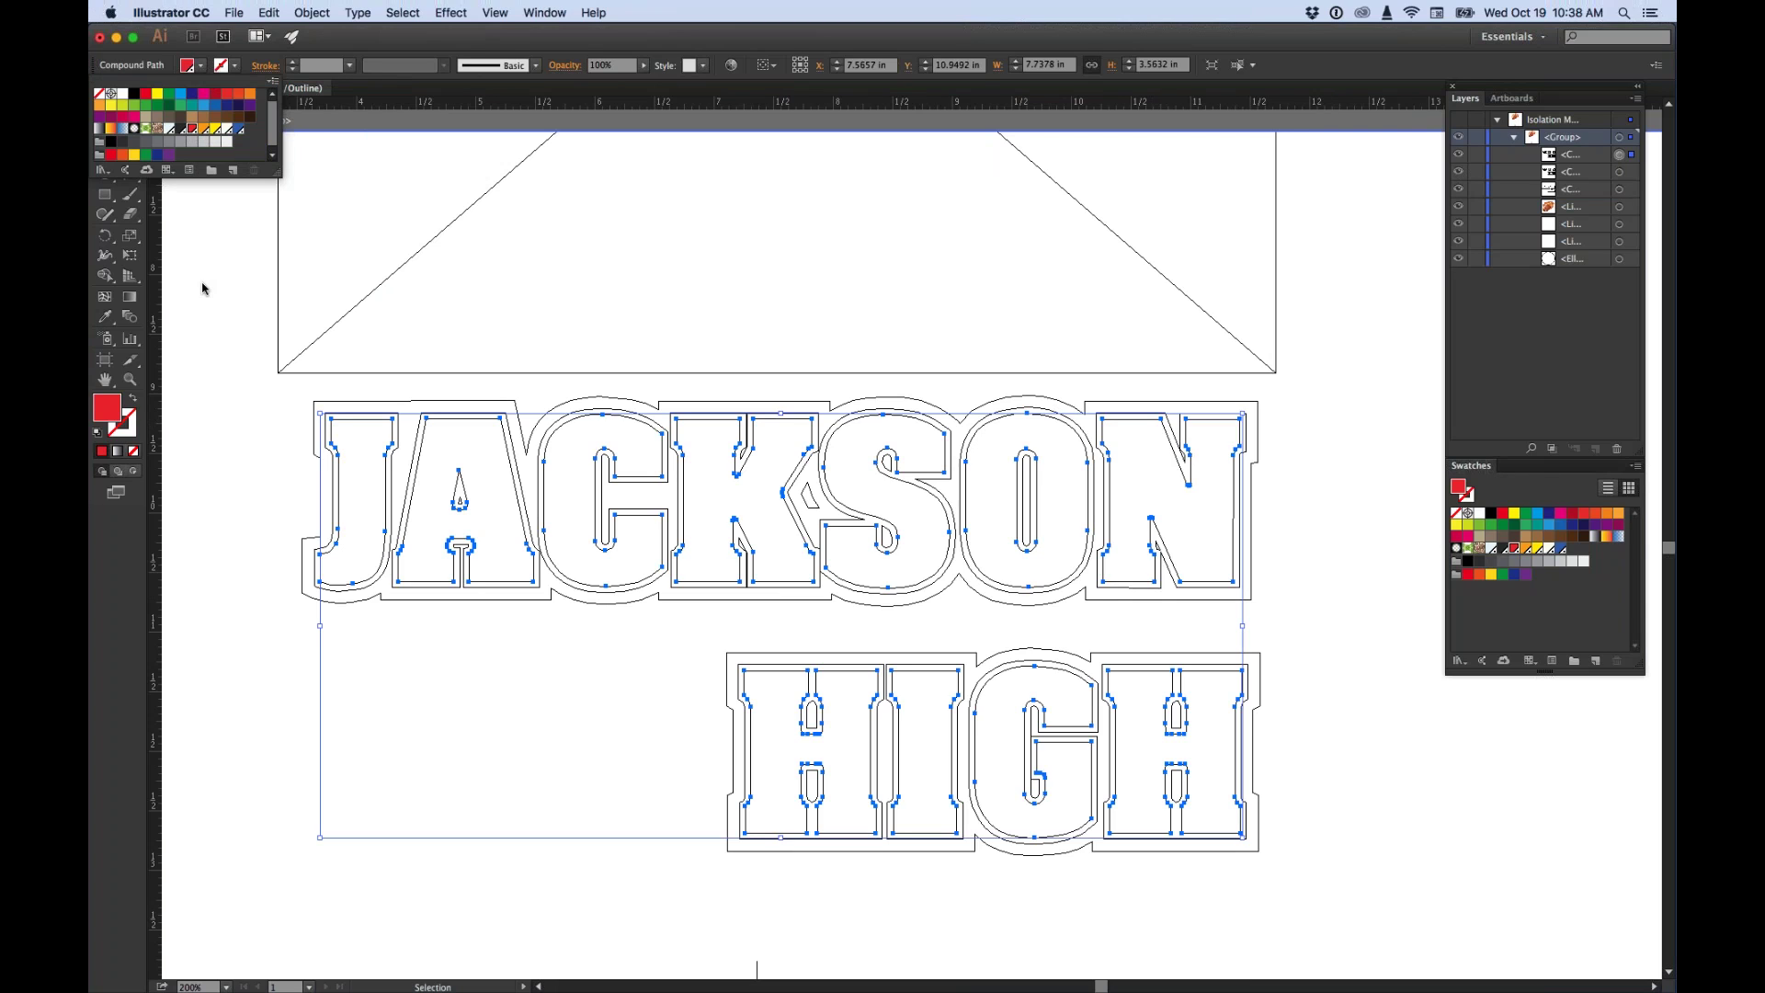
{"action": "key", "text": "Escape"}
{"action": "key", "text": "a"}
{"action": "key", "text": "super+y"}
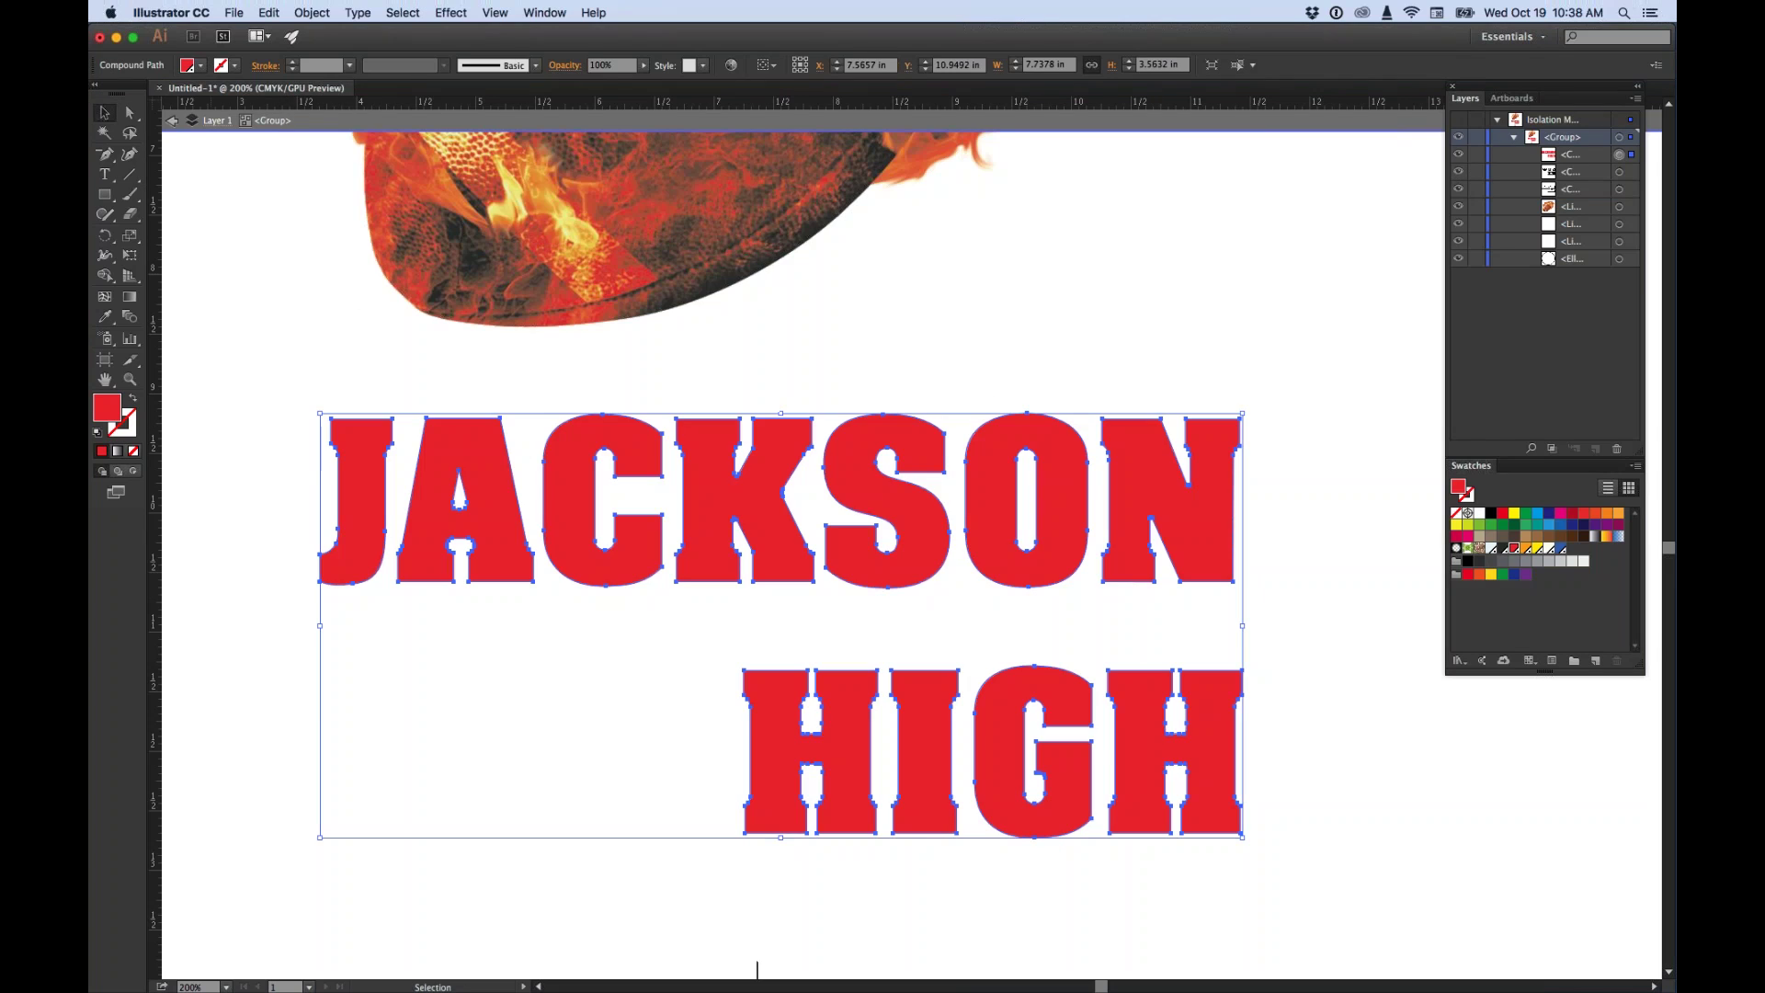
{"action": "key", "text": "super+y"}
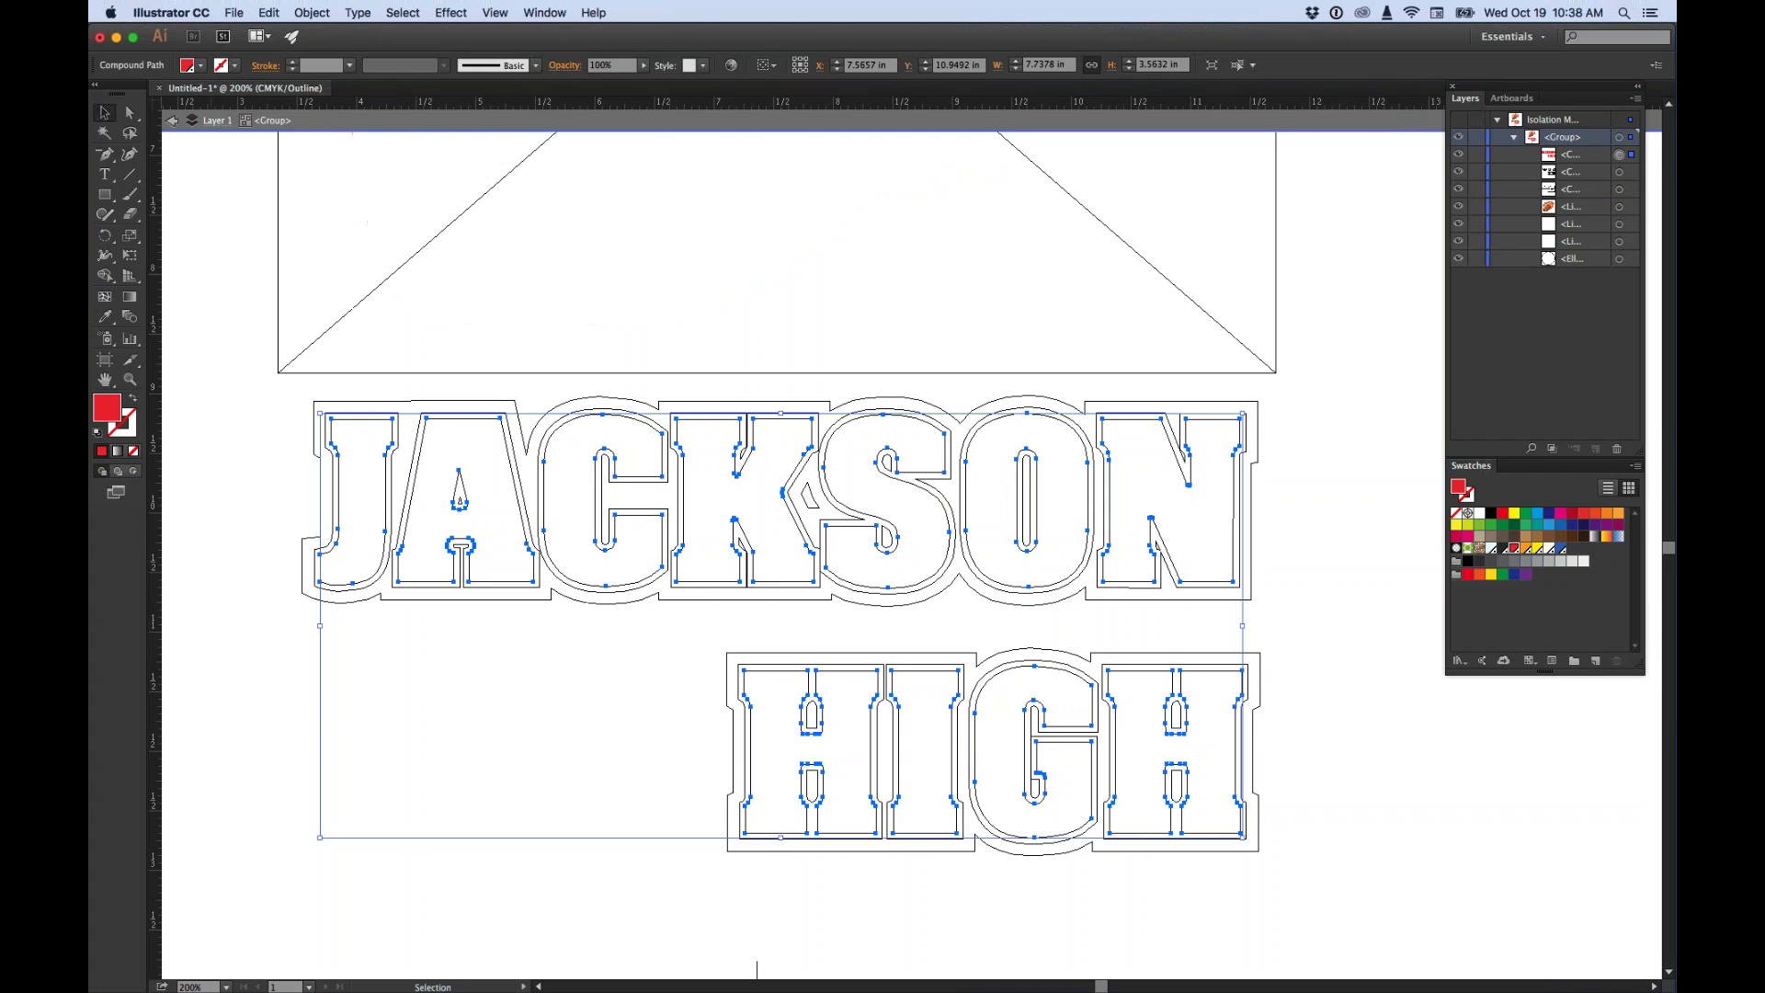
Fill the middle offset outline of the JACKSON HIGH lettering with white and deselect it.
{"action": "left_click", "coordinate": [218, 317]}
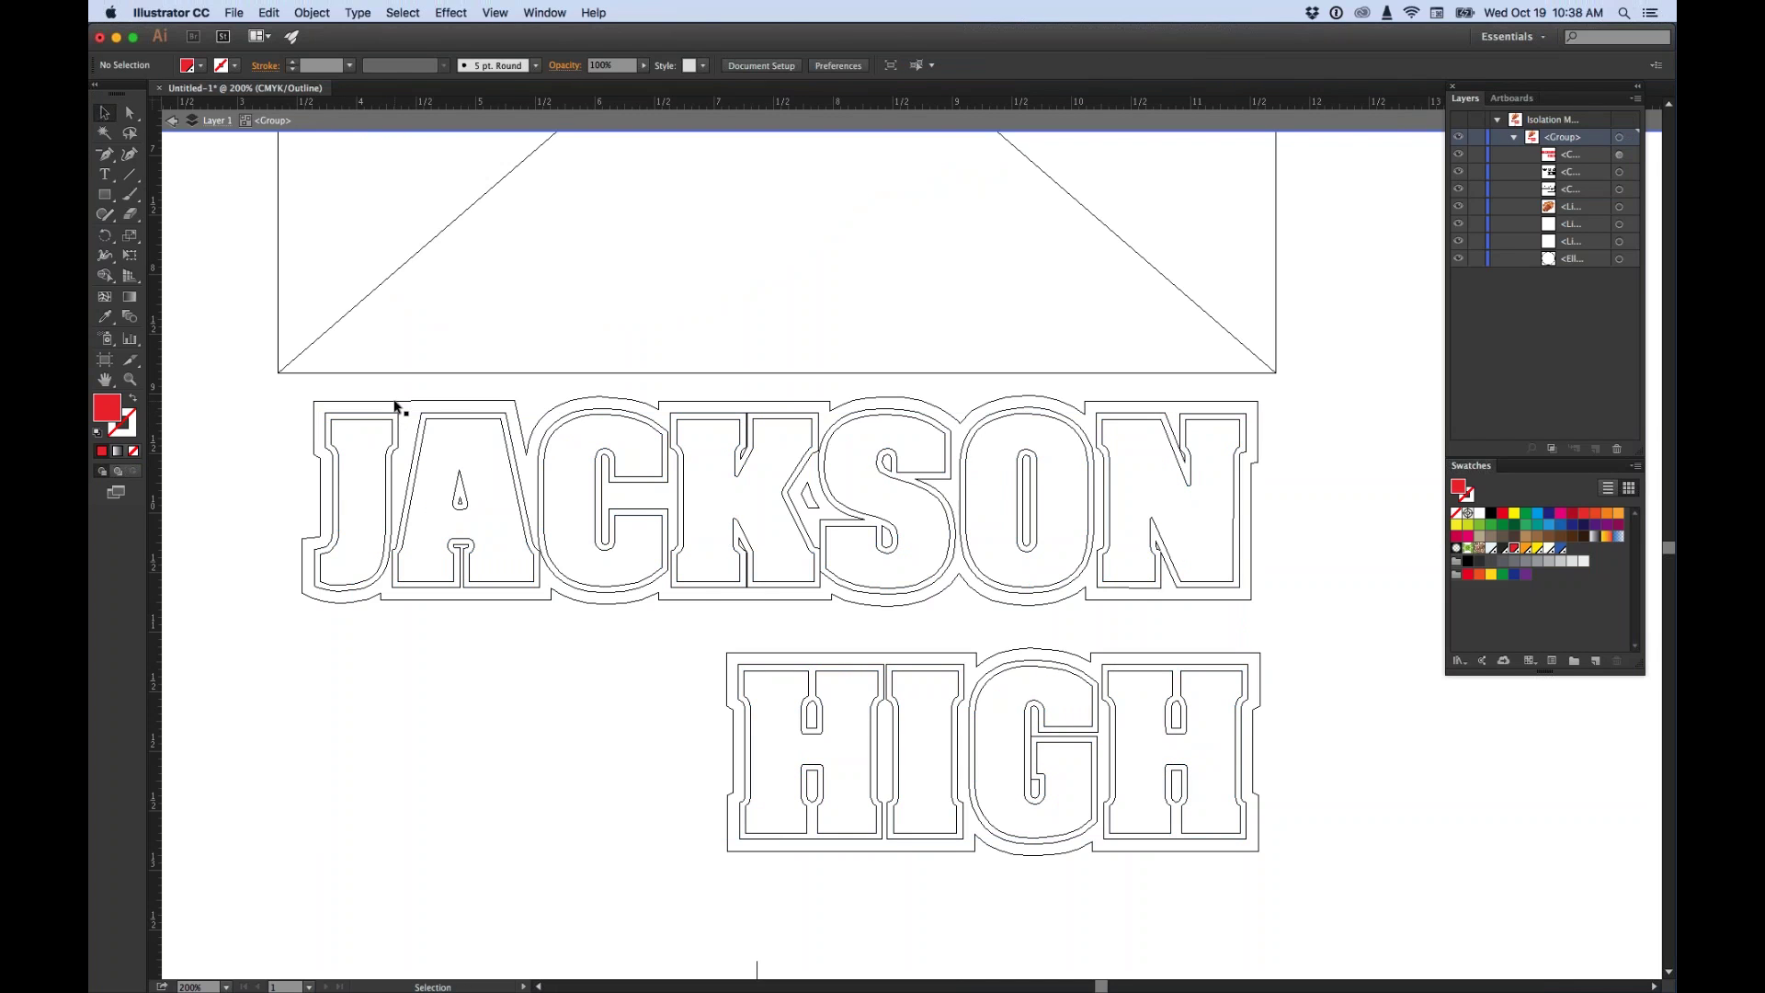
{"action": "left_click", "coordinate": [397, 415]}
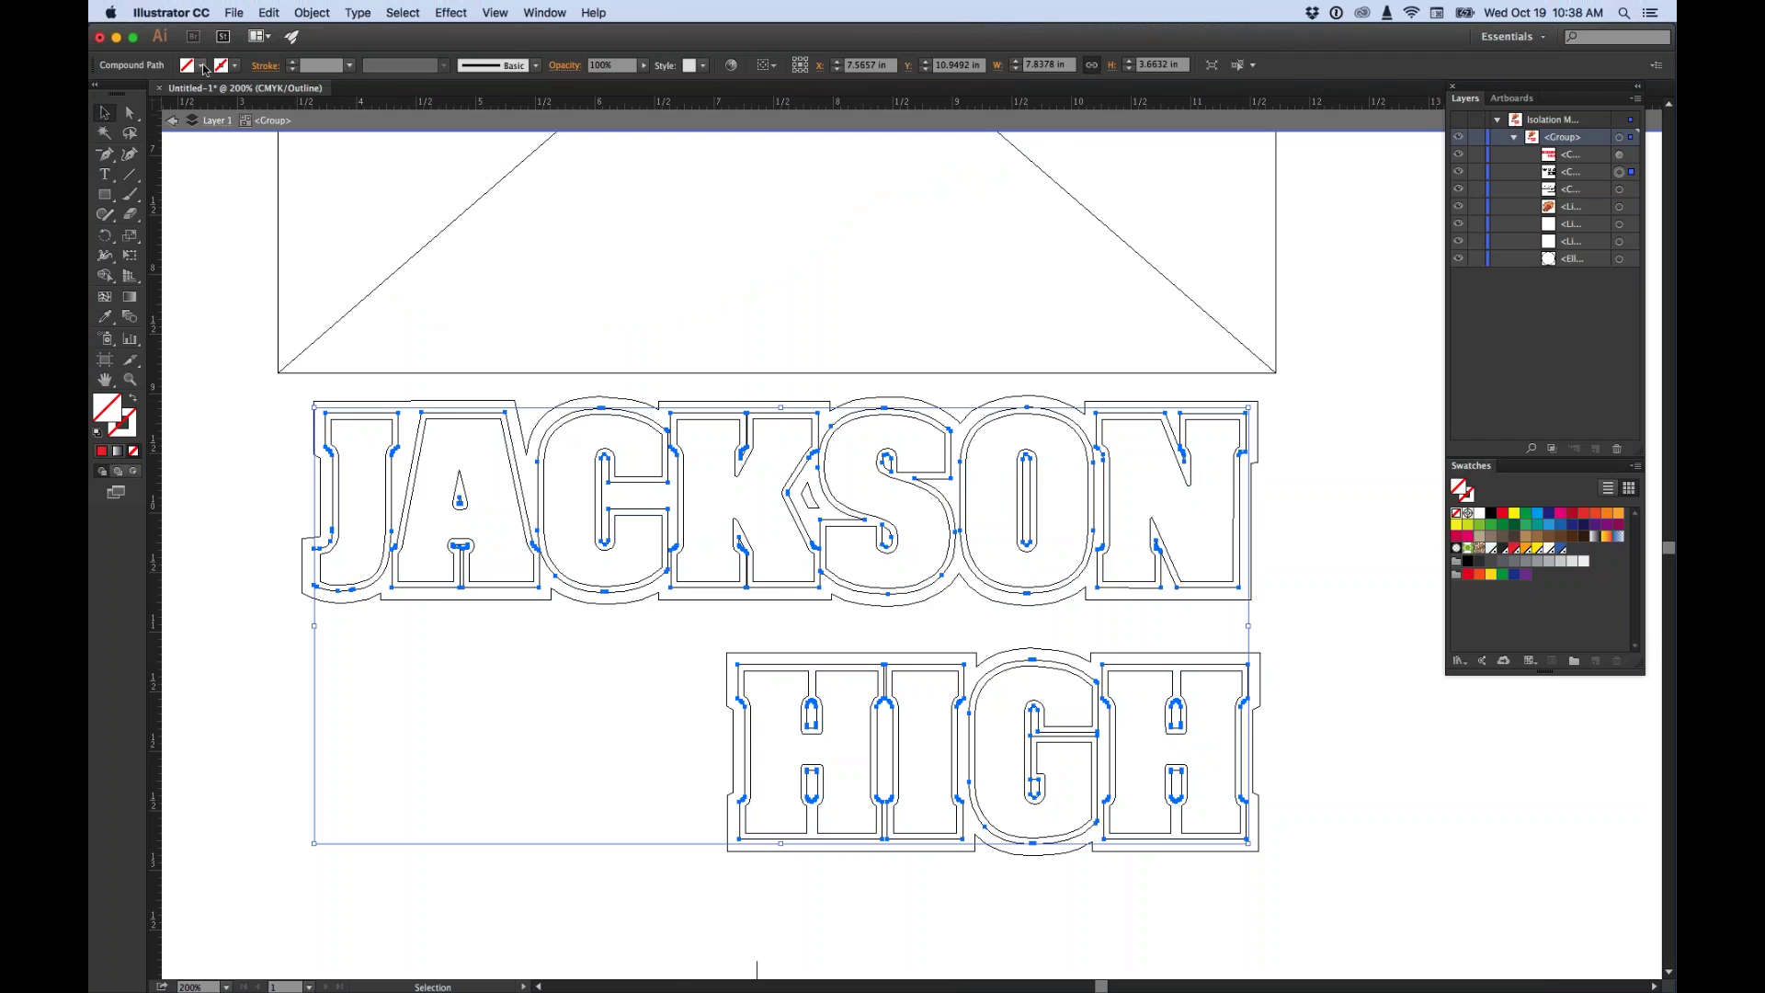
{"action": "left_click", "coordinate": [202, 66]}
{"action": "left_click", "coordinate": [123, 93]}
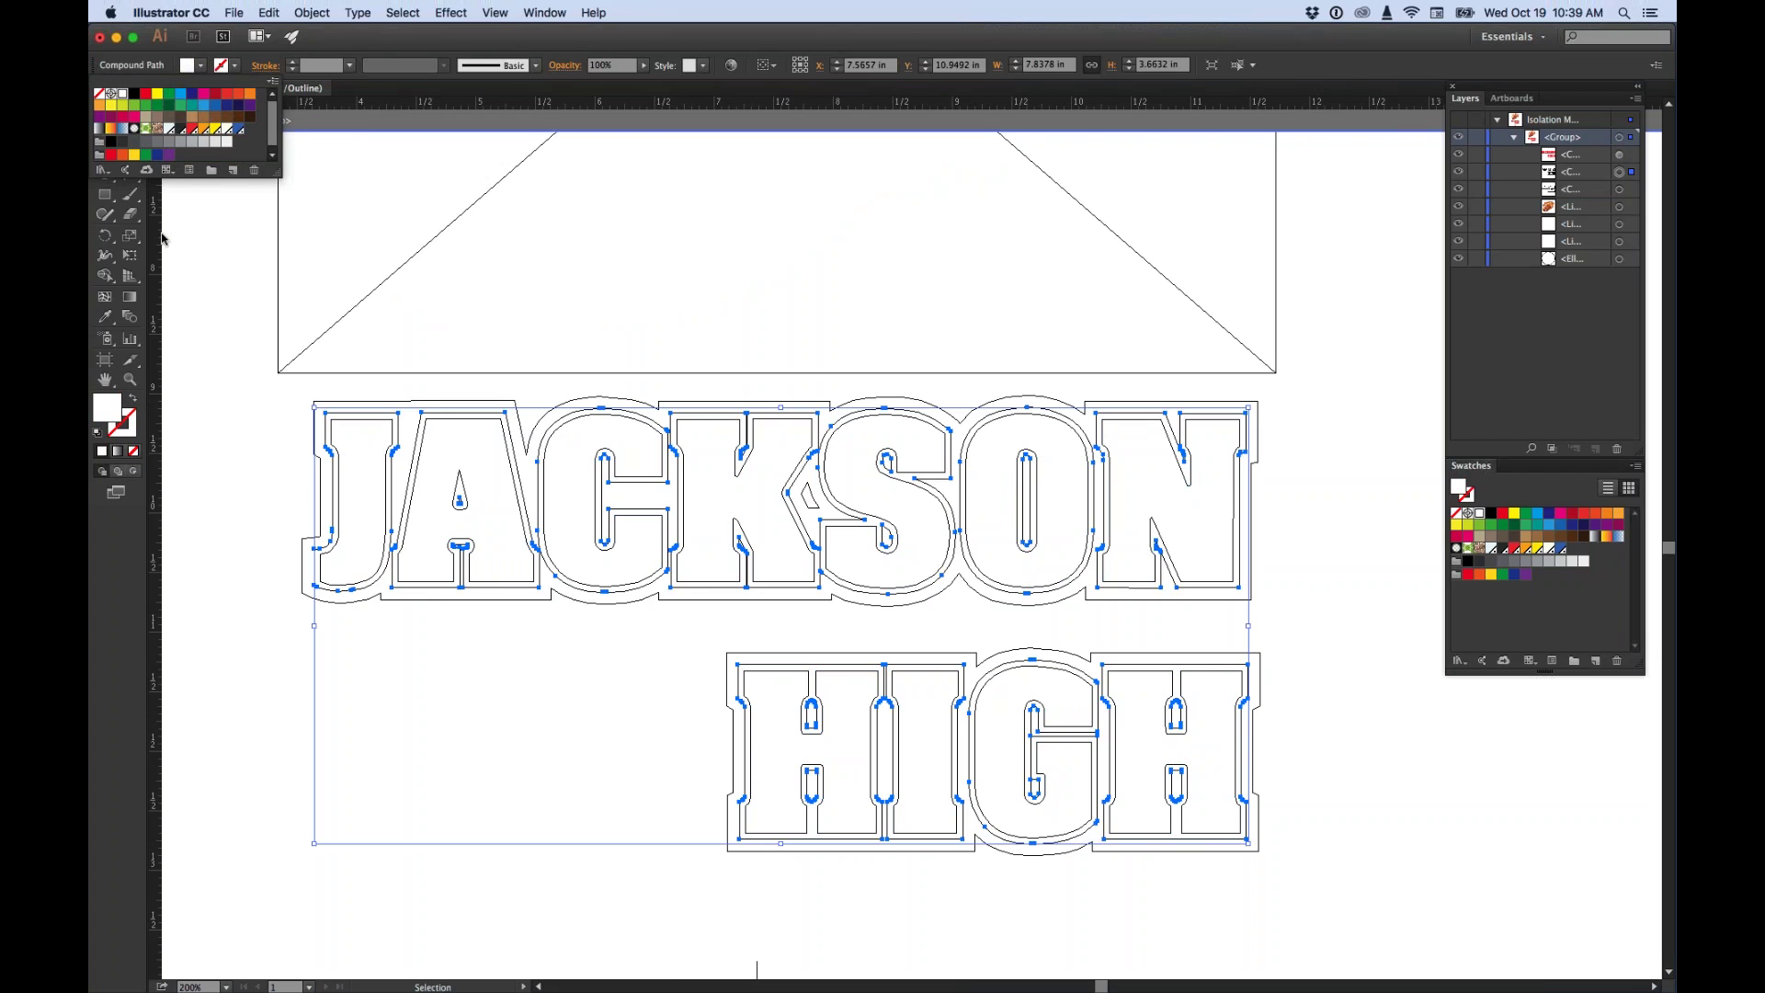
{"action": "key", "text": "Escape"}
{"action": "left_click", "coordinate": [252, 381]}
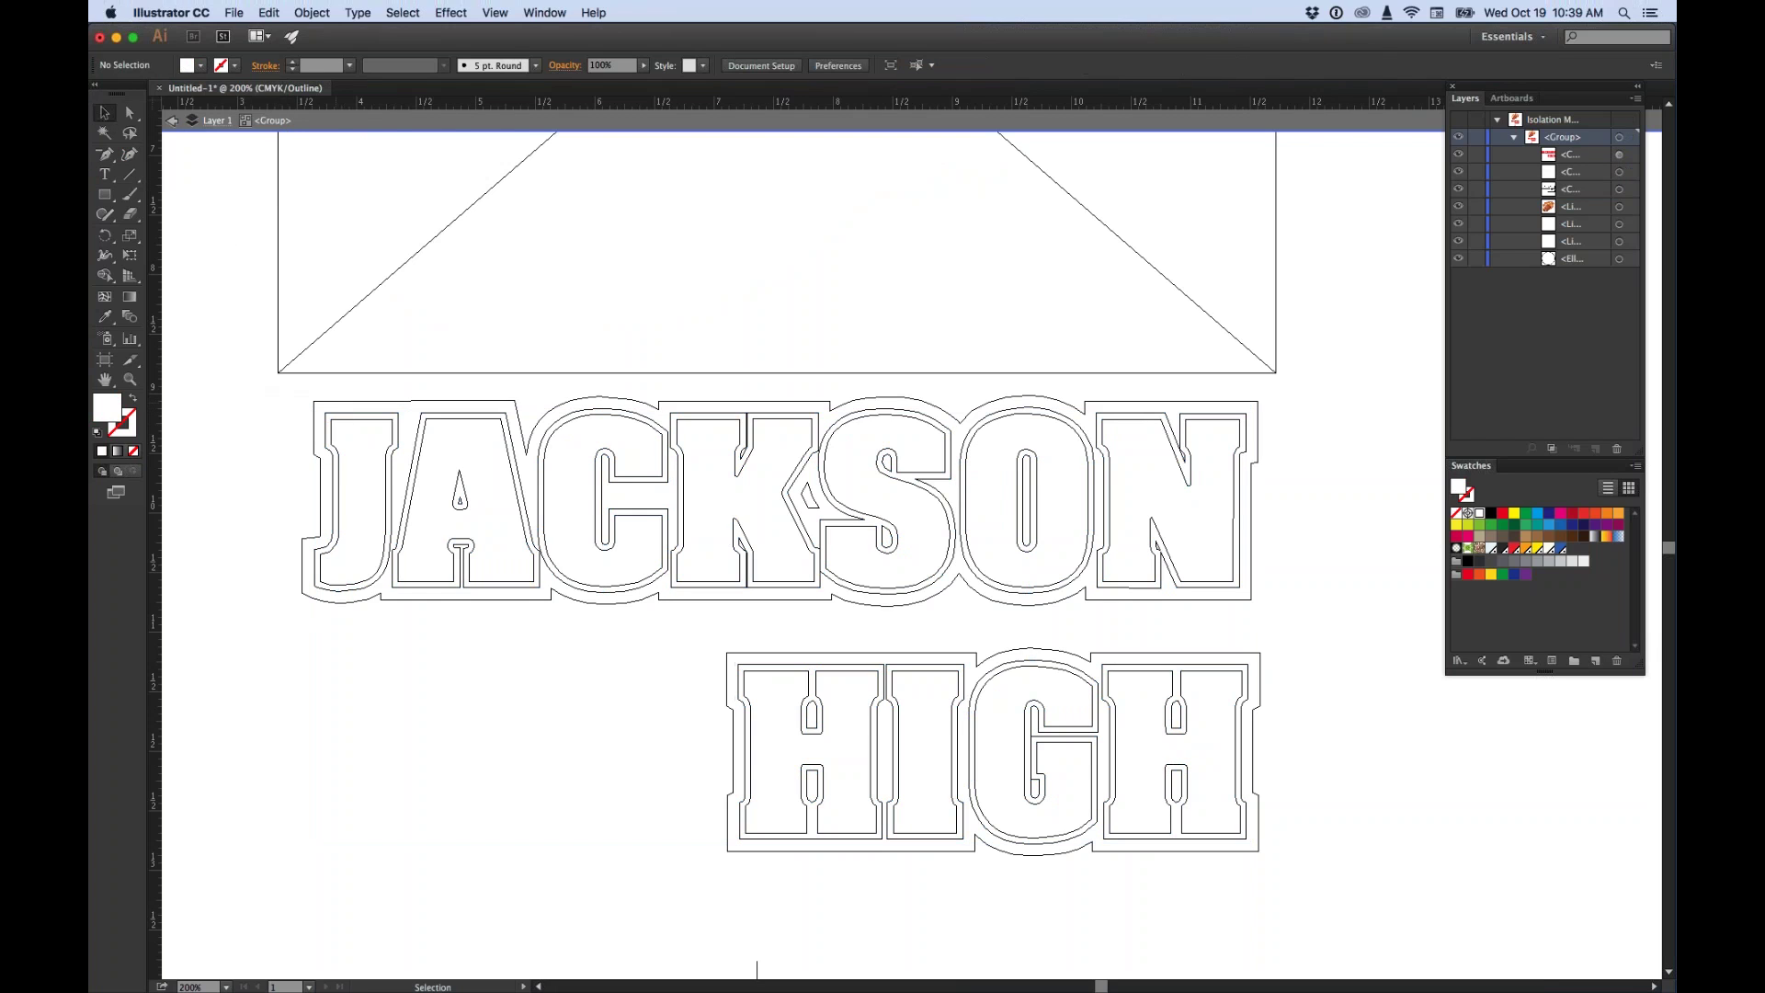
Fill the outermost JACKSON HIGH outline with the yellow spot swatch and check the lettering in colour preview.
{"action": "left_click", "coordinate": [314, 409]}
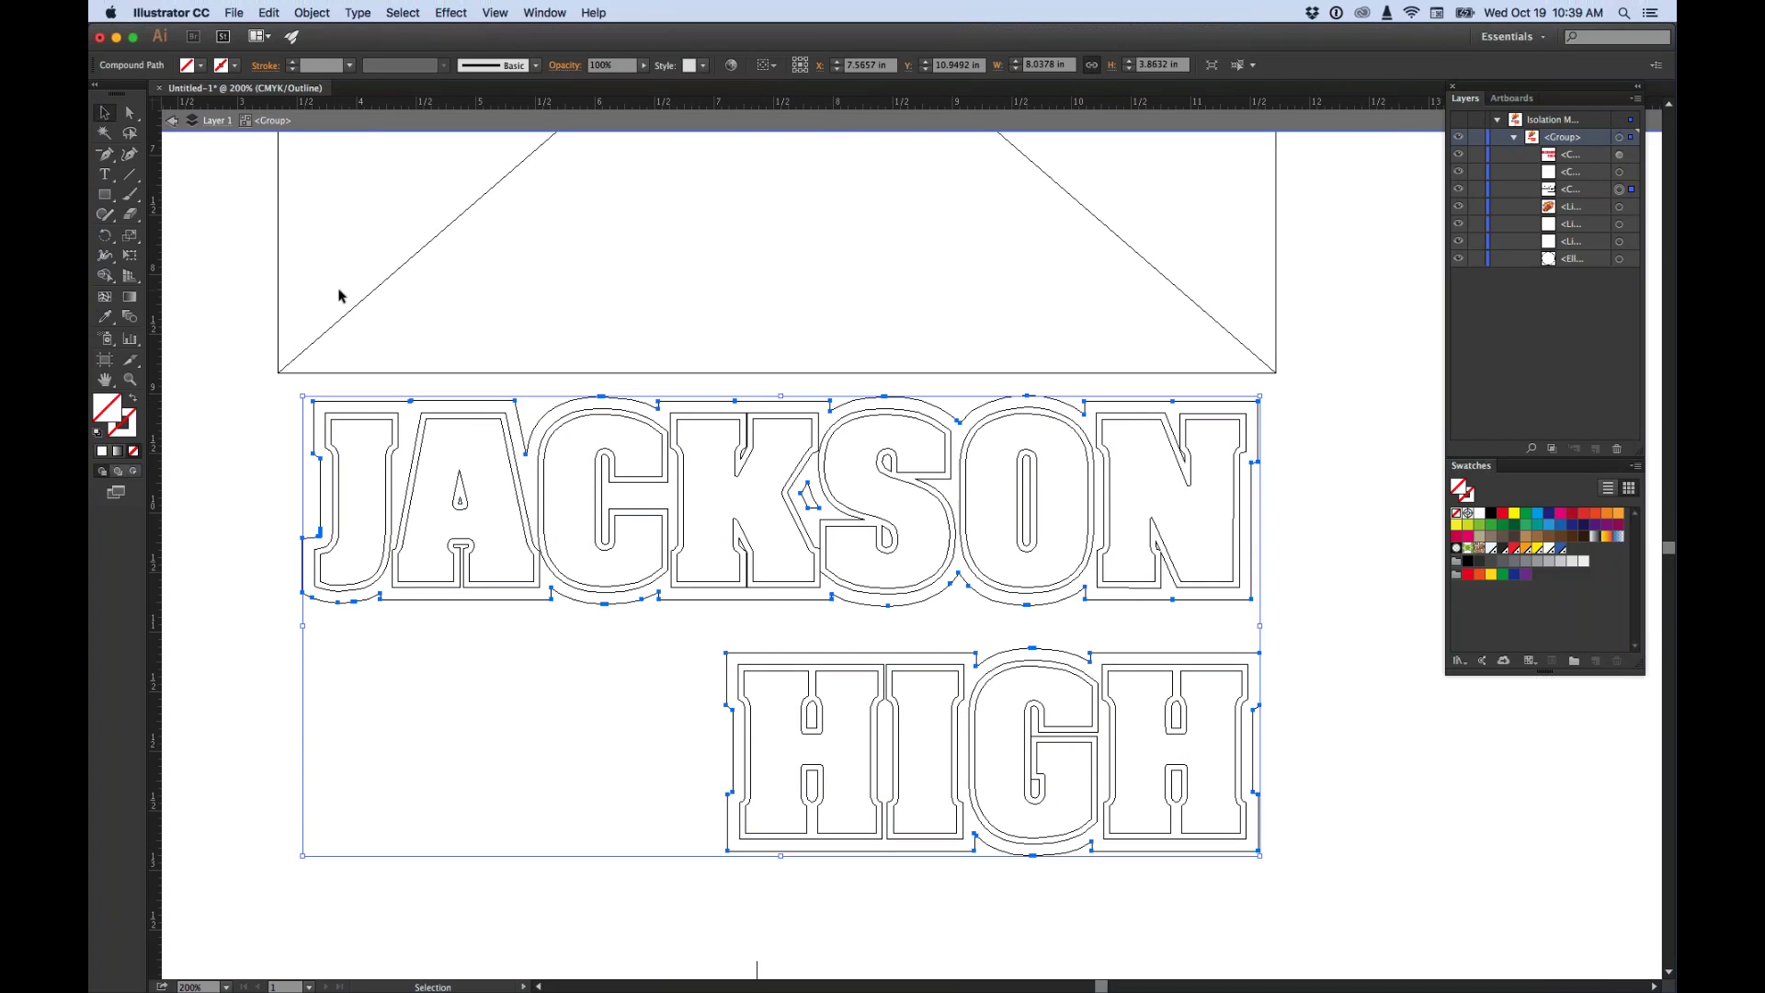
{"action": "left_click", "coordinate": [199, 67]}
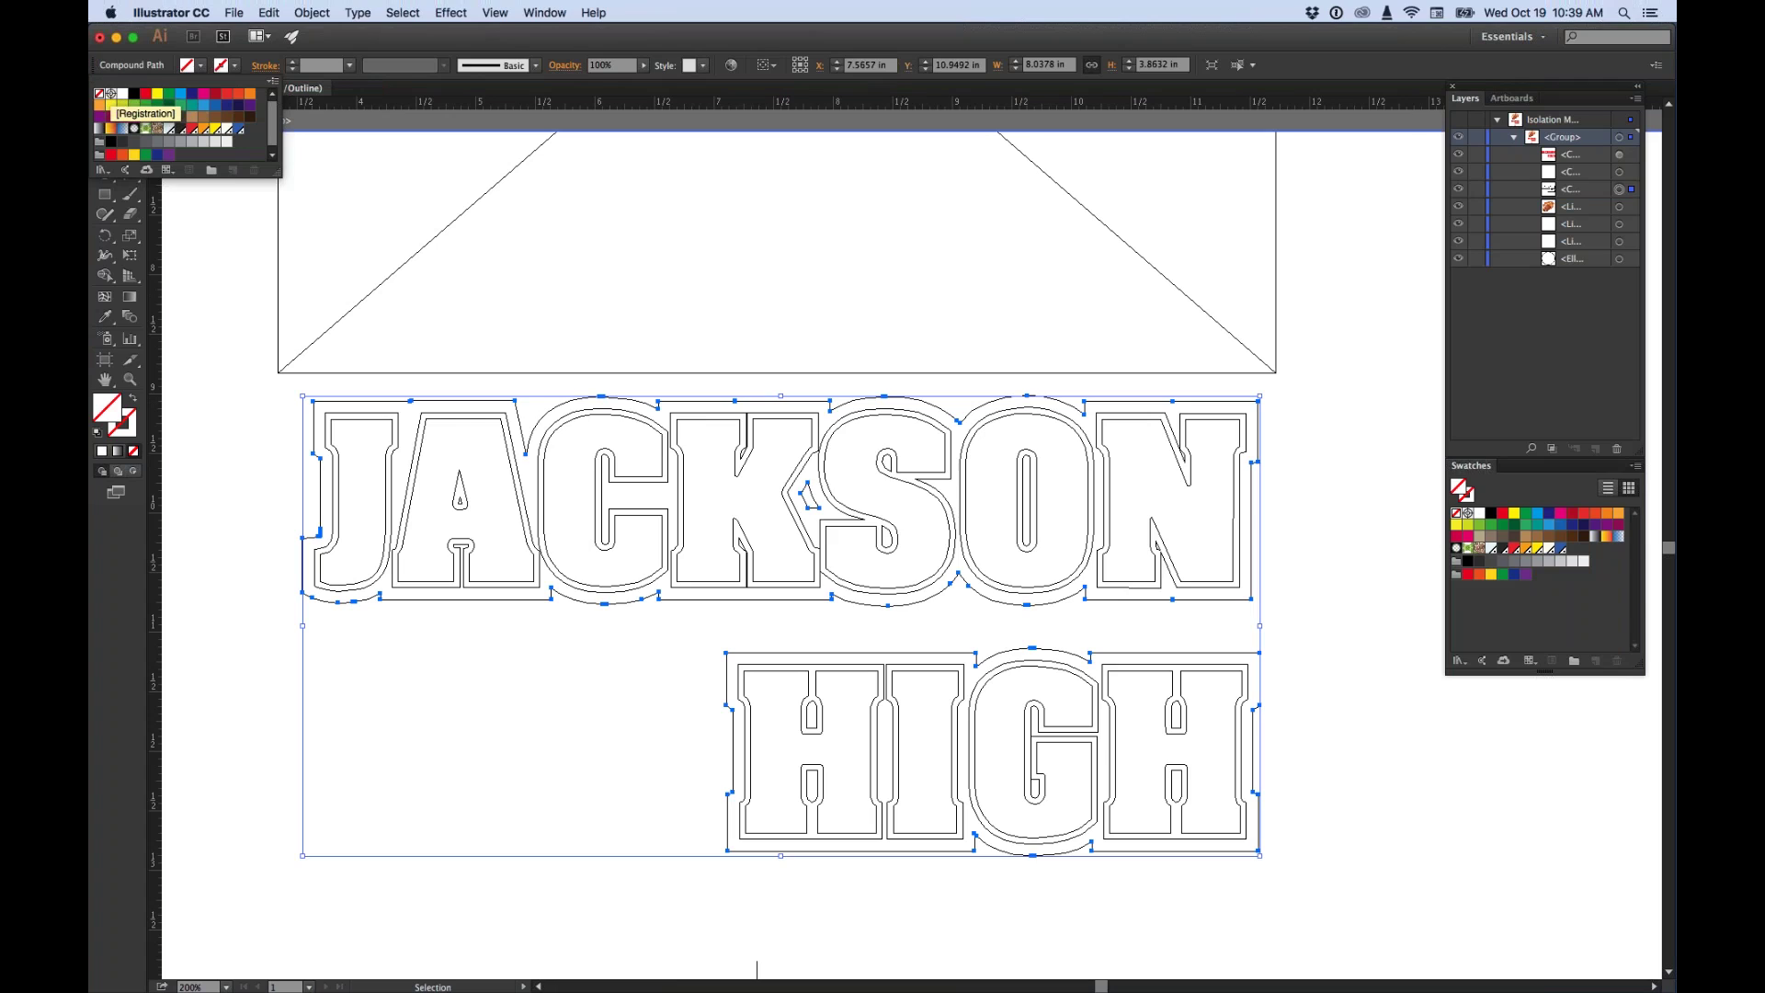
{"action": "left_click", "coordinate": [213, 135]}
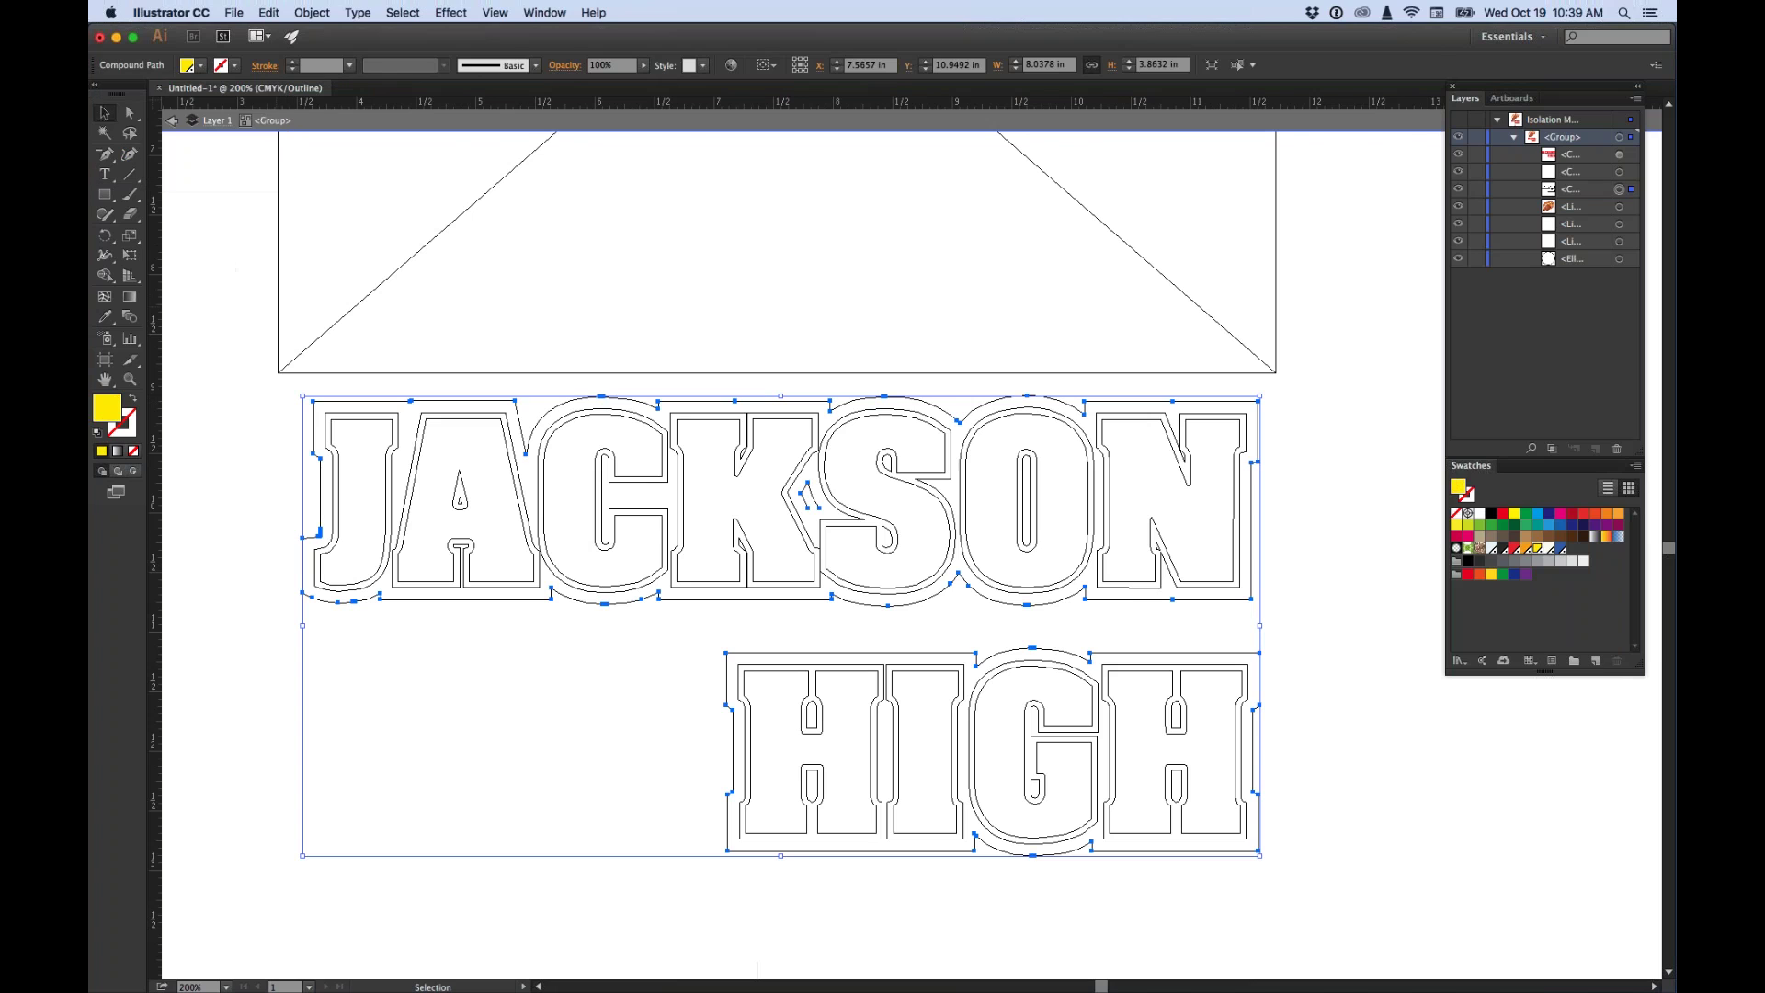
{"action": "key", "text": "a"}
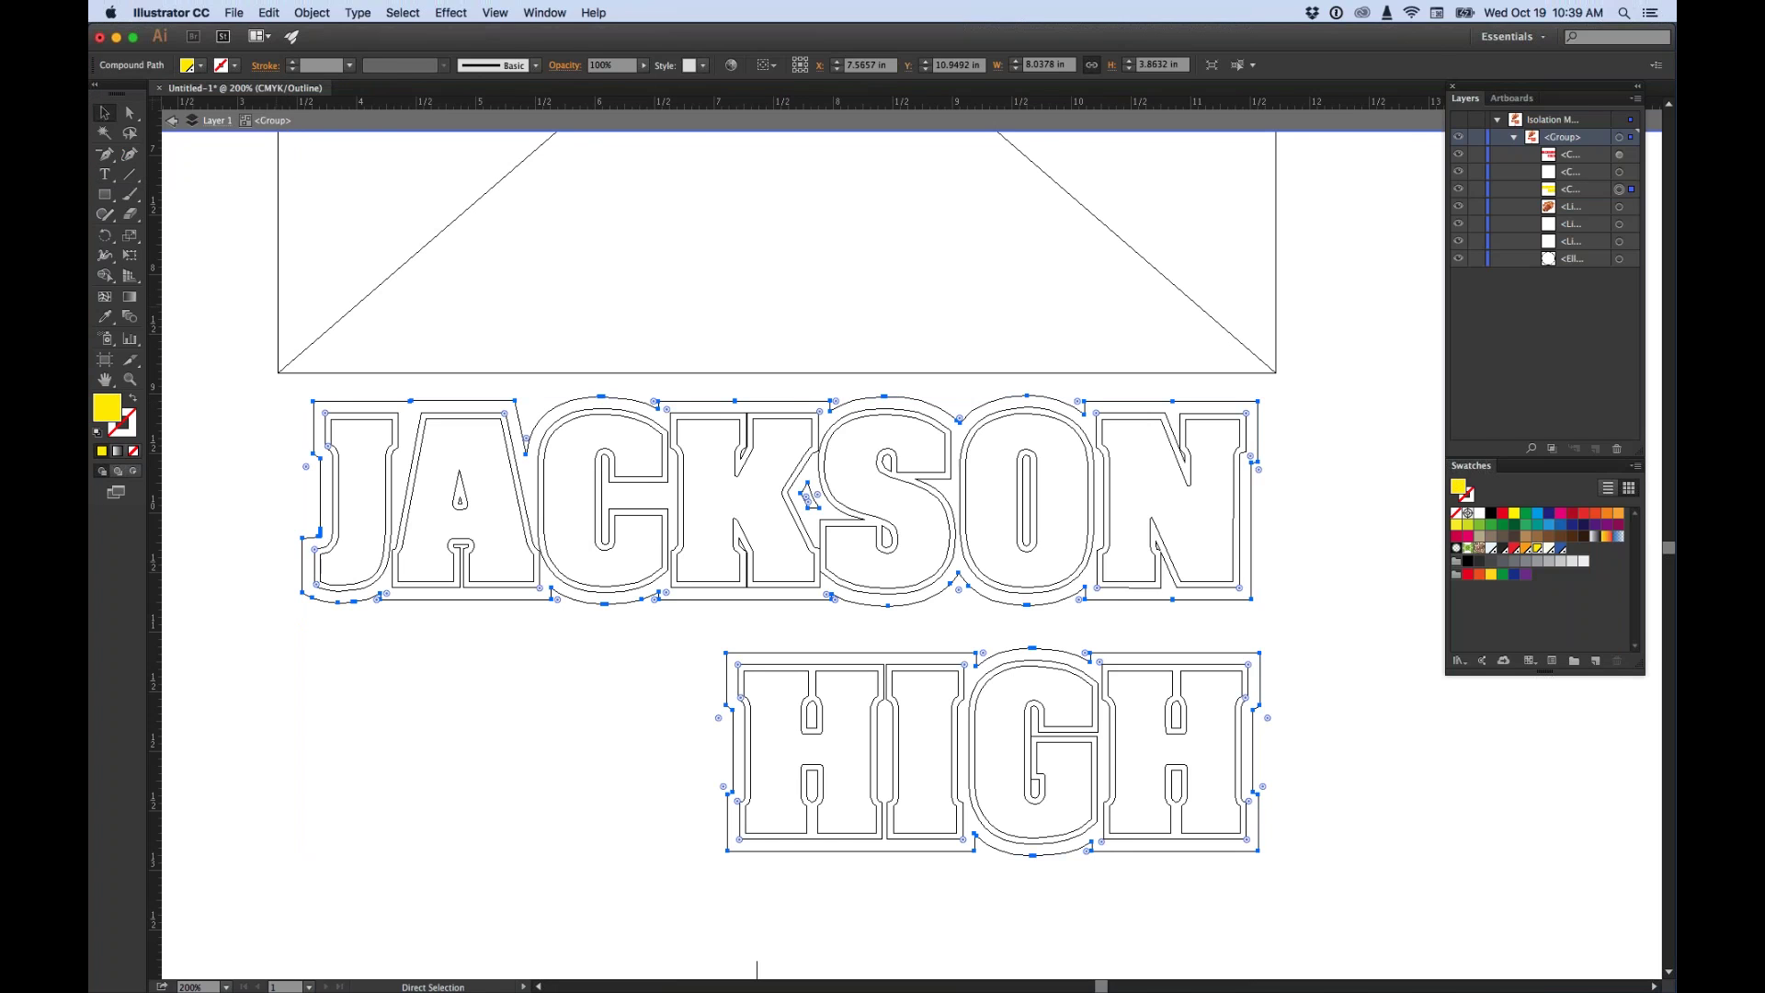
{"action": "key", "text": "ctrl+y"}
{"action": "key", "text": "v"}
{"action": "key", "text": "ctrl+shift+a"}
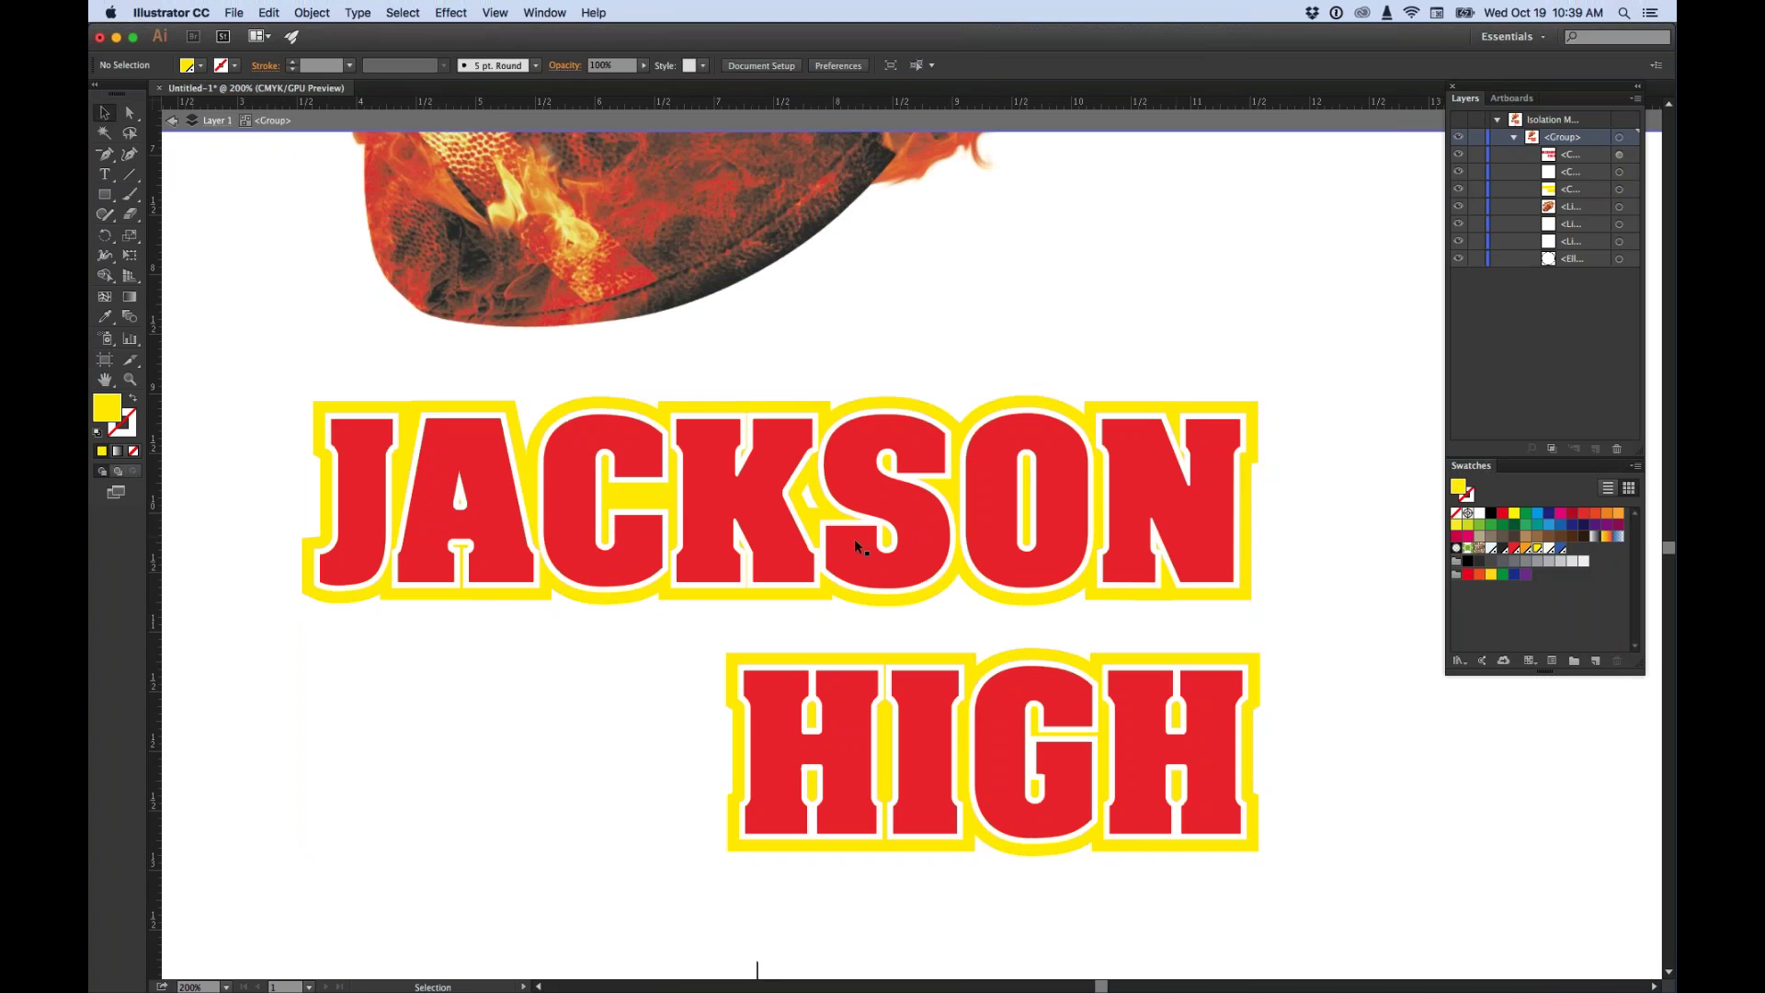
{"action": "left_click", "coordinate": [855, 485]}
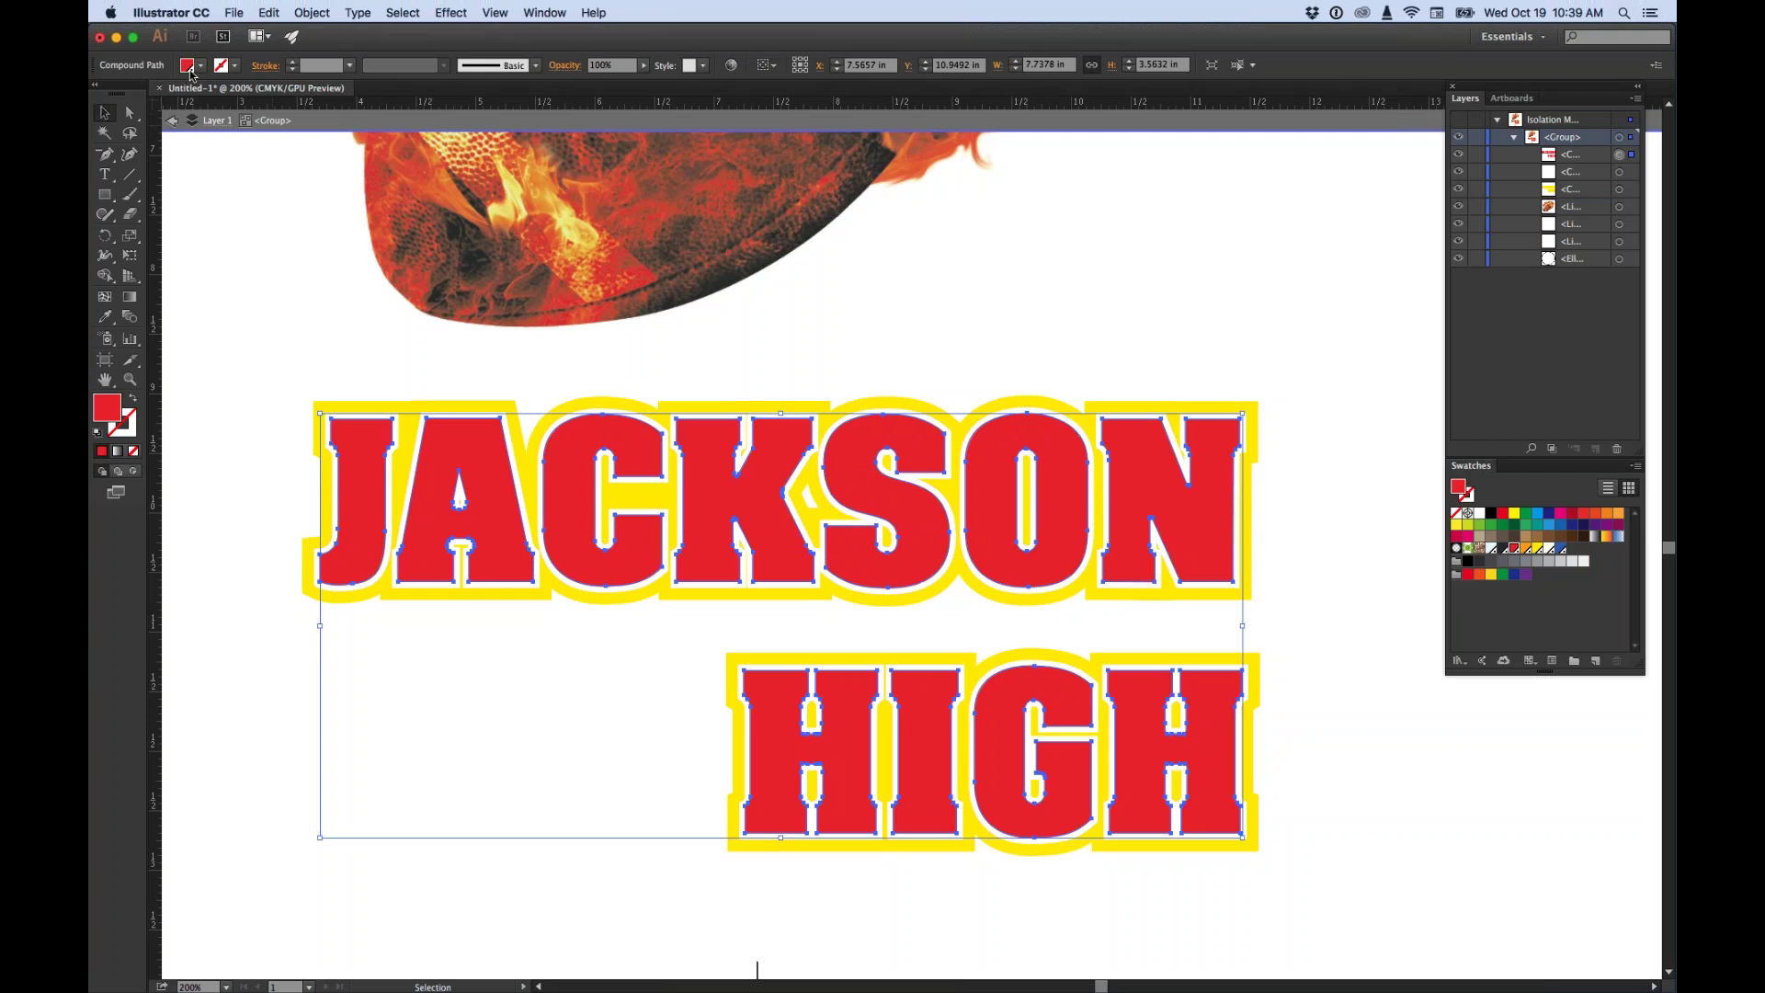
{"action": "left_click", "coordinate": [261, 386]}
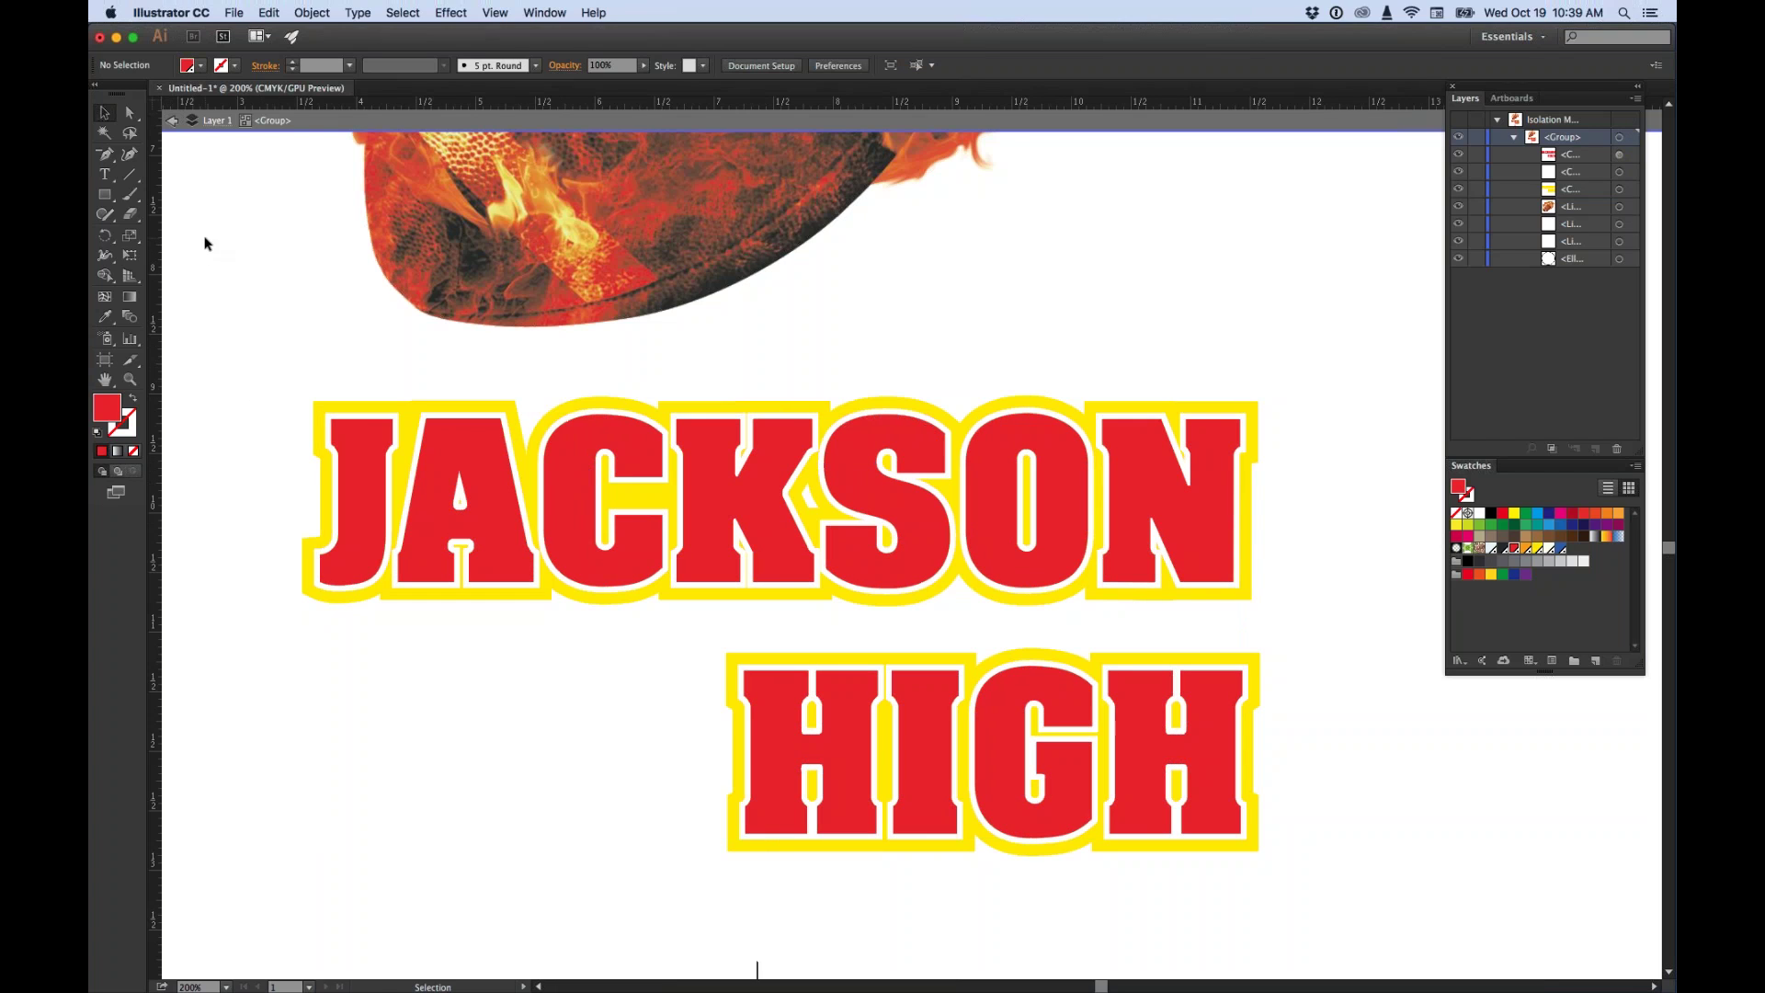
In outline mode, place two identical thin bars about 3.39 by 0.1 in beside HIGH, level with the top and bottom of its outermost outline.
{"action": "key", "text": "super+y"}
{"action": "left_click", "coordinate": [104, 194]}
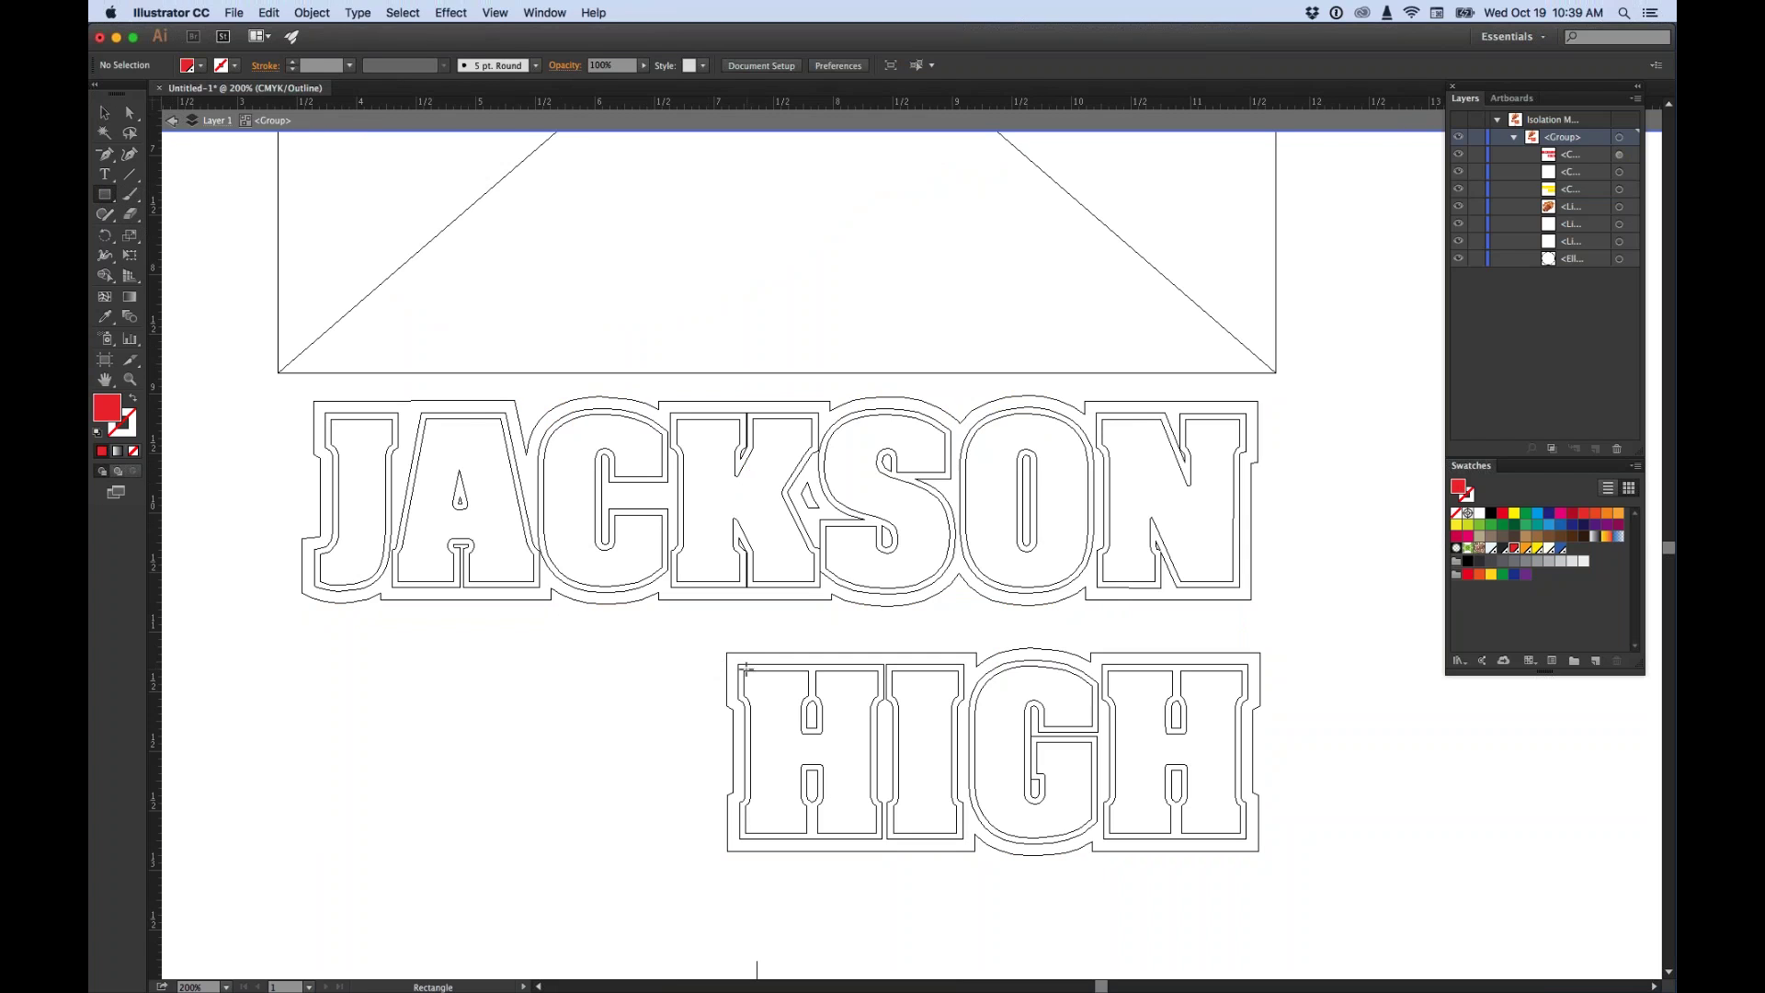
{"action": "left_click_drag", "start_coordinate": [708, 663], "coordinate": [304, 674]}
{"action": "key", "text": "v"}
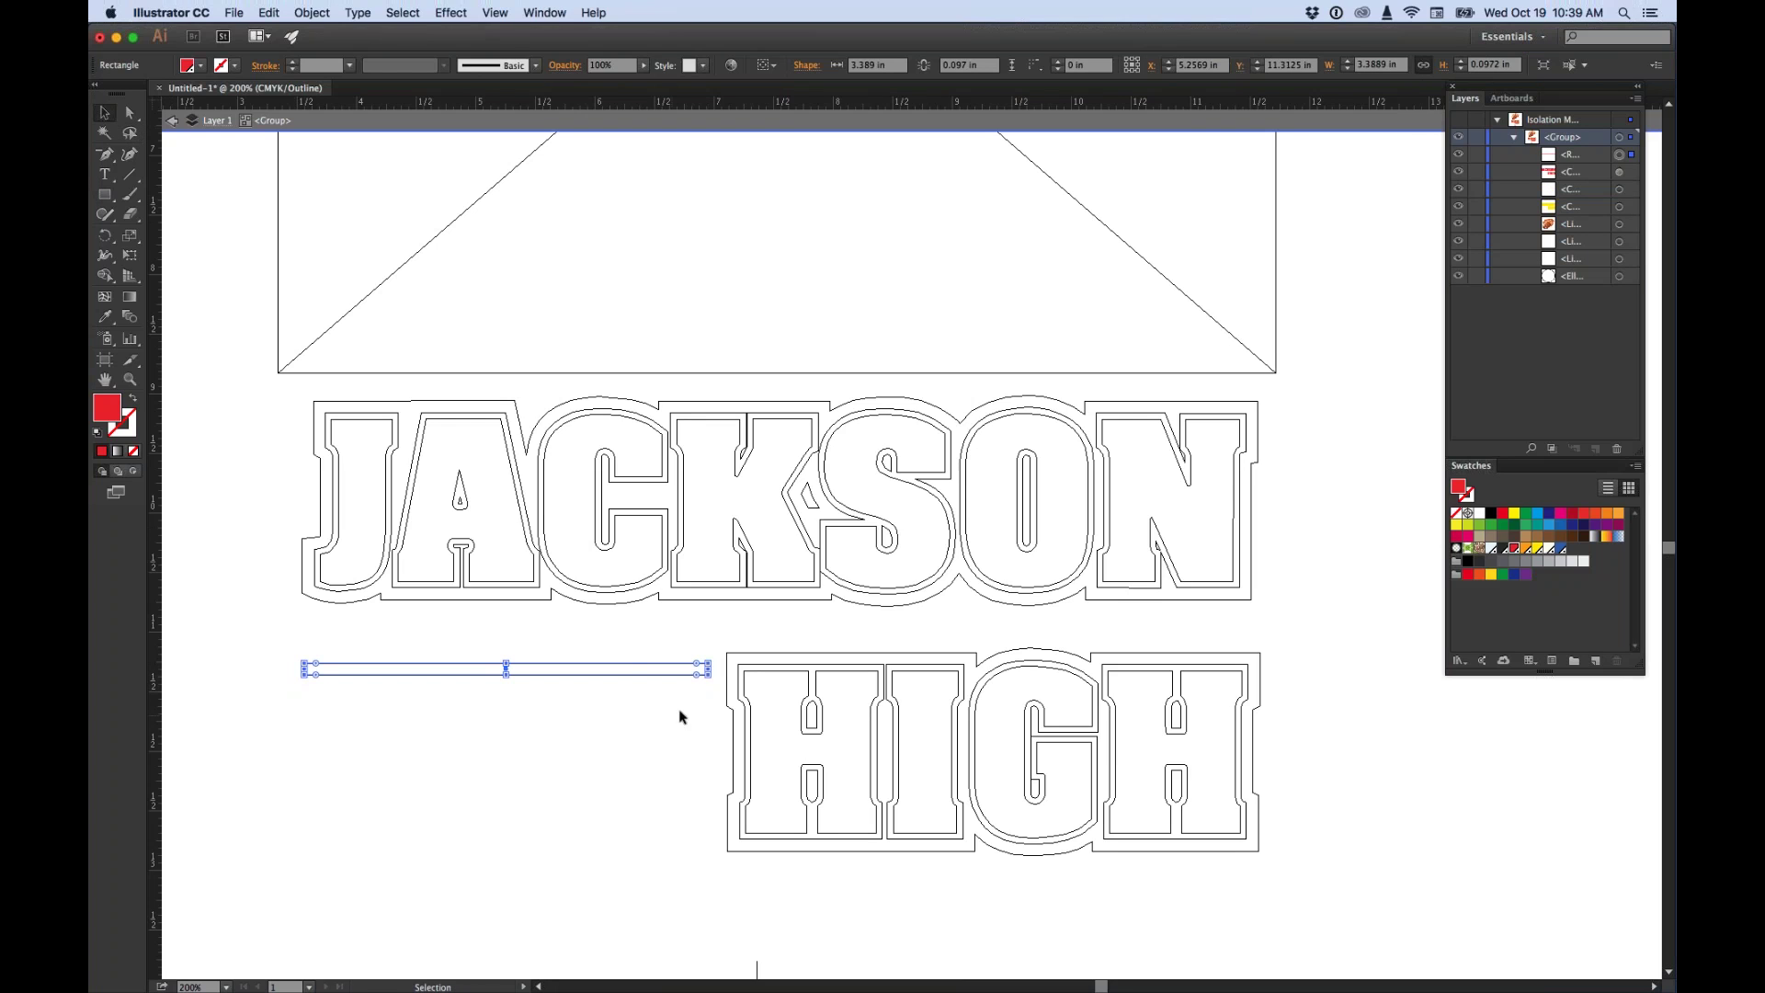
{"action": "left_click_drag", "start_coordinate": [629, 669], "coordinate": [621, 845]}
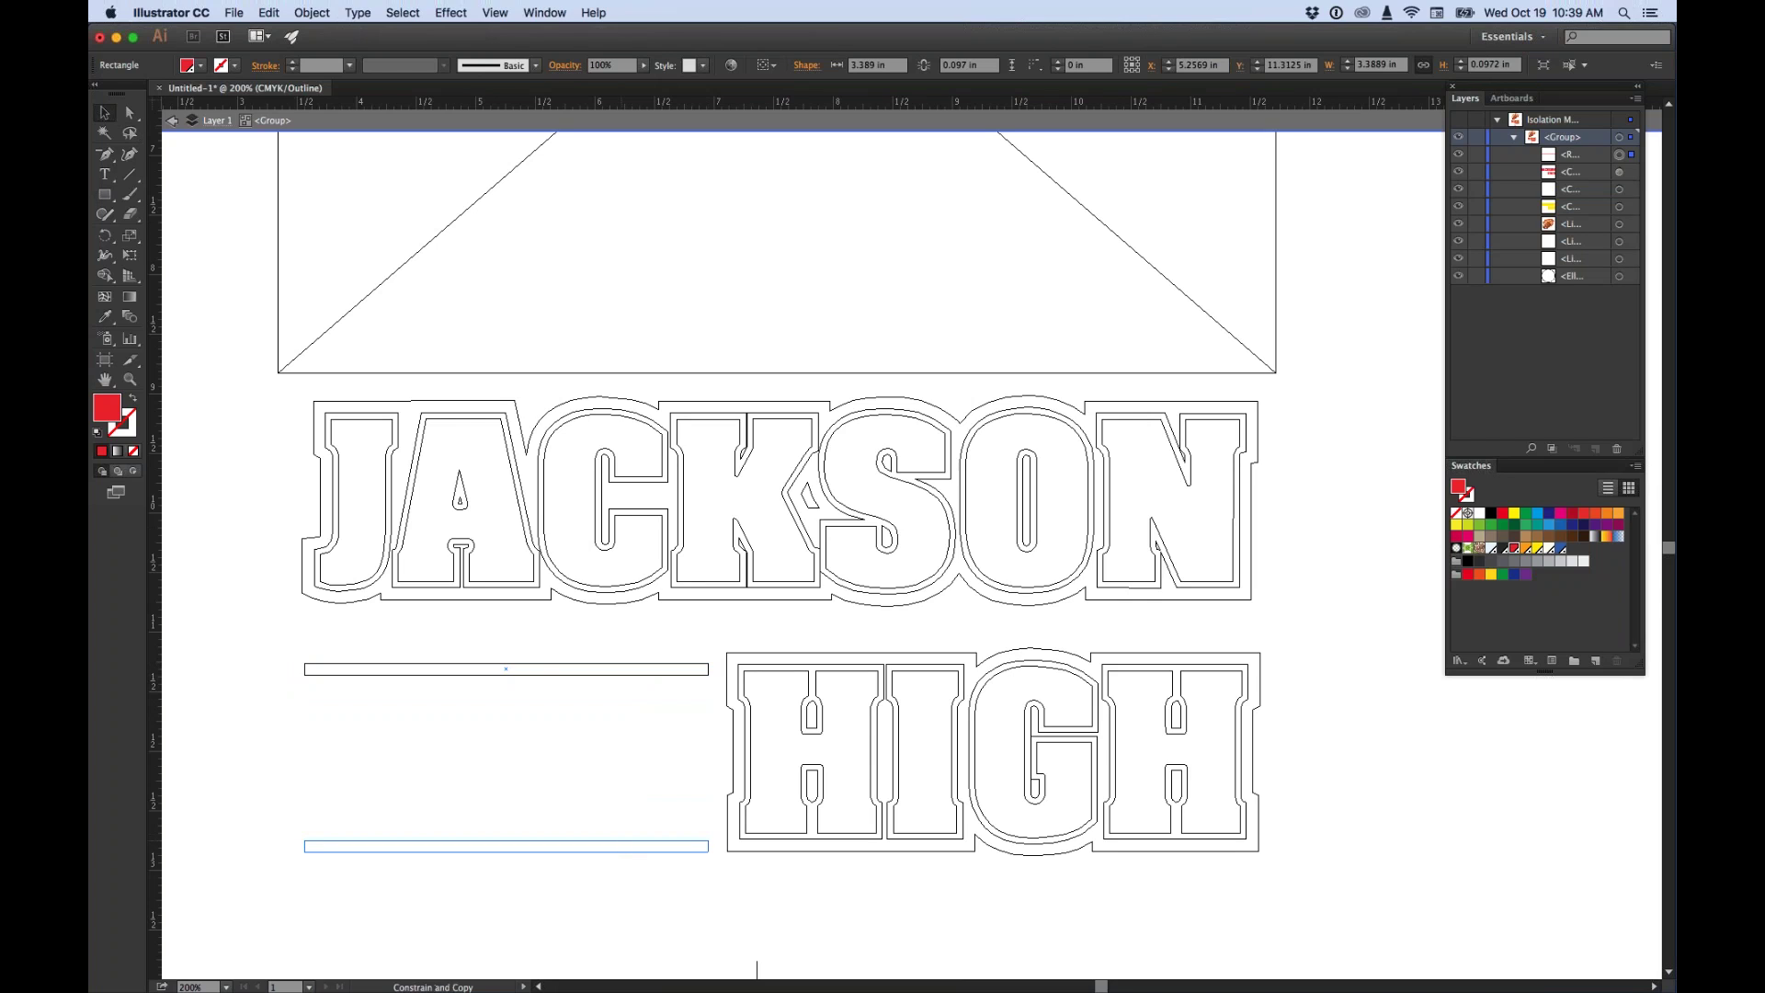
{"action": "left_click_drag", "start_coordinate": [540, 665], "coordinate": [542, 652]}
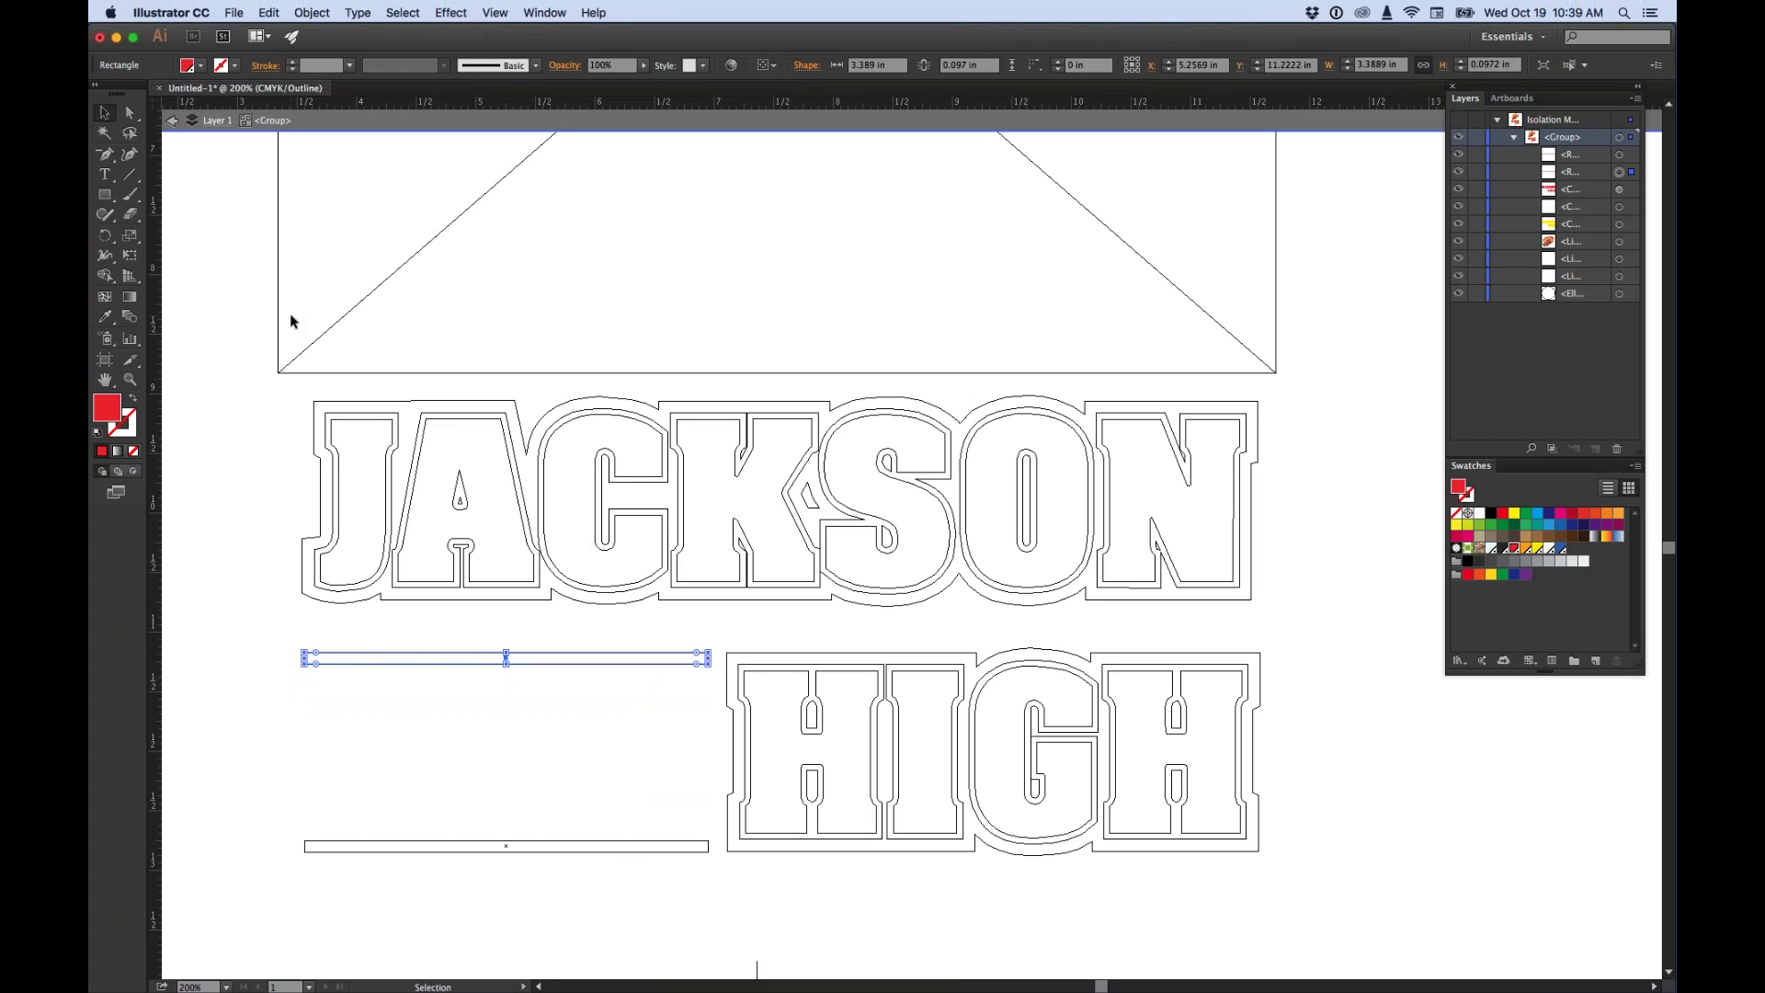
Return to colour preview and fill both thin bars beside HIGH with the yellow spot swatch.
{"action": "key", "text": "a"}
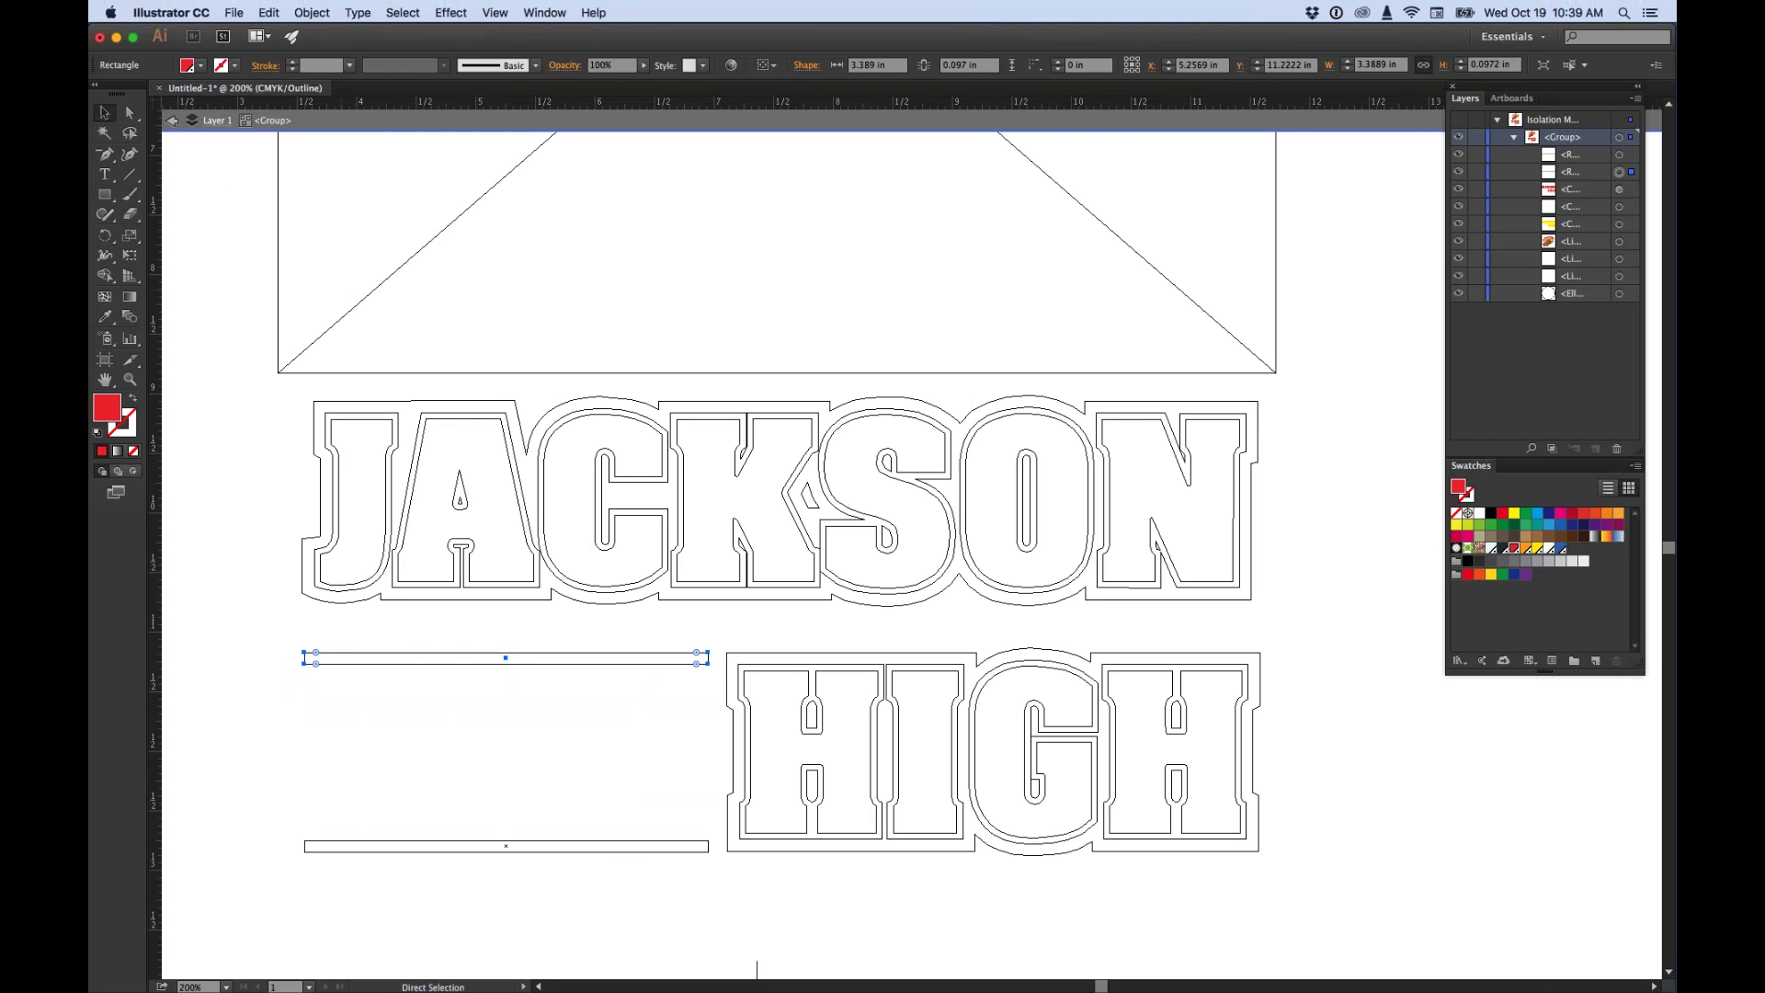
{"action": "key", "text": "super+y"}
{"action": "key", "text": "v"}
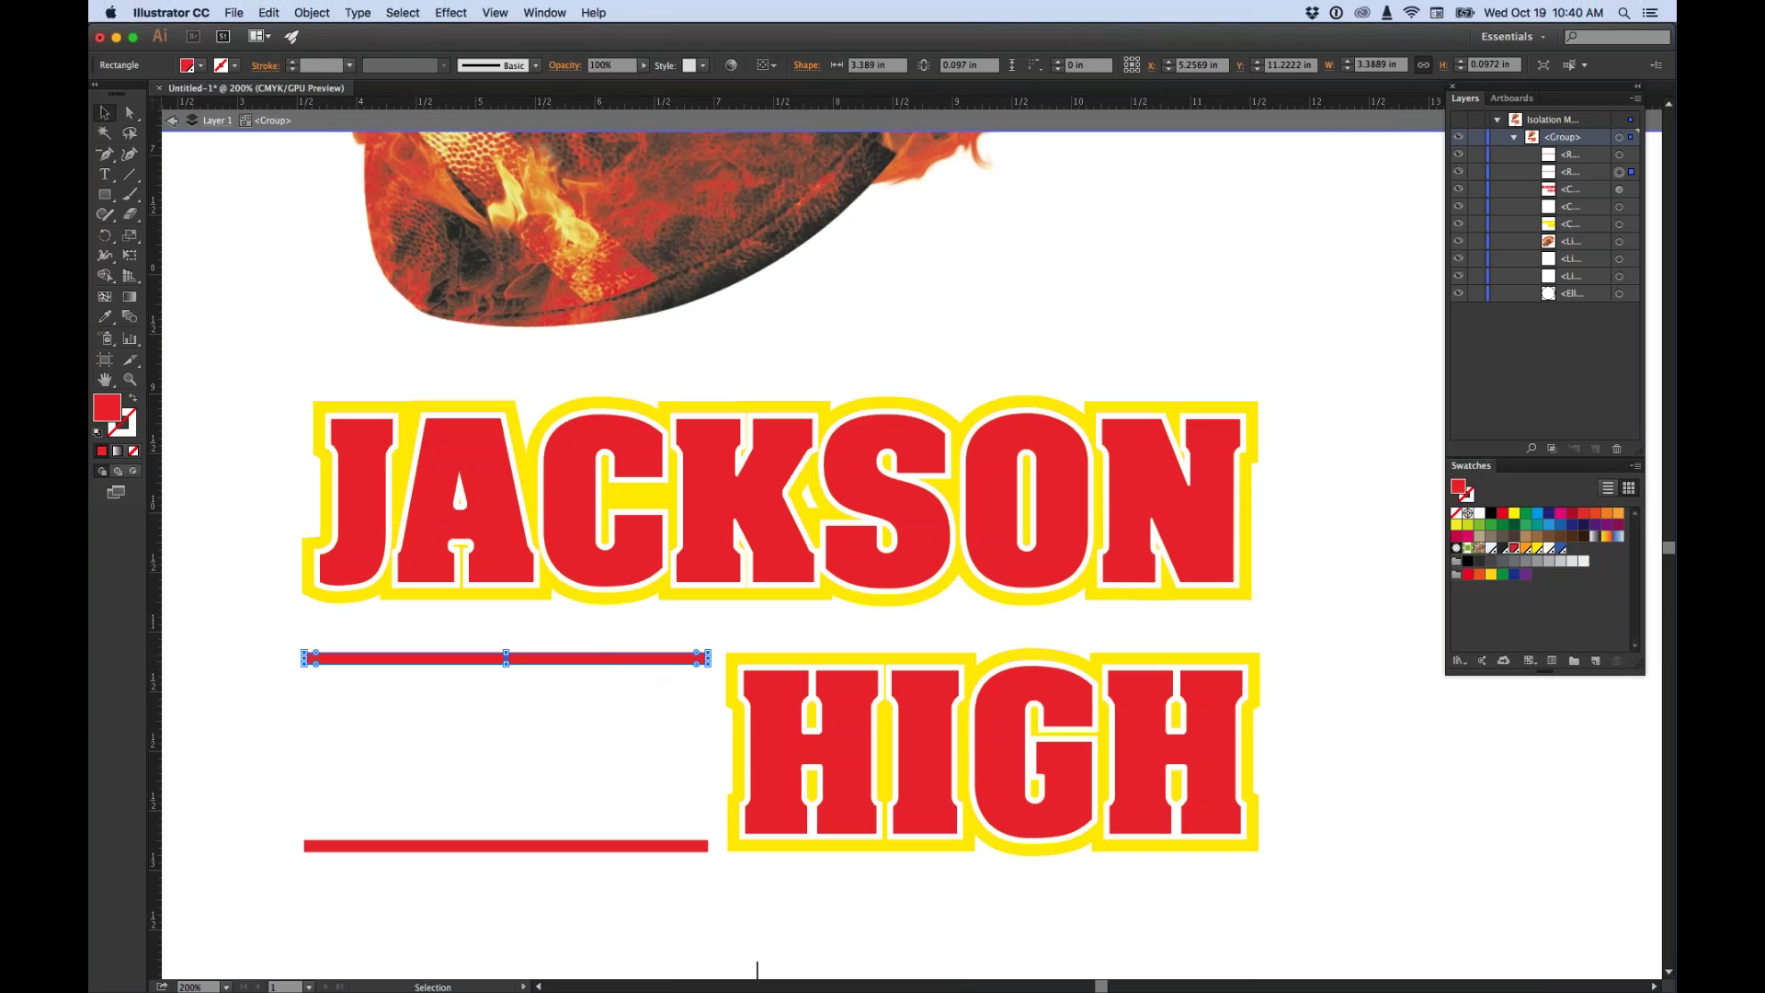
{"action": "left_click", "coordinate": [195, 66]}
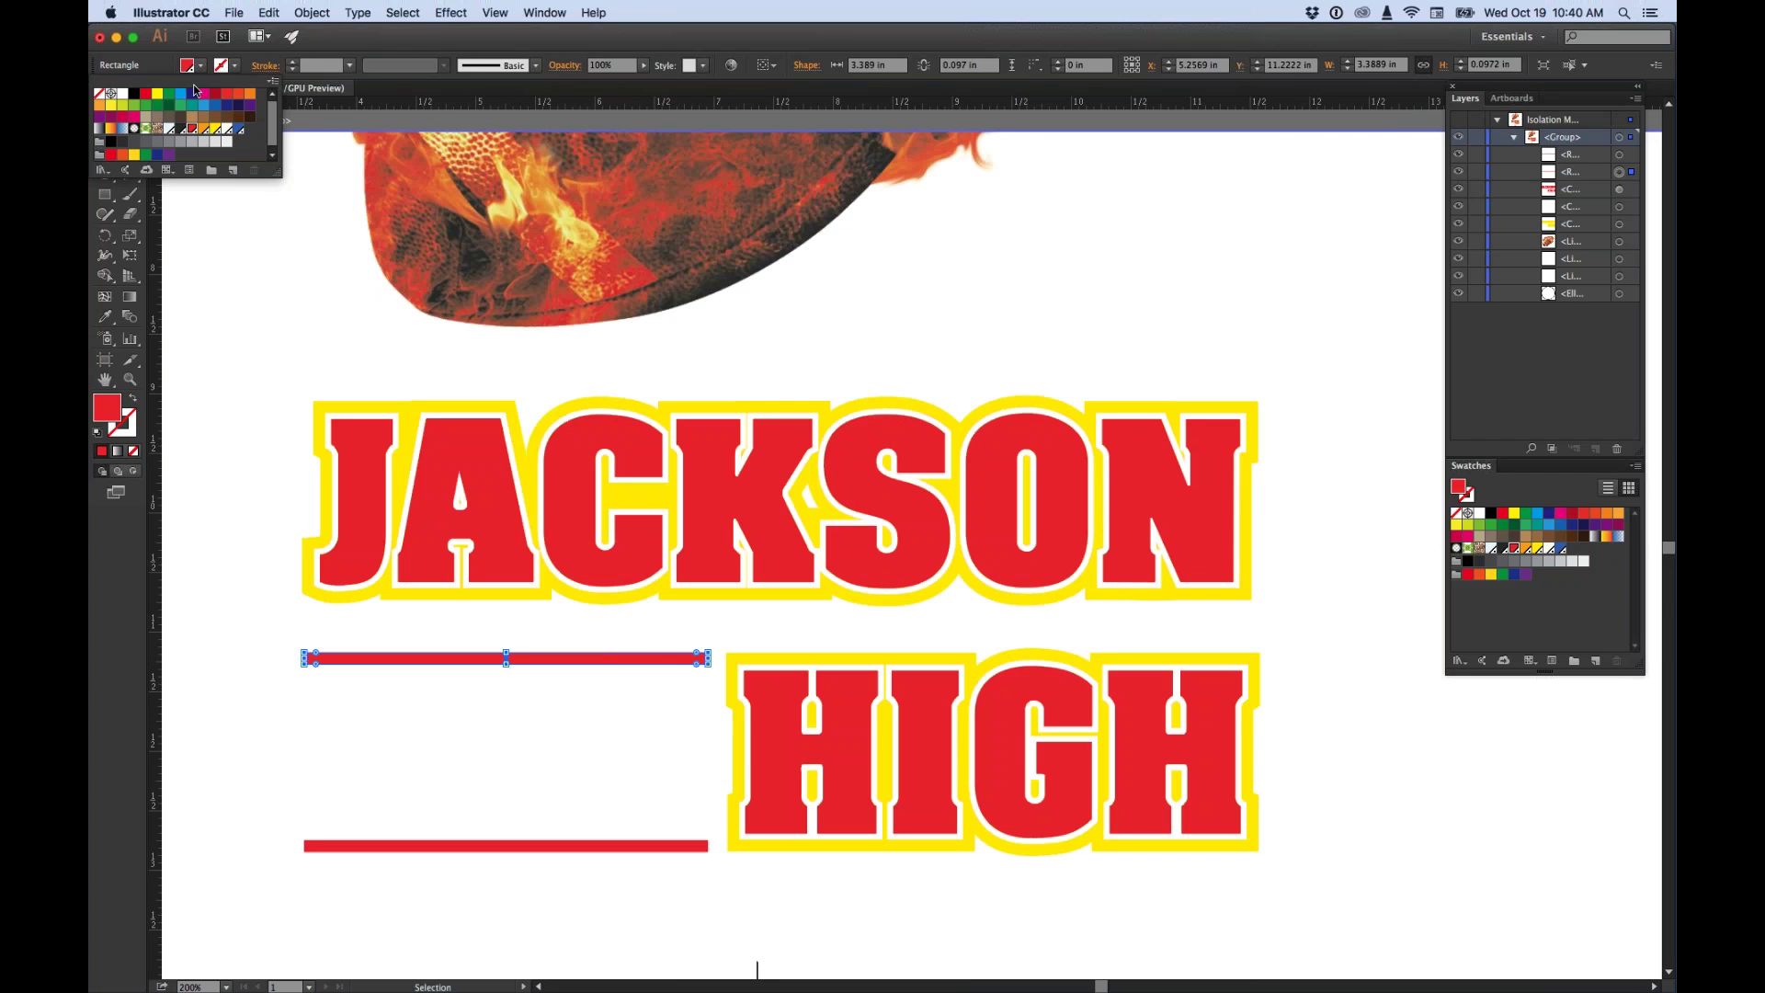
{"action": "left_click", "coordinate": [214, 128]}
{"action": "left_click", "coordinate": [585, 847]}
{"action": "left_click", "coordinate": [201, 66]}
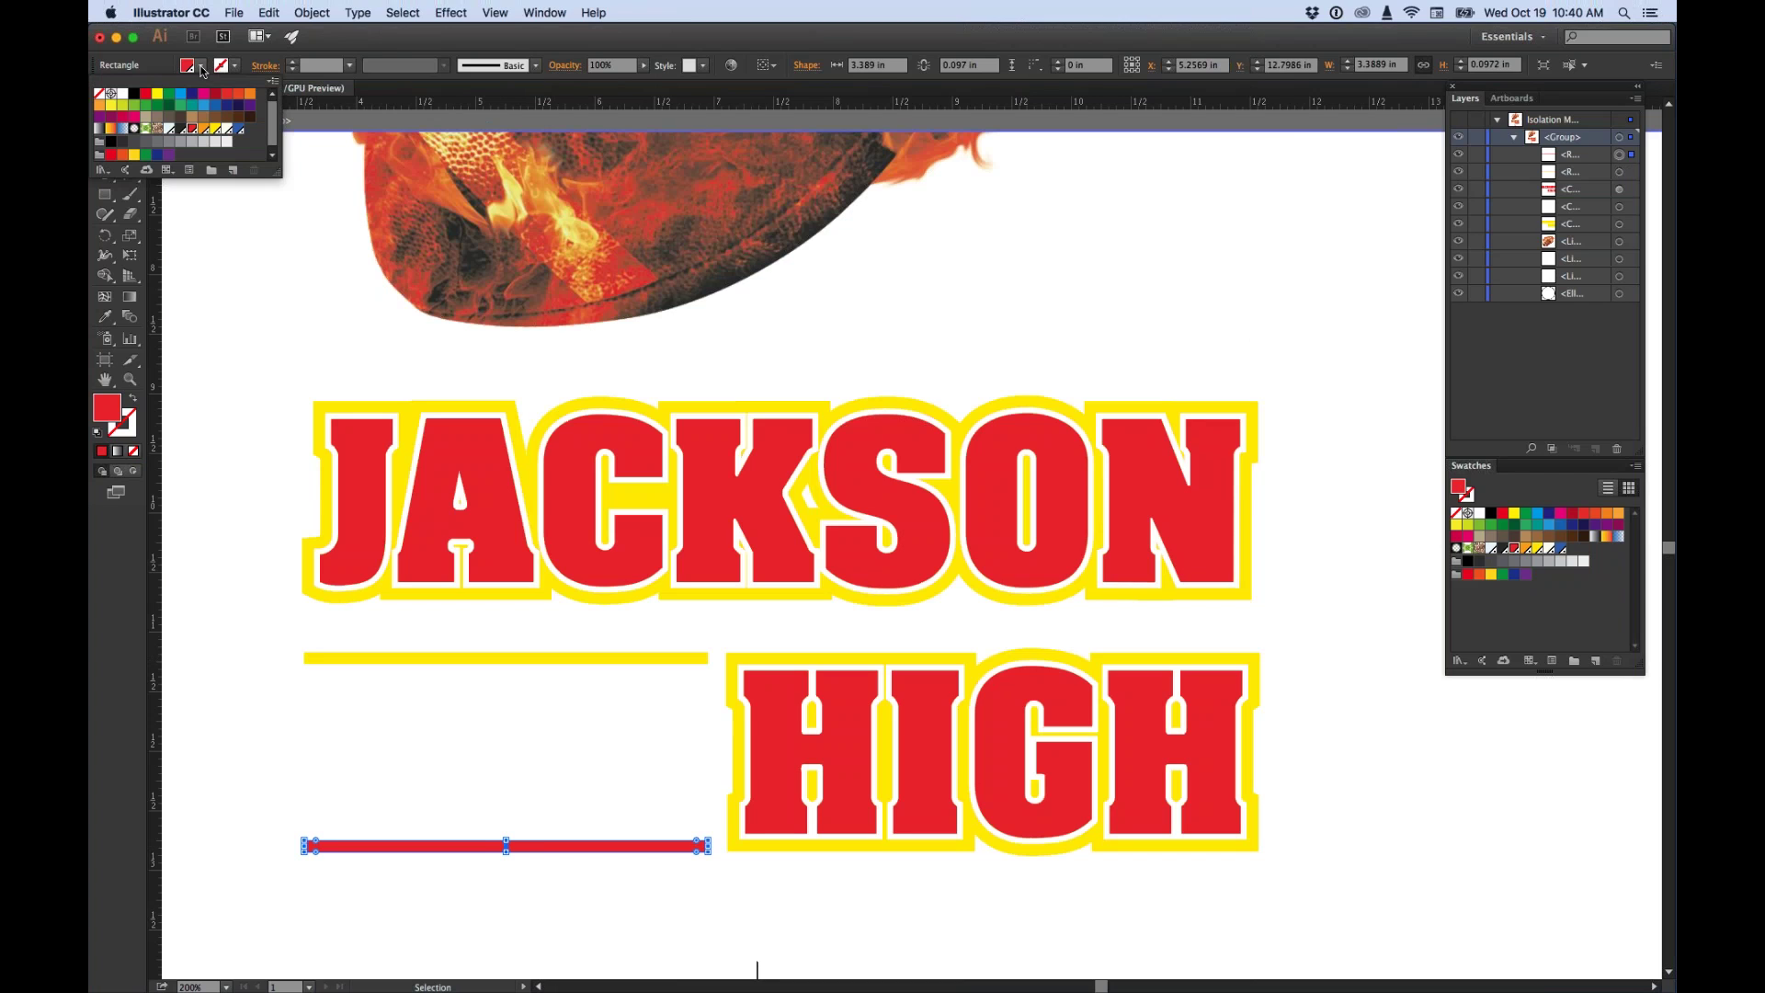
{"action": "left_click", "coordinate": [215, 128]}
{"action": "left_click", "coordinate": [198, 225]}
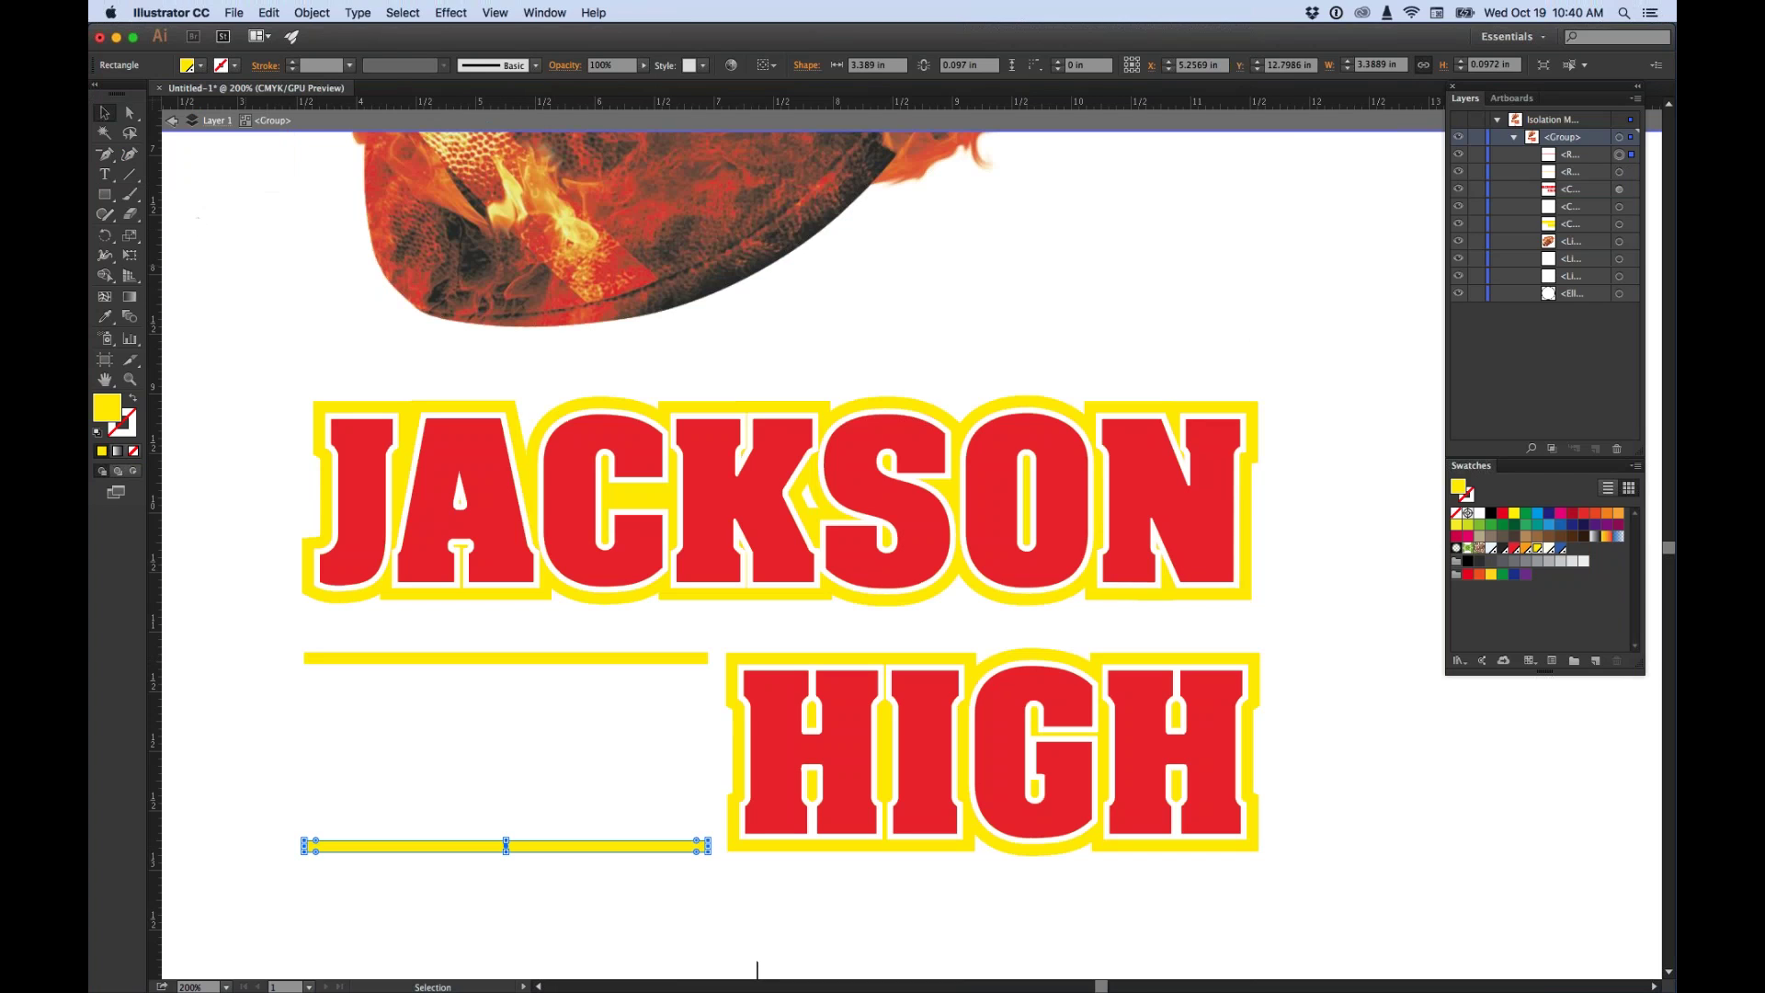
Add the text TIGERS between the two yellow bars and scale it to about 63 pt, centred in the gap.
{"action": "left_click", "coordinate": [106, 176]}
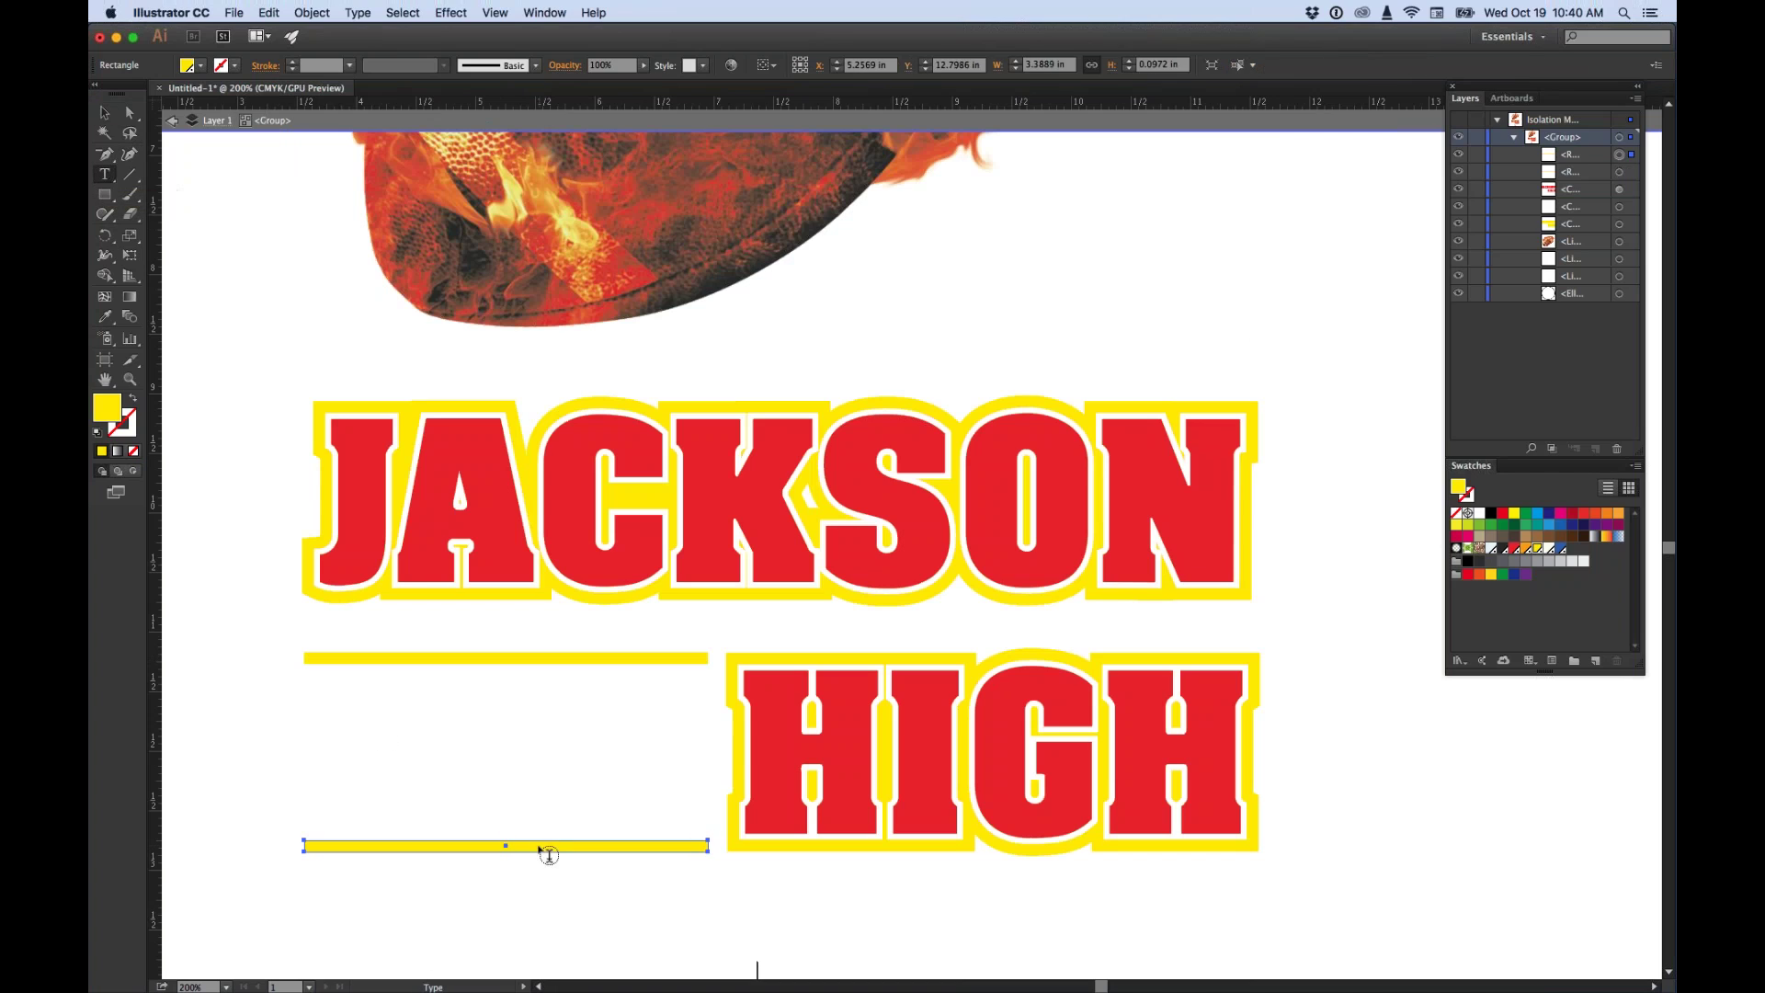
{"action": "left_click", "coordinate": [387, 738]}
{"action": "type", "text": "TIGERS"}
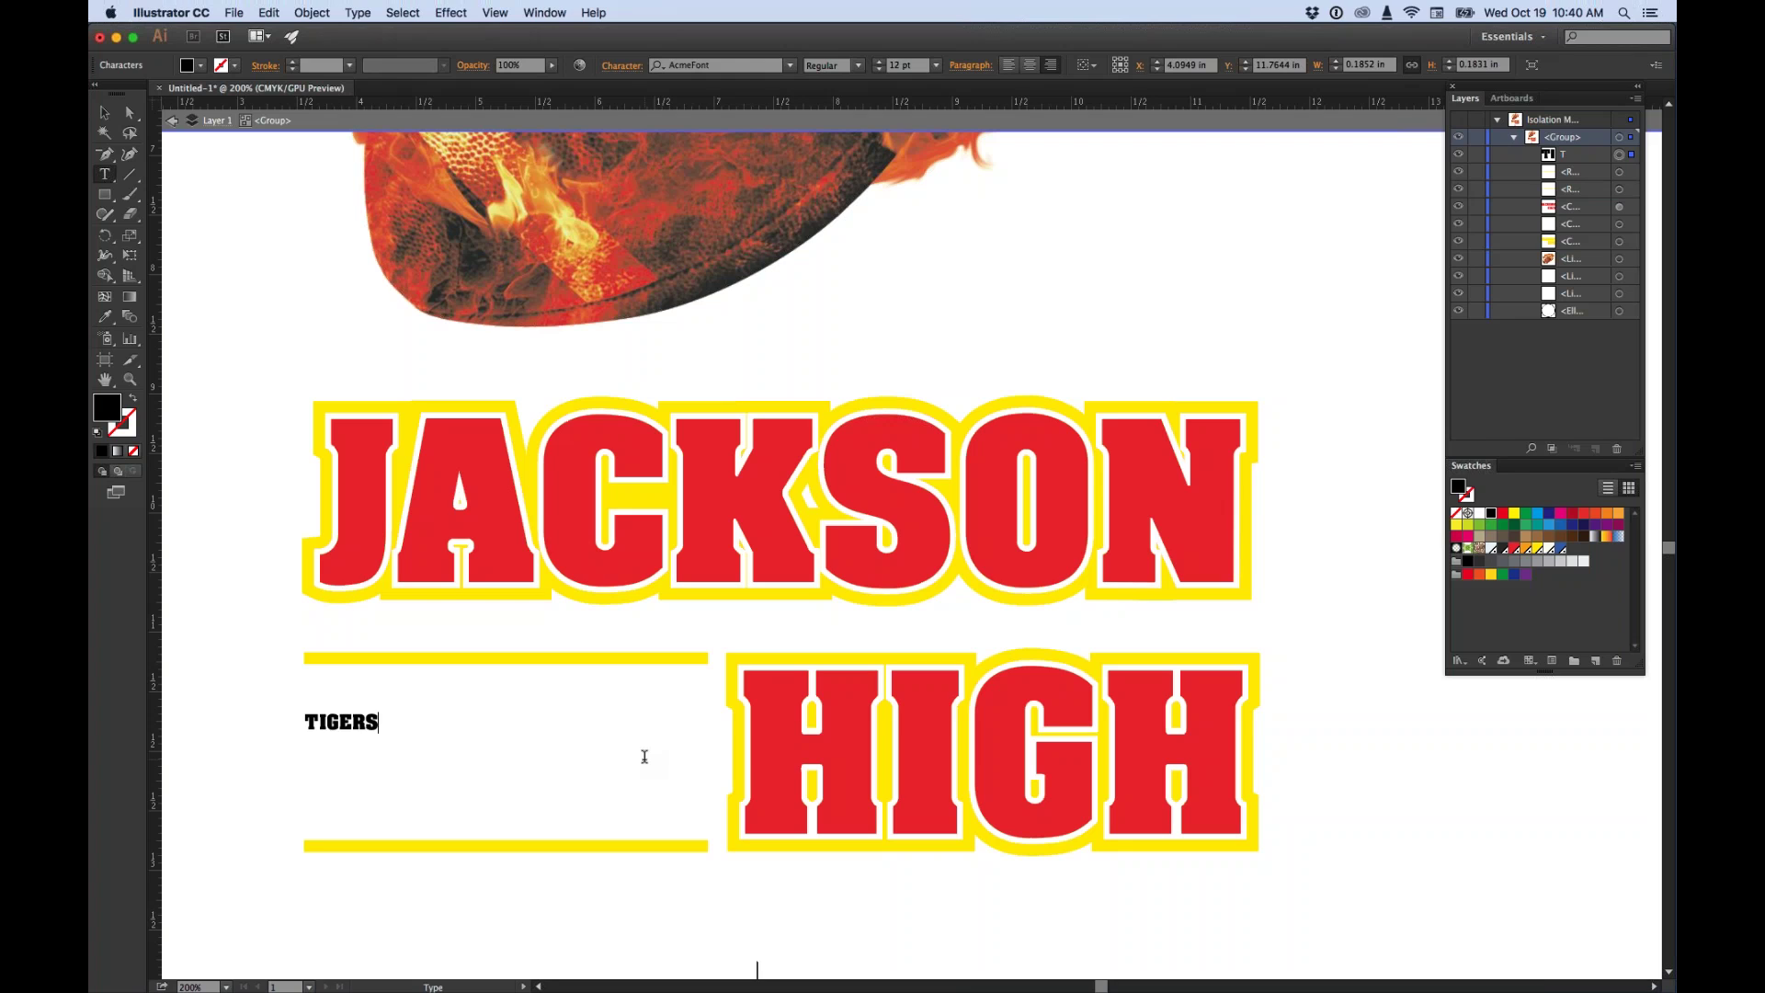
{"action": "left_click", "coordinate": [103, 112]}
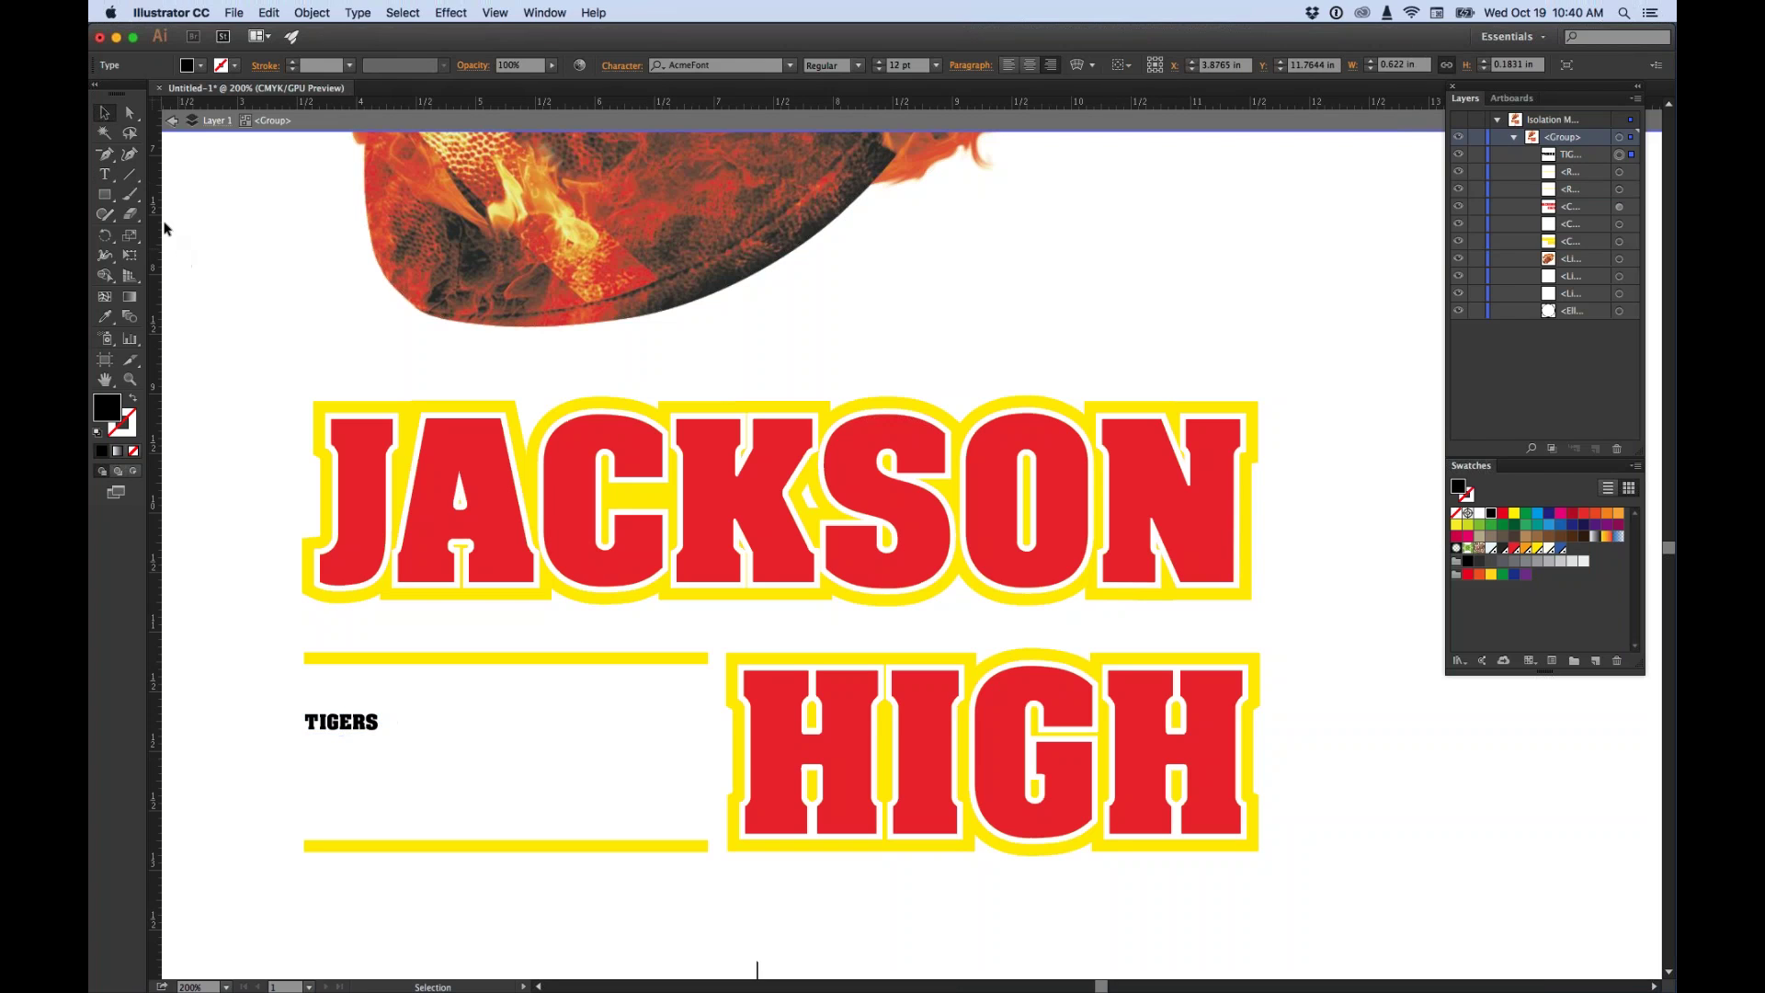
{"action": "left_click_drag", "start_coordinate": [358, 722], "coordinate": [720, 891]}
{"action": "left_click_drag", "start_coordinate": [684, 776], "coordinate": [665, 752]}
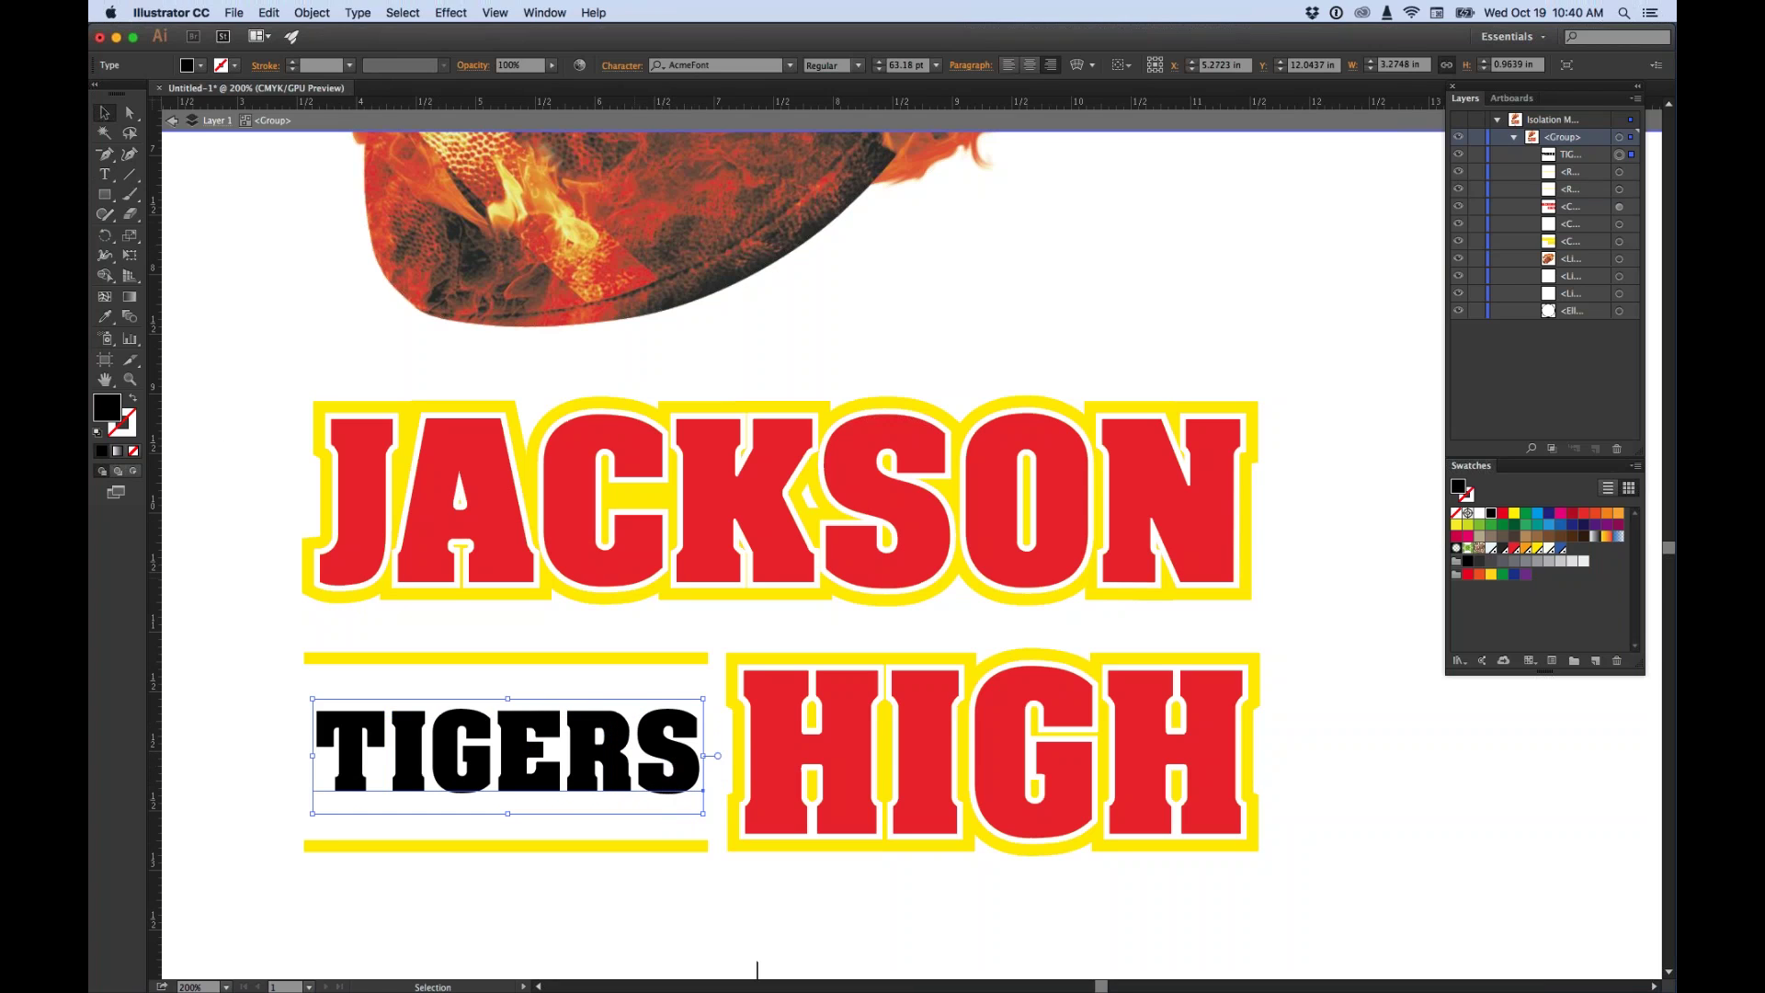
Fill the TIGERS text with the 1BaseWhite swatch, declining the incoming calls, and deselect it.
{"action": "left_click", "coordinate": [200, 66]}
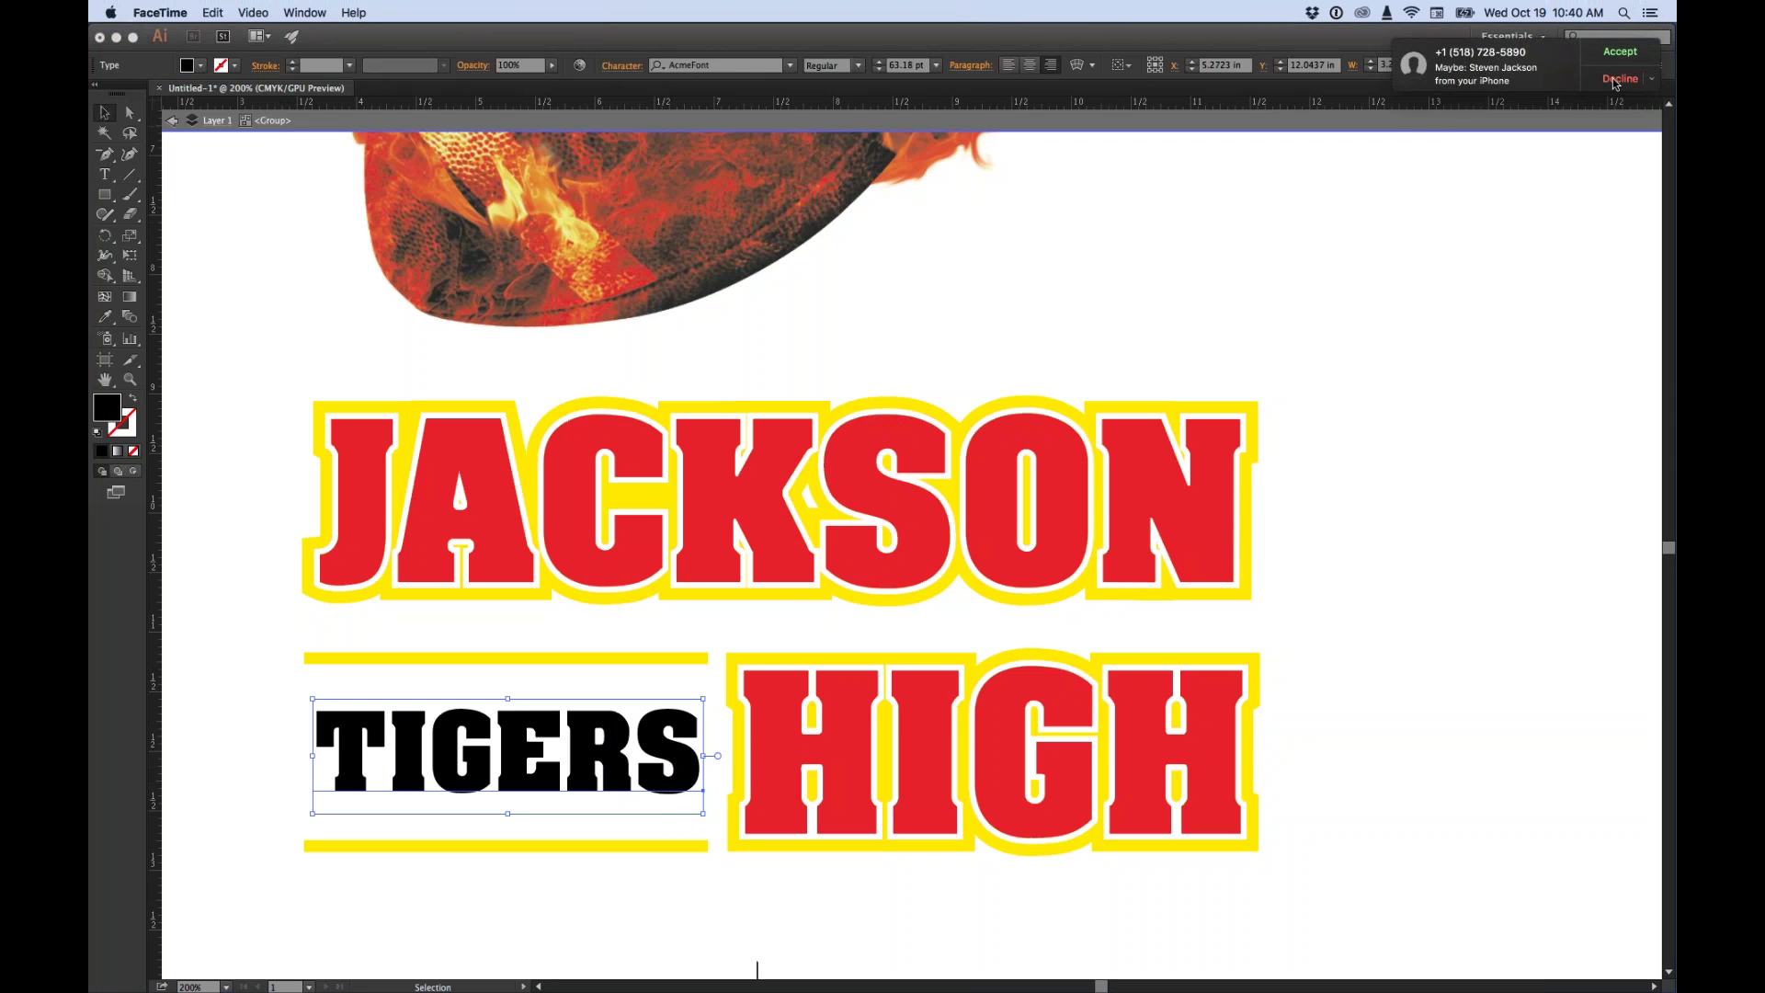
{"action": "left_click", "coordinate": [1617, 81]}
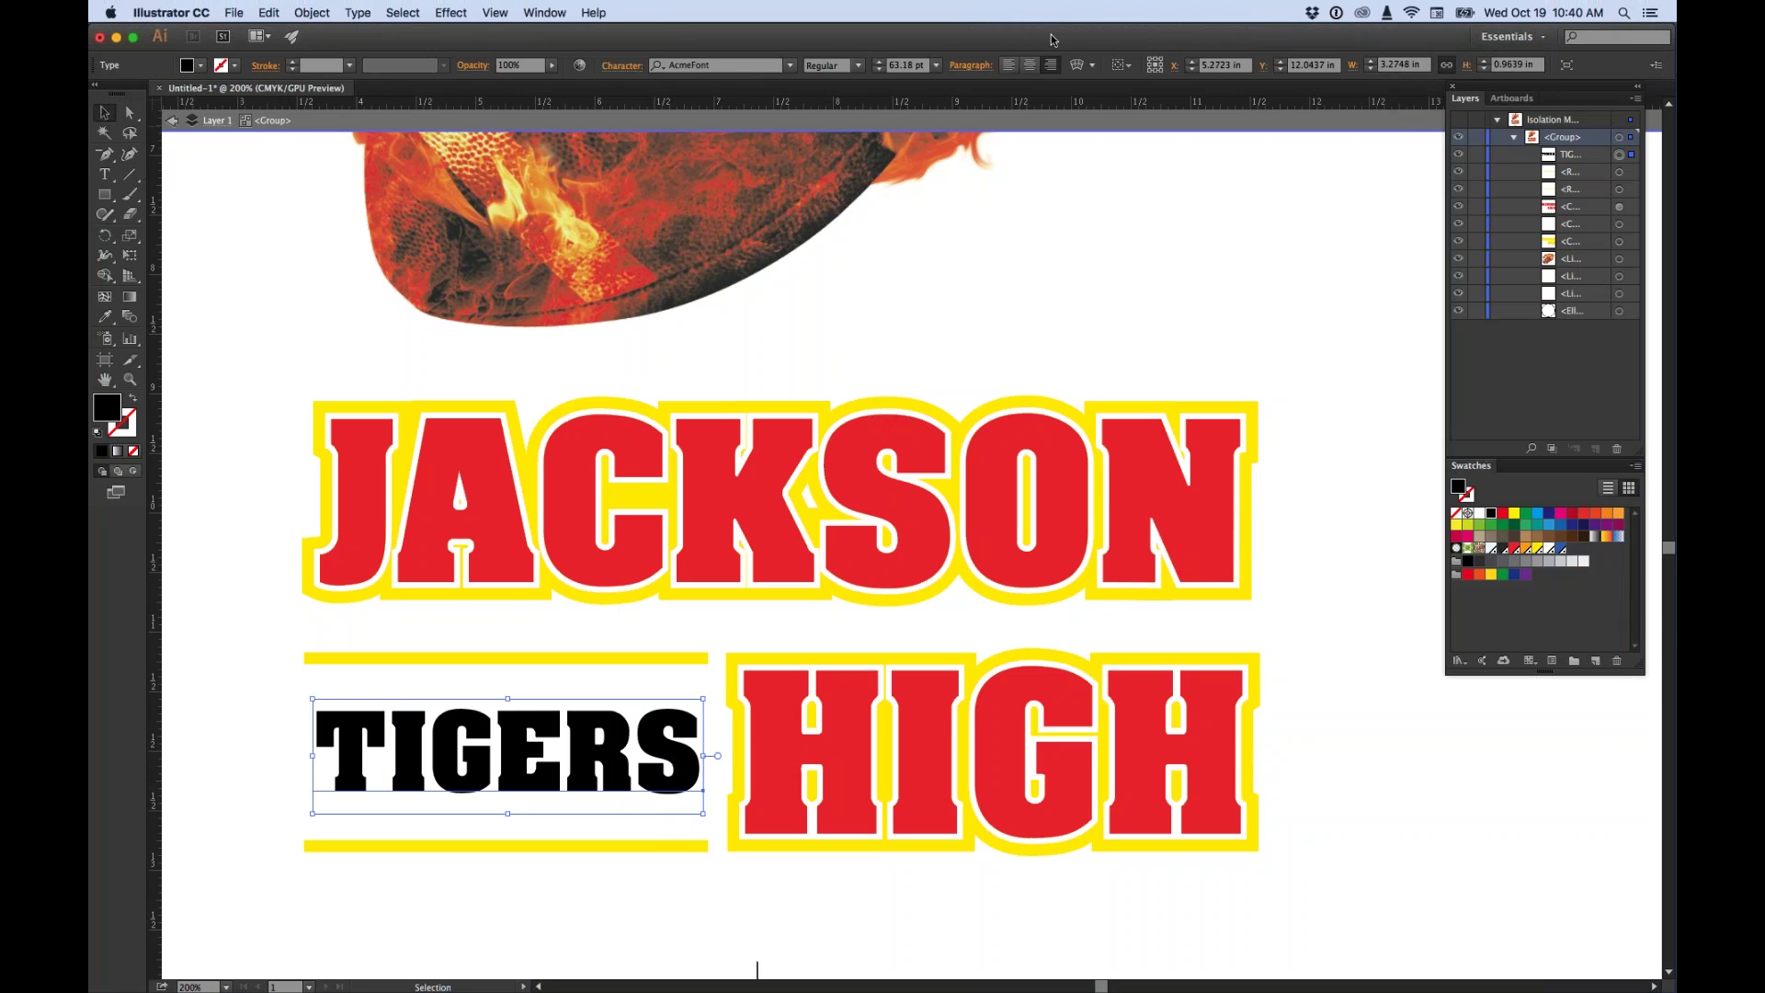
{"action": "left_click", "coordinate": [201, 67]}
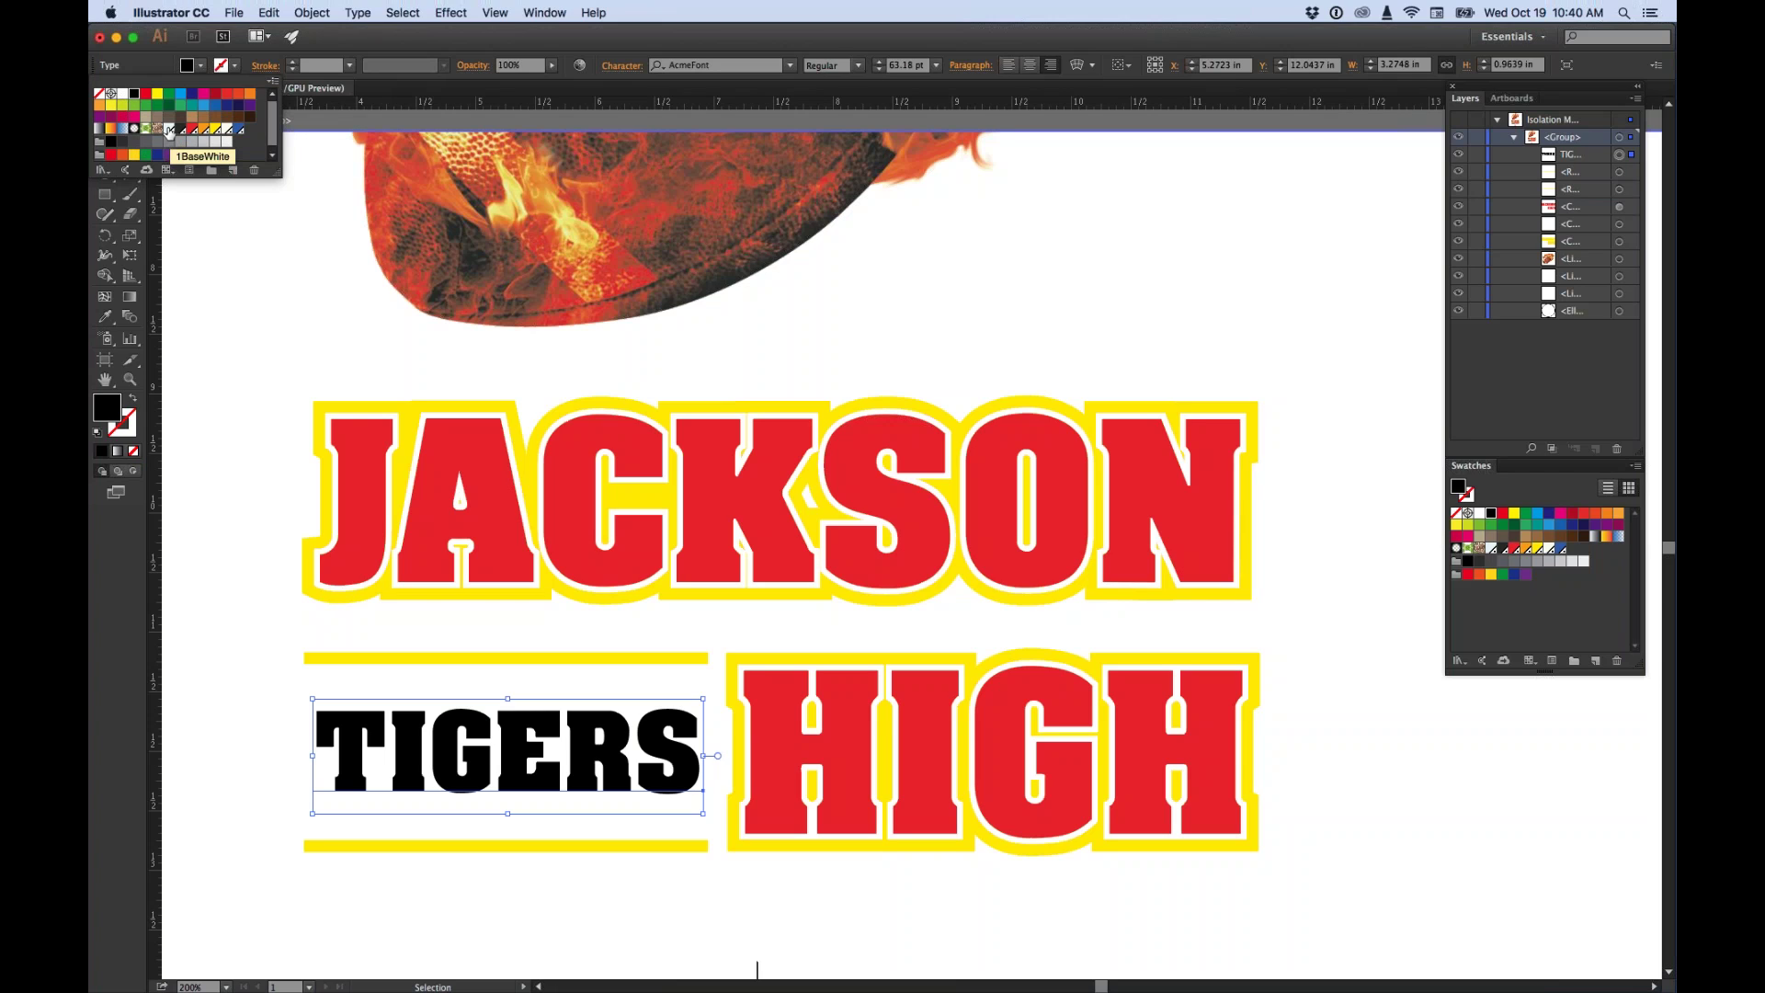
{"action": "left_click", "coordinate": [168, 130]}
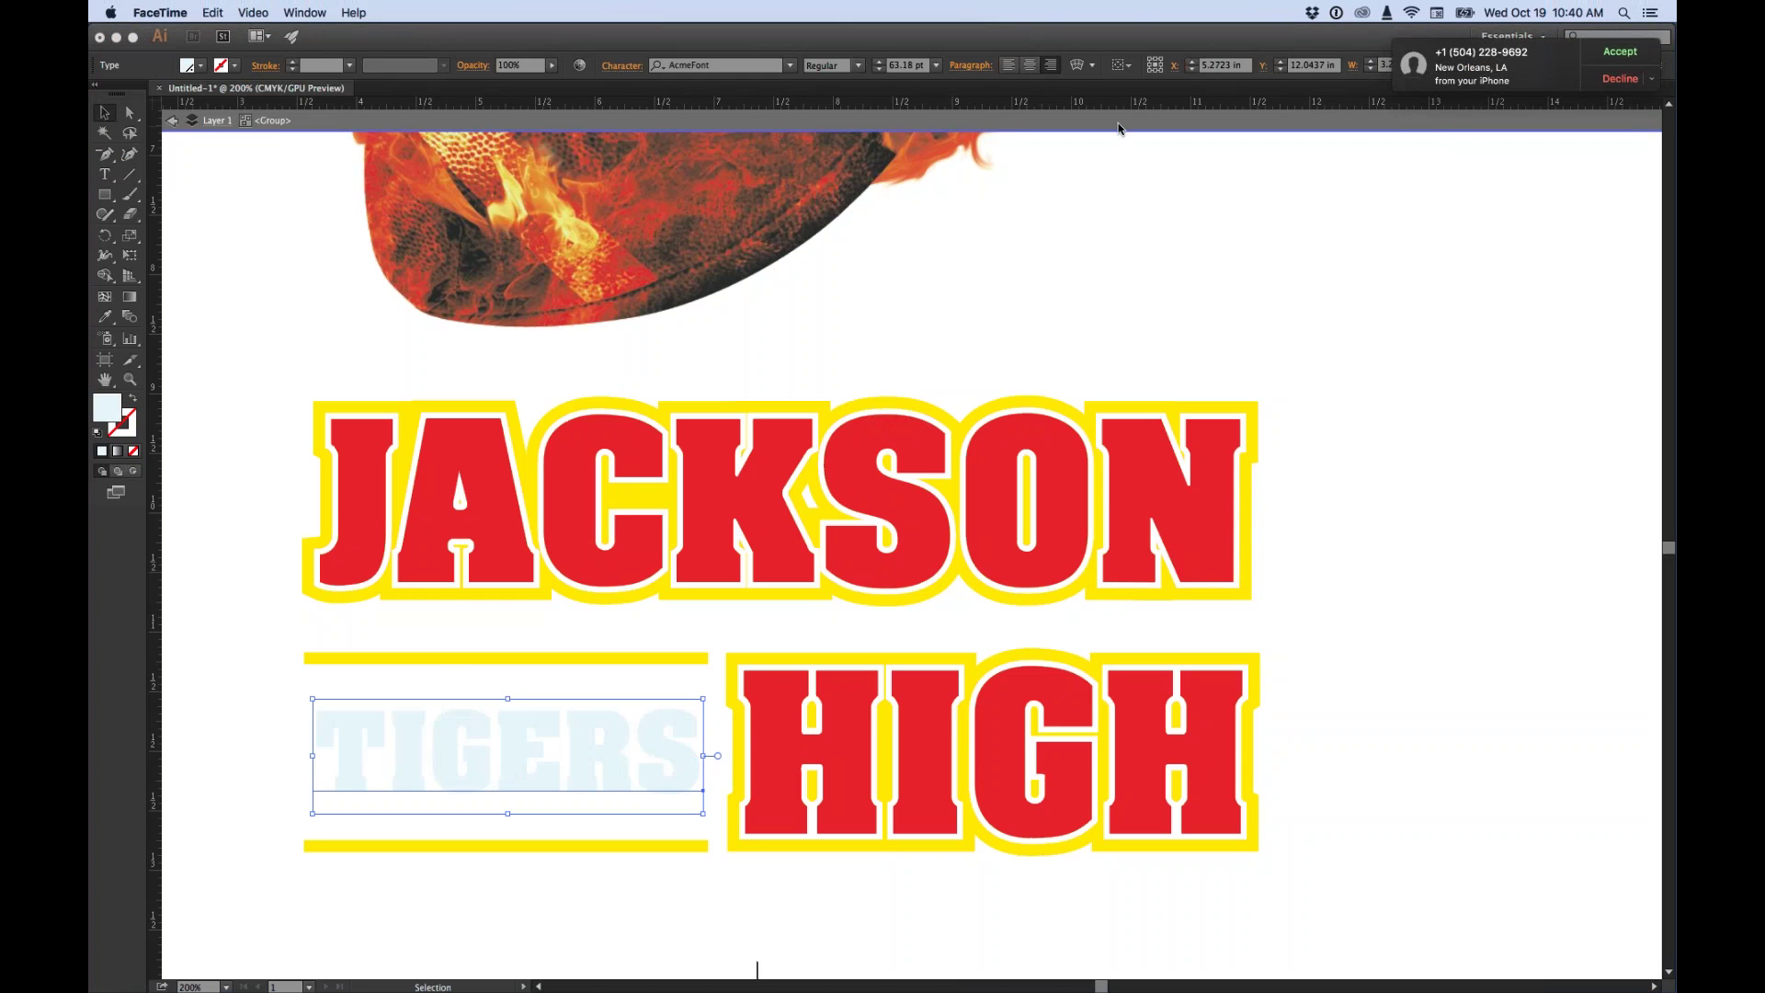
{"action": "left_click", "coordinate": [1626, 80]}
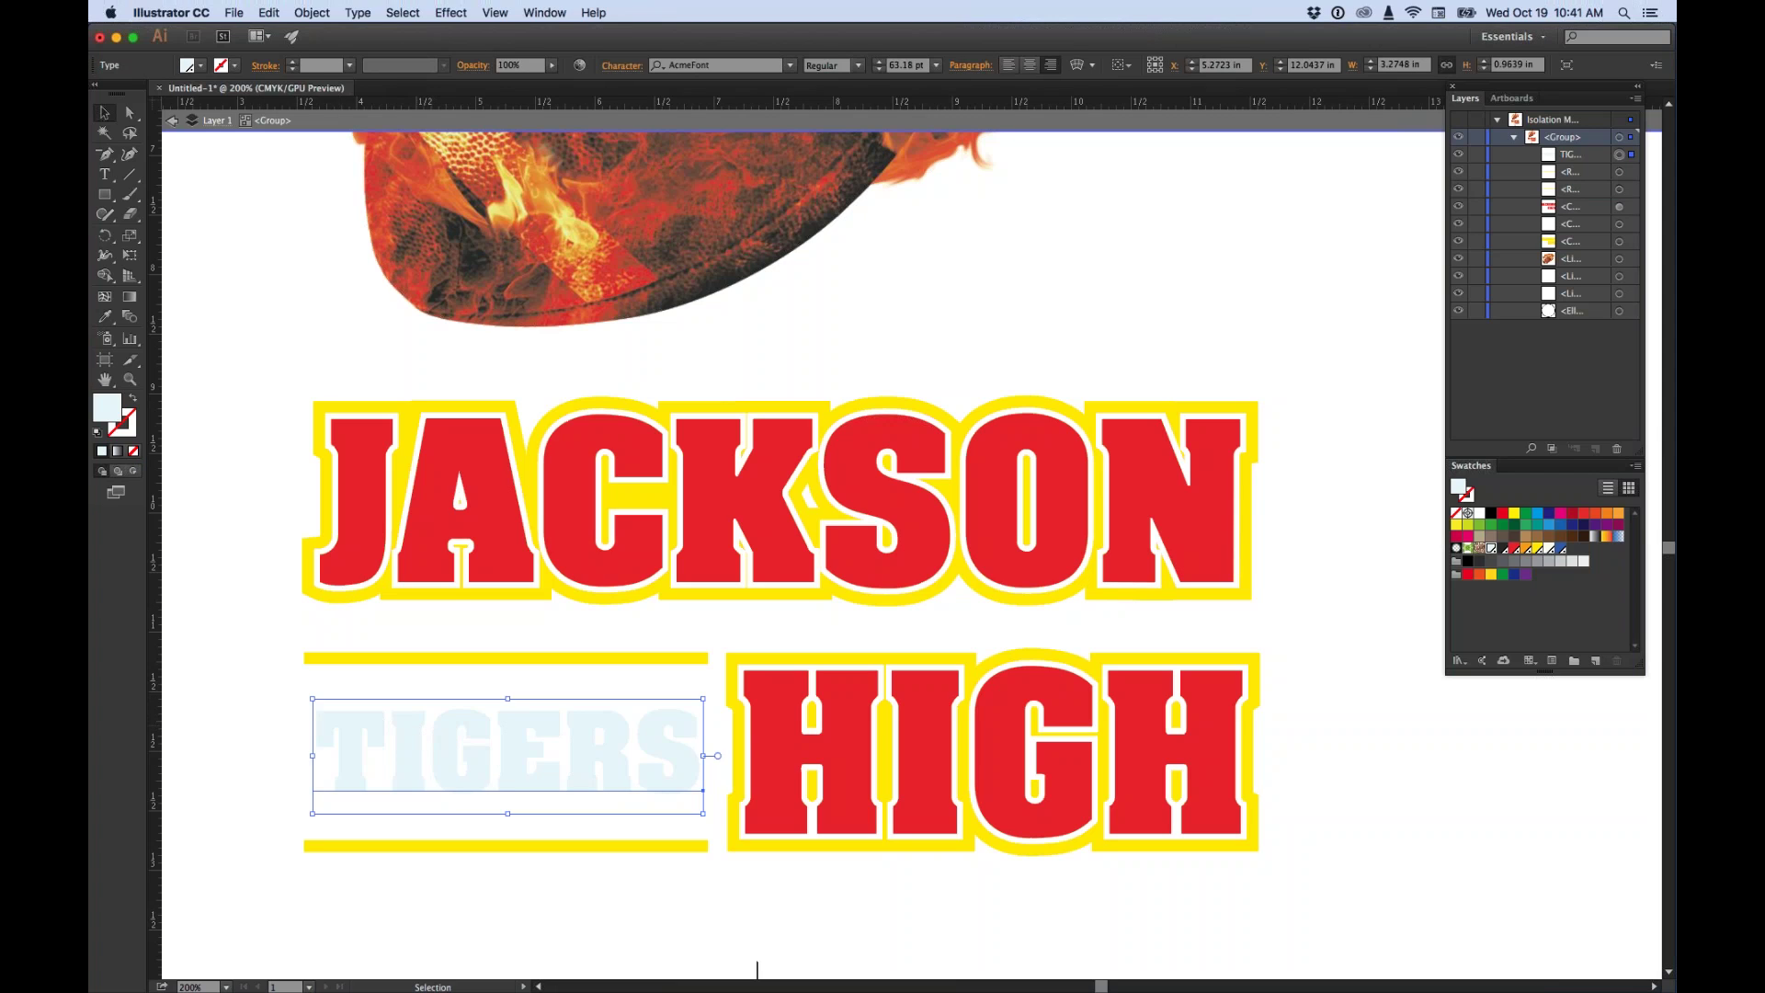
{"action": "left_click", "coordinate": [286, 563]}
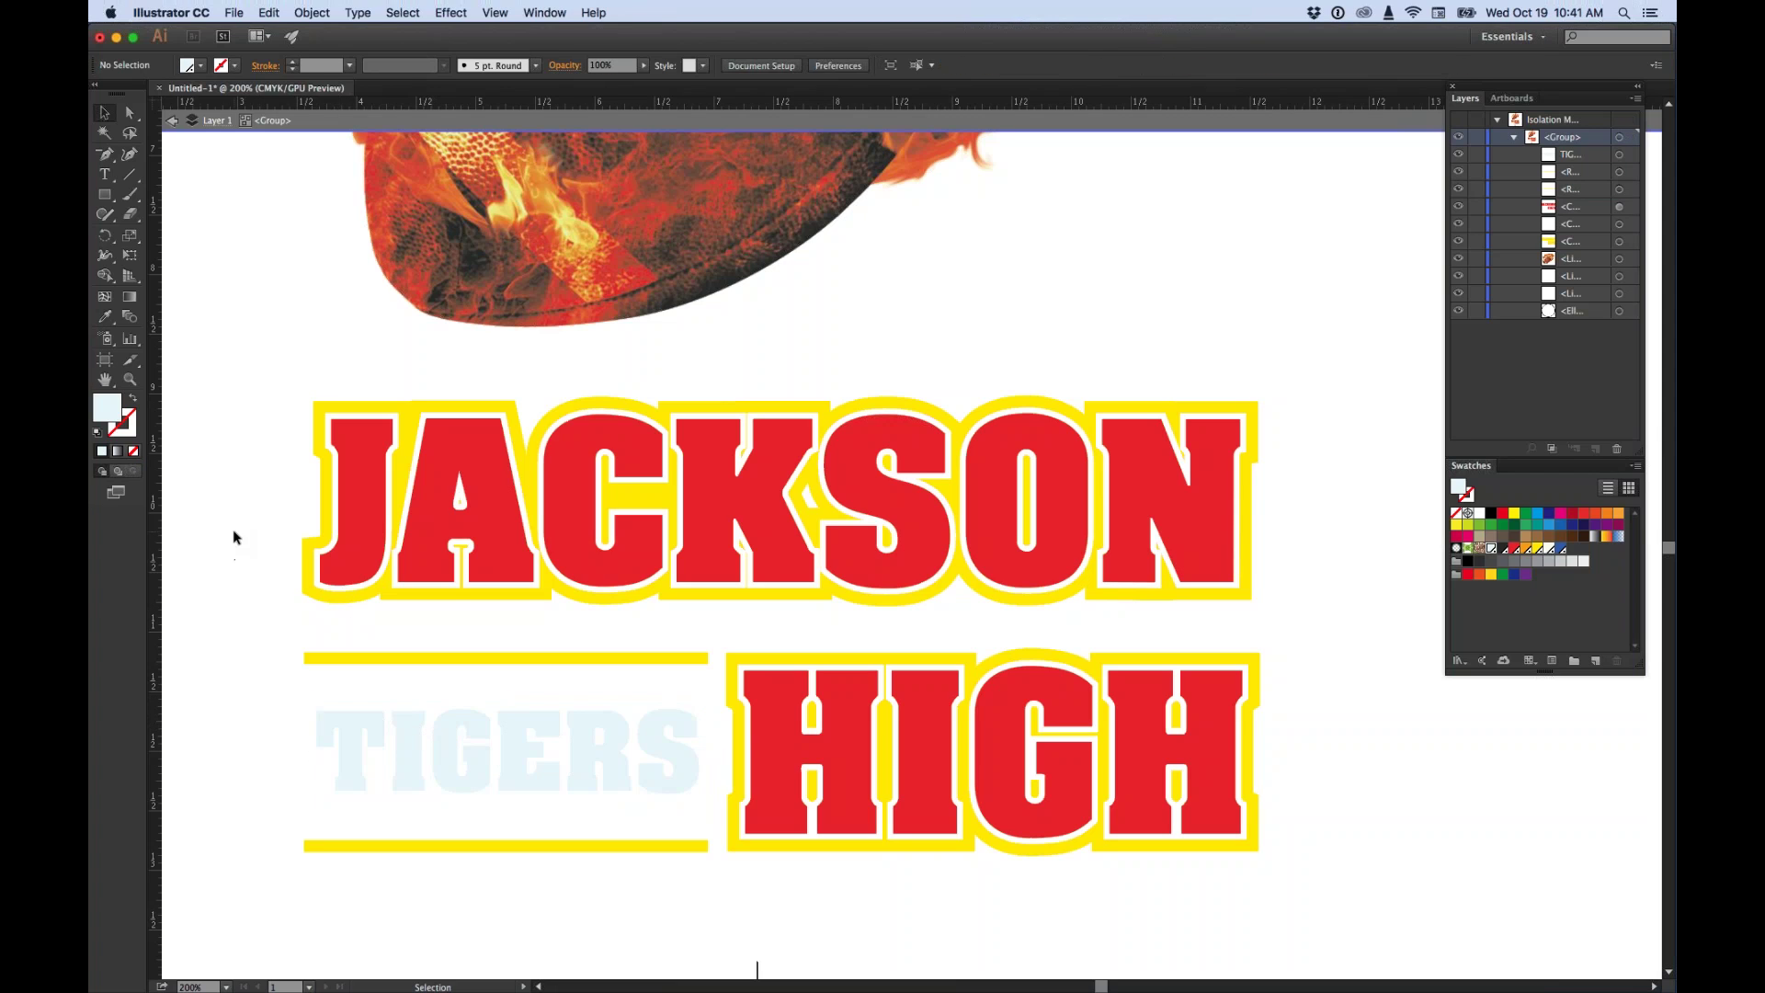
Move the flaming football image down until its lower tip overlaps the top of the JACKSON lettering.
{"action": "key", "text": "super+space"}
{"action": "left_click", "coordinate": [795, 351], "text": "alt+super"}
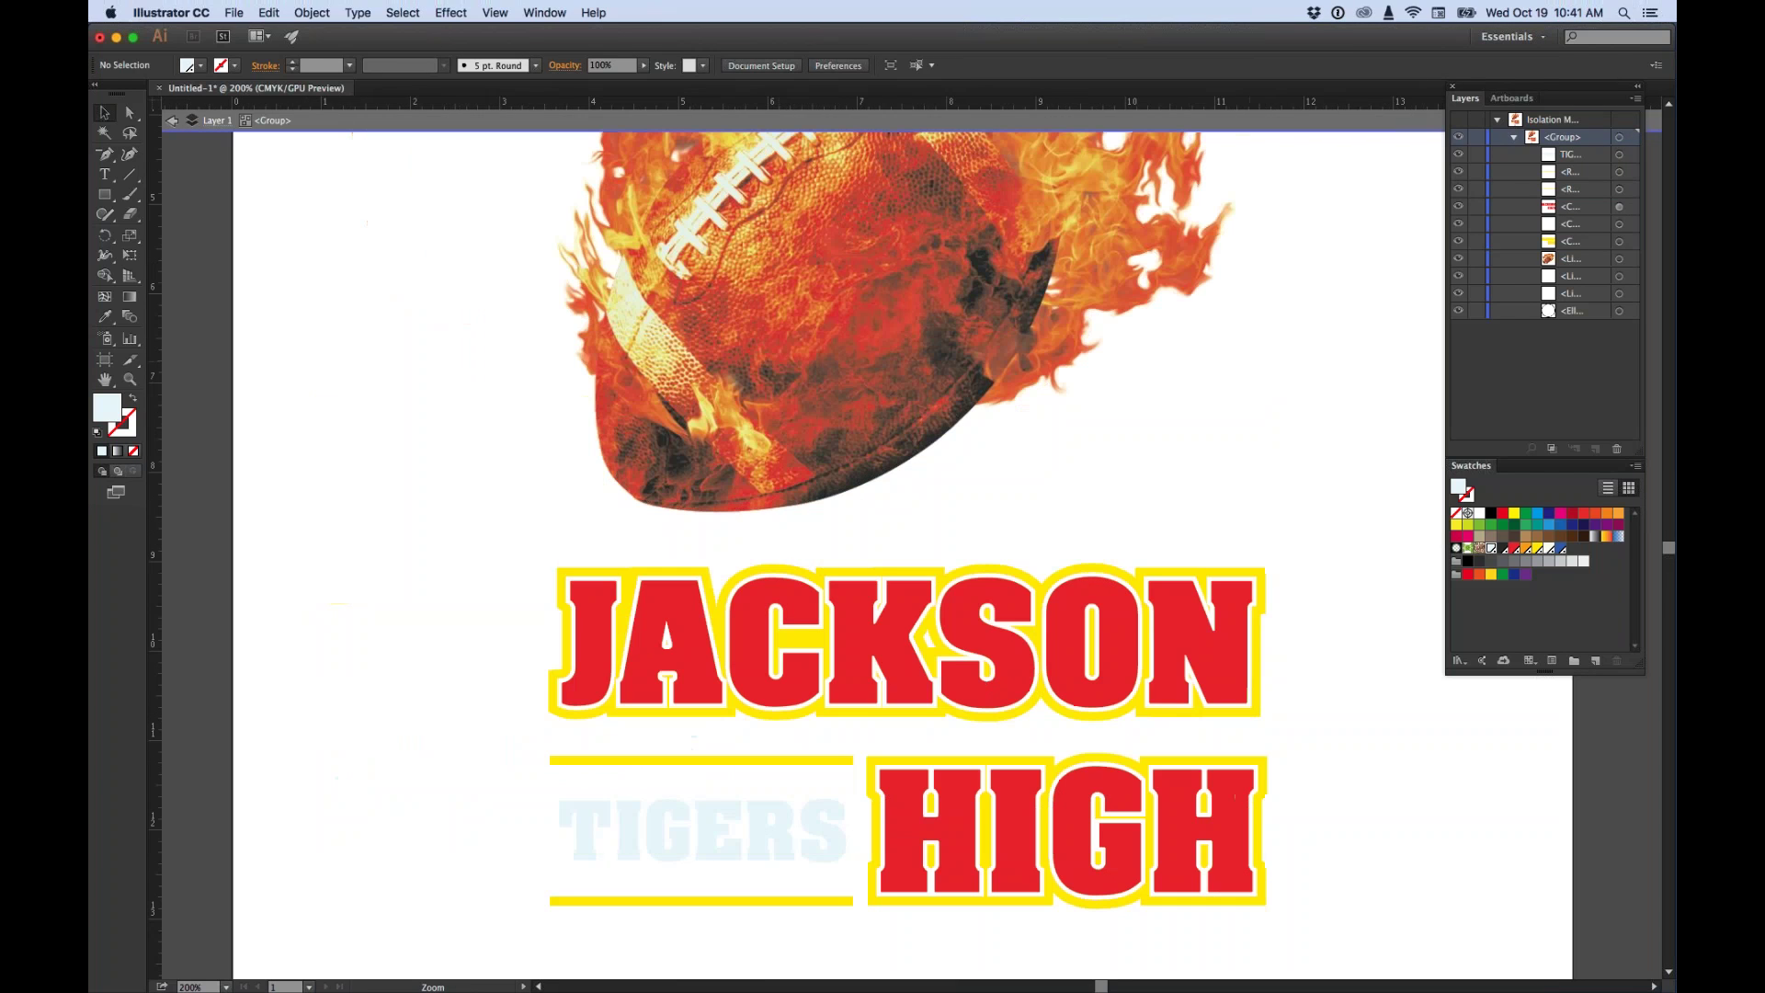
{"action": "left_click", "coordinate": [1219, 357], "text": "alt+super"}
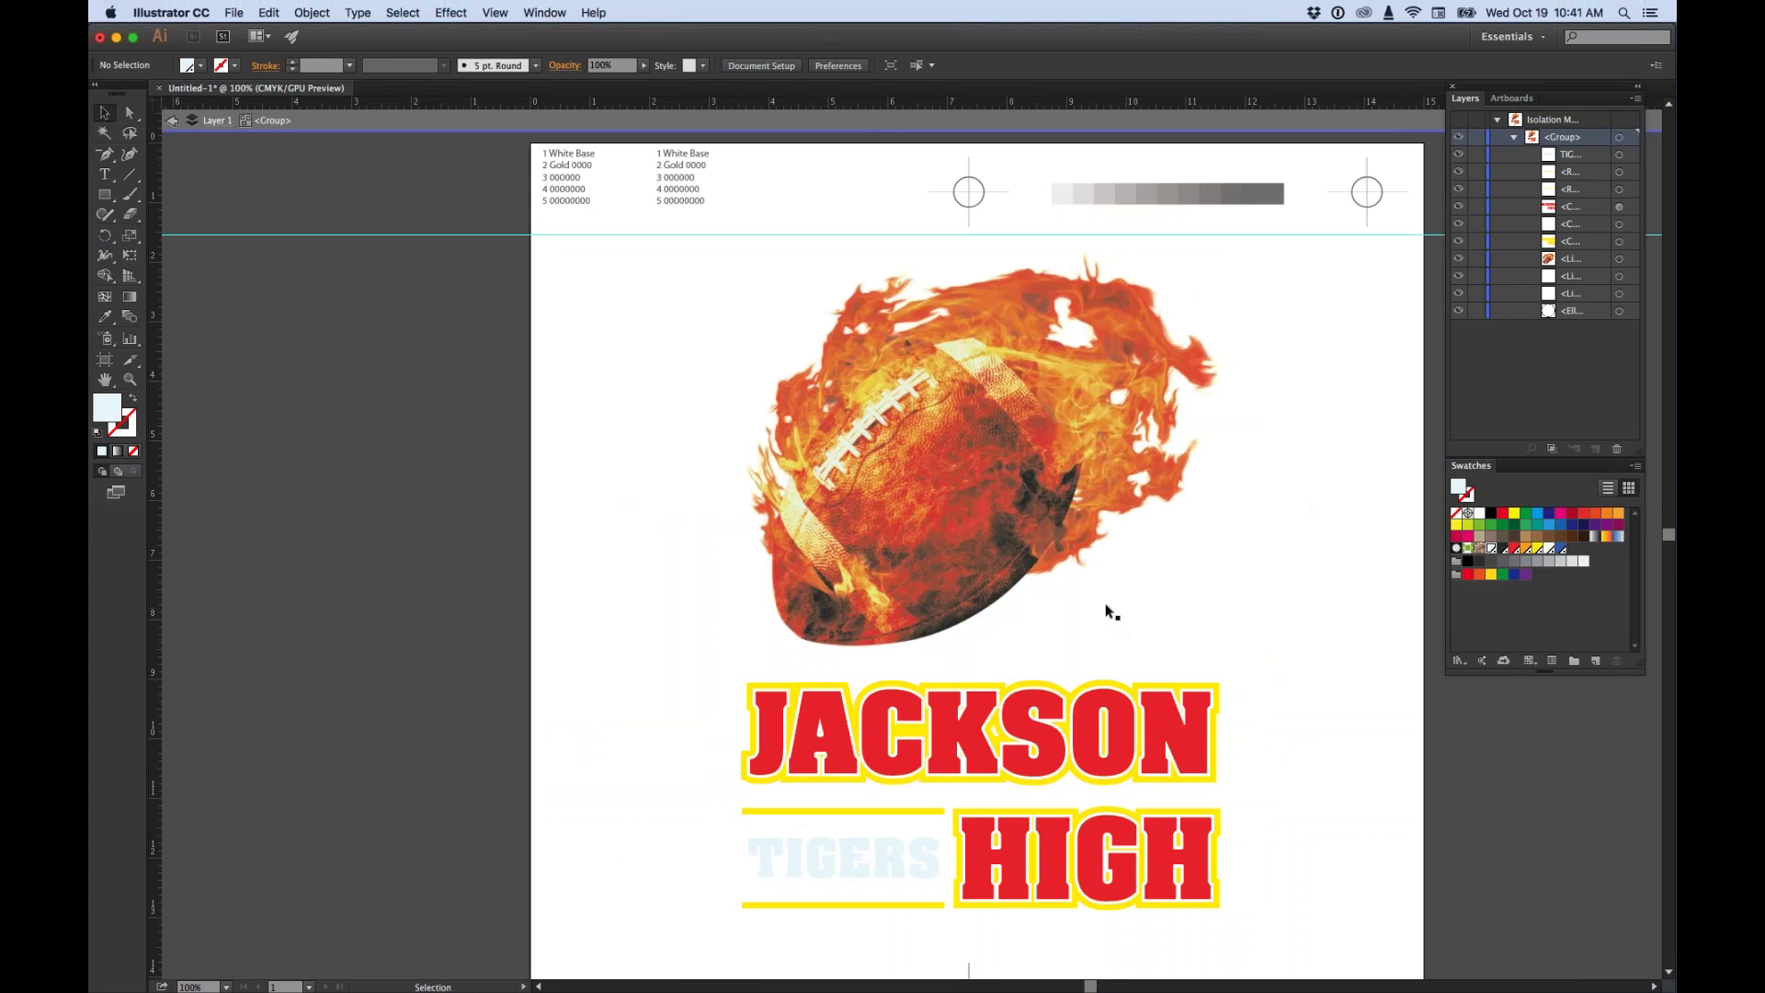
{"action": "left_click", "coordinate": [969, 425]}
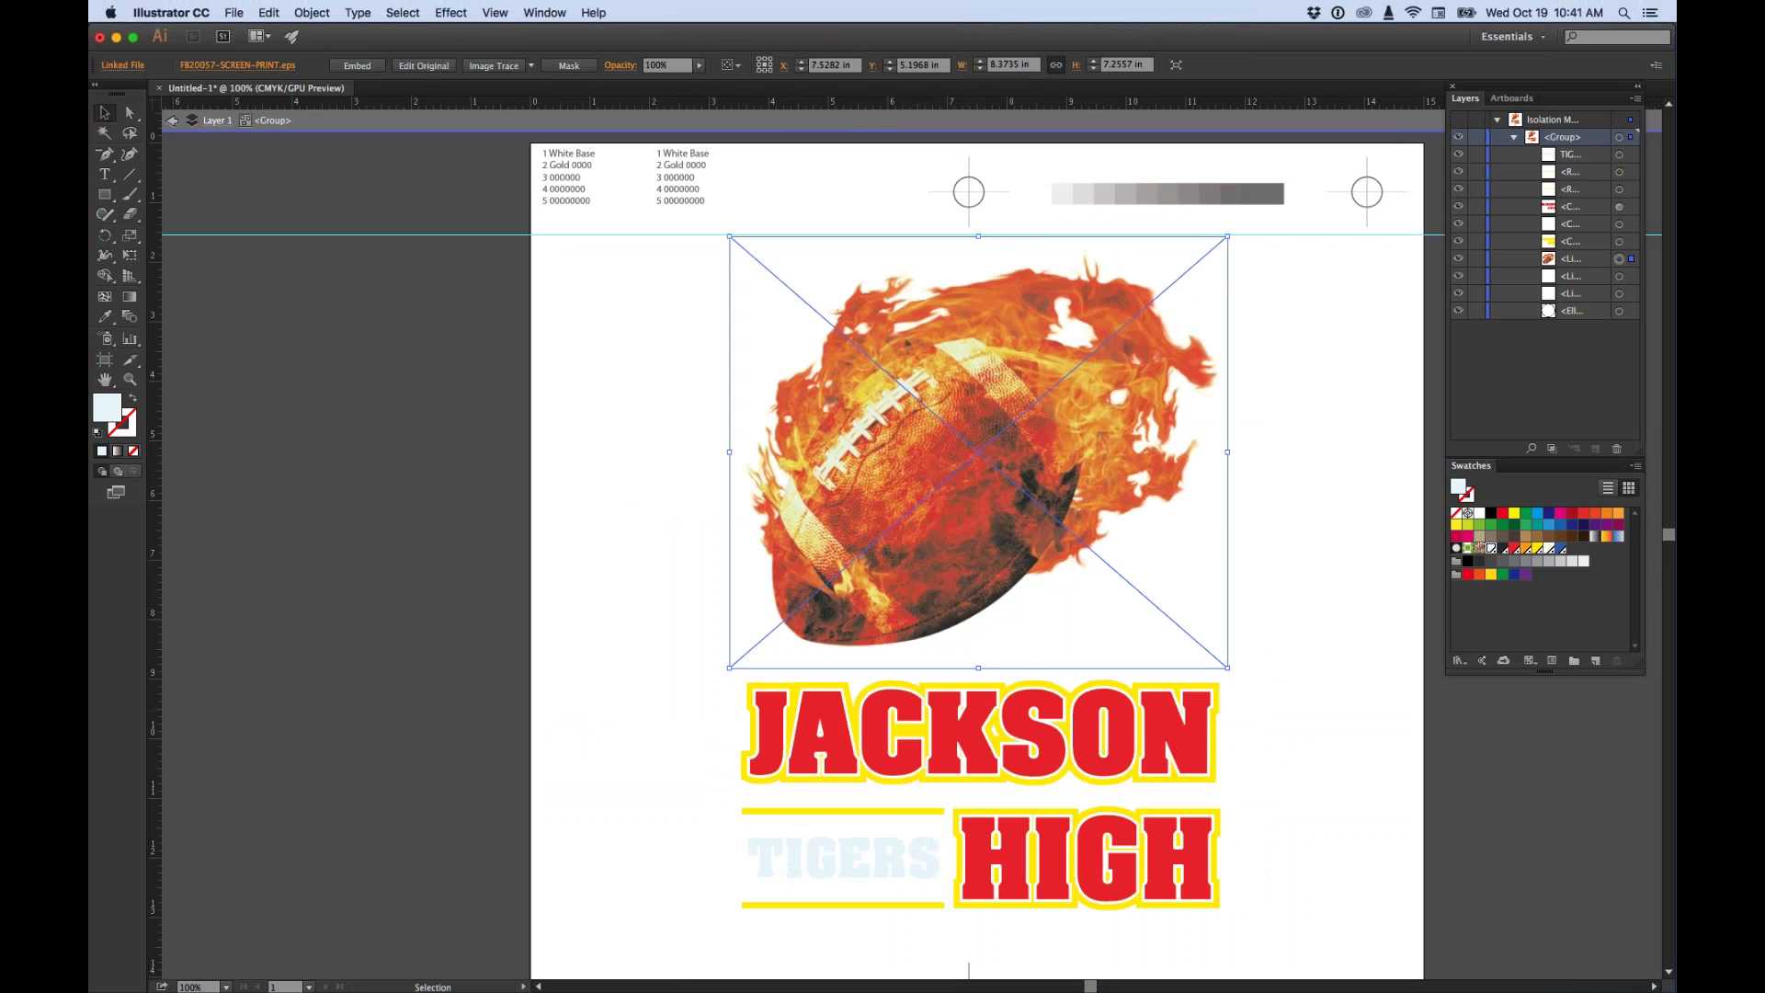
{"action": "left_click_drag", "start_coordinate": [1332, 604], "coordinate": [1132, 560]}
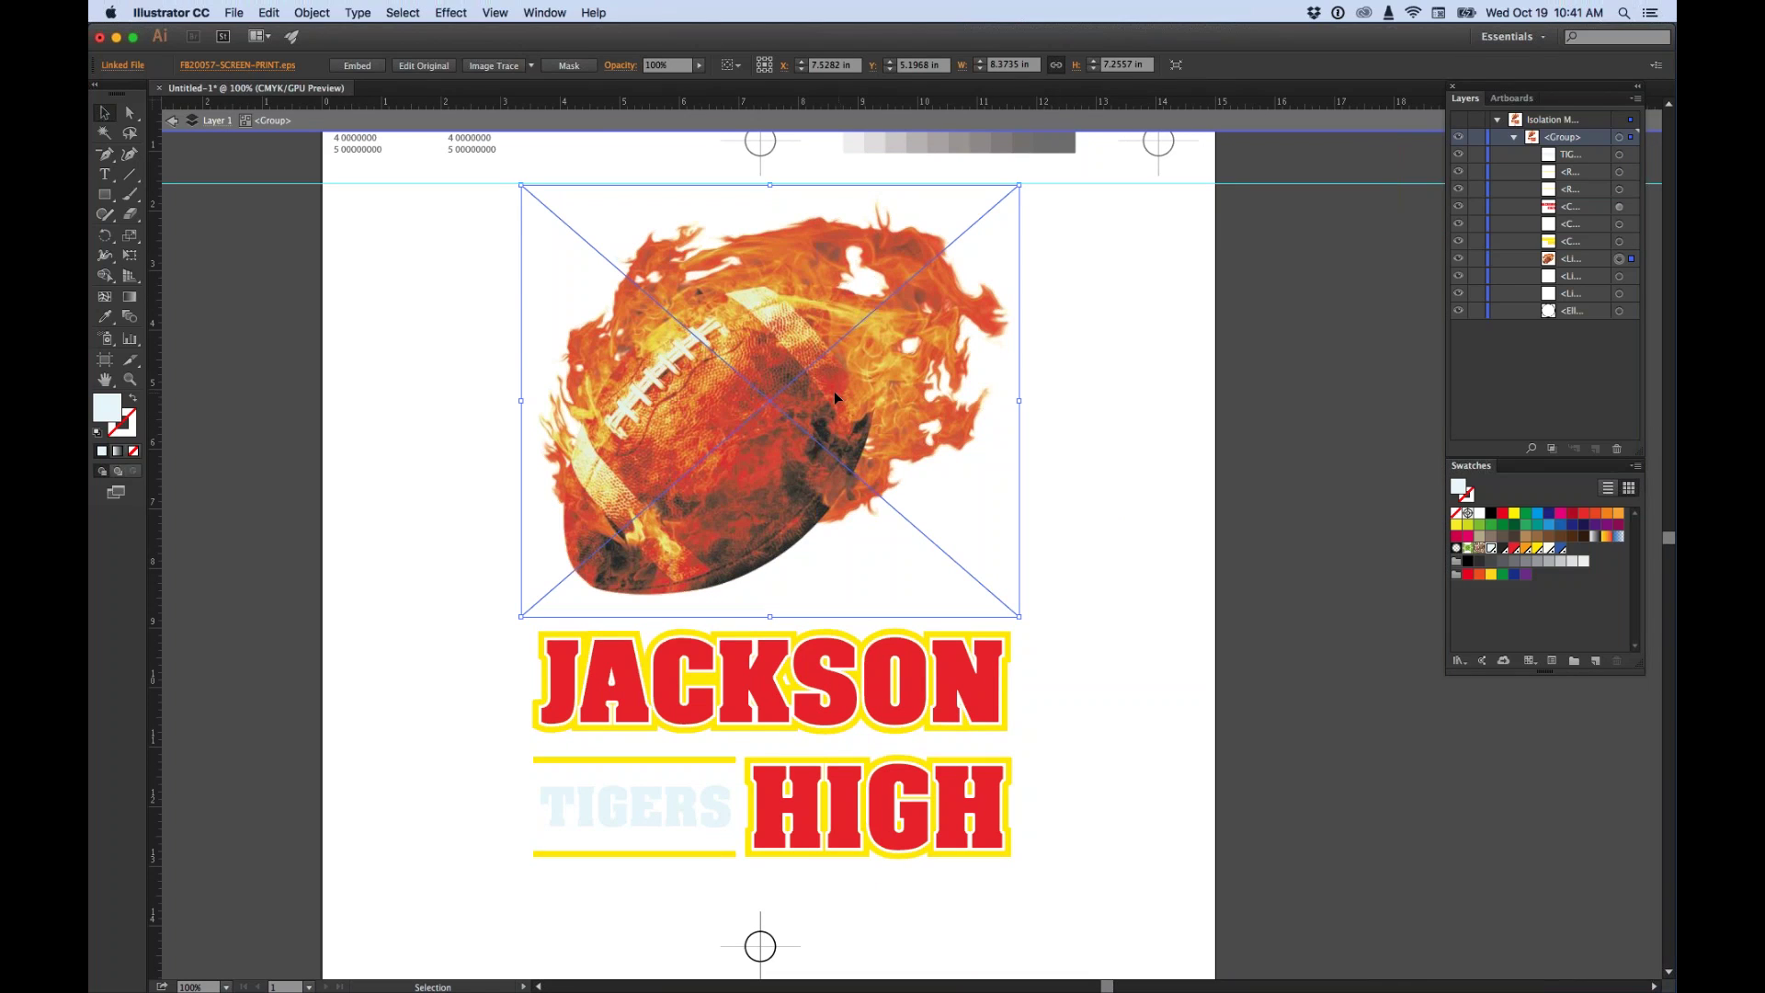
{"action": "left_click_drag", "start_coordinate": [835, 389], "coordinate": [831, 438]}
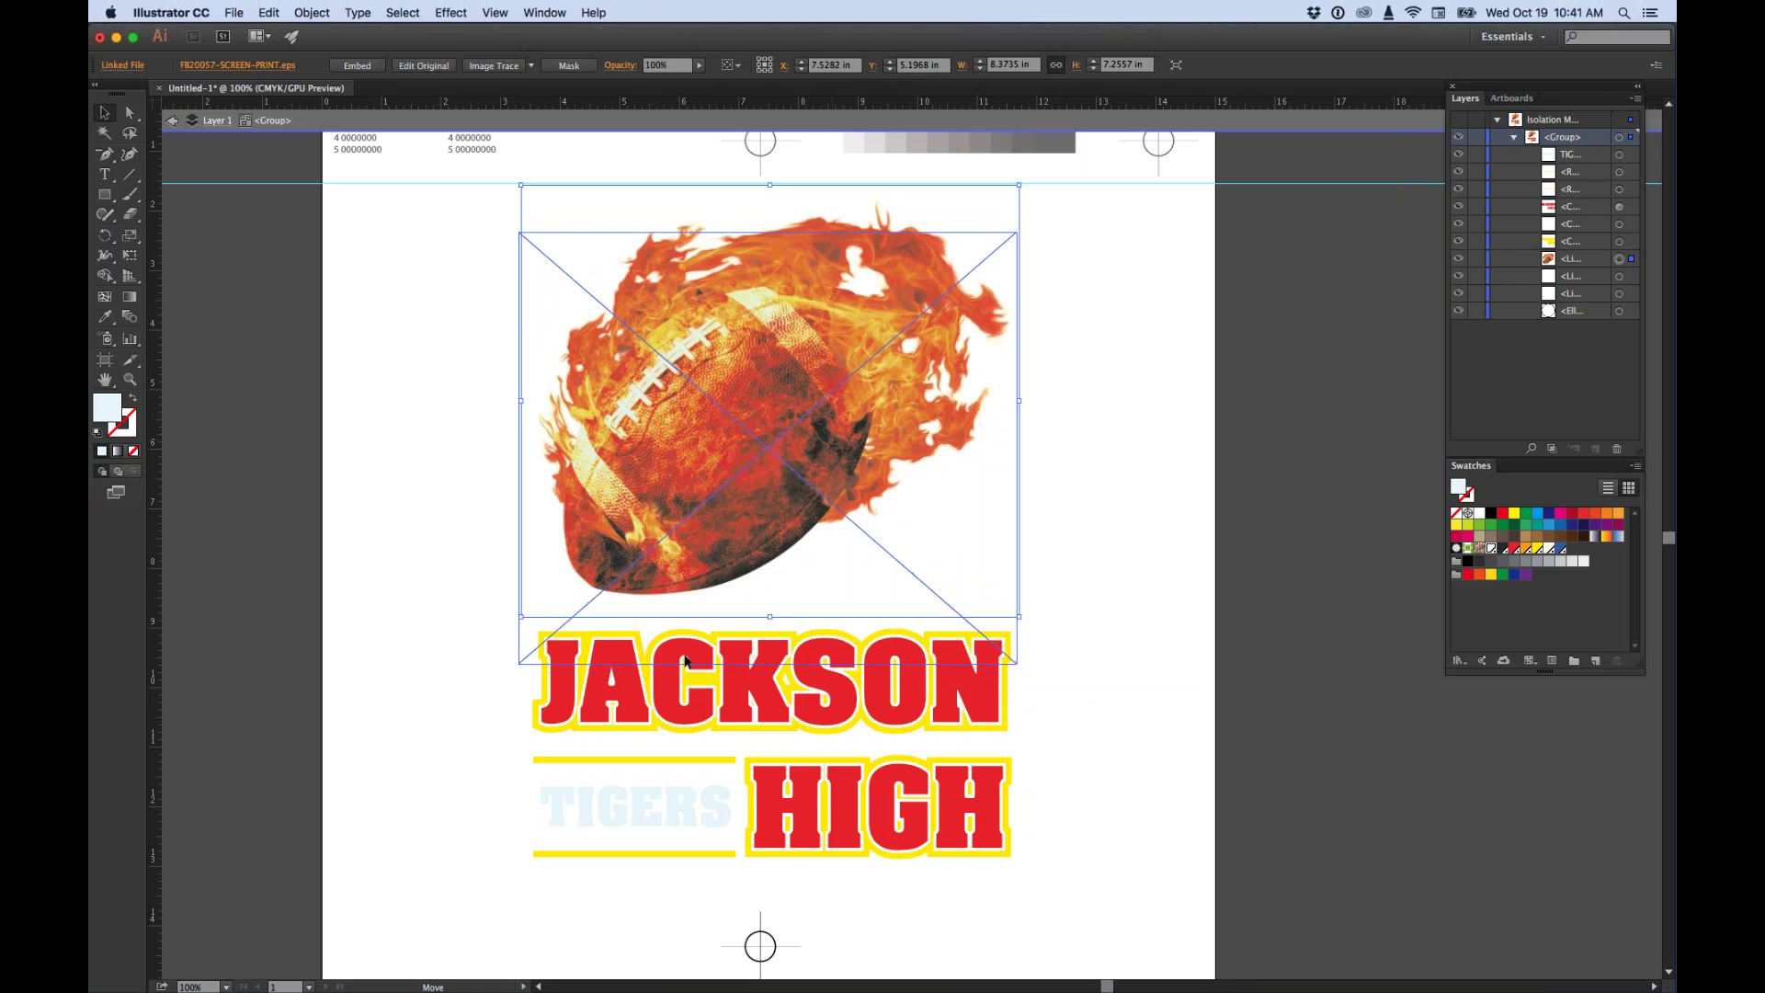
{"action": "left_click_drag", "start_coordinate": [685, 660], "coordinate": [685, 660]}
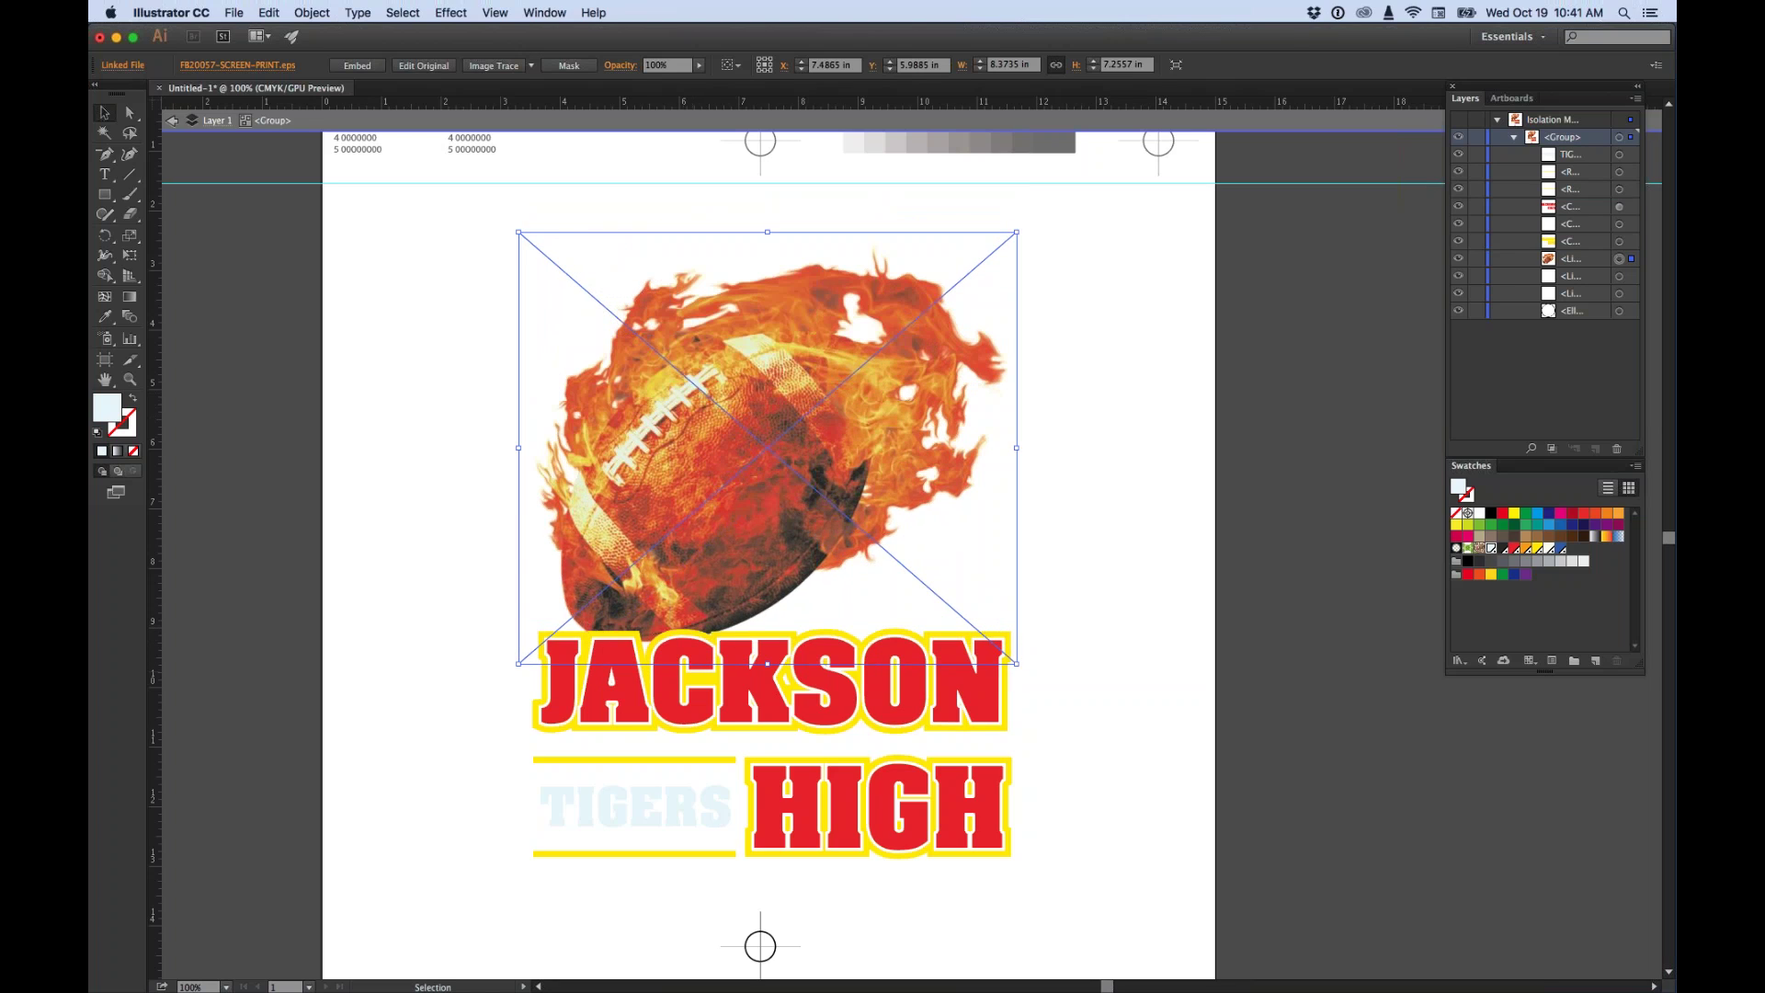
Bring the football image to the front of the stack, move it back up clear of JACKSON, and deselect it.
{"action": "left_click", "coordinate": [312, 12]}
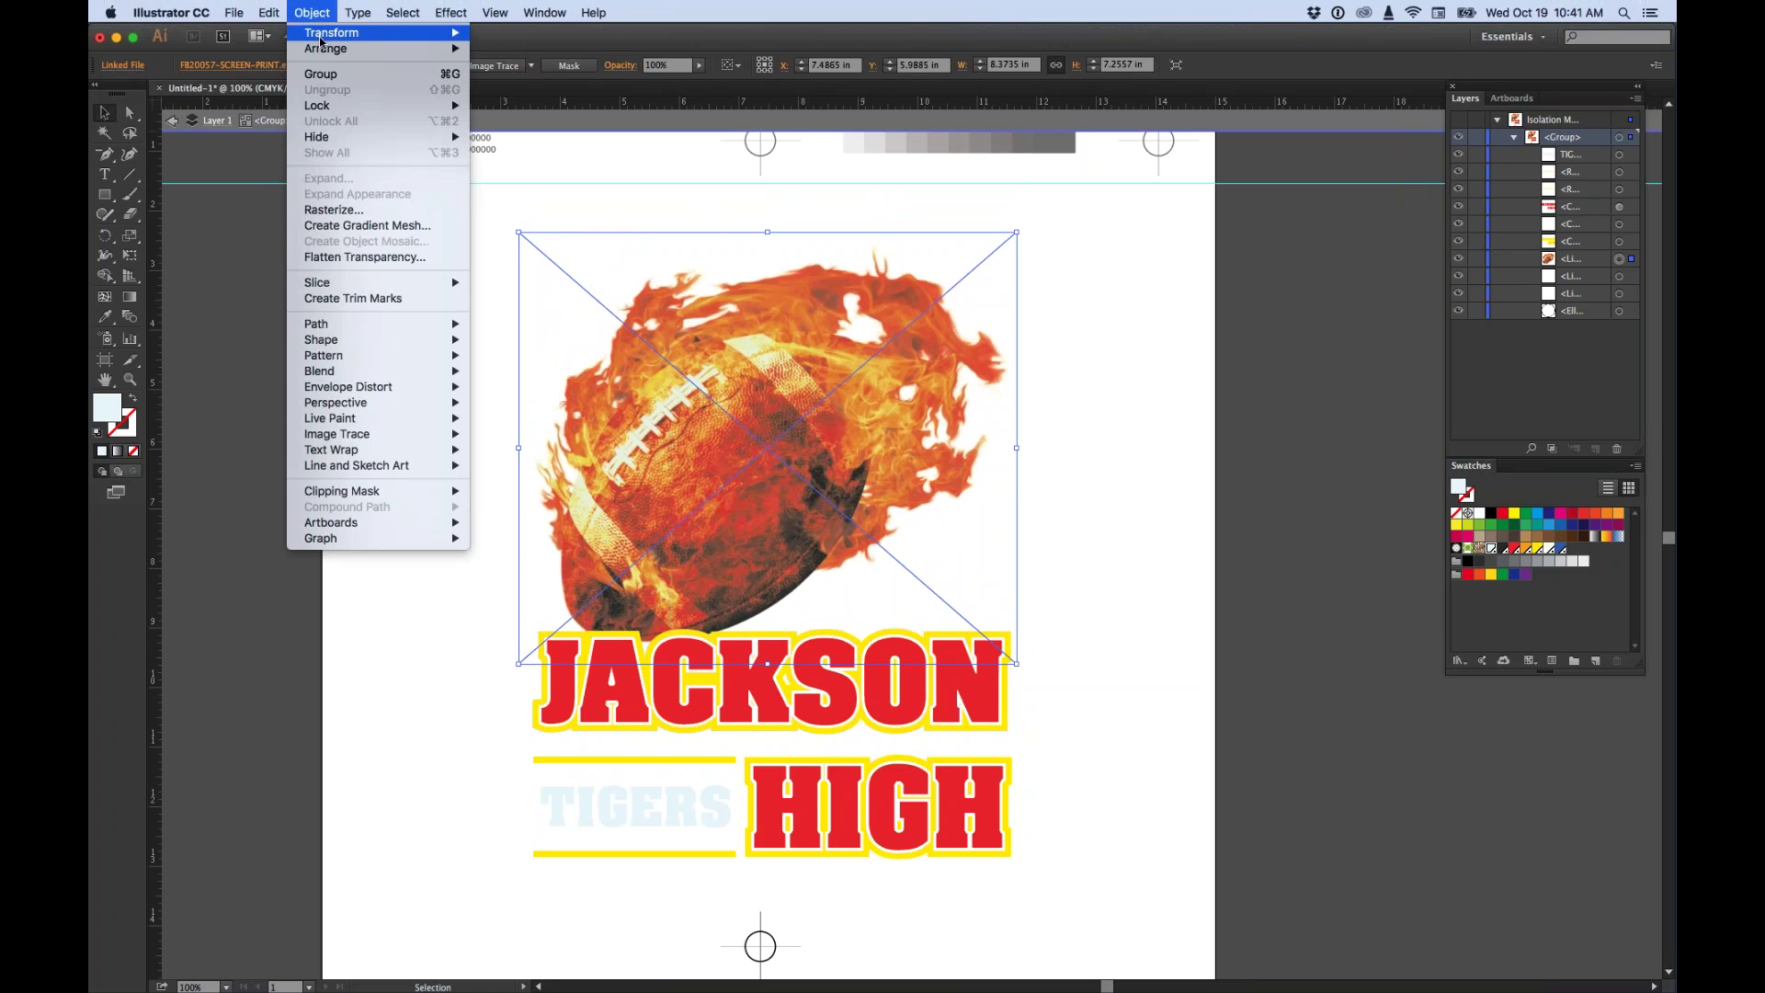
{"action": "mouse_move", "coordinate": [322, 53]}
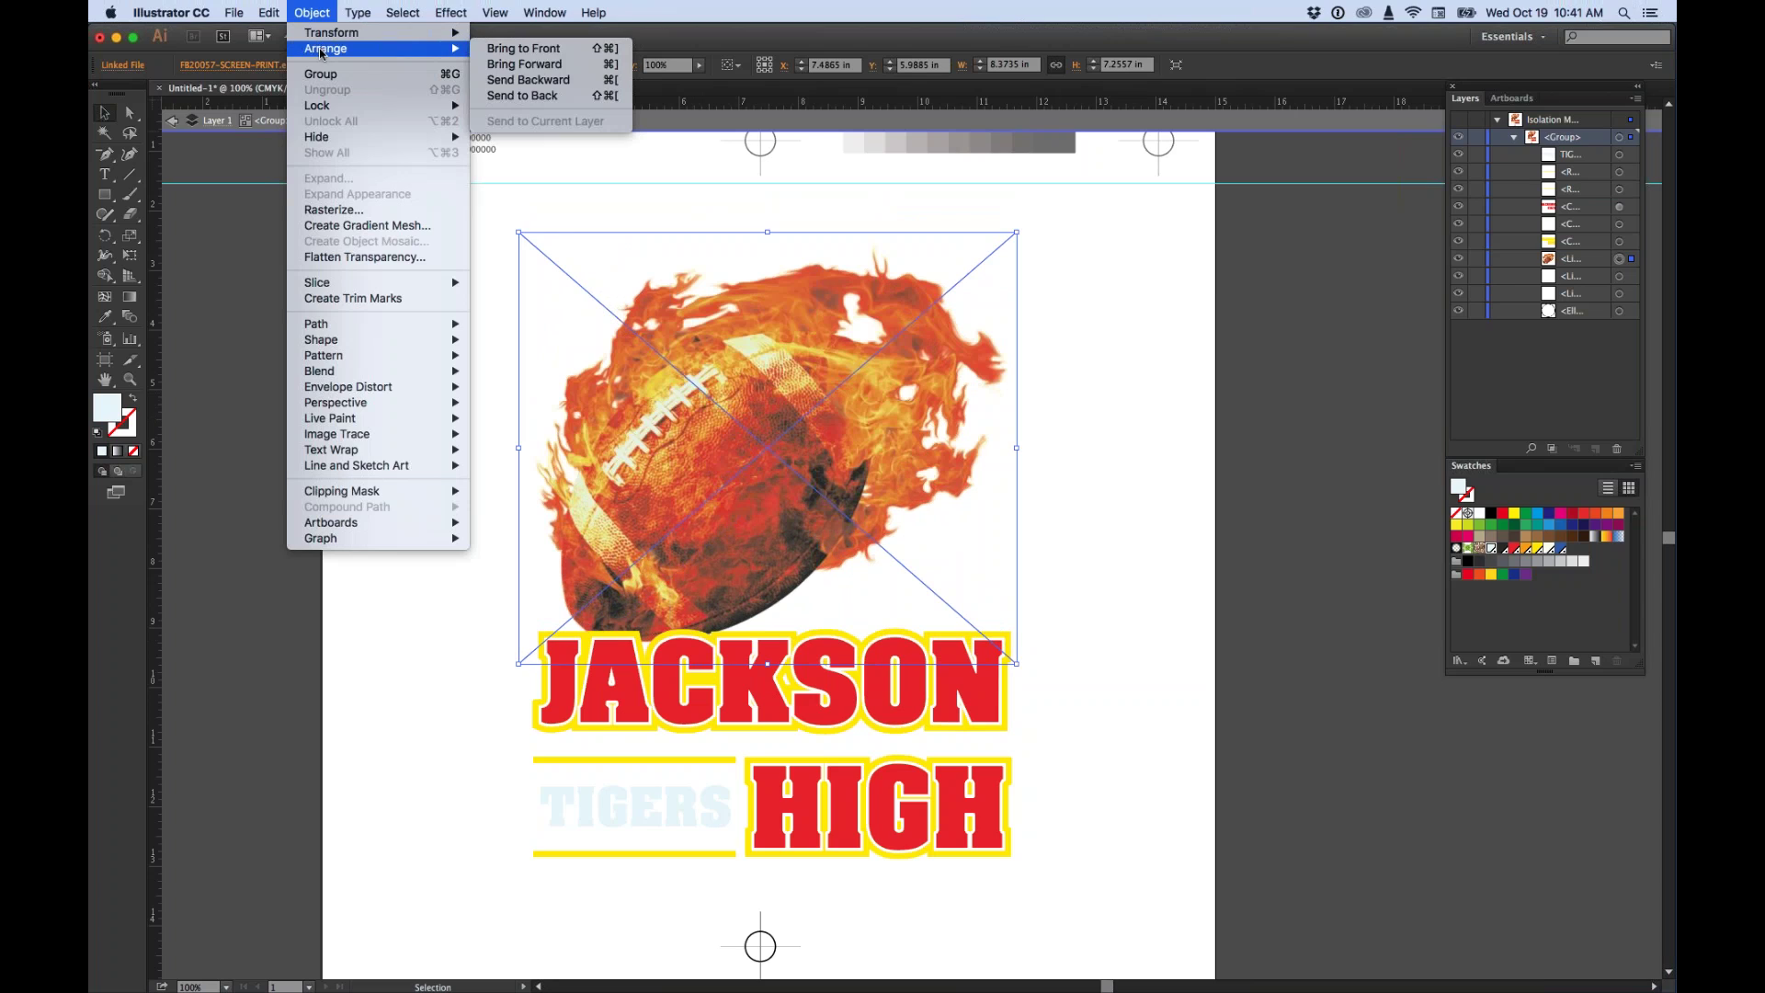
{"action": "left_click", "coordinate": [528, 51]}
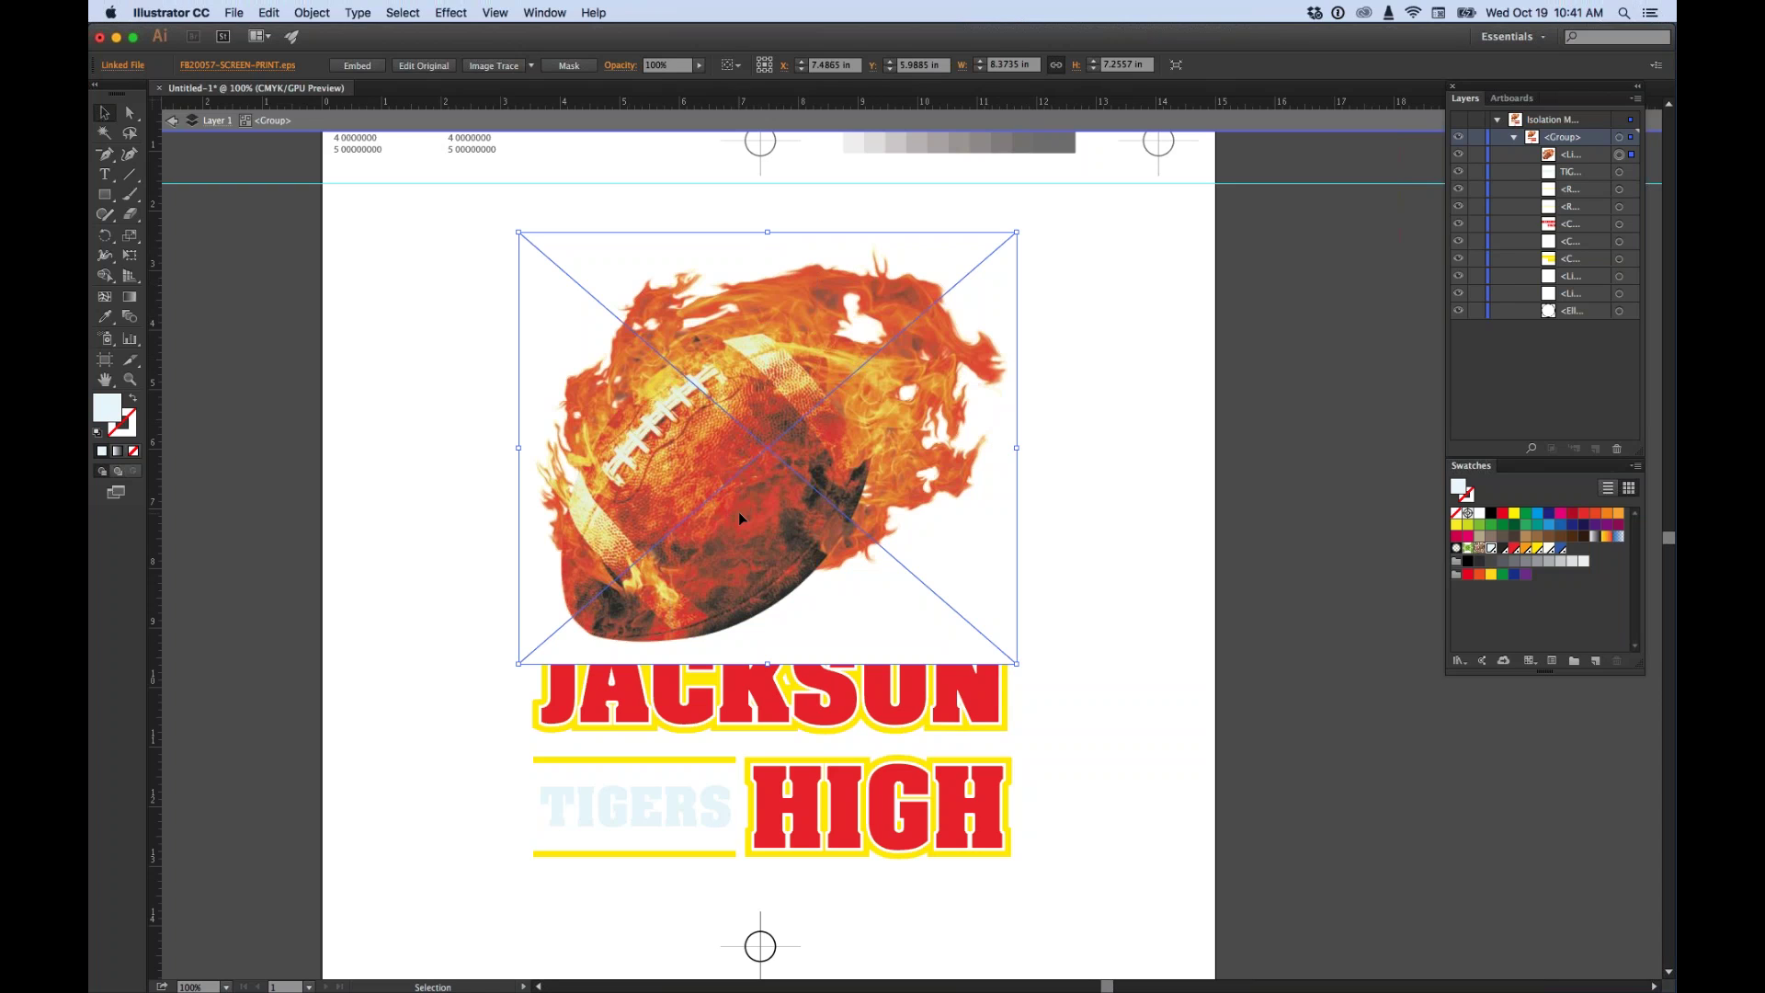
{"action": "left_click_drag", "start_coordinate": [752, 515], "coordinate": [747, 465]}
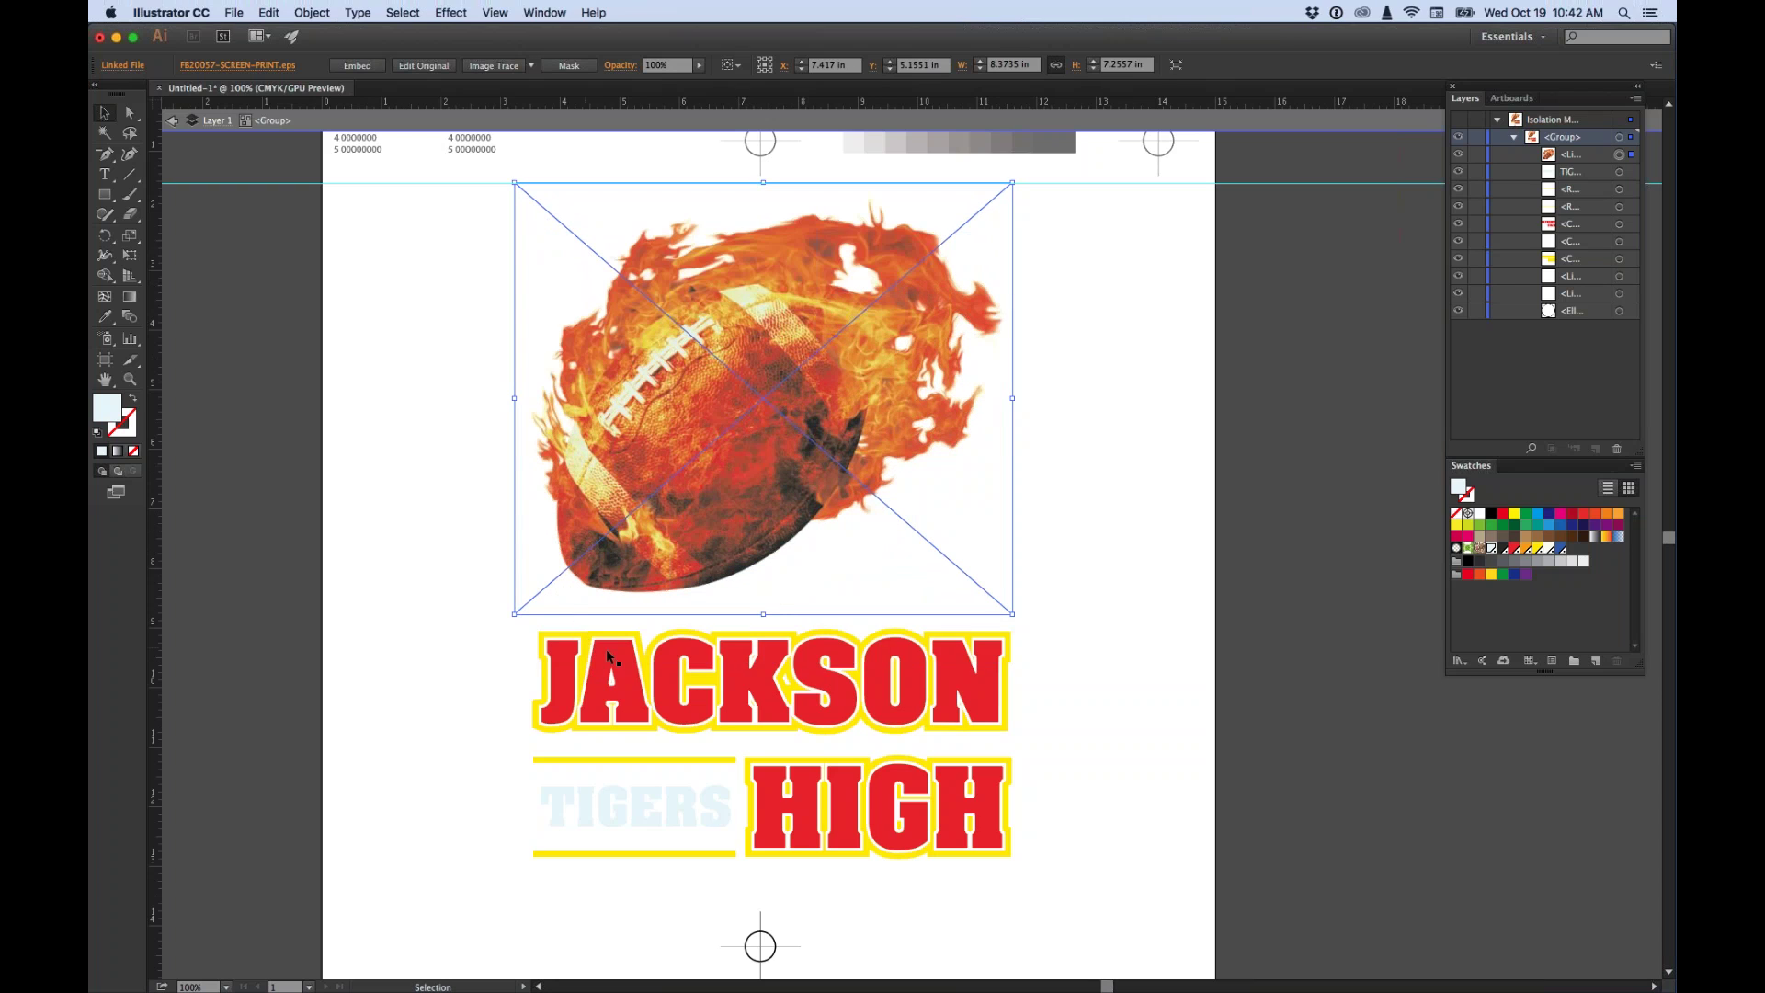
{"action": "left_click", "coordinate": [411, 356]}
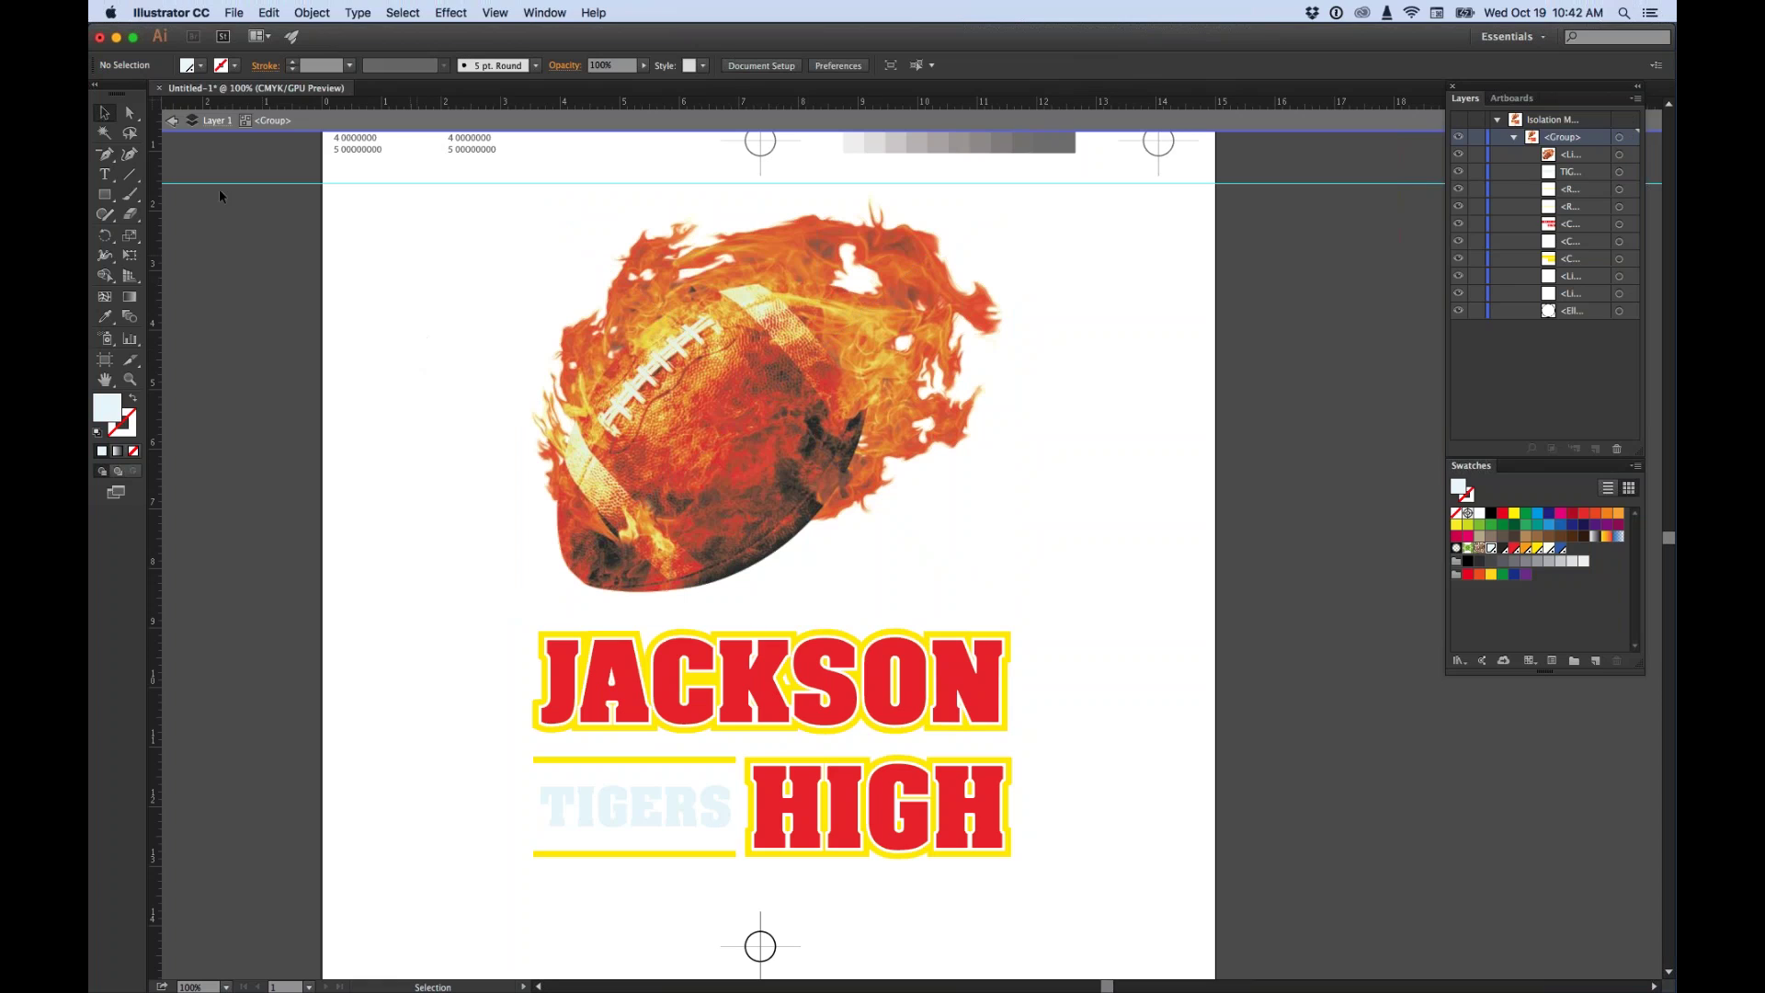
Set up the Pen tool with no fill and a light blue stroke.
{"action": "left_click", "coordinate": [109, 153]}
{"action": "left_click", "coordinate": [202, 69]}
{"action": "left_click", "coordinate": [99, 93]}
{"action": "left_click", "coordinate": [236, 69]}
{"action": "left_click", "coordinate": [237, 69]}
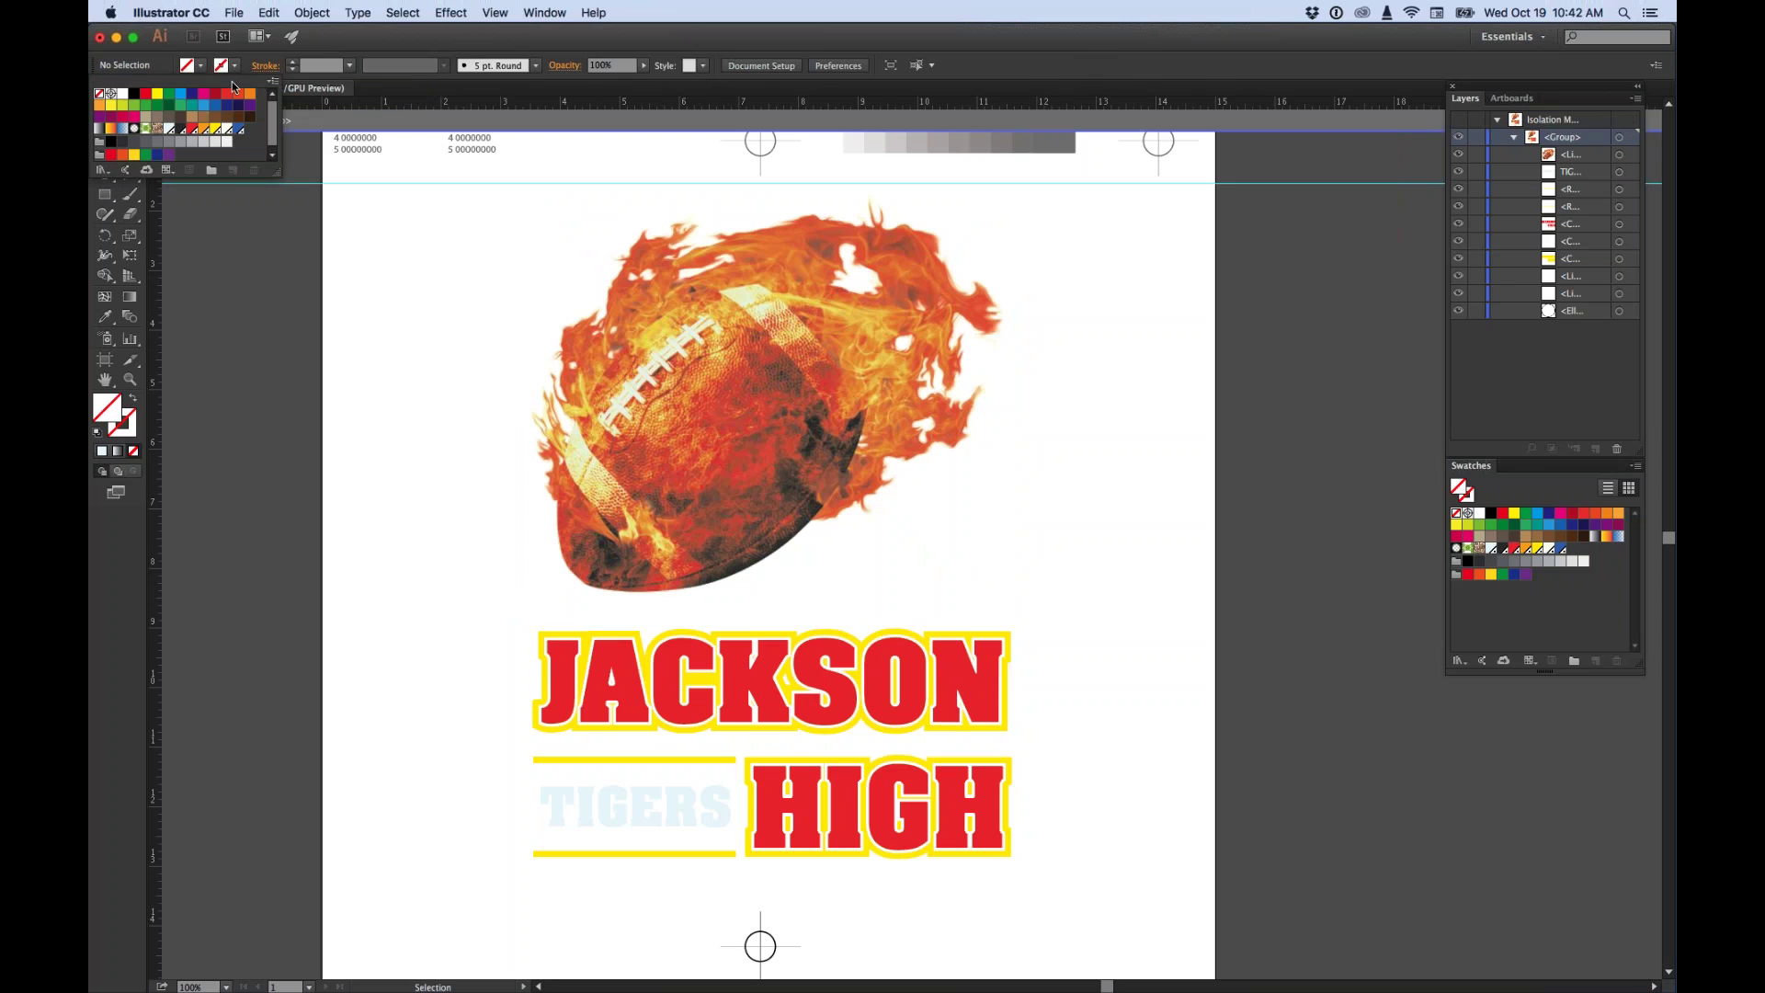
{"action": "left_click", "coordinate": [180, 95]}
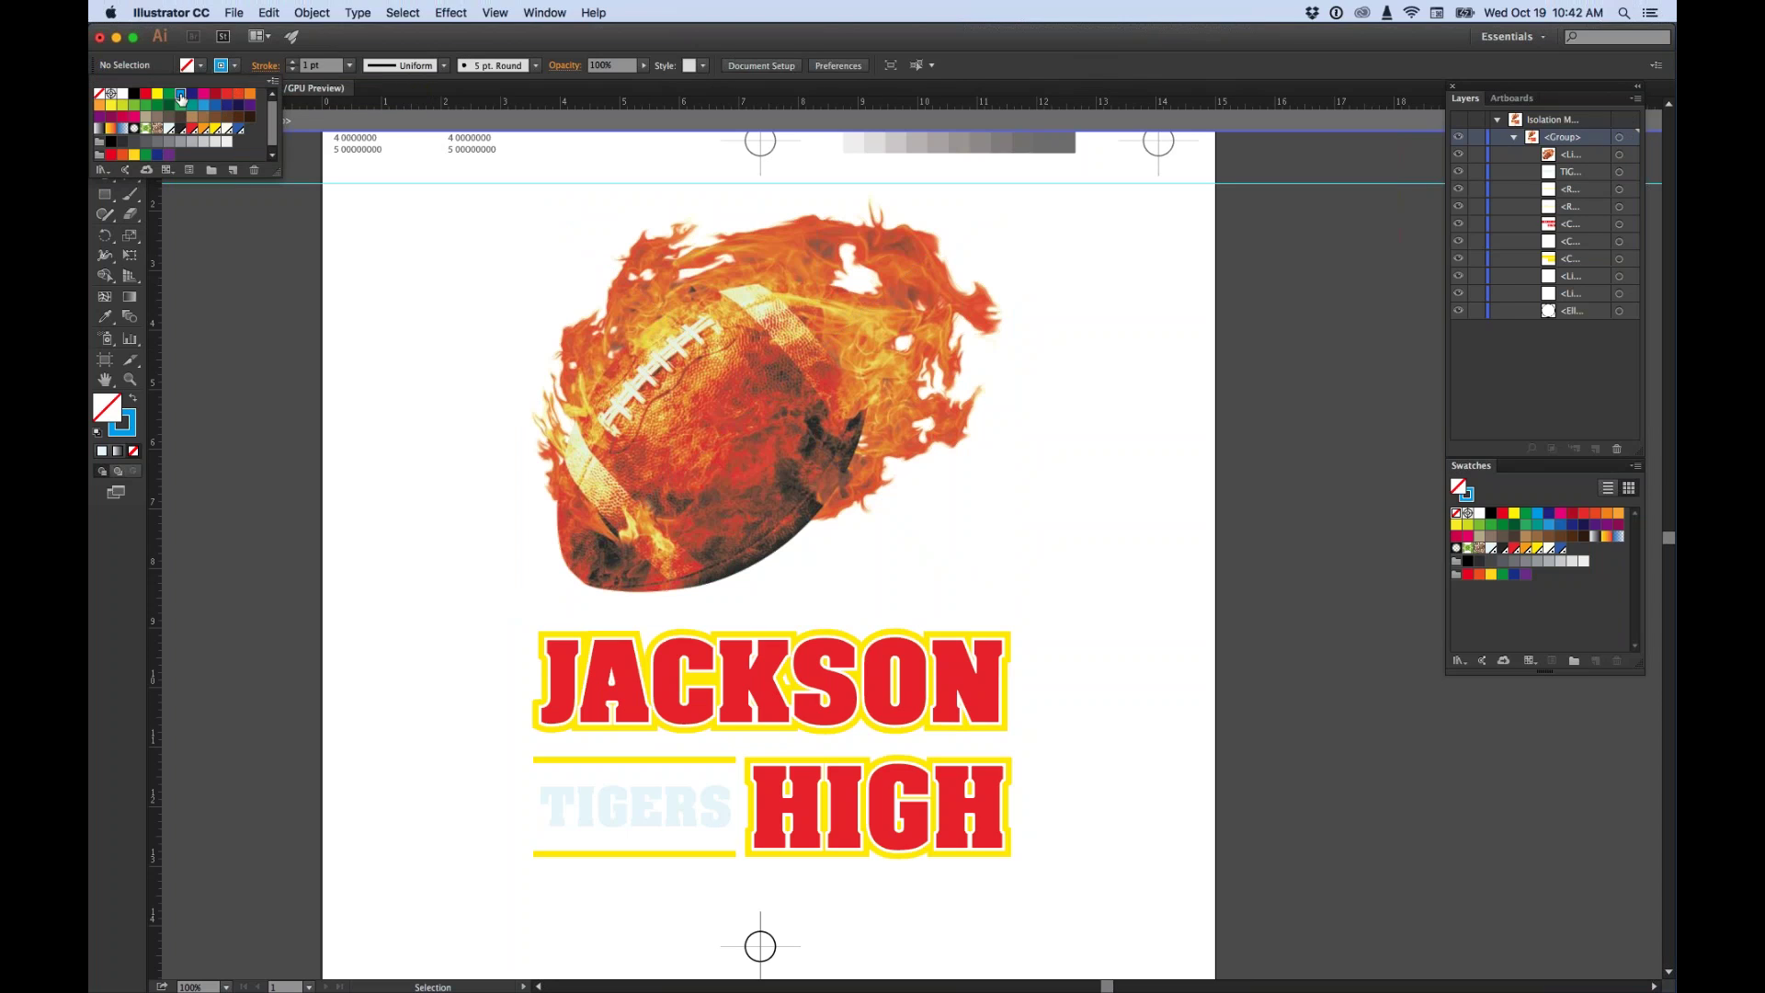
Start a Pen path on the football's lower left edge and trace the curve around its bottom tip.
{"action": "key", "text": "z"}
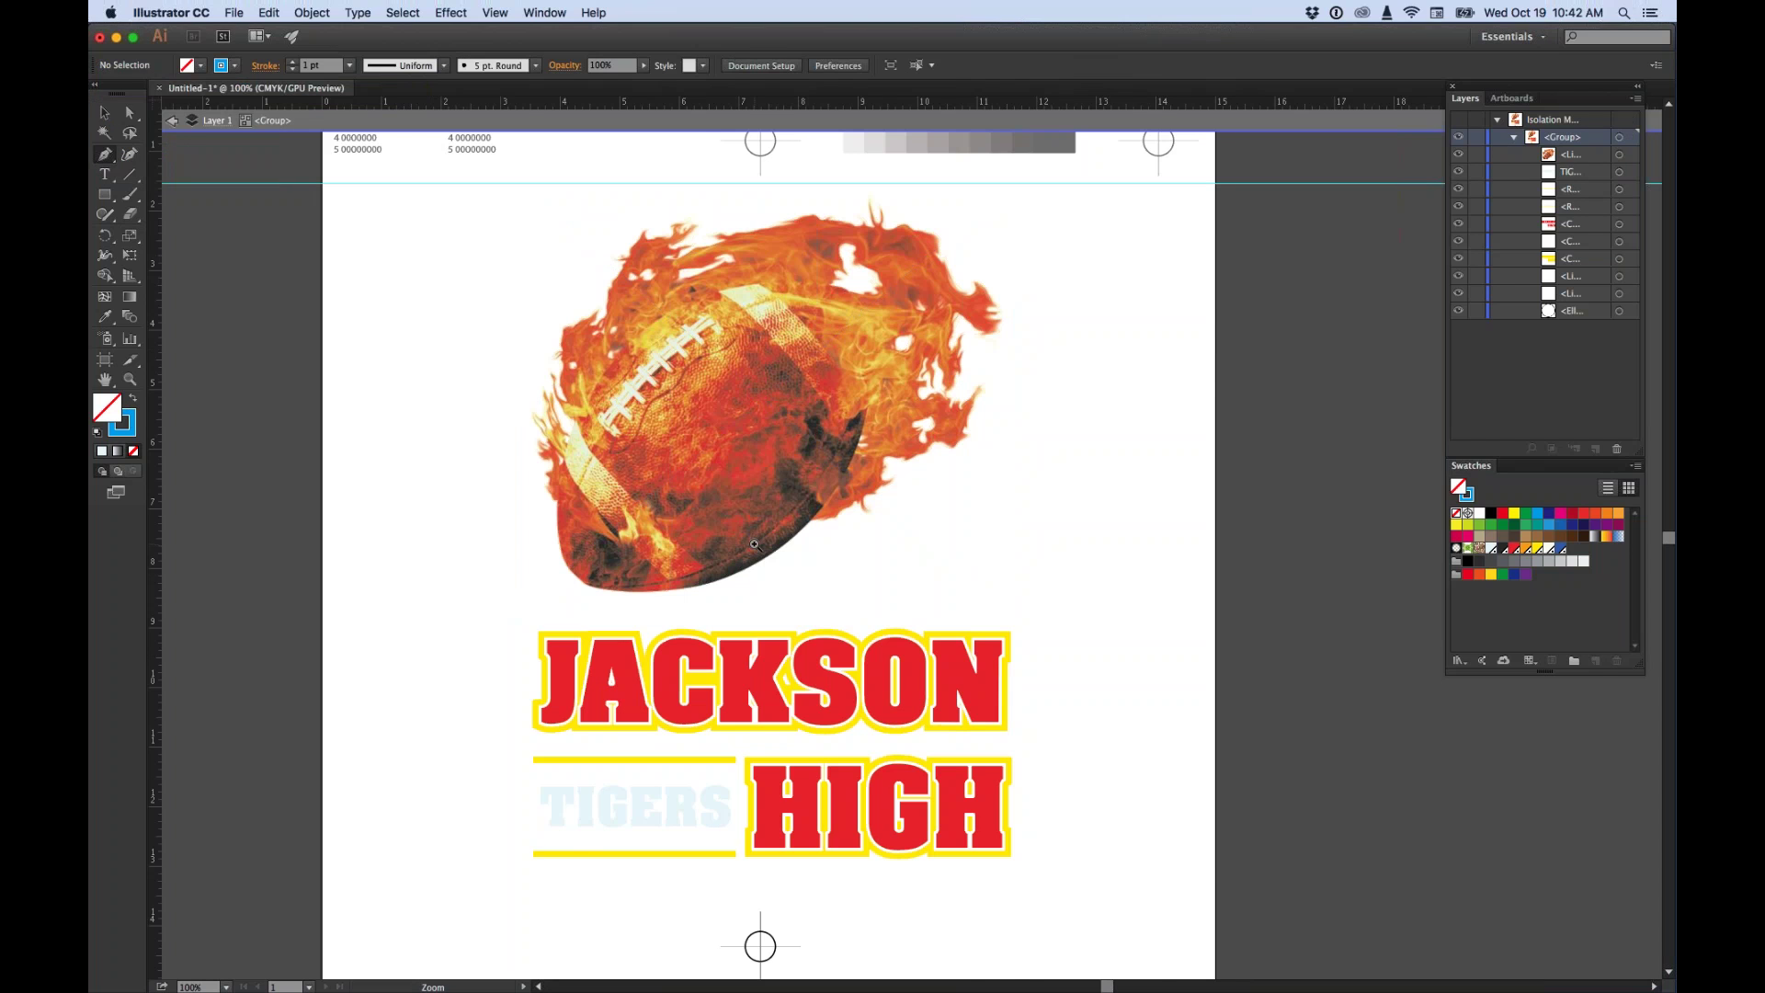
{"action": "left_click", "coordinate": [754, 544]}
{"action": "left_click", "coordinate": [755, 545]}
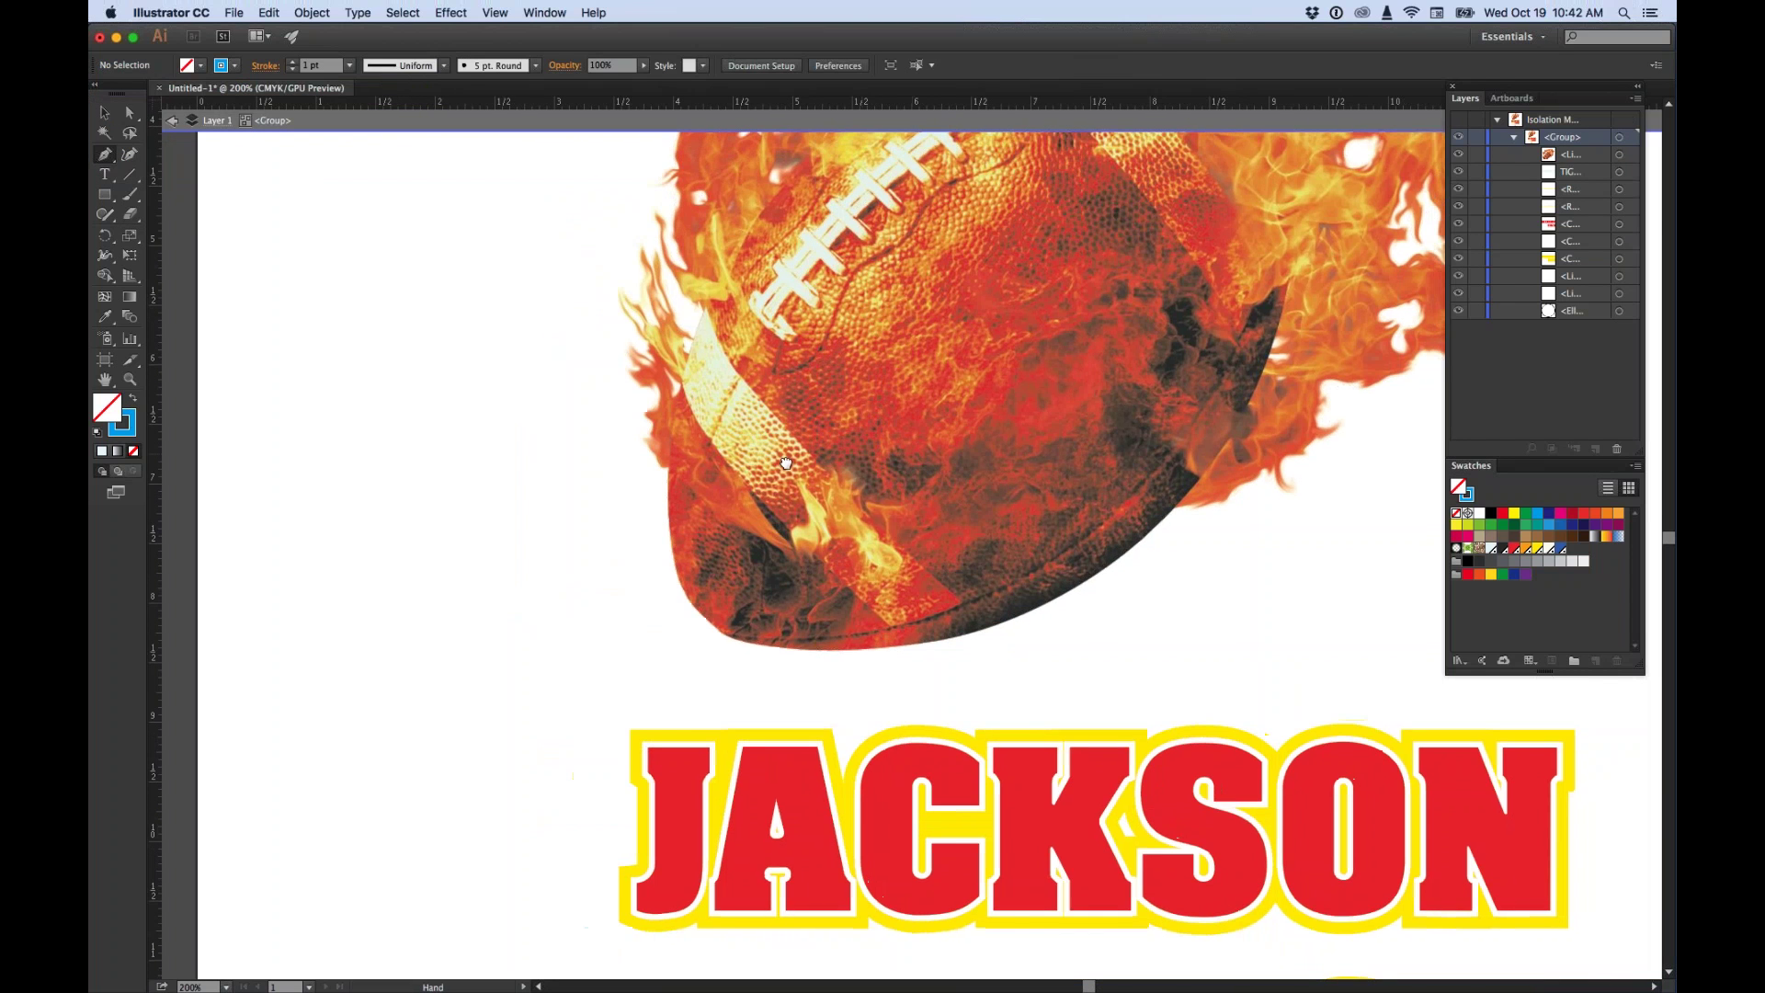
{"action": "scroll", "coordinate": [644, 534], "scroll_direction": "up", "scroll_amount": 3}
{"action": "scroll", "coordinate": [644, 533], "scroll_direction": "right", "scroll_amount": 5}
{"action": "key", "text": "p"}
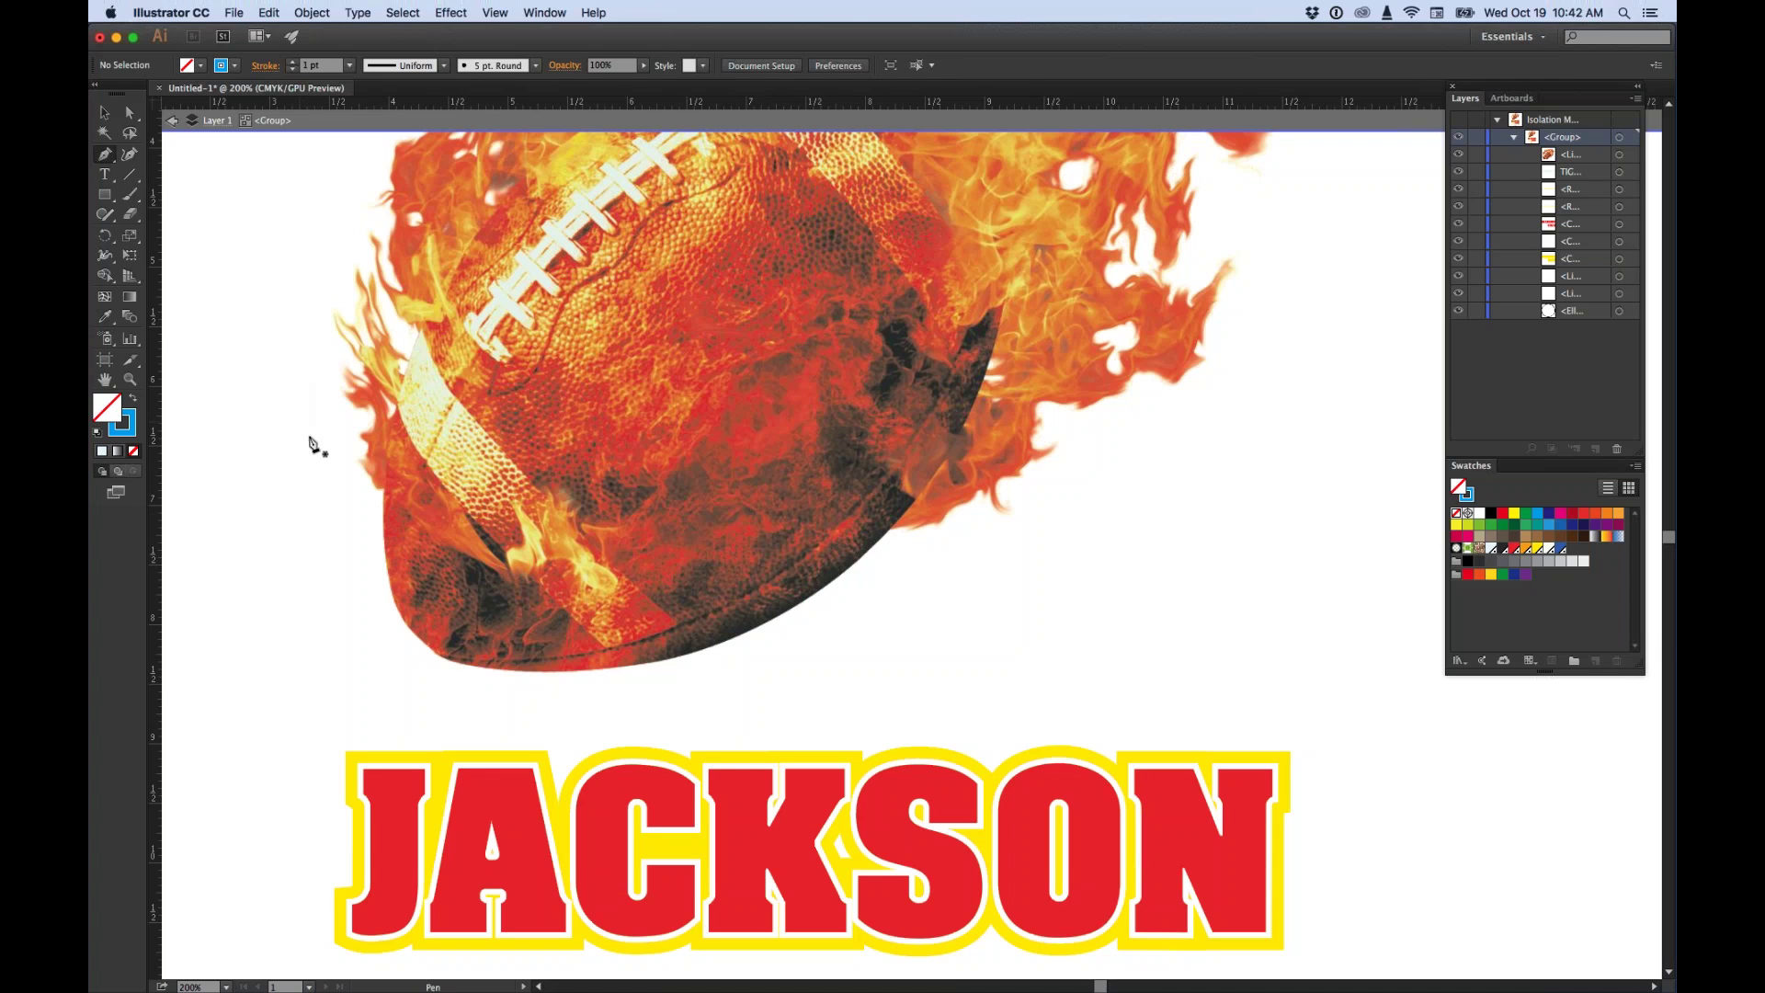
{"action": "key", "text": "h"}
{"action": "key", "text": "z"}
{"action": "key", "text": "super+equal"}
{"action": "left_click_drag", "start_coordinate": [1143, 463], "coordinate": [662, 444]}
{"action": "left_click", "coordinate": [358, 426]}
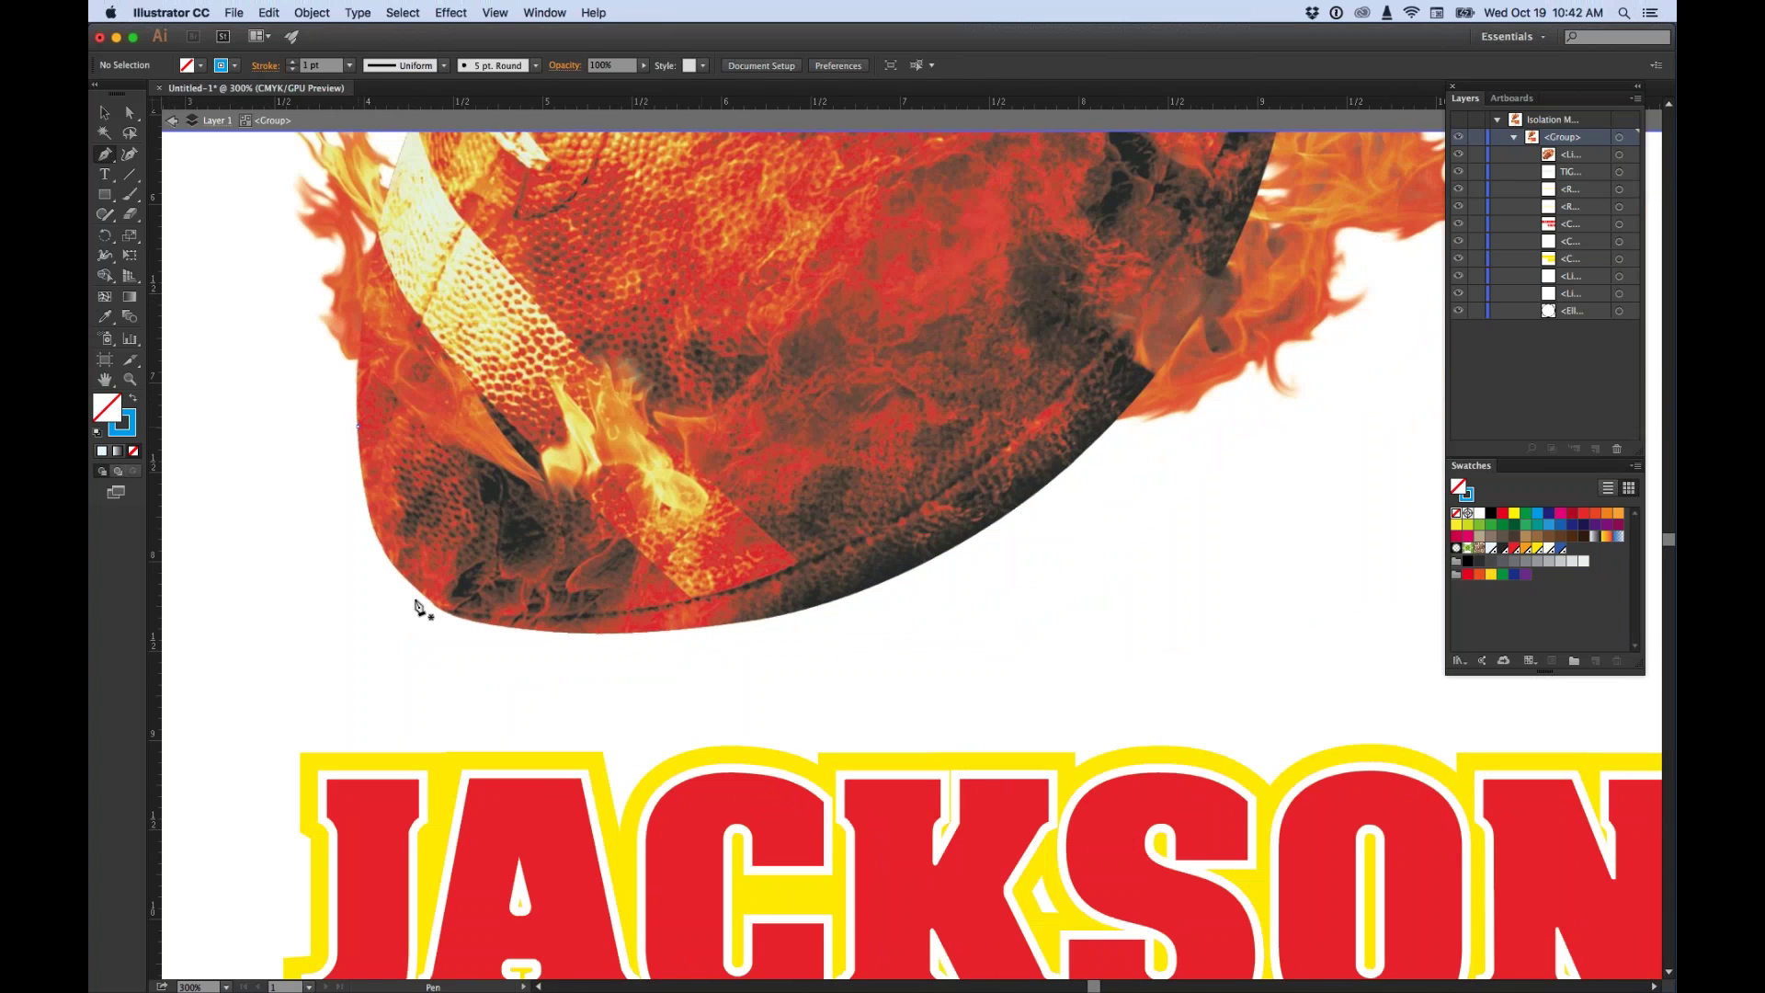
{"action": "left_click", "coordinate": [436, 607]}
{"action": "left_click_drag", "start_coordinate": [440, 612], "coordinate": [508, 649]}
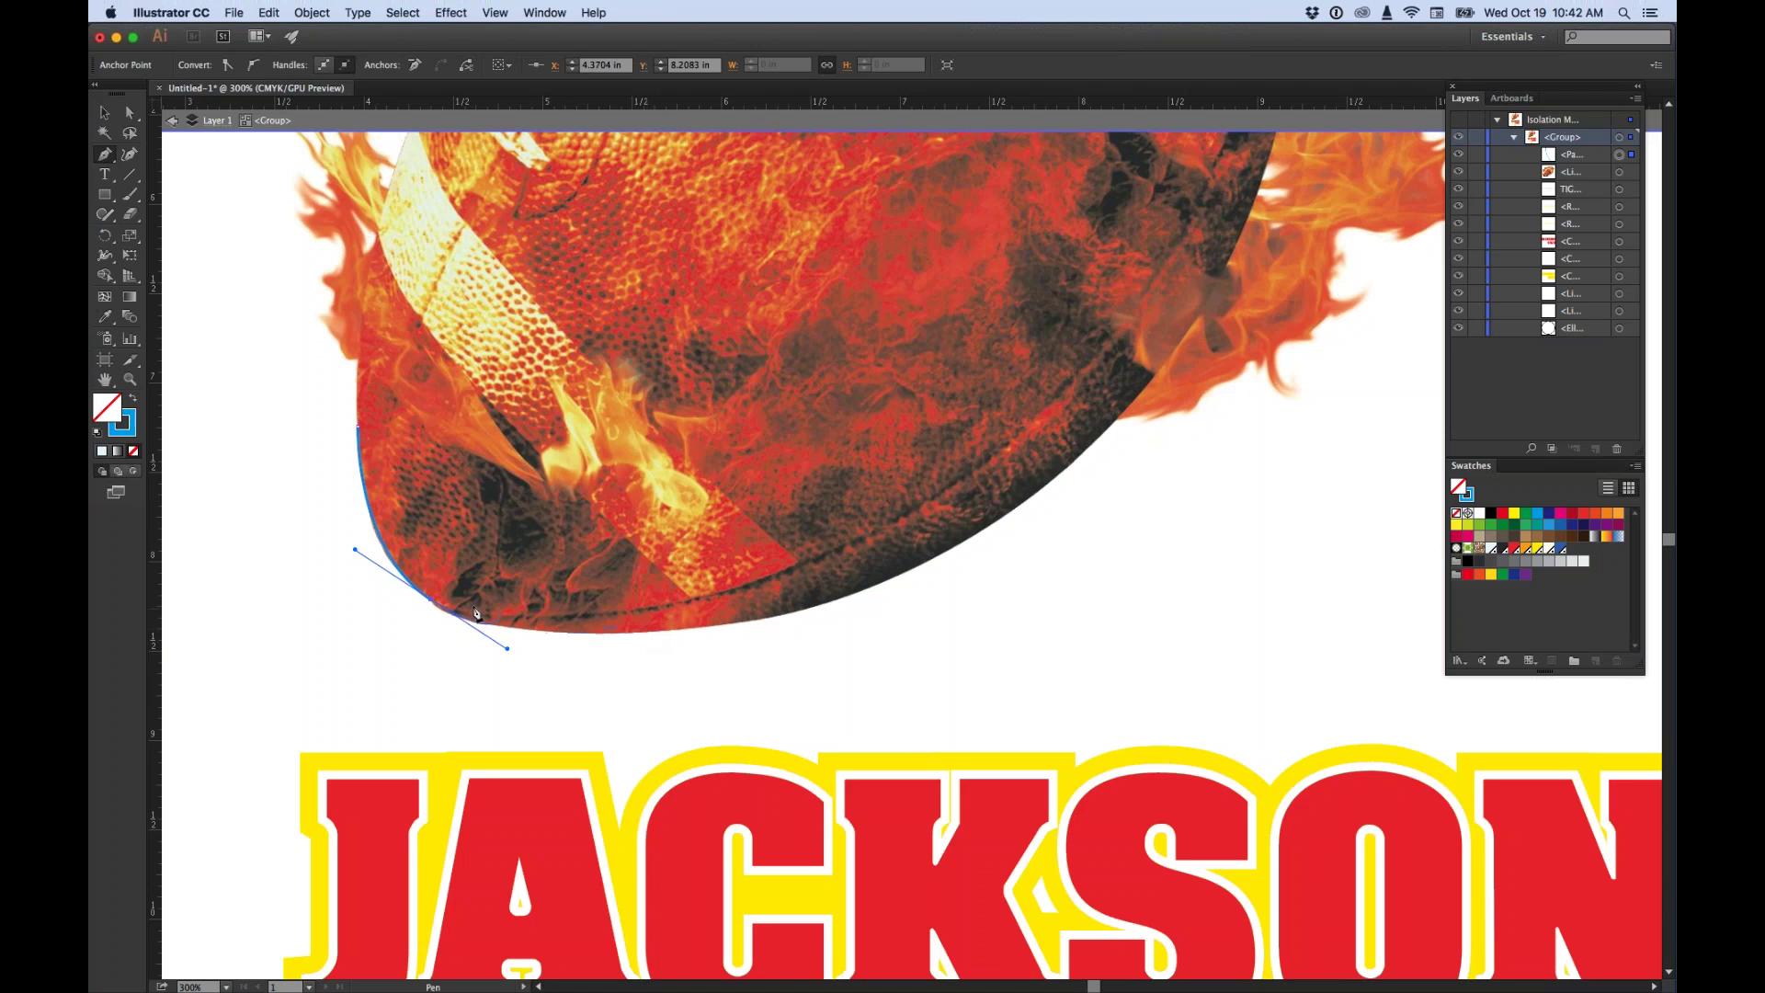
{"action": "left_click", "coordinate": [431, 601]}
{"action": "mouse_move", "coordinate": [467, 620]}
{"action": "left_mouse_down"}
{"action": "mouse_move", "coordinate": [500, 631]}
{"action": "mouse_move", "coordinate": [471, 616]}
{"action": "left_mouse_up"}
Continue the path along the football's curved underside, ending just before the flames on the right.
{"action": "left_click_drag", "start_coordinate": [886, 582], "coordinate": [1095, 497]}
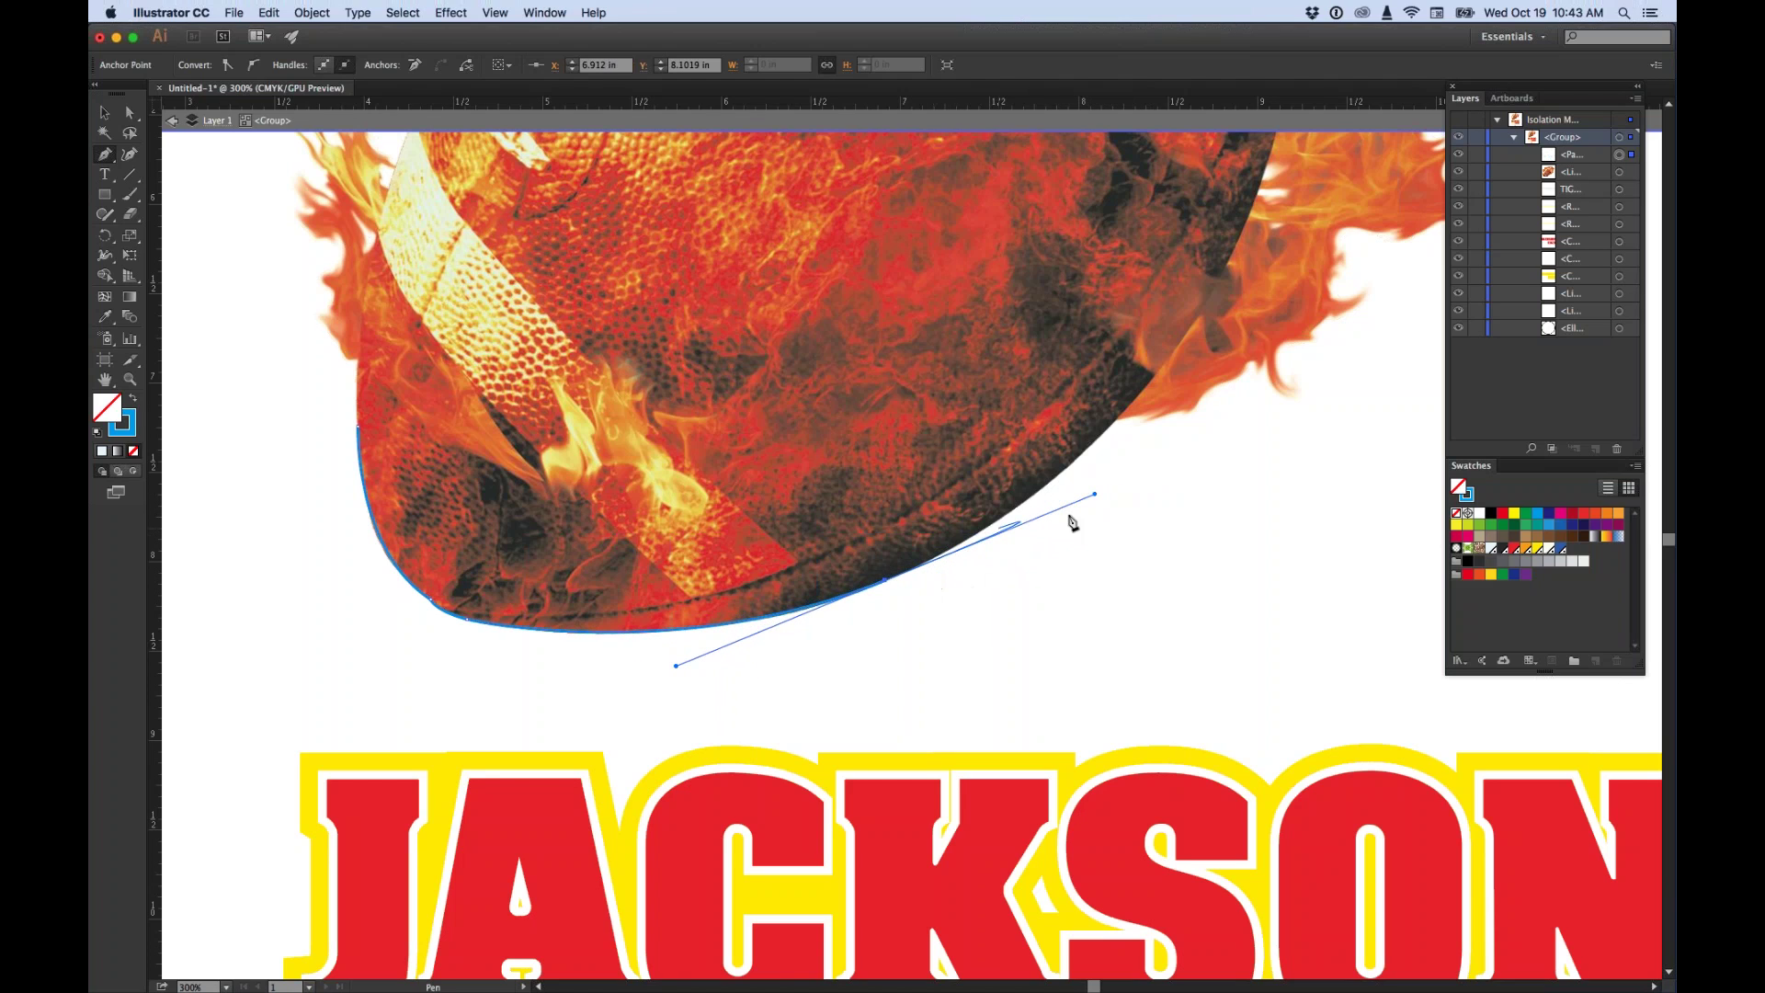
{"action": "left_click", "coordinate": [886, 580]}
{"action": "left_click", "coordinate": [1046, 485]}
{"action": "left_click_drag", "start_coordinate": [1057, 478], "coordinate": [1105, 431]}
{"action": "left_click", "coordinate": [1046, 486]}
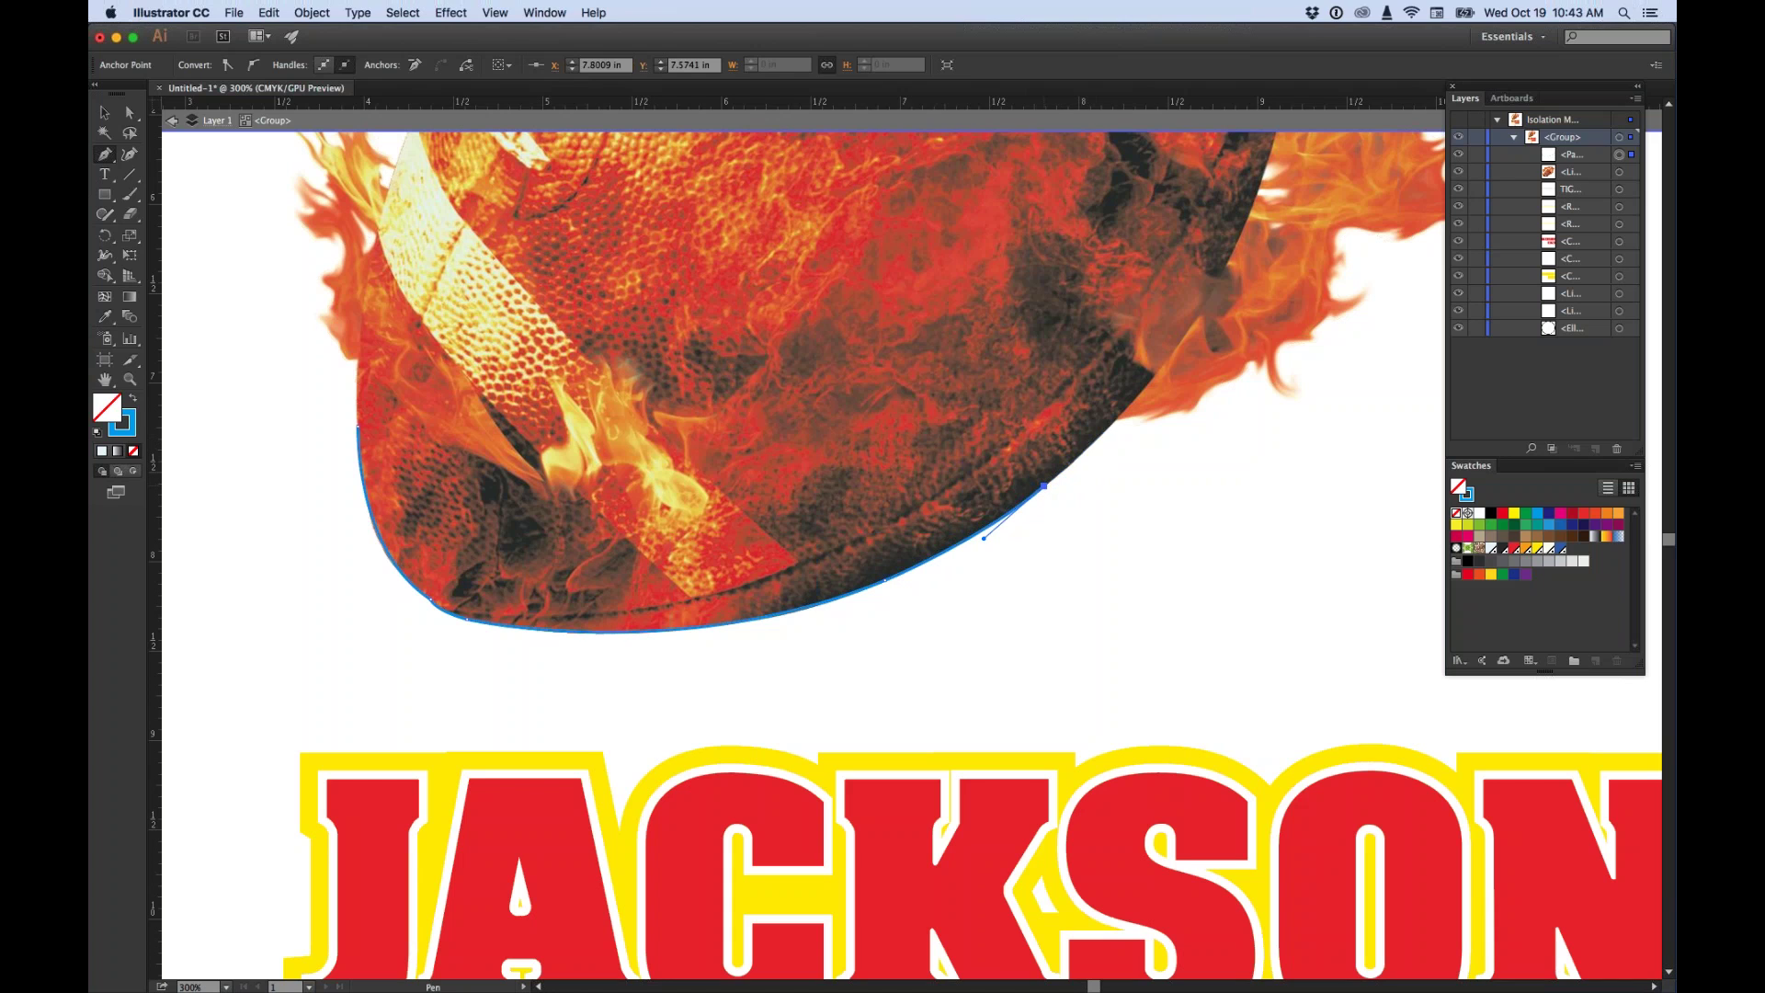
Run straight segments loosely around the flames, close the path at its starting point on the football, and deselect it.
{"action": "key", "text": "super+space"}
{"action": "key", "text": "super+minus"}
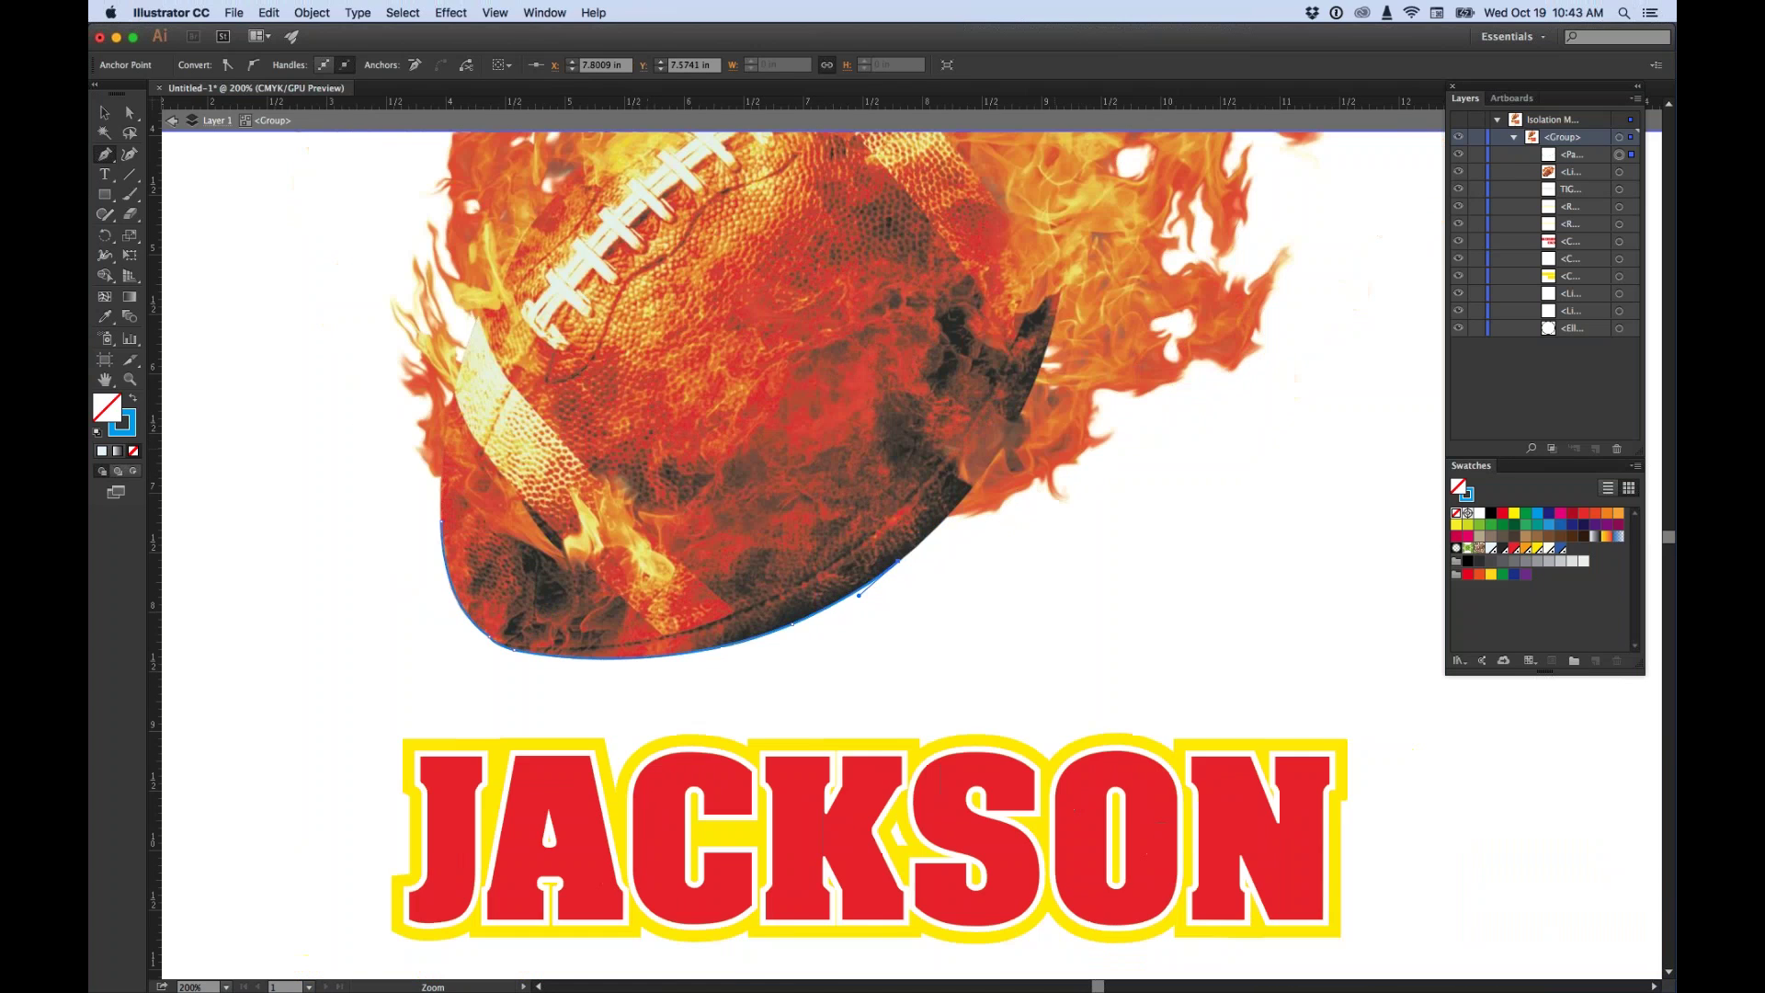
{"action": "key", "text": "super+minus"}
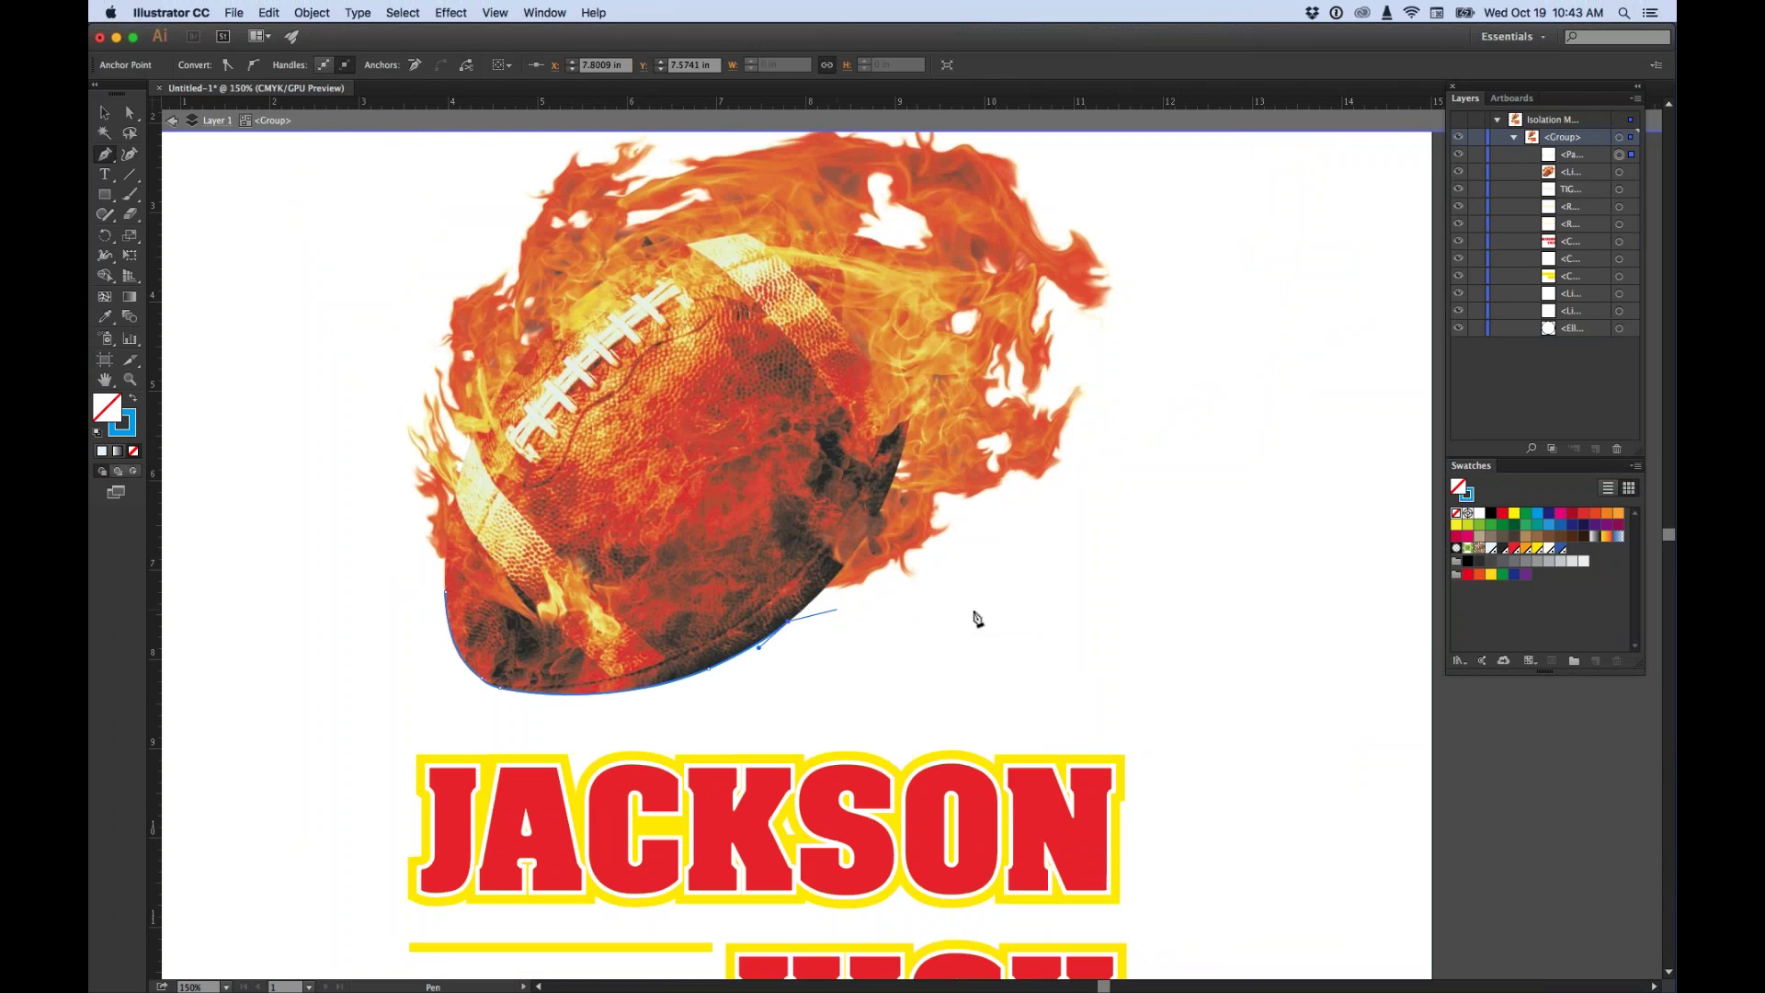
{"action": "left_click", "coordinate": [983, 613]}
{"action": "left_click", "coordinate": [1171, 463]}
{"action": "left_click", "coordinate": [1148, 221]}
{"action": "key", "text": "space"}
{"action": "left_click_drag", "start_coordinate": [1152, 200], "coordinate": [1186, 335]}
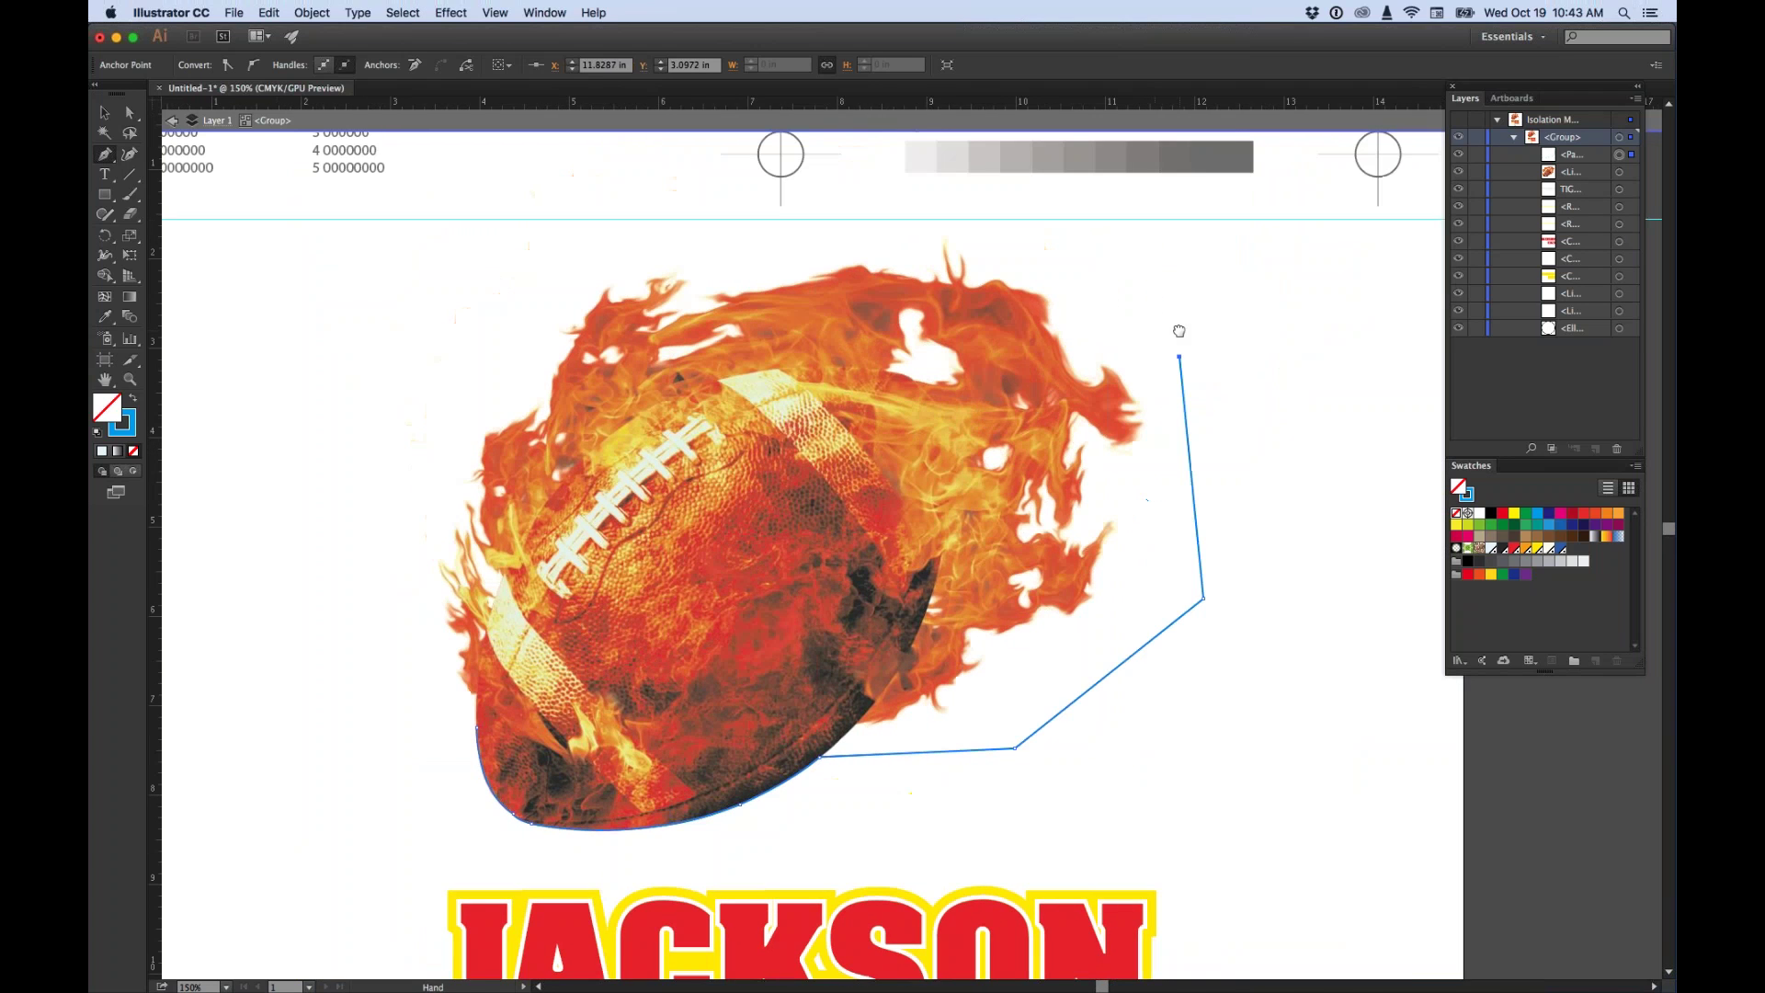
{"action": "left_click", "coordinate": [1109, 236]}
{"action": "left_click", "coordinate": [972, 229]}
{"action": "left_click", "coordinate": [740, 230]}
{"action": "left_click", "coordinate": [559, 244]}
{"action": "left_click", "coordinate": [388, 406]}
{"action": "left_click", "coordinate": [361, 597]}
{"action": "left_click", "coordinate": [406, 731]}
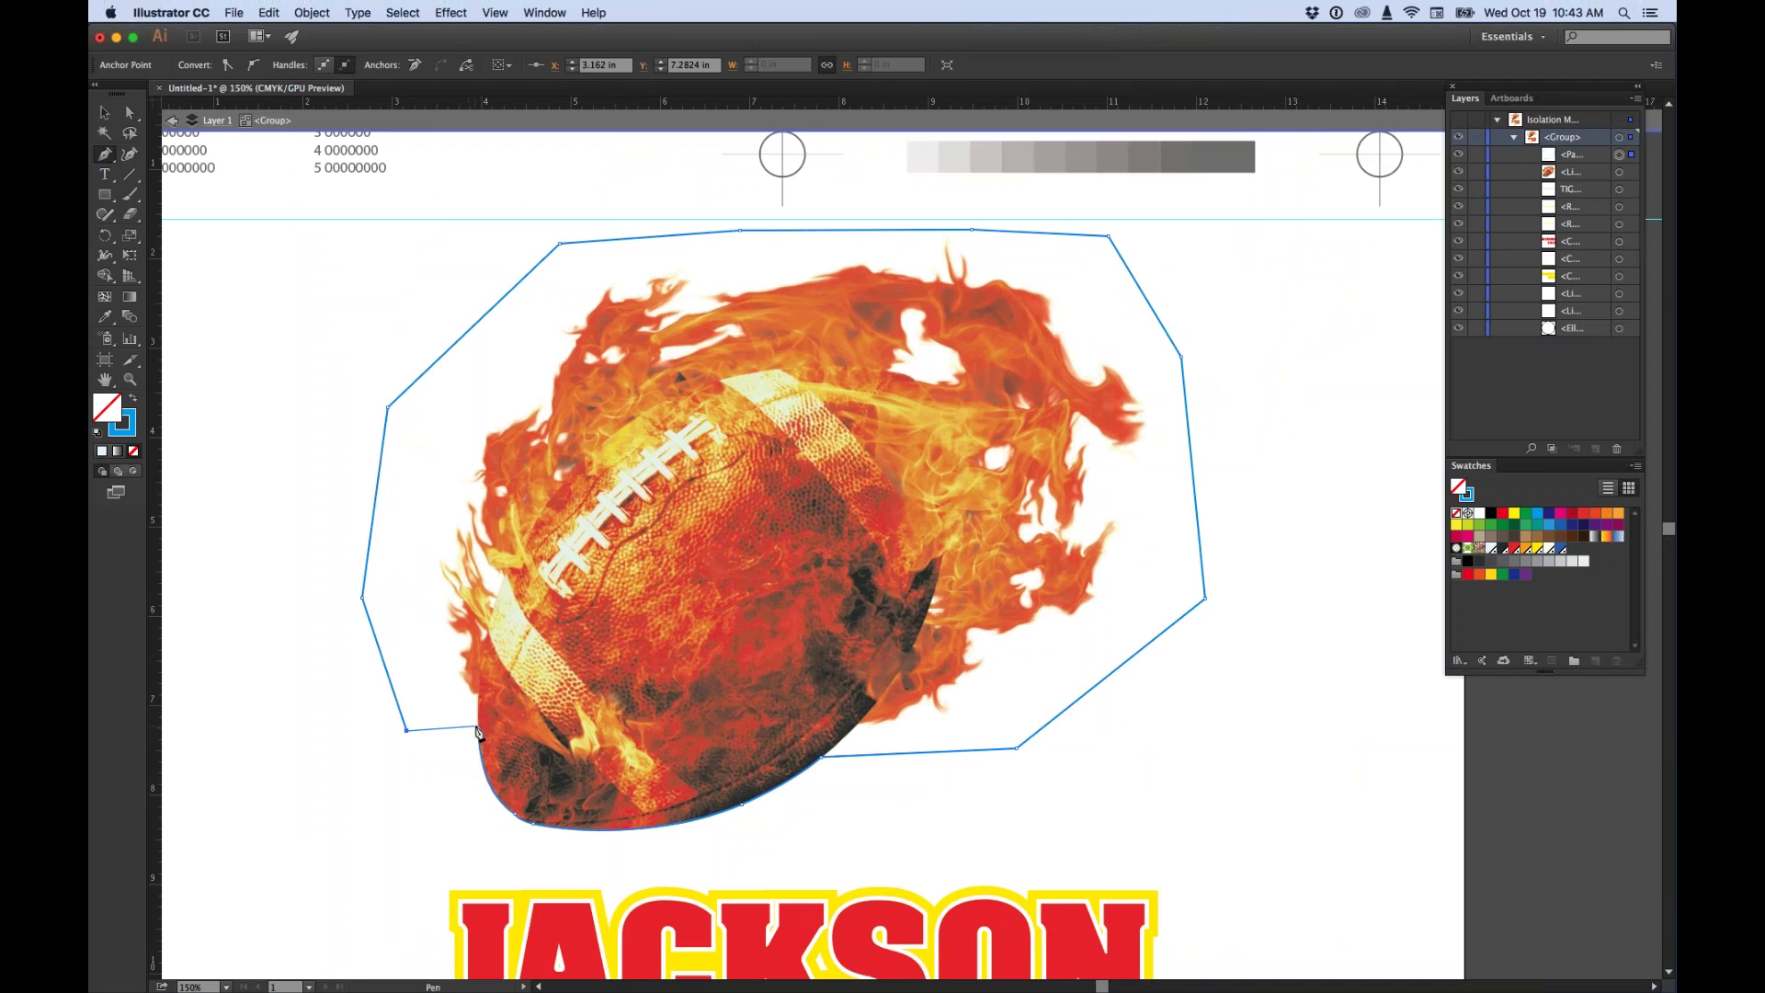
{"action": "left_click", "coordinate": [478, 727]}
{"action": "left_click", "coordinate": [104, 113]}
{"action": "left_click", "coordinate": [1293, 327]}
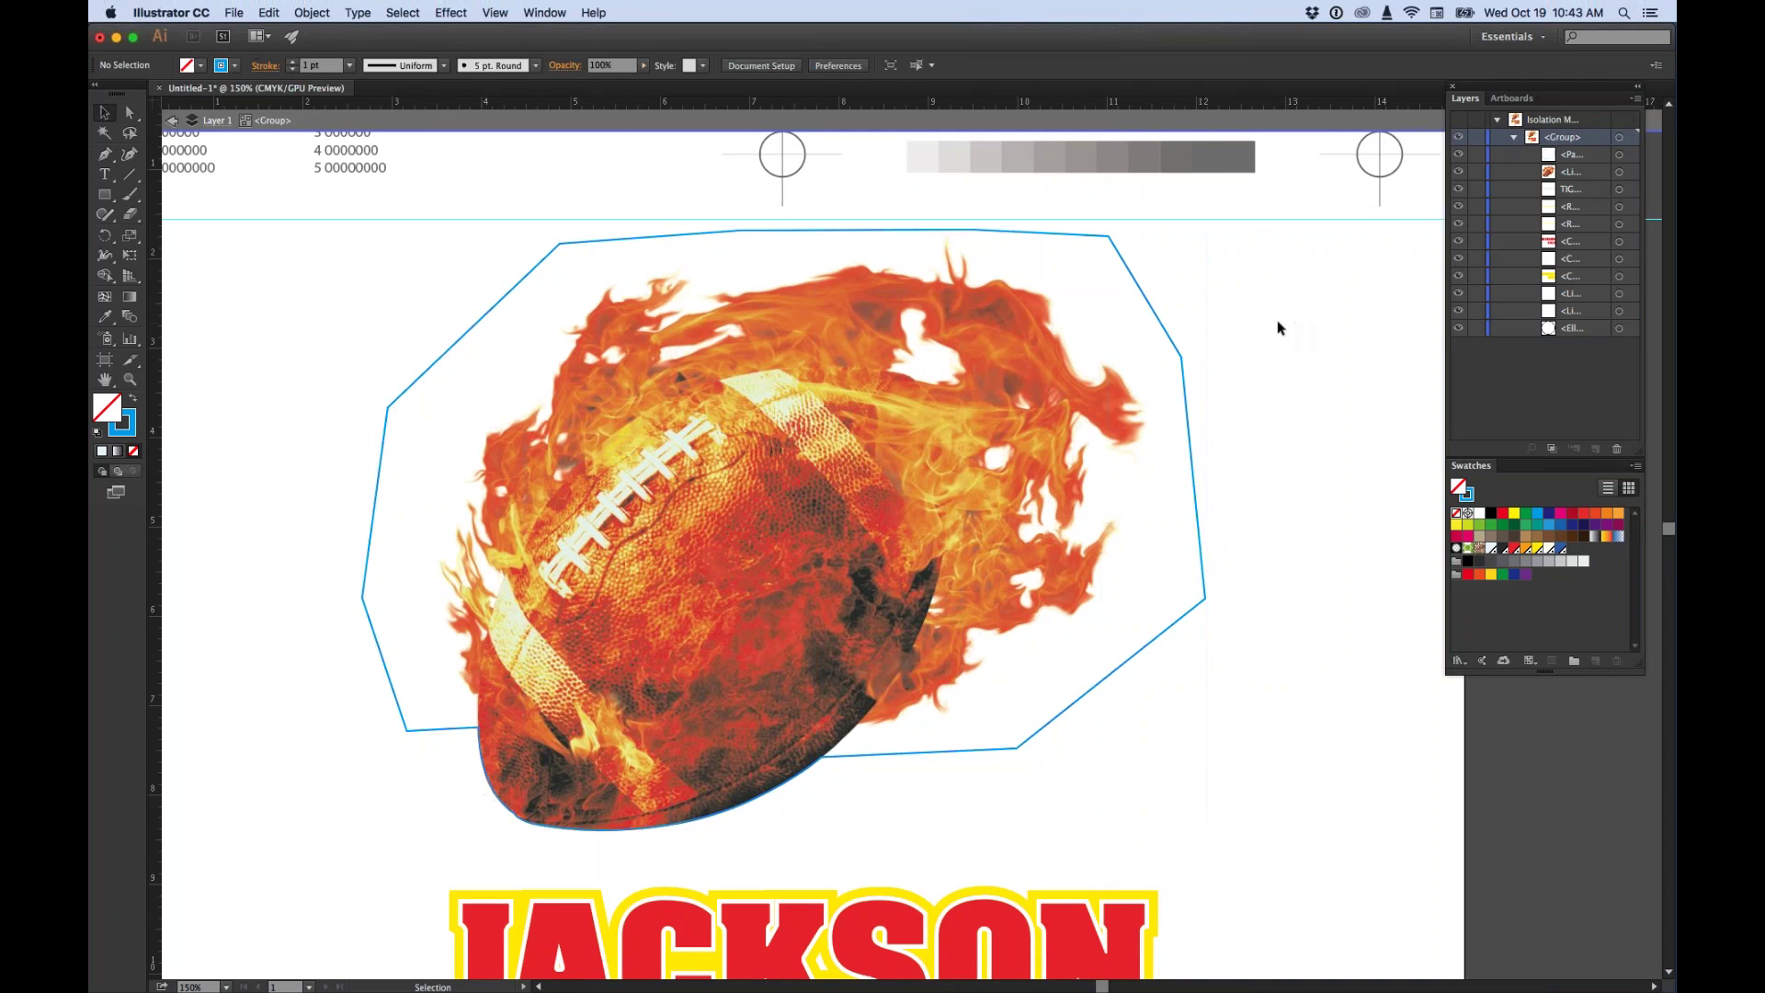
Select the football image together with the traced outline, make a clipping mask from them, and deselect.
{"action": "left_click", "coordinate": [1151, 312]}
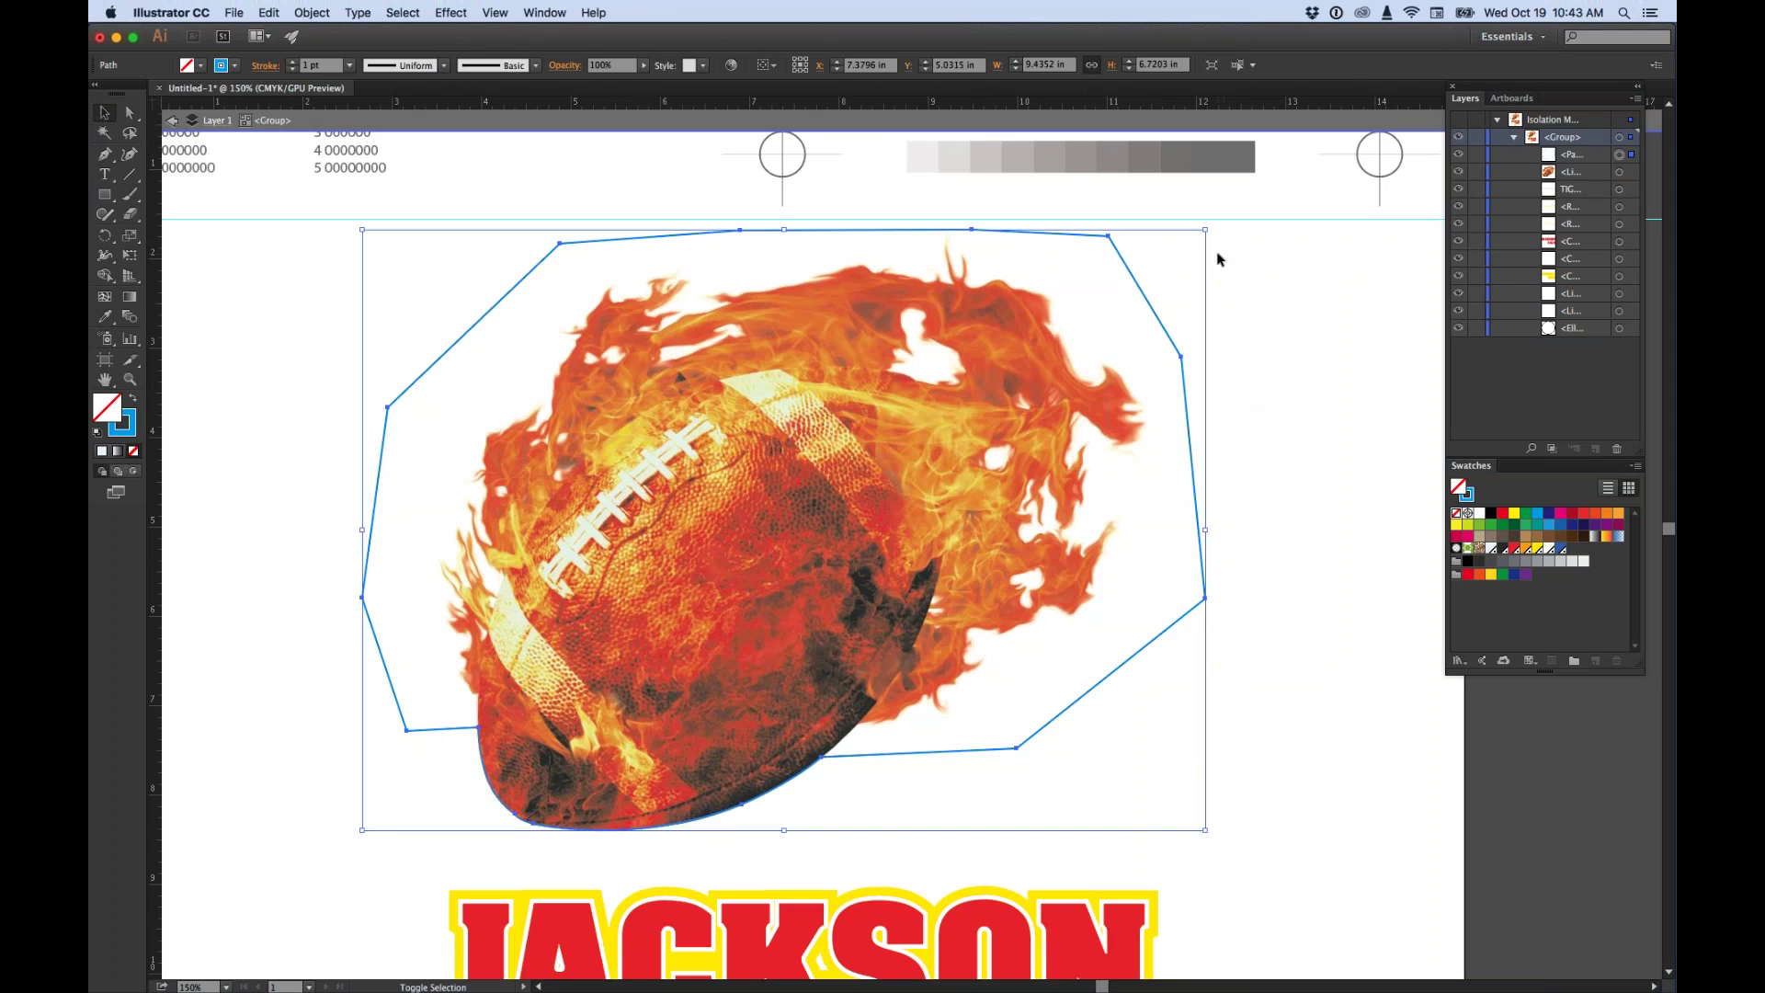
{"action": "left_click", "coordinate": [1293, 305]}
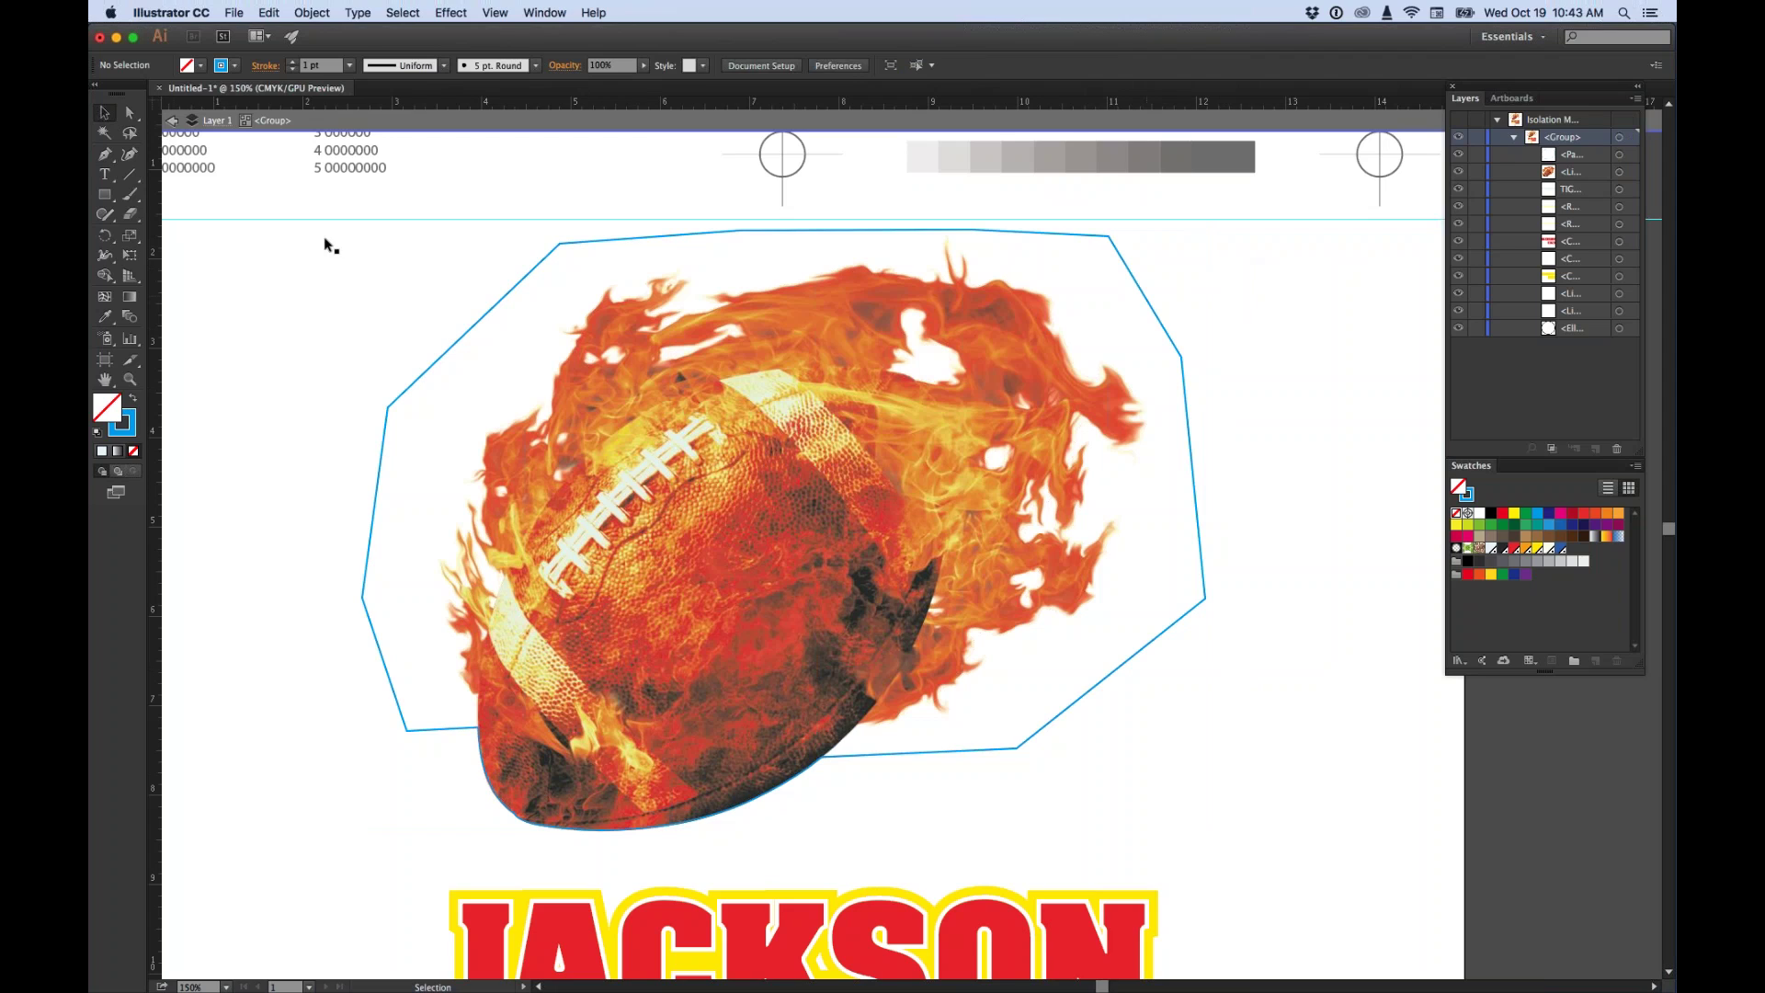
{"action": "left_click", "coordinate": [495, 269]}
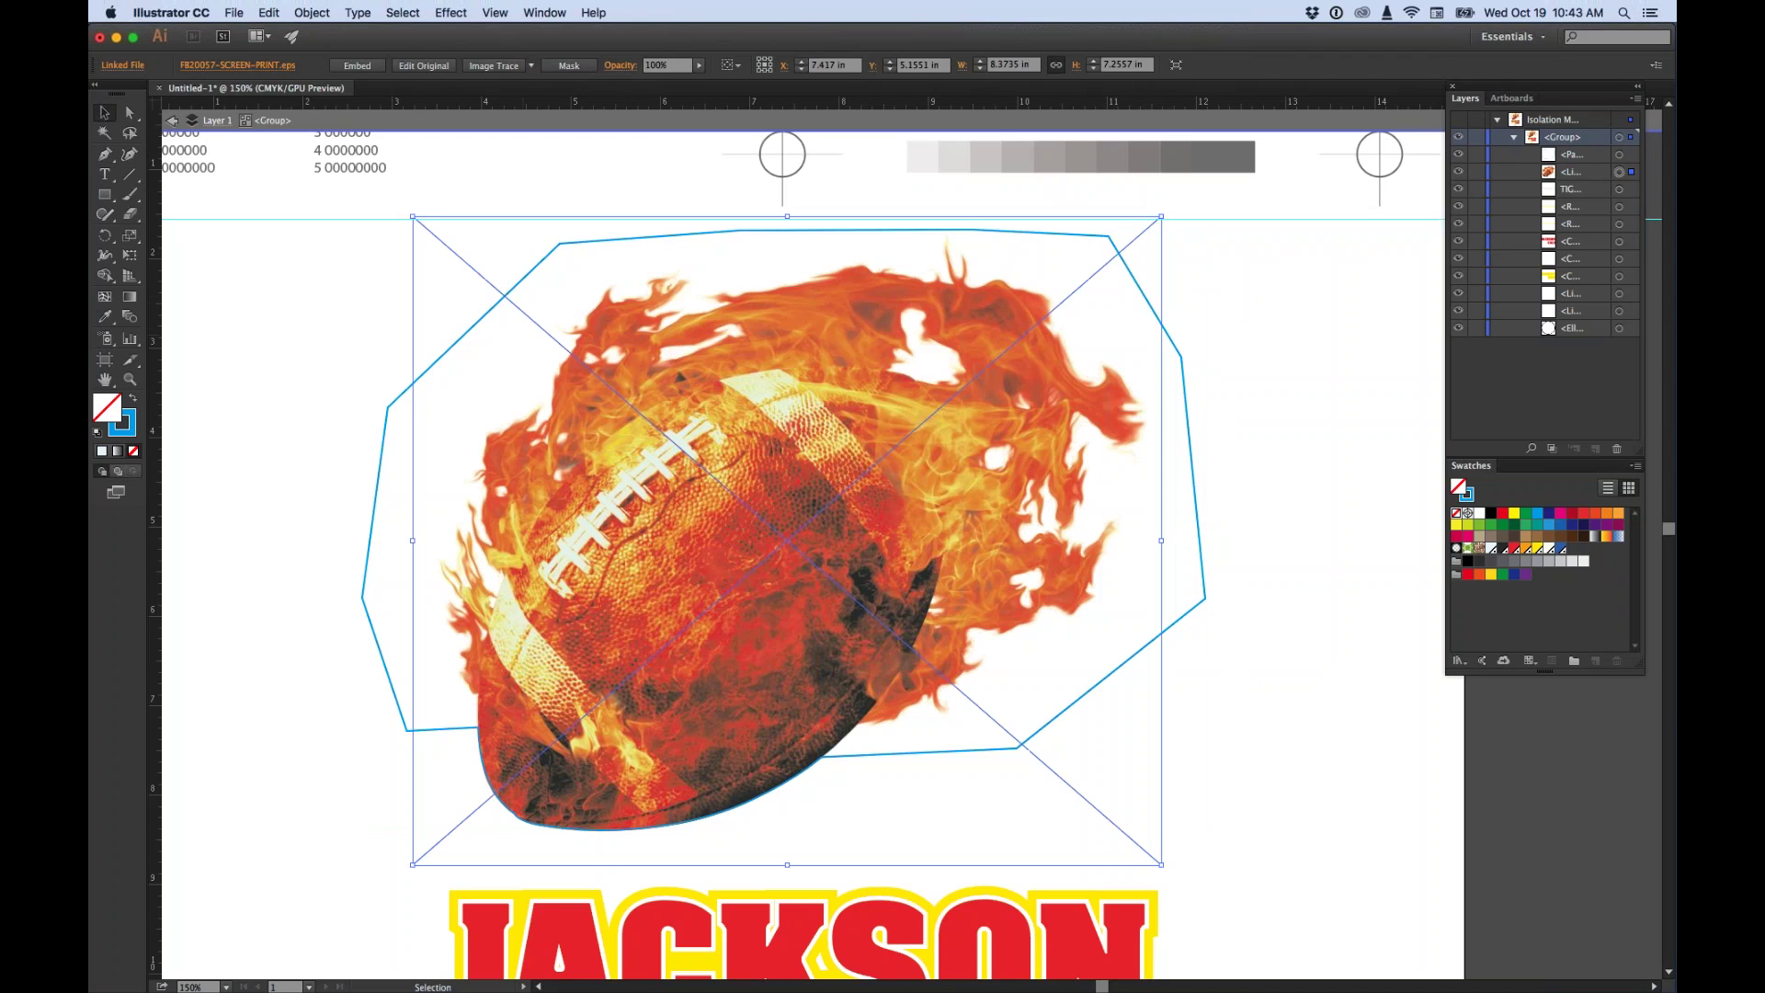
{"action": "left_click", "coordinate": [396, 407], "text": "shift"}
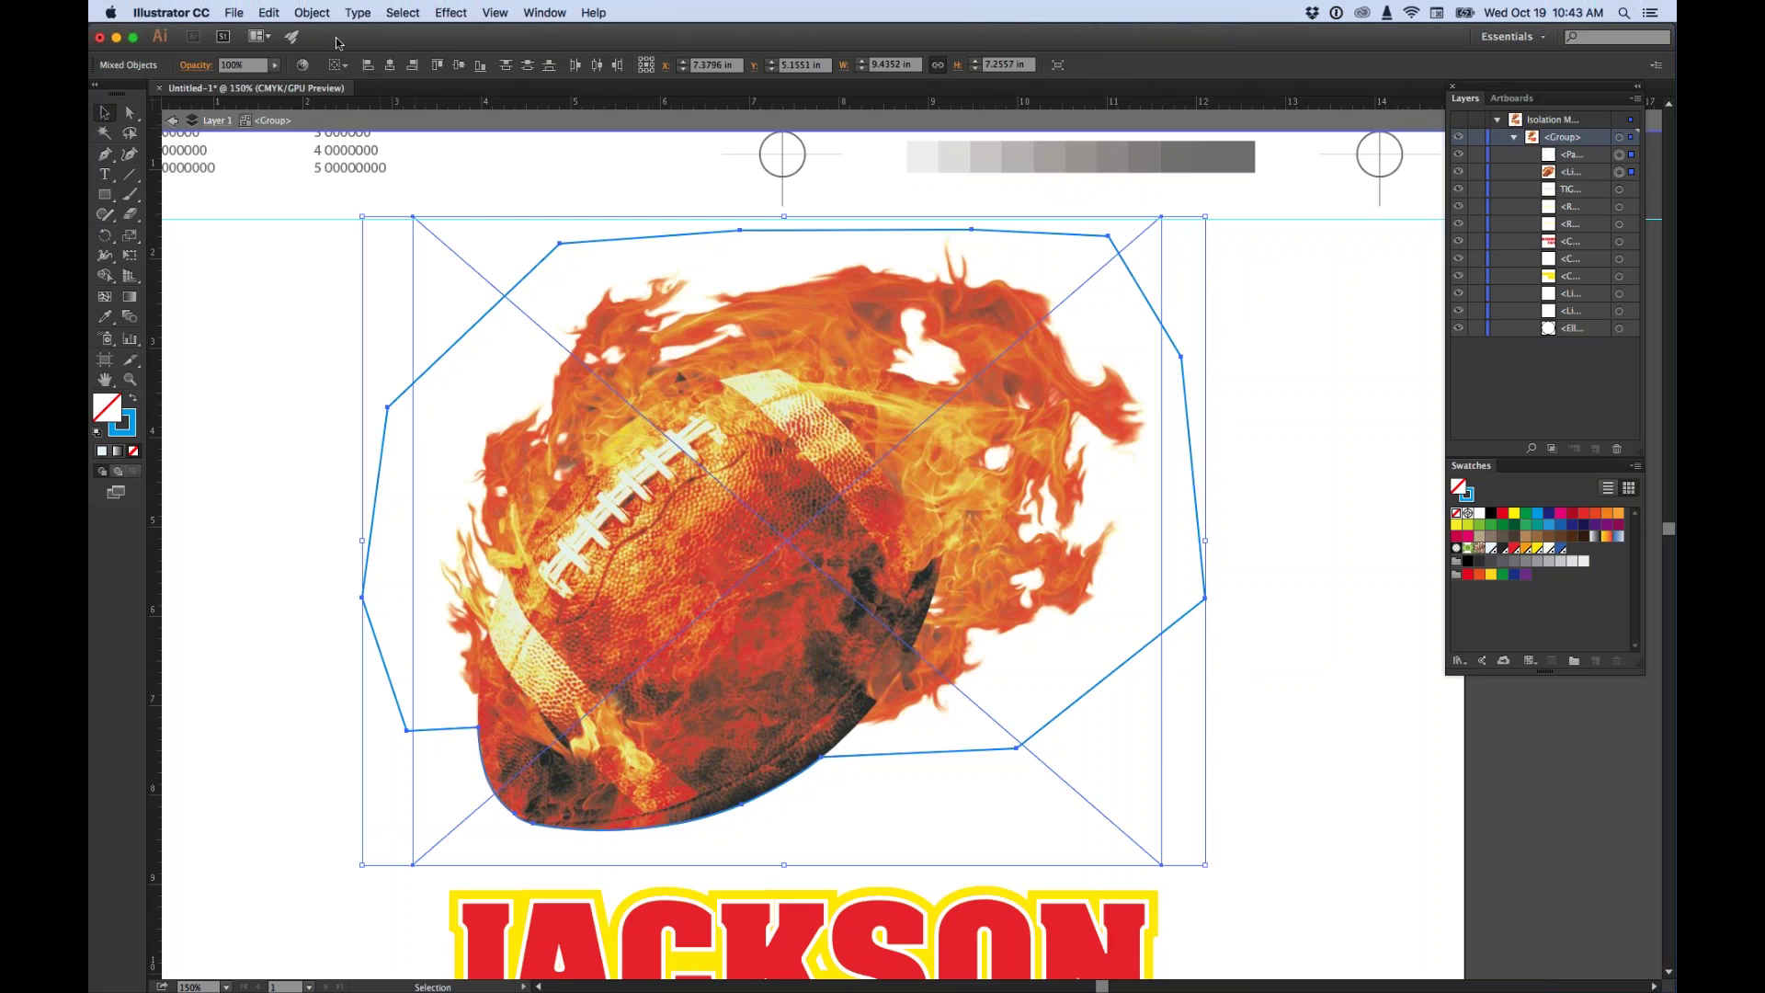
{"action": "left_click", "coordinate": [311, 12]}
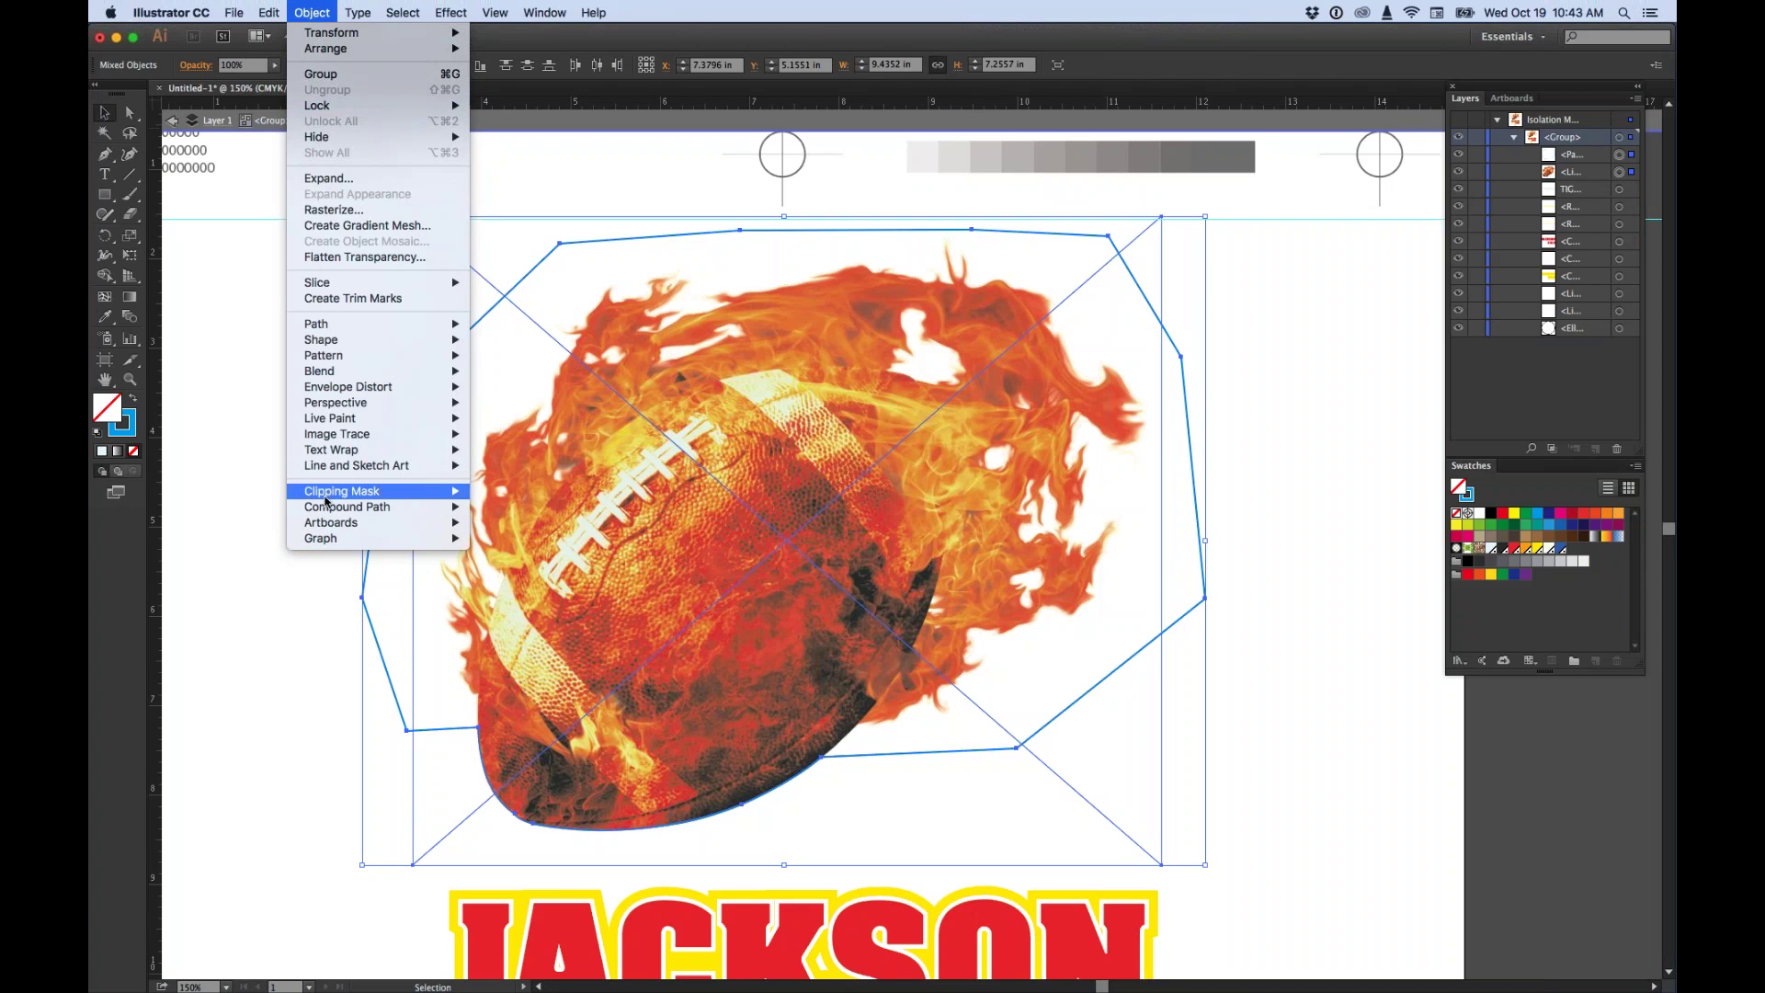
{"action": "mouse_move", "coordinate": [333, 494]}
{"action": "left_click", "coordinate": [501, 493]}
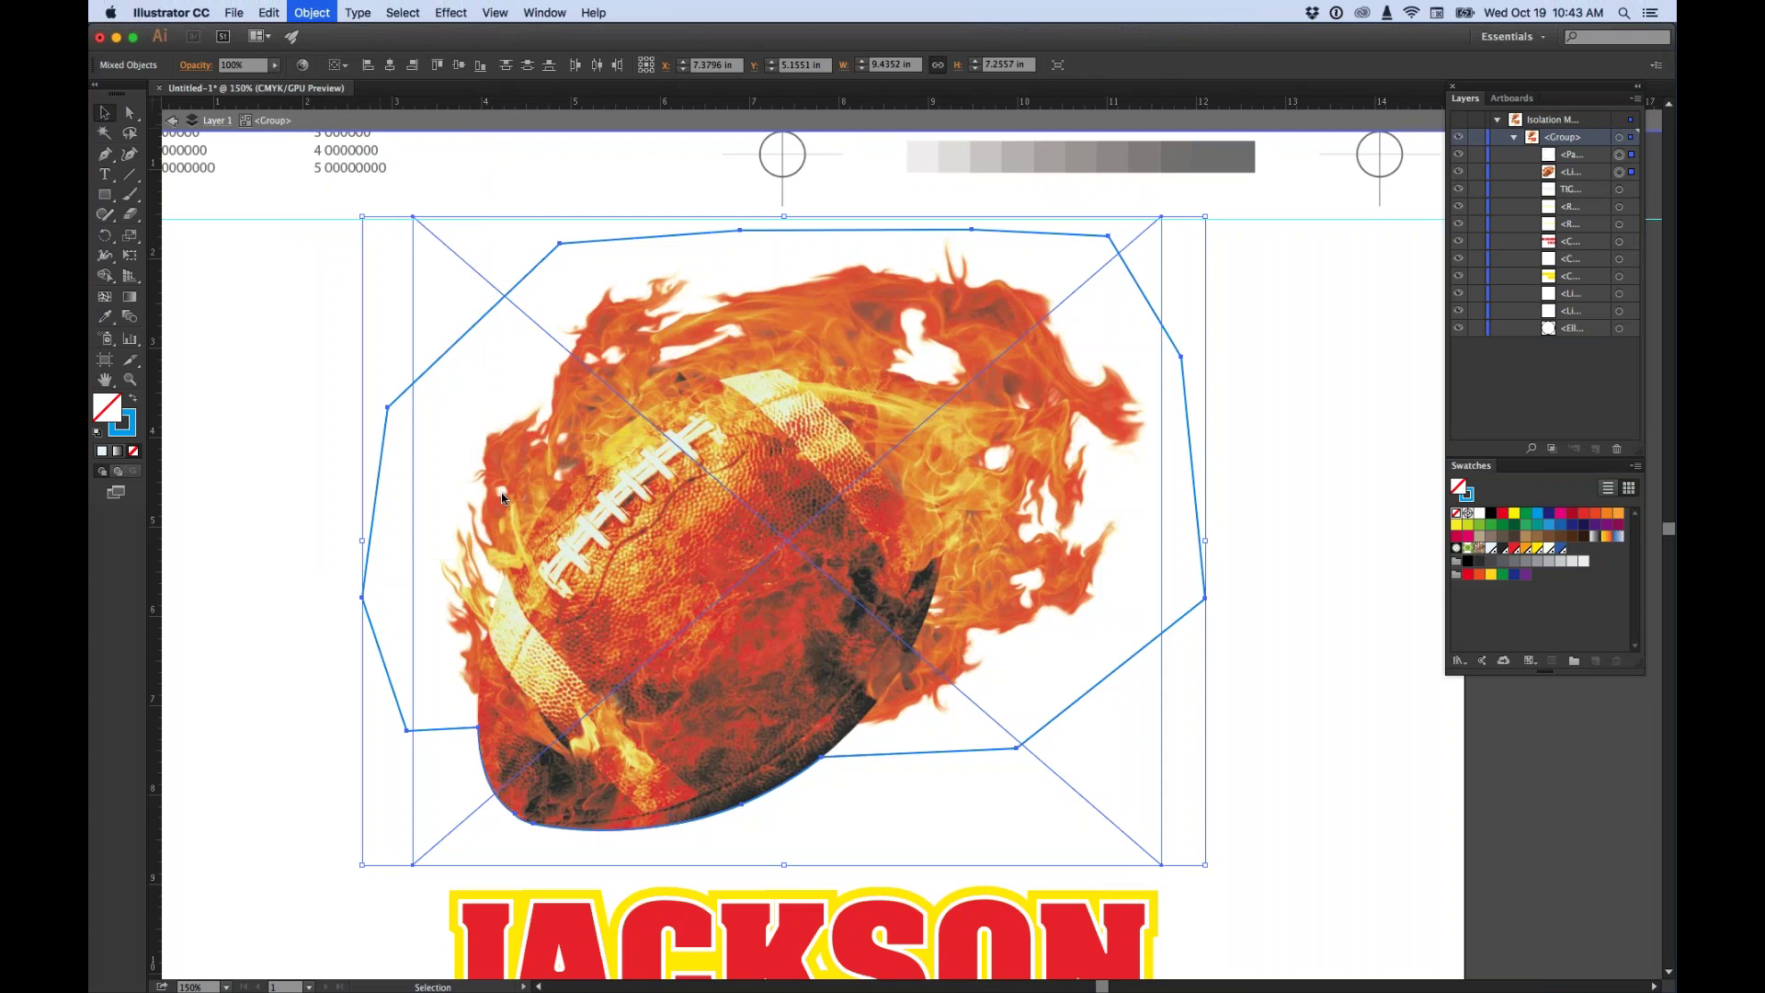
{"action": "left_click", "coordinate": [252, 496]}
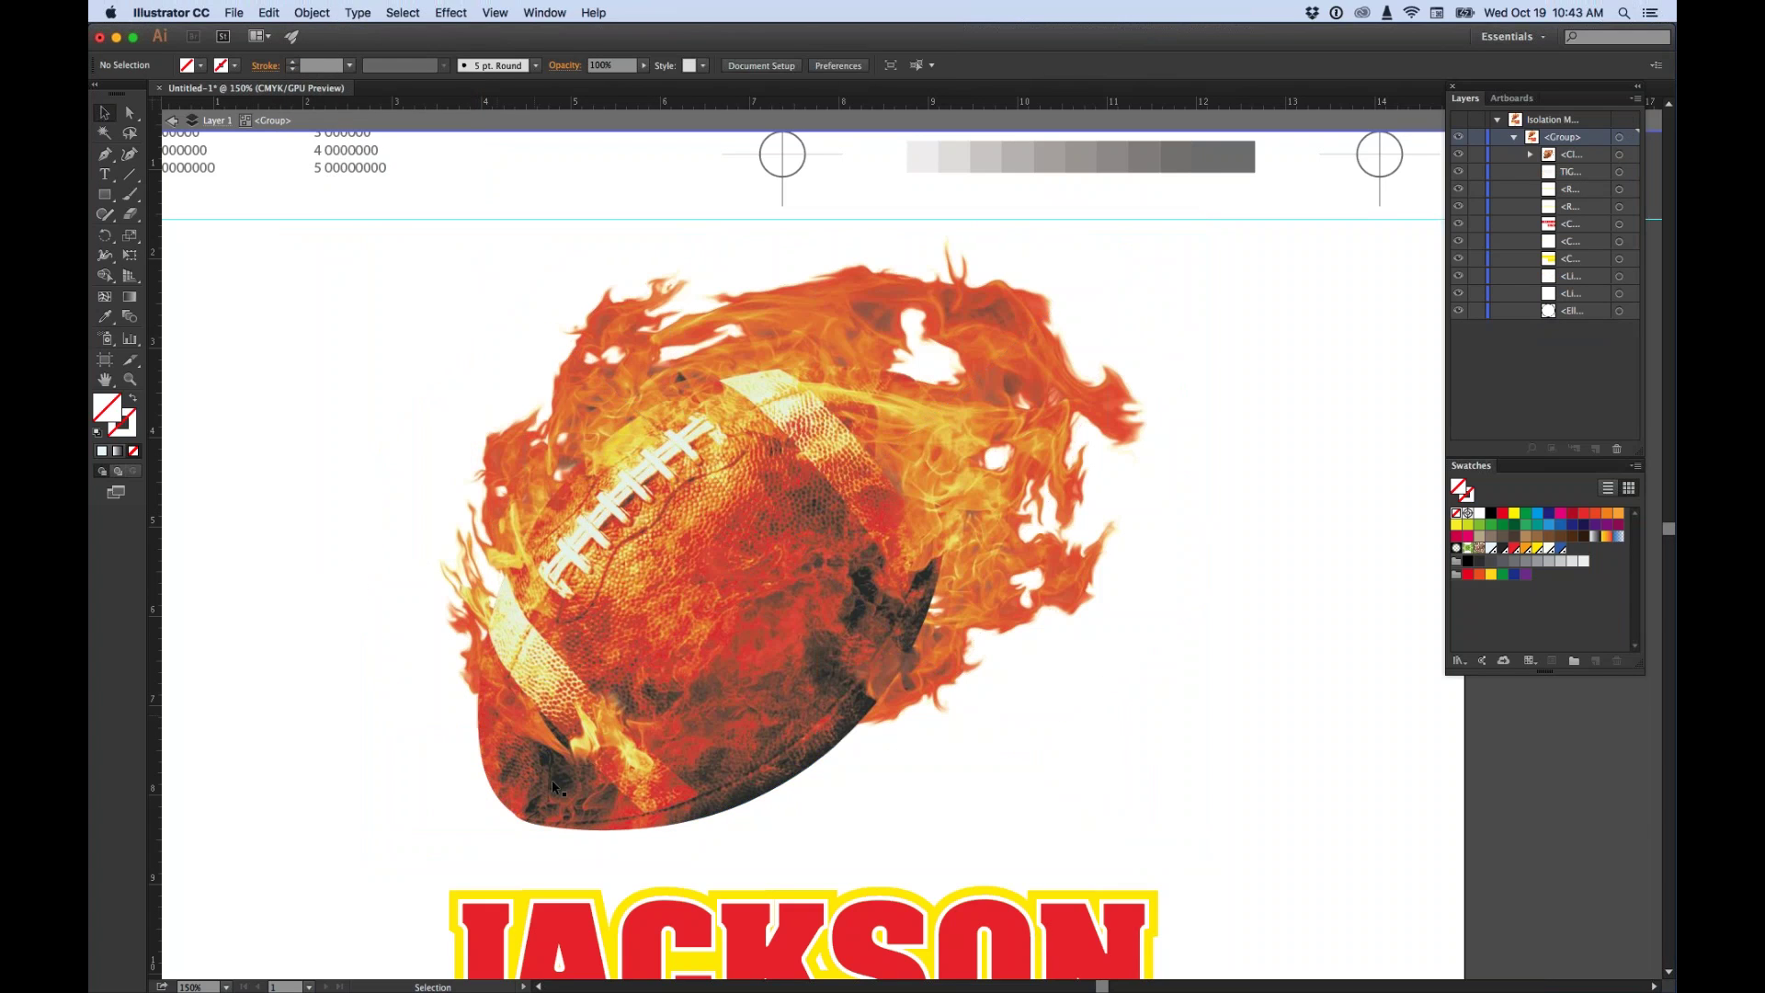
Move the clipped football down to about X 7.28 in, Y 6.04 in, so its lower tip overlaps the top of JACKSON.
{"action": "left_click_drag", "start_coordinate": [1310, 714], "coordinate": [1317, 489]}
{"action": "left_click_drag", "start_coordinate": [730, 408], "coordinate": [725, 459]}
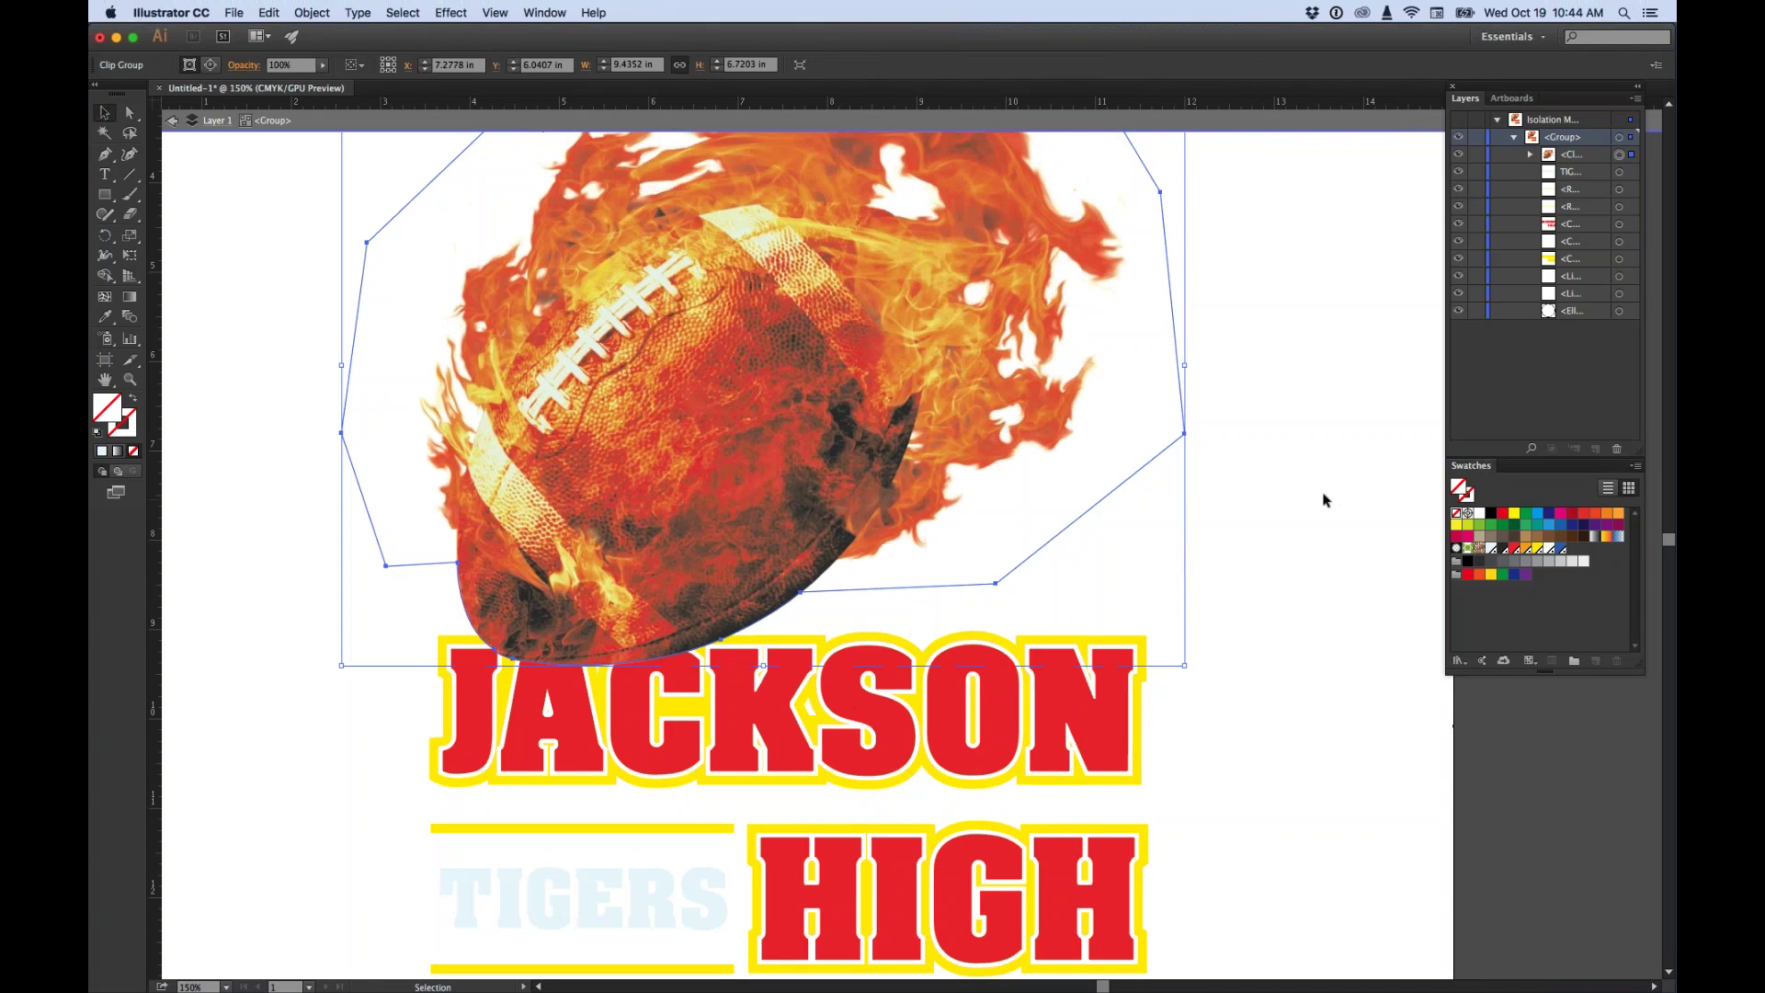
{"action": "key", "text": "super+minus"}
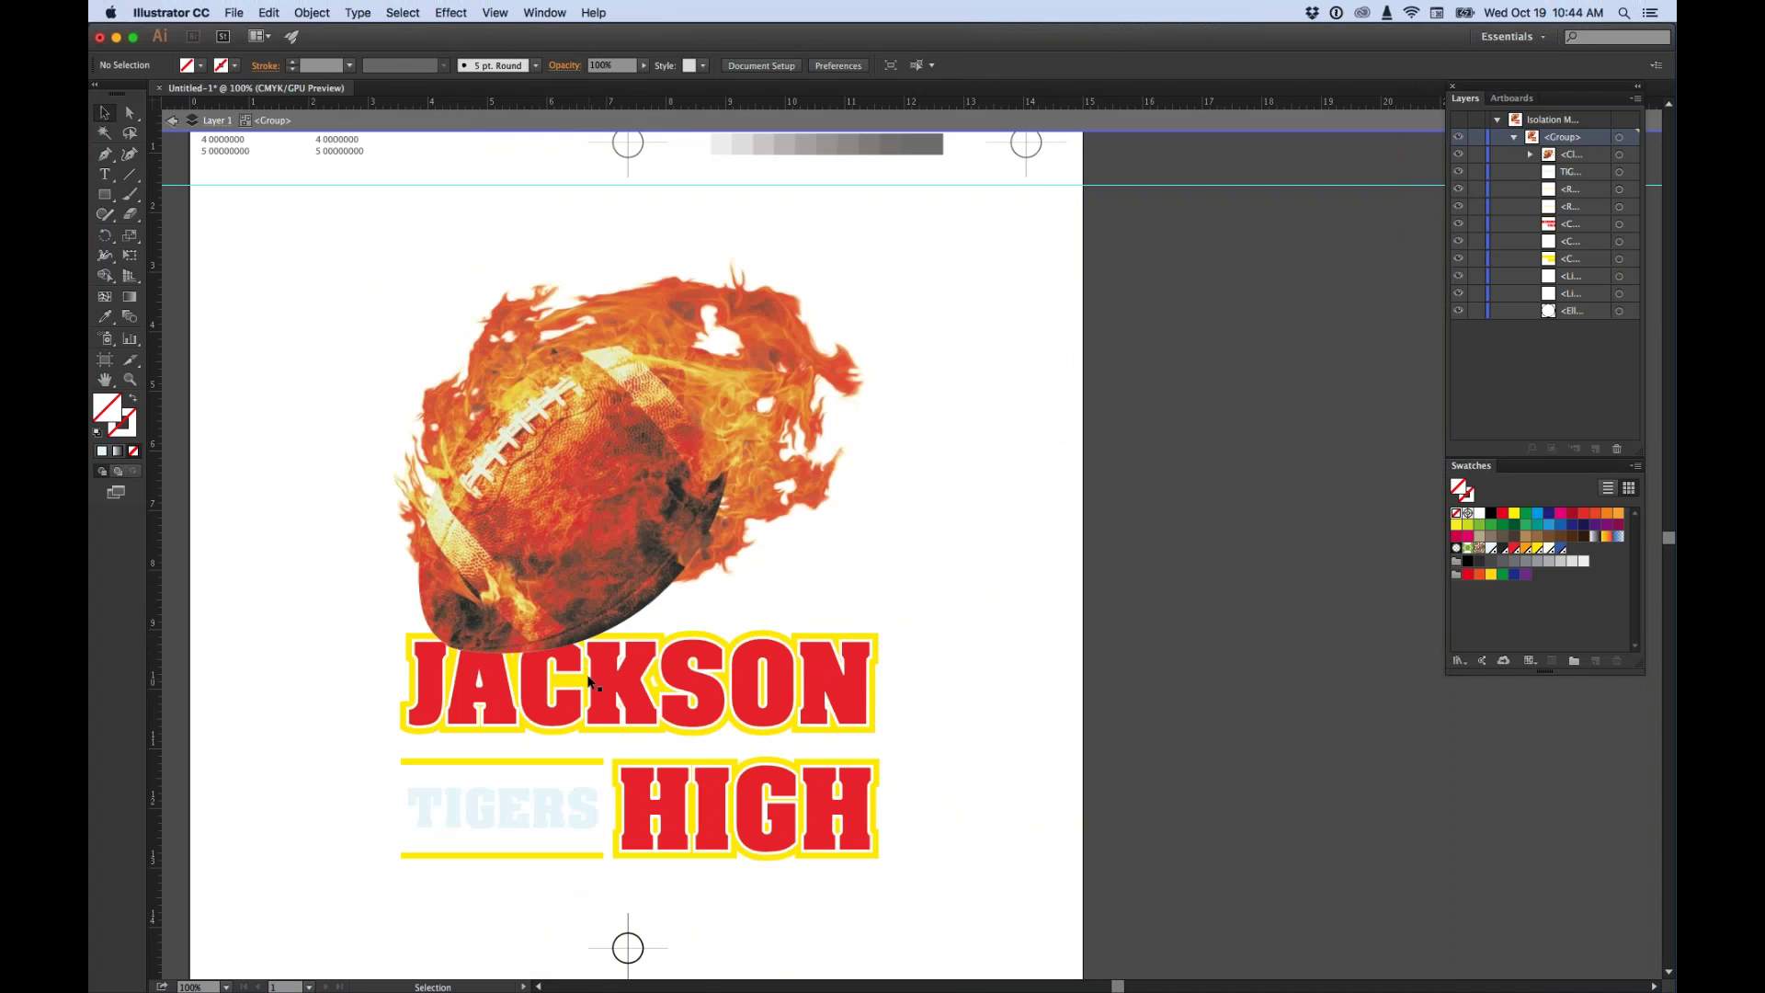
{"action": "key", "text": "space"}
{"action": "left_click_drag", "start_coordinate": [984, 567], "coordinate": [1076, 536]}
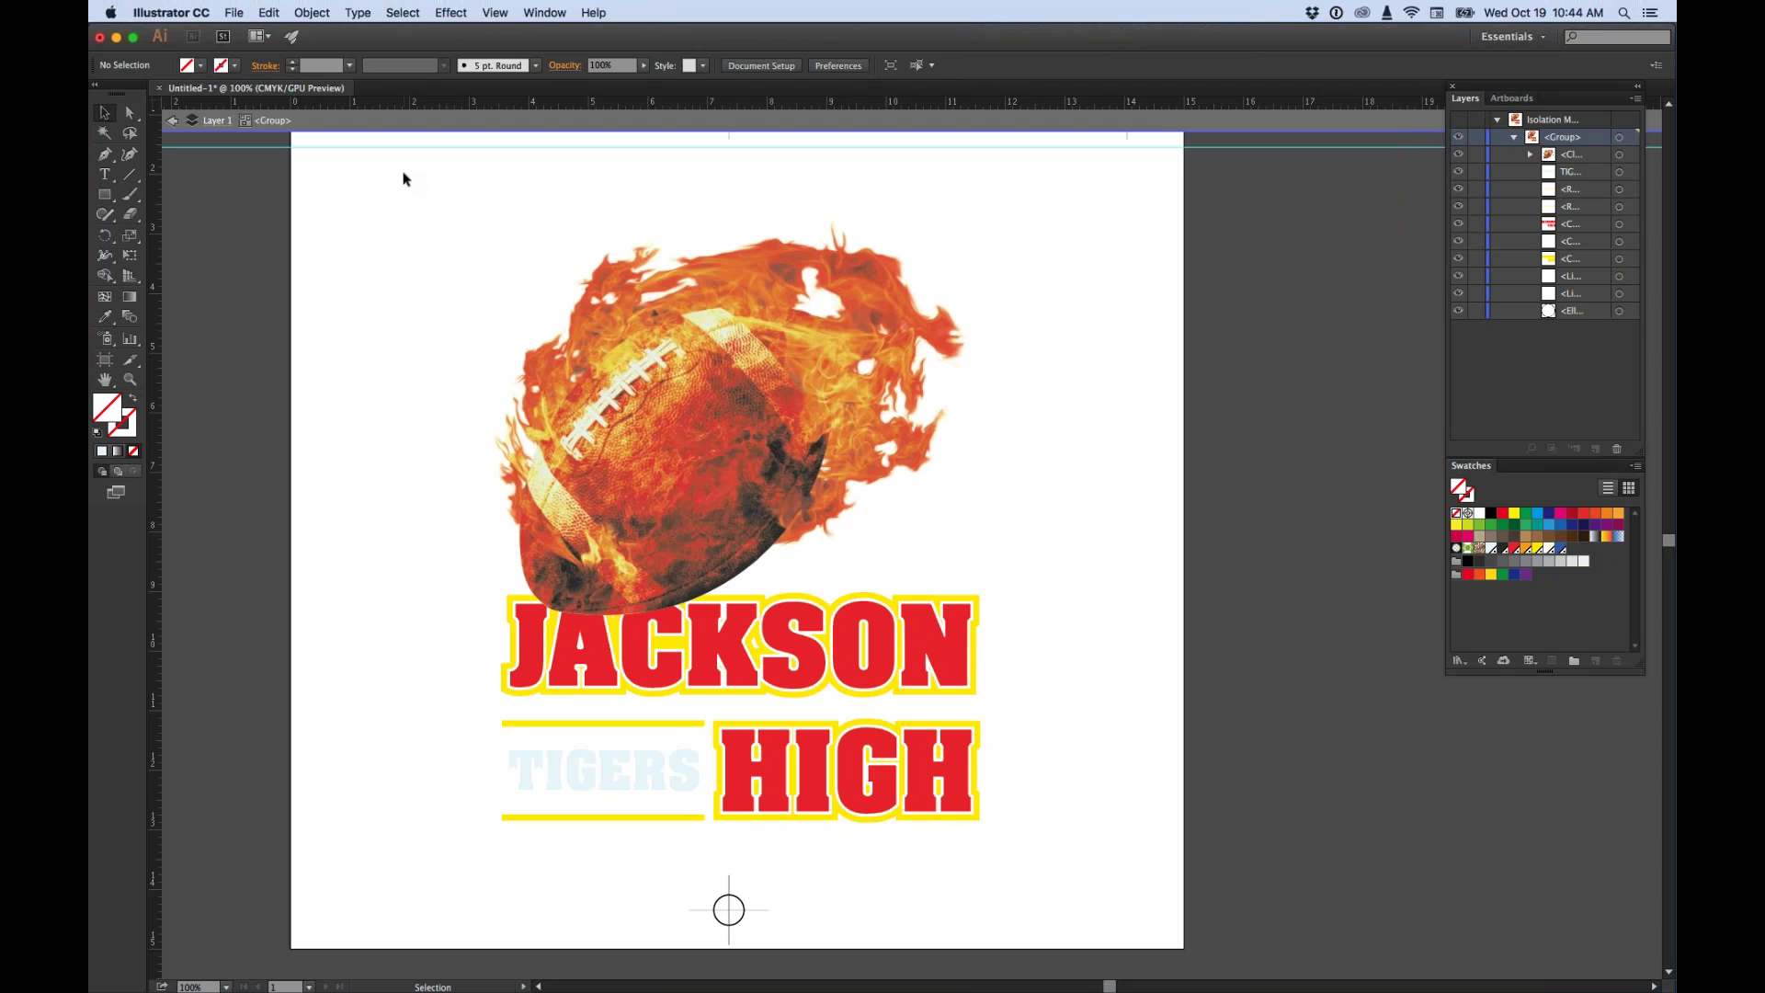
Open the Separations Preview, move it clear of the ruler beside the artwork, and turn on Overprint Preview.
{"action": "left_click", "coordinate": [544, 12]}
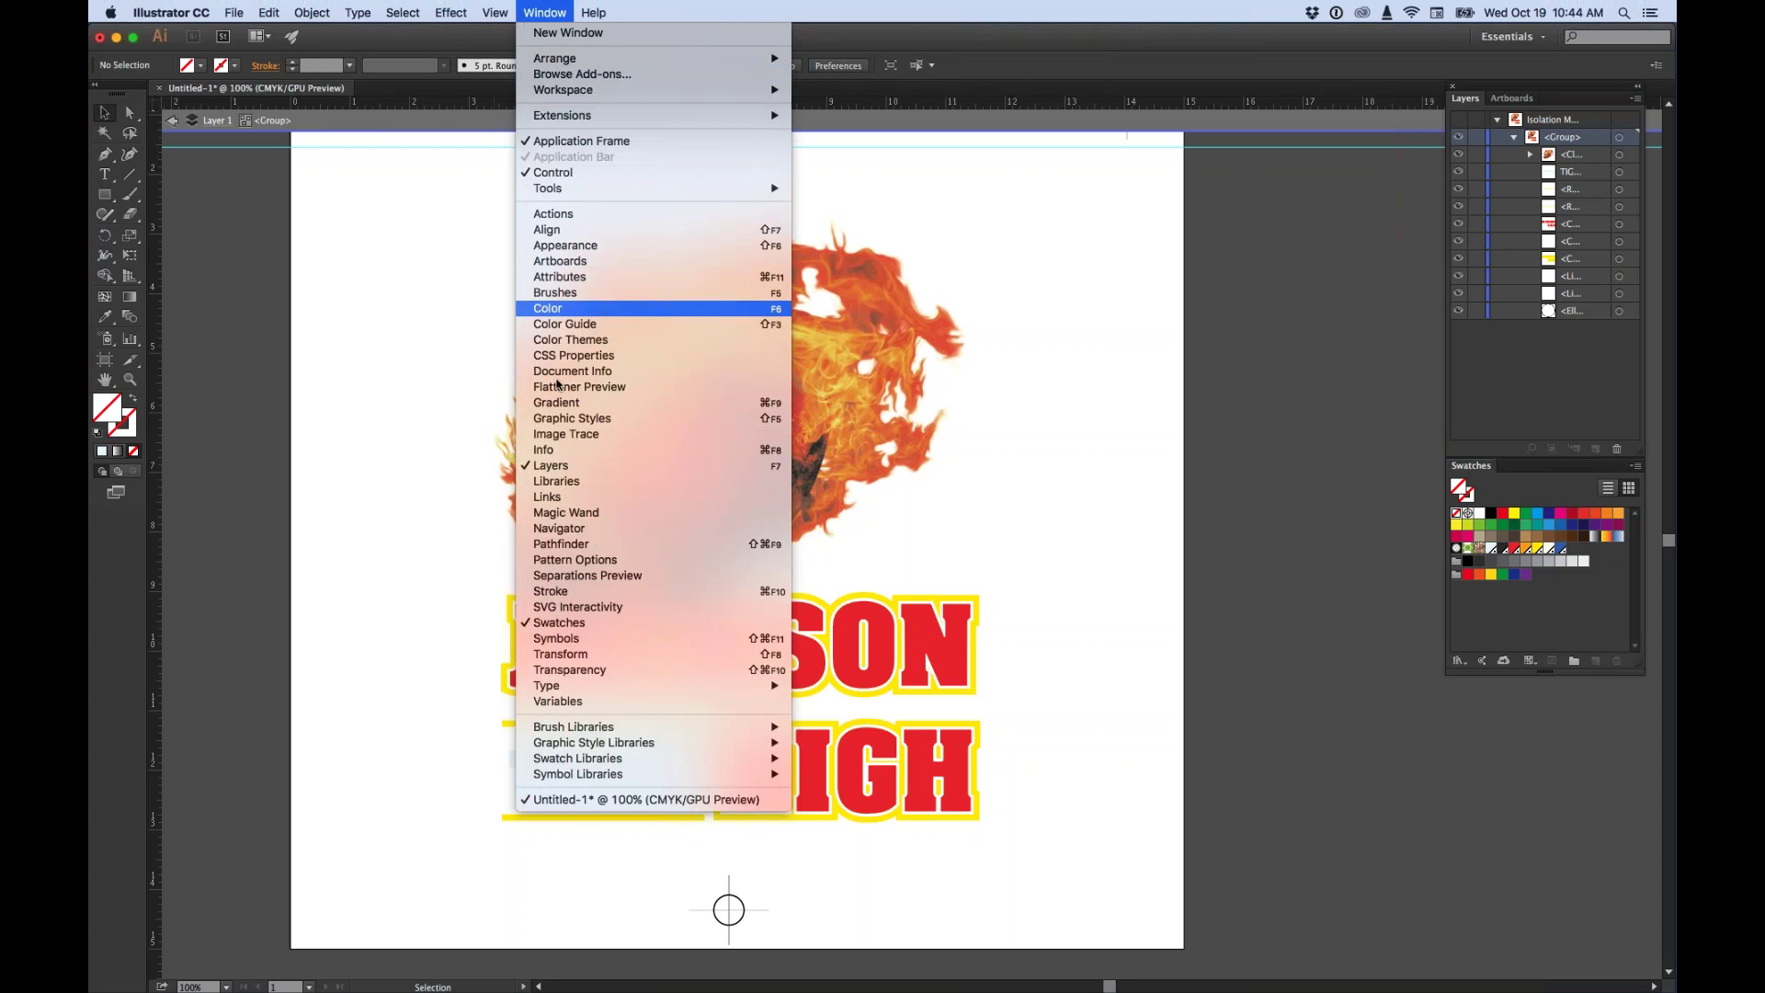
{"action": "left_click", "coordinate": [640, 576]}
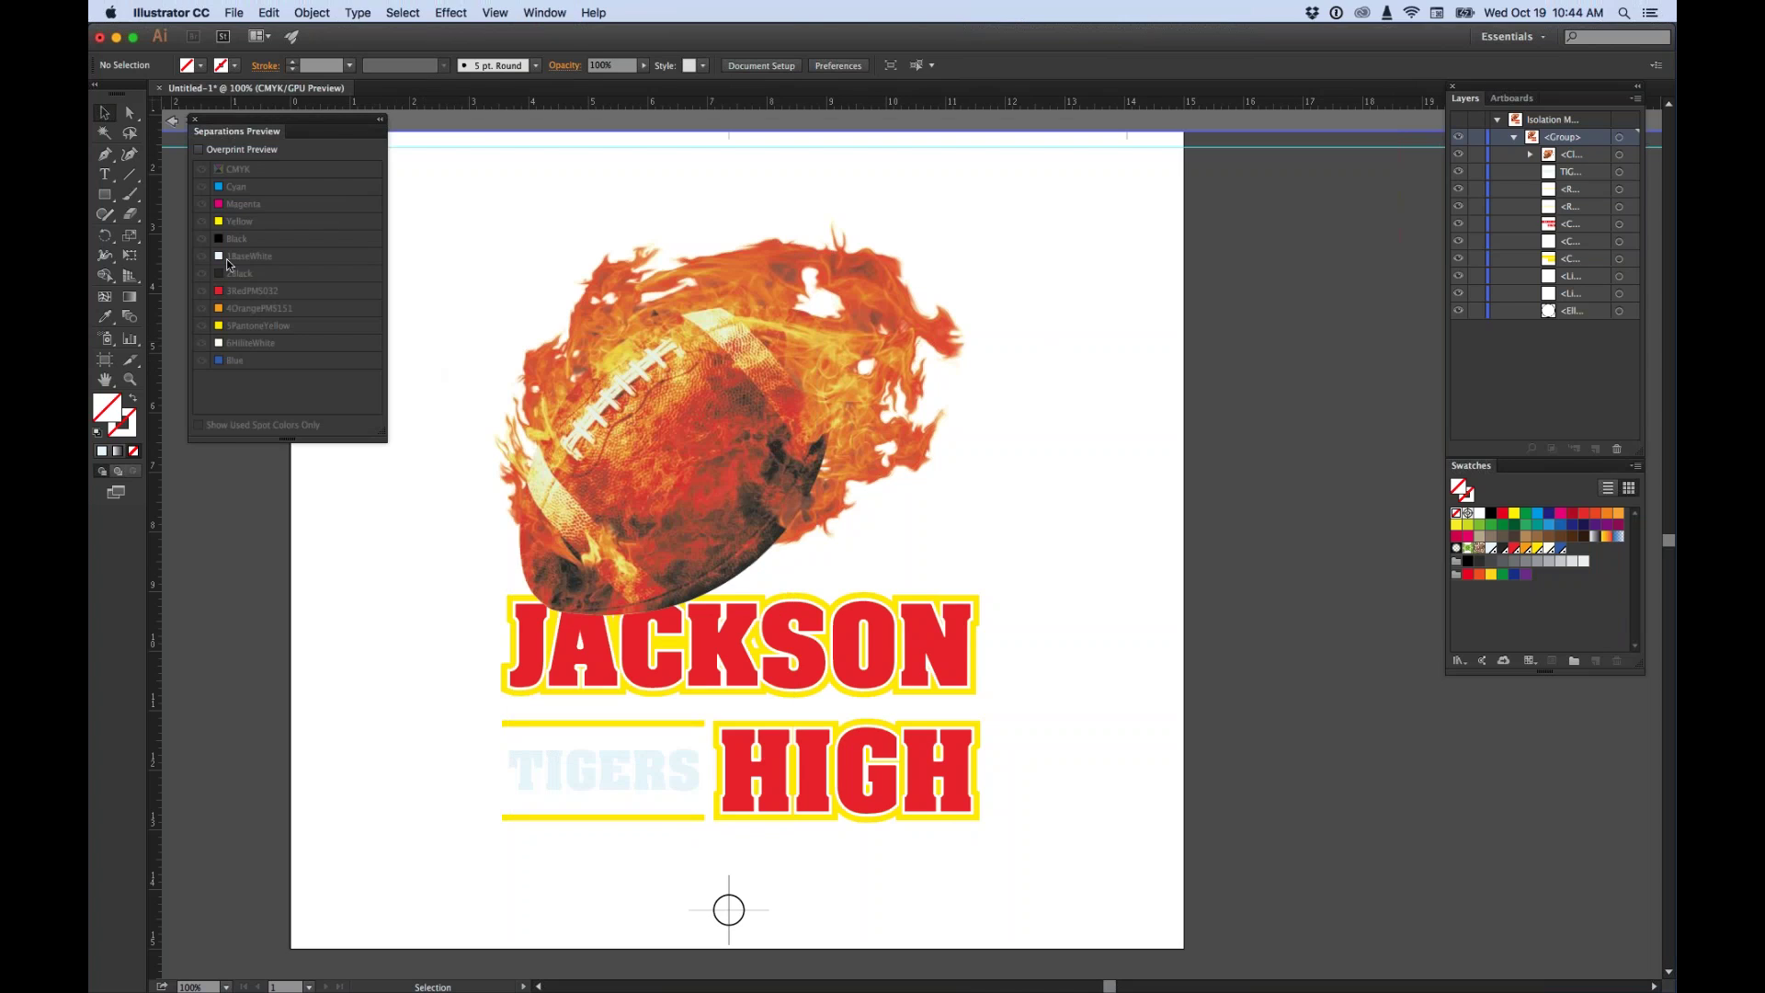
{"action": "left_click_drag", "start_coordinate": [243, 122], "coordinate": [343, 159]}
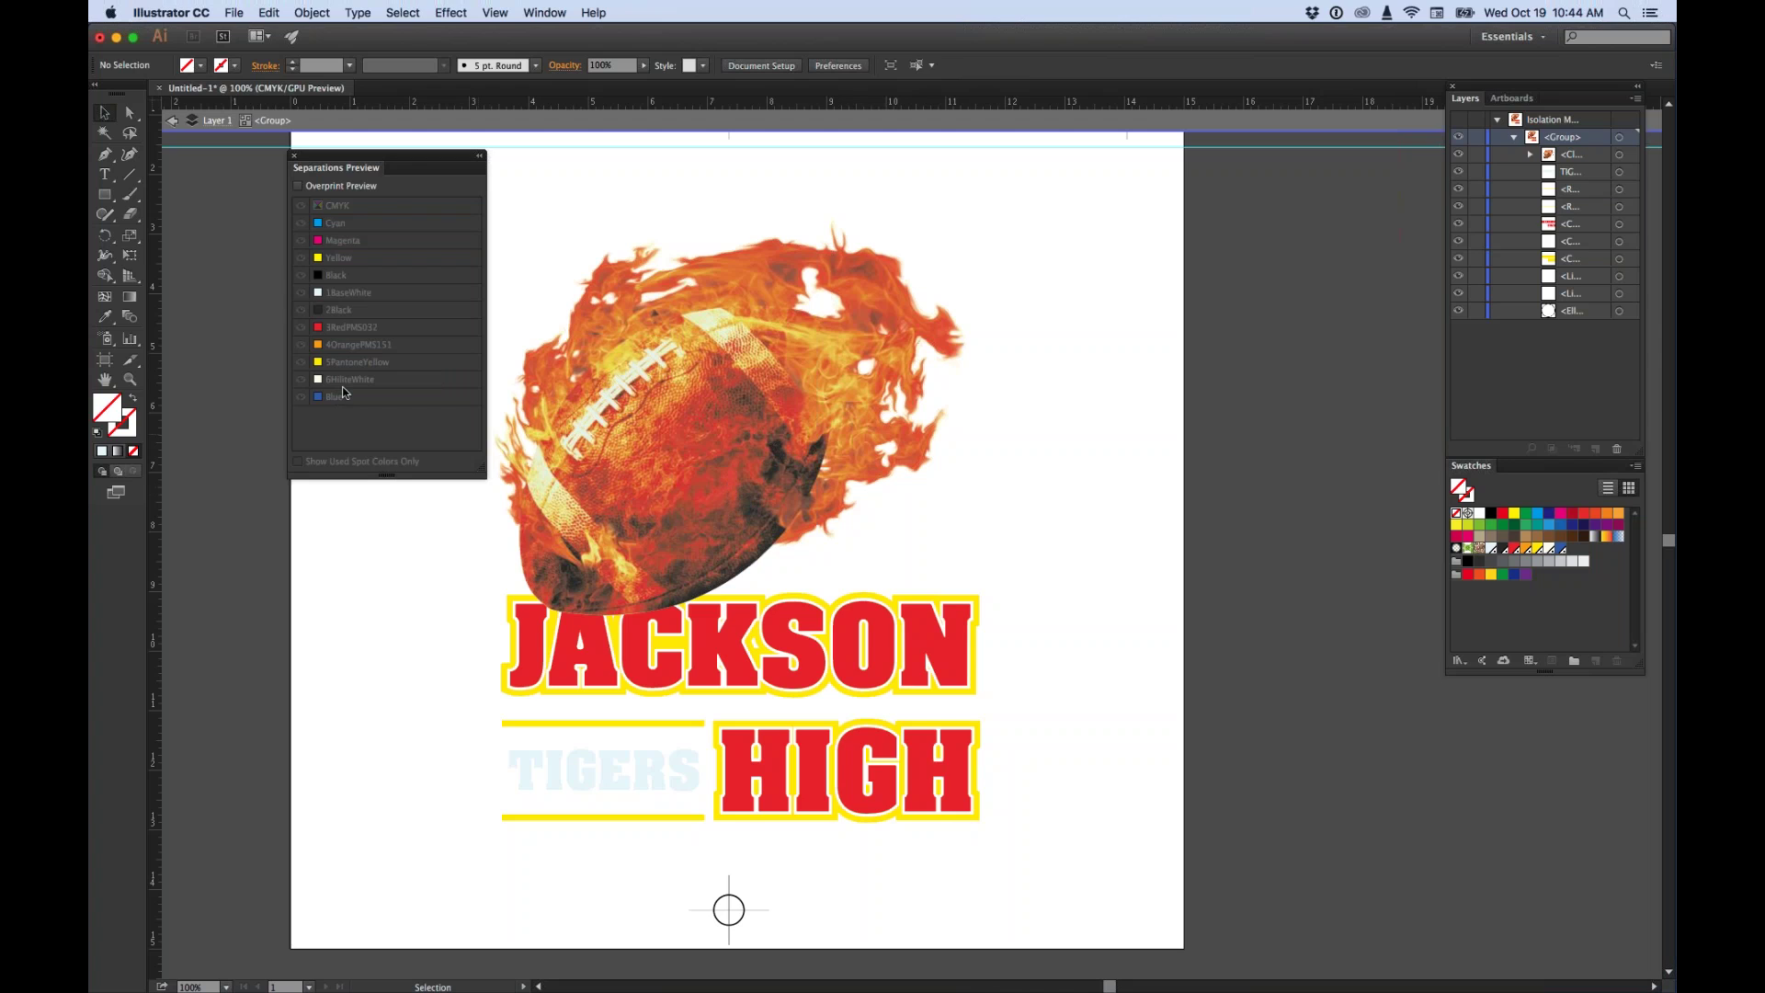
{"action": "left_click", "coordinate": [299, 187]}
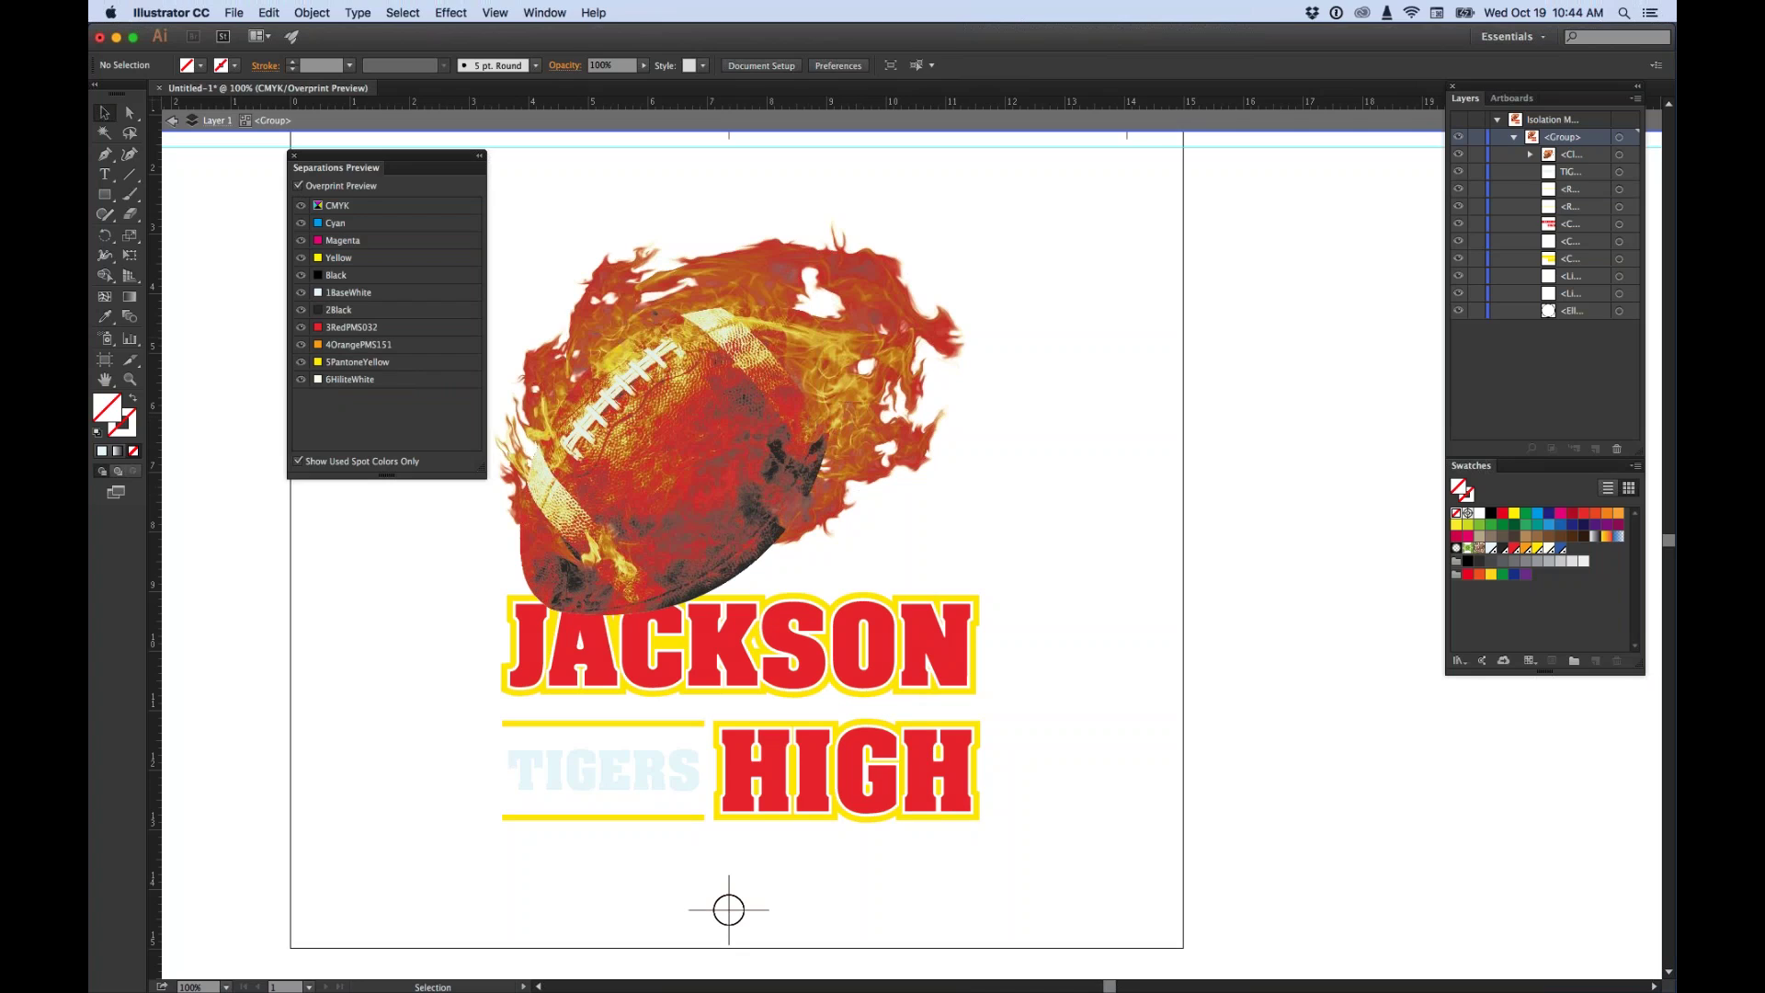
Toggle the CMYK process inks in the separations preview and leave them hidden so only the spot inks show.
{"action": "left_click", "coordinate": [301, 206]}
{"action": "left_click_drag", "start_coordinate": [1244, 538], "coordinate": [1243, 621]}
{"action": "left_click", "coordinate": [301, 206]}
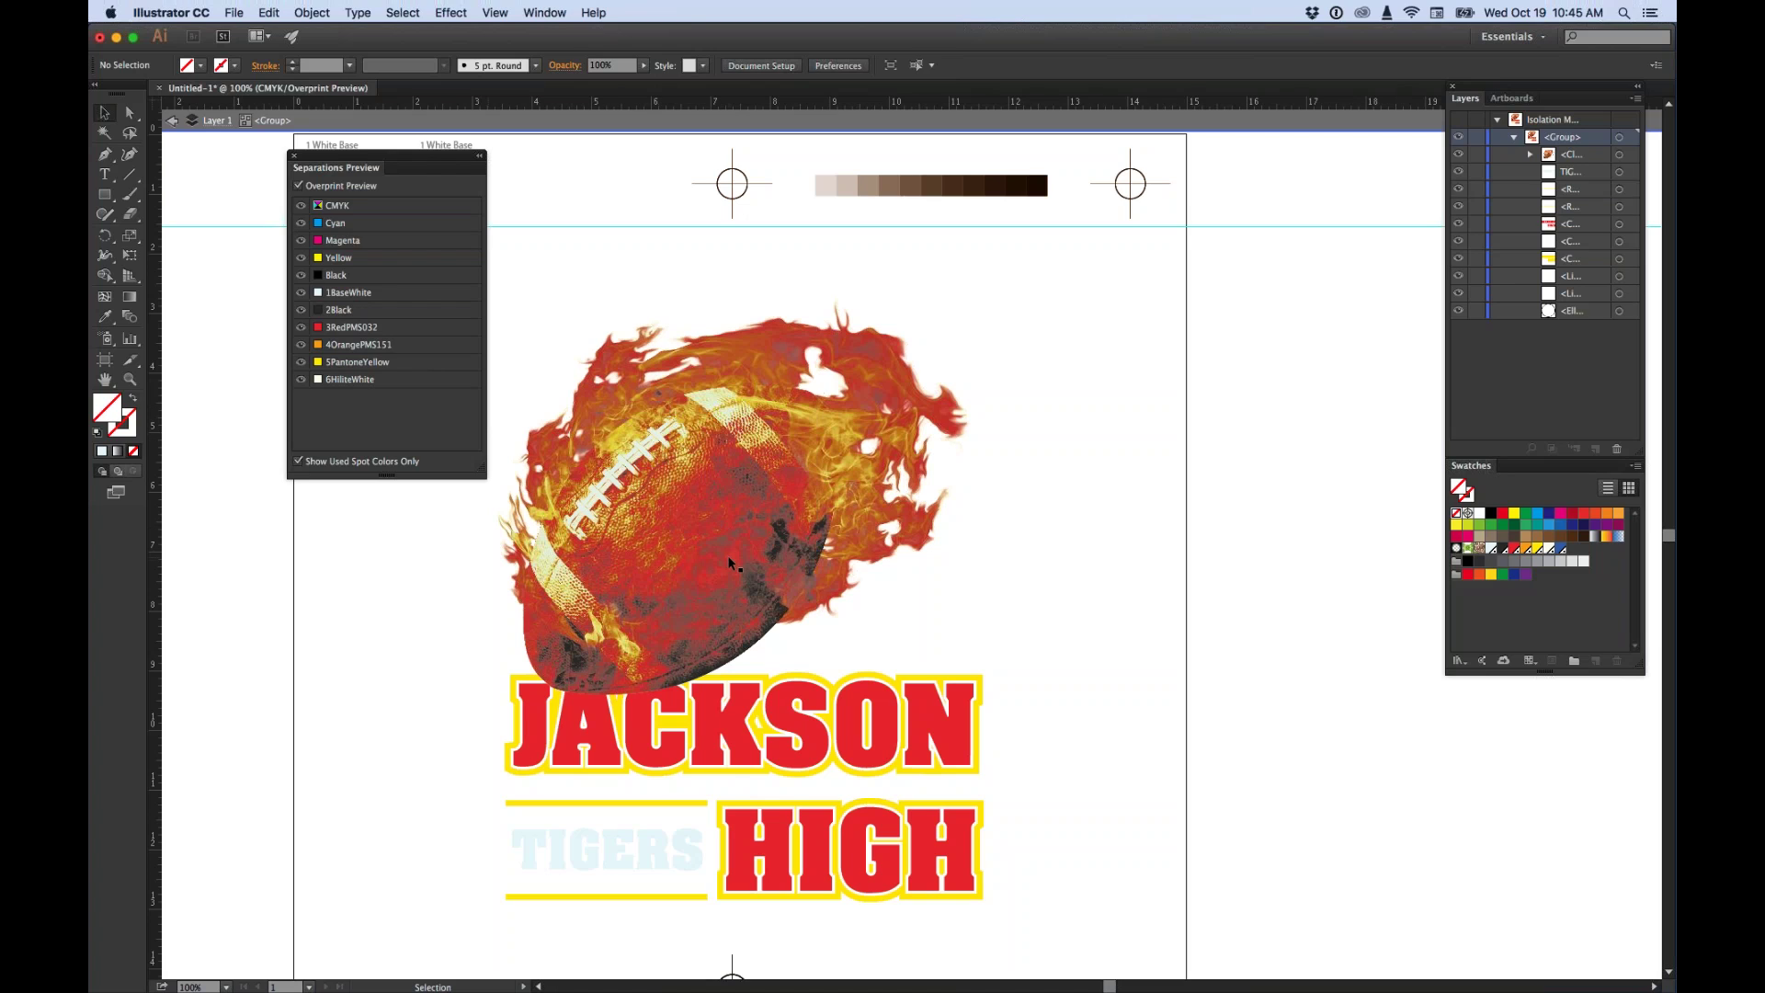
{"action": "left_click", "coordinate": [302, 206]}
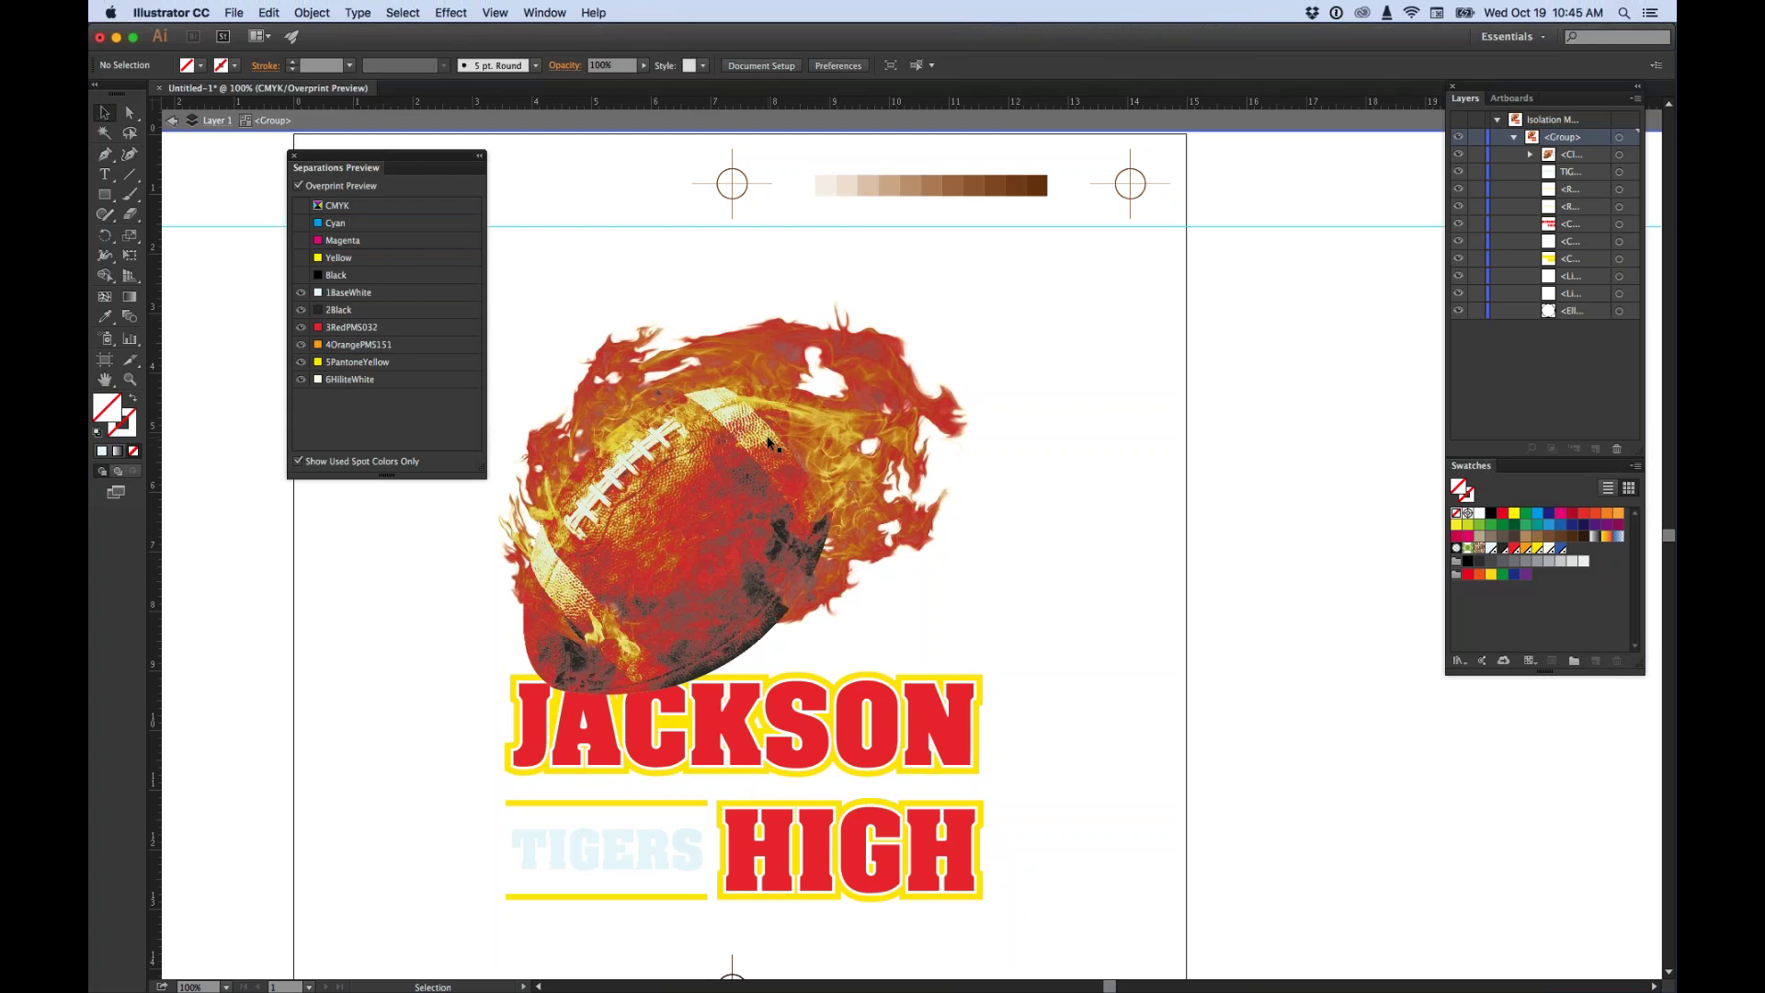
Hide the black, red, orange, yellow and highlight-white spot inks to examine the 1BaseWhite separation alone.
{"action": "left_click", "coordinate": [300, 310]}
{"action": "left_click", "coordinate": [301, 327]}
{"action": "left_click", "coordinate": [301, 344]}
{"action": "left_click", "coordinate": [301, 362]}
{"action": "left_click", "coordinate": [301, 379]}
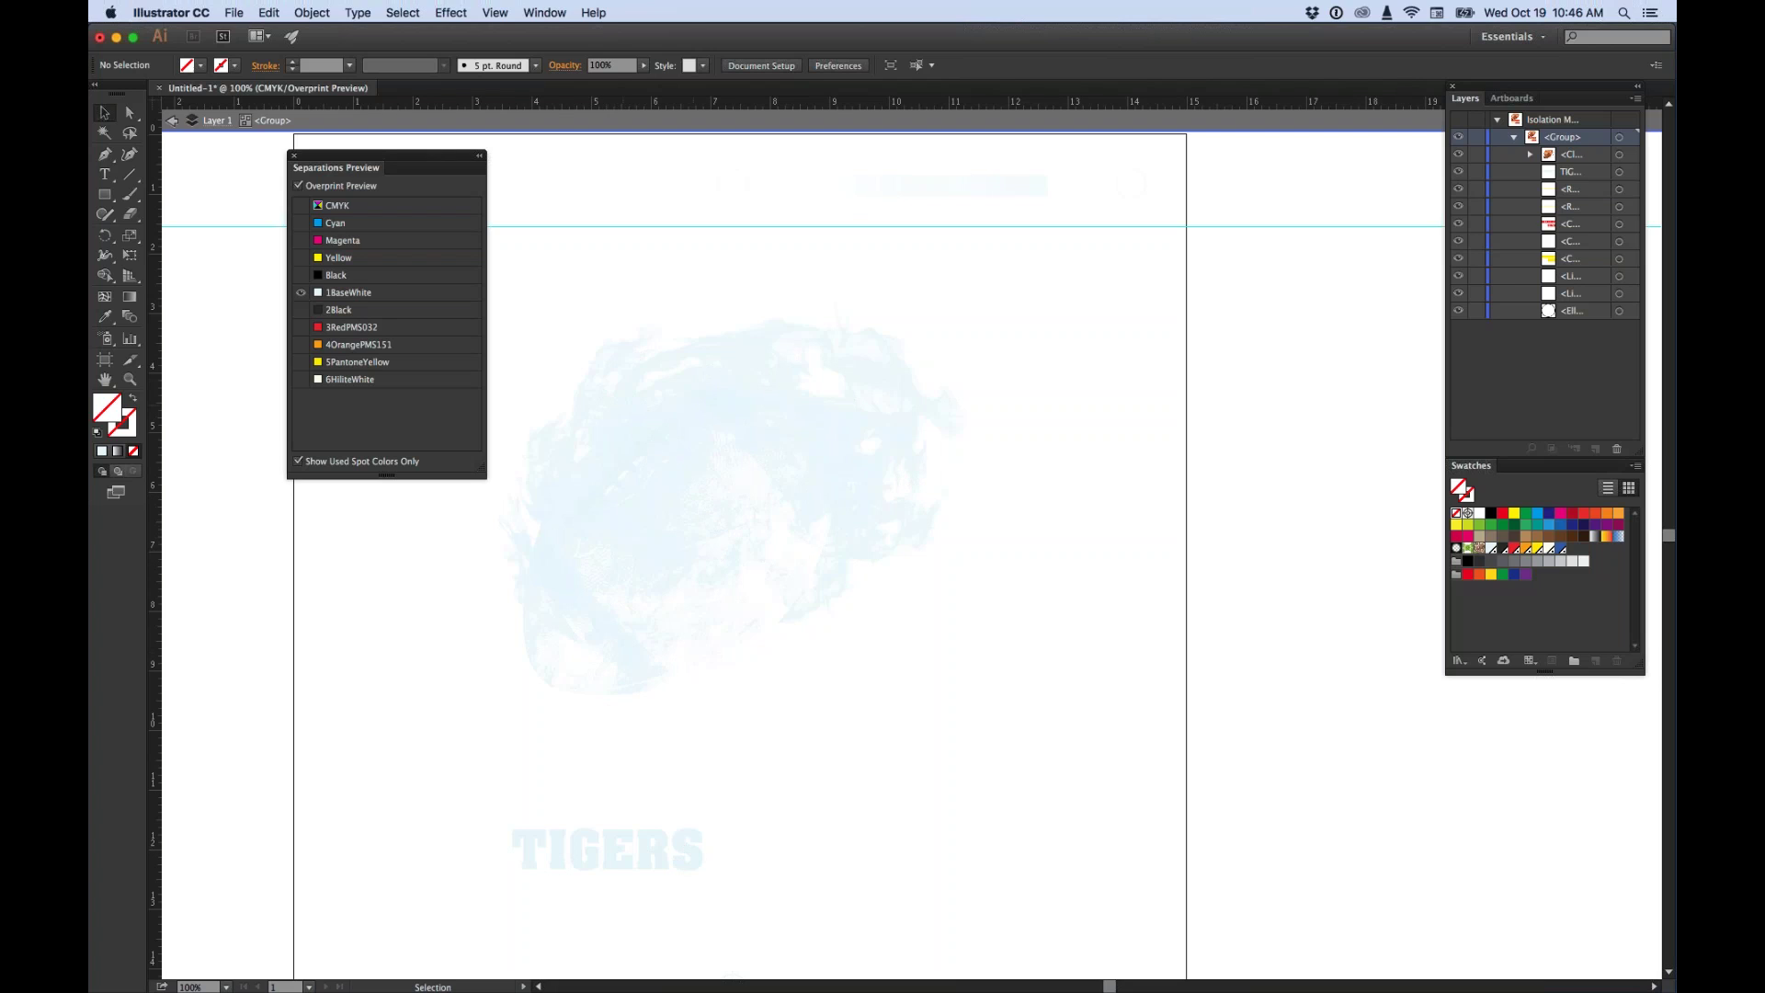
Examine the 2Black, 3RedPMS032, 4OrangePMS151, 5PantoneYellow and 6HiliteWhite separations one at a time.
{"action": "left_click", "coordinate": [300, 310]}
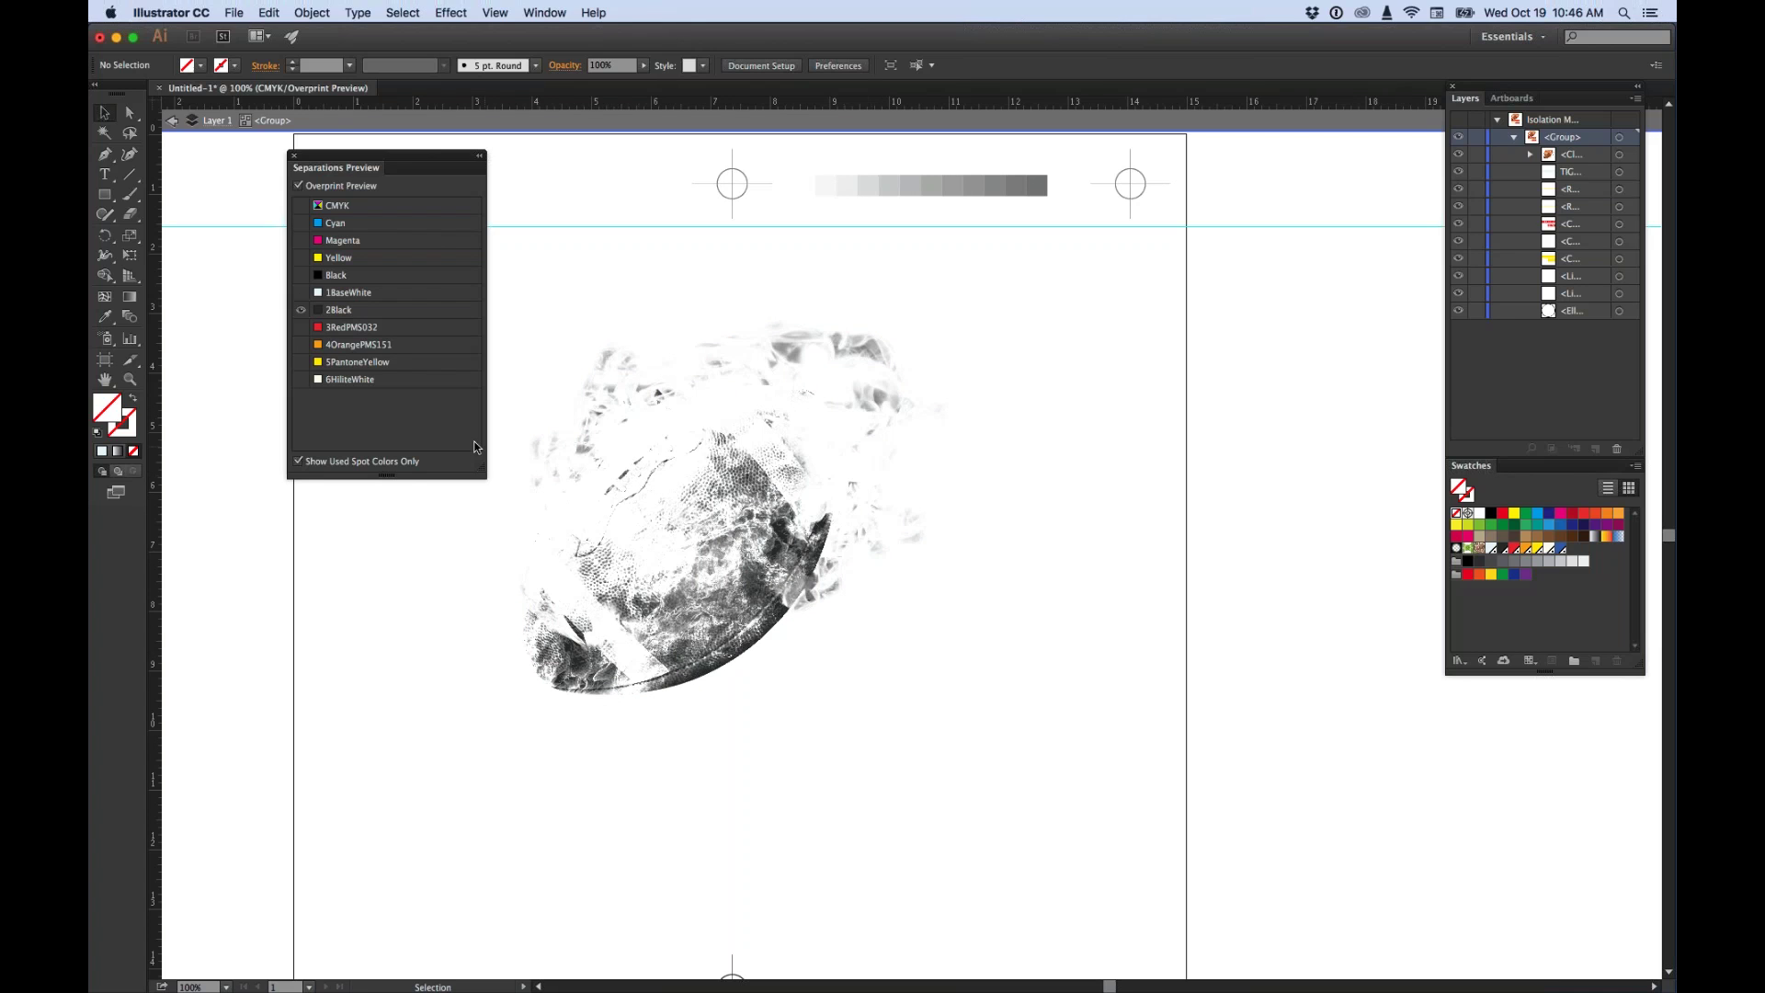
{"action": "left_click", "coordinate": [300, 312]}
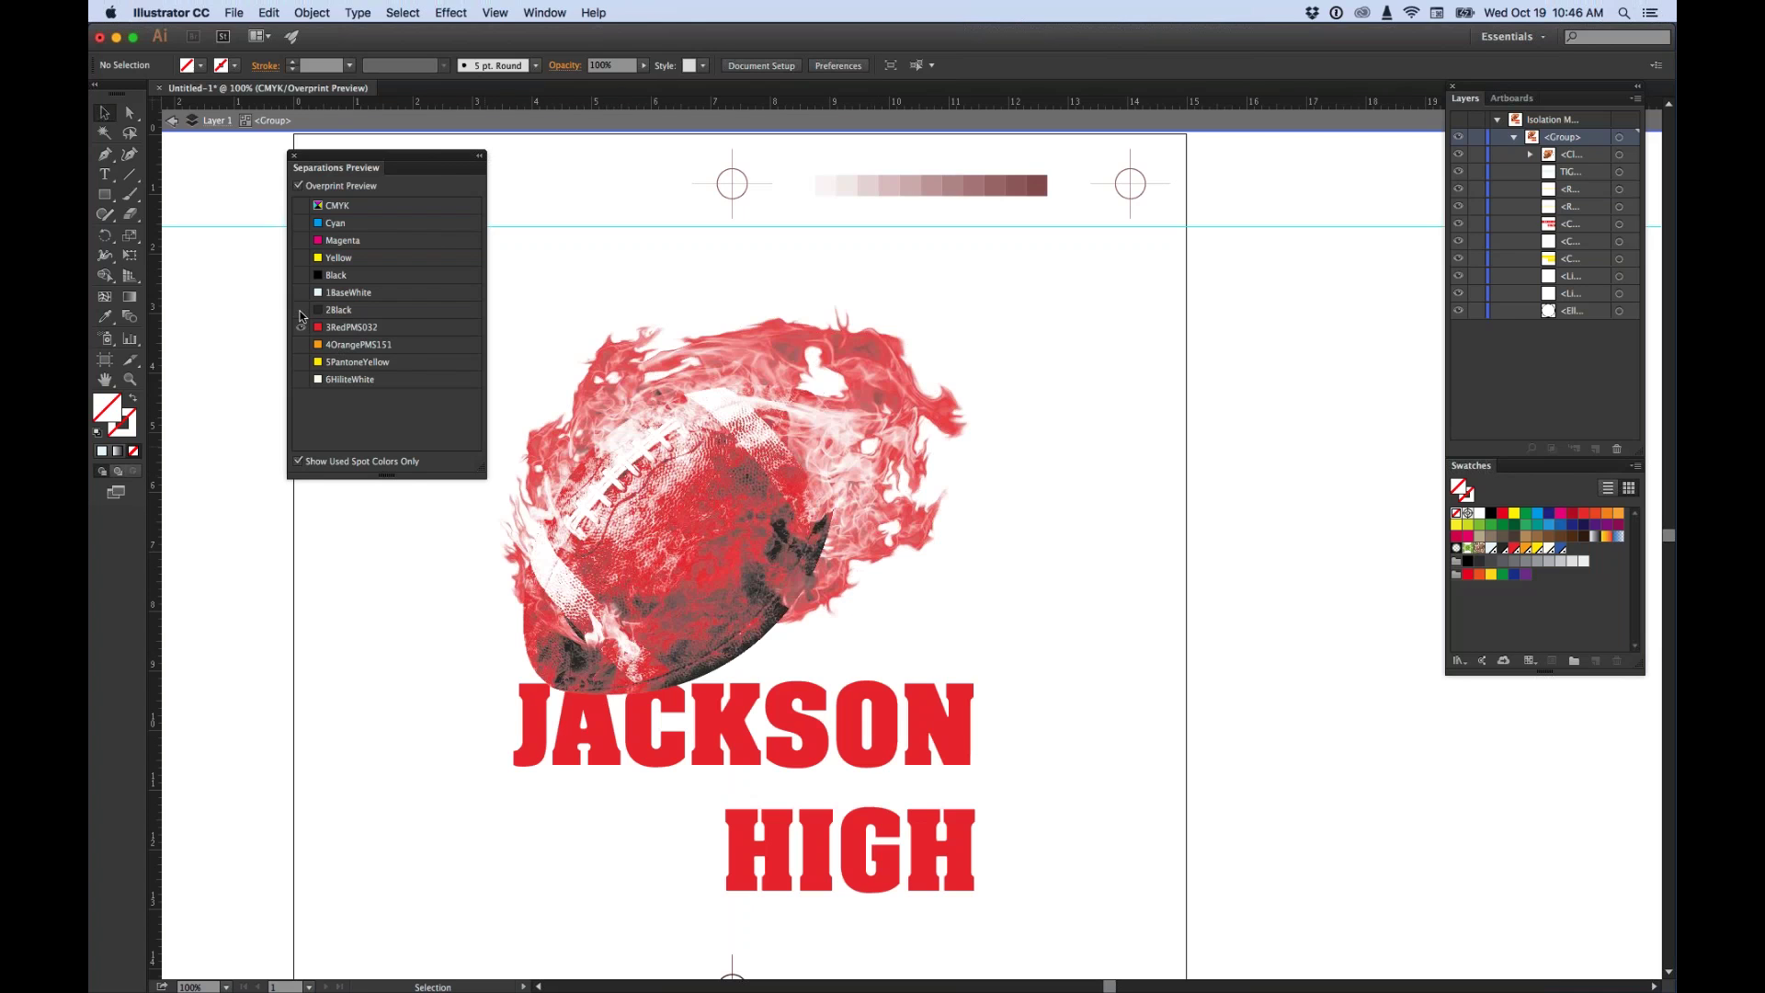
{"action": "left_click", "coordinate": [301, 324]}
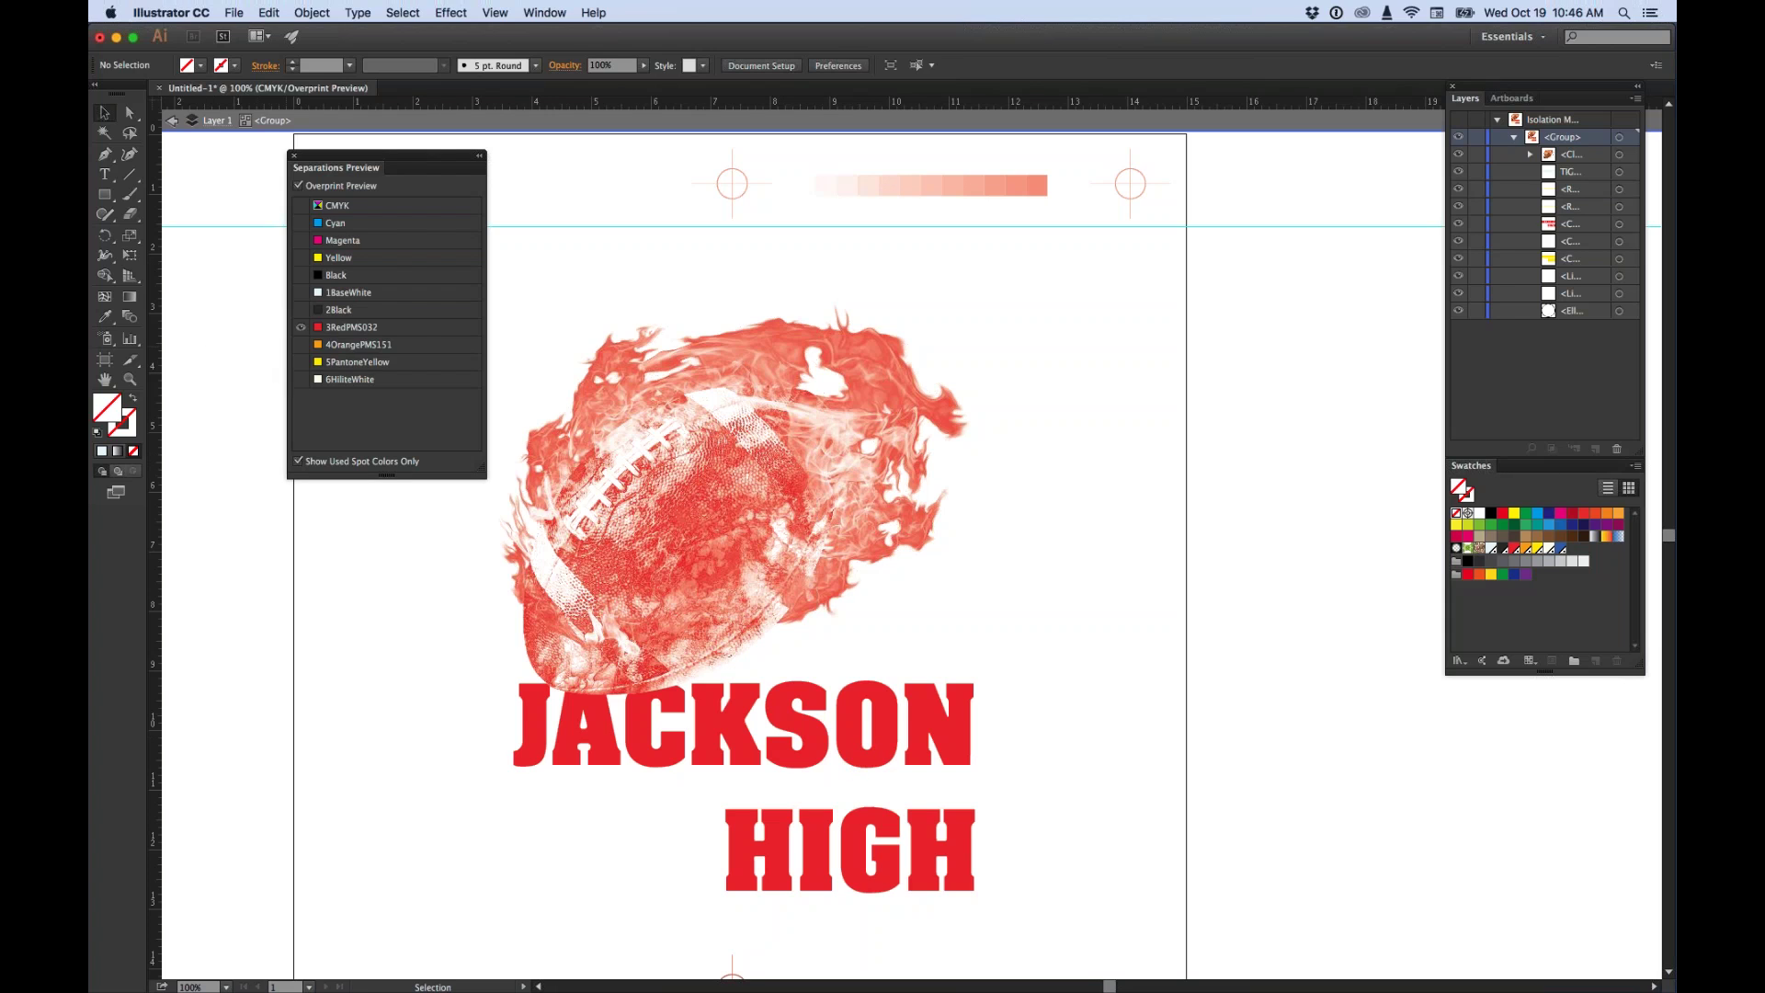
{"action": "left_click", "coordinate": [301, 327], "text": "alt"}
{"action": "left_click", "coordinate": [301, 344], "text": "alt"}
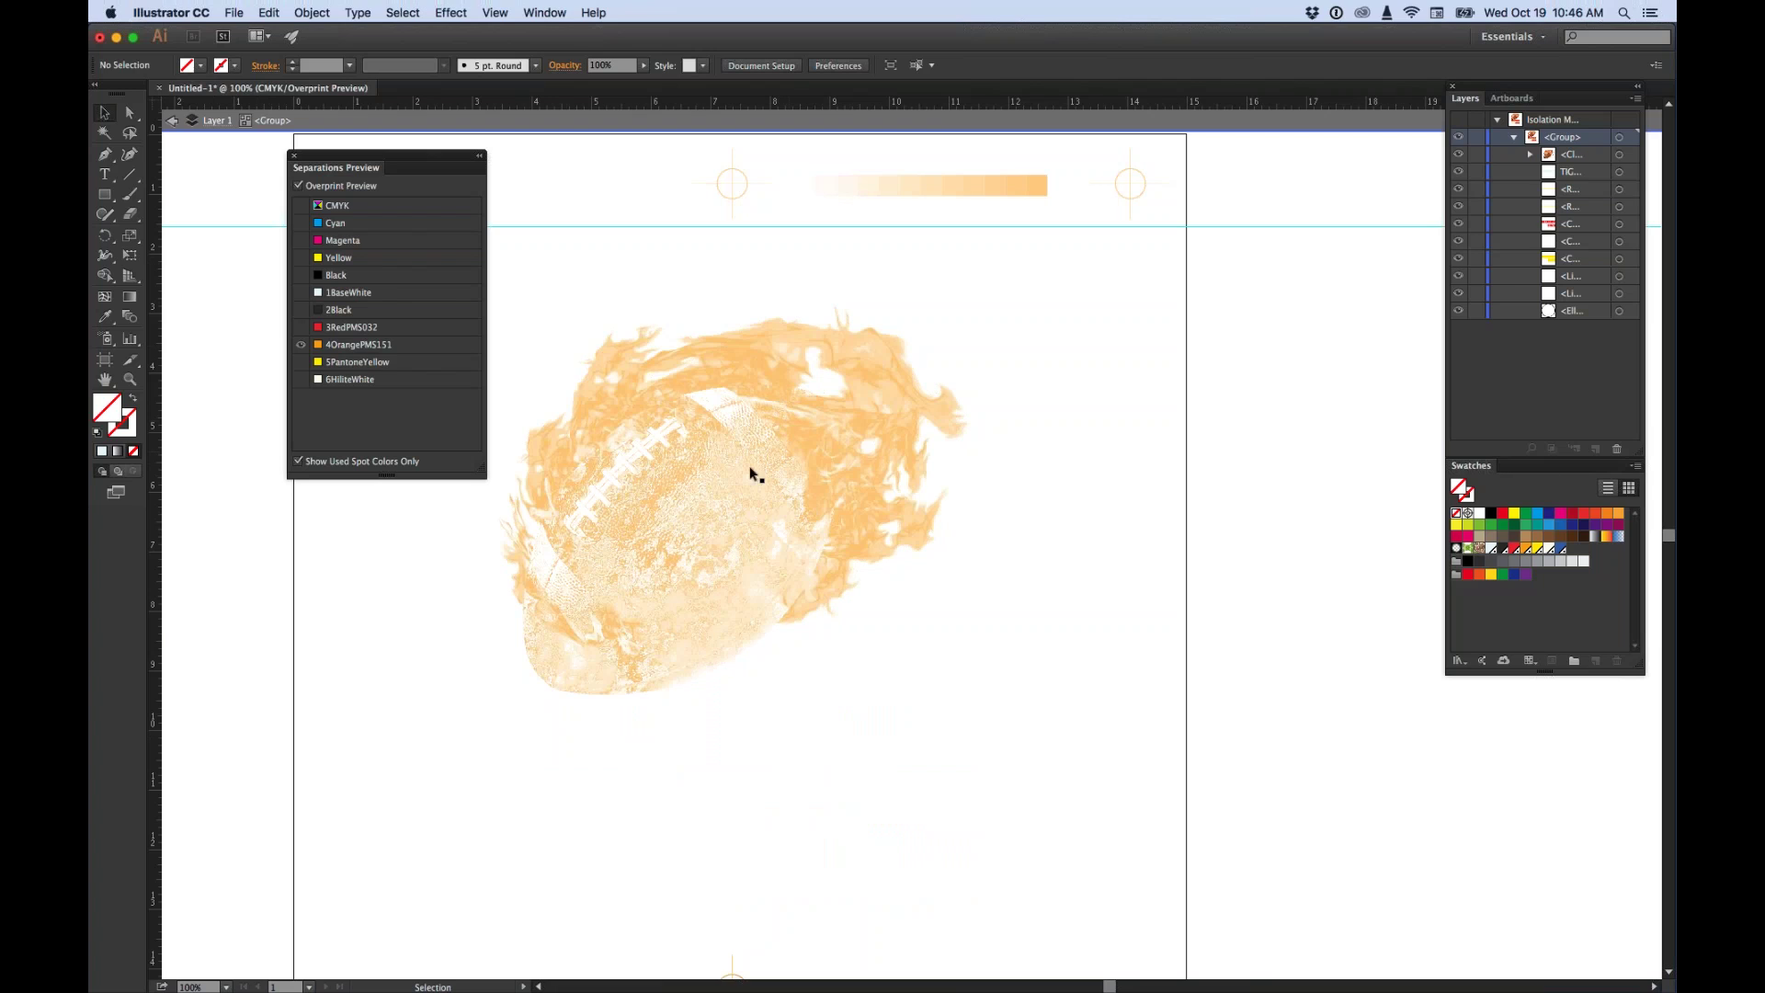
{"action": "left_click", "coordinate": [300, 361], "text": "alt"}
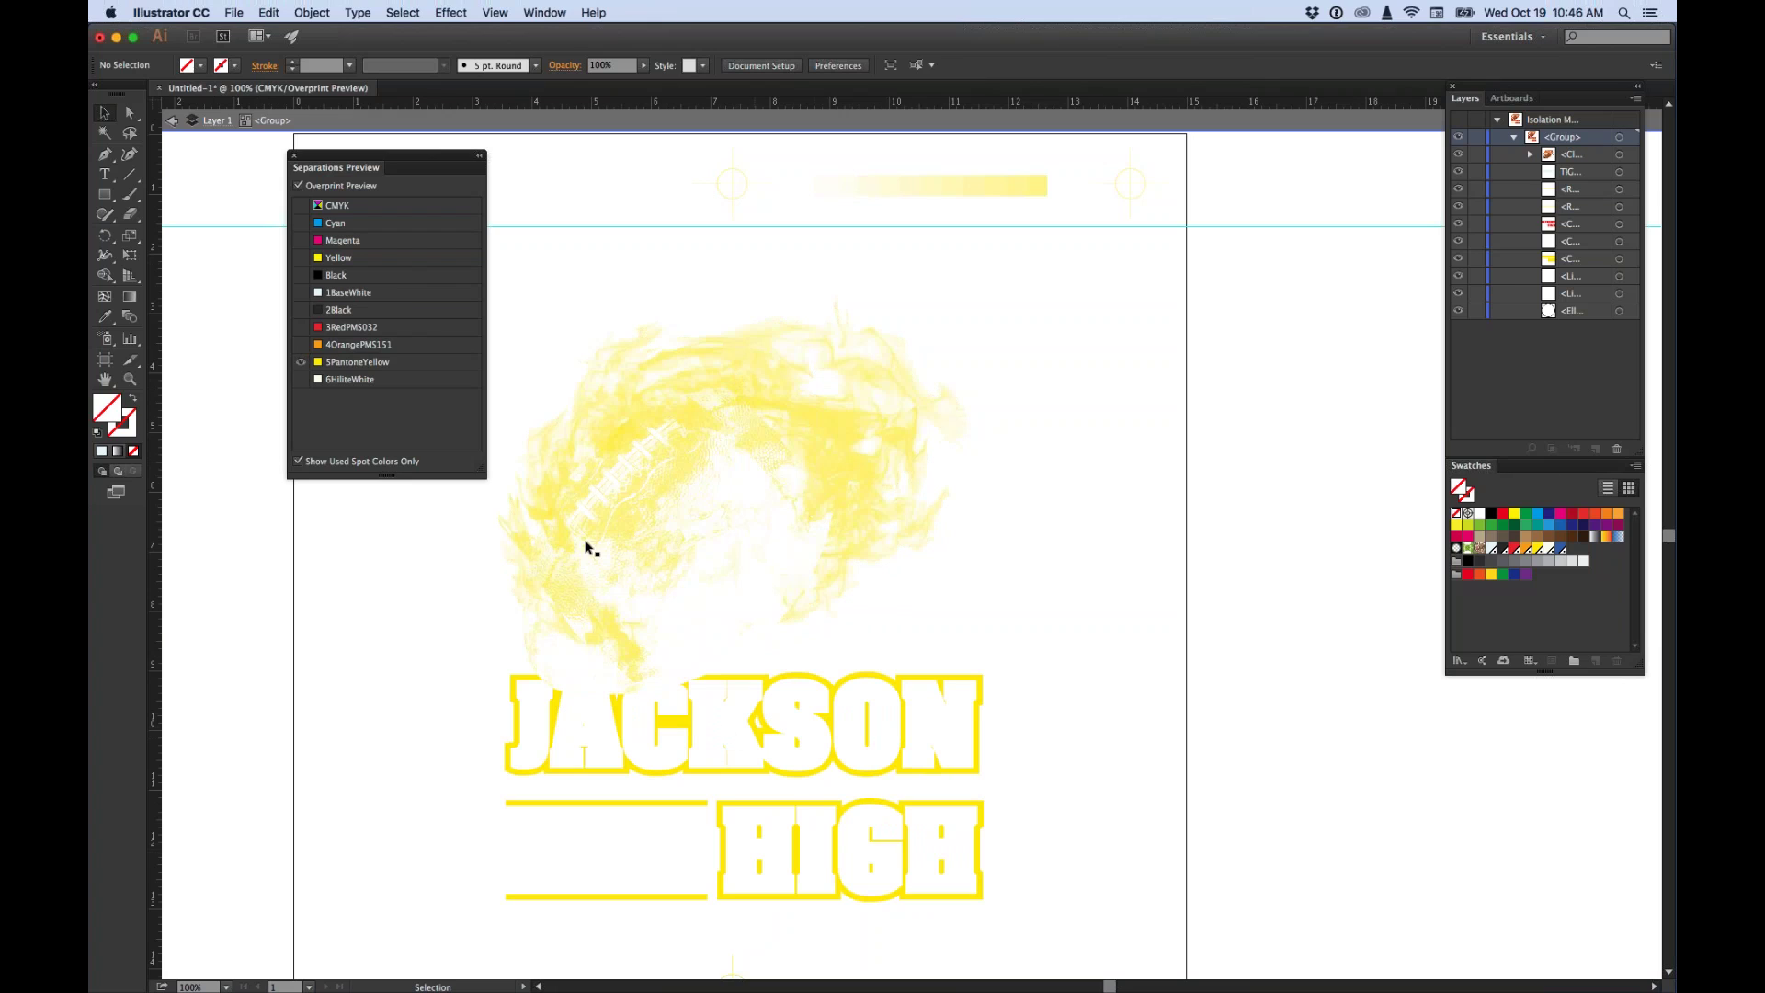
{"action": "left_click", "coordinate": [300, 375], "text": "alt"}
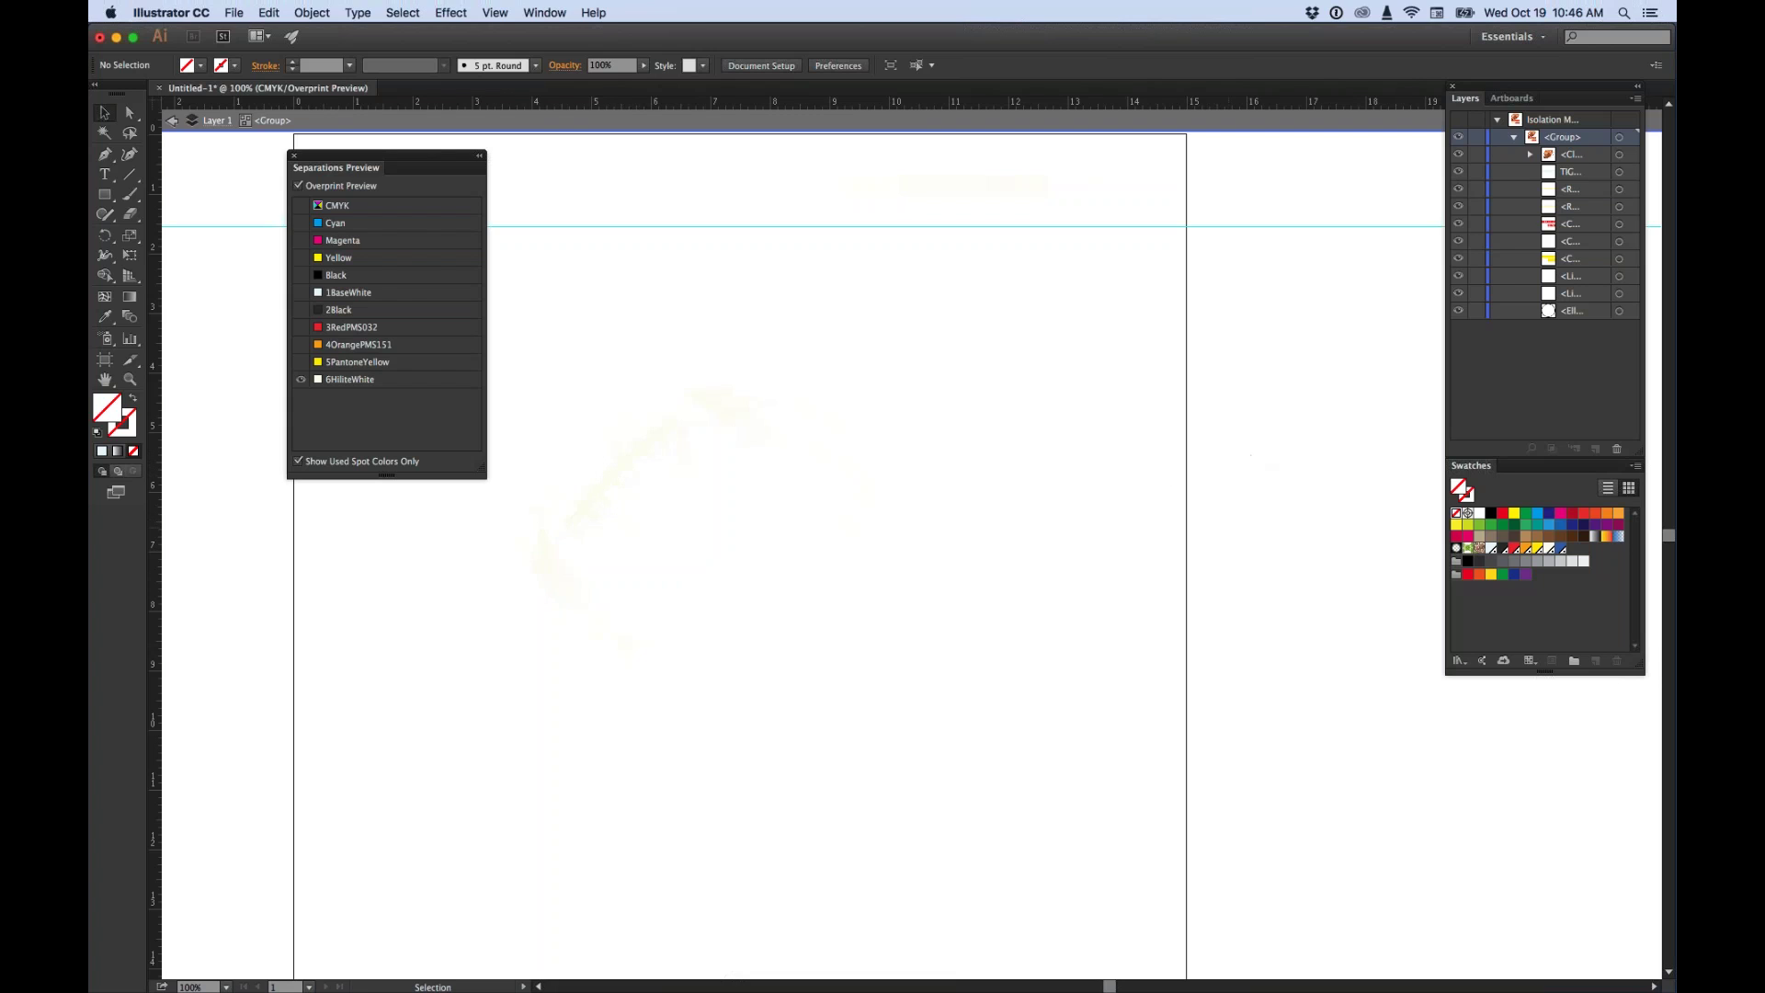
Tint the 6HiliteWhite spot swatch pink by setting its magenta to 23%.
{"action": "double_click", "coordinate": [1550, 548]}
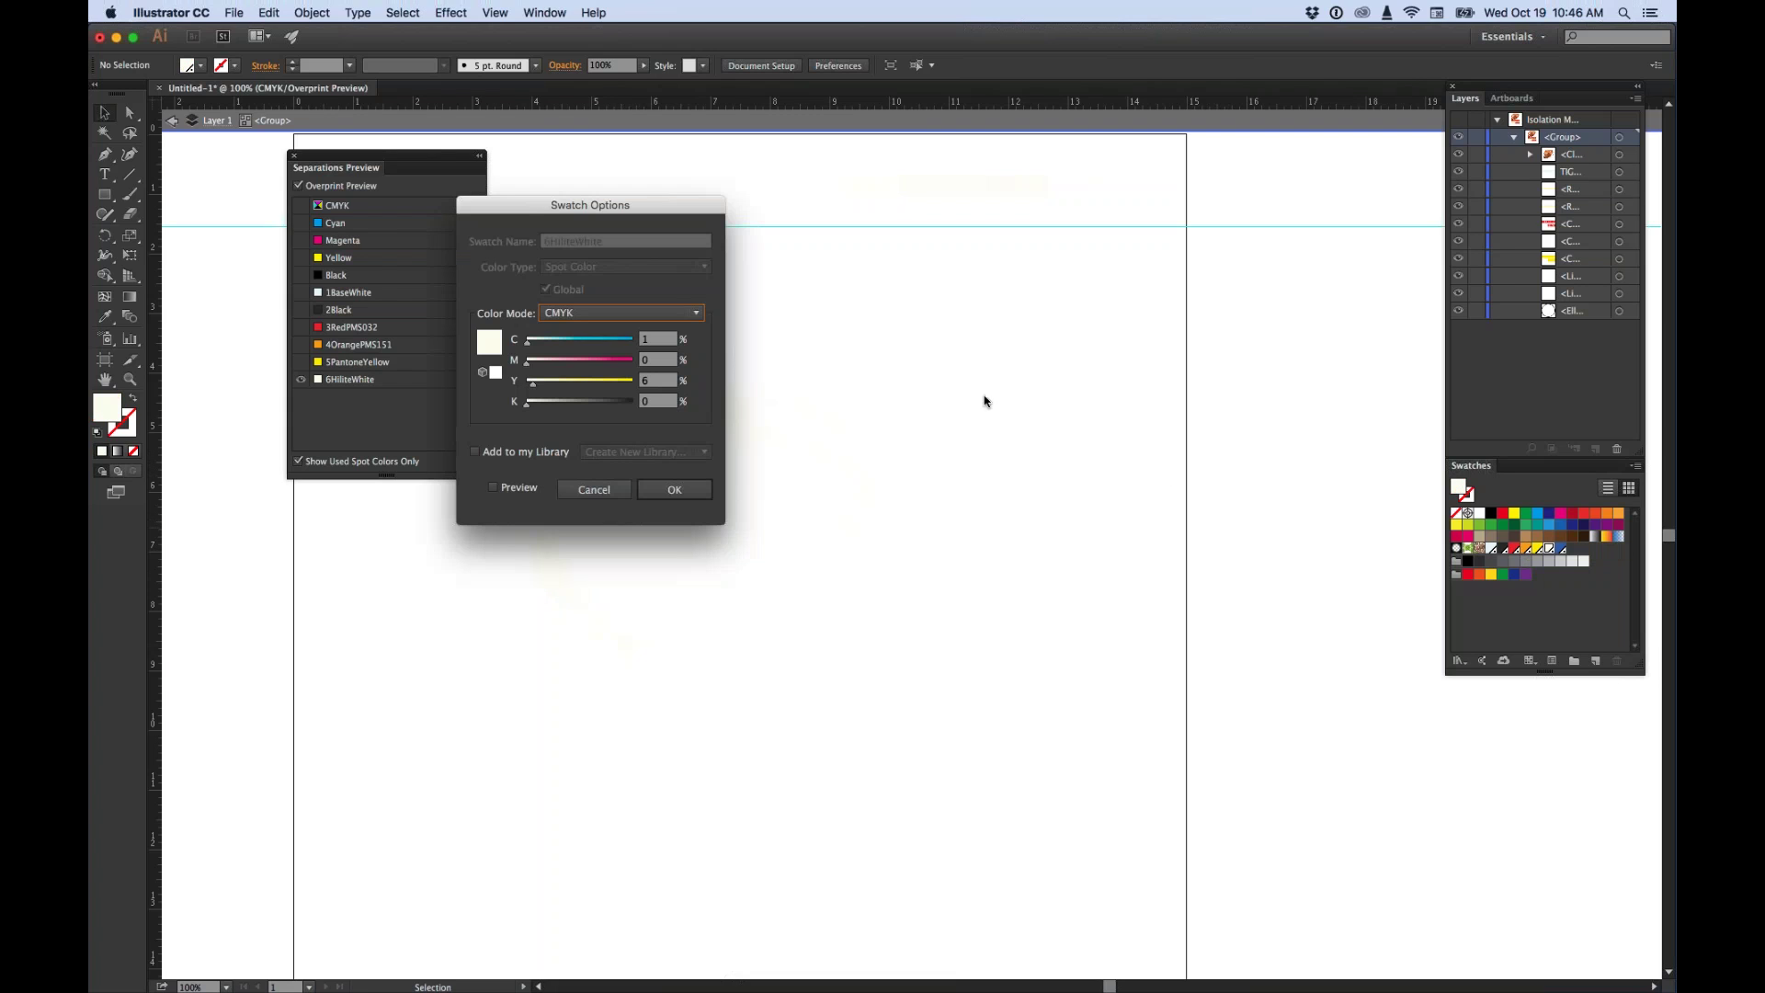
{"action": "left_click_drag", "start_coordinate": [631, 226], "coordinate": [970, 274]}
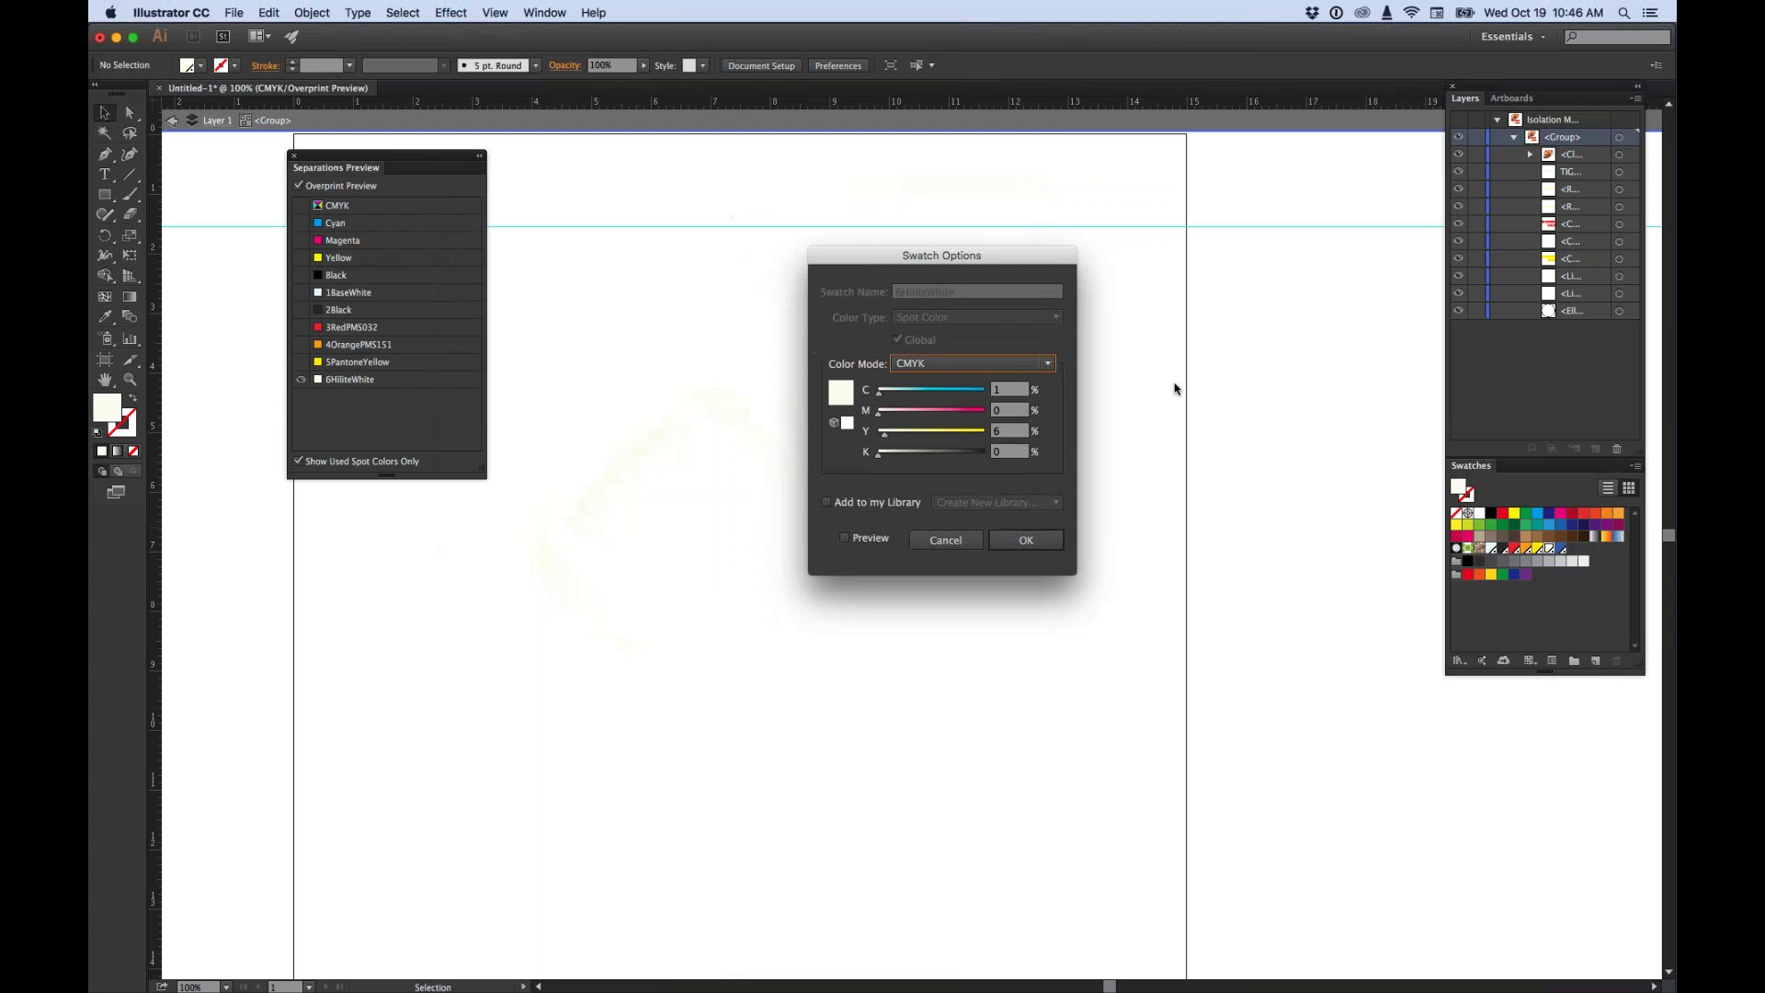
{"action": "left_click_drag", "start_coordinate": [866, 259], "coordinate": [1033, 243]}
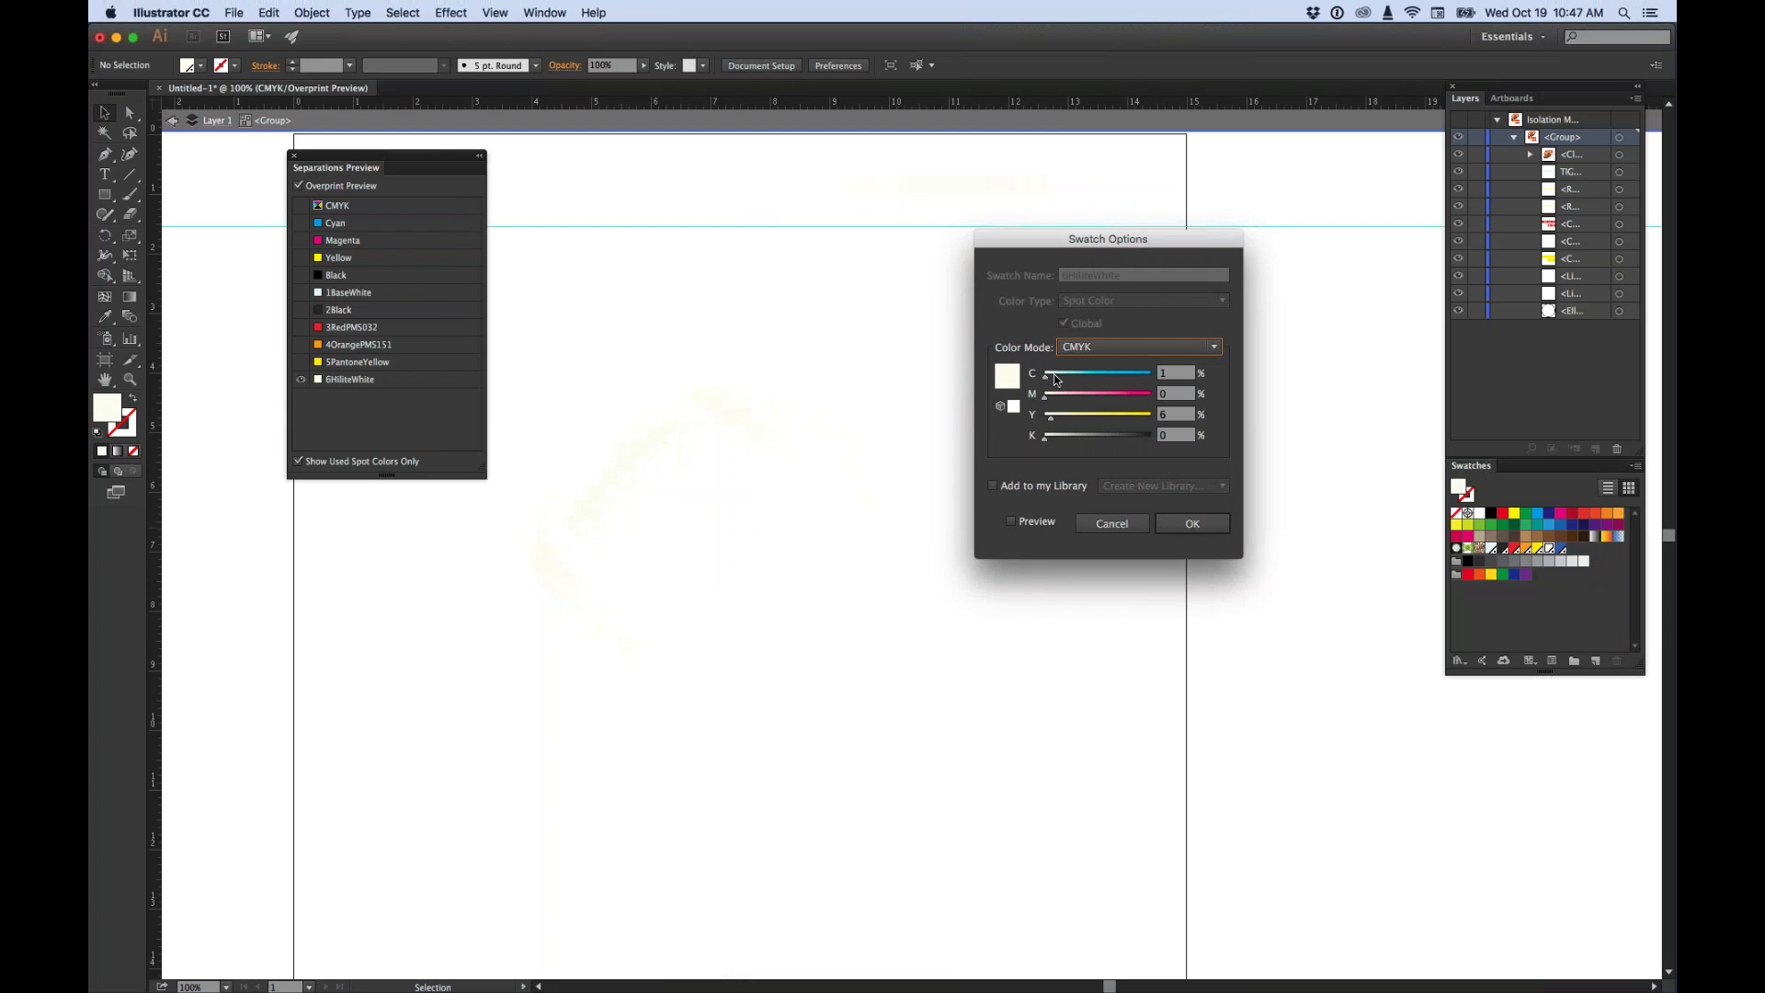
{"action": "left_click_drag", "start_coordinate": [1045, 397], "coordinate": [1072, 401]}
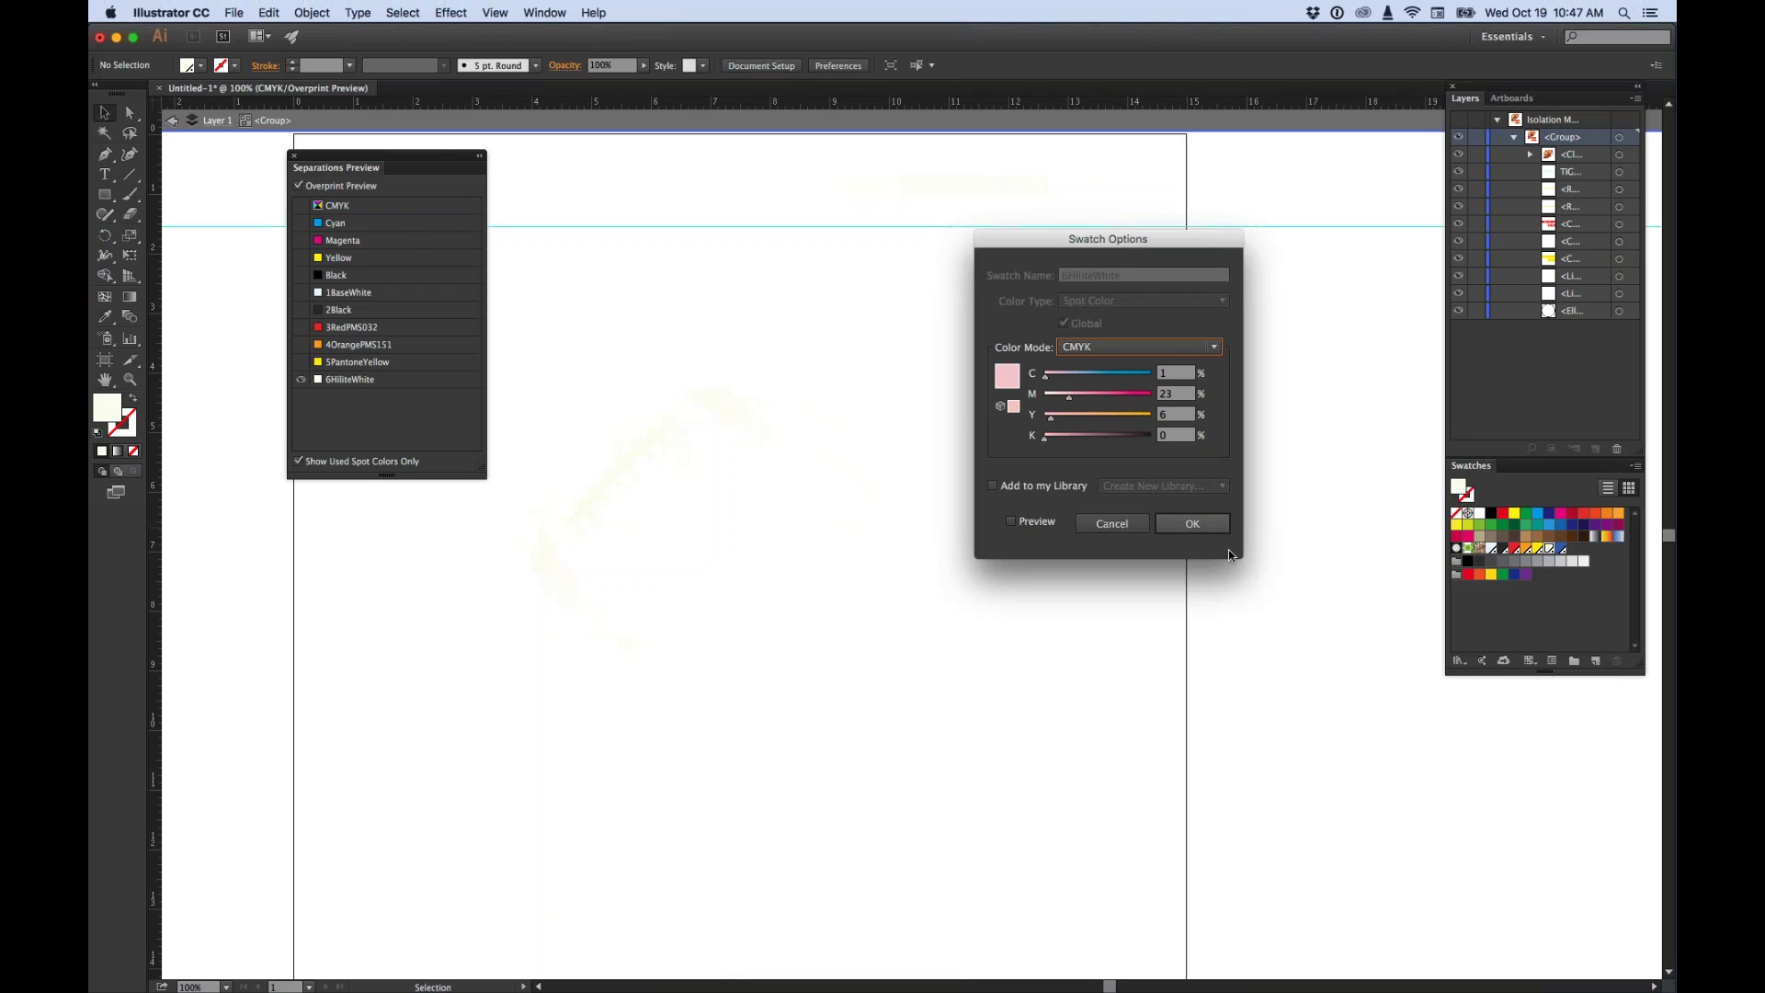
{"action": "left_click", "coordinate": [1192, 524]}
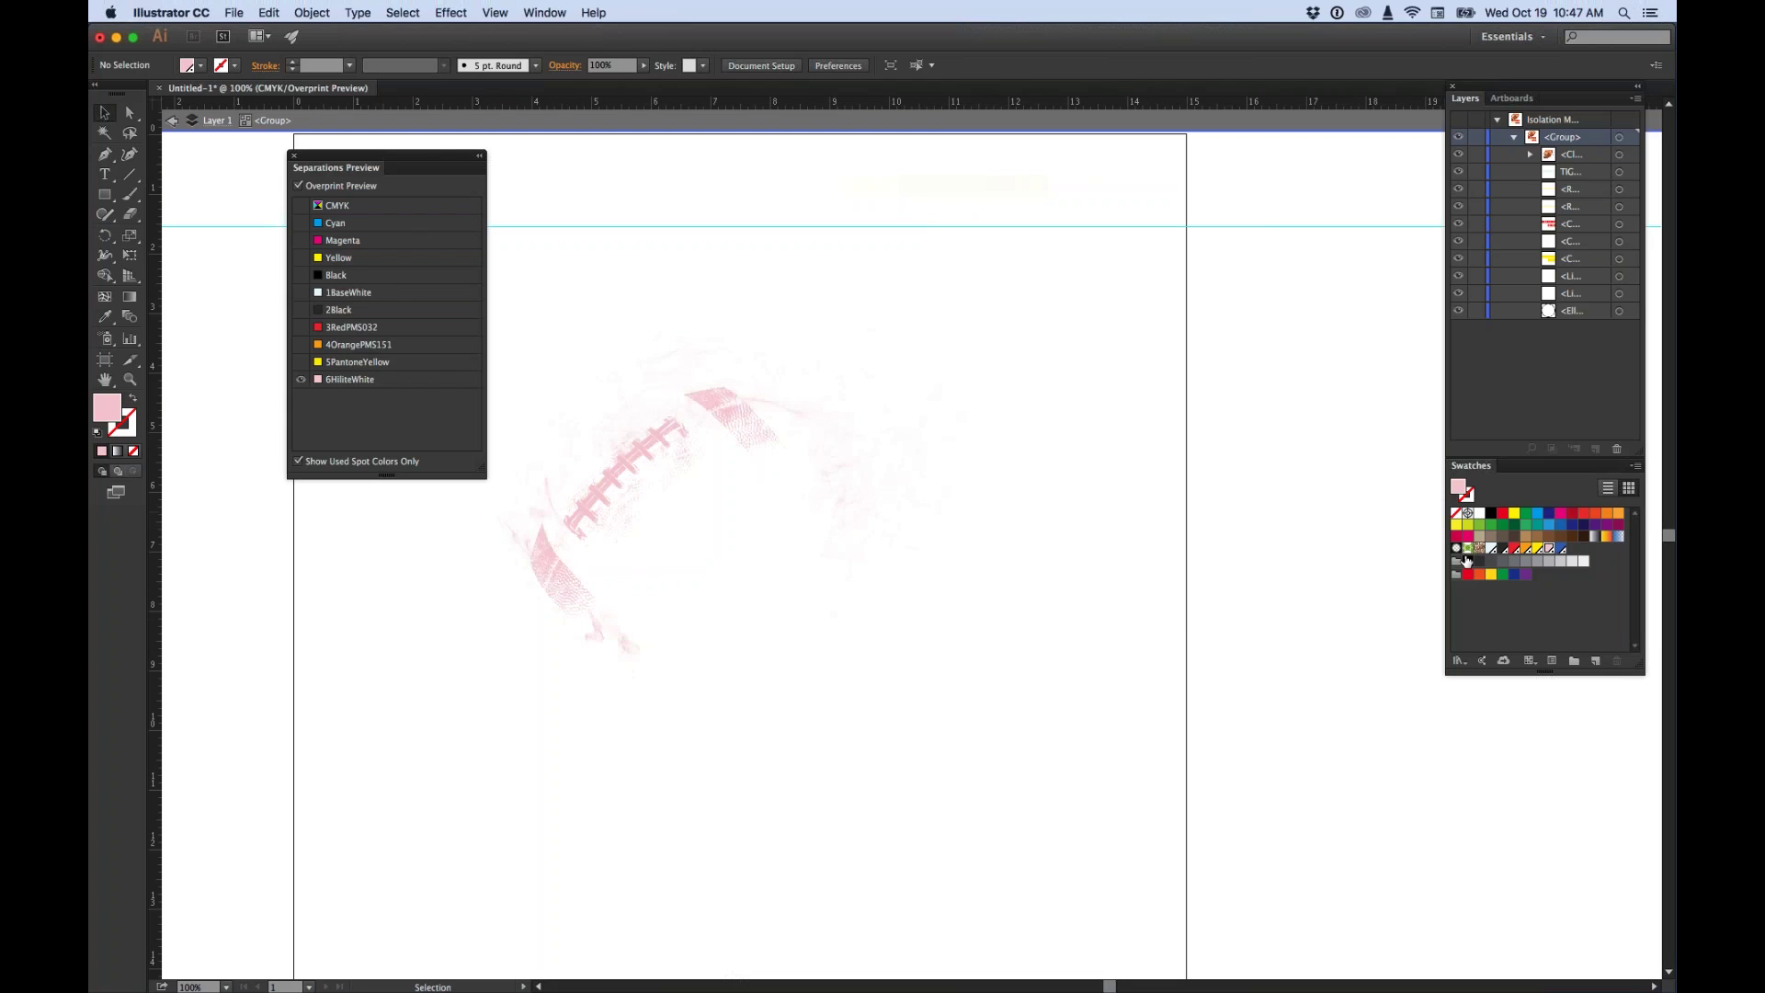
Show only the 1BaseWhite separation and tint its spot swatch a stronger light blue by raising the cyan.
{"action": "left_click", "coordinate": [300, 292]}
{"action": "left_click", "coordinate": [297, 378]}
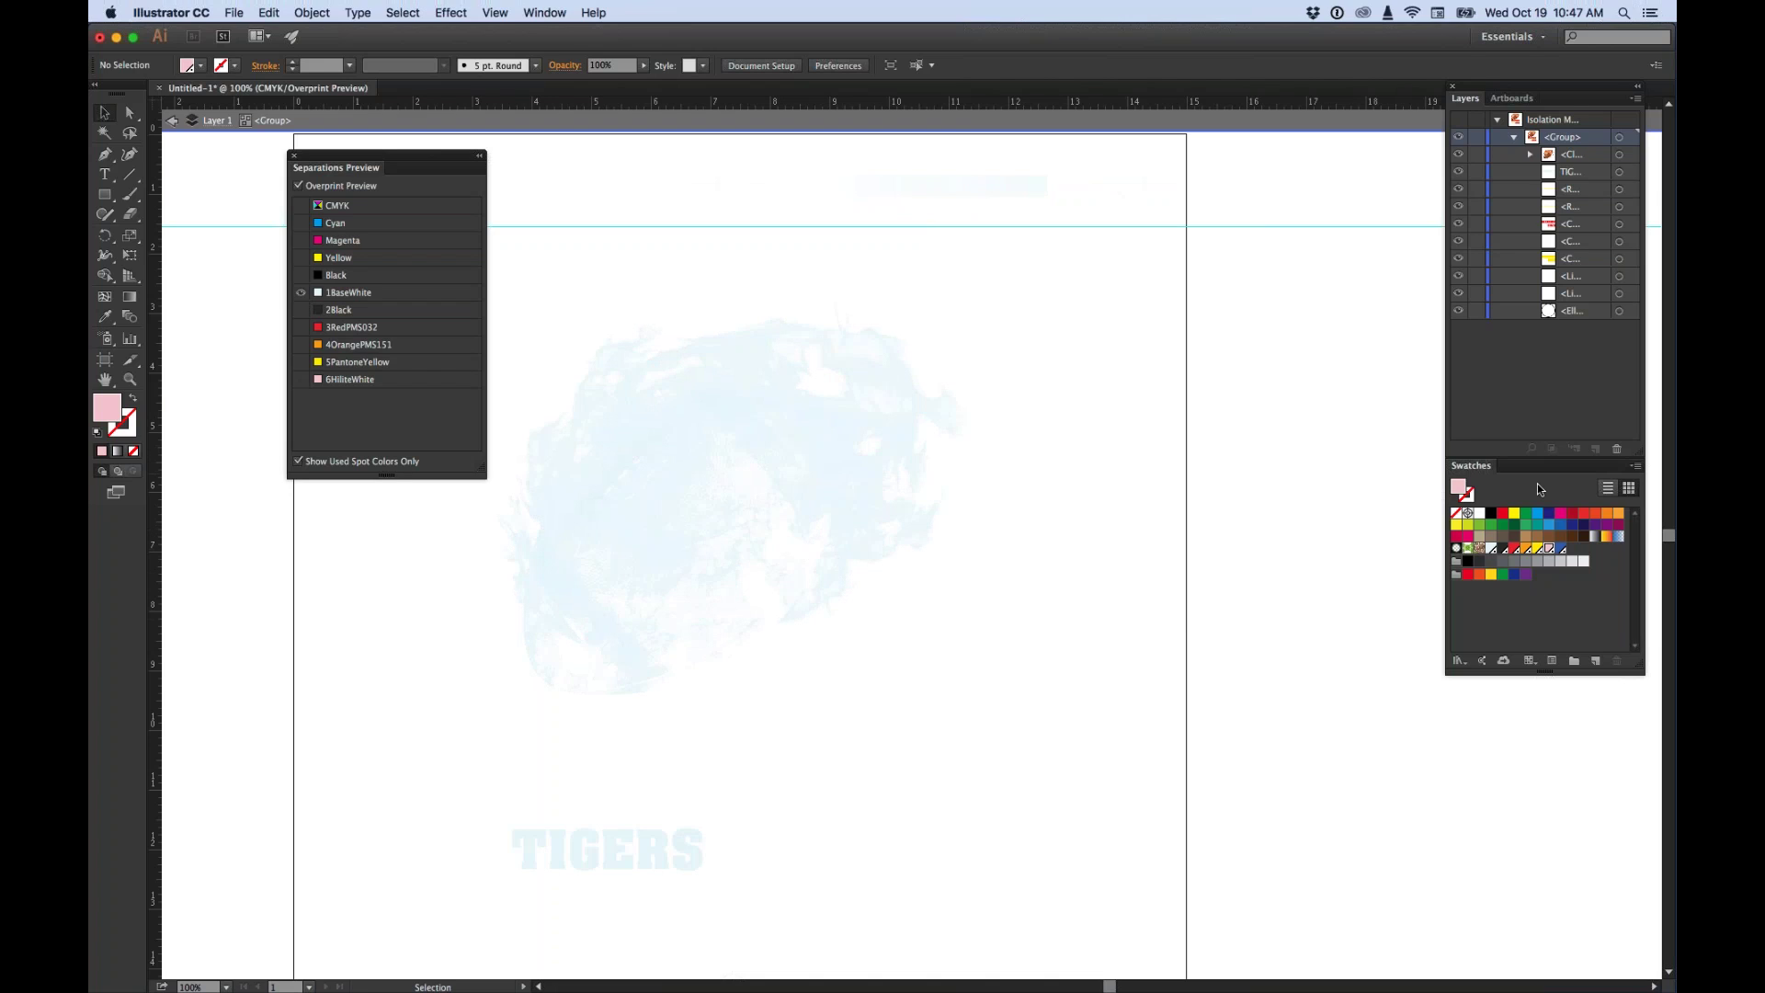
{"action": "double_click", "coordinate": [1491, 548]}
{"action": "left_click_drag", "start_coordinate": [1053, 383], "coordinate": [1068, 373]}
{"action": "left_click", "coordinate": [1167, 527]}
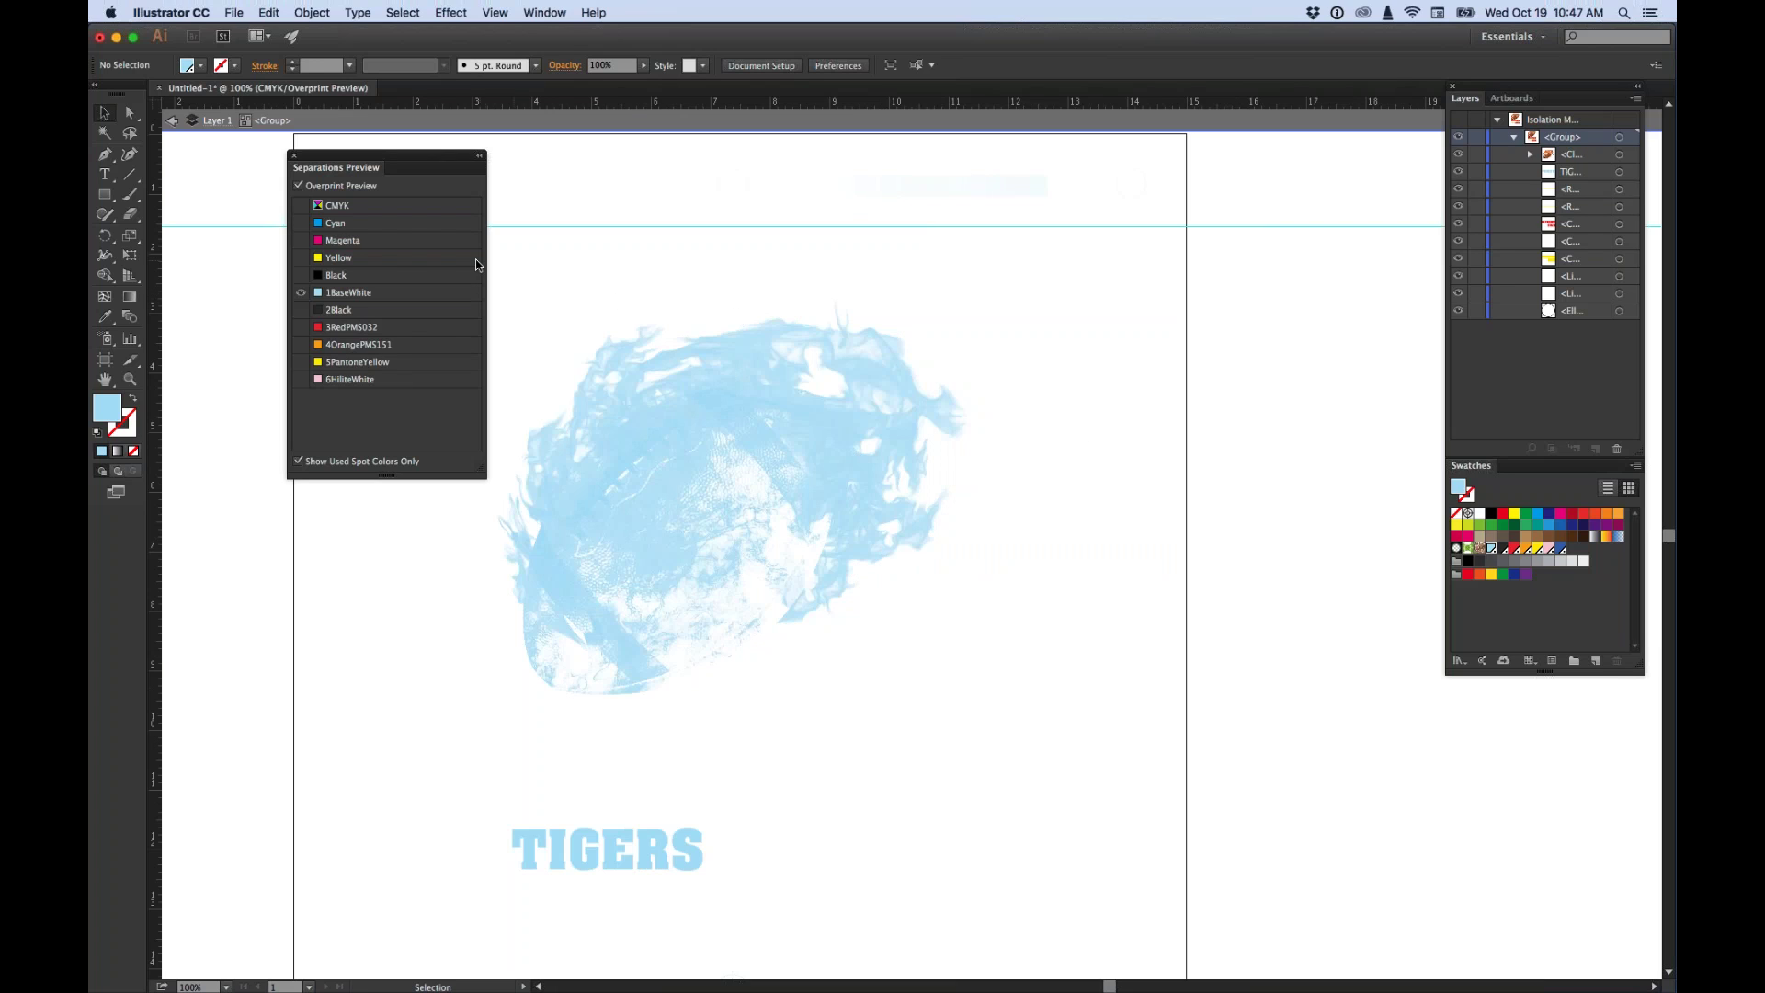
Check the process Black separation, hide it again, and show all six spot inks together.
{"action": "left_click", "coordinate": [300, 275]}
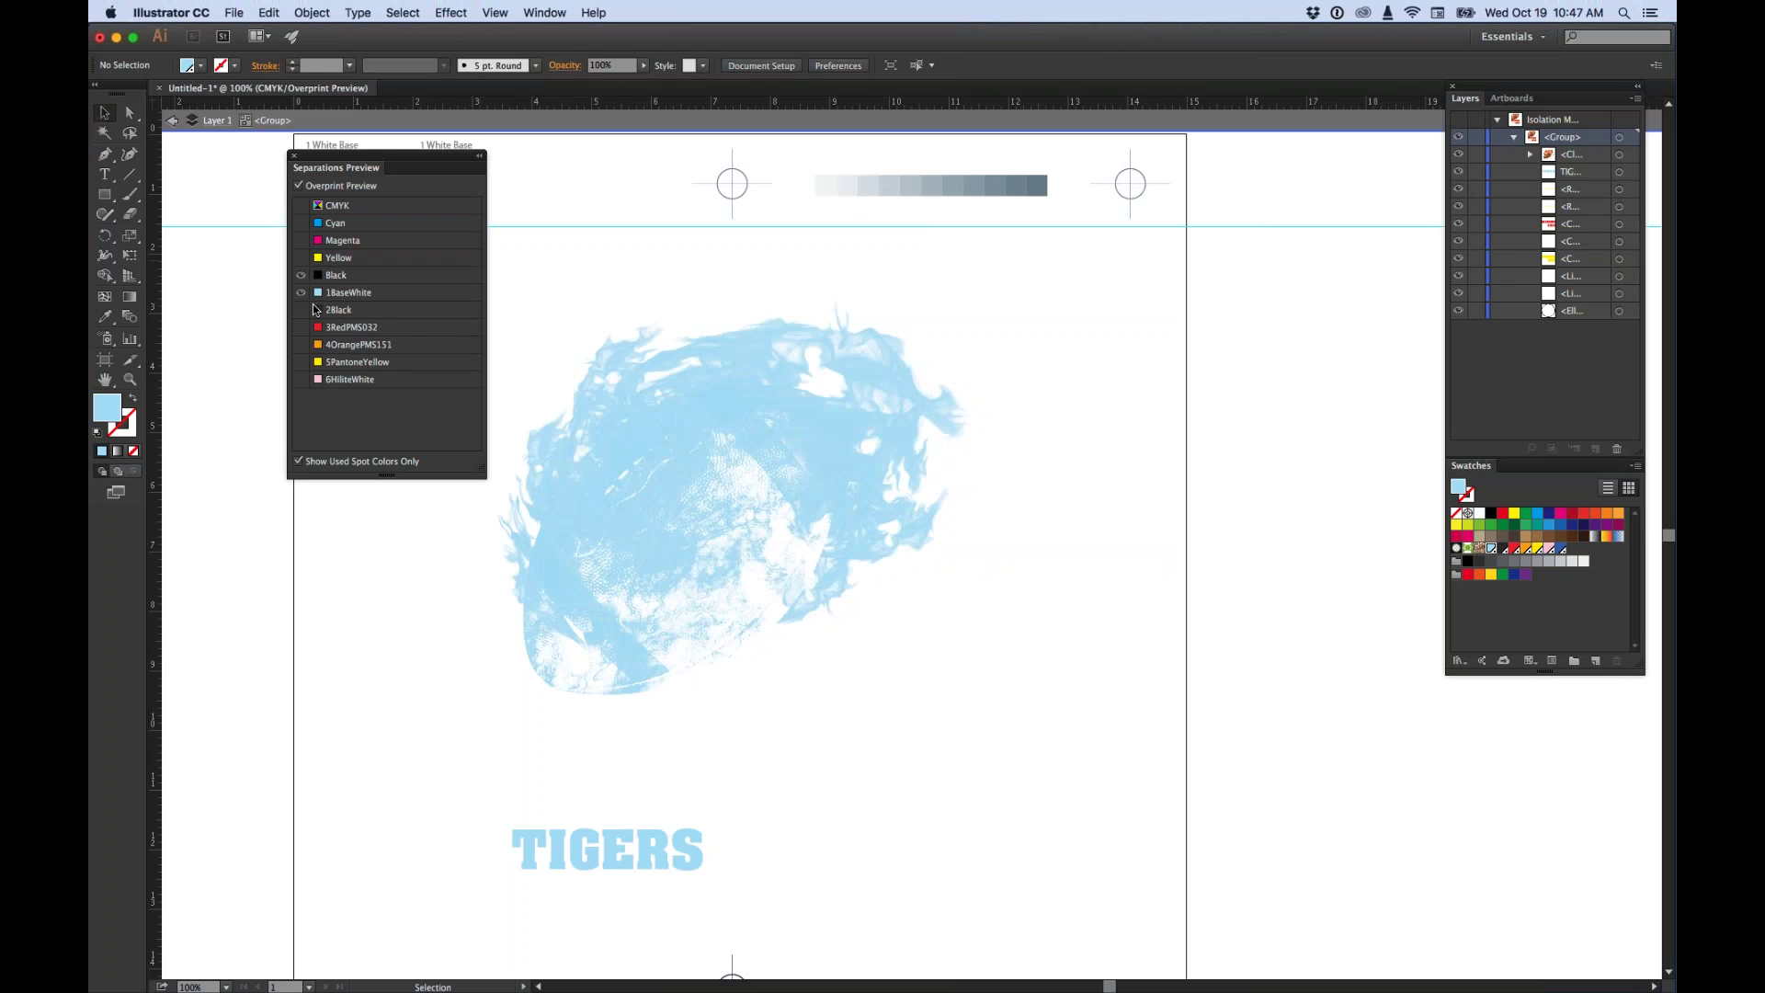
{"action": "left_click", "coordinate": [300, 275]}
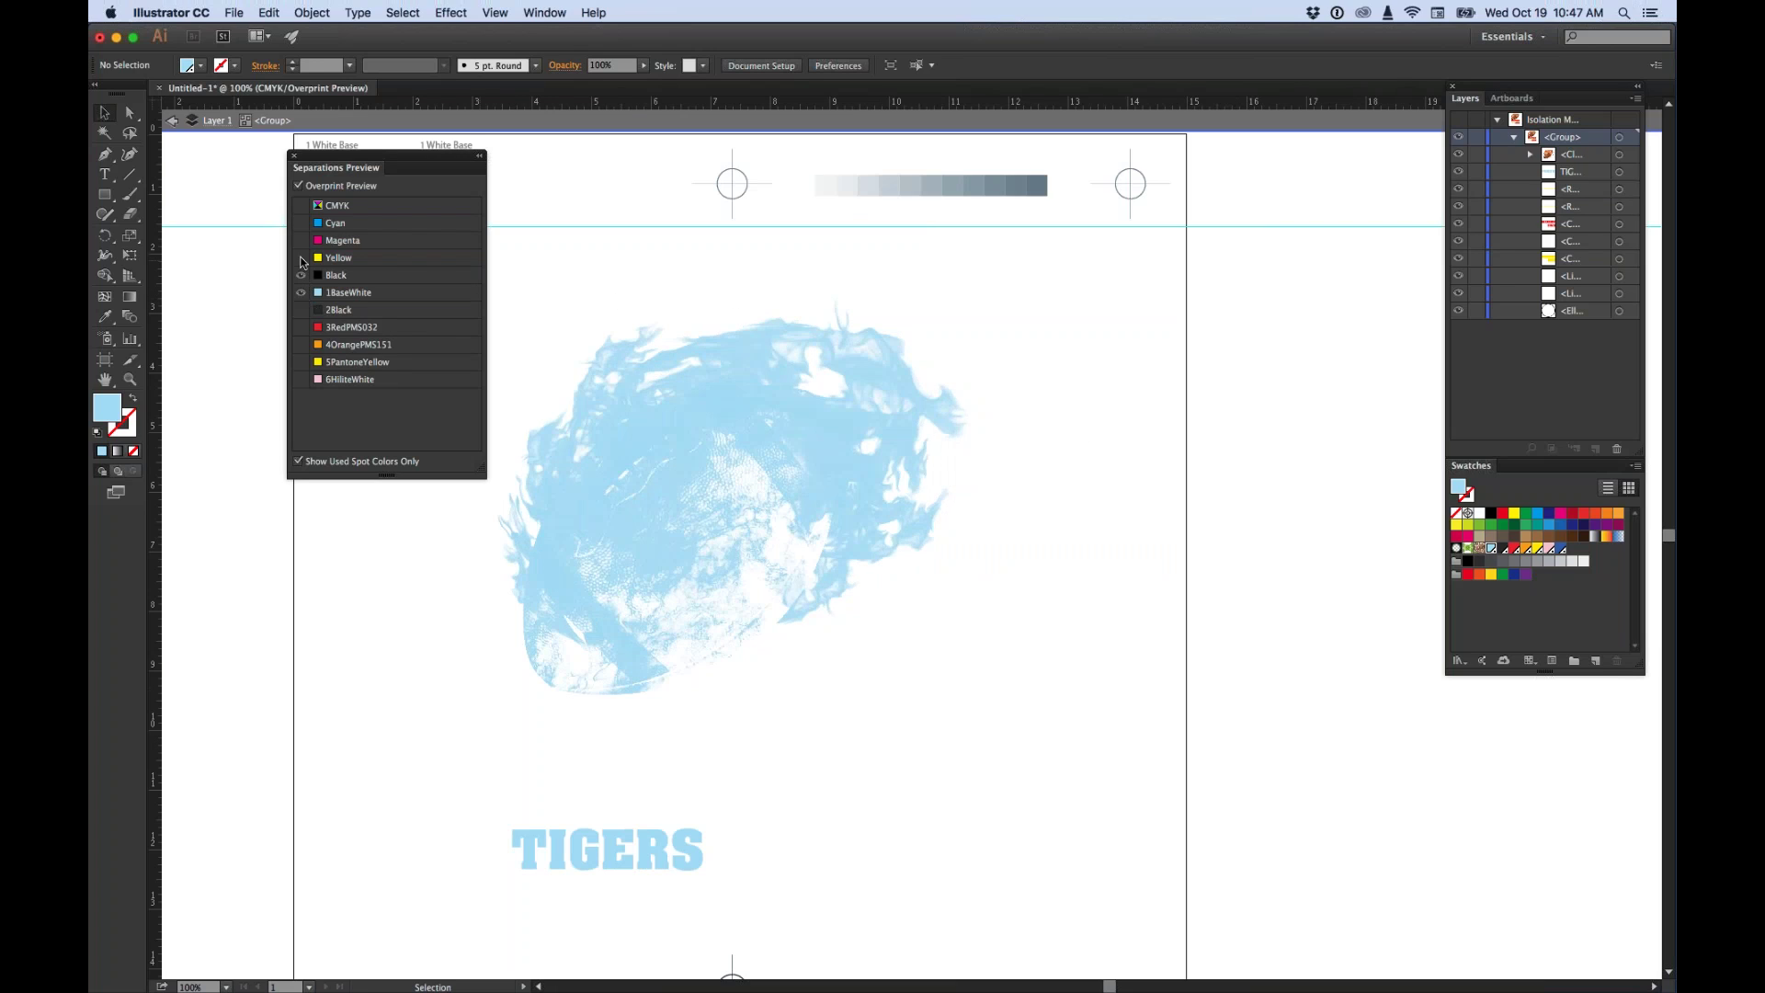
{"action": "left_click", "coordinate": [301, 312]}
{"action": "left_click", "coordinate": [301, 328]}
{"action": "left_click", "coordinate": [301, 344]}
{"action": "left_click", "coordinate": [302, 361]}
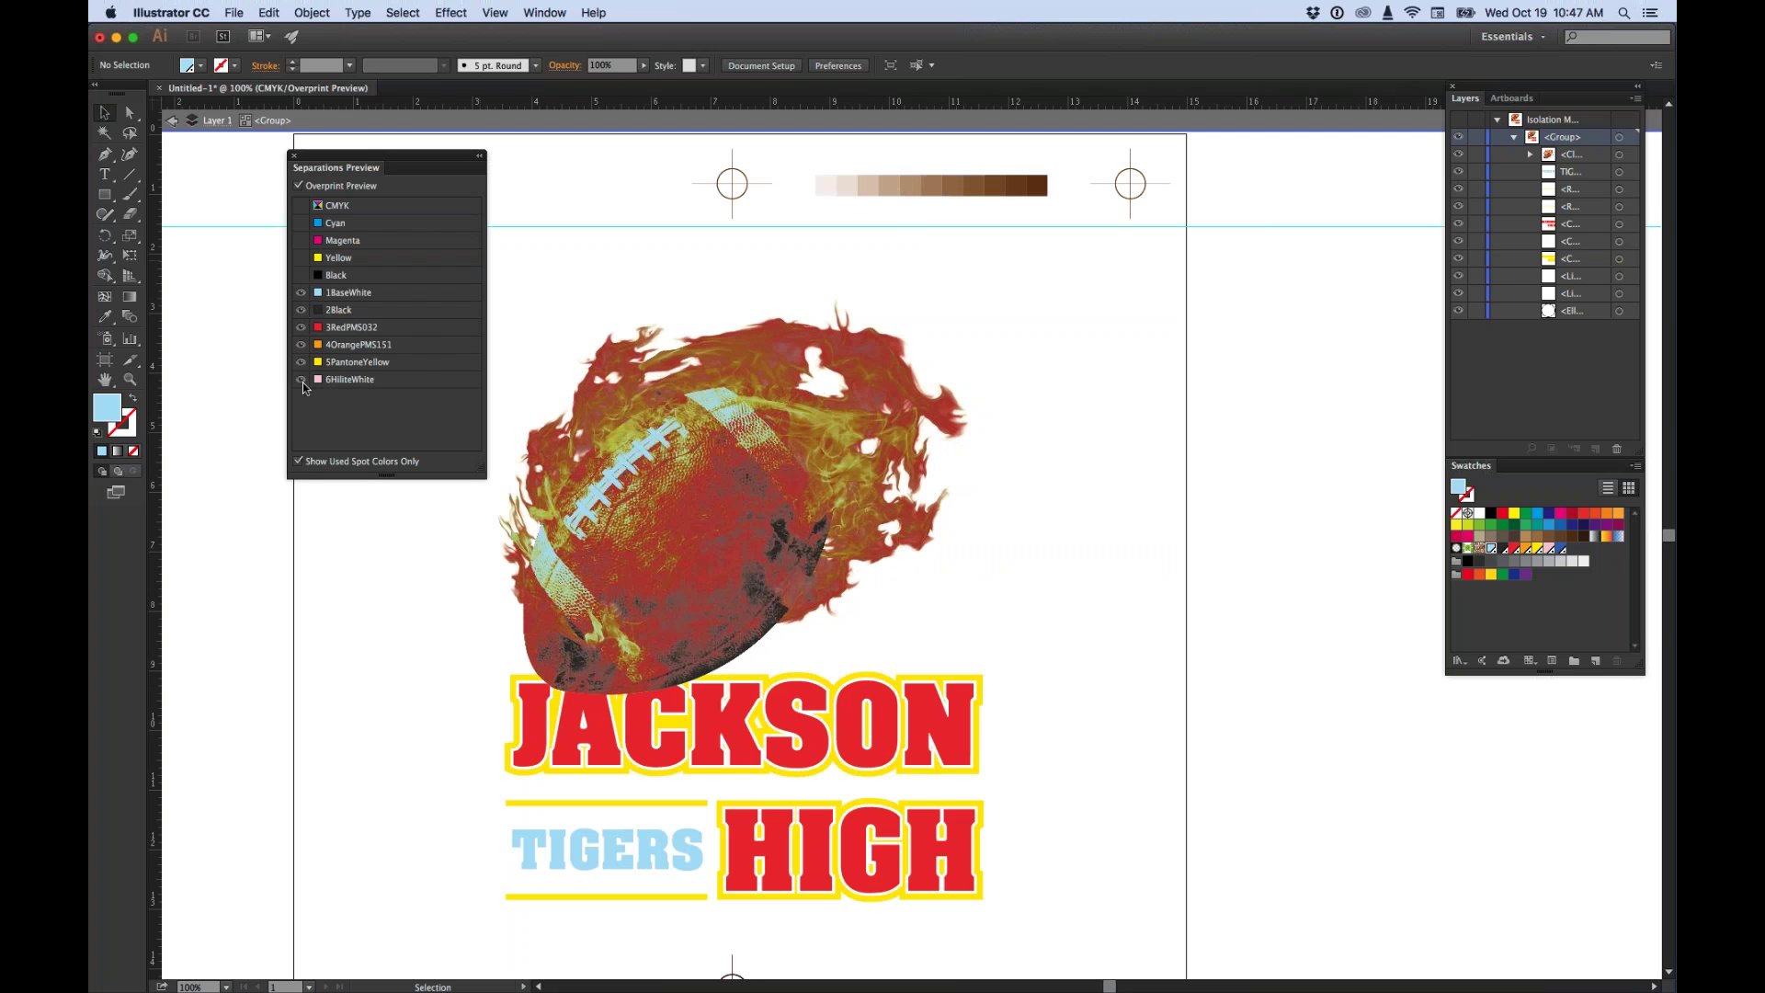
{"action": "left_click", "coordinate": [301, 379]}
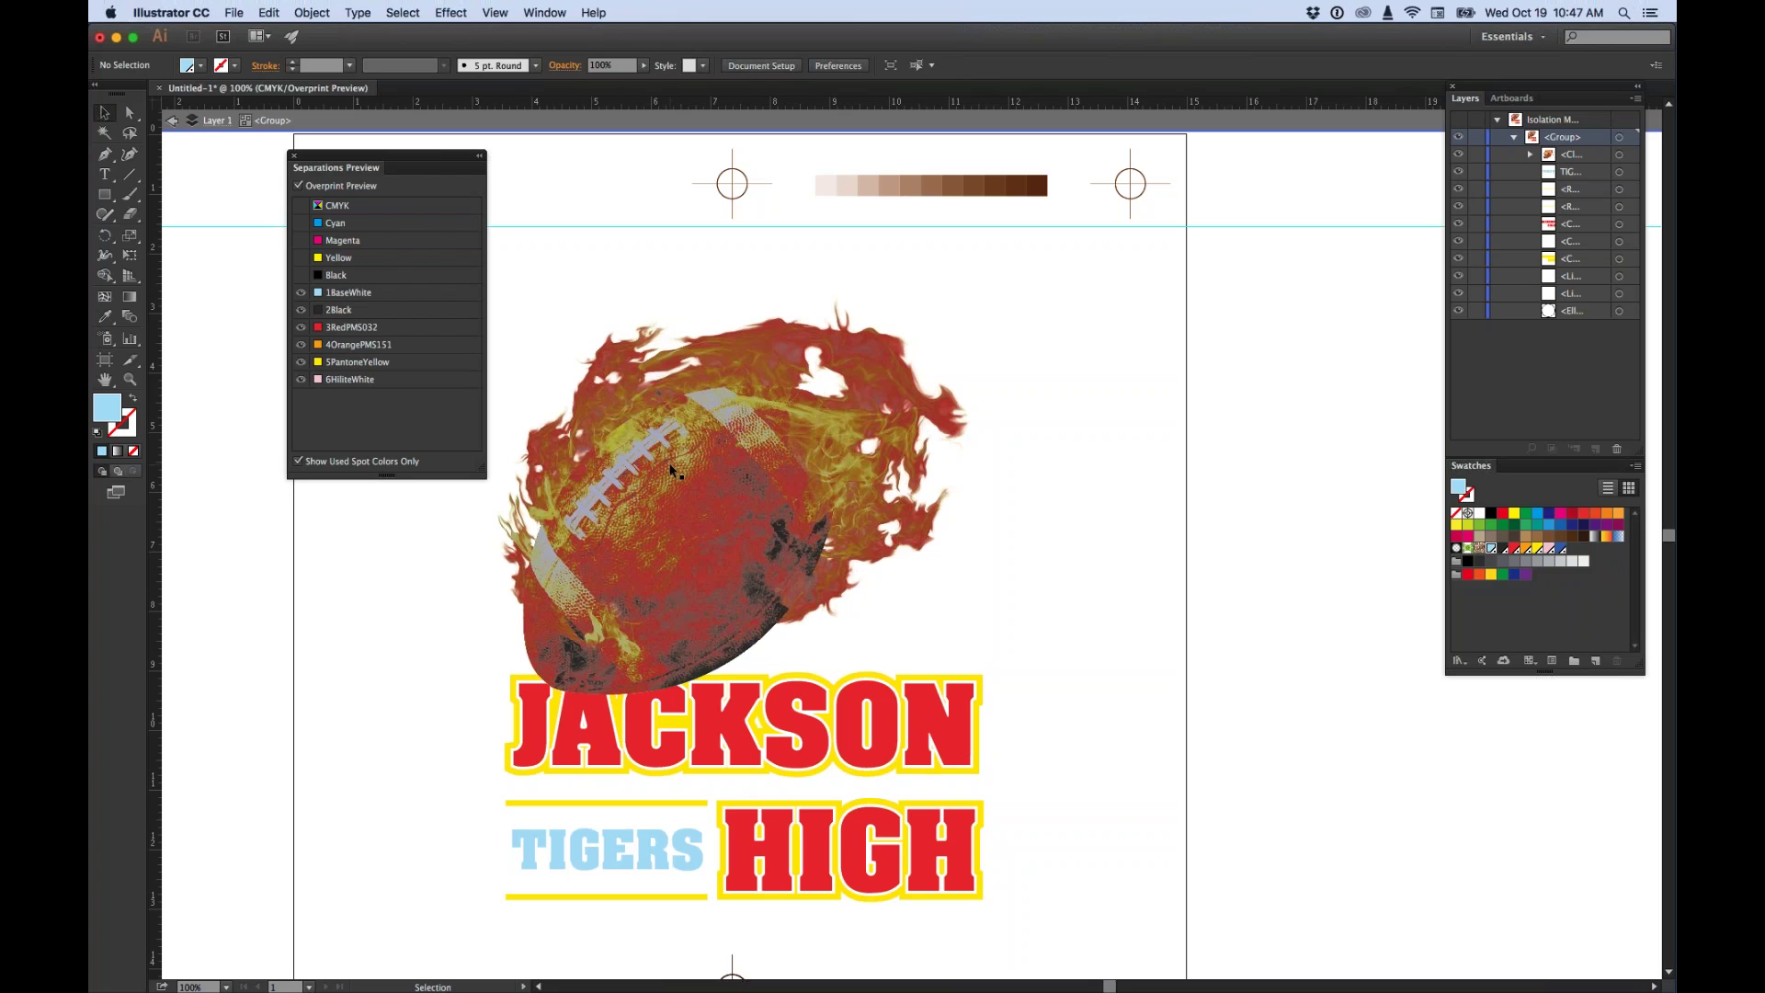
Open the print settings and set the media size to Custom, 15 x 15 in.
{"action": "left_click", "coordinate": [234, 12]}
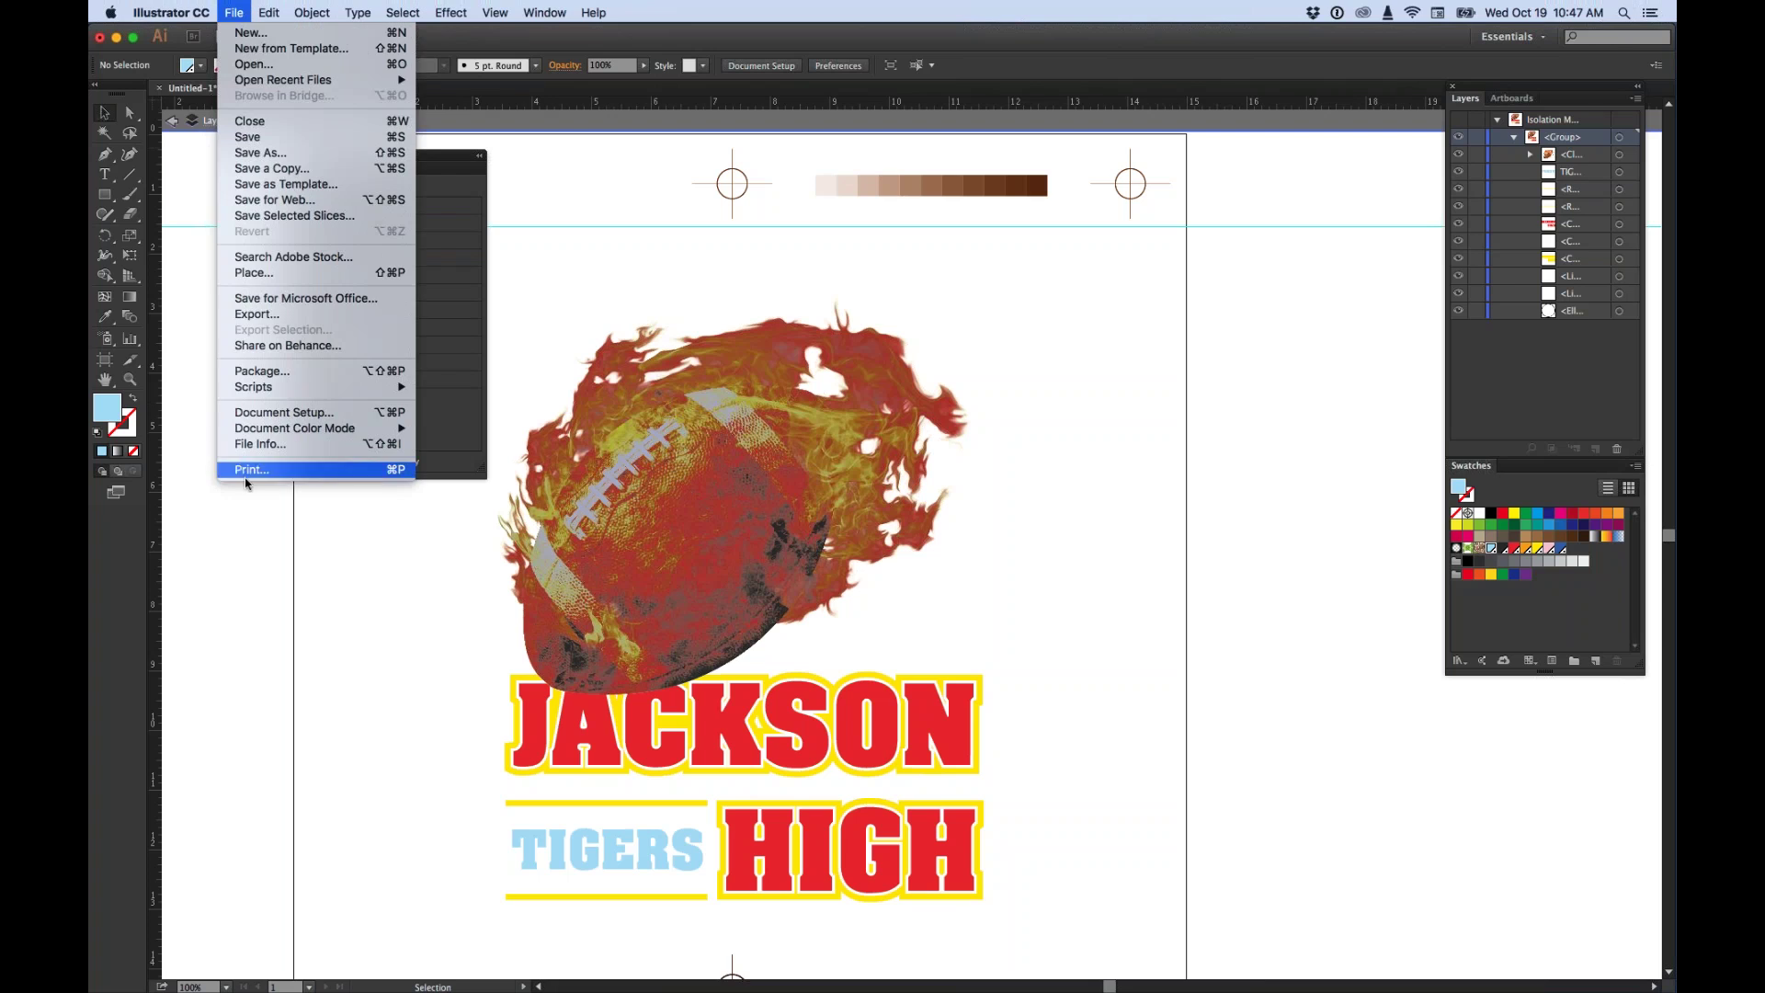
{"action": "left_click", "coordinate": [246, 472]}
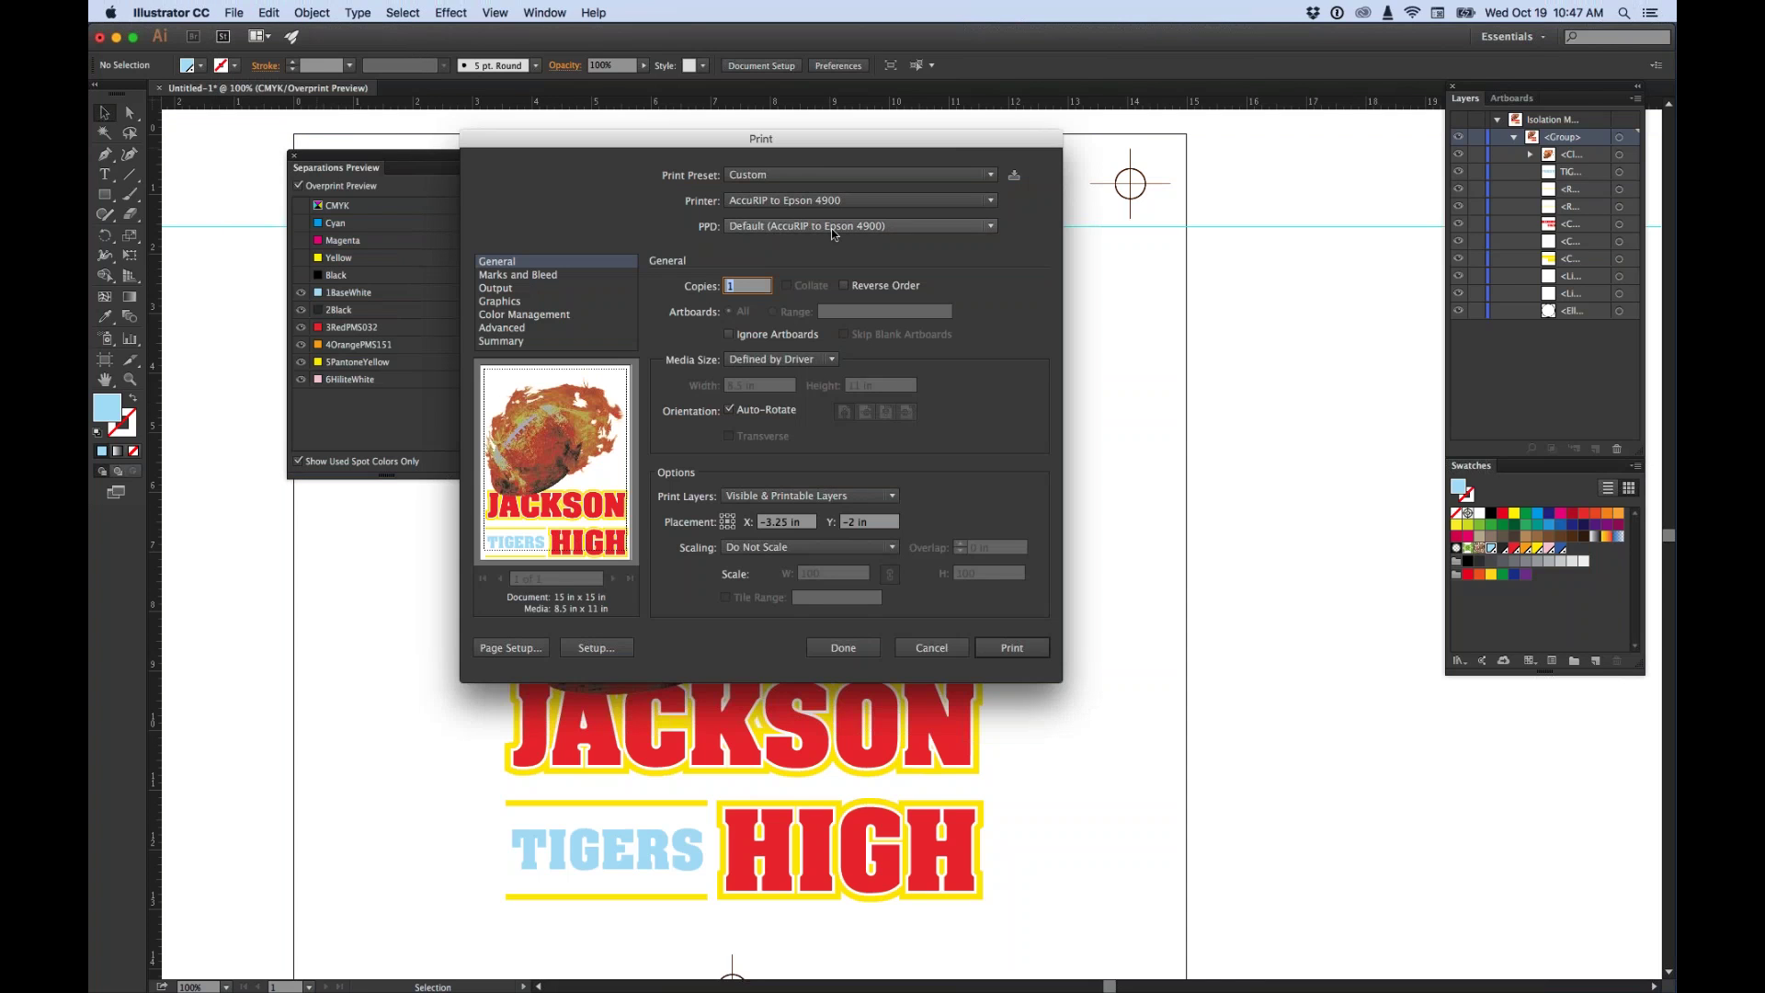
{"action": "left_click", "coordinate": [779, 360]}
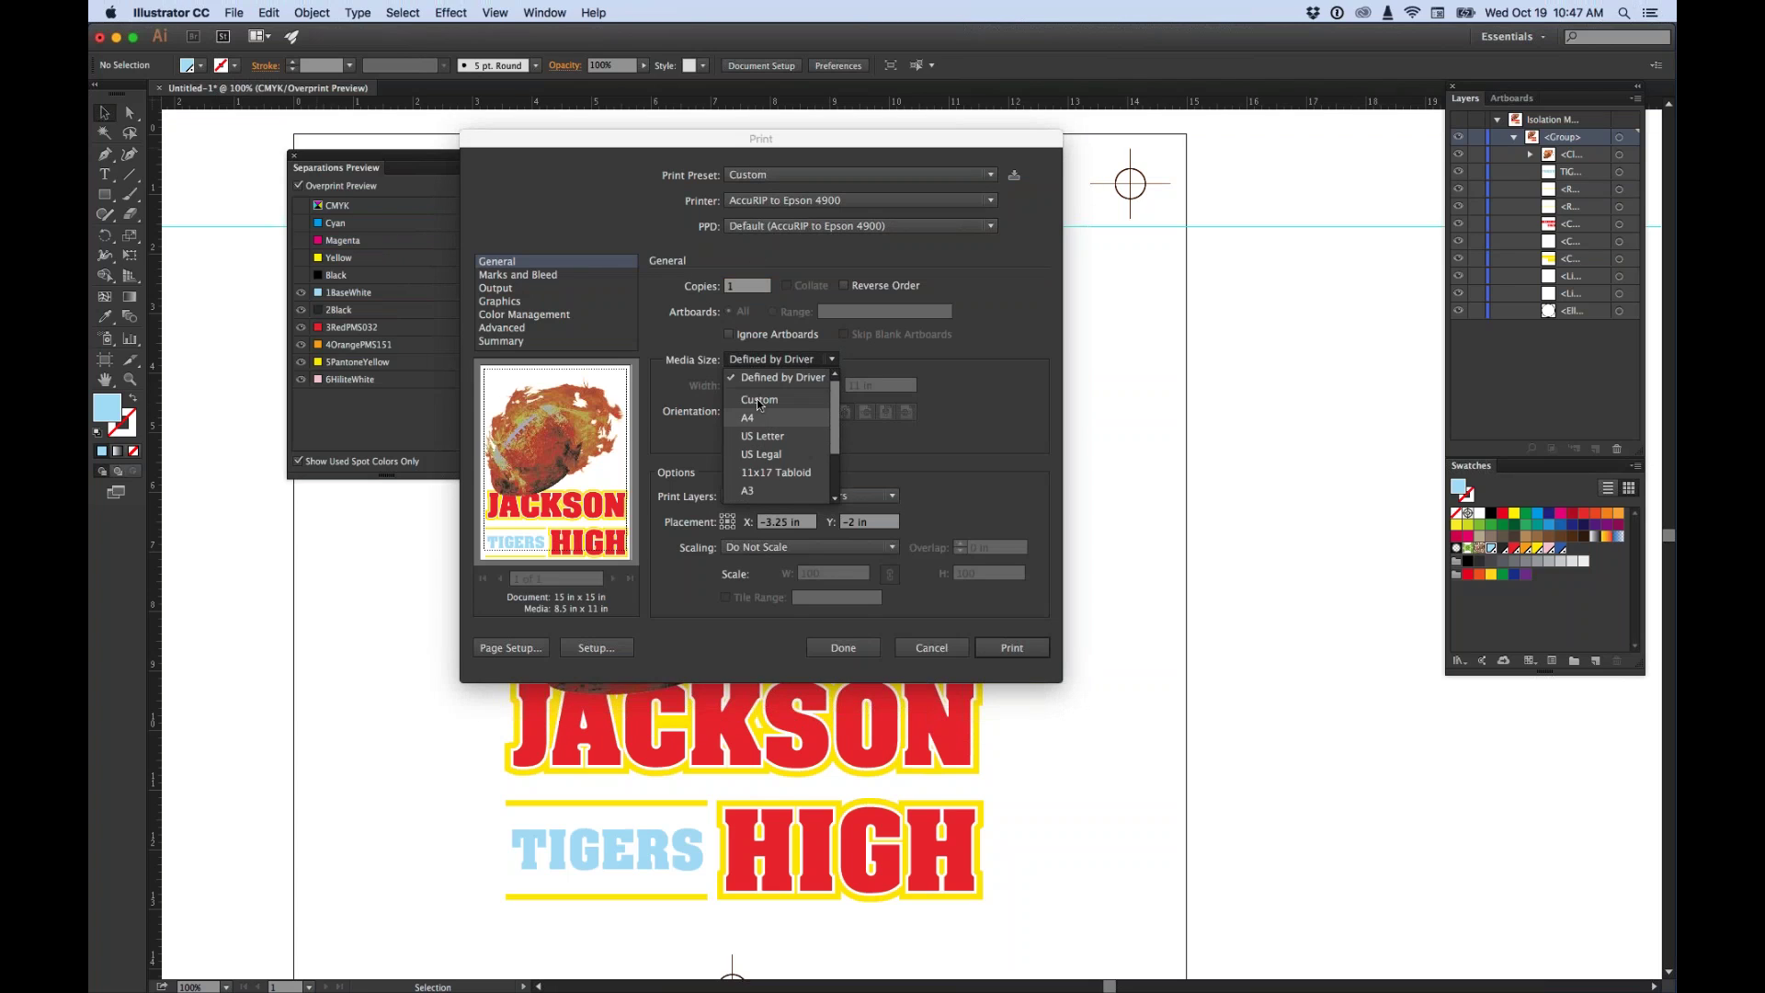
{"action": "left_click", "coordinate": [759, 400]}
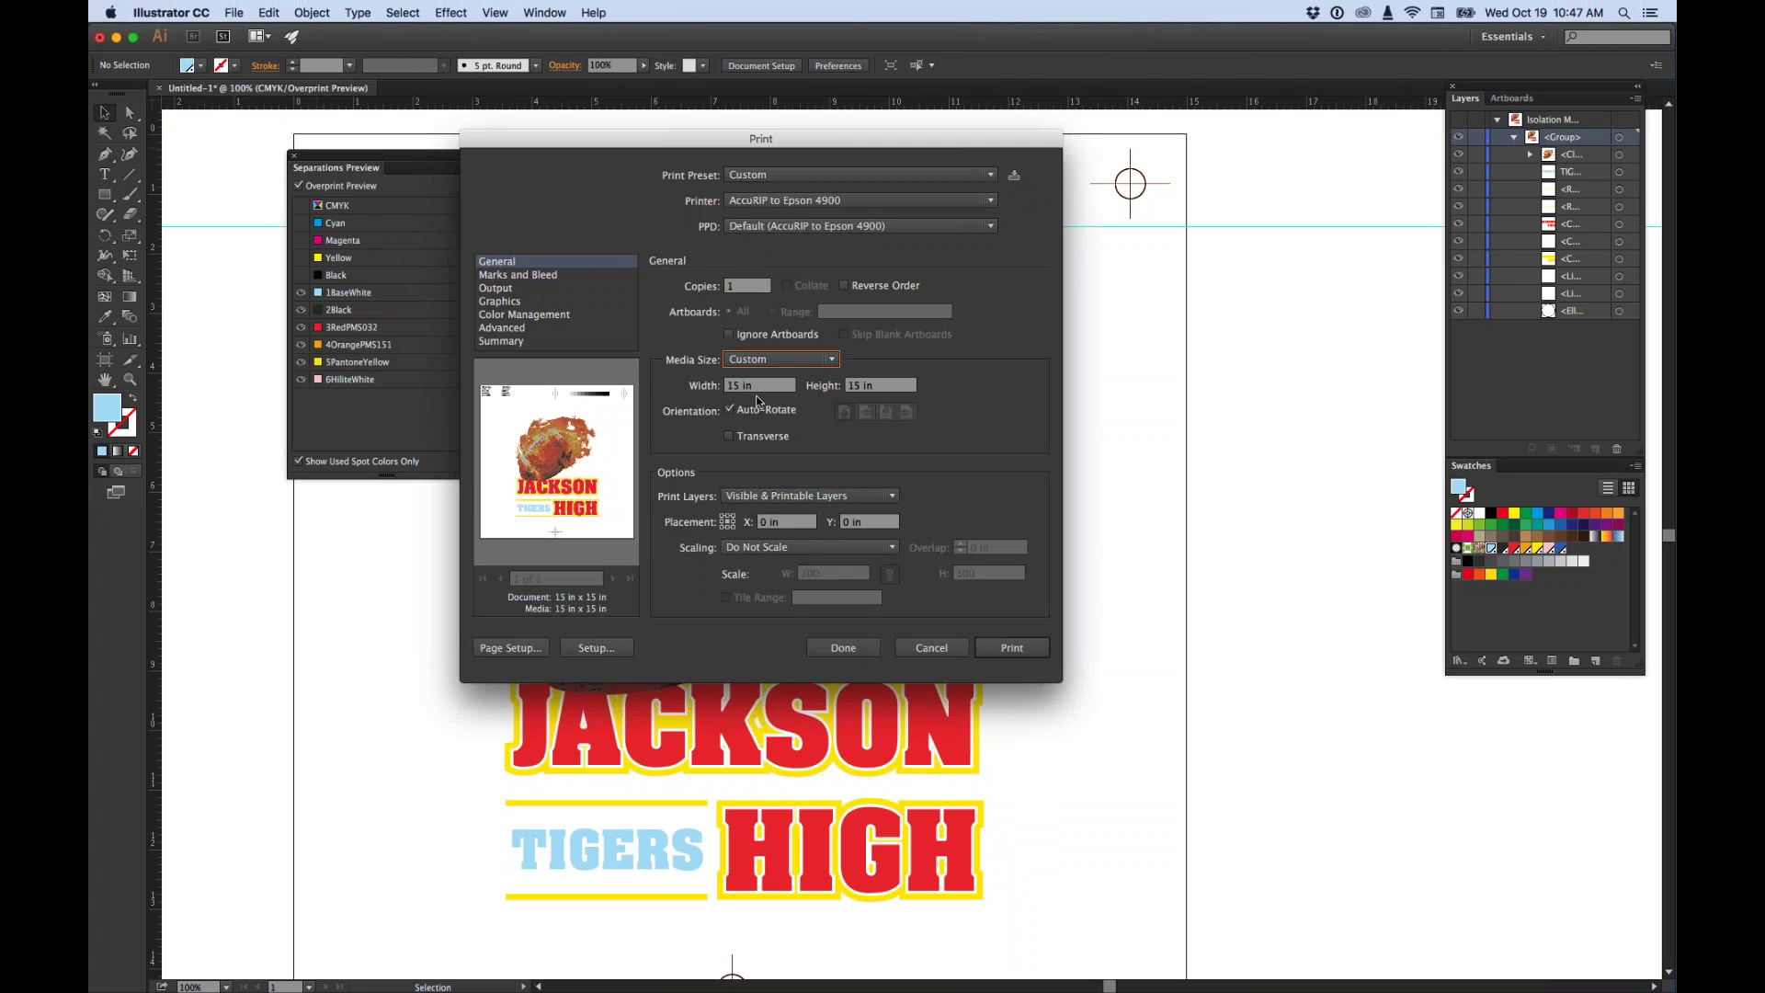
Set the print output mode to Separations (Host-Based) and exclude the Process Black ink from printing.
{"action": "left_click", "coordinate": [496, 288]}
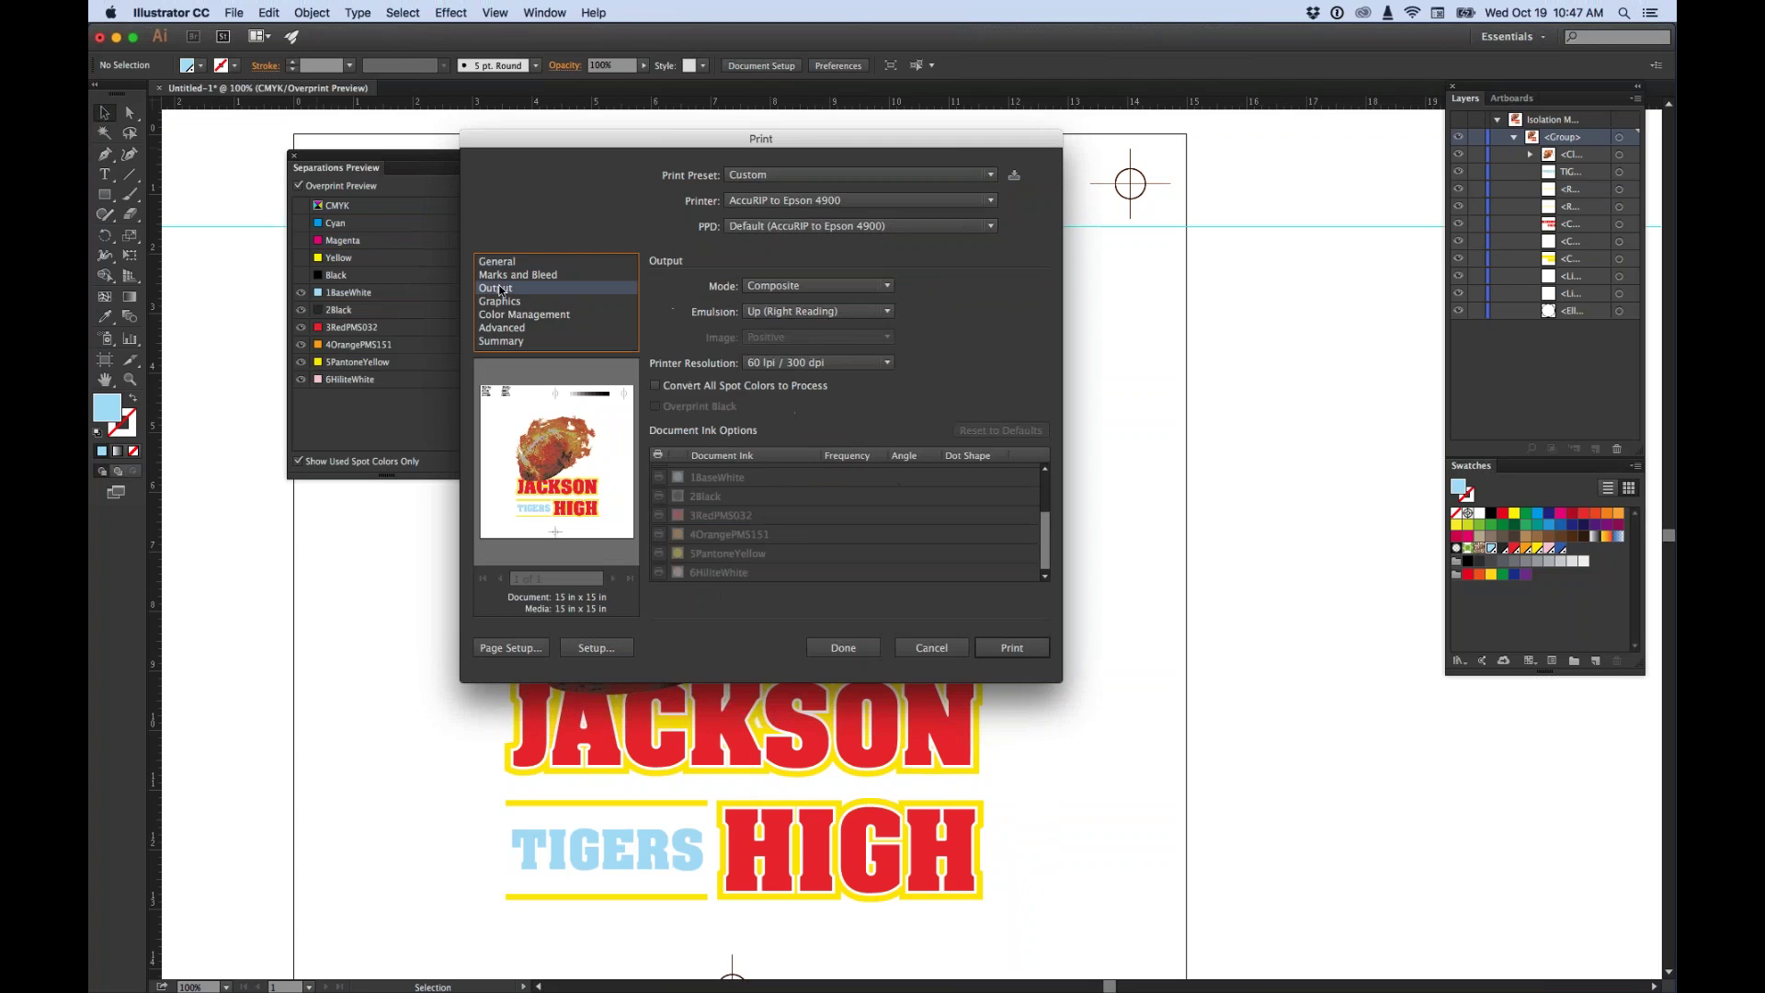
{"action": "left_click", "coordinate": [772, 287]}
{"action": "left_click", "coordinate": [772, 322]}
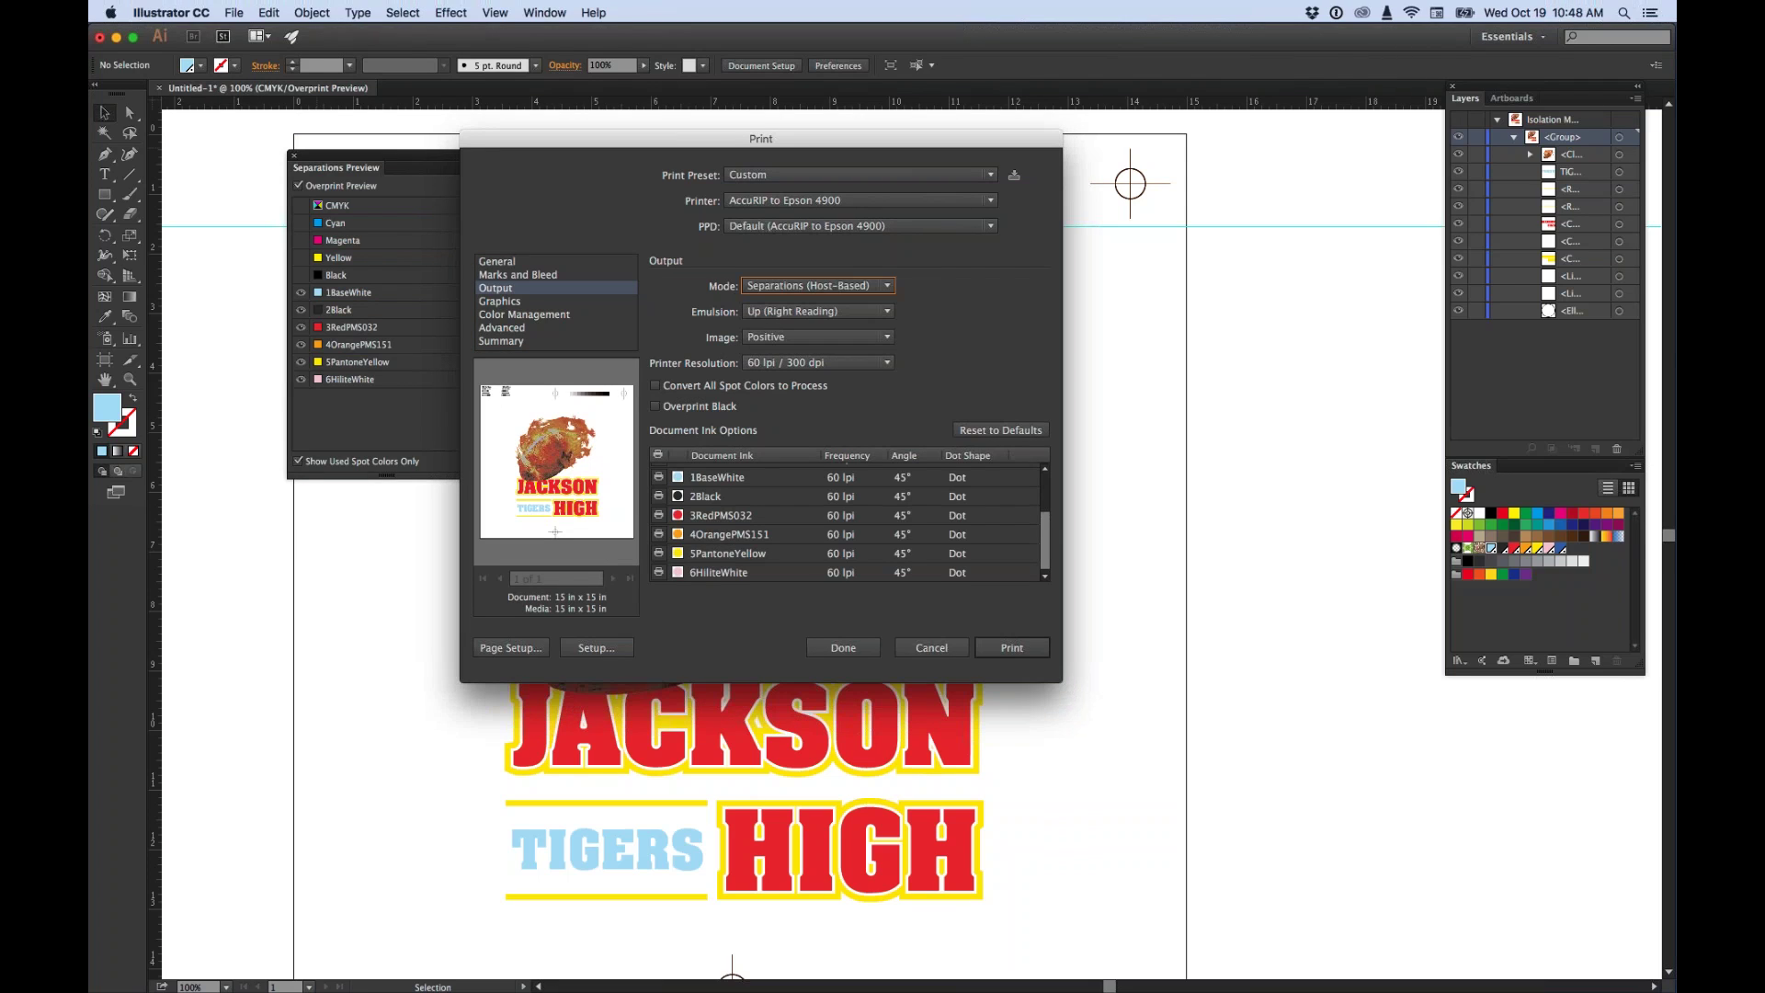
{"action": "left_click_drag", "start_coordinate": [1048, 531], "coordinate": [1040, 466]}
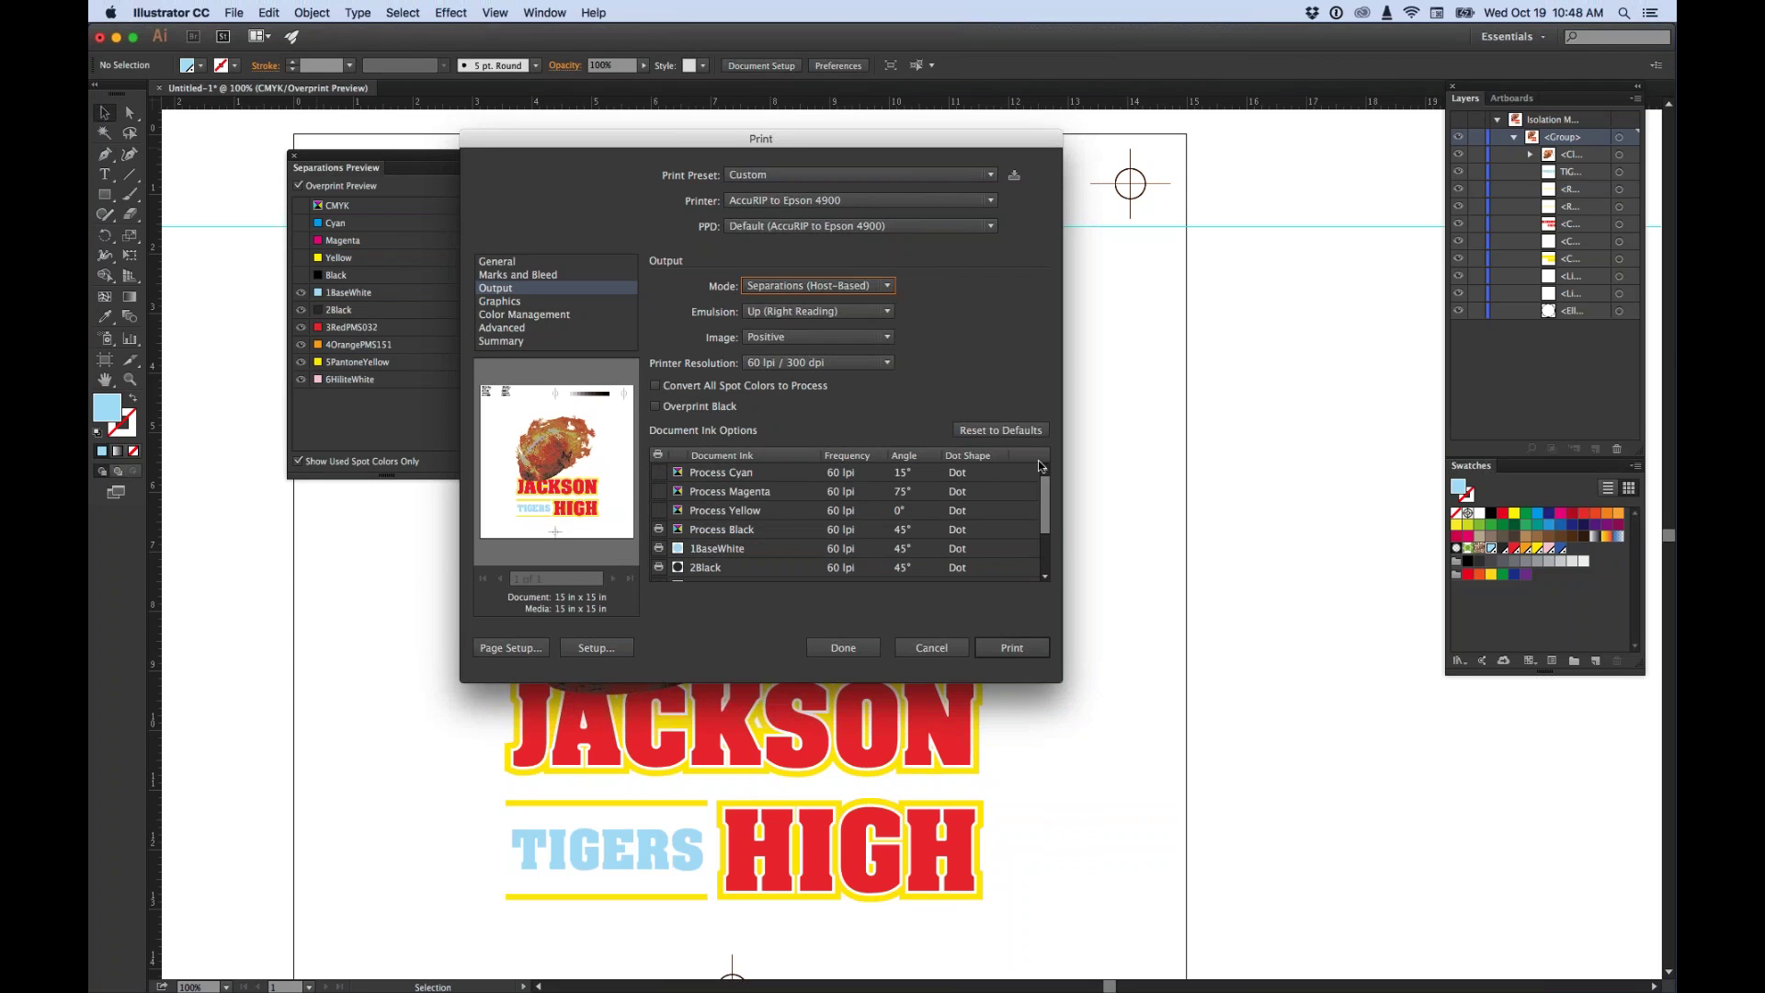
{"action": "left_click", "coordinate": [659, 529]}
{"action": "left_click_drag", "start_coordinate": [1044, 490], "coordinate": [1042, 528]}
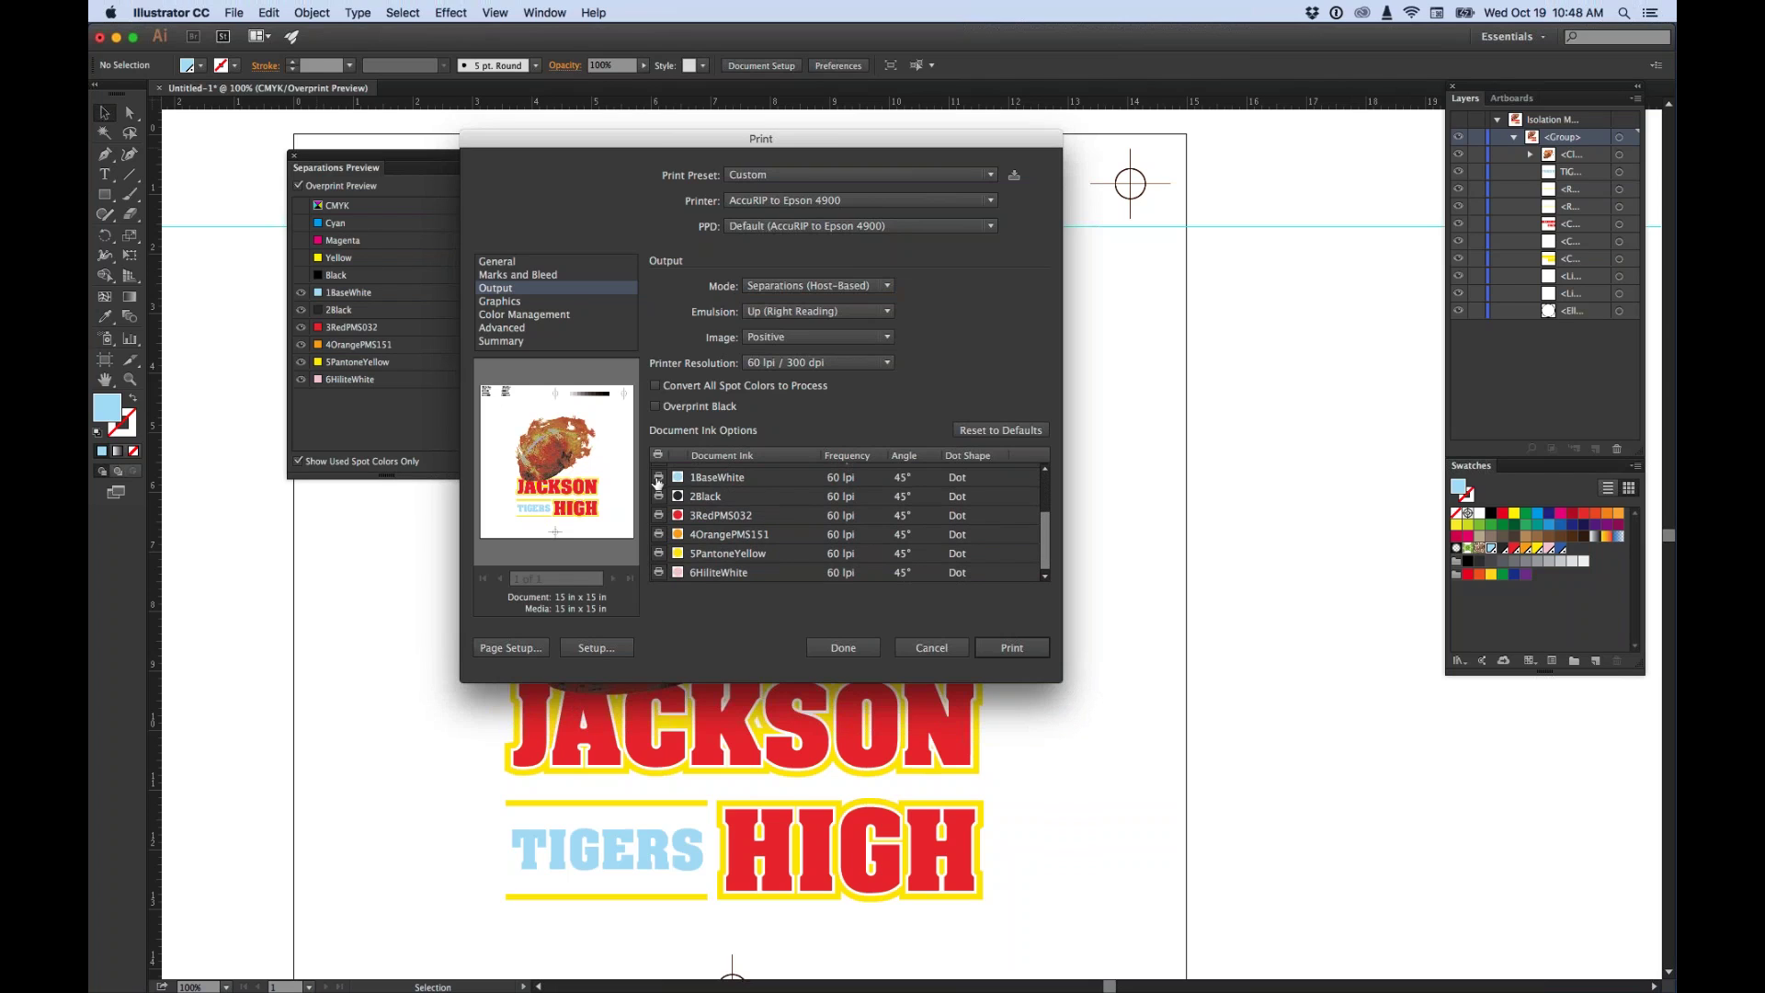
Exclude the 1BaseWhite, 3RedPMS032, 4OrangePMS151, 5PantoneYellow and 6HiliteWhite inks so that only 2Black prints.
{"action": "left_click", "coordinate": [658, 478]}
{"action": "left_click", "coordinate": [659, 515]}
{"action": "left_click", "coordinate": [658, 534]}
{"action": "left_click", "coordinate": [658, 553]}
{"action": "left_click", "coordinate": [658, 572]}
{"action": "scroll", "coordinate": [846, 524], "scroll_direction": "up", "scroll_amount": 2}
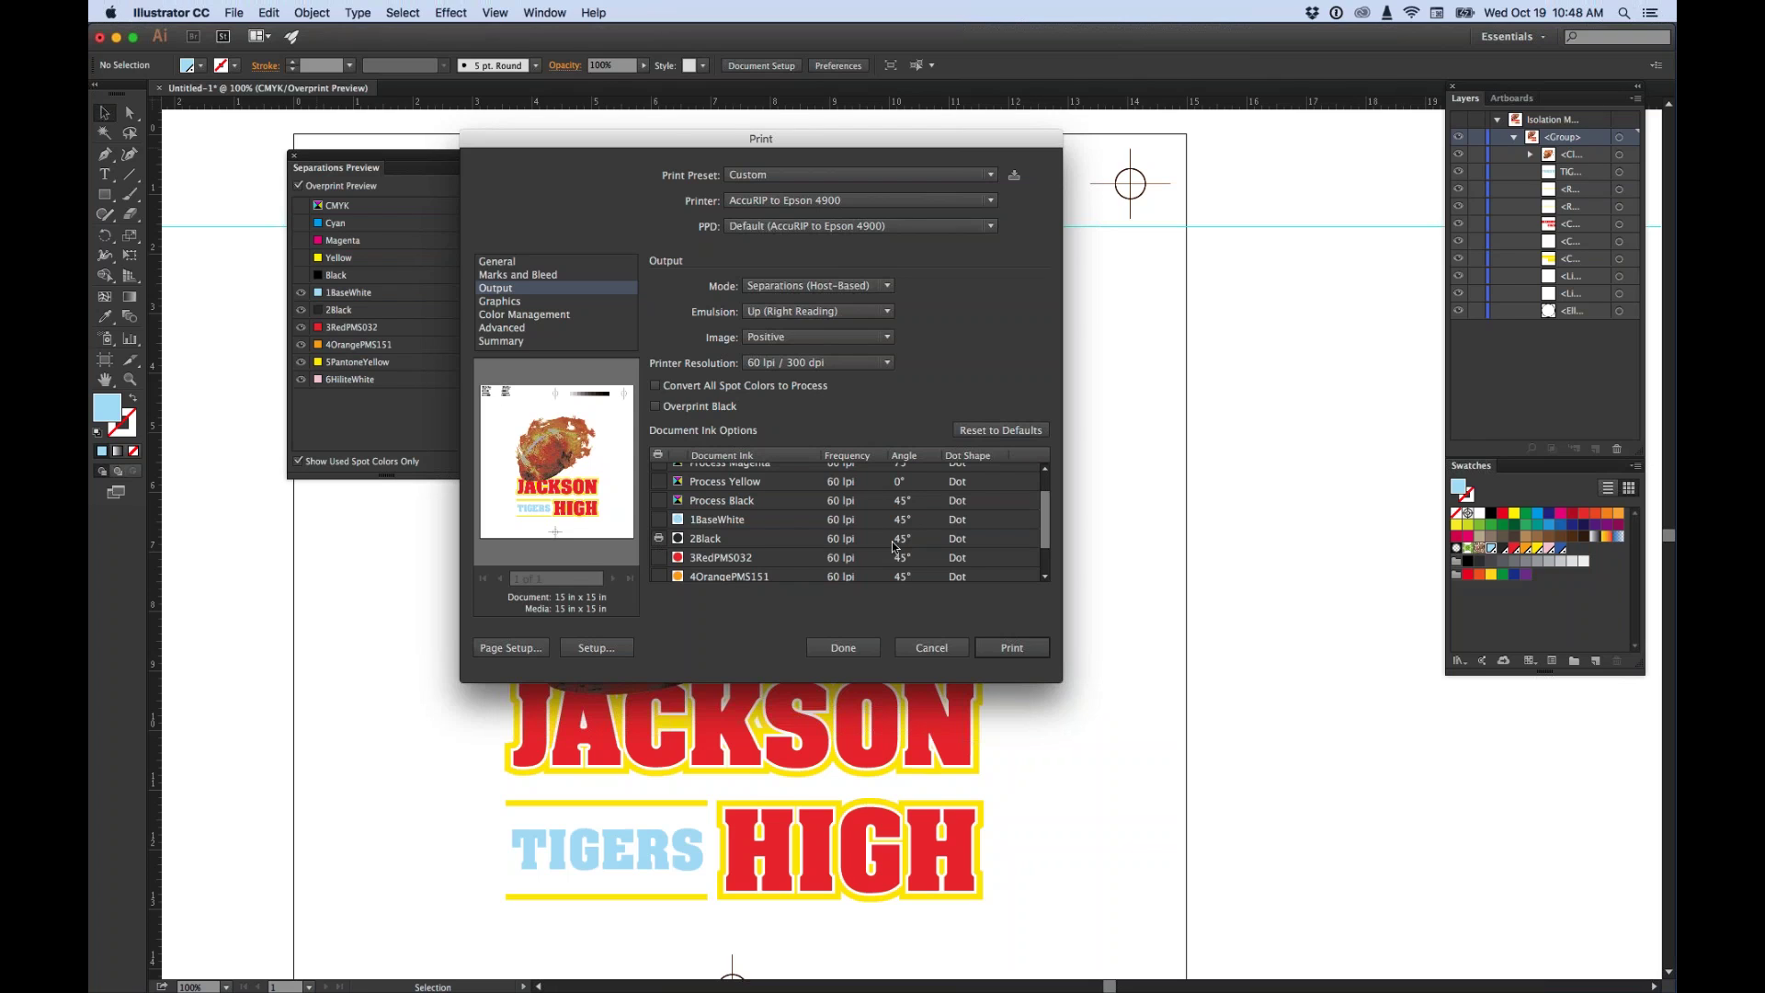
Cancel the print setup without printing and close the Separations Preview.
{"action": "left_click", "coordinate": [931, 647]}
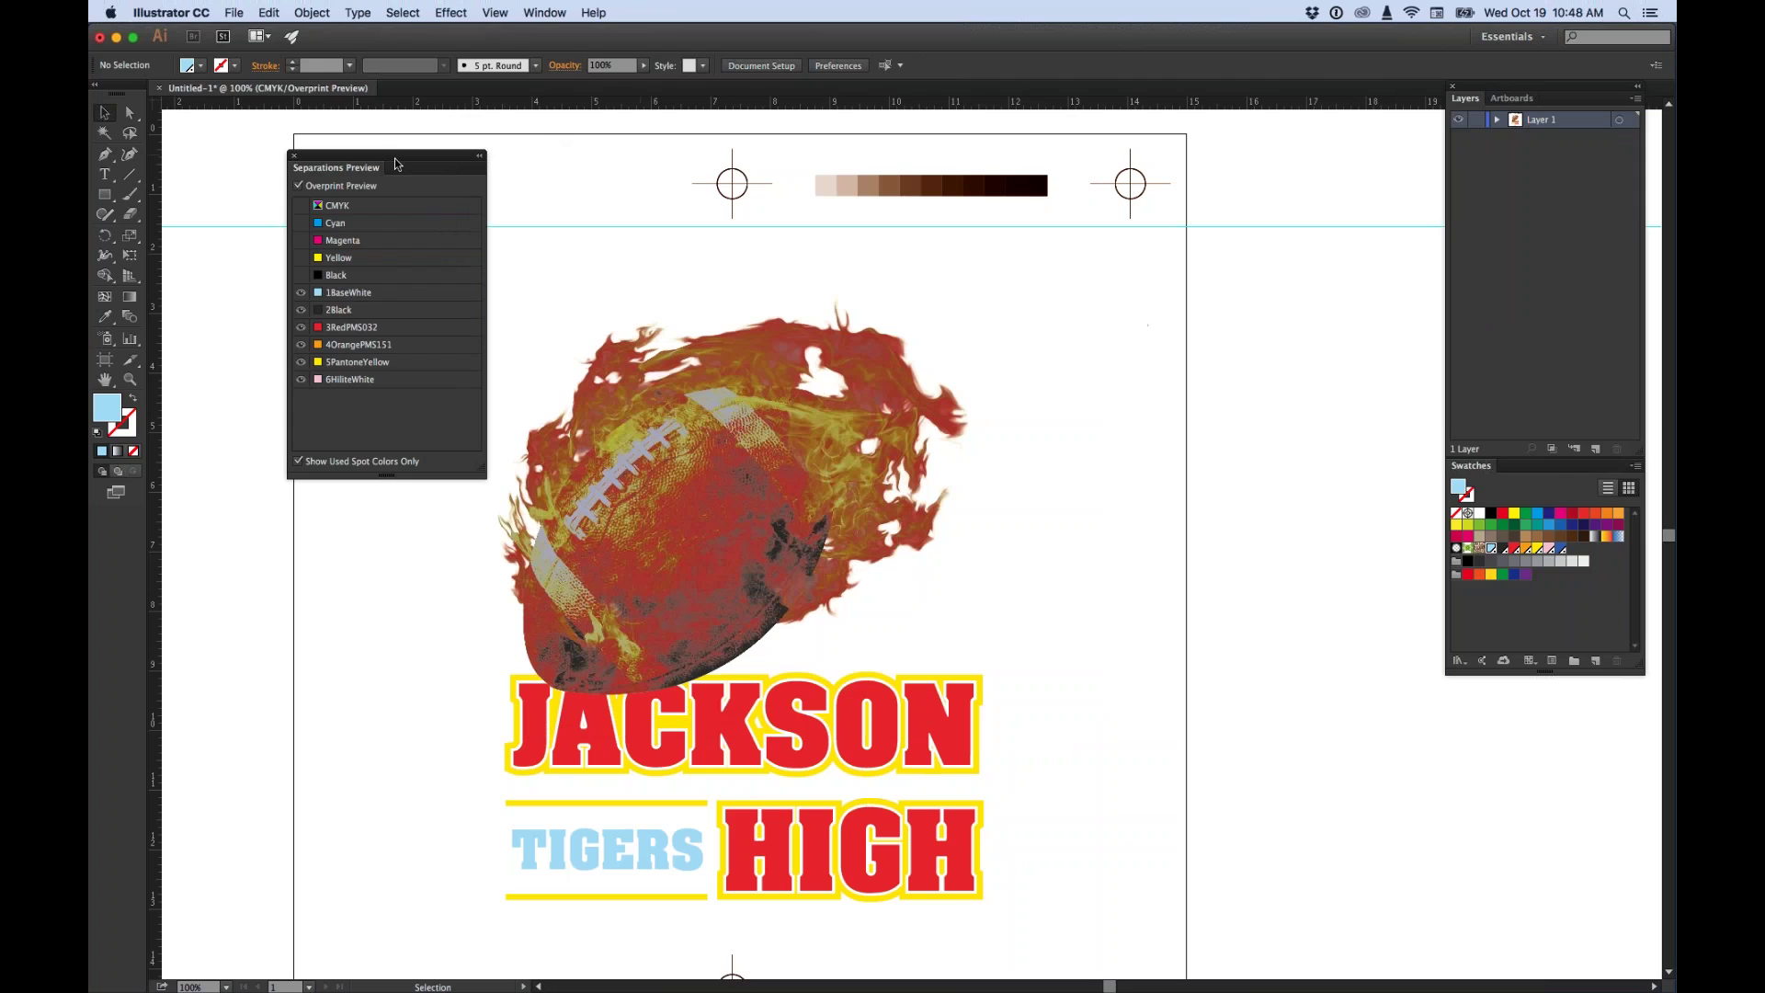
{"action": "left_click", "coordinate": [294, 155]}
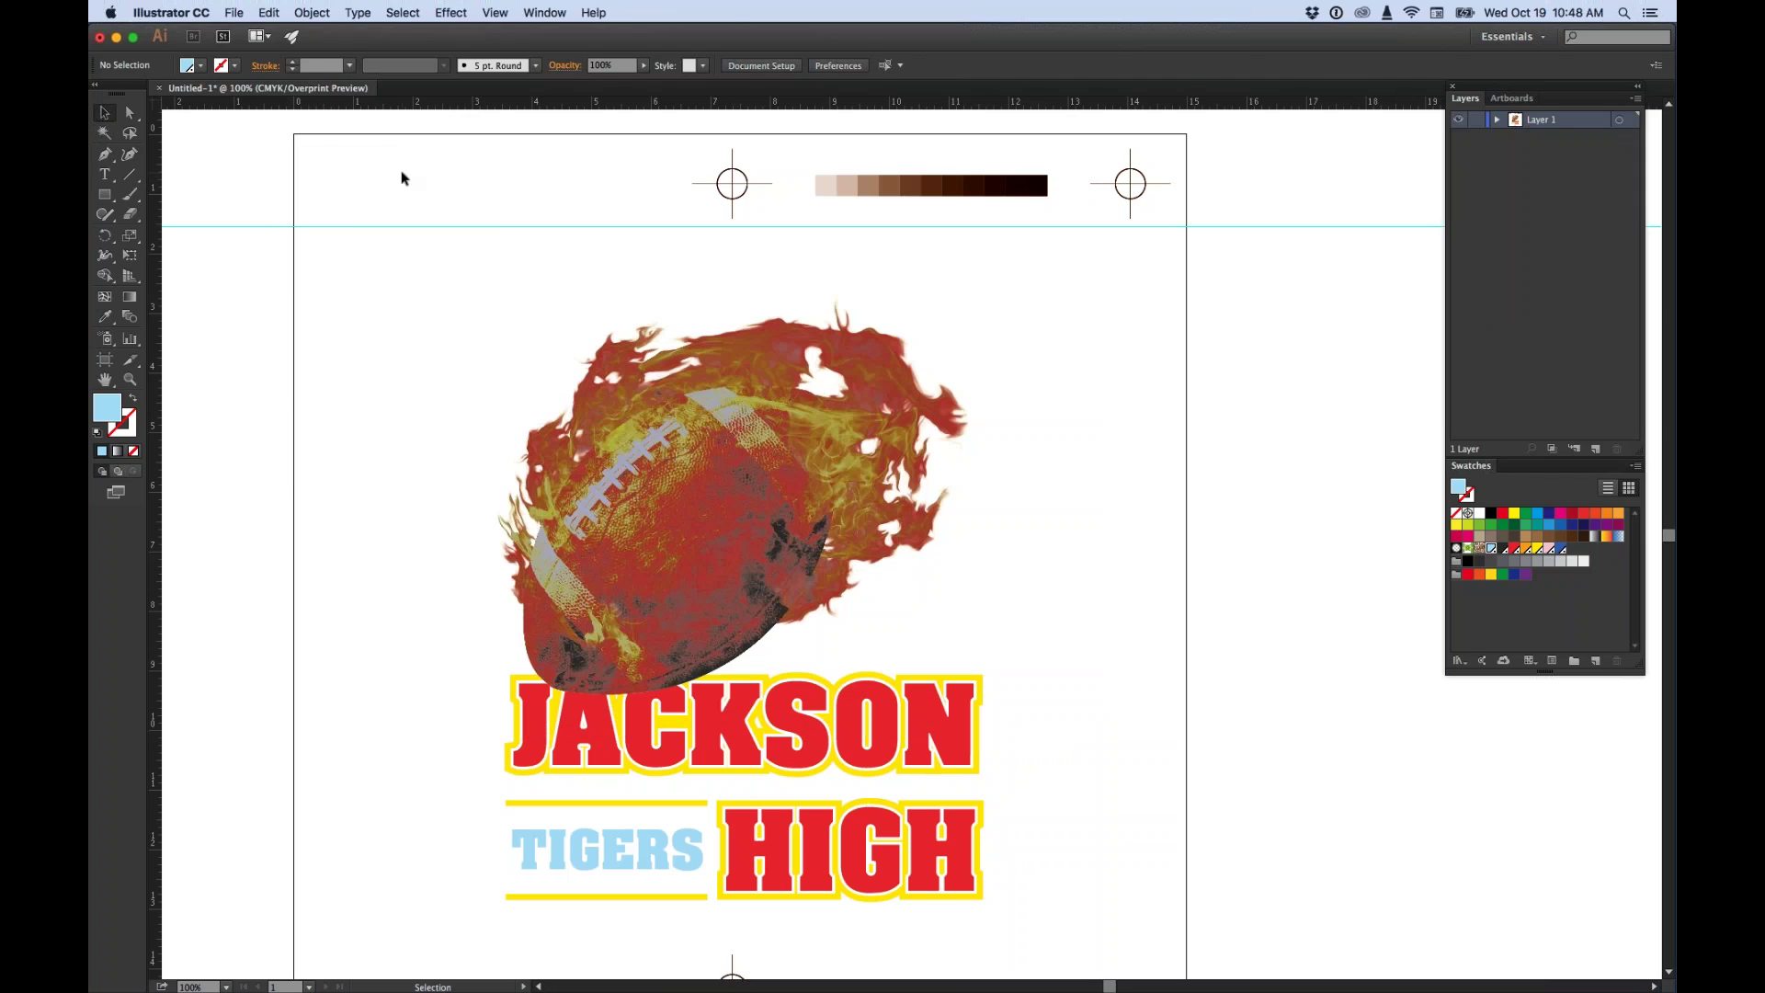
Switch to Outline view and fill the 1 White Base line of the first ink list with the 1BaseWhite spot color.
{"action": "key", "text": "ctrl+y"}
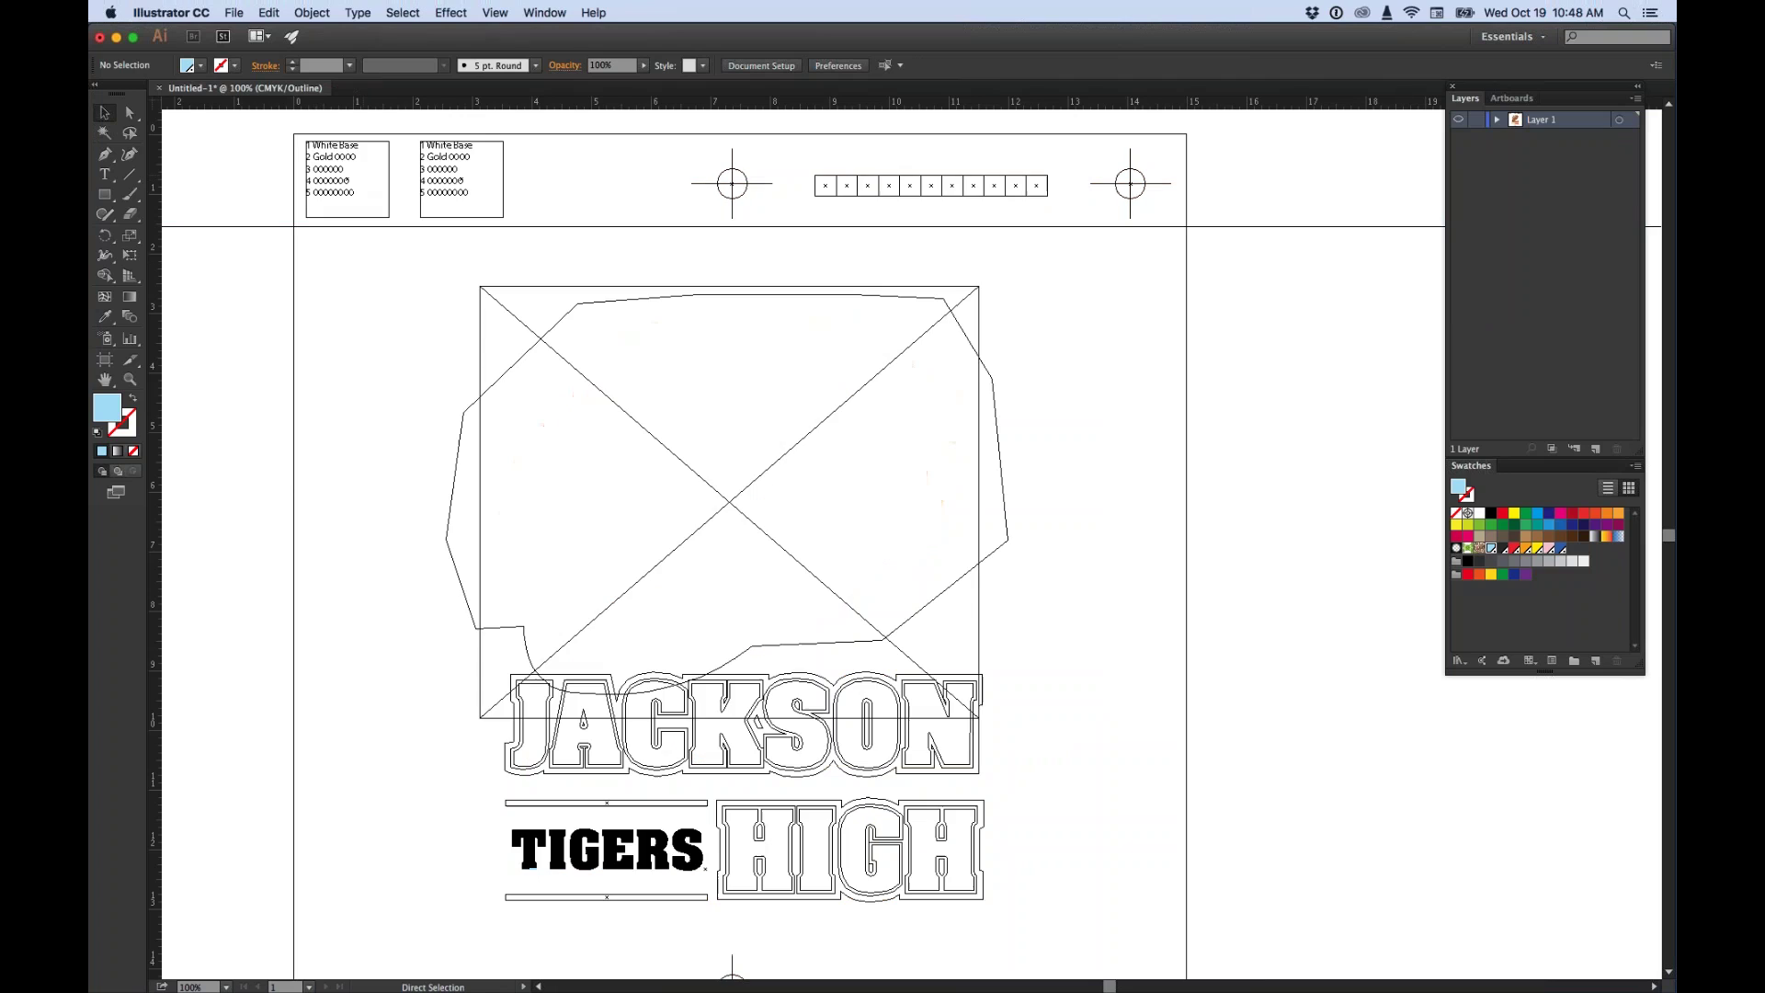
{"action": "double_click", "coordinate": [319, 156]}
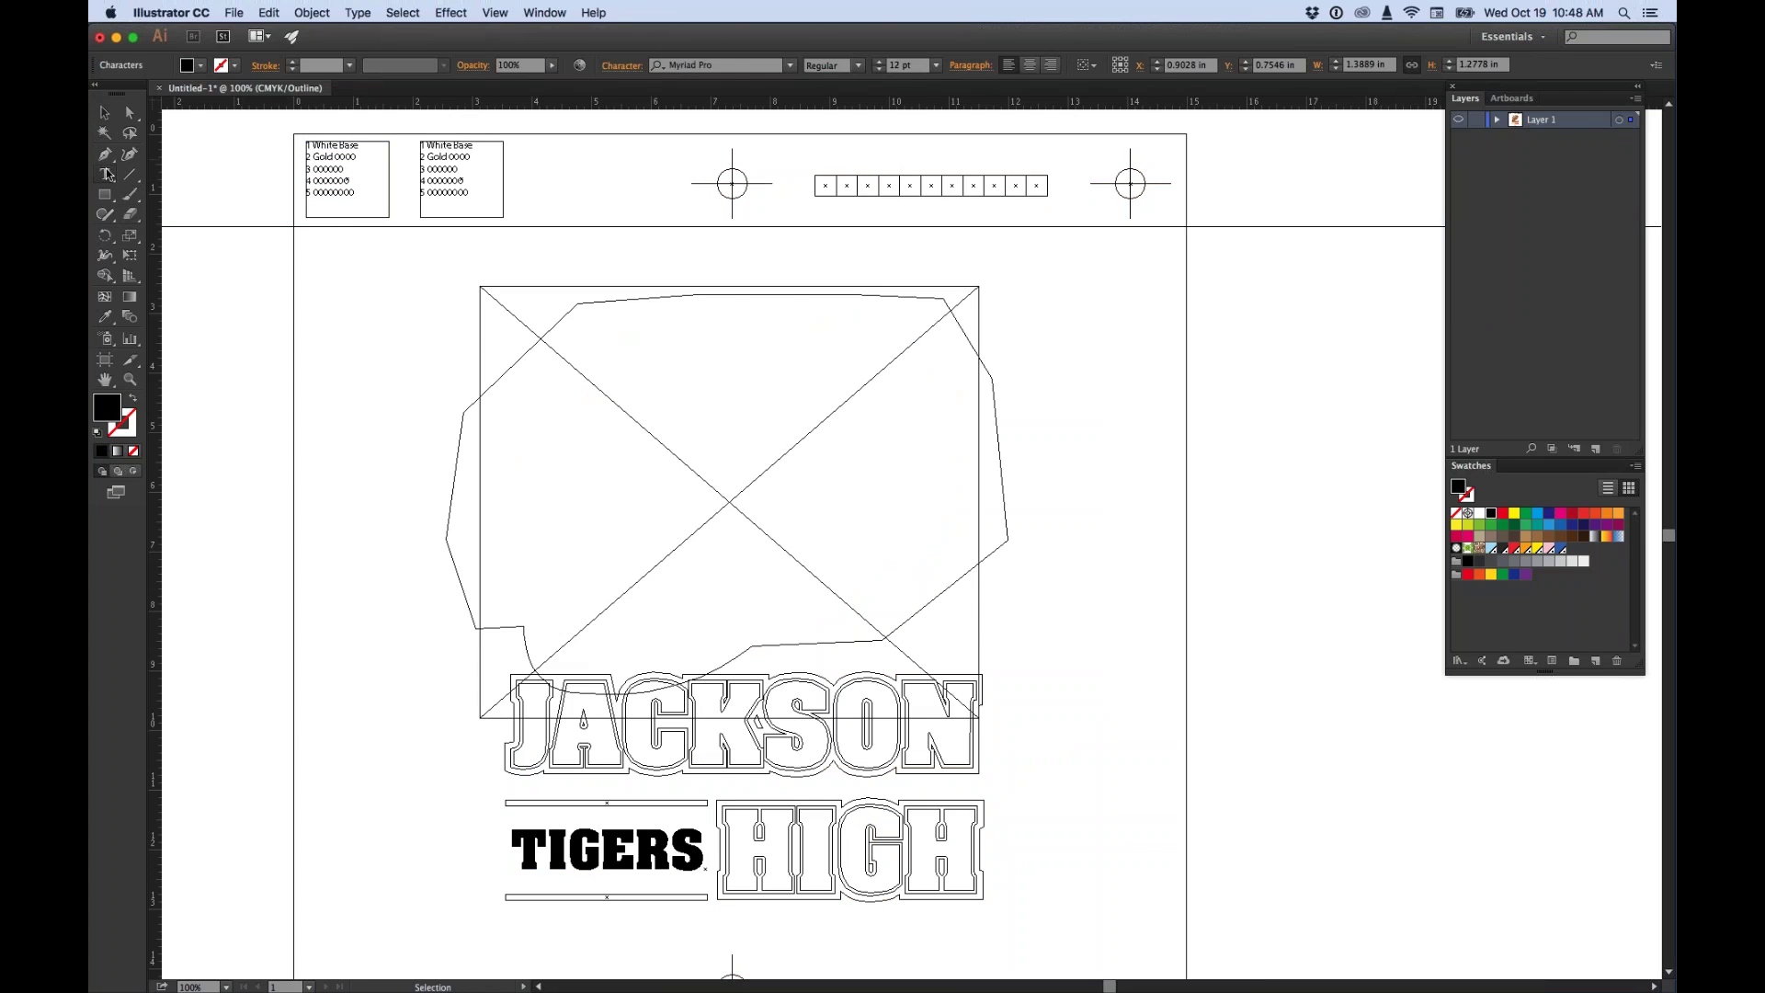
{"action": "key", "text": "Escape"}
{"action": "left_click_drag", "start_coordinate": [362, 145], "coordinate": [300, 142]}
{"action": "left_click", "coordinate": [1490, 550]}
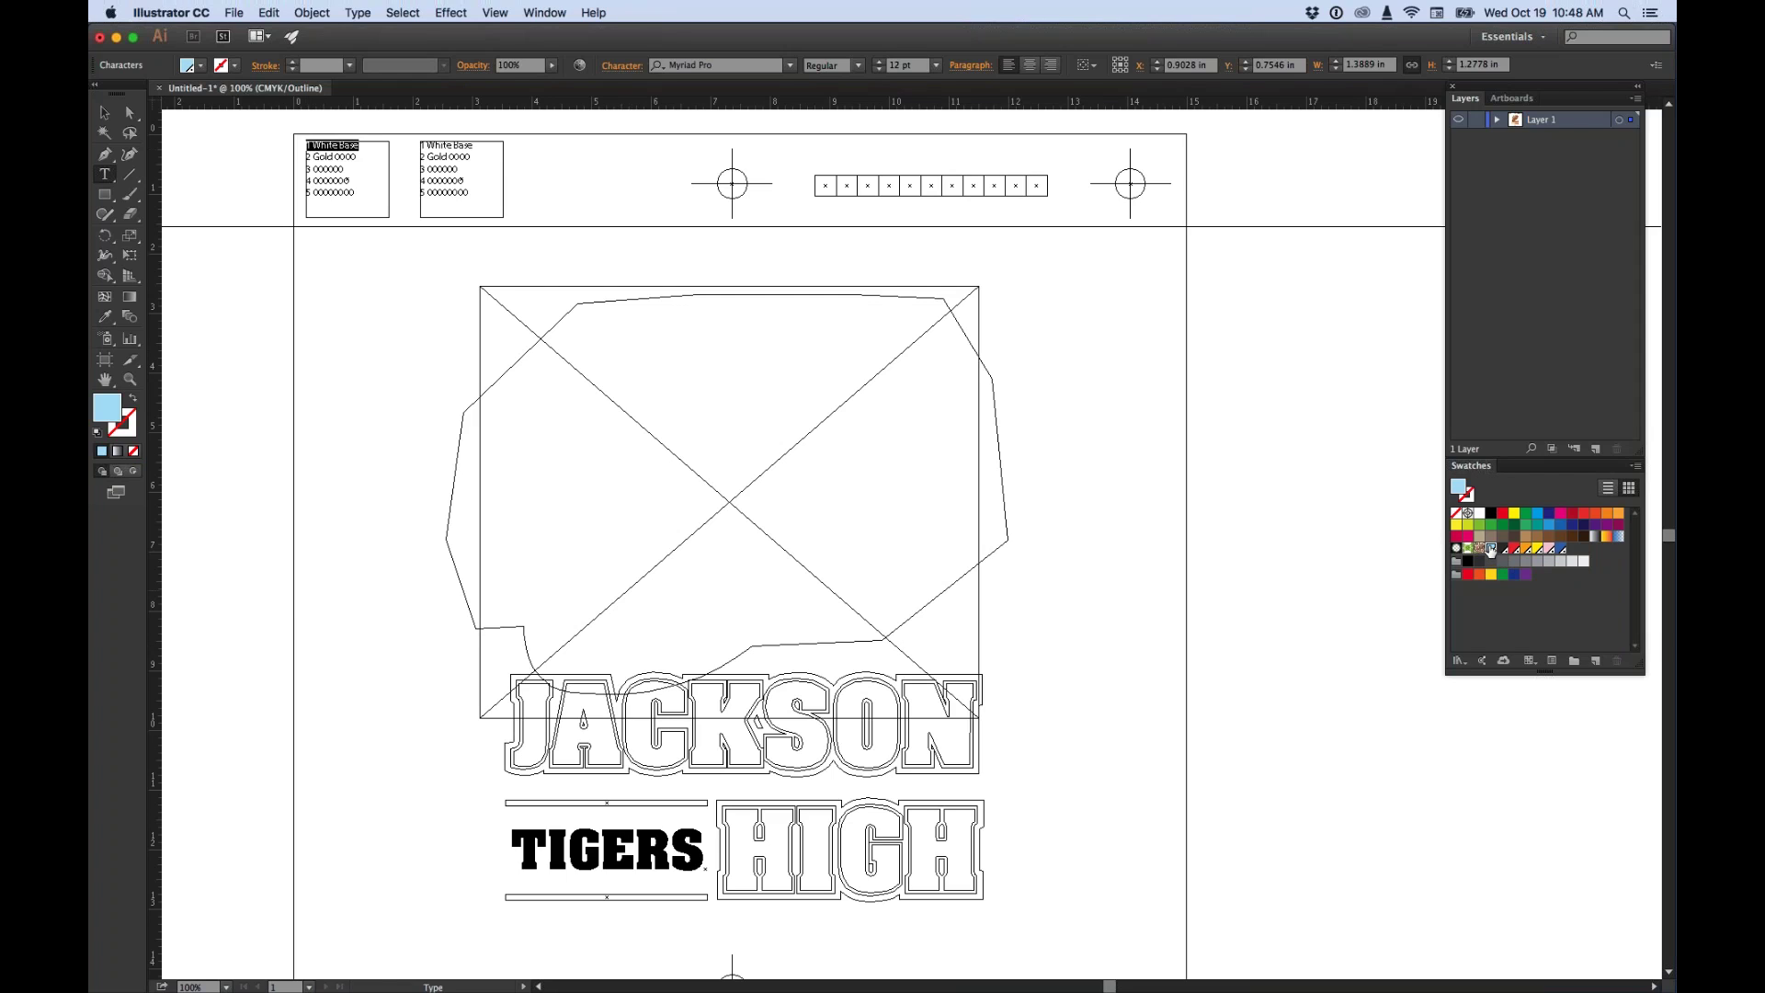
Change the second line of the first ink list to "2 Black" and fill it with the 2Black spot color.
{"action": "left_click", "coordinate": [342, 156]}
{"action": "left_click_drag", "start_coordinate": [355, 155], "coordinate": [305, 152]}
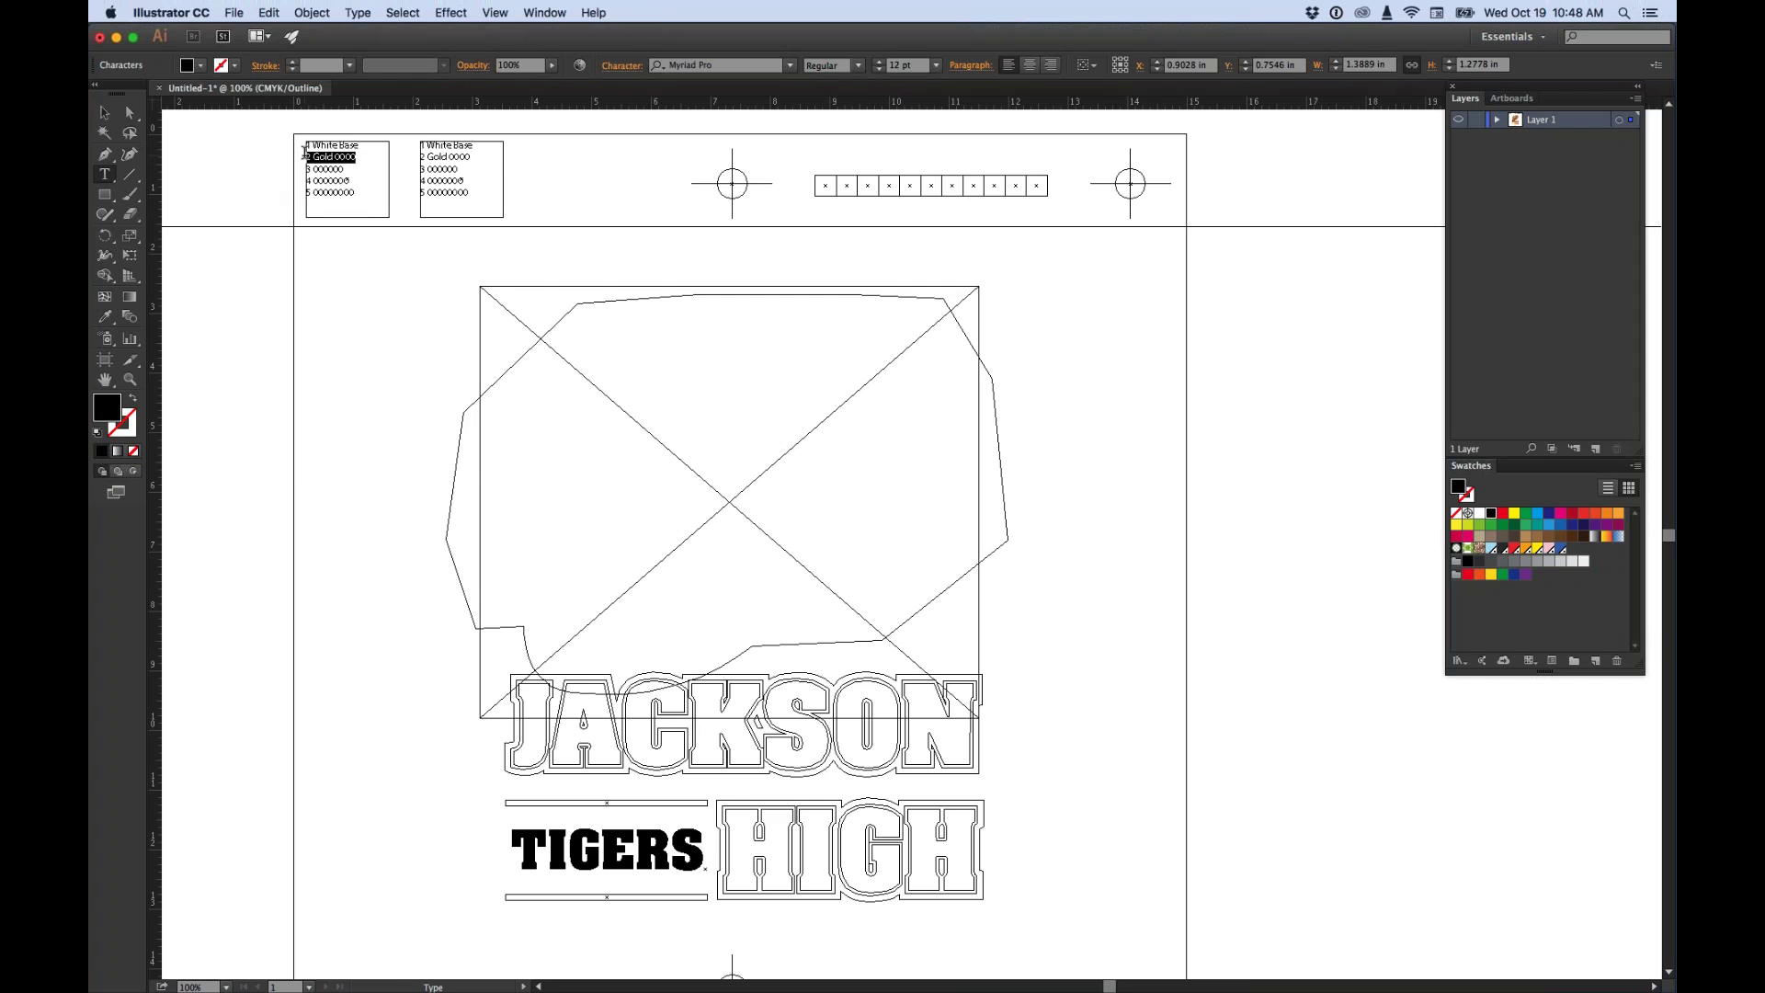
{"action": "type", "text": "Black"}
{"action": "left_click_drag", "start_coordinate": [337, 156], "coordinate": [301, 156]}
{"action": "left_click", "coordinate": [1468, 563]}
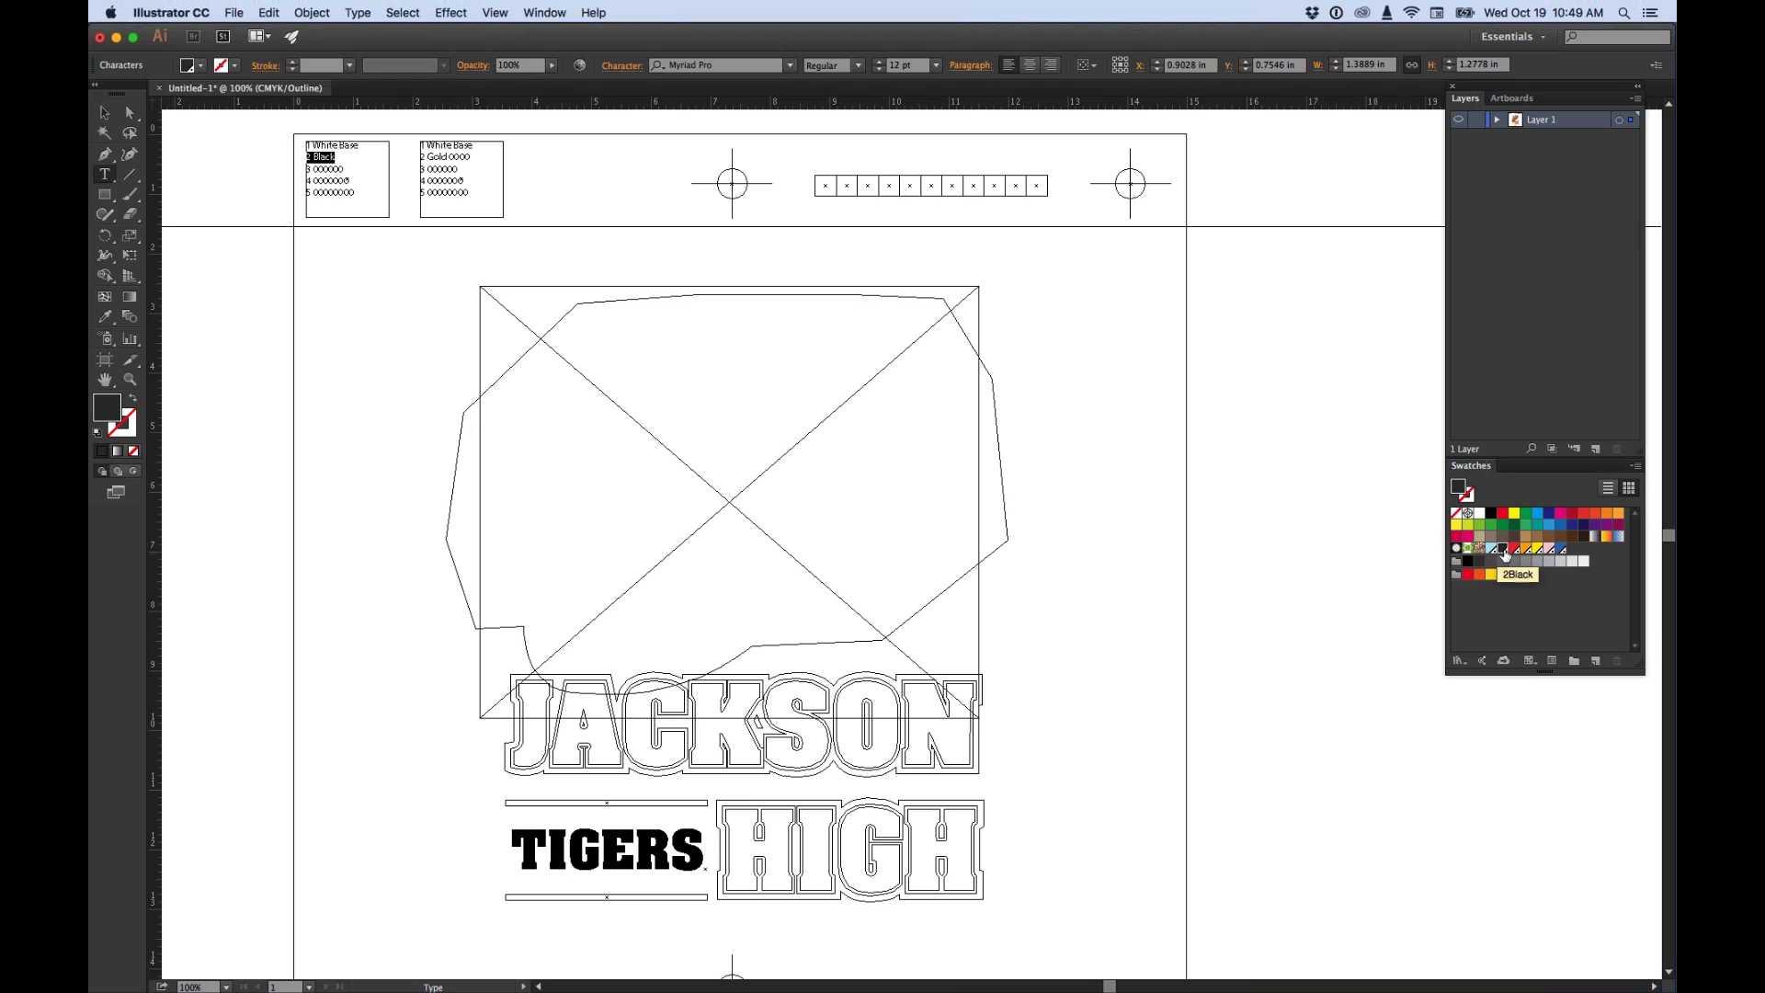
Change the third line of the first ink list to "3 Red" and fill it with the 3RedPMS032 spot color.
{"action": "left_click", "coordinate": [341, 162]}
{"action": "left_click_drag", "start_coordinate": [347, 169], "coordinate": [305, 170]}
{"action": "type", "text": "3 Red"}
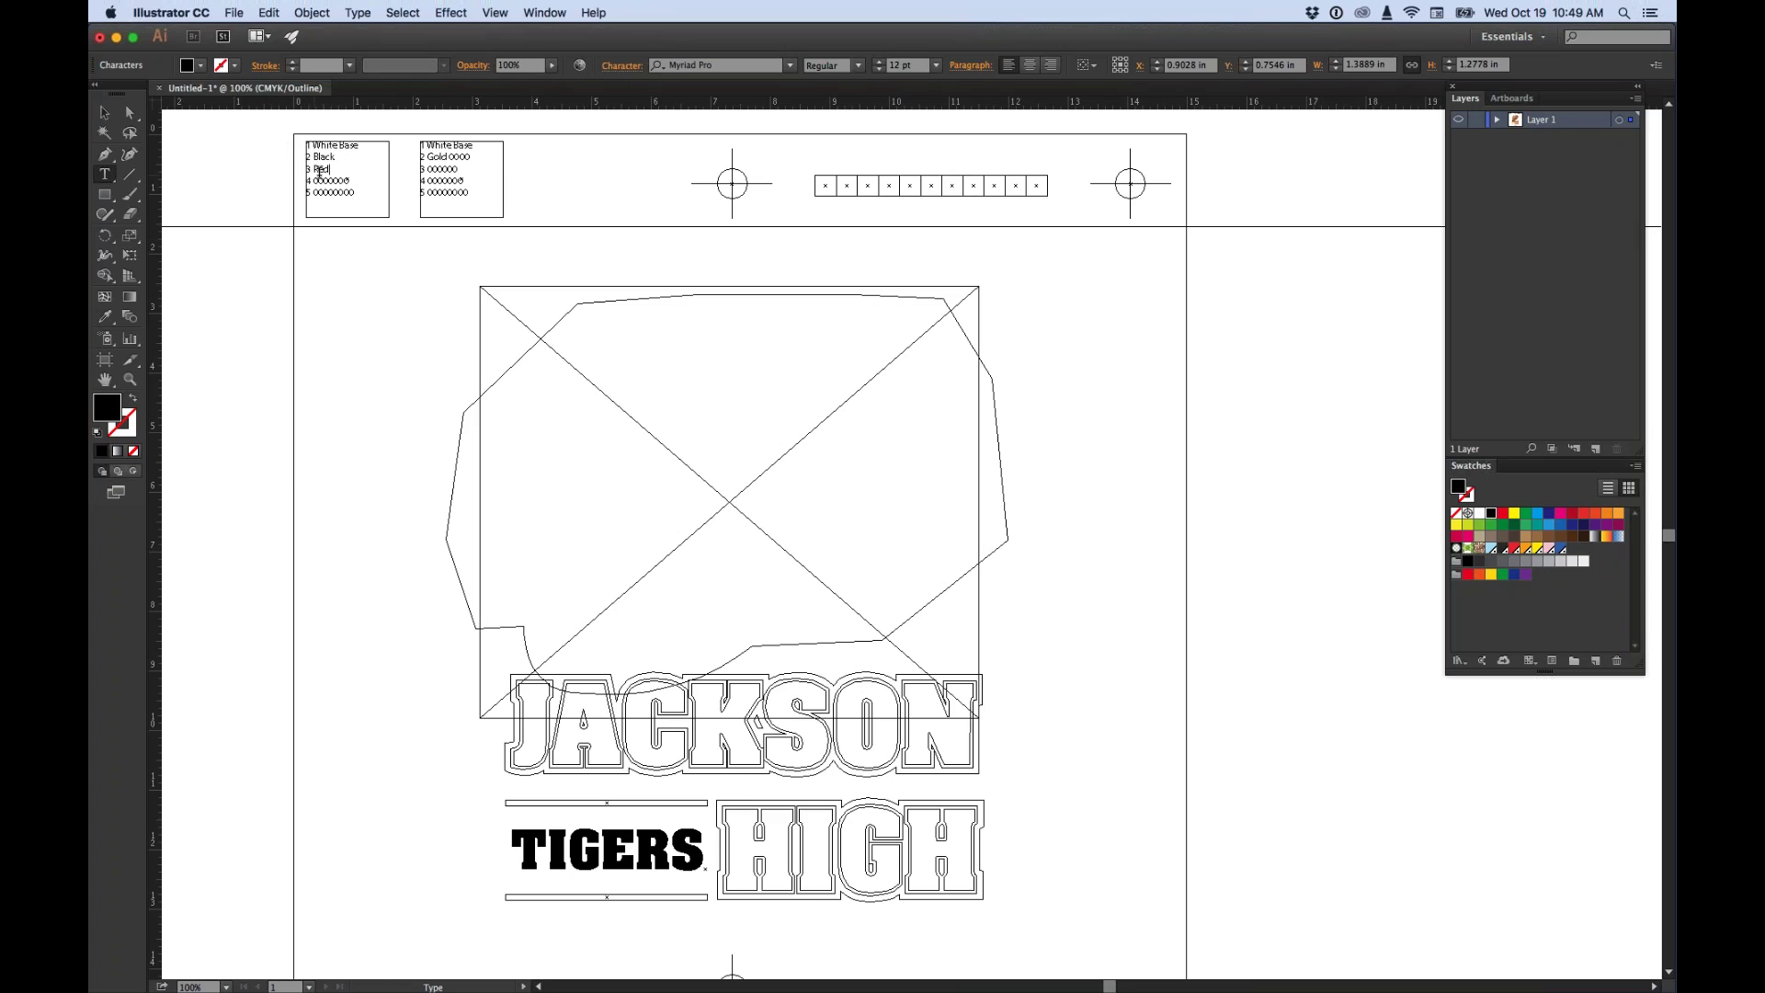
{"action": "left_click_drag", "start_coordinate": [337, 169], "coordinate": [299, 169]}
{"action": "left_click", "coordinate": [1513, 548]}
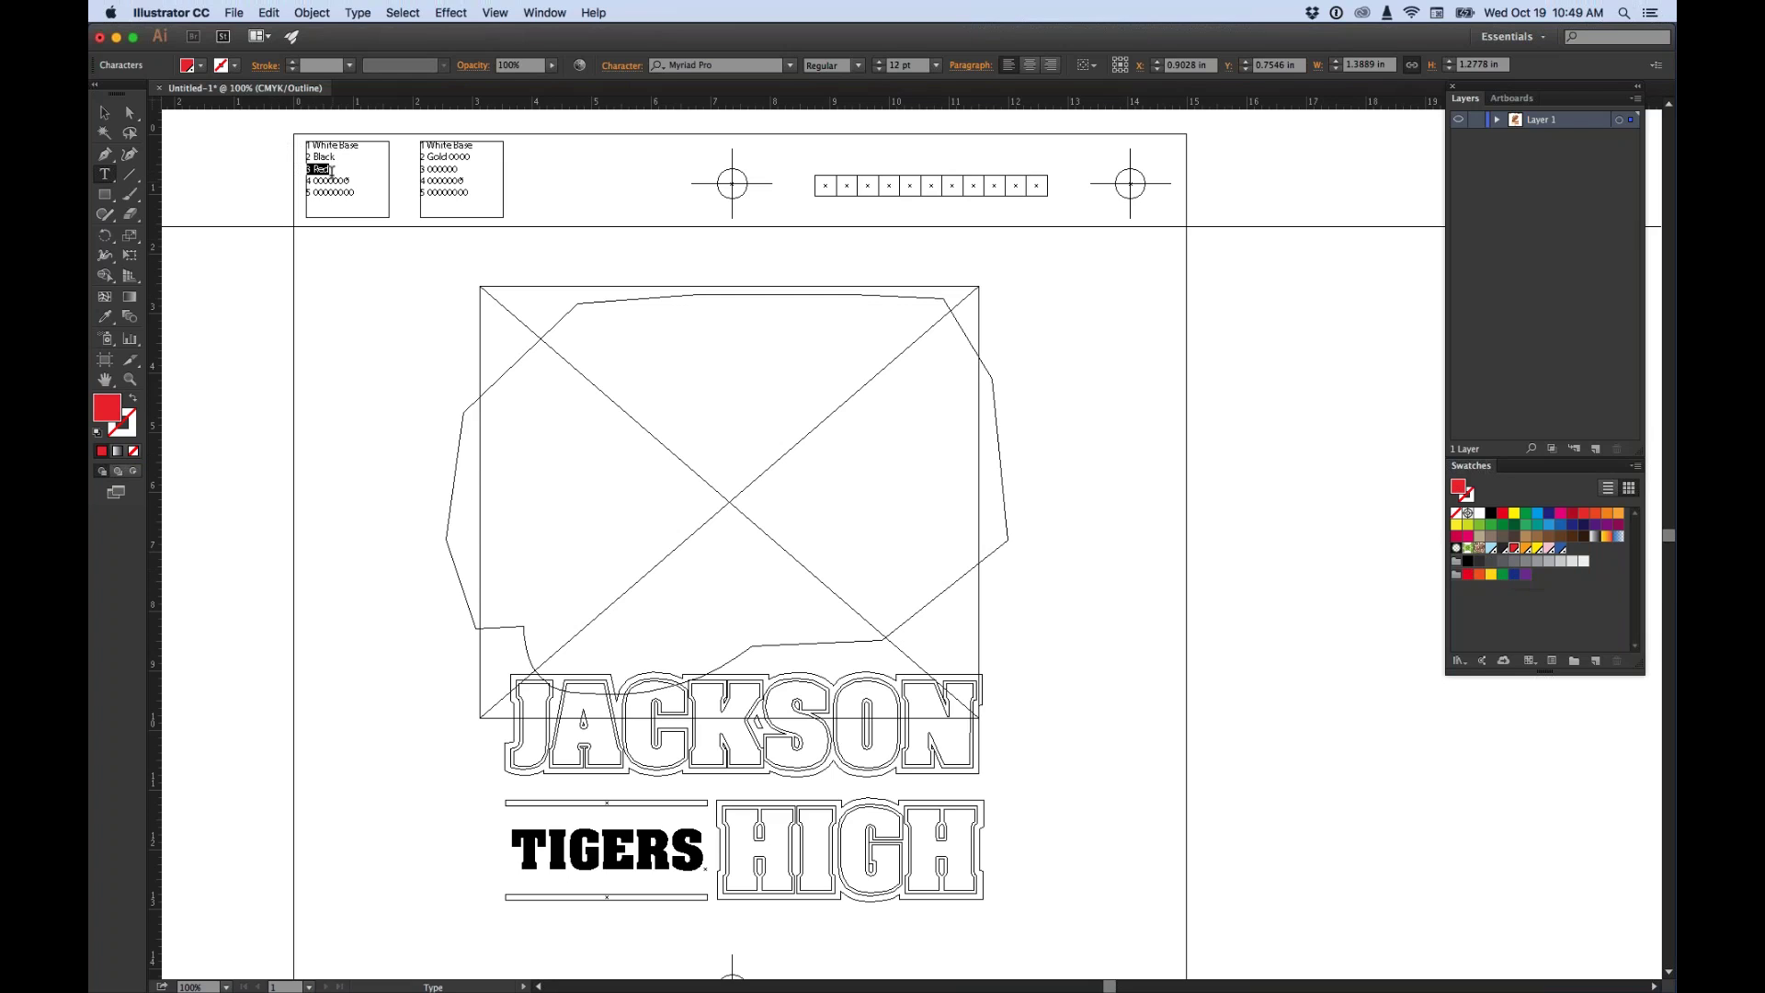
Change the fourth line of the first ink list to "4 Orange" and fill it with the 4OrangePMS151 spot color.
{"action": "left_click_drag", "start_coordinate": [349, 180], "coordinate": [305, 180]}
{"action": "type", "text": "4"}
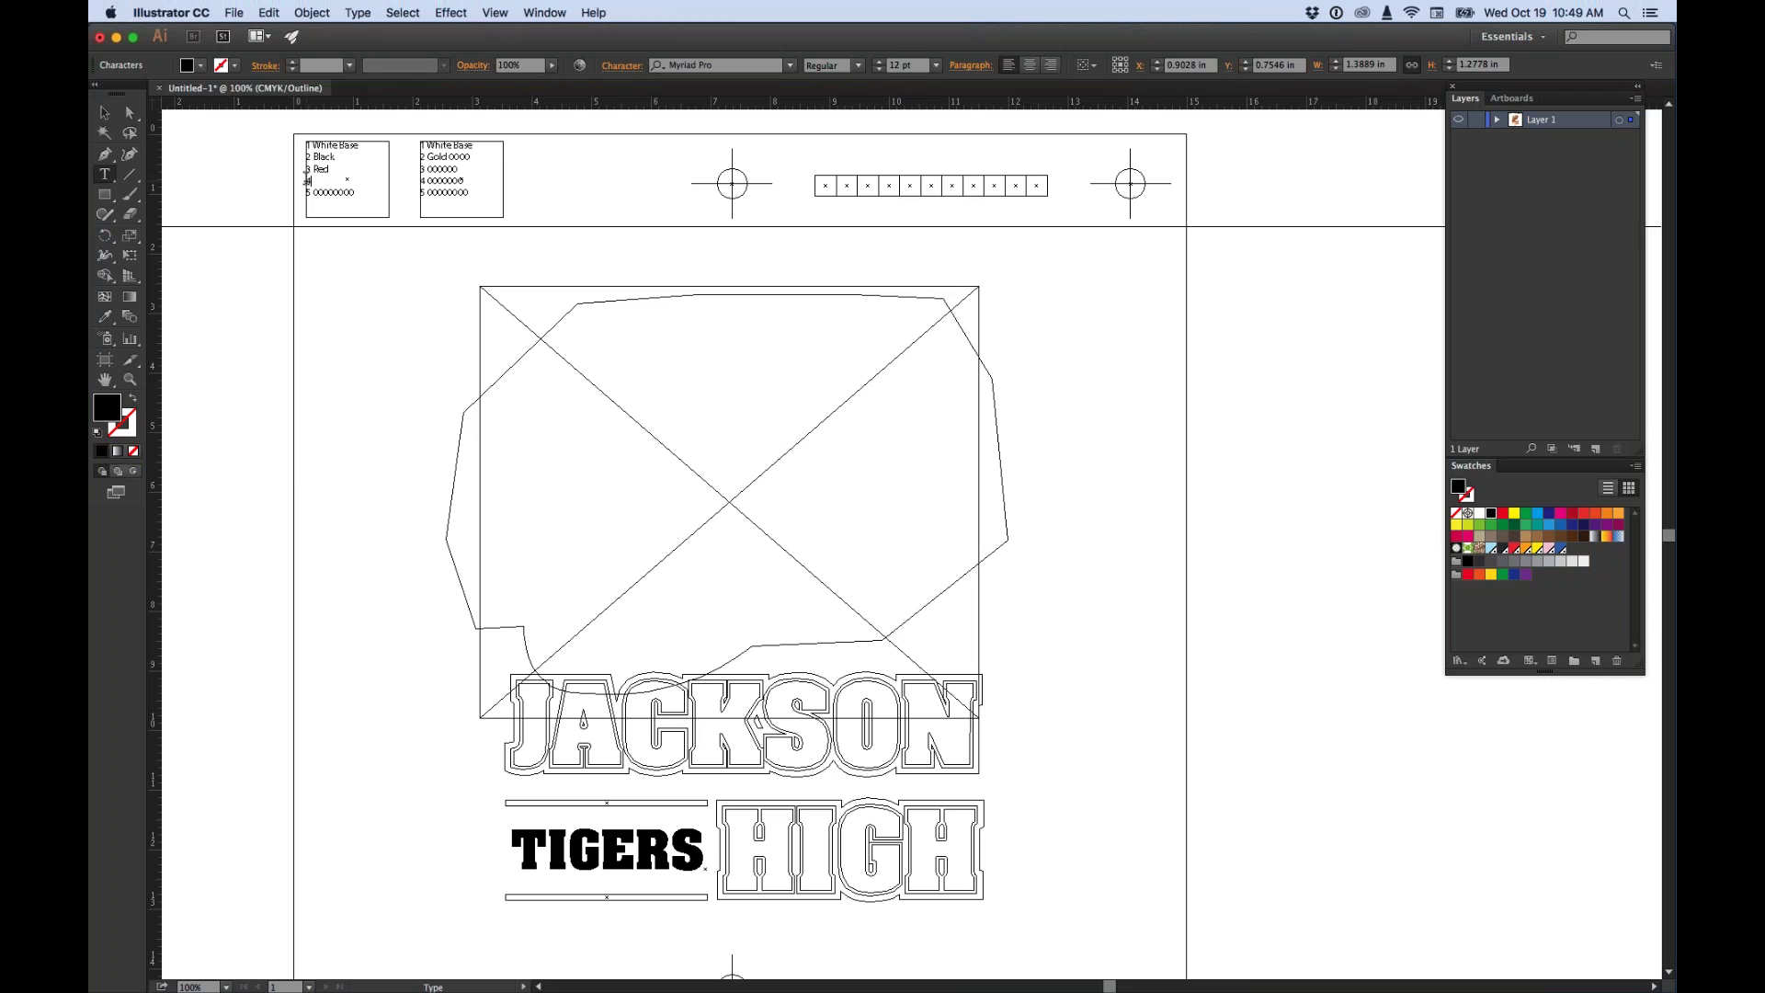
{"action": "type", "text": " Orange"}
{"action": "left_click_drag", "start_coordinate": [348, 180], "coordinate": [308, 181]}
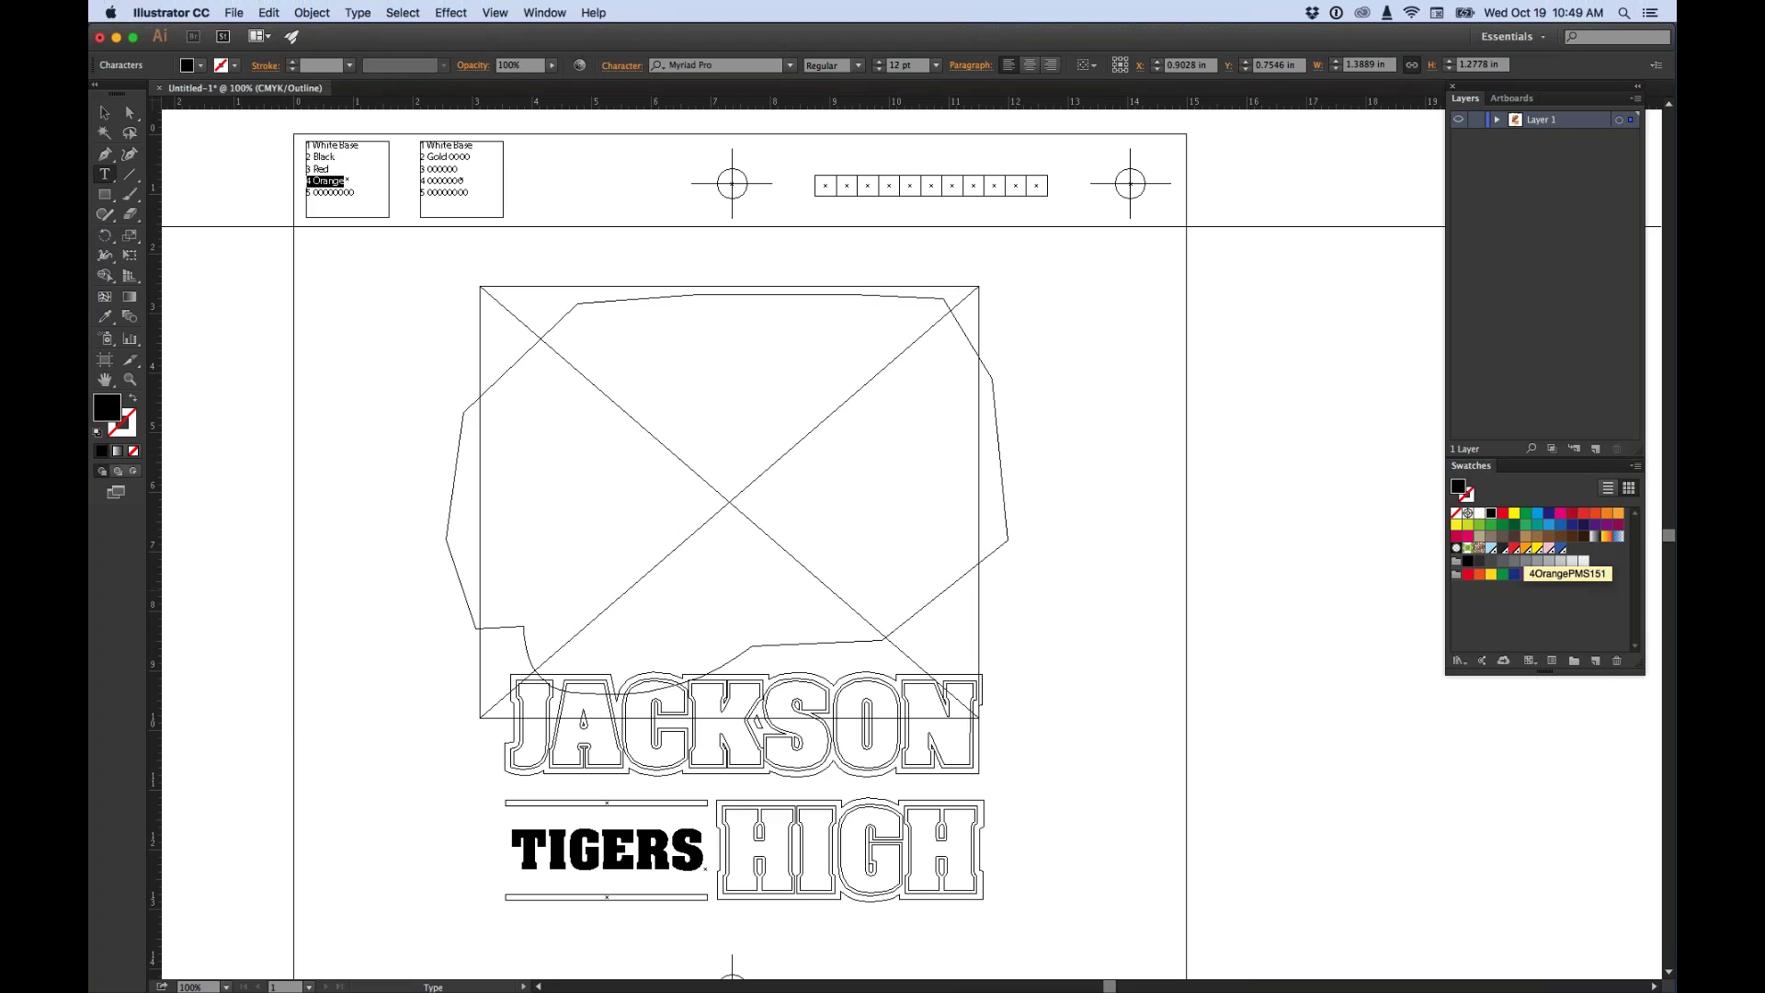
{"action": "left_click", "coordinate": [1527, 548]}
Change the fifth line of the first ink list to "5 Gold" and fill it with the 5PantoneYellow spot color.
{"action": "left_click_drag", "start_coordinate": [356, 193], "coordinate": [307, 192]}
{"action": "key", "text": "BackSpace"}
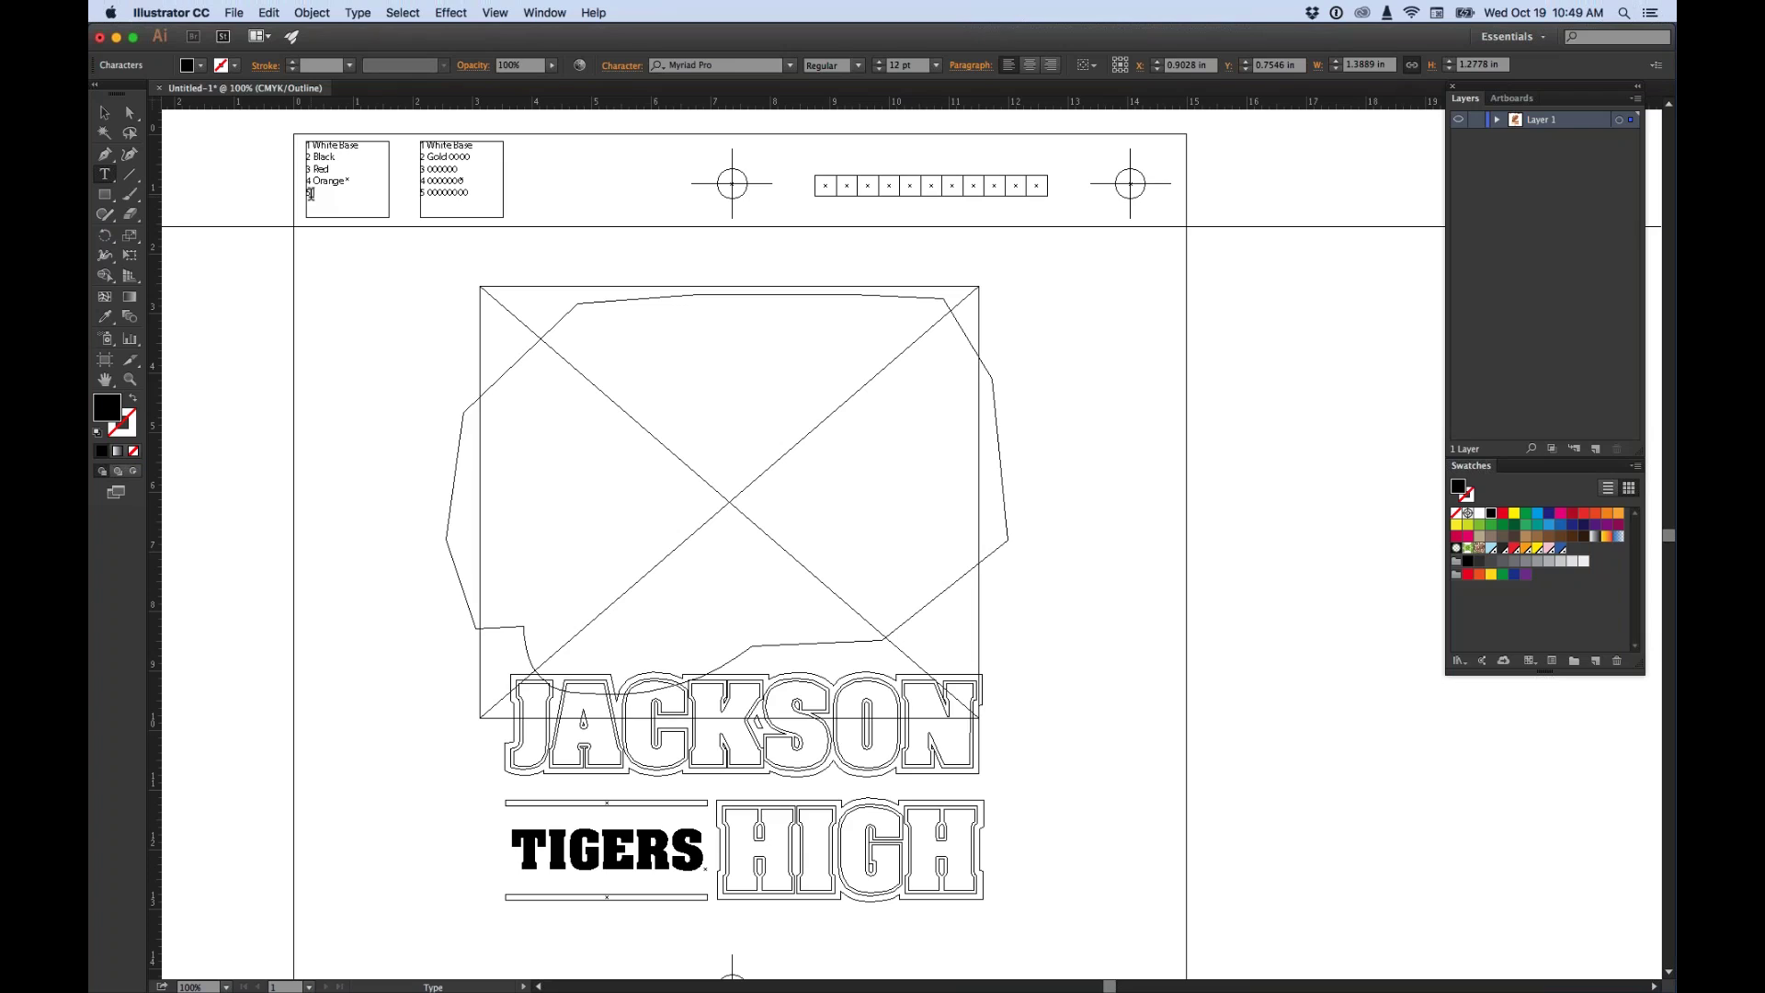
{"action": "type", "text": "Gold"}
{"action": "left_click_drag", "start_coordinate": [335, 193], "coordinate": [306, 193]}
{"action": "left_click", "coordinate": [1538, 549]}
{"action": "left_click", "coordinate": [104, 112]}
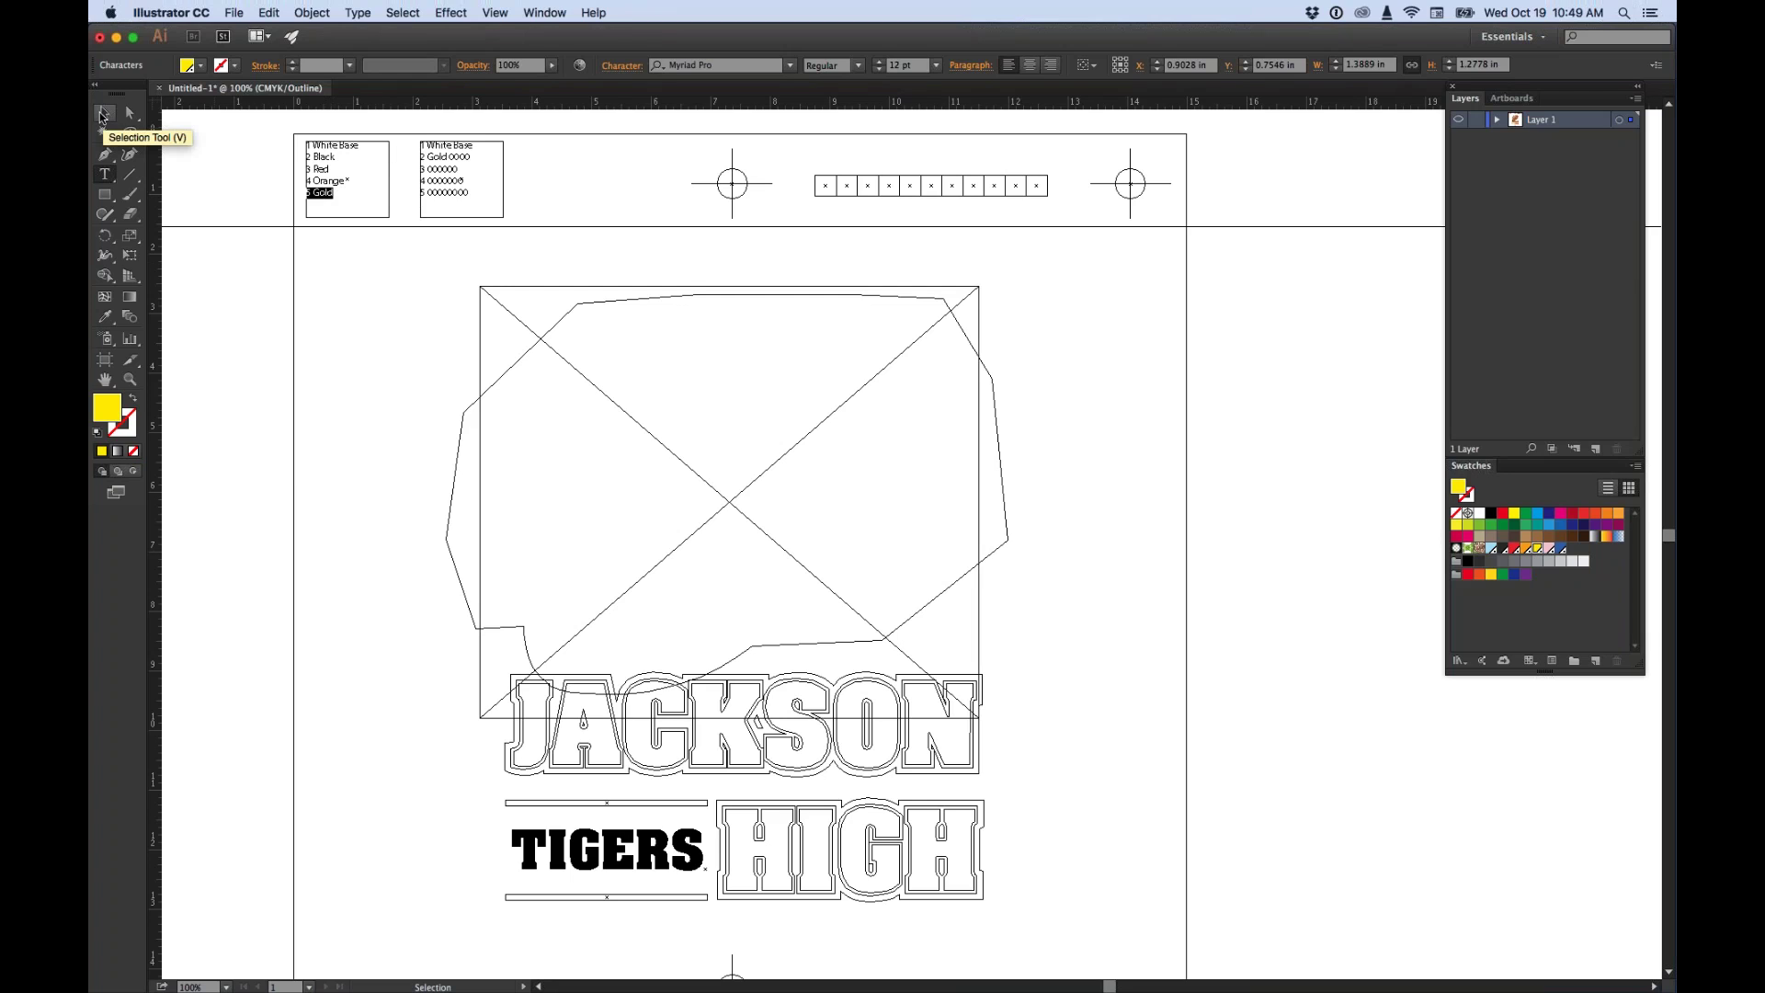
Replace the first line of the second ink list with "6 Highlight White".
{"action": "left_click", "coordinate": [461, 214]}
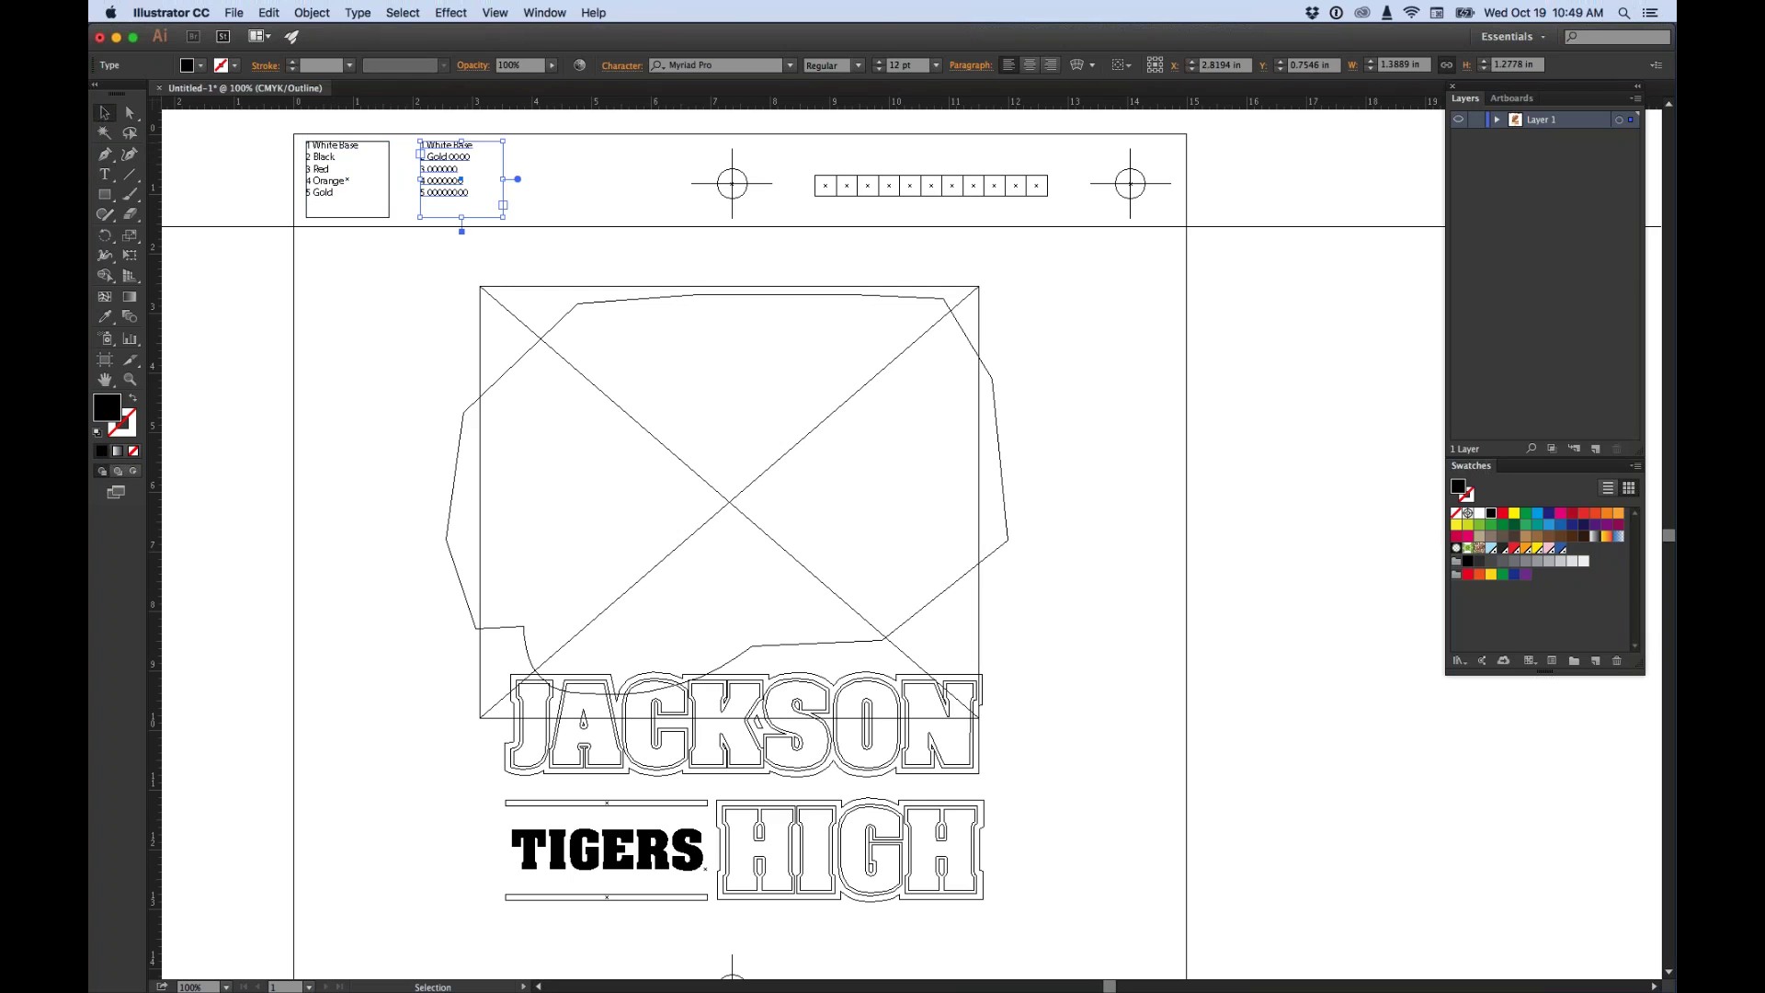
{"action": "left_click", "coordinate": [474, 148]}
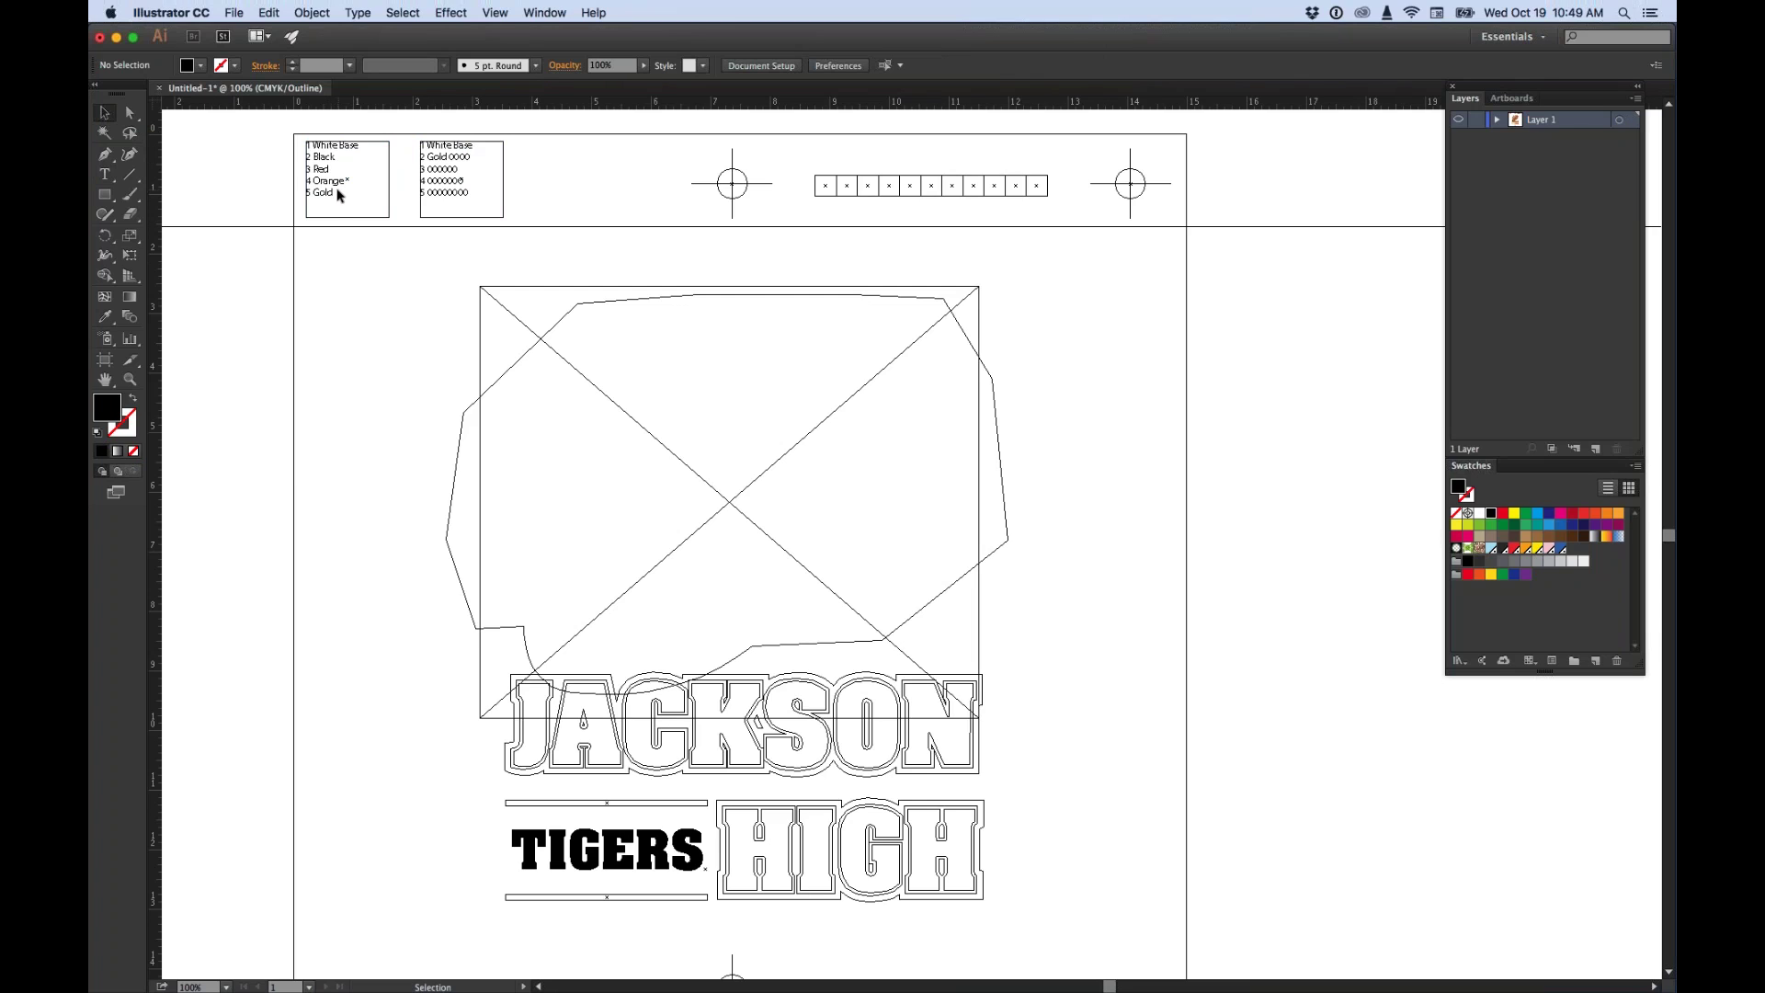
{"action": "left_click", "coordinate": [107, 180]}
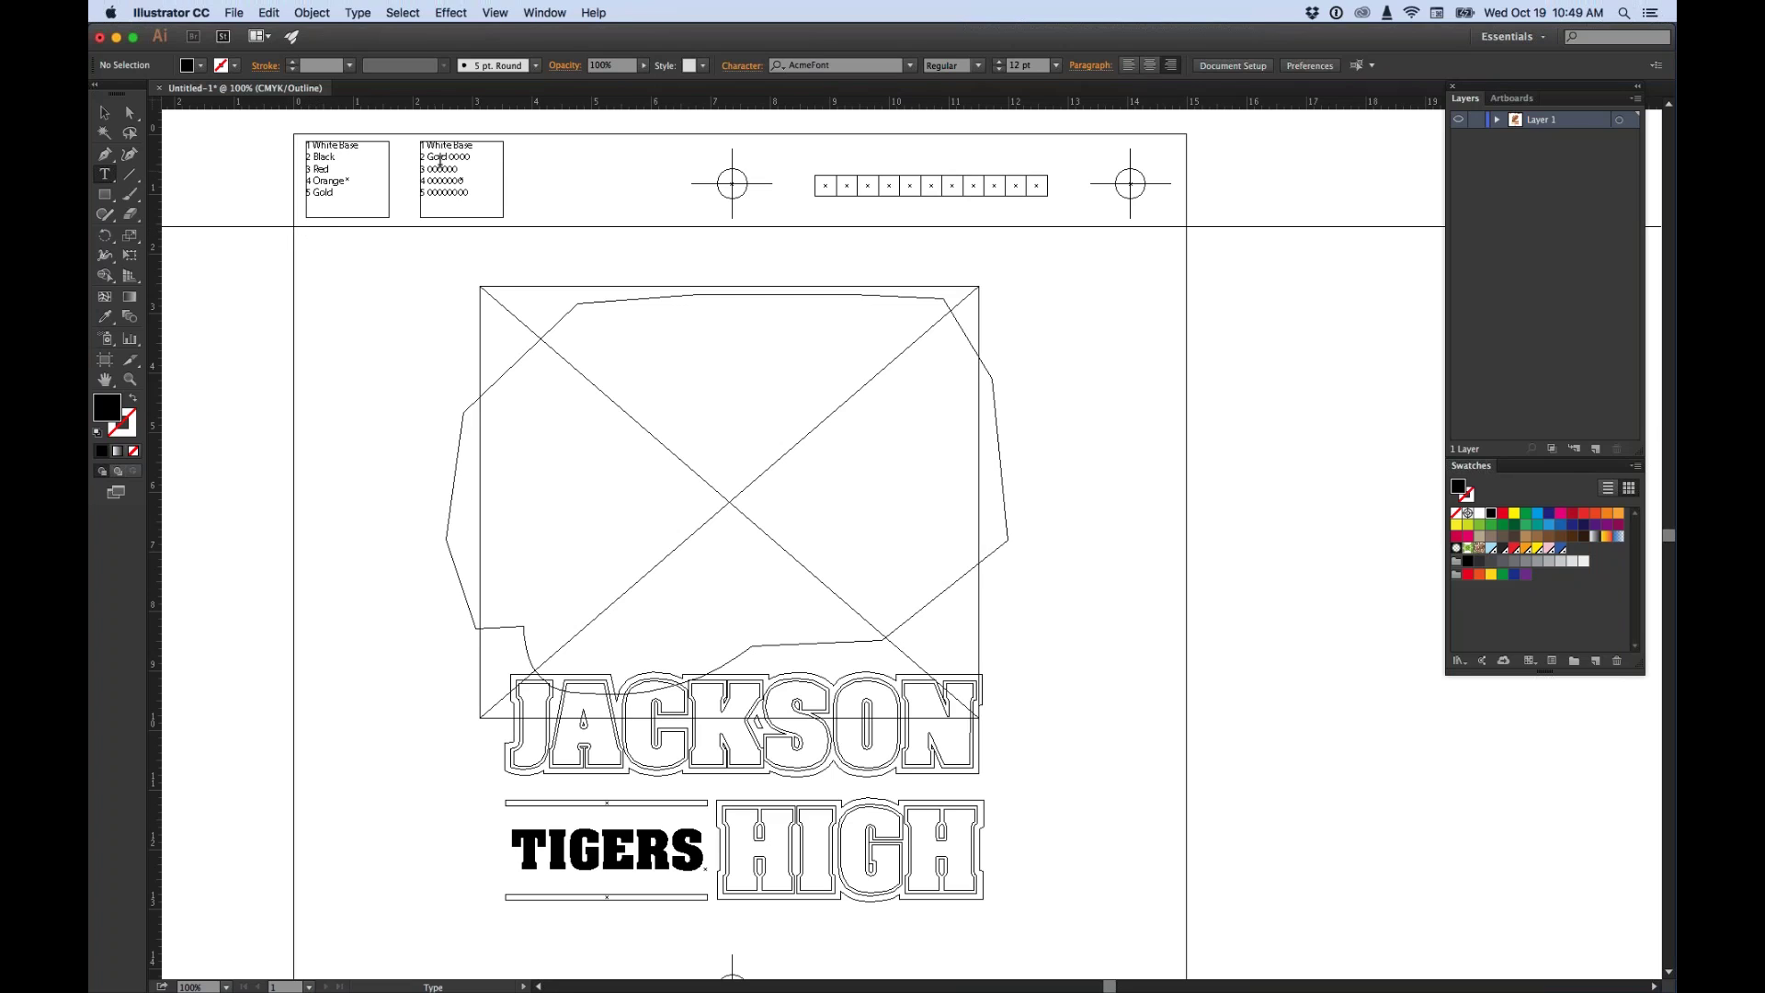
{"action": "left_click_drag", "start_coordinate": [475, 145], "coordinate": [419, 143]}
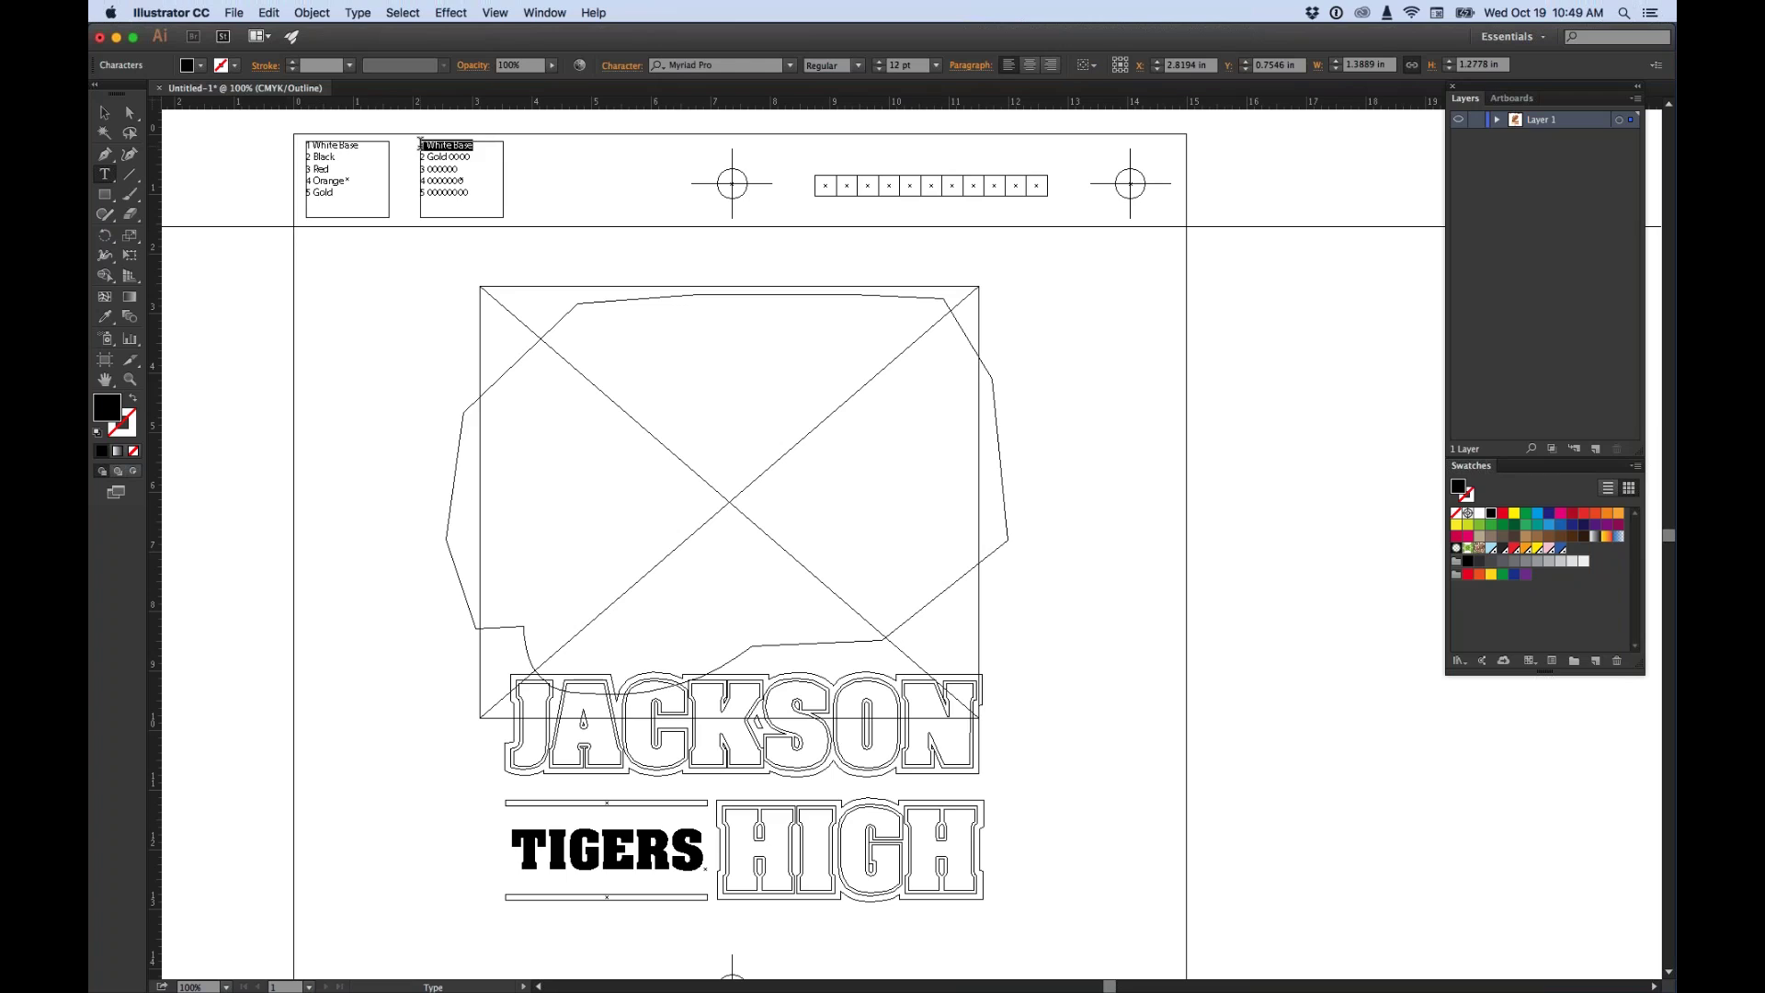
{"action": "type", "text": "1 Highlight Whhite"}
{"action": "key", "text": "BackSpace"}
{"action": "key", "text": "BackSpace"}
{"action": "key", "text": "BackSpace"}
{"action": "key", "text": "BackSpace"}
{"action": "type", "text": "ite"}
Fill the 6 Highlight White line with the 6HiliteWhite spot color and return to the full-color preview.
{"action": "left_click_drag", "start_coordinate": [495, 145], "coordinate": [411, 140]}
{"action": "left_click", "coordinate": [1479, 513]}
{"action": "left_click", "coordinate": [104, 112]}
{"action": "key", "text": "a"}
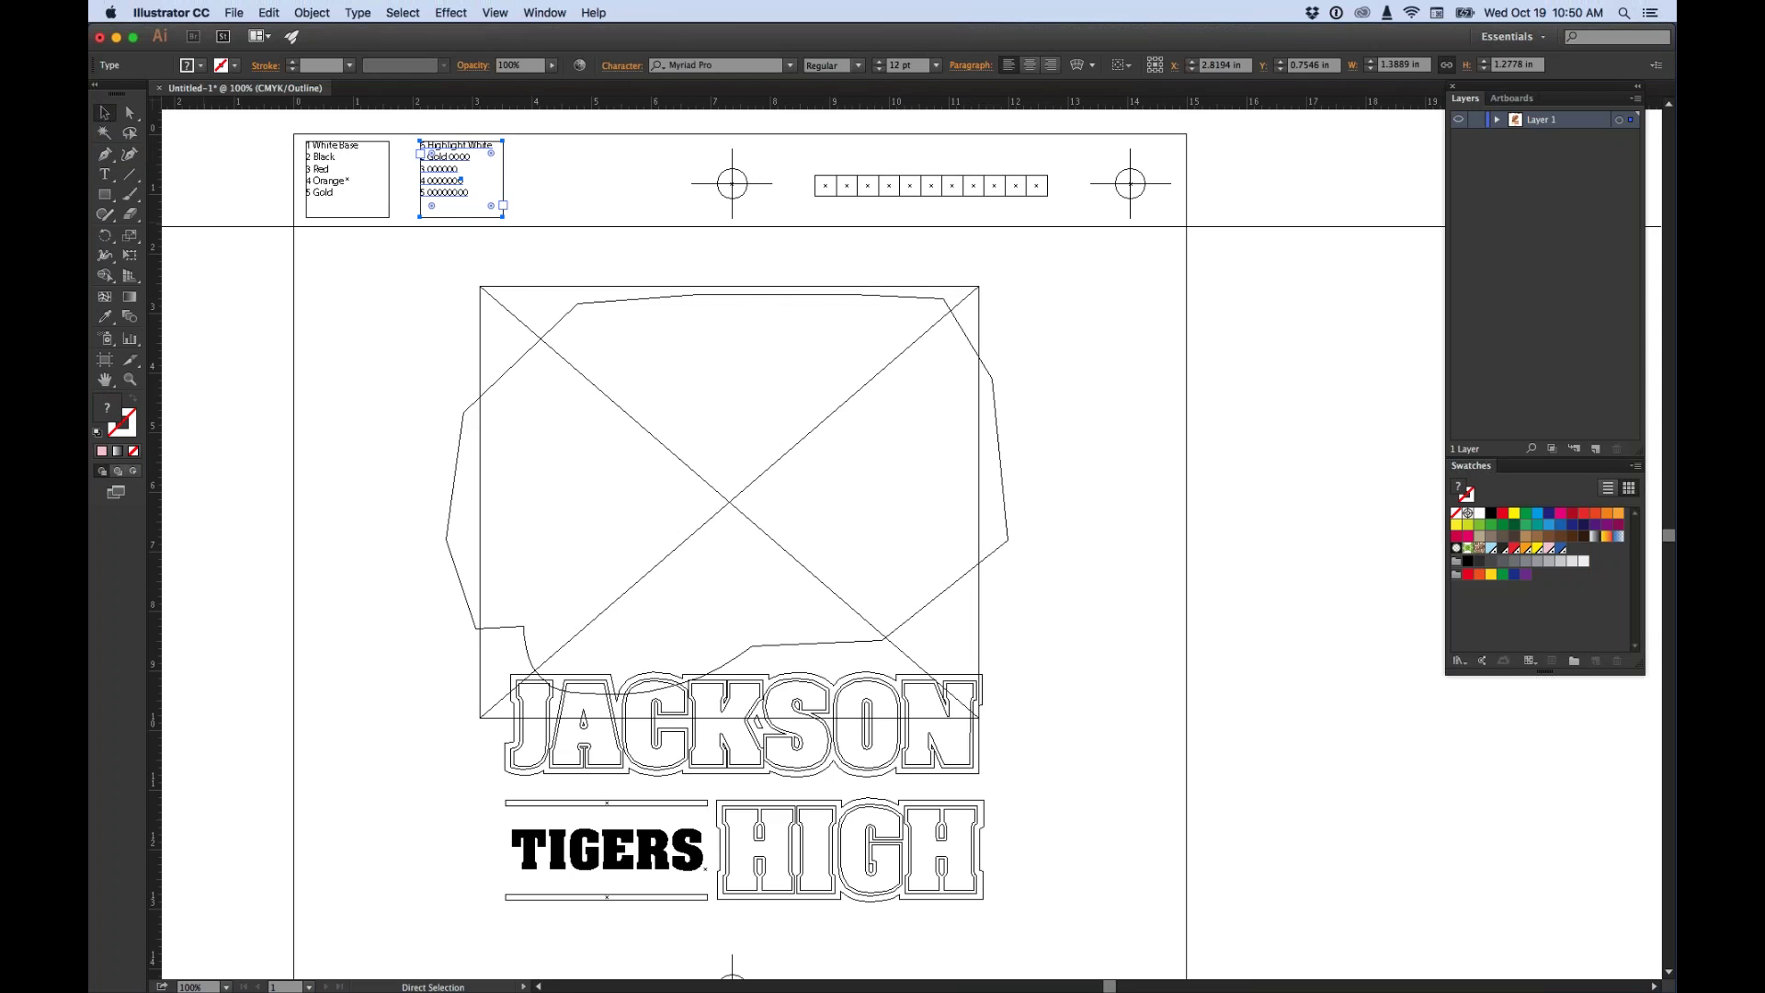
{"action": "key", "text": "super+y"}
{"action": "key", "text": "v"}
{"action": "left_click", "coordinate": [1234, 301]}
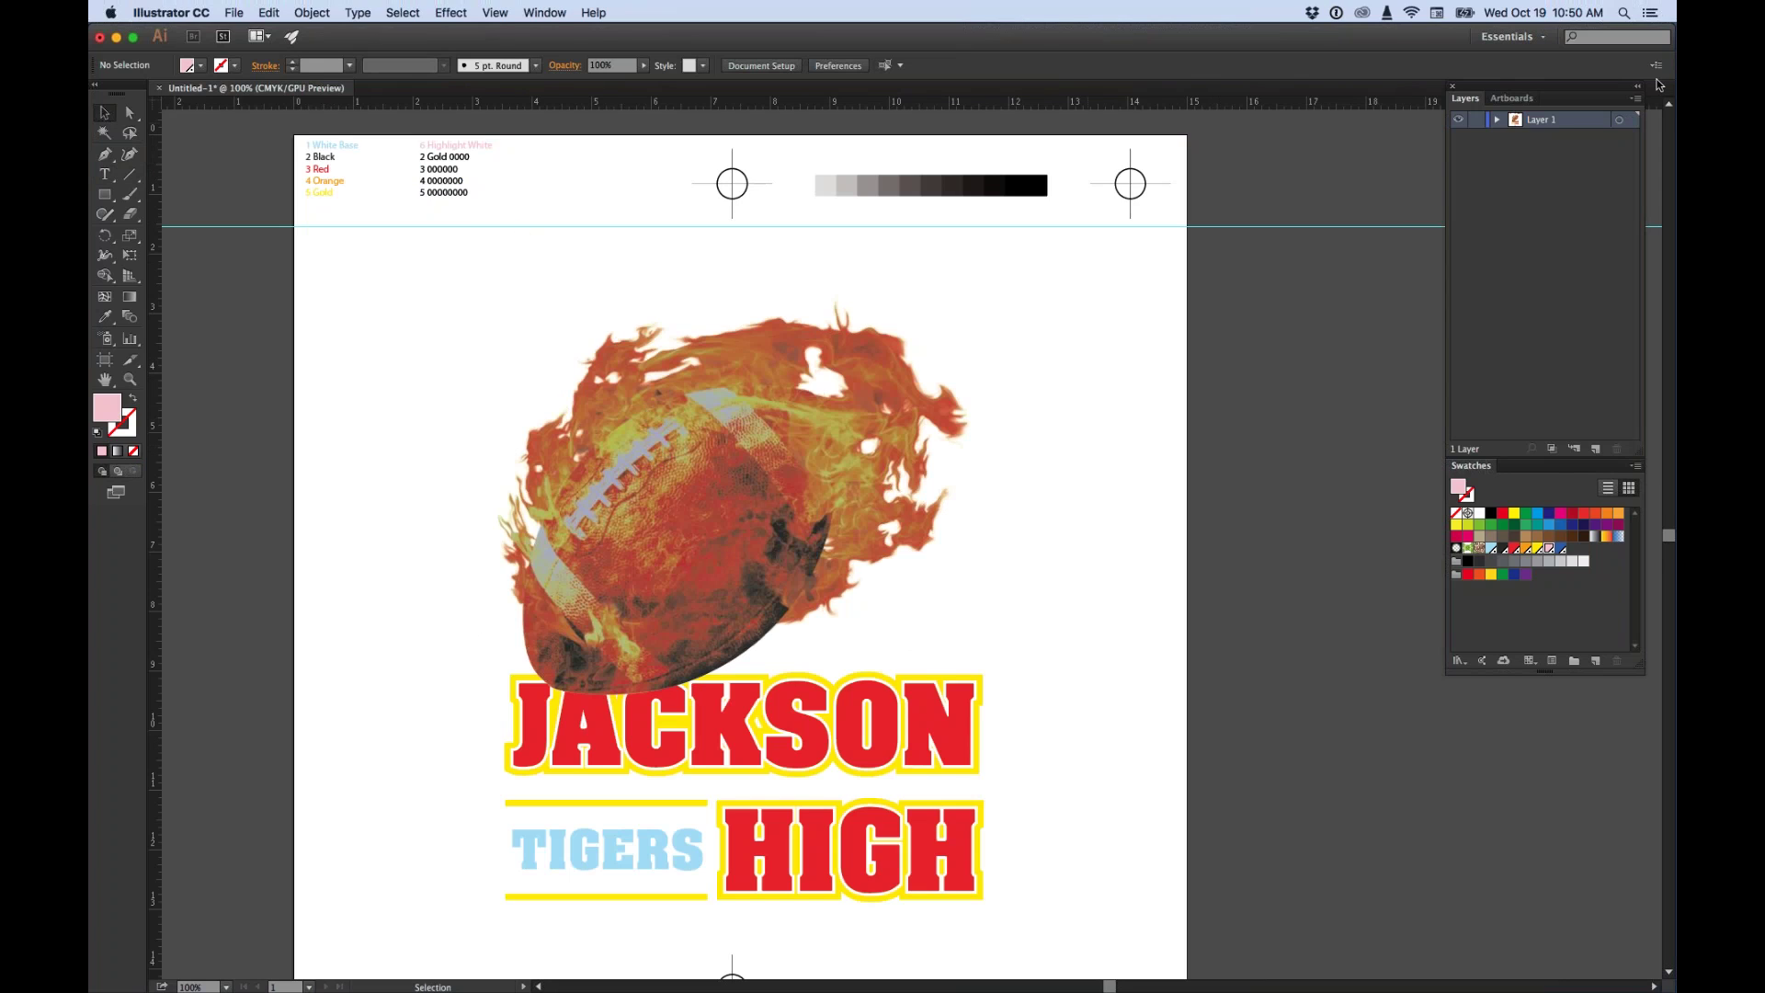
Hide Illustrator and preview the Adobe Screen Print Code file from the Screen Print Webinar folder in Finder.
{"action": "key", "text": "super+Tab"}
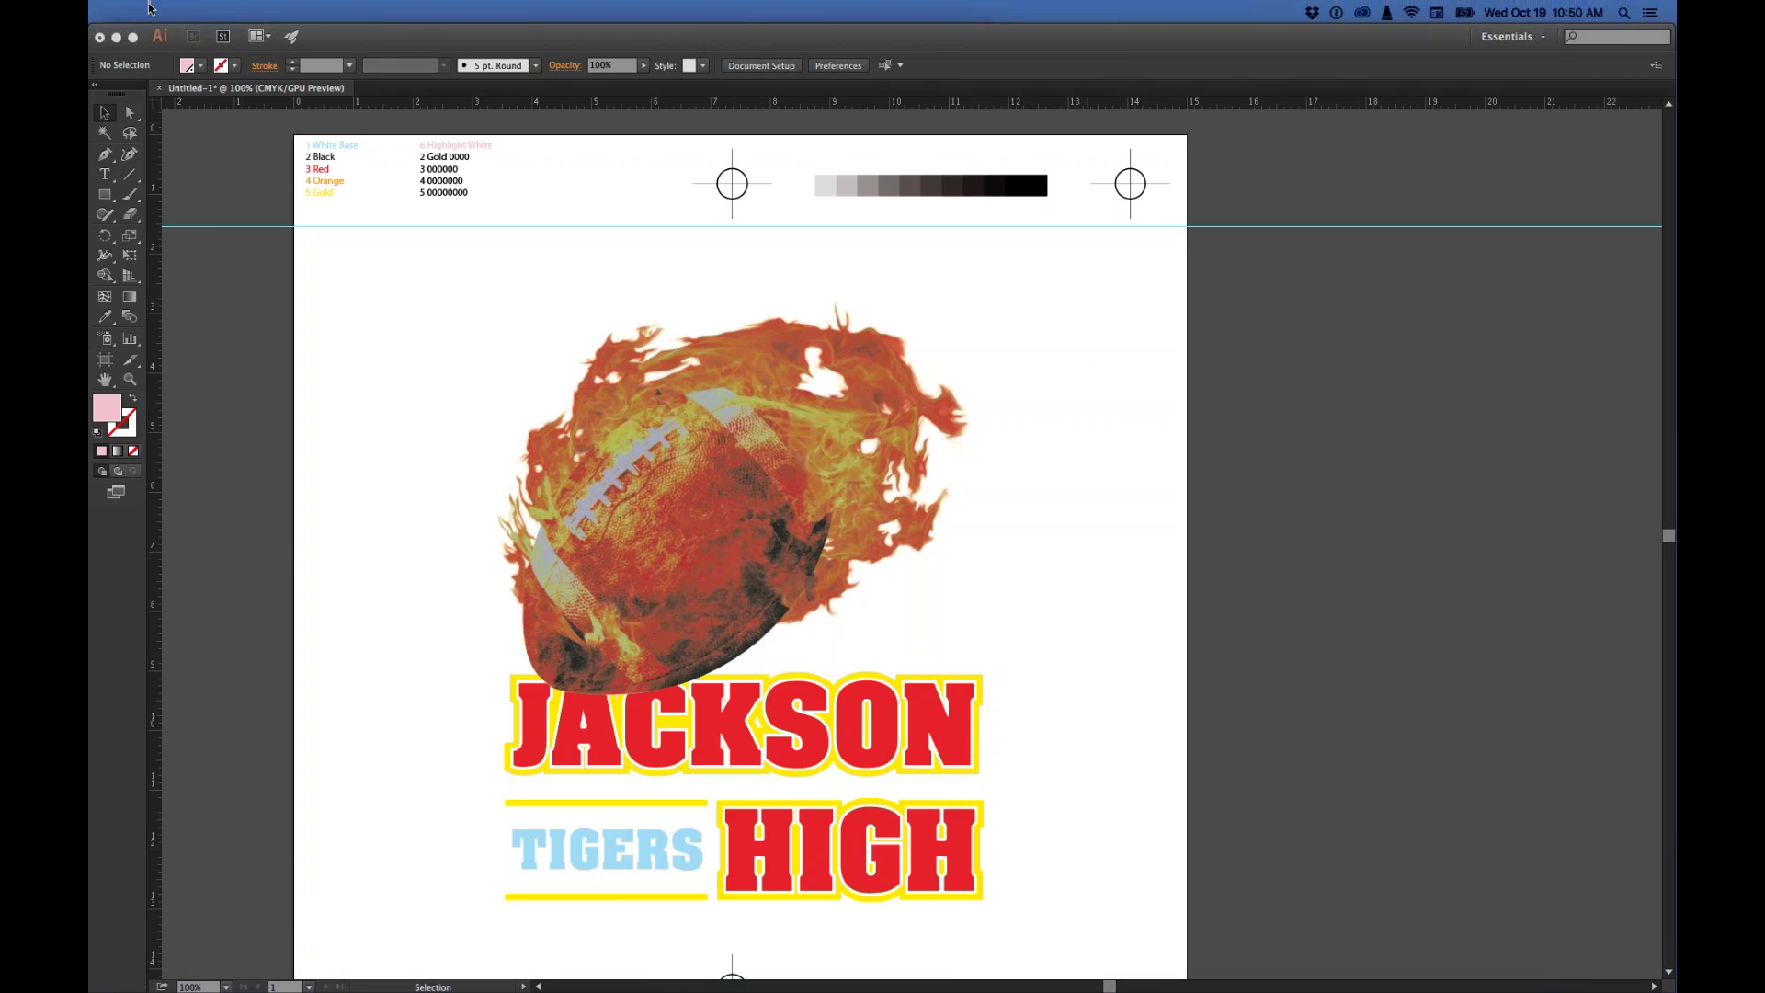
{"action": "key", "text": "shift+Tab"}
{"action": "left_click", "coordinate": [179, 11]}
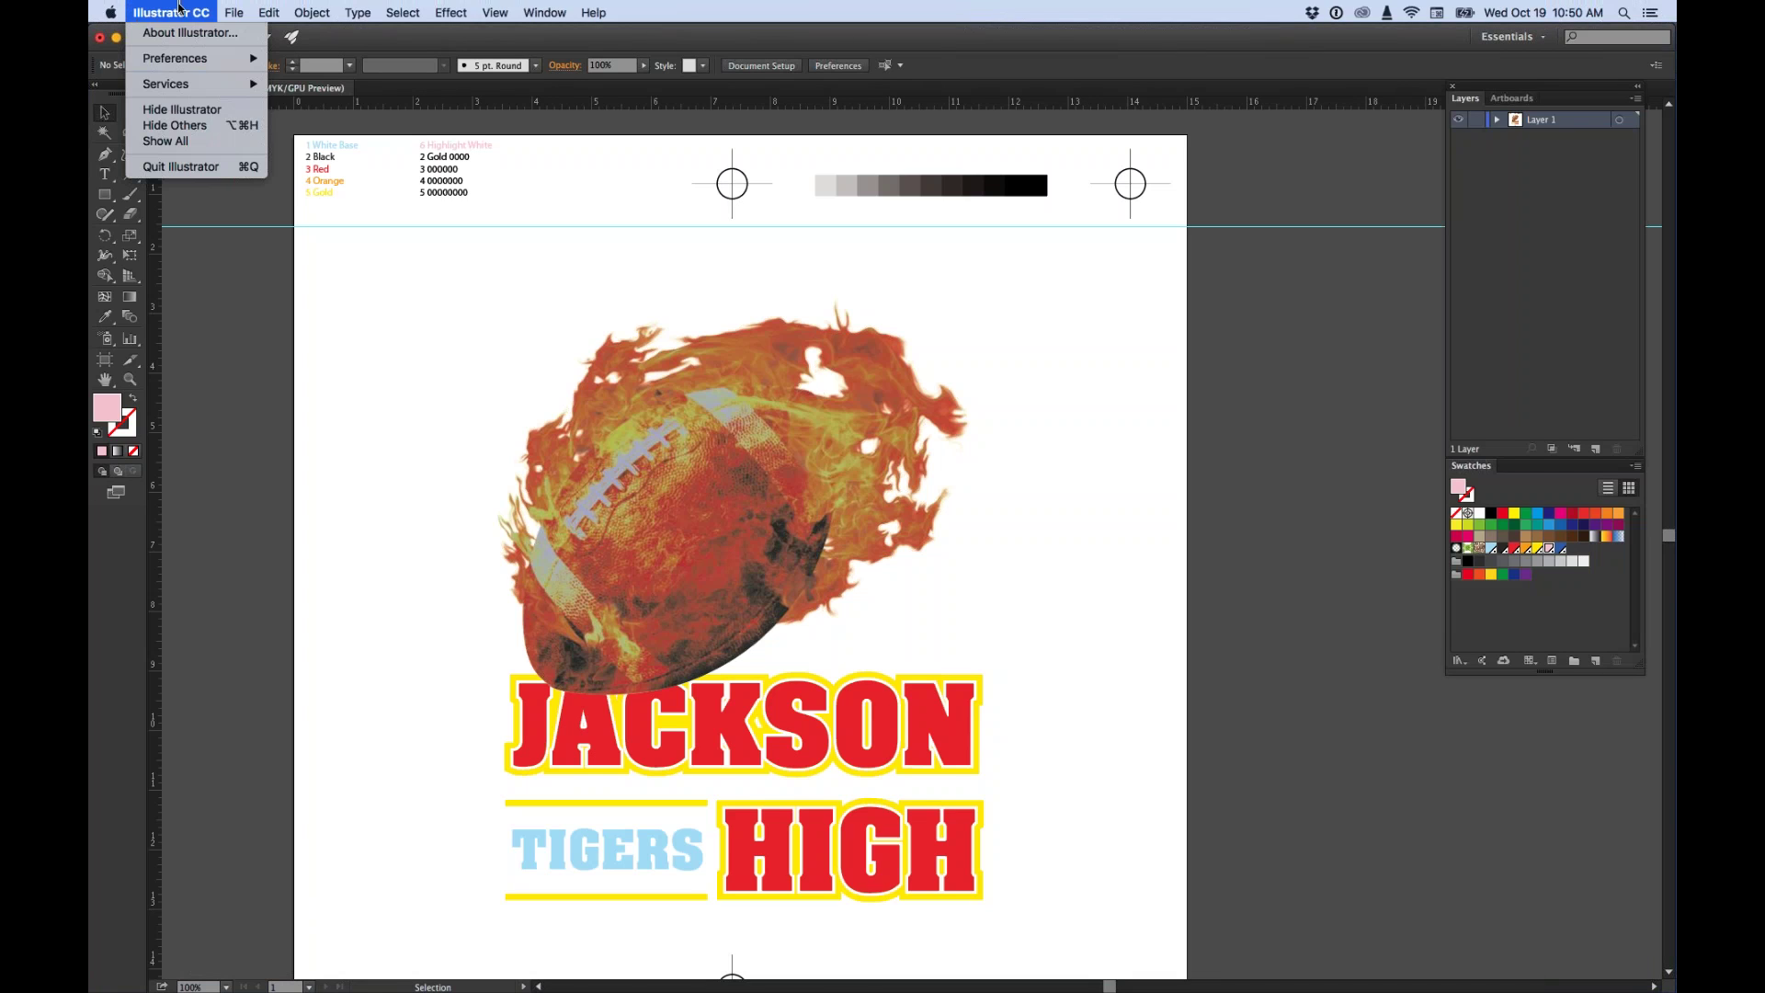
{"action": "left_click", "coordinate": [171, 108]}
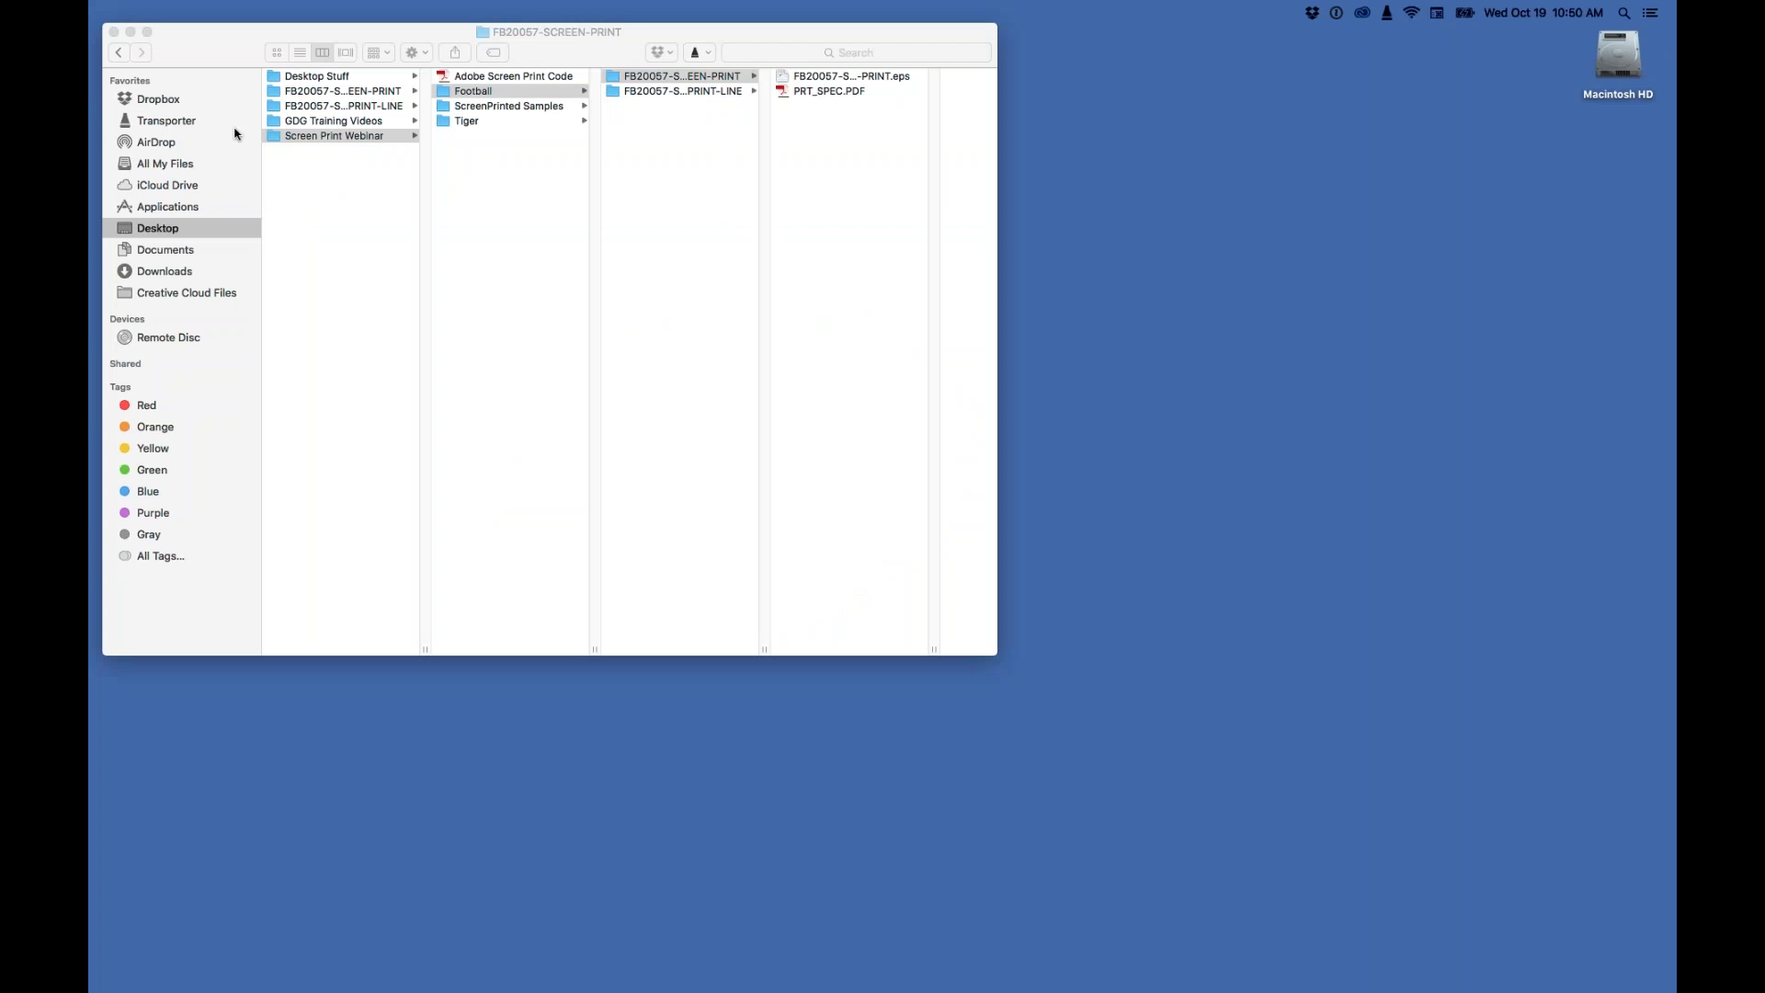
{"action": "left_click", "coordinate": [189, 34]}
{"action": "left_click_drag", "start_coordinate": [203, 34], "coordinate": [287, 34]}
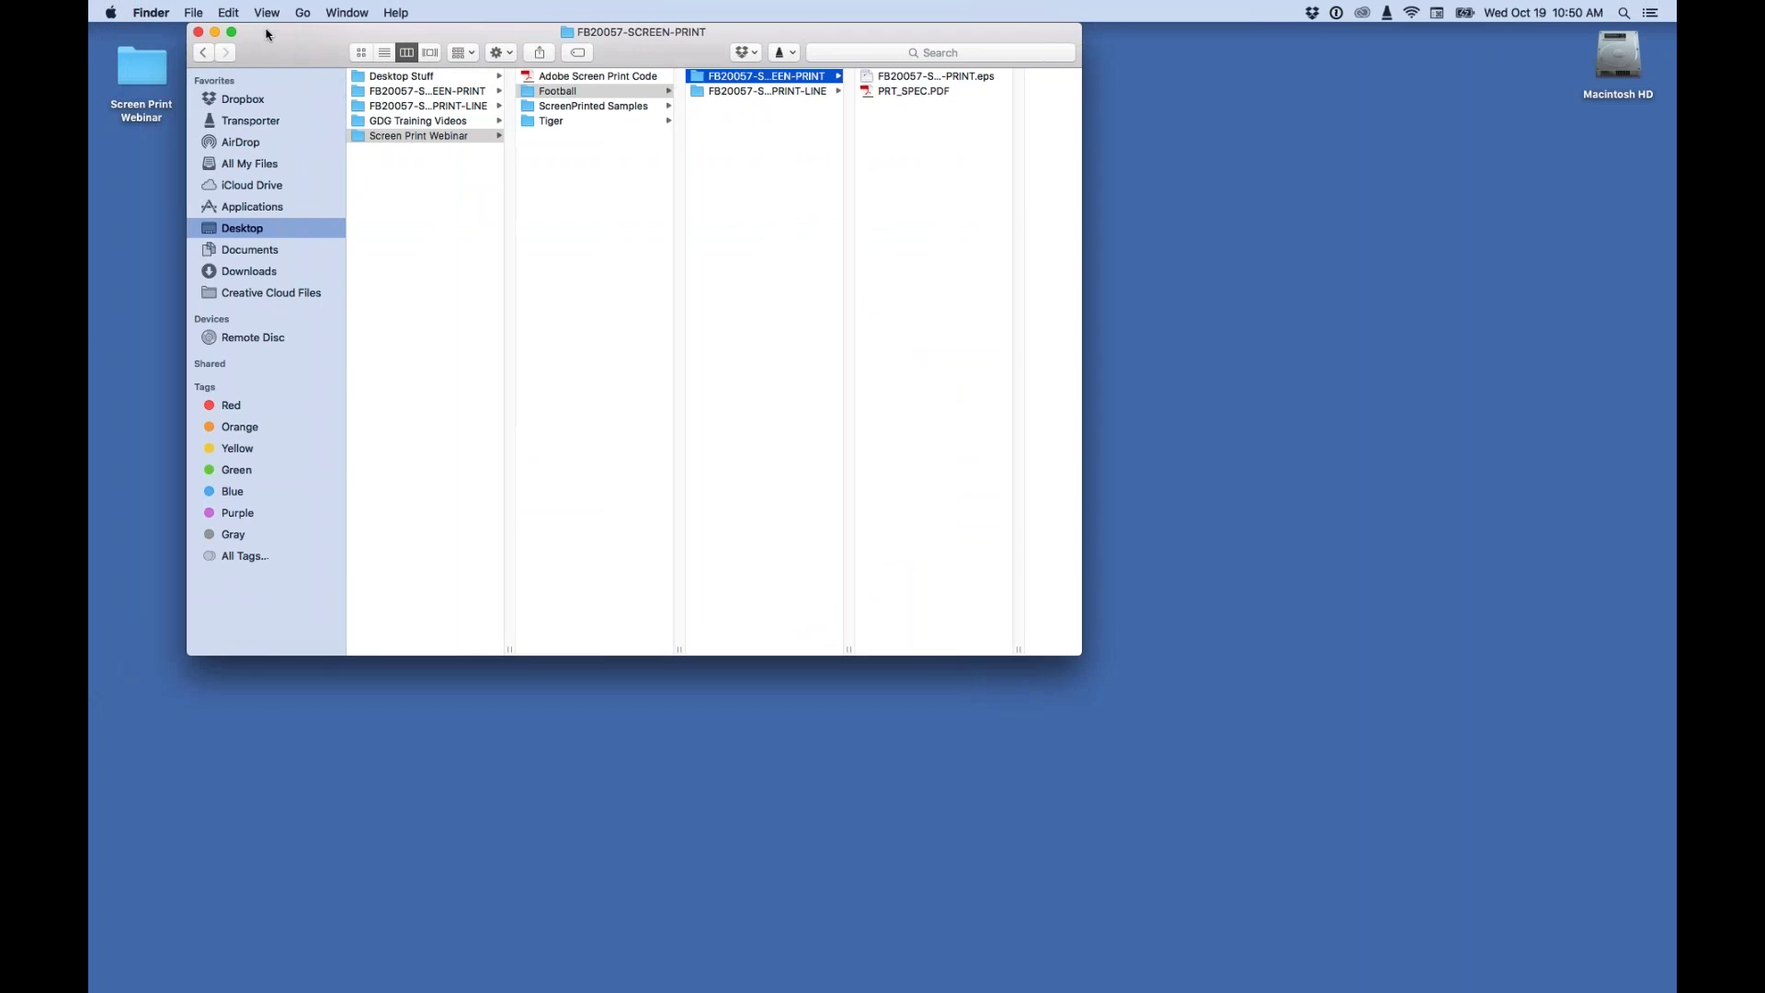
{"action": "left_click", "coordinate": [611, 79]}
{"action": "key", "text": "space"}
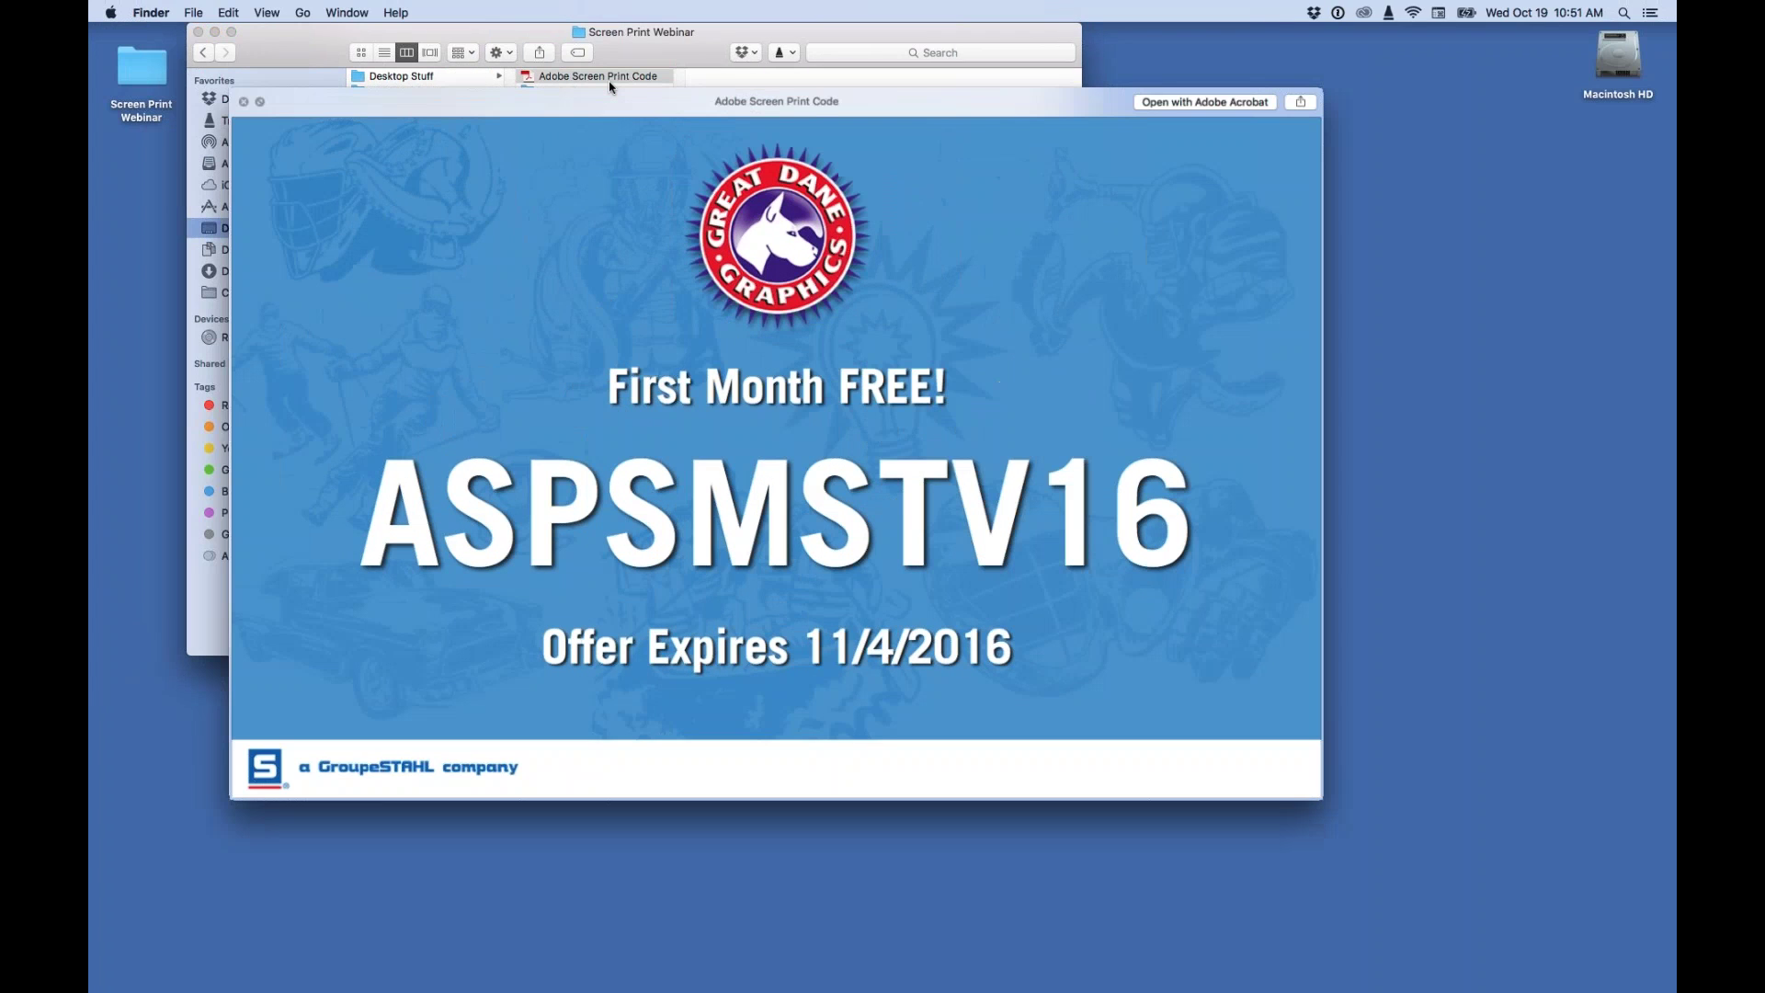
{"action": "left_click_drag", "start_coordinate": [605, 104], "coordinate": [528, 52]}
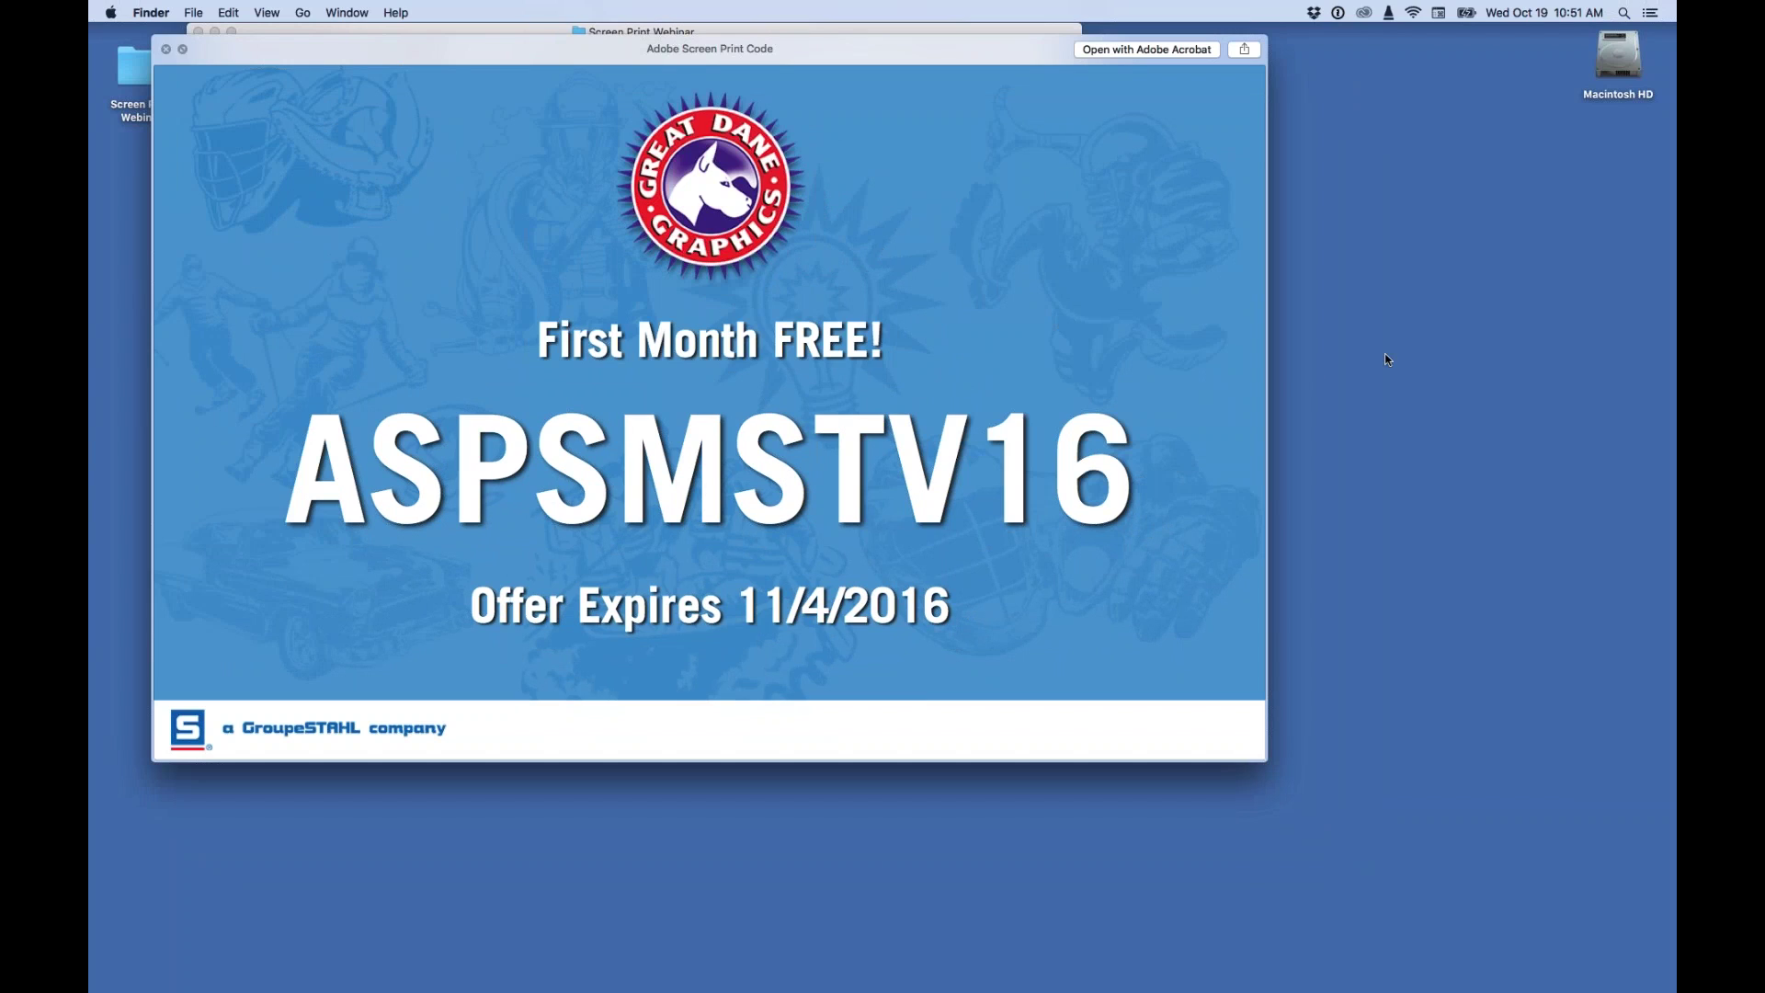
Switch back to Illustrator and leave the artwork deselected.
{"action": "key", "text": "super+Tab"}
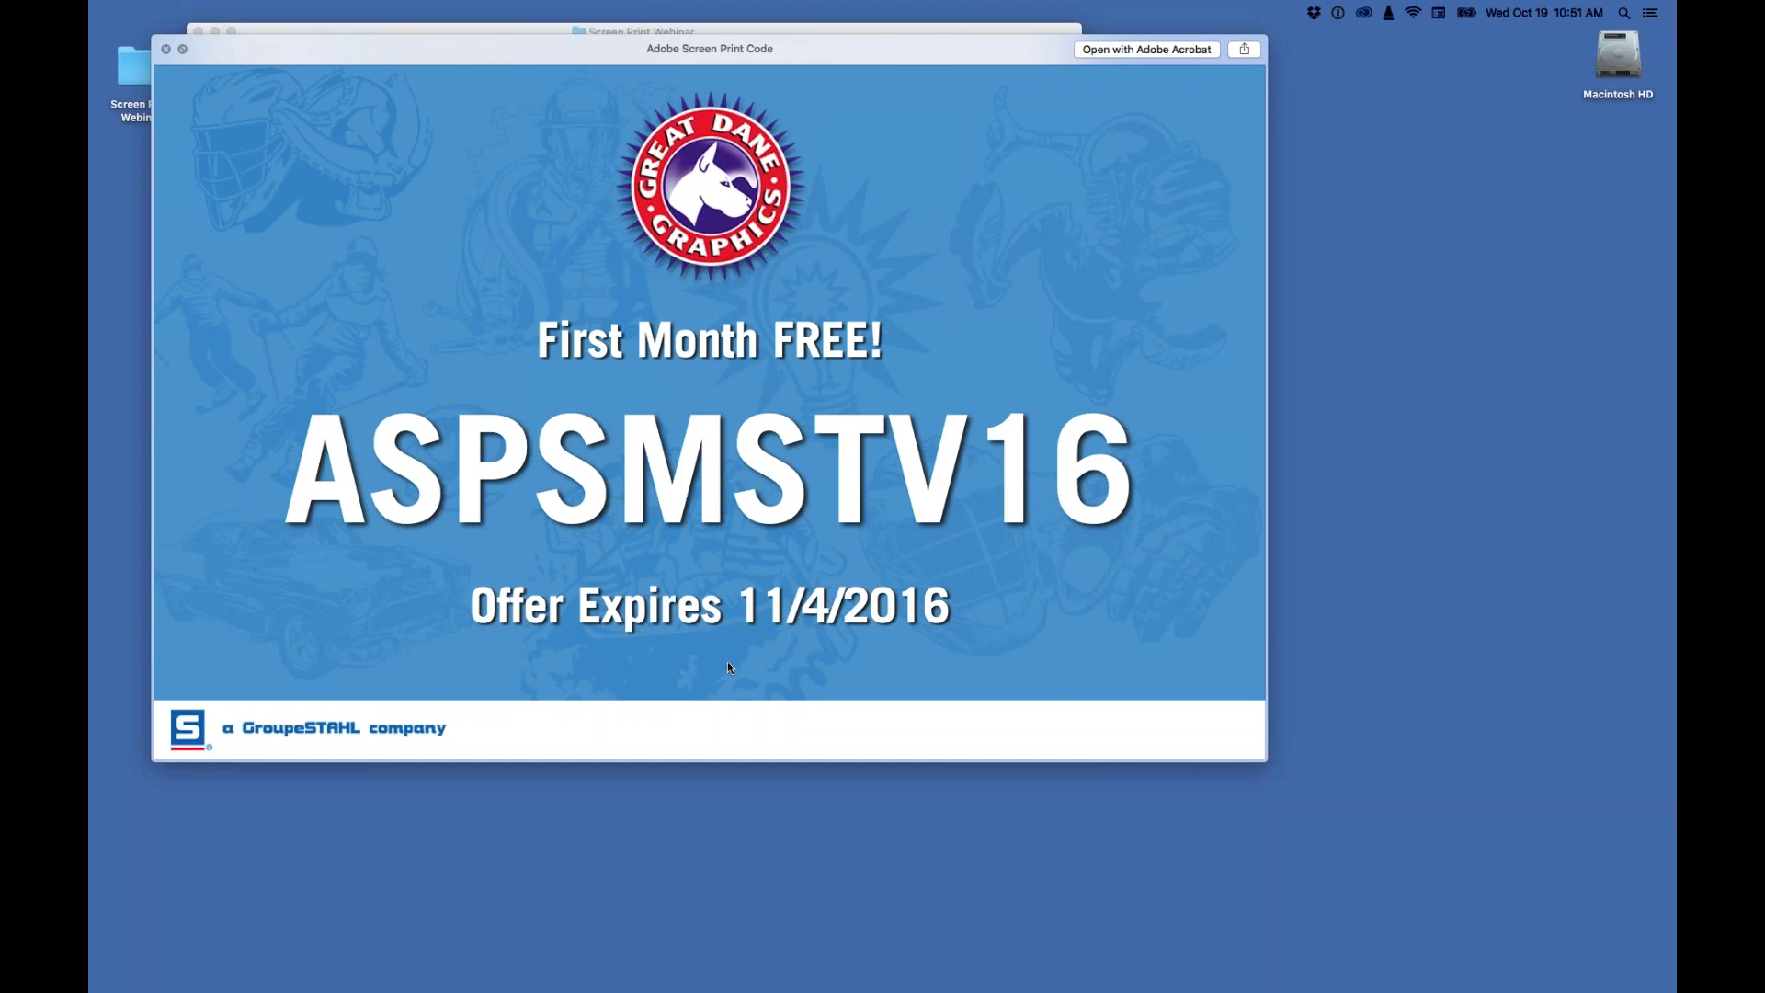
{"action": "mouse_move", "coordinate": [747, 979]}
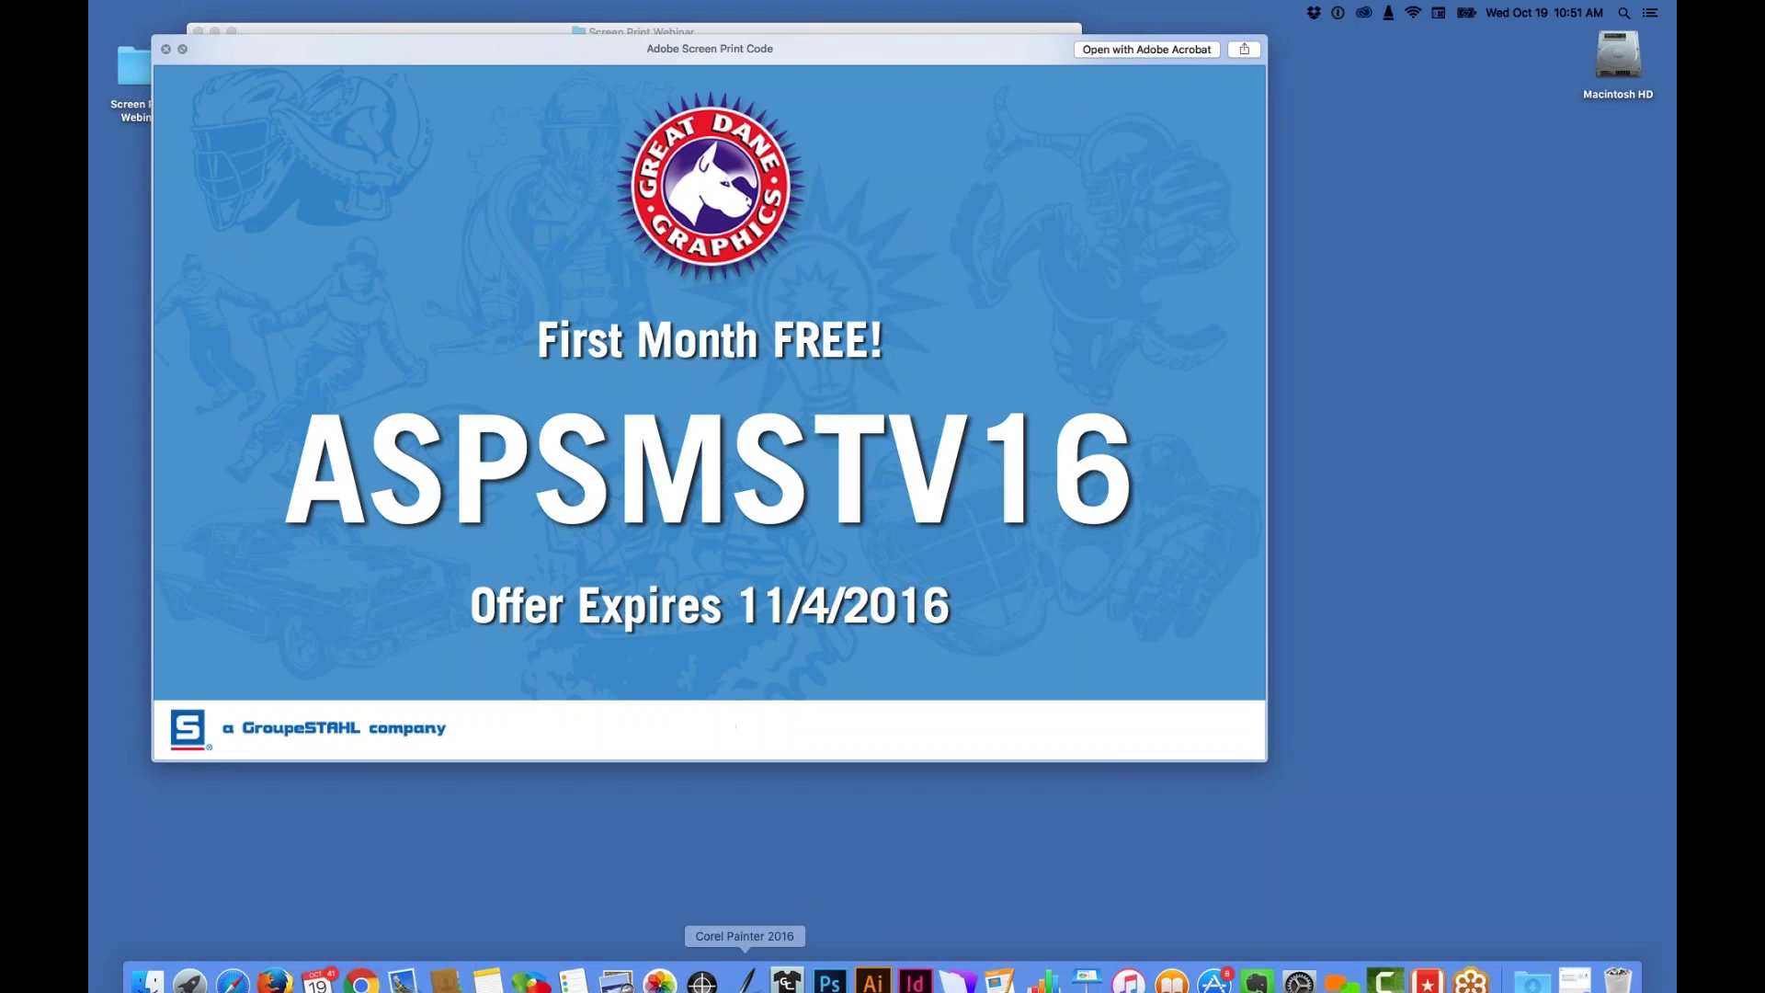
{"action": "left_click", "coordinate": [864, 967]}
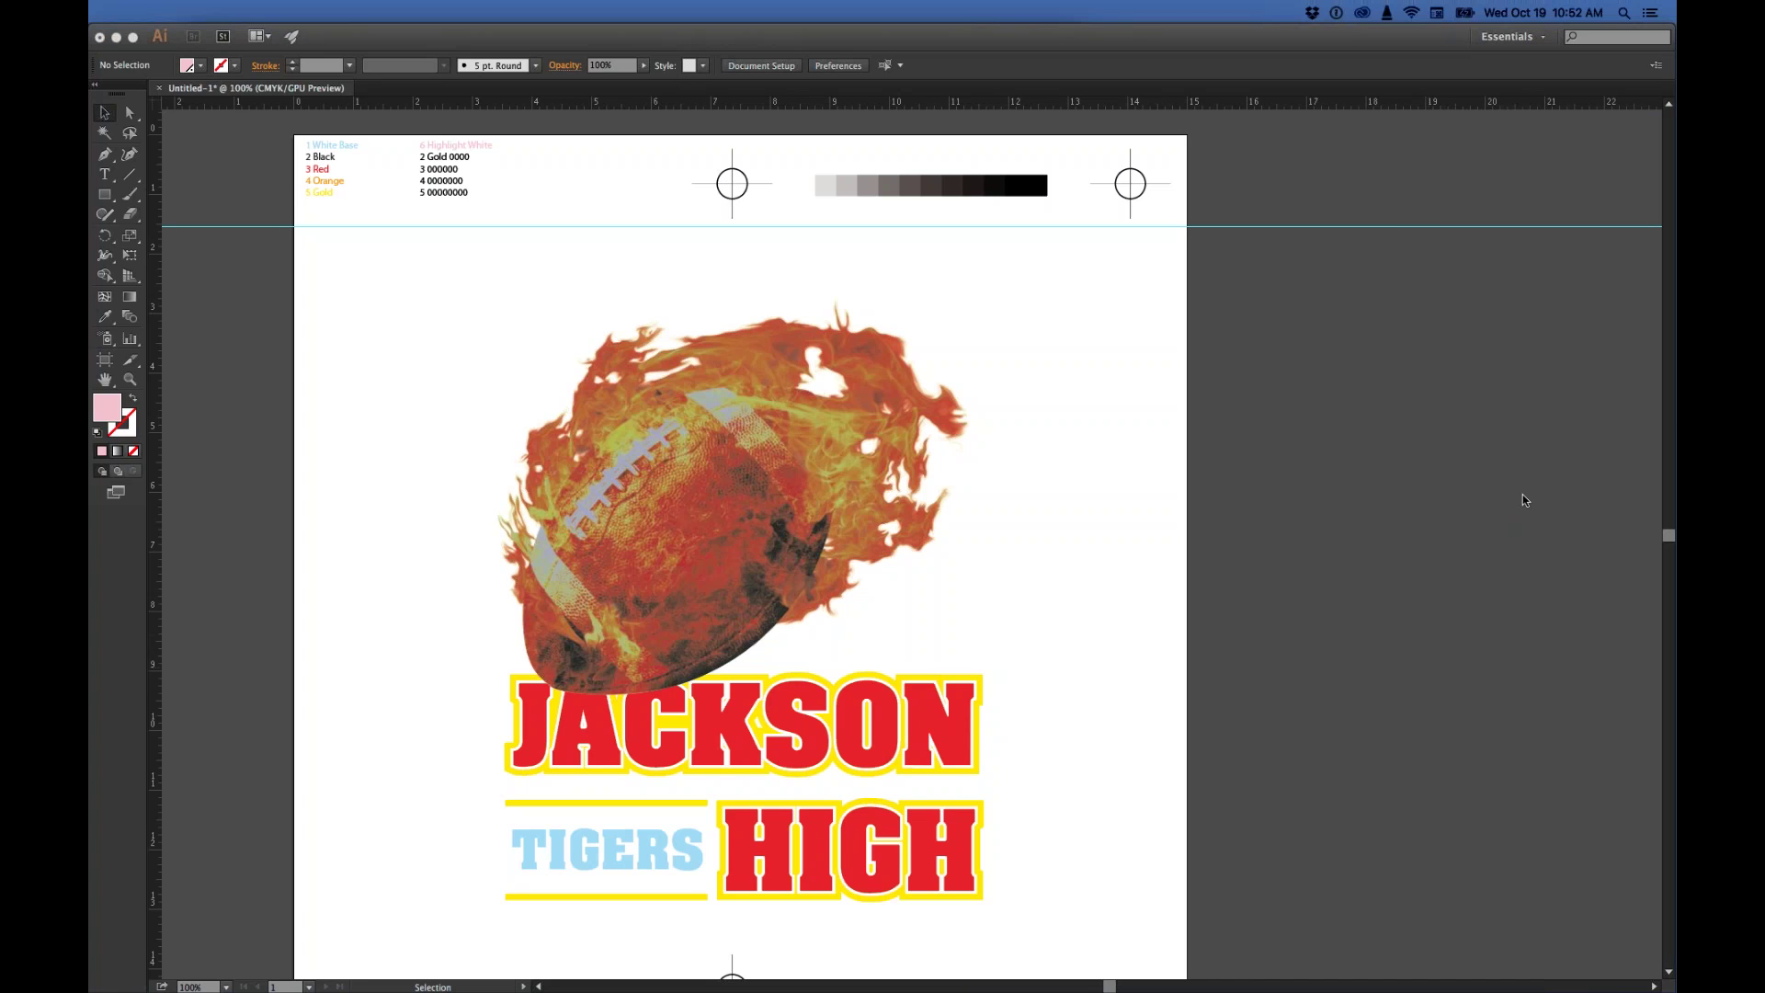
{"action": "left_click", "coordinate": [662, 857]}
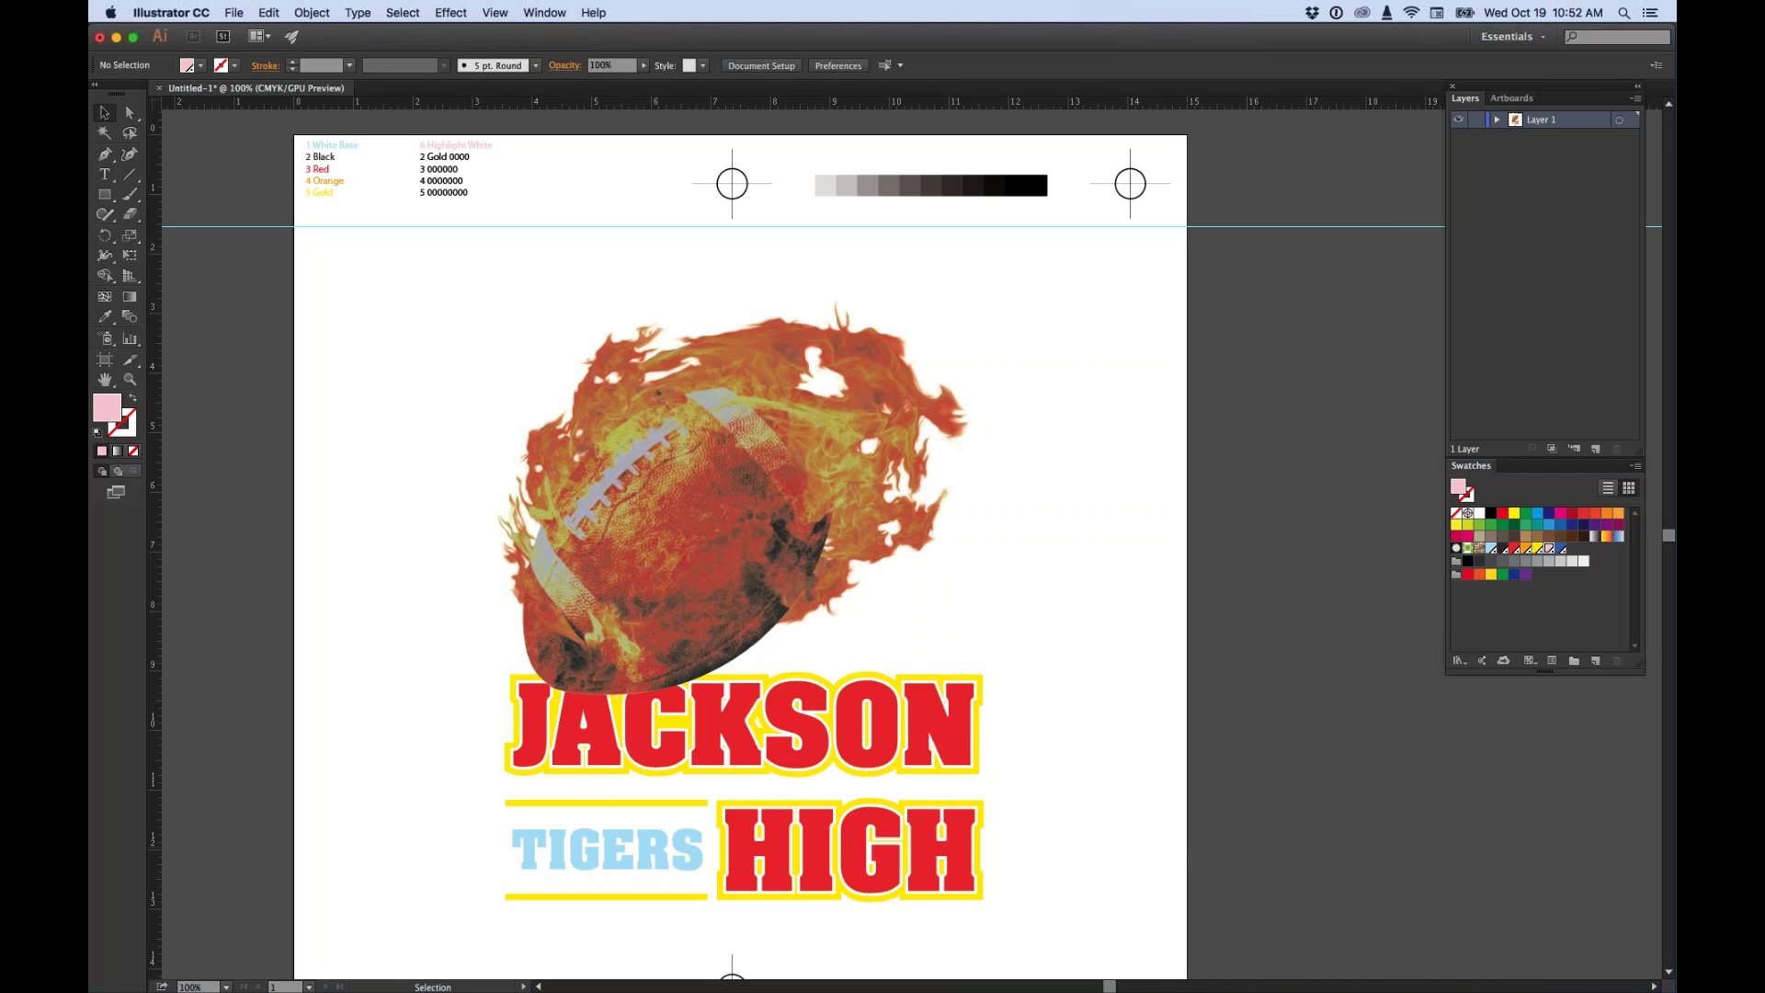
{"action": "left_click", "coordinate": [662, 857]}
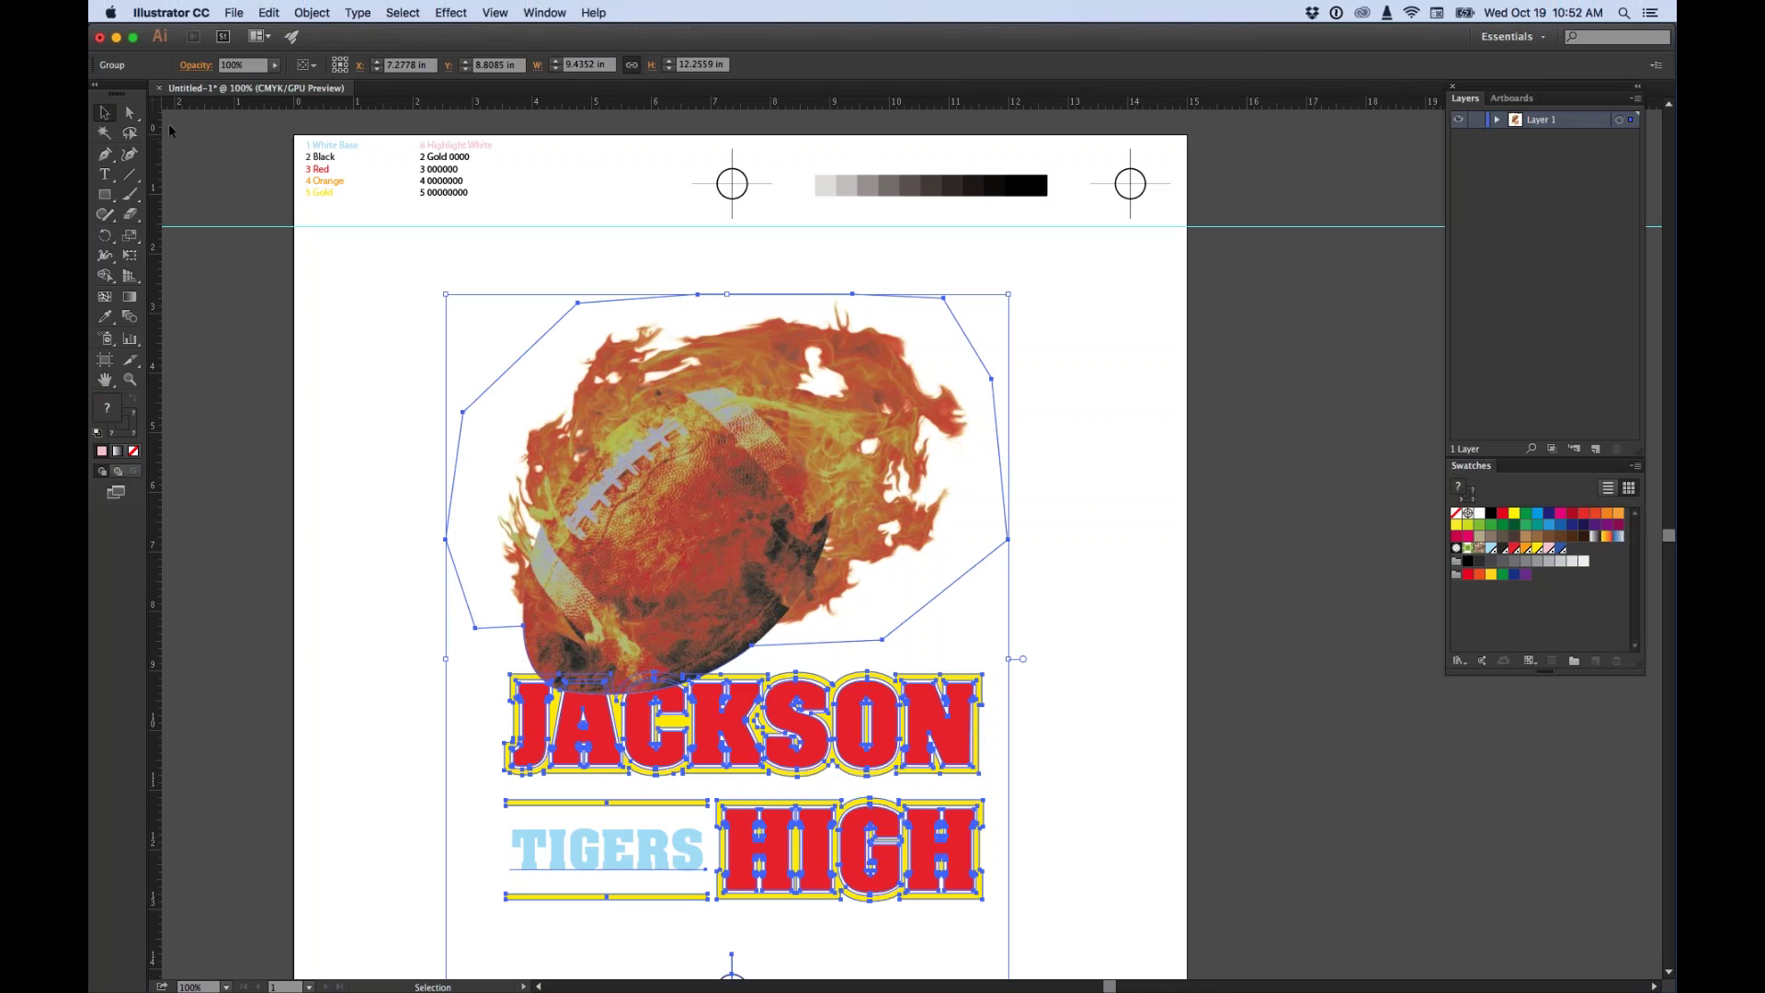
{"action": "left_click", "coordinate": [181, 159]}
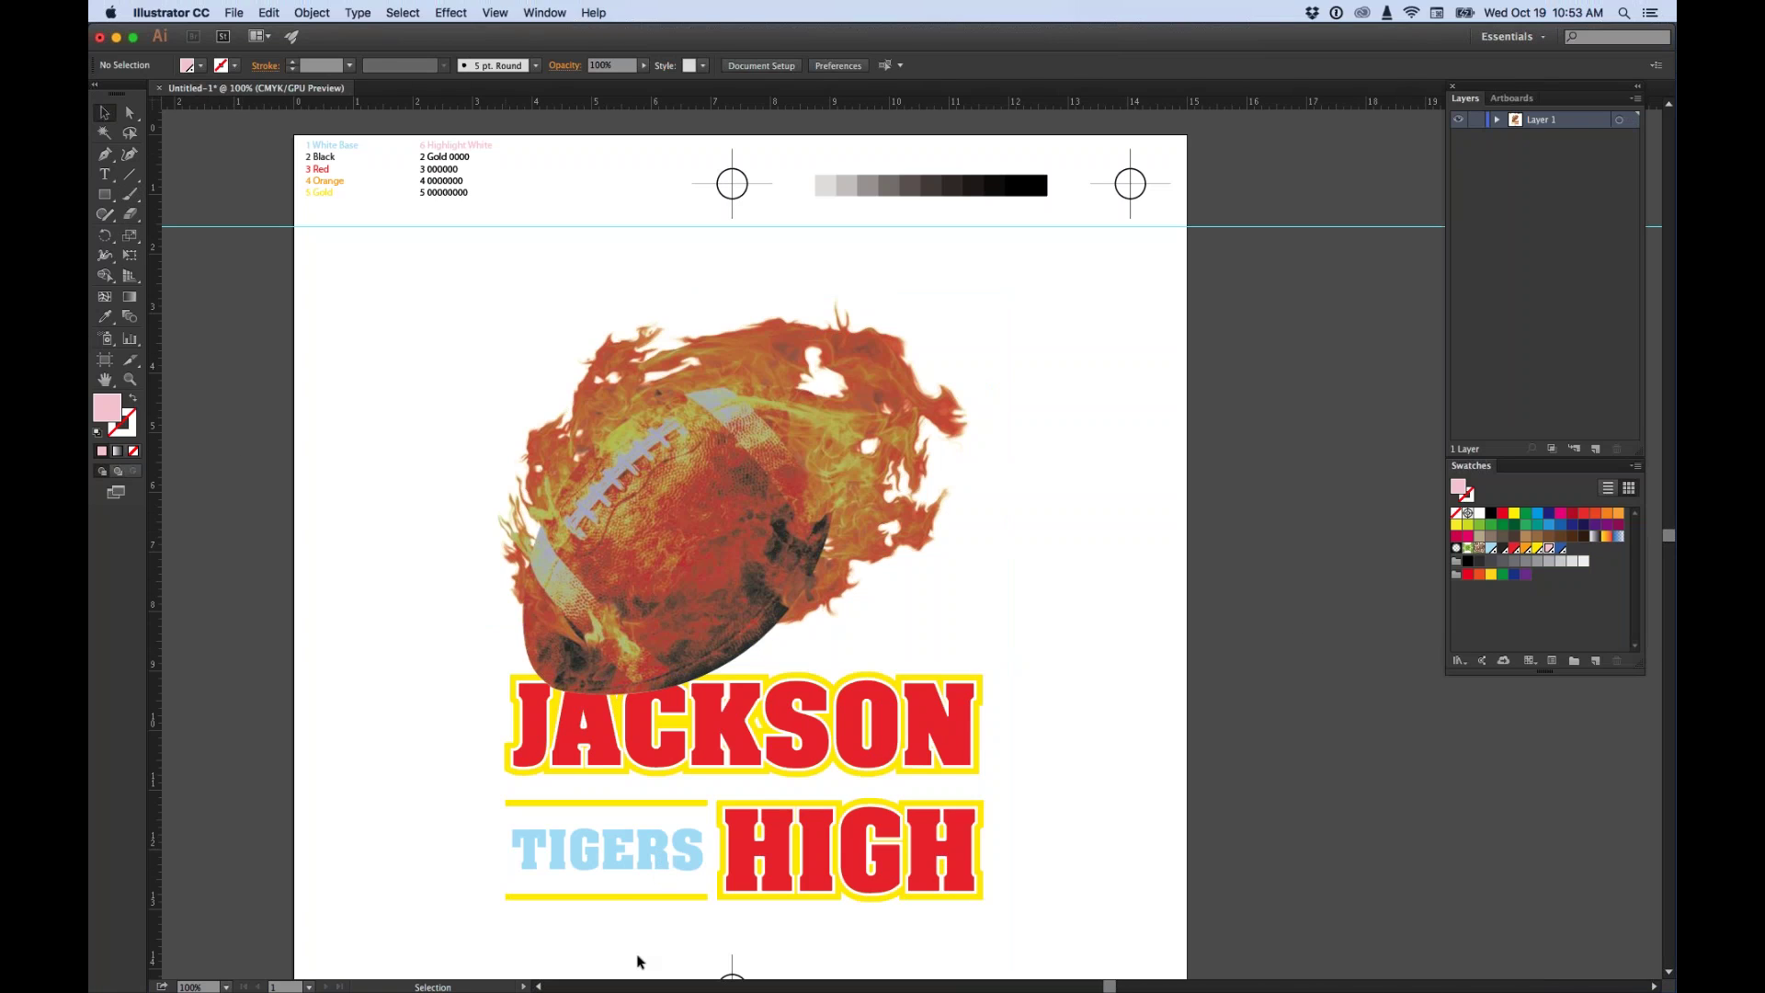
Convert the TIGERS text inside the grouped artwork to outlines.
{"action": "key", "text": "space"}
{"action": "key", "text": "super+equal"}
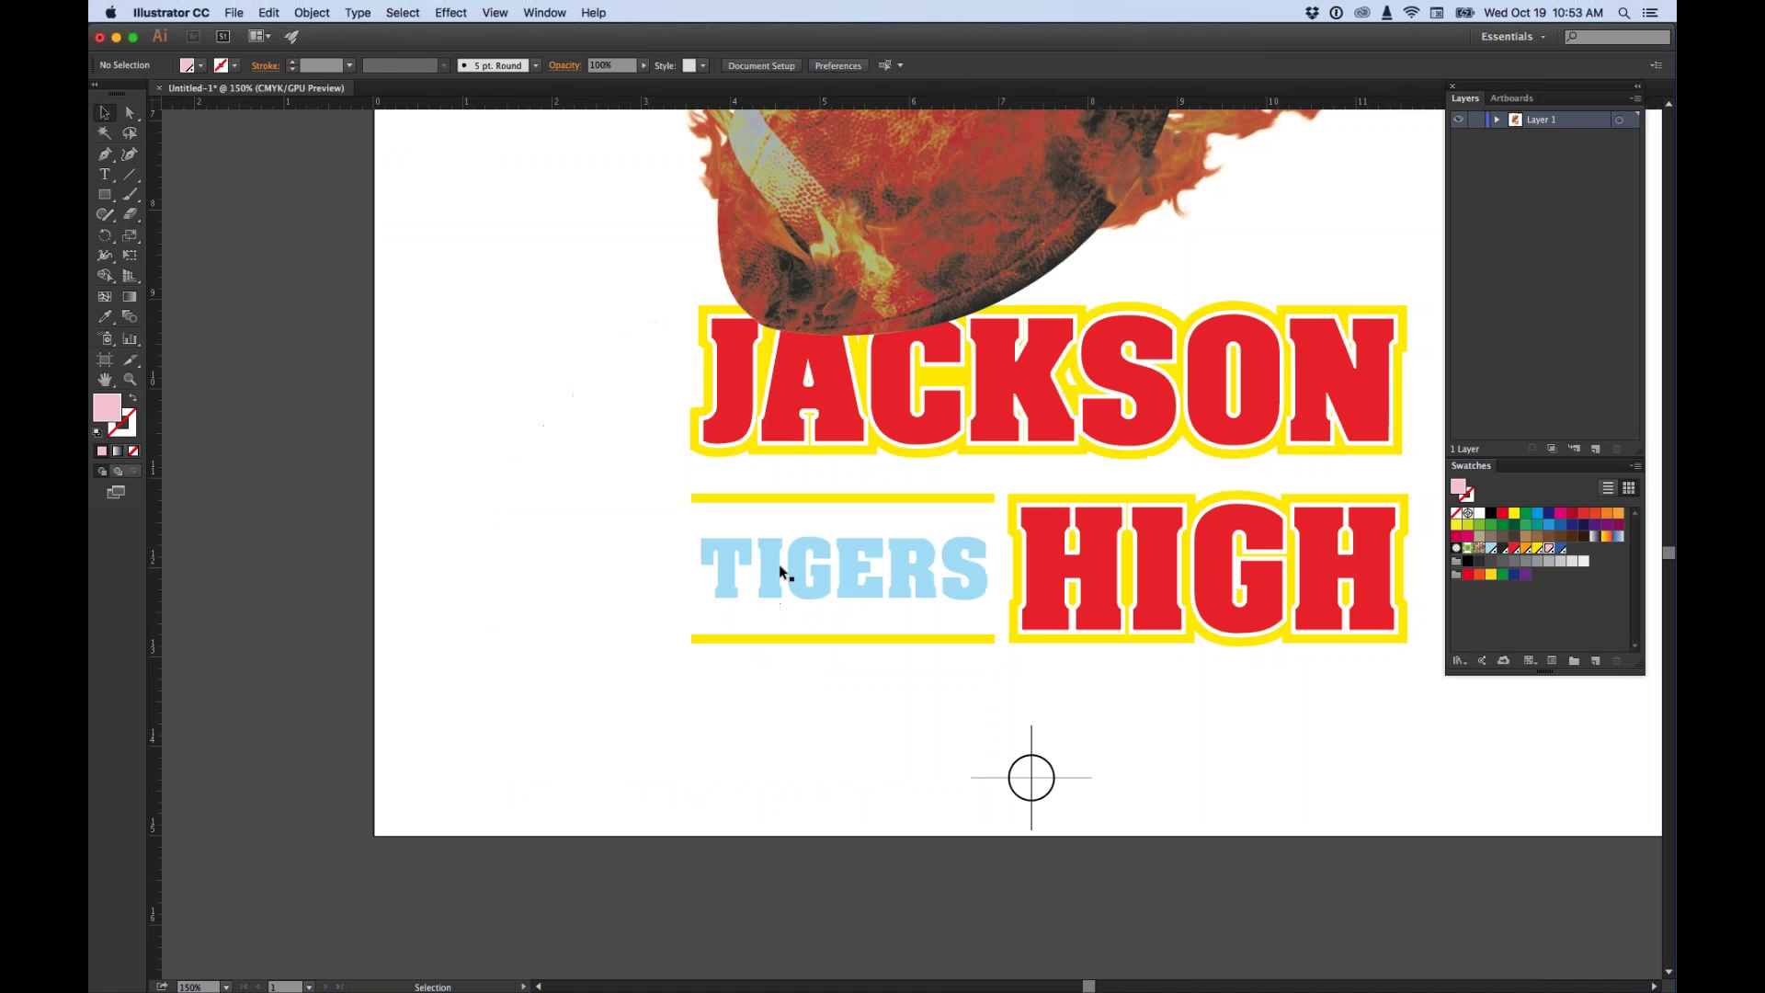
{"action": "left_click", "coordinate": [791, 566]}
{"action": "key", "text": "space"}
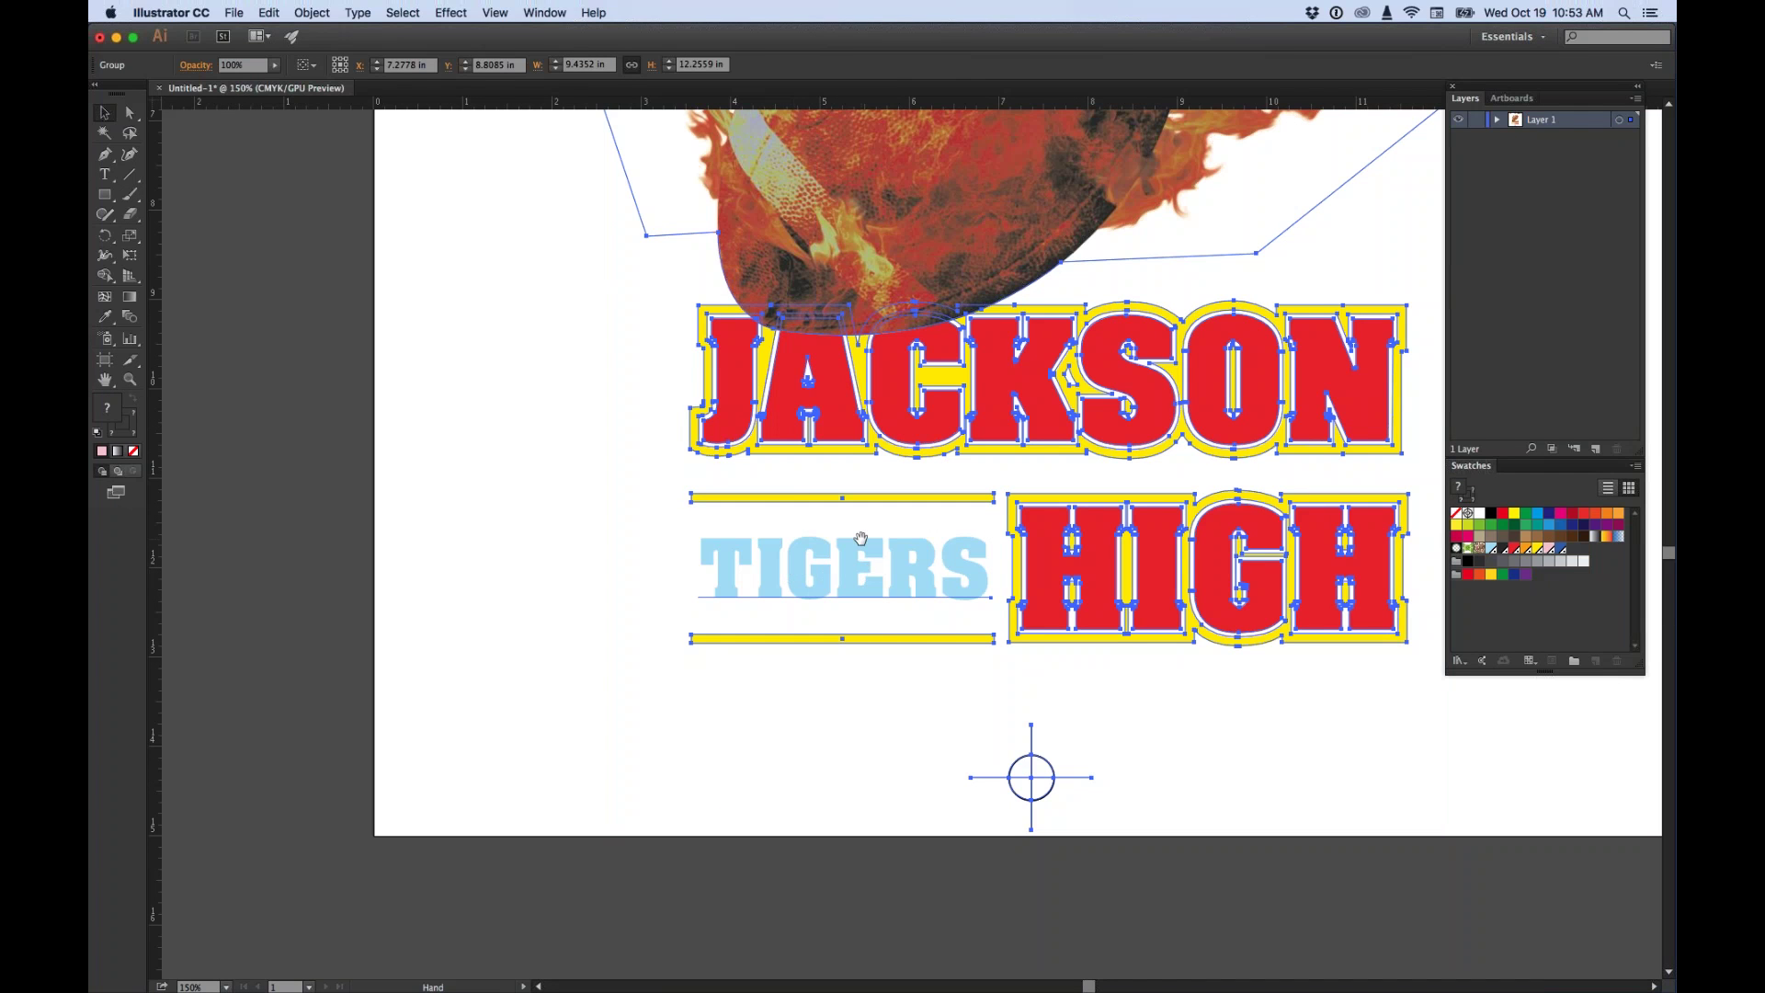
{"action": "left_click_drag", "start_coordinate": [787, 395], "coordinate": [555, 420]}
{"action": "key", "text": "super+shift+a"}
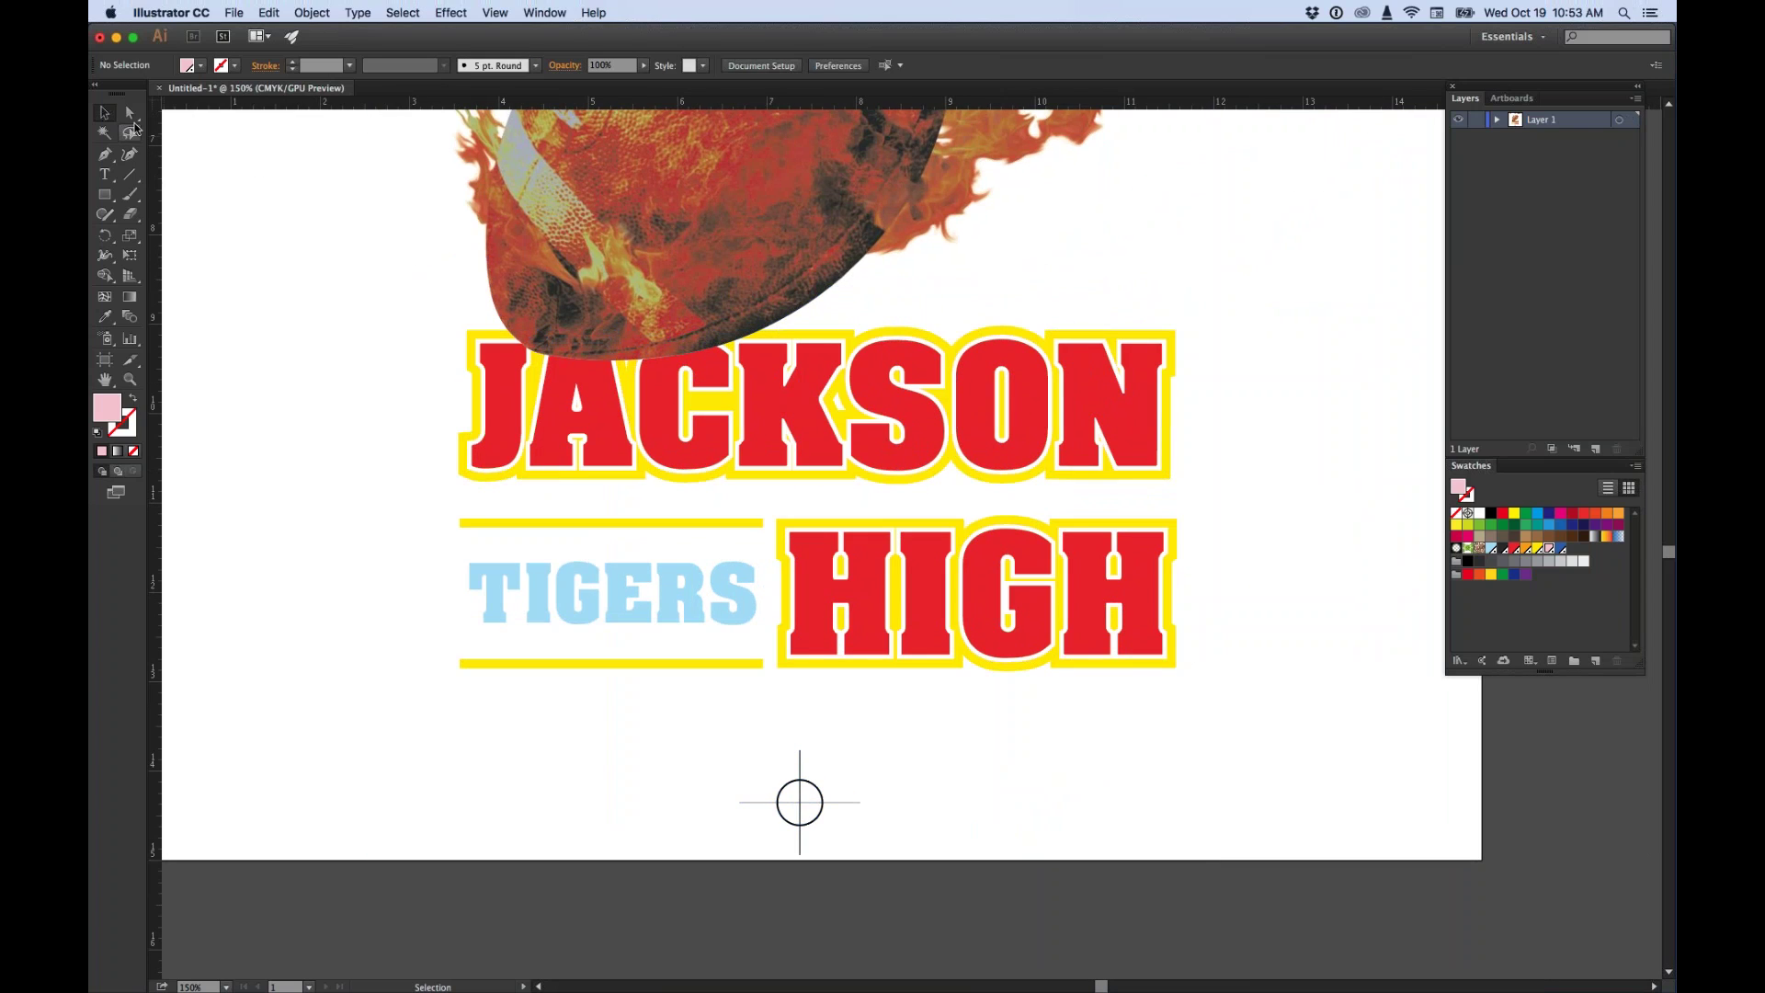
{"action": "left_click", "coordinate": [132, 114]}
{"action": "left_click", "coordinate": [719, 596]}
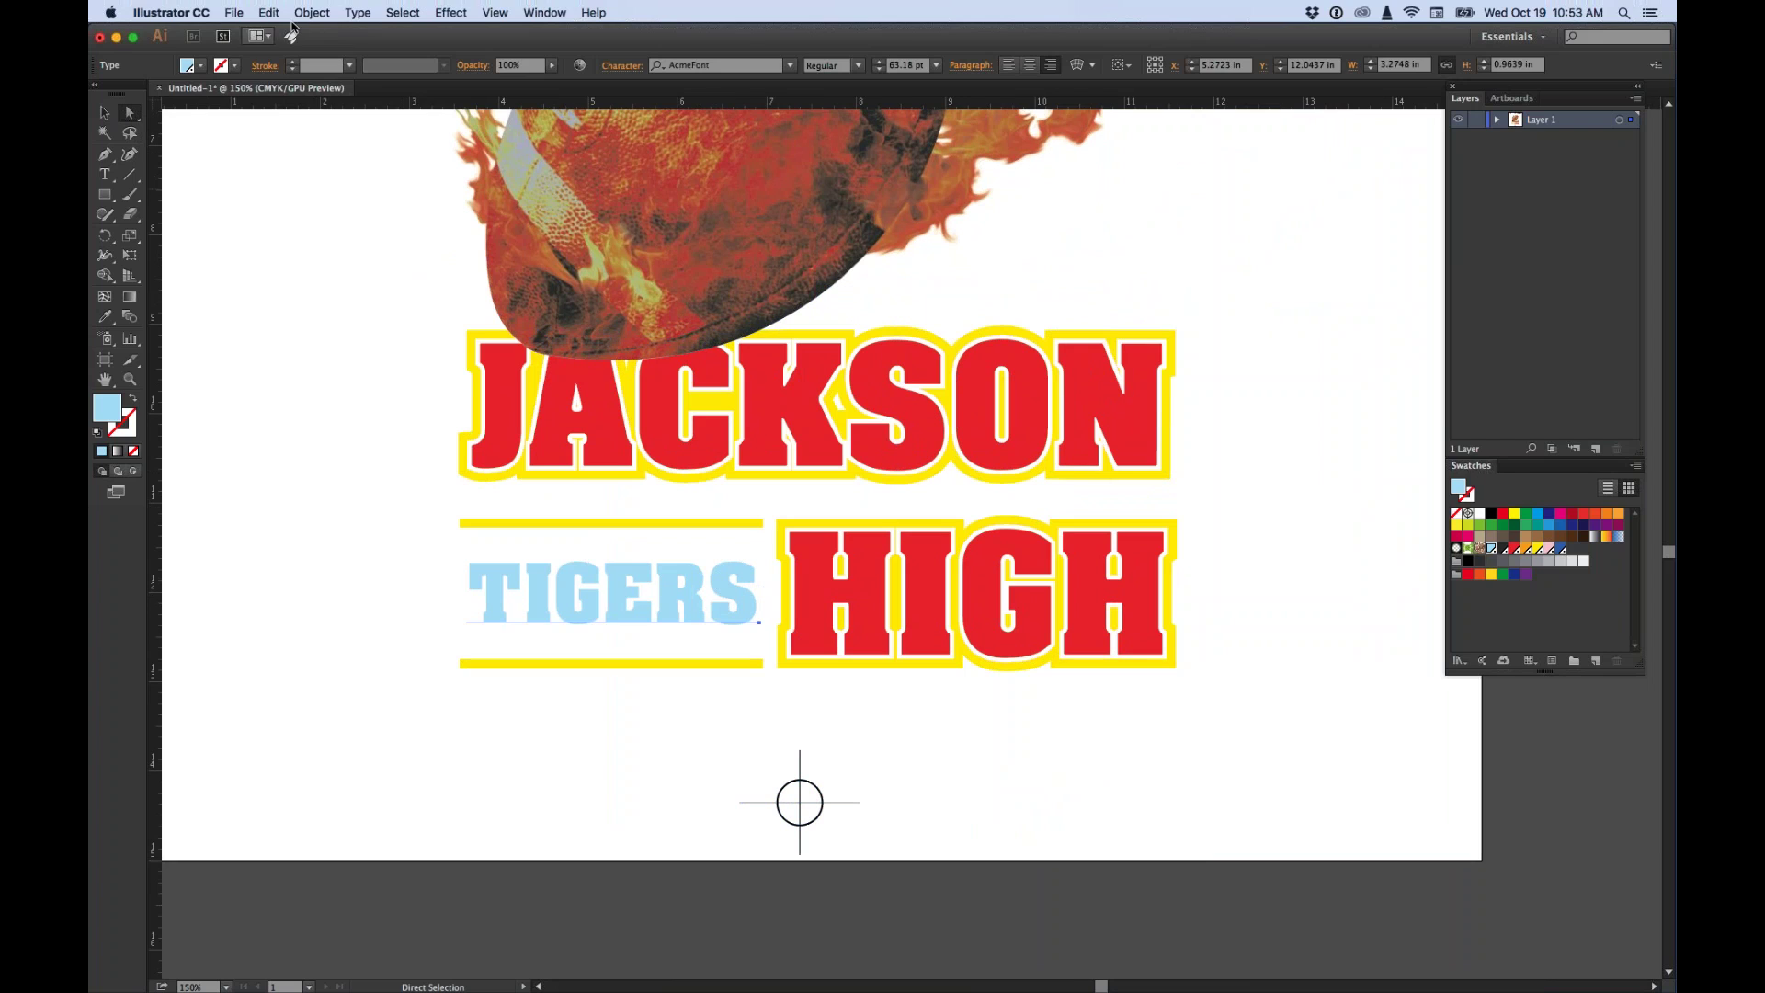
{"action": "left_click", "coordinate": [358, 12]}
{"action": "left_click", "coordinate": [395, 284]}
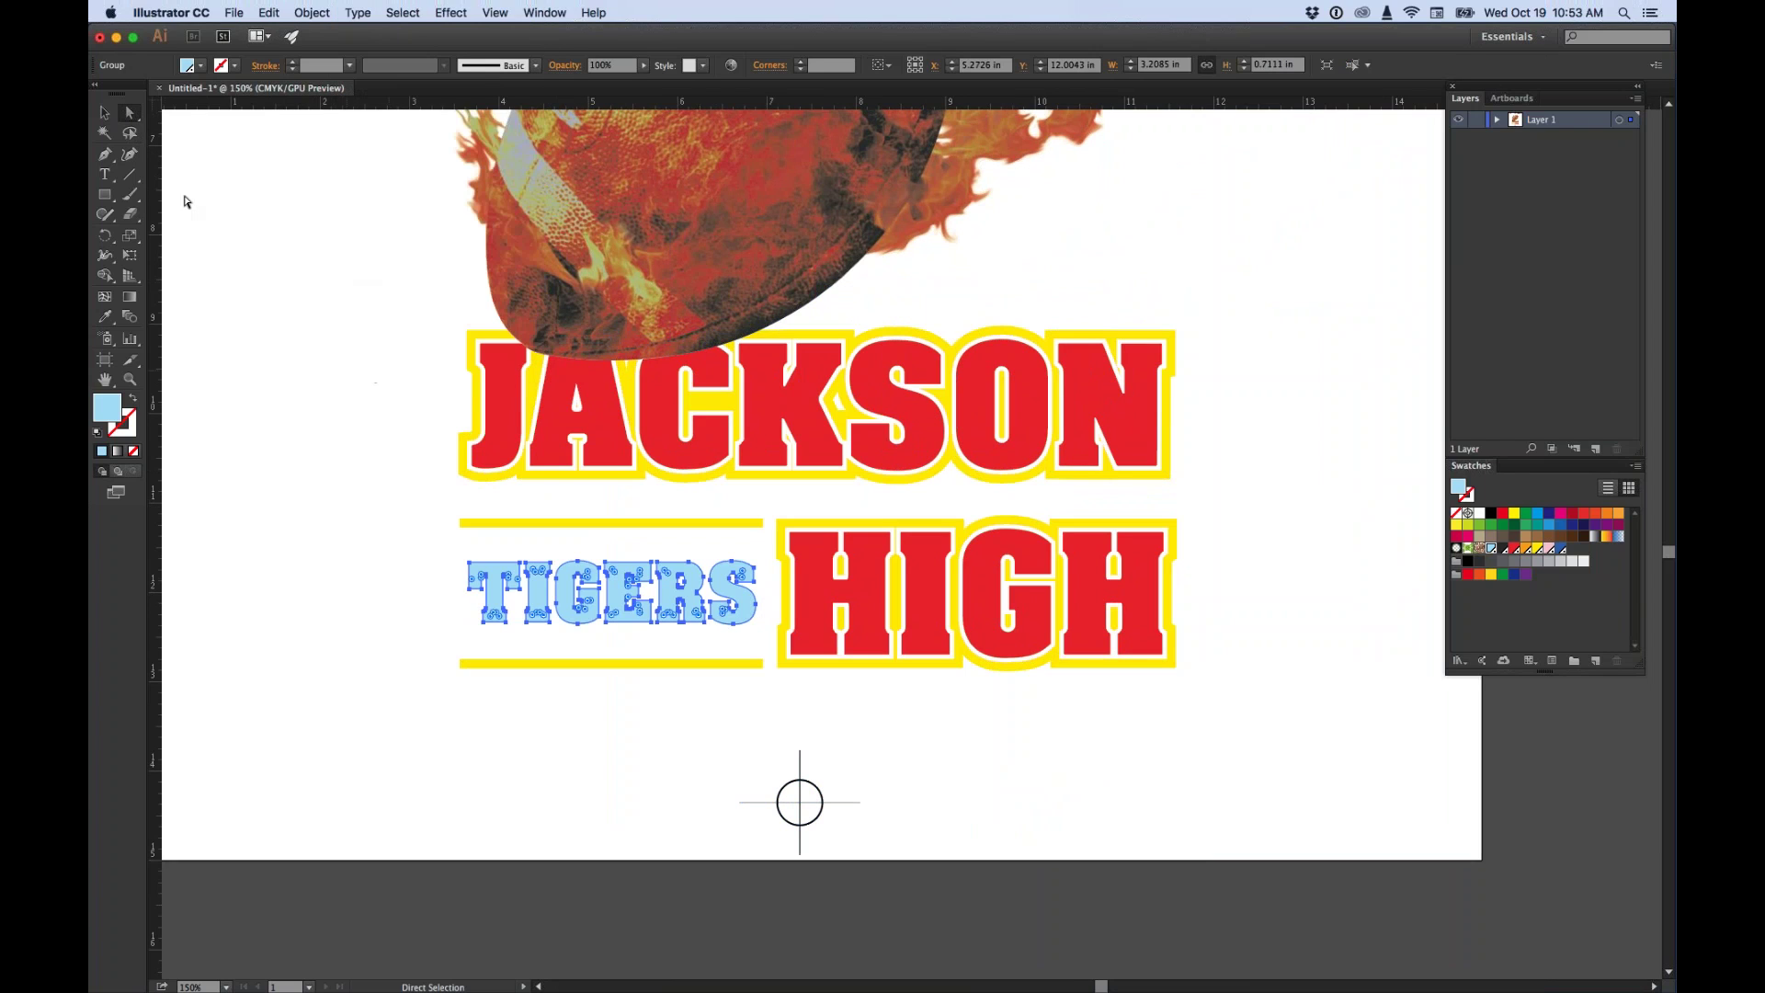
{"action": "left_click", "coordinate": [106, 113]}
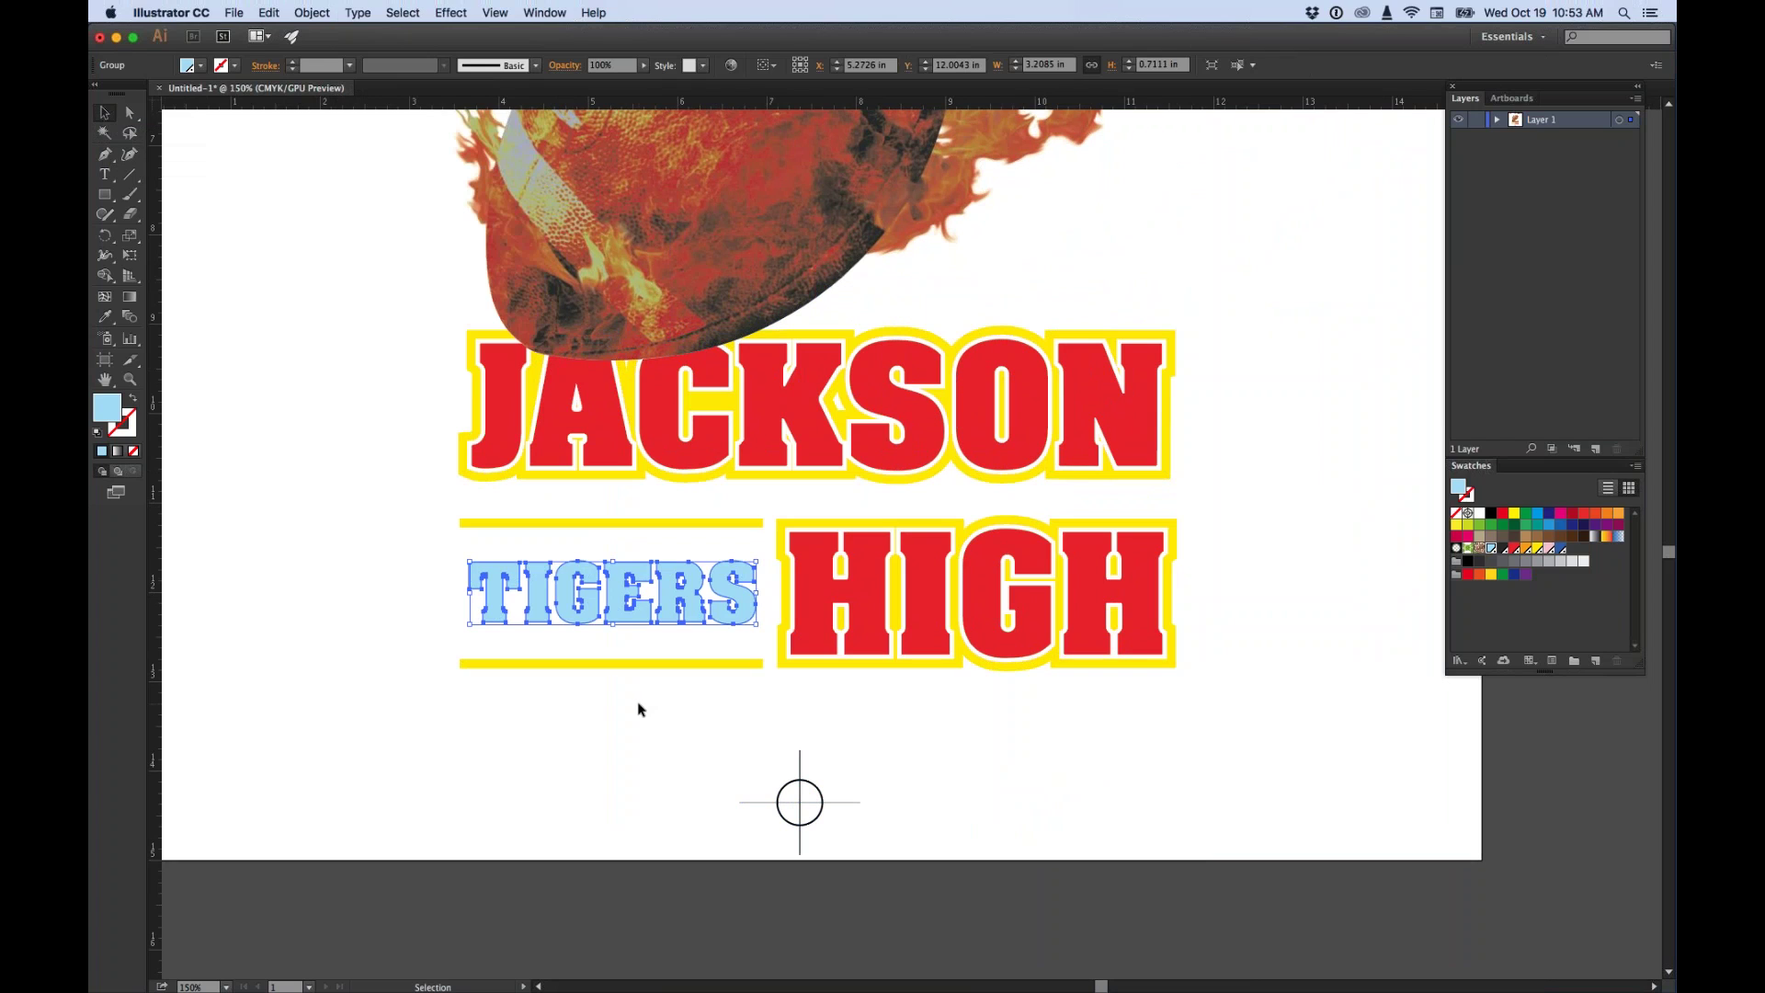
Paste a copy of the TIGERS outlines in front, fill it with the 6HiliteWhite spot color and deselect it.
{"action": "left_click", "coordinate": [199, 67]}
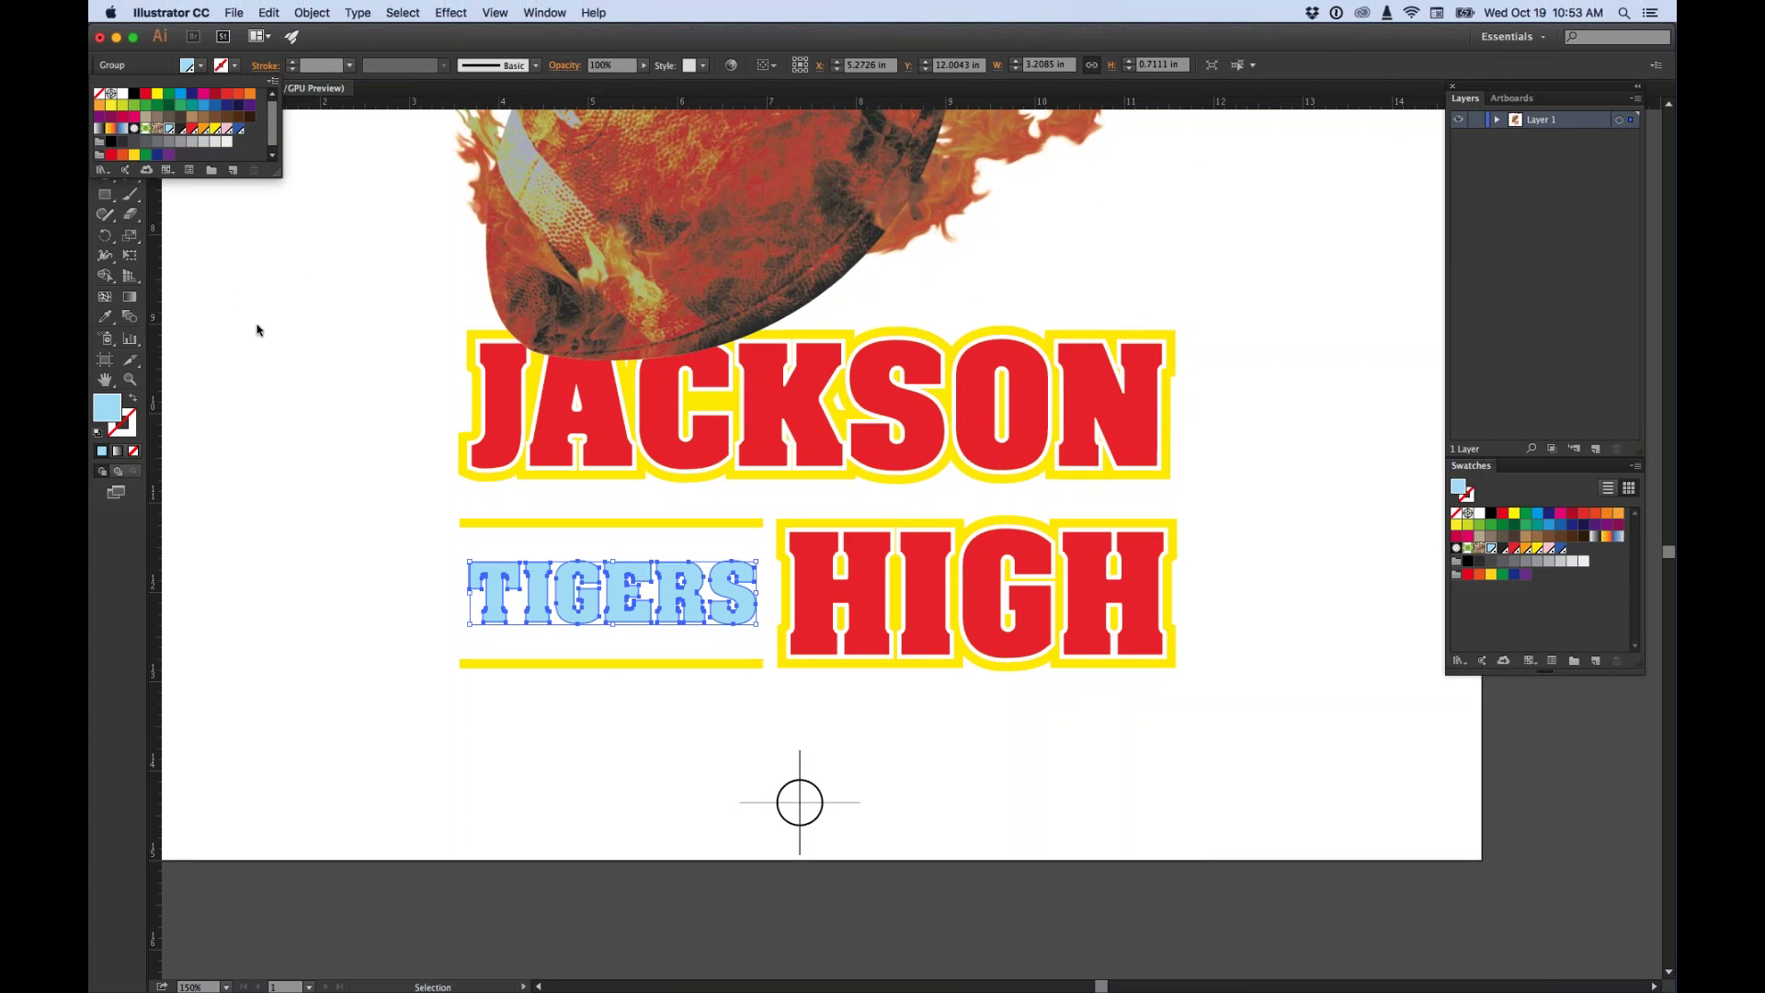
{"action": "left_click", "coordinate": [256, 329]}
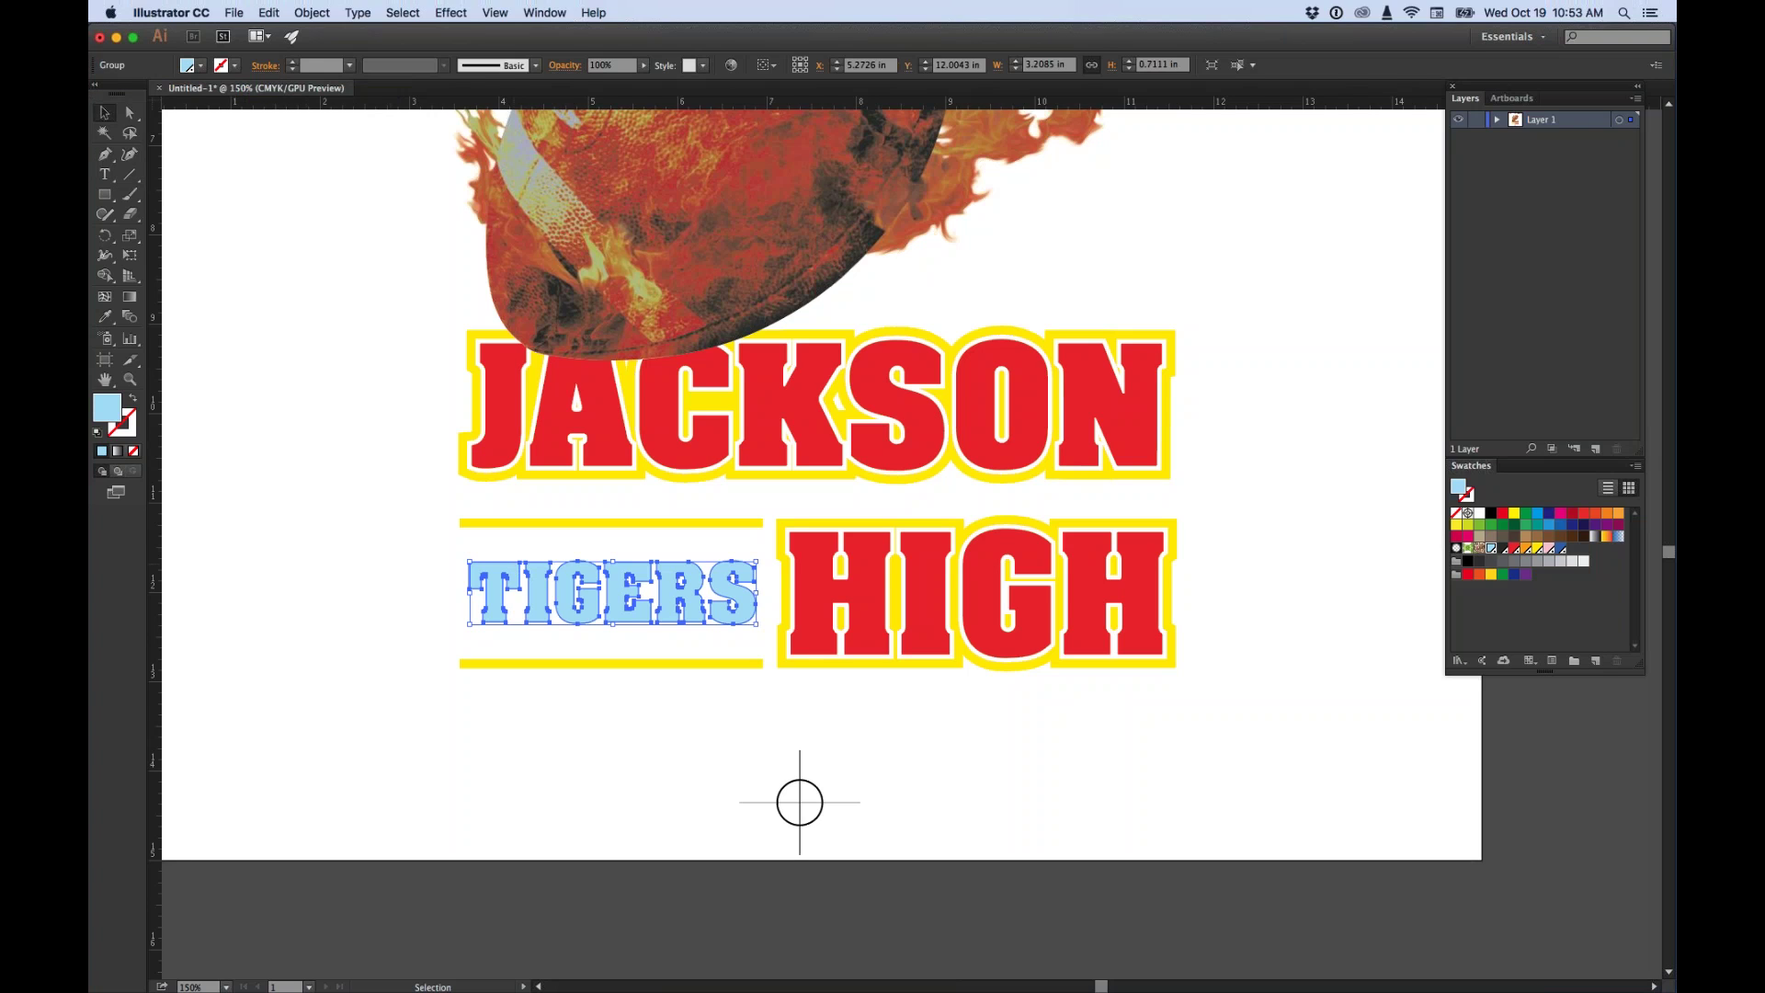
{"action": "left_click", "coordinate": [272, 11]}
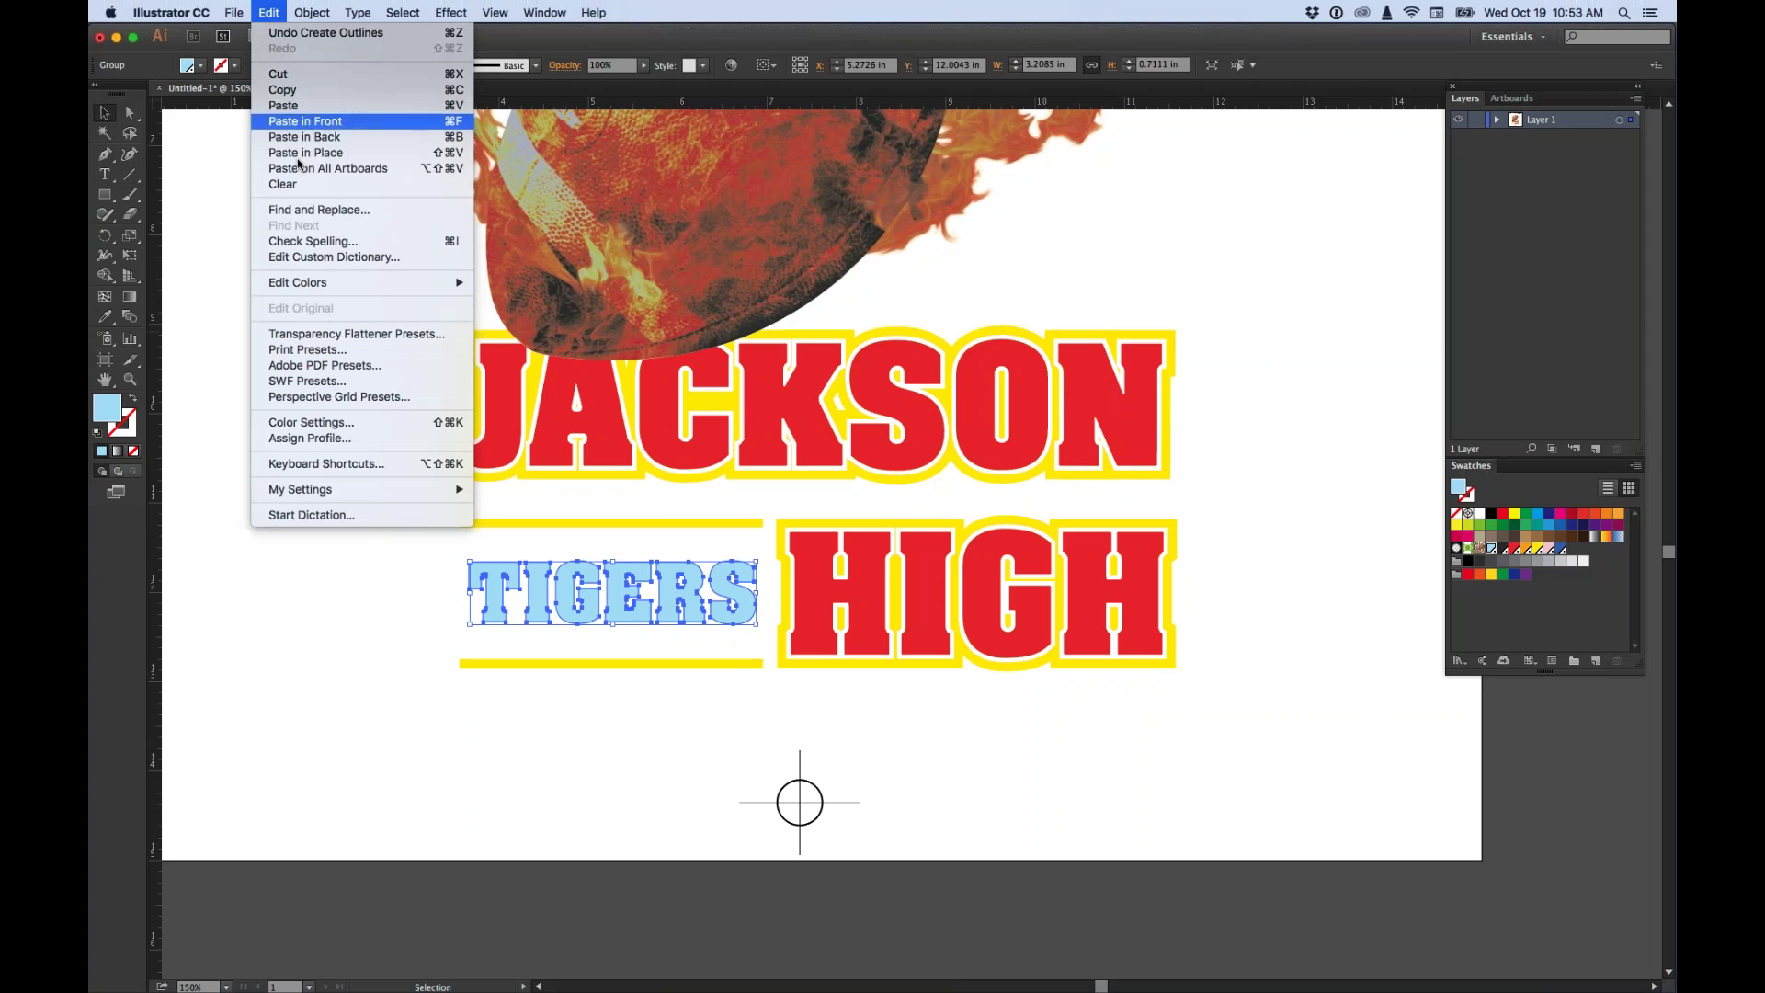
{"action": "left_click", "coordinate": [295, 131]}
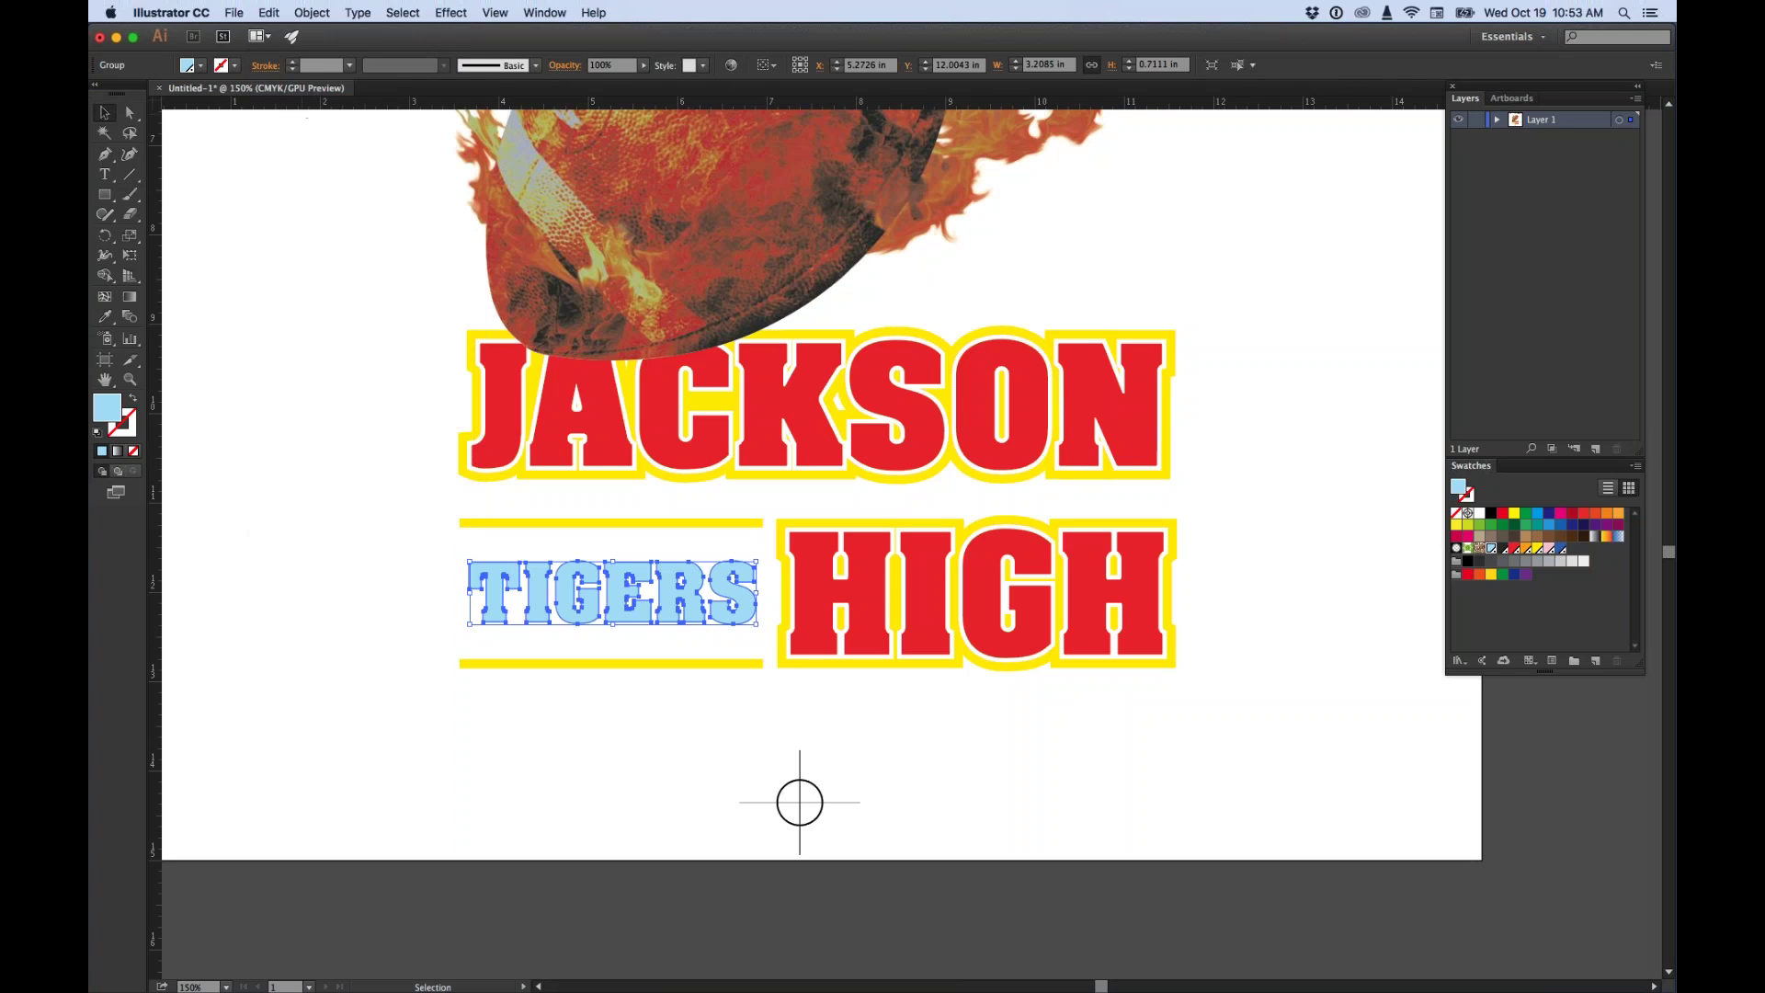
{"action": "left_click", "coordinate": [200, 65]}
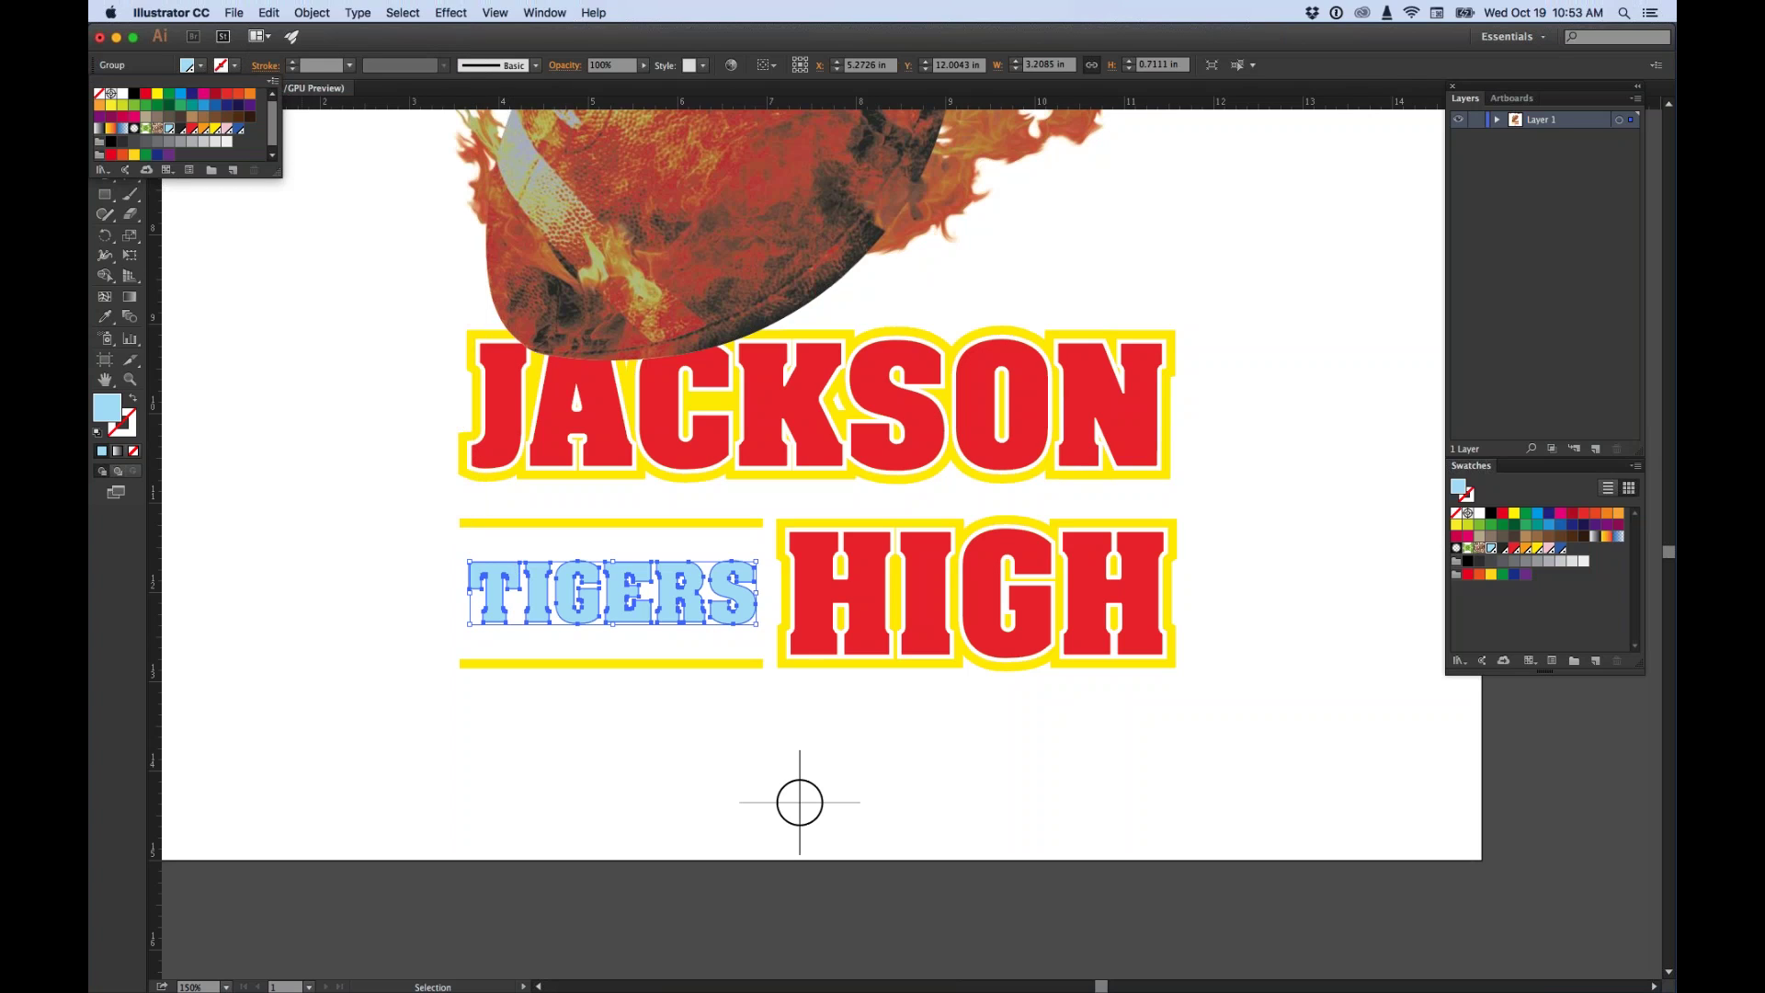
{"action": "left_click", "coordinate": [227, 128]}
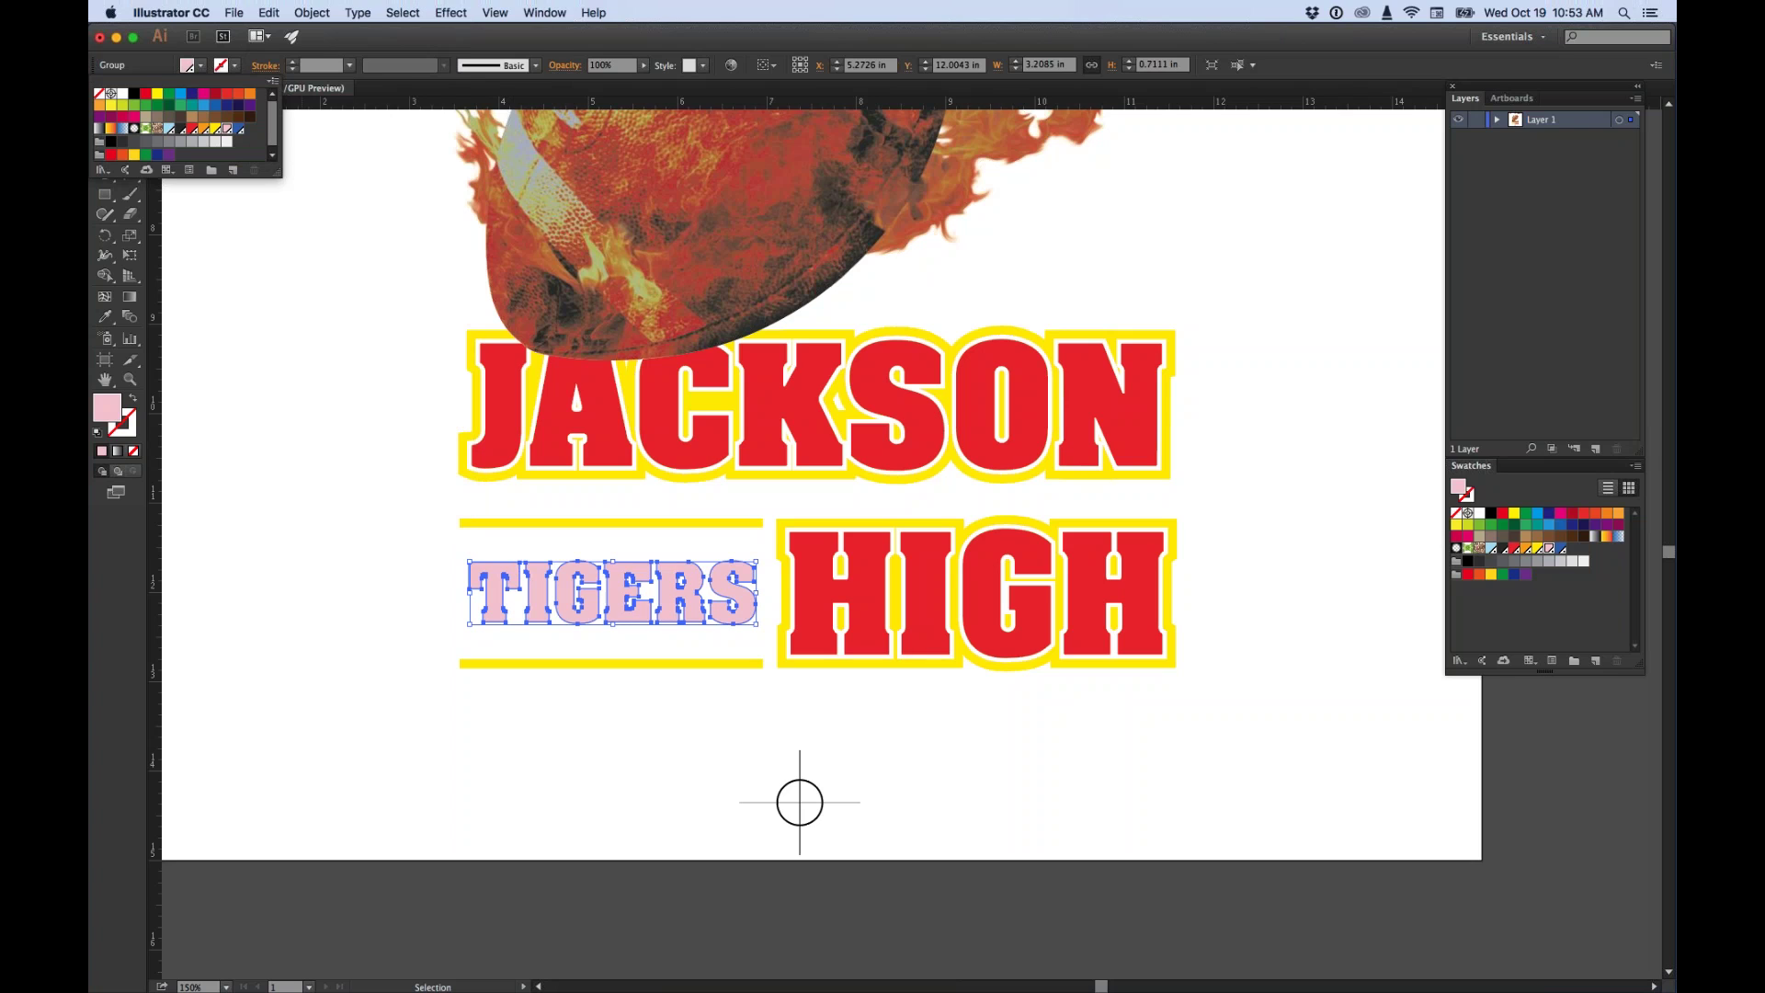
{"action": "left_click", "coordinate": [544, 12]}
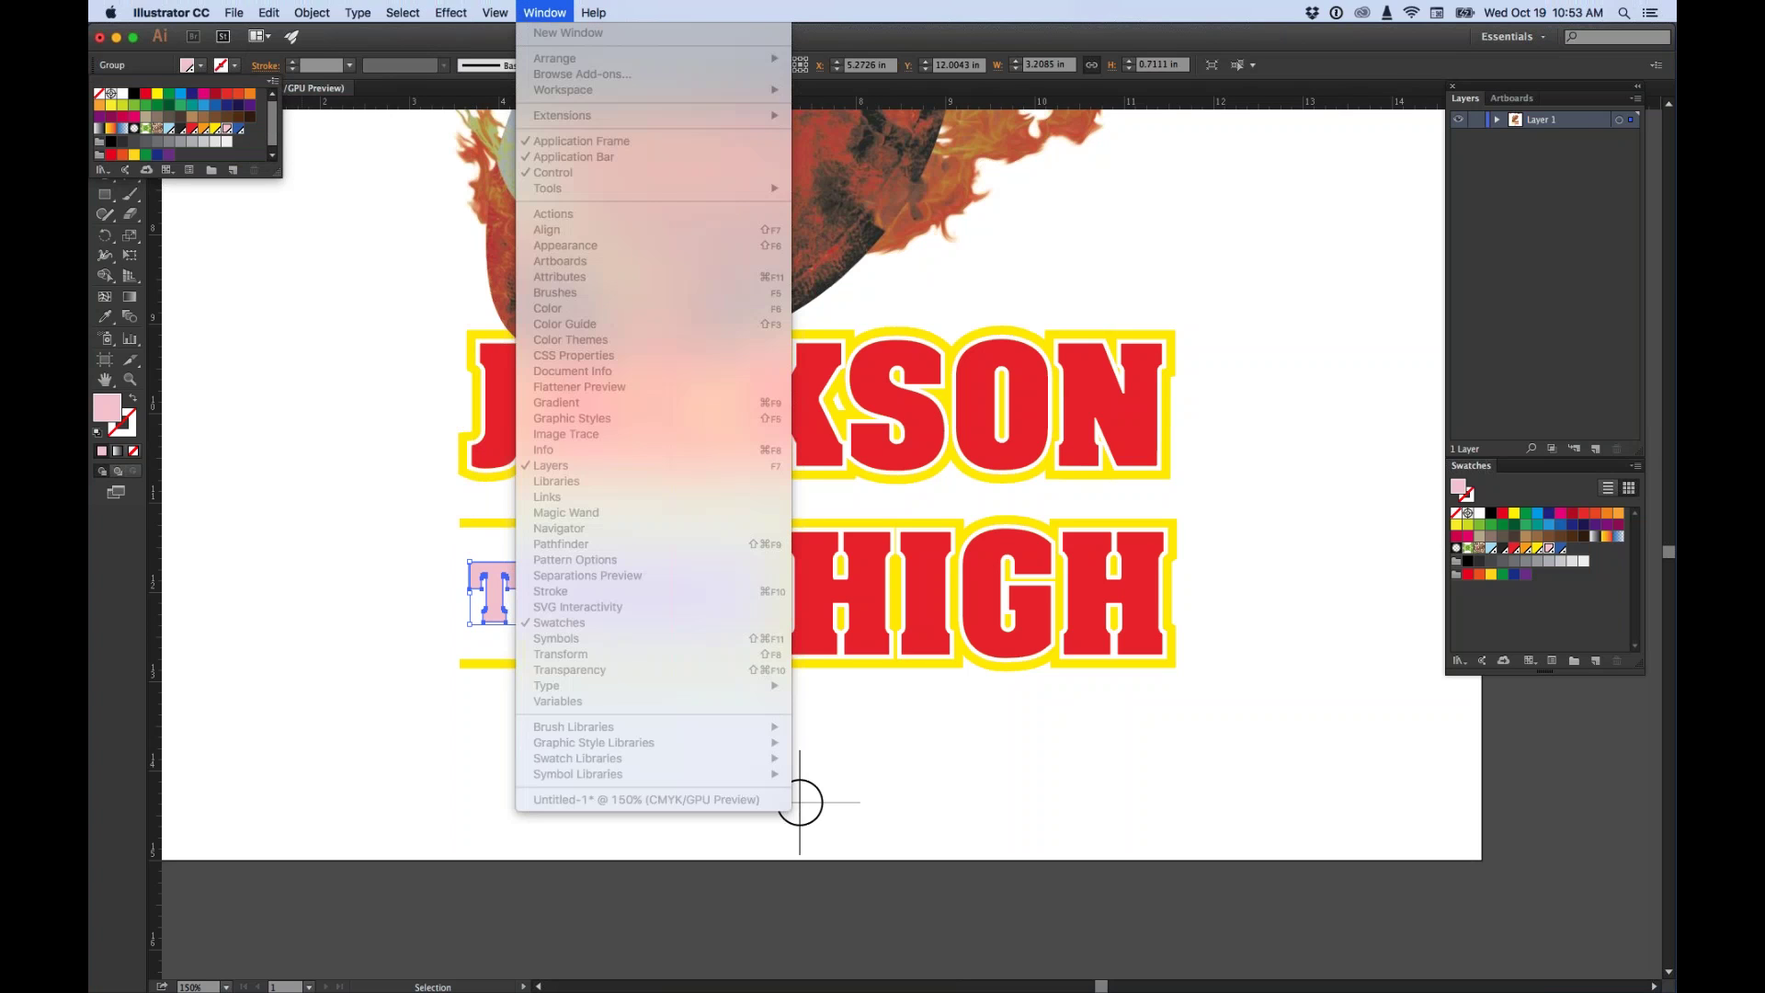
{"action": "left_click", "coordinate": [288, 197]}
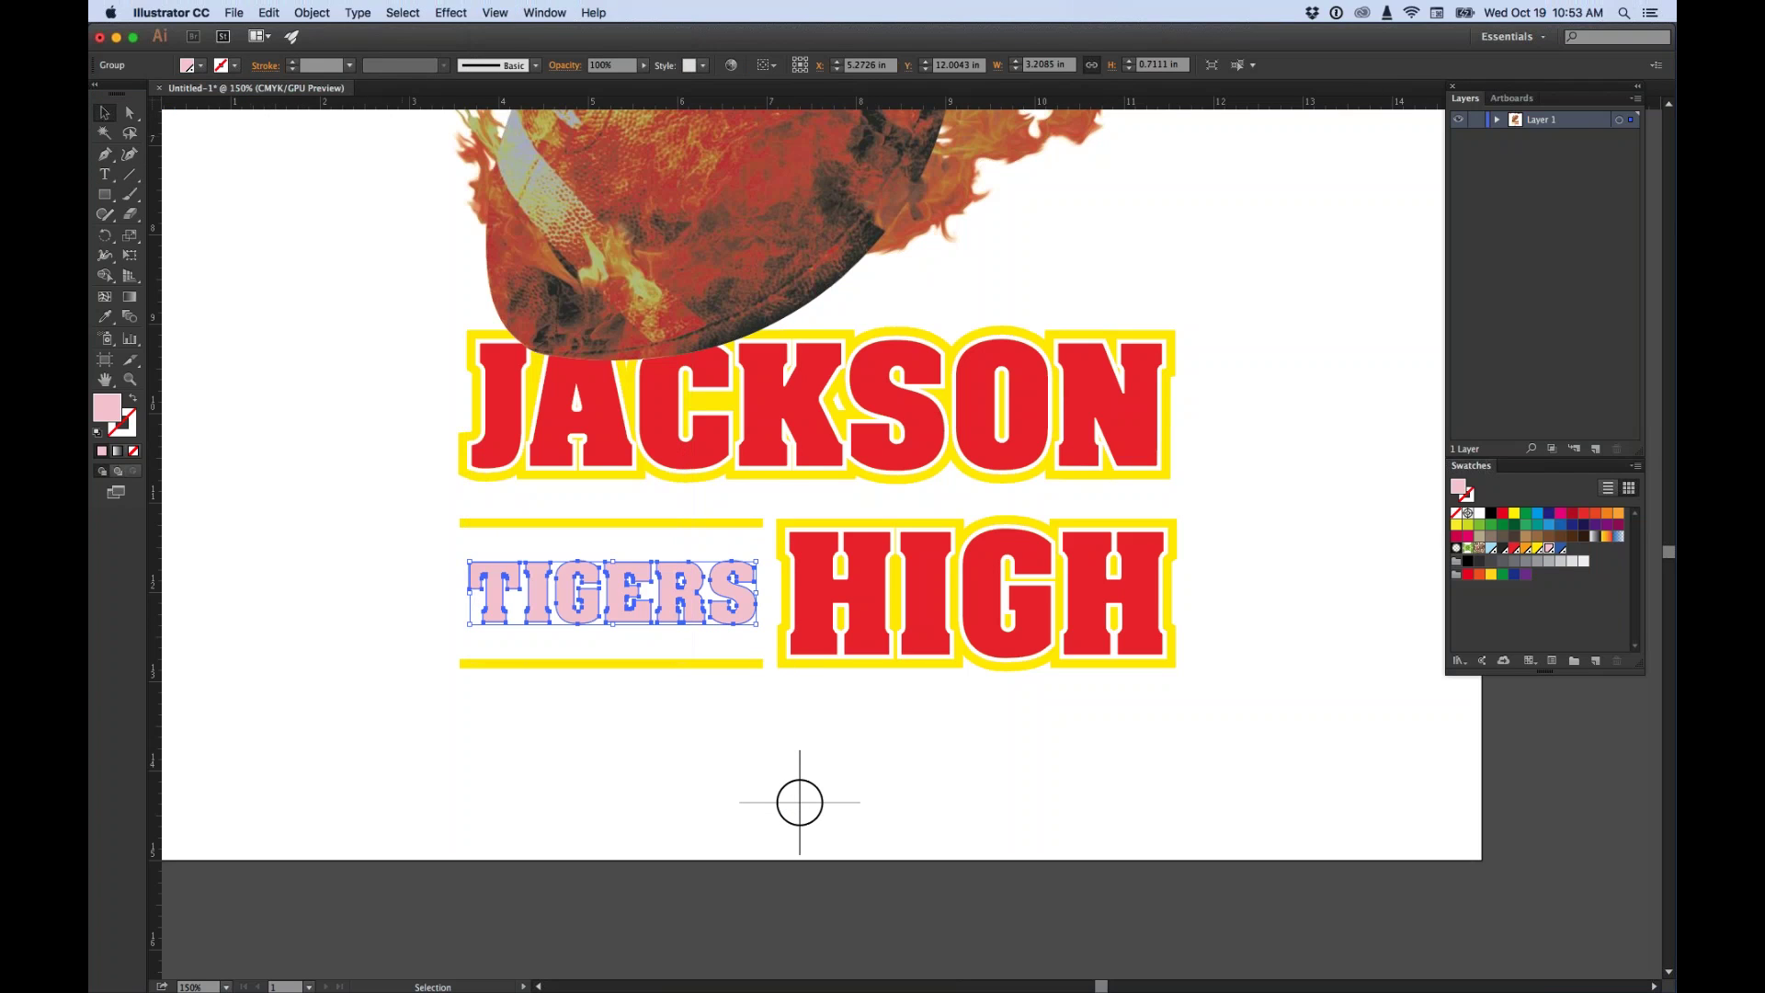
{"action": "left_click", "coordinate": [189, 154]}
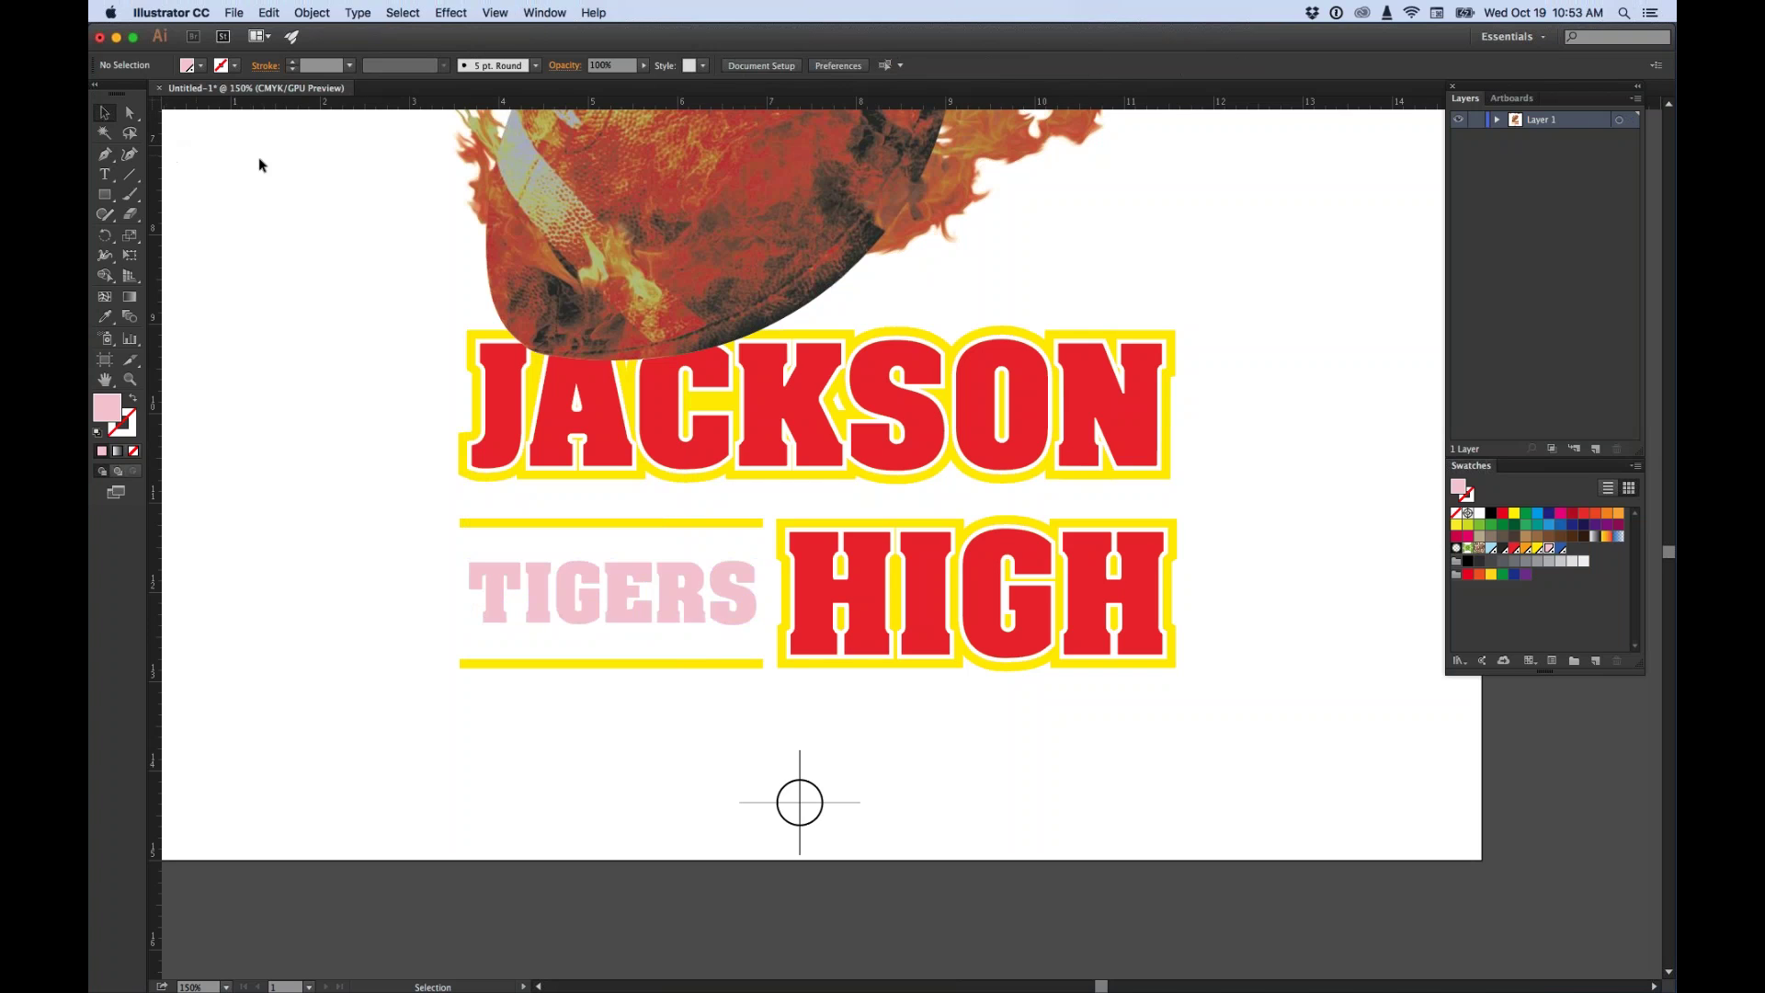
Display the Pathfinder and Attributes panels and place Attributes beside the artwork.
{"action": "left_click", "coordinate": [544, 12]}
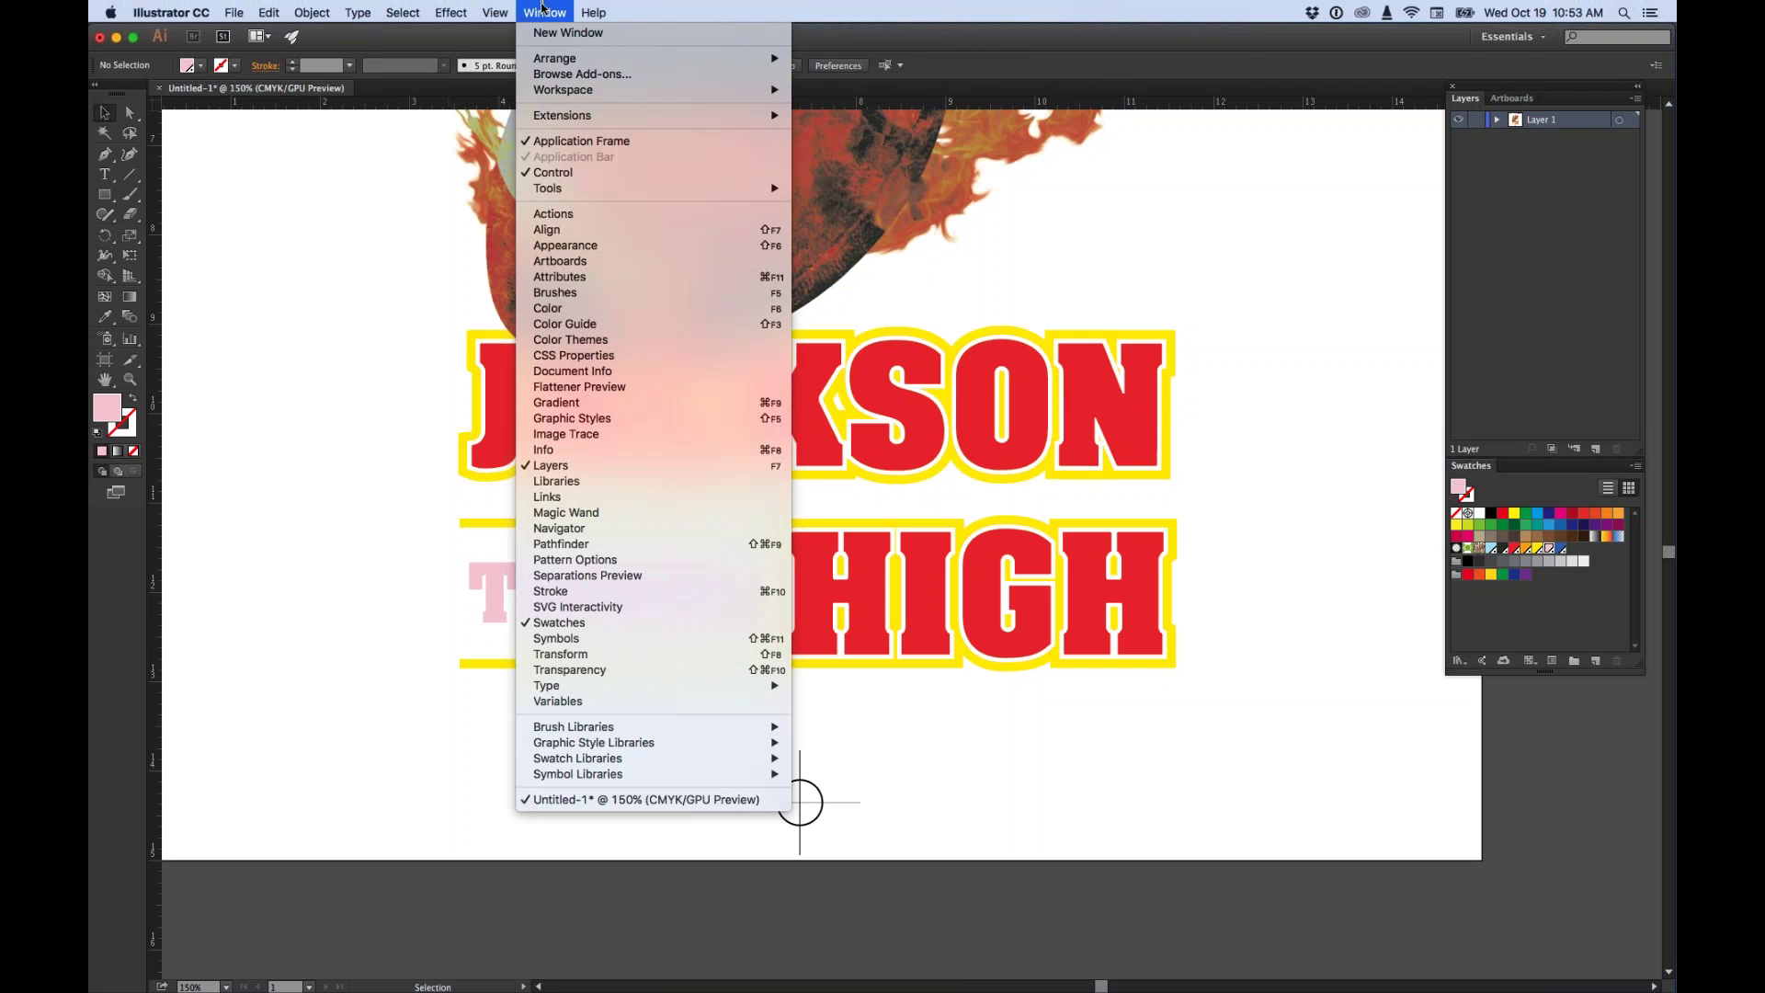
{"action": "left_click", "coordinate": [562, 544]}
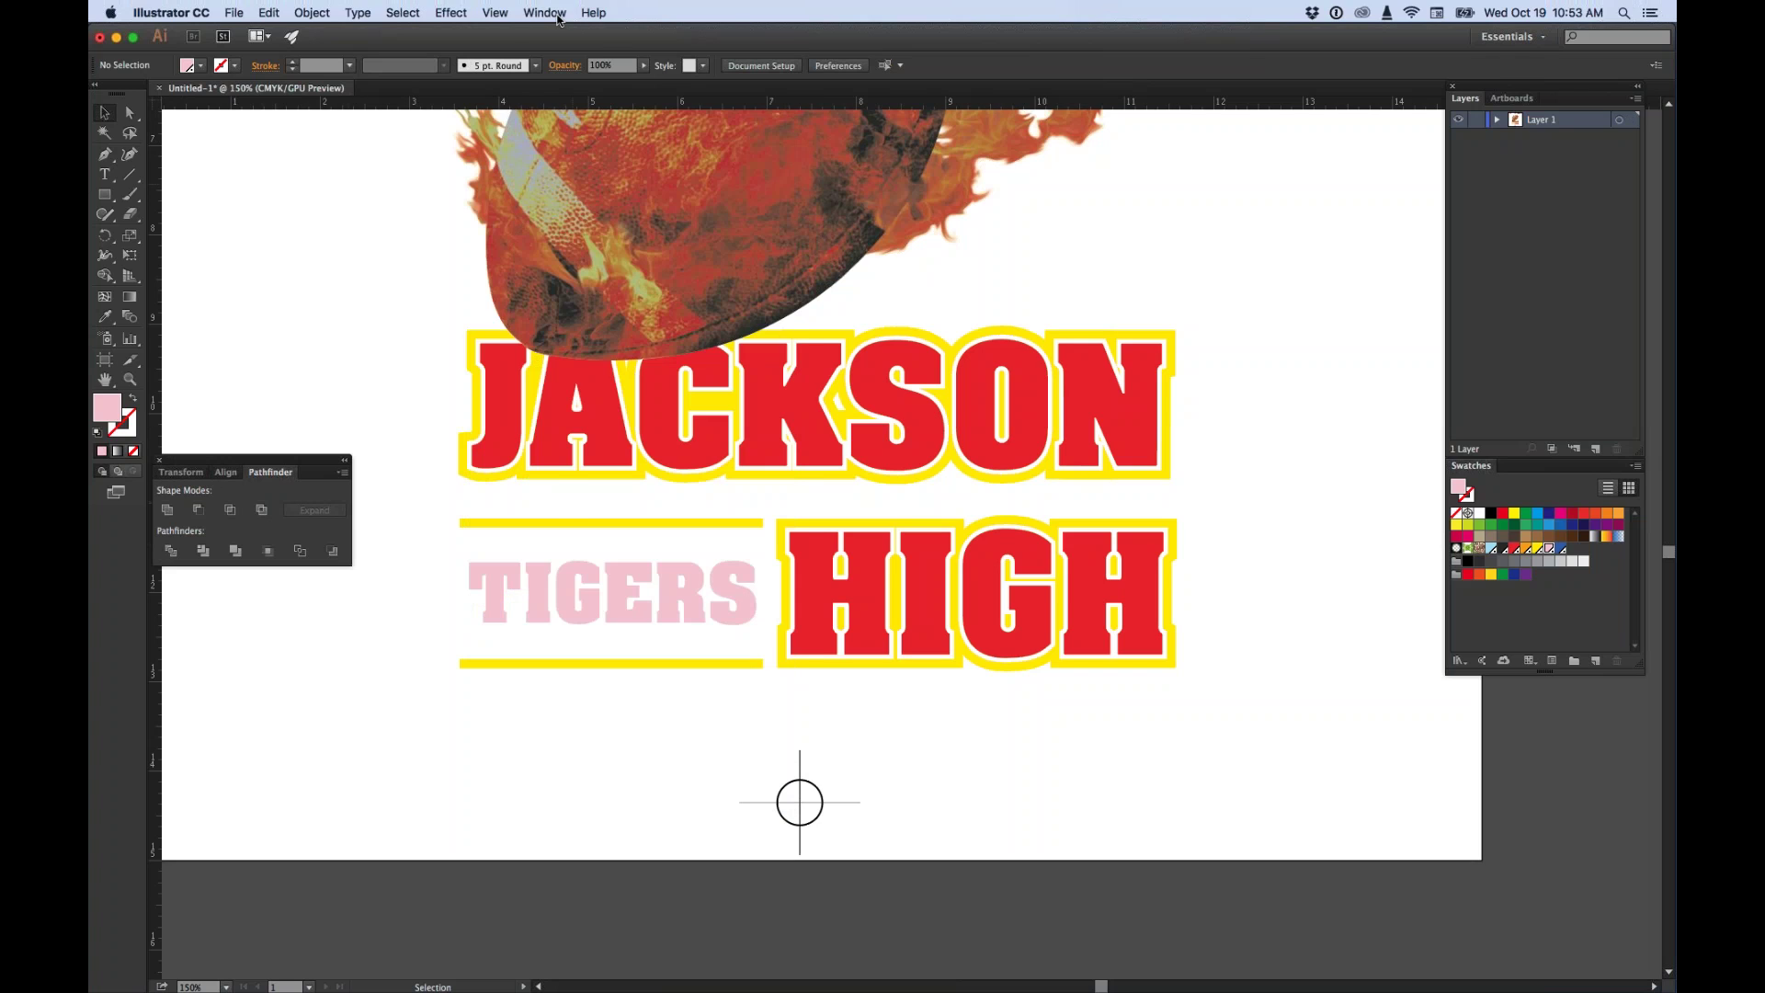
{"action": "left_click", "coordinate": [548, 13]}
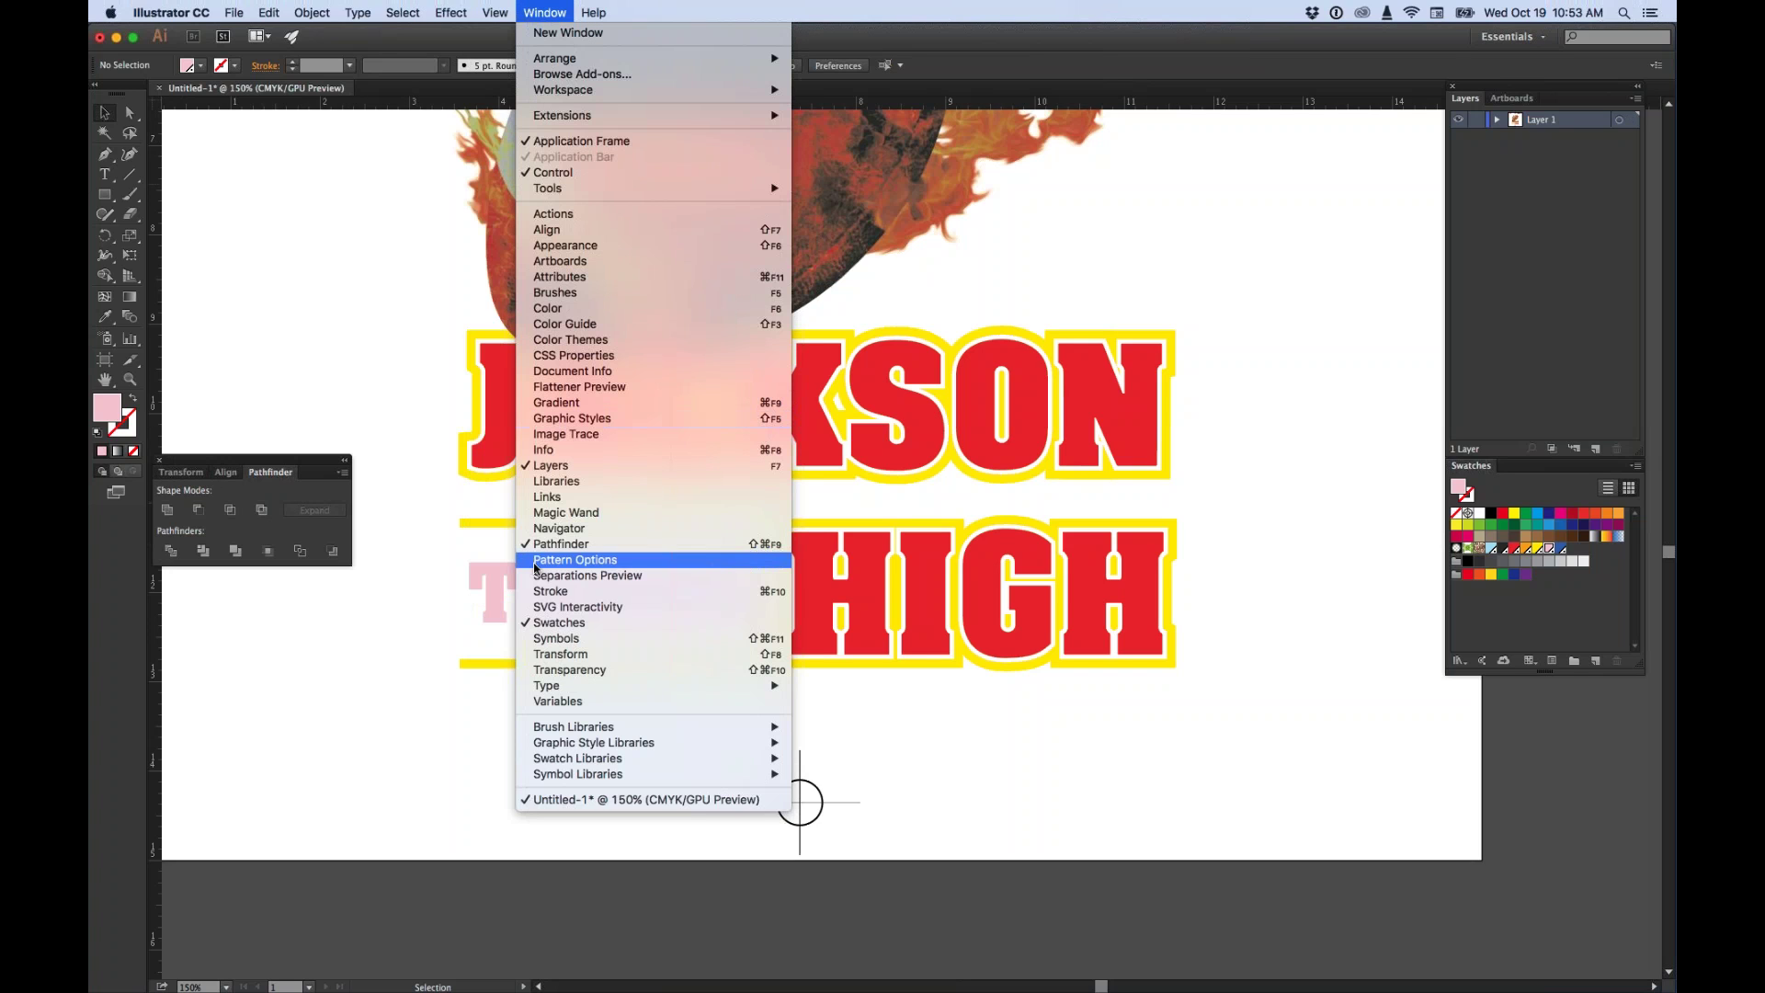
{"action": "mouse_move", "coordinate": [554, 688]}
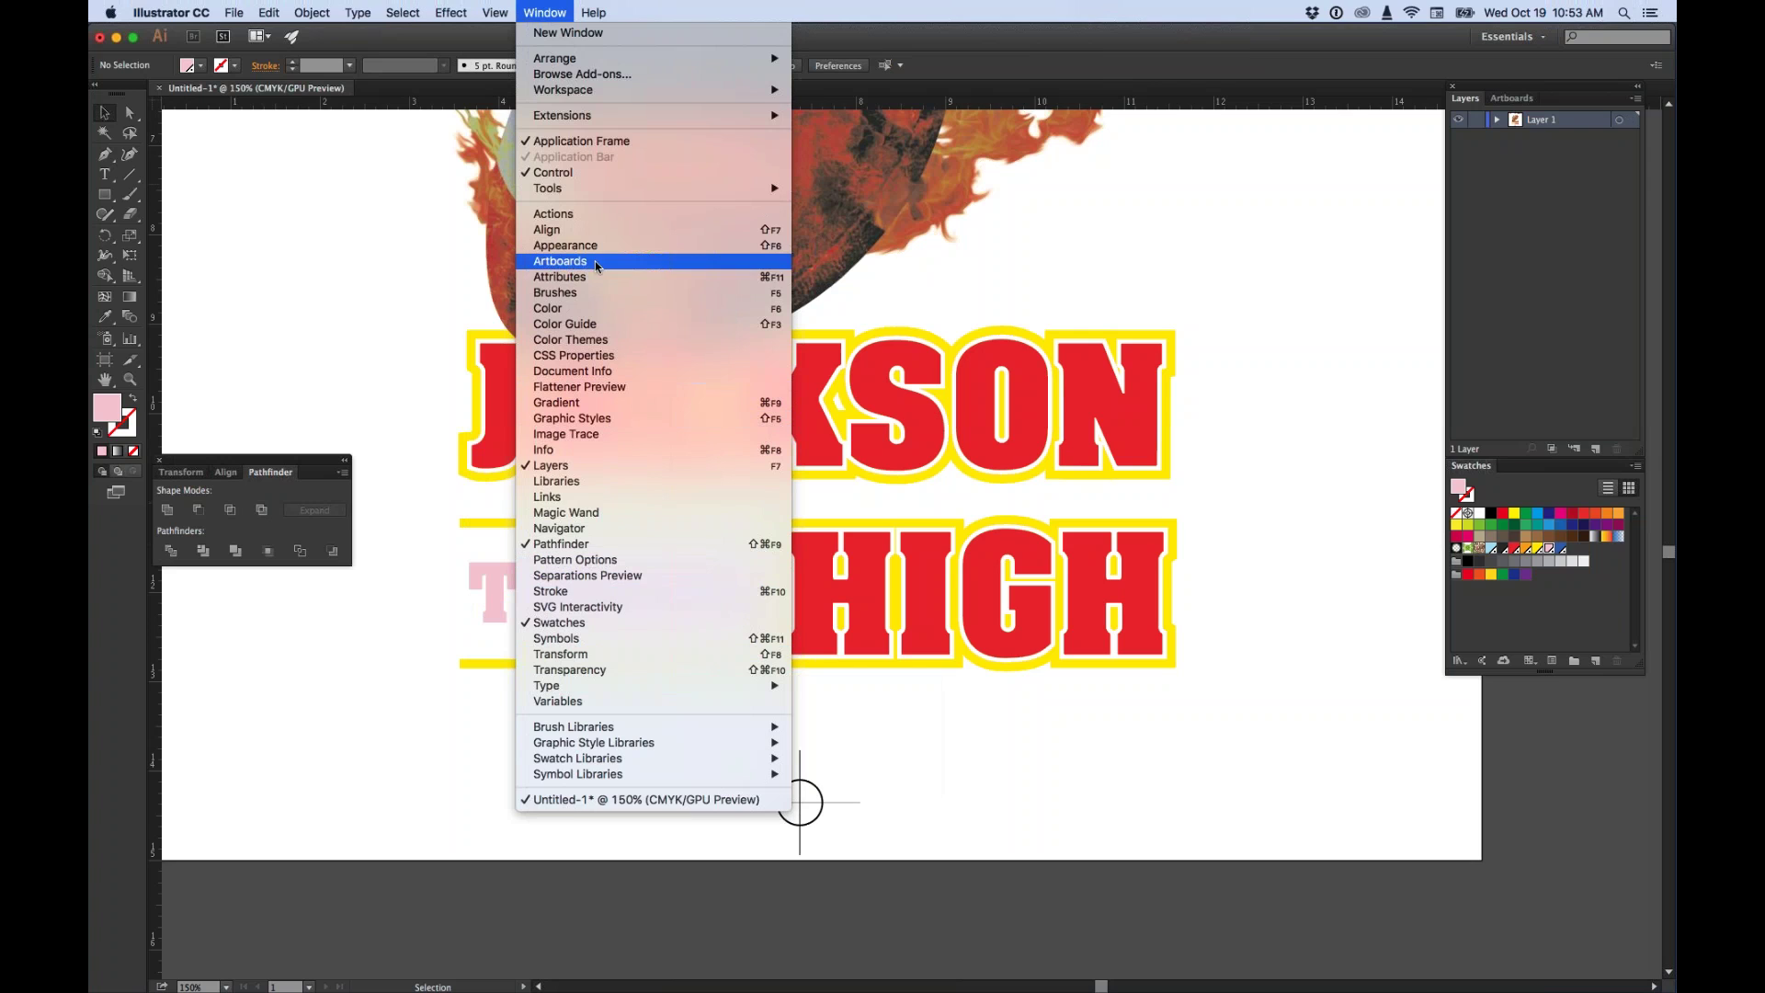
{"action": "left_click", "coordinate": [557, 285]}
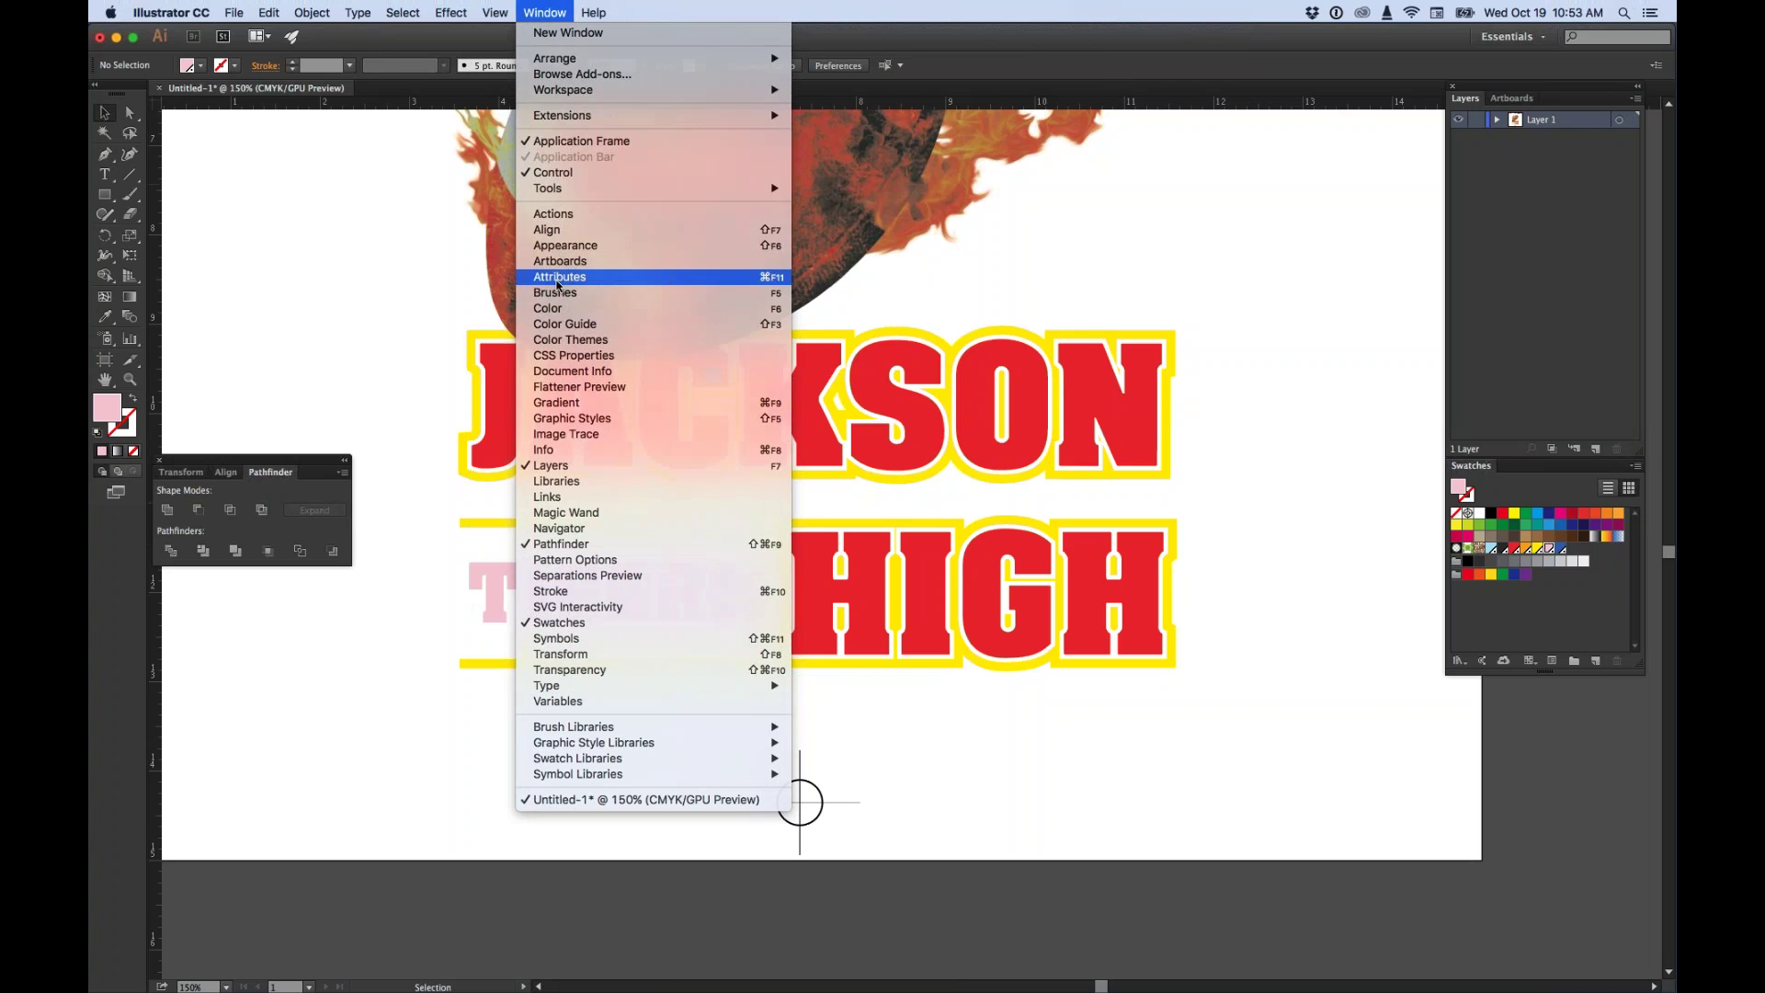
{"action": "left_click_drag", "start_coordinate": [593, 162], "coordinate": [226, 161]}
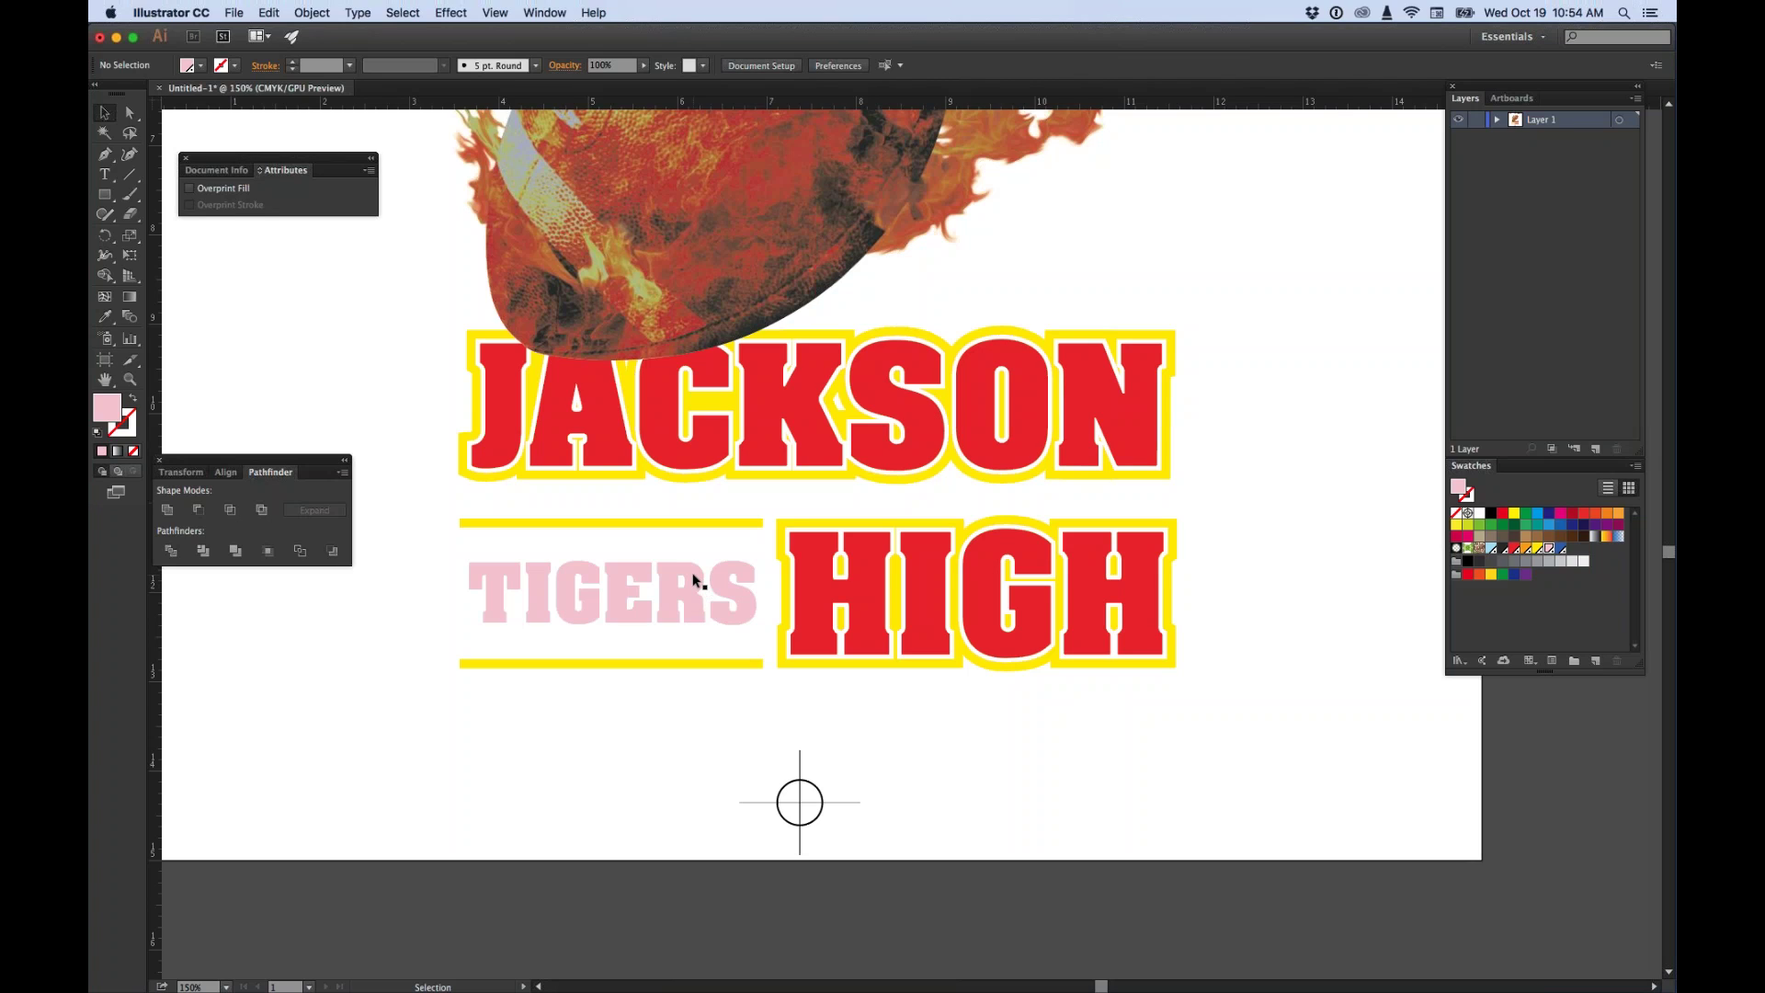
Select each letter of the front TIGERS lettering, turn on Overprint Fill for them and deselect.
{"action": "key", "text": "super+a"}
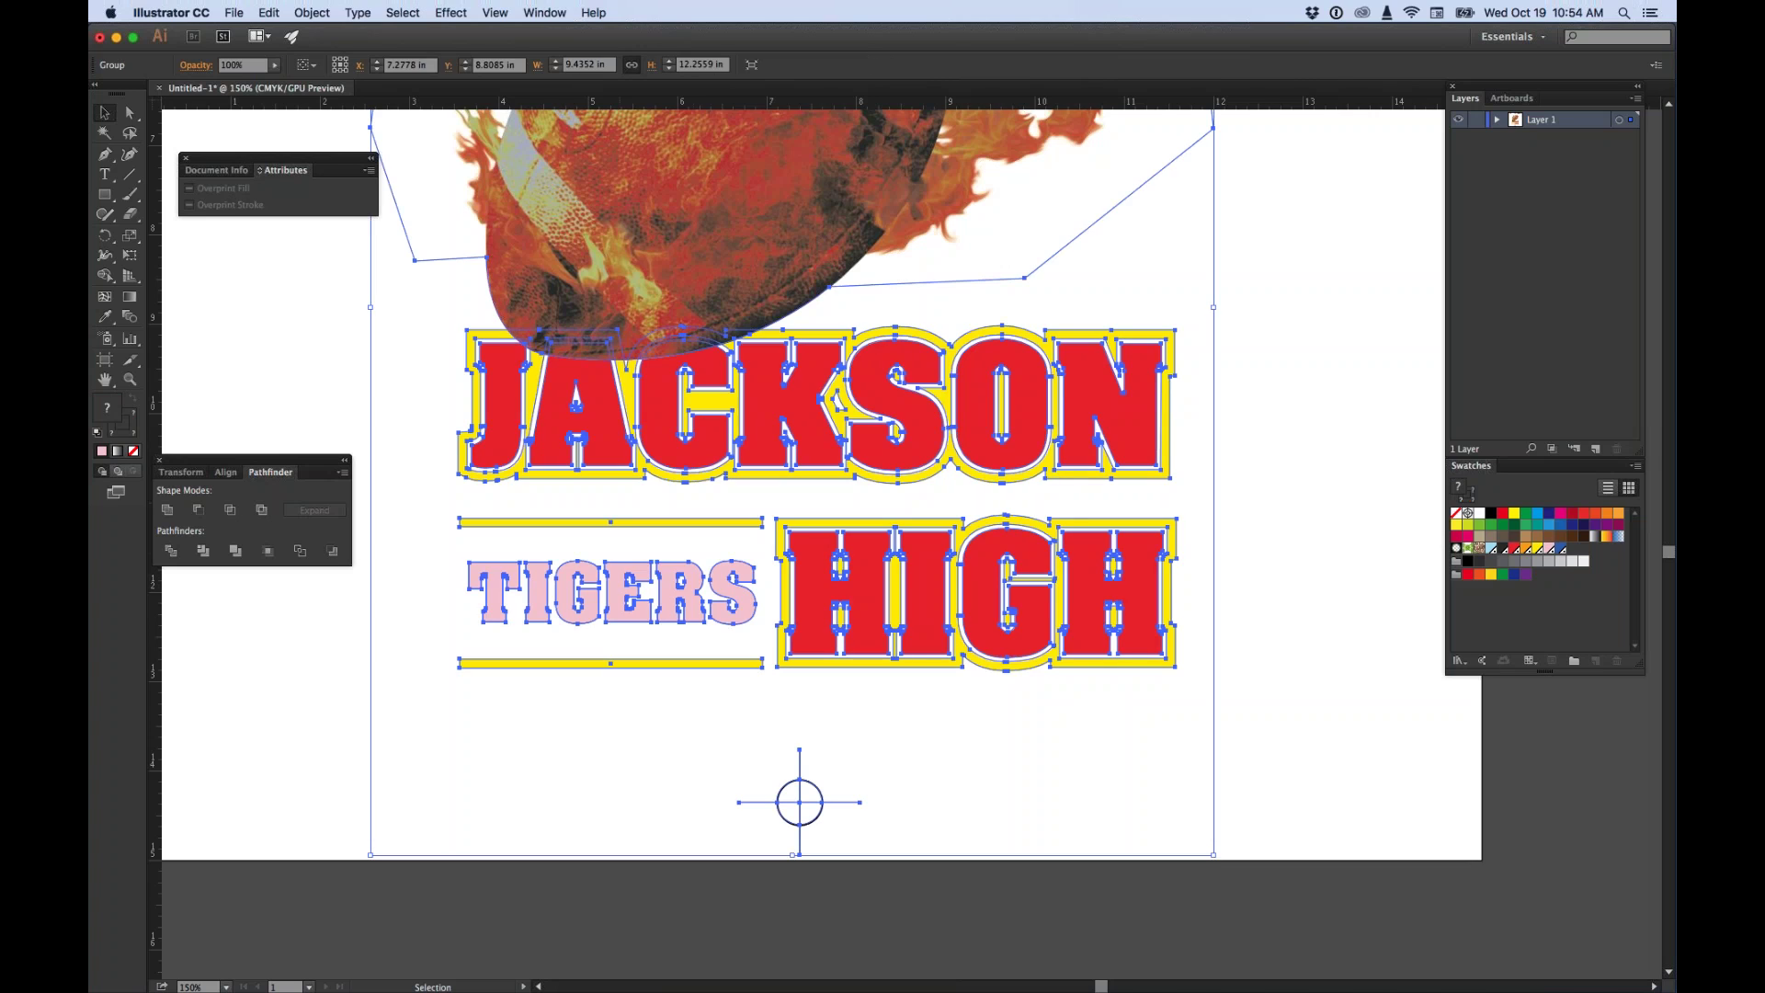
{"action": "left_click", "coordinate": [309, 411]}
{"action": "left_click", "coordinate": [129, 112]}
{"action": "left_click", "coordinate": [630, 593]}
{"action": "left_click", "coordinate": [574, 593], "text": "shift"}
{"action": "left_click", "coordinate": [537, 588], "text": "shift"}
{"action": "left_click", "coordinate": [494, 588], "text": "shift"}
{"action": "left_click", "coordinate": [681, 588], "text": "shift"}
{"action": "left_click", "coordinate": [733, 584], "text": "shift"}
{"action": "left_click", "coordinate": [191, 189]}
{"action": "key", "text": "v"}
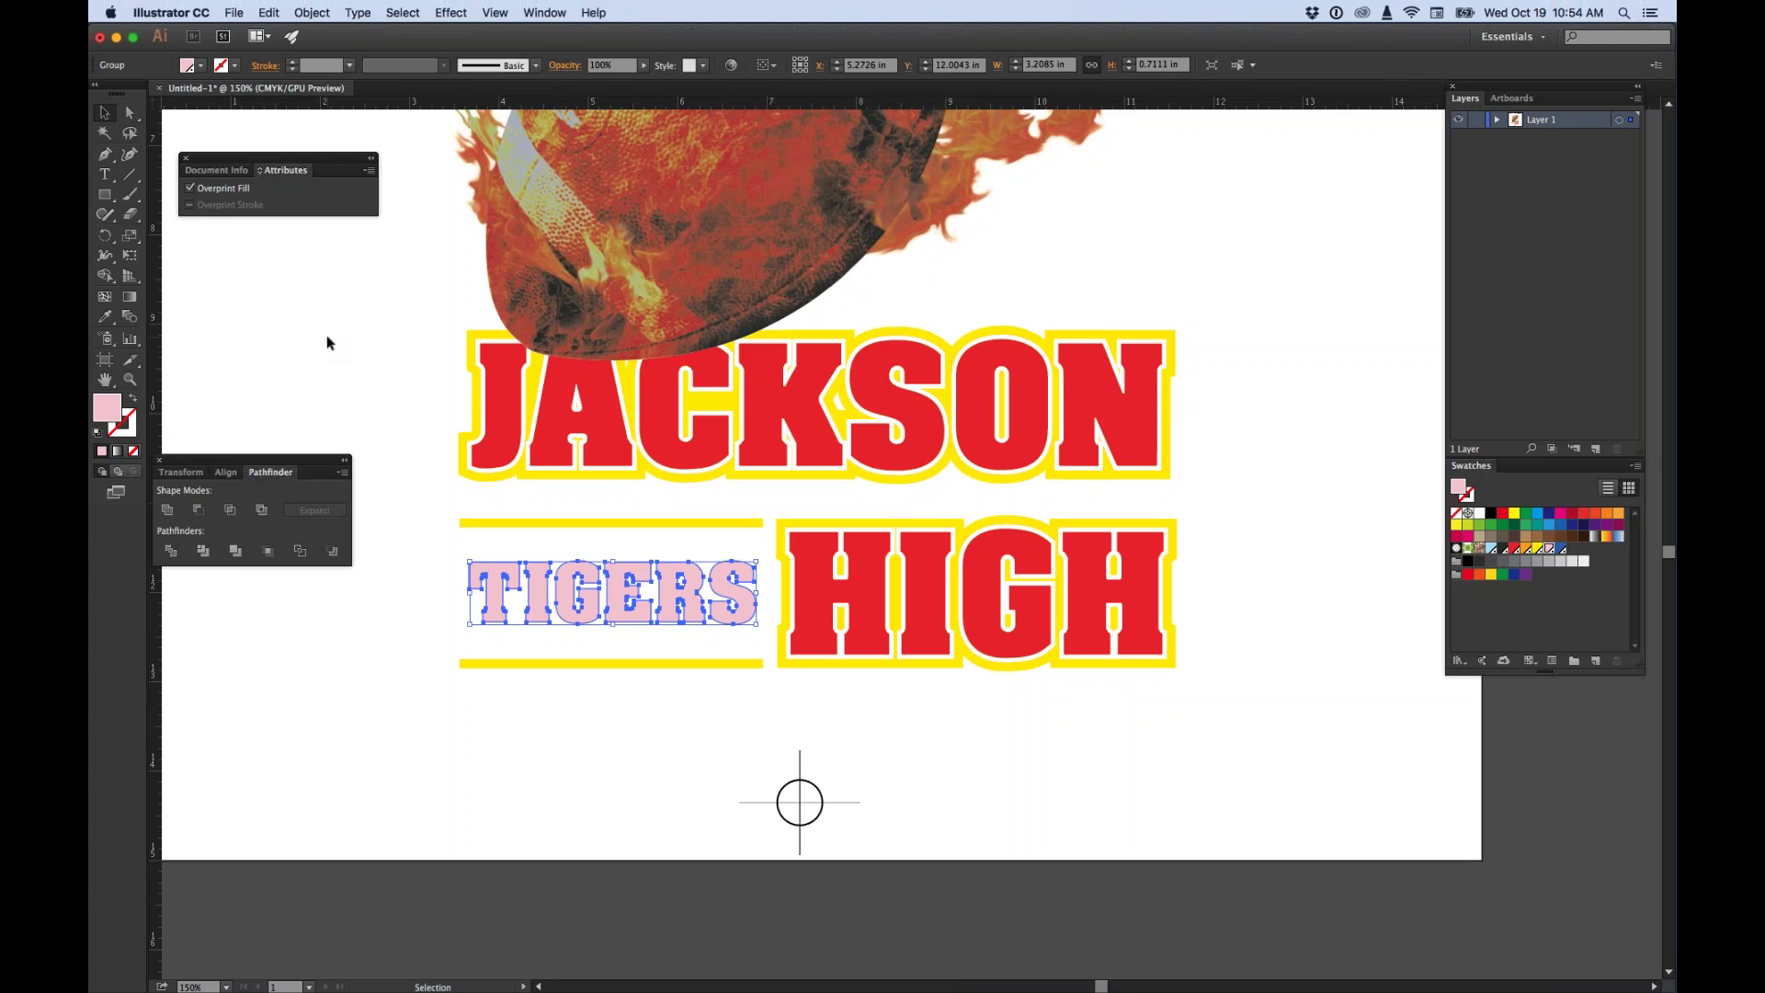
{"action": "left_click", "coordinate": [228, 296]}
Fit the whole artboard in the window to view the complete design with the panels showing.
{"action": "key", "text": "shift+Tab"}
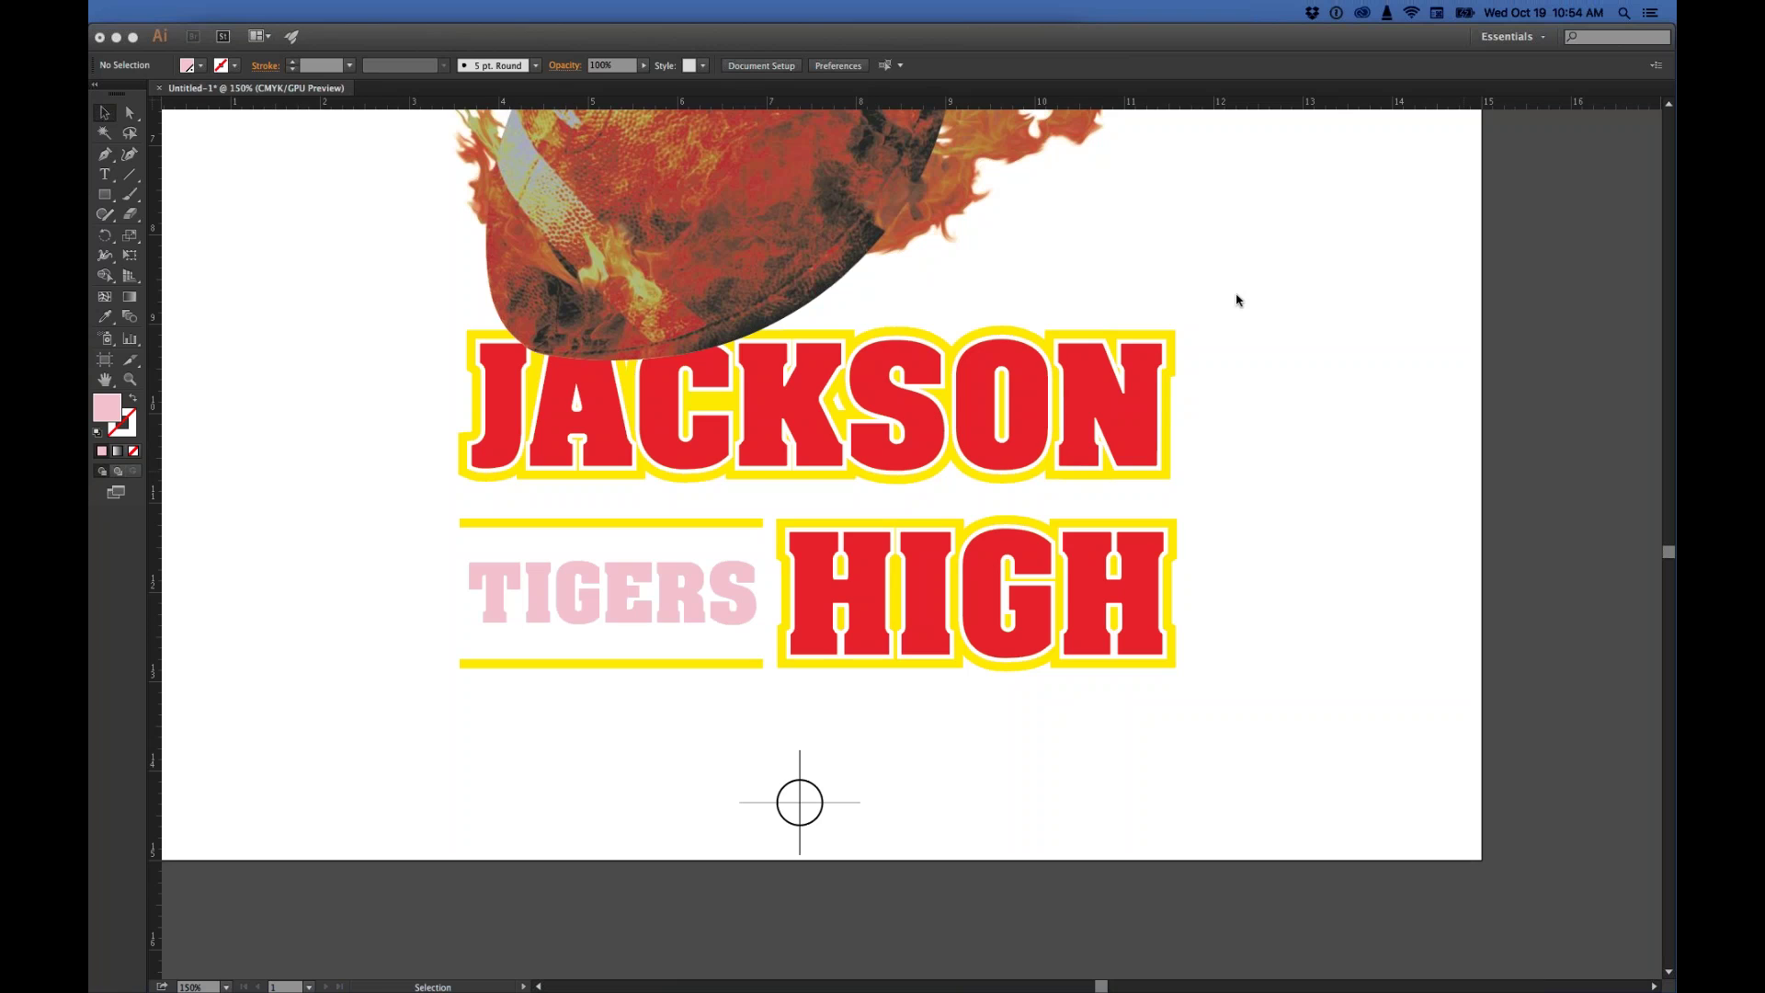
{"action": "left_click", "coordinate": [242, 196]}
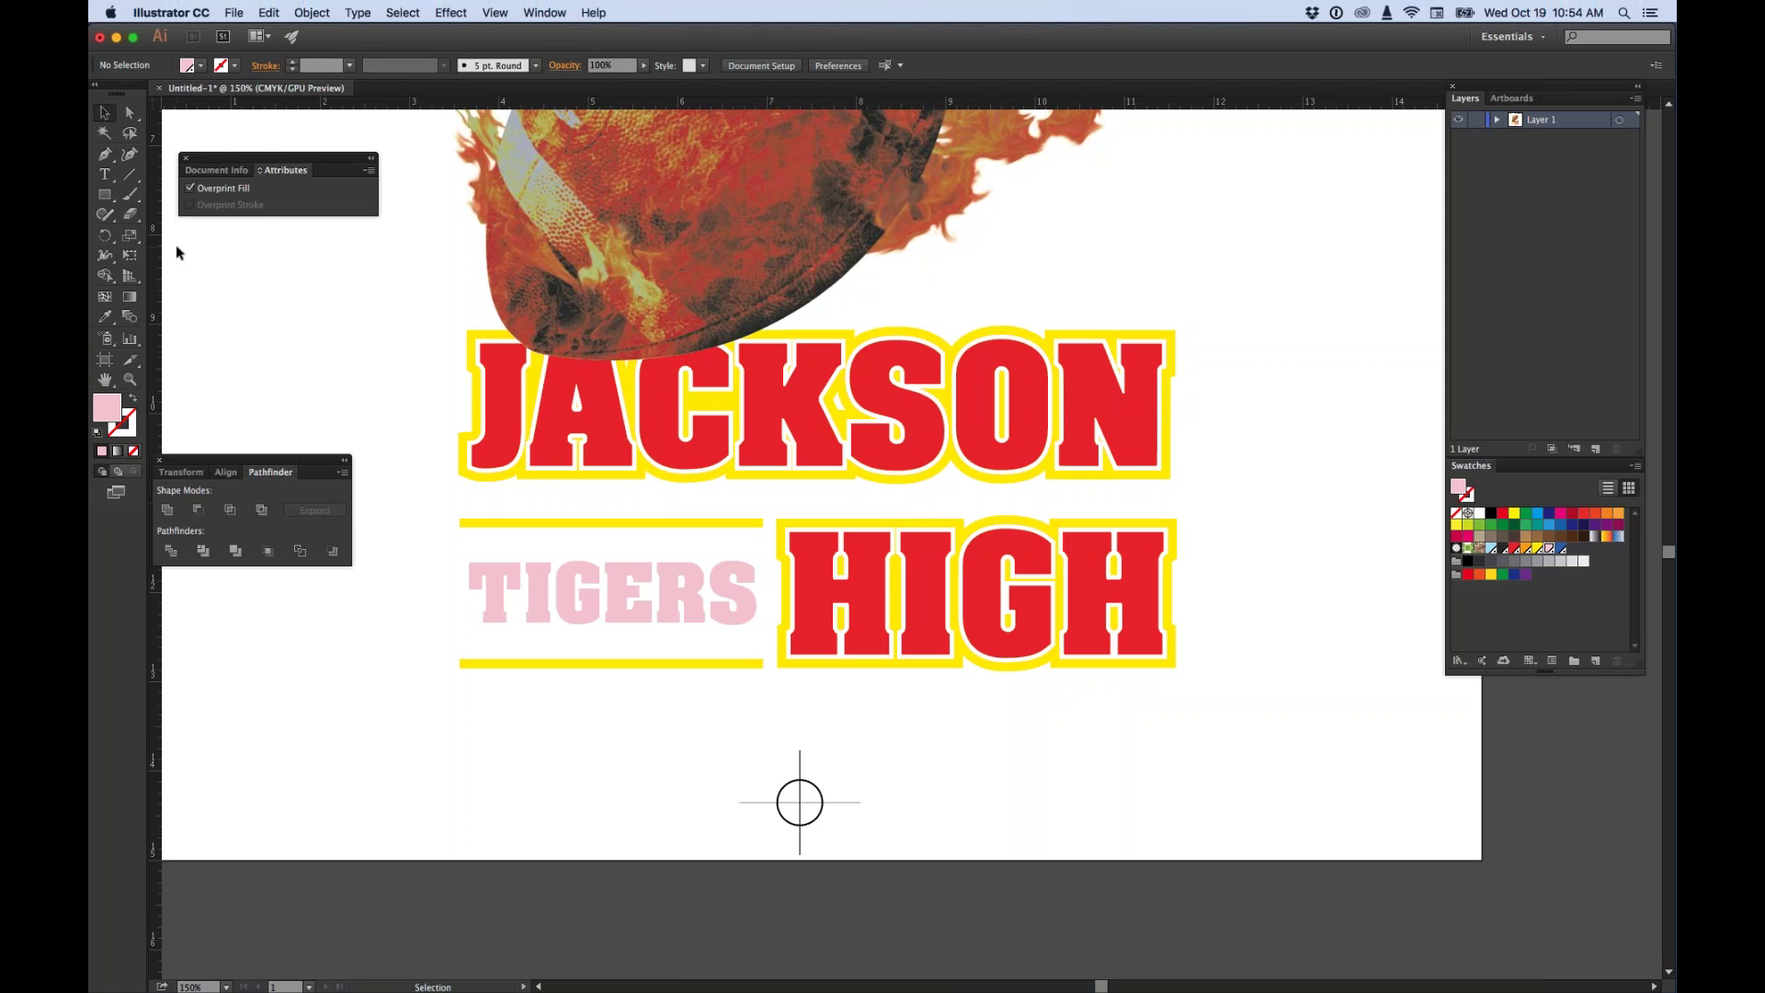
{"action": "key", "text": "a"}
{"action": "key", "text": "super+0"}
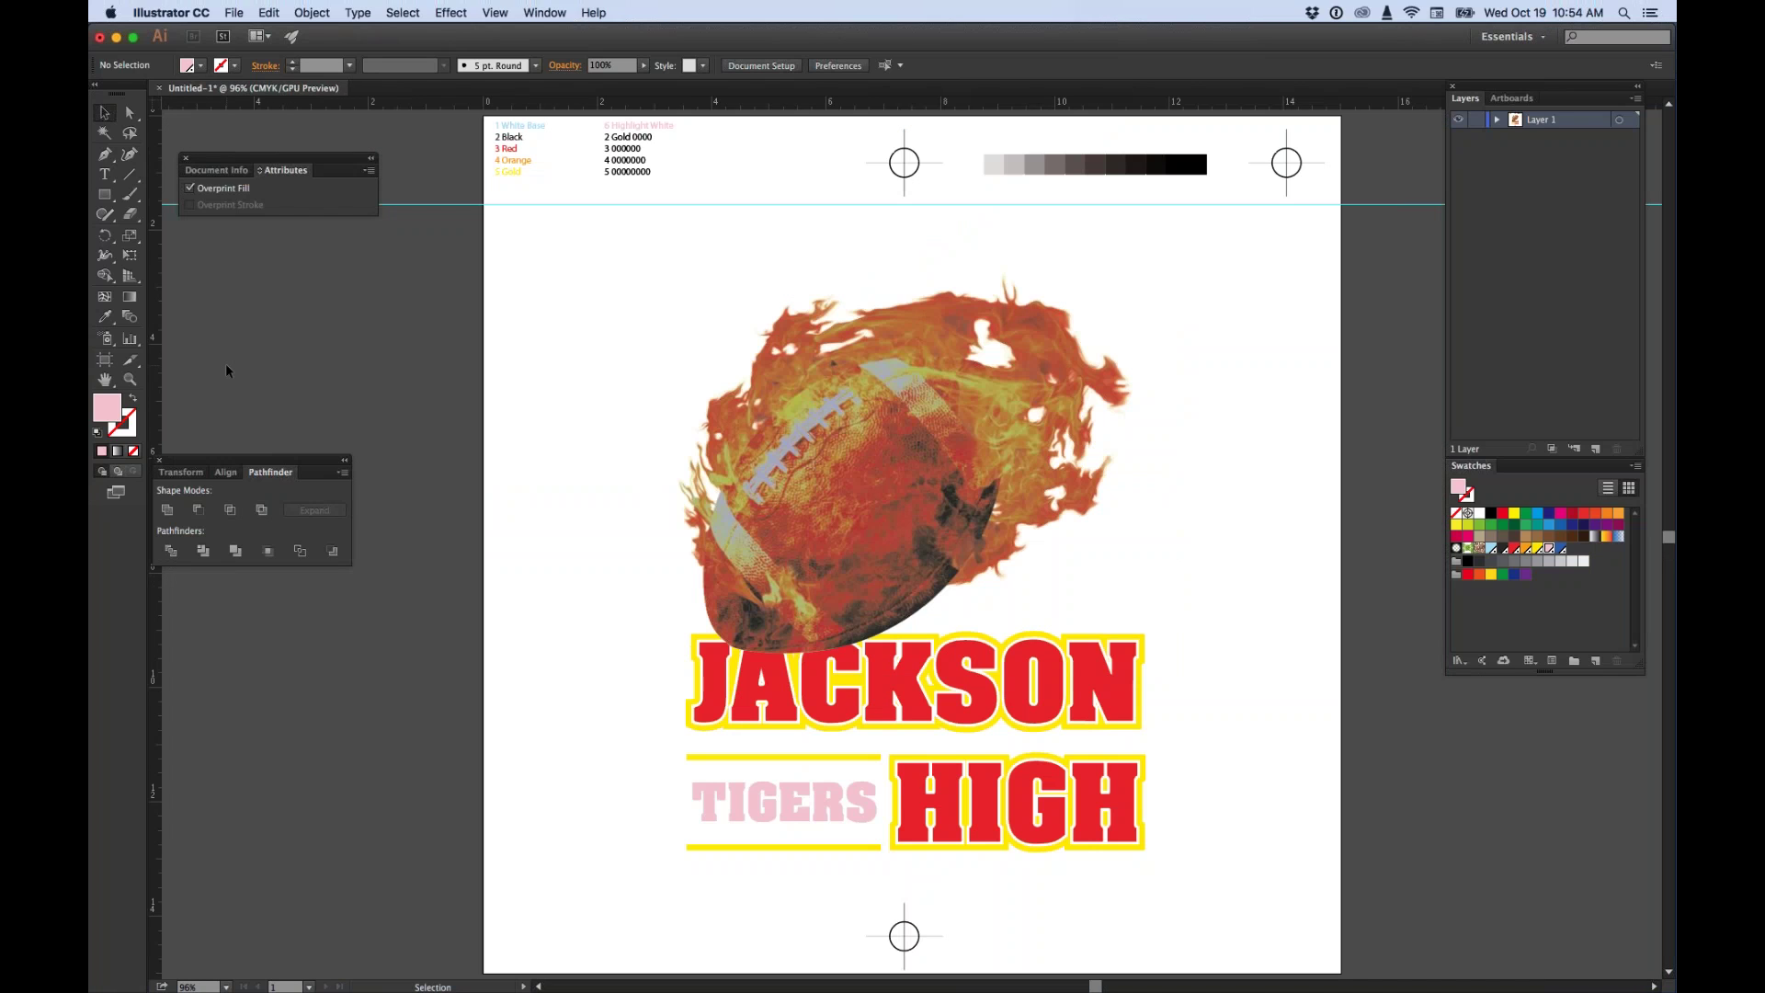